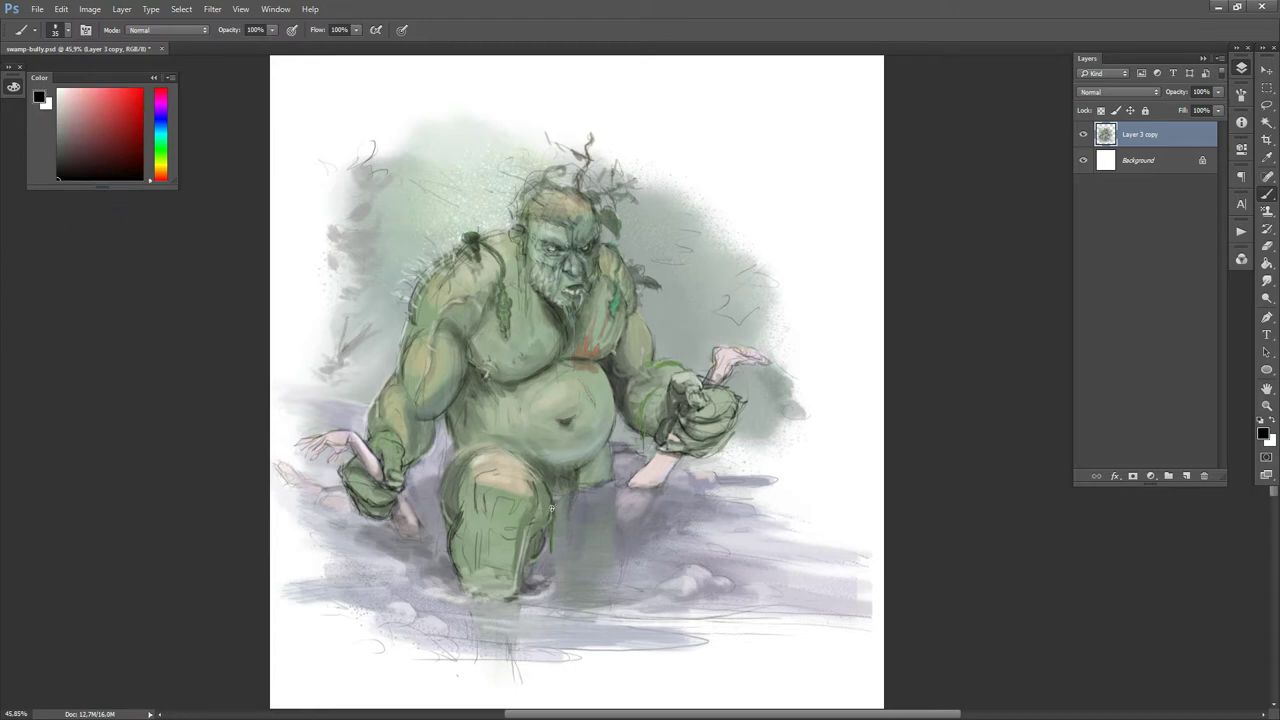
# - Shade the inner edge of the ogre's raised leg and start blending the knee with colours sampled from the leg
pyautogui.keyDown('alt'); pyautogui.click(538, 544); pyautogui.keyUp('alt')
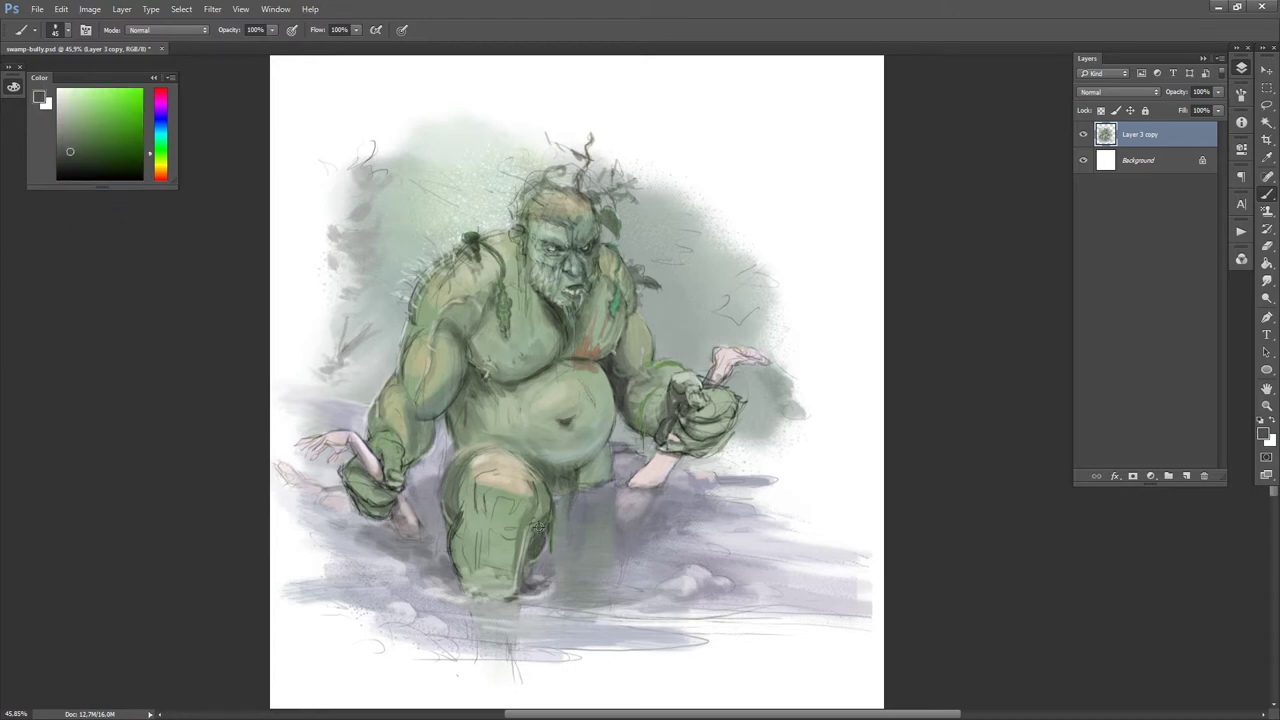
pyautogui.keyDown('alt'); pyautogui.click(520, 525); pyautogui.keyUp('alt')
pyautogui.press(']')
pyautogui.keyDown('alt'); pyautogui.click(506, 478); pyautogui.keyUp('alt')
pyautogui.press(']')
pyautogui.keyDown('alt'); pyautogui.click(517, 491); pyautogui.keyUp('alt')
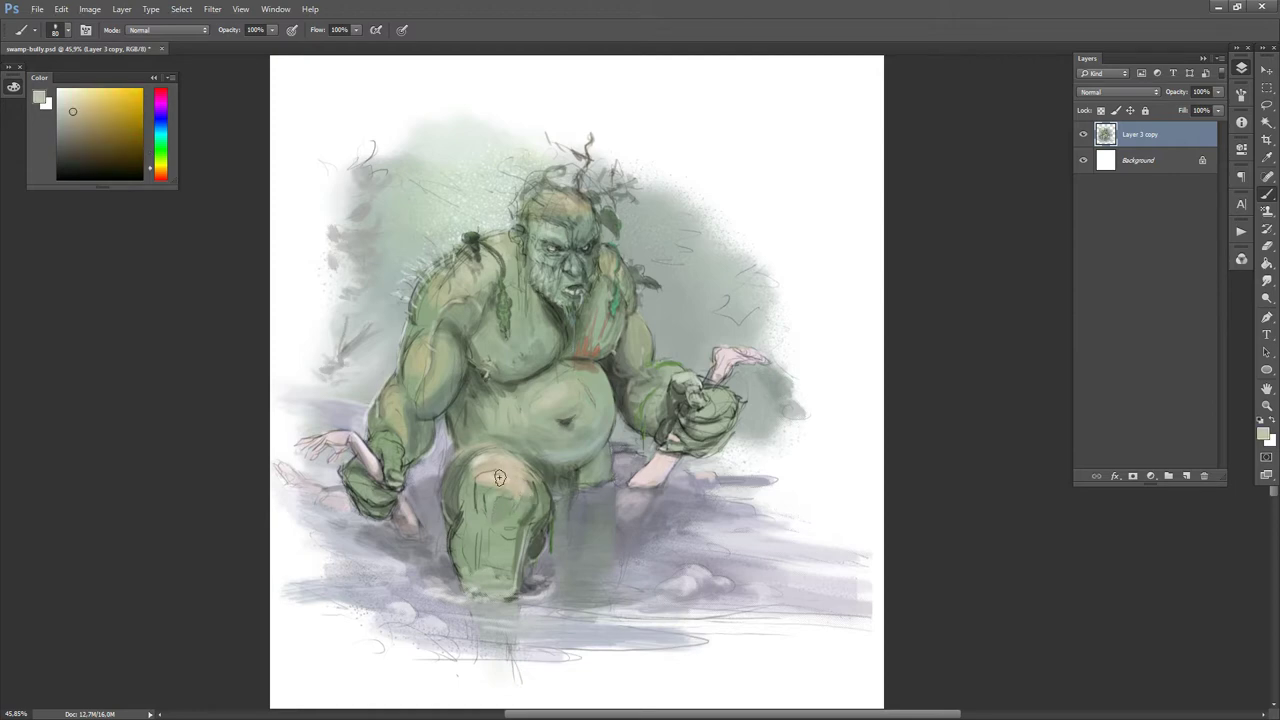
# - Blend the sketch lines below the knee into the upper shin with sampled skin tones and broad brush strokes
pyautogui.keyDown('alt'); pyautogui.click(500, 478); pyautogui.keyUp('alt')
pyautogui.press(']')
pyautogui.keyDown('alt'); pyautogui.click(500, 508); pyautogui.keyUp('alt')
pyautogui.moveTo(505, 504)
pyautogui.mouseDown()
pyautogui.moveTo(498, 518)
pyautogui.moveTo(533, 509)
pyautogui.moveTo(509, 540)
pyautogui.mouseUp()
pyautogui.keyDown('alt'); pyautogui.click(503, 516); pyautogui.keyUp('alt')
pyautogui.press('[')
pyautogui.press('[')
pyautogui.press('[')
# - Paint over the sketch lines on the lower shin at the waterline with sampled green tones
pyautogui.keyDown('alt'); pyautogui.click(495, 588); pyautogui.keyUp('alt')
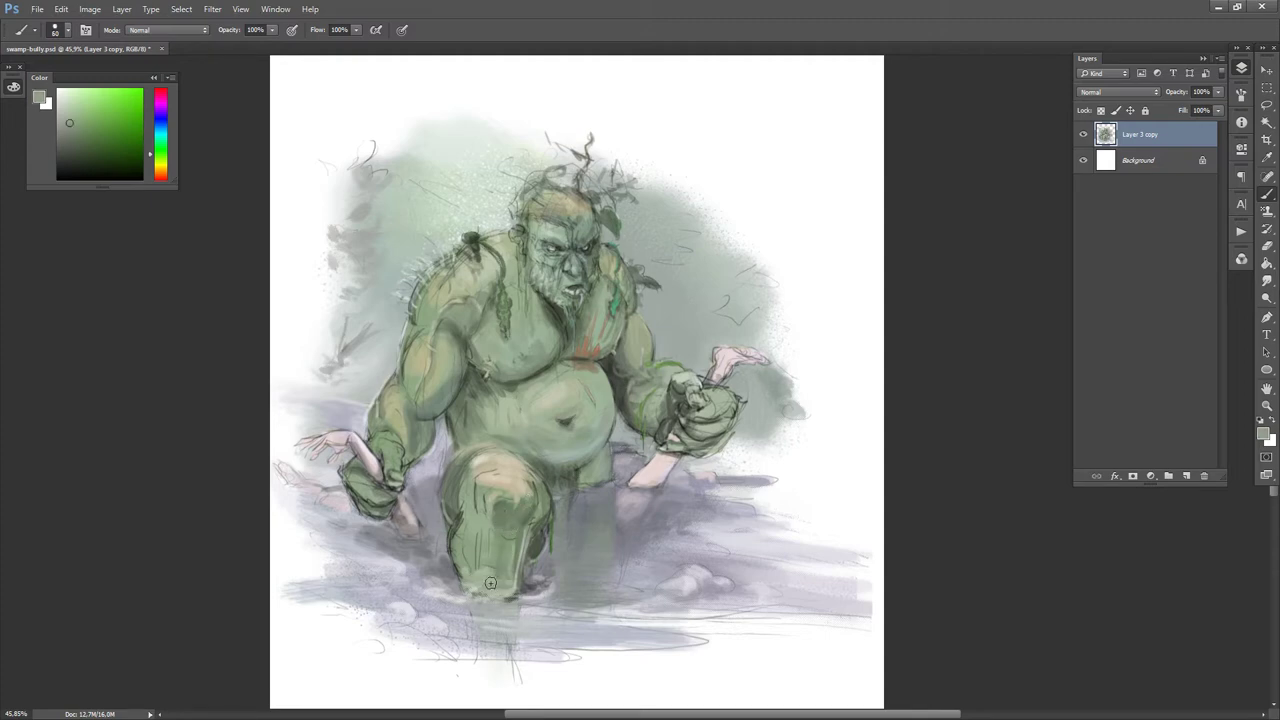
pyautogui.moveTo(491, 587); pyautogui.dragTo(506, 579)
pyautogui.keyDown('alt'); pyautogui.click(494, 561); pyautogui.keyUp('alt')
pyautogui.keyDown('alt'); pyautogui.click(509, 546); pyautogui.keyUp('alt')
pyautogui.moveTo(518, 530)
pyautogui.mouseDown()
pyautogui.moveTo(542, 510)
pyautogui.moveTo(511, 600)
pyautogui.moveTo(526, 517)
pyautogui.moveTo(516, 561)
pyautogui.moveTo(526, 531)
pyautogui.moveTo(535, 552)
pyautogui.moveTo(536, 539)
pyautogui.moveTo(522, 580)
pyautogui.moveTo(525, 536)
pyautogui.moveTo(511, 566)
pyautogui.mouseUp()
# - Refine the shadow along the calf with a smaller brush and darker sampled greens
pyautogui.keyDown('alt'); pyautogui.click(537, 531); pyautogui.keyUp('alt')
pyautogui.press('d')
pyautogui.press('[')
pyautogui.press('[')
pyautogui.press('x')
pyautogui.keyDown('alt'); pyautogui.click(517, 569); pyautogui.keyUp('alt')
pyautogui.keyDown('alt'); pyautogui.click(535, 552); pyautogui.keyUp('alt')
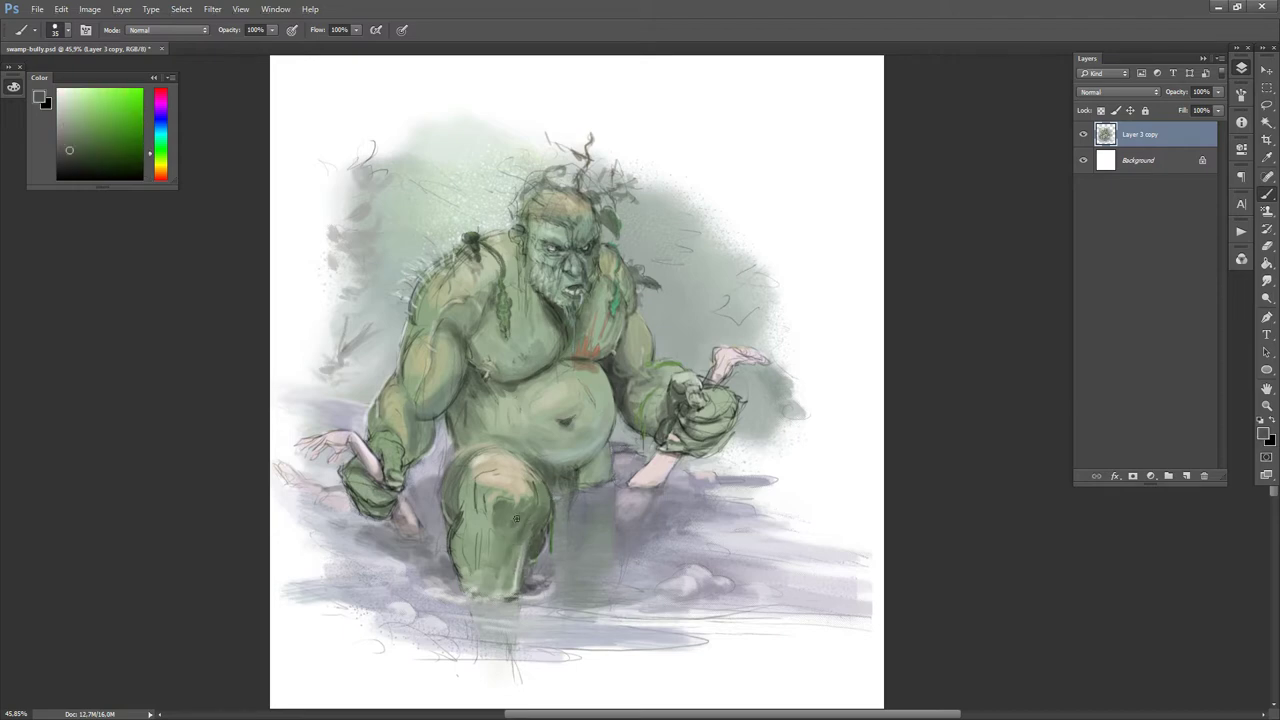
# - Mix a muted brown and rework the outer side of the shin with it and sampled greens
pyautogui.click(157, 172)
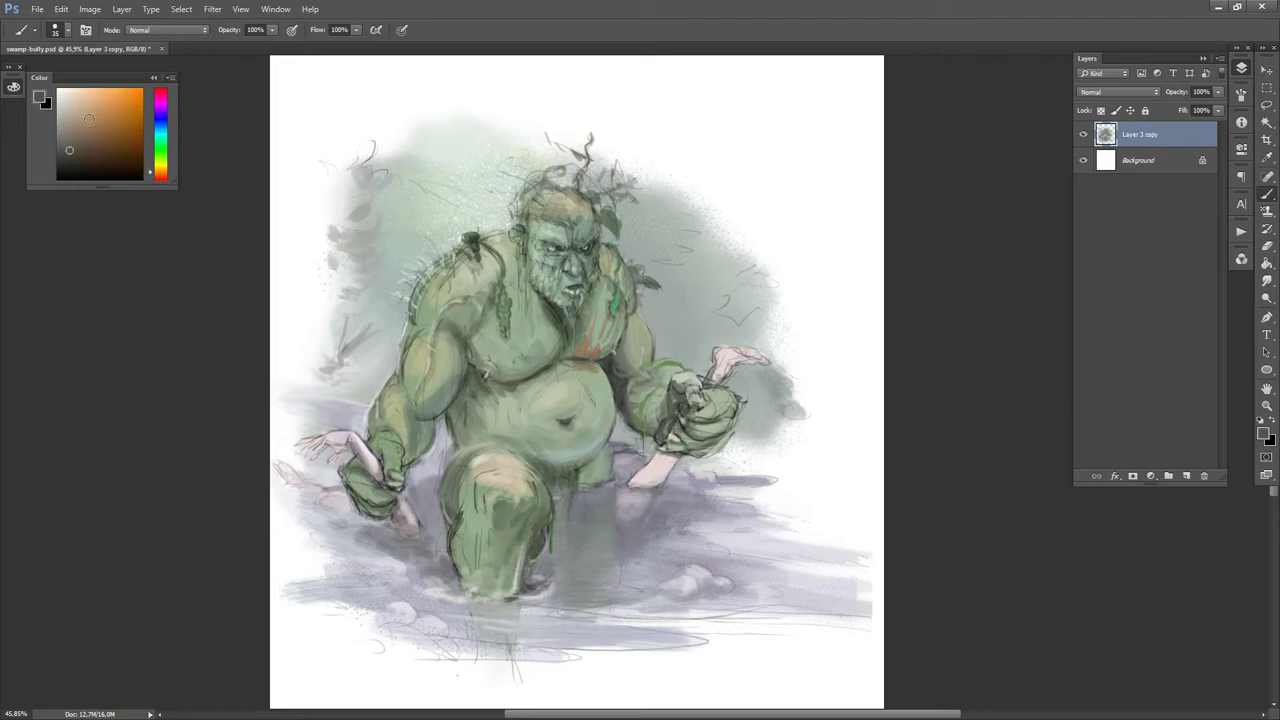
pyautogui.moveTo(75, 124); pyautogui.dragTo(71, 139)
pyautogui.keyDown('alt'); pyautogui.click(466, 532); pyautogui.keyUp('alt')
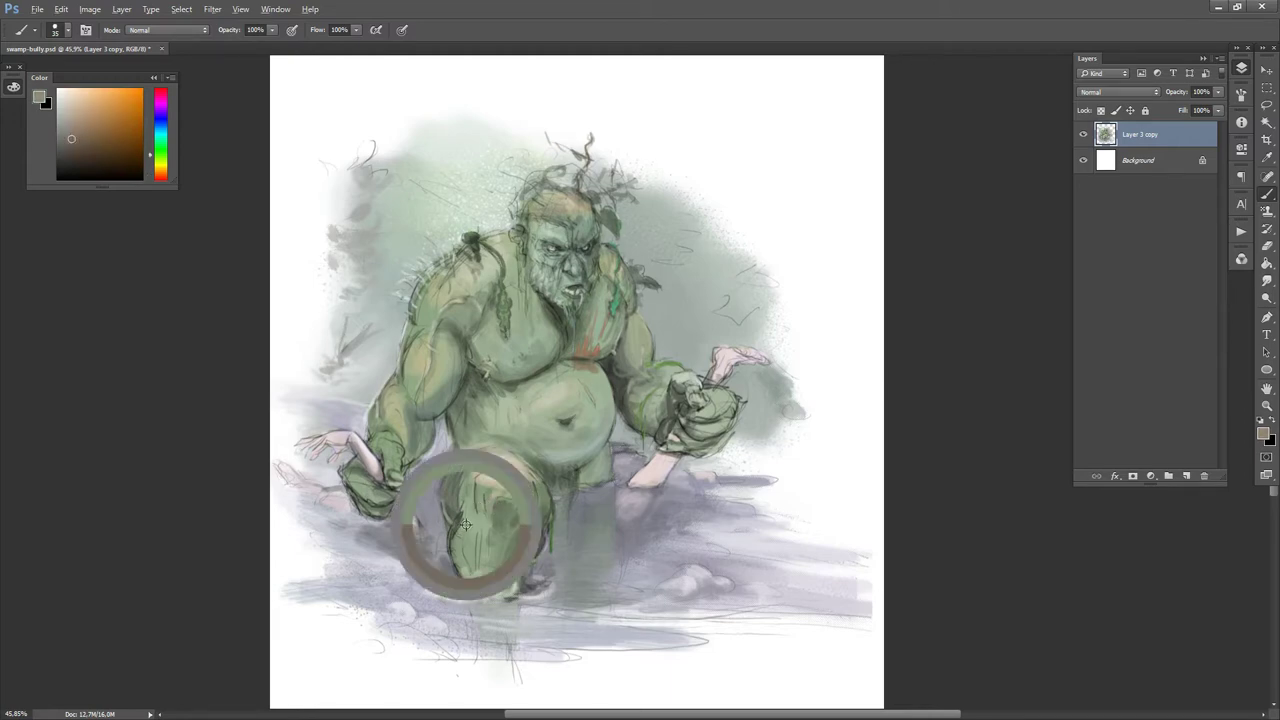
pyautogui.keyDown('alt'); pyautogui.click(455, 550); pyautogui.keyUp('alt')
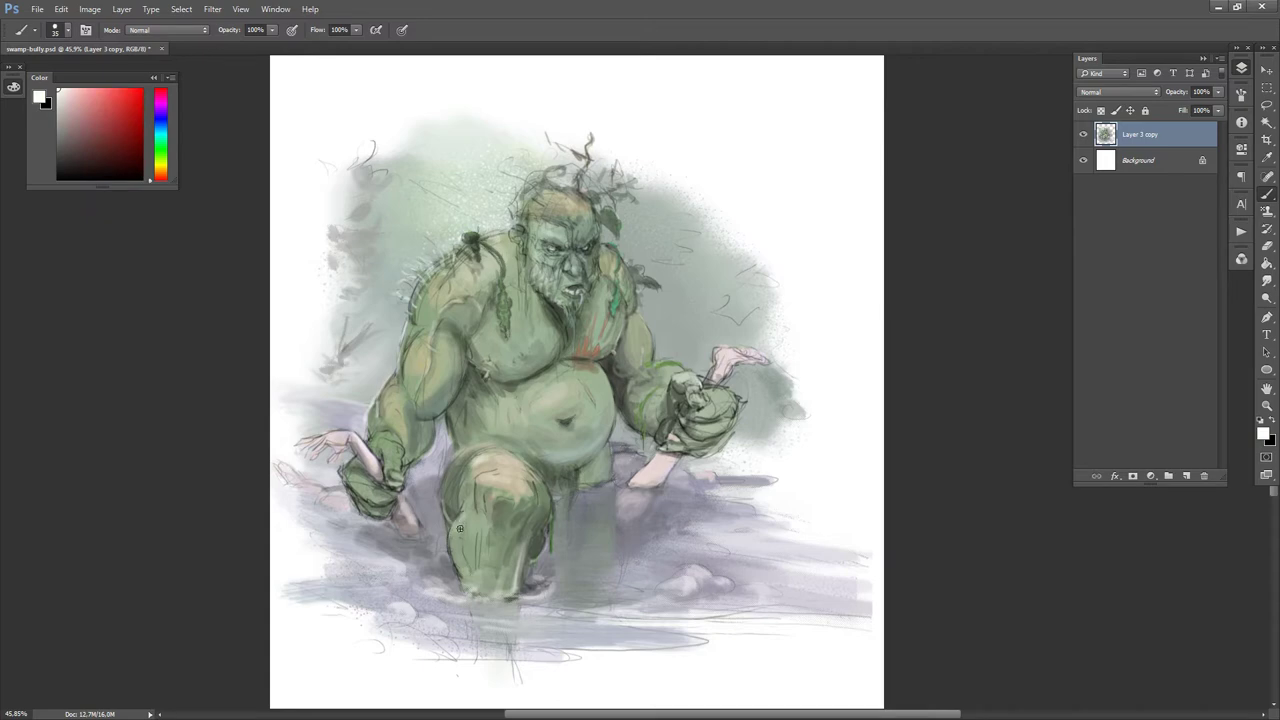
pyautogui.keyDown('alt'); pyautogui.click(456, 523); pyautogui.keyUp('alt')
# - Blend the kneecap, shin and outer contour of the raised leg with small strokes of sampled colours
pyautogui.keyDown('alt'); pyautogui.click(500, 478); pyautogui.keyUp('alt')
pyautogui.keyDown('alt'); pyautogui.click(499, 523); pyautogui.keyUp('alt')
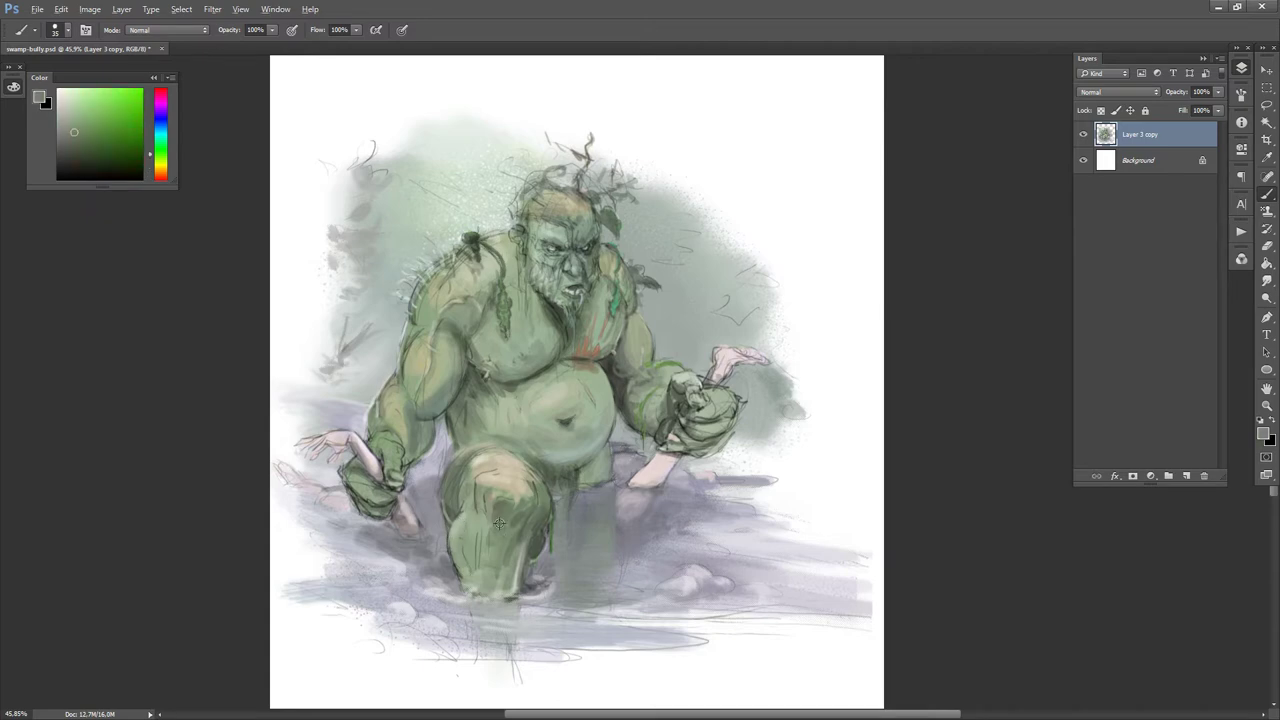
pyautogui.keyDown('alt'); pyautogui.click(520, 572); pyautogui.keyUp('alt')
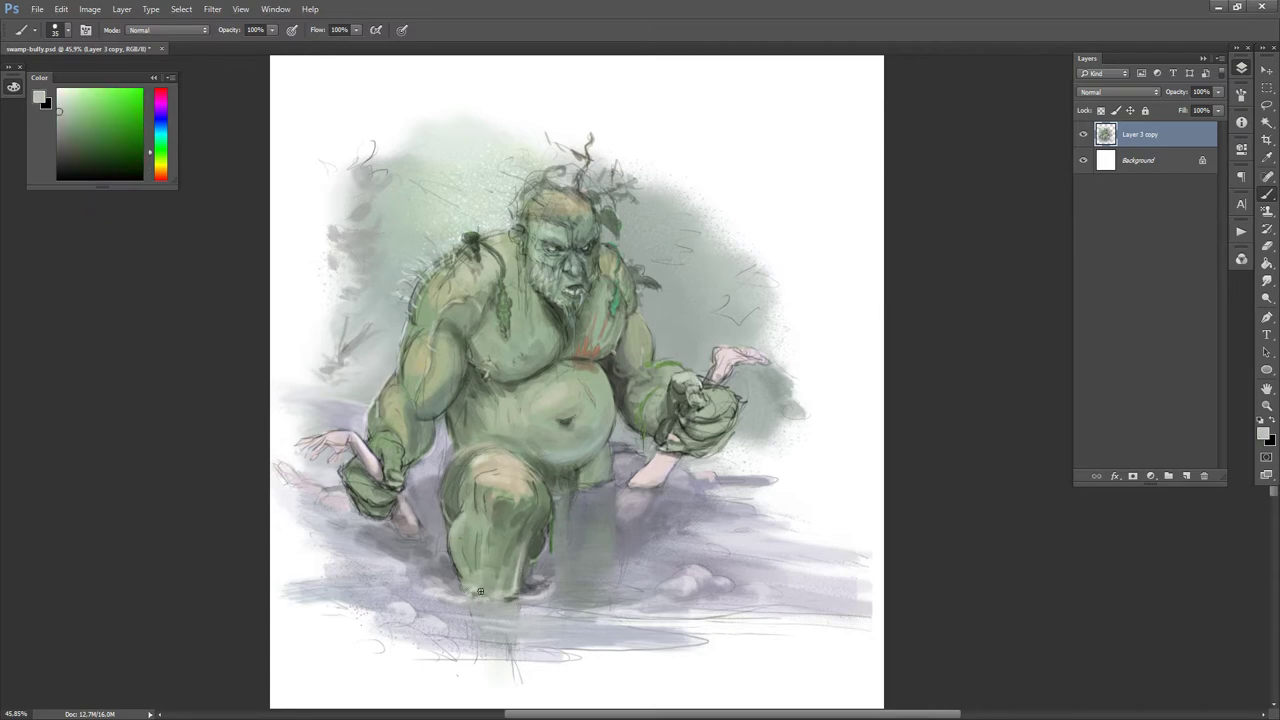
pyautogui.keyDown('alt'); pyautogui.click(499, 489); pyautogui.keyUp('alt')
pyautogui.keyDown('alt'); pyautogui.click(490, 495); pyautogui.keyUp('alt')
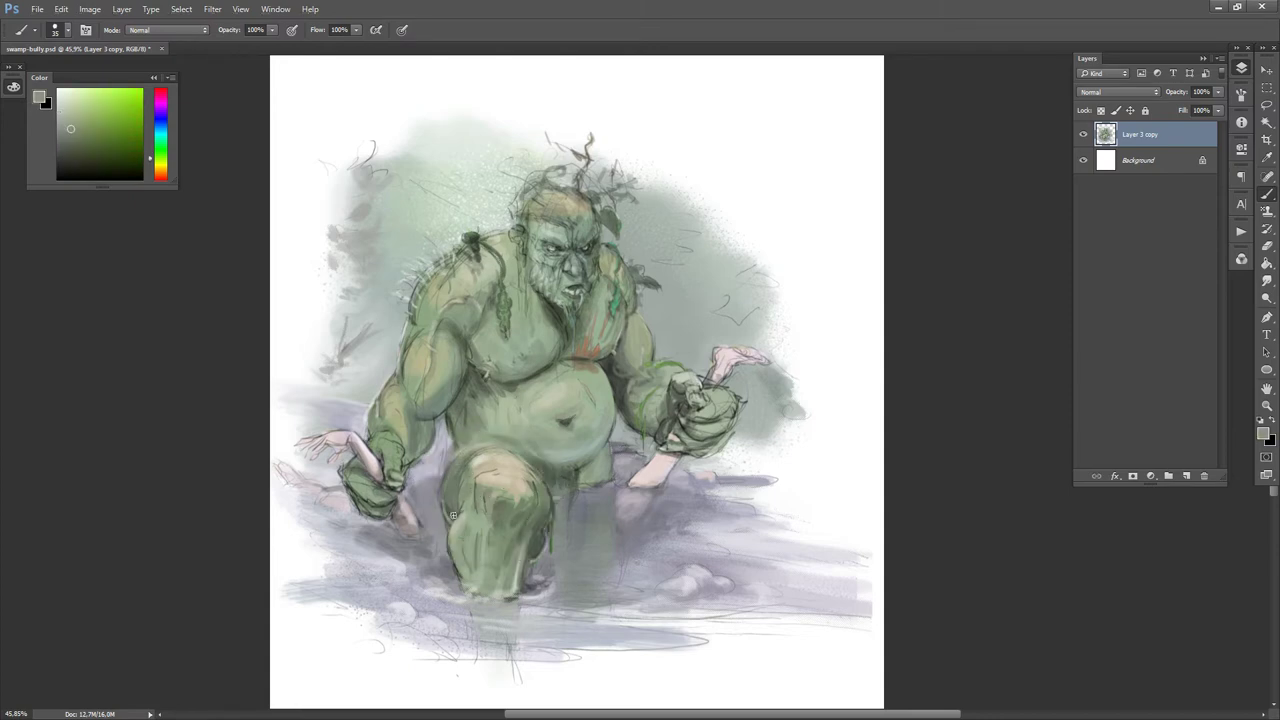
pyautogui.keyDown('alt'); pyautogui.click(450, 514); pyautogui.keyUp('alt')
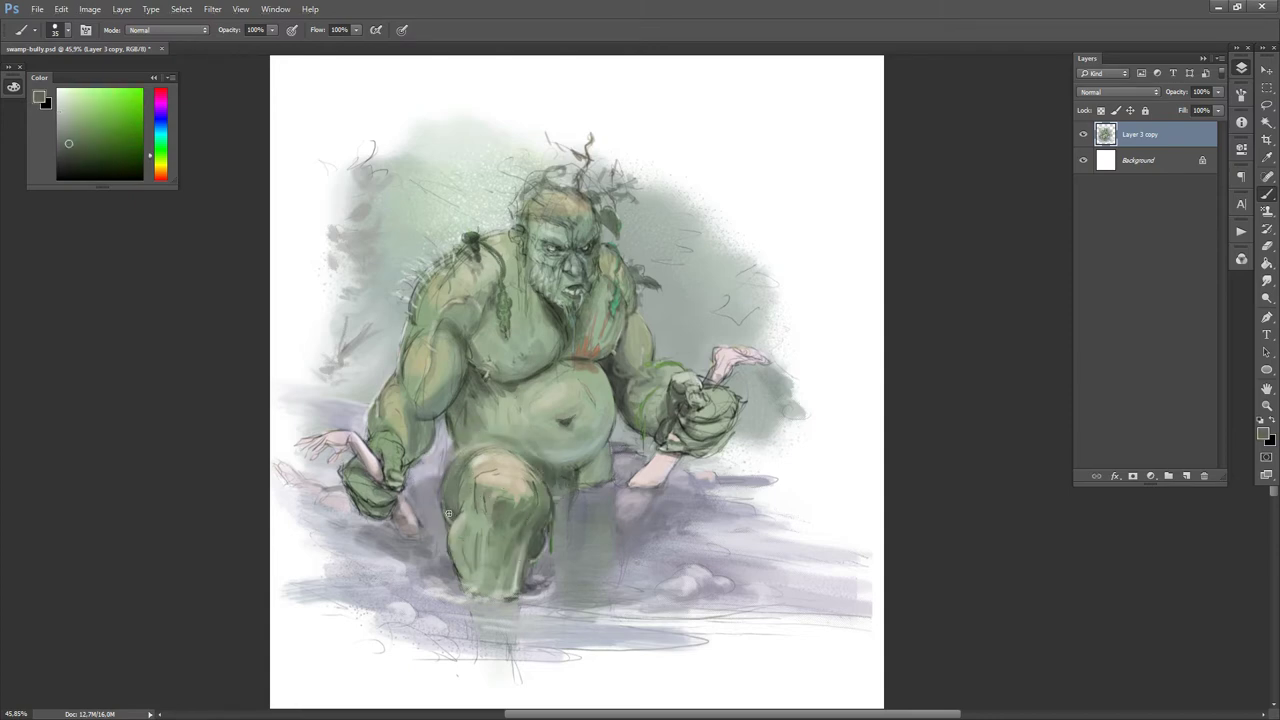
# - Shade the underside of the ogre's elbow with sampled greens and a dark desaturated blue
pyautogui.keyDown('alt'); pyautogui.click(452, 420); pyautogui.keyUp('alt')
pyautogui.keyDown('alt'); pyautogui.click(441, 407); pyautogui.keyUp('alt')
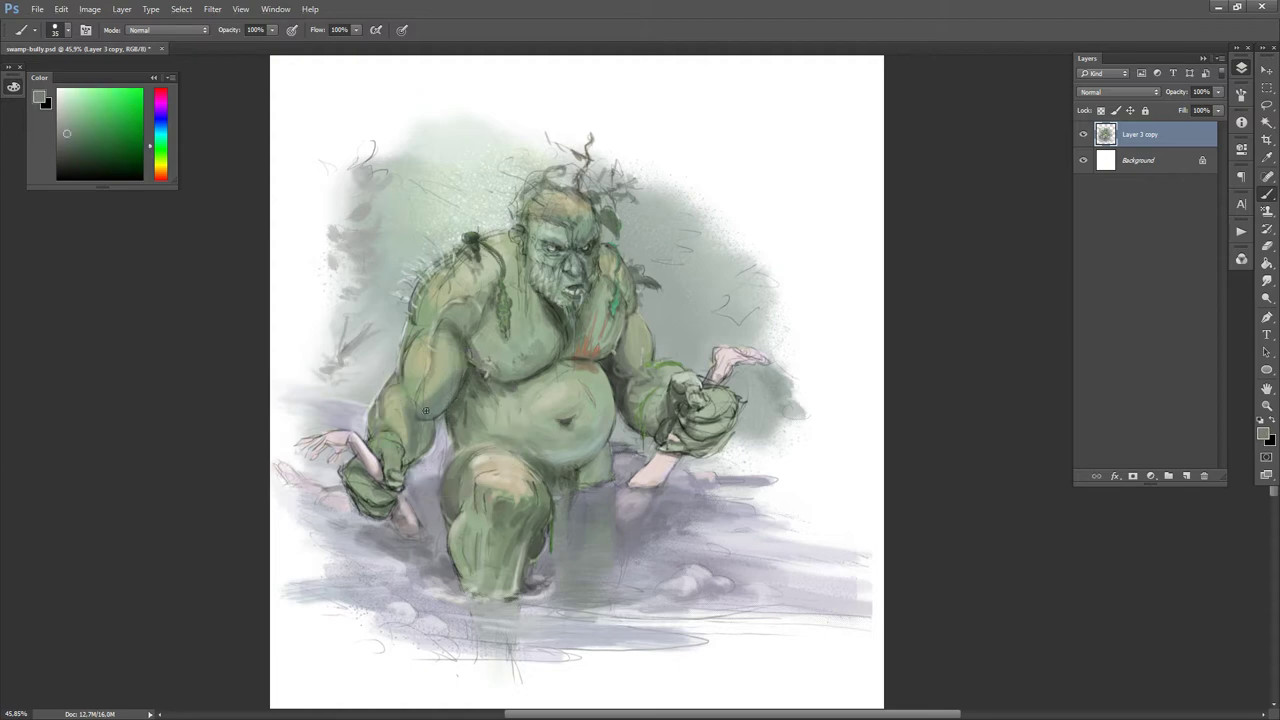
pyautogui.press('d')
pyautogui.click(156, 118)
pyautogui.click(100, 146)
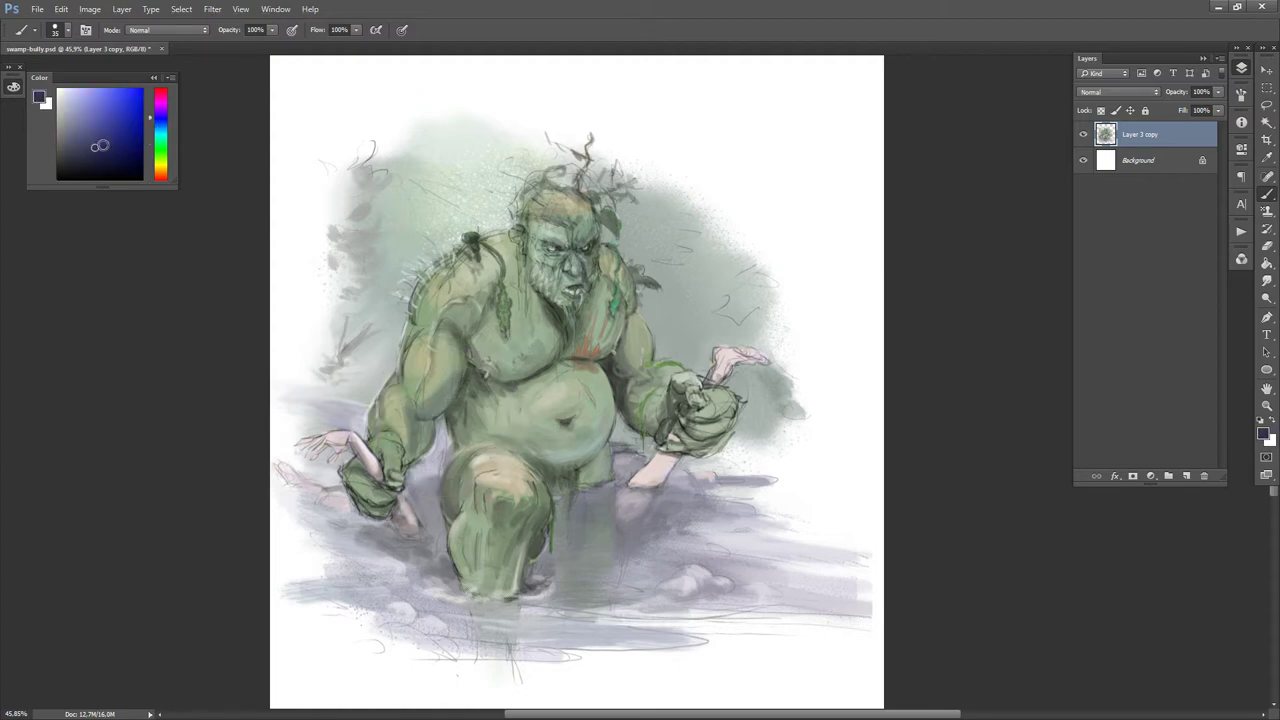
pyautogui.keyDown('alt'); pyautogui.click(434, 413); pyautogui.keyUp('alt')
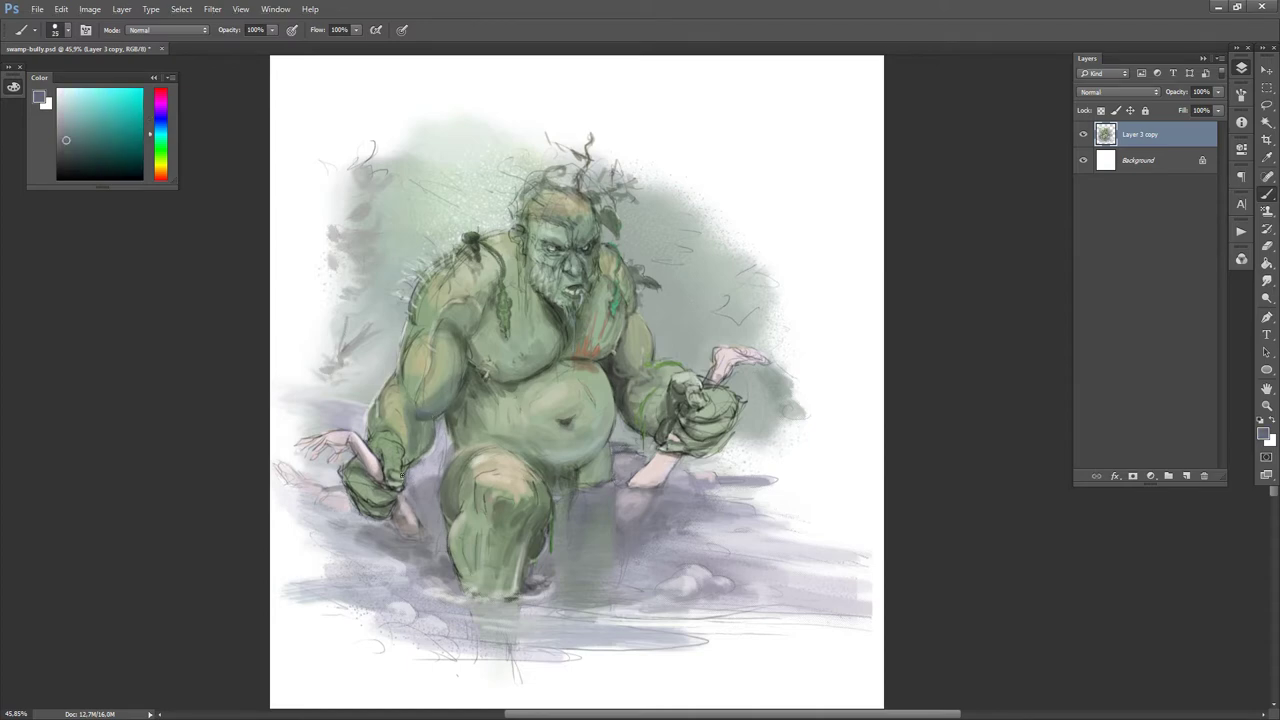
# - Refine the thumb and fingers of the ogre's lowered fist with a small brush, using black and sampled greens
pyautogui.press('d')
pyautogui.press('x')
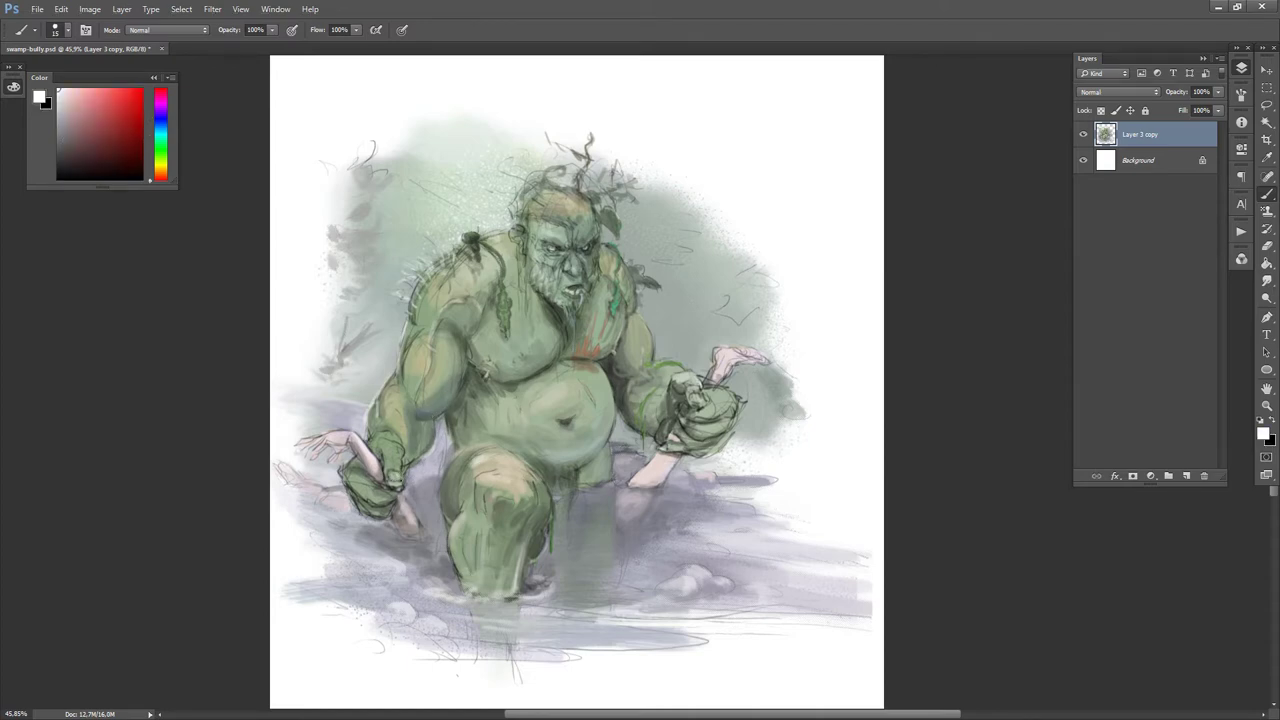
pyautogui.press('x')
pyautogui.keyDown('alt'); pyautogui.click(393, 482); pyautogui.keyUp('alt')
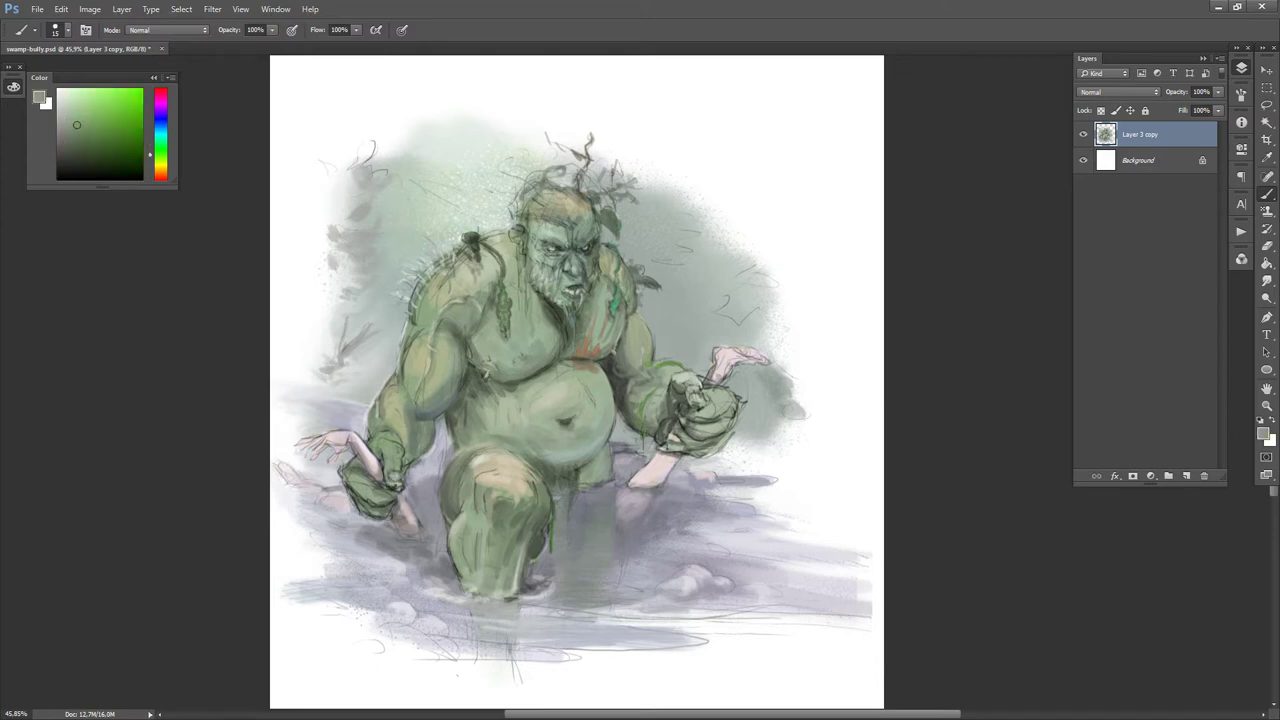
pyautogui.press('d')
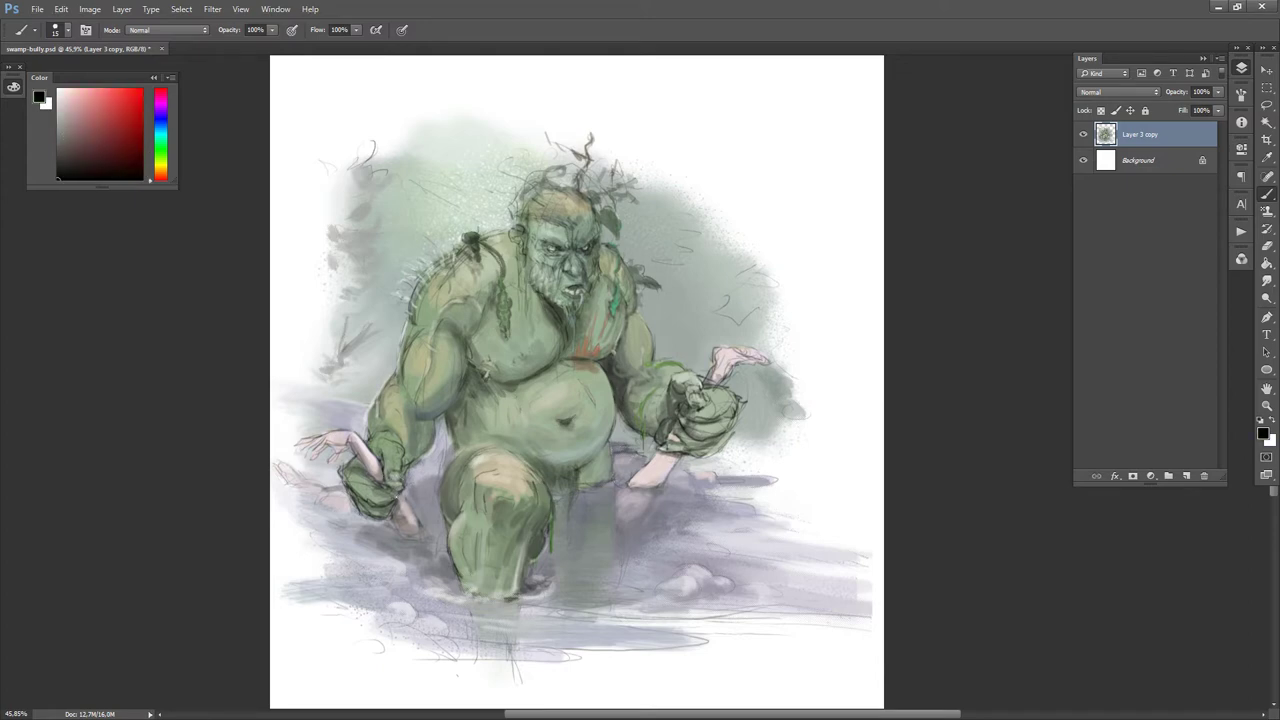
pyautogui.keyDown('alt'); pyautogui.click(397, 487); pyautogui.keyUp('alt')
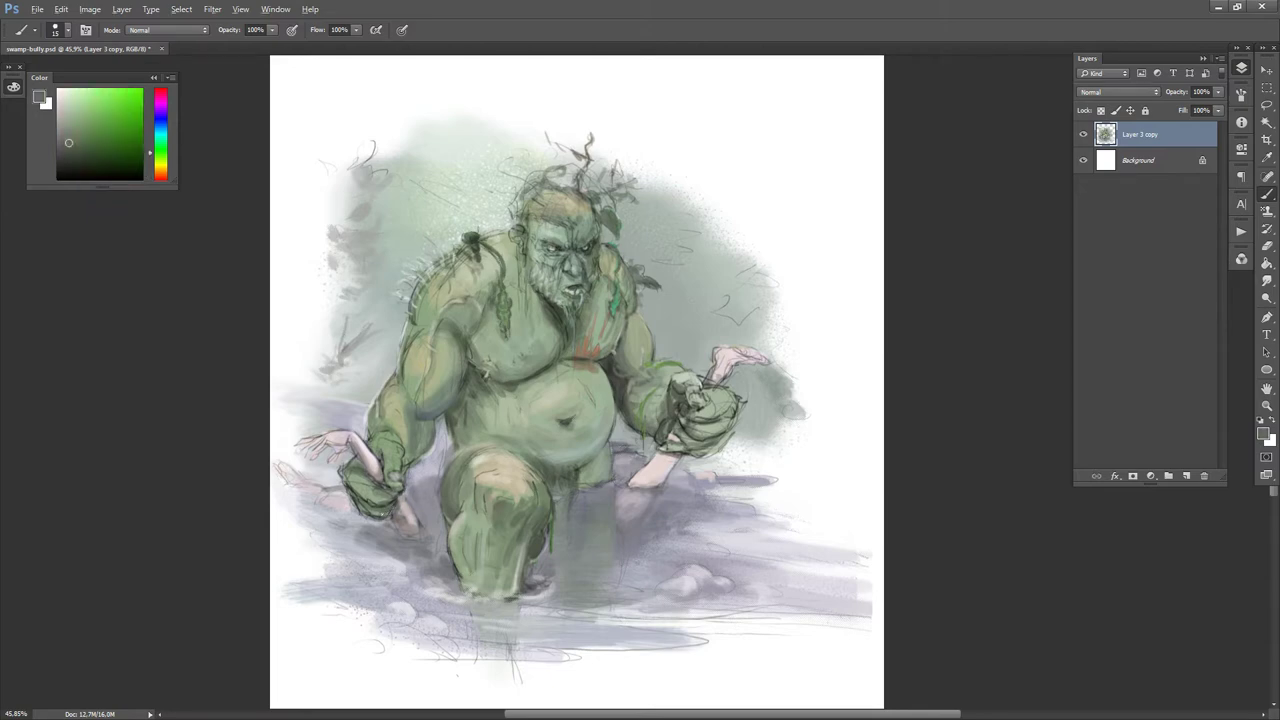
pyautogui.keyDown('alt'); pyautogui.click(383, 510); pyautogui.keyUp('alt')
pyautogui.press('d')
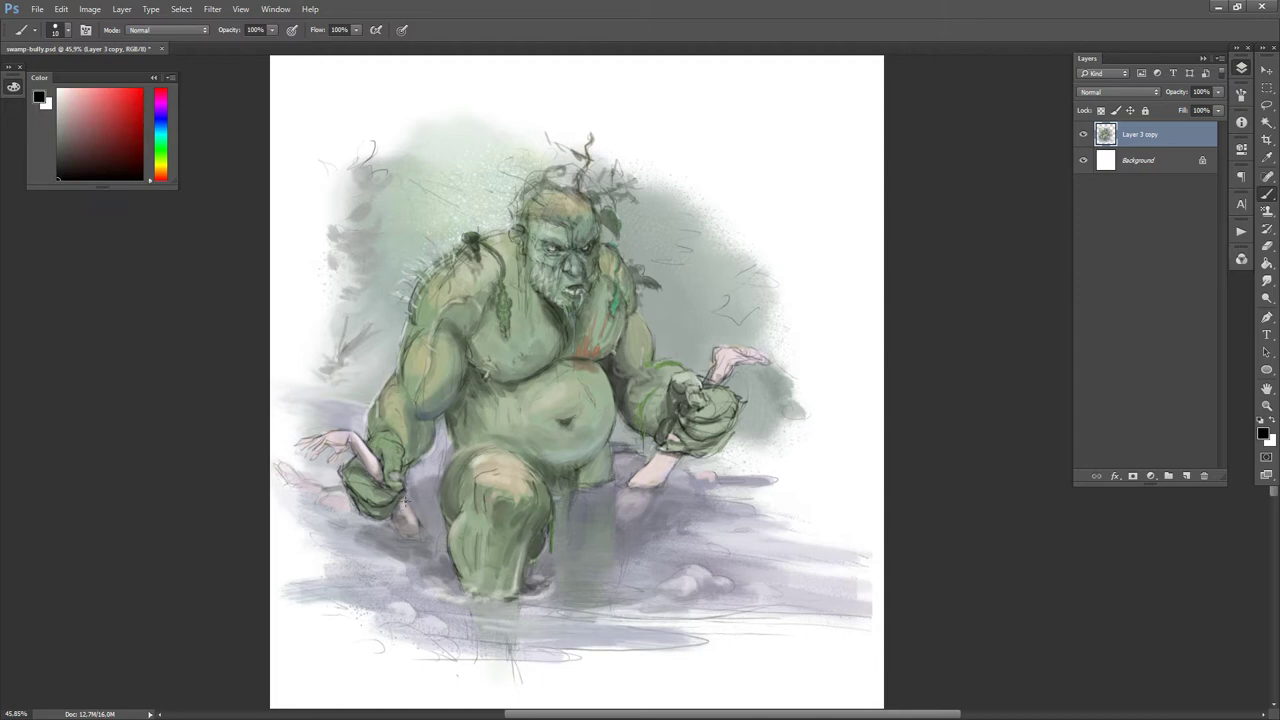
pyautogui.keyDown('alt'); pyautogui.click(400, 496); pyautogui.keyUp('alt')
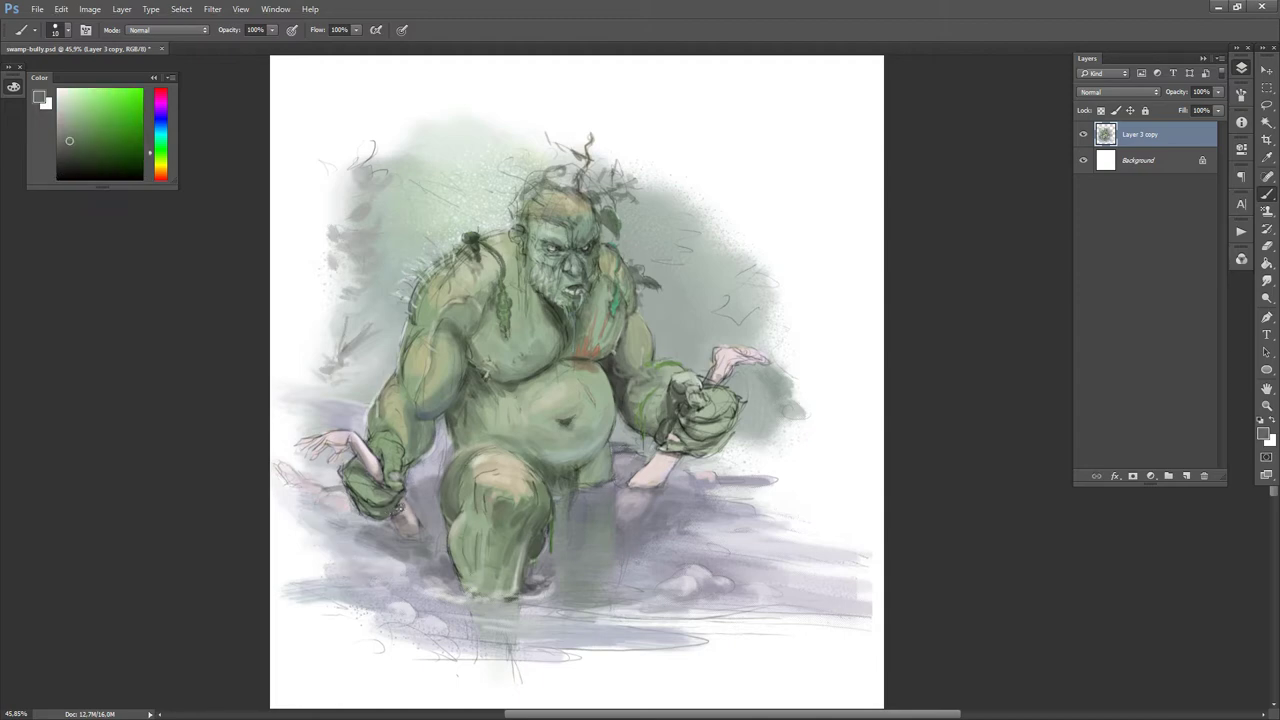
# - Define the outer contour and knuckles of the lowered fist with black and sampled grey-green tones
pyautogui.press('d')
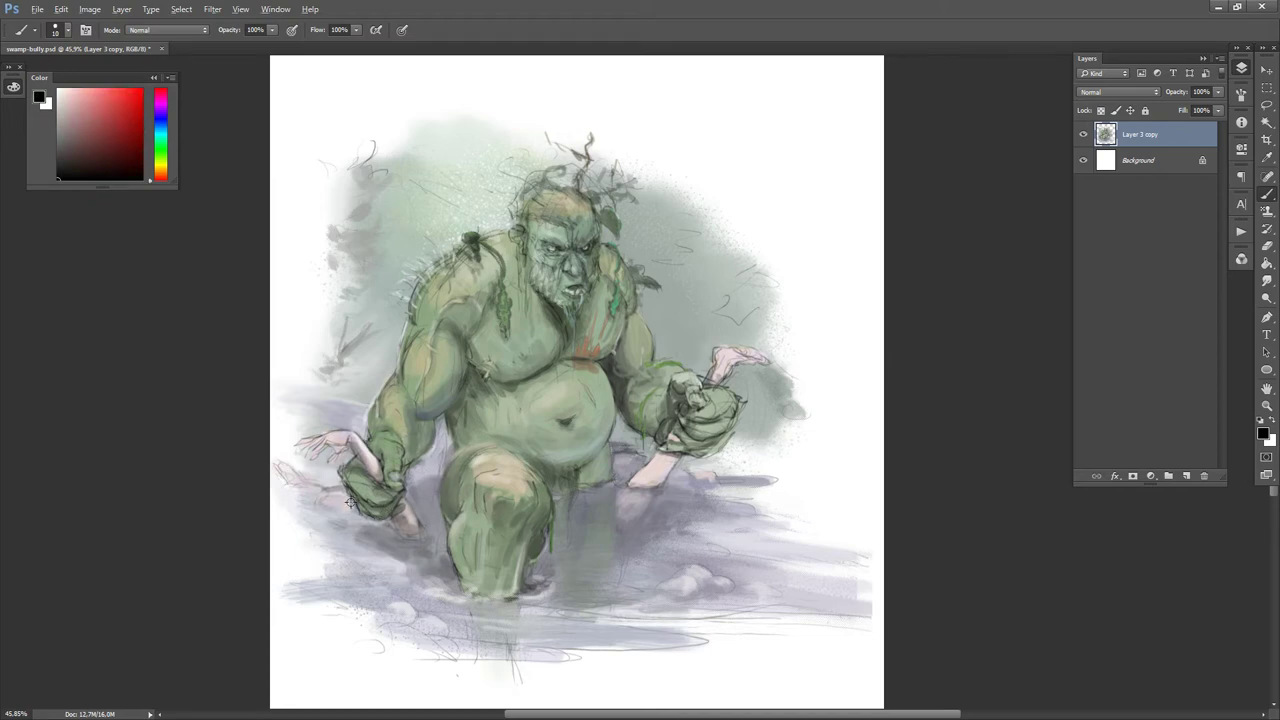
pyautogui.keyDown('alt'); pyautogui.click(350, 502); pyautogui.keyUp('alt')
pyautogui.keyDown('alt'); pyautogui.click(352, 494); pyautogui.keyUp('alt')
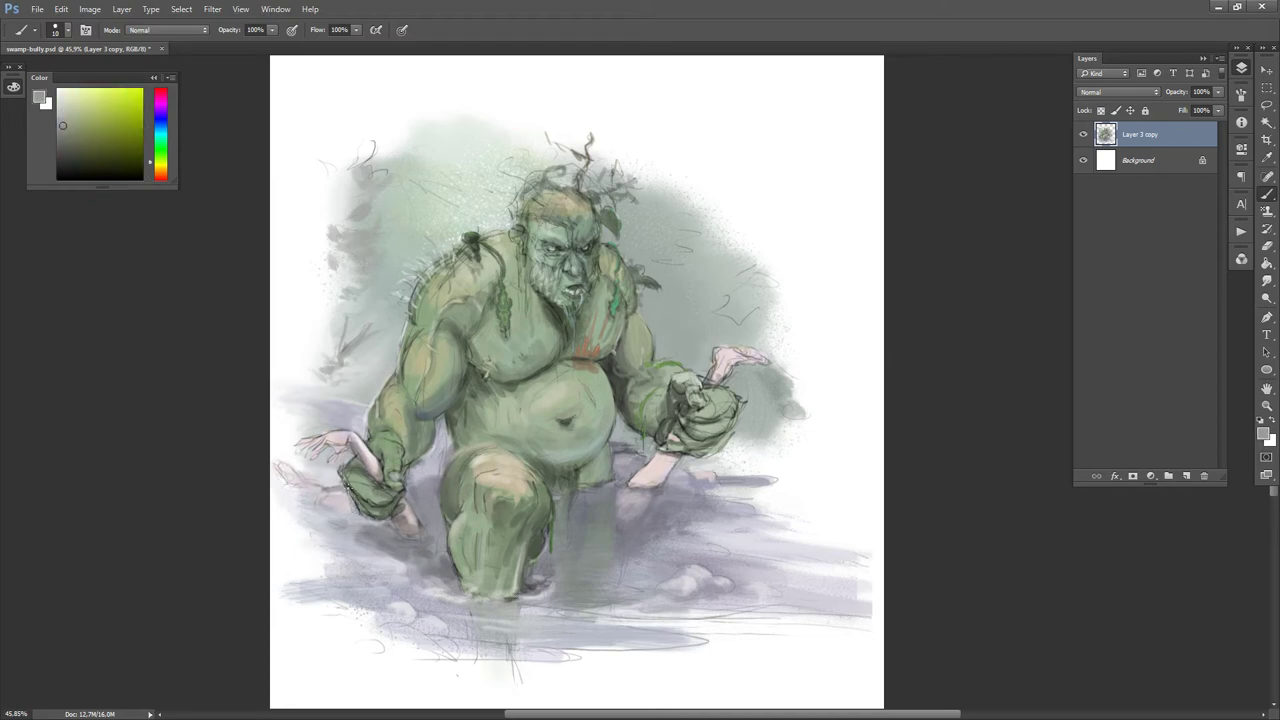
pyautogui.keyDown('alt'); pyautogui.click(348, 486); pyautogui.keyUp('alt')
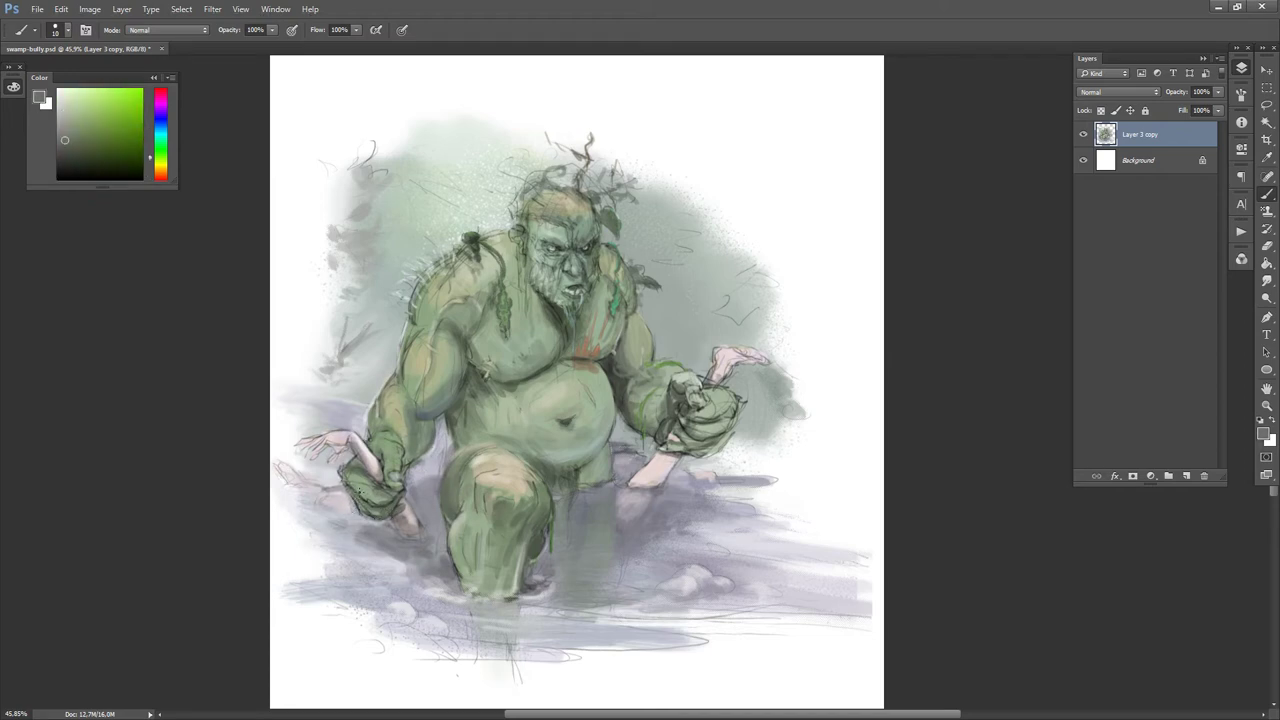
pyautogui.keyDown('alt'); pyautogui.click(357, 478); pyautogui.keyUp('alt')
pyautogui.keyDown('alt'); pyautogui.click(340, 465); pyautogui.keyUp('alt')
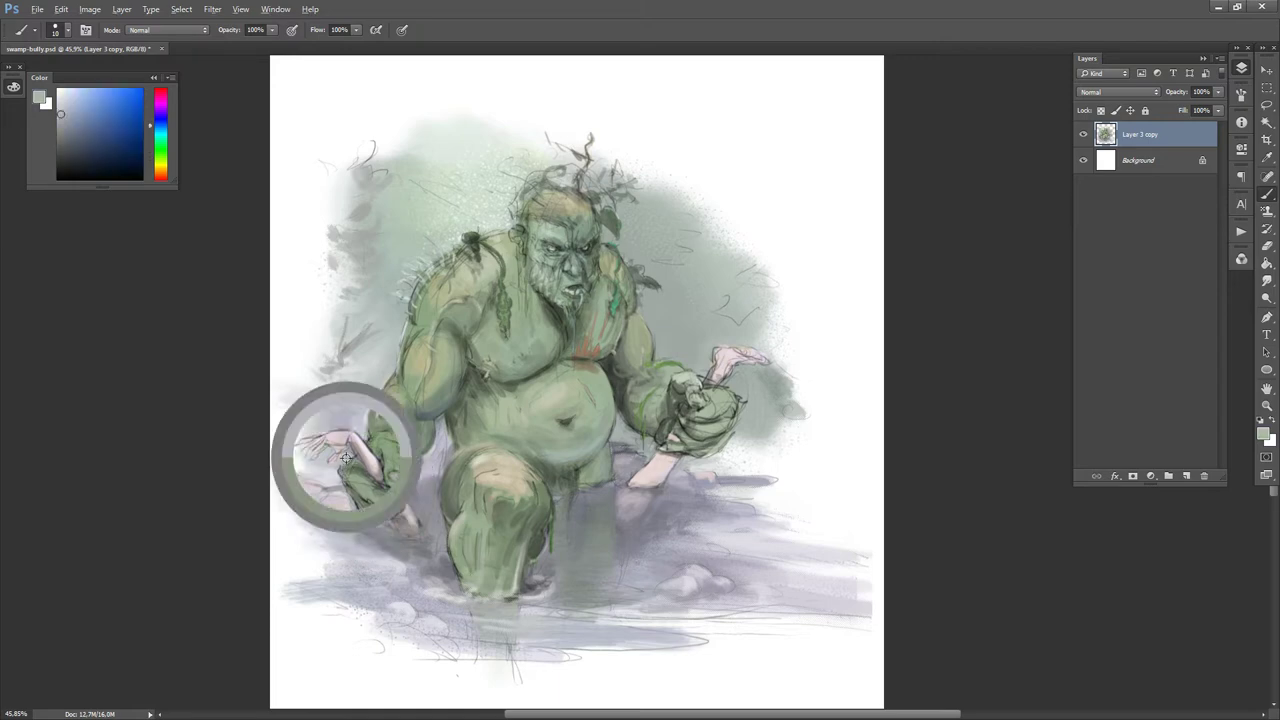
# - Clean up the water and pale submerged hand beside the lowered fist with sampled light grey and white
pyautogui.keyDown('alt'); pyautogui.click(342, 497); pyautogui.keyUp('alt')
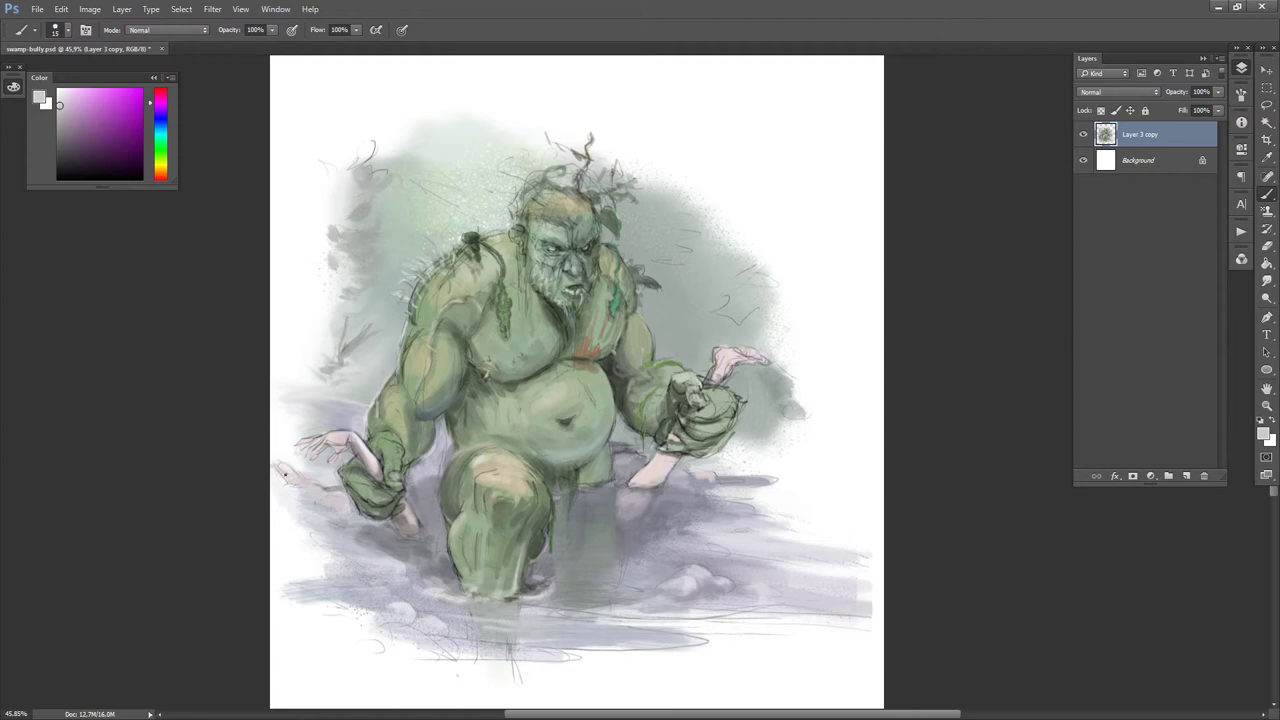
pyautogui.keyDown('alt'); pyautogui.click(271, 461); pyautogui.keyUp('alt')
pyautogui.press(']')
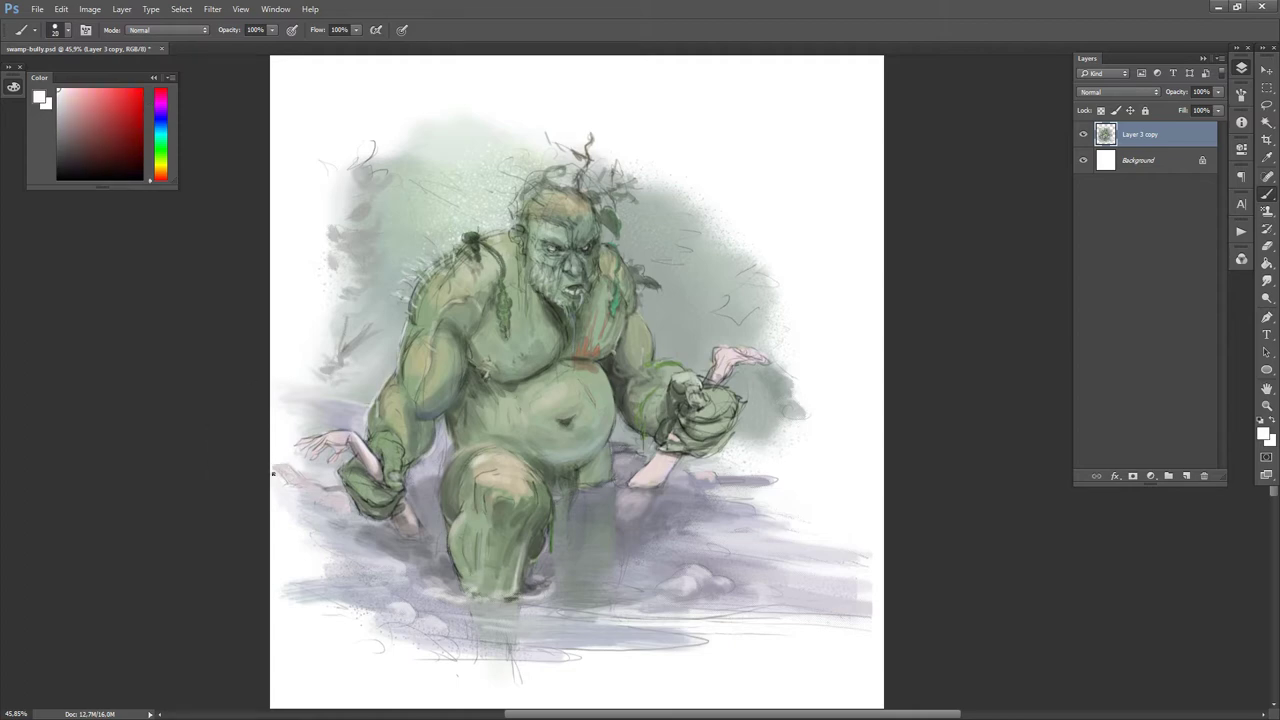
# - Flip the canvas horizontally
pyautogui.scroll(-3, 735, 327)
pyautogui.moveTo(775, 387)
pyautogui.mouseDown()
pyautogui.moveTo(713, 447)
pyautogui.moveTo(688, 432)
pyautogui.moveTo(687, 380)
pyautogui.mouseUp()
pyautogui.press('v')
pyautogui.hotkey('ctrl', 'shift', 'h')
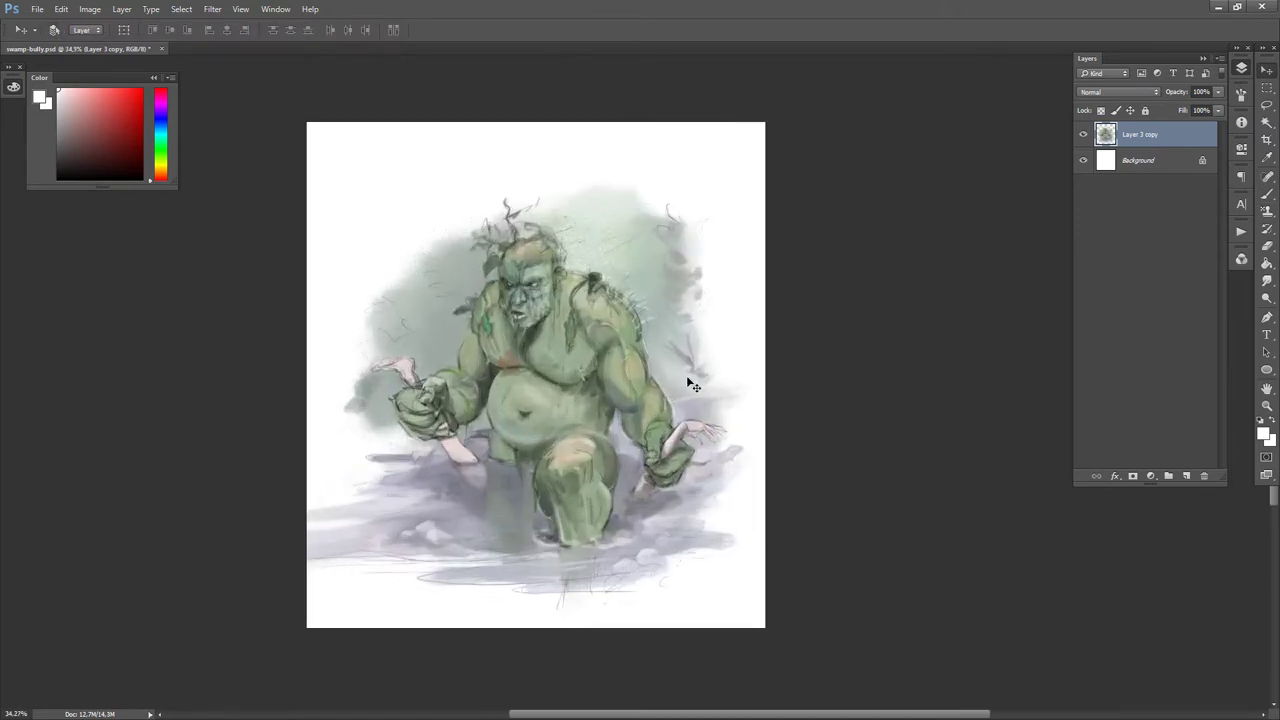
# - Paint grey-green foliage in the background behind the ogre's shoulder with a textured brush and erase its outer edge
pyautogui.press('b')
pyautogui.keyDown('alt'); pyautogui.click(686, 278); pyautogui.keyUp('alt')
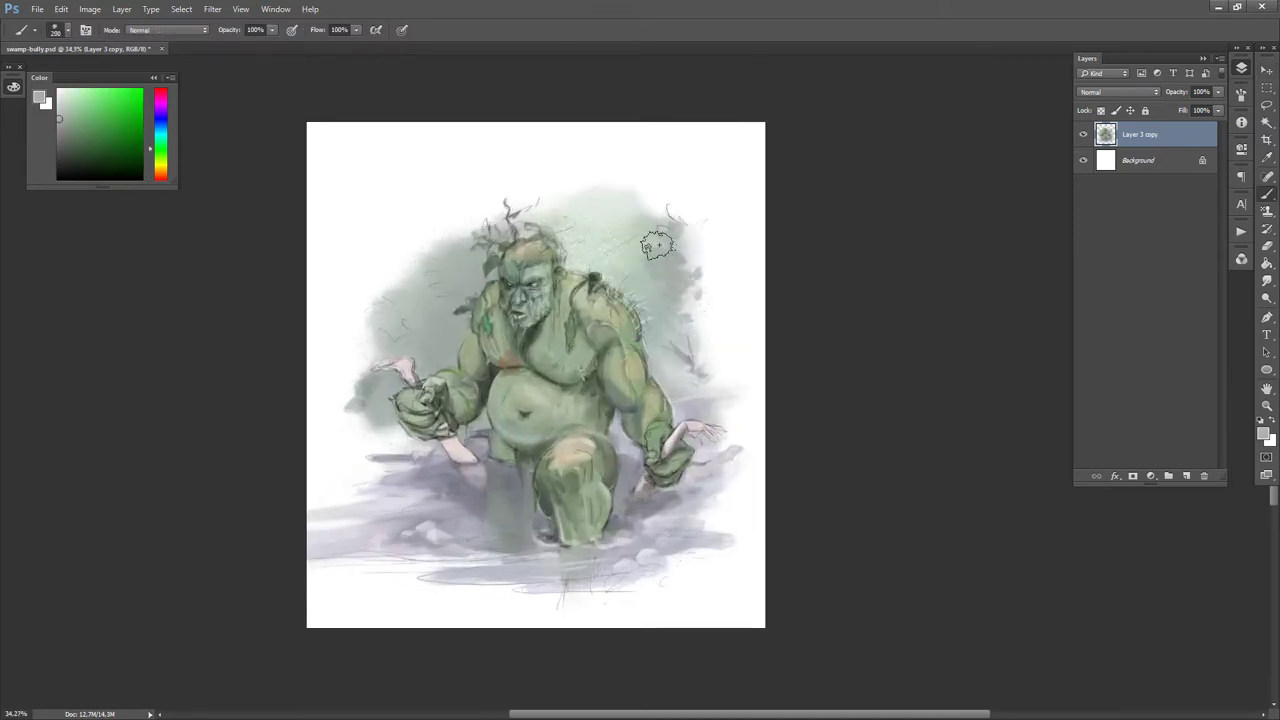
pyautogui.press('e')
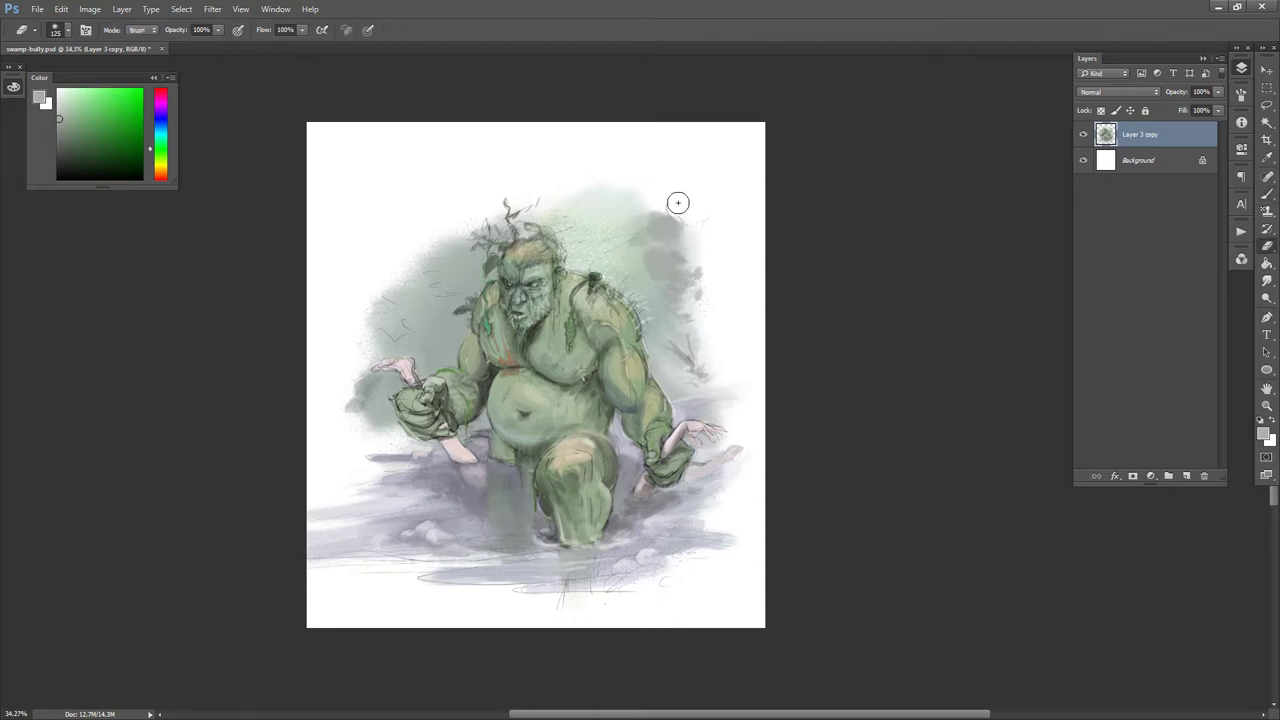
pyautogui.press(']')
pyautogui.press(']')
pyautogui.press(']')
pyautogui.press(']')
pyautogui.press(']')
pyautogui.press(']')
pyautogui.press(']')
pyautogui.press(']')
pyautogui.press(']')
pyautogui.press(']')
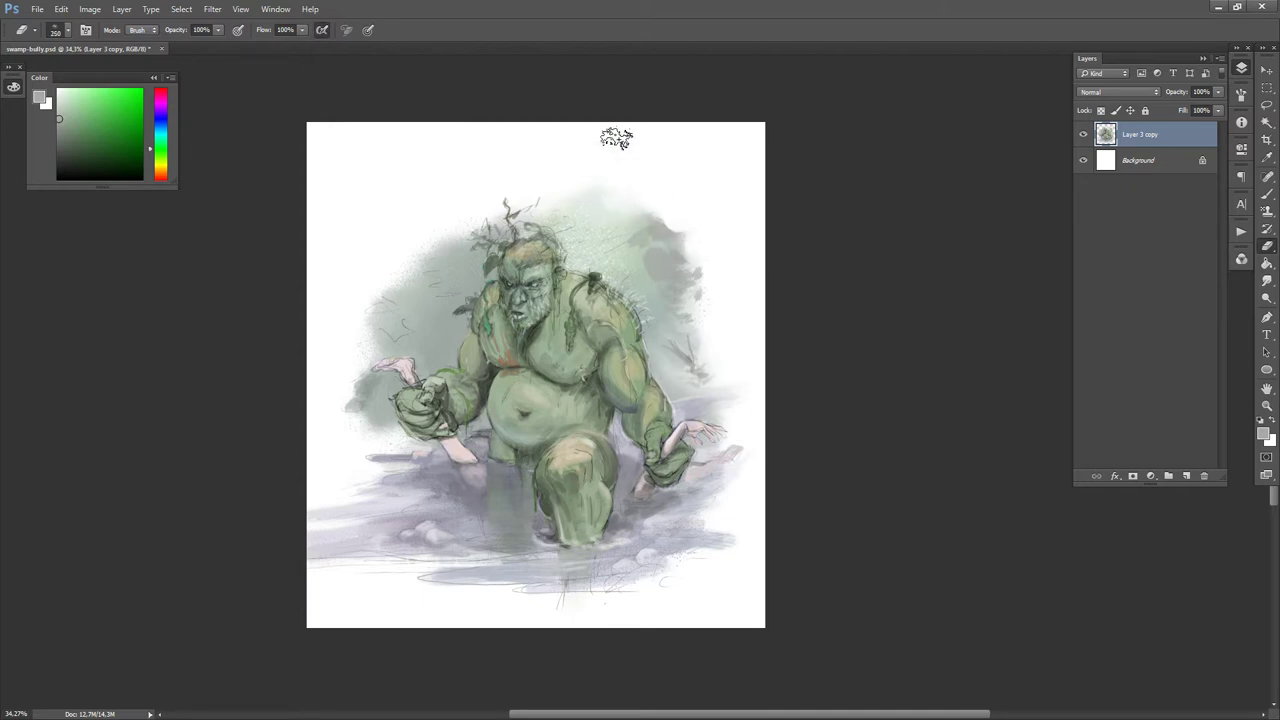
# - Add smaller leaf clusters to the background foliage with an 80 px brush and clean its edge with a textured eraser
pyautogui.press('b')
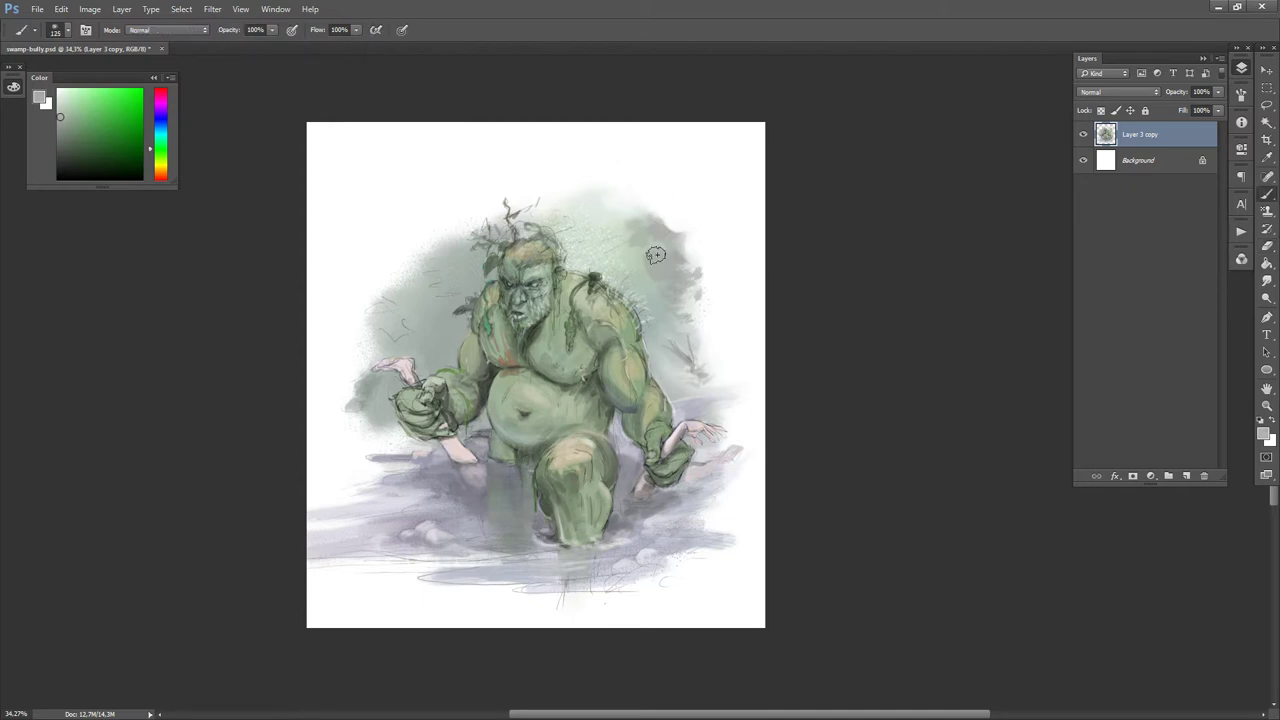
pyautogui.press('[')
pyautogui.press('[')
pyautogui.press('[')
pyautogui.press('[')
pyautogui.press('[')
pyautogui.press('[')
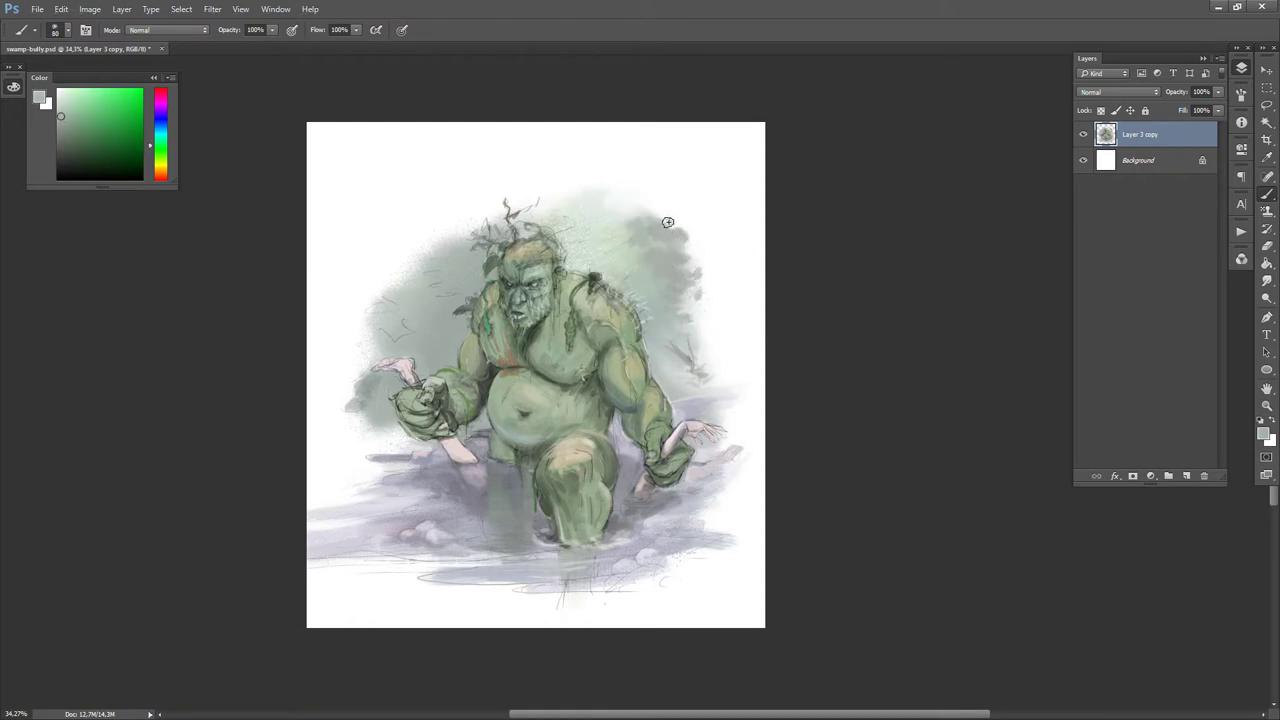
pyautogui.press('e')
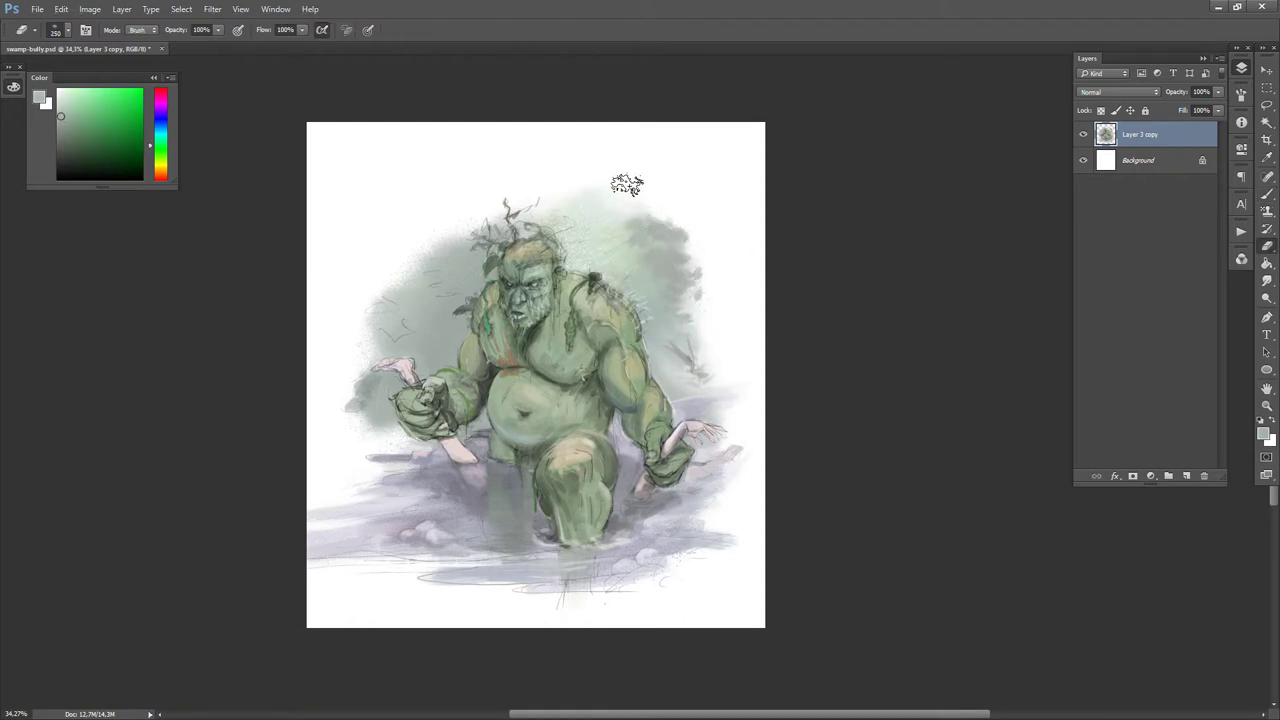
# - Choose a pale cyan paint colour and a round brush tip, and add a new layer above the painting
pyautogui.press('b')
pyautogui.moveTo(162, 168); pyautogui.dragTo(161, 135)
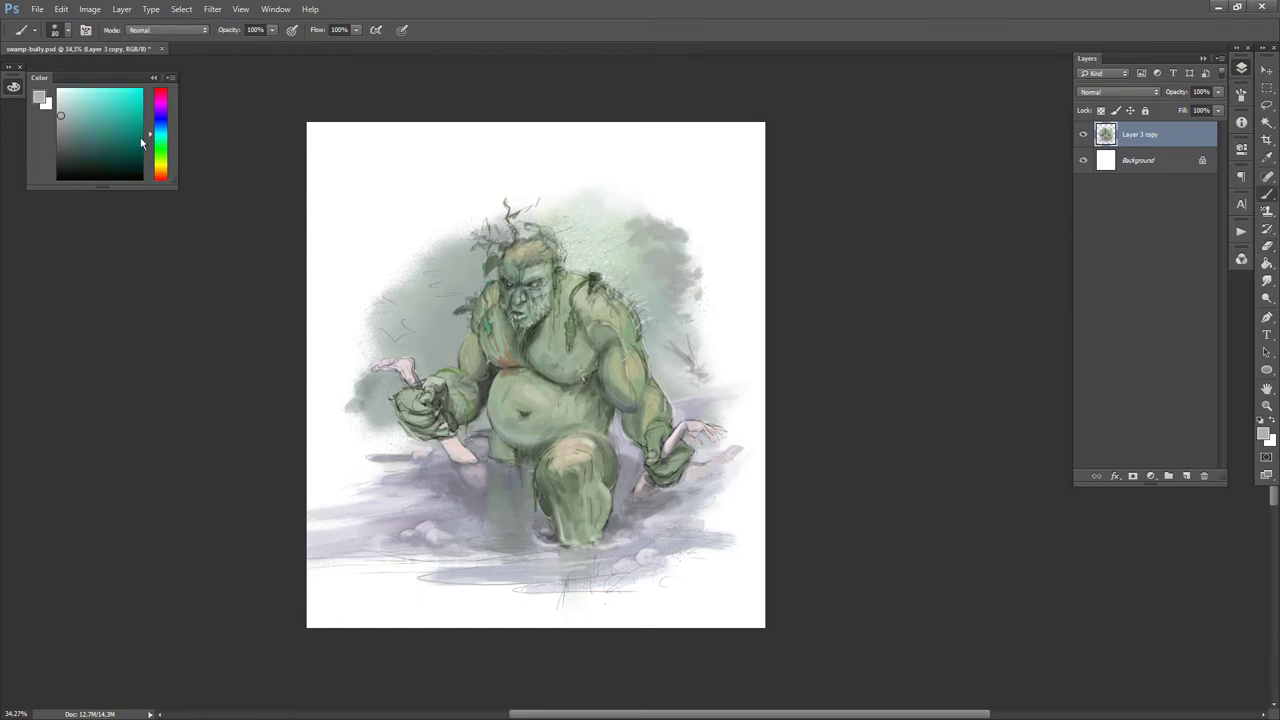
pyautogui.click(69, 94)
pyautogui.press(',')
pyautogui.press(',')
pyautogui.press(',')
pyautogui.press(',')
pyautogui.press(',')
pyautogui.click(1186, 476)
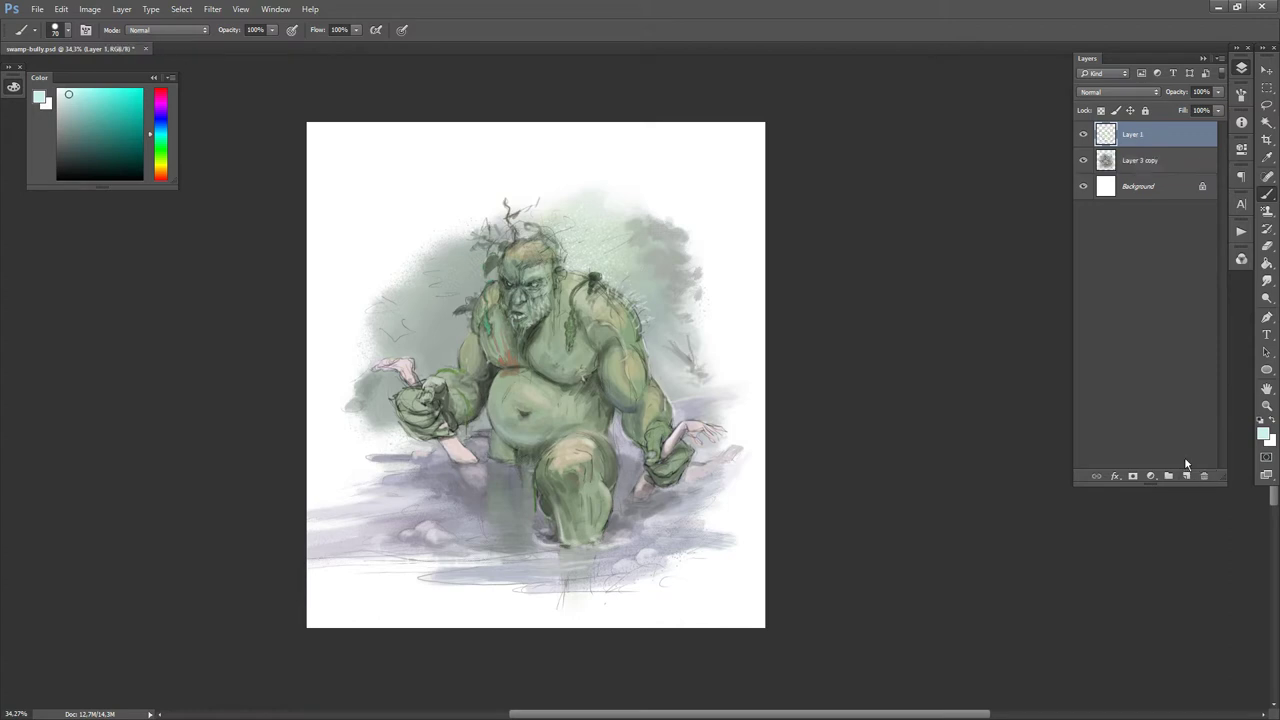
# - Set the new layer's blend mode to Overlay and clip it to the painting layer below
pyautogui.click(1118, 92)
pyautogui.click(1086, 258)
pyautogui.moveTo(637, 323); pyautogui.dragTo(612, 350)
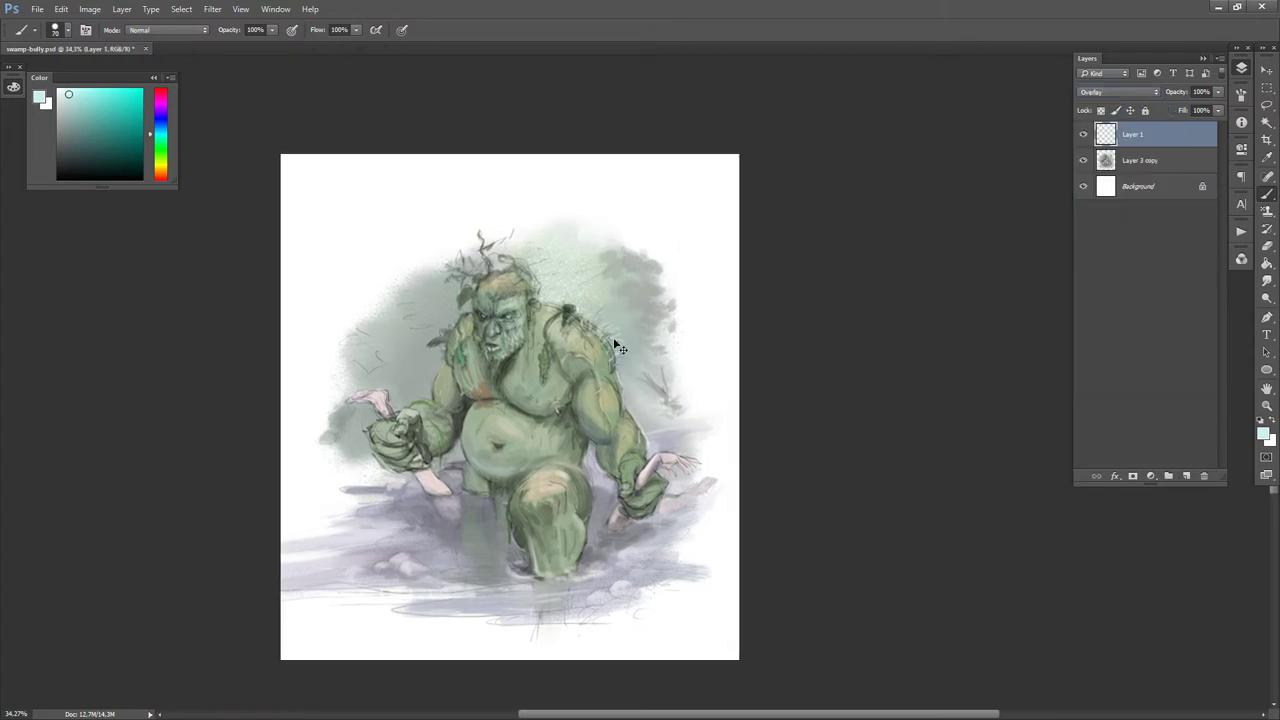
pyautogui.hotkey('ctrl', 'alt', 'g')
# - Stamp a pale cyan moon disc behind the ogre's shoulder with a 400 px round brush and set the layer opacity to 61%
pyautogui.press(']')
pyautogui.press(']')
pyautogui.press(']')
pyautogui.press(']')
pyautogui.press(']')
pyautogui.press(']')
pyautogui.press(']')
pyautogui.press(']')
pyautogui.press(']')
pyautogui.press(']')
pyautogui.press(']')
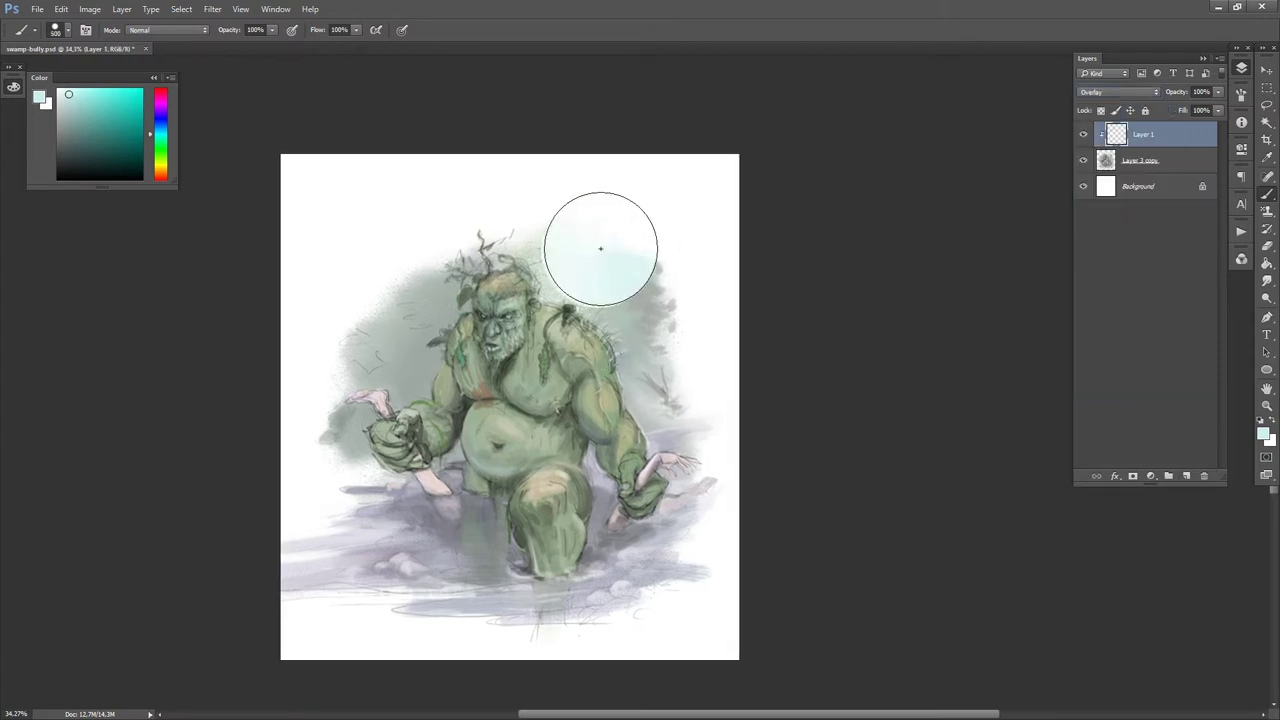
pyautogui.press('[')
pyautogui.click(592, 250)
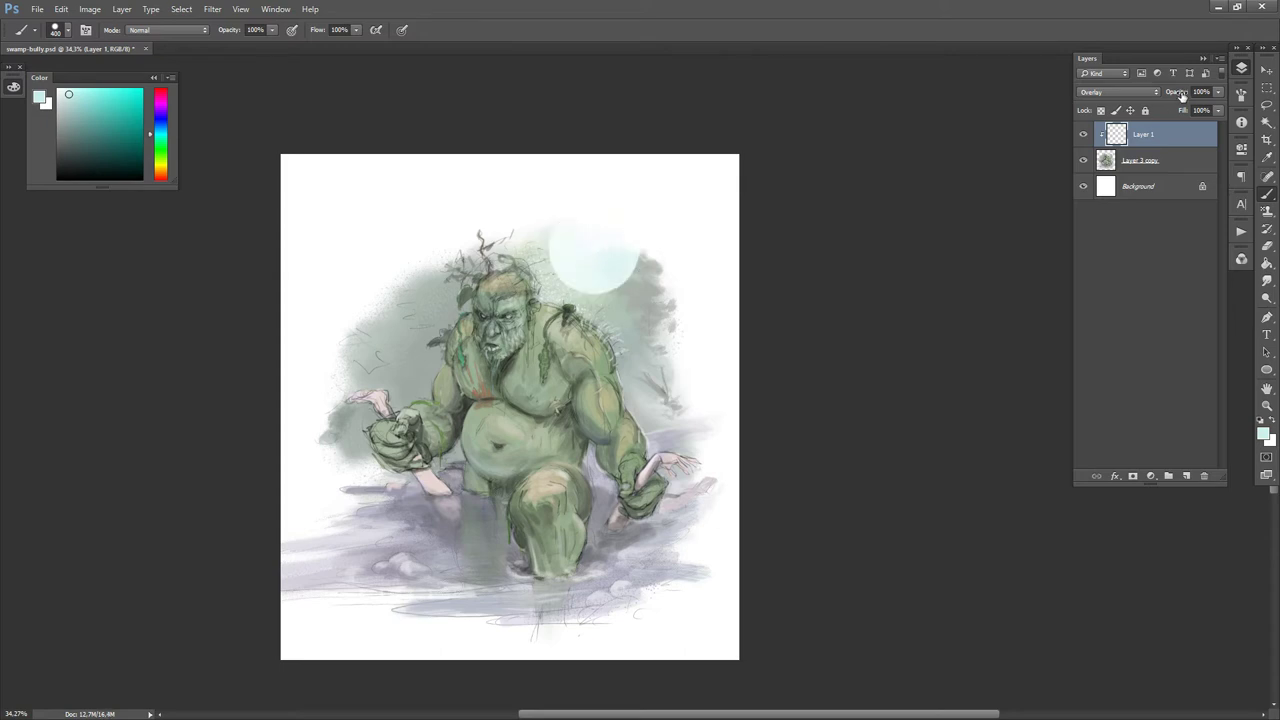
pyautogui.moveTo(1176, 92); pyautogui.dragTo(1163, 95)
# - Erase the part of the moon that overlaps the background foliage using a 125 px textured eraser
pyautogui.press('e')
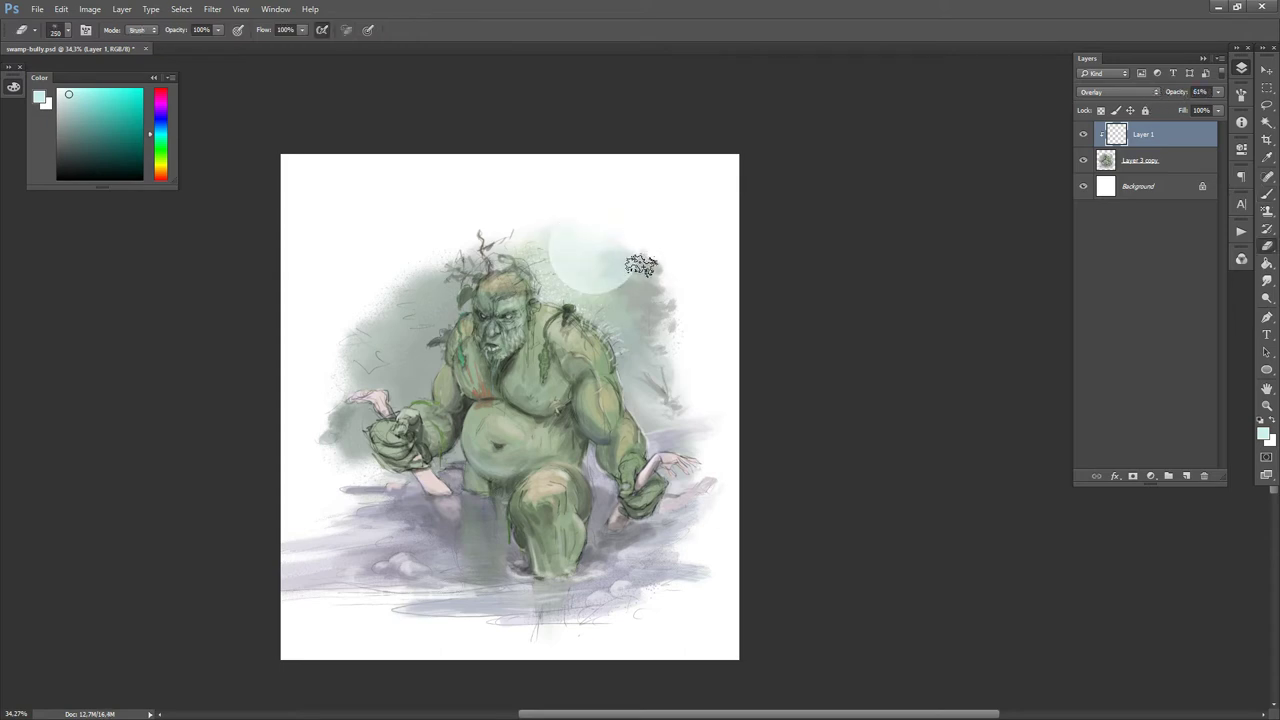
pyautogui.press('[')
pyautogui.press('[')
pyautogui.press('[')
pyautogui.moveTo(608, 256)
pyautogui.mouseDown()
pyautogui.moveTo(629, 252)
pyautogui.moveTo(625, 284)
pyautogui.mouseUp()
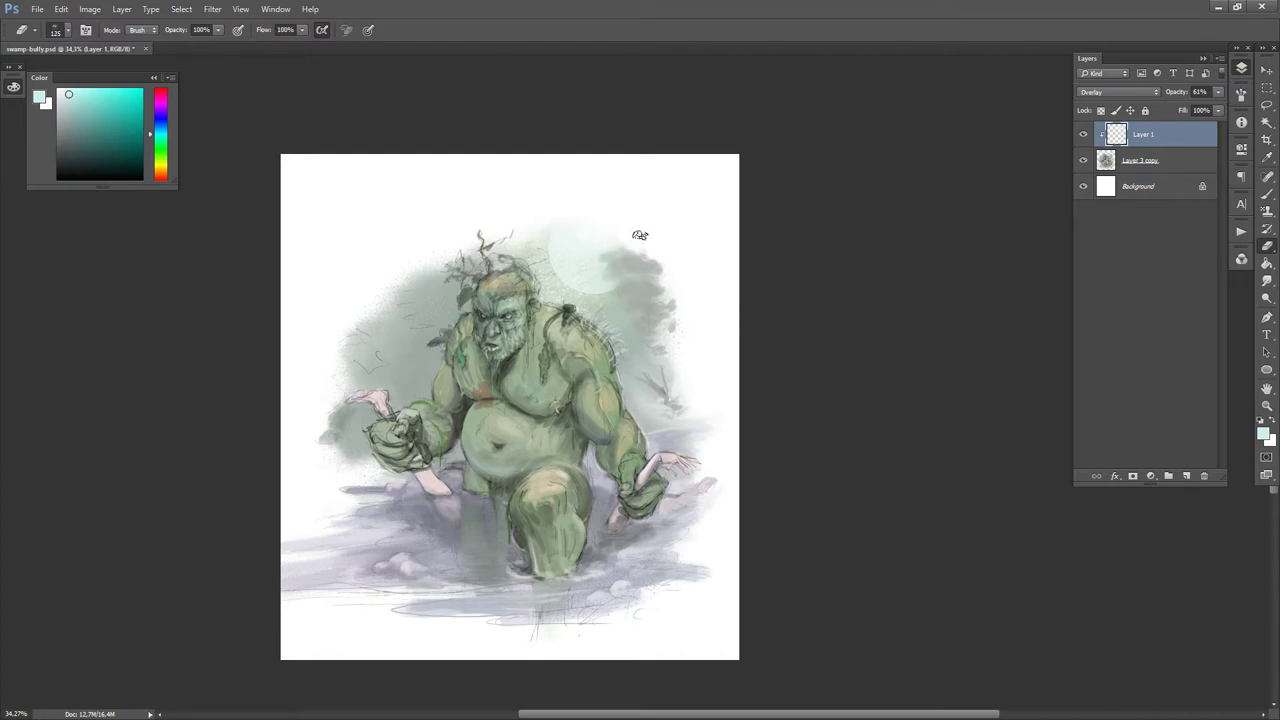
pyautogui.press(']')
# - On the painting layer, touch up the leaves and hair at the back of the ogre's head with a small brush in sampled colours
pyautogui.click(1163, 168)
pyautogui.press('b')
pyautogui.scroll(3, 542, 313)
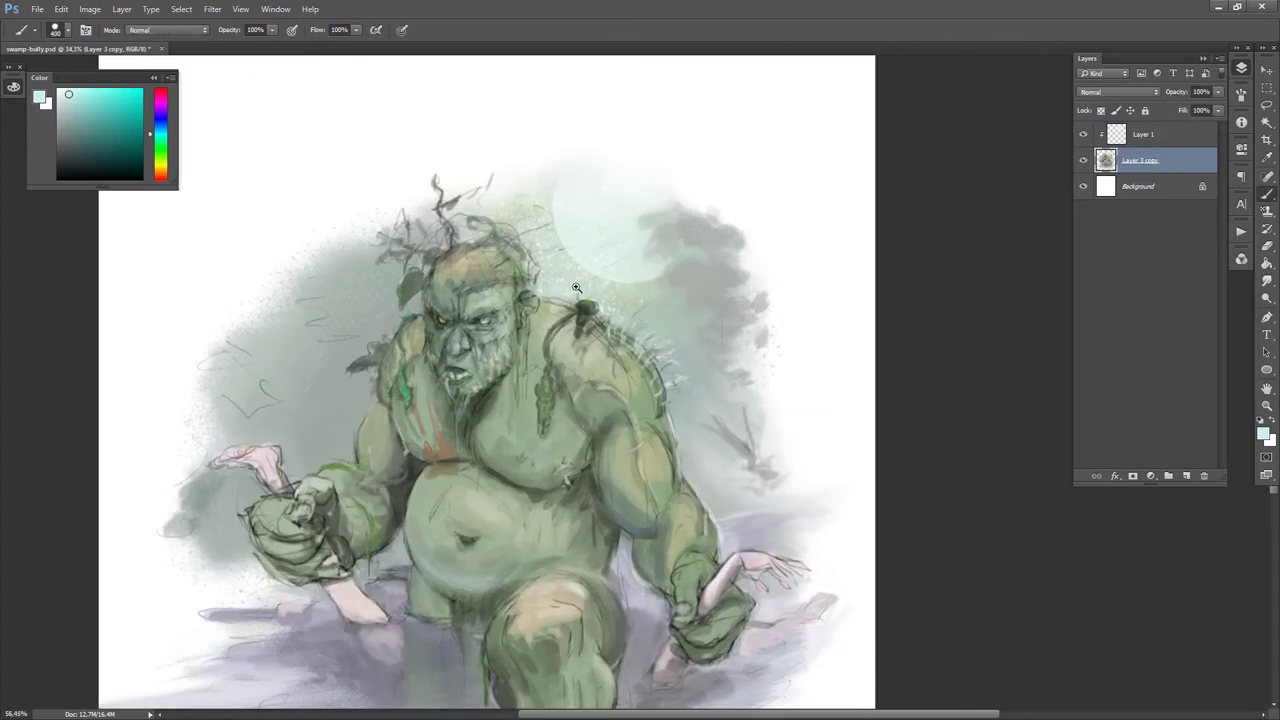
pyautogui.keyDown('alt'); pyautogui.click(622, 282); pyautogui.keyUp('alt')
pyautogui.press('[')
pyautogui.press('[')
pyautogui.press('[')
pyautogui.press('[')
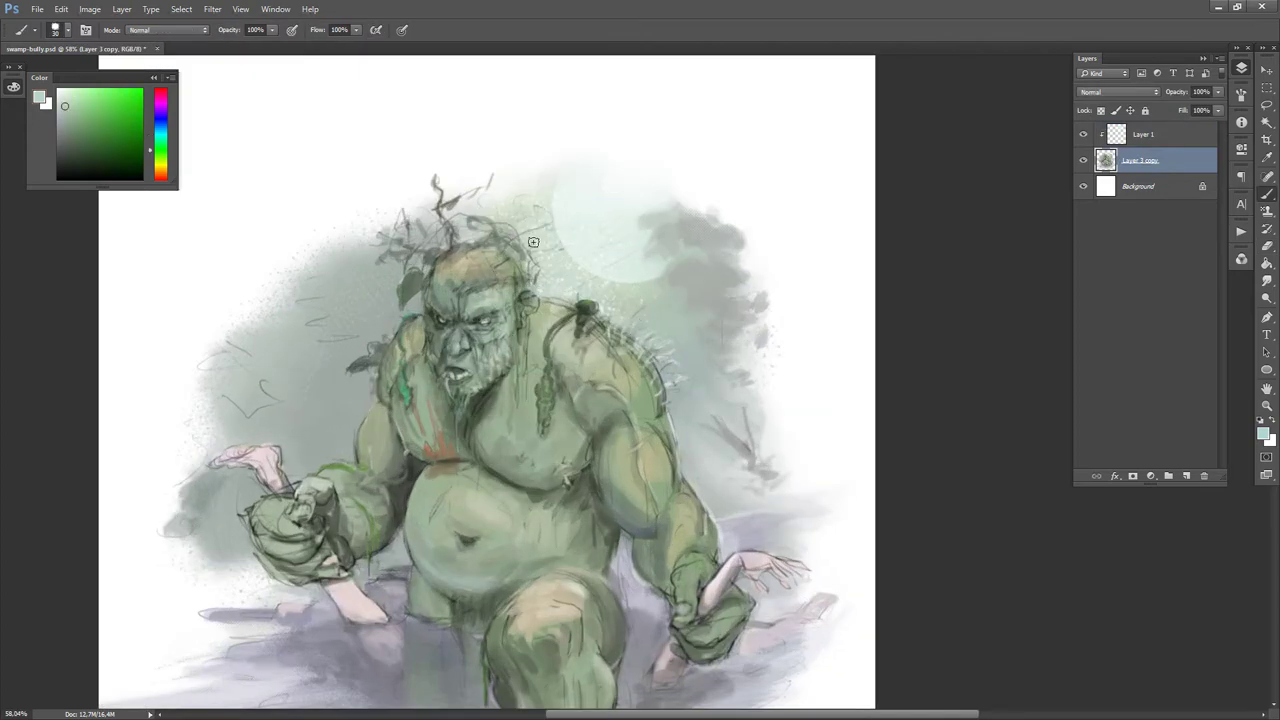
pyautogui.keyDown('alt'); pyautogui.click(518, 253); pyautogui.keyUp('alt')
pyautogui.keyDown('alt'); pyautogui.click(507, 236); pyautogui.keyUp('alt')
pyautogui.keyDown('alt'); pyautogui.click(538, 232); pyautogui.keyUp('alt')
# - Paint pale mist in the sky beside the ogre's head with a 250 px textured brush in a sampled colour
pyautogui.press(']')
pyautogui.press(']')
pyautogui.press(']')
pyautogui.press(']')
pyautogui.press(']')
pyautogui.press(']')
pyautogui.press(']')
pyautogui.press(']')
pyautogui.press(']')
pyautogui.press(']')
pyautogui.press(']')
pyautogui.press(']')
pyautogui.keyDown('alt'); pyautogui.click(554, 232); pyautogui.keyUp('alt')
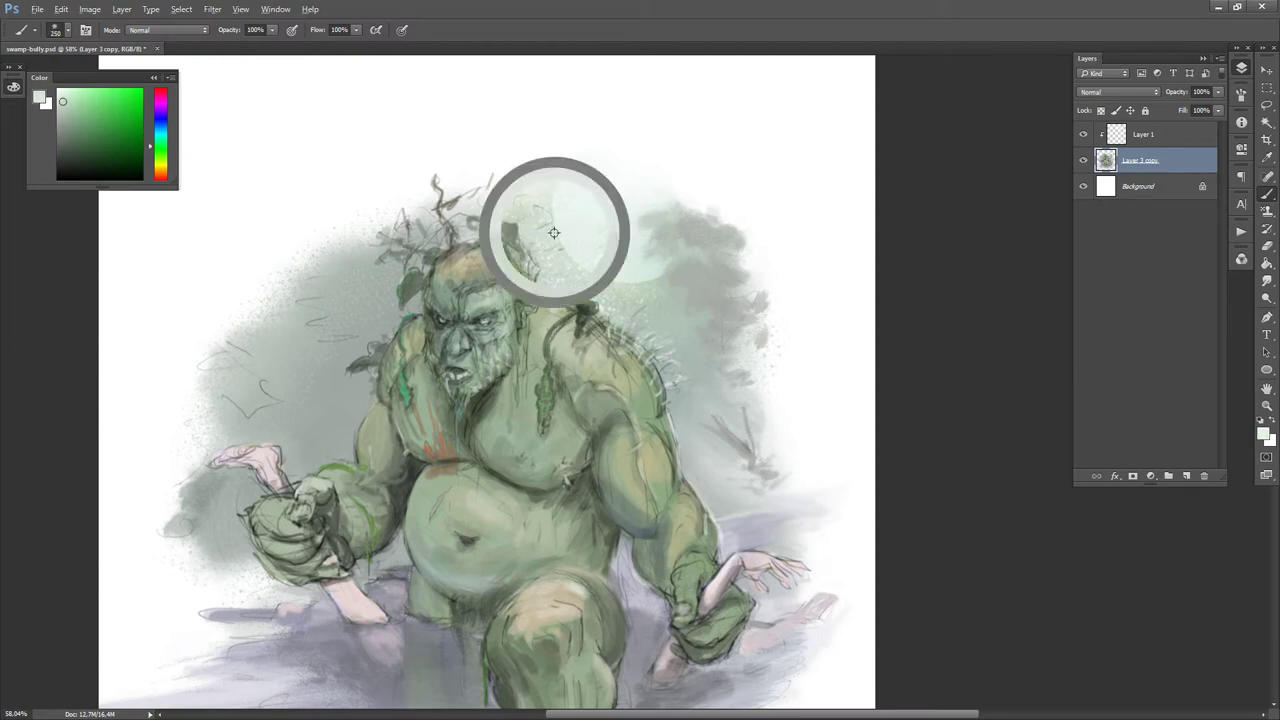
pyautogui.moveTo(552, 228); pyautogui.dragTo(544, 209)
# - Refine the pale sky above the ogre's head with a smaller brush and clean its outer edge with a 150 px textured eraser
pyautogui.press('[')
pyautogui.press('[')
pyautogui.press('[')
pyautogui.press('[')
pyautogui.press('[')
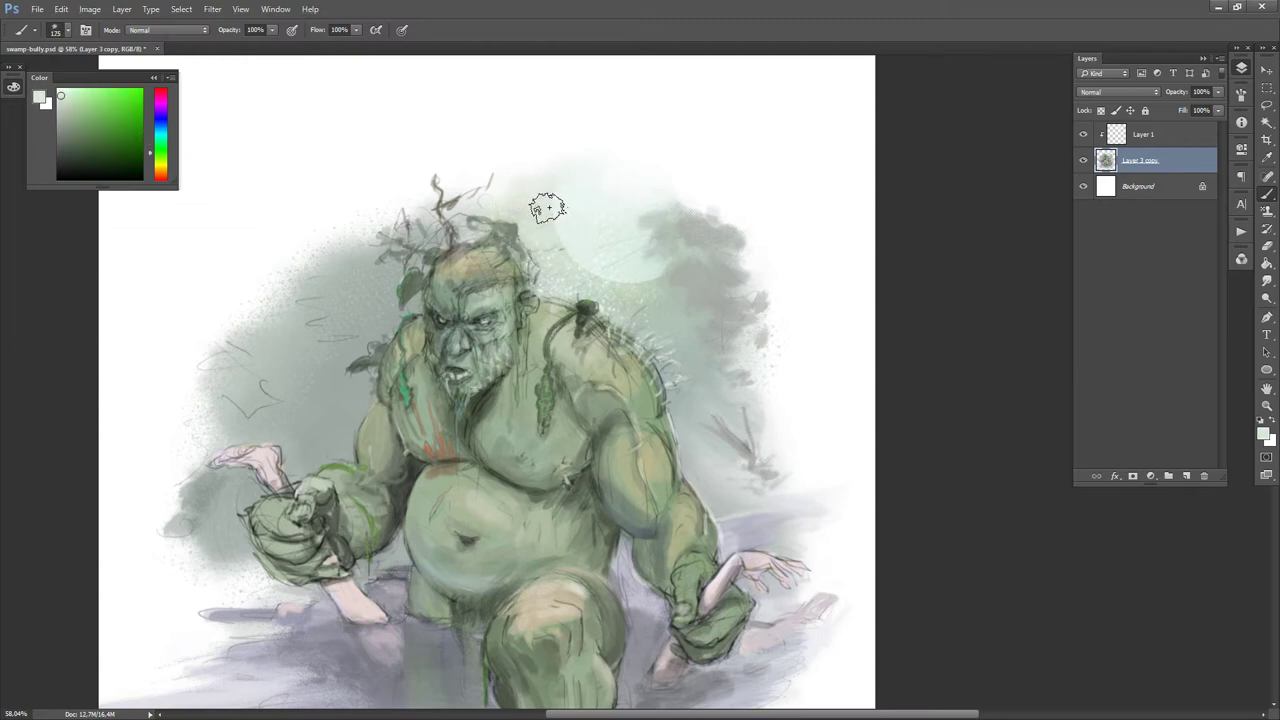
pyautogui.press('e')
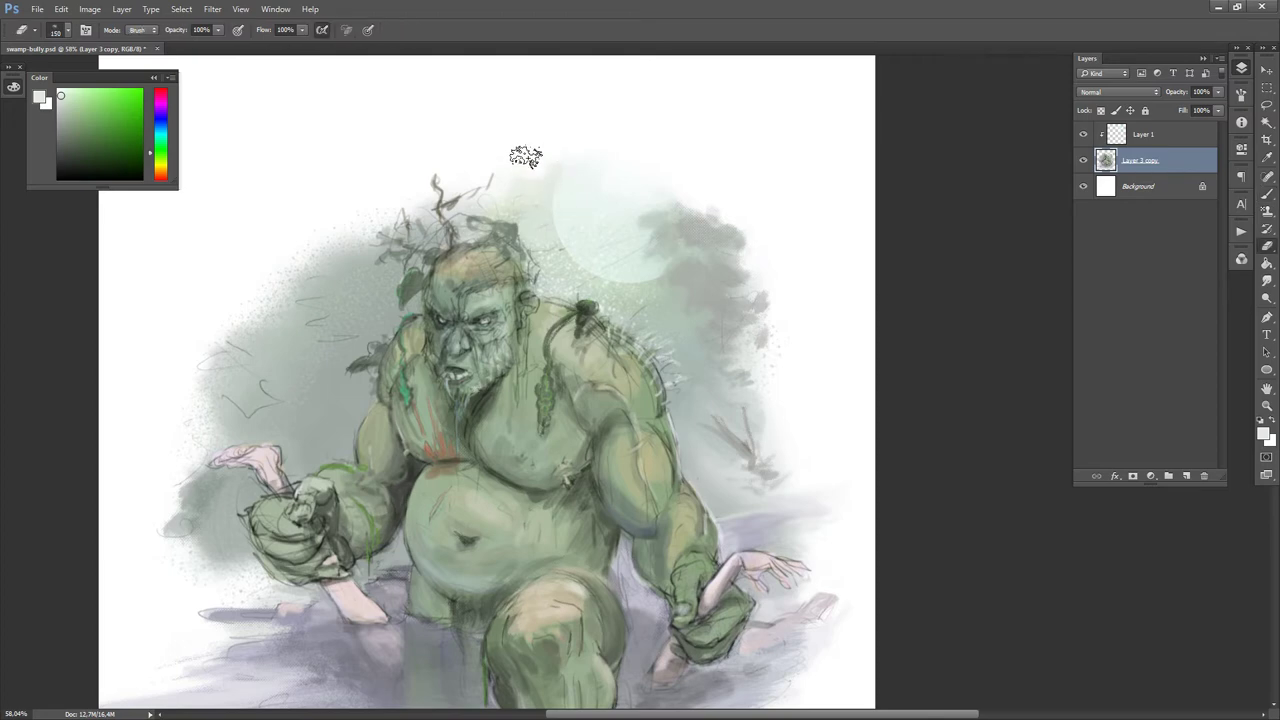
pyautogui.press('b')
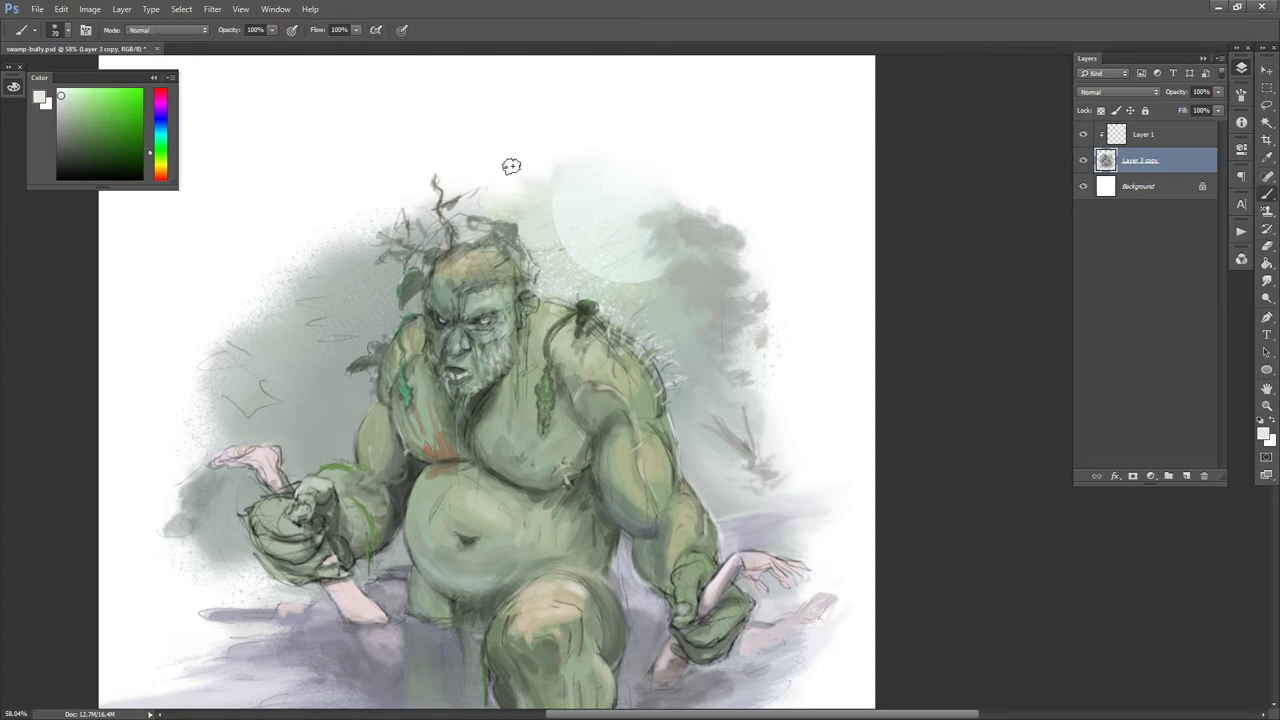
# - Spatter pale texture over the moon and the sky behind the head with a scattered brush, starting at 350 px
pyautogui.keyDown('alt'); pyautogui.click(672, 291); pyautogui.keyUp('alt')
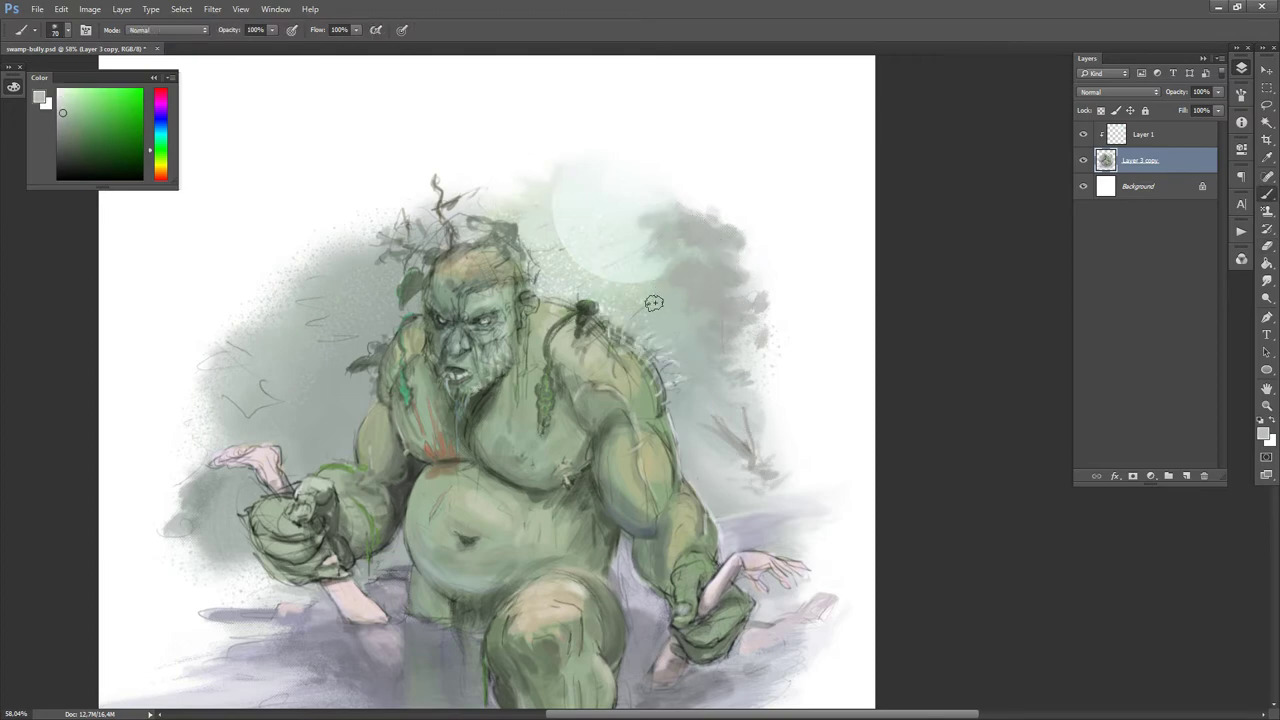
pyautogui.keyDown('alt'); pyautogui.click(620, 266); pyautogui.keyUp('alt')
pyautogui.press('.')
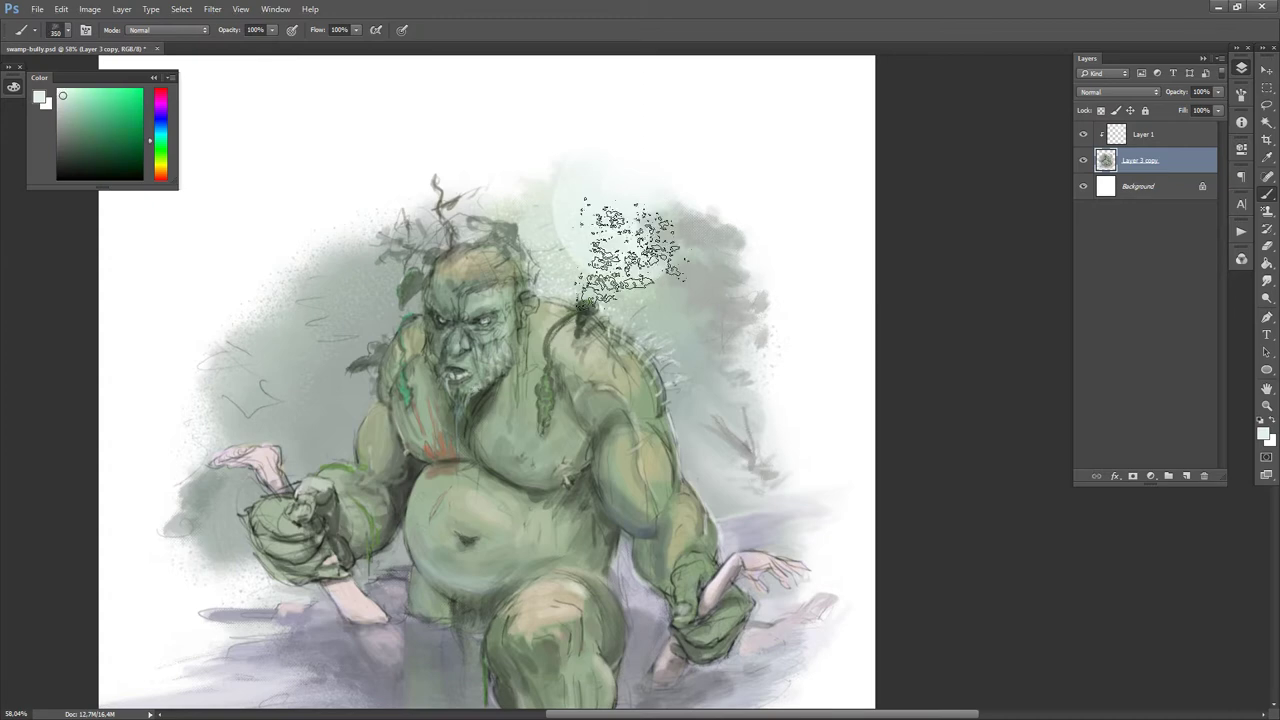
pyautogui.moveTo(629, 256); pyautogui.dragTo(616, 274)
pyautogui.press('[')
pyautogui.press('[')
pyautogui.press('[')
pyautogui.press('[')
pyautogui.press('[')
pyautogui.press('d')
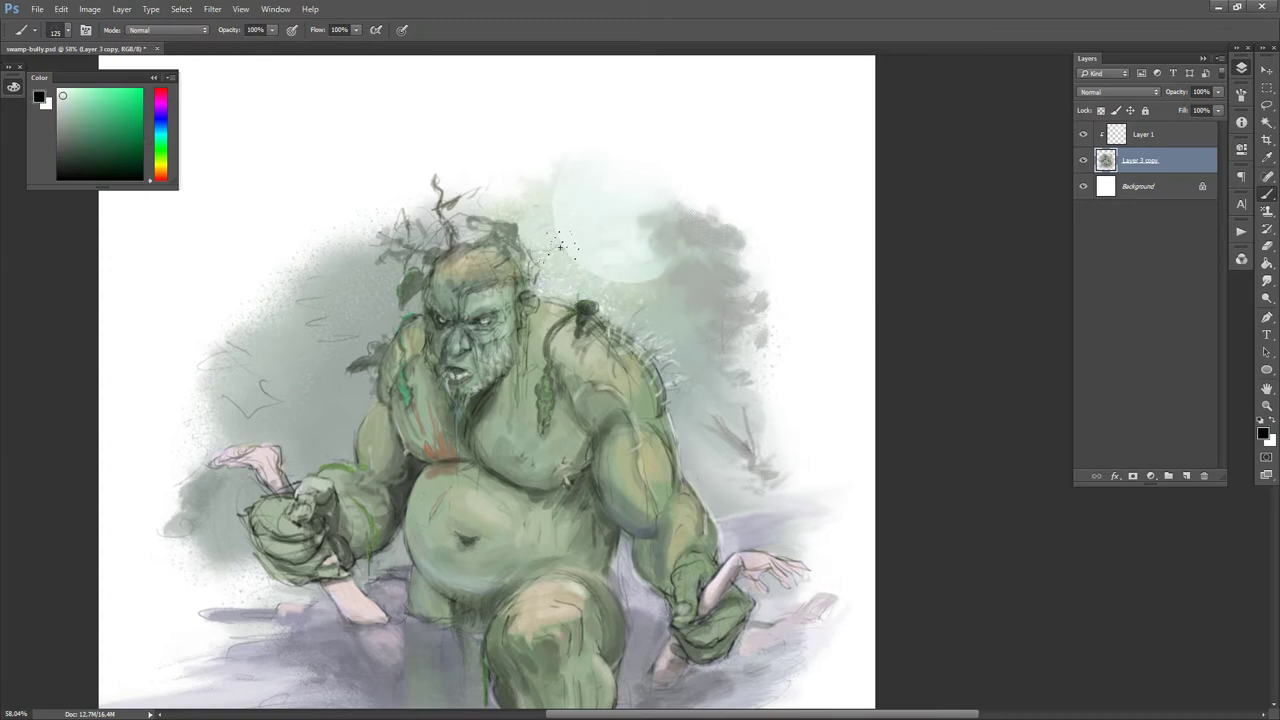
pyautogui.press('x')
pyautogui.press(']')
pyautogui.press(']')
pyautogui.press(']')
# - Rework the foliage edge next to the moon in a sampled grey with a 60 px textured brush
pyautogui.keyDown('alt'); pyautogui.click(634, 246); pyautogui.keyUp('alt')
pyautogui.press('[')
pyautogui.press('[')
pyautogui.press('[')
pyautogui.press('[')
pyautogui.press('[')
pyautogui.press('[')
pyautogui.press('[')
pyautogui.press('[')
pyautogui.press('[')
pyautogui.press('[')
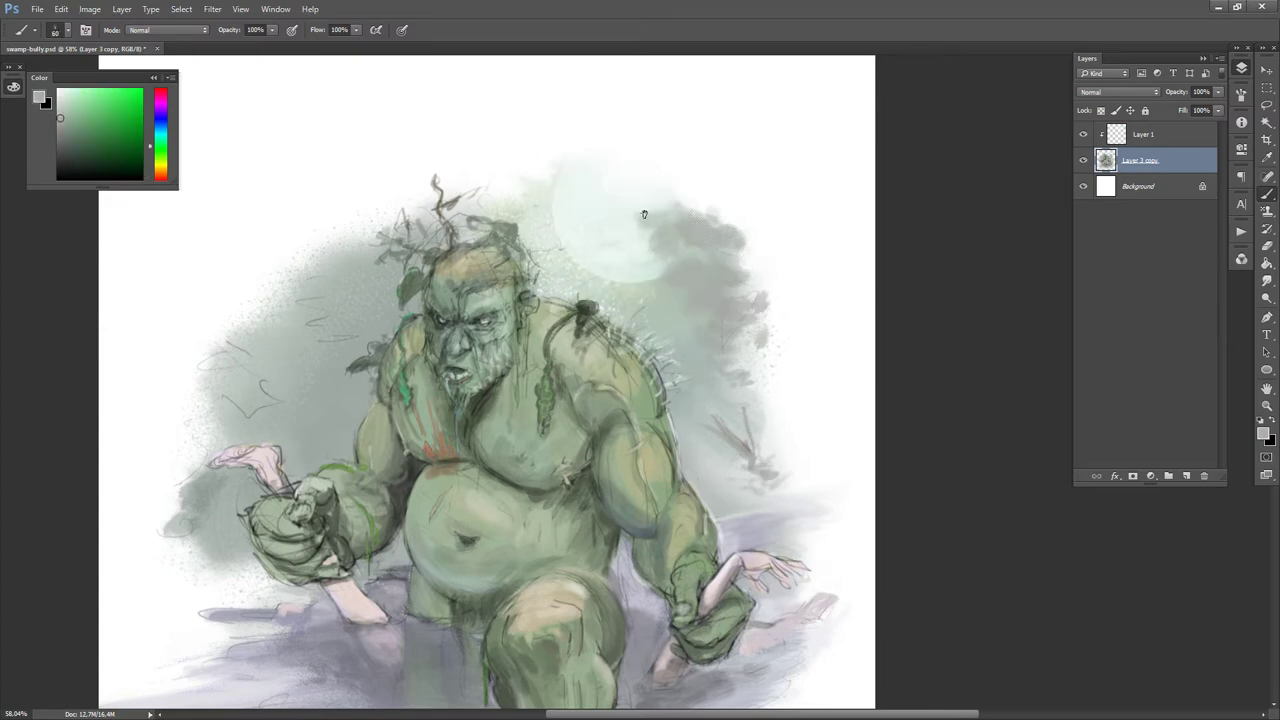
# - Darken the foliage cluster beside the moon with black and sampled greys using a textured brush
pyautogui.press('d')
pyautogui.press(']')
pyautogui.press(']')
pyautogui.press(']')
pyautogui.press(']')
pyautogui.press(']')
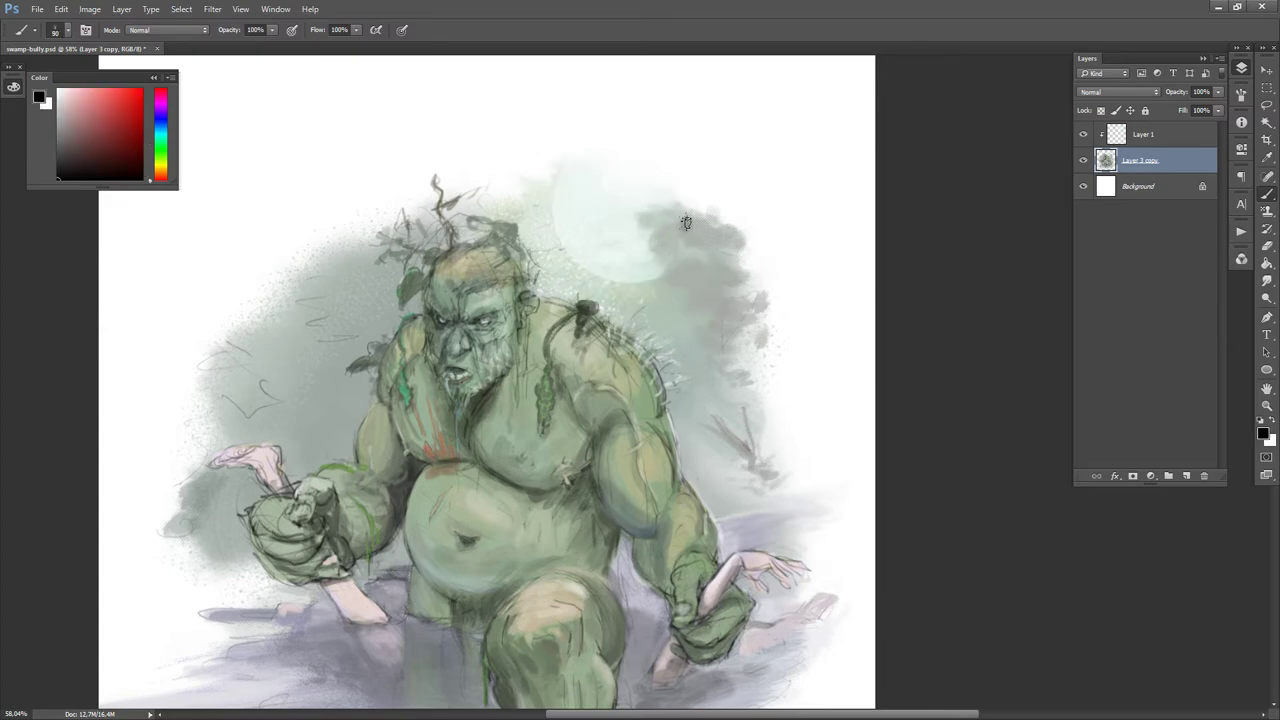
pyautogui.click(687, 223)
pyautogui.keyDown('alt'); pyautogui.click(698, 240); pyautogui.keyUp('alt')
pyautogui.press('[')
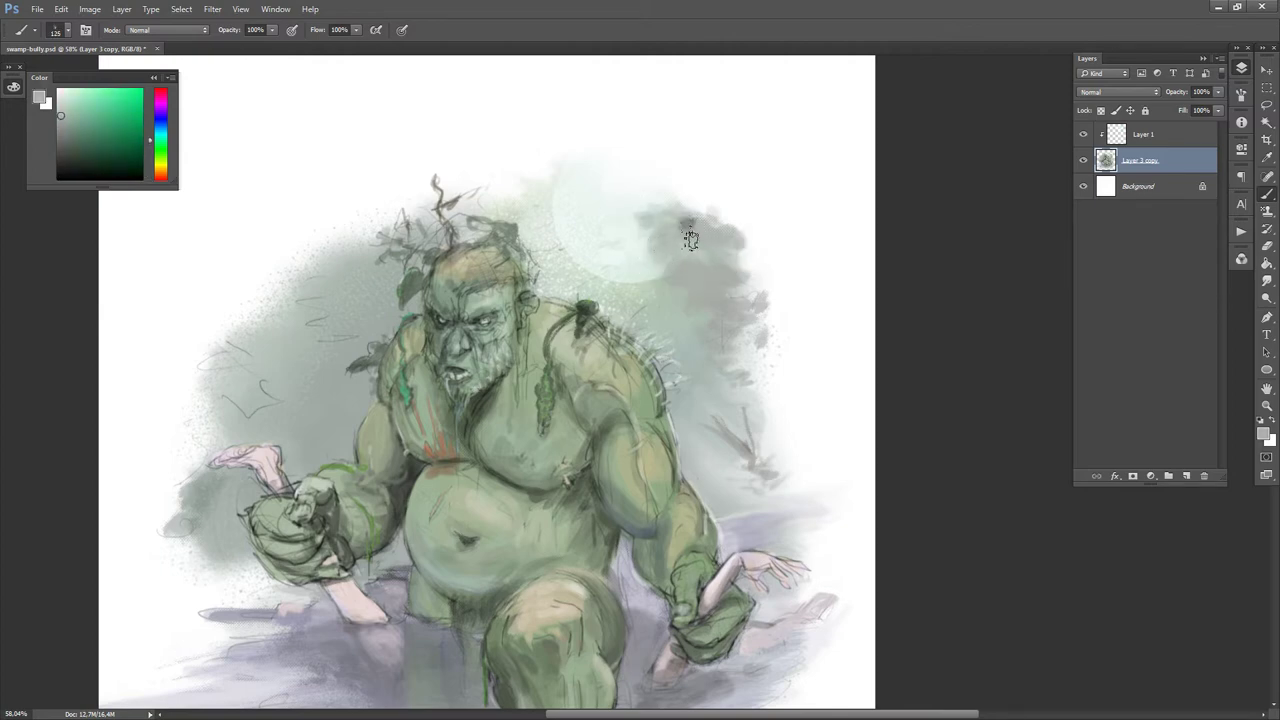
pyautogui.keyDown('alt'); pyautogui.click(663, 253); pyautogui.keyUp('alt')
pyautogui.moveTo(662, 224)
pyautogui.mouseDown()
pyautogui.moveTo(694, 241)
pyautogui.moveTo(692, 268)
pyautogui.moveTo(679, 238)
pyautogui.mouseUp()
pyautogui.press(']')
pyautogui.moveTo(727, 272)
pyautogui.mouseDown()
pyautogui.moveTo(725, 306)
pyautogui.moveTo(688, 305)
pyautogui.moveTo(730, 296)
pyautogui.moveTo(700, 302)
pyautogui.moveTo(746, 327)
pyautogui.mouseUp()
pyautogui.moveTo(708, 273); pyautogui.dragTo(738, 277)
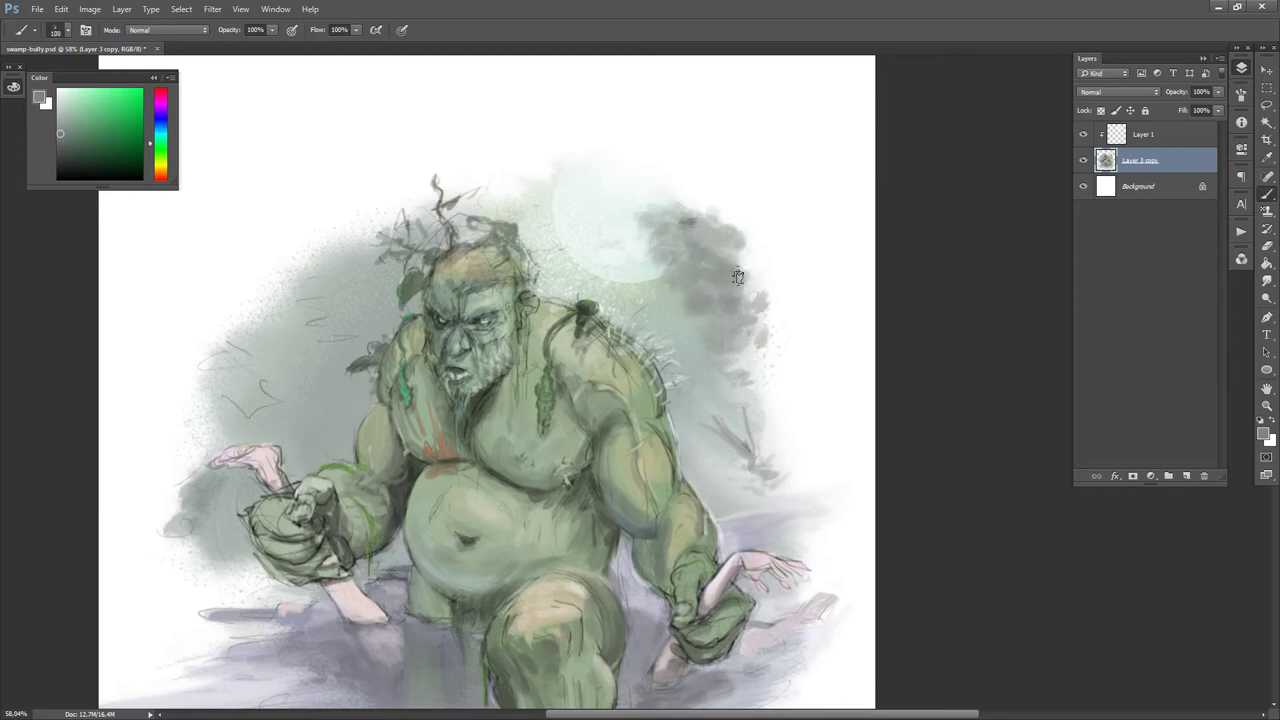
# - Paint the leafy edge at the back of the ogre's head and the pale sky beside it in sampled colours
pyautogui.press('[')
pyautogui.press('[')
pyautogui.moveTo(532, 243)
pyautogui.mouseDown()
pyautogui.moveTo(546, 246)
pyautogui.moveTo(522, 222)
pyautogui.mouseUp()
pyautogui.keyDown('alt'); pyautogui.click(519, 238); pyautogui.keyUp('alt')
pyautogui.keyDown('alt'); pyautogui.click(552, 241); pyautogui.keyUp('alt')
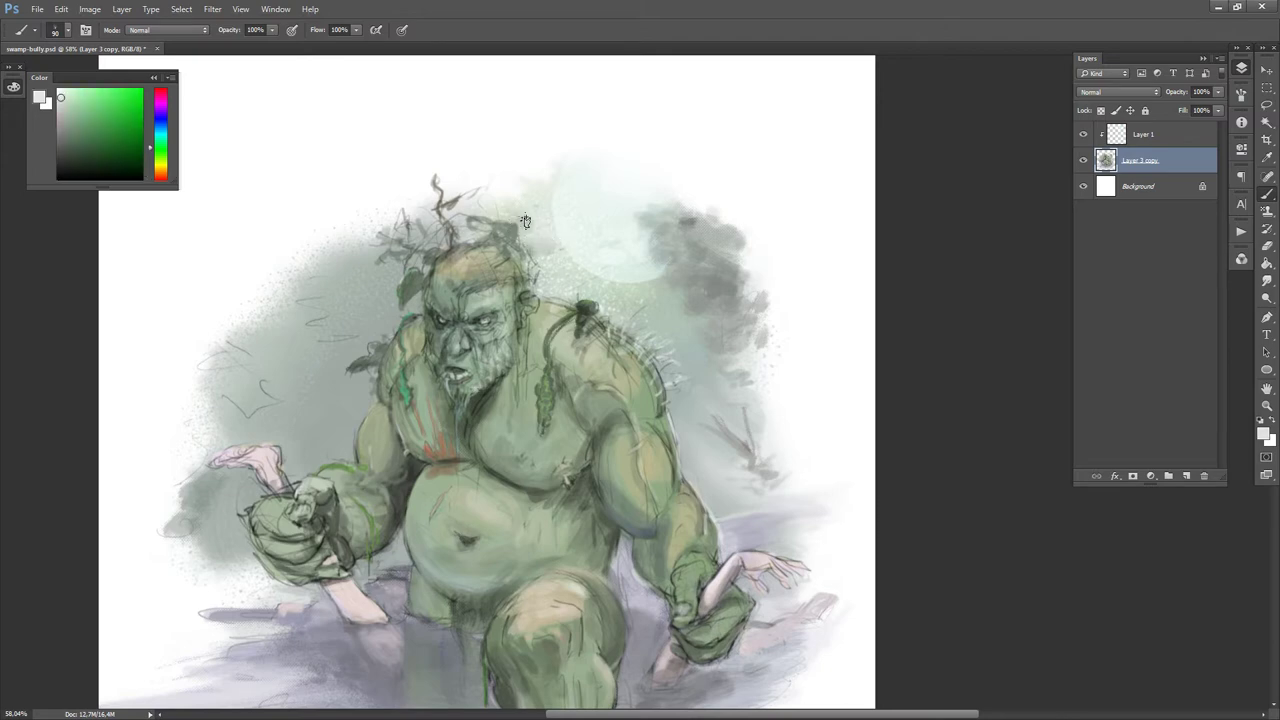
# - Paint dark and white leaf strokes along the outer edge of the ogre's shoulder with a 70 px brush
pyautogui.keyDown('alt'); pyautogui.click(664, 315); pyautogui.keyUp('alt')
pyautogui.press('d')
pyautogui.press('[')
pyautogui.press('[')
pyautogui.press('x')
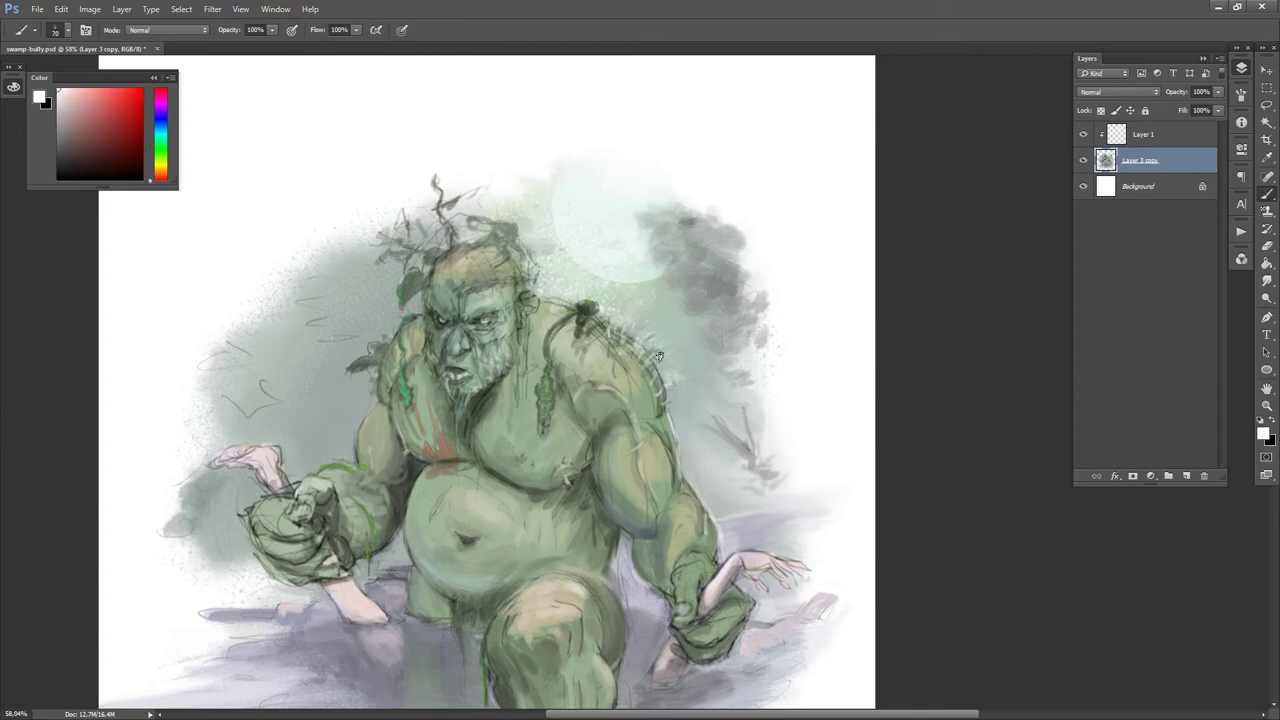
# - Define the ogre's ear and darken the vine across its shoulder using sampled greens and a small brush
pyautogui.keyDown('alt'); pyautogui.click(554, 303); pyautogui.keyUp('alt')
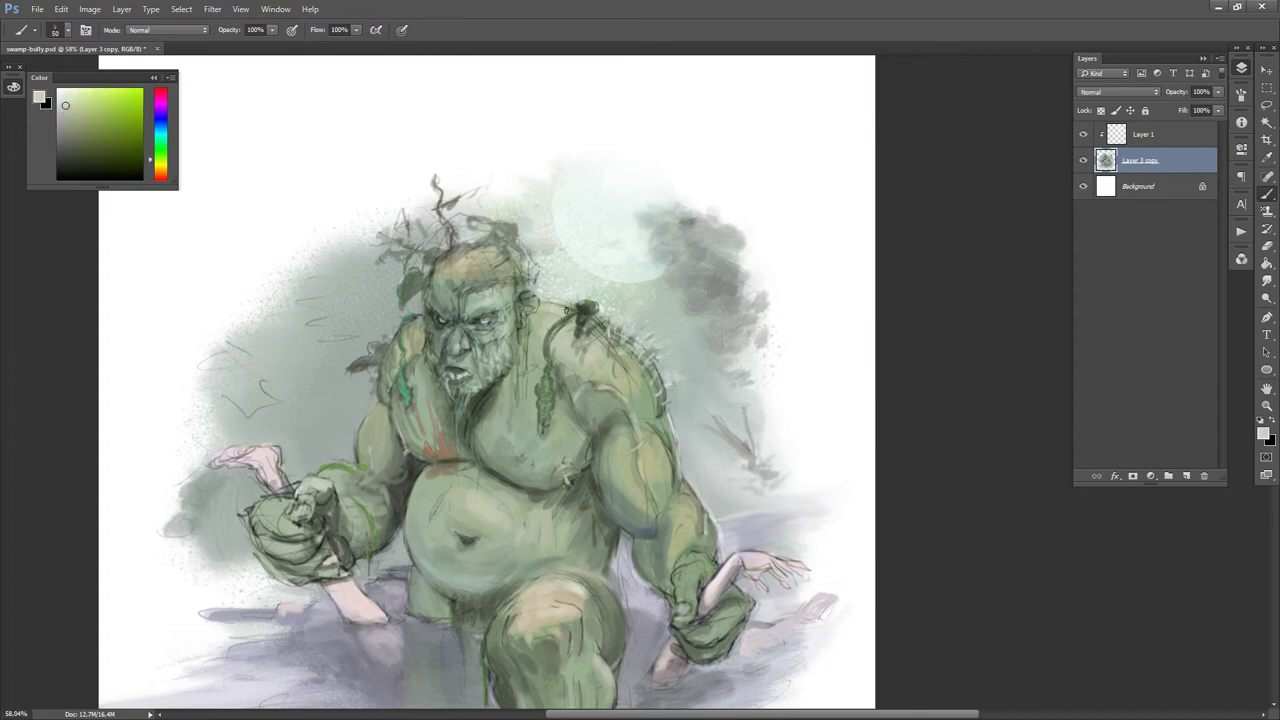
pyautogui.keyDown('alt'); pyautogui.click(531, 305); pyautogui.keyUp('alt')
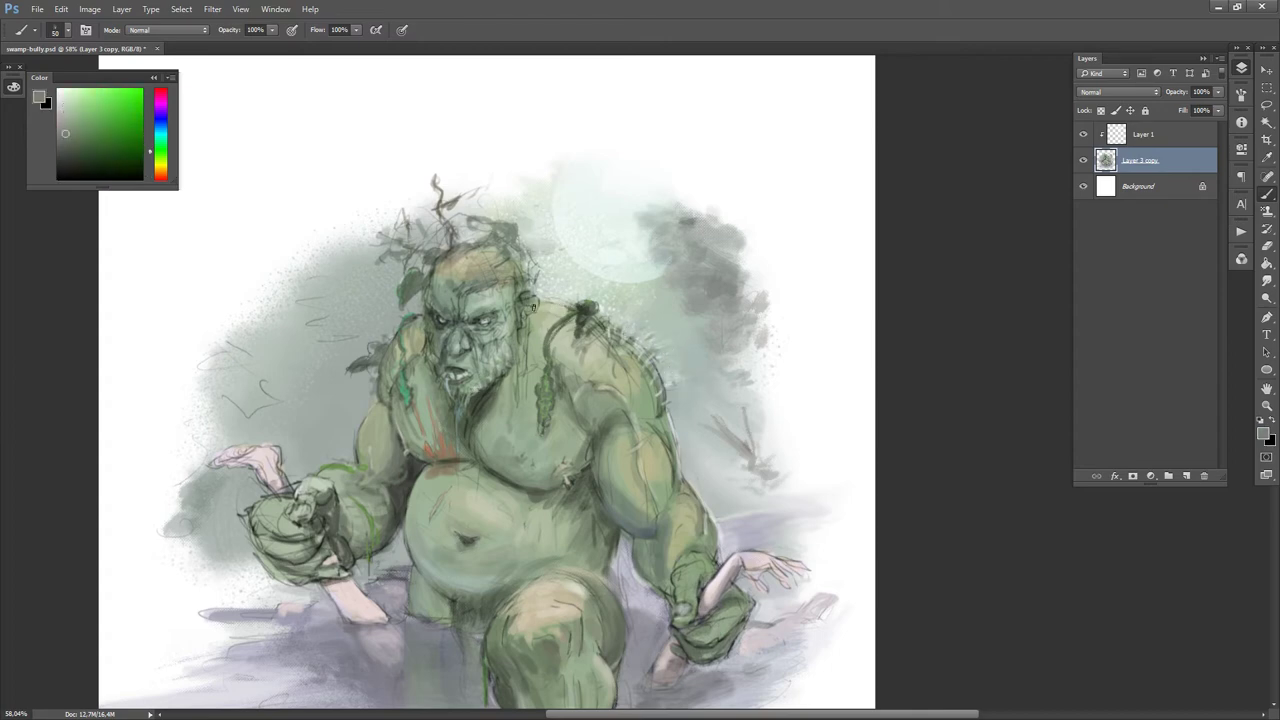
pyautogui.keyDown('alt'); pyautogui.click(582, 312); pyautogui.keyUp('alt')
pyautogui.moveTo(580, 311); pyautogui.dragTo(558, 323)
pyautogui.press('[')
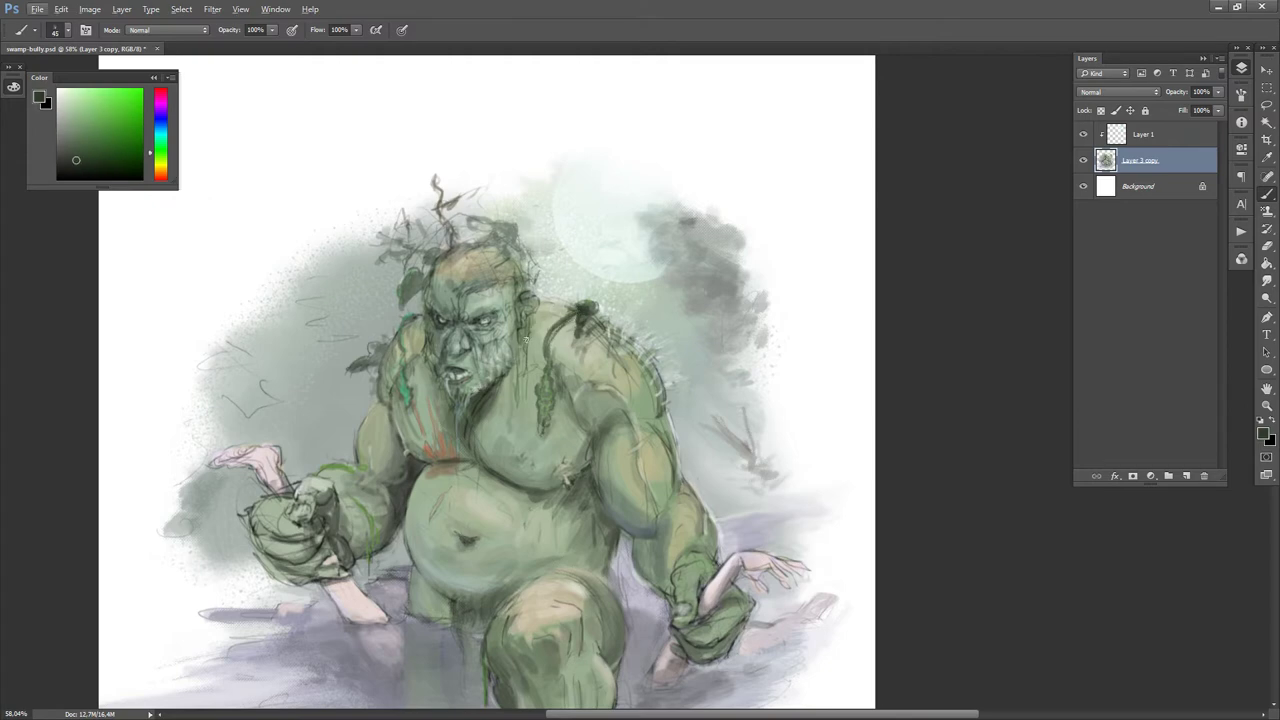
# - Paint thin strands hanging from the ear down the ogre's neck with a fine brush in sampled greens
pyautogui.keyDown('alt'); pyautogui.click(540, 348); pyautogui.keyUp('alt')
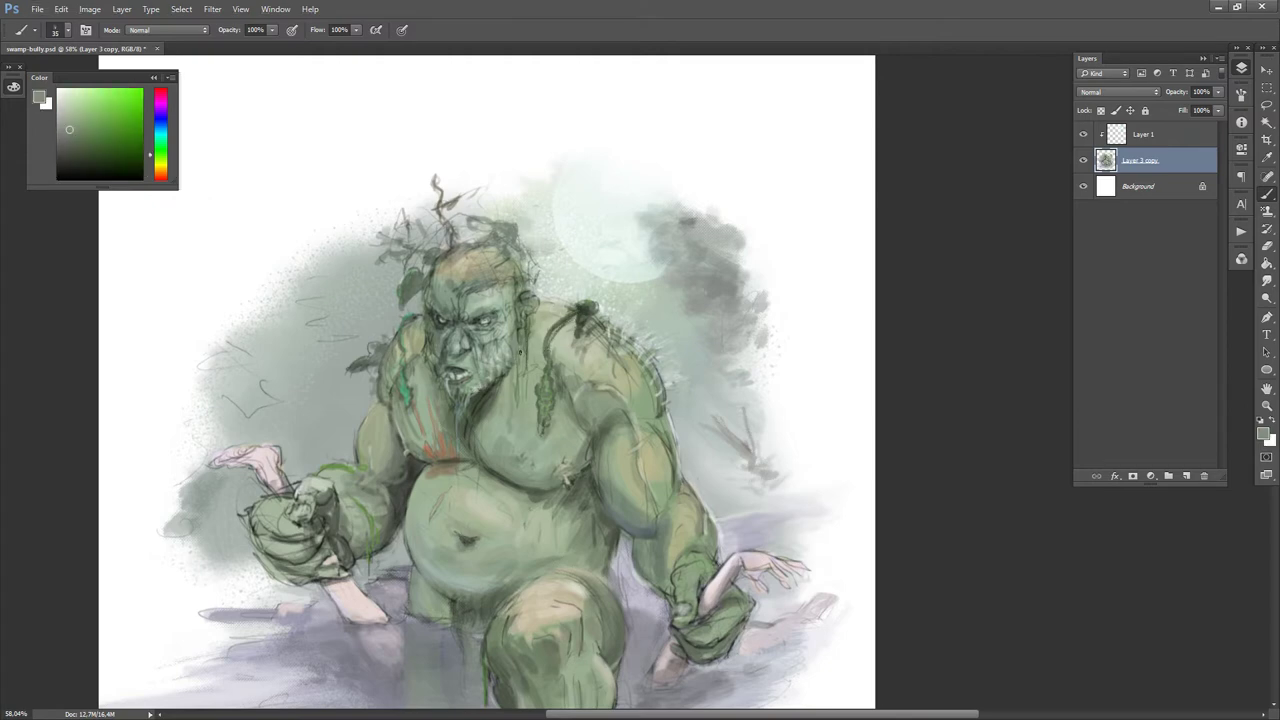
pyautogui.keyDown('alt'); pyautogui.click(525, 328); pyautogui.keyUp('alt')
pyautogui.keyDown('alt'); pyautogui.click(547, 349); pyautogui.keyUp('alt')
pyautogui.press('d')
pyautogui.press('x')
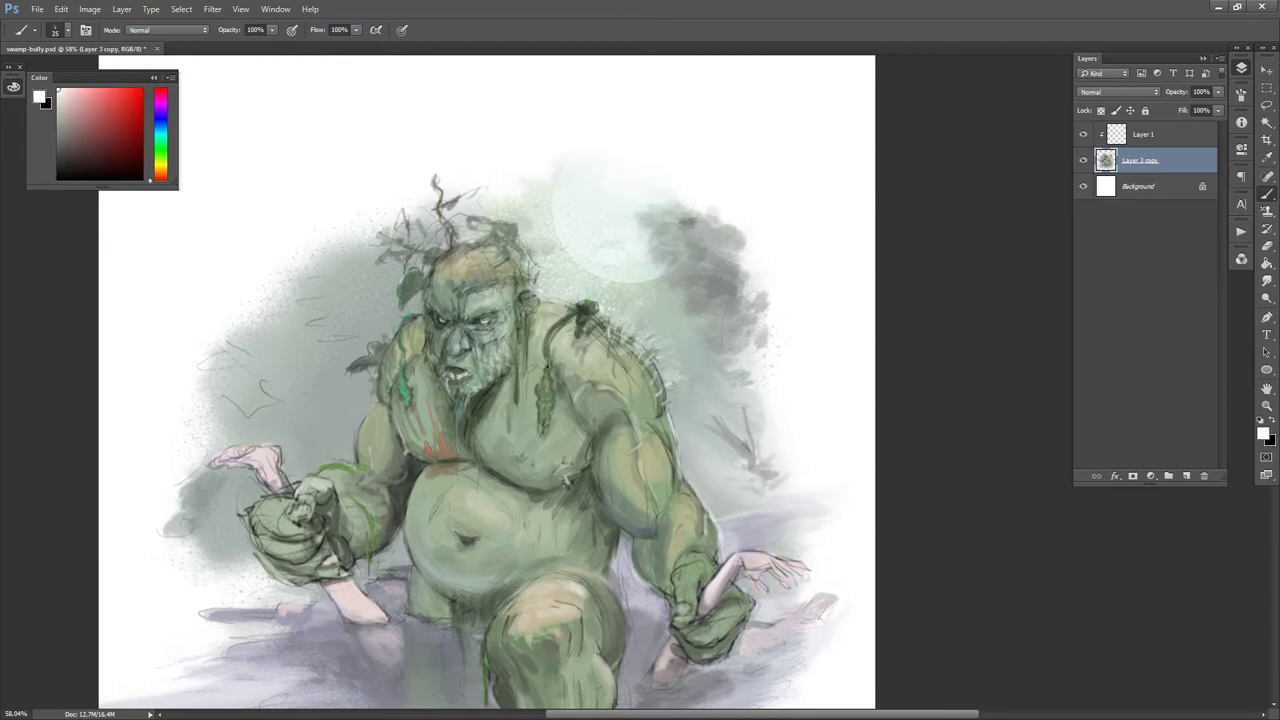
# - Add light grey-green and white details to the hanging moss and the ogre's chest with a 20 px brush
pyautogui.keyDown('alt'); pyautogui.click(541, 375); pyautogui.keyUp('alt')
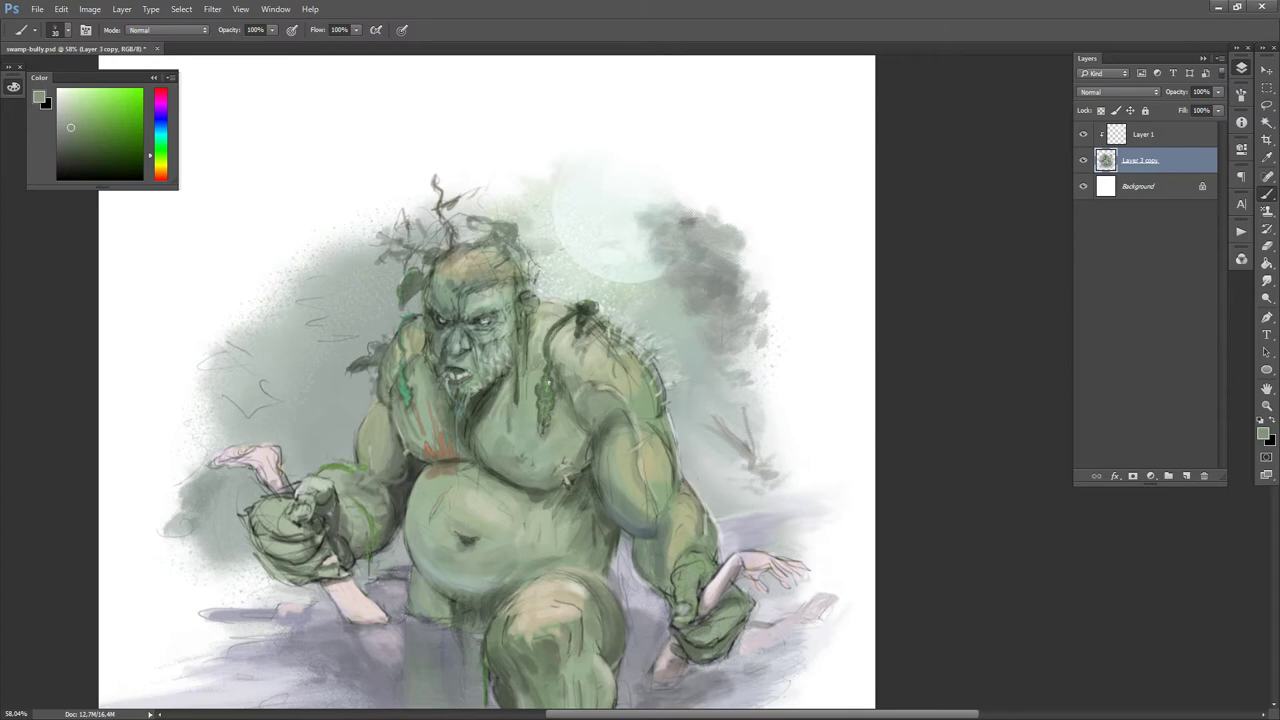
pyautogui.press('d')
pyautogui.press('x')
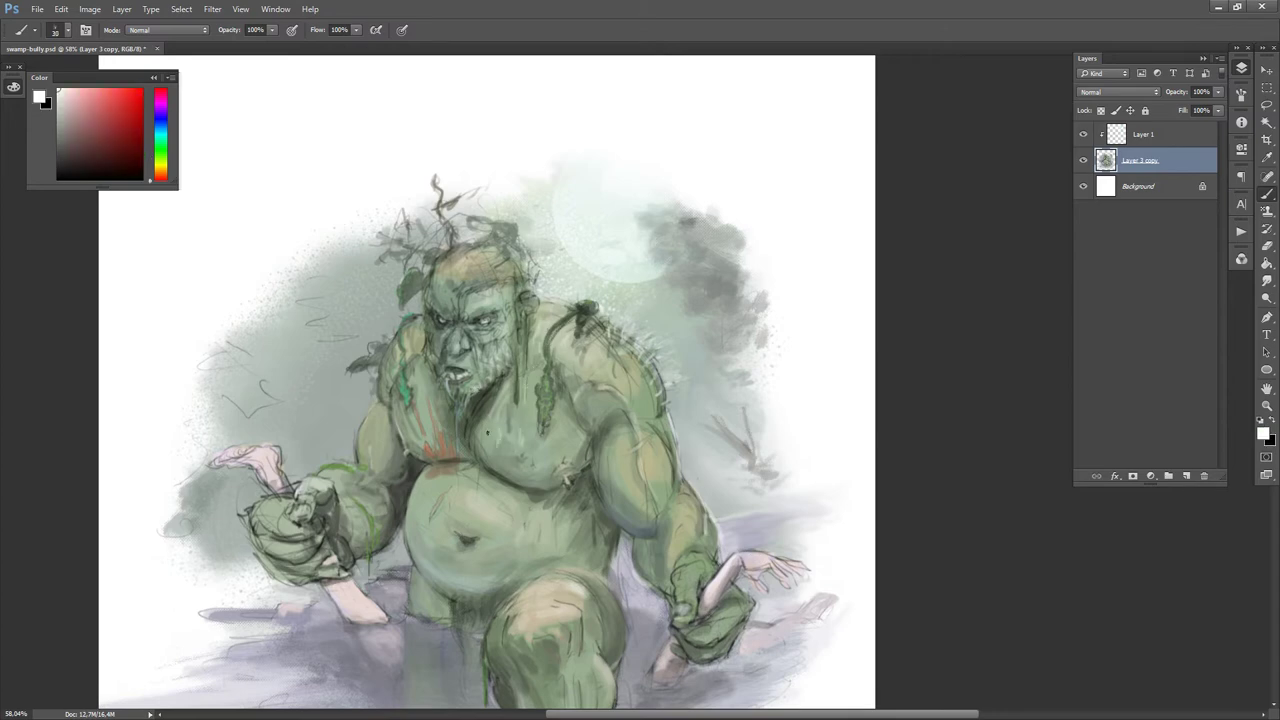
pyautogui.scroll(-1, 503, 405)
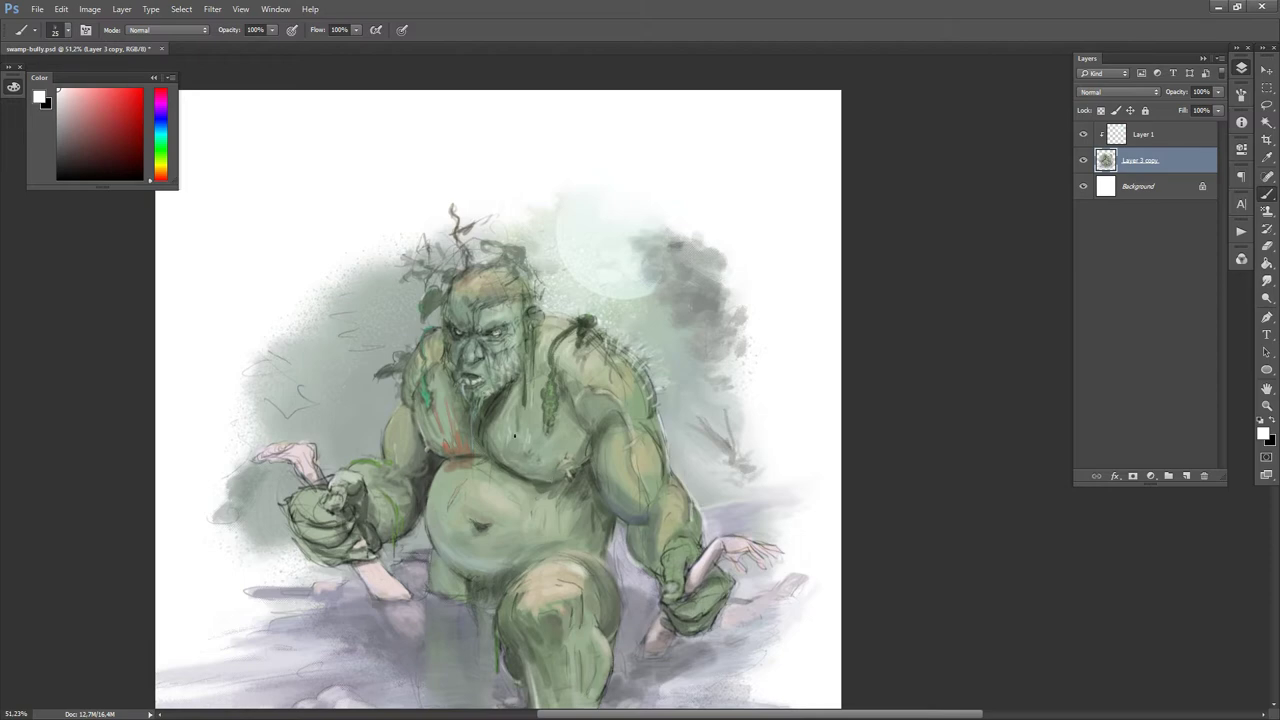
# - Add fine white specks over the ogre's chest and shoulder with a 90 px scattered brush
pyautogui.keyDown('alt'); pyautogui.click(508, 456); pyautogui.keyUp('alt')
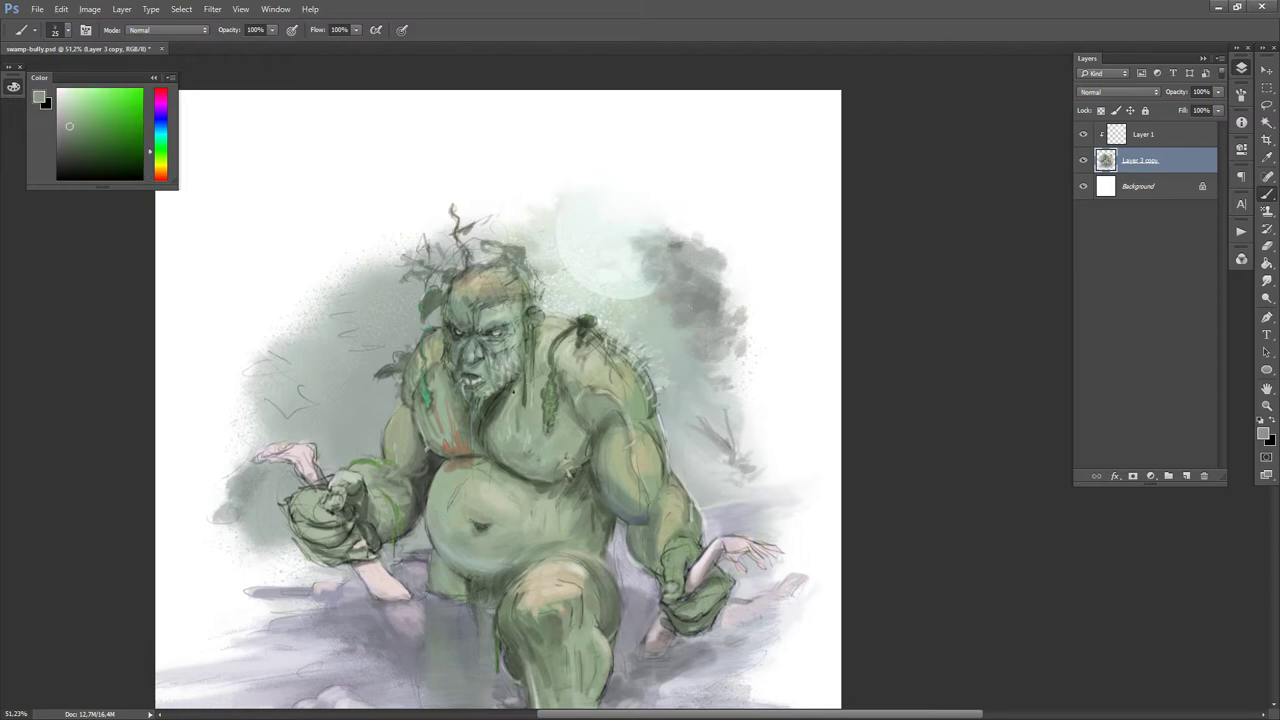
pyautogui.press('.')
pyautogui.press('d')
pyautogui.press('x')
pyautogui.press('[')
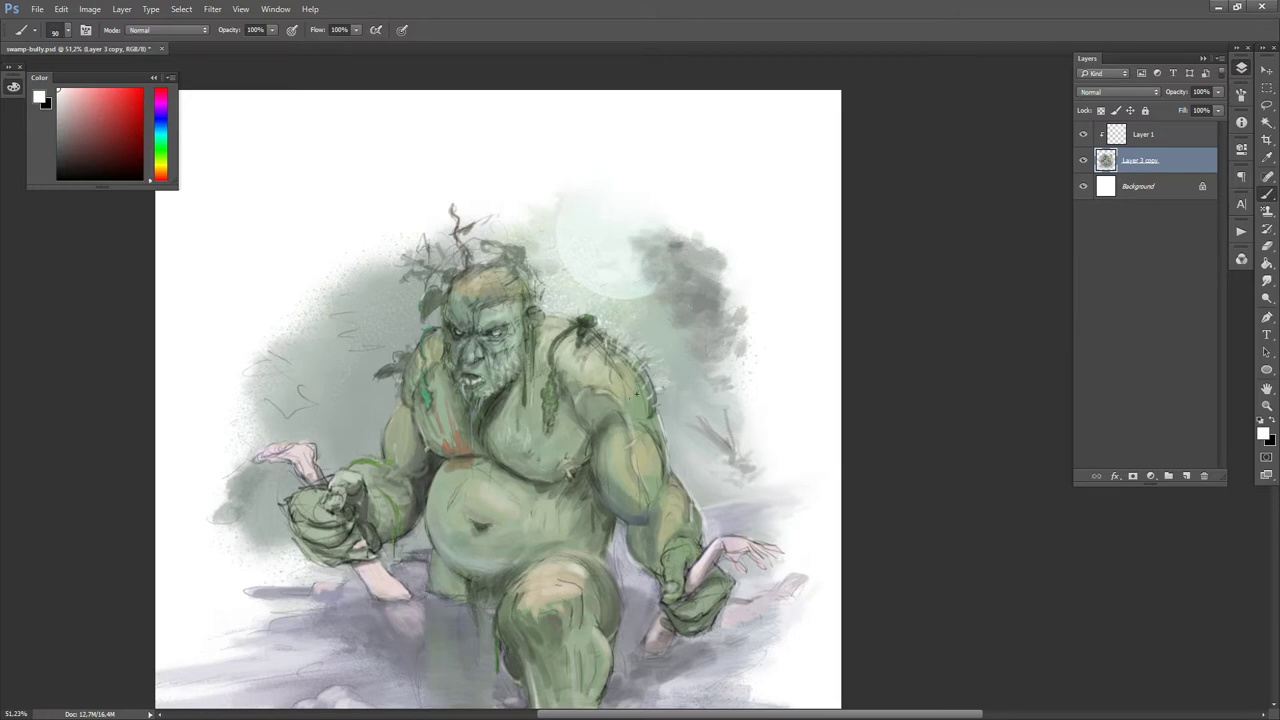
# - Select the clipped overlay layer and tint the ogre's body in a soft blue with an enlarged textured brush
pyautogui.scroll(-2, 697, 365)
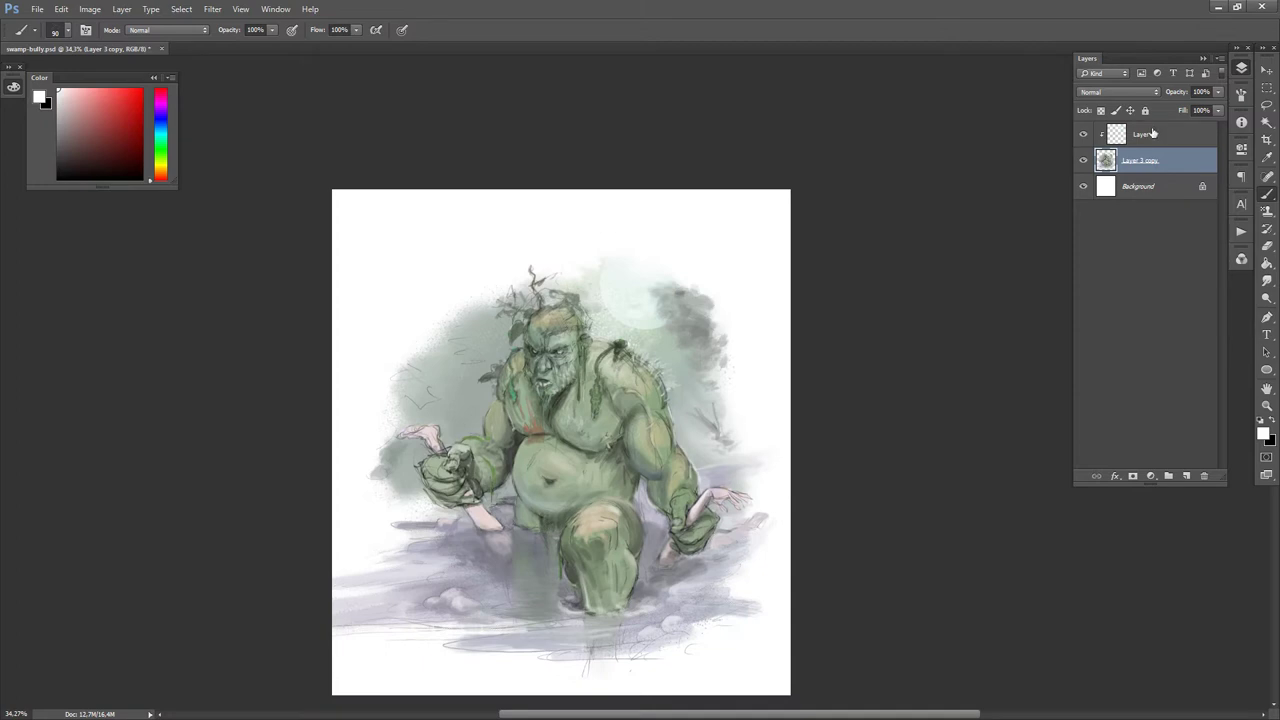
pyautogui.click(1153, 133)
pyautogui.click(158, 119)
pyautogui.moveTo(107, 127); pyautogui.dragTo(97, 107)
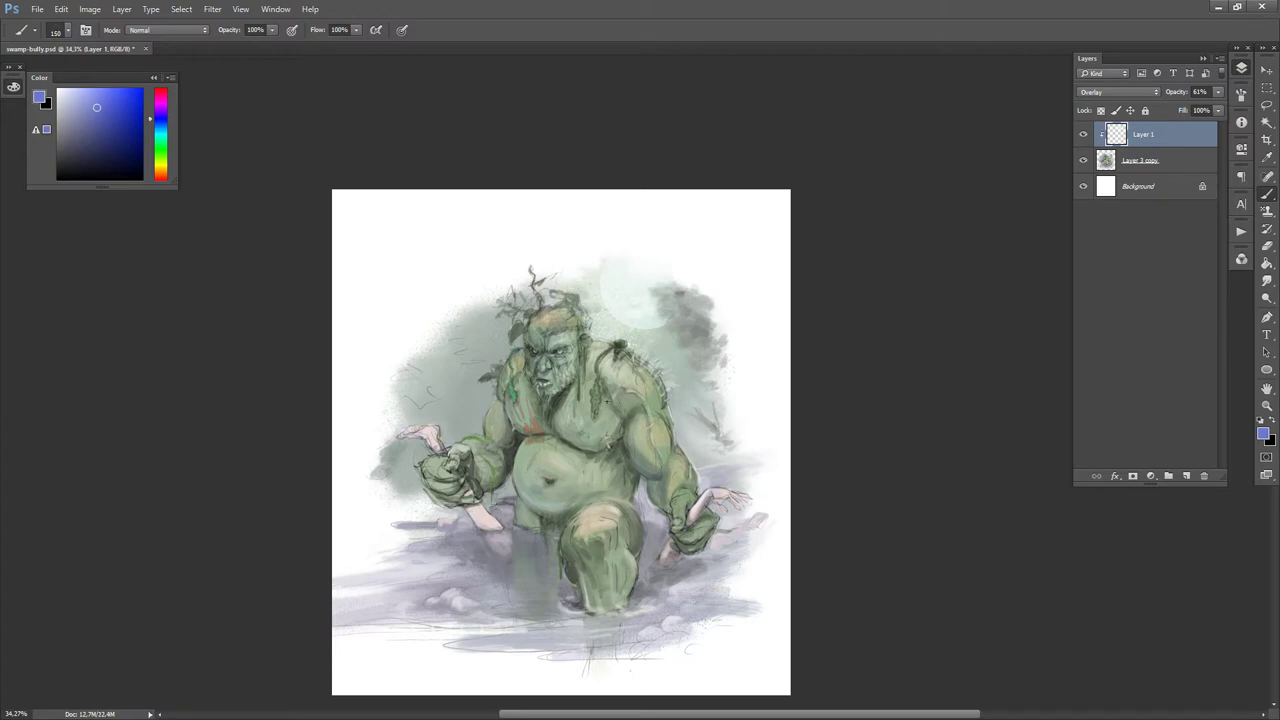
pyautogui.press(']')
pyautogui.press(']')
pyautogui.press(']')
pyautogui.press(']')
# - Choose a dark teal and shade the ogre's arms on the overlay layer with a 200 px textured brush
pyautogui.press('d')
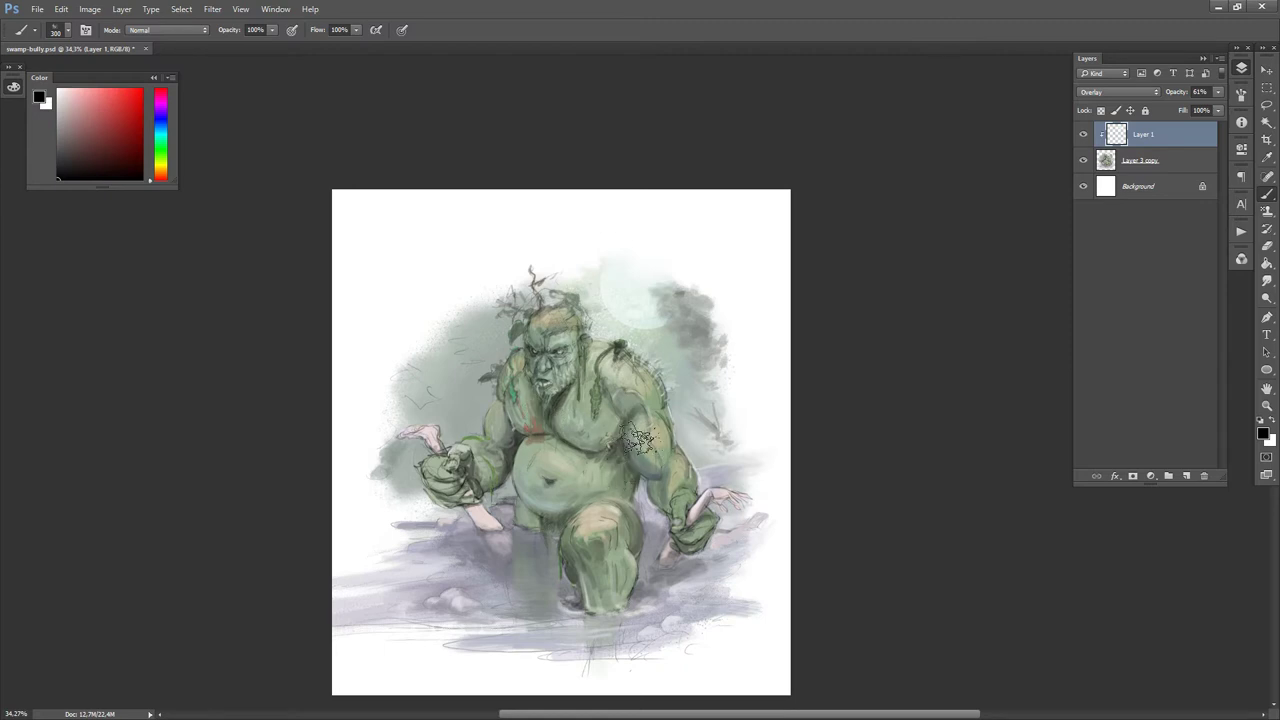
pyautogui.moveTo(160, 152); pyautogui.dragTo(160, 131)
pyautogui.moveTo(88, 152); pyautogui.dragTo(96, 138)
pyautogui.press('[')
pyautogui.press('[')
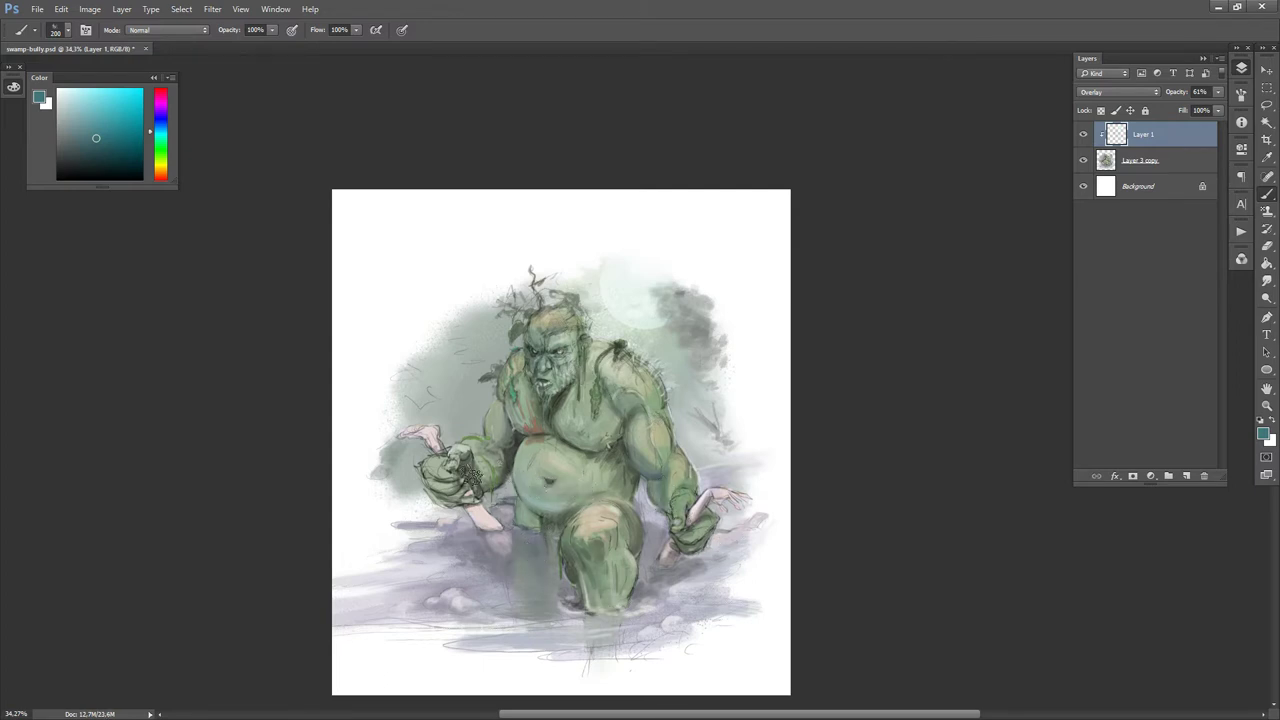
pyautogui.scroll(-3, 580, 470)
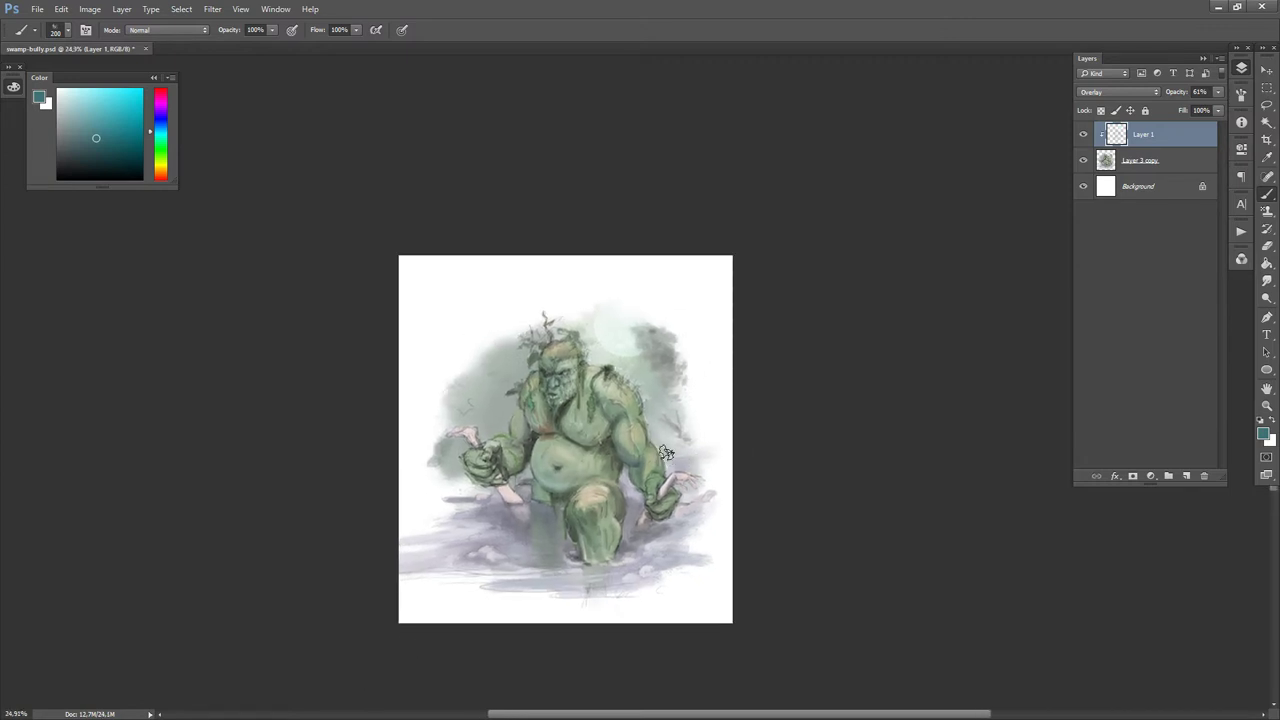
# - Merge the clipped overlay layer down into the painting layer and check the ogre up close and as a whole
pyautogui.hotkey('ctrl', 'e')
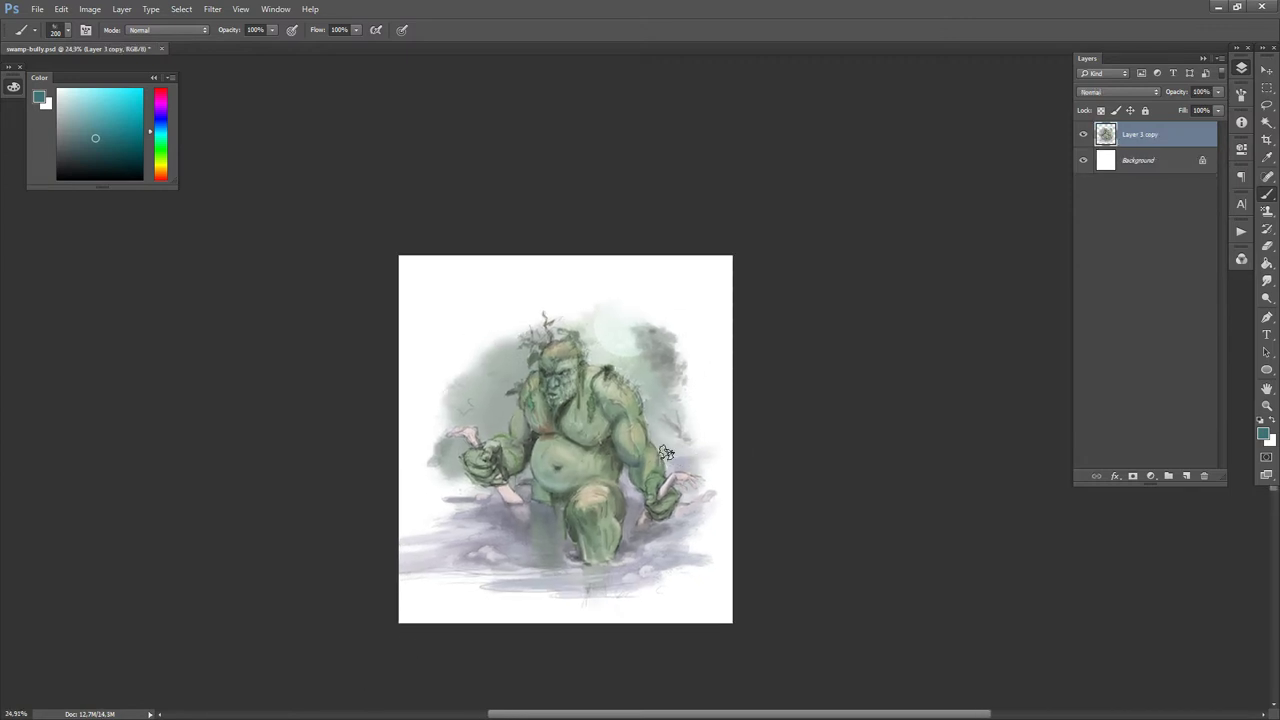
pyautogui.scroll(6, 579, 436)
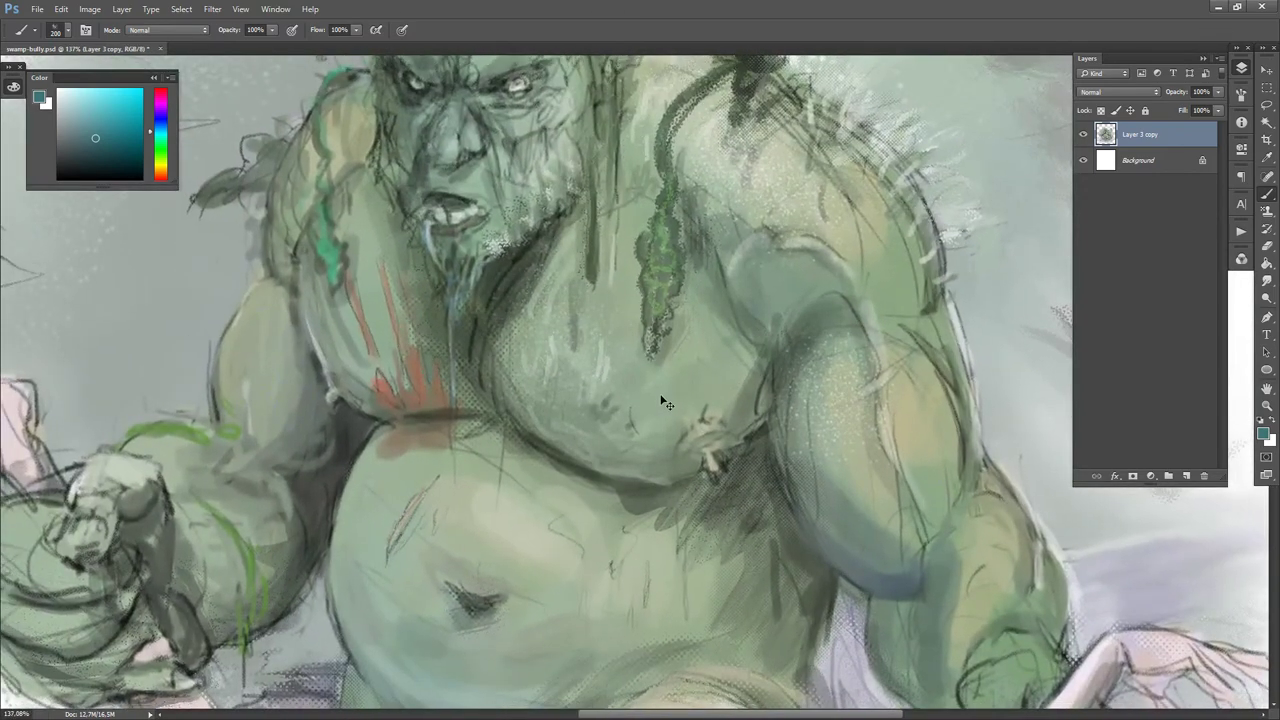
pyautogui.scroll(-6, 658, 388)
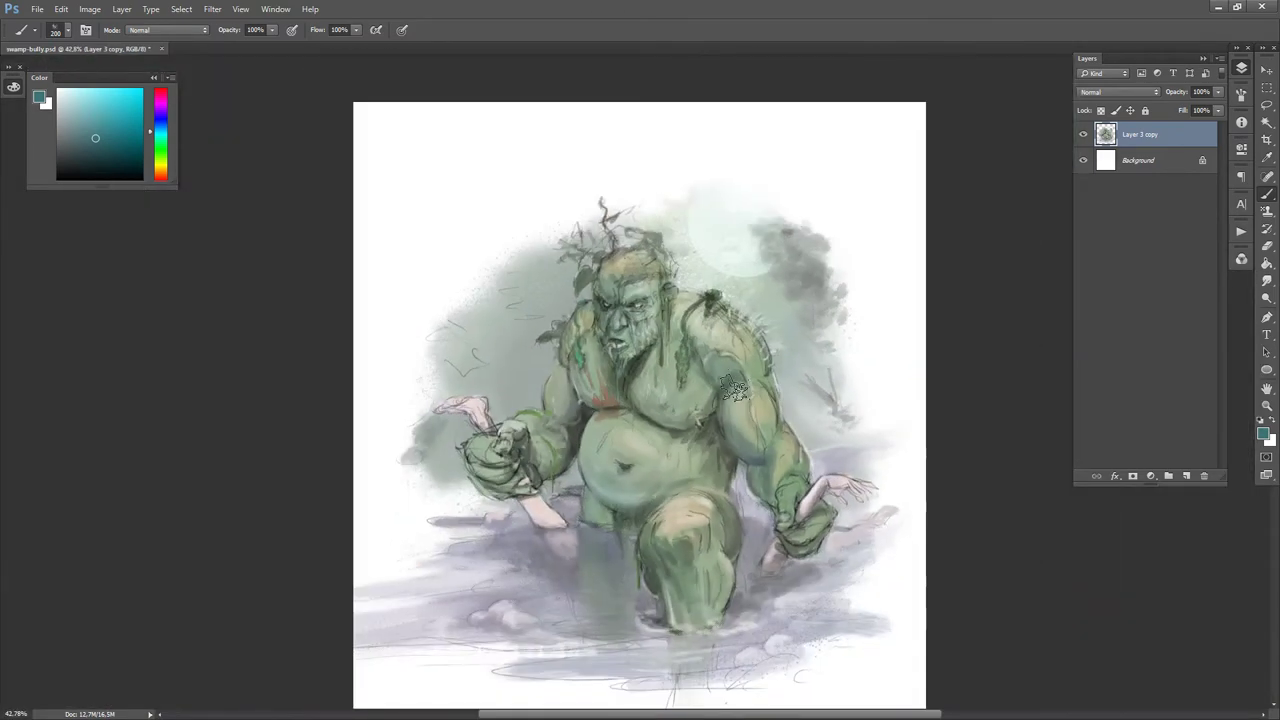
# - Adjust the painting layer's Hue/Saturation to Hue -14, Saturation +33 and Lightness -8
pyautogui.hotkey('ctrl', 'u')
pyautogui.moveTo(980, 584); pyautogui.dragTo(1004, 588)
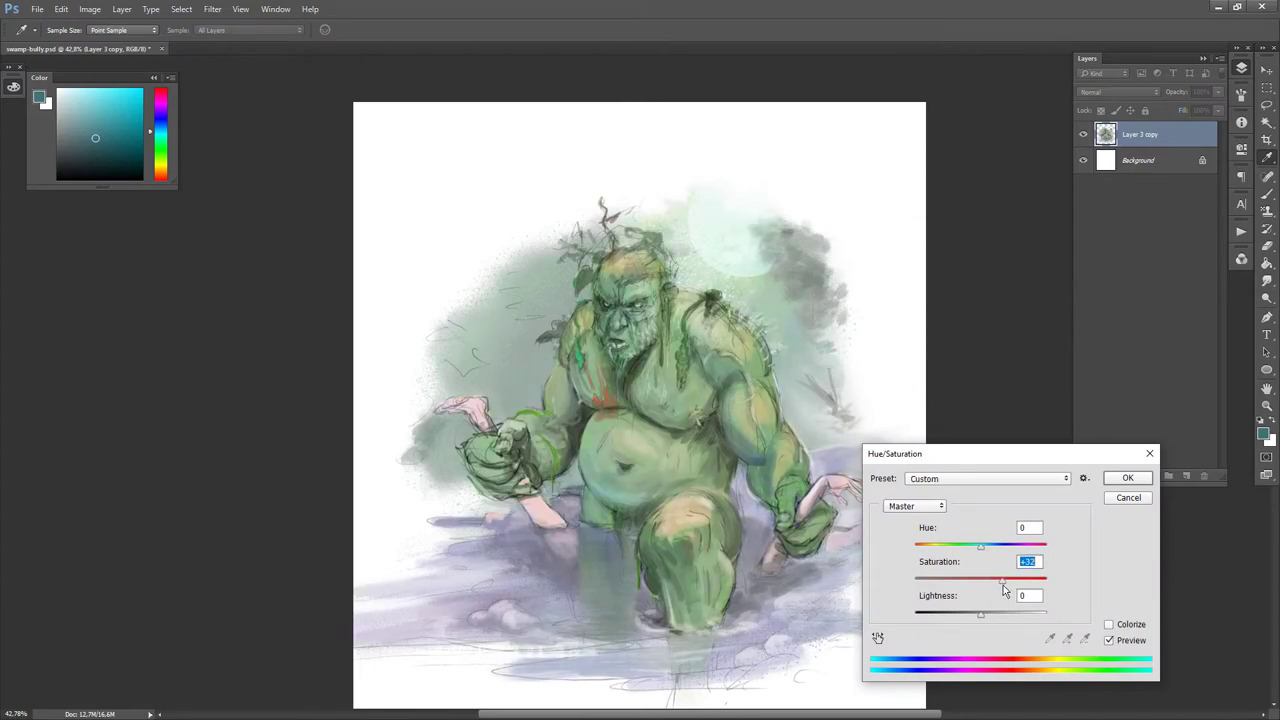
pyautogui.moveTo(980, 614); pyautogui.dragTo(974, 617)
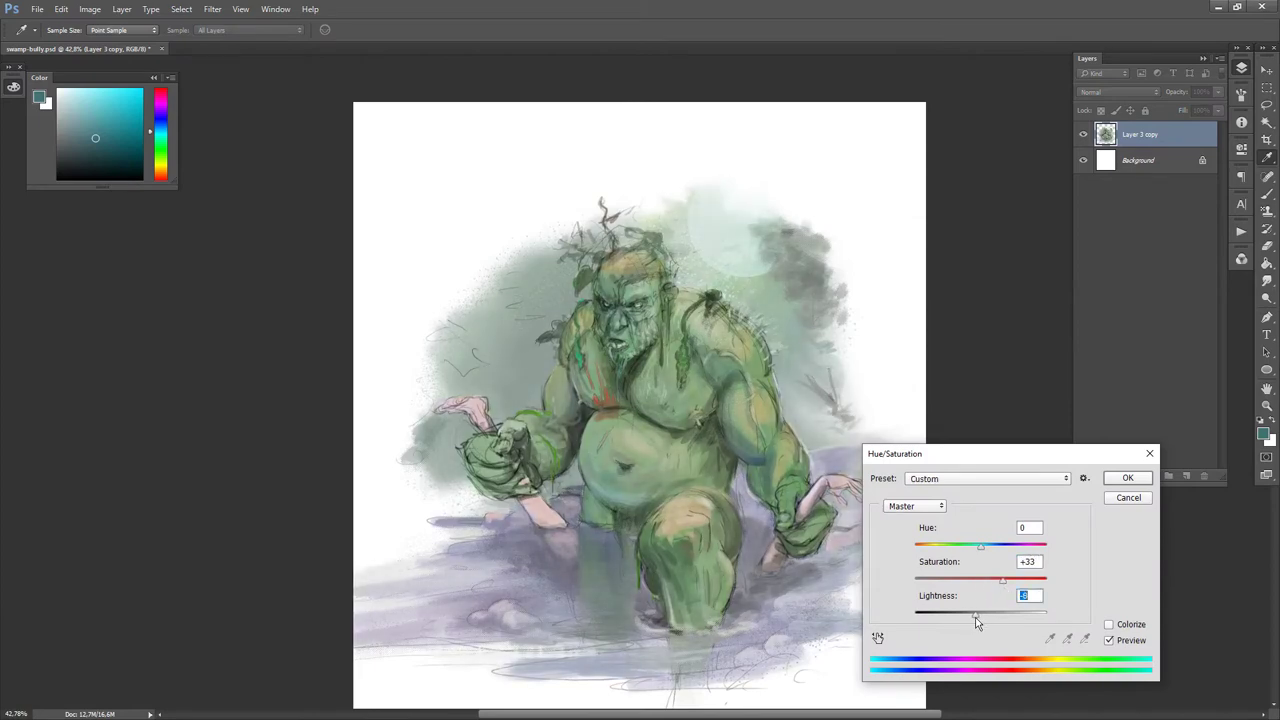
pyautogui.moveTo(981, 548)
pyautogui.mouseDown()
pyautogui.moveTo(966, 556)
pyautogui.moveTo(993, 555)
pyautogui.moveTo(974, 561)
pyautogui.mouseUp()
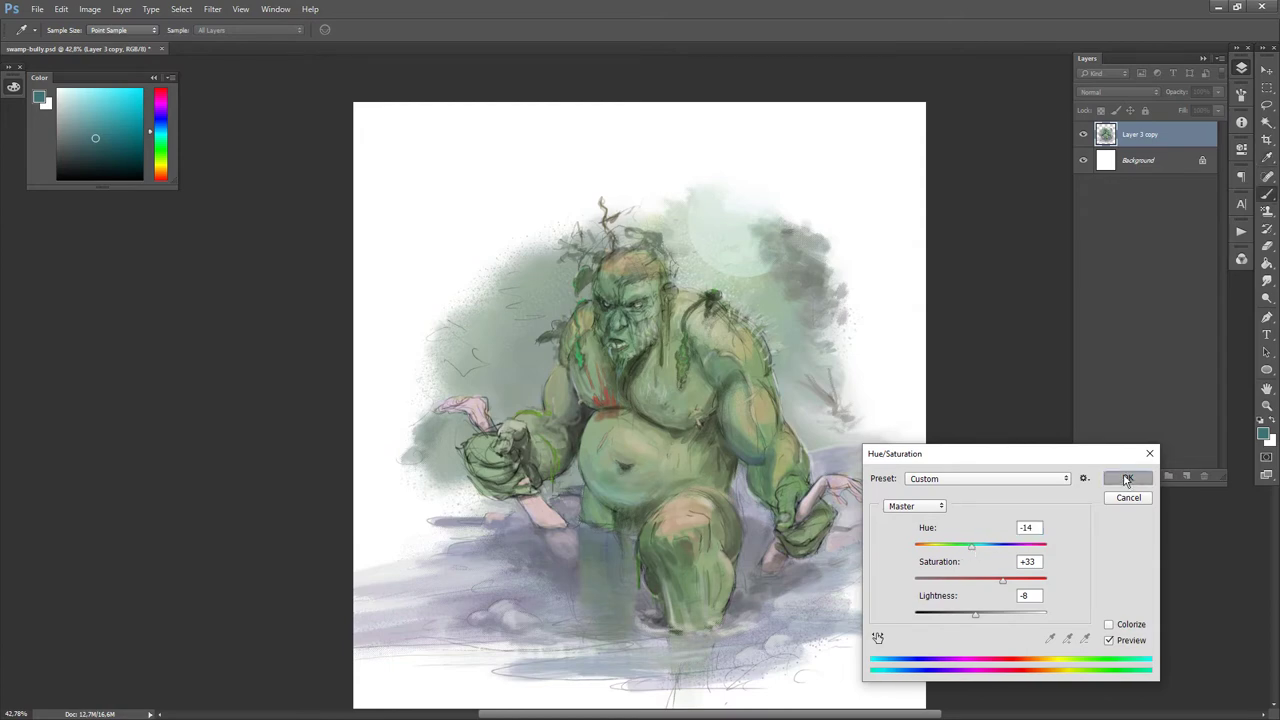
pyautogui.click(1127, 478)
pyautogui.hotkey('ctrl', '-')
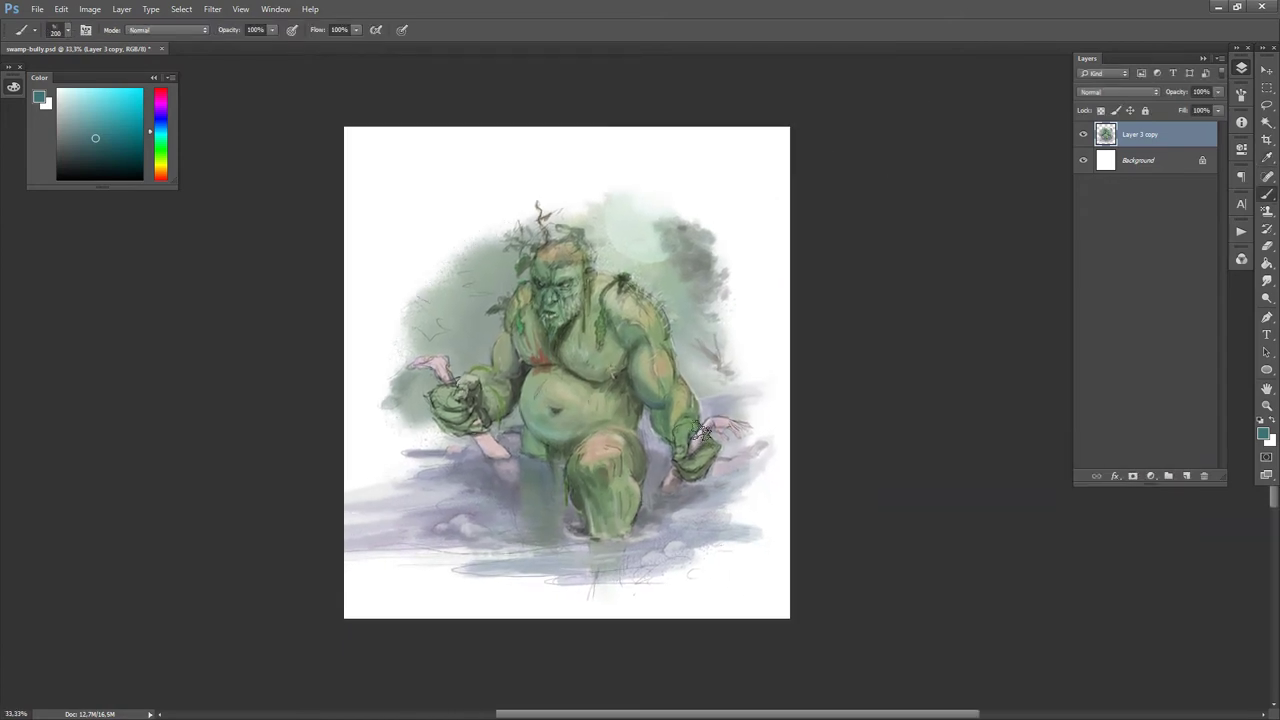
# - Add a new layer clipped to Layer 3 copy and set its blend mode to Color
pyautogui.click(1187, 477)
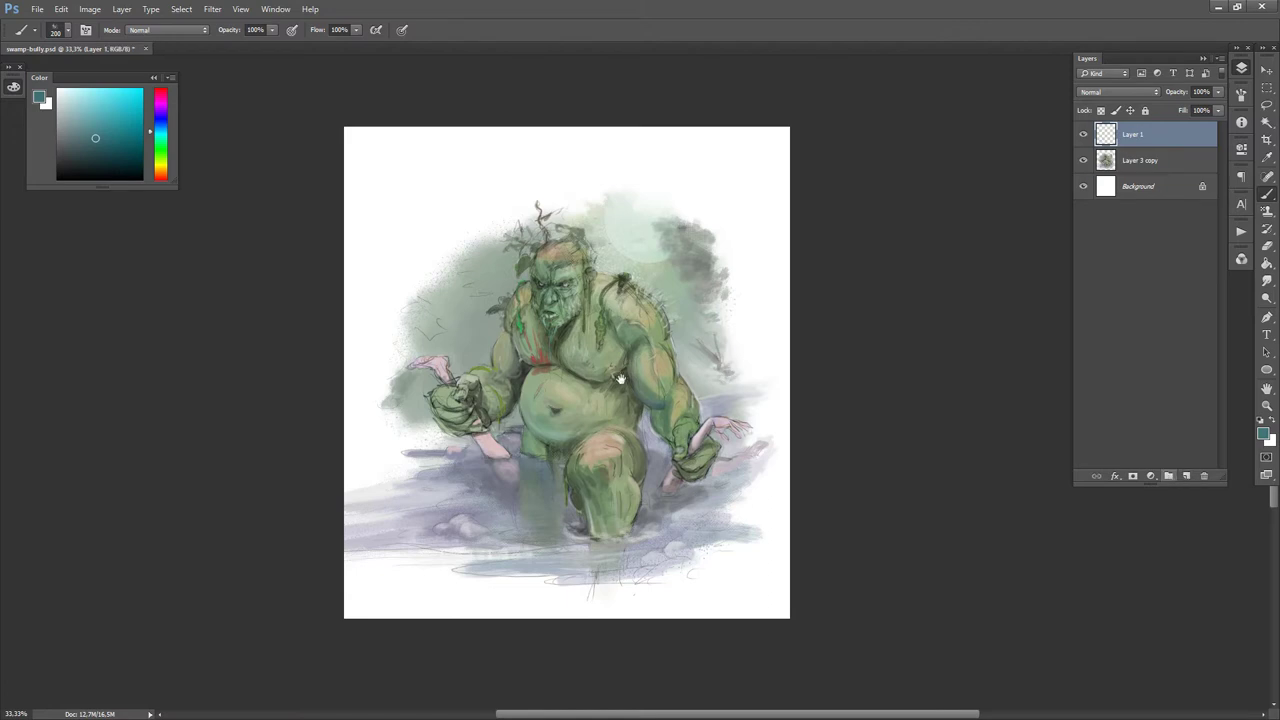
pyautogui.moveTo(621, 379); pyautogui.dragTo(617, 421)
pyautogui.click(1104, 91)
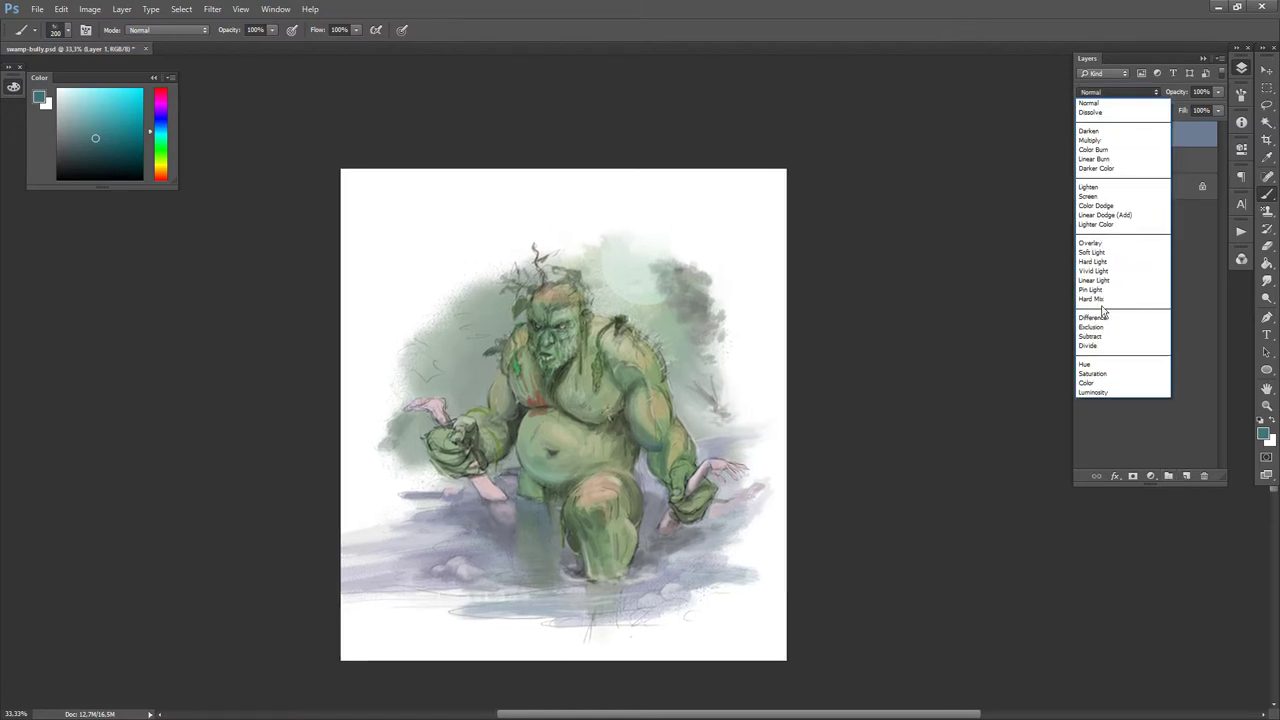
pyautogui.click(1100, 386)
pyautogui.scroll(1, 622, 418)
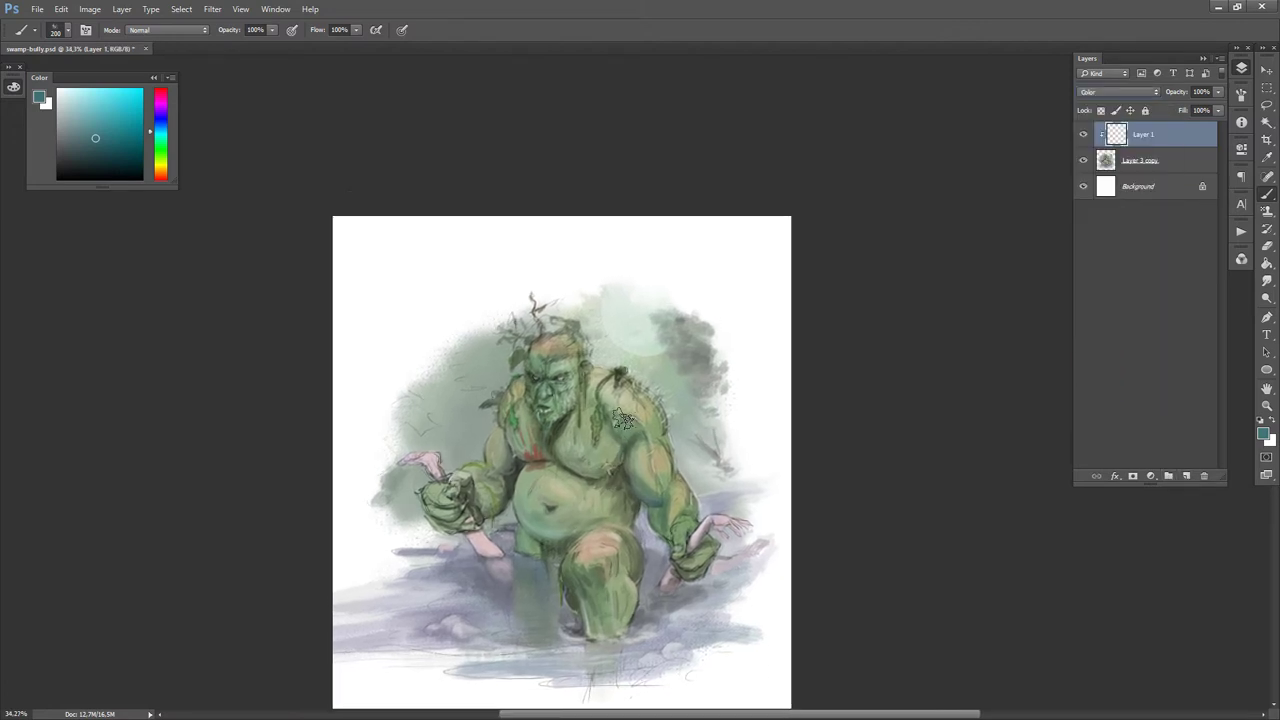
# - Choose a dark reddish brown and tint the background beside the ogre's raised fist on the Color layer
pyautogui.moveTo(161, 171); pyautogui.dragTo(161, 177)
pyautogui.moveTo(119, 155); pyautogui.dragTo(76, 152)
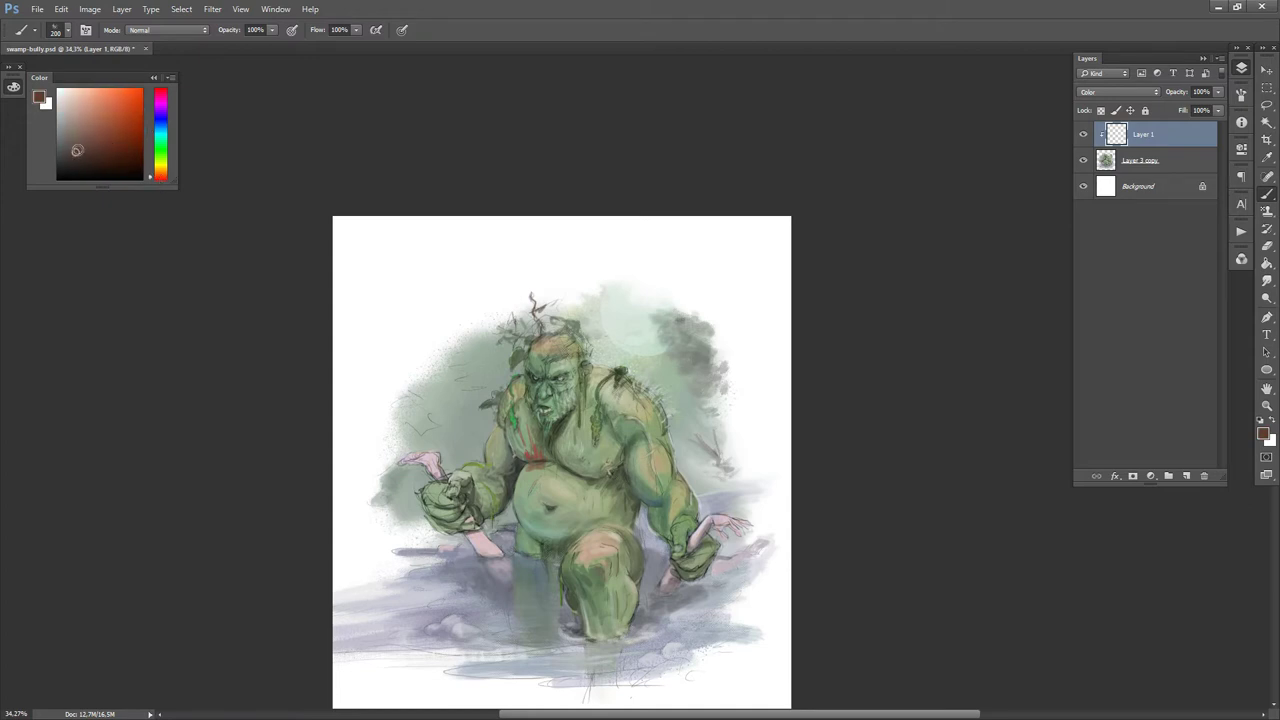
pyautogui.moveTo(405, 412)
pyautogui.mouseDown()
pyautogui.moveTo(386, 409)
pyautogui.moveTo(405, 405)
pyautogui.mouseUp()
pyautogui.moveTo(376, 503); pyautogui.dragTo(408, 481)
pyautogui.press('.')
# - Add a new clipped layer directly above Layer 3 copy and switch to a 250 px textured brush
pyautogui.click(1160, 162)
pyautogui.click(1186, 476)
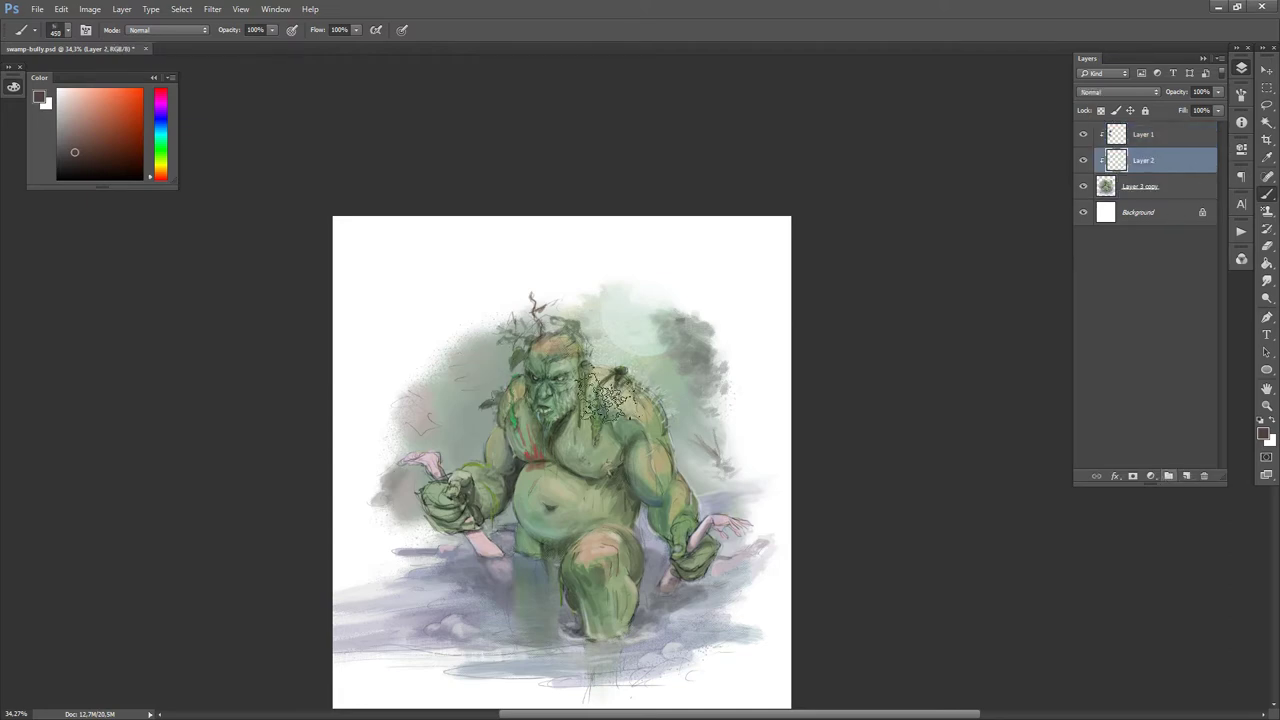
pyautogui.press('[')
pyautogui.press('[')
pyautogui.press('[')
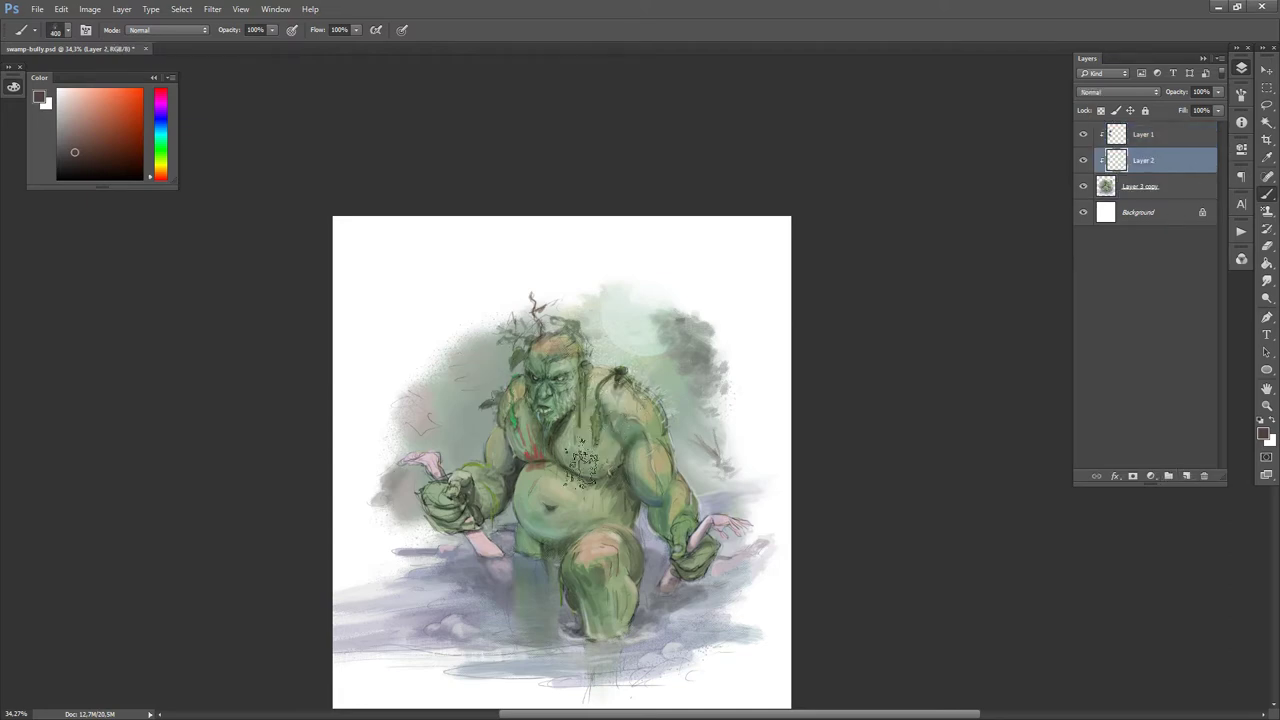
pyautogui.press('.')
pyautogui.press('.')
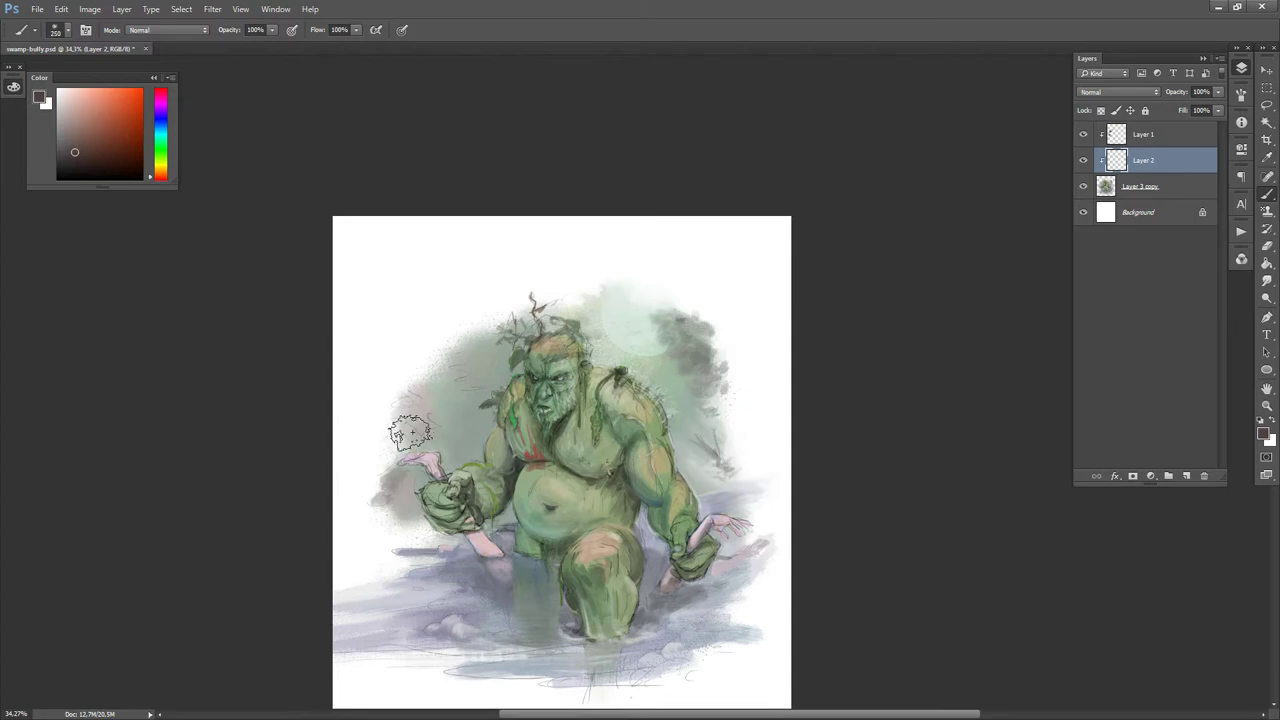
# - Sketch muted reddish-brown strokes over the tinted background patch above the raised fist with a 25 px brush
pyautogui.press('[')
pyautogui.press('[')
pyautogui.press('[')
pyautogui.press('[')
pyautogui.keyDown('alt'); pyautogui.click(412, 428); pyautogui.keyUp('alt')
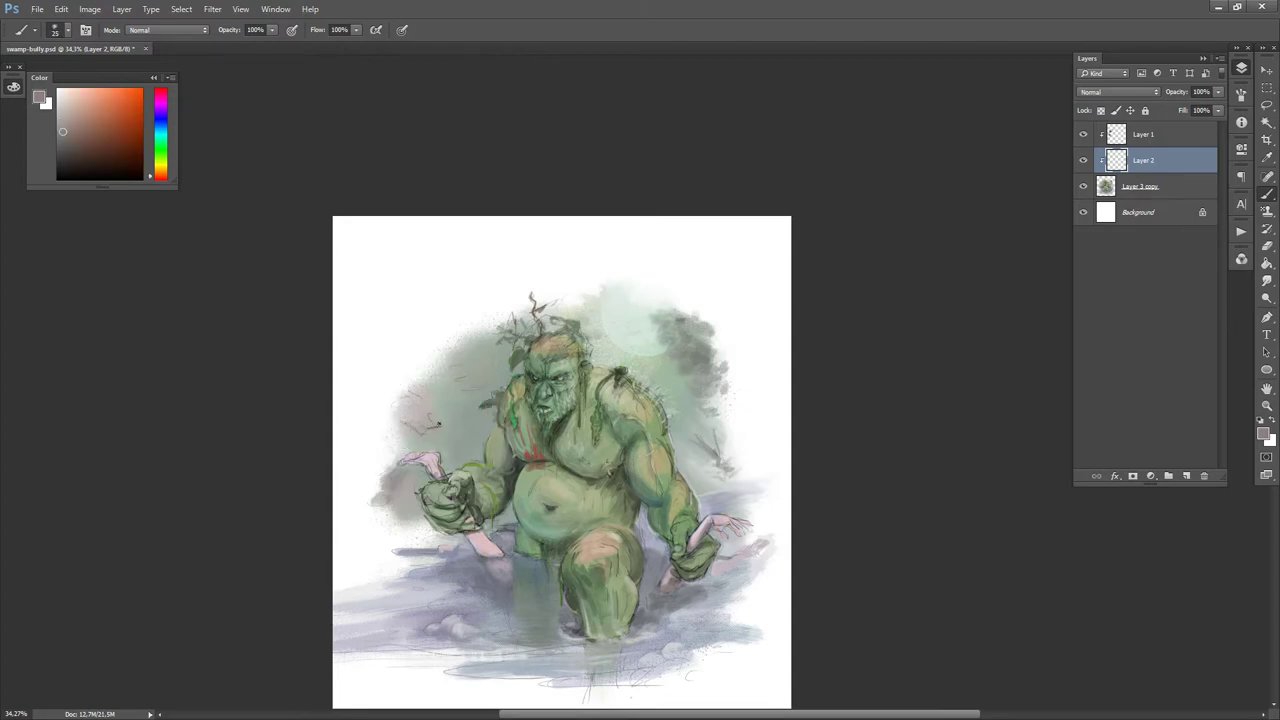
pyautogui.scroll(2, 430, 407)
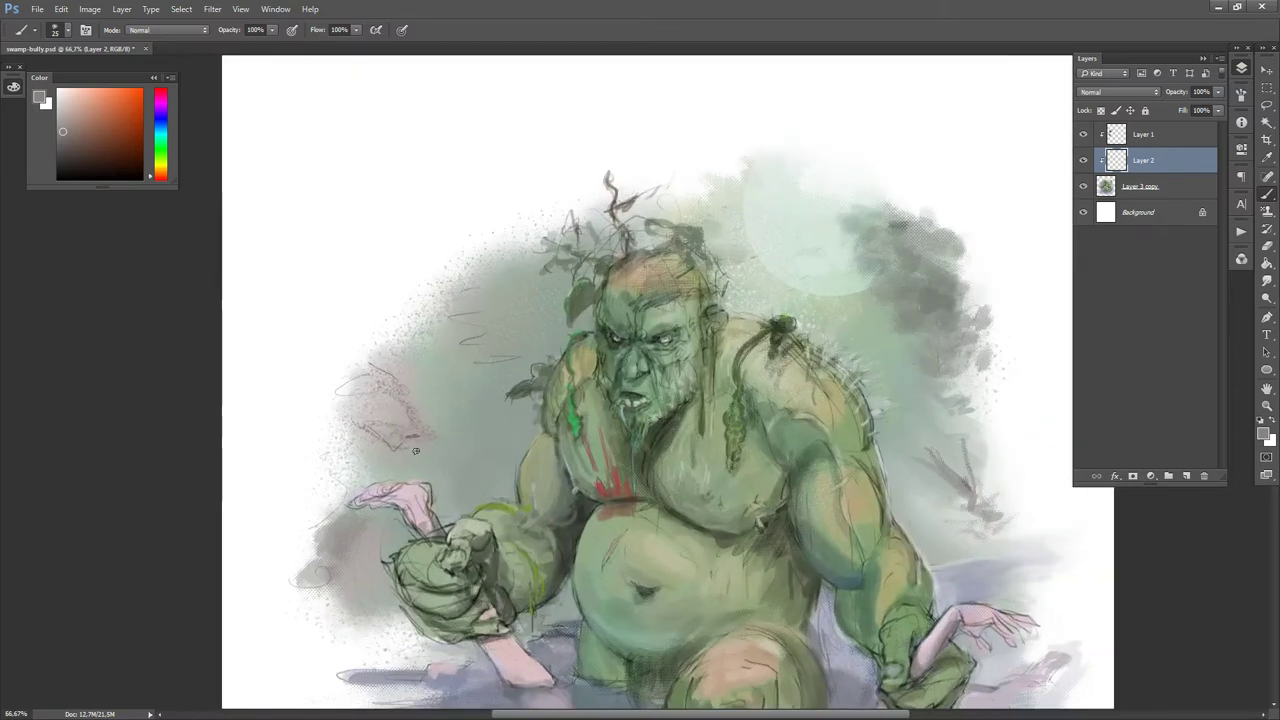
pyautogui.press(']')
pyautogui.keyDown('alt'); pyautogui.click(422, 435); pyautogui.keyUp('alt')
pyautogui.moveTo(395, 447); pyautogui.dragTo(414, 454)
pyautogui.click(84, 144)
pyautogui.press('[')
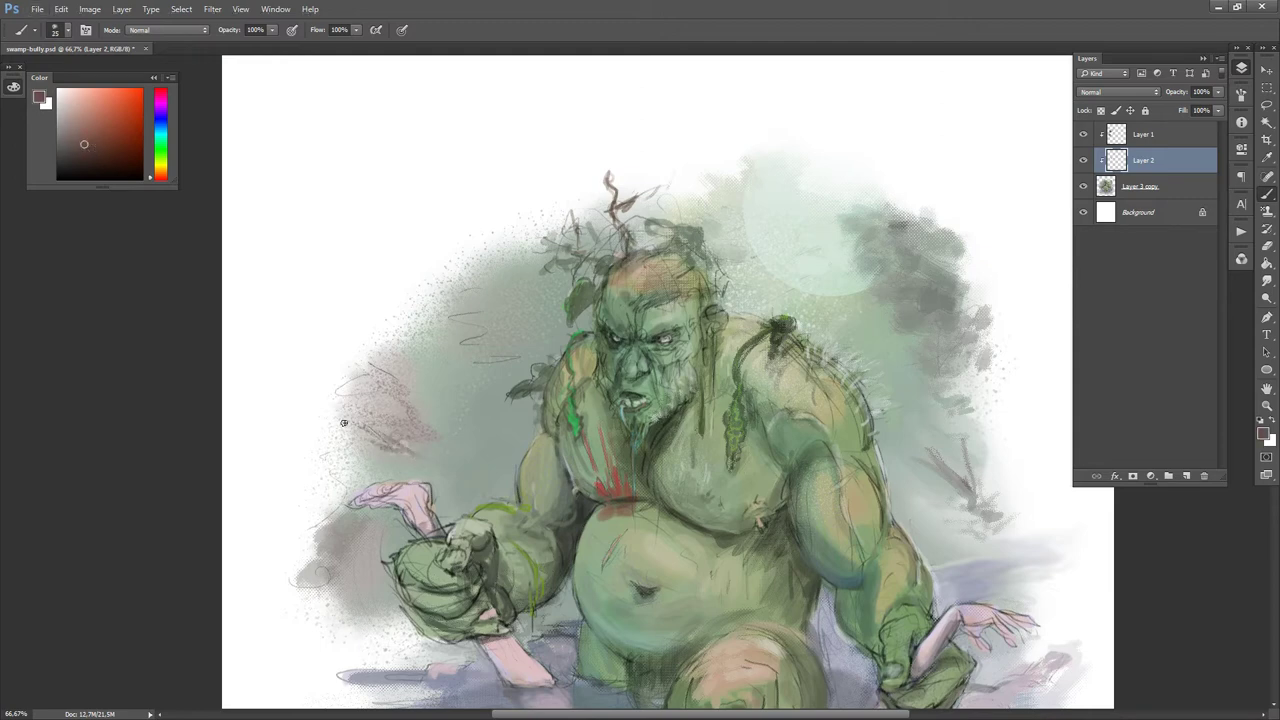
# - Select Layer 3 copy and paint sampled greys into the background and the reddish patch above the raised fist
pyautogui.click(1168, 200)
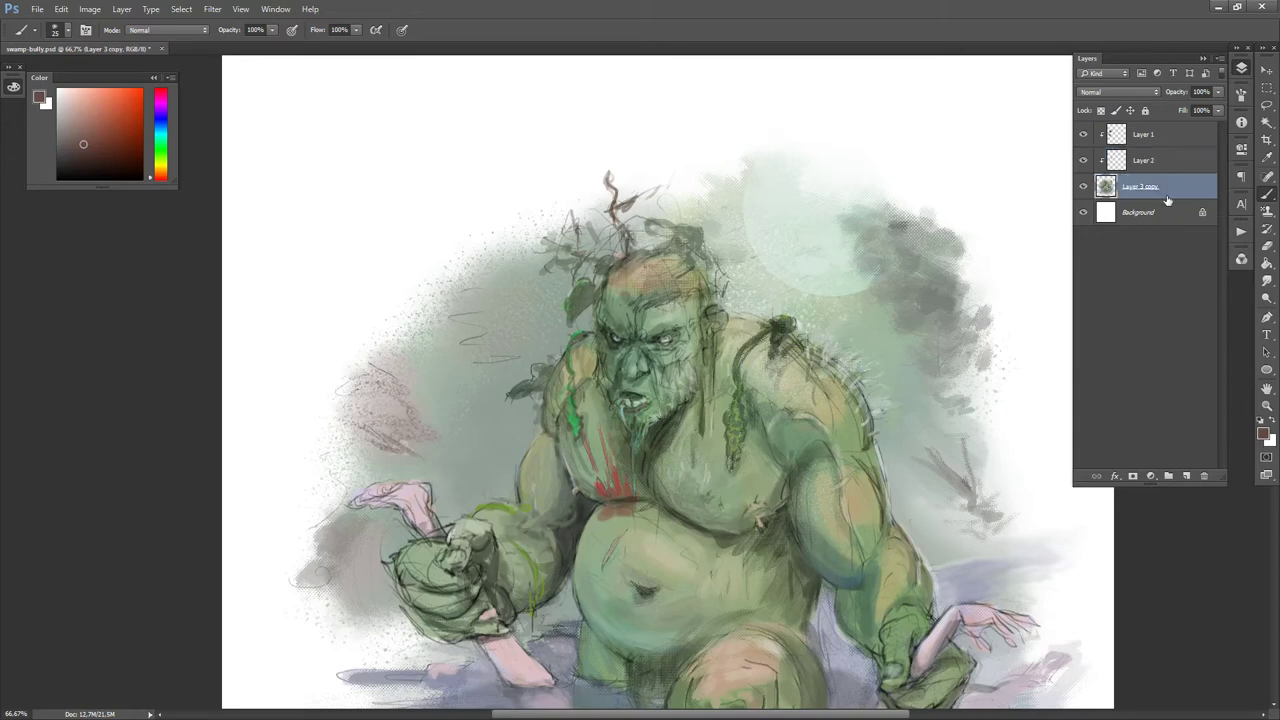
pyautogui.keyDown('alt'); pyautogui.click(484, 380); pyautogui.keyUp('alt')
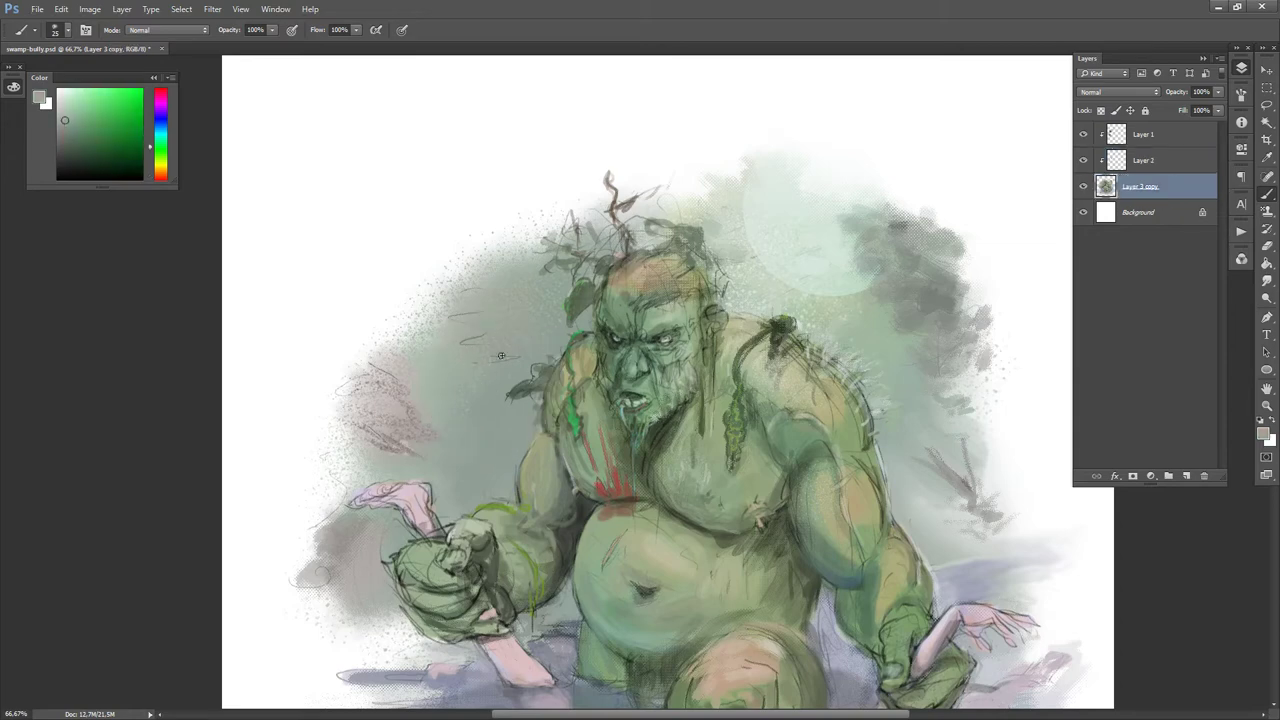
pyautogui.keyDown('alt'); pyautogui.click(398, 396); pyautogui.keyUp('alt')
pyautogui.moveTo(334, 390); pyautogui.dragTo(400, 402)
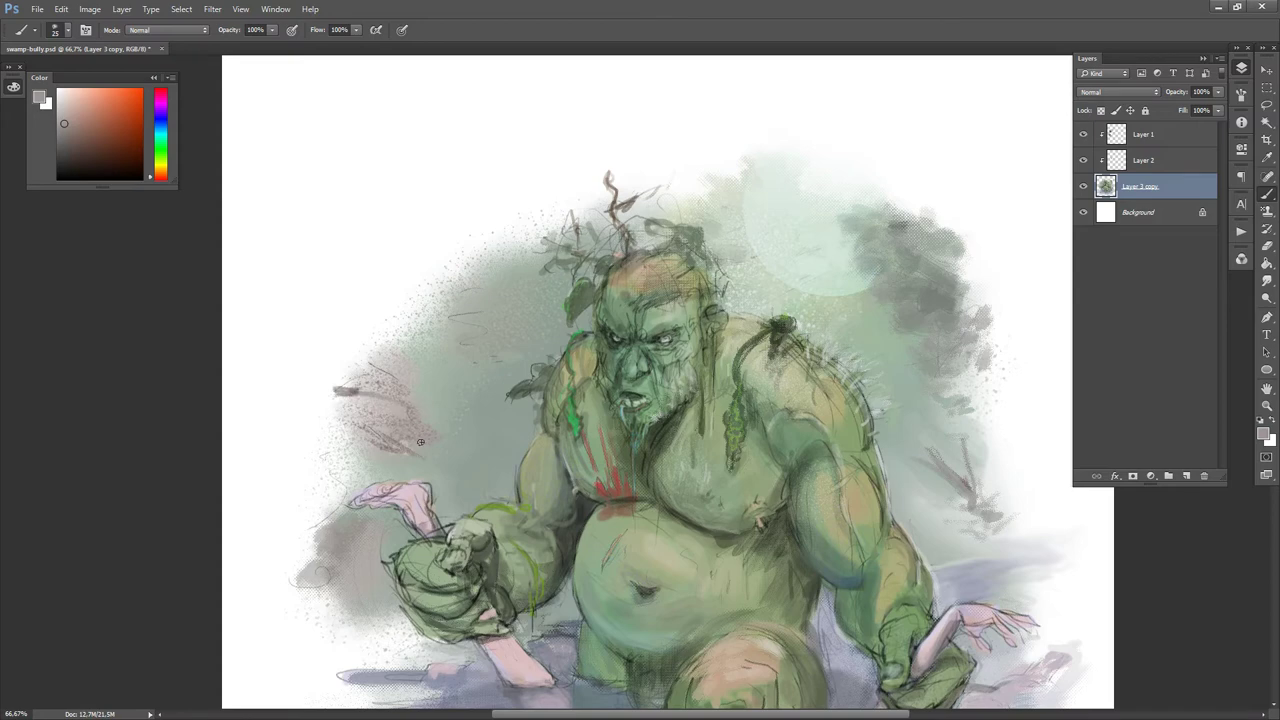
pyautogui.keyDown('alt'); pyautogui.click(334, 517); pyautogui.keyUp('alt')
# - Erase the background around the pink foot sticking out of the raised fist, using a textured eraser of varying size
pyautogui.press('e')
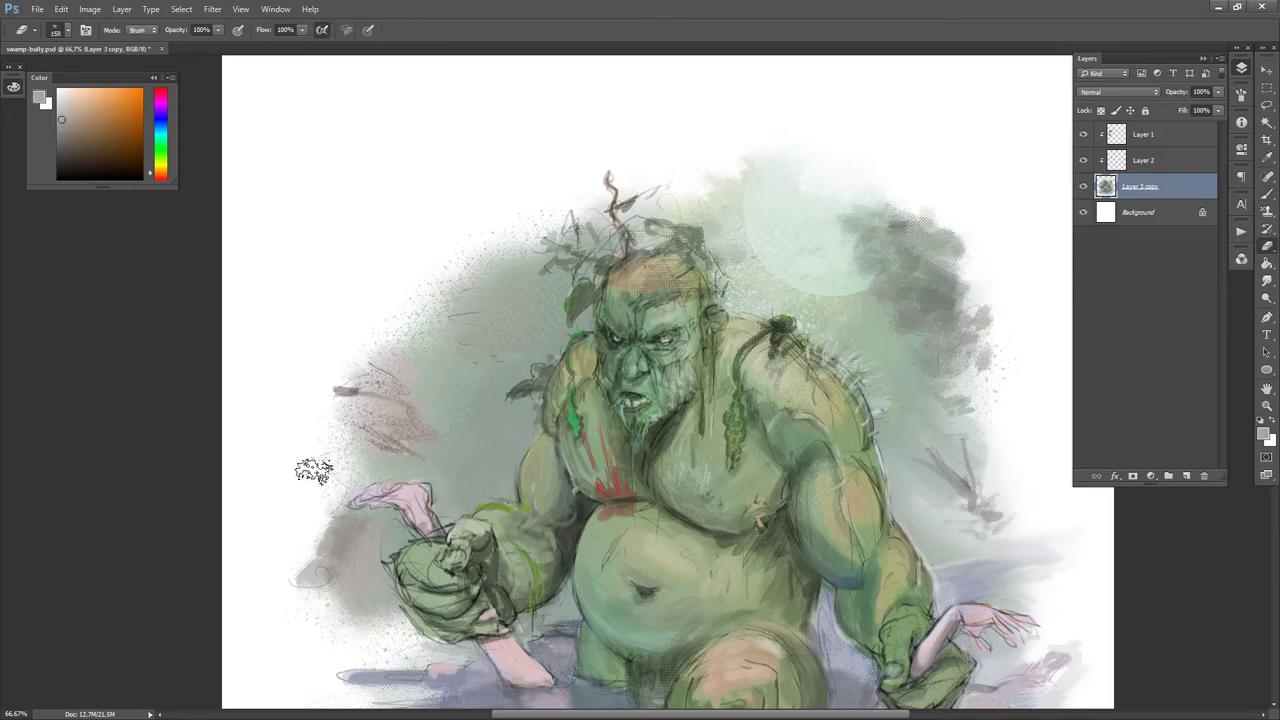
pyautogui.press('[')
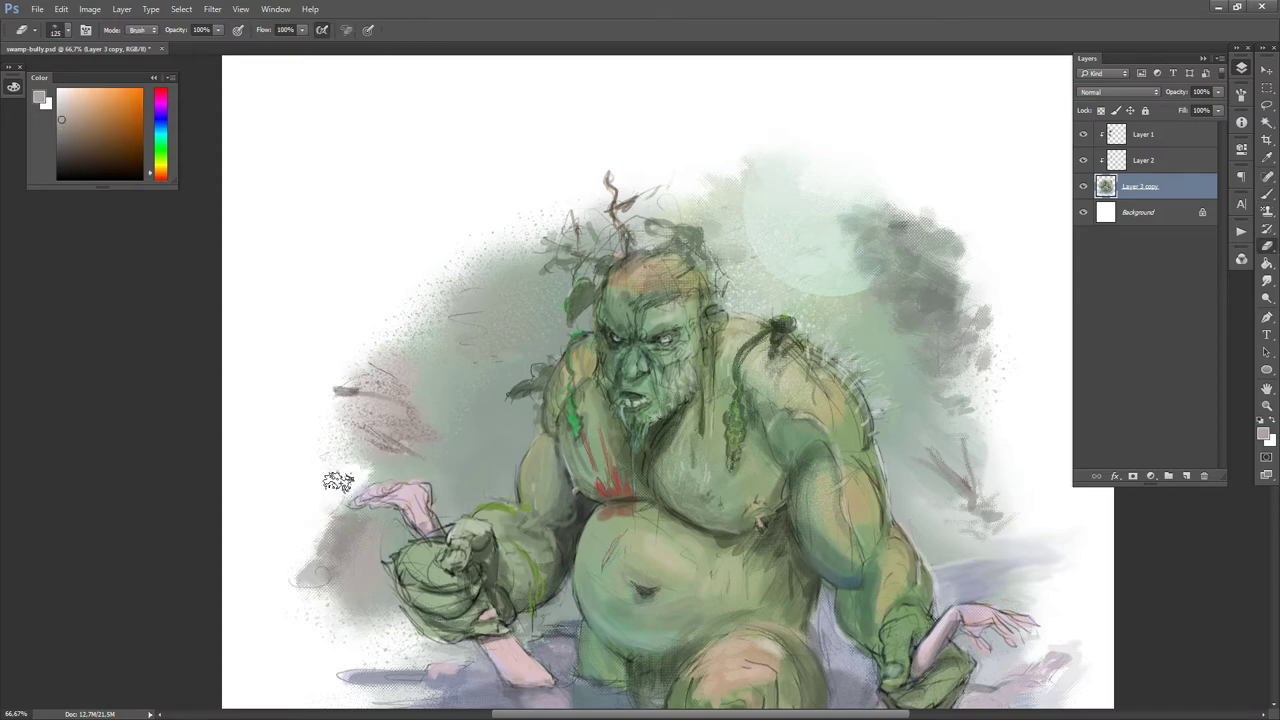
pyautogui.moveTo(338, 482); pyautogui.dragTo(552, 353)
pyautogui.press('[')
pyautogui.press('[')
pyautogui.press('[')
pyautogui.press('[')
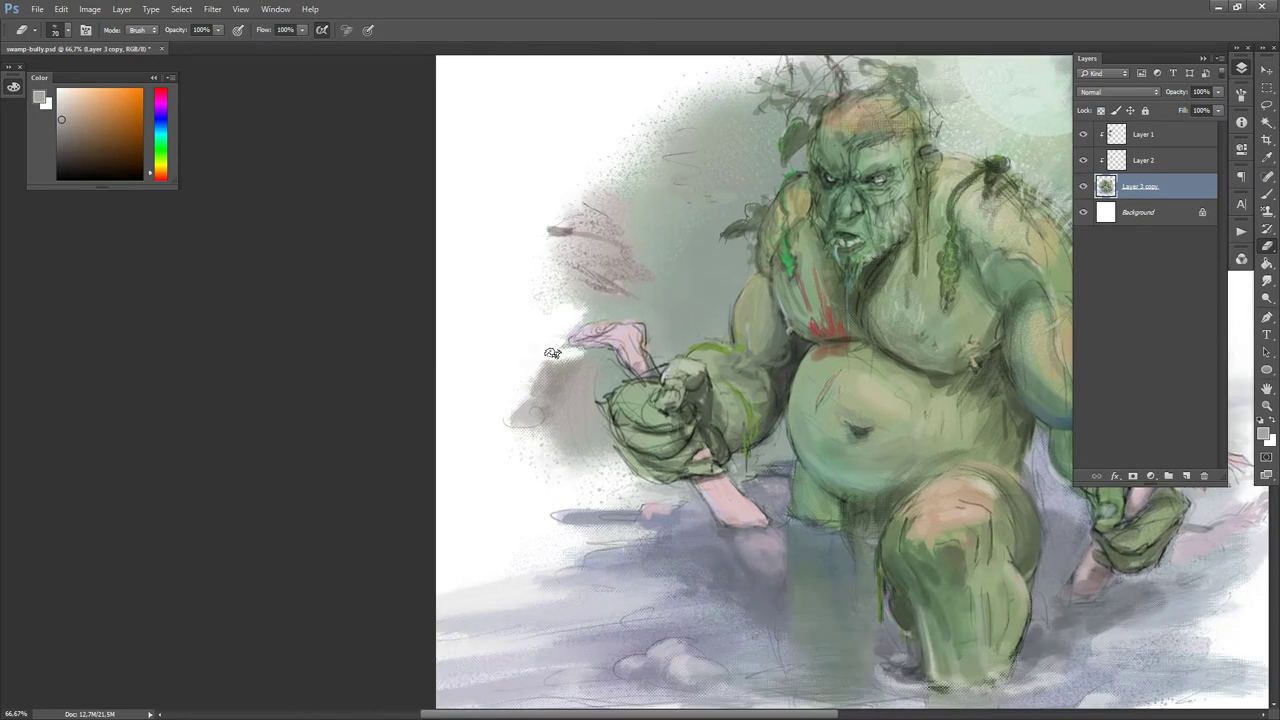
pyautogui.press(']')
pyautogui.press(']')
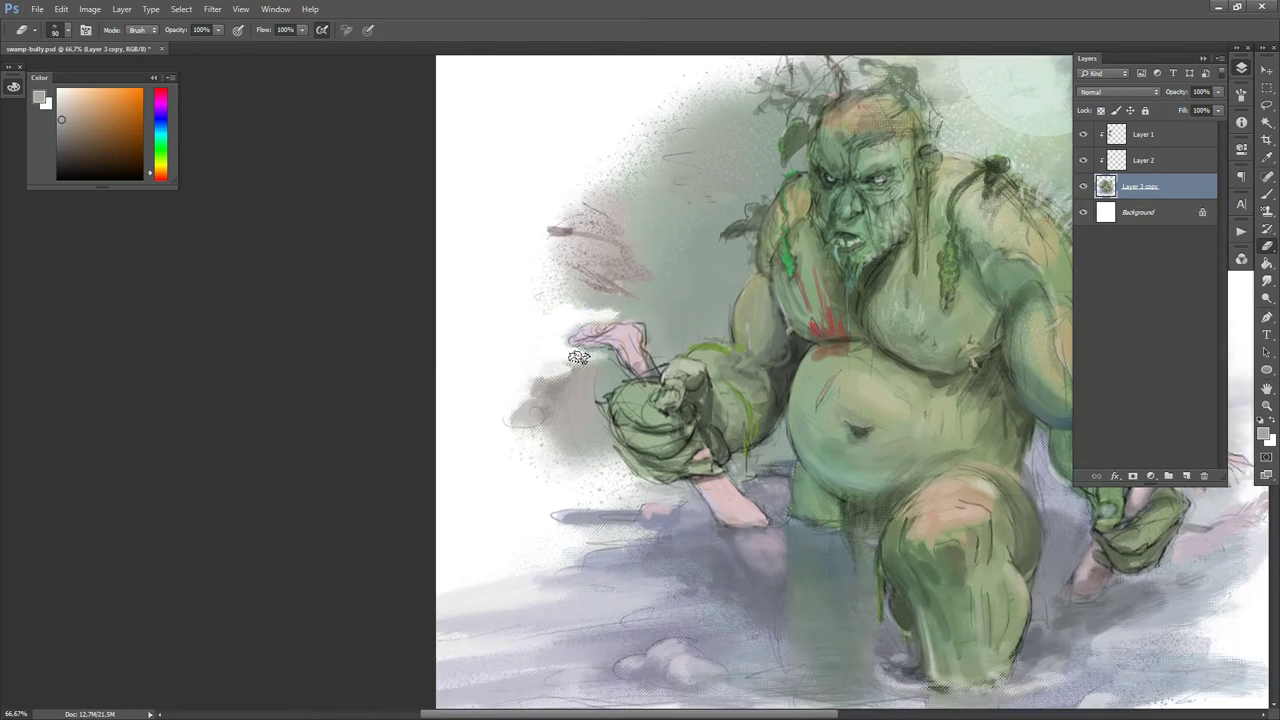
# - Erase the outer edge of the dark background patch beside the raised fist with a 150 to 100 px textured eraser
pyautogui.press(']')
pyautogui.press(']')
pyautogui.press(']')
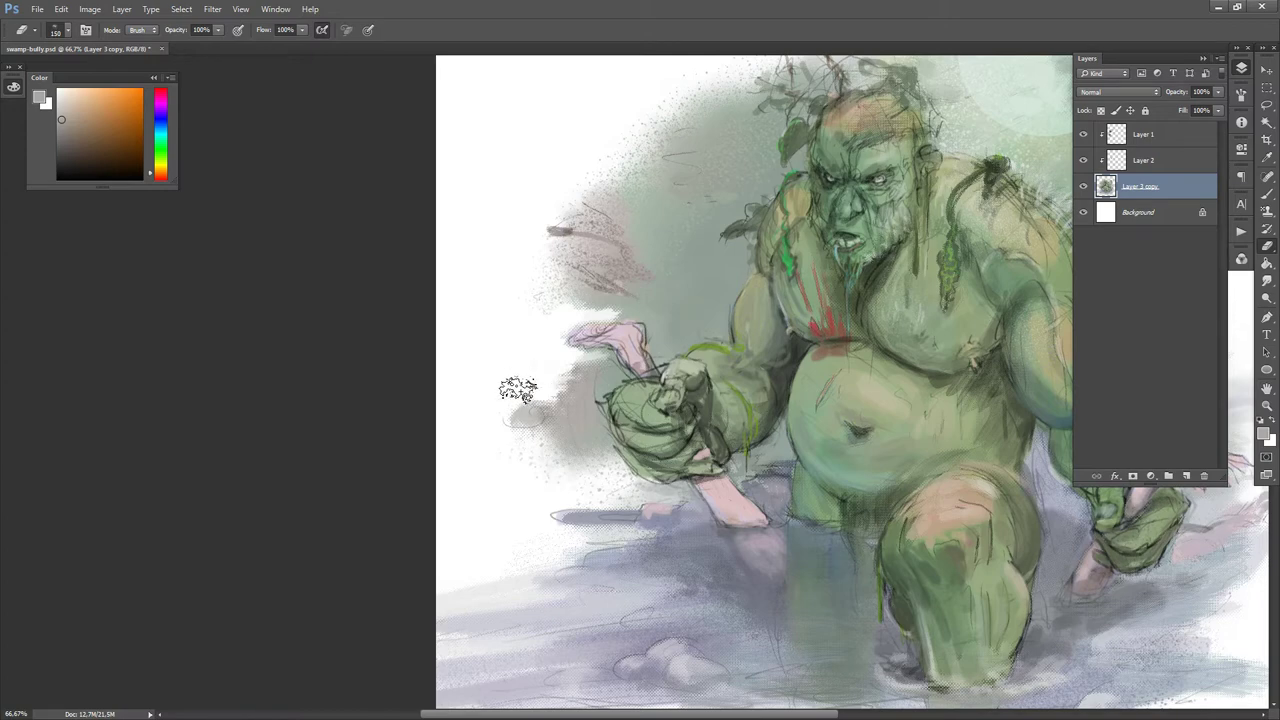
pyautogui.press('[')
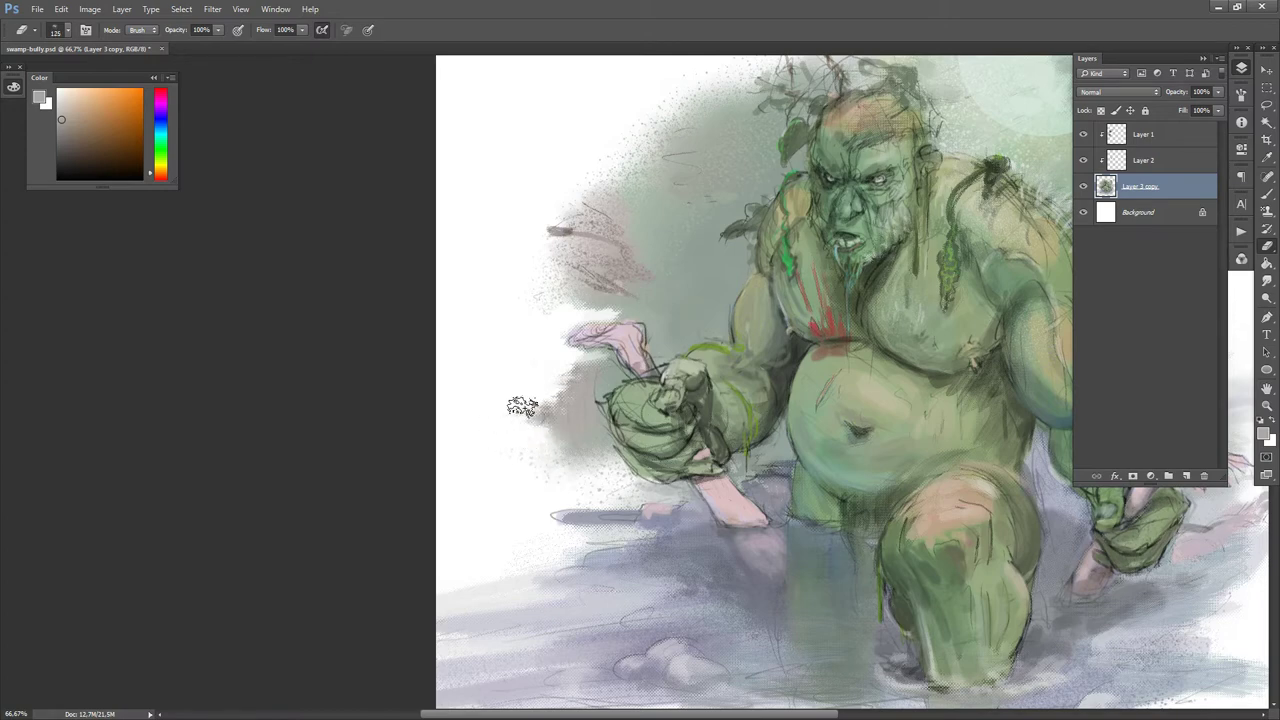
pyautogui.press('[')
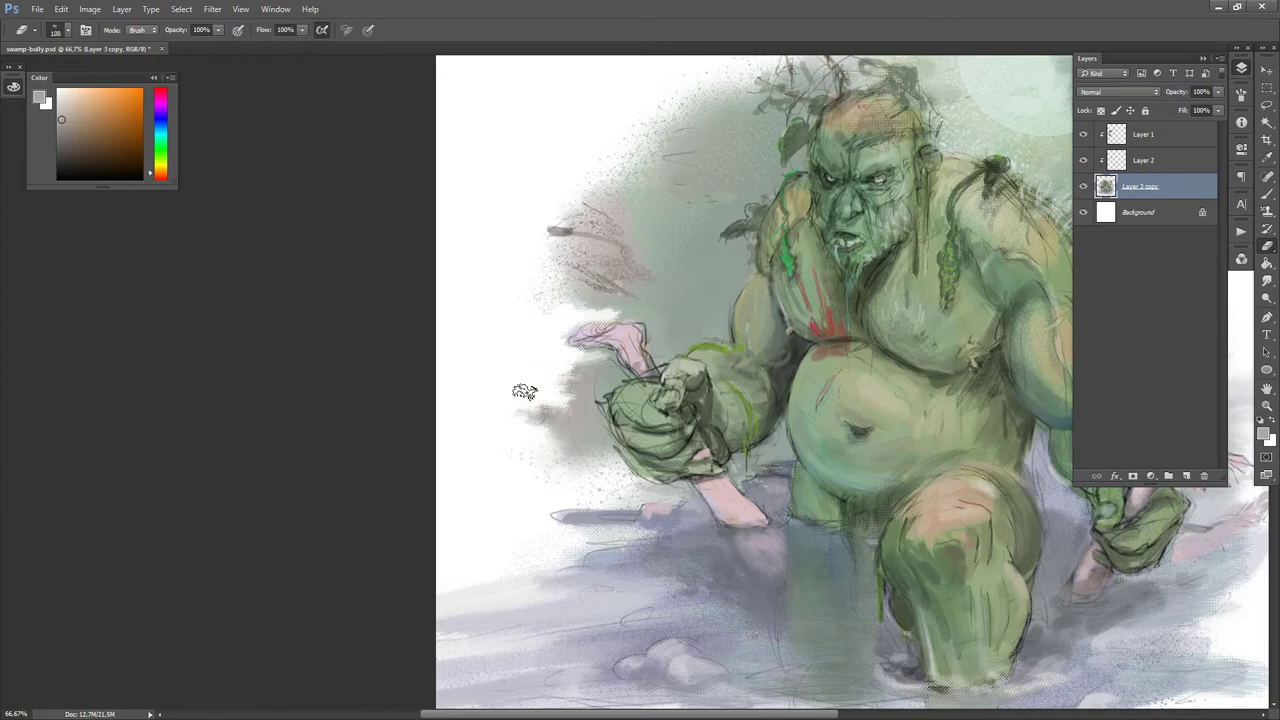
# - Trim the outline of the pink foot with a 10 px eraser and repaint it in sampled light pink at 25 px
pyautogui.press('b')
pyautogui.keyDown('alt'); pyautogui.click(598, 333); pyautogui.keyUp('alt')
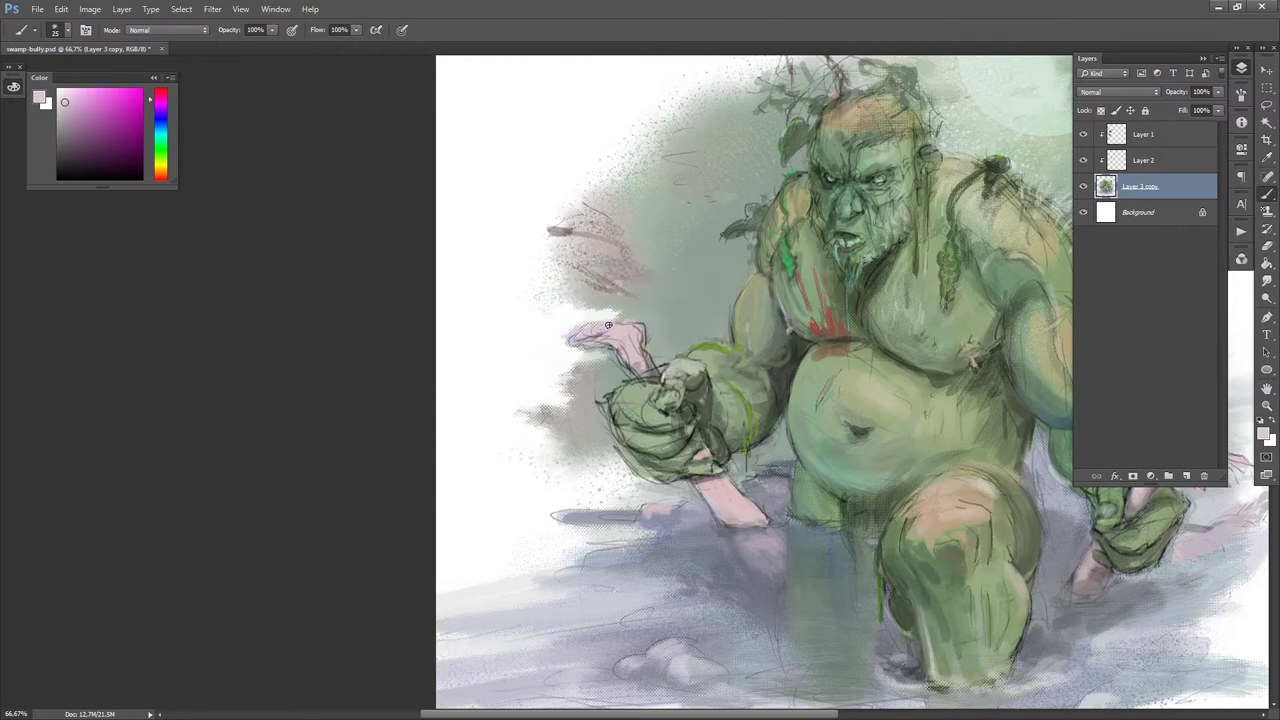
pyautogui.press('e')
pyautogui.press(',')
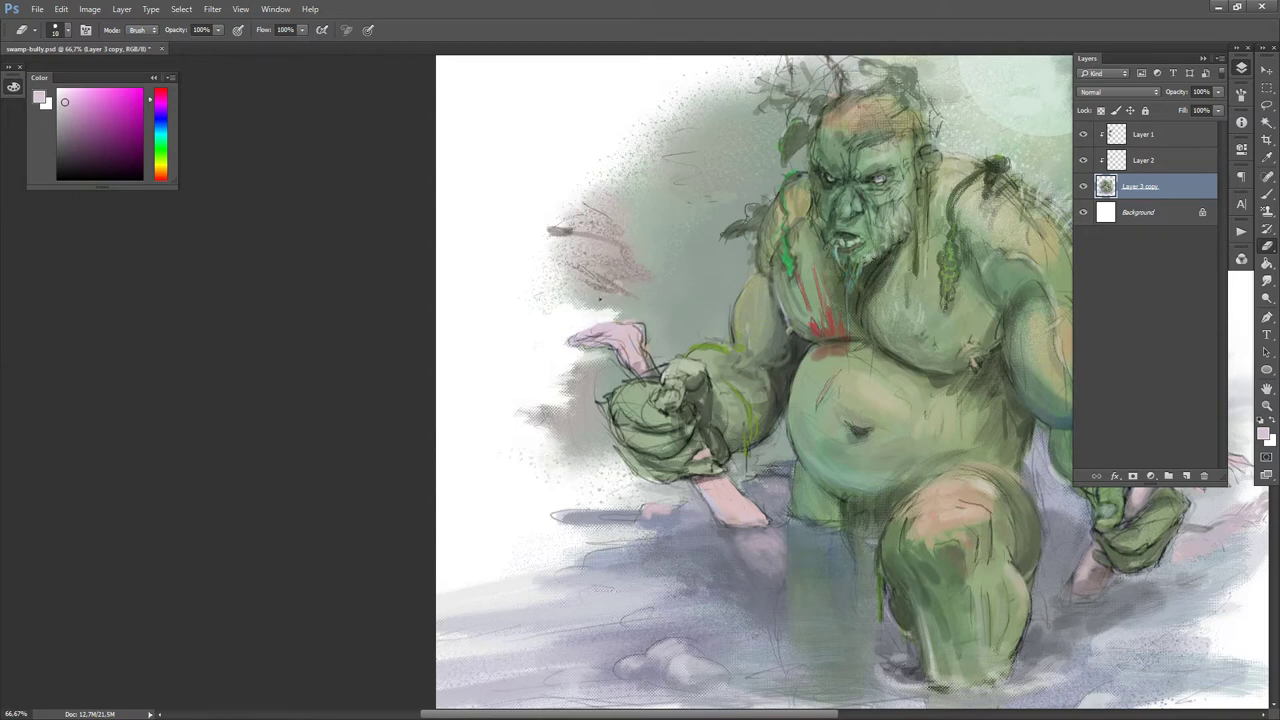
pyautogui.press('b')
pyautogui.keyDown('alt'); pyautogui.click(610, 333); pyautogui.keyUp('alt')
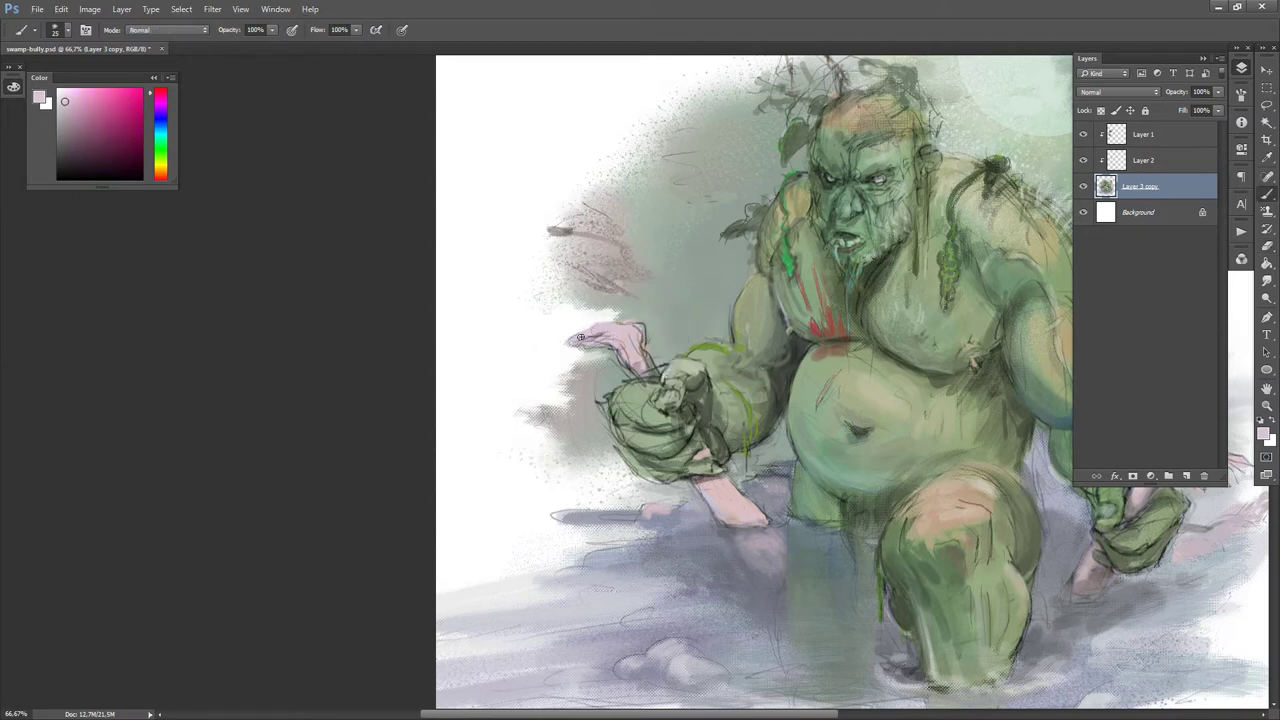
pyautogui.moveTo(580, 337); pyautogui.dragTo(600, 345)
# - Clean up the stray specks and edges around the pink foot and dark background patch with an enlarged round eraser
pyautogui.press('e')
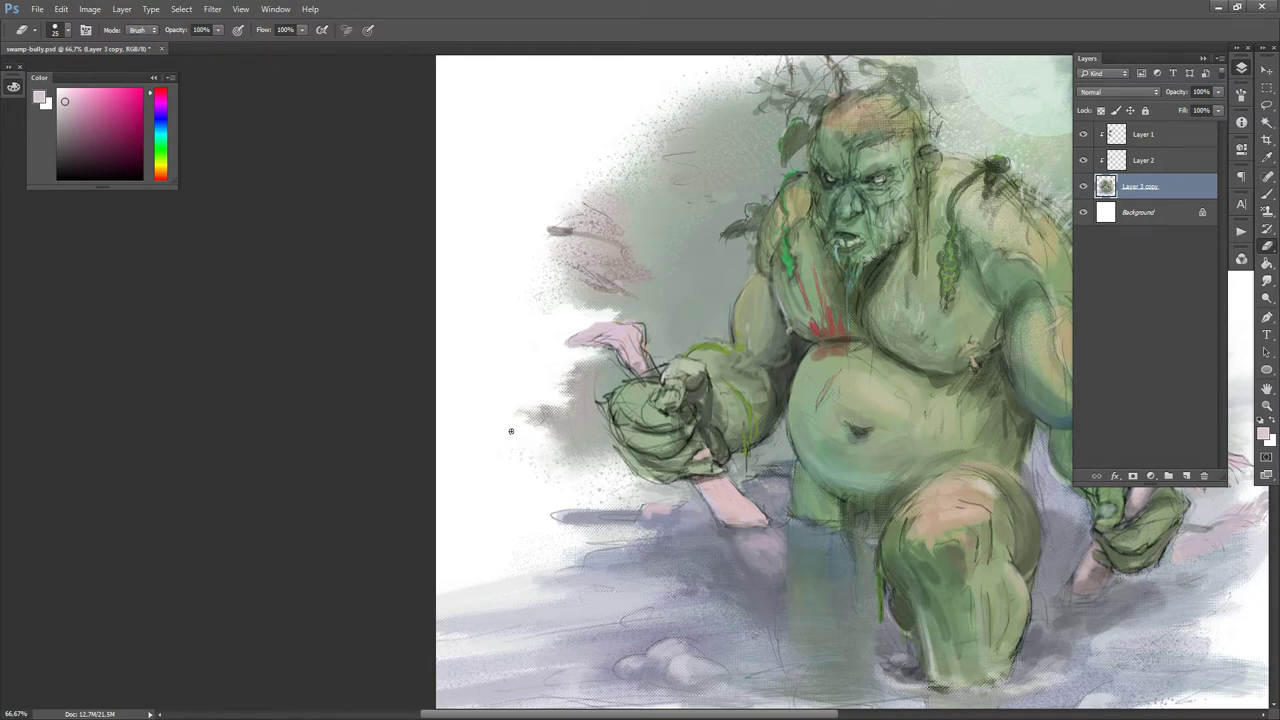
pyautogui.press(']')
pyautogui.press(']')
pyautogui.press(']')
pyautogui.press(']')
pyautogui.press(']')
pyautogui.press(']')
pyautogui.moveTo(563, 377); pyautogui.dragTo(576, 358)
pyautogui.press(']')
# - Erase the stray marks along the outer edge of the swamp water with a 30 to 35 px round eraser
pyautogui.moveTo(514, 492); pyautogui.dragTo(424, 379)
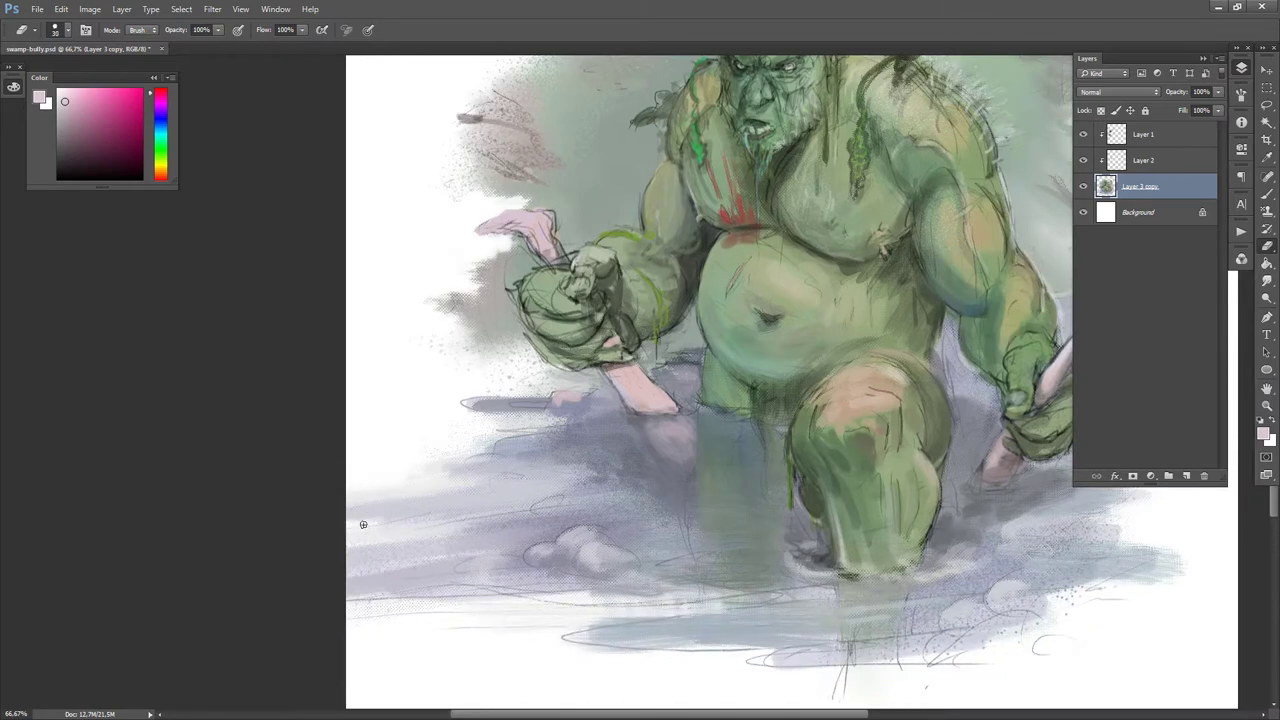
pyautogui.press('[')
pyautogui.moveTo(354, 537)
pyautogui.mouseDown()
pyautogui.moveTo(396, 536)
pyautogui.moveTo(295, 541)
pyautogui.moveTo(232, 588)
pyautogui.mouseUp()
pyautogui.press(']')
pyautogui.moveTo(396, 599); pyautogui.dragTo(288, 599)
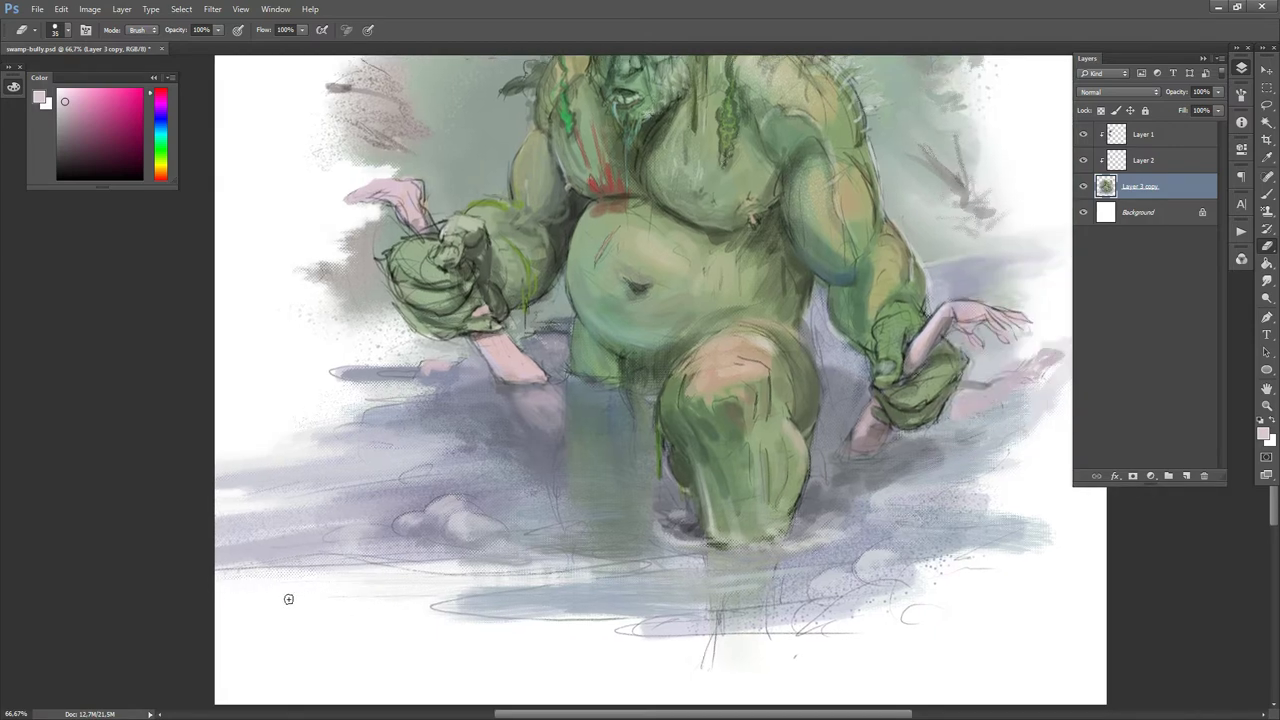
# - Repaint the lower outer edge of the swamp water beside the pale bubbles in sampled light greys with a 20 to 30 px round brush
pyautogui.press('b')
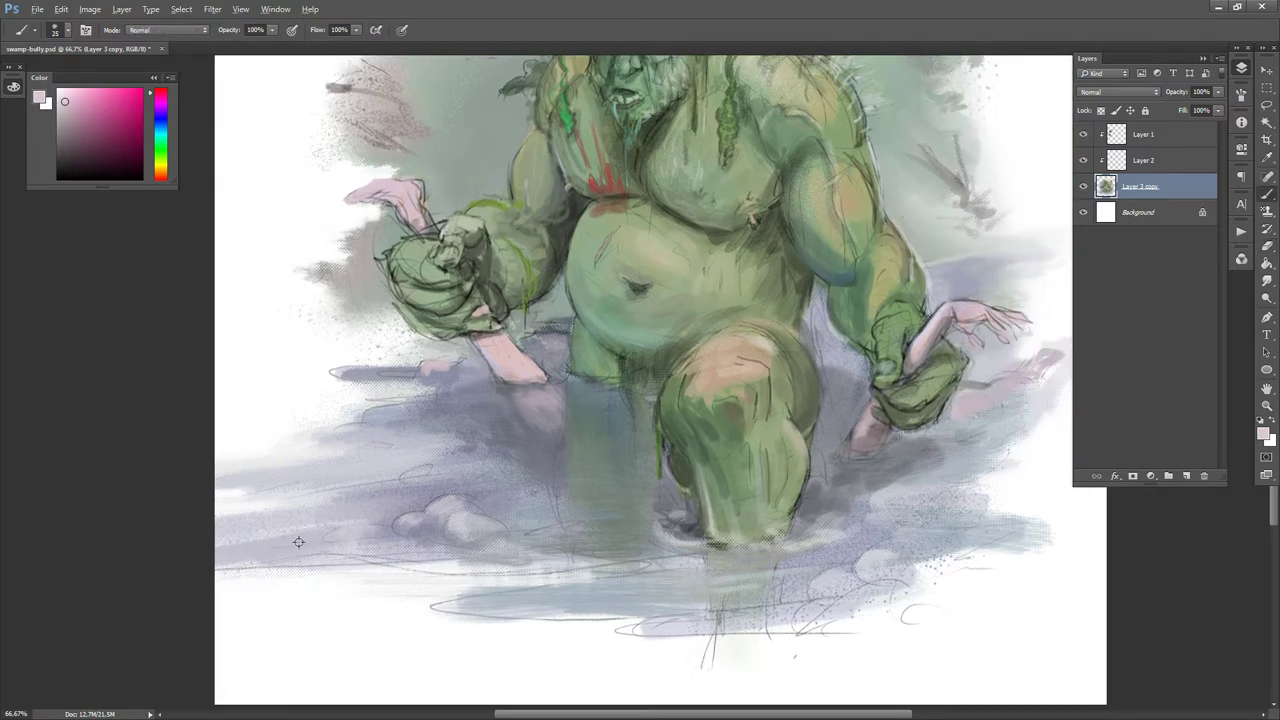
pyautogui.keyDown('alt'); pyautogui.click(299, 543); pyautogui.keyUp('alt')
pyautogui.moveTo(254, 564)
pyautogui.mouseDown()
pyautogui.moveTo(397, 549)
pyautogui.moveTo(354, 548)
pyautogui.moveTo(295, 563)
pyautogui.moveTo(342, 566)
pyautogui.moveTo(281, 566)
pyautogui.moveTo(439, 560)
pyautogui.moveTo(262, 557)
pyautogui.moveTo(218, 572)
pyautogui.moveTo(292, 566)
pyautogui.mouseUp()
pyautogui.keyDown('alt'); pyautogui.click(294, 562); pyautogui.keyUp('alt')
pyautogui.keyDown('alt'); pyautogui.click(263, 557); pyautogui.keyUp('alt')
pyautogui.keyDown('alt'); pyautogui.click(297, 492); pyautogui.keyUp('alt')
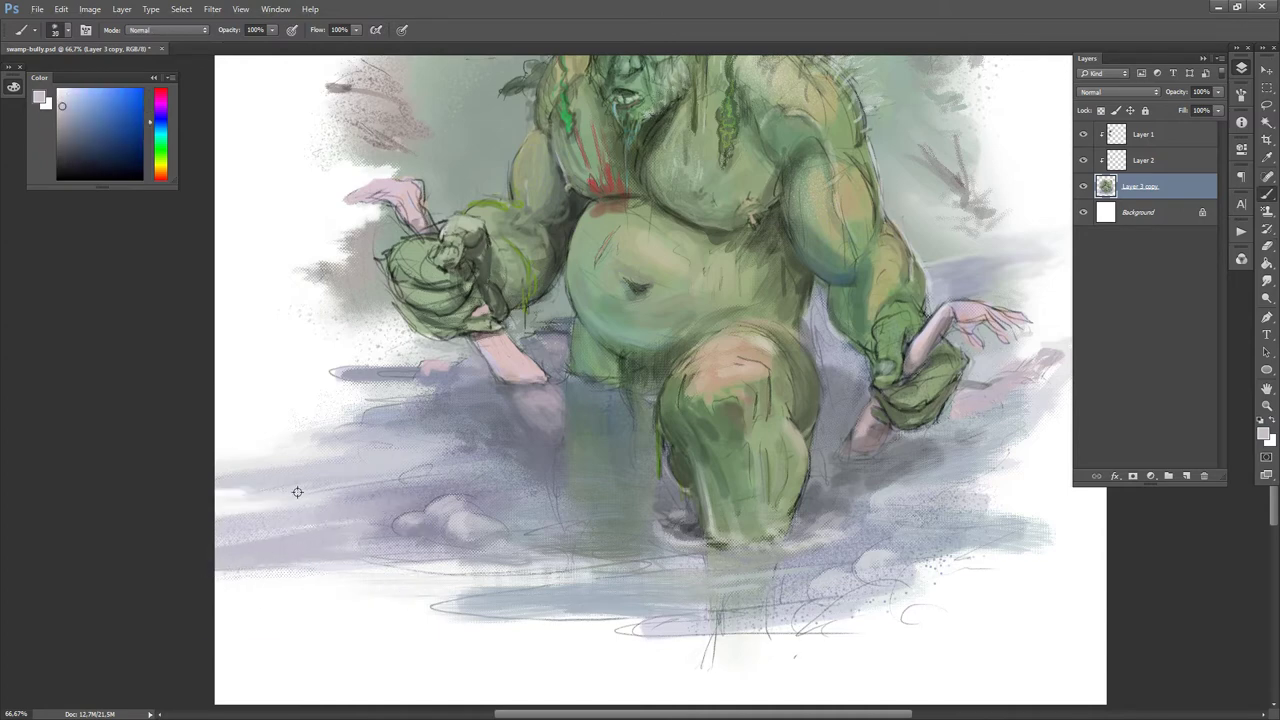
# - Paint over the sketch lines in the water above the pale bubbles with sampled blue-greys at 30 px
pyautogui.keyDown('alt'); pyautogui.click(412, 479); pyautogui.keyUp('alt')
pyautogui.keyDown('alt'); pyautogui.click(395, 469); pyautogui.keyUp('alt')
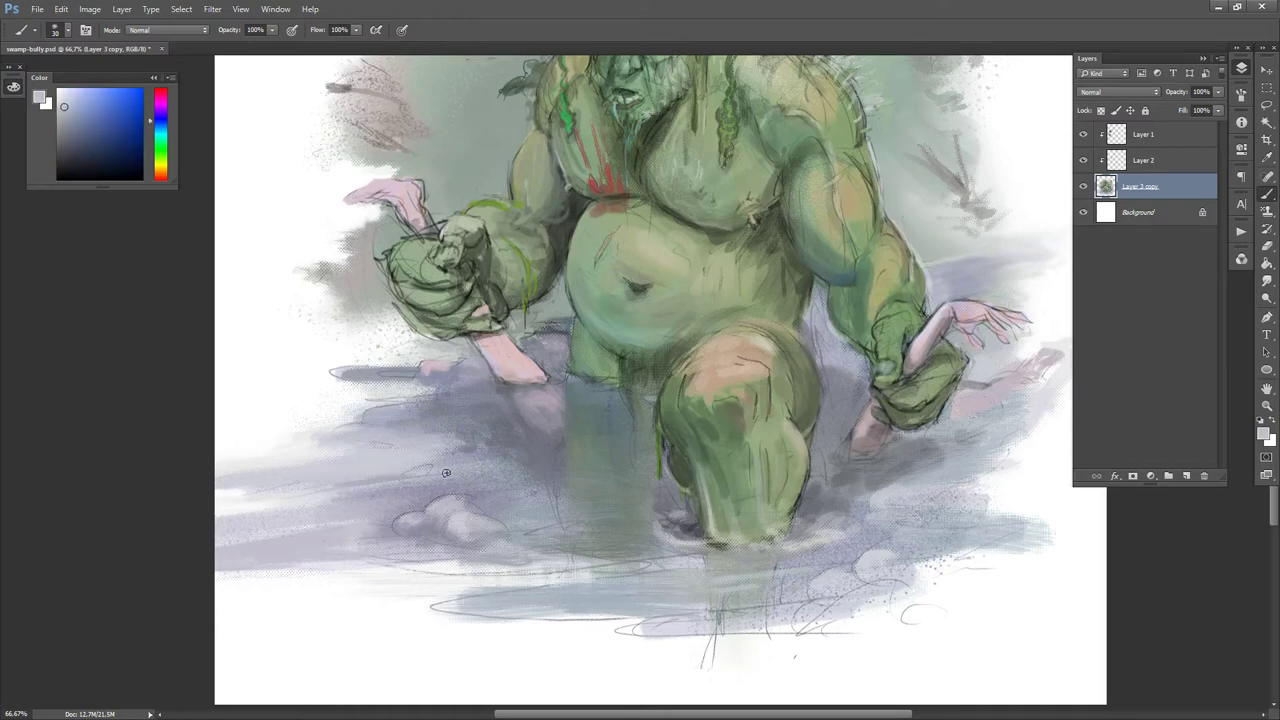
pyautogui.keyDown('alt'); pyautogui.click(389, 472); pyautogui.keyUp('alt')
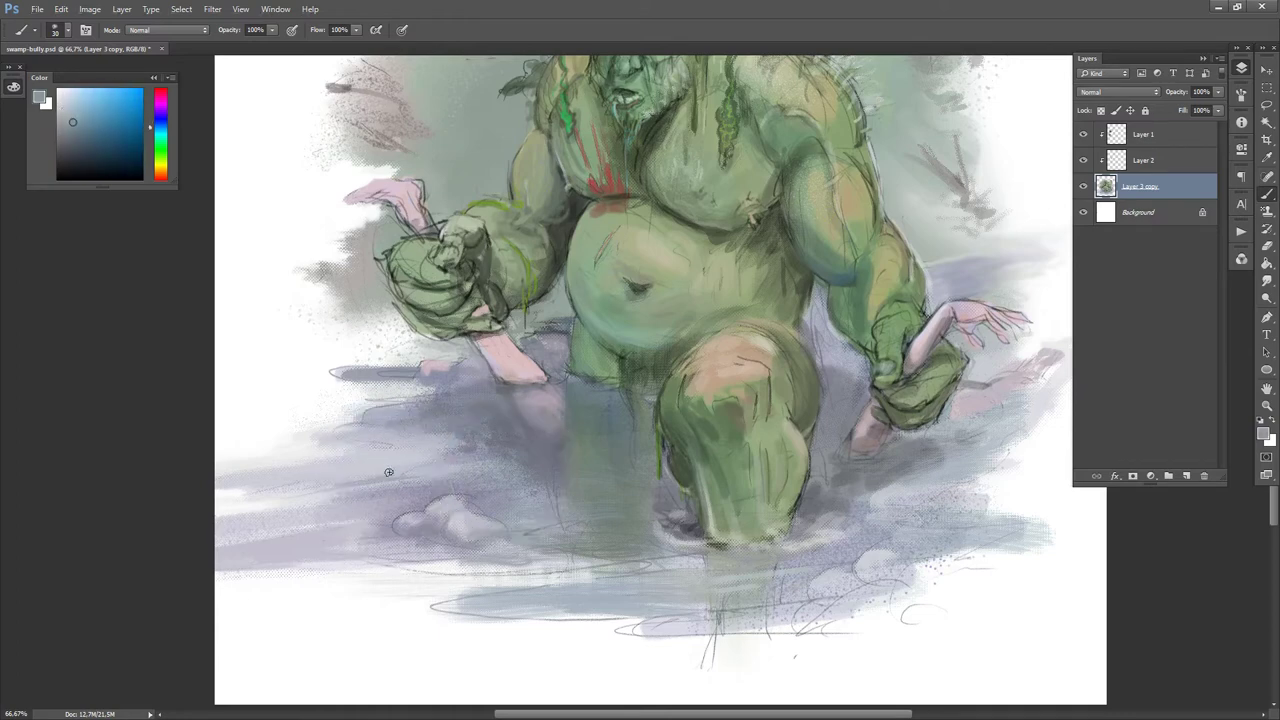
# - Touch up the cluster of pale bubbles in sampled grey and outline its edges in light blue with a 10 px brush
pyautogui.press('[')
pyautogui.press('d')
pyautogui.press('x')
pyautogui.keyDown('alt'); pyautogui.click(445, 506); pyautogui.keyUp('alt')
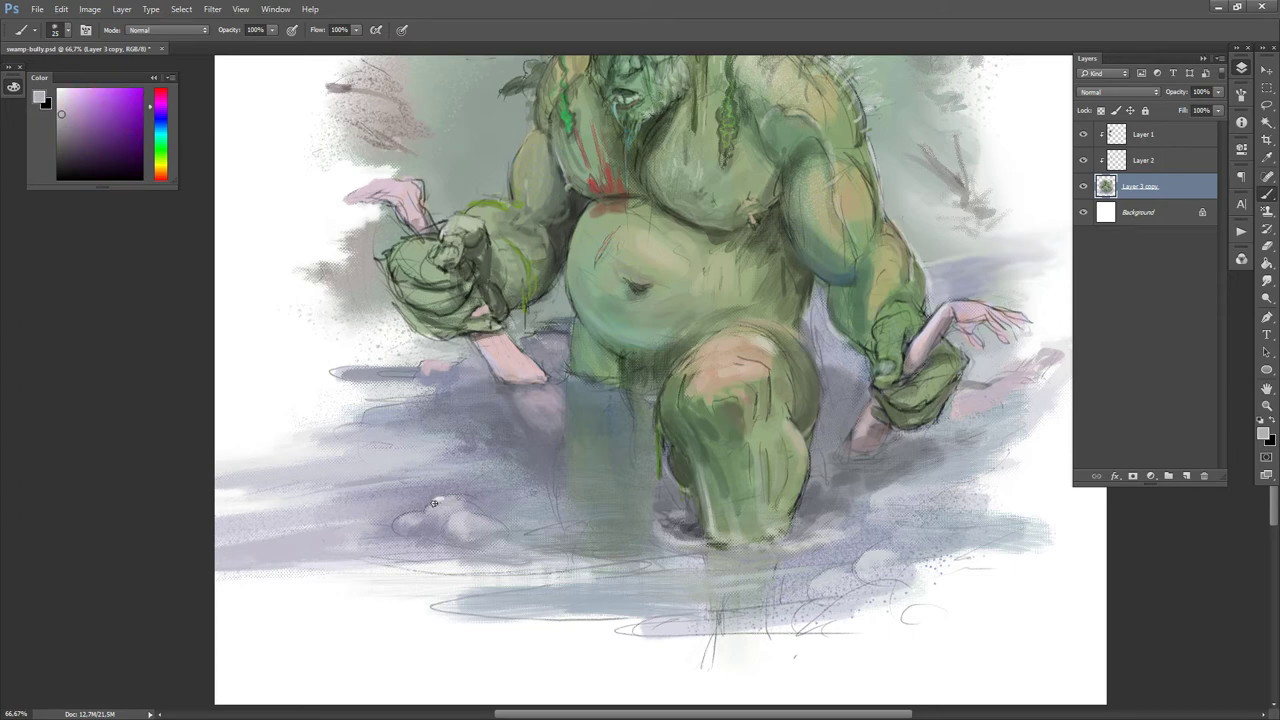
pyautogui.press('d')
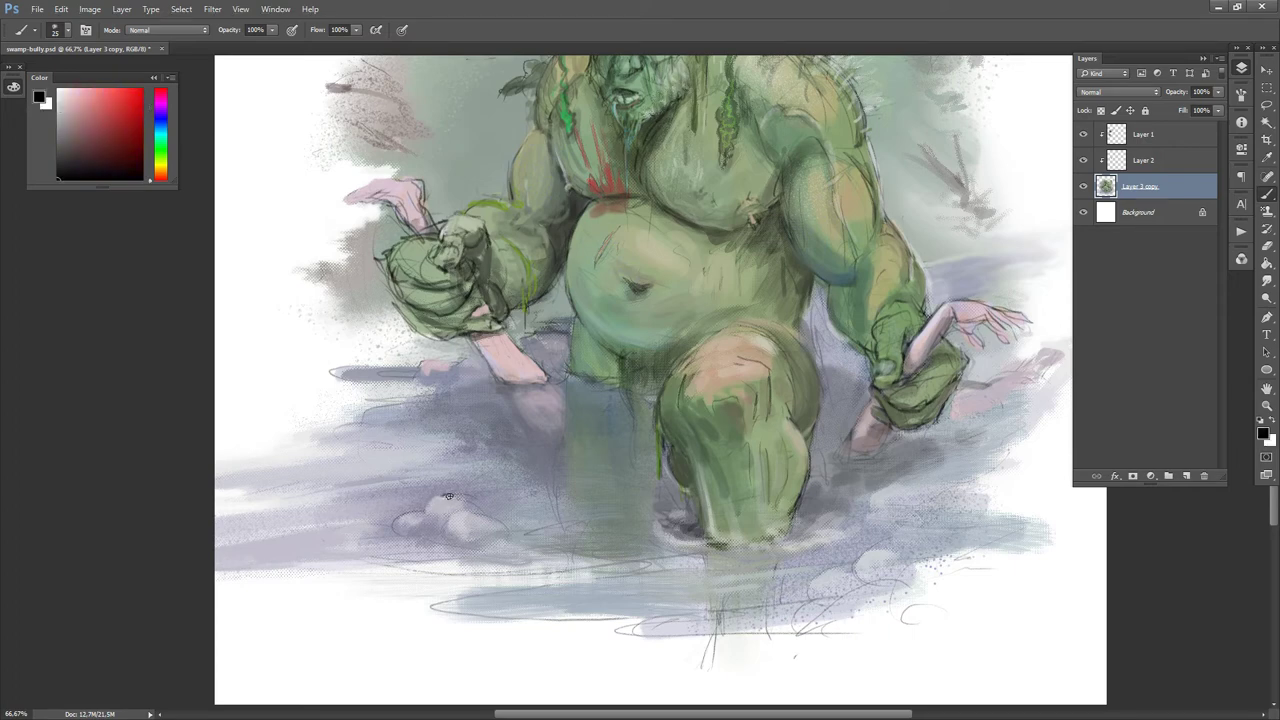
pyautogui.click(166, 130)
pyautogui.click(75, 97)
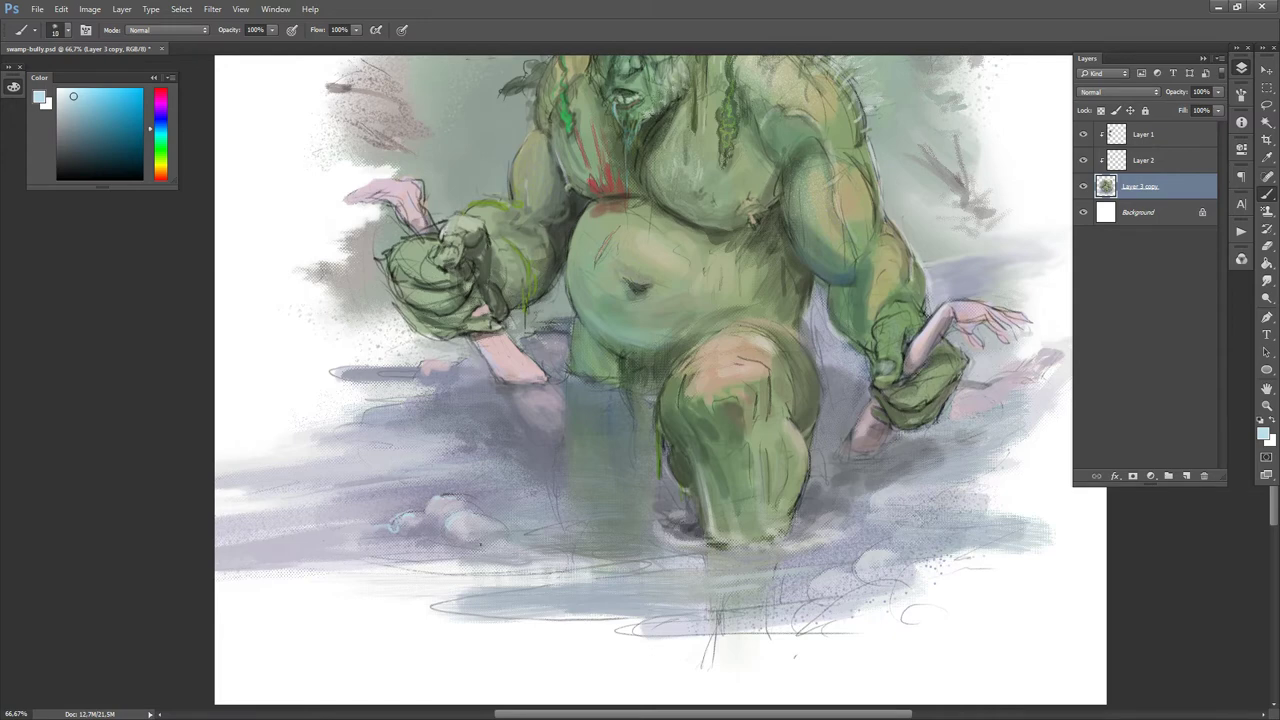
# - Shade around and beneath the cluster of pale bubbles in grey-brown with a 35 px textured brush
pyautogui.click(162, 174)
pyautogui.click(67, 135)
pyautogui.press('.')
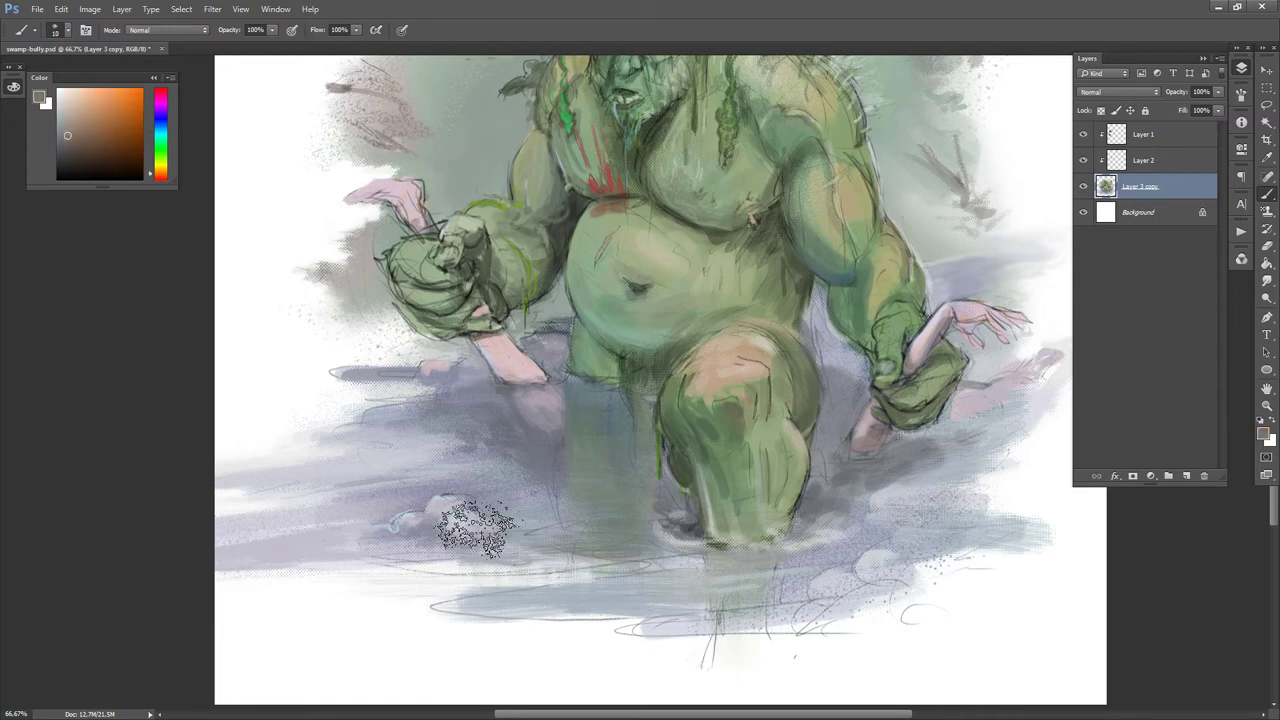
pyautogui.press('[')
pyautogui.press('[')
pyautogui.press('[')
pyautogui.press('[')
pyautogui.press('[')
pyautogui.press('[')
pyautogui.press('[')
pyautogui.press('[')
pyautogui.press('[')
pyautogui.press('[')
pyautogui.press('[')
pyautogui.press('[')
pyautogui.press('[')
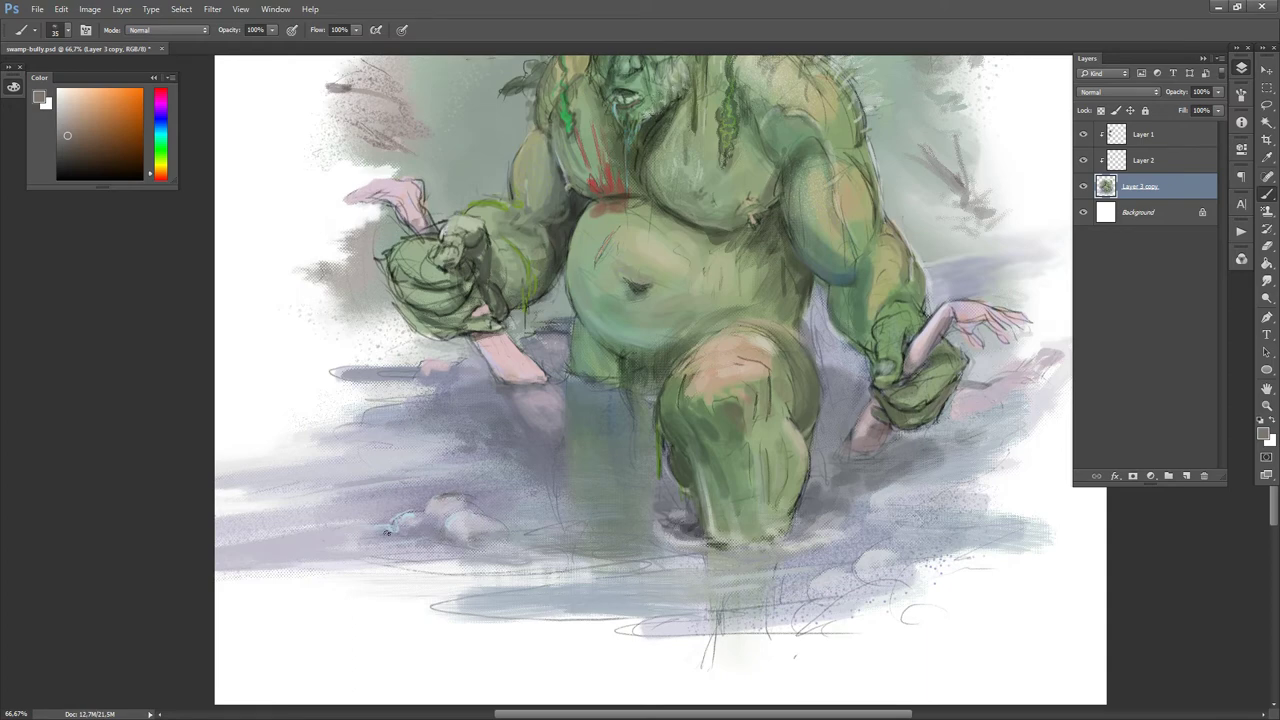
pyautogui.moveTo(372, 543); pyautogui.dragTo(386, 546)
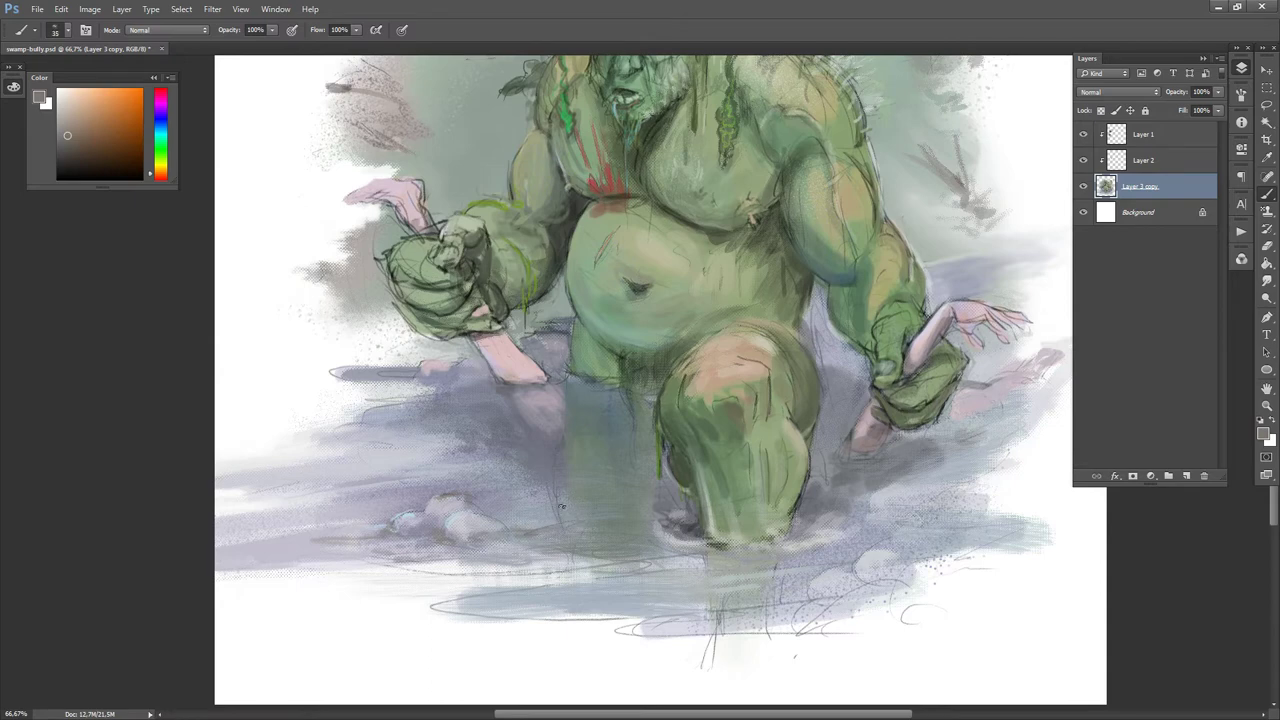
# - Darken the water between the bubbles and the submerged rear leg with sampled blue-greys at 35 px
pyautogui.keyDown('alt'); pyautogui.click(562, 457); pyautogui.keyUp('alt')
pyautogui.keyDown('alt'); pyautogui.click(546, 467); pyautogui.keyUp('alt')
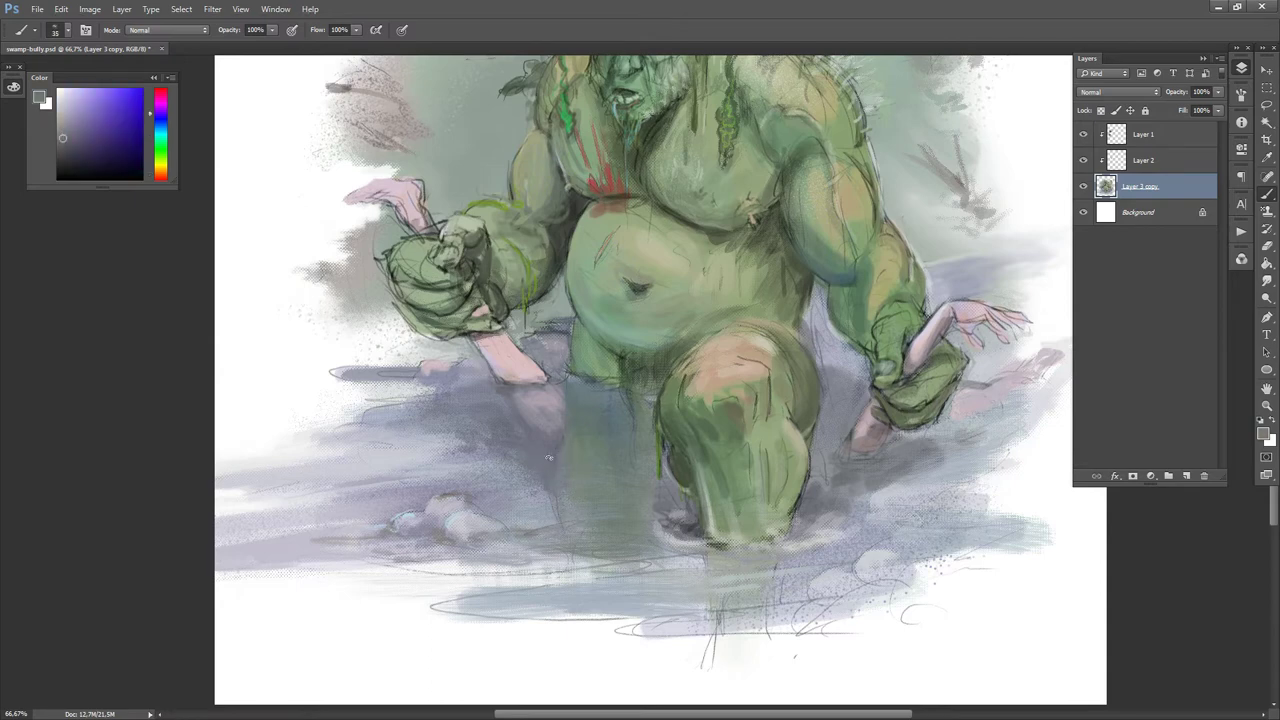
pyautogui.press('d')
pyautogui.moveTo(550, 478)
pyautogui.mouseDown()
pyautogui.moveTo(546, 500)
pyautogui.moveTo(496, 505)
pyautogui.moveTo(505, 519)
pyautogui.moveTo(509, 500)
pyautogui.mouseUp()
pyautogui.keyDown('alt'); pyautogui.click(502, 509); pyautogui.keyUp('alt')
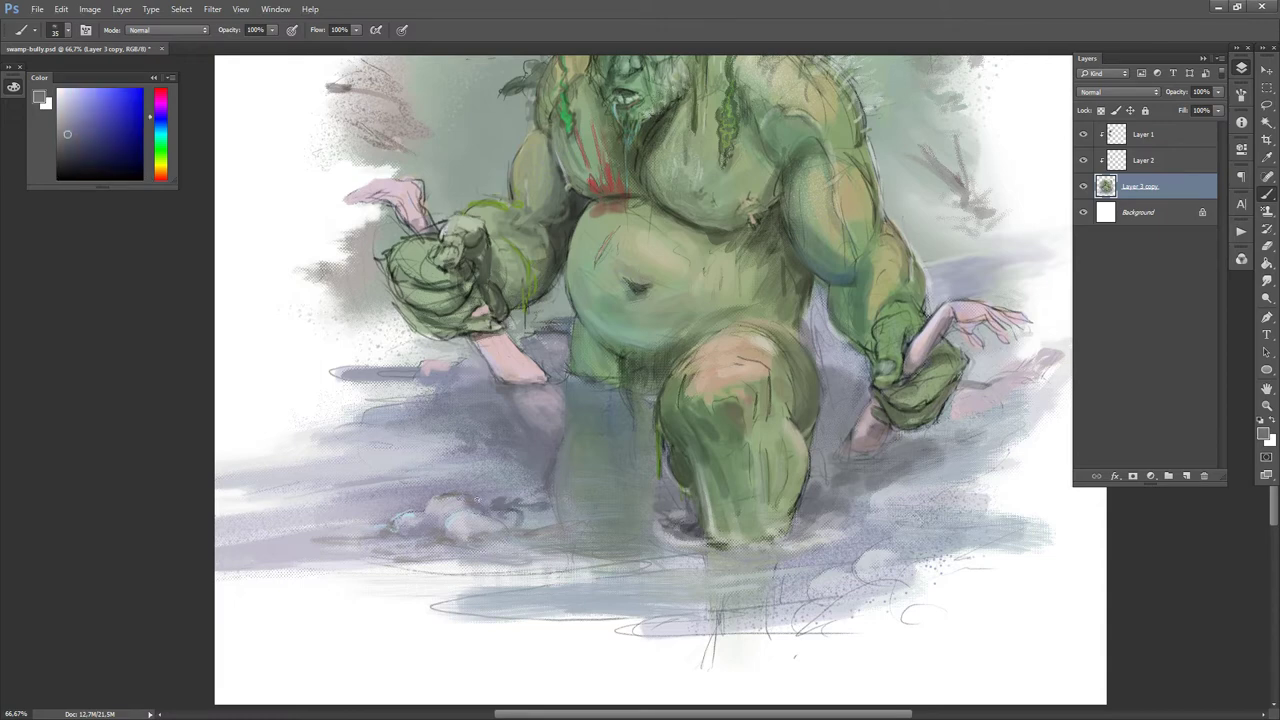
pyautogui.keyDown('alt'); pyautogui.click(452, 497); pyautogui.keyUp('alt')
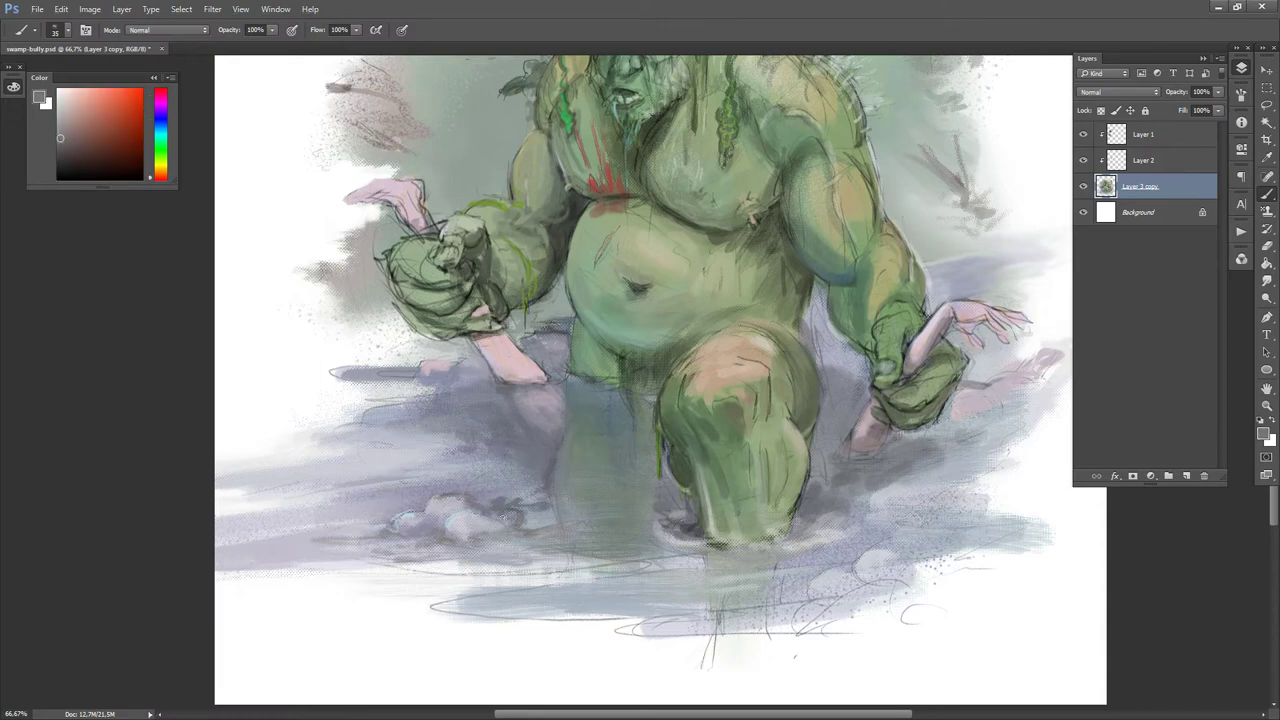
# - Blend the dark patch of water beside the bubbles with sampled greys, using a 45 to 50 px textured brush
pyautogui.press(']')
pyautogui.press(']')
pyautogui.press(']')
pyautogui.press(']')
pyautogui.press(']')
pyautogui.press(']')
pyautogui.press(']')
pyautogui.press(']')
pyautogui.press(']')
pyautogui.press(']')
pyautogui.press(']')
pyautogui.press(']')
pyautogui.press('[')
pyautogui.press('[')
pyautogui.press('[')
pyautogui.press('[')
pyautogui.press('[')
pyautogui.press('[')
pyautogui.press('[')
pyautogui.press('[')
pyautogui.moveTo(530, 522); pyautogui.dragTo(552, 523)
pyautogui.keyDown('alt'); pyautogui.click(500, 490); pyautogui.keyUp('alt')
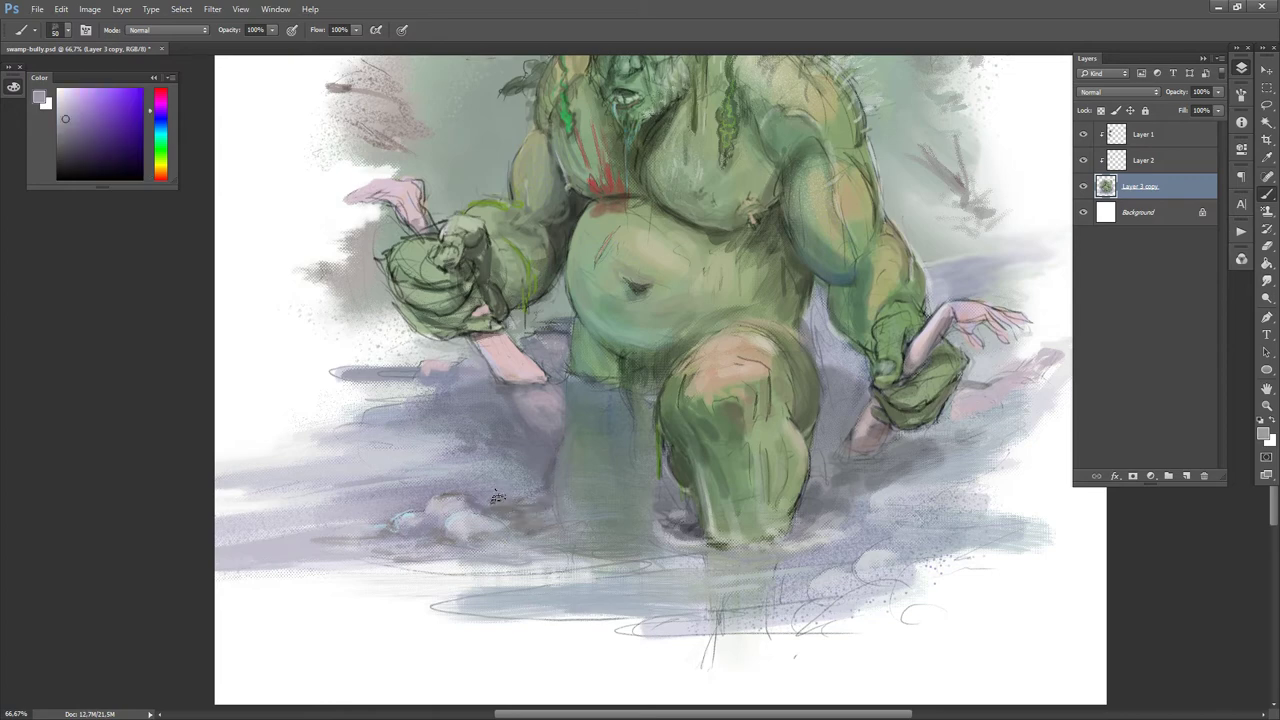
pyautogui.press('[')
pyautogui.keyDown('alt'); pyautogui.click(504, 510); pyautogui.keyUp('alt')
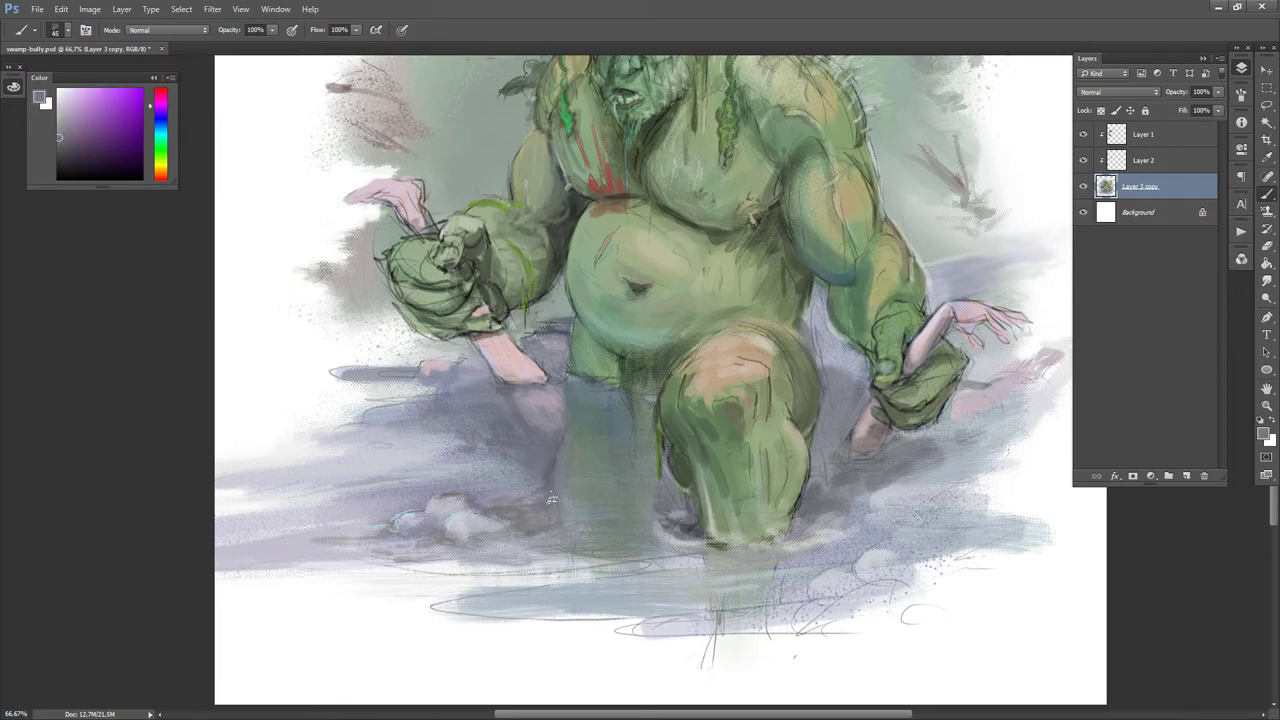
# - Blend the submerged rear leg into the water with sampled grey-greens, enlarging the textured brush from 45 to 300 px
pyautogui.keyDown('alt'); pyautogui.click(578, 455); pyautogui.keyUp('alt')
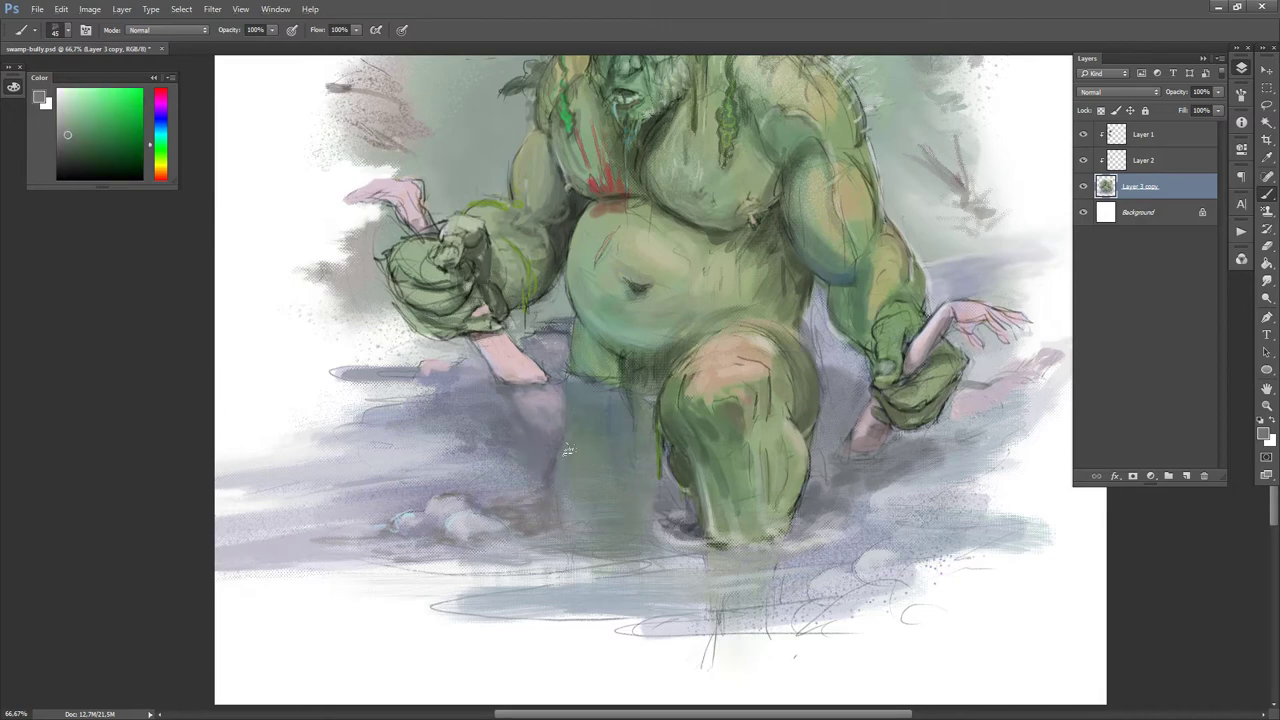
pyautogui.keyDown('alt'); pyautogui.click(598, 541); pyautogui.keyUp('alt')
pyautogui.press(']')
pyautogui.press(']')
pyautogui.press(']')
pyautogui.press(']')
pyautogui.press(']')
pyautogui.press(']')
pyautogui.press(']')
pyautogui.press(']')
pyautogui.press(']')
pyautogui.press(']')
pyautogui.press(']')
pyautogui.press(']')
pyautogui.press(']')
pyautogui.press(']')
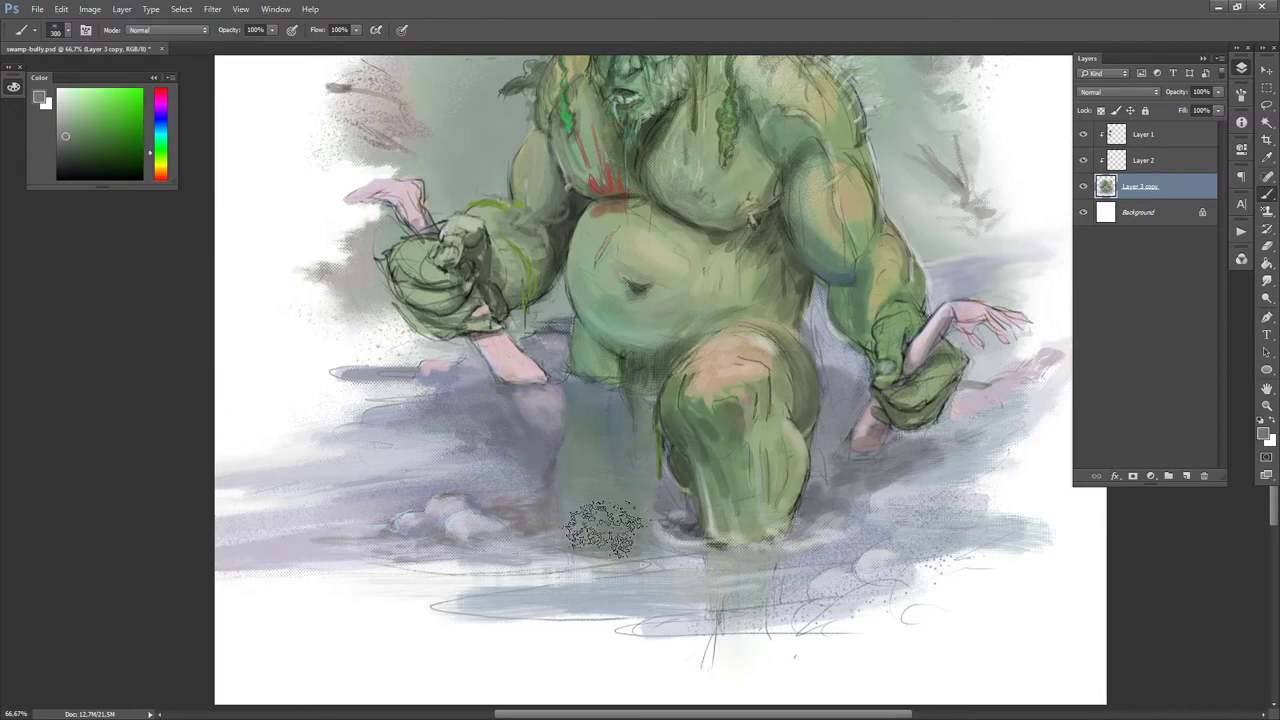
# - Soften the water's edge below the bubbles in sampled light greys, going from the 300 px textured brush to a 35 px round one
pyautogui.keyDown('alt'); pyautogui.click(510, 551); pyautogui.keyUp('alt')
pyautogui.press('[')
pyautogui.press('[')
pyautogui.keyDown('alt'); pyautogui.click(434, 556); pyautogui.keyUp('alt')
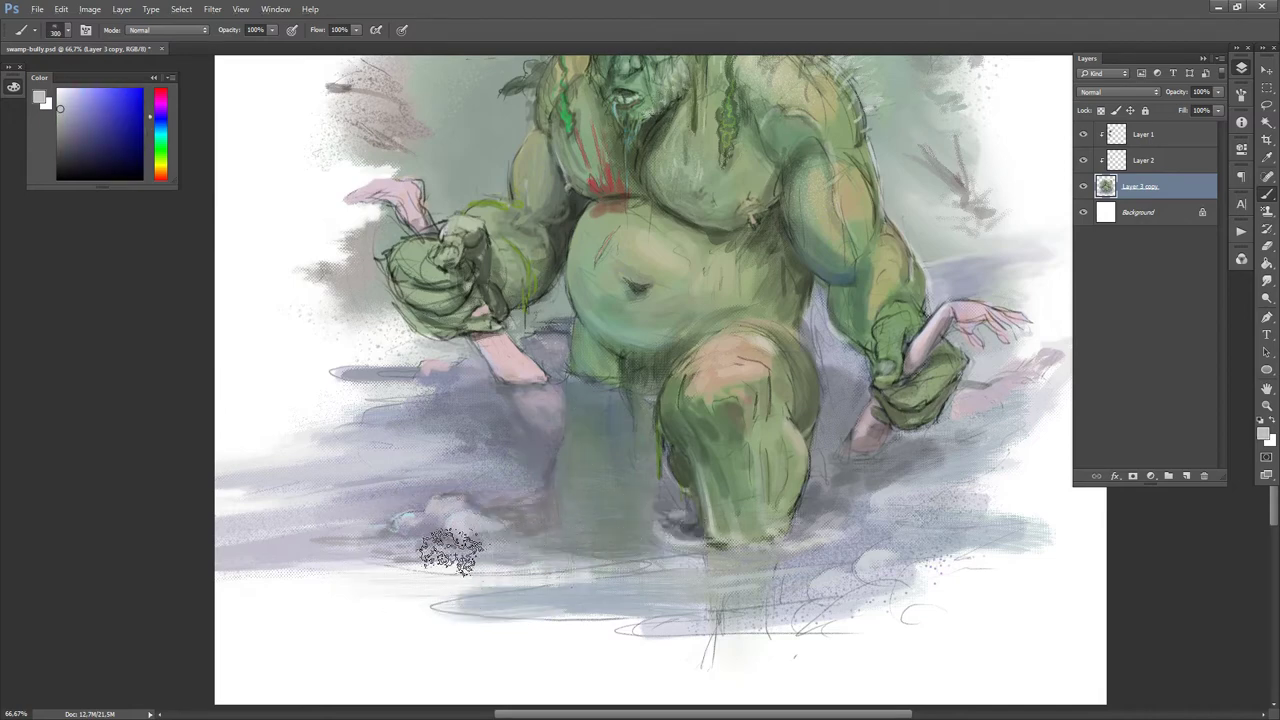
pyautogui.press('[')
pyautogui.press('[')
pyautogui.press('[')
pyautogui.press('[')
pyautogui.press('[')
pyautogui.press('[')
pyautogui.press('[')
pyautogui.press('[')
pyautogui.press('[')
pyautogui.press('[')
pyautogui.press('[')
pyautogui.press('[')
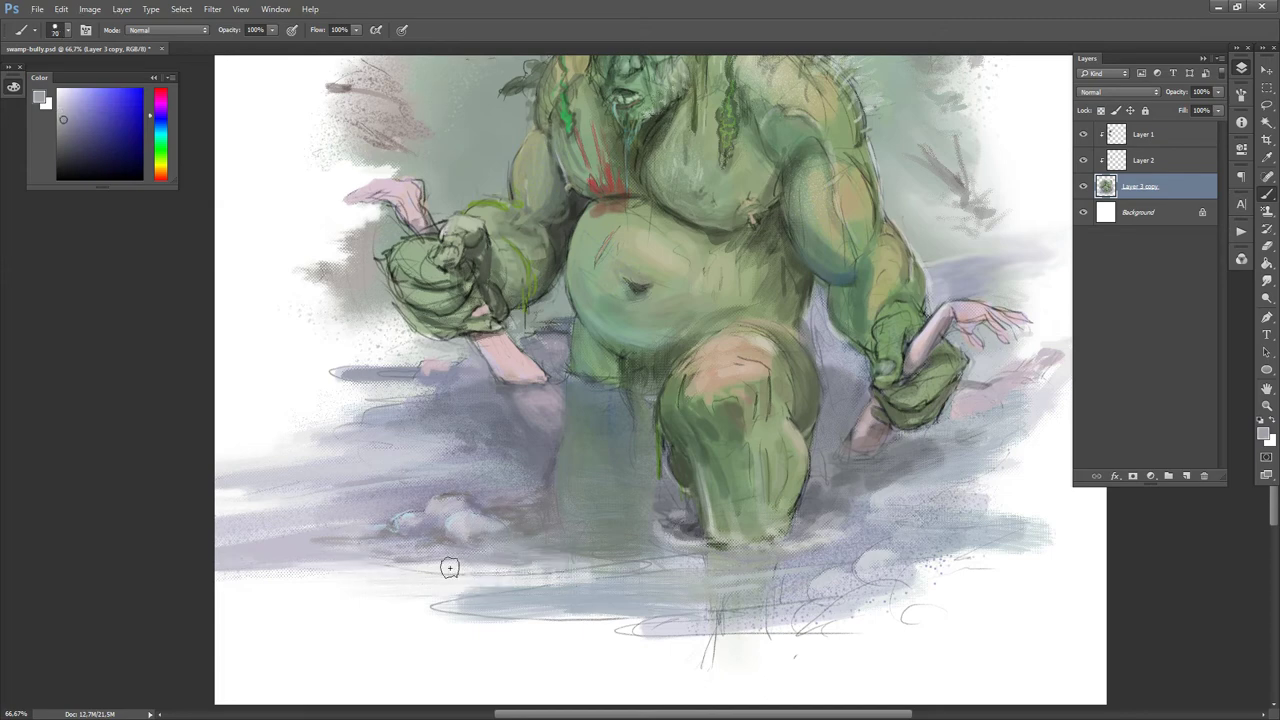
pyautogui.keyDown('alt'); pyautogui.click(420, 580); pyautogui.keyUp('alt')
pyautogui.keyDown('alt'); pyautogui.click(443, 551); pyautogui.keyUp('alt')
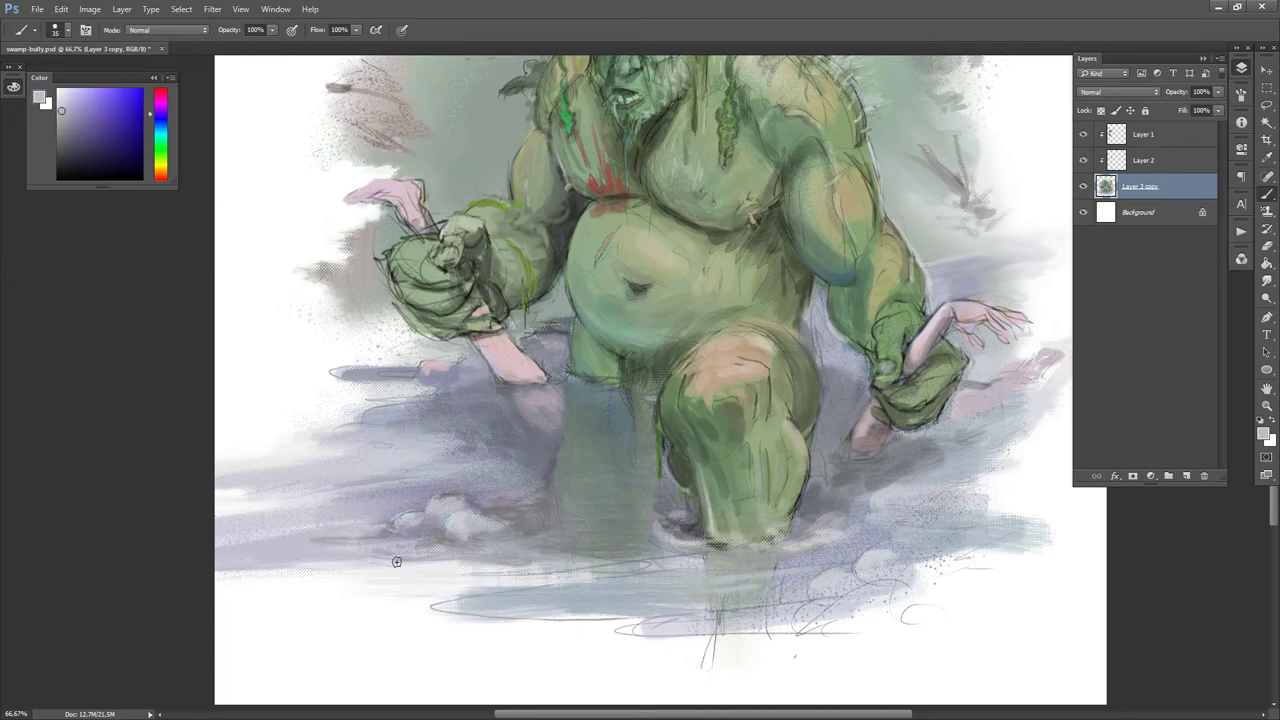
# - Paint over the sketch lines between the bubbles and the blue-grey water patch below with sampled water tones at 35 to 40 px
pyautogui.keyDown('alt'); pyautogui.click(483, 540); pyautogui.keyUp('alt')
pyautogui.moveTo(524, 566)
pyautogui.mouseDown()
pyautogui.moveTo(566, 566)
pyautogui.moveTo(412, 575)
pyautogui.mouseUp()
pyautogui.keyDown('alt'); pyautogui.click(534, 570); pyautogui.keyUp('alt')
pyautogui.moveTo(574, 567)
pyautogui.mouseDown()
pyautogui.moveTo(630, 562)
pyautogui.moveTo(508, 578)
pyautogui.mouseUp()
pyautogui.keyDown('alt'); pyautogui.click(597, 545); pyautogui.keyUp('alt')
pyautogui.keyDown('alt'); pyautogui.click(621, 589); pyautogui.keyUp('alt')
pyautogui.press(']')
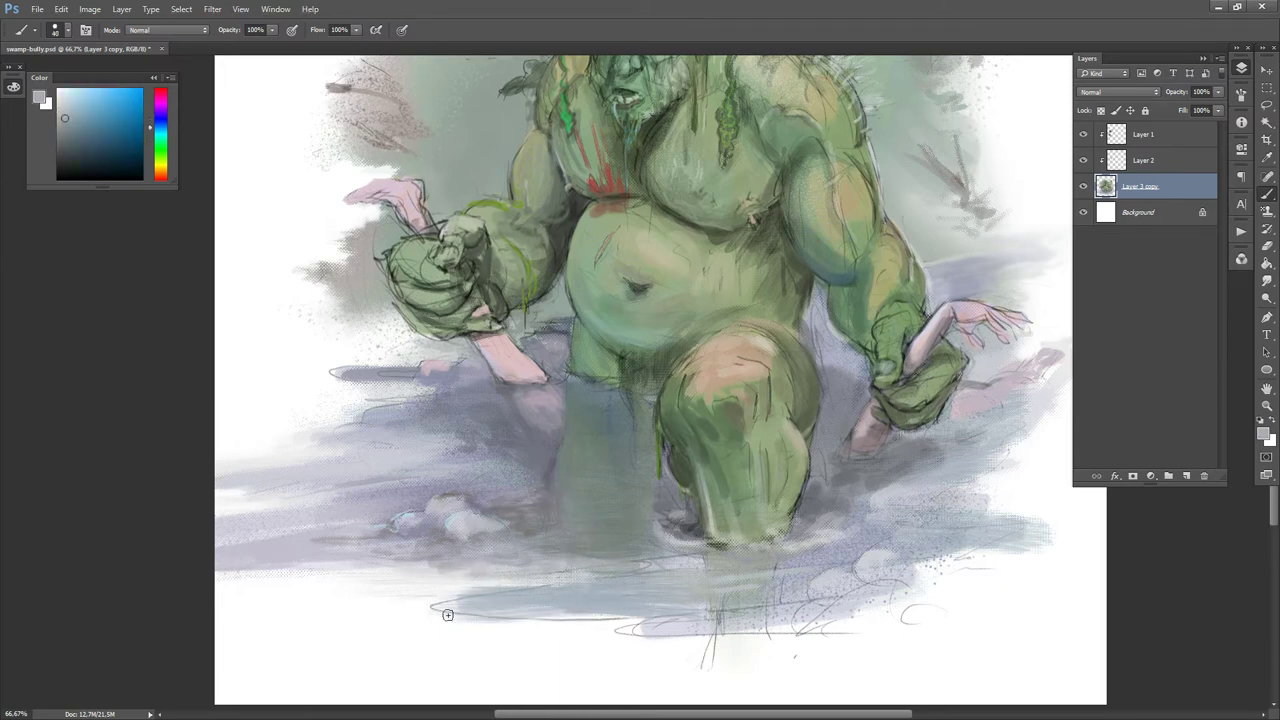
pyautogui.keyDown('alt'); pyautogui.click(491, 594); pyautogui.keyUp('alt')
# - Erase the outline around the outer tip of the lilac patch at the water's lower edge with a small eraser
pyautogui.moveTo(782, 497); pyautogui.dragTo(904, 396)
pyautogui.press('e')
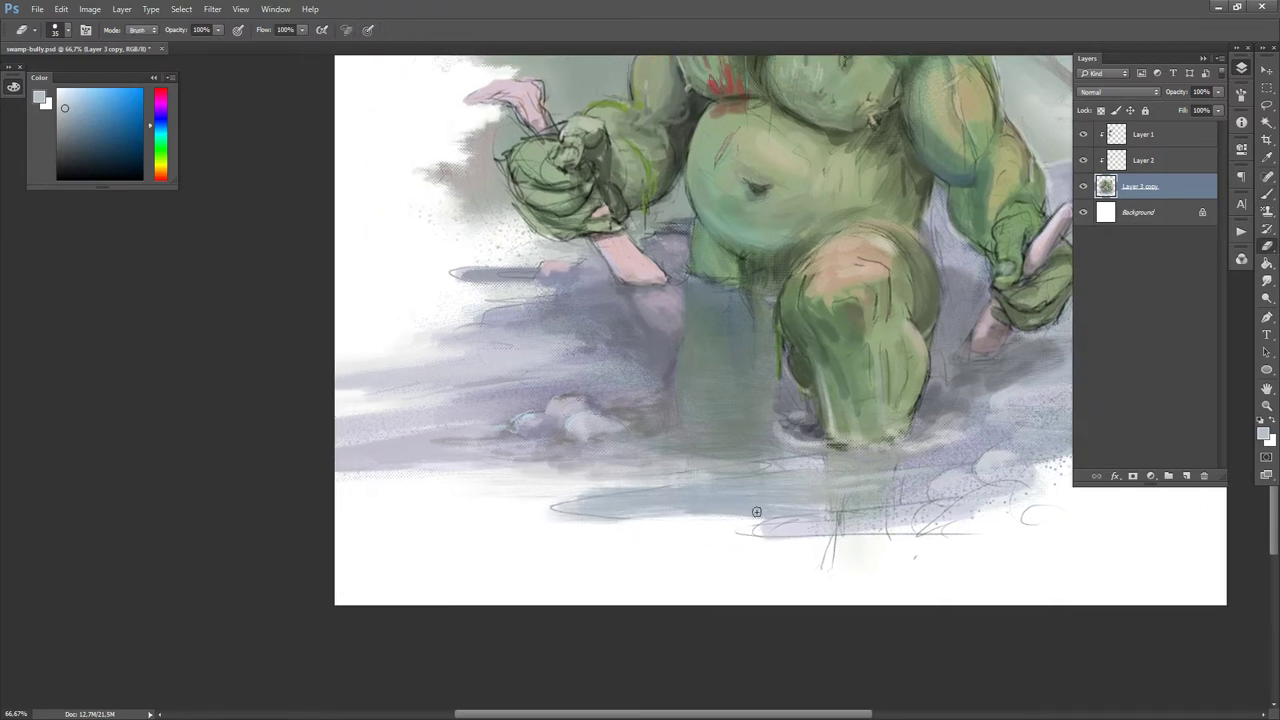
pyautogui.press('.')
pyautogui.press('[')
pyautogui.press('[')
pyautogui.press('[')
pyautogui.press('[')
pyautogui.press('[')
pyautogui.press('[')
pyautogui.press('[')
pyautogui.press('[')
pyautogui.press('[')
pyautogui.press('[')
pyautogui.moveTo(747, 541); pyautogui.dragTo(733, 534)
# - Paint the lilac patch's tip in sampled water tones and erase the loose sketch lines below the front leg's reflection
pyautogui.press('b')
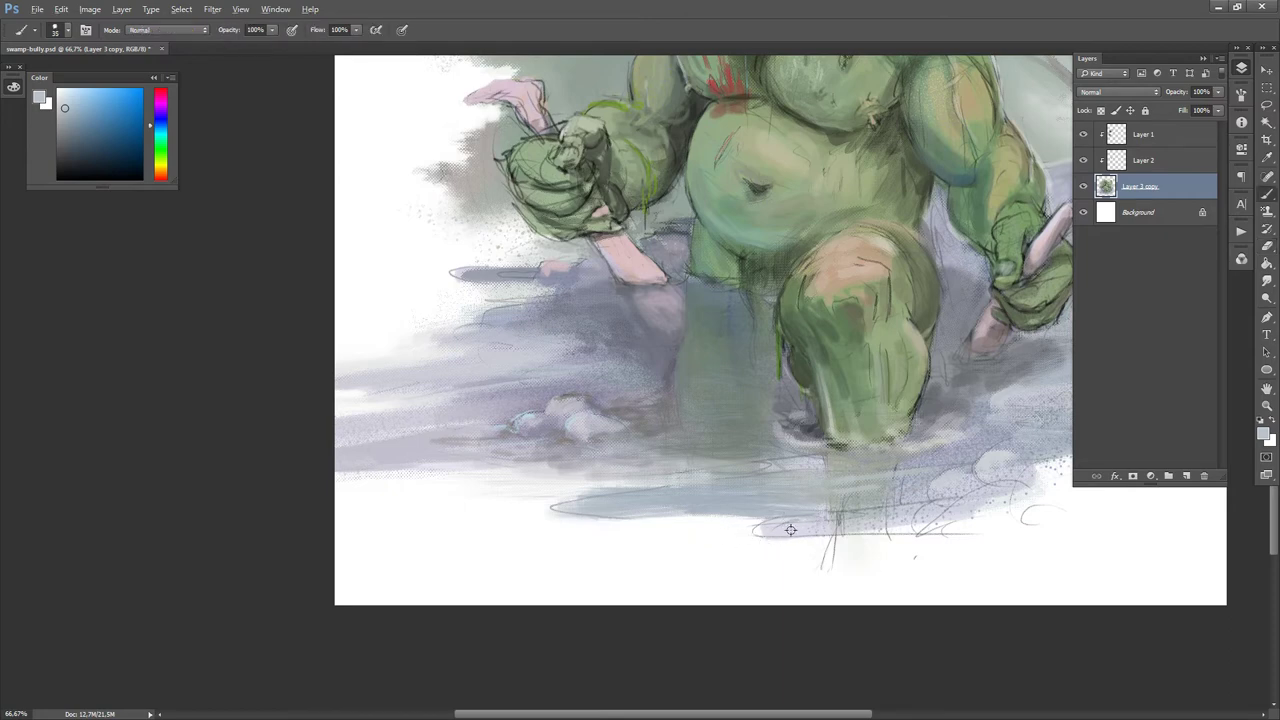
pyautogui.keyDown('alt'); pyautogui.click(775, 524); pyautogui.keyUp('alt')
pyautogui.keyDown('alt'); pyautogui.click(773, 511); pyautogui.keyUp('alt')
pyautogui.press('e')
pyautogui.moveTo(797, 568)
pyautogui.mouseDown()
pyautogui.moveTo(873, 551)
pyautogui.moveTo(833, 545)
pyautogui.moveTo(953, 551)
pyautogui.mouseUp()
# - Paint over the sketch lines at the base of the front leg's reflection in sampled blue-greys at 25 px
pyautogui.press('b')
pyautogui.keyDown('alt'); pyautogui.click(865, 509); pyautogui.keyUp('alt')
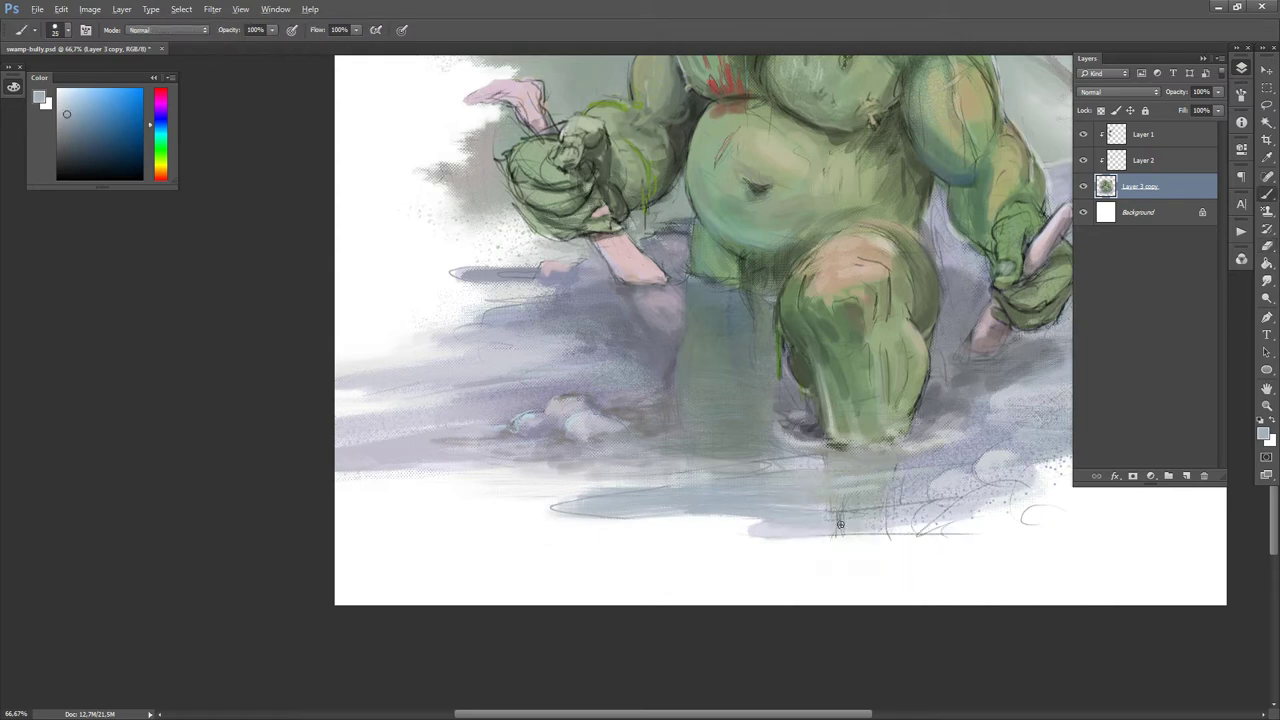
pyautogui.moveTo(852, 518)
pyautogui.mouseDown()
pyautogui.moveTo(884, 547)
pyautogui.moveTo(893, 540)
pyautogui.moveTo(857, 528)
pyautogui.mouseUp()
pyautogui.keyDown('alt'); pyautogui.click(861, 505); pyautogui.keyUp('alt')
pyautogui.keyDown('alt'); pyautogui.click(910, 520); pyautogui.keyUp('alt')
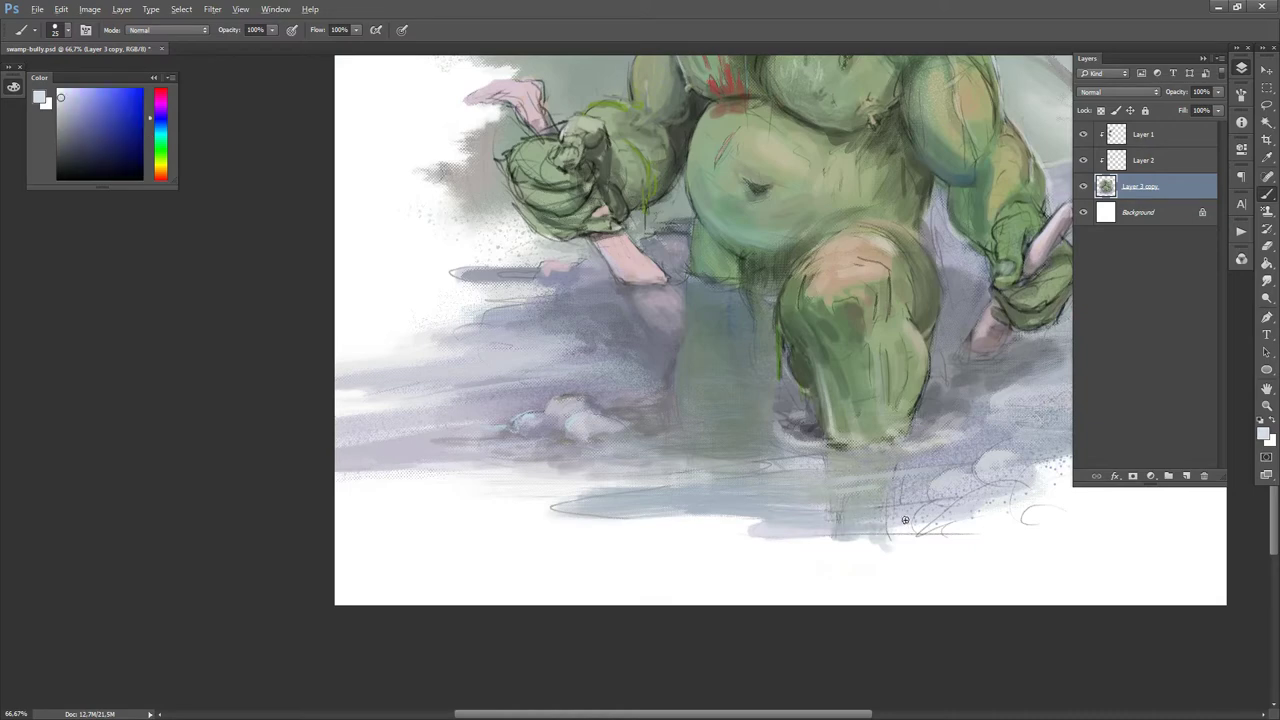
pyautogui.keyDown('alt'); pyautogui.click(862, 529); pyautogui.keyUp('alt')
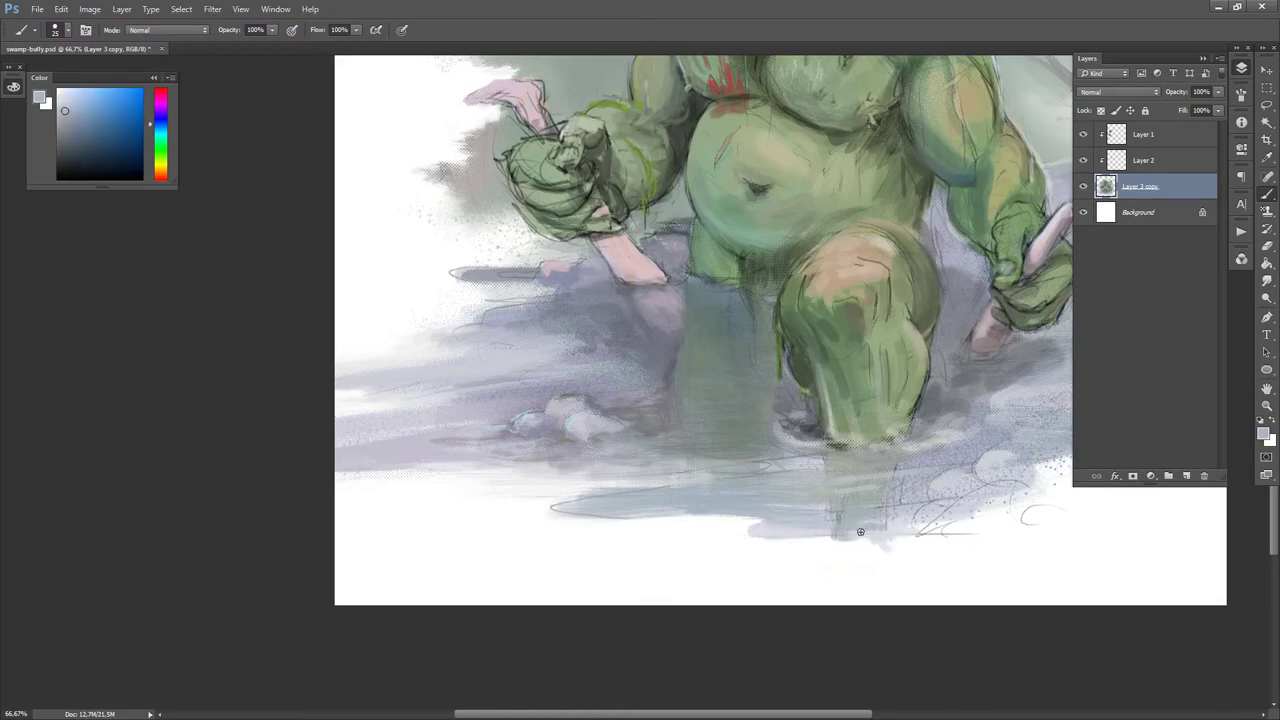
# - Cover the scribbled lines between the front leg's reflection and the nearby pale bubbles with sampled lilac-greys at 20 to 25 px
pyautogui.keyDown('alt'); pyautogui.click(938, 506); pyautogui.keyUp('alt')
pyautogui.press(']')
pyautogui.moveTo(938, 522)
pyautogui.mouseDown()
pyautogui.moveTo(918, 526)
pyautogui.moveTo(956, 519)
pyautogui.mouseUp()
pyautogui.moveTo(1013, 490); pyautogui.dragTo(814, 509)
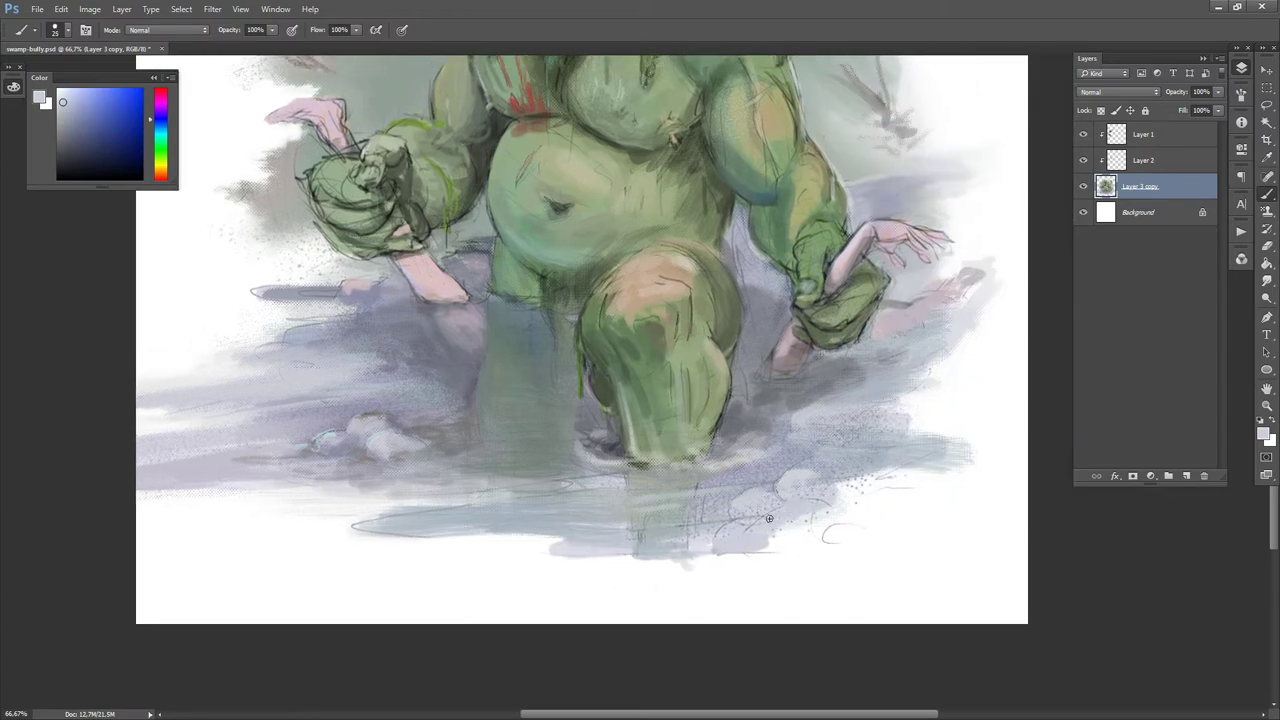
pyautogui.press('d')
pyautogui.press('x')
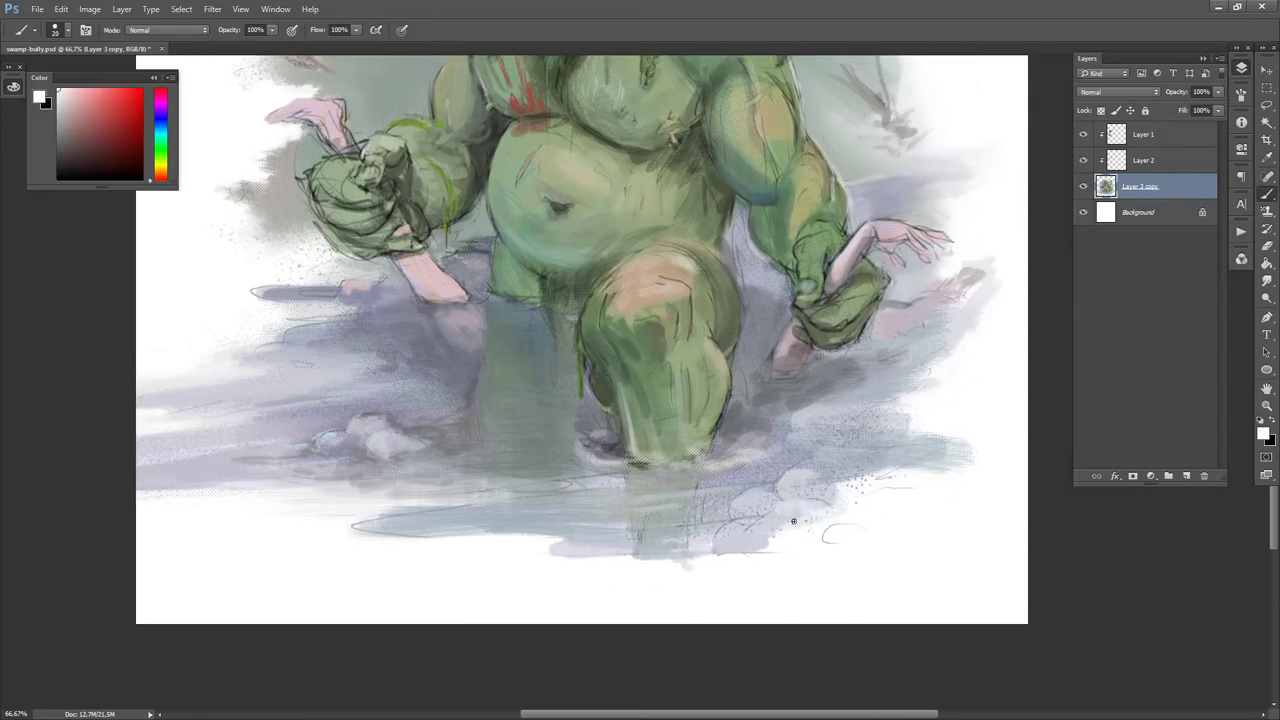
pyautogui.keyDown('alt'); pyautogui.click(782, 521); pyautogui.keyUp('alt')
# - Erase the stray loop, specks and rough water edge below the bubbles beside the front leg with a 200 to 100 px textured eraser
pyautogui.press('e')
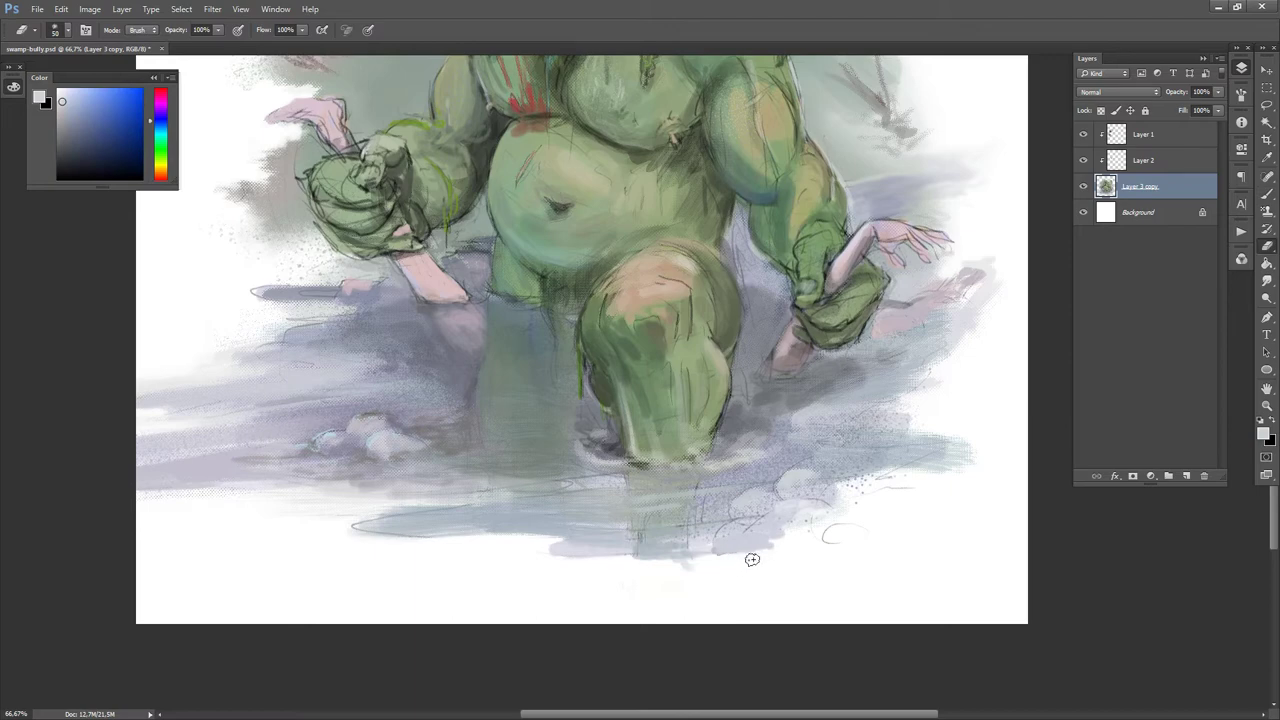
pyautogui.press('.')
pyautogui.moveTo(758, 552); pyautogui.dragTo(762, 572)
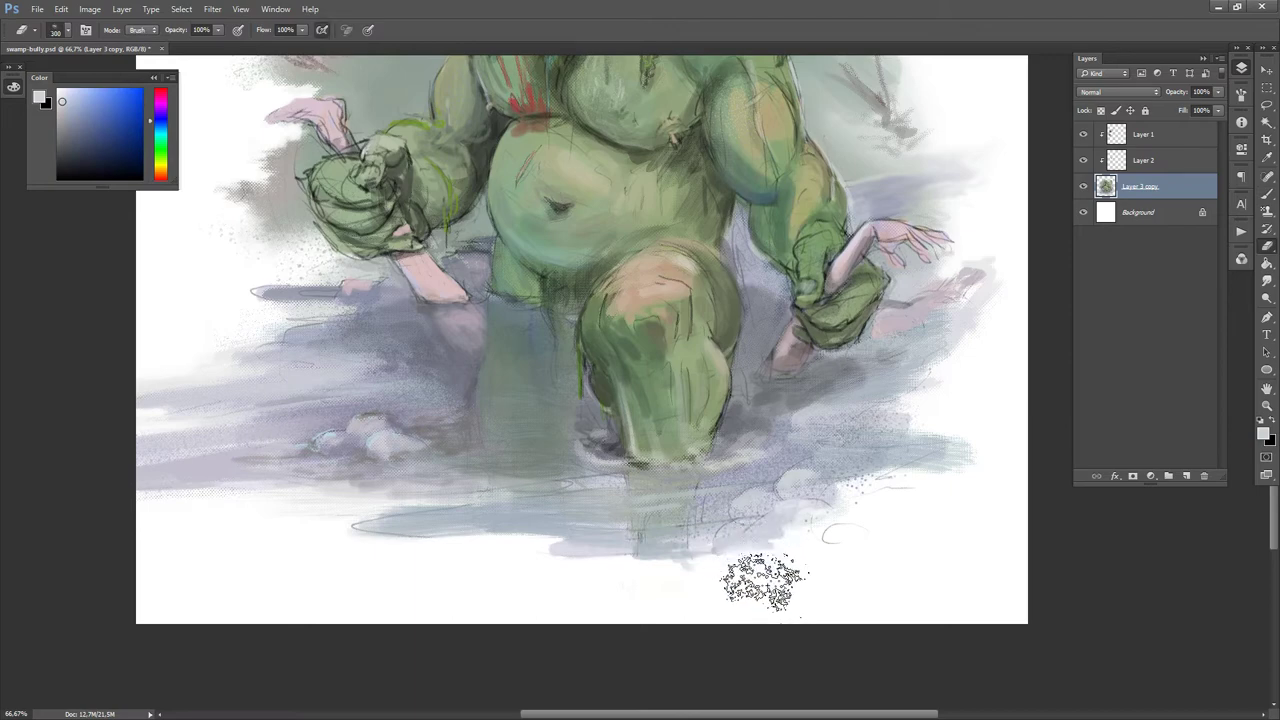
pyautogui.press('[')
pyautogui.press('[')
pyautogui.press('[')
pyautogui.press('[')
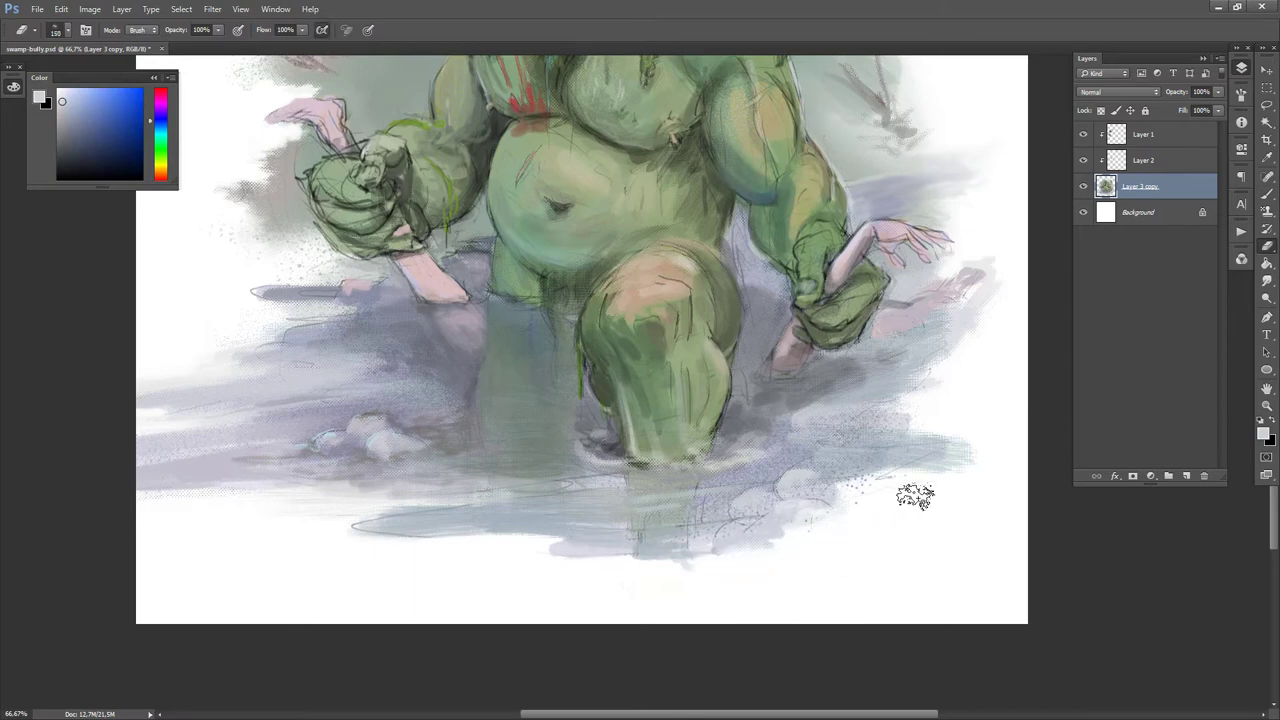
pyautogui.moveTo(914, 494)
pyautogui.mouseDown()
pyautogui.moveTo(891, 491)
pyautogui.moveTo(810, 553)
pyautogui.mouseUp()
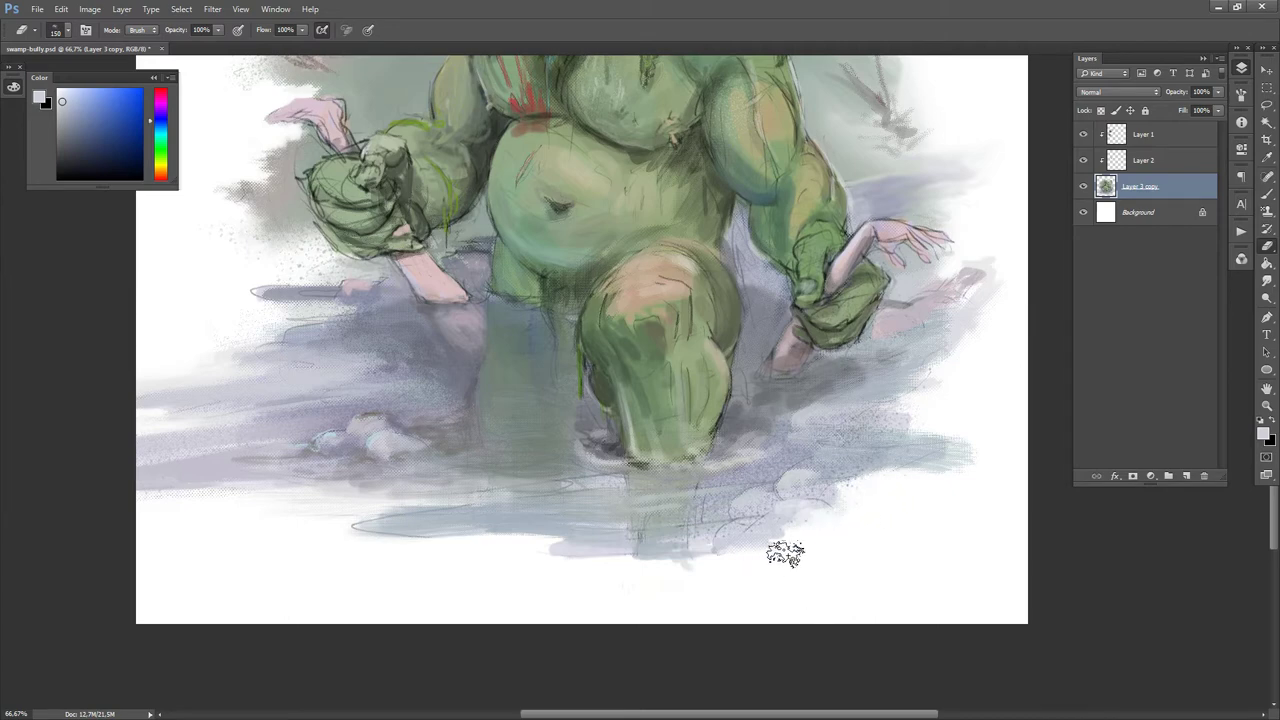
pyautogui.press('[')
pyautogui.press('[')
pyautogui.press('[')
pyautogui.press('[')
pyautogui.press('[')
pyautogui.press('[')
pyautogui.press('[')
pyautogui.press('[')
pyautogui.press('[')
pyautogui.press('[')
# - Paint out the remaining sketch lines around the base of the front leg's reflection in sampled water greys at 20 to 35 px
pyautogui.press('b')
pyautogui.keyDown('alt'); pyautogui.click(680, 553); pyautogui.keyUp('alt')
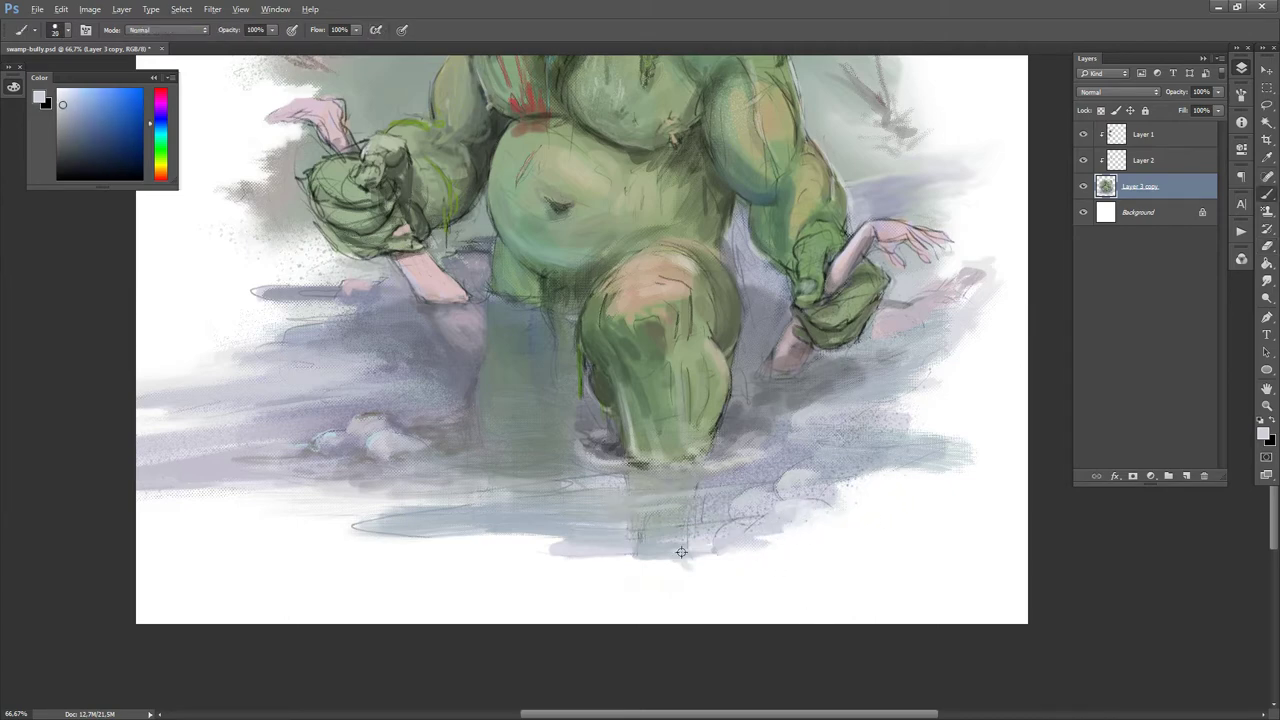
pyautogui.keyDown('alt'); pyautogui.click(652, 546); pyautogui.keyUp('alt')
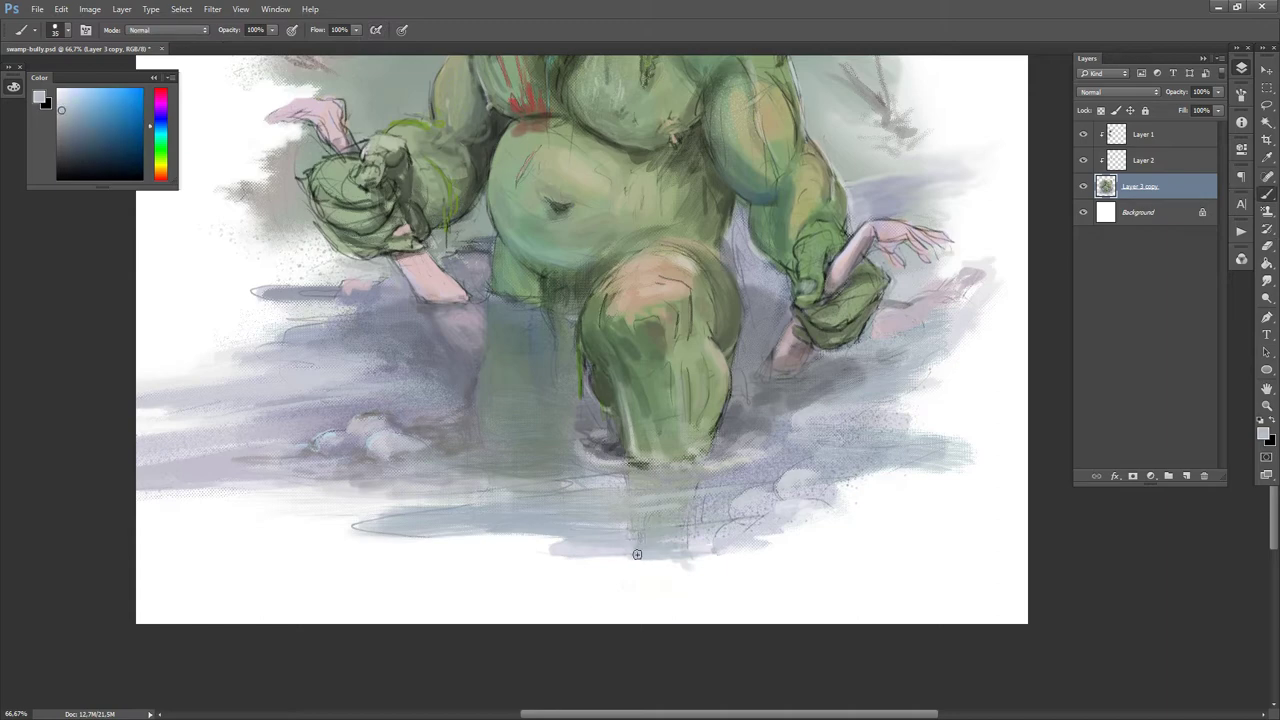
pyautogui.keyDown('alt'); pyautogui.click(643, 521); pyautogui.keyUp('alt')
pyautogui.keyDown('alt'); pyautogui.click(710, 522); pyautogui.keyUp('alt')
# - Blend the front leg's reflection and the adjoining bubbles in sampled olive and lilac-grey with a speckled 175 to 125 px brush
pyautogui.press('.')
pyautogui.keyDown('alt'); pyautogui.click(672, 513); pyautogui.keyUp('alt')
pyautogui.keyDown('alt'); pyautogui.click(683, 396); pyautogui.keyUp('alt')
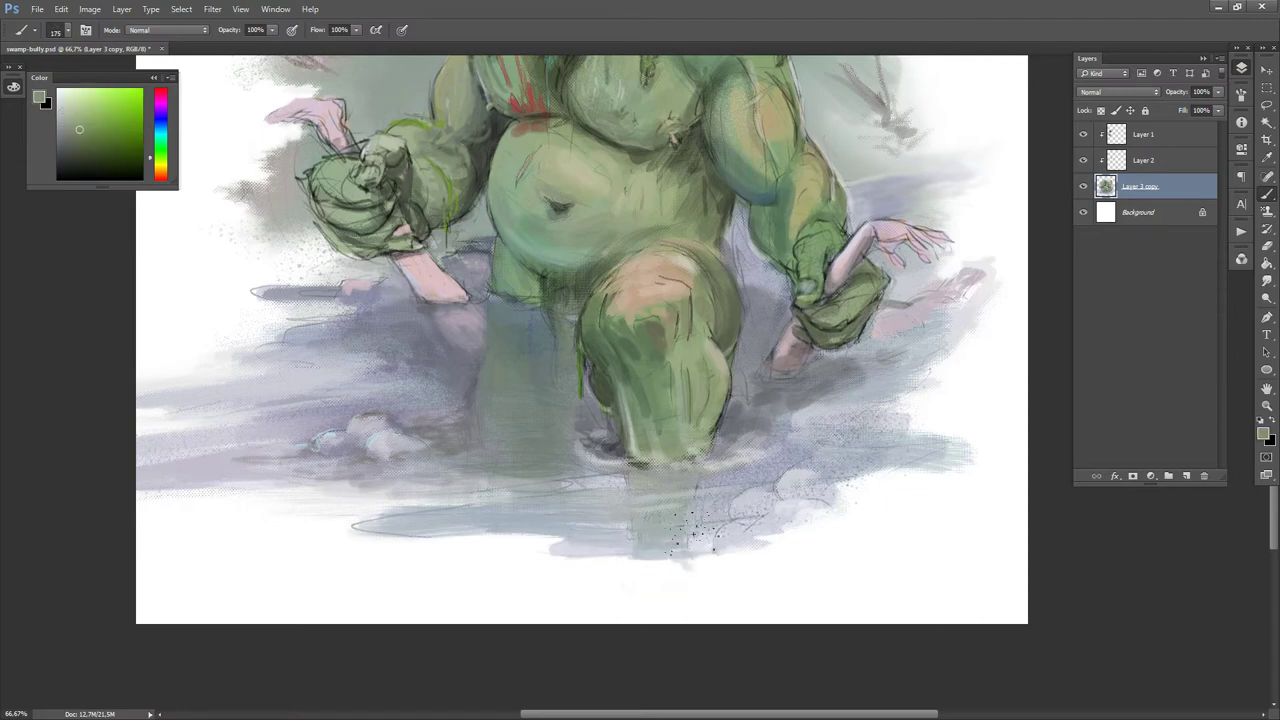
pyautogui.keyDown('alt'); pyautogui.click(750, 506); pyautogui.keyUp('alt')
pyautogui.press('[')
pyautogui.press('[')
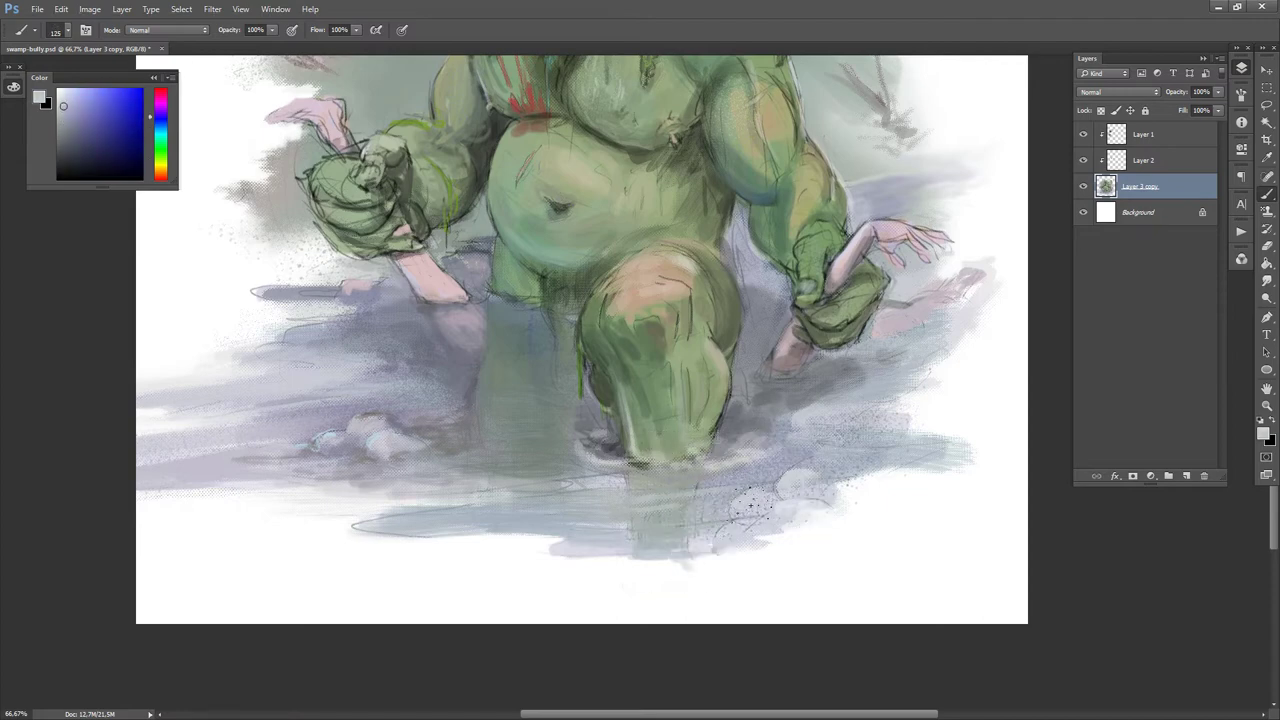
# - Brighten the pale bubbles beside the front leg's reflection in white with a speckled brush, working down to a small tip
pyautogui.press('d')
pyautogui.press('x')
pyautogui.press(']')
pyautogui.press(']')
pyautogui.press(']')
pyautogui.press(']')
pyautogui.press(']')
pyautogui.press(']')
pyautogui.press(']')
pyautogui.press(']')
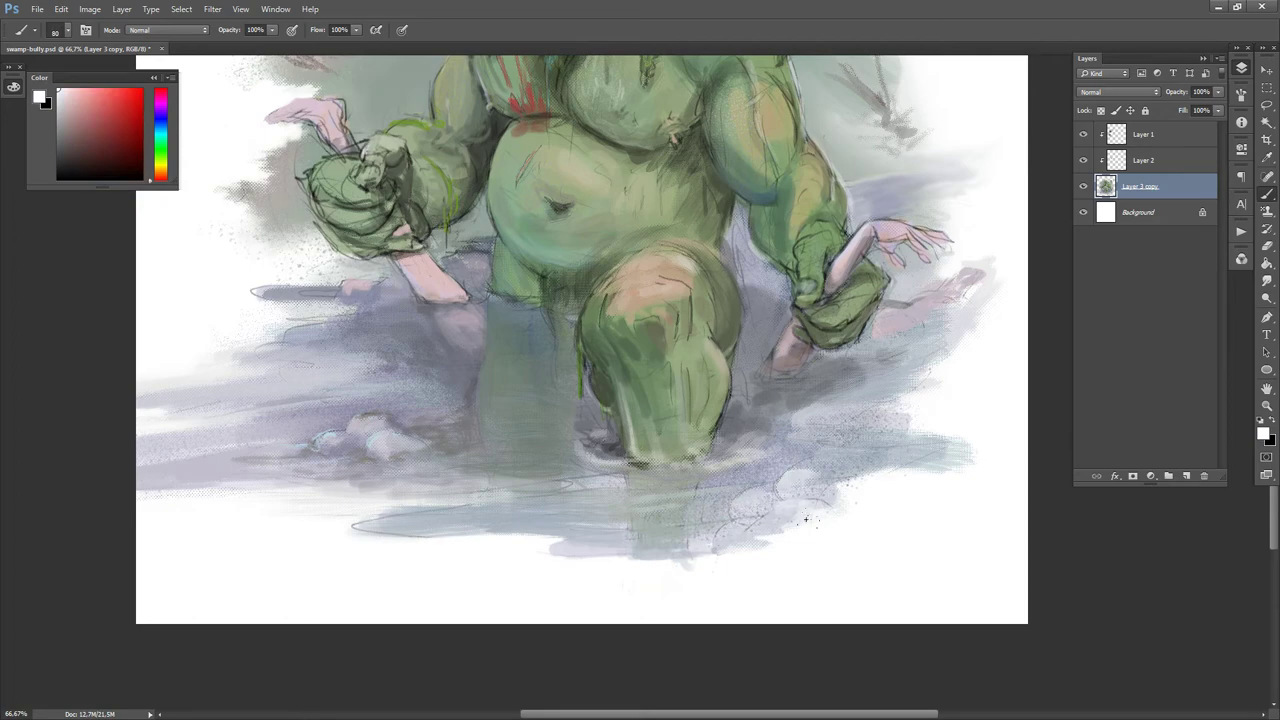
pyautogui.press('[')
pyautogui.press('[')
pyautogui.press('[')
pyautogui.press('[')
pyautogui.press('[')
pyautogui.press('[')
pyautogui.press('[')
pyautogui.press('[')
pyautogui.press('[')
pyautogui.press('[')
pyautogui.press('[')
pyautogui.press('[')
pyautogui.press('[')
pyautogui.press('[')
pyautogui.press('[')
pyautogui.press('[')
# - Shape the bubbles beside the front leg's reflection with sampled mauve-grey at 20 px and white highlights at 45 px
pyautogui.keyDown('alt'); pyautogui.click(891, 337); pyautogui.keyUp('alt')
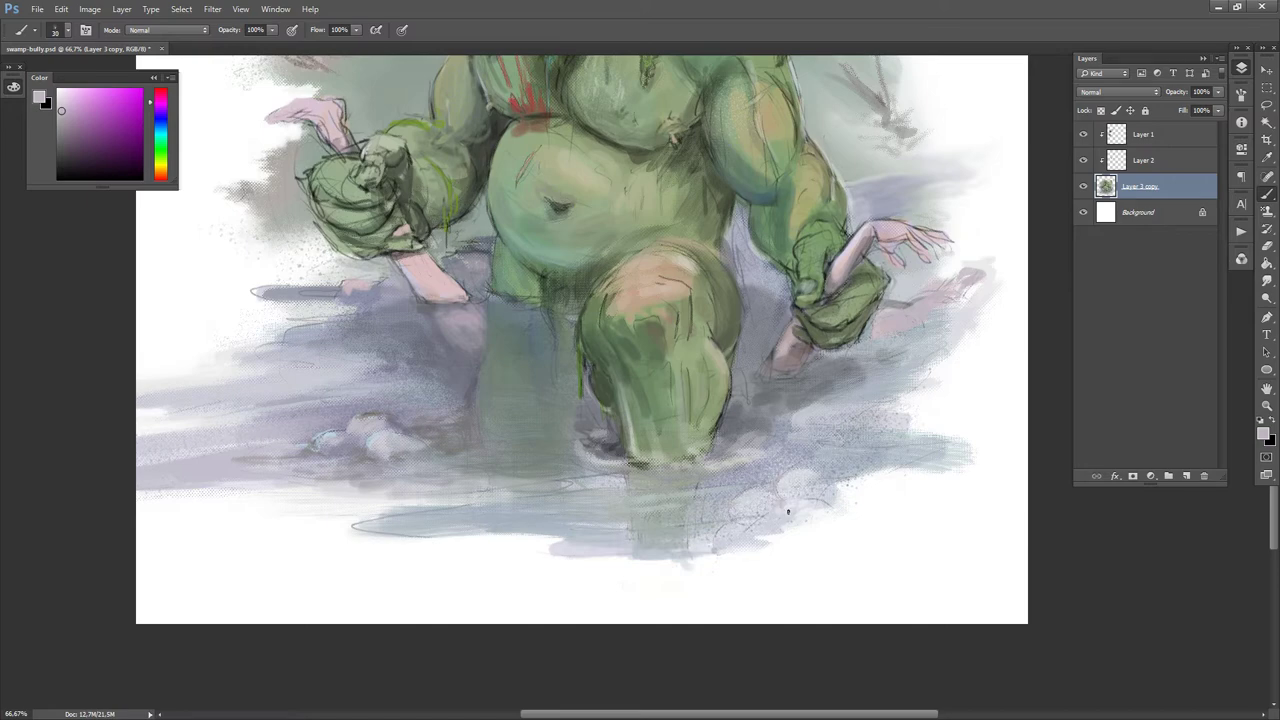
pyautogui.press('d')
pyautogui.press('x')
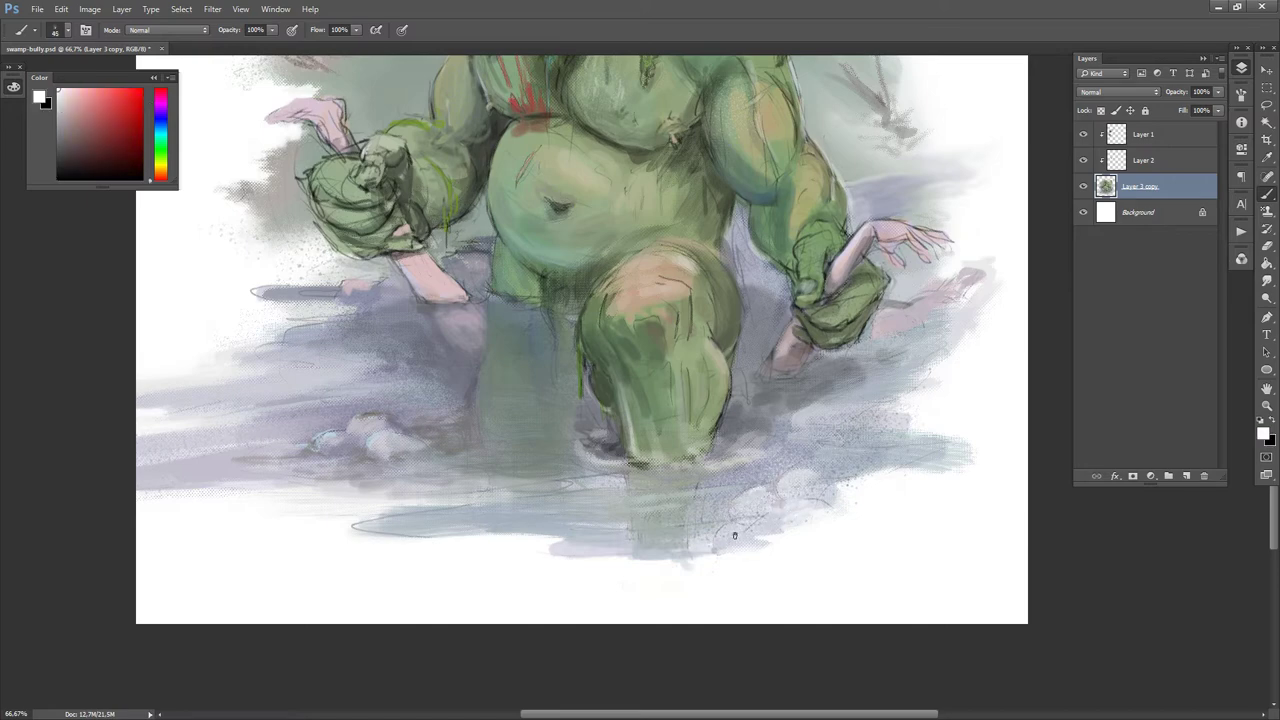
pyautogui.keyDown('alt'); pyautogui.click(727, 540); pyautogui.keyUp('alt')
pyautogui.moveTo(735, 536); pyautogui.dragTo(716, 527)
# - Clean up the reflection's edge in sampled grey-green and the front leg's lower outline in sampled dark greys at 45 px
pyautogui.keyDown('alt'); pyautogui.click(702, 523); pyautogui.keyUp('alt')
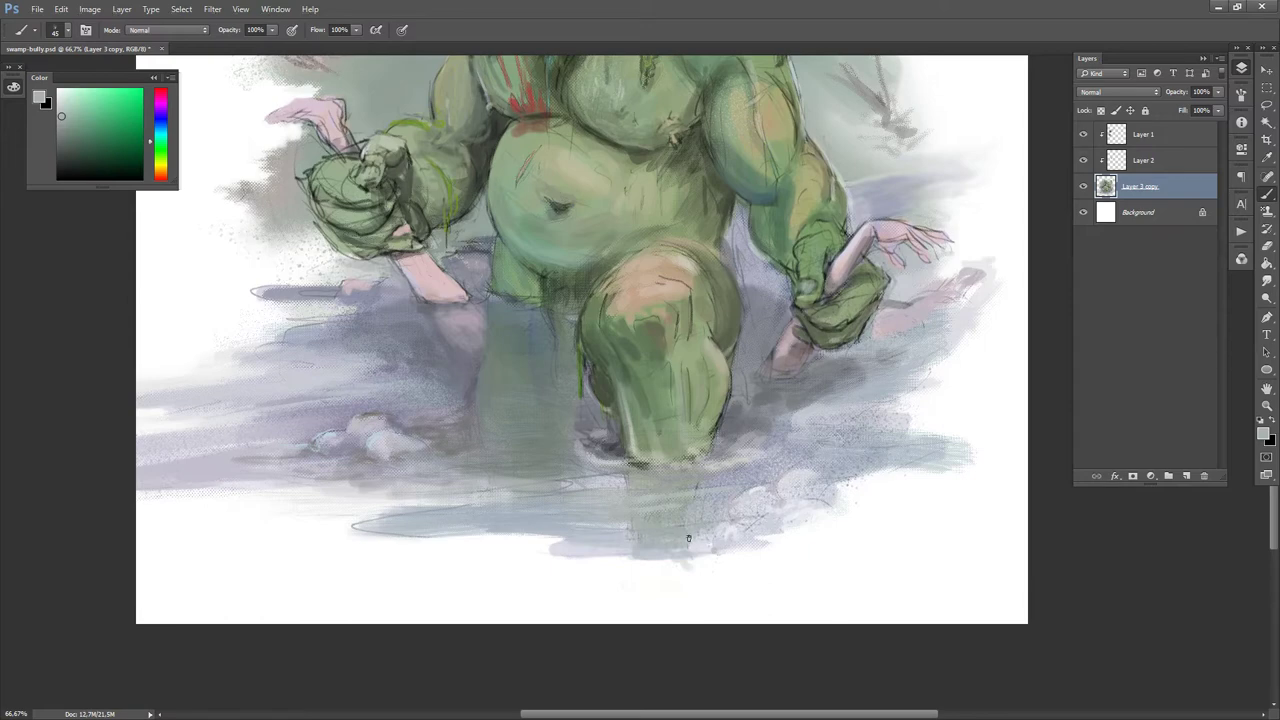
pyautogui.keyDown('alt'); pyautogui.click(719, 420); pyautogui.keyUp('alt')
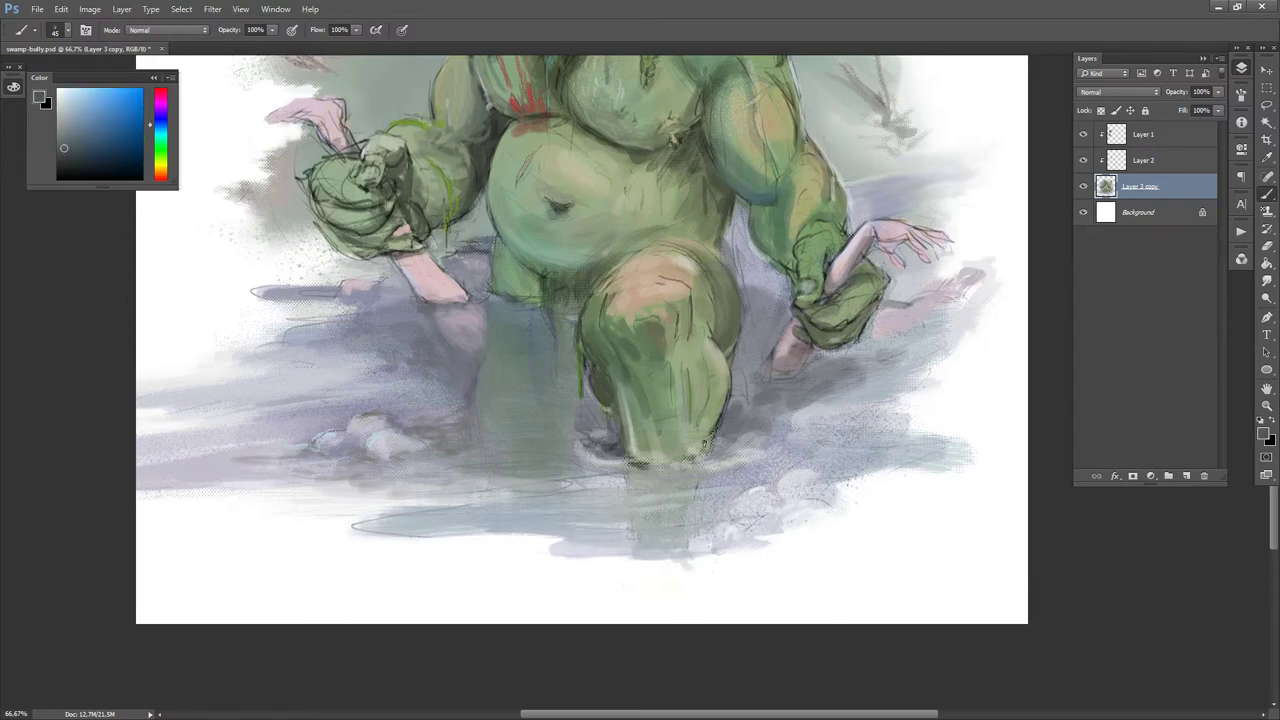
pyautogui.keyDown('alt'); pyautogui.click(733, 410); pyautogui.keyUp('alt')
pyautogui.keyDown('alt'); pyautogui.click(730, 390); pyautogui.keyUp('alt')
pyautogui.keyDown('alt'); pyautogui.click(712, 426); pyautogui.keyUp('alt')
pyautogui.keyDown('alt'); pyautogui.click(716, 432); pyautogui.keyUp('alt')
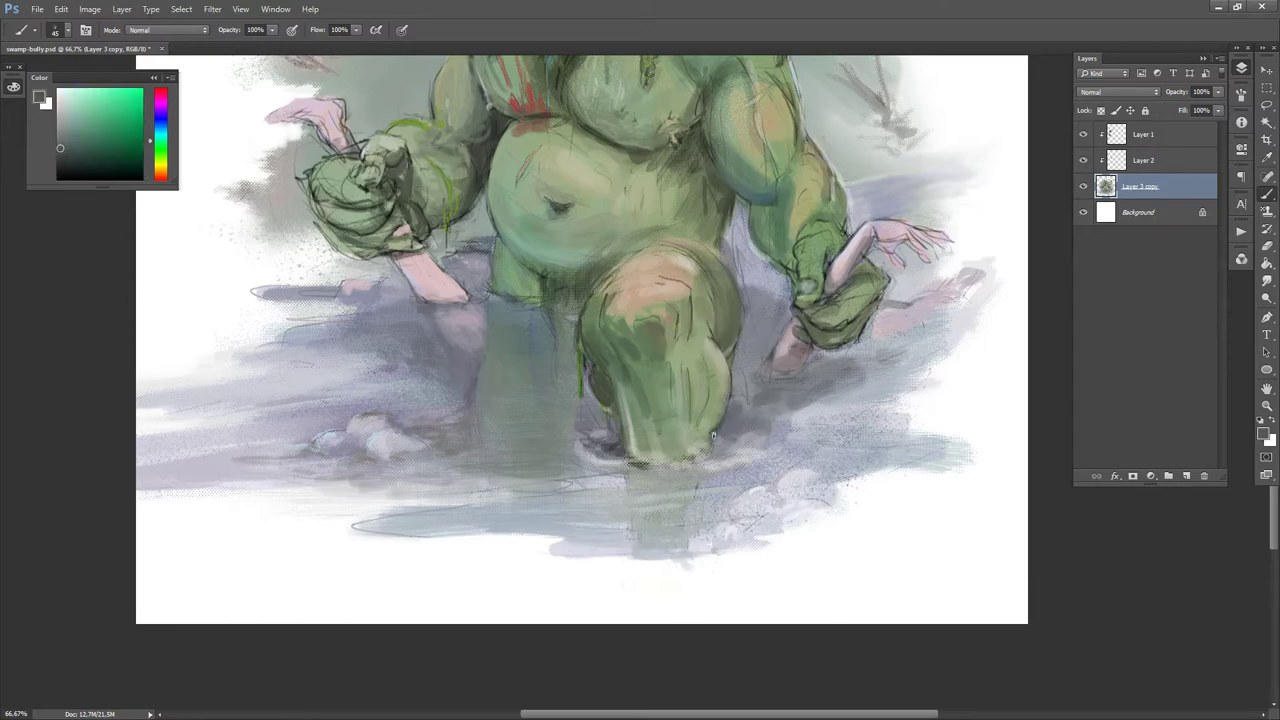
# - Touch up the front leg's waterline and paint dark olive ripples across the top of its reflection at 30 px
pyautogui.keyDown('alt'); pyautogui.click(700, 465); pyautogui.keyUp('alt')
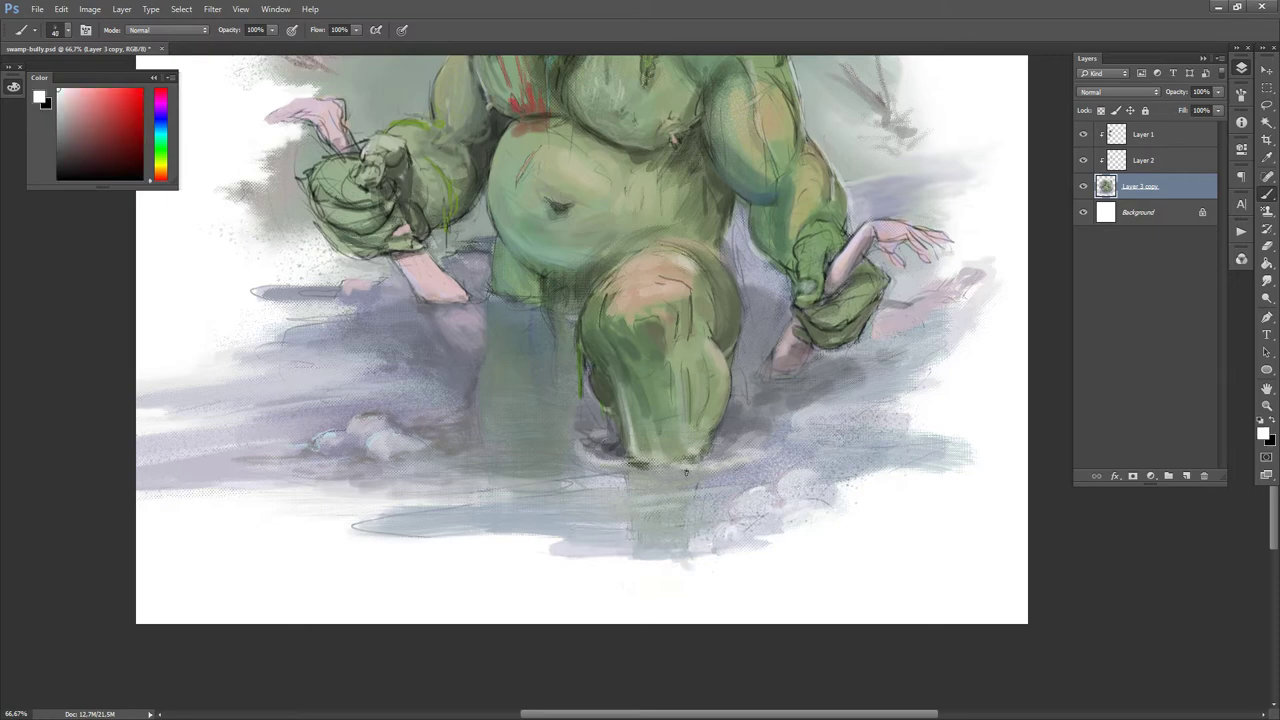
pyautogui.press('[')
pyautogui.keyDown('alt'); pyautogui.click(668, 467); pyautogui.keyUp('alt')
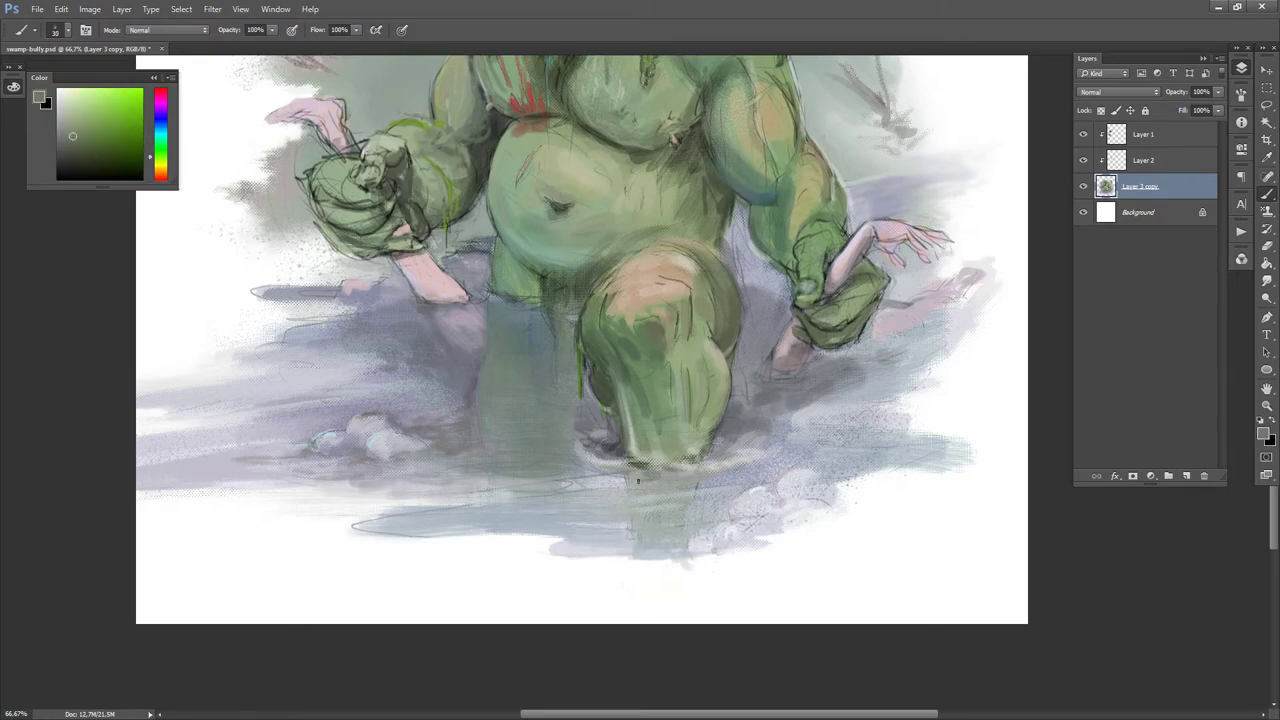
pyautogui.moveTo(612, 482); pyautogui.dragTo(650, 479)
# - Add white glints across the middle of the front leg's reflection at 30 px and sample leg greens for blending
pyautogui.press('d')
pyautogui.press('x')
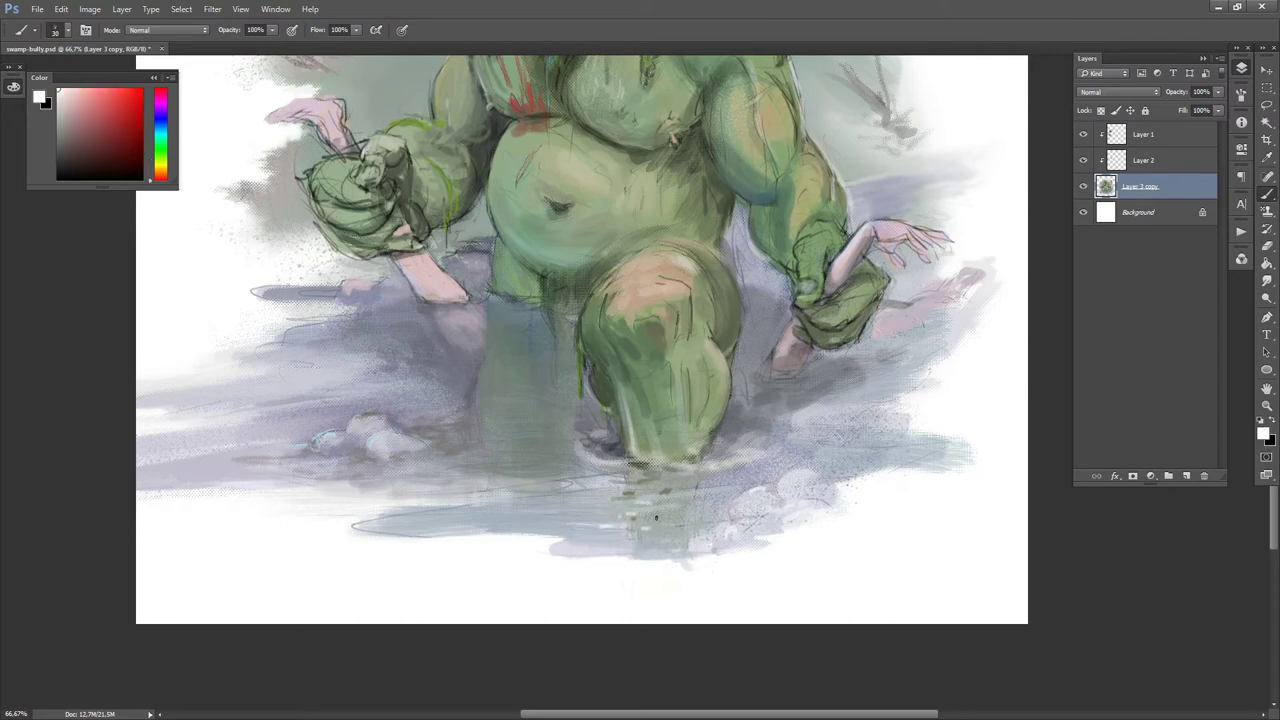
pyautogui.keyDown('alt'); pyautogui.click(627, 515); pyautogui.keyUp('alt')
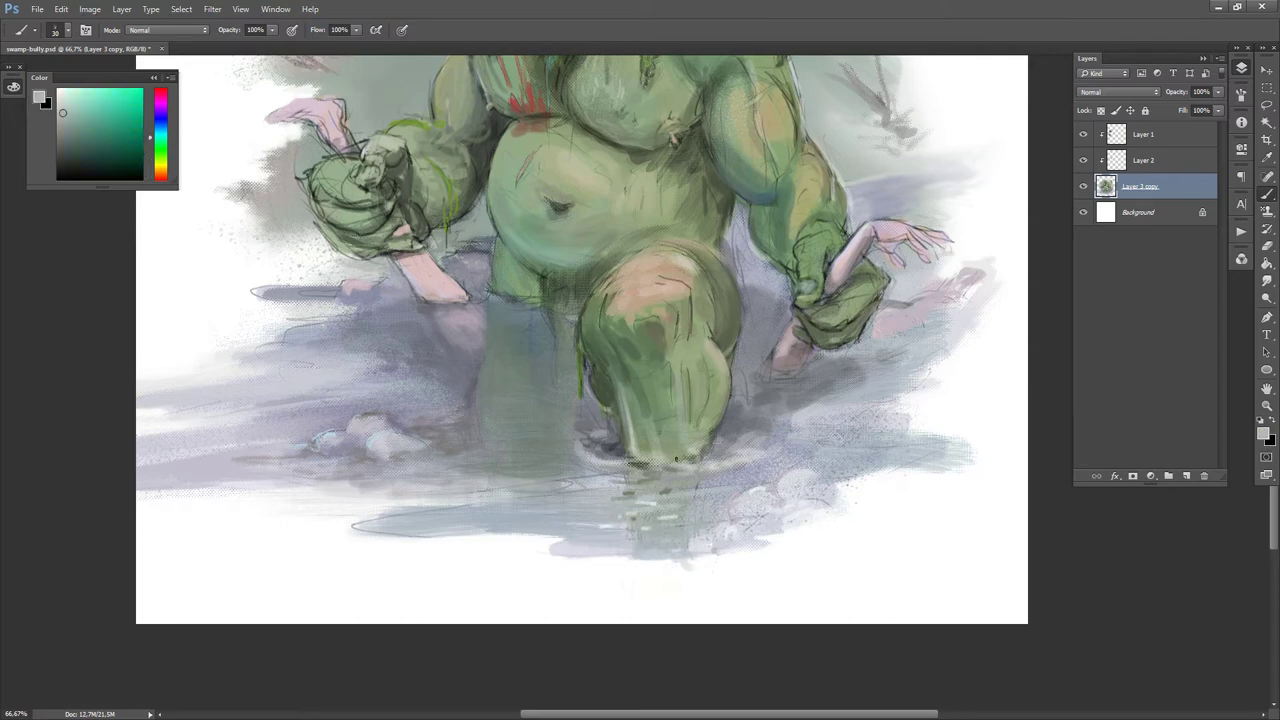
pyautogui.keyDown('alt'); pyautogui.click(687, 458); pyautogui.keyUp('alt')
pyautogui.keyDown('alt'); pyautogui.click(687, 440); pyautogui.keyUp('alt')
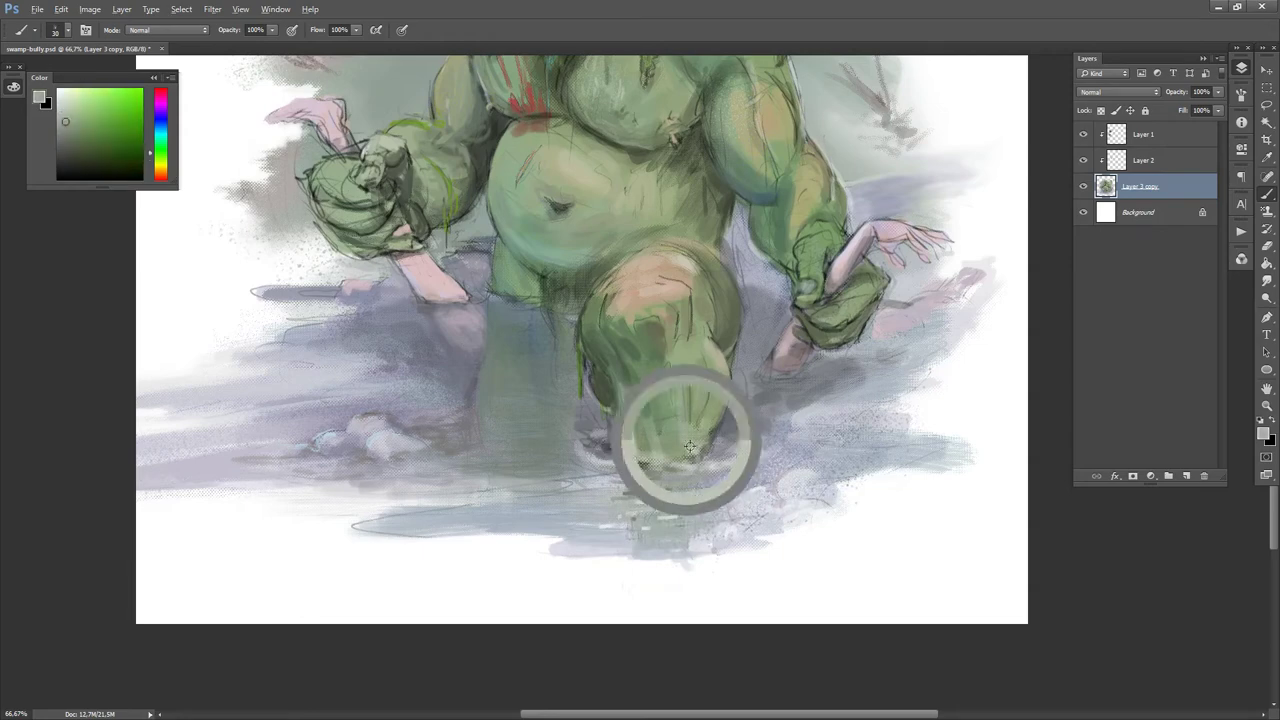
pyautogui.keyDown('alt'); pyautogui.click(652, 448); pyautogui.keyUp('alt')
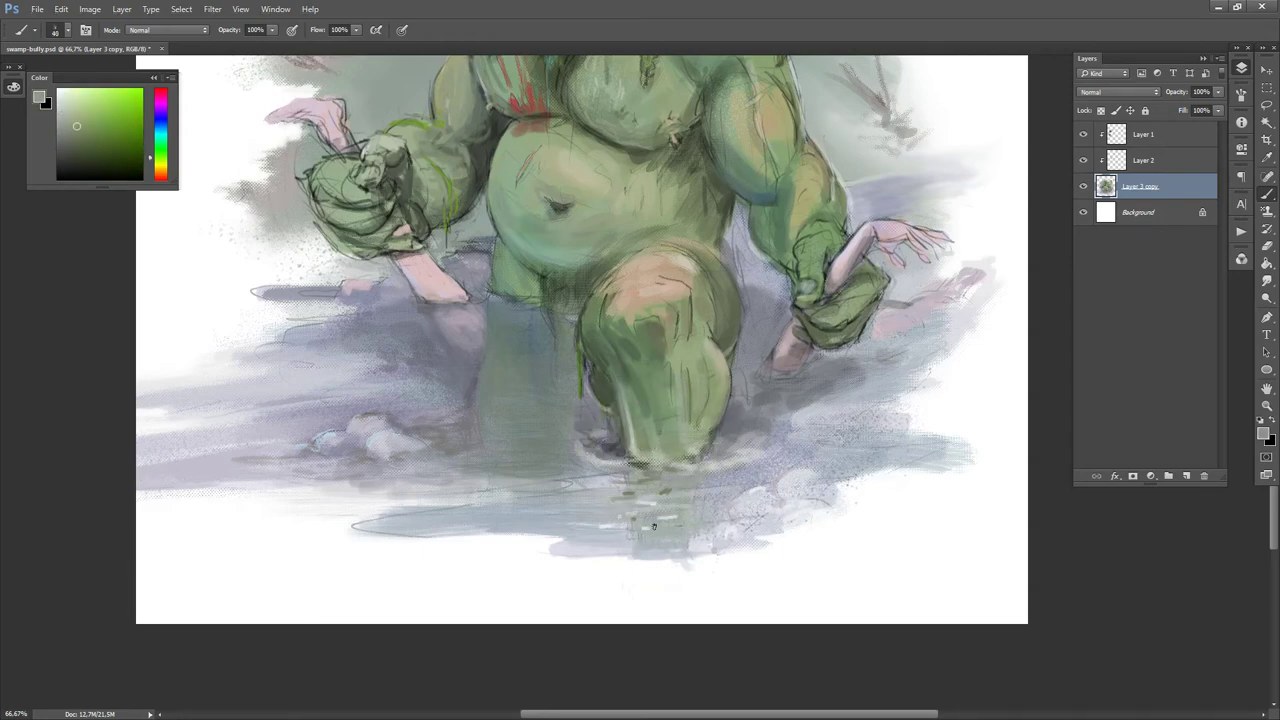
# - Paint sampled olive-green patches at the base of the front leg's reflection with a textured 70 px brush
pyautogui.press(']')
pyautogui.press(']')
pyautogui.press(']')
pyautogui.press(']')
pyautogui.press(']')
pyautogui.press(']')
pyautogui.press(']')
pyautogui.press(']')
pyautogui.press(']')
pyautogui.press(']')
pyautogui.press(']')
pyautogui.press(']')
pyautogui.press(']')
pyautogui.press(']')
pyautogui.press(']')
pyautogui.press('[')
pyautogui.press('[')
pyautogui.press('[')
pyautogui.press('[')
pyautogui.press('[')
pyautogui.press('[')
pyautogui.press('[')
pyautogui.press('[')
pyautogui.press('[')
pyautogui.press('[')
pyautogui.press('[')
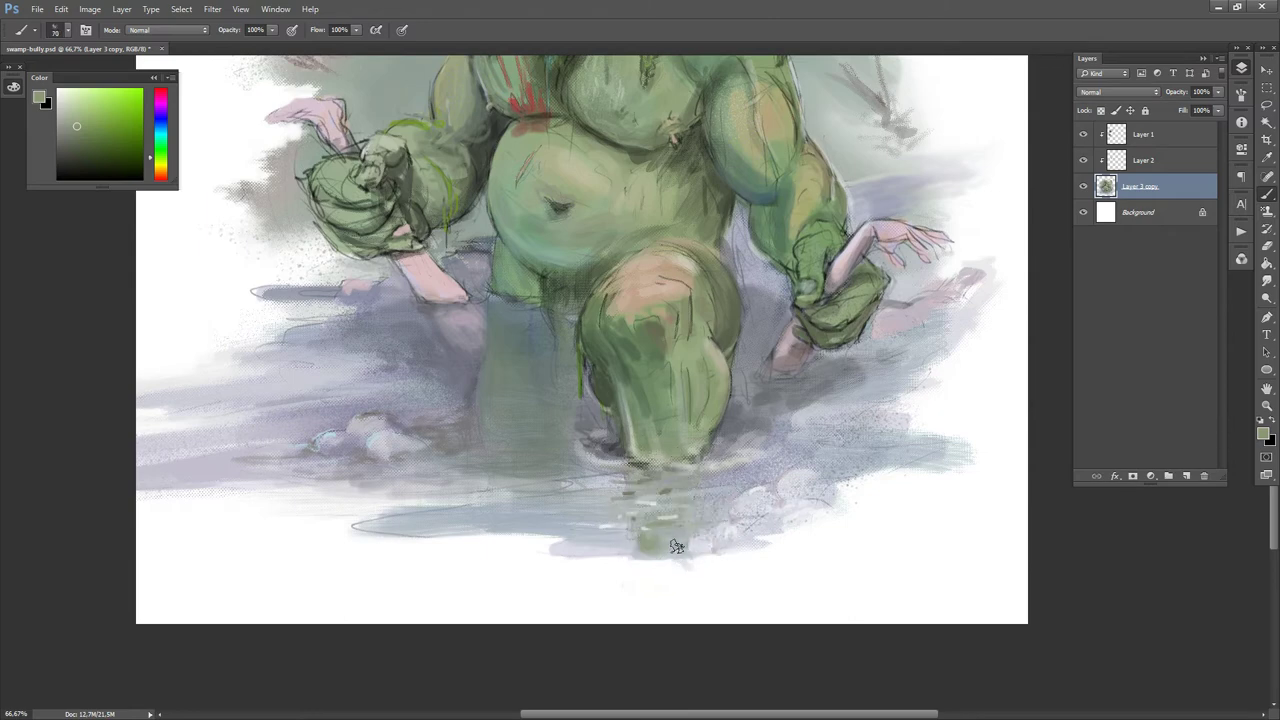
# - Add white horizontal streaks over the green base of the front leg's reflection at 30 to 50 px
pyautogui.press('[')
pyautogui.press('d')
pyautogui.press('x')
pyautogui.press('[')
pyautogui.press('[')
pyautogui.press('[')
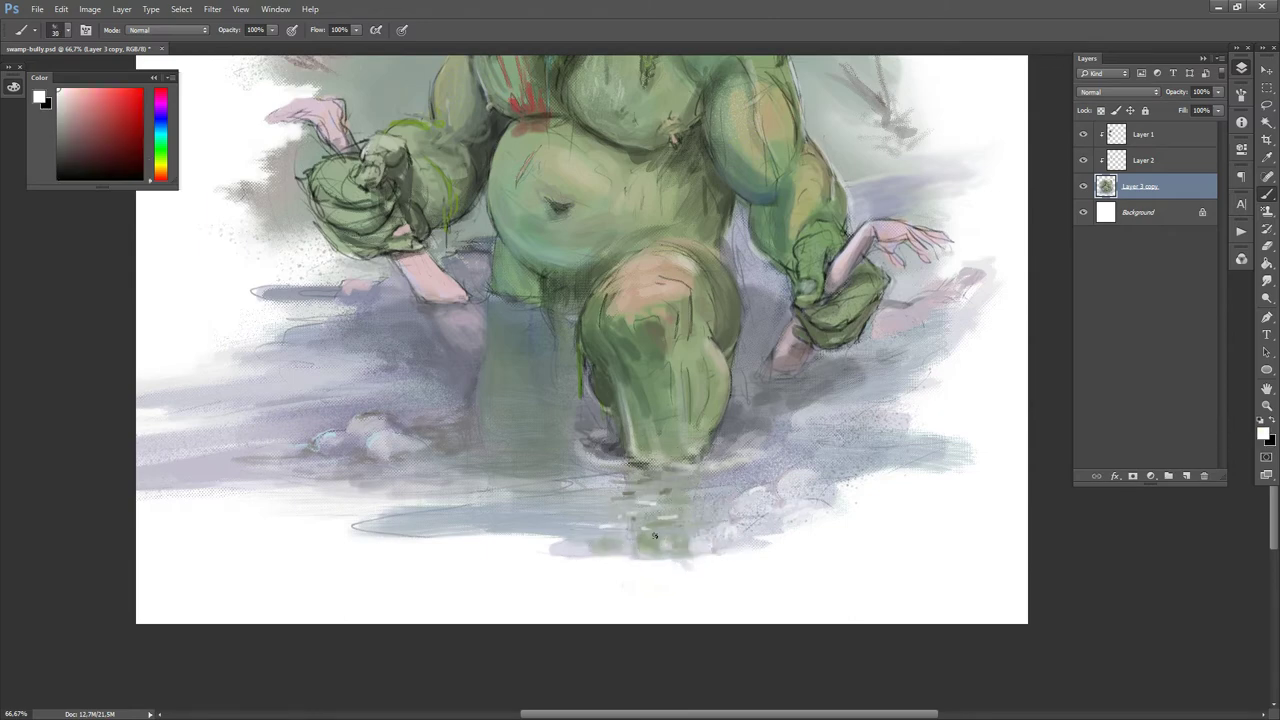
pyautogui.press(']')
pyautogui.press(']')
pyautogui.press(']')
pyautogui.moveTo(648, 542); pyautogui.dragTo(682, 544)
# - Paint green ripple strokes through the front leg's reflection at 50 px in tones sampled from the water, shin and knee
pyautogui.keyDown('alt'); pyautogui.click(614, 541); pyautogui.keyUp('alt')
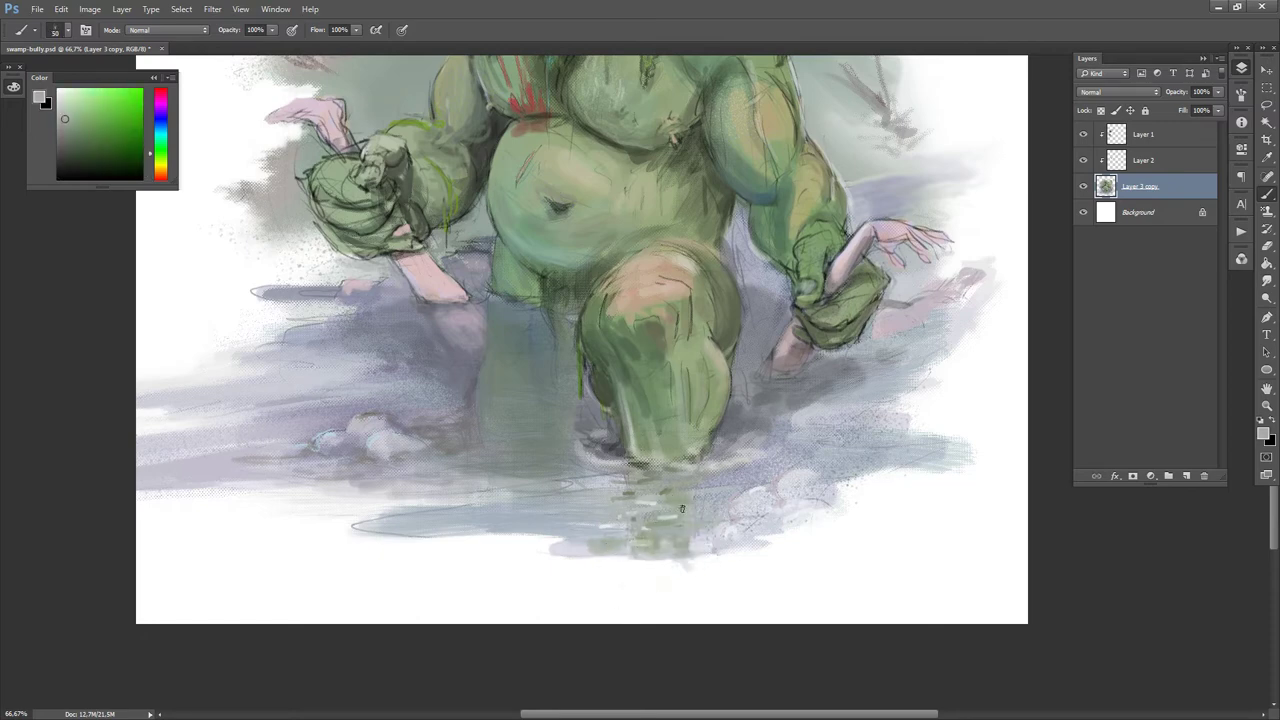
pyautogui.keyDown('alt'); pyautogui.click(645, 400); pyautogui.keyUp('alt')
pyautogui.keyDown('alt'); pyautogui.click(659, 440); pyautogui.keyUp('alt')
pyautogui.keyDown('alt'); pyautogui.click(664, 392); pyautogui.keyUp('alt')
pyautogui.keyDown('alt'); pyautogui.click(657, 356); pyautogui.keyUp('alt')
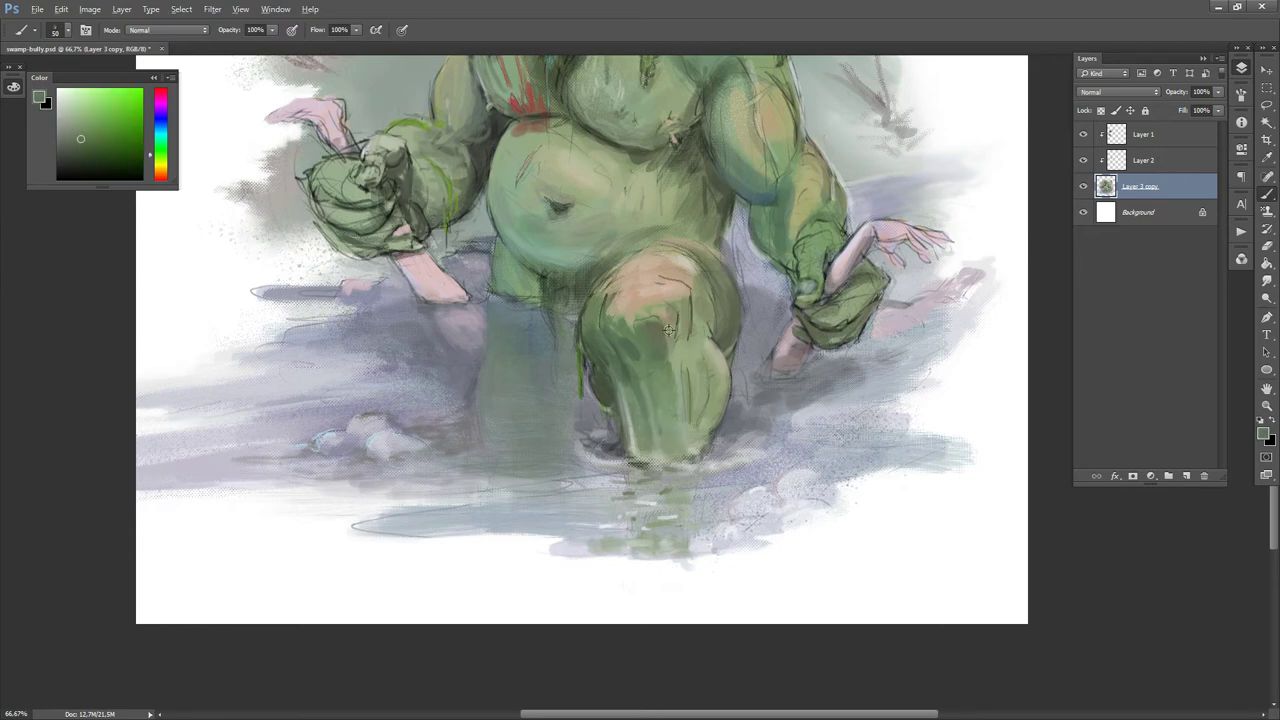
pyautogui.moveTo(649, 322); pyautogui.dragTo(649, 318)
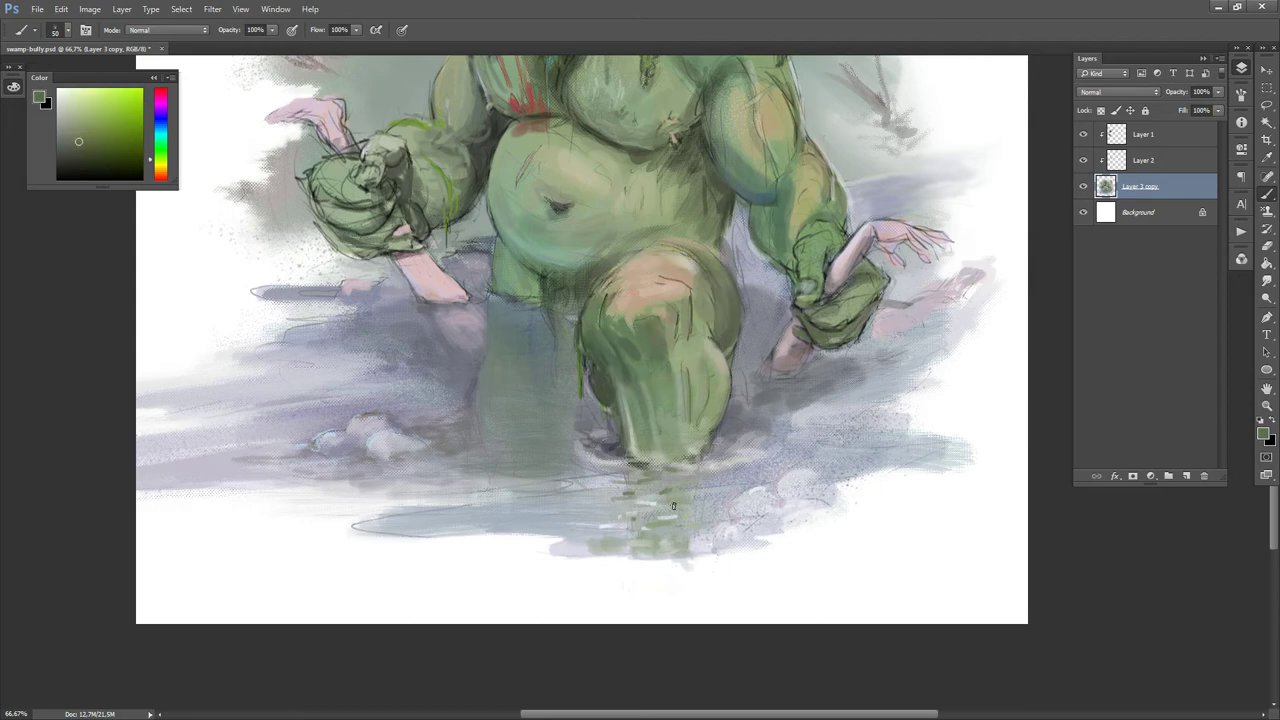
pyautogui.moveTo(647, 525)
pyautogui.mouseDown()
pyautogui.moveTo(671, 525)
pyautogui.moveTo(678, 550)
pyautogui.moveTo(647, 527)
pyautogui.mouseUp()
# - Cover the lower part of the front leg's reflection in olive green with a textured 150 px brush
pyautogui.press('.')
pyautogui.press('.')
pyautogui.press('.')
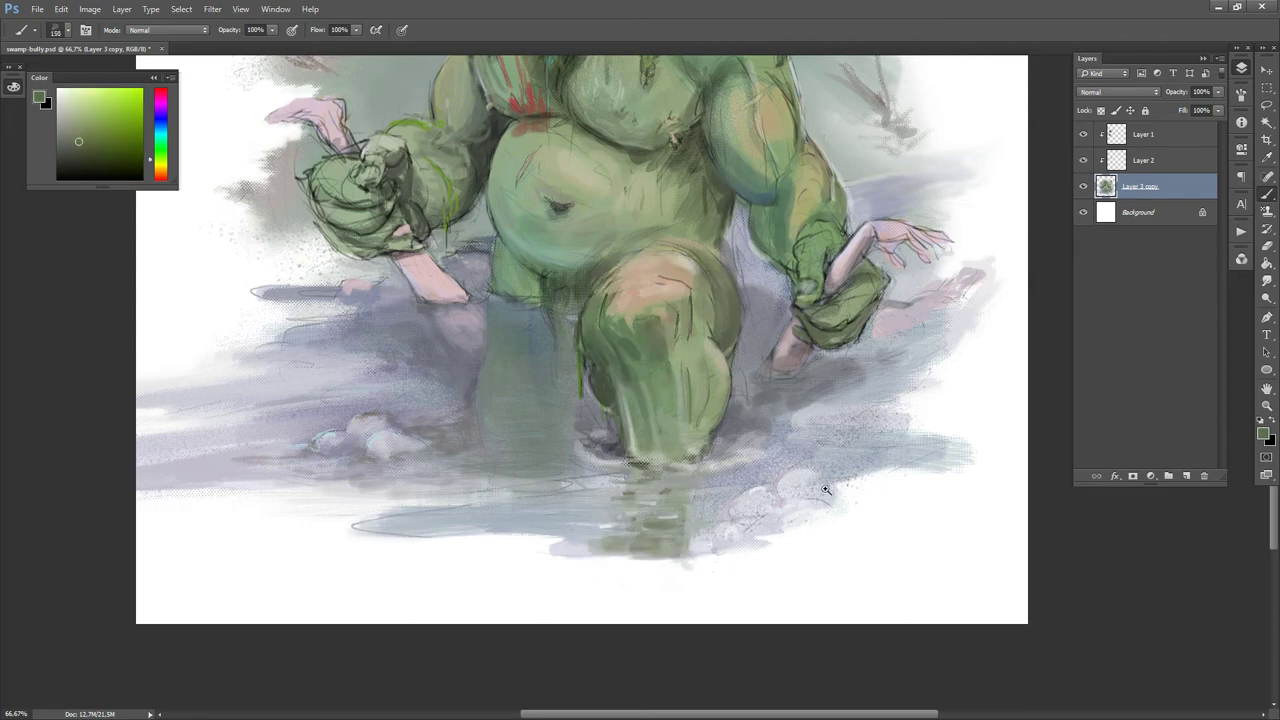
# - Soften the front leg's reflection with white and sampled grey-greens, reducing the textured brush from 150 to 50 px
pyautogui.moveTo(826, 490); pyautogui.dragTo(789, 446)
pyautogui.keyDown('alt'); pyautogui.click(738, 490); pyautogui.keyUp('alt')
pyautogui.press('d')
pyautogui.press('x')
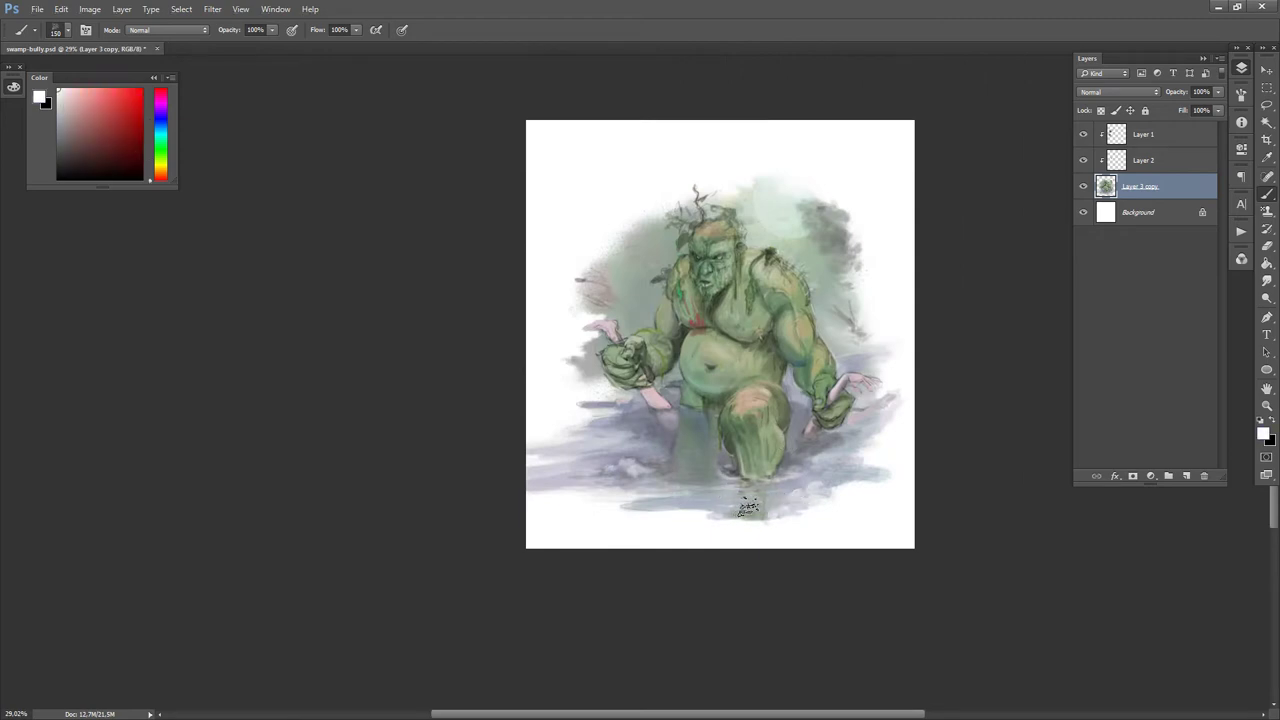
pyautogui.keyDown('alt'); pyautogui.click(745, 488); pyautogui.keyUp('alt')
pyautogui.press(',')
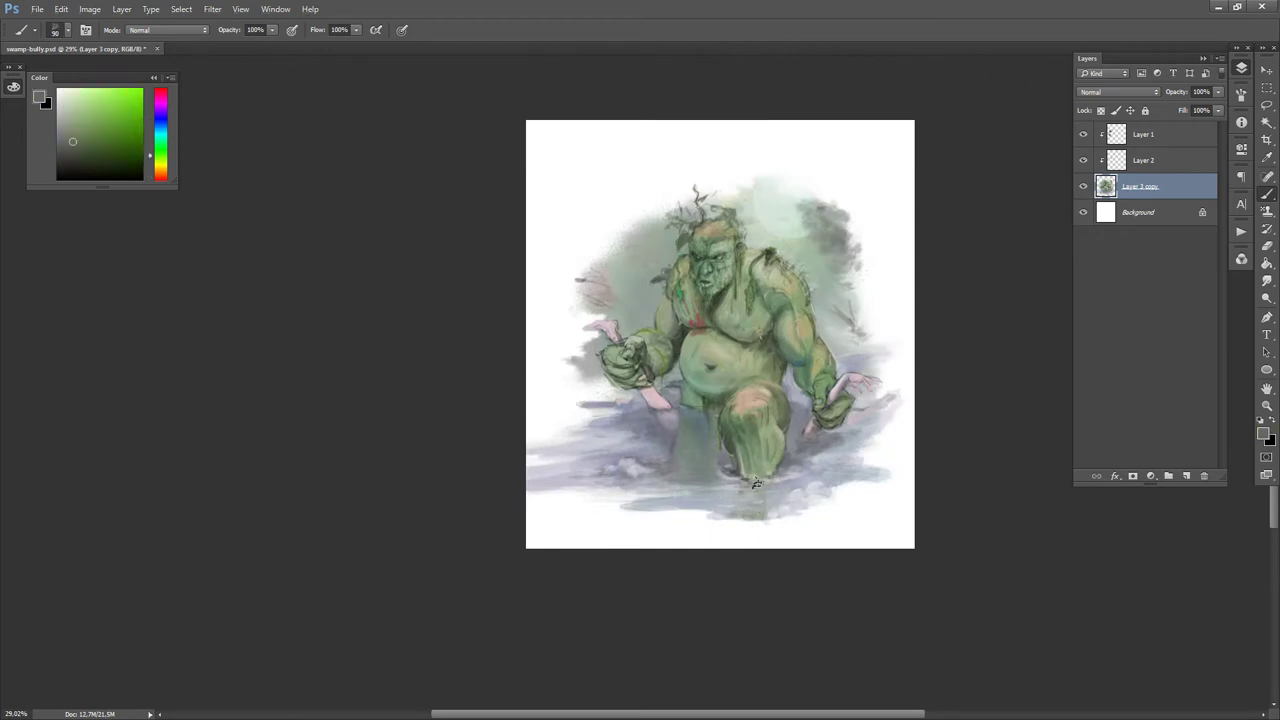
pyautogui.press(',')
pyautogui.keyDown('alt'); pyautogui.click(746, 516); pyautogui.keyUp('alt')
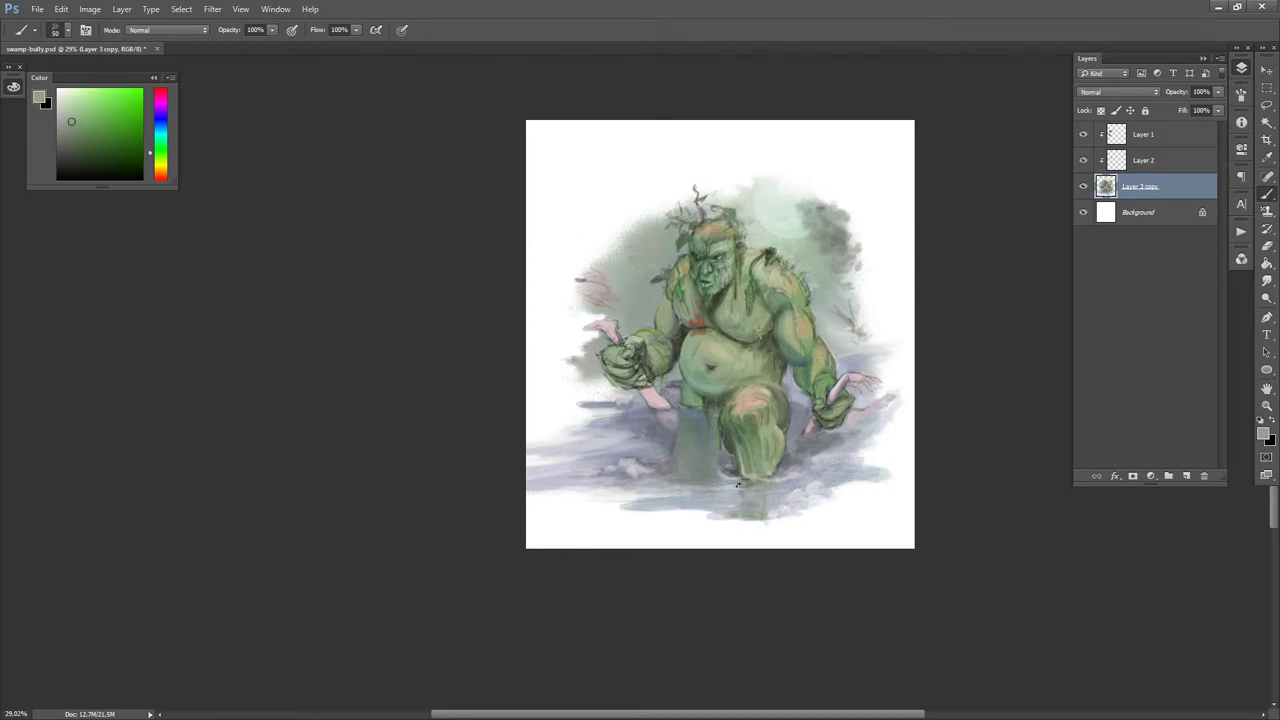
# - Darken the water around the base of the front leg in sampled dark greys with a speckled 200 to 175 px brush
pyautogui.scroll(5, 722, 452)
pyautogui.keyDown('alt'); pyautogui.click(746, 497); pyautogui.keyUp('alt')
pyautogui.press('[')
pyautogui.keyDown('alt'); pyautogui.click(721, 476); pyautogui.keyUp('alt')
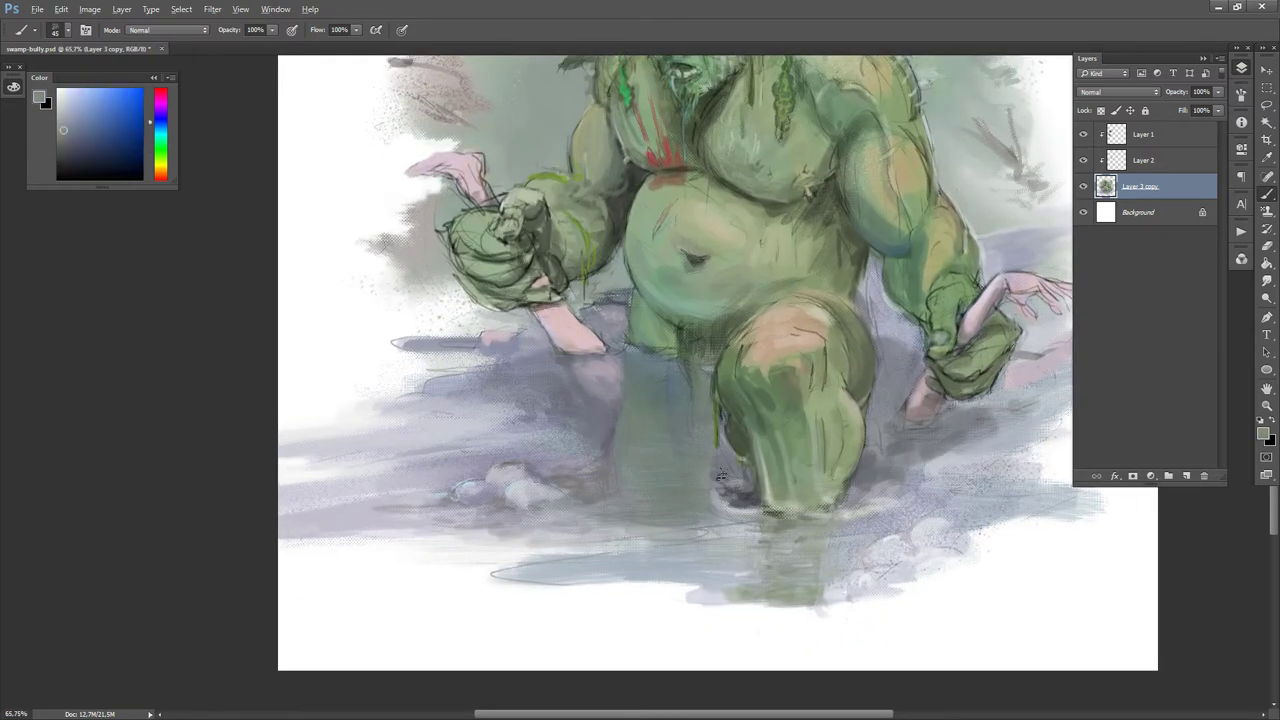
pyautogui.press(']')
pyautogui.press(']')
pyautogui.press(']')
pyautogui.press(']')
pyautogui.press(']')
pyautogui.keyDown('alt'); pyautogui.click(743, 491); pyautogui.keyUp('alt')
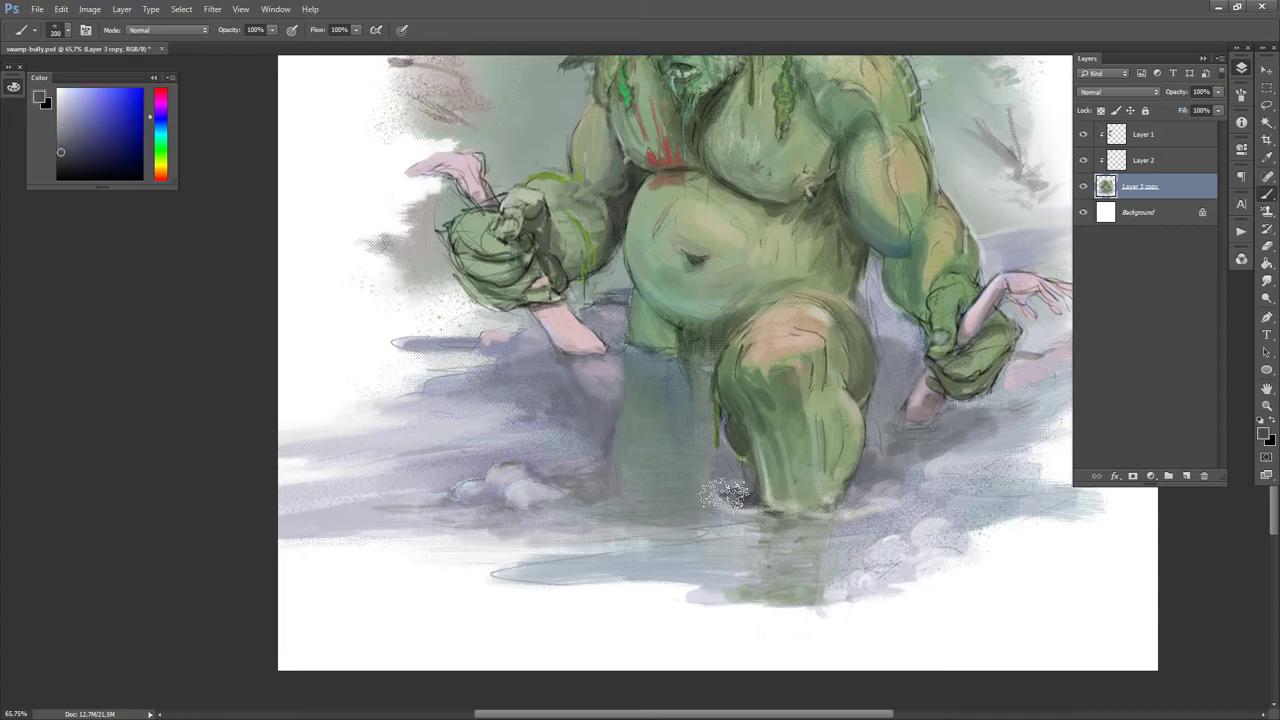
pyautogui.press('[')
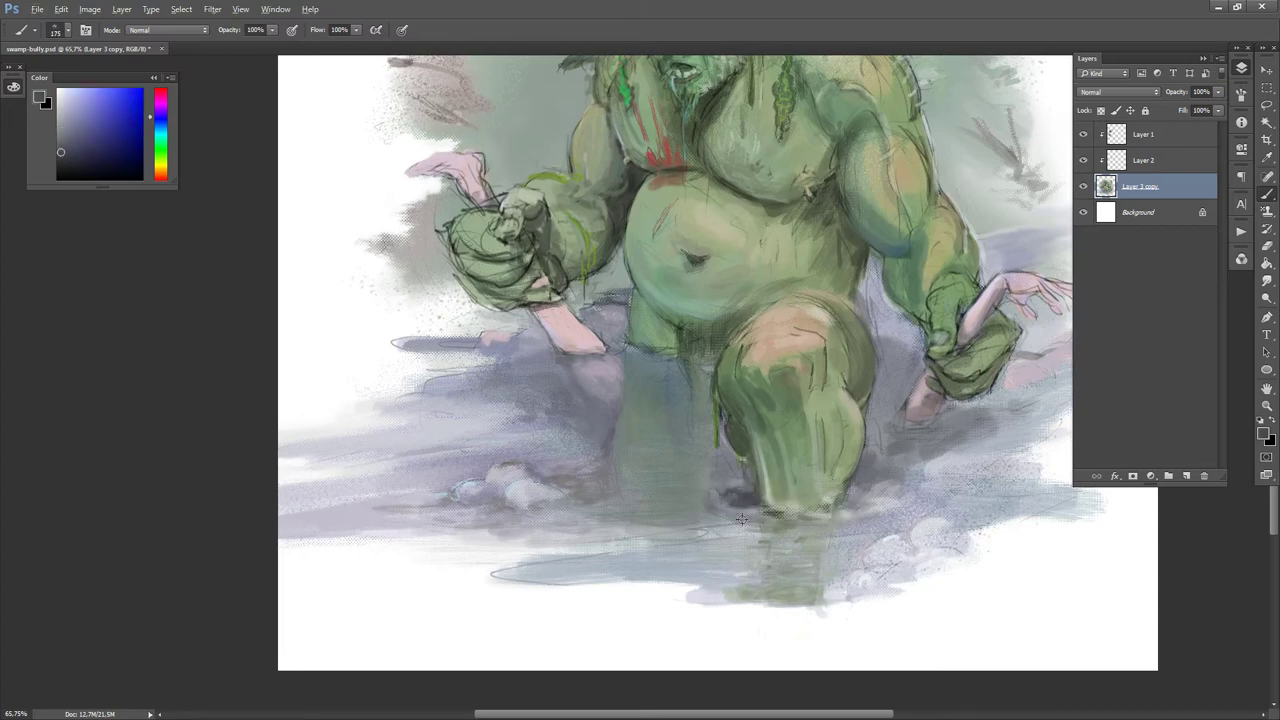
# - Add white foam highlights along the front leg's waterline at 30 px
pyautogui.press('d')
pyautogui.press('x')
pyautogui.press('[')
pyautogui.press('[')
pyautogui.press('[')
pyautogui.press('[')
pyautogui.press('[')
pyautogui.press('[')
pyautogui.press('[')
pyautogui.press('[')
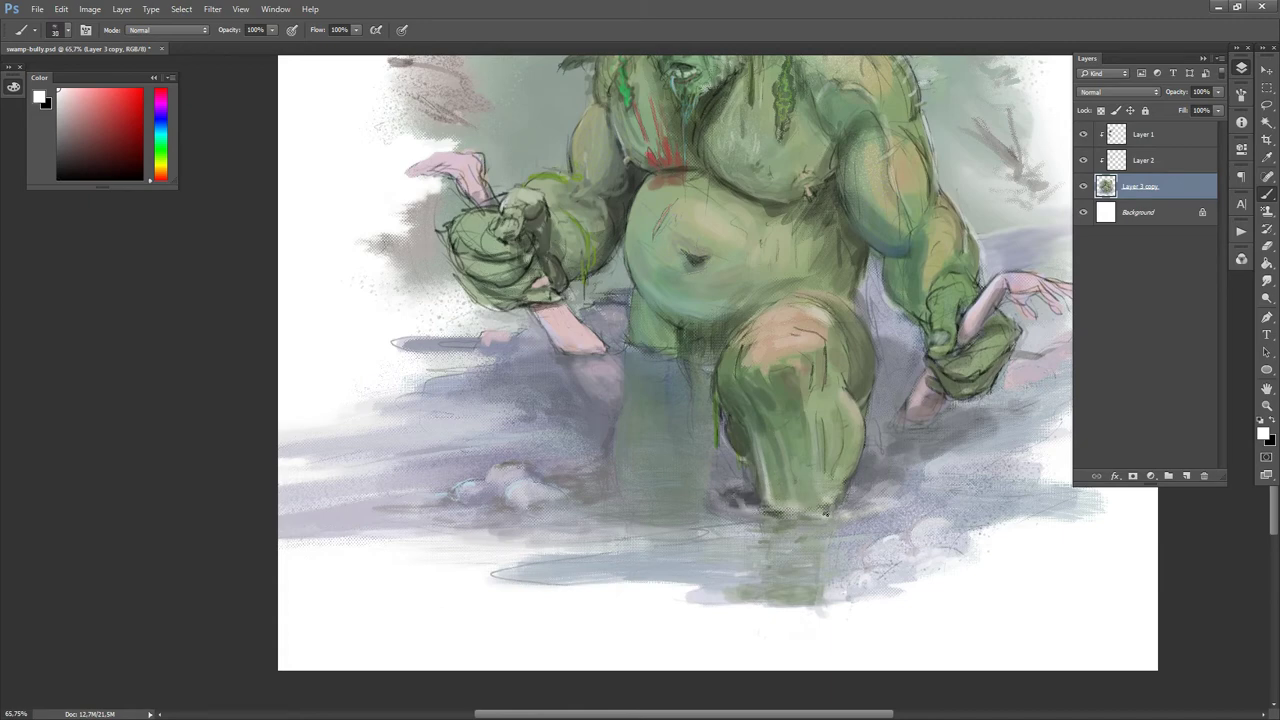
# - Rework the foot of the front leg at the waterline in sampled olive and dark grey with brushes up to 45 px
pyautogui.keyDown('alt'); pyautogui.click(776, 514); pyautogui.keyUp('alt')
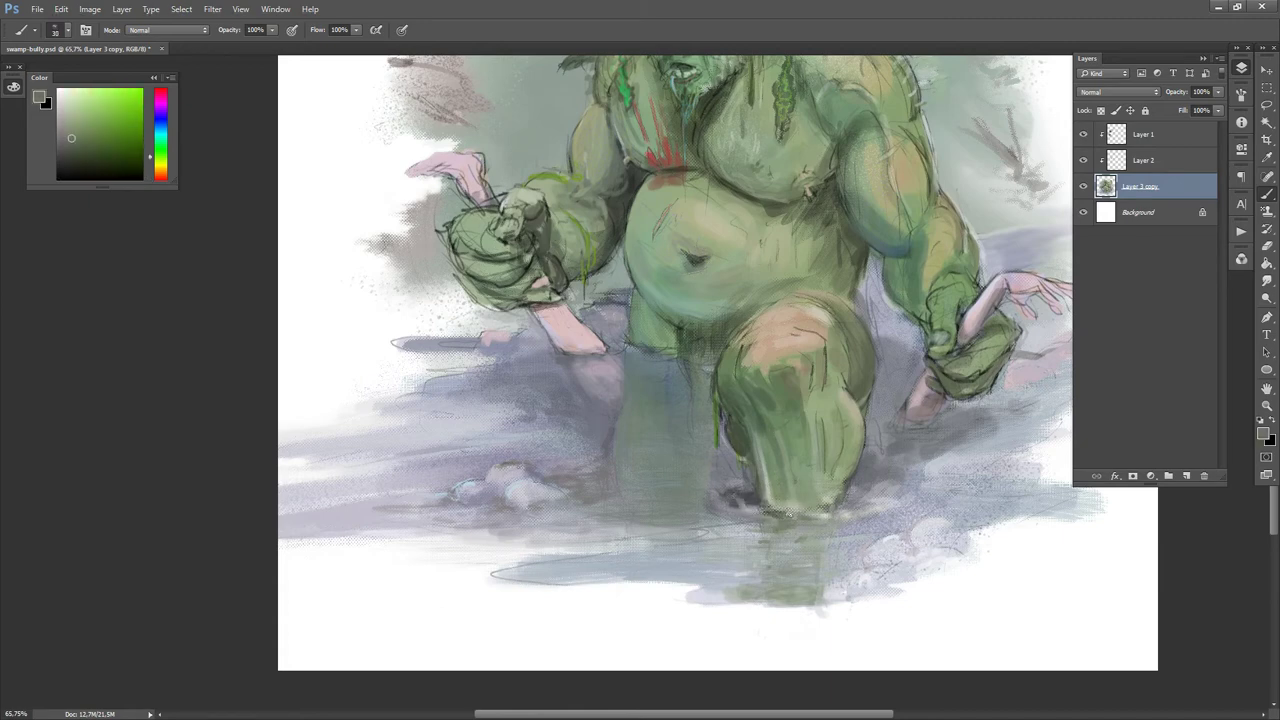
pyautogui.press('.')
pyautogui.press('.')
pyautogui.keyDown('alt'); pyautogui.click(773, 509); pyautogui.keyUp('alt')
pyautogui.keyDown('alt'); pyautogui.click(760, 487); pyautogui.keyUp('alt')
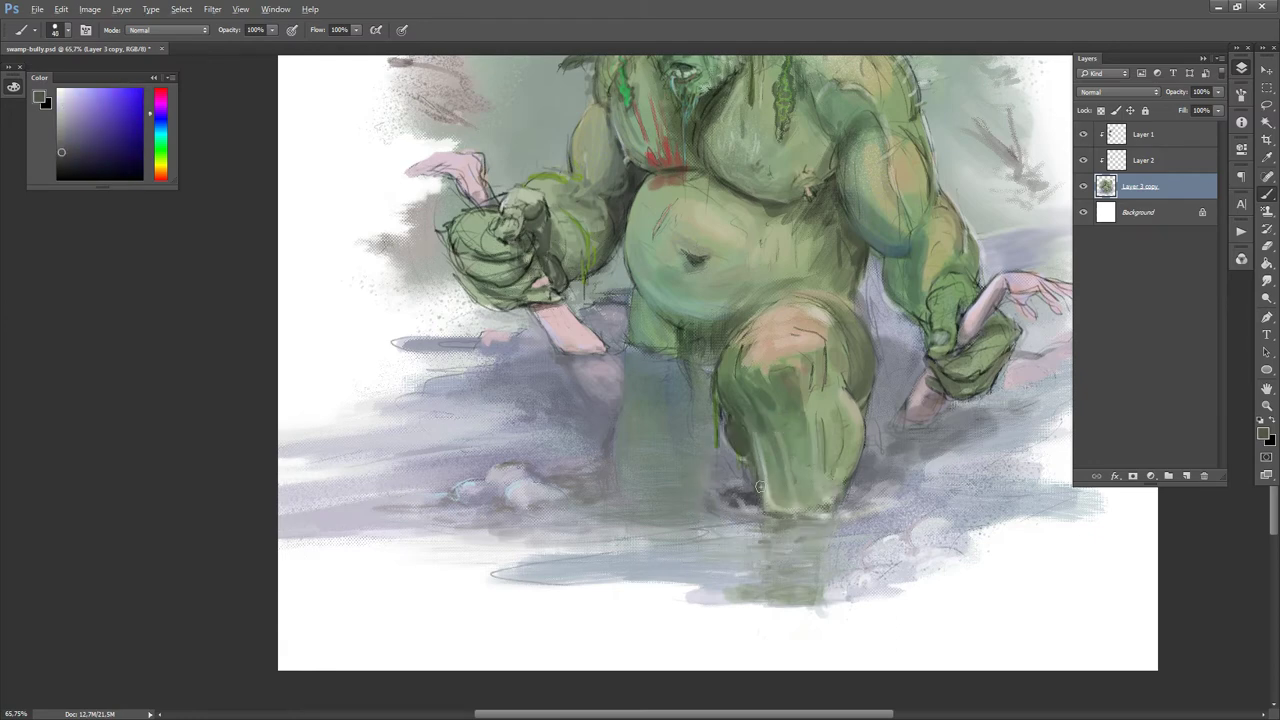
# - Repaint the hanging weed strand and adjacent calf edge of the front leg in sampled greens at 25 px
pyautogui.keyDown('alt'); pyautogui.click(739, 441); pyautogui.keyUp('alt')
pyautogui.press('[')
pyautogui.press('[')
pyautogui.press('[')
pyautogui.keyDown('alt'); pyautogui.click(717, 433); pyautogui.keyUp('alt')
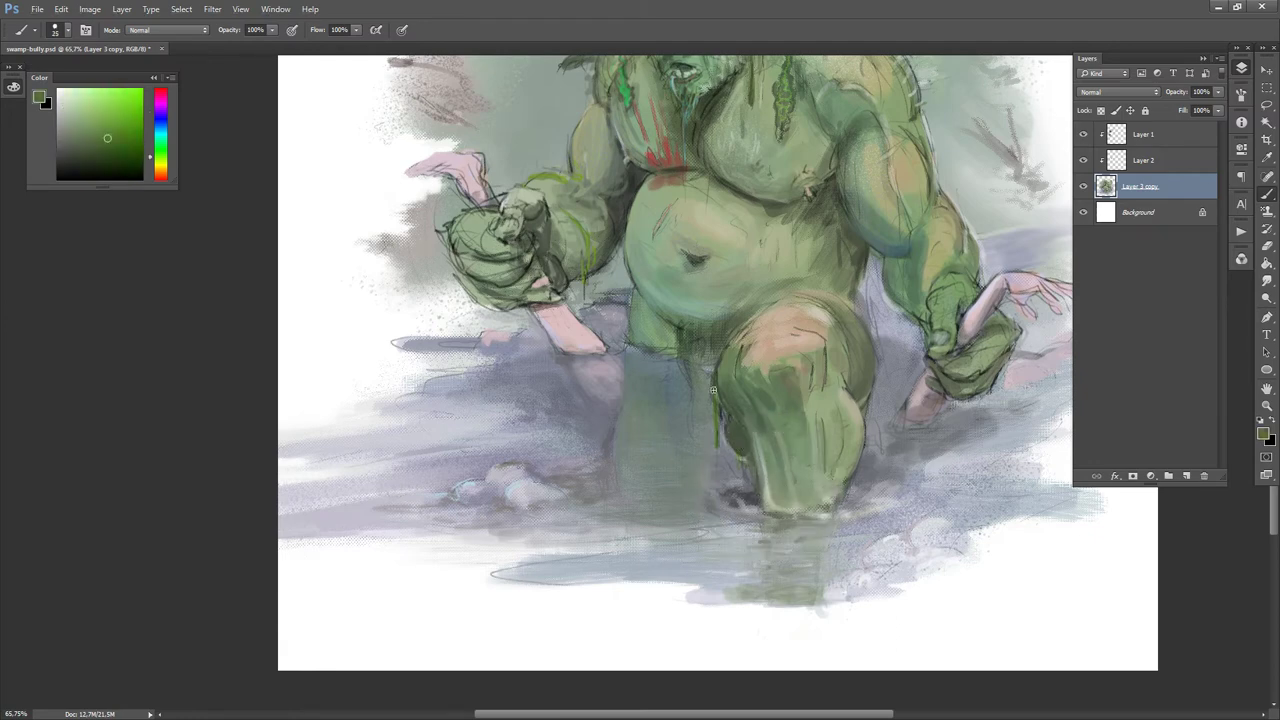
pyautogui.keyDown('alt'); pyautogui.click(735, 410); pyautogui.keyUp('alt')
# - Refine the shaded calf edge of the front leg in black and sampled dark green and grey at 15 to 10 px
pyautogui.press('d')
pyautogui.press('[')
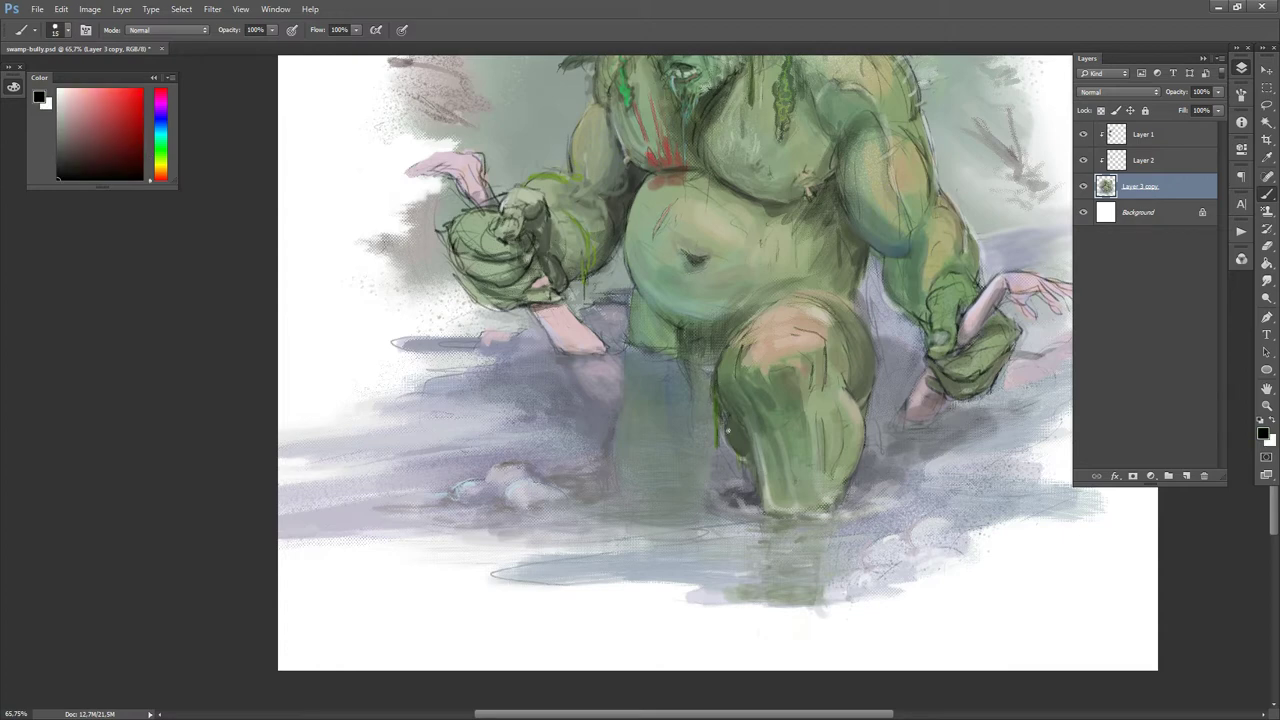
pyautogui.keyDown('alt'); pyautogui.click(723, 425); pyautogui.keyUp('alt')
pyautogui.keyDown('alt'); pyautogui.click(738, 446); pyautogui.keyUp('alt')
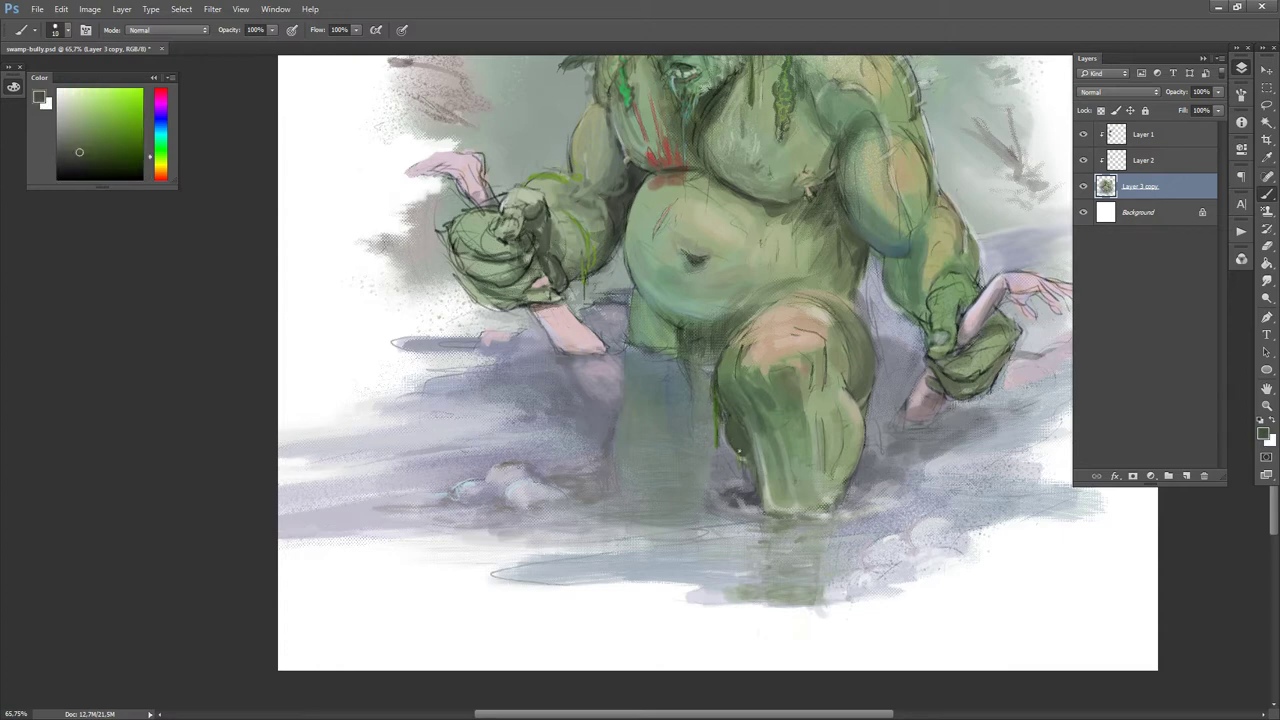
pyautogui.keyDown('alt'); pyautogui.click(747, 471); pyautogui.keyUp('alt')
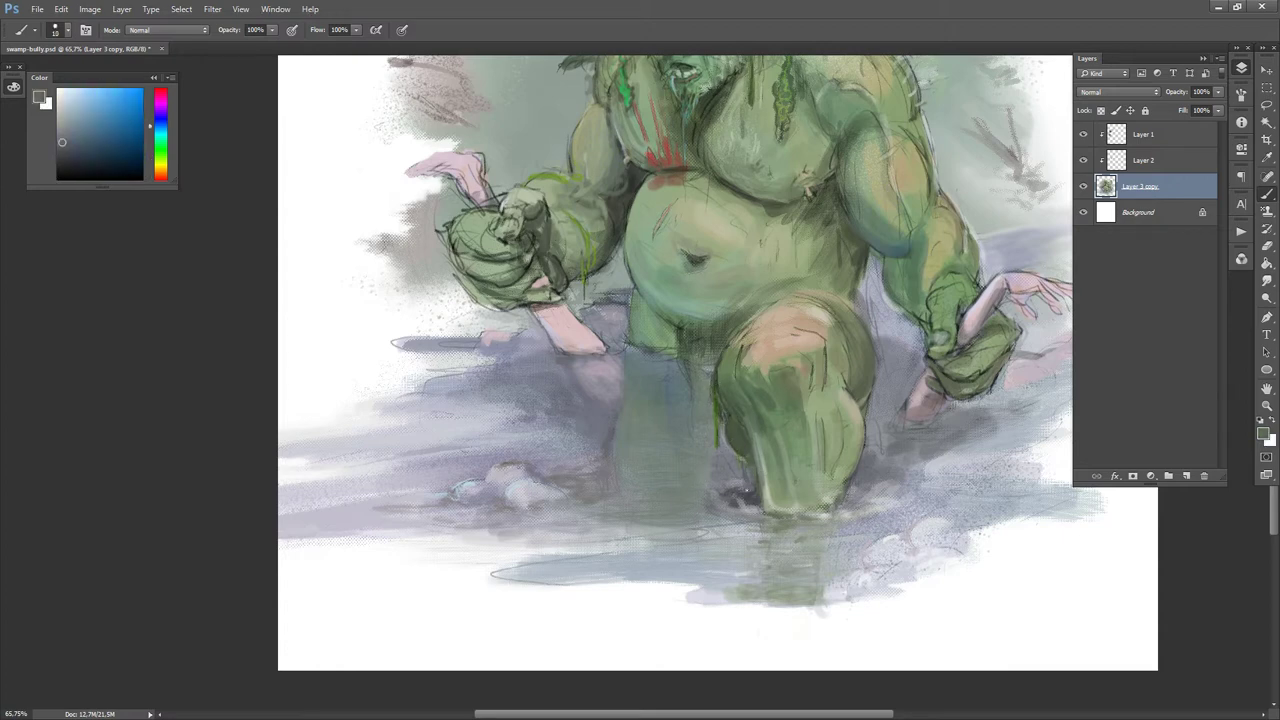
# - Repaint the water between the front leg and the submerged arm beside it in sampled greys with a 10 to 20 px brush
pyautogui.press('v')
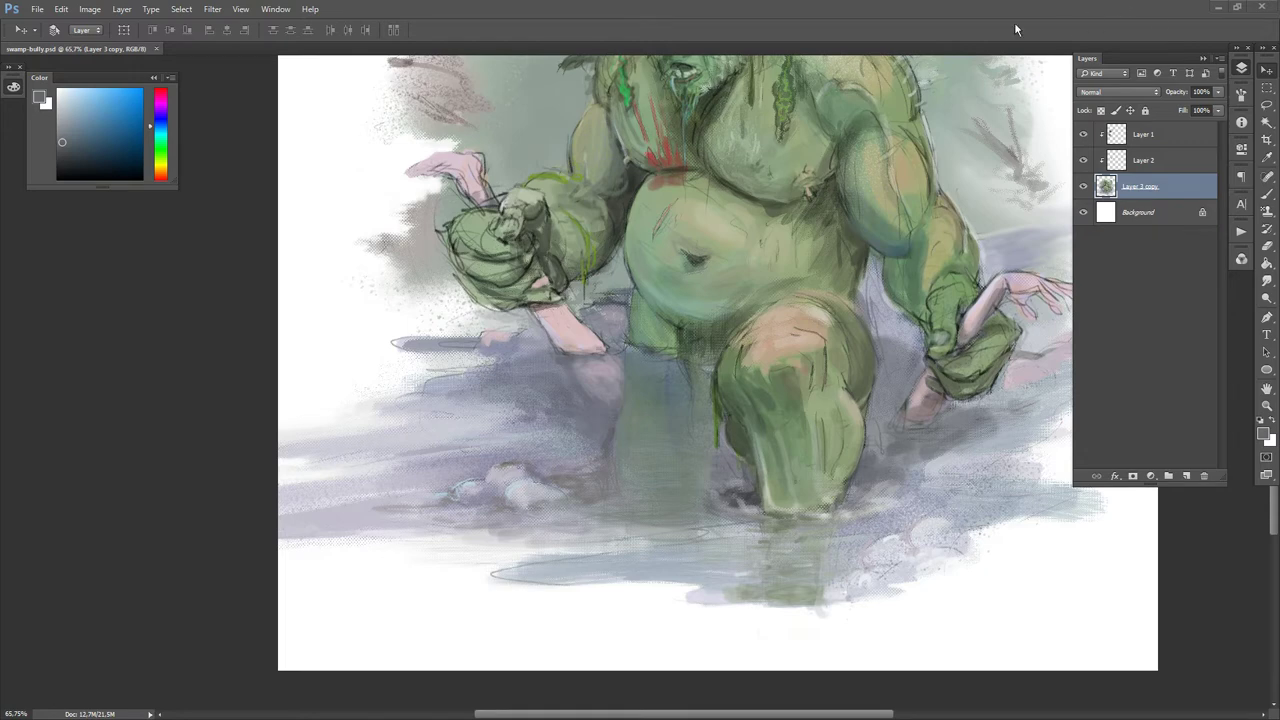
pyautogui.moveTo(852, 405); pyautogui.dragTo(799, 408)
pyautogui.moveTo(861, 411); pyautogui.dragTo(815, 409)
pyautogui.moveTo(873, 365); pyautogui.dragTo(746, 457)
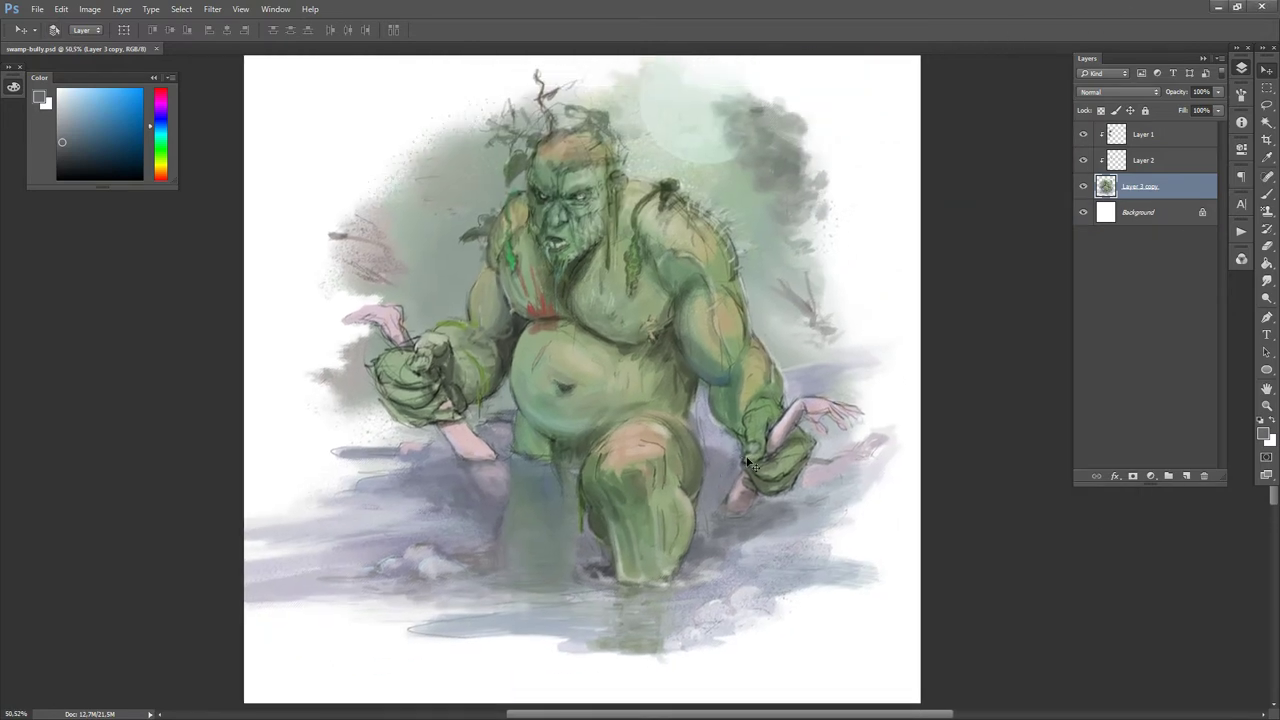
pyautogui.press('b')
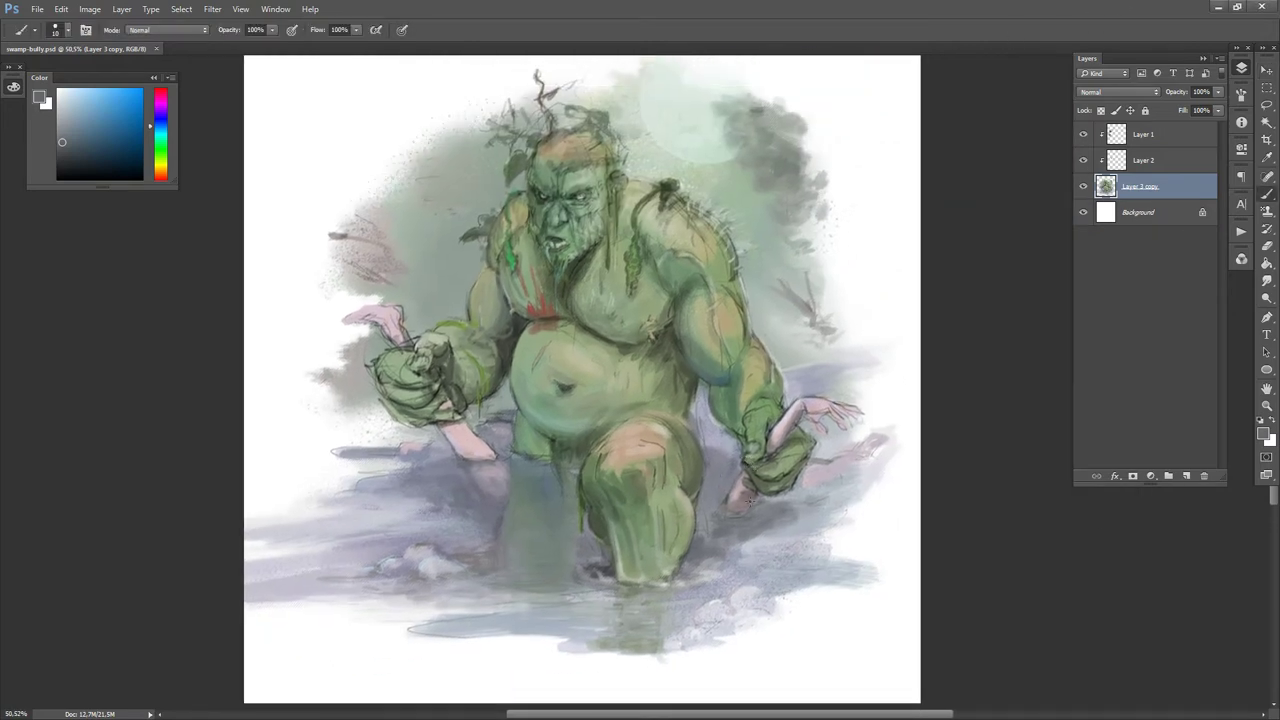
pyautogui.keyDown('alt'); pyautogui.click(743, 511); pyautogui.keyUp('alt')
pyautogui.keyDown('alt'); pyautogui.click(733, 515); pyautogui.keyUp('alt')
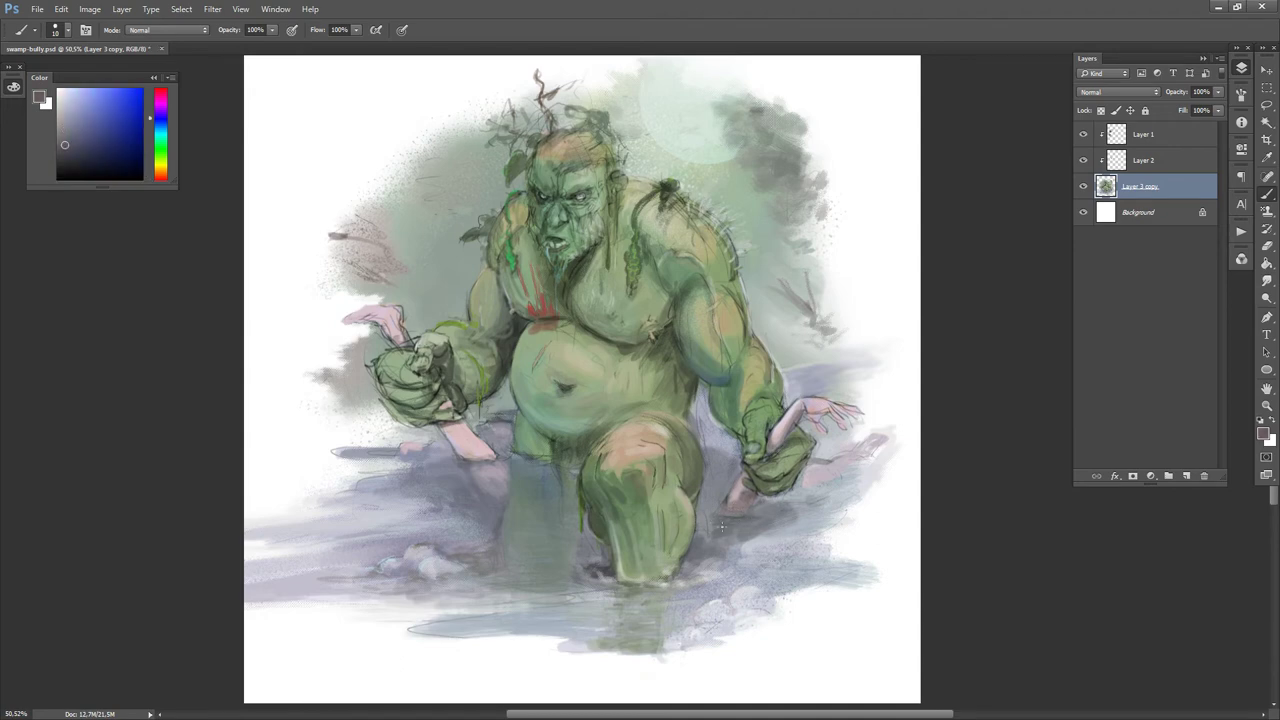
pyautogui.keyDown('alt'); pyautogui.click(718, 528); pyautogui.keyUp('alt')
pyautogui.keyDown('alt'); pyautogui.click(705, 527); pyautogui.keyUp('alt')
pyautogui.keyDown('alt'); pyautogui.click(706, 508); pyautogui.keyUp('alt')
pyautogui.keyDown('alt'); pyautogui.click(704, 508); pyautogui.keyUp('alt')
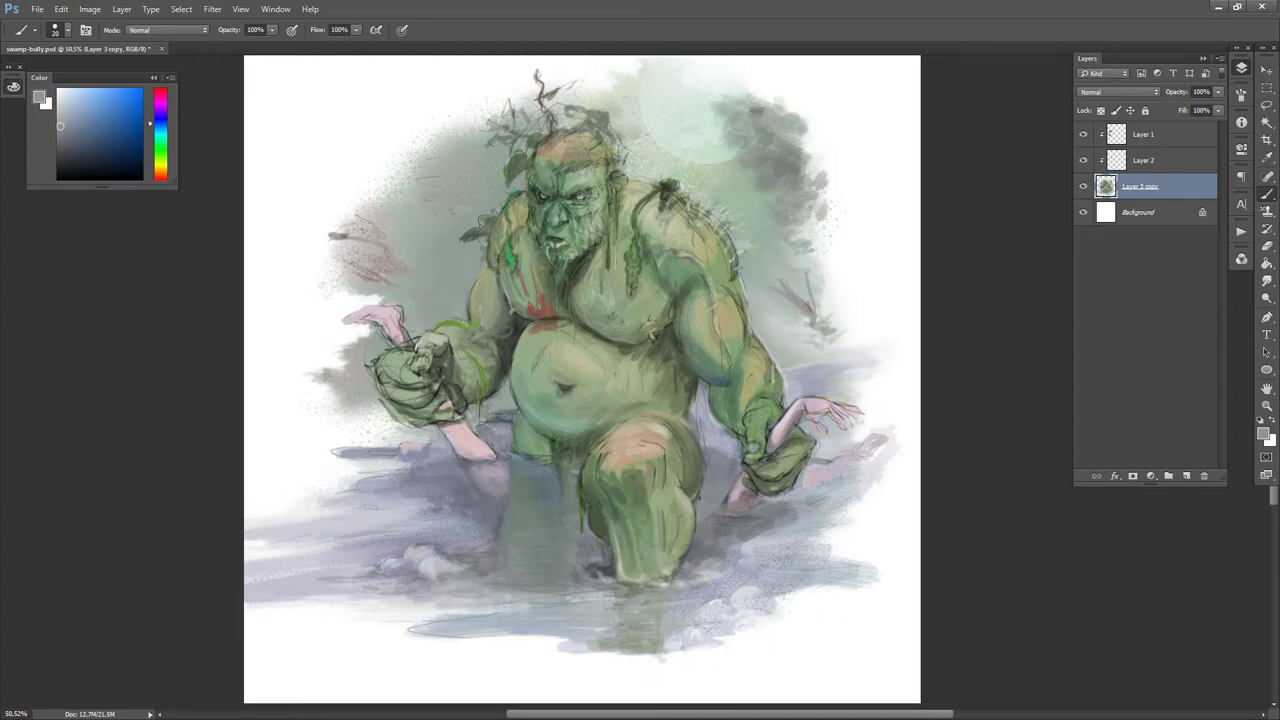
# - Touch up the front leg's outer calf, thigh edge and kneecap in black and sampled olive and beige tones
pyautogui.press('d')
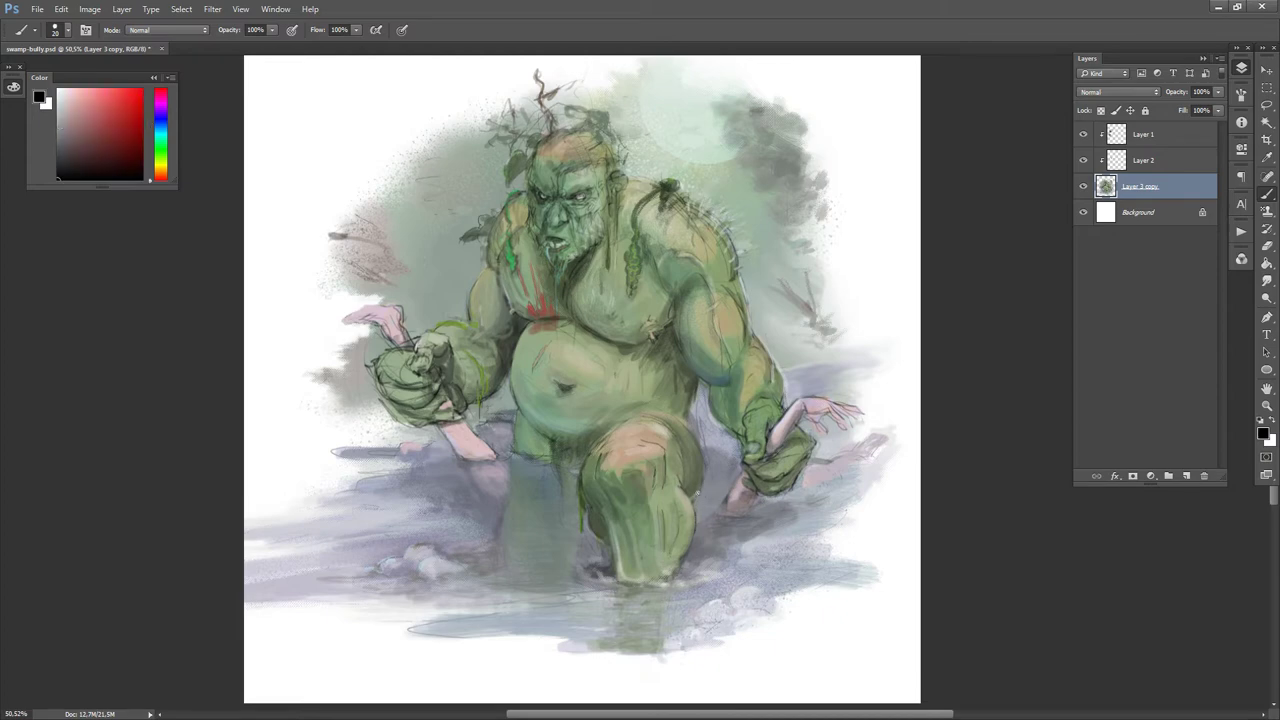
pyautogui.keyDown('alt'); pyautogui.click(688, 521); pyautogui.keyUp('alt')
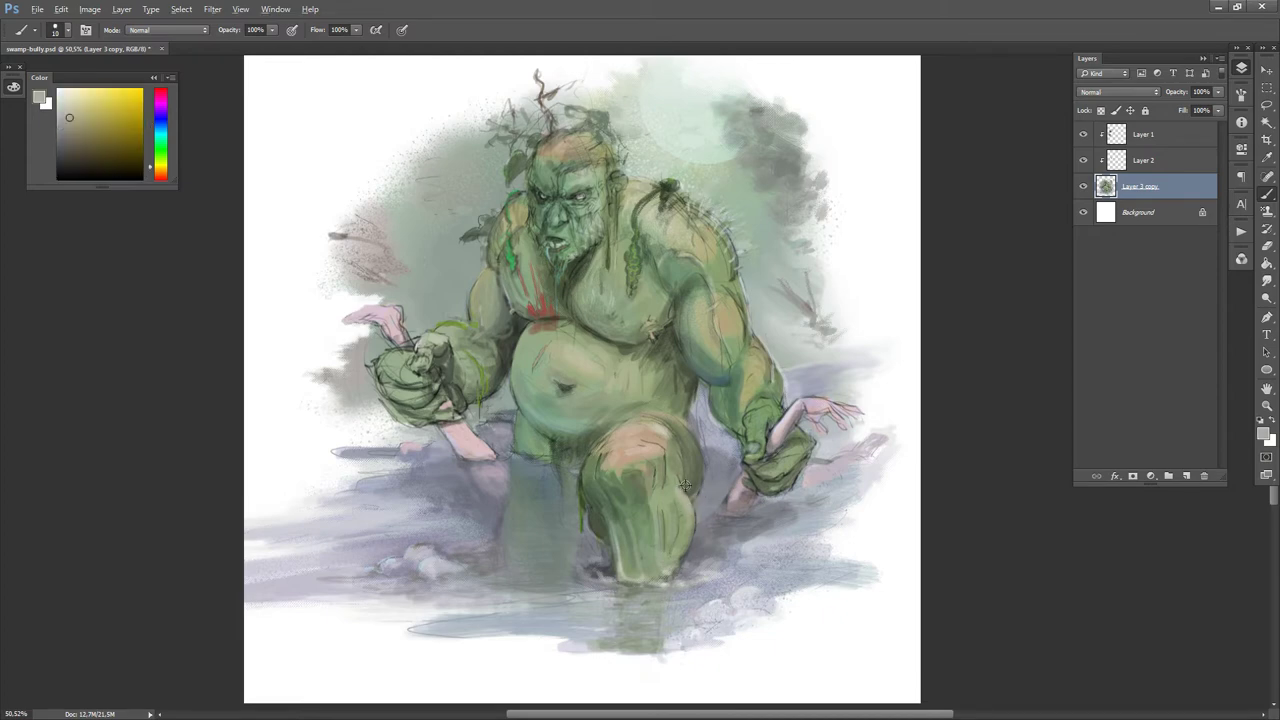
pyautogui.keyDown('alt'); pyautogui.click(686, 485); pyautogui.keyUp('alt')
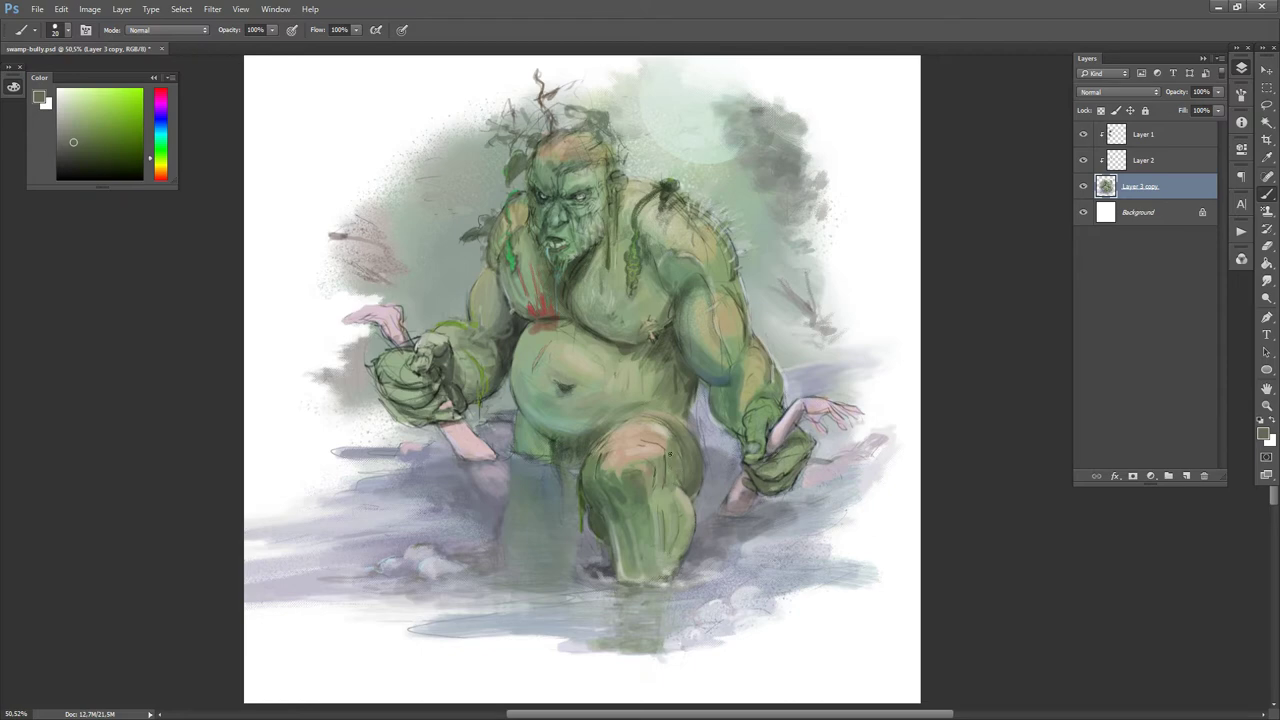
pyautogui.keyDown('alt'); pyautogui.click(657, 433); pyautogui.keyUp('alt')
pyautogui.keyDown('alt'); pyautogui.click(661, 431); pyautogui.keyUp('alt')
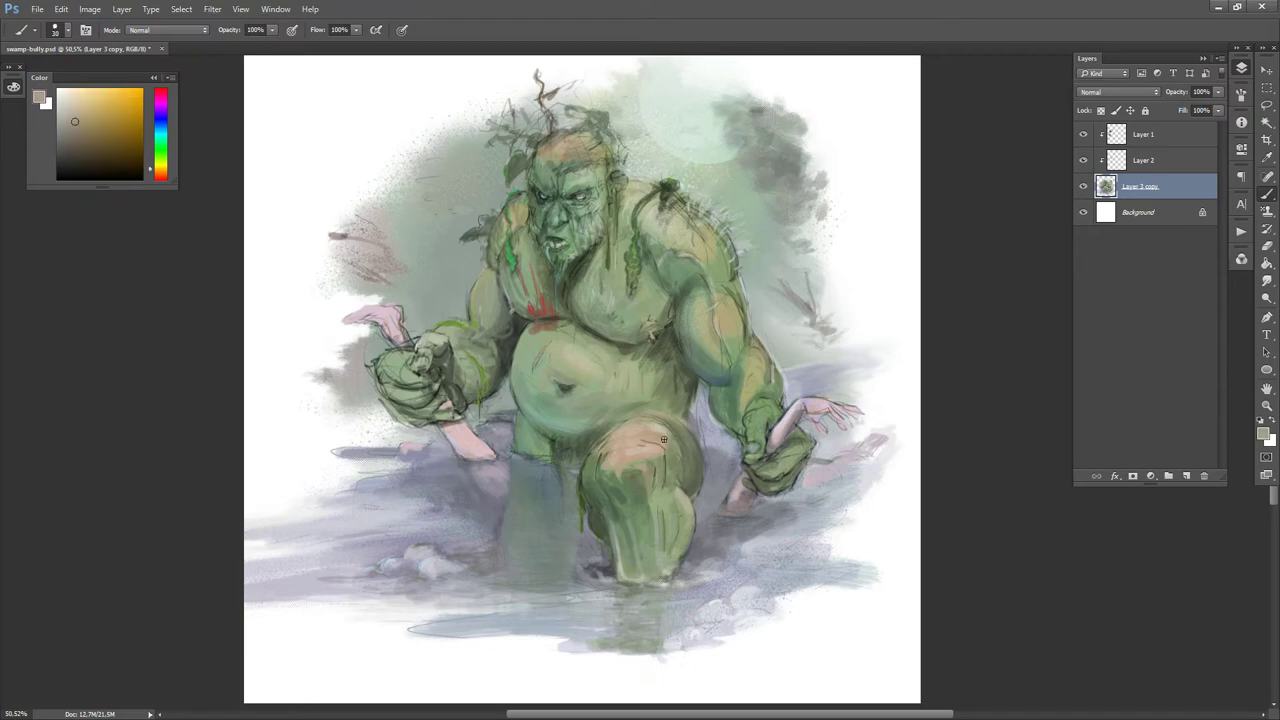
# - Clean up the weed strand hanging from the front knee and the calf edge behind it in sampled greens and greys at 15 px
pyautogui.press('d')
pyautogui.press('x')
pyautogui.press('[')
pyautogui.press('[')
pyautogui.press('[')
pyautogui.keyDown('alt'); pyautogui.click(586, 504); pyautogui.keyUp('alt')
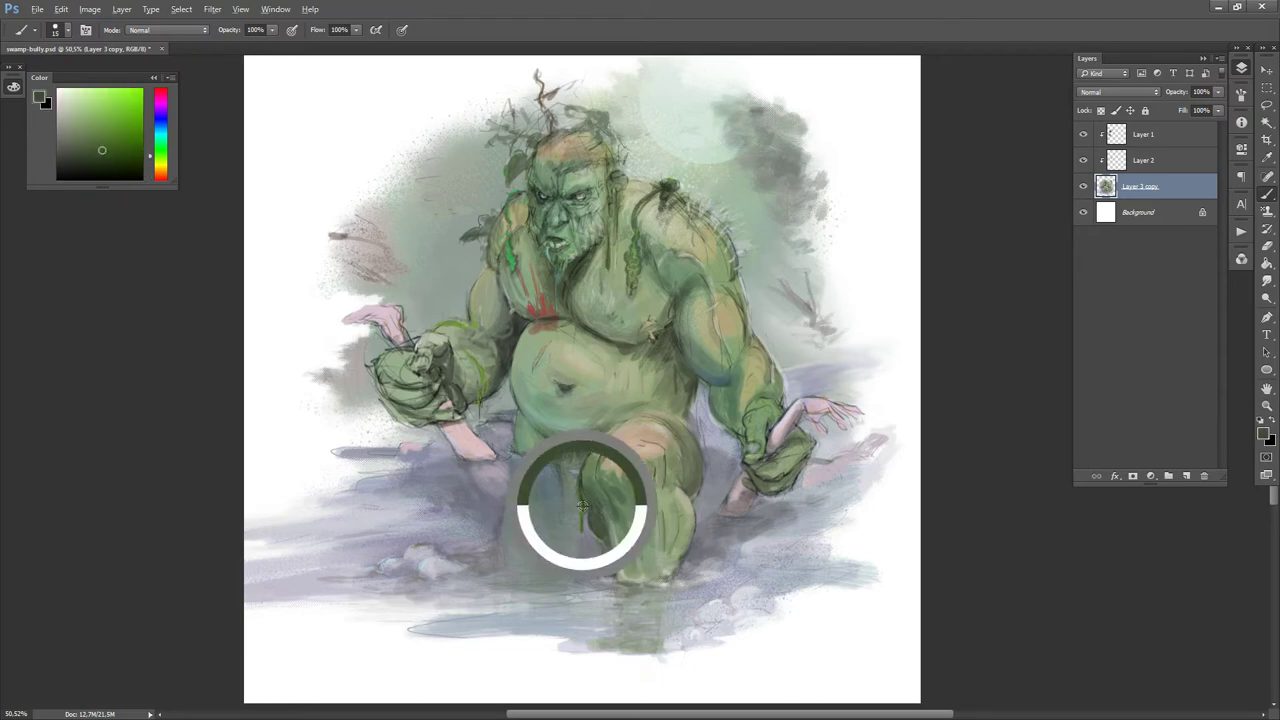
pyautogui.keyDown('alt'); pyautogui.click(583, 507); pyautogui.keyUp('alt')
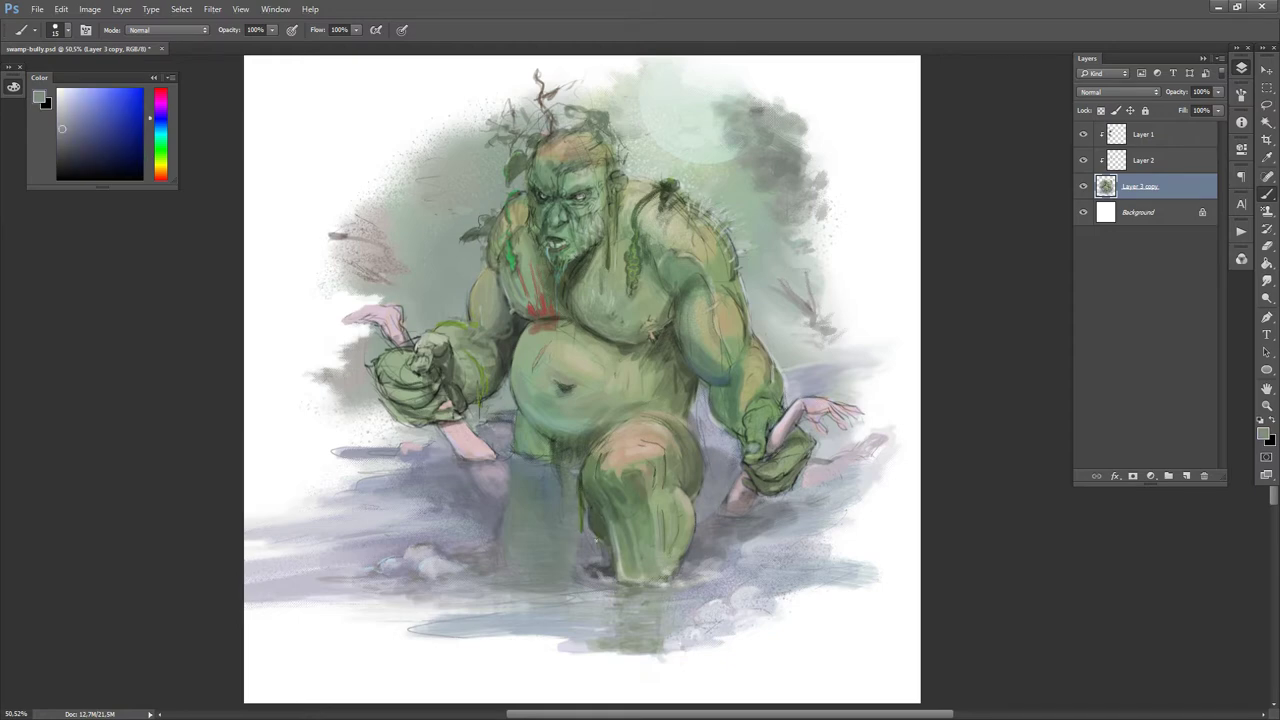
pyautogui.keyDown('alt'); pyautogui.click(589, 522); pyautogui.keyUp('alt')
pyautogui.keyDown('alt'); pyautogui.click(597, 511); pyautogui.keyUp('alt')
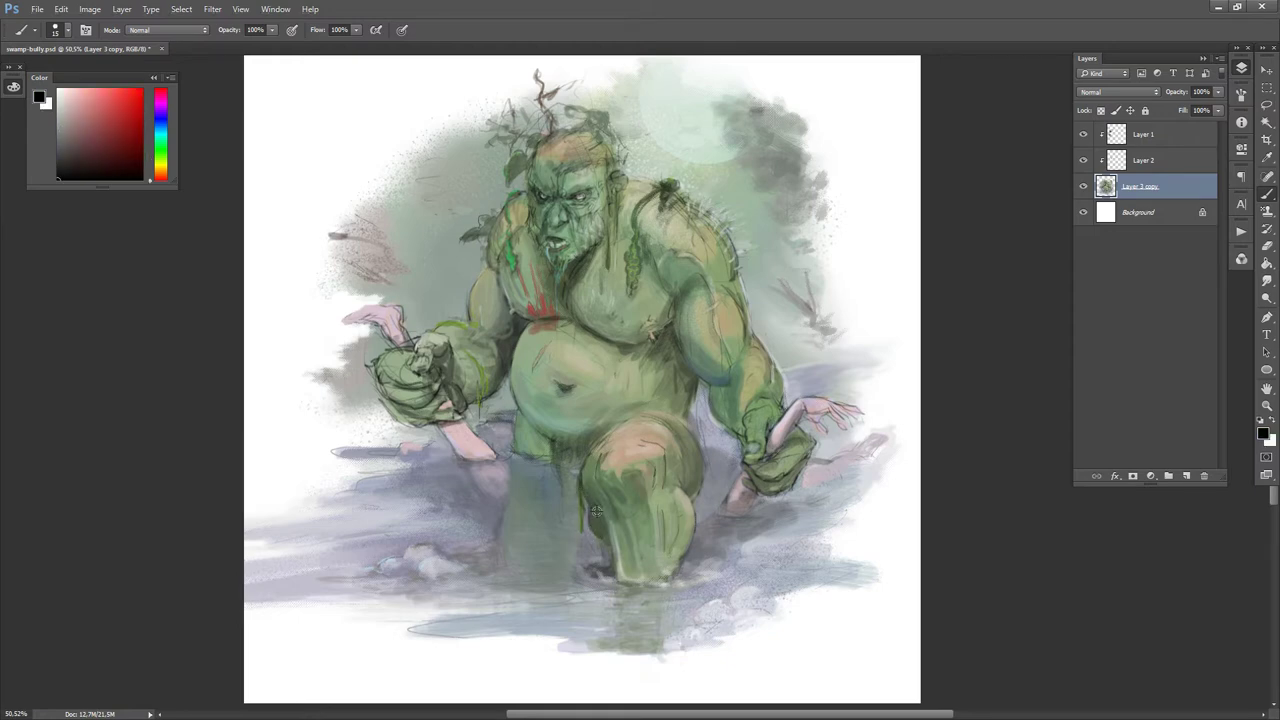
pyautogui.keyDown('alt'); pyautogui.click(595, 504); pyautogui.keyUp('alt')
pyautogui.keyDown('alt'); pyautogui.click(601, 546); pyautogui.keyUp('alt')
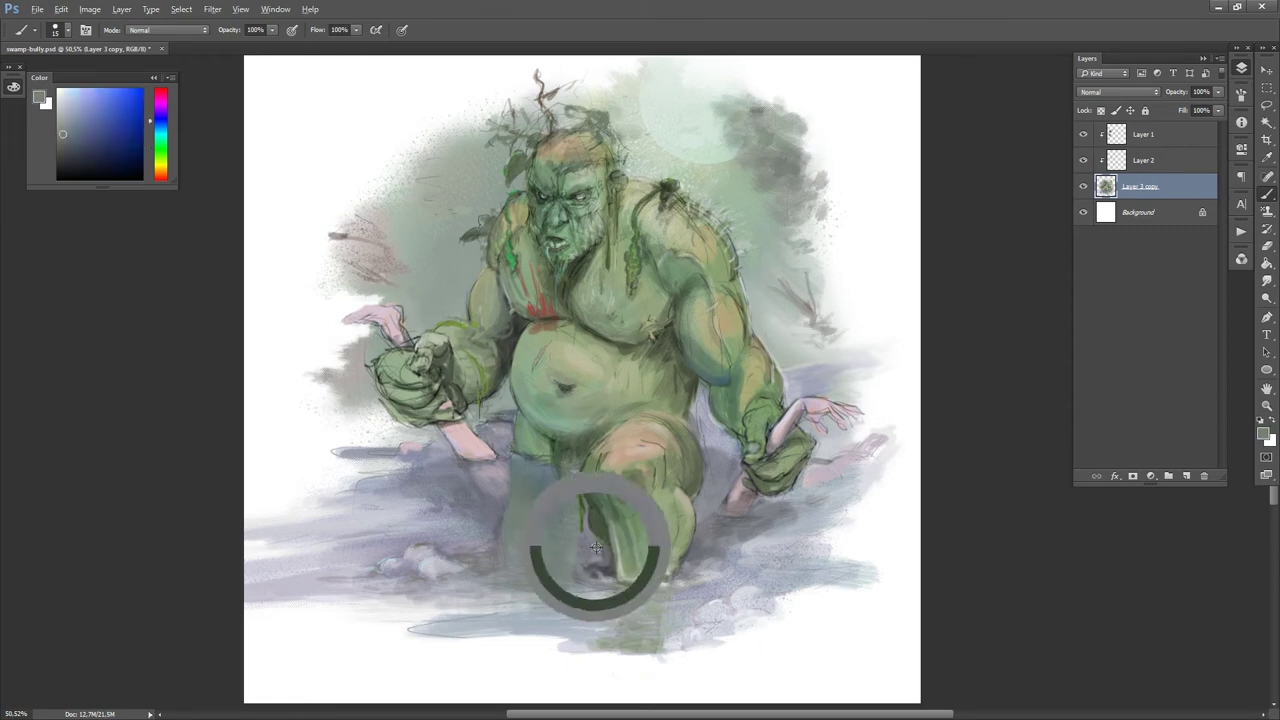
# - Paint the shadowed water behind the front calf in sampled dark and mid greys at 15 to 25 px
pyautogui.keyDown('alt'); pyautogui.click(590, 549); pyautogui.keyUp('alt')
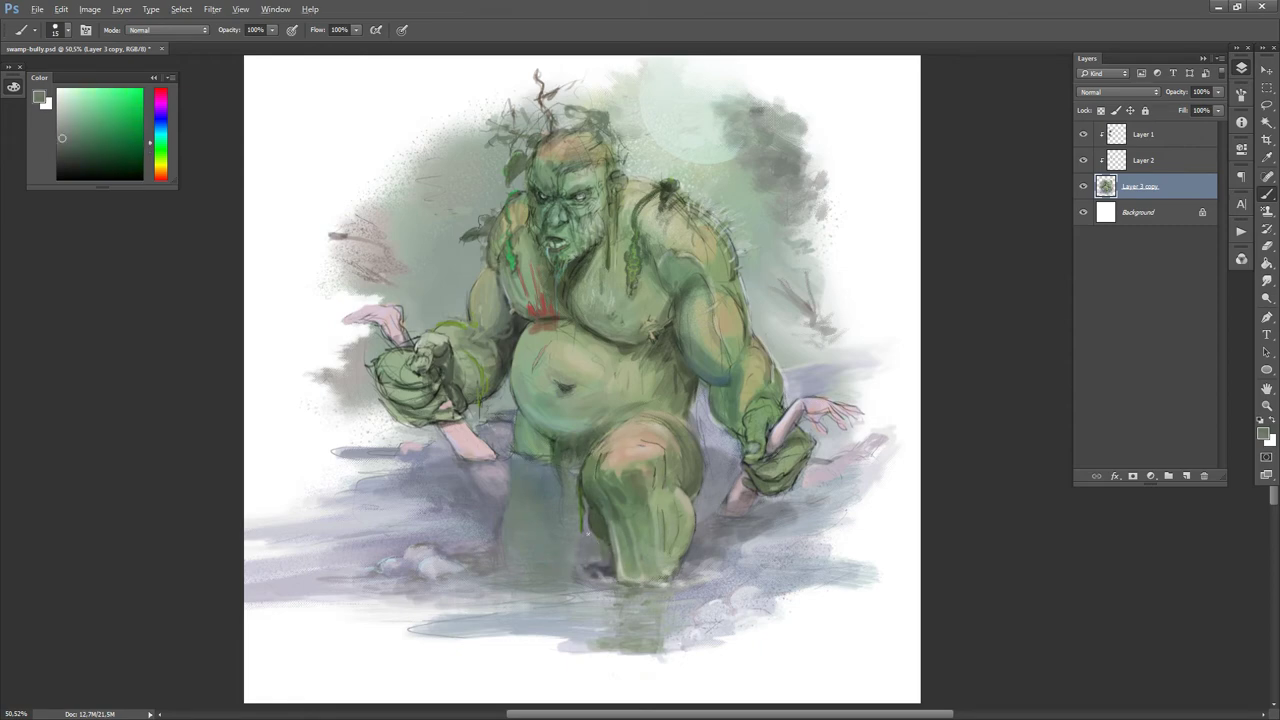
pyautogui.keyDown('alt'); pyautogui.click(606, 568); pyautogui.keyUp('alt')
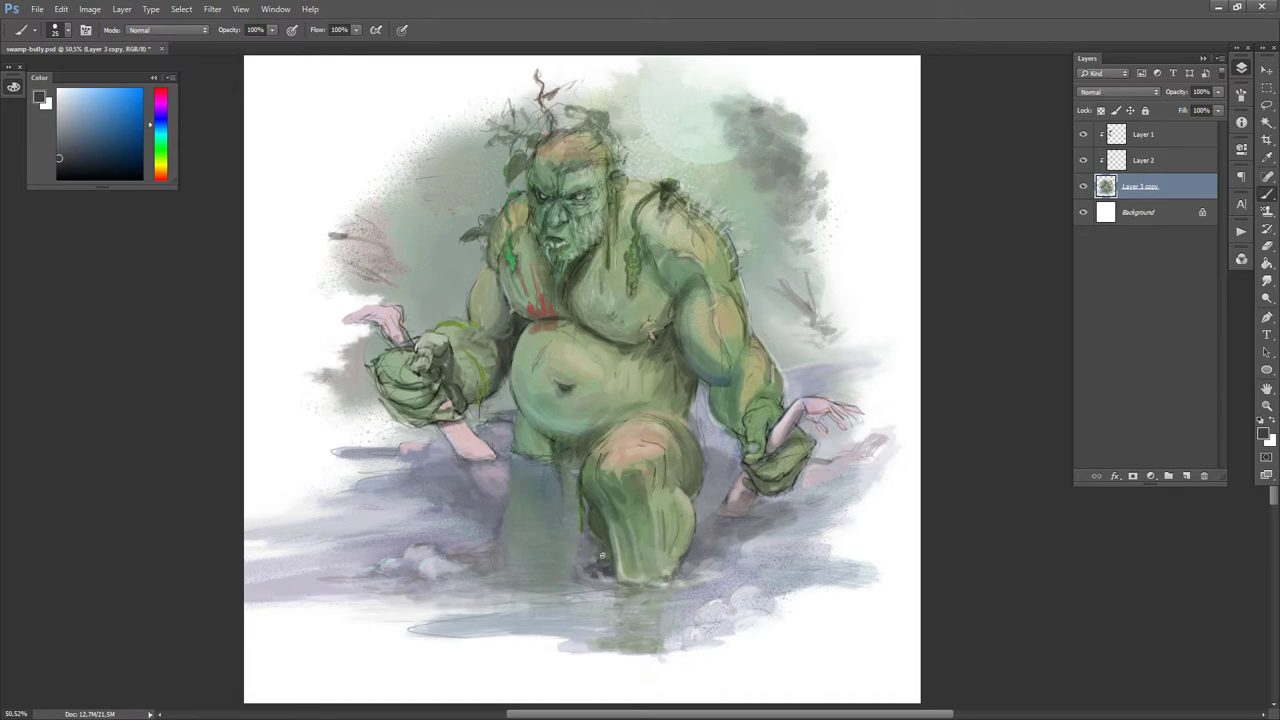
pyautogui.keyDown('alt'); pyautogui.click(599, 530); pyautogui.keyUp('alt')
pyautogui.keyDown('alt'); pyautogui.click(584, 545); pyautogui.keyUp('alt')
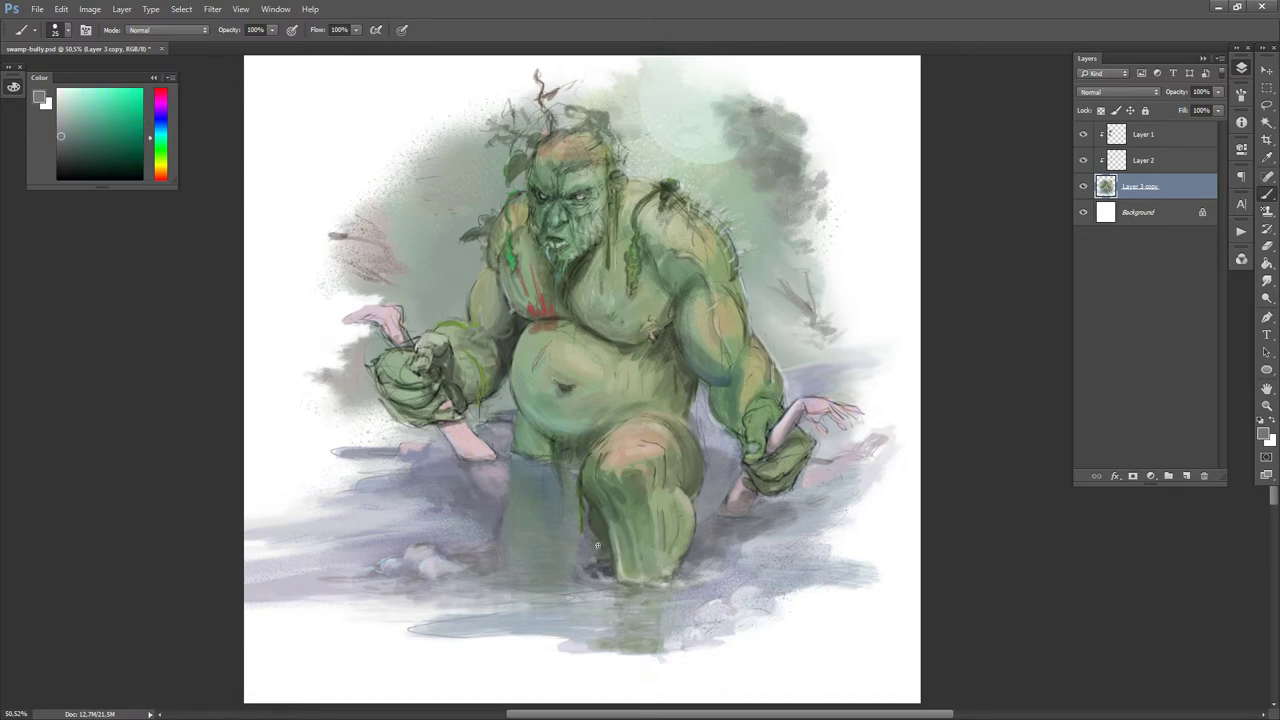
pyautogui.keyDown('alt'); pyautogui.click(608, 566); pyautogui.keyUp('alt')
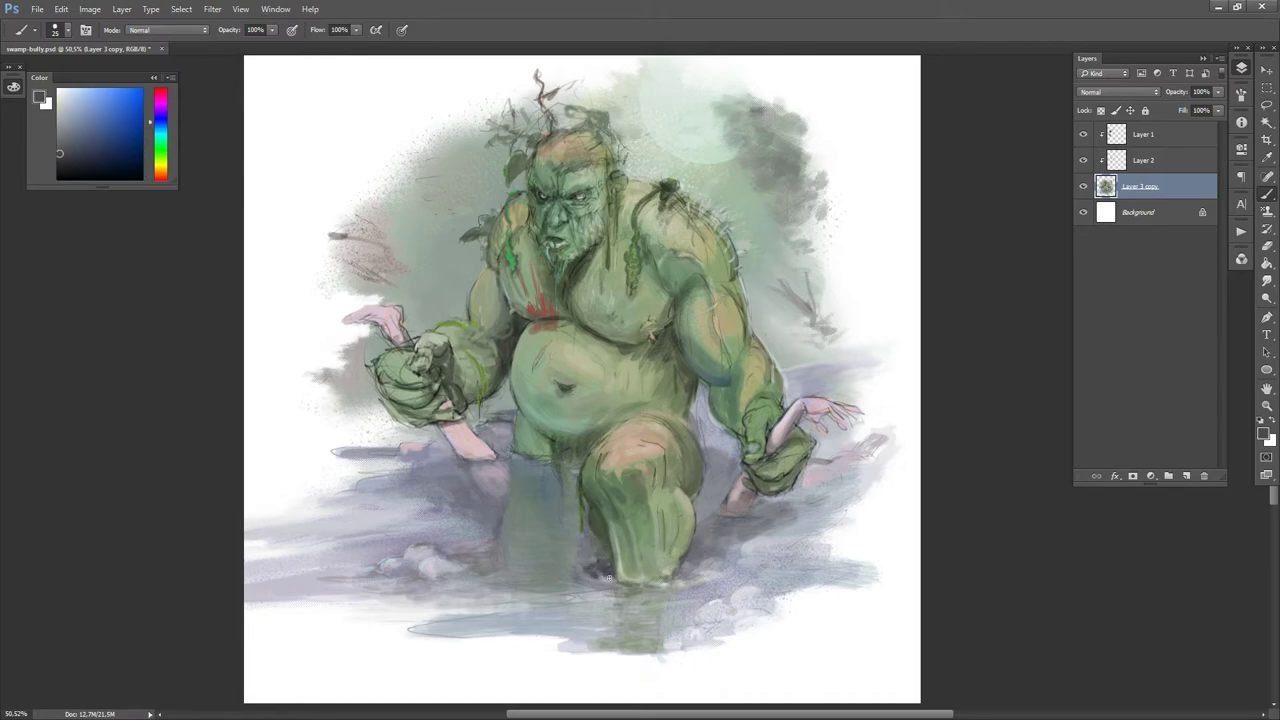
pyautogui.keyDown('alt'); pyautogui.click(608, 578); pyautogui.keyUp('alt')
pyautogui.press('[')
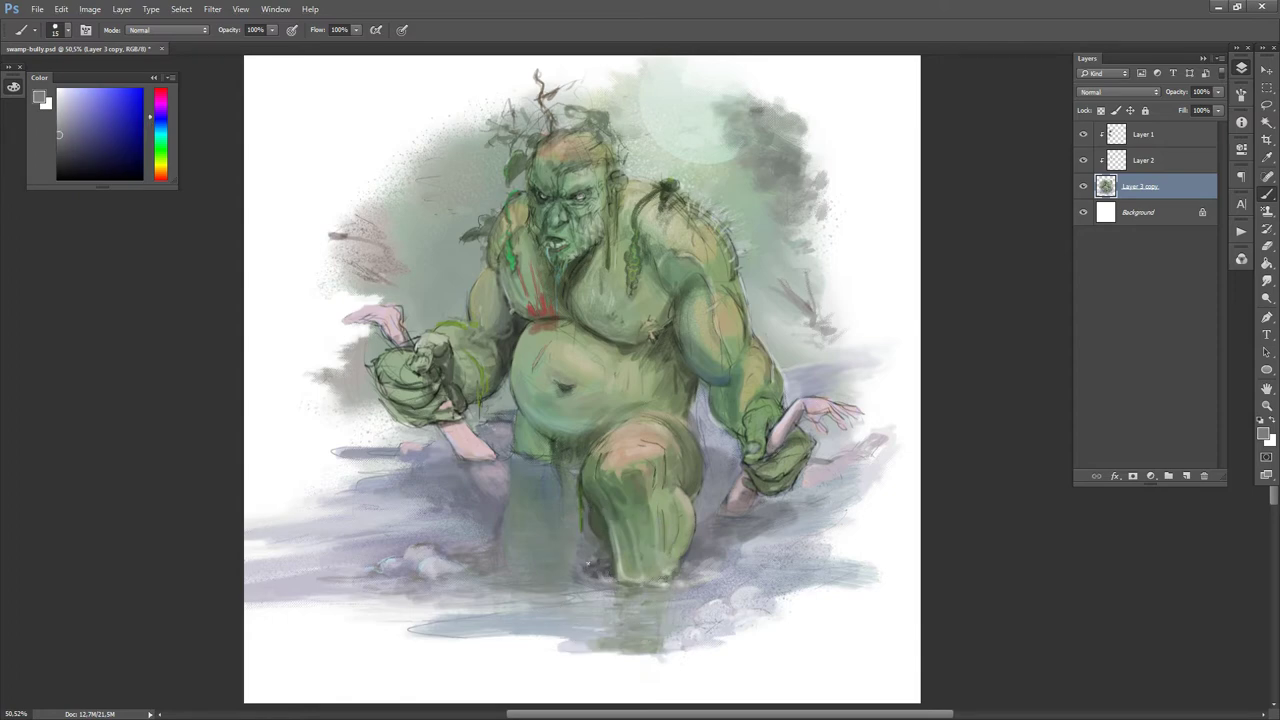
# - Add small black marks in the water behind the front foot and blend the surrounding water in sampled greys up to 35 px
pyautogui.press('d')
pyautogui.click(596, 559)
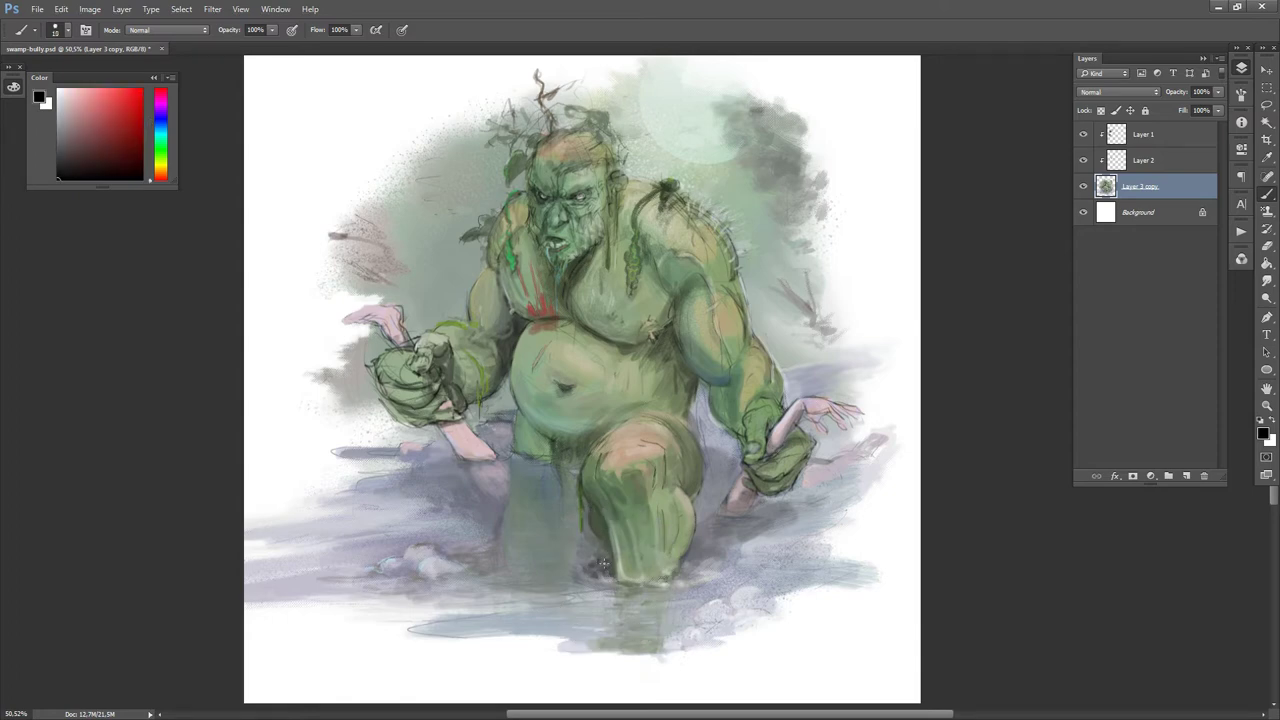
pyautogui.keyDown('alt'); pyautogui.click(594, 569); pyautogui.keyUp('alt')
pyautogui.keyDown('alt'); pyautogui.click(584, 556); pyautogui.keyUp('alt')
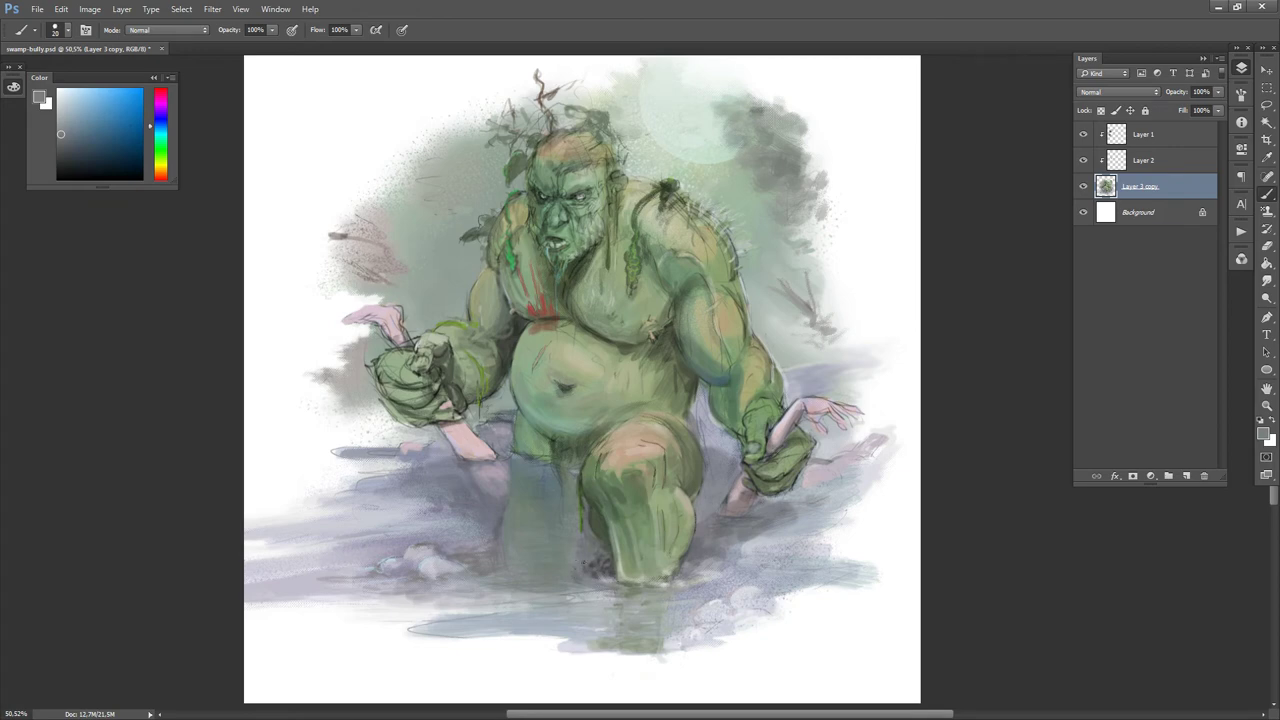
pyautogui.keyDown('alt'); pyautogui.click(555, 576); pyautogui.keyUp('alt')
pyautogui.press(']')
pyautogui.press(']')
pyautogui.keyDown('alt'); pyautogui.click(569, 569); pyautogui.keyUp('alt')
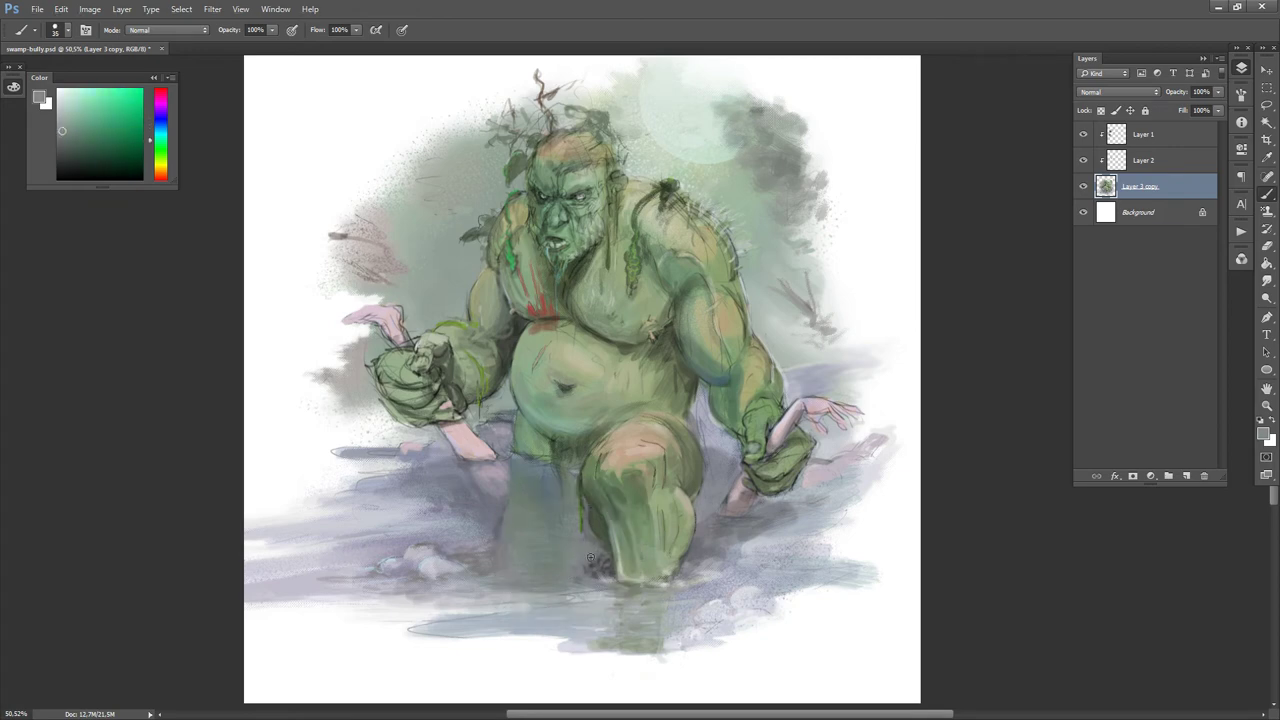
# - Rework the shadow between the legs beneath the belly in black and sampled dark greens at 30 to 35 px
pyautogui.keyDown('alt'); pyautogui.click(564, 456); pyautogui.keyUp('alt')
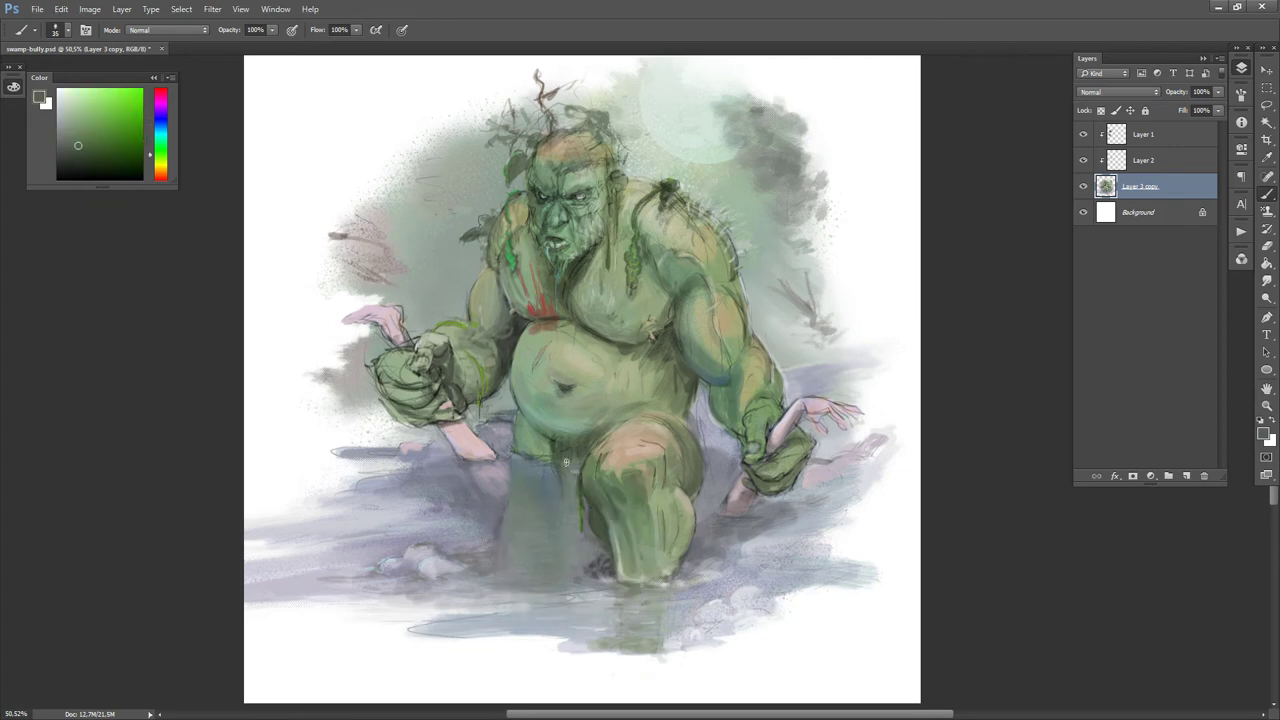
pyautogui.press('d')
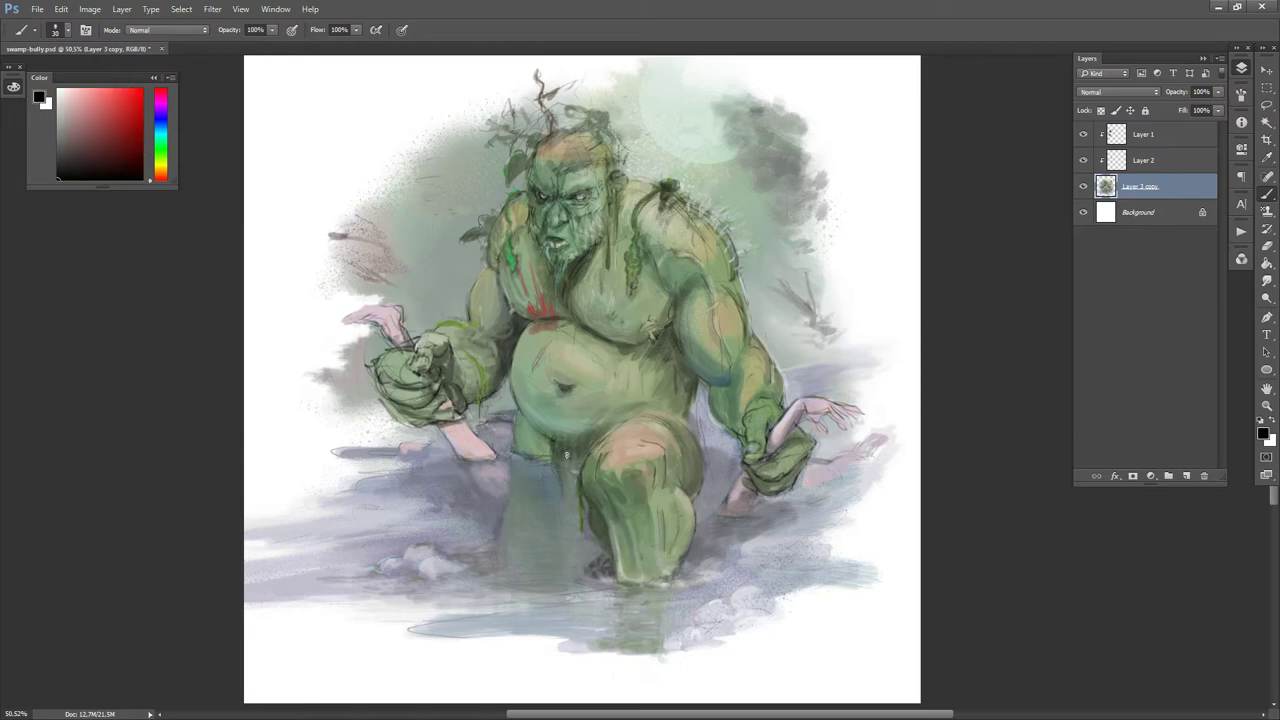
pyautogui.keyDown('alt'); pyautogui.click(560, 435); pyautogui.keyUp('alt')
pyautogui.keyDown('alt'); pyautogui.click(587, 443); pyautogui.keyUp('alt')
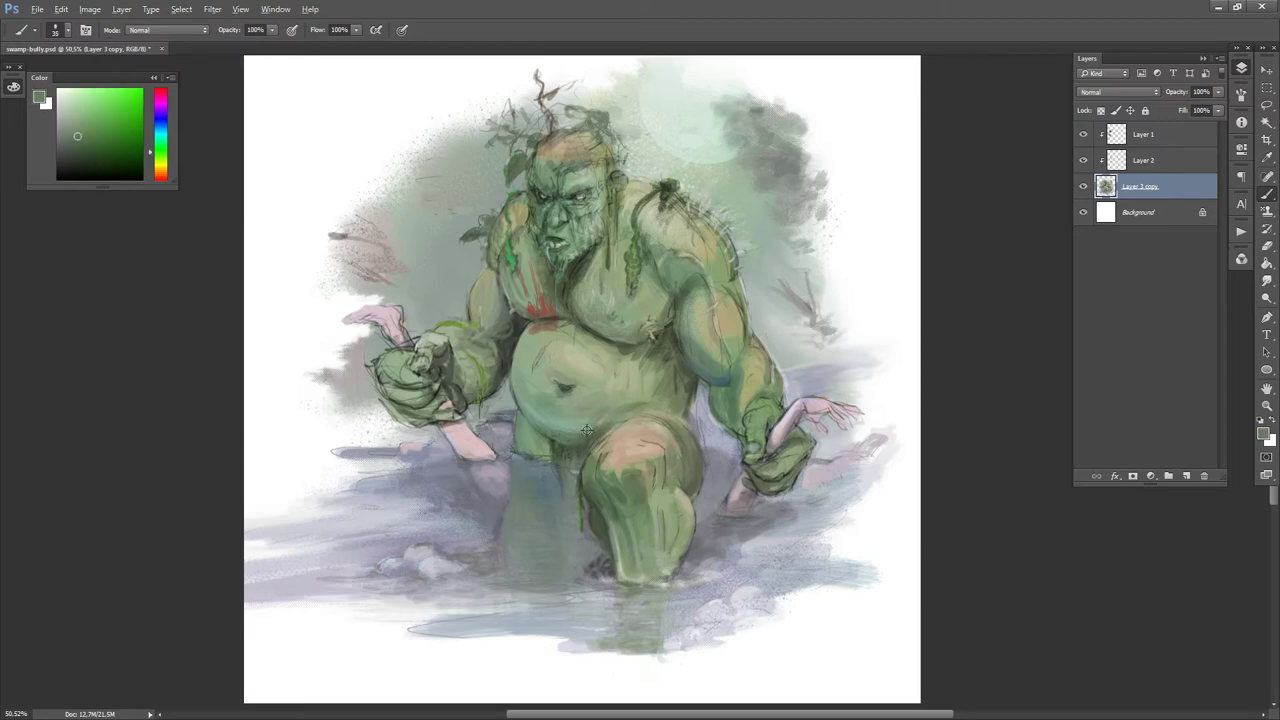
# - Smooth the lower belly and its fold above the knee in sampled greens with a 50 to 45 px brush
pyautogui.keyDown('alt'); pyautogui.click(572, 421); pyautogui.keyUp('alt')
pyautogui.keyDown('alt'); pyautogui.click(584, 402); pyautogui.keyUp('alt')
pyautogui.keyDown('alt'); pyautogui.click(566, 440); pyautogui.keyUp('alt')
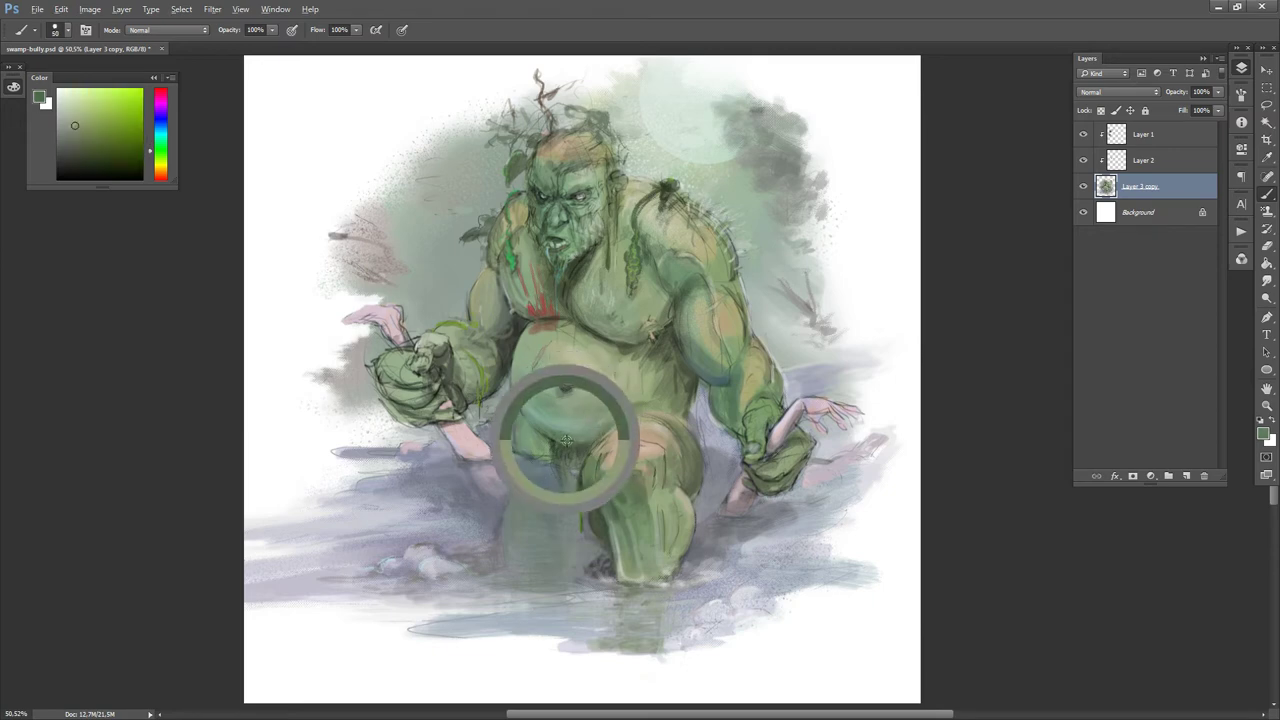
pyautogui.press('[')
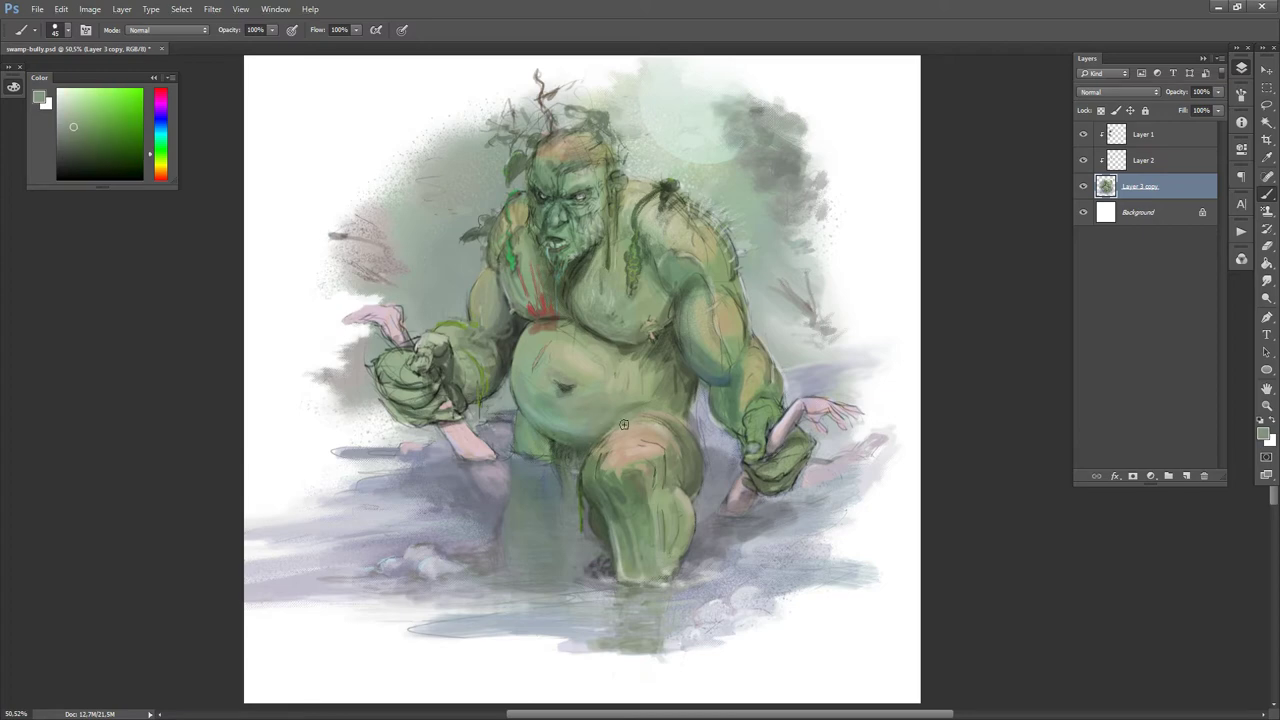
pyautogui.keyDown('alt'); pyautogui.click(622, 435); pyautogui.keyUp('alt')
pyautogui.keyDown('alt'); pyautogui.click(601, 436); pyautogui.keyUp('alt')
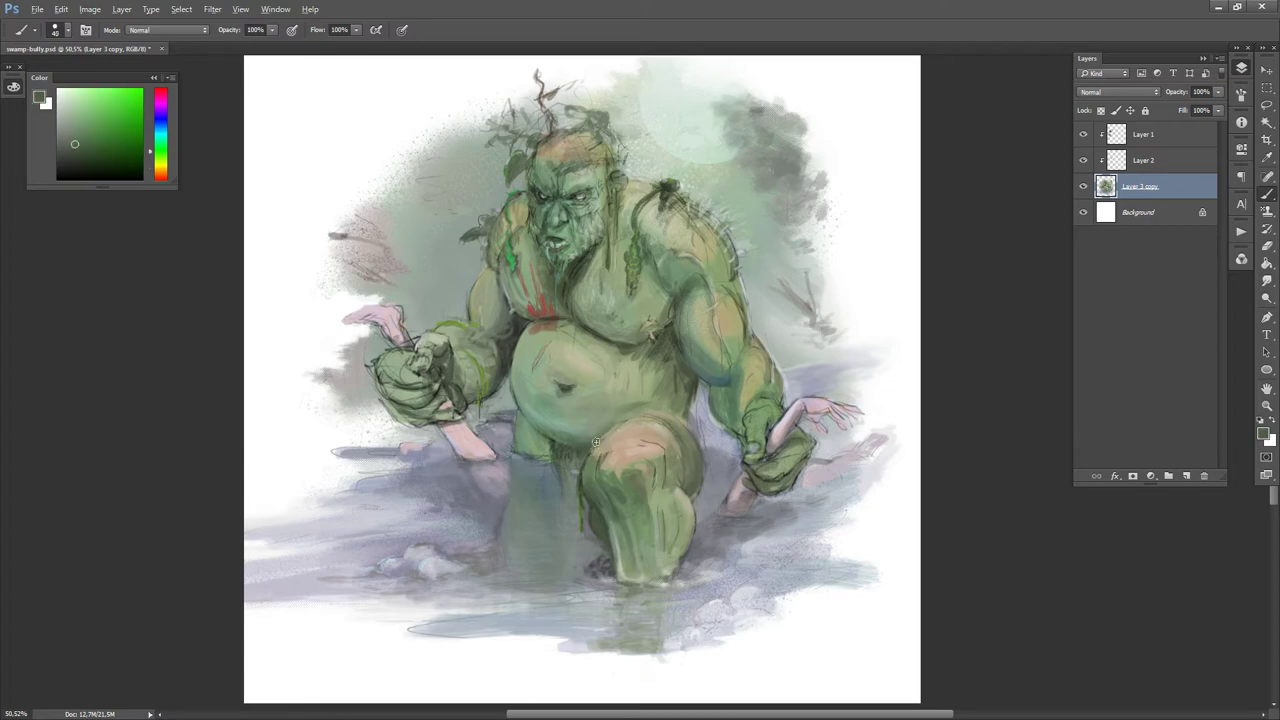
pyautogui.keyDown('alt'); pyautogui.click(592, 428); pyautogui.keyUp('alt')
pyautogui.keyDown('alt'); pyautogui.click(581, 427); pyautogui.keyUp('alt')
# - Refine the shadow between the legs and the rear leg's waterline at 15 px in black and sampled greens
pyautogui.press('d')
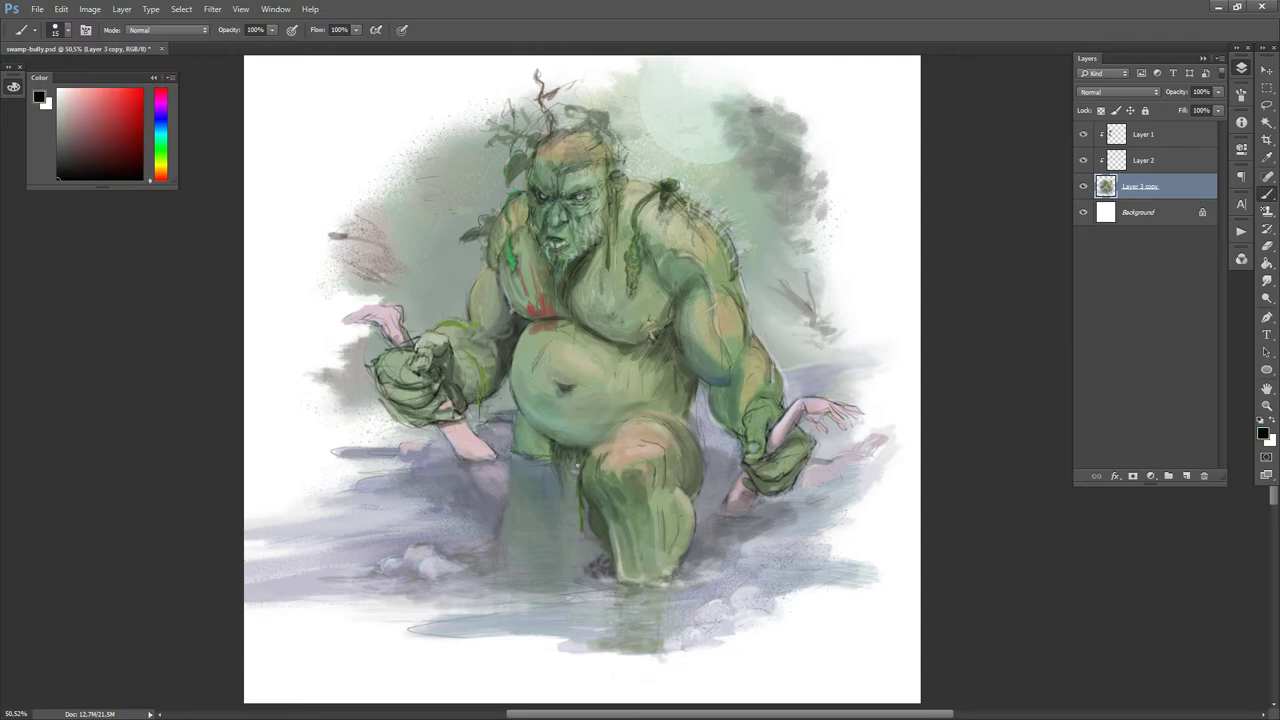
pyautogui.press('x')
pyautogui.keyDown('alt'); pyautogui.click(569, 460); pyautogui.keyUp('alt')
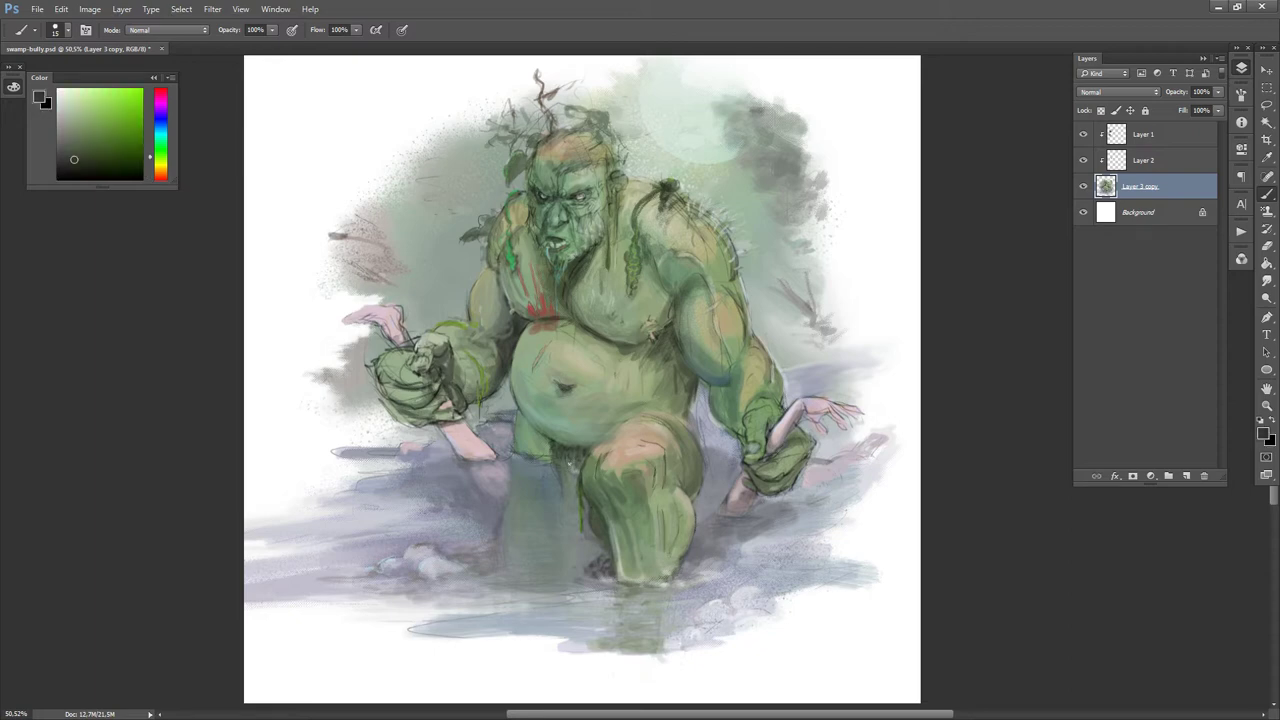
pyautogui.press('d')
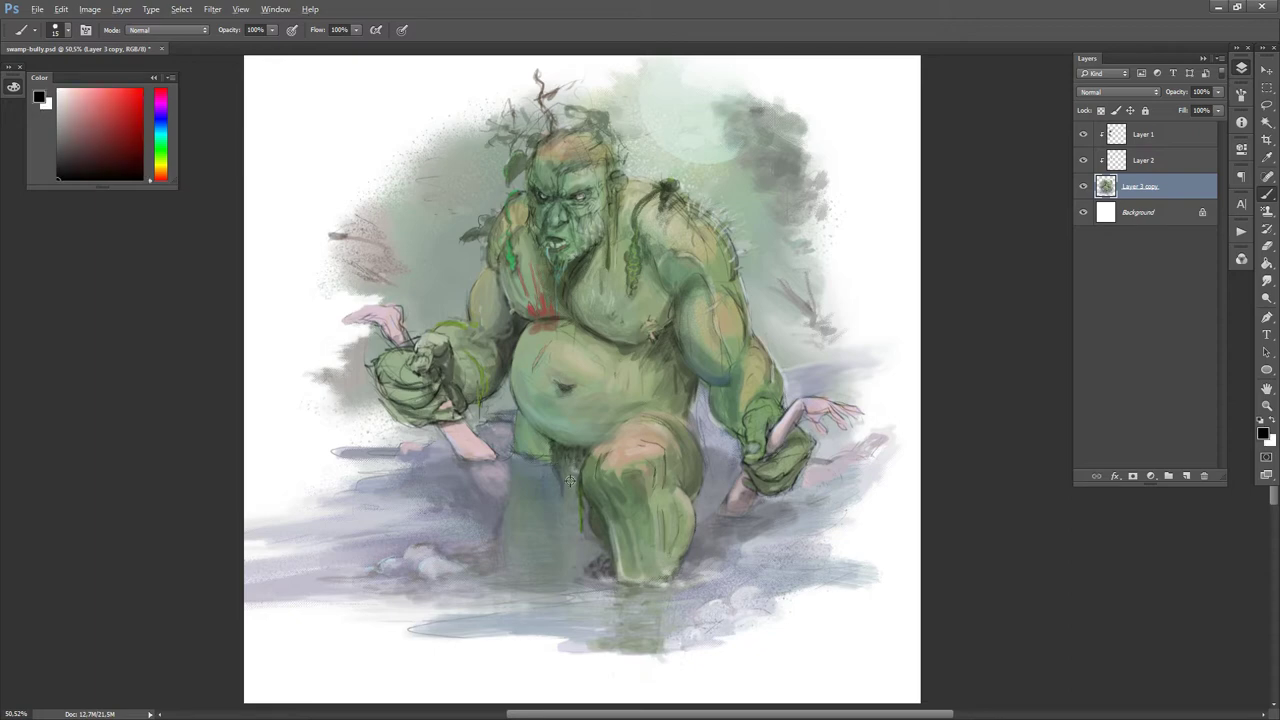
pyautogui.keyDown('alt'); pyautogui.click(568, 484); pyautogui.keyUp('alt')
pyautogui.keyDown('alt'); pyautogui.click(540, 452); pyautogui.keyUp('alt')
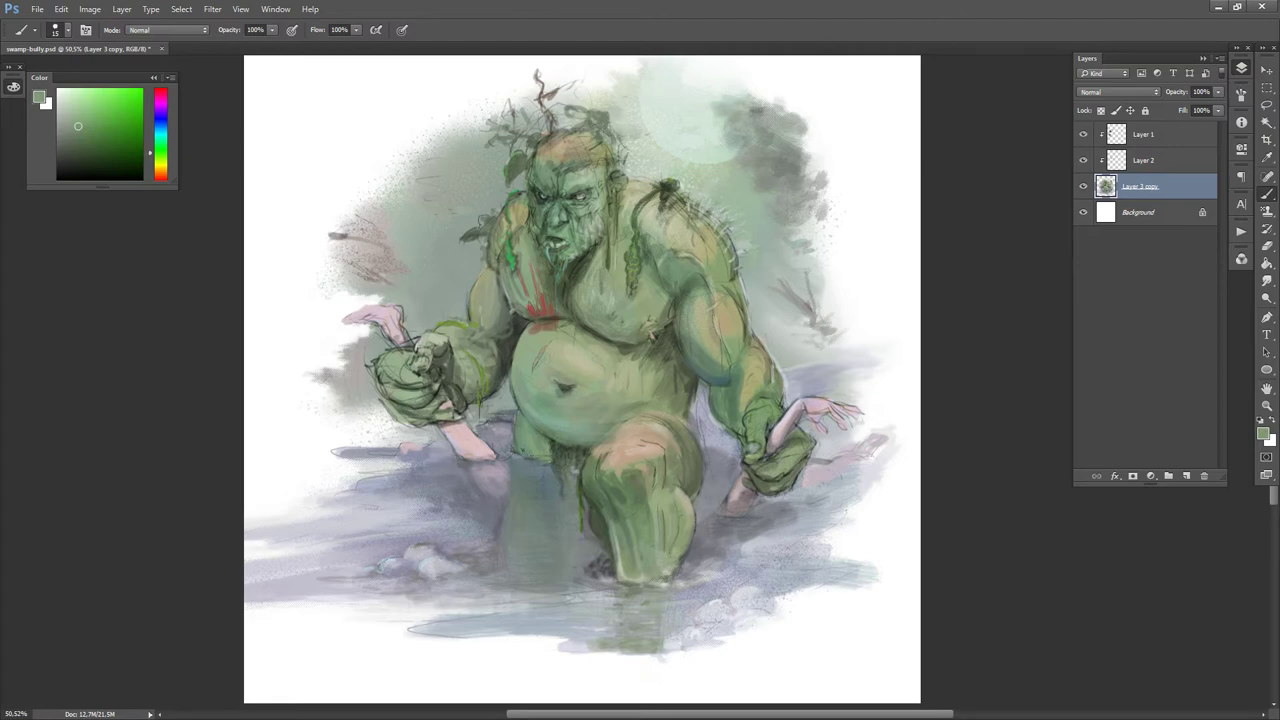
pyautogui.keyDown('alt'); pyautogui.click(546, 459); pyautogui.keyUp('alt')
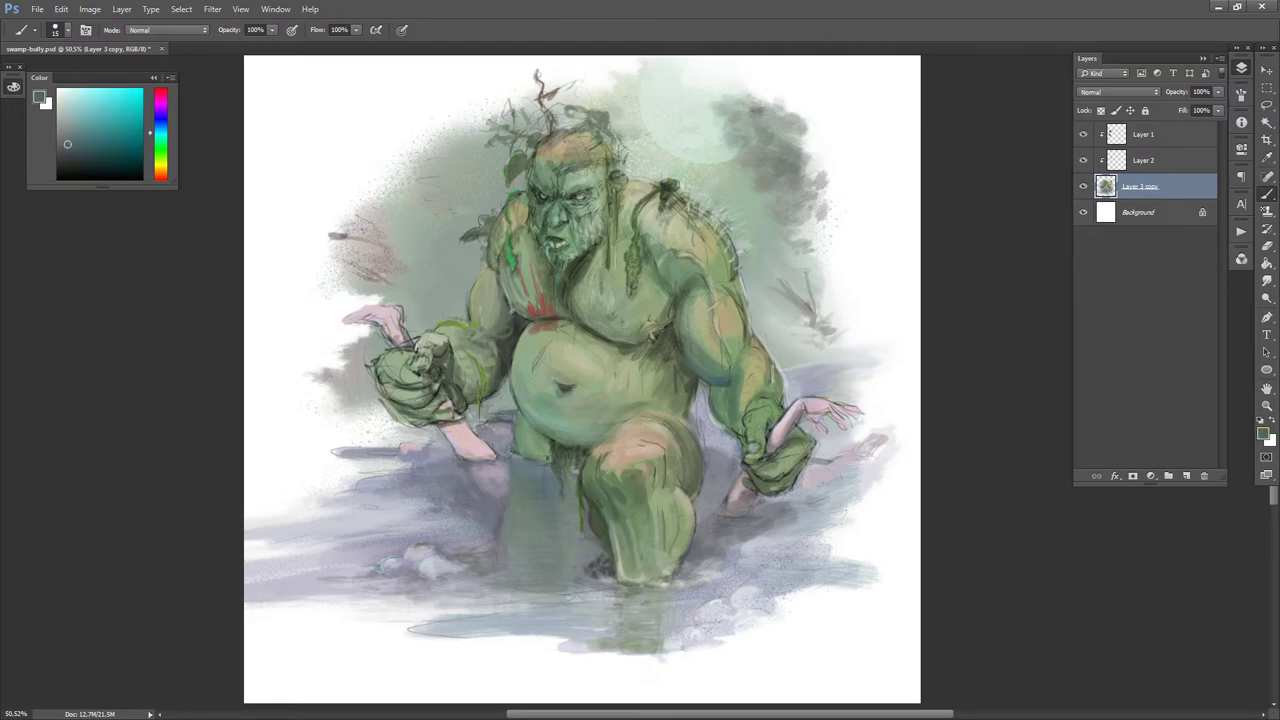
# - Clean up the background gap between the rear thigh, belly and forearm in sampled greys at 15 px
pyautogui.keyDown('alt'); pyautogui.click(504, 440); pyautogui.keyUp('alt')
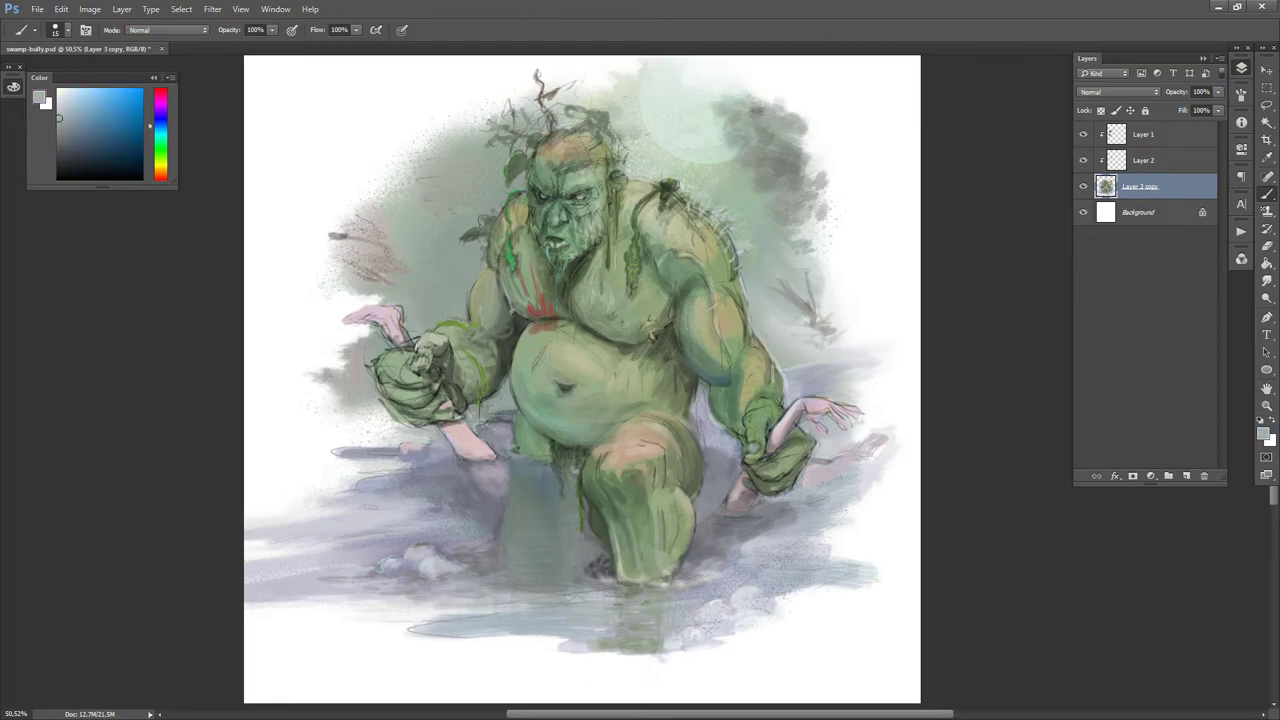
pyautogui.press('d')
pyautogui.keyDown('alt'); pyautogui.click(509, 430); pyautogui.keyUp('alt')
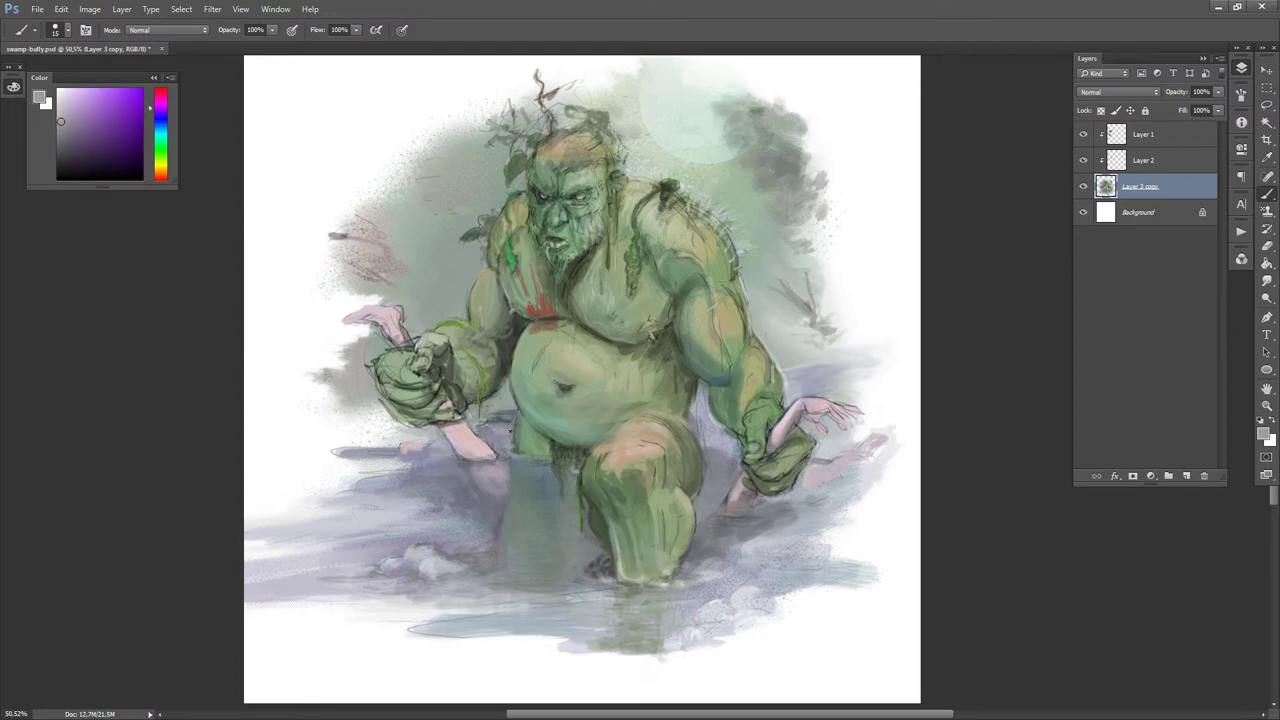
pyautogui.keyDown('alt'); pyautogui.click(490, 409); pyautogui.keyUp('alt')
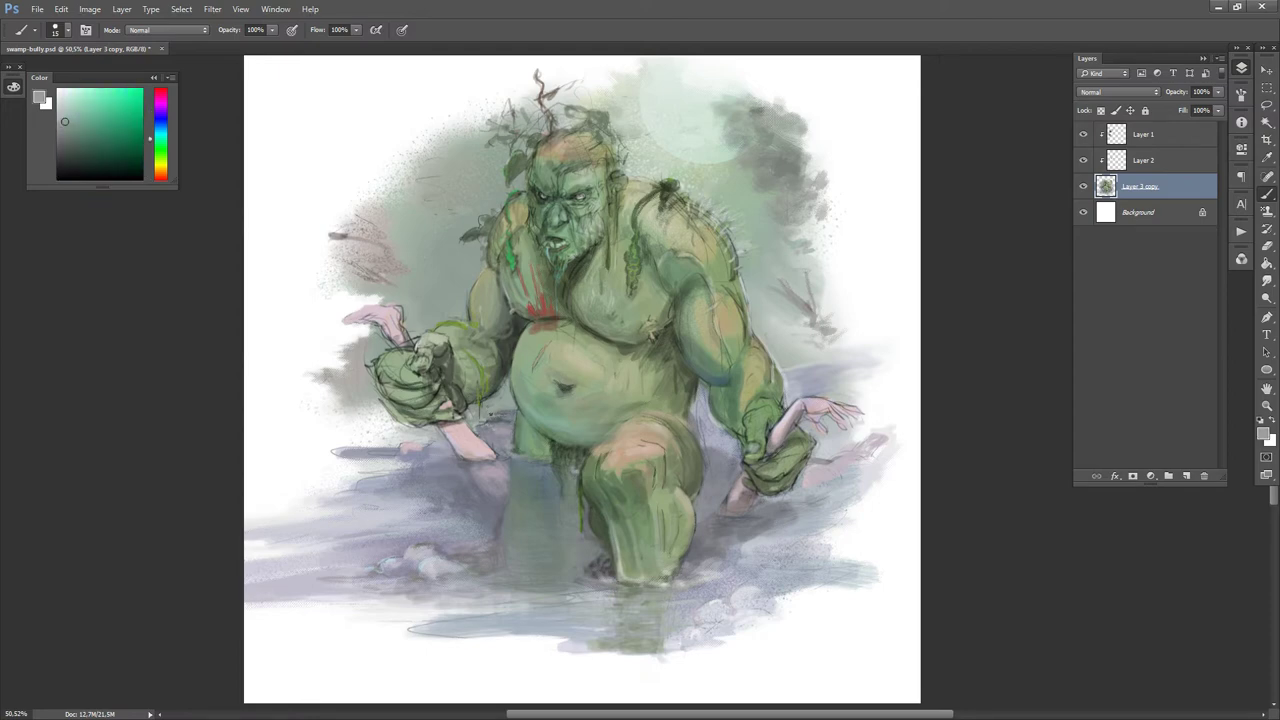
pyautogui.keyDown('alt'); pyautogui.click(492, 398); pyautogui.keyUp('alt')
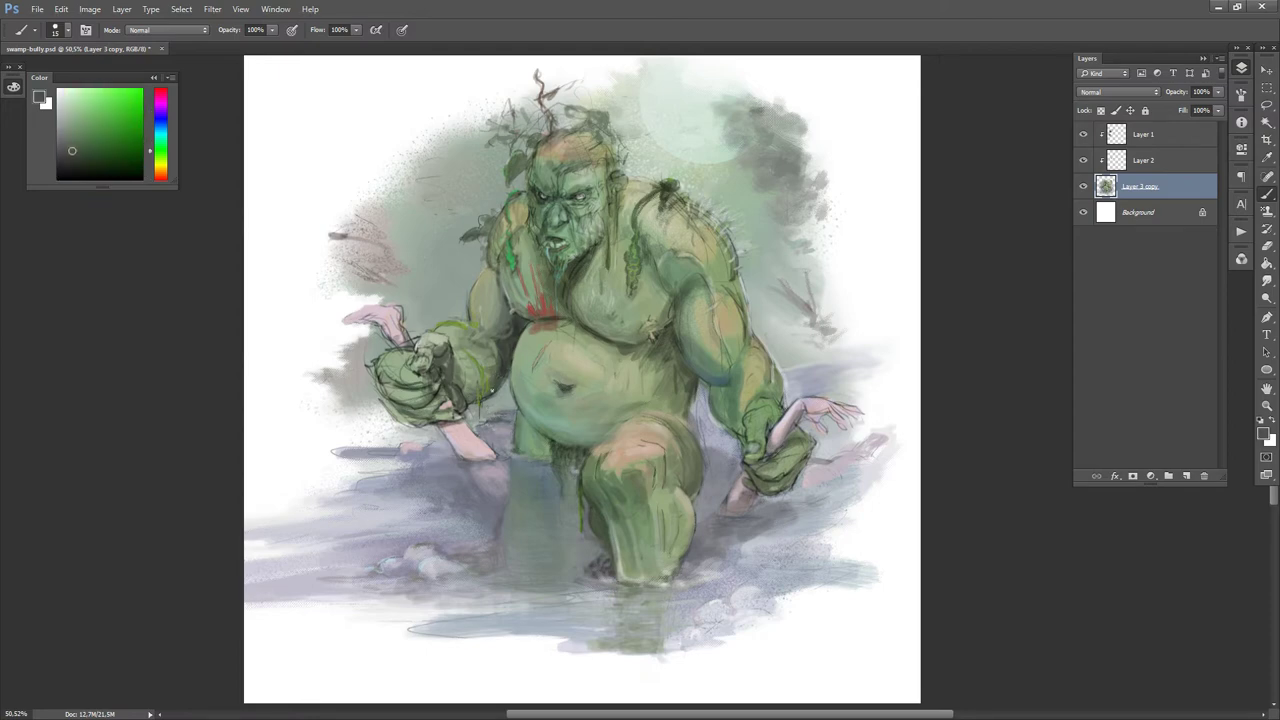
# - Touch up the belly's outer edge and the shaded inner forearm in sampled grey-greens at 15 to 40 px
pyautogui.keyDown('alt'); pyautogui.click(518, 384); pyautogui.keyUp('alt')
pyautogui.press('d')
pyautogui.press('x')
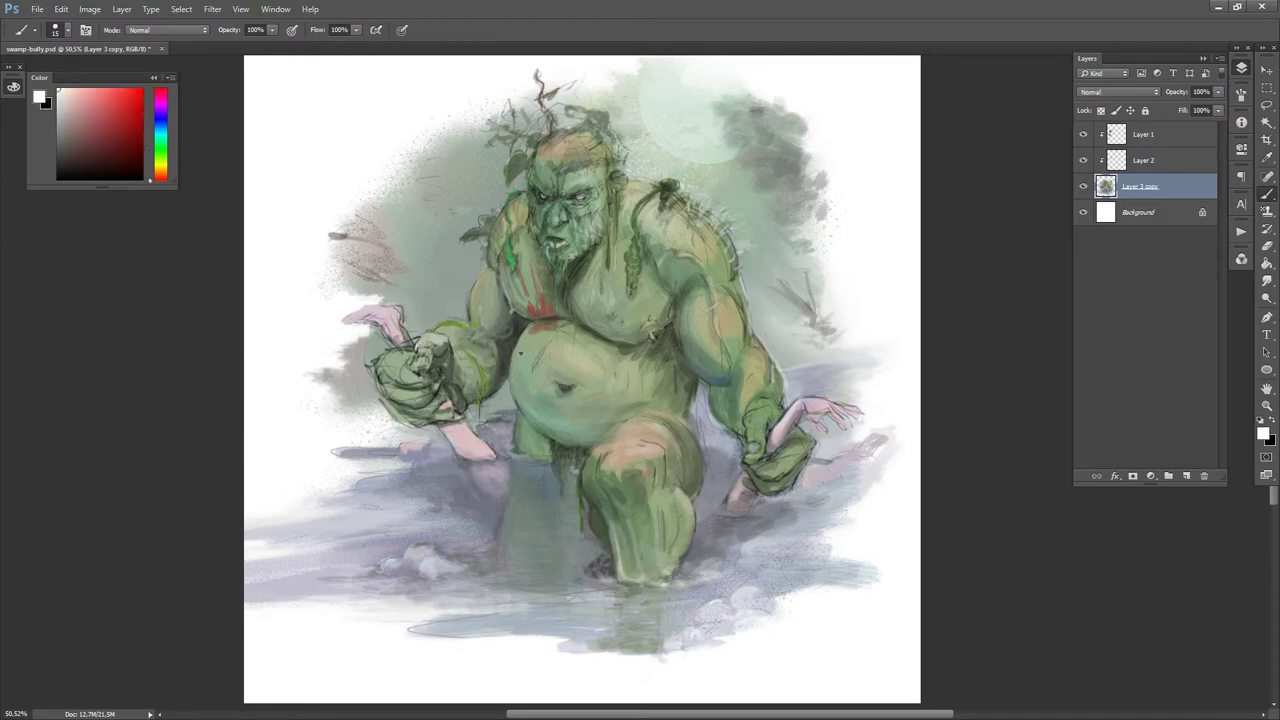
pyautogui.keyDown('alt'); pyautogui.click(522, 348); pyautogui.keyUp('alt')
pyautogui.keyDown('alt'); pyautogui.click(471, 343); pyautogui.keyUp('alt')
pyautogui.keyDown('alt'); pyautogui.click(489, 358); pyautogui.keyUp('alt')
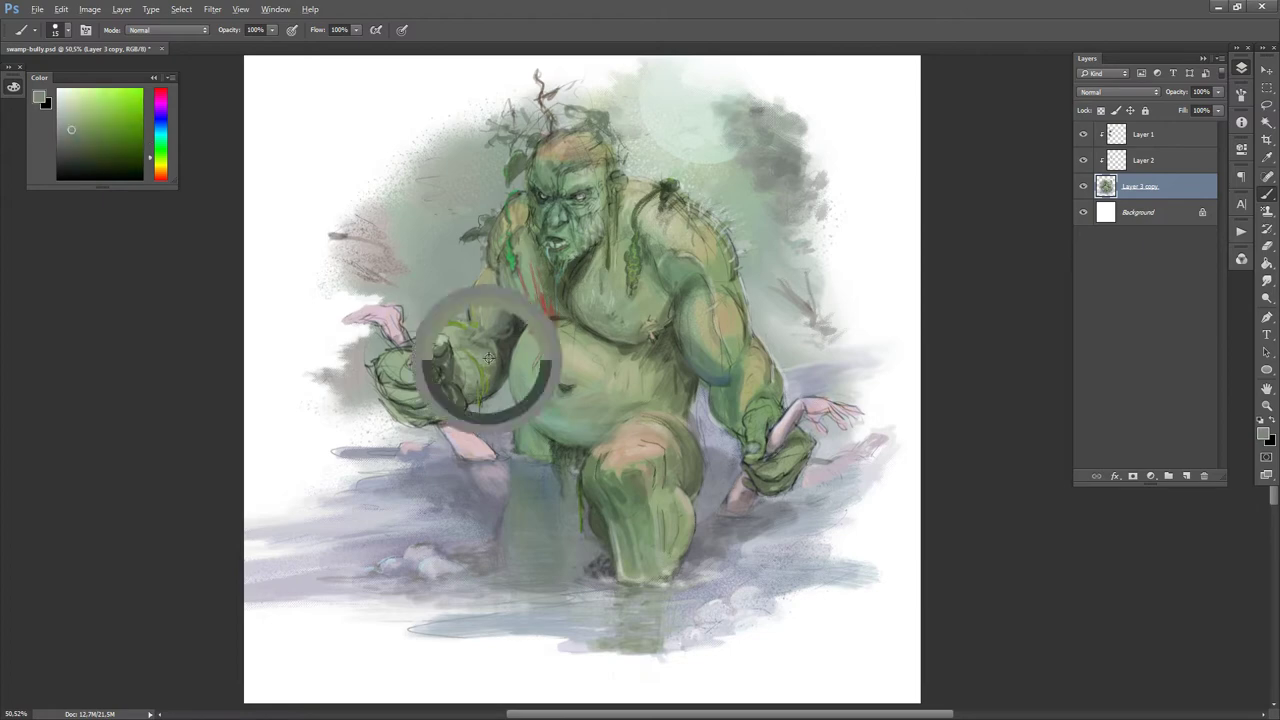
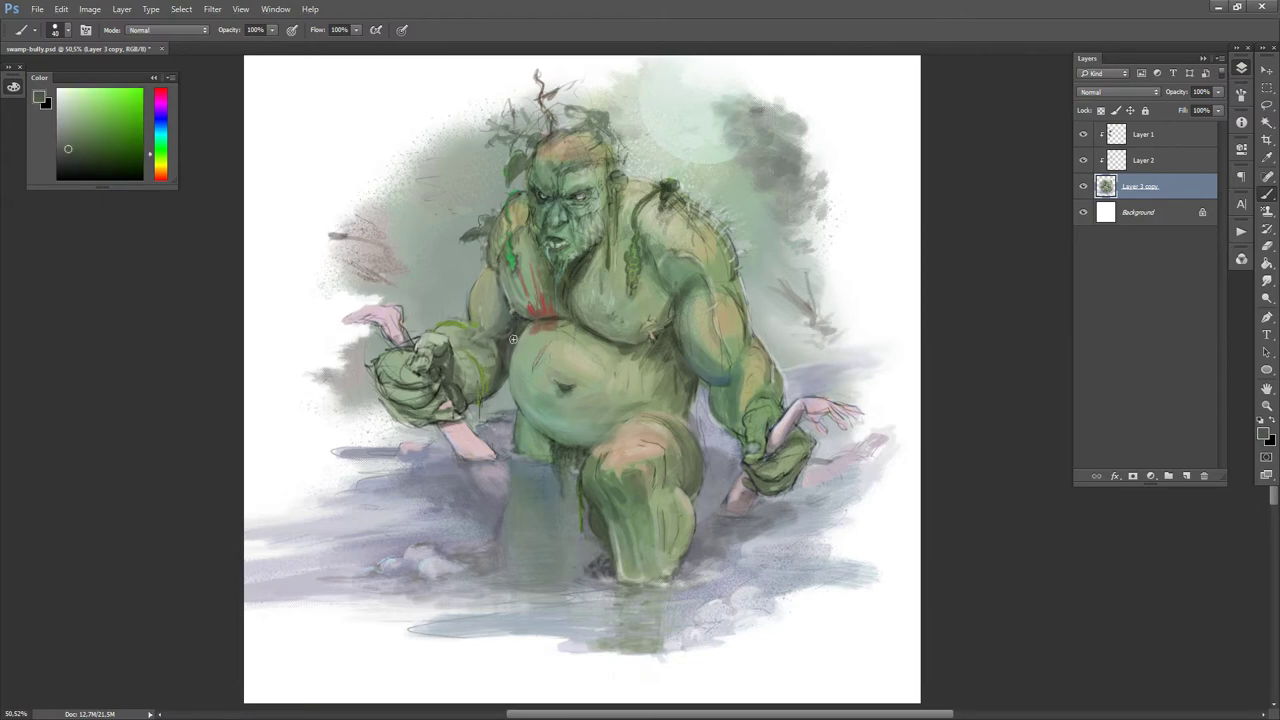
pyautogui.keyDown('alt'); pyautogui.click(513, 334); pyautogui.keyUp('alt')
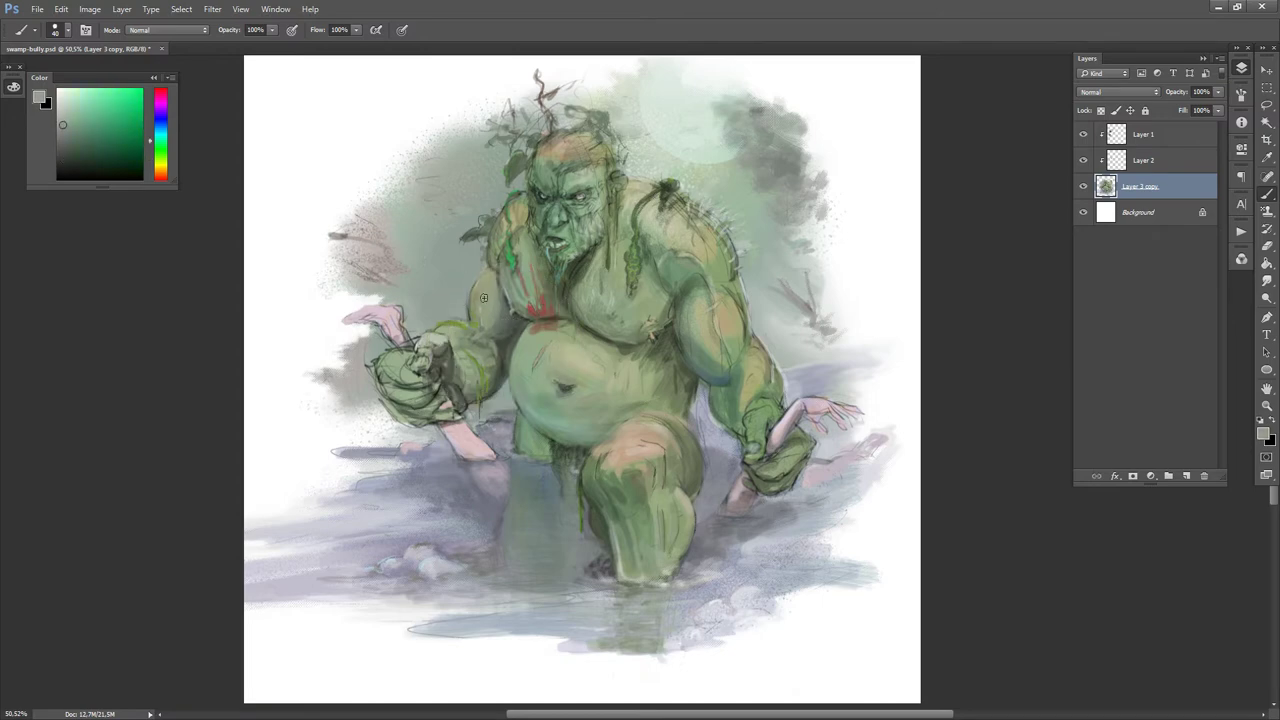
# - Smooth the upper arm above the raised fist and the background along its edge in sampled tones at 40 to 35 px
pyautogui.keyDown('alt'); pyautogui.click(479, 285); pyautogui.keyUp('alt')
pyautogui.moveTo(479, 285); pyautogui.dragTo(508, 200)
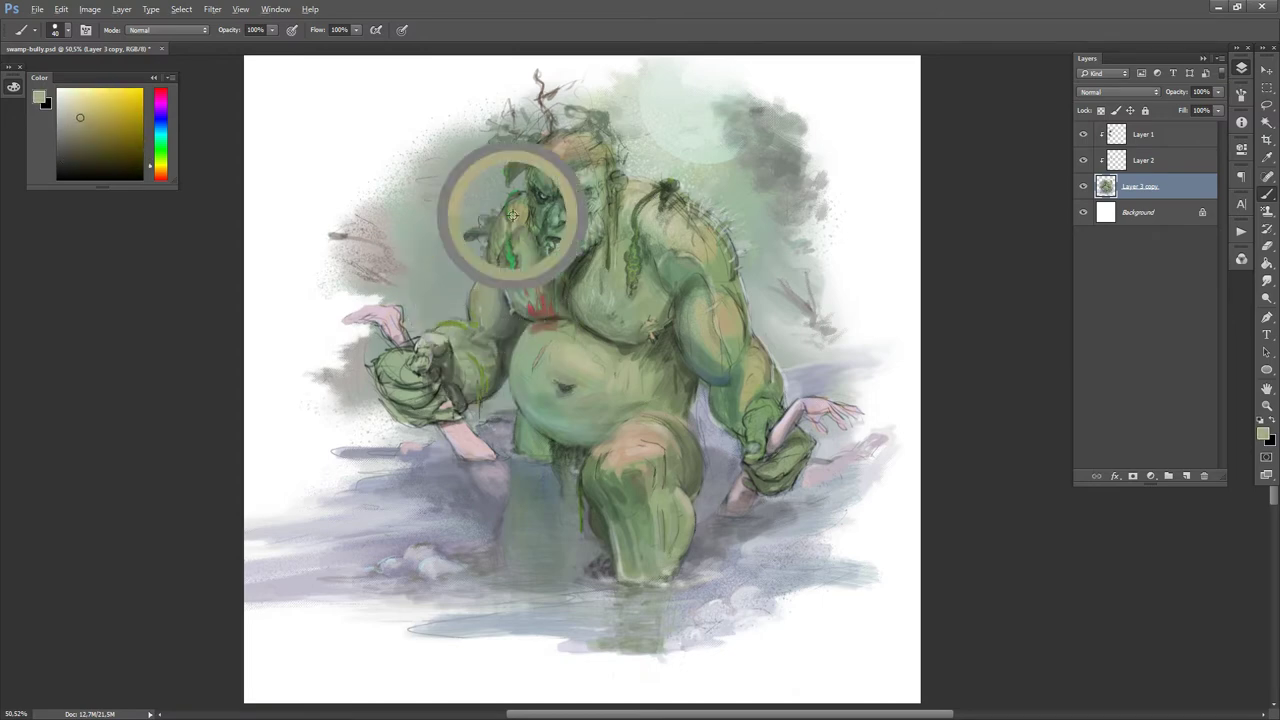
pyautogui.keyDown('alt'); pyautogui.click(467, 288); pyautogui.keyUp('alt')
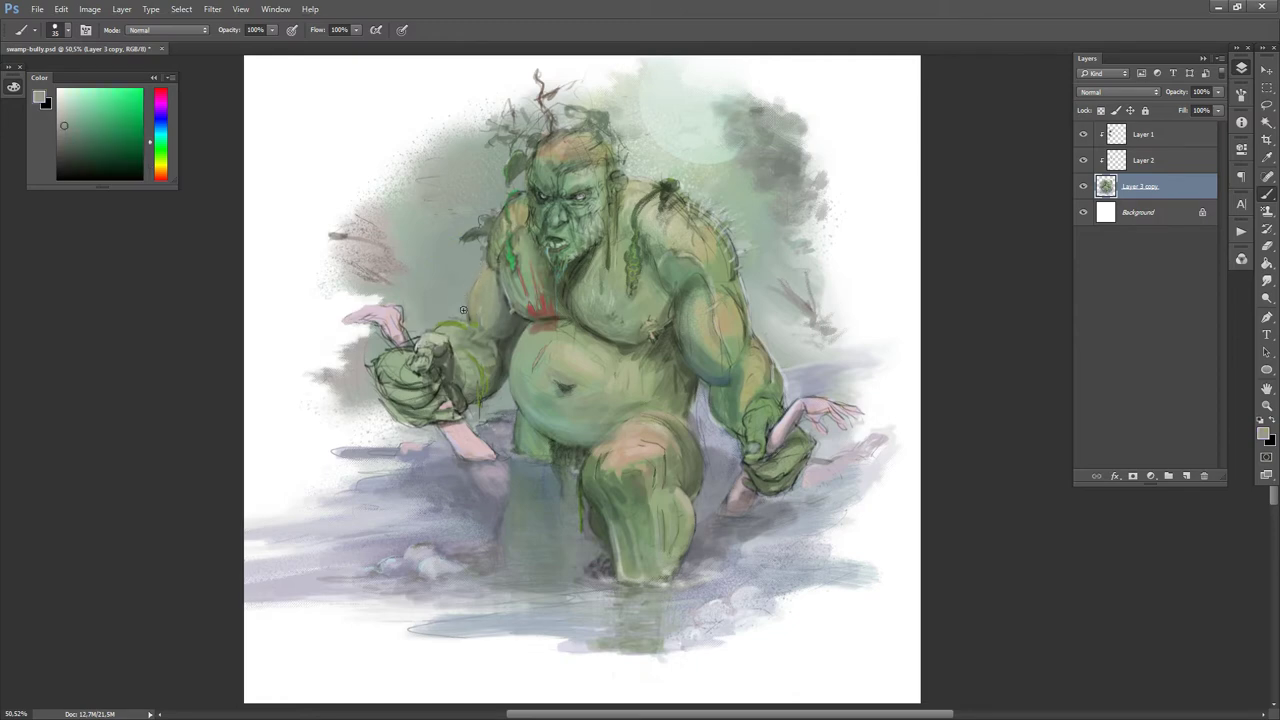
pyautogui.keyDown('alt'); pyautogui.click(461, 277); pyautogui.keyUp('alt')
# - Merge Layer 1, Layer 2 and Layer 3 copy into one layer and add a new empty layer above it
pyautogui.click(1148, 145)
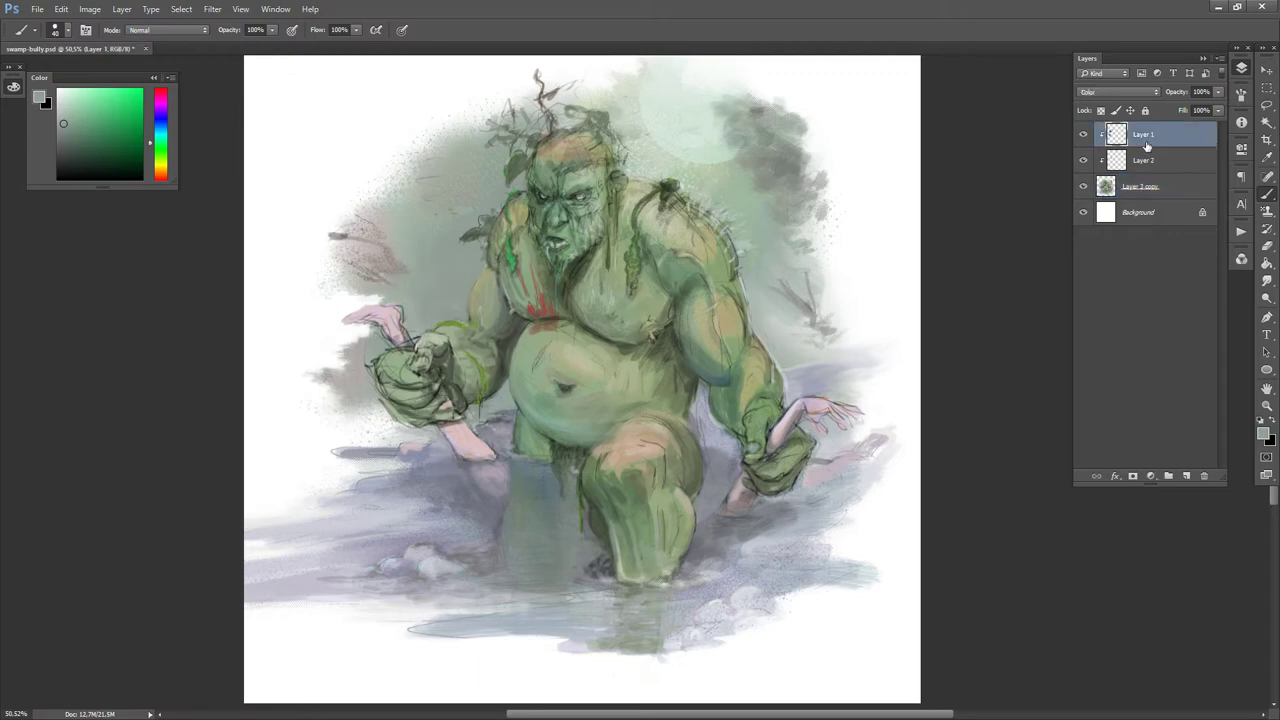
pyautogui.moveTo(760, 486); pyautogui.dragTo(676, 480)
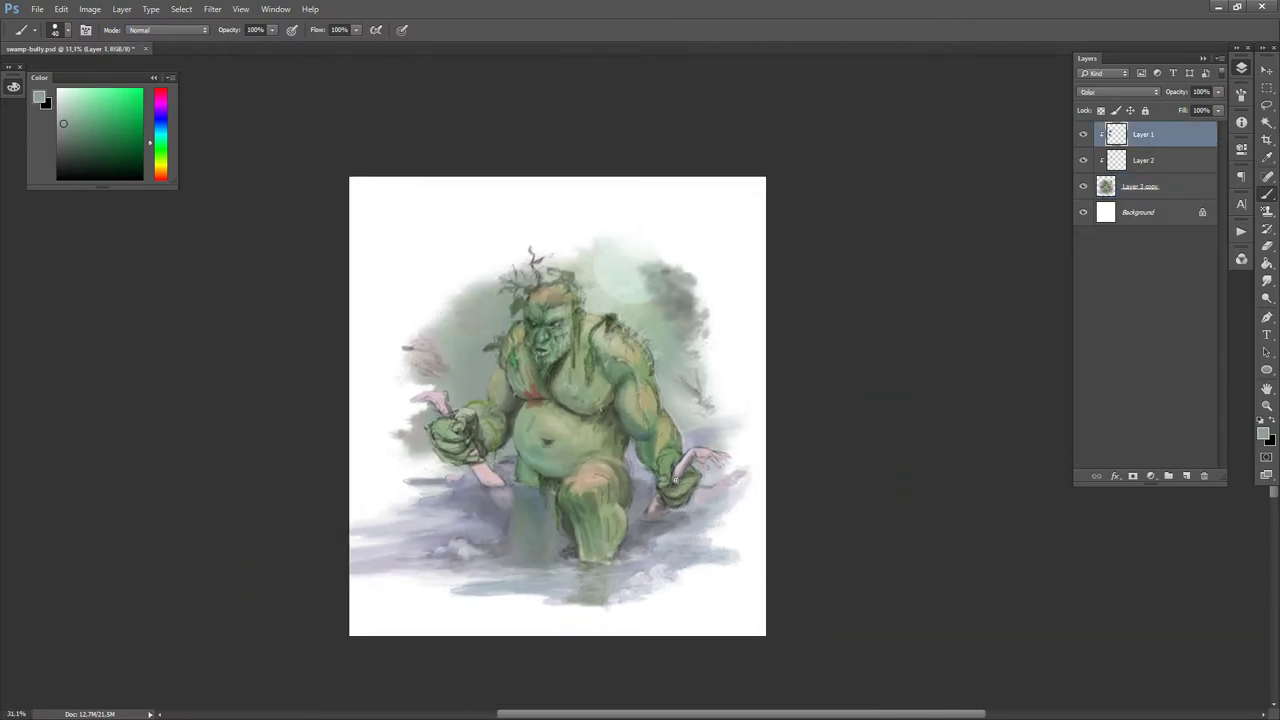
pyautogui.hotkey('ctrl', 'e')
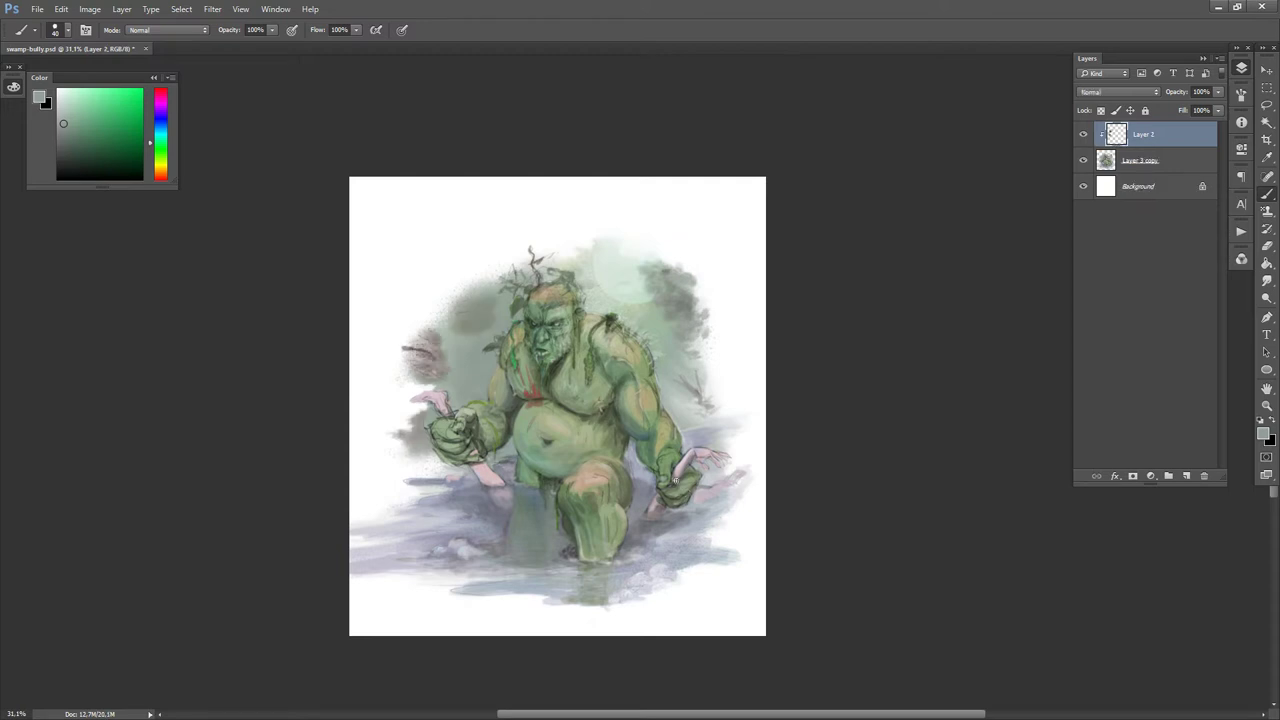
pyautogui.hotkey('ctrl', 'z')
pyautogui.keyDown('shift'); pyautogui.click(1164, 191); pyautogui.keyUp('shift')
pyautogui.hotkey('ctrl', 'e')
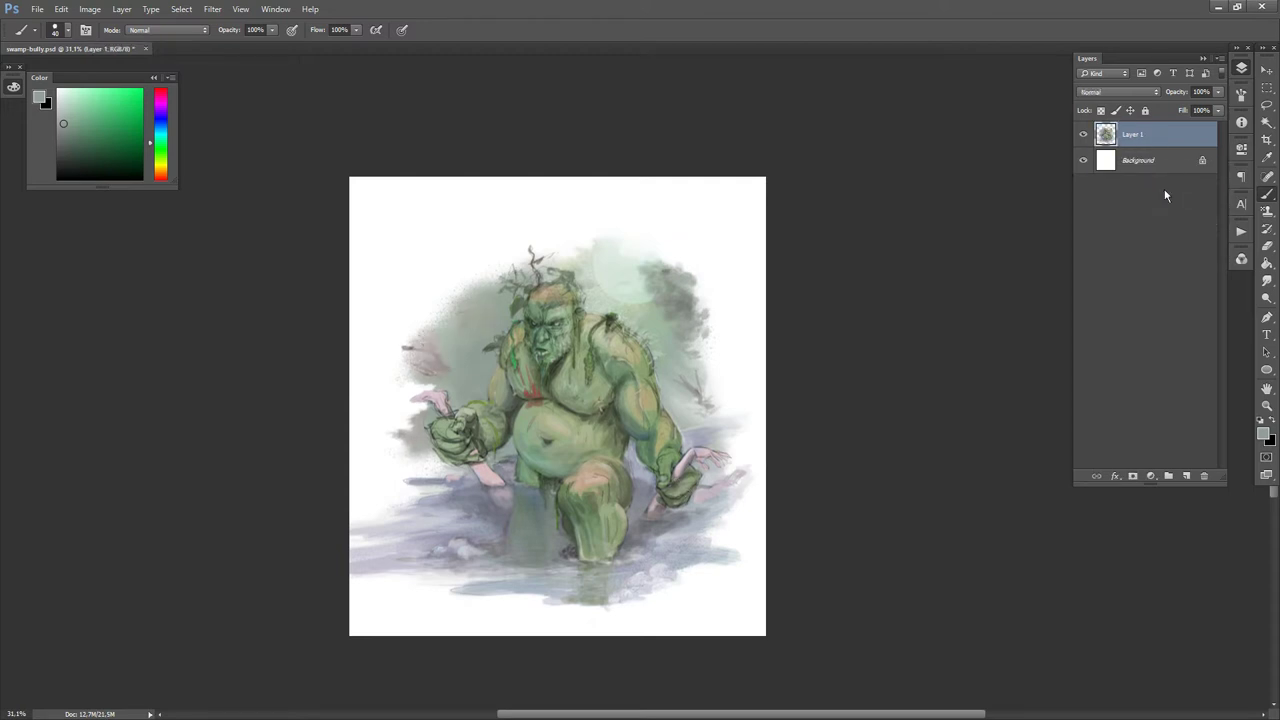
pyautogui.click(1185, 476)
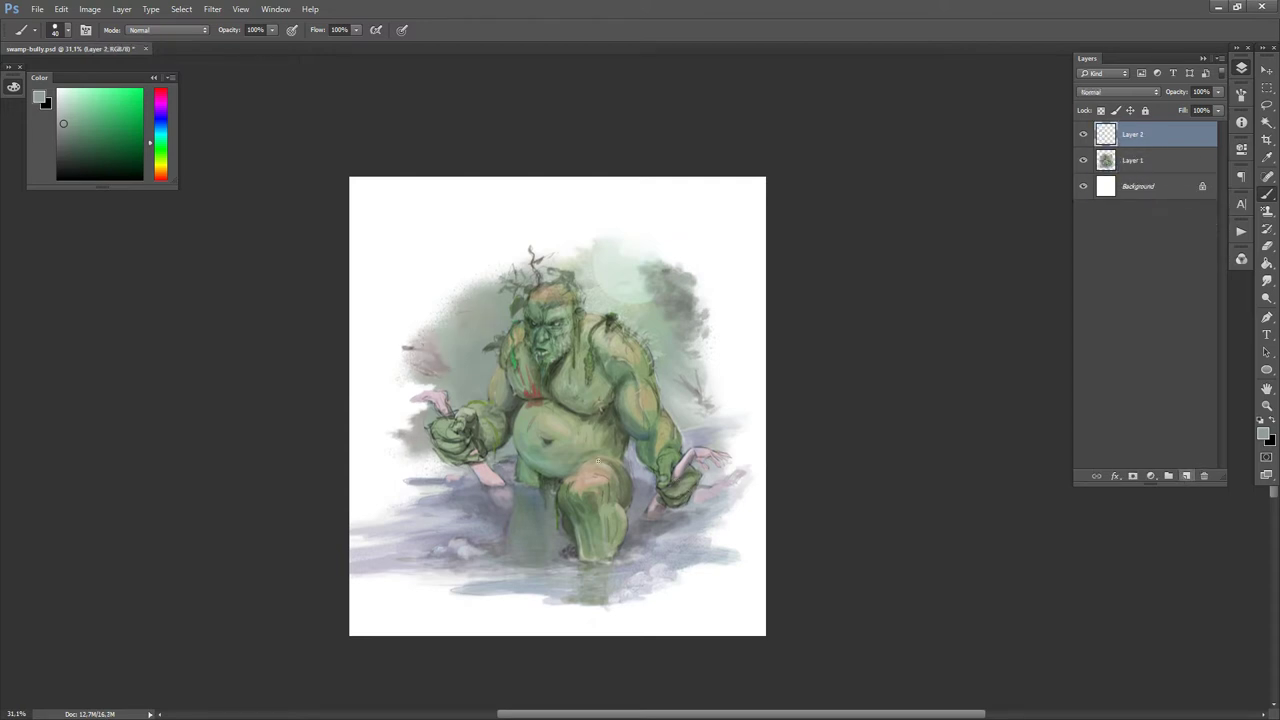
# - On Layer 1, remove the sketched outline of the narrow water streak below the raised fist with a 25 px eraser and sampled grey-blue
pyautogui.scroll(3, 598, 461)
pyautogui.press('e')
pyautogui.moveTo(411, 507); pyautogui.dragTo(343, 484)
pyautogui.click(1142, 168)
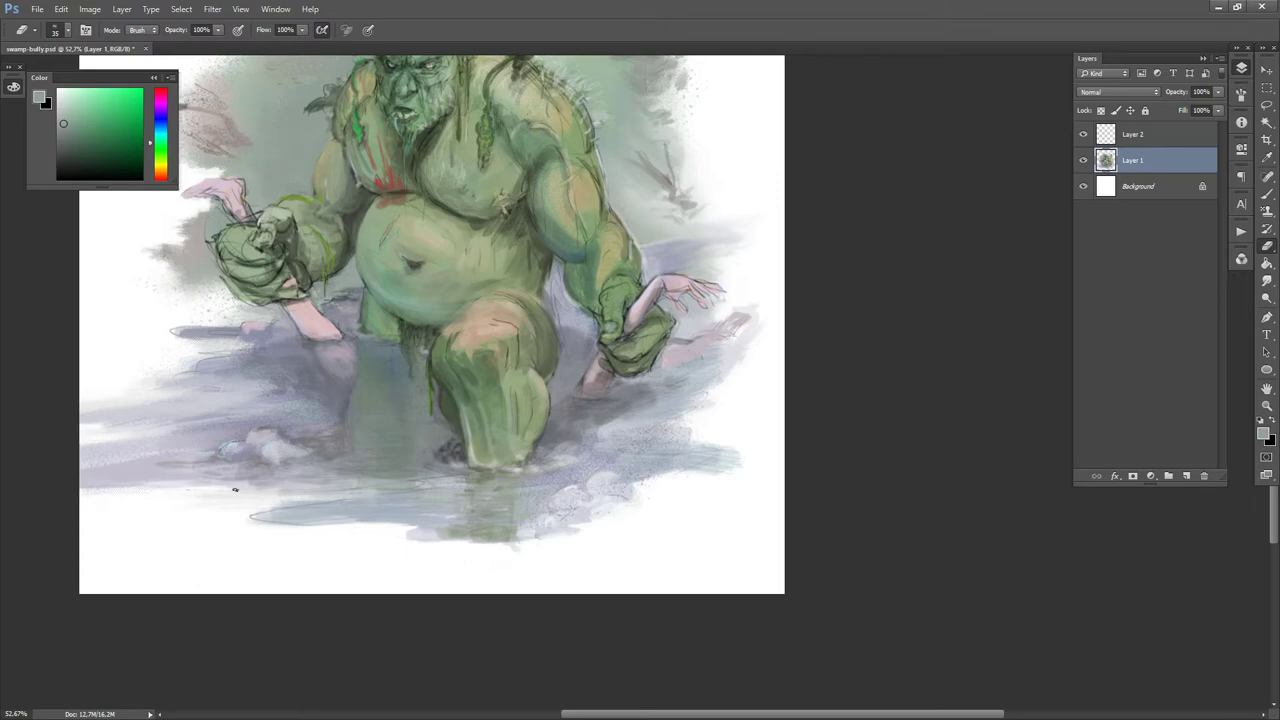
pyautogui.moveTo(153, 498); pyautogui.dragTo(278, 497)
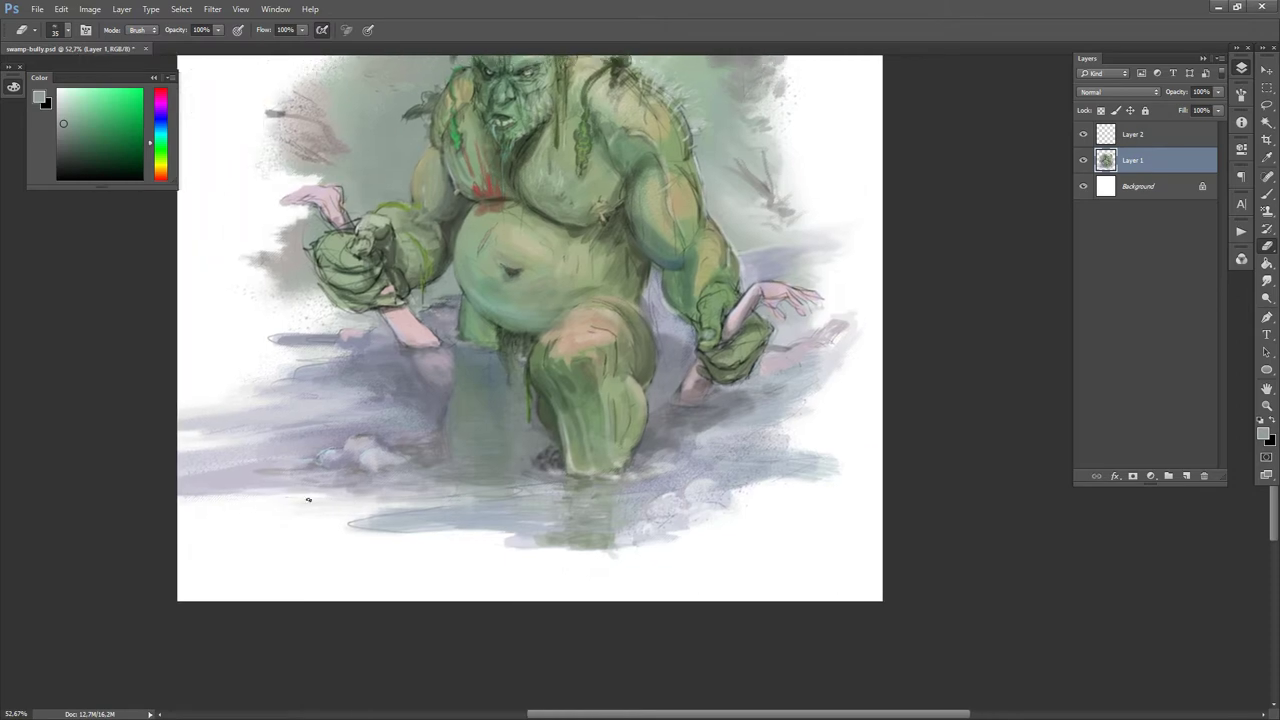
pyautogui.press('r')
pyautogui.moveTo(691, 517); pyautogui.dragTo(768, 438)
pyautogui.moveTo(609, 477); pyautogui.dragTo(709, 230)
pyautogui.moveTo(541, 322); pyautogui.dragTo(580, 320)
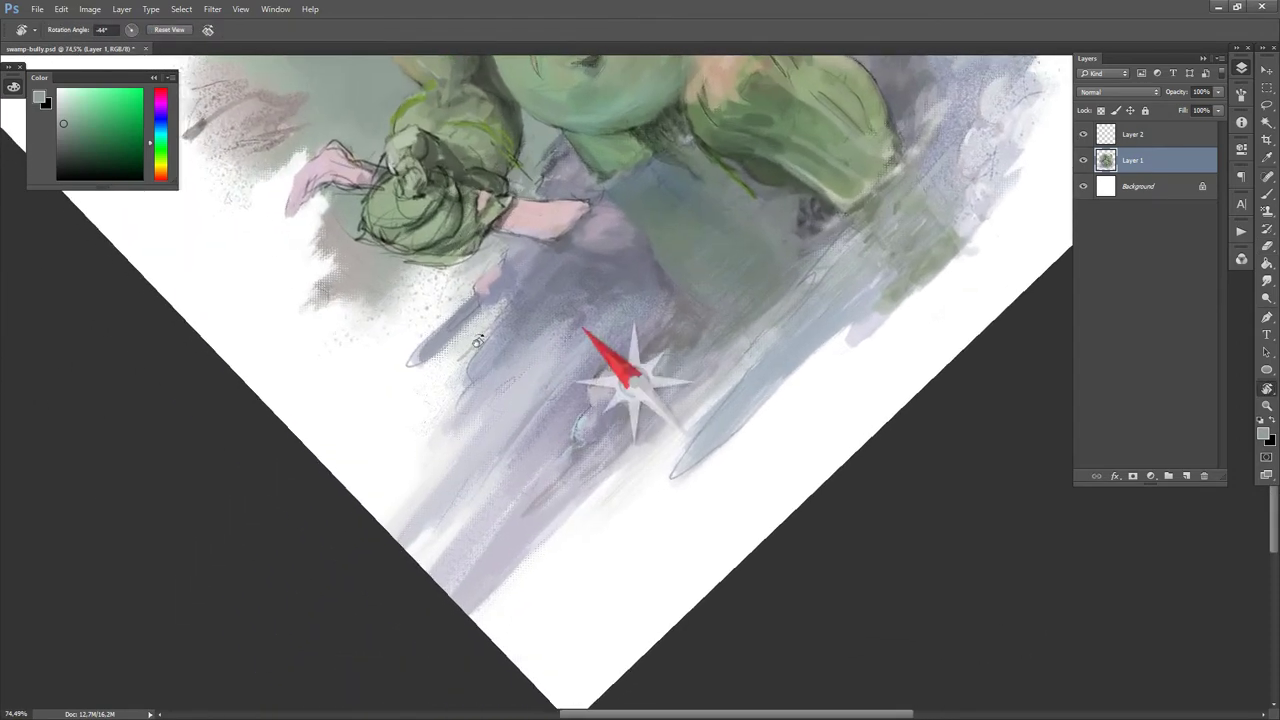
pyautogui.moveTo(478, 341); pyautogui.dragTo(470, 352)
pyautogui.scroll(2, 480, 365)
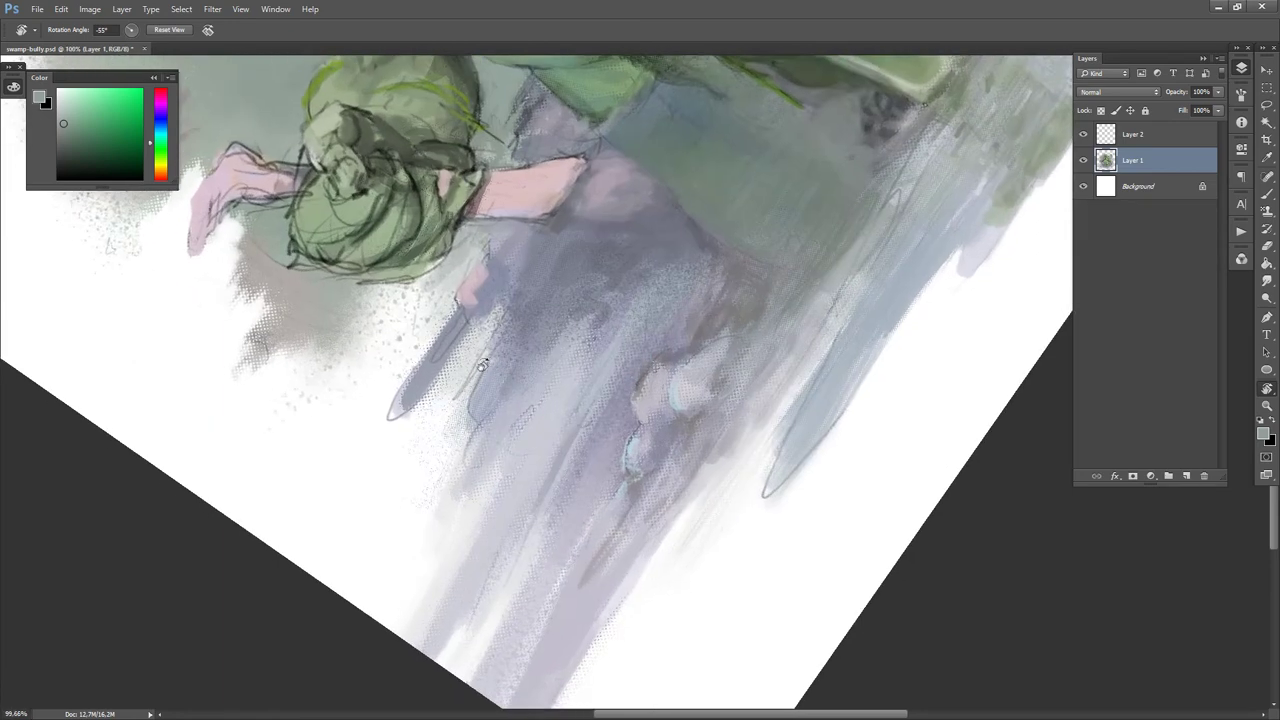
pyautogui.press('b')
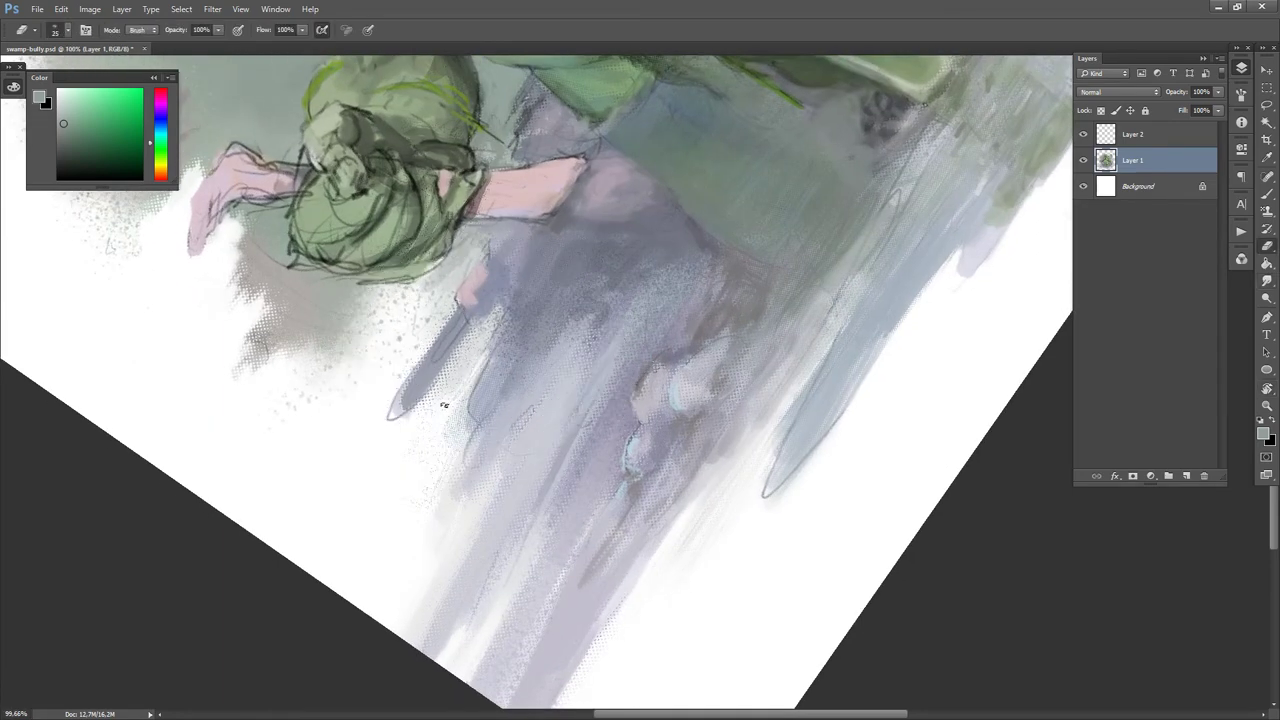
pyautogui.press('b')
pyautogui.keyDown('alt'); pyautogui.click(422, 366); pyautogui.keyUp('alt')
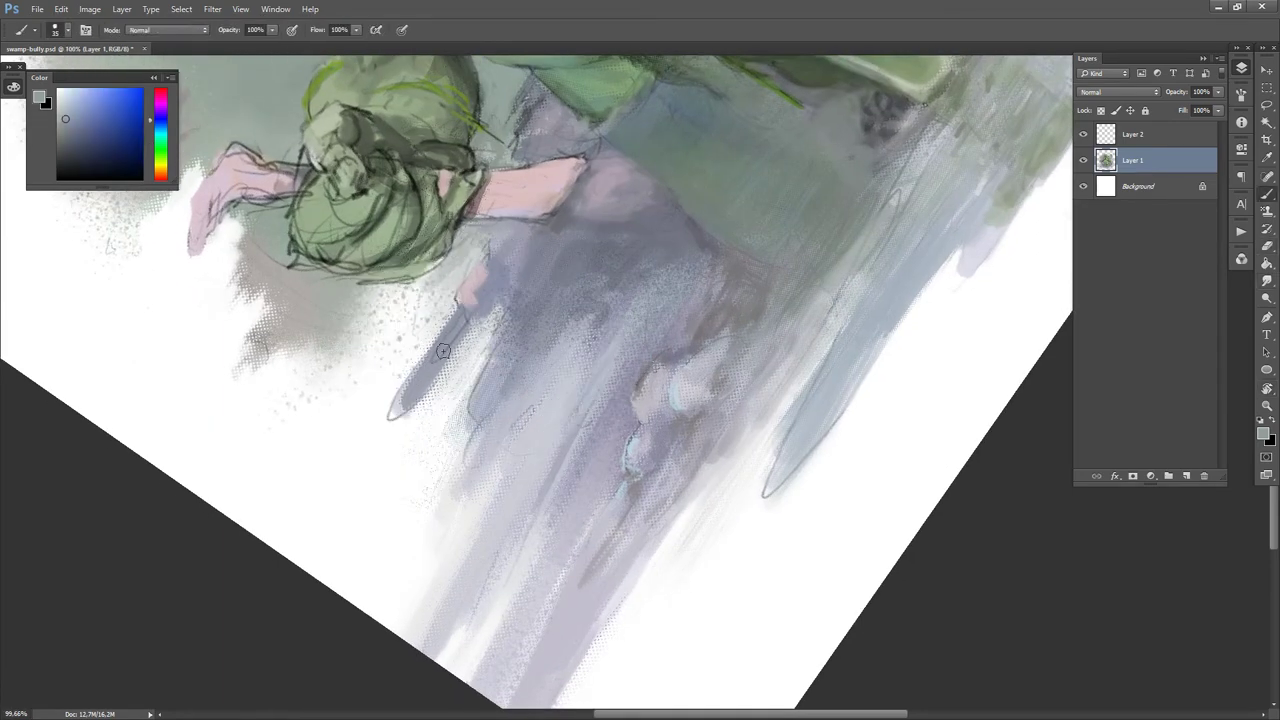
pyautogui.press('e')
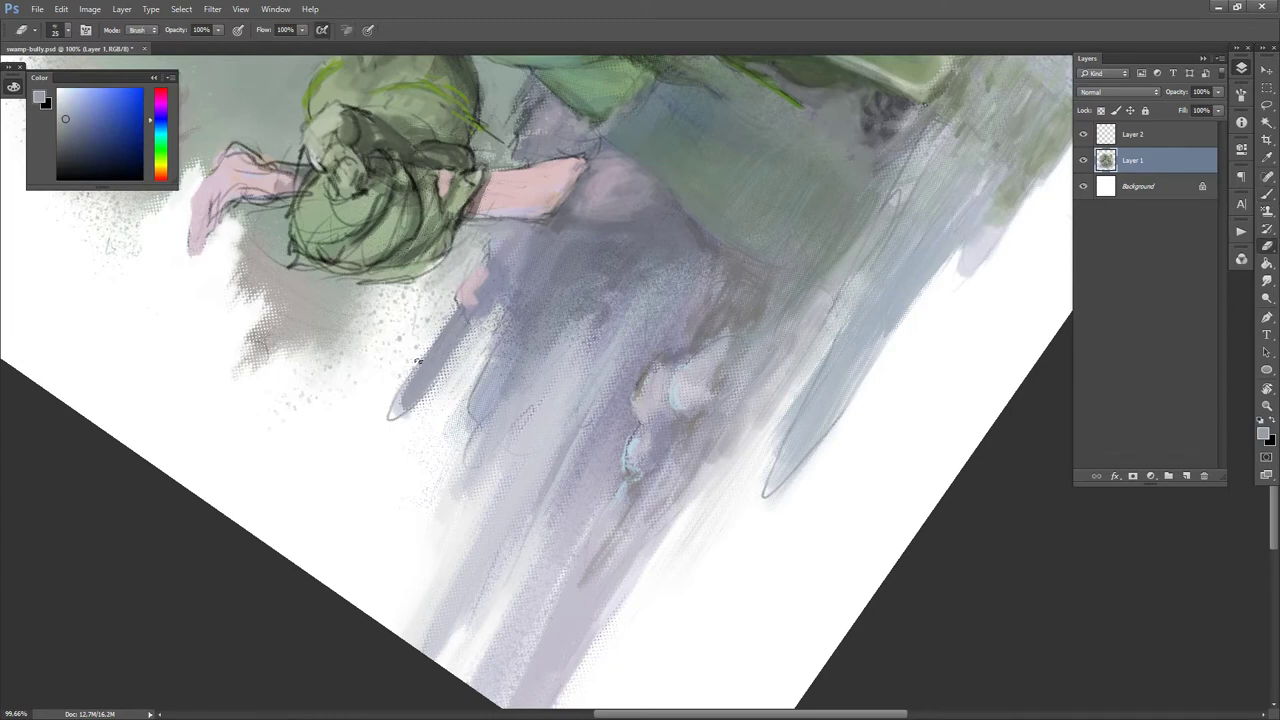
pyautogui.moveTo(418, 356); pyautogui.dragTo(391, 405)
pyautogui.press('b')
pyautogui.keyDown('alt'); pyautogui.click(428, 364); pyautogui.keyUp('alt')
pyautogui.moveTo(402, 410)
pyautogui.mouseDown()
pyautogui.moveTo(462, 338)
pyautogui.moveTo(402, 410)
pyautogui.mouseUp()
pyautogui.press('e')
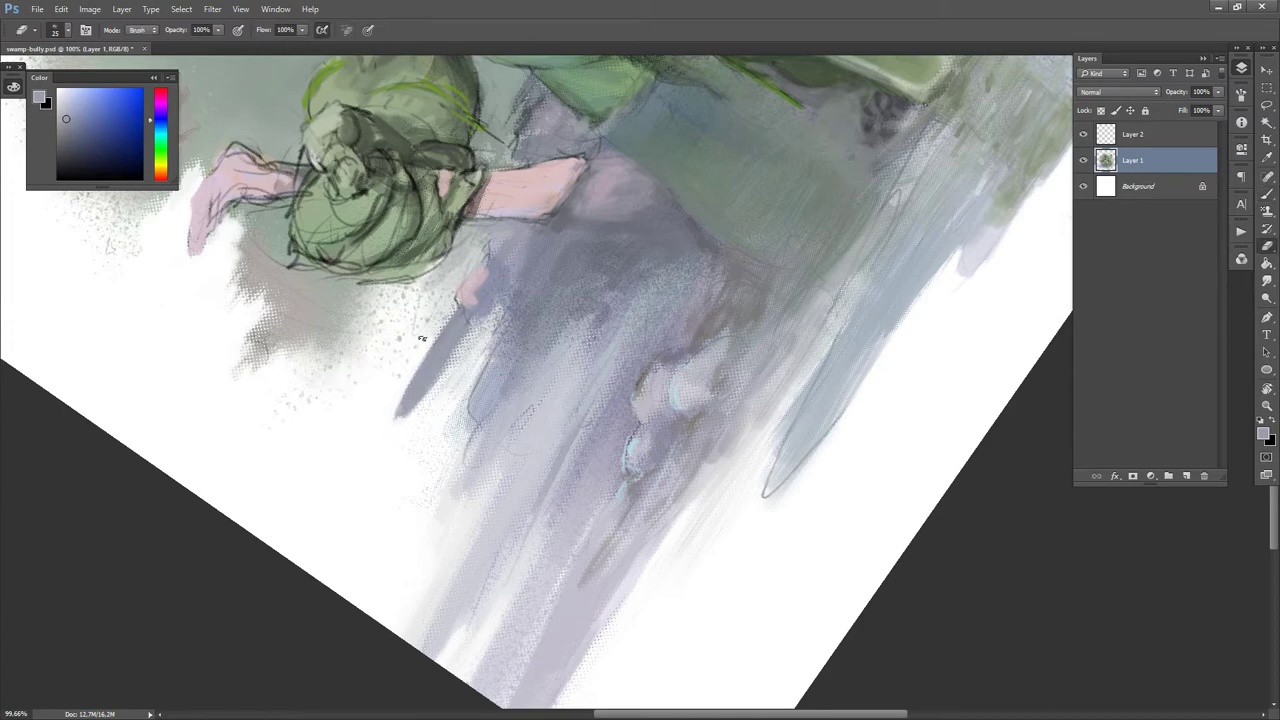
# - Thin and roughen the narrow water streak below the fist with a textured eraser tip
pyautogui.press(']')
pyautogui.moveTo(452, 314); pyautogui.dragTo(391, 416)
pyautogui.press('.')
pyautogui.press('[')
pyautogui.press('[')
pyautogui.press('[')
pyautogui.press('[')
pyautogui.press('[')
pyautogui.press('[')
pyautogui.press('[')
pyautogui.press('[')
pyautogui.press('[')
pyautogui.press('[')
pyautogui.moveTo(402, 412)
pyautogui.mouseDown()
pyautogui.moveTo(452, 345)
pyautogui.moveTo(369, 435)
pyautogui.moveTo(452, 317)
pyautogui.moveTo(379, 430)
pyautogui.moveTo(438, 375)
pyautogui.mouseUp()
pyautogui.press('[')
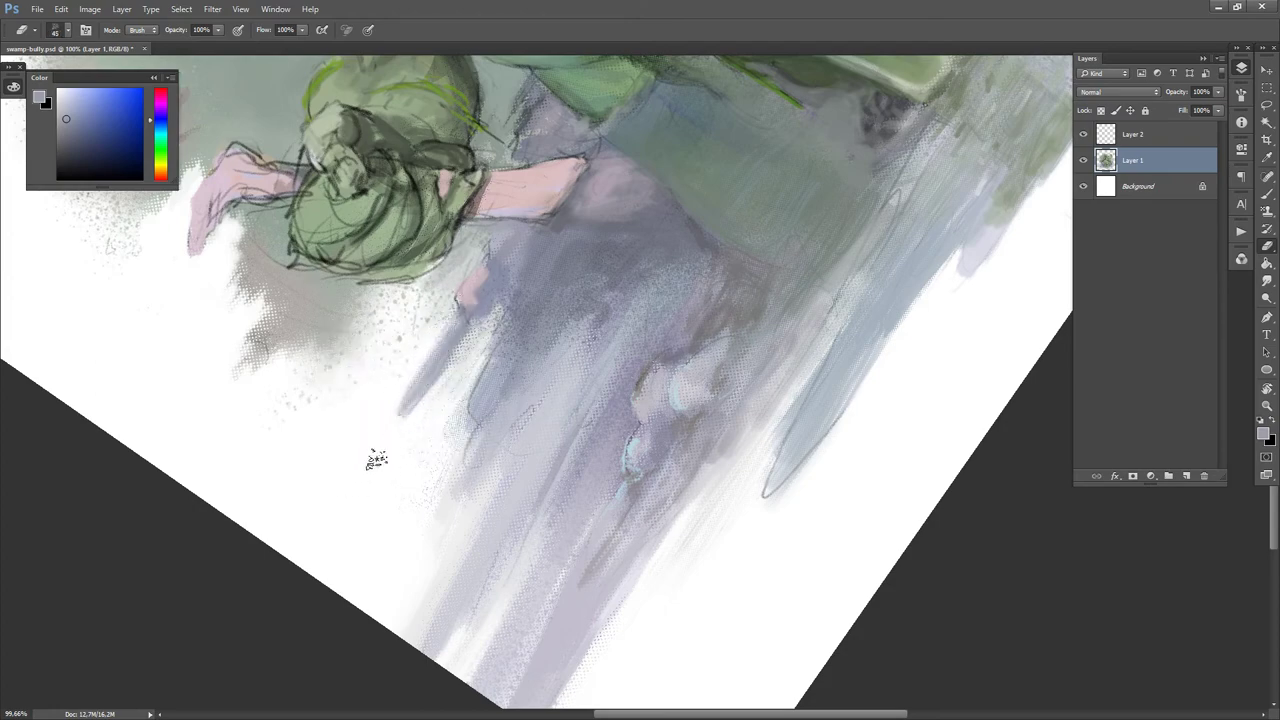
# - Paint over the sketch lines around the small pink patch and the neighbouring water streak in sampled mauves and grey-blues at 15 to 10 px
pyautogui.press('b')
pyautogui.keyDown('alt'); pyautogui.click(481, 304); pyautogui.keyUp('alt')
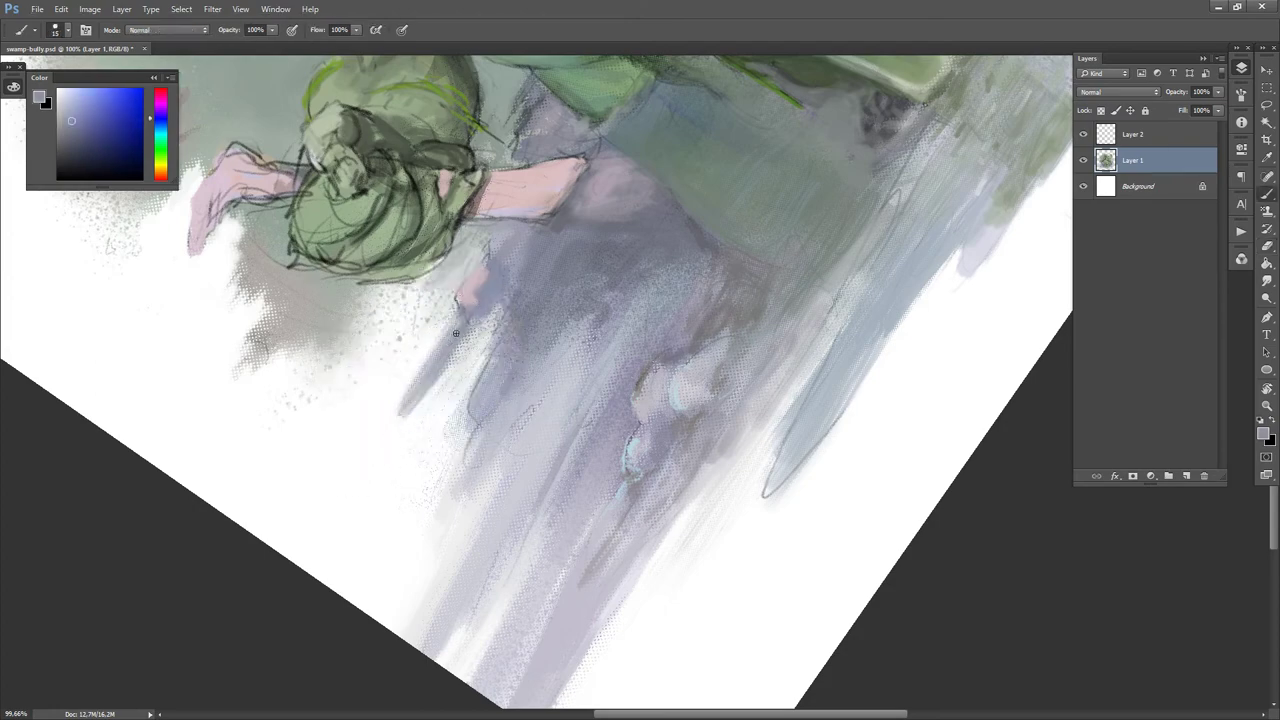
pyautogui.keyDown('alt'); pyautogui.click(475, 286); pyautogui.keyUp('alt')
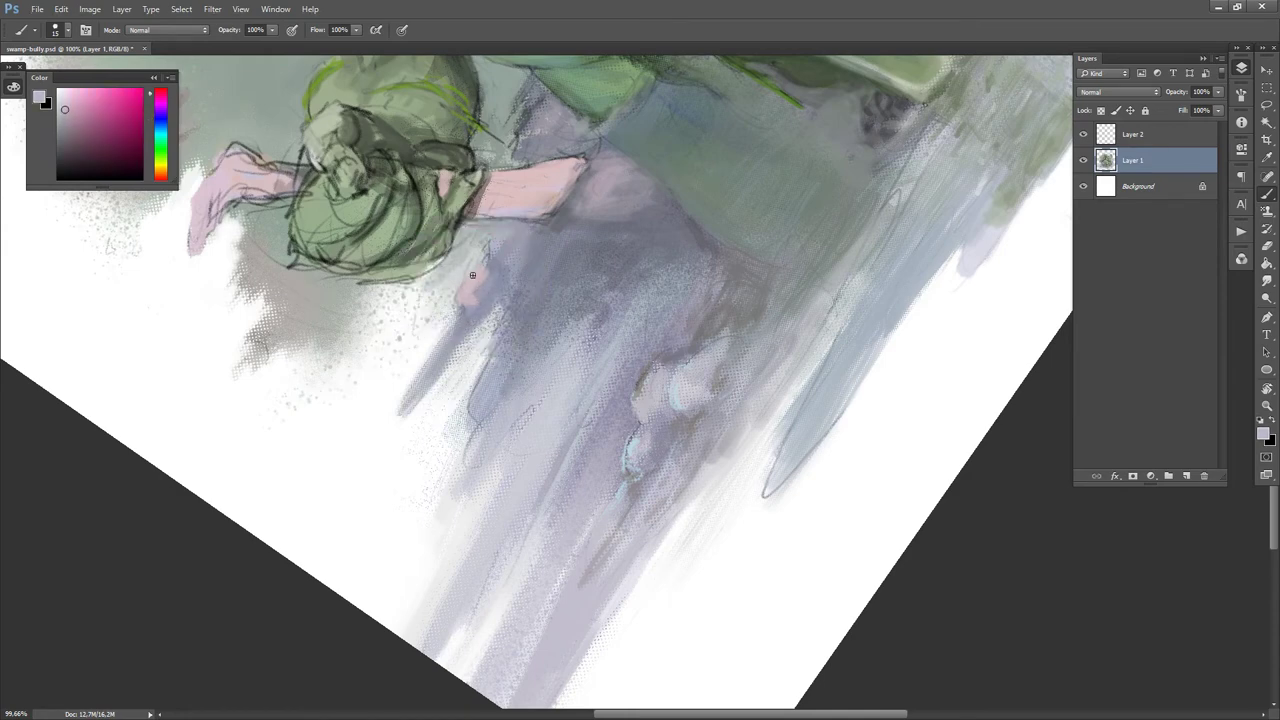
pyautogui.keyDown('alt'); pyautogui.click(470, 272); pyautogui.keyUp('alt')
pyautogui.keyDown('alt'); pyautogui.click(491, 263); pyautogui.keyUp('alt')
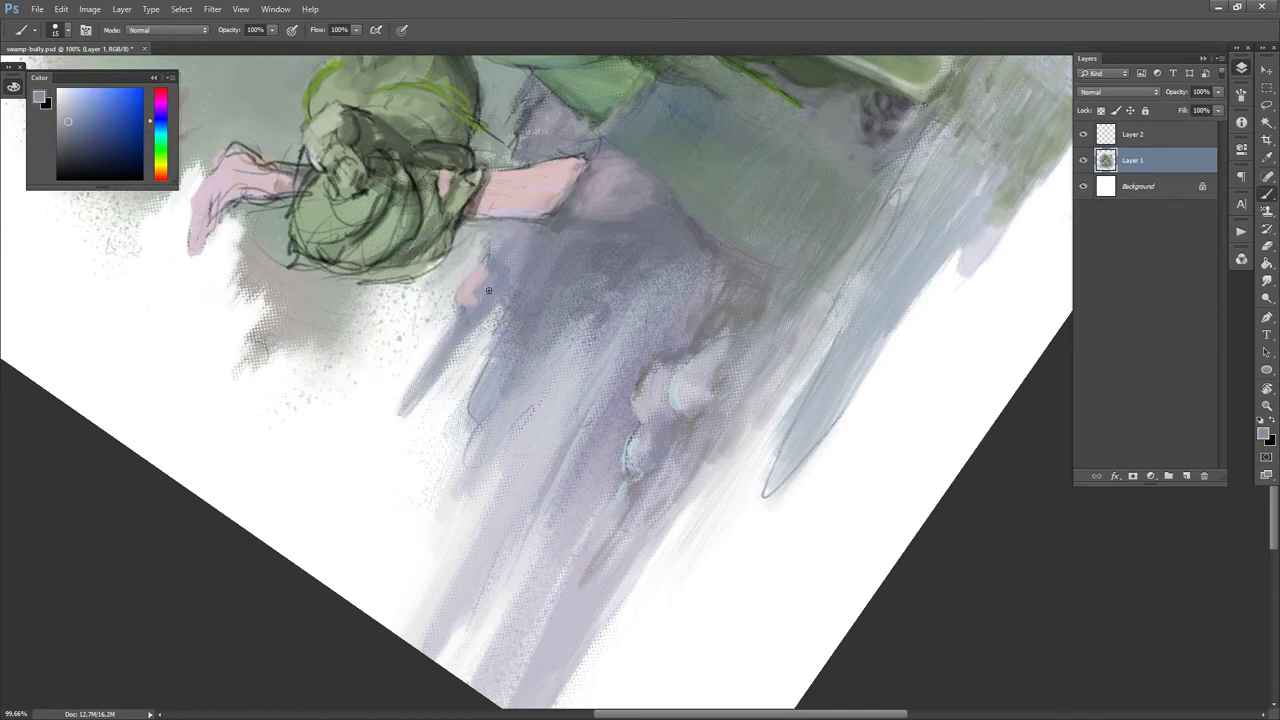
pyautogui.keyDown('alt'); pyautogui.click(483, 392); pyautogui.keyUp('alt')
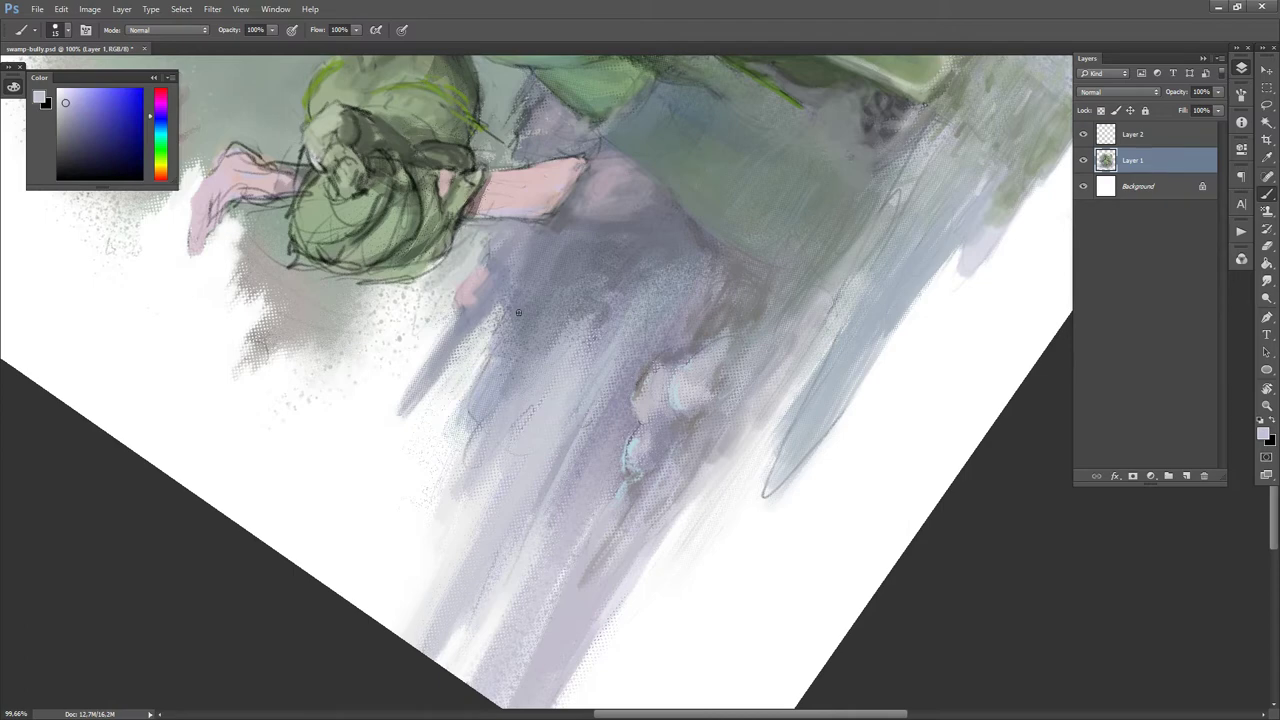
pyautogui.keyDown('alt'); pyautogui.click(499, 431); pyautogui.keyUp('alt')
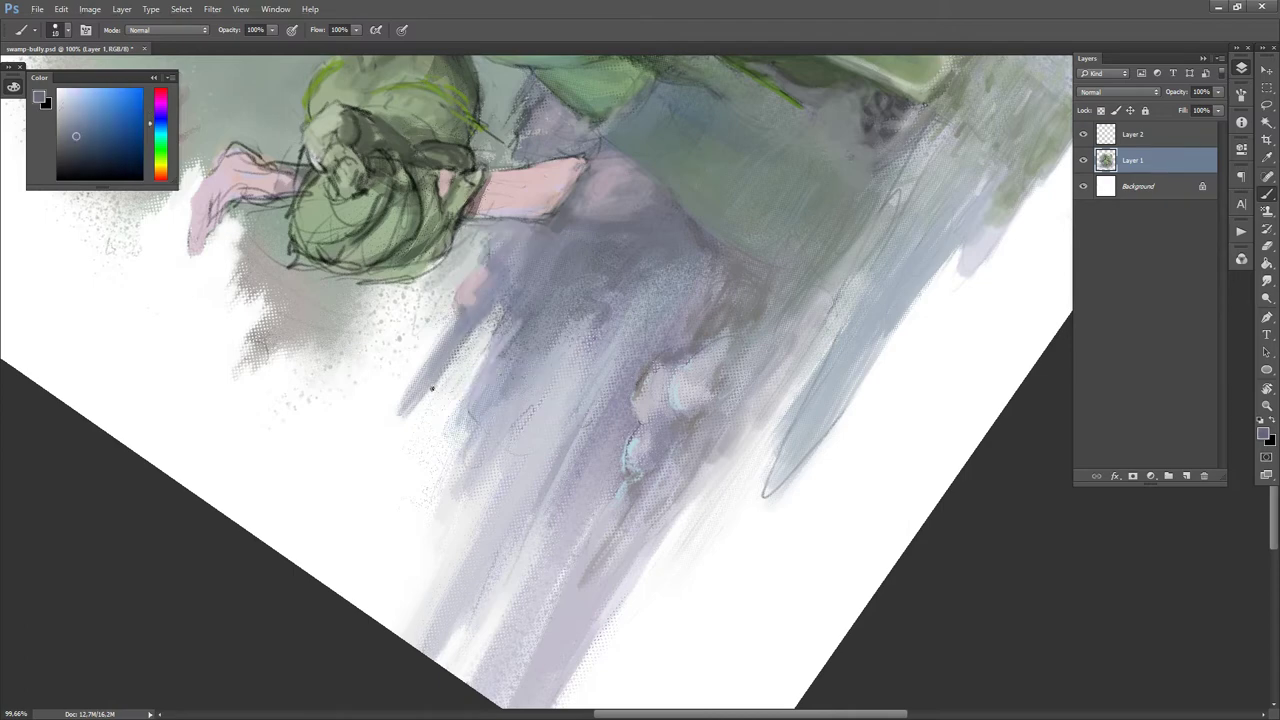
# - Break up the narrow water streak below the raised fist with a textured eraser reduced from 250 to 125 px
pyautogui.press('e')
pyautogui.press(']')
pyautogui.press(']')
pyautogui.press(']')
pyautogui.press(']')
pyautogui.press(']')
pyautogui.press(']')
pyautogui.press(']')
pyautogui.press(']')
pyautogui.press(']')
pyautogui.press(']')
pyautogui.press(']')
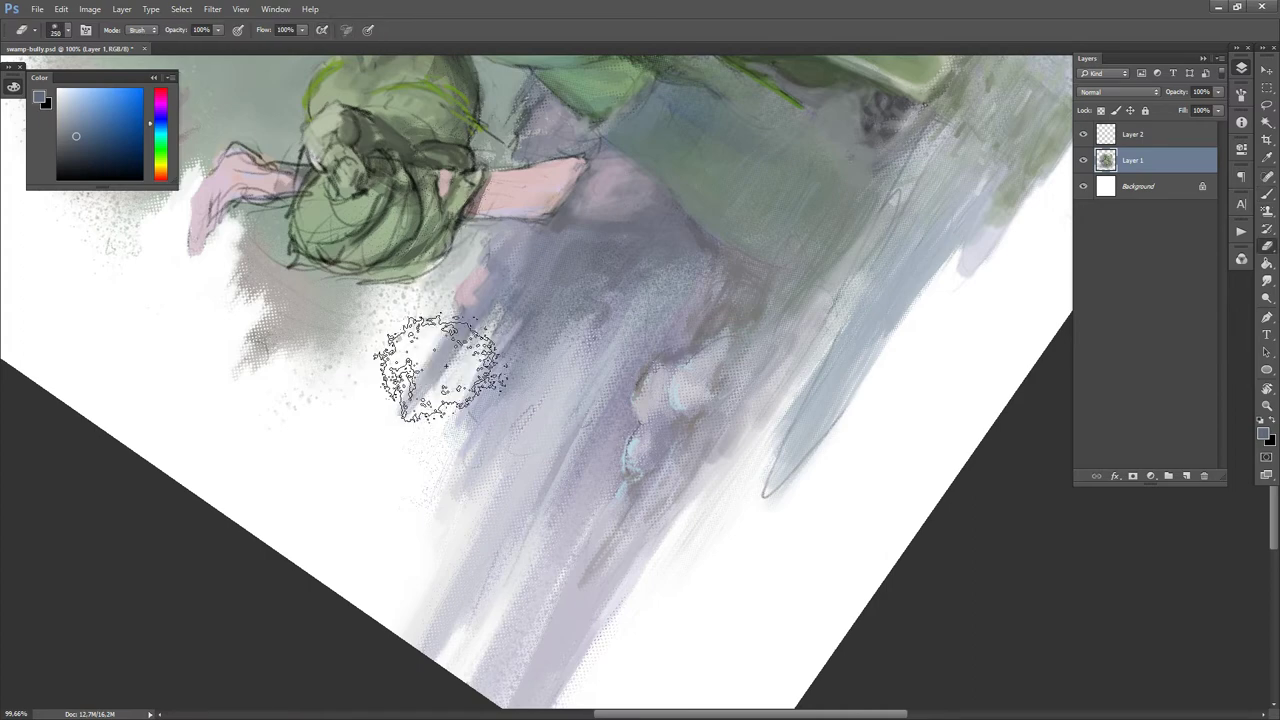
pyautogui.press('[')
pyautogui.press('[')
pyautogui.press('[')
pyautogui.press('[')
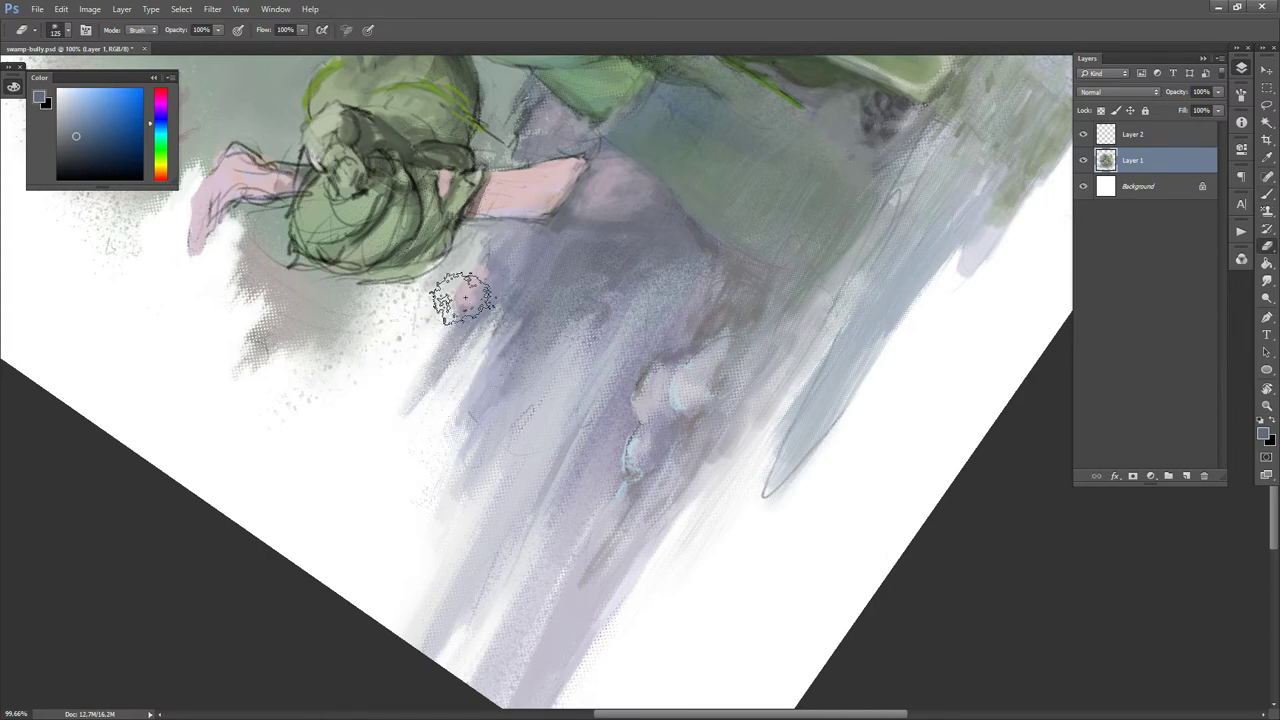
# - Fade the water edge around the small pink patch below the fist with a 400 px textured eraser
pyautogui.moveTo(691, 334); pyautogui.dragTo(610, 314)
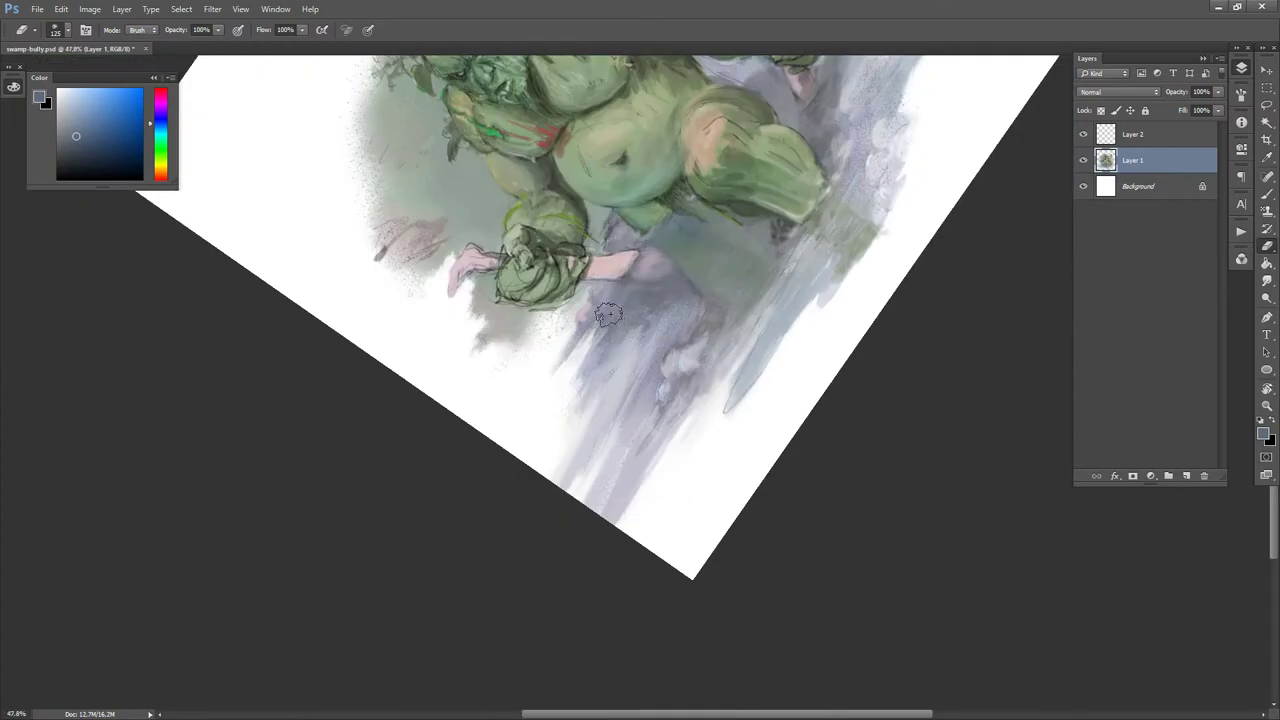
pyautogui.press(']')
pyautogui.press(']')
pyautogui.press(']')
pyautogui.press(']')
pyautogui.press(']')
pyautogui.press(']')
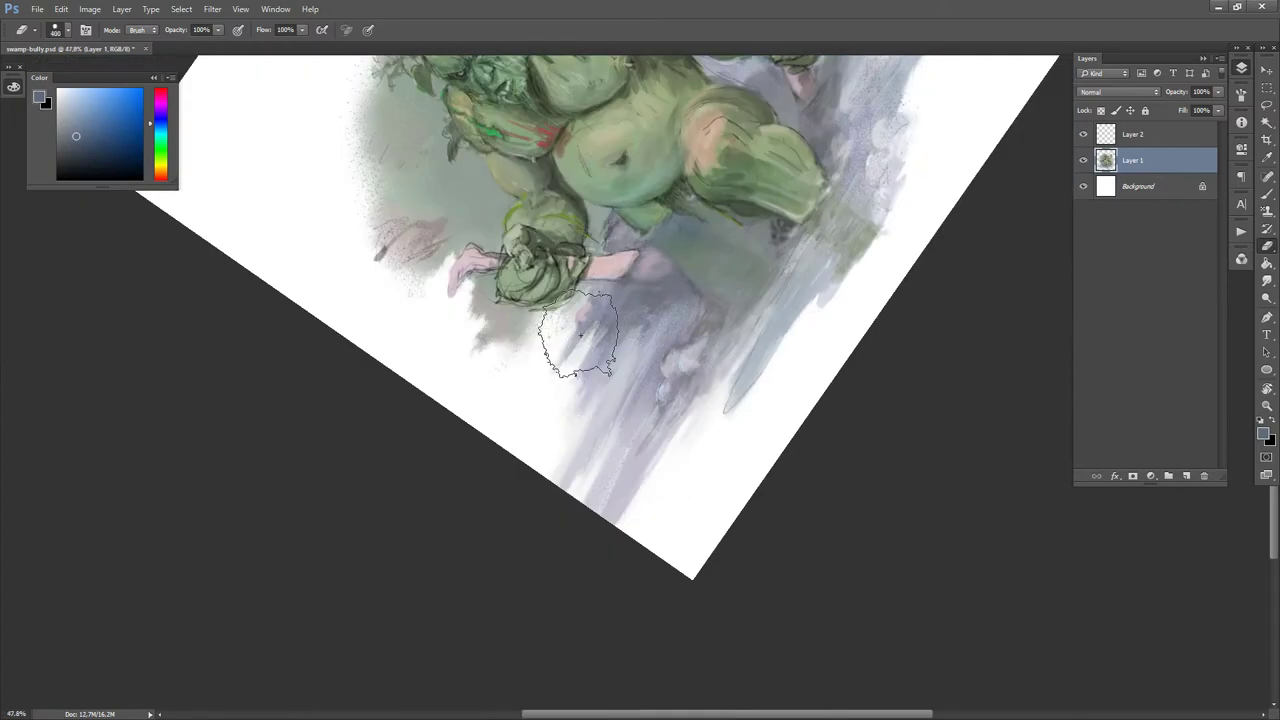
# - Set Layer 2 to Overlay blending and clip it to Layer 1
pyautogui.press('b')
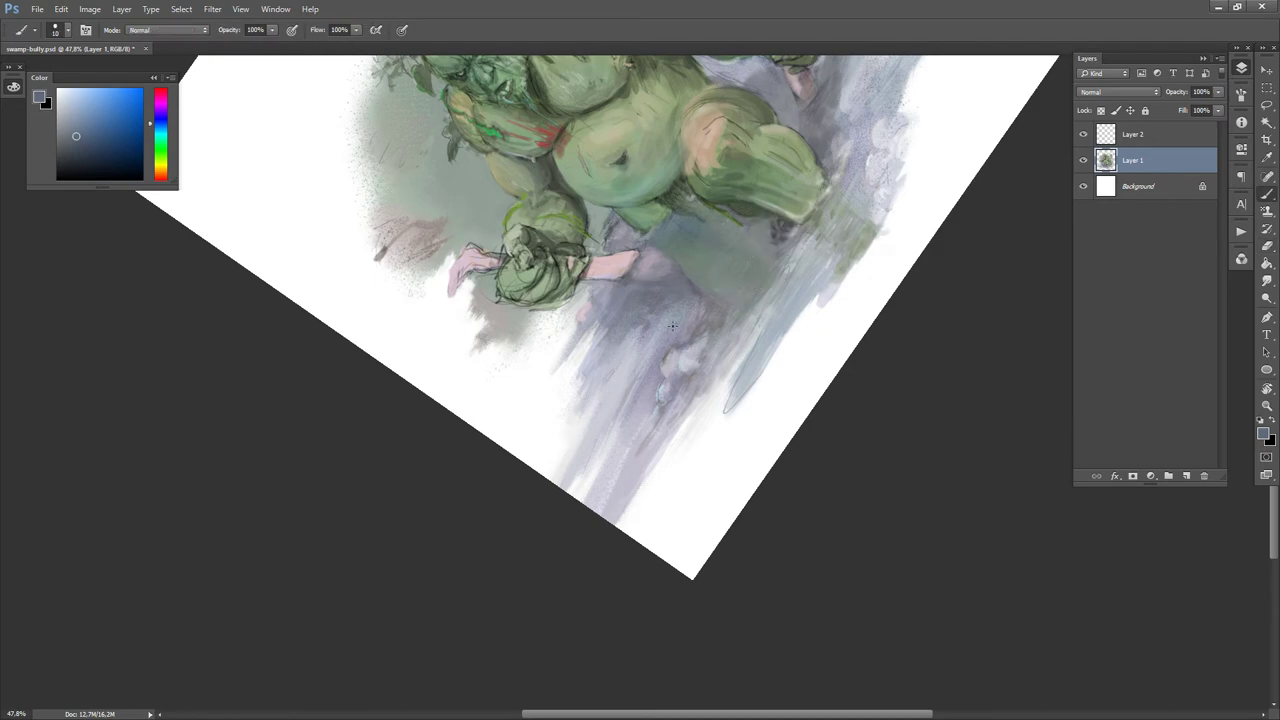
pyautogui.press('c')
pyautogui.press('b')
pyautogui.moveTo(811, 420); pyautogui.dragTo(651, 509)
pyautogui.moveTo(763, 444); pyautogui.dragTo(731, 437)
pyautogui.moveTo(789, 470); pyautogui.dragTo(615, 492)
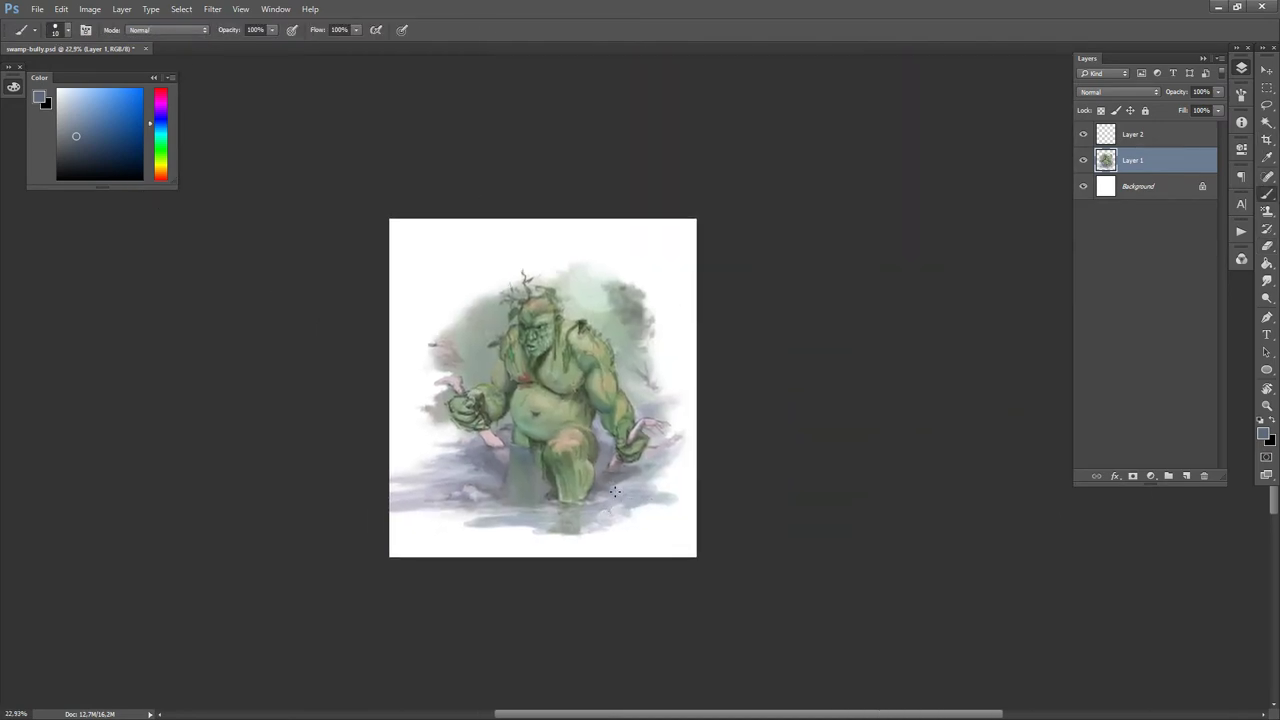
pyautogui.click(1155, 136)
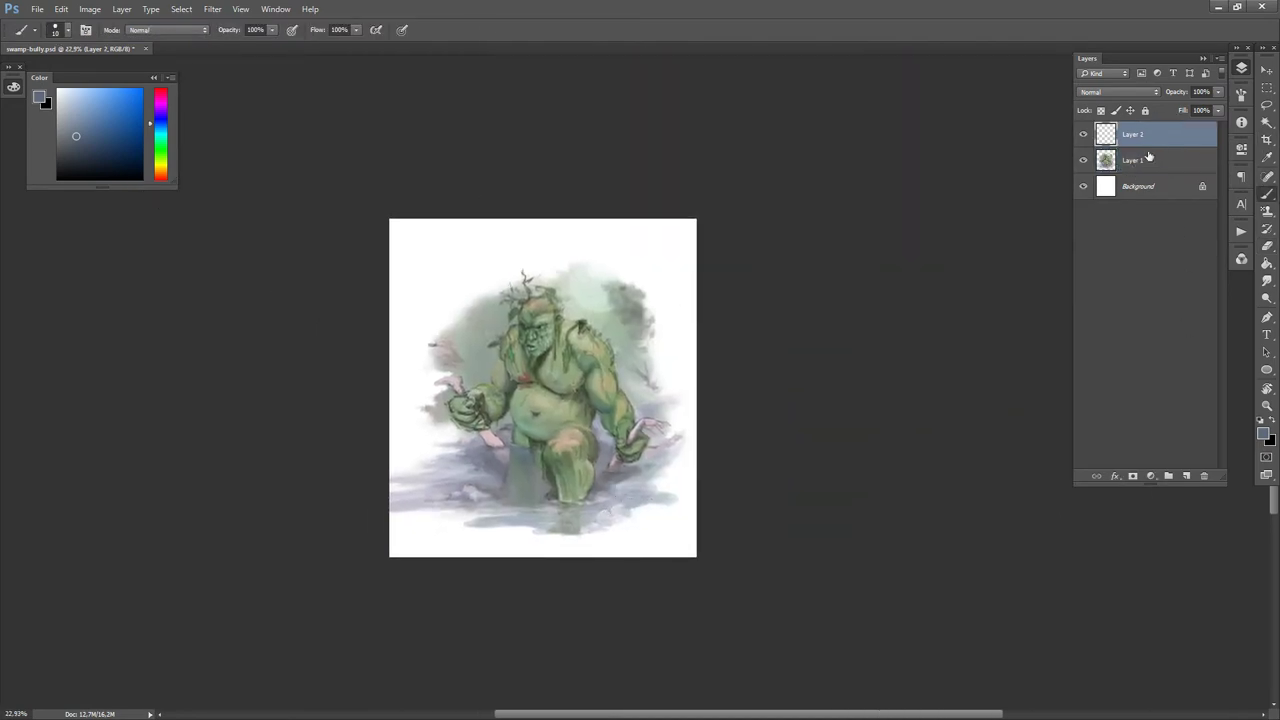
pyautogui.click(1130, 92)
pyautogui.click(1105, 249)
pyautogui.moveTo(631, 420); pyautogui.dragTo(573, 428)
pyautogui.scroll(1, 573, 428)
pyautogui.hotkey('ctrl', 'alt', 'g')
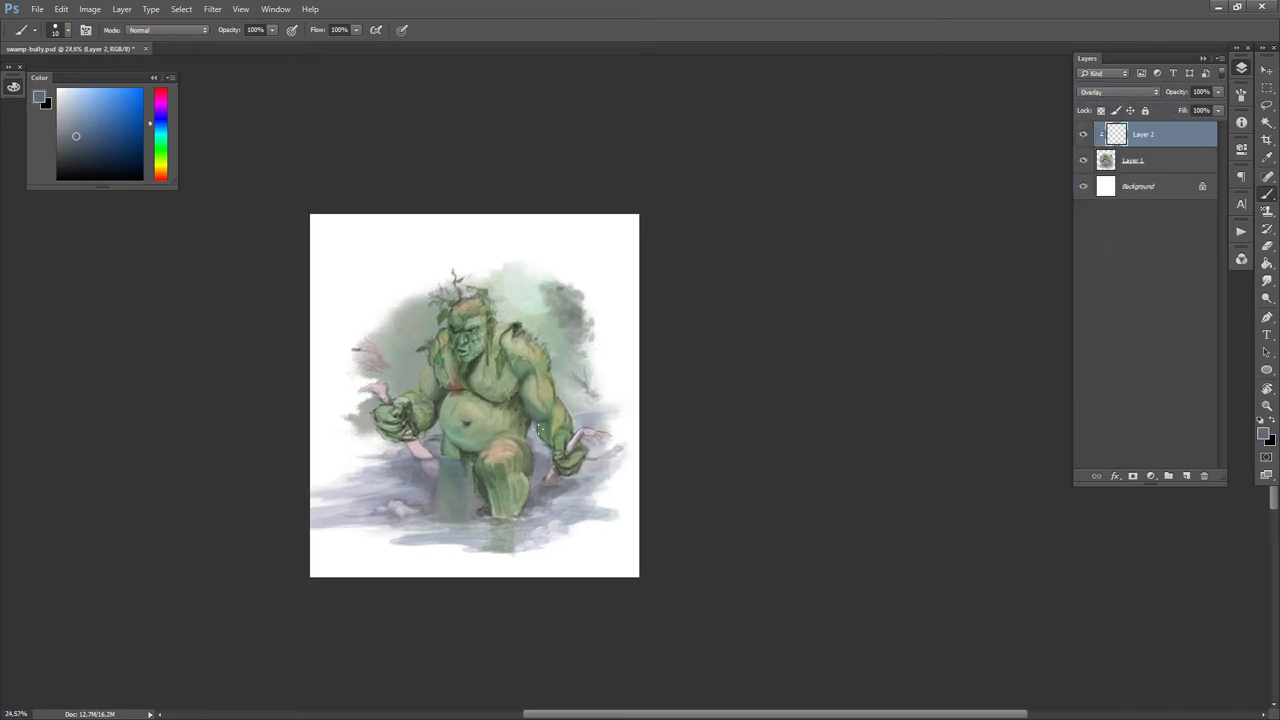
# - Darken the water around the ogre on Layer 2 with default black and a soft brush enlarged to 800 px
pyautogui.press(']')
pyautogui.press(']')
pyautogui.press(']')
pyautogui.press(']')
pyautogui.press('d')
pyautogui.press(']')
pyautogui.press(']')
pyautogui.press(']')
pyautogui.press(']')
pyautogui.press(']')
pyautogui.press(']')
pyautogui.press(']')
pyautogui.press(']')
pyautogui.press(']')
pyautogui.press(']')
pyautogui.press(']')
pyautogui.press(']')
pyautogui.press(']')
pyautogui.press(']')
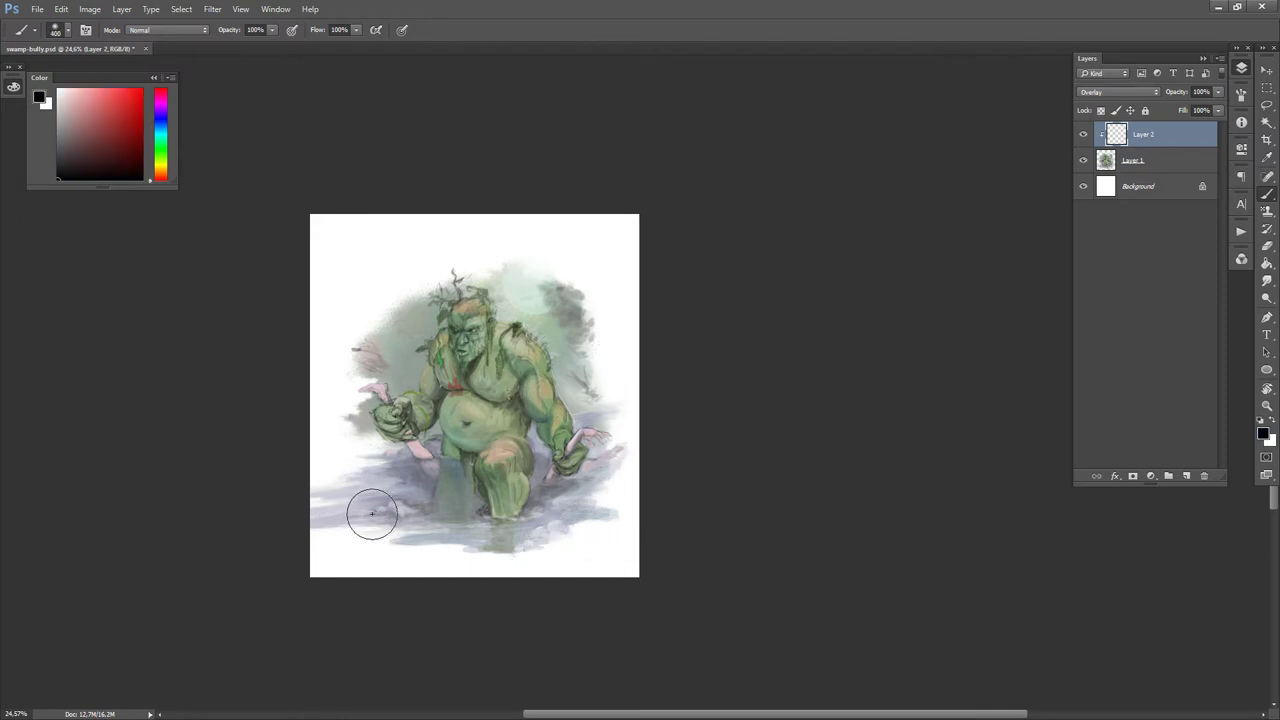
pyautogui.press(']')
pyautogui.press(']')
pyautogui.press(']')
pyautogui.click(413, 501)
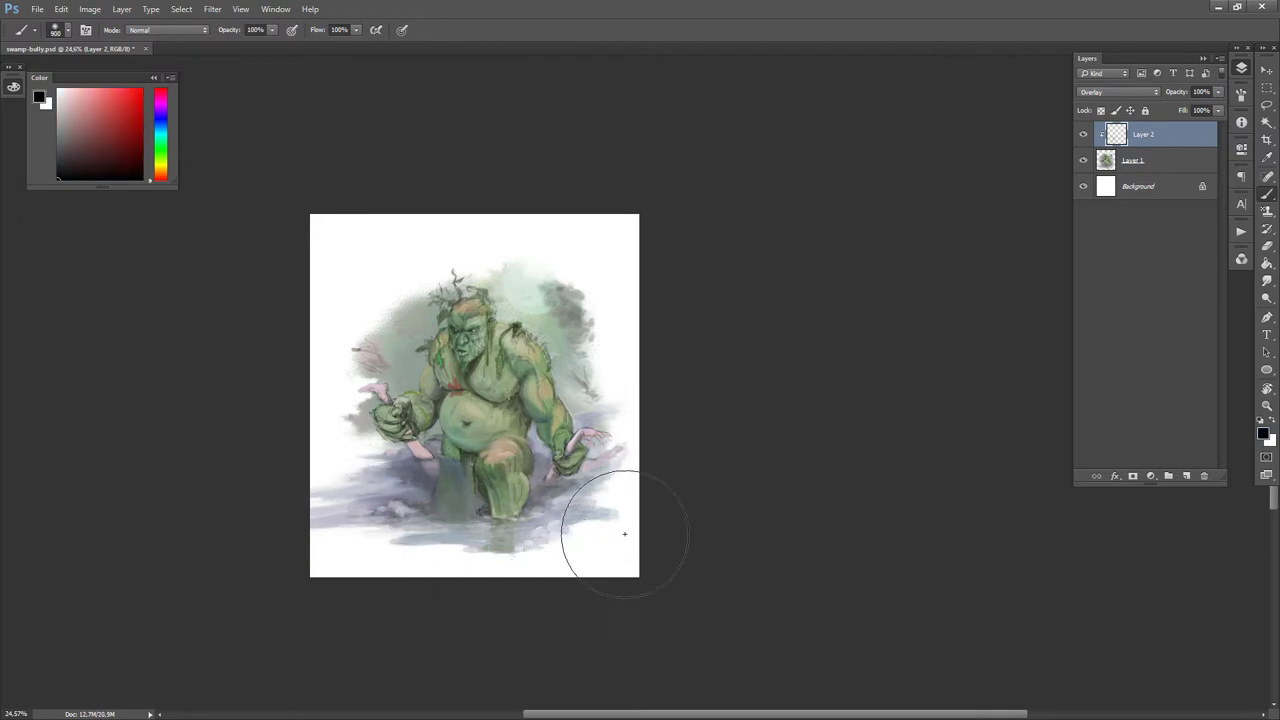
# - Glaze the ogre's body with a muted pink using a soft brush reduced from 1000 to 125 px
pyautogui.moveTo(129, 147); pyautogui.dragTo(82, 106)
pyautogui.scroll(2, 488, 443)
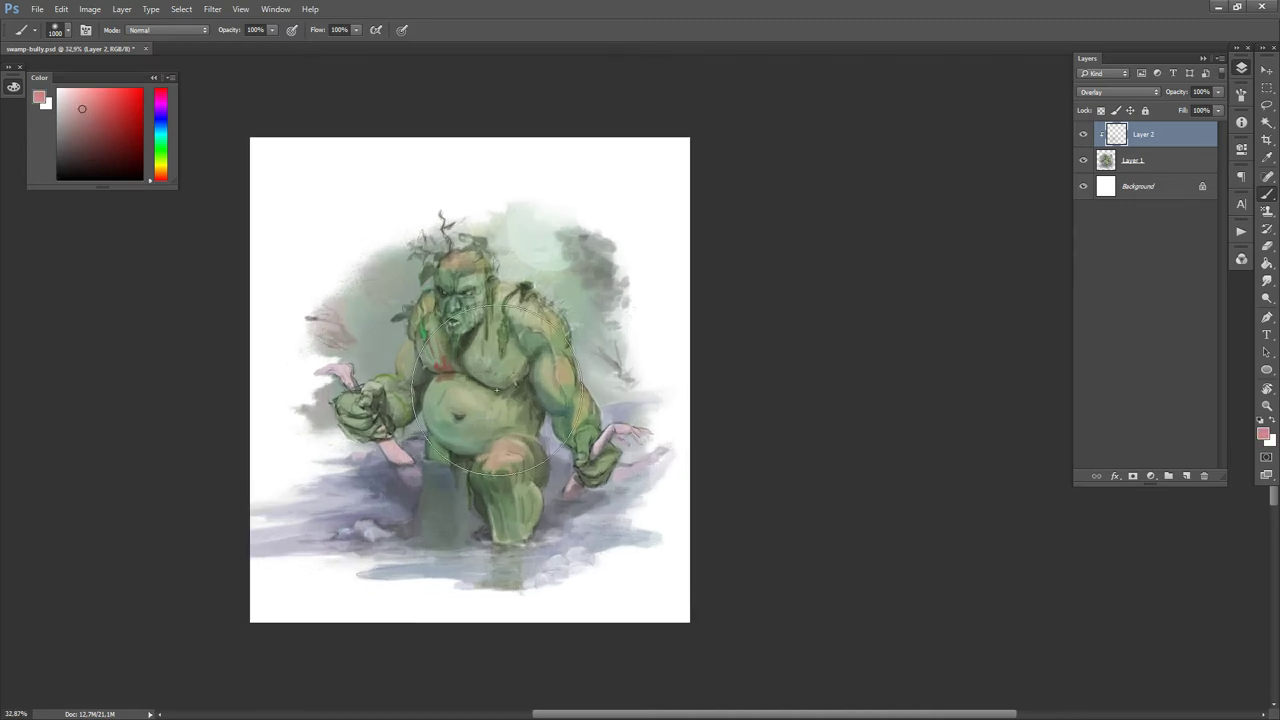
pyautogui.press('[')
pyautogui.press('[')
pyautogui.press('[')
pyautogui.press('[')
pyautogui.press('[')
pyautogui.press('[')
pyautogui.press('[')
pyautogui.press('[')
pyautogui.press('[')
pyautogui.press('[')
pyautogui.press('[')
pyautogui.press('[')
pyautogui.press('[')
pyautogui.press('[')
pyautogui.press('[')
pyautogui.press(']')
pyautogui.press(']')
pyautogui.press(']')
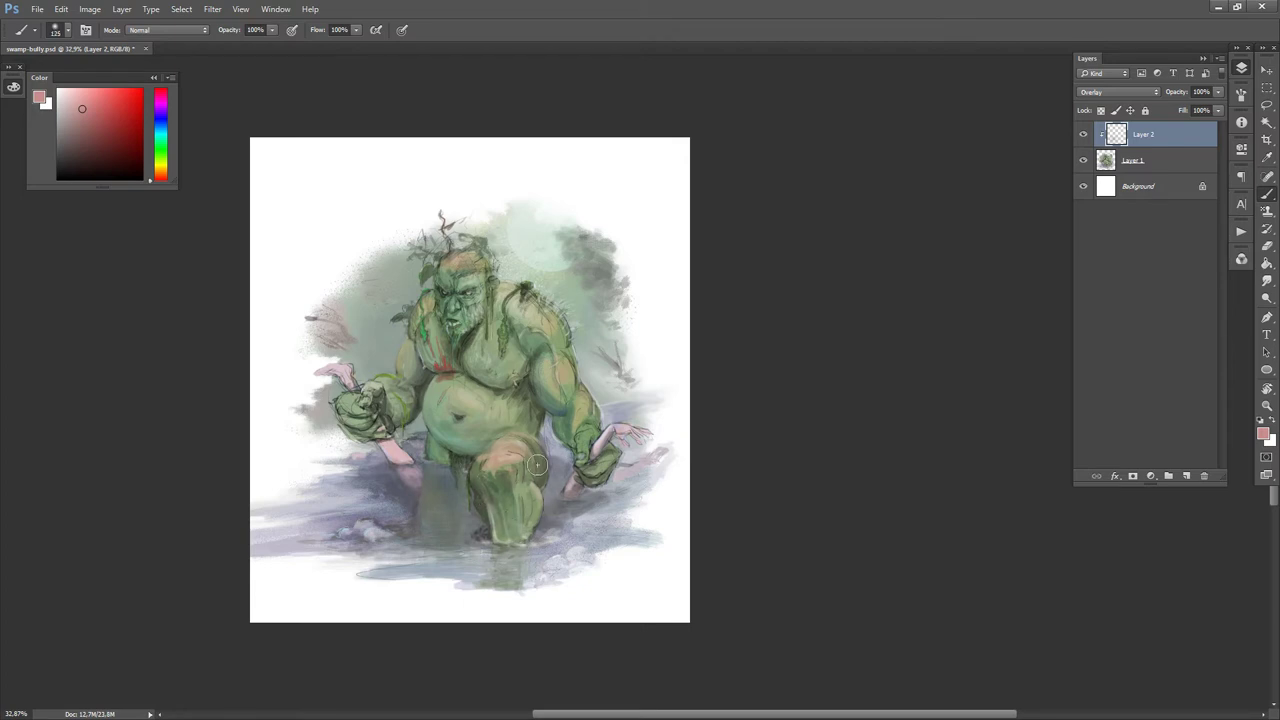
# - Shade the outer side of the bent leg and the nearby water with dark blue at 125 to 175 px
pyautogui.click(161, 119)
pyautogui.click(122, 149)
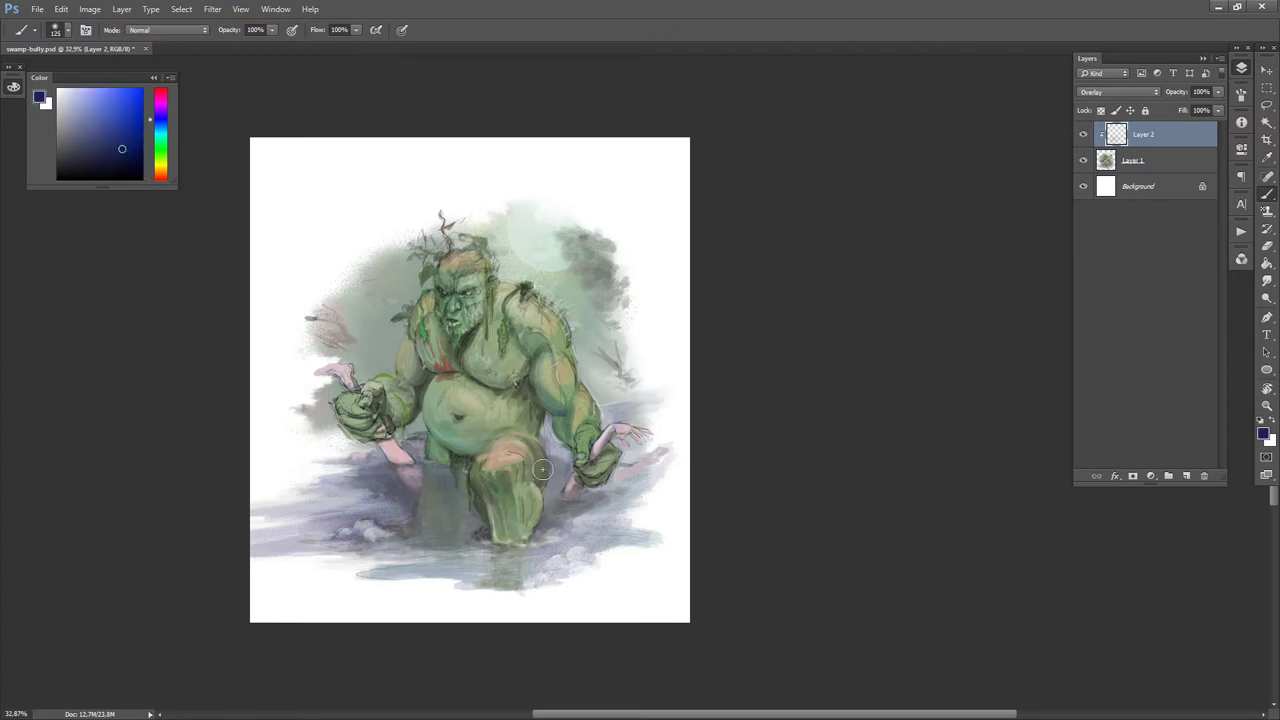
pyautogui.moveTo(540, 460); pyautogui.dragTo(539, 530)
pyautogui.press(']')
pyautogui.press(']')
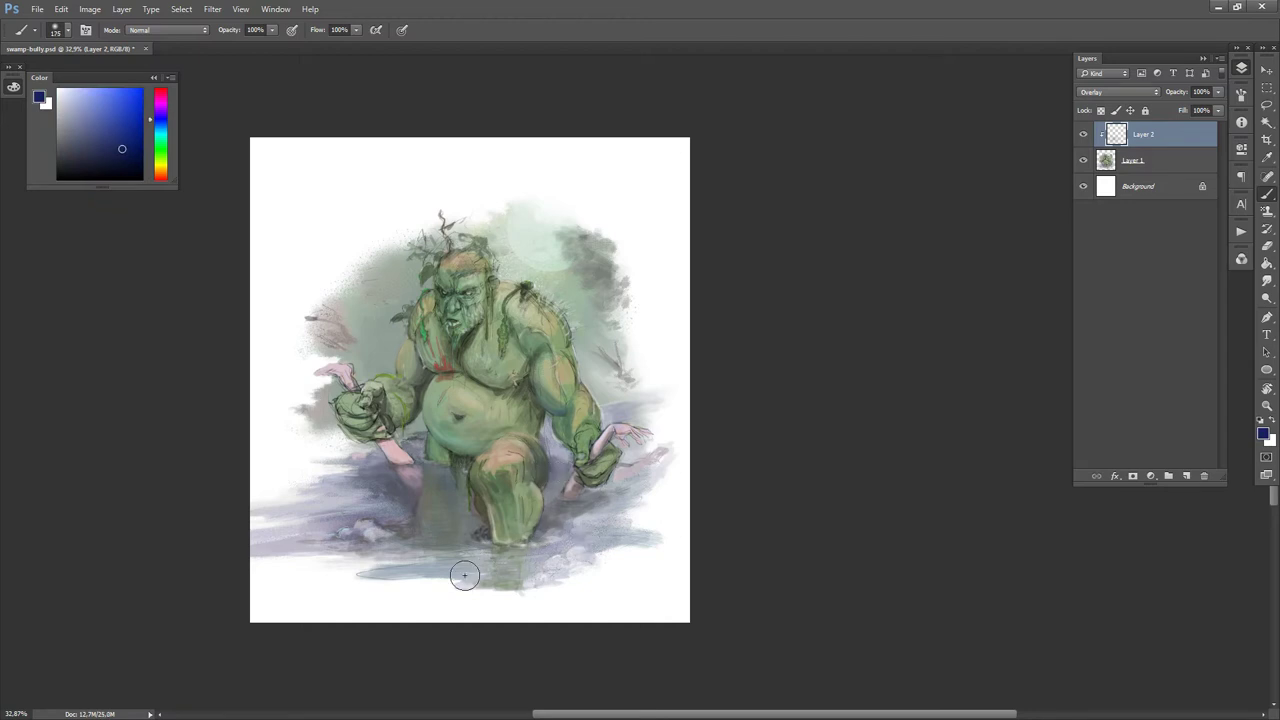
# - Tint the bent leg with muted green and orange-brown glazes, using an 80 to 100 px brush for the orange-brown
pyautogui.click(161, 150)
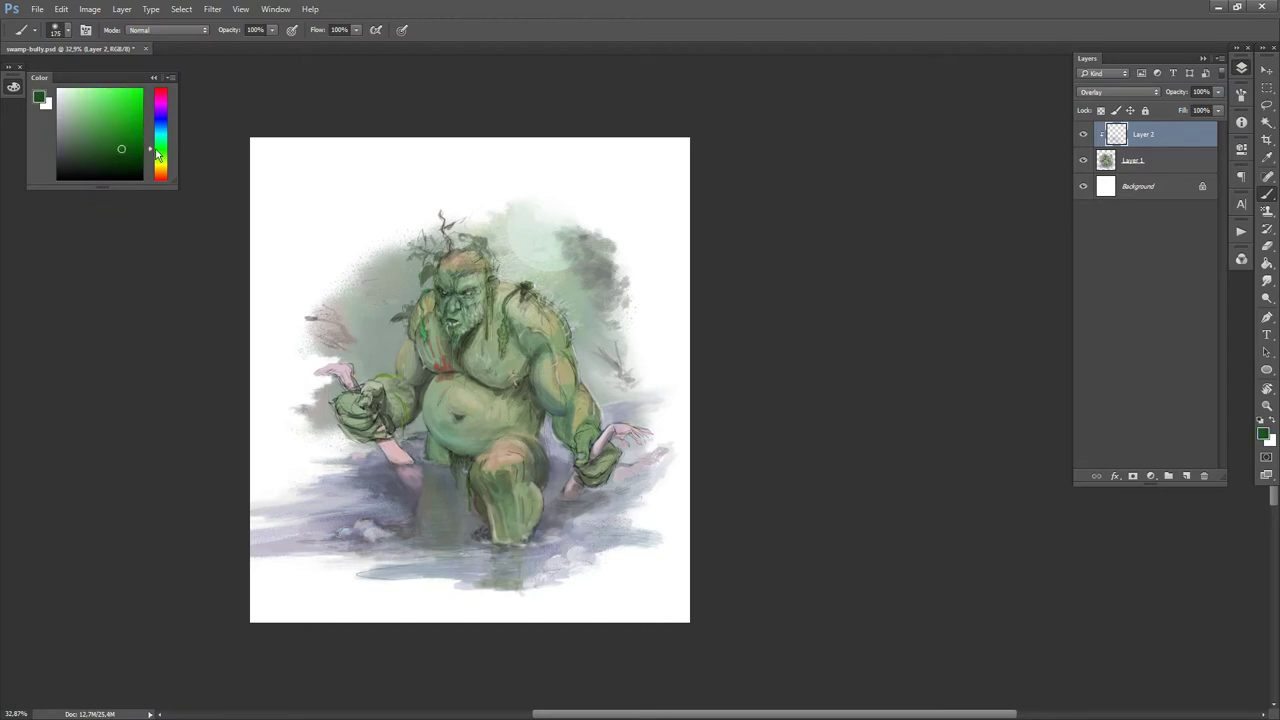
pyautogui.click(94, 142)
pyautogui.press('[')
pyautogui.press('[')
pyautogui.press('[')
pyautogui.moveTo(162, 161); pyautogui.dragTo(162, 174)
pyautogui.click(109, 116)
pyautogui.press('[')
pyautogui.press('[')
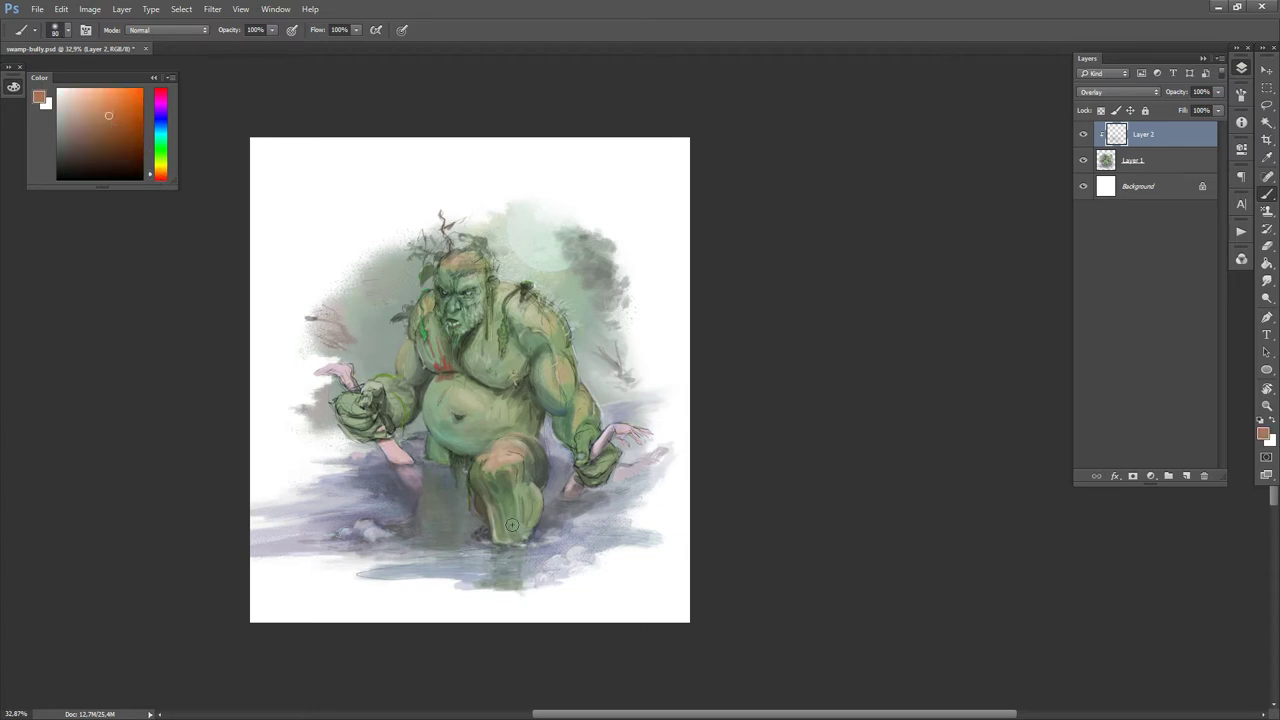
pyautogui.press(']')
pyautogui.press(']')
# - Deepen the shadow along the bent leg's inner edge with muted and dark blue, reducing the brush from 100 px
pyautogui.click(162, 121)
pyautogui.click(86, 139)
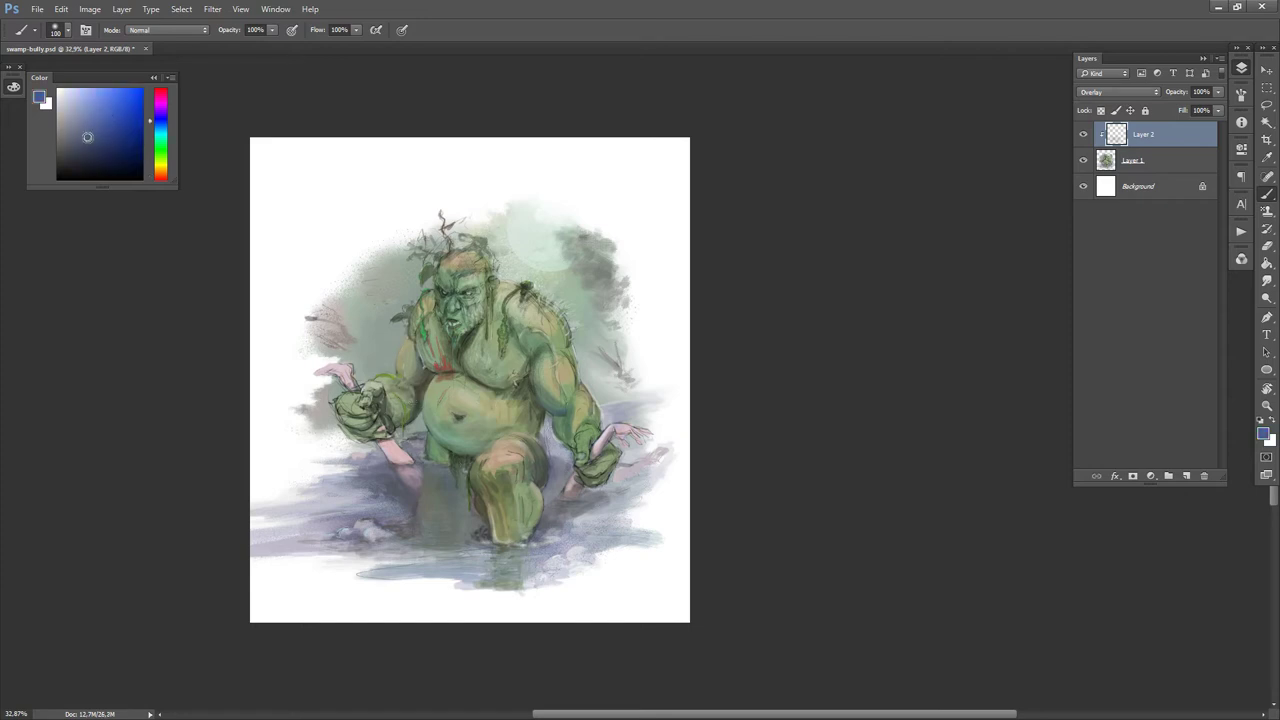
pyautogui.press('[')
pyautogui.click(120, 148)
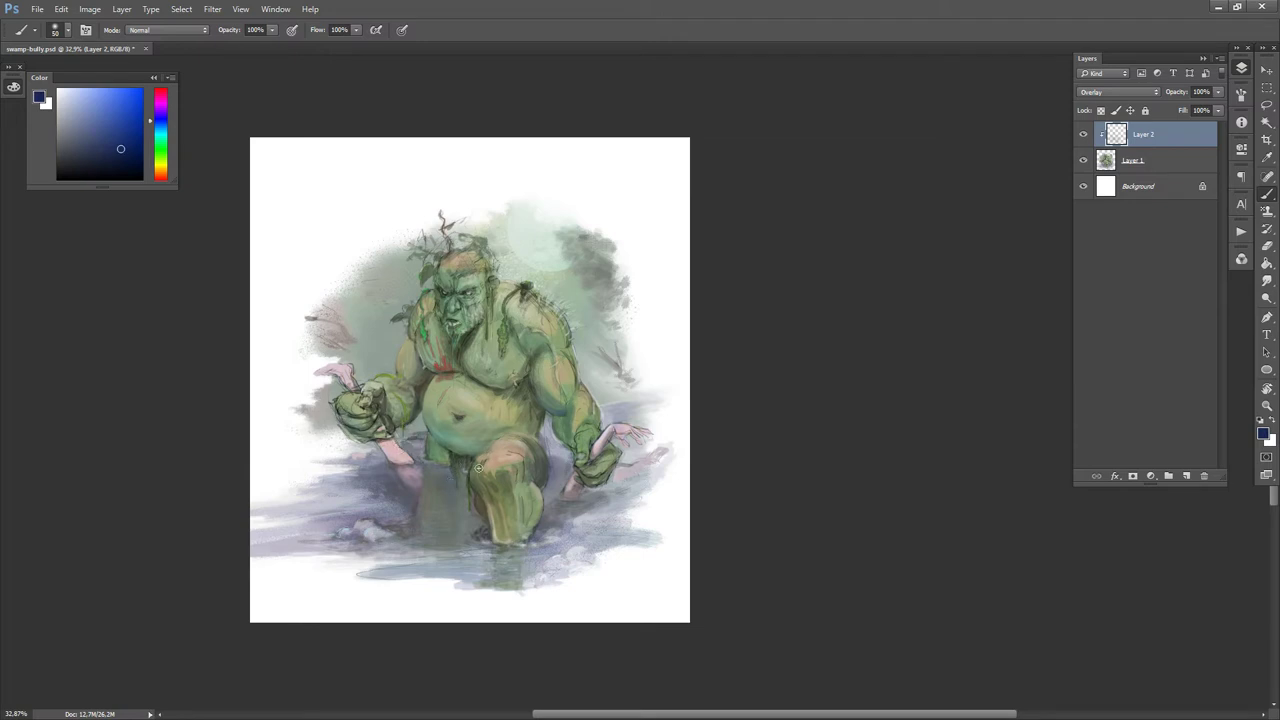
pyautogui.moveTo(476, 469); pyautogui.dragTo(485, 527)
pyautogui.scroll(3, 502, 497)
pyautogui.press('[')
pyautogui.press('[')
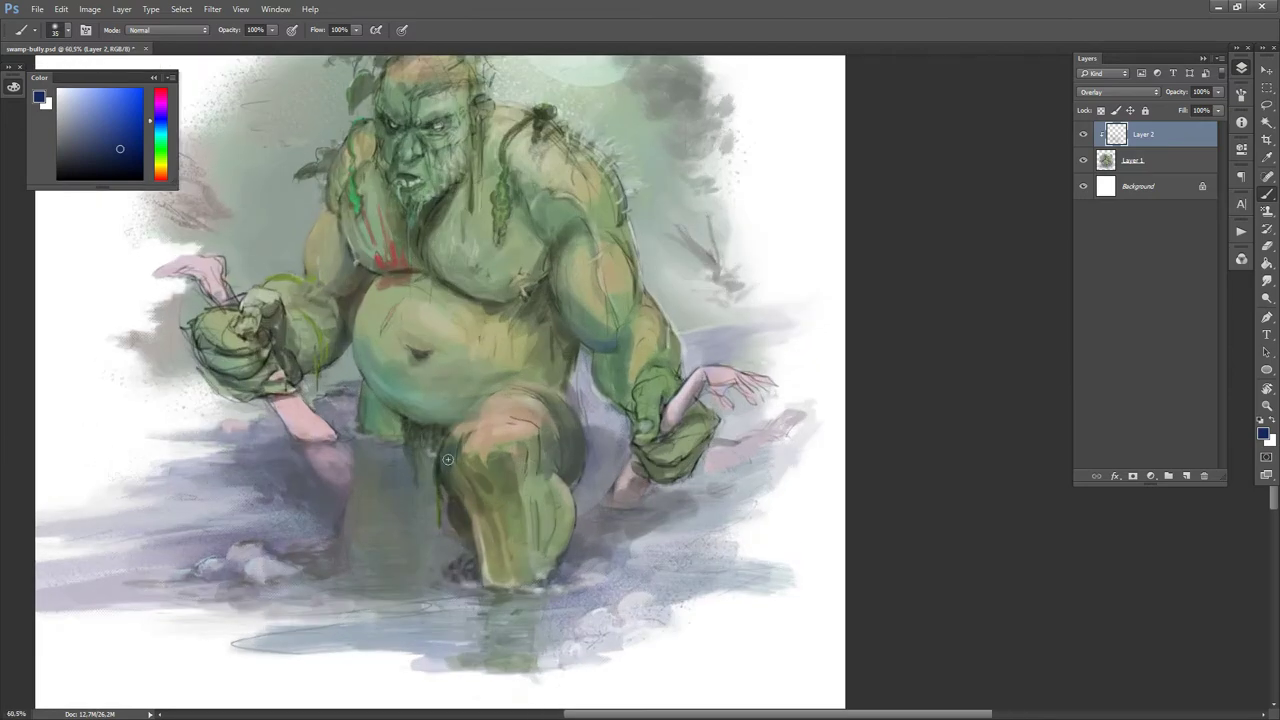
pyautogui.moveTo(455, 474); pyautogui.dragTo(486, 531)
# - Erase the excess blue shading just below the bent knee's inner edge with a smaller eraser
pyautogui.press('e')
pyautogui.press('[')
pyautogui.press('[')
pyautogui.press('[')
pyautogui.press('[')
pyautogui.press('[')
pyautogui.moveTo(469, 459)
pyautogui.mouseDown()
pyautogui.moveTo(508, 489)
pyautogui.moveTo(466, 477)
pyautogui.mouseUp()
# - Adjust the light and shadow on the bent leg with default black and white, cleaning up with a 150 px eraser
pyautogui.press('b')
pyautogui.scroll(-2, 510, 602)
pyautogui.press('d')
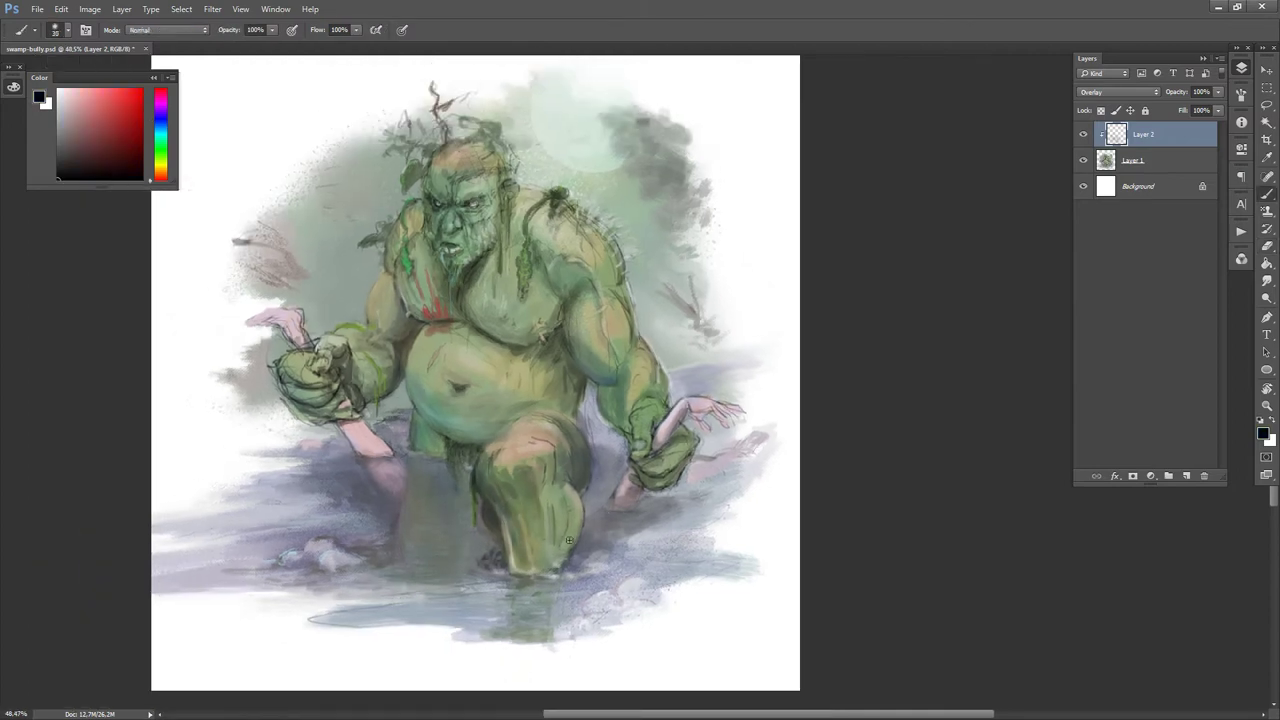
pyautogui.press('x')
pyautogui.press(']')
pyautogui.press(']')
pyautogui.press(']')
pyautogui.press(']')
pyautogui.press(']')
pyautogui.press(']')
pyautogui.press(']')
pyautogui.press(']')
pyautogui.press('x')
pyautogui.scroll(-3, 620, 470)
pyautogui.press('e')
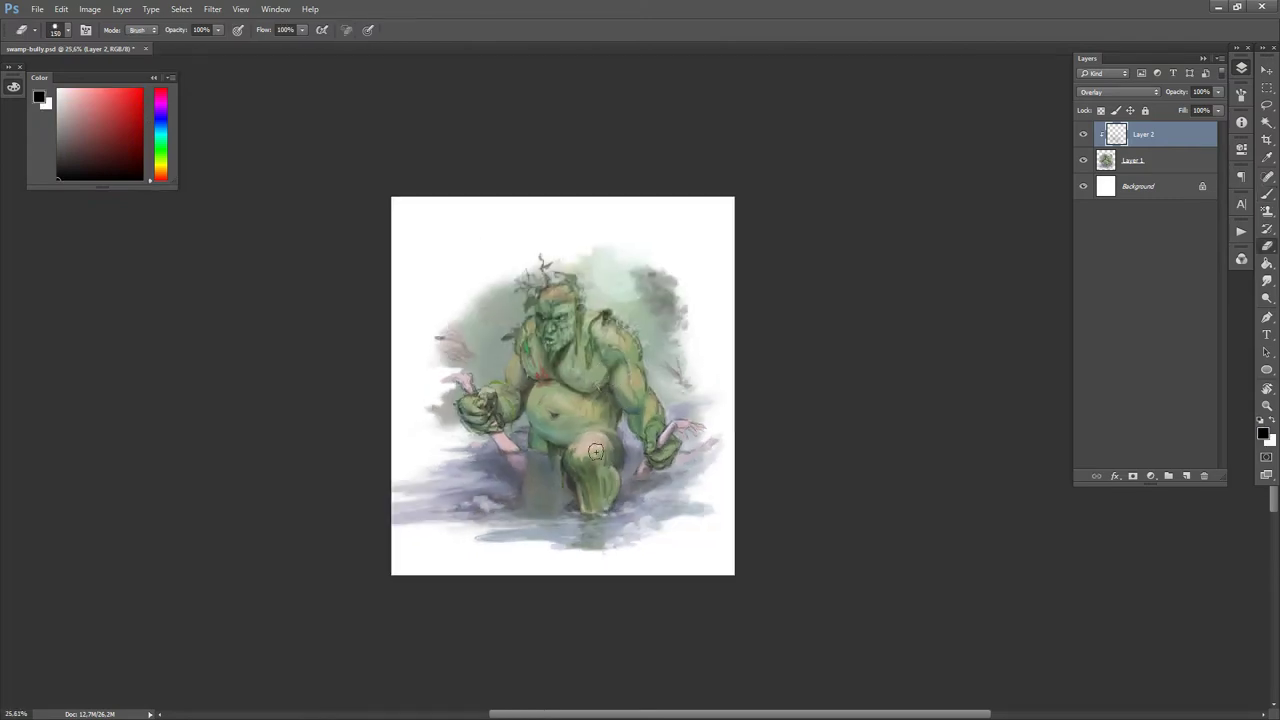
pyautogui.press('b')
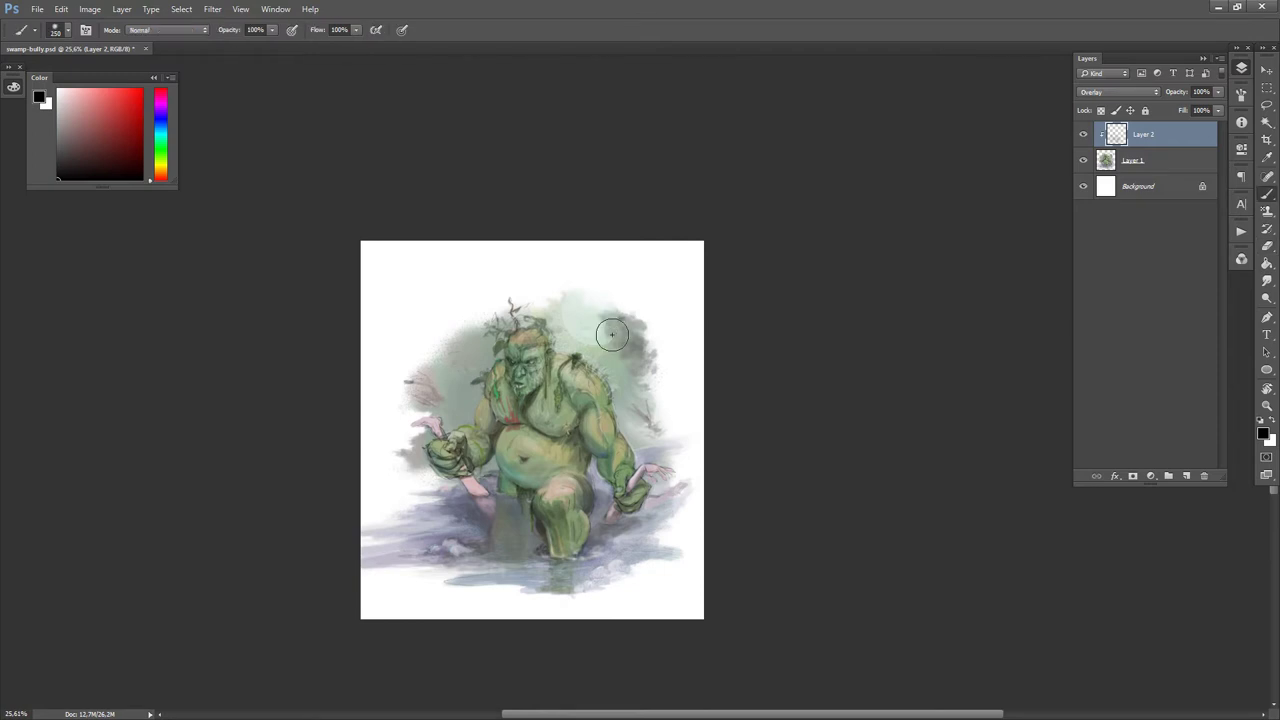
# - Glaze the ogre's shoulder and chest with light and darker violet at 125 to 100 px
pyautogui.click(160, 104)
pyautogui.moveTo(76, 96); pyautogui.dragTo(82, 101)
pyautogui.press('[')
pyautogui.press('[')
pyautogui.press('[')
pyautogui.press('[')
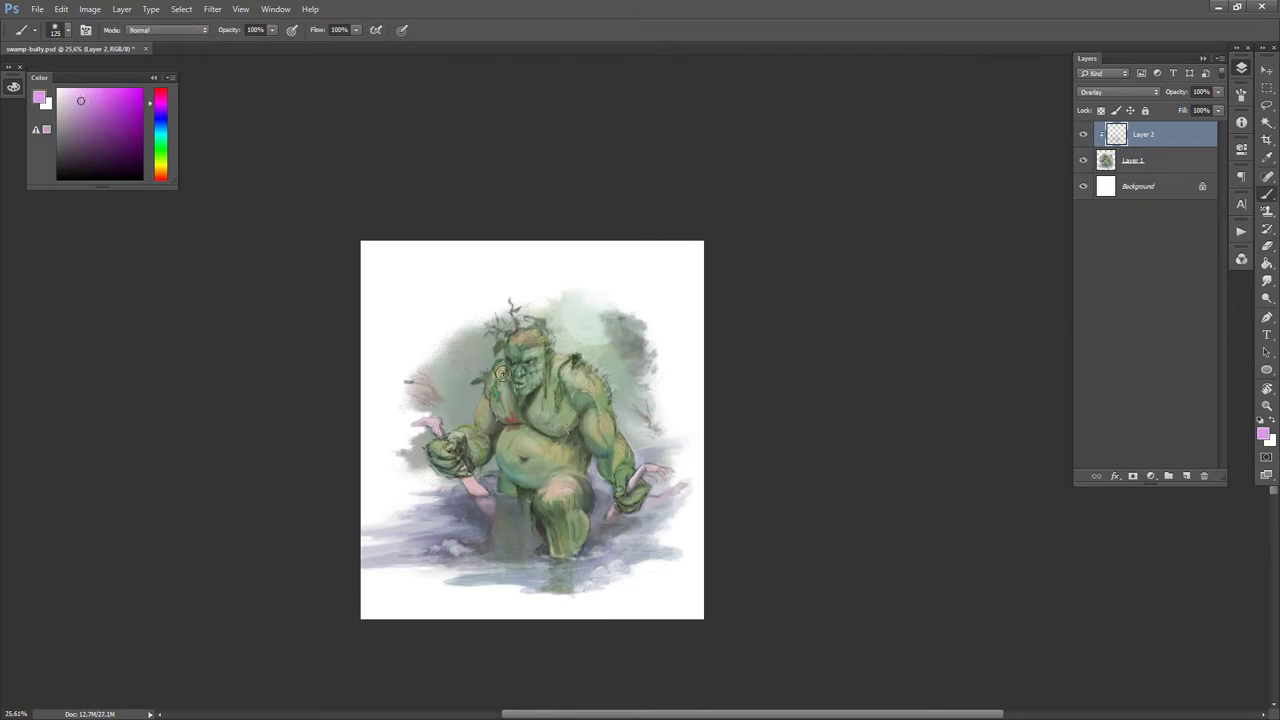
pyautogui.click(99, 130)
pyautogui.press('[')
# - Brighten the ogre's forehead with white, reducing the soft brush from 100 to 40 px
pyautogui.press('d')
pyautogui.press('x')
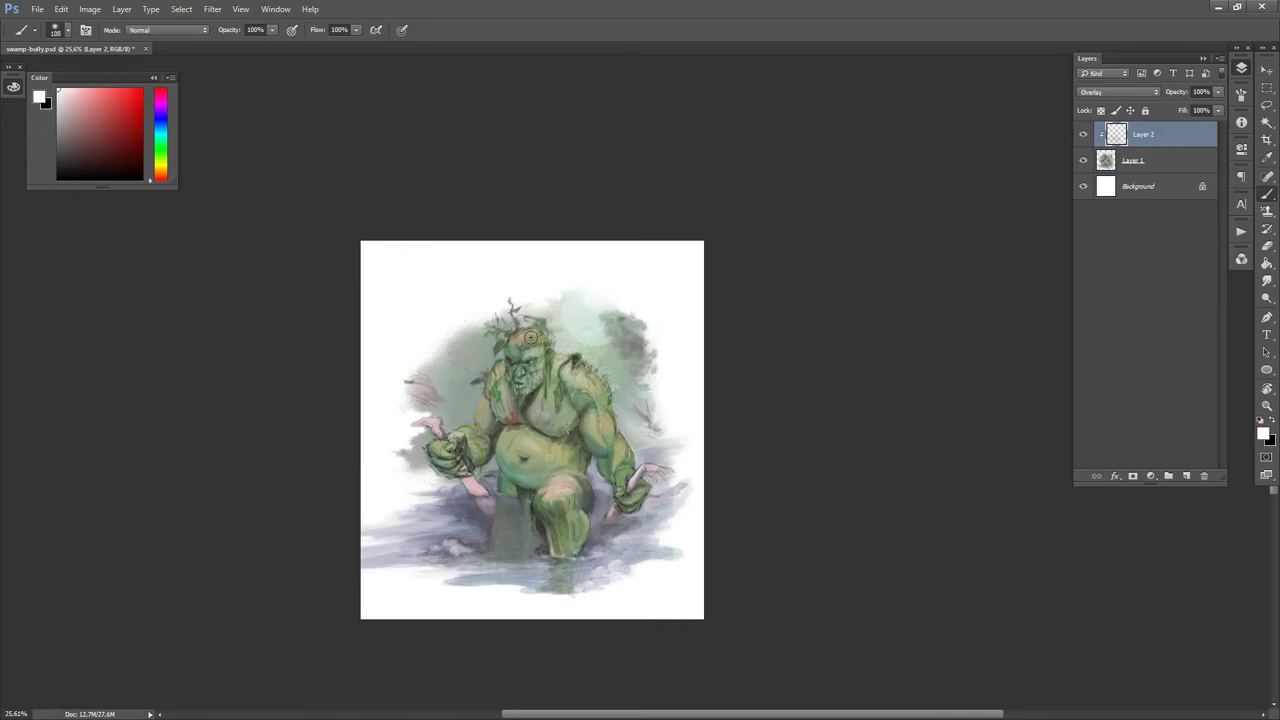
pyautogui.press('[')
pyautogui.press('[')
pyautogui.press('[')
pyautogui.press('[')
pyautogui.press('[')
# - Deepen the shadows on the ogre's face and raised arm with a dark olive tone
pyautogui.keyDown('alt'); pyautogui.click(524, 330); pyautogui.keyUp('alt')
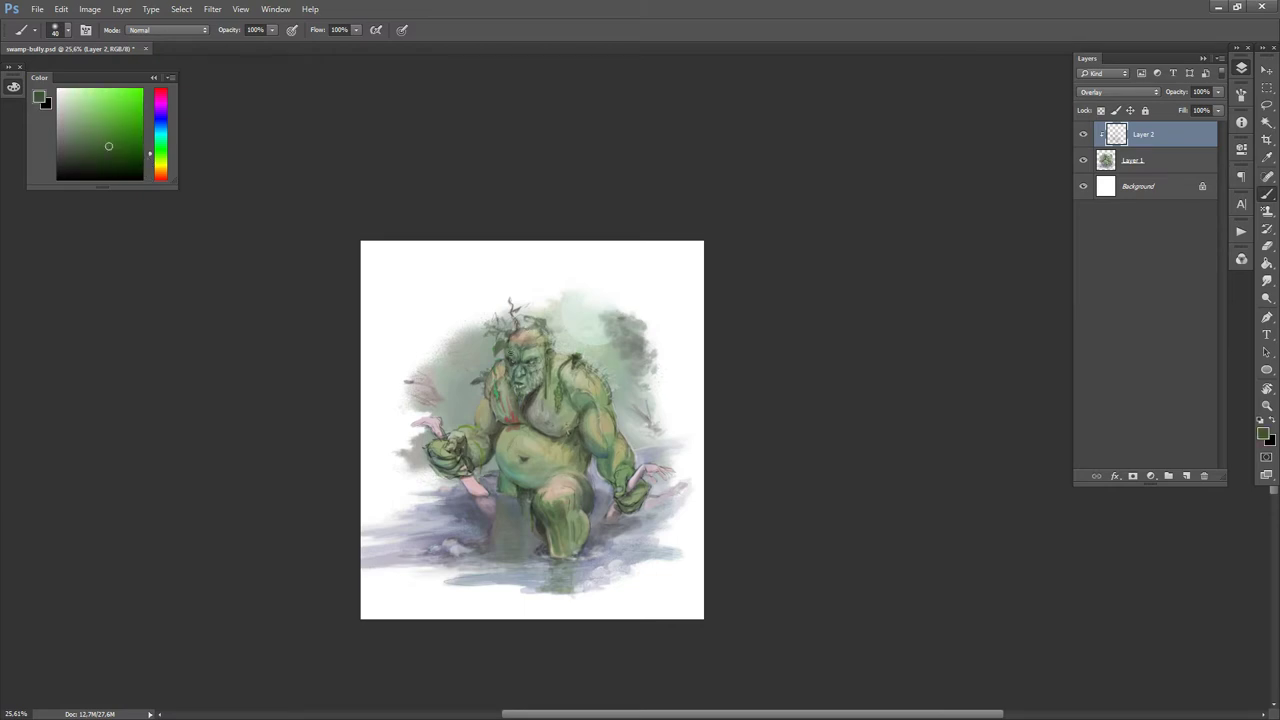
pyautogui.click(112, 162)
pyautogui.moveTo(160, 160); pyautogui.dragTo(160, 168)
pyautogui.moveTo(514, 345)
pyautogui.mouseDown()
pyautogui.moveTo(533, 365)
pyautogui.moveTo(491, 398)
pyautogui.moveTo(482, 457)
pyautogui.mouseUp()
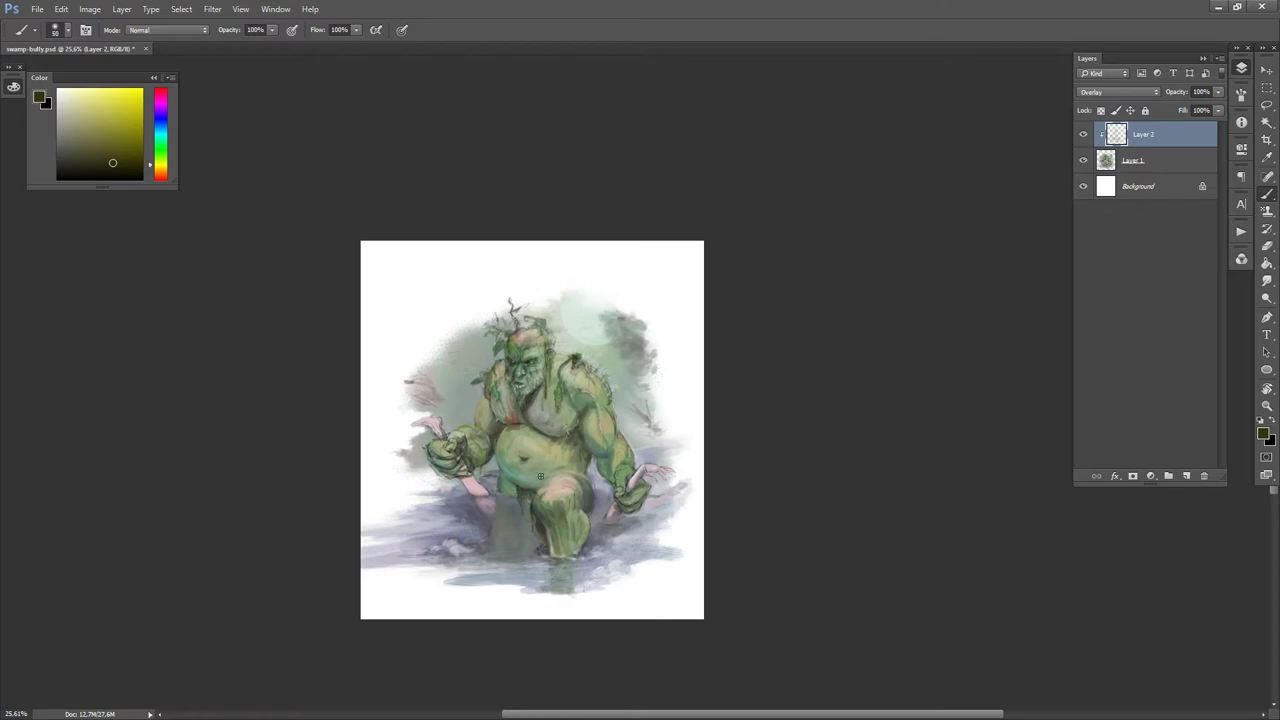
# - Merge the clipped Overlay layer, Layer 2, down into Layer 1
pyautogui.scroll(1, 645, 467)
pyautogui.moveTo(633, 387); pyautogui.dragTo(640, 421)
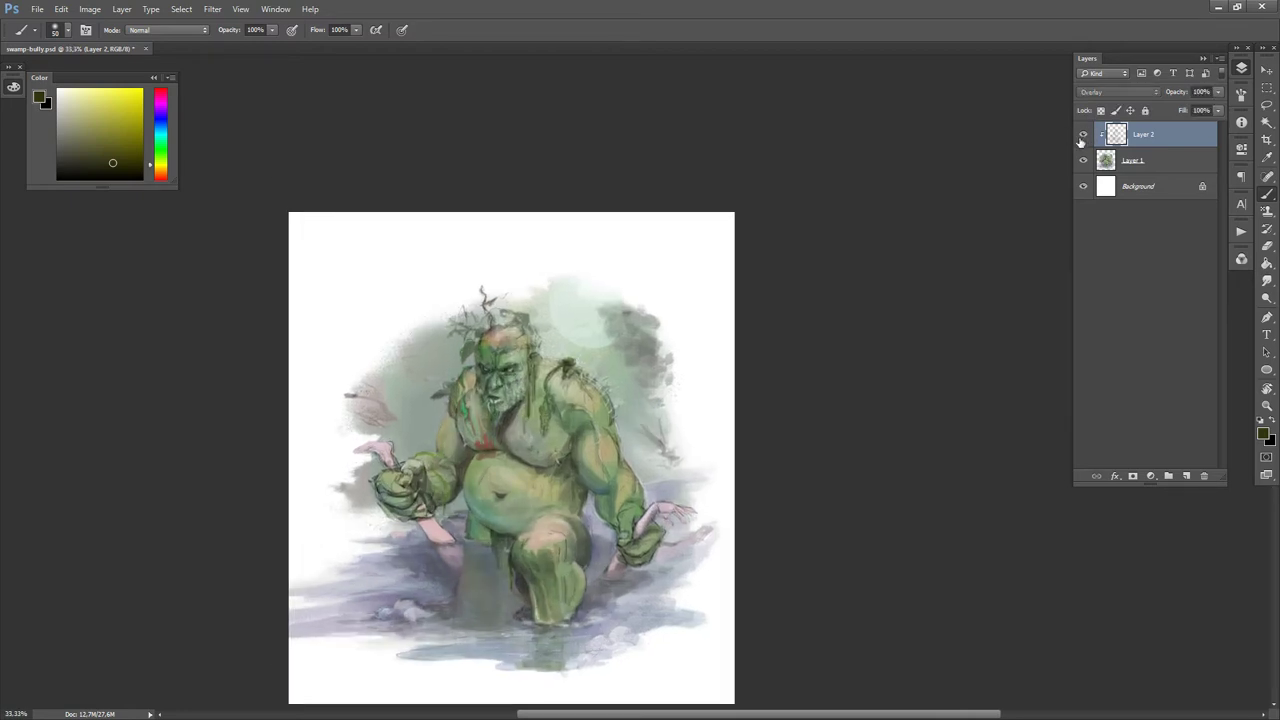
pyautogui.hotkey('ctrl', 'e')
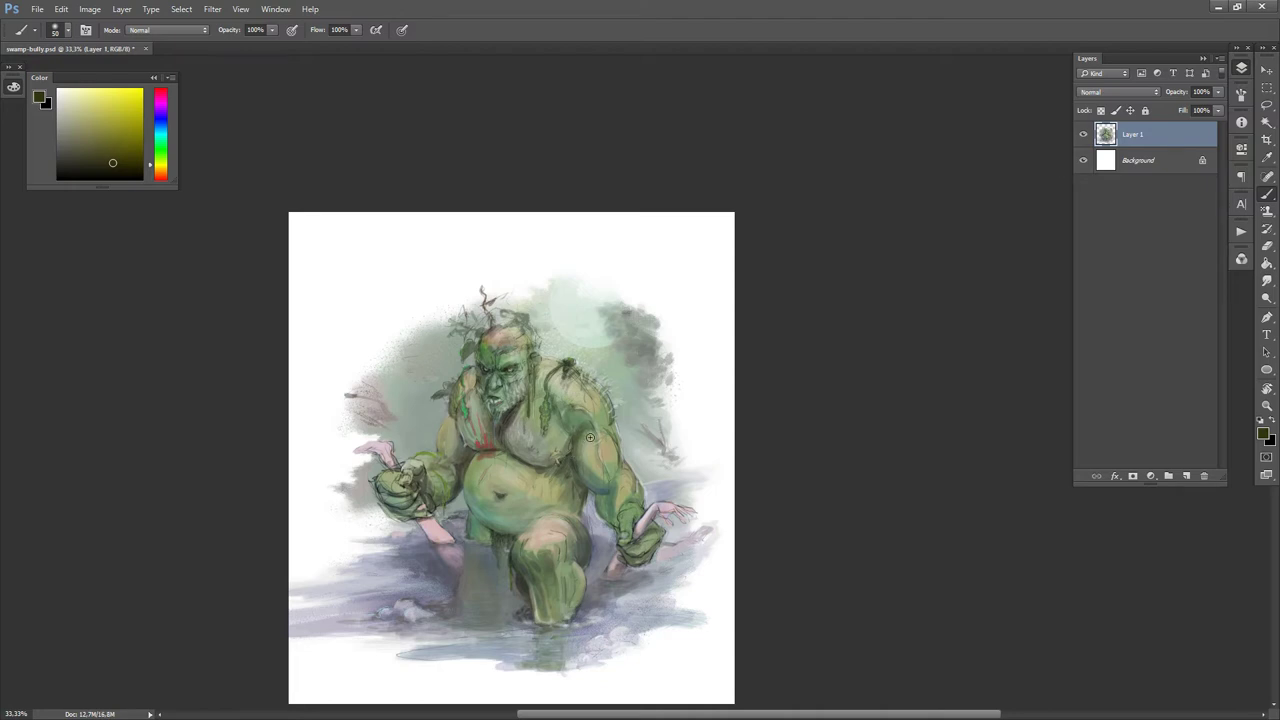
# - Add a new layer above Layer 1 and reduce the white brush to 15 px for highlights
pyautogui.press('[')
pyautogui.press('[')
pyautogui.press(']')
pyautogui.press(']')
pyautogui.press(']')
pyautogui.press(']')
pyautogui.press(']')
pyautogui.press(']')
pyautogui.press(']')
pyautogui.press(']')
pyautogui.press(']')
pyautogui.press(']')
pyautogui.press(']')
pyautogui.press(']')
pyautogui.press('d')
pyautogui.press('x')
pyautogui.press('[')
pyautogui.press('[')
pyautogui.press('[')
pyautogui.press('[')
pyautogui.press('[')
pyautogui.press('[')
pyautogui.press('[')
pyautogui.press('[')
pyautogui.press('[')
pyautogui.press('[')
pyautogui.press('[')
pyautogui.press('[')
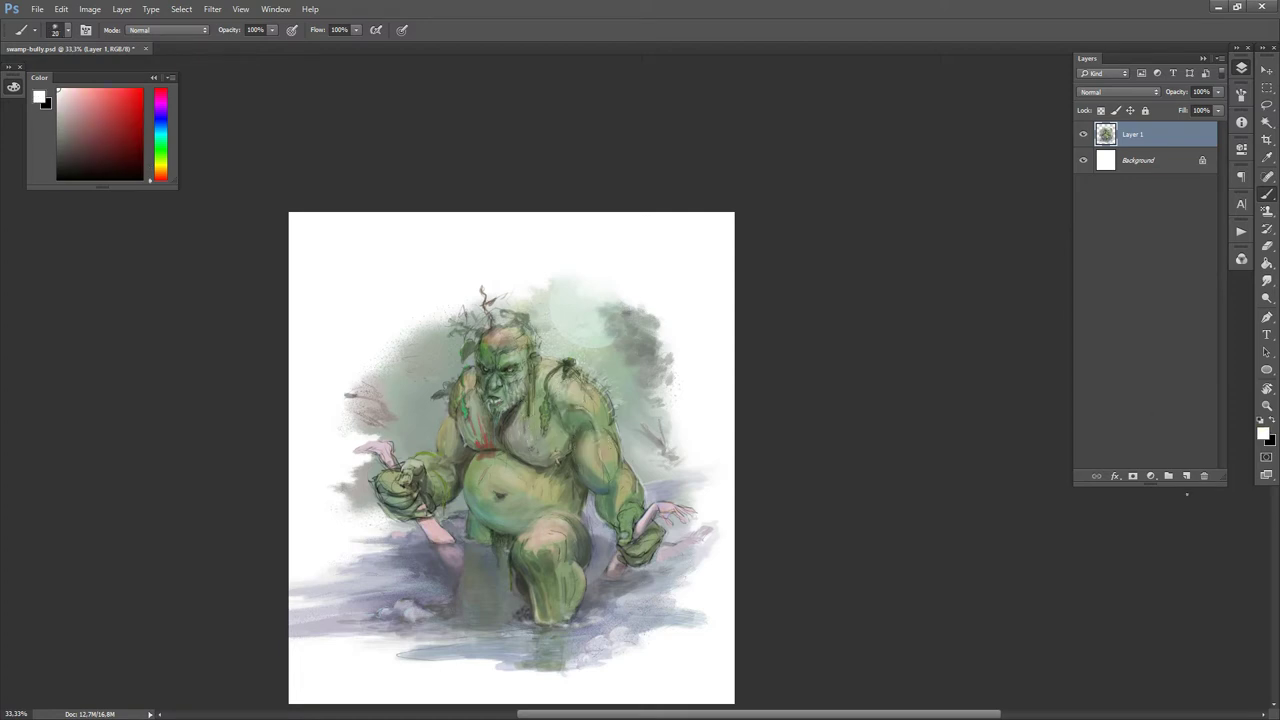
pyautogui.click(1186, 476)
pyautogui.press('[')
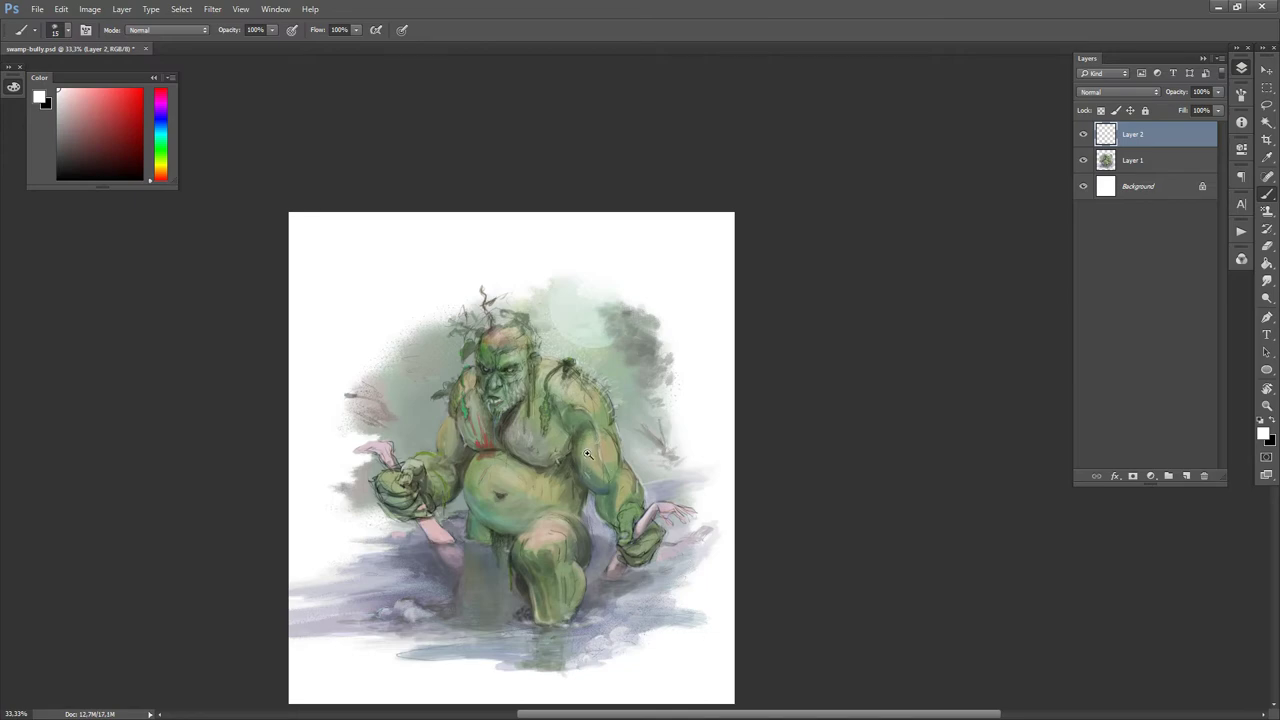
# - Paint thin white highlights along the ogre's lowered arm at 15 px and blend them with sampled skin tones
pyautogui.moveTo(590, 455); pyautogui.dragTo(624, 416)
pyautogui.keyDown('alt'); pyautogui.click(590, 492); pyautogui.keyUp('alt')
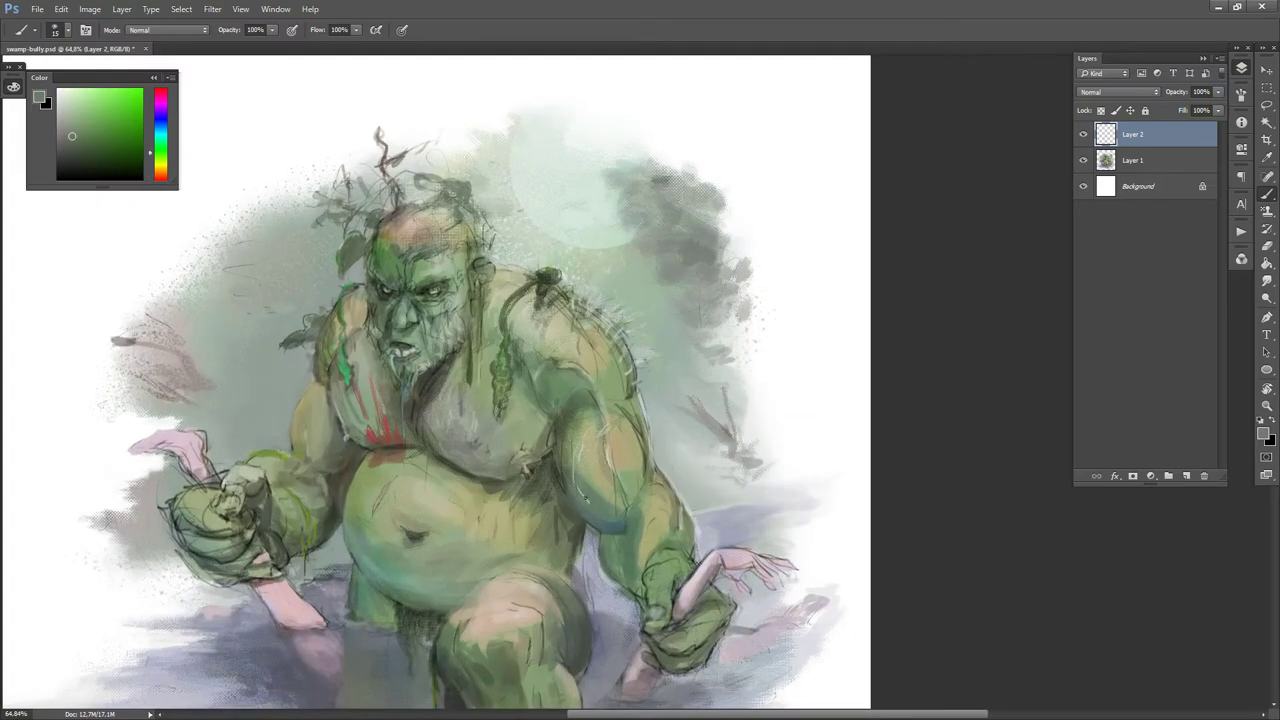
pyautogui.keyDown('alt'); pyautogui.click(572, 450); pyautogui.keyUp('alt')
pyautogui.press('d')
pyautogui.press('x')
pyautogui.keyDown('alt'); pyautogui.click(597, 477); pyautogui.keyUp('alt')
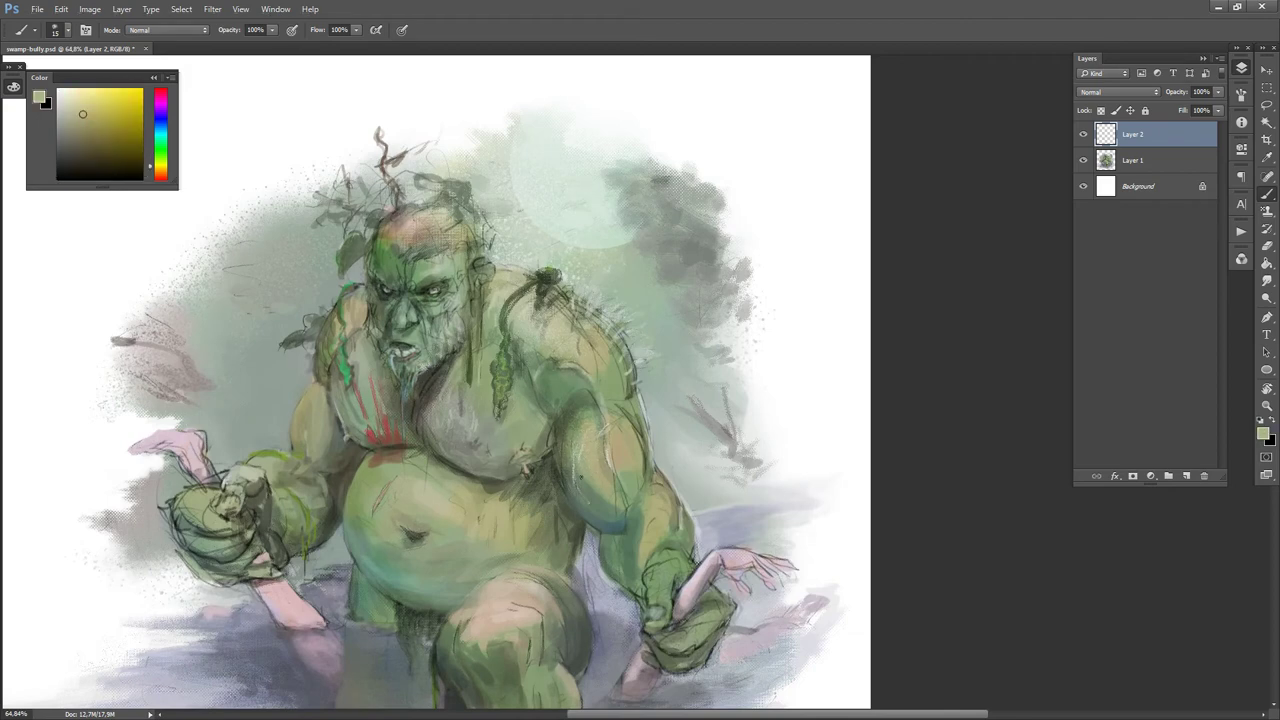
# - Add light blue touches to the lower edge of the ogre's upper arm at 10 px and blend with sampled greys and greens
pyautogui.click(160, 135)
pyautogui.click(97, 114)
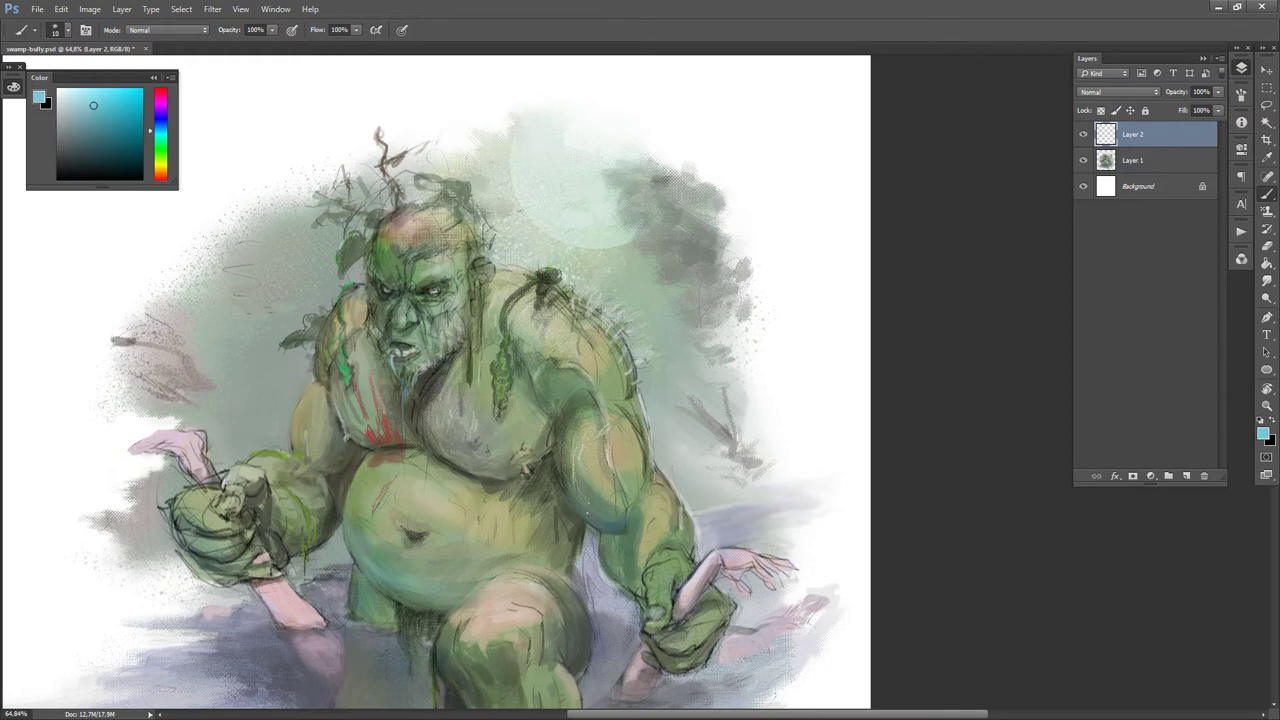
pyautogui.keyDown('alt'); pyautogui.click(588, 542); pyautogui.keyUp('alt')
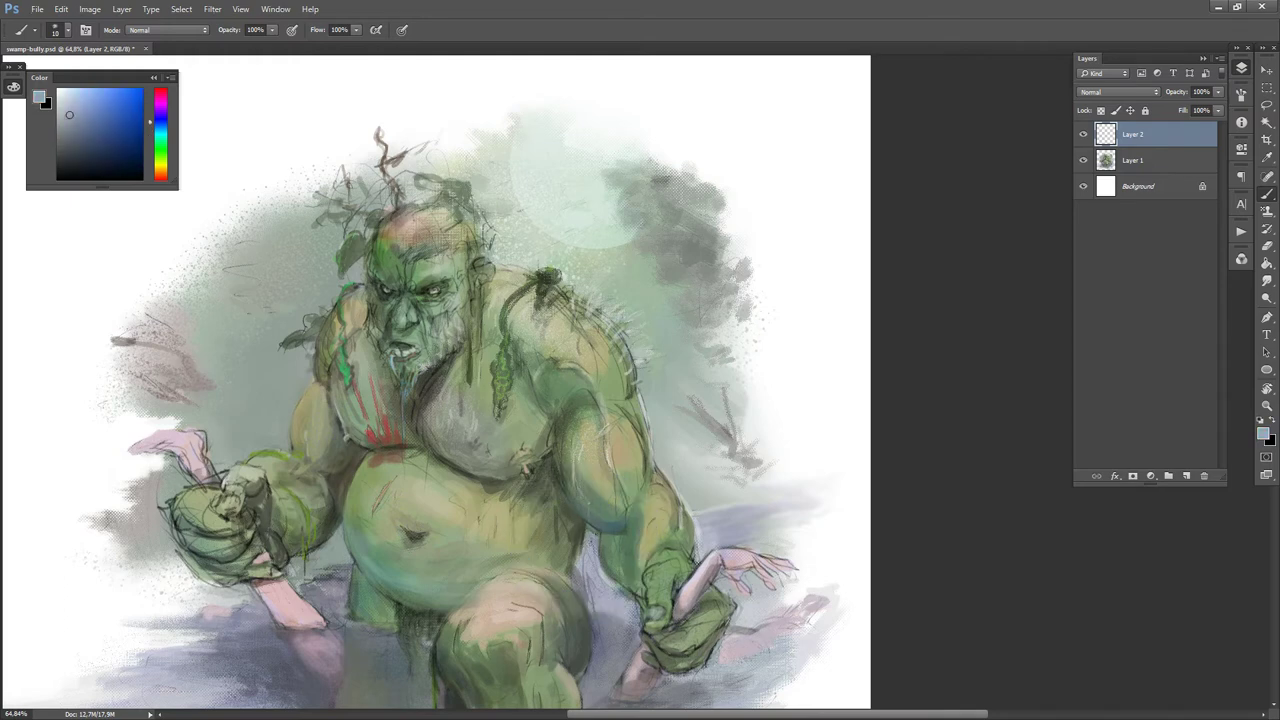
pyautogui.scroll(-1, 610, 538)
pyautogui.keyDown('alt'); pyautogui.click(582, 533); pyautogui.keyUp('alt')
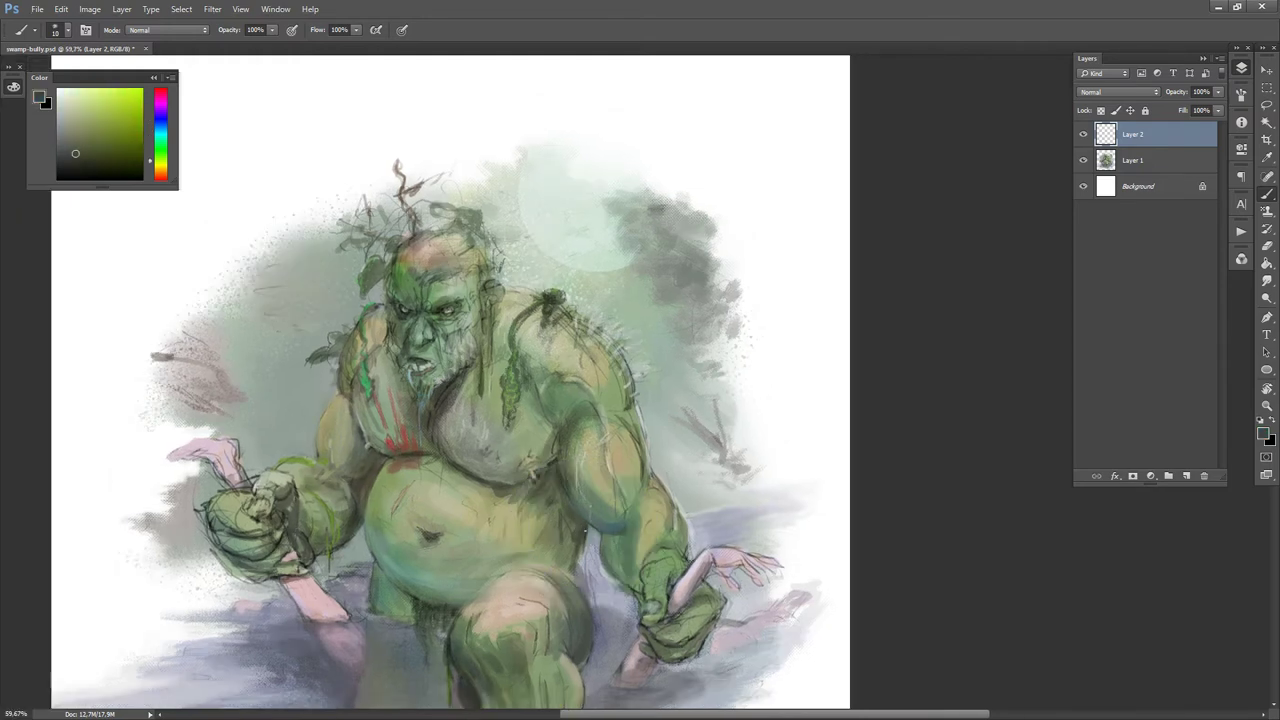
pyautogui.keyDown('alt'); pyautogui.click(574, 502); pyautogui.keyUp('alt')
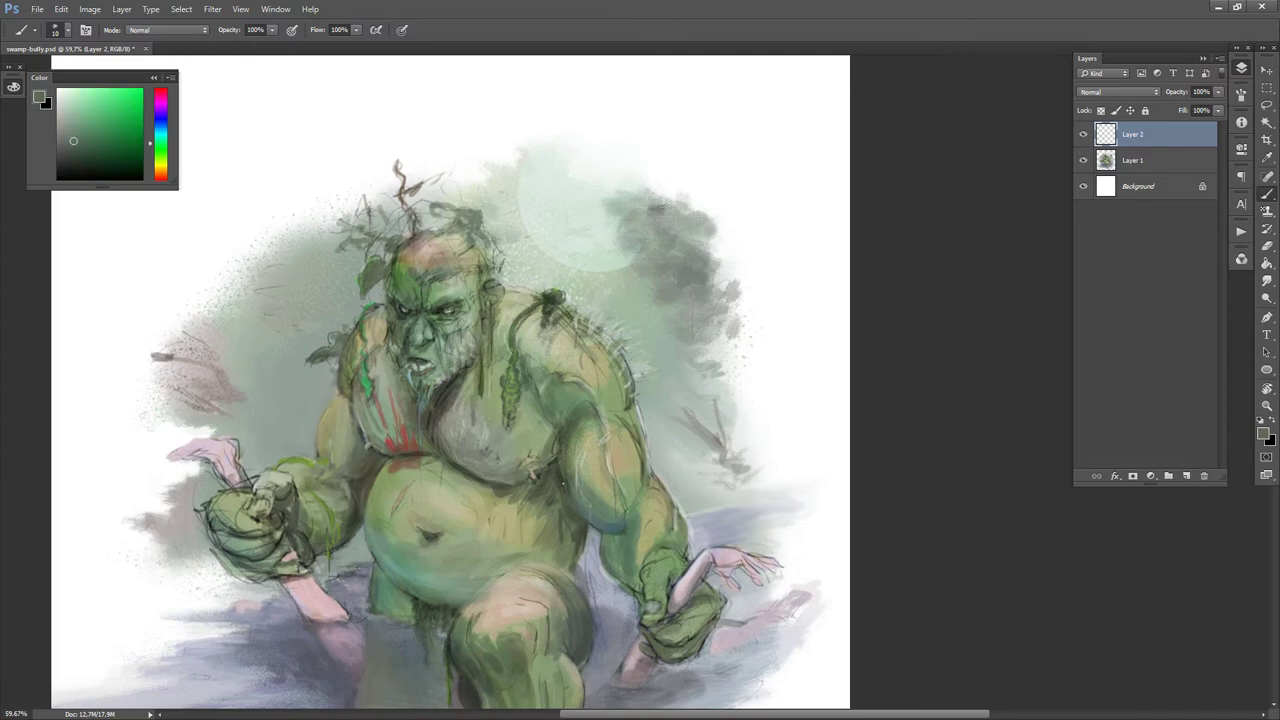
# - Highlight the lower upper arm in white at 10 px and rework the crease below the shoulder with sampled greens
pyautogui.press('d')
pyautogui.press('x')
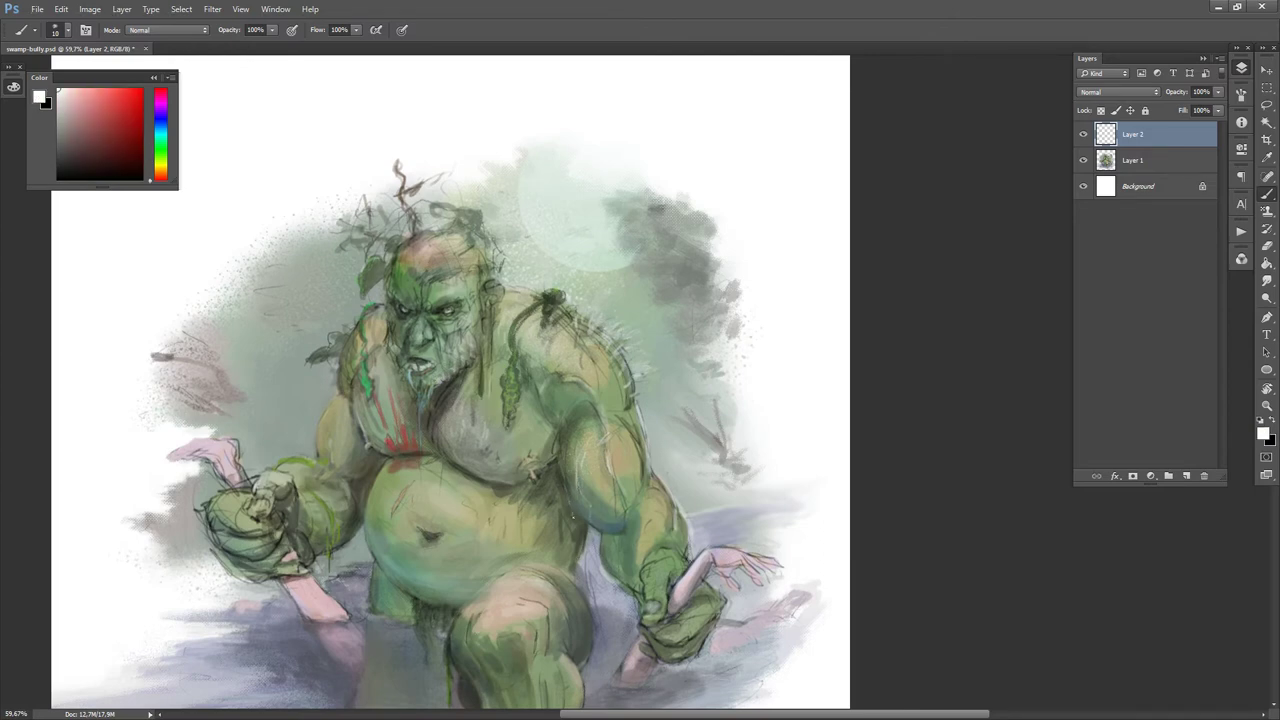
pyautogui.moveTo(581, 491); pyautogui.dragTo(589, 519)
pyautogui.keyDown('alt'); pyautogui.click(597, 418); pyautogui.keyUp('alt')
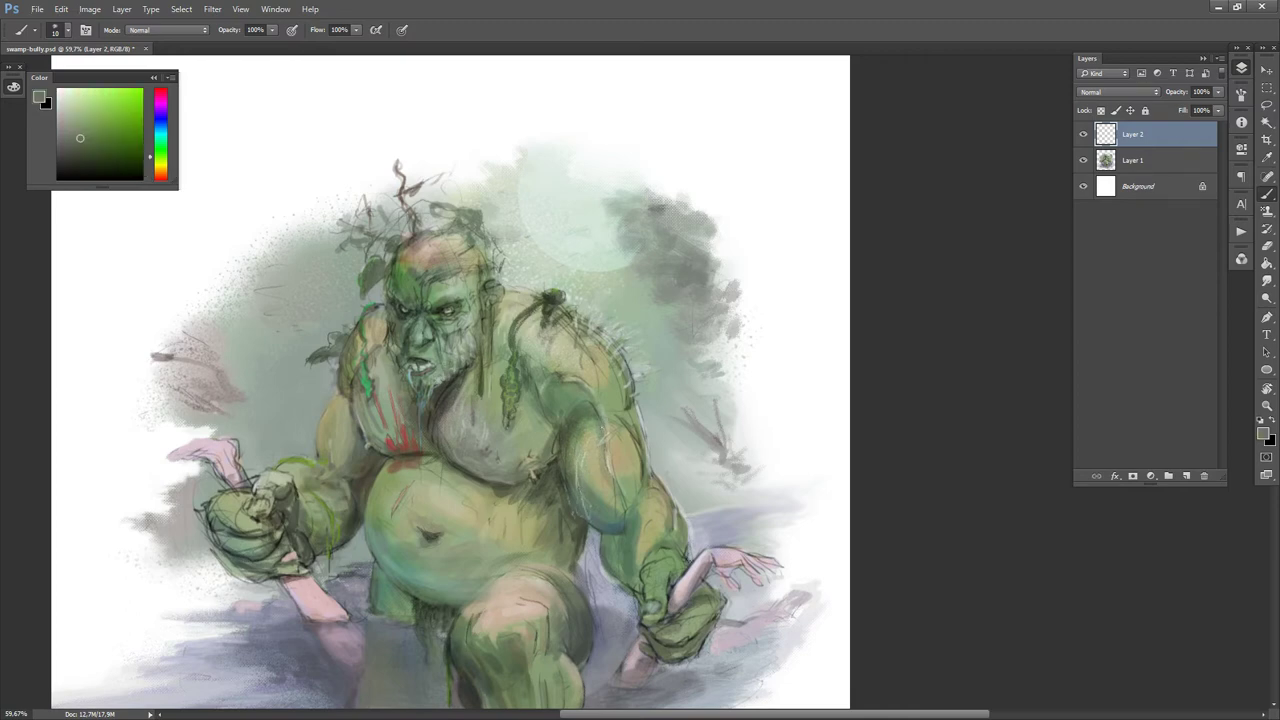
pyautogui.keyDown('alt'); pyautogui.click(597, 413); pyautogui.keyUp('alt')
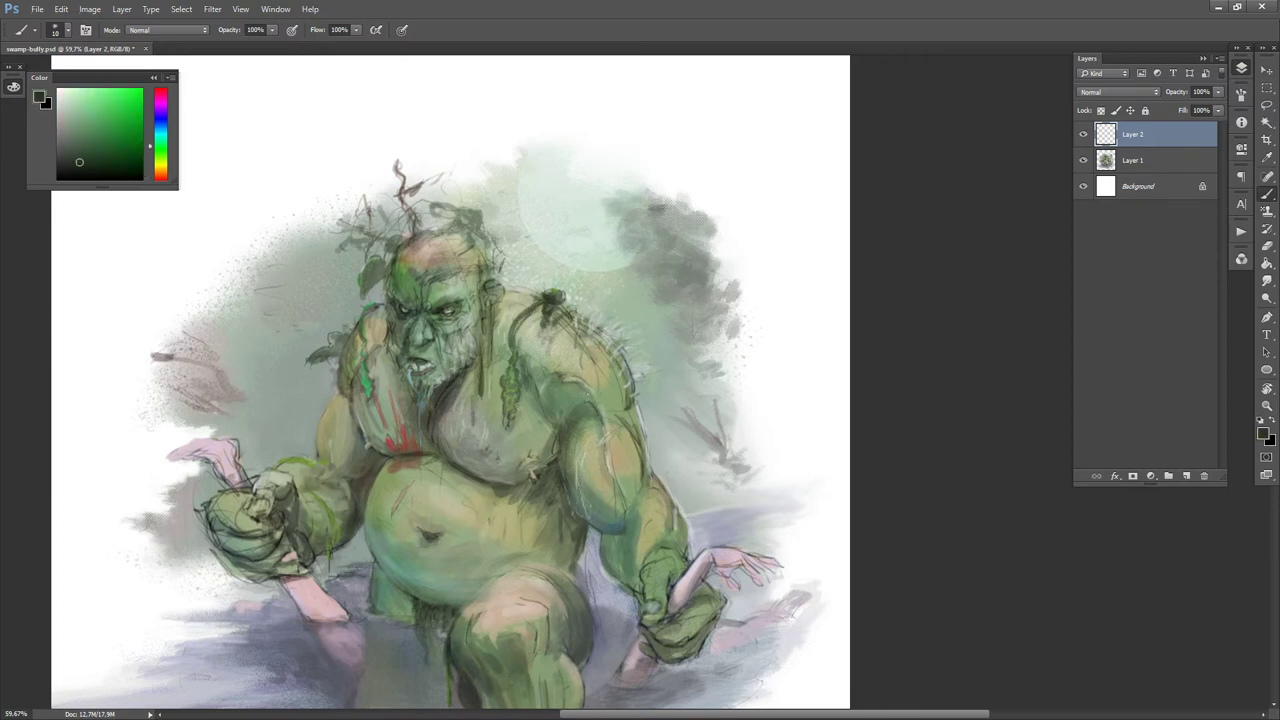
pyautogui.keyDown('alt'); pyautogui.click(594, 413); pyautogui.keyUp('alt')
# - Brighten the muscle edge below the ogre's shoulder with white and sampled grey-green, enlarging the brush from 15 to 40 px
pyautogui.press('d')
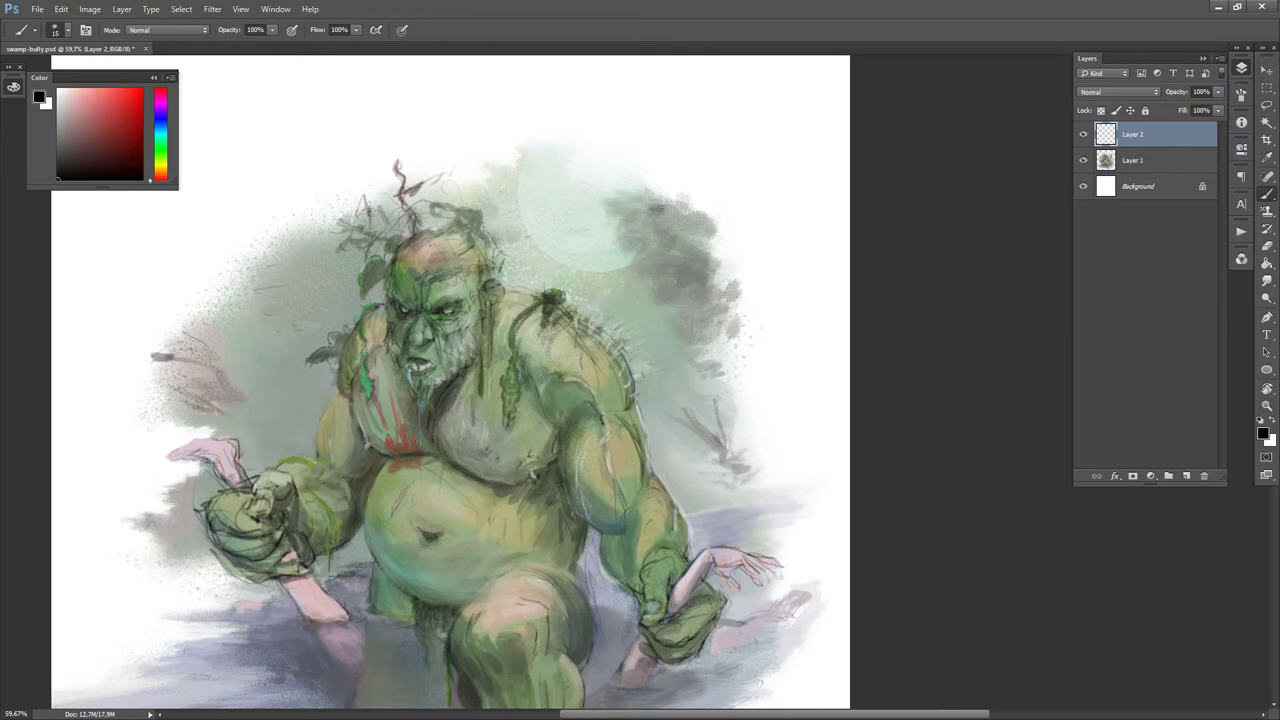
pyautogui.press('x')
pyautogui.keyDown('alt'); pyautogui.click(603, 419); pyautogui.keyUp('alt')
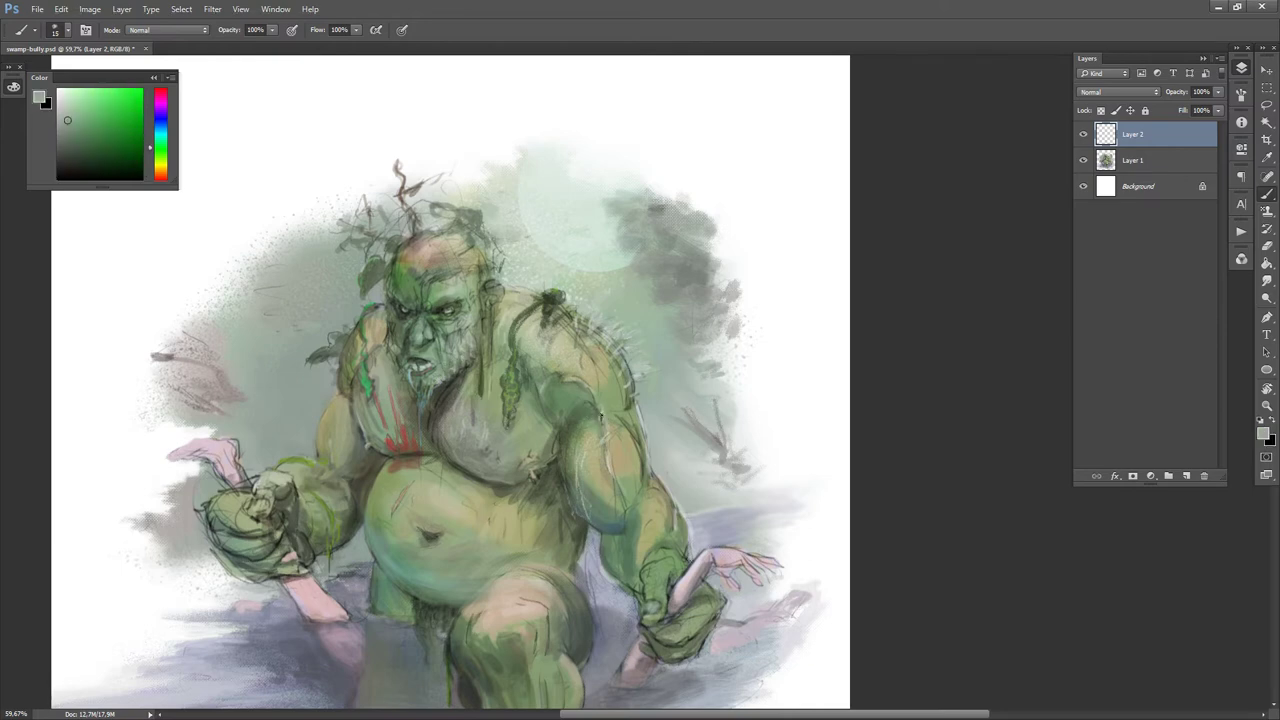
pyautogui.press(']')
pyautogui.press(']')
pyautogui.press(']')
pyautogui.keyDown('alt'); pyautogui.click(594, 410); pyautogui.keyUp('alt')
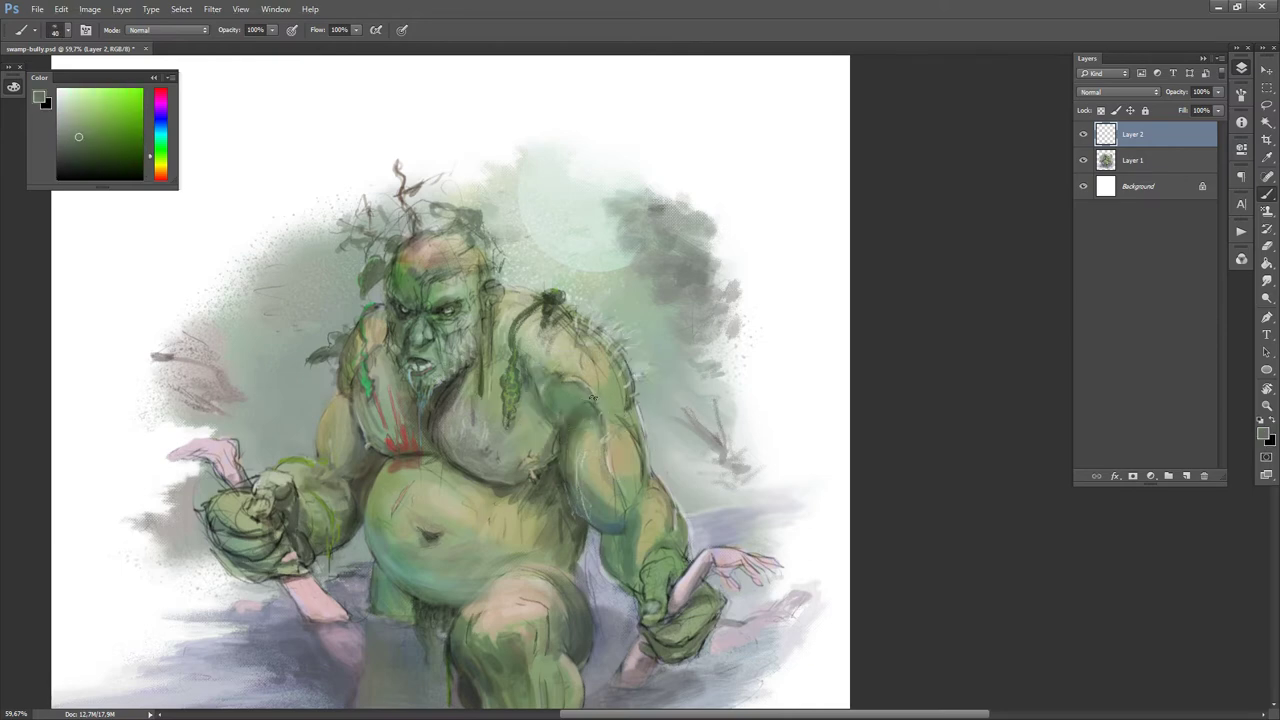
# - Touch up the highlights on the ogre's shoulder and upper arm with white at 15 px
pyautogui.press('d')
pyautogui.press('x')
pyautogui.press('[')
pyautogui.press('[')
pyautogui.press('[')
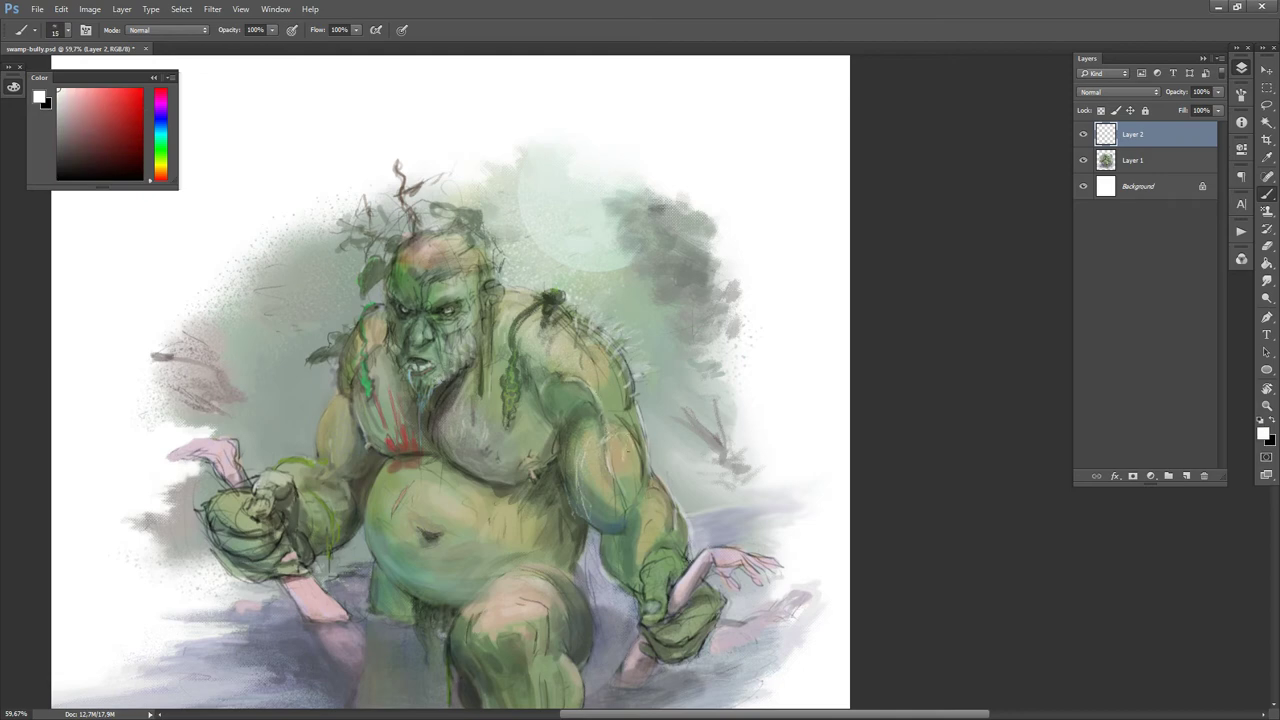
# - Refine the elbow area of the ogre's lowered arm with sampled light and dark green tones and white at 15 px
pyautogui.scroll(-3, 641, 462)
pyautogui.keyDown('alt'); pyautogui.click(634, 481); pyautogui.keyUp('alt')
pyautogui.keyDown('alt'); pyautogui.click(625, 482); pyautogui.keyUp('alt')
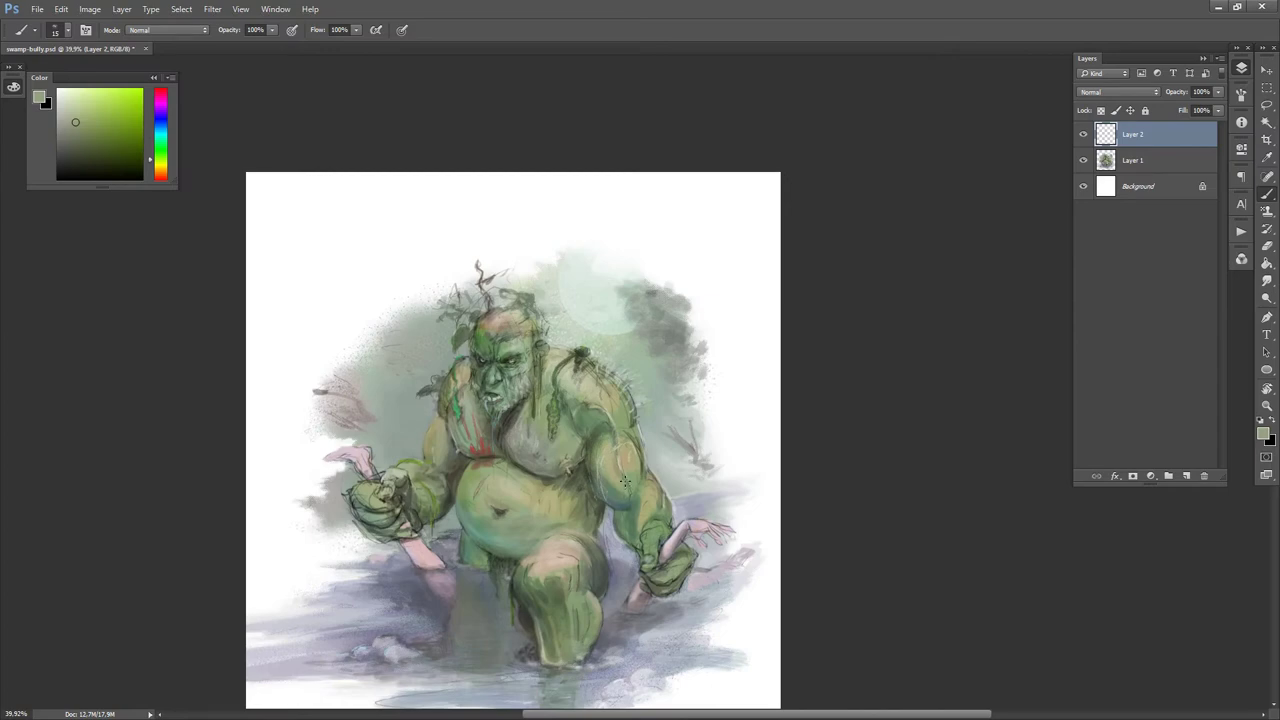
pyautogui.keyDown('alt'); pyautogui.click(624, 484); pyautogui.keyUp('alt')
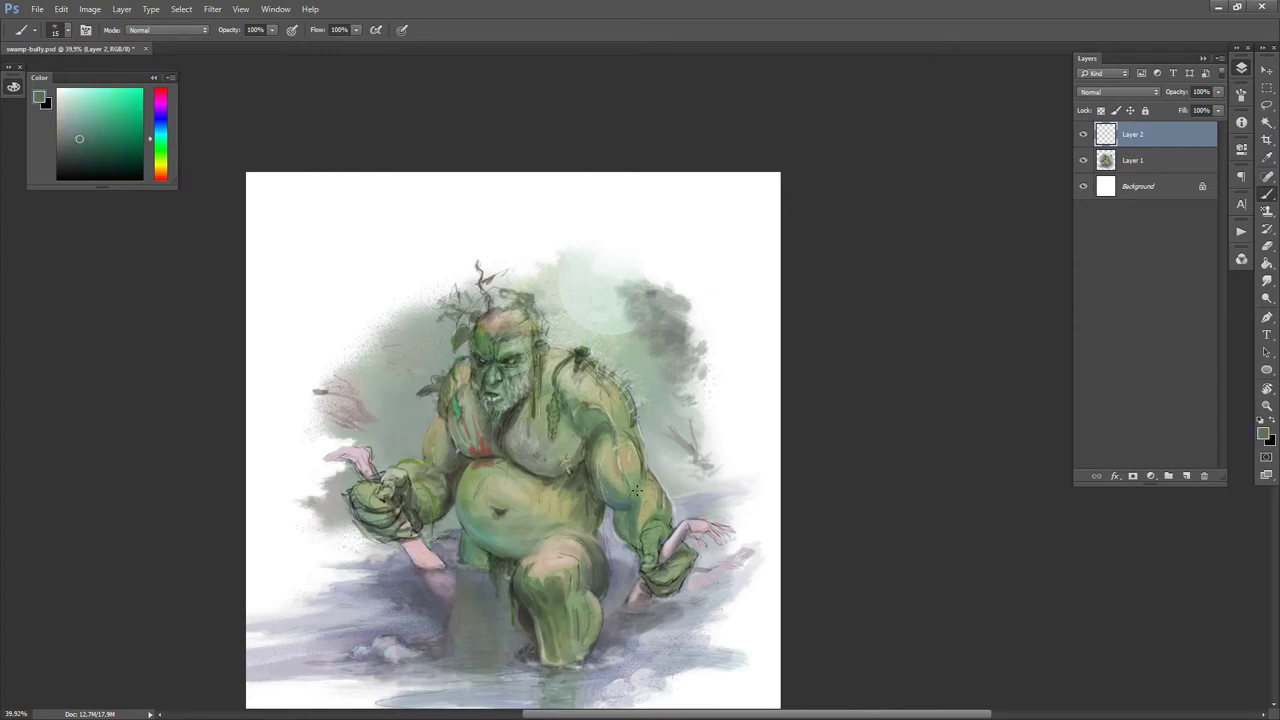
pyautogui.press('d')
pyautogui.press('x')
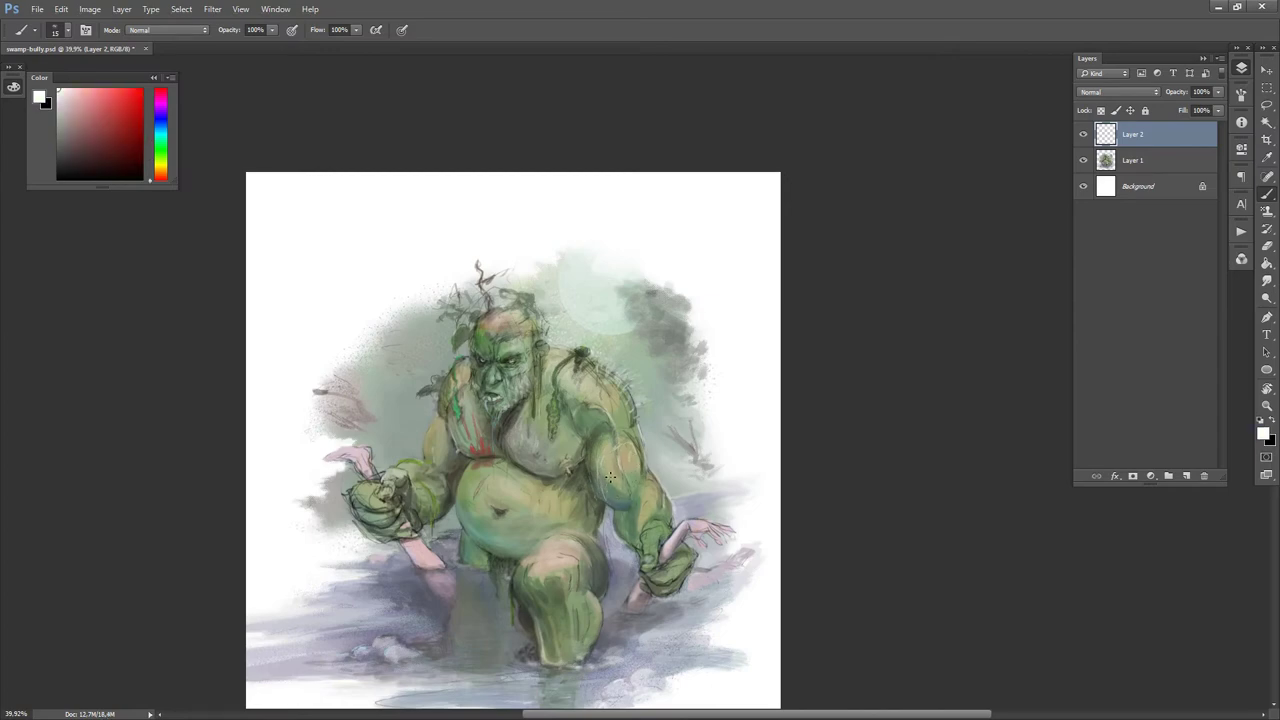
# - Dab white and sampled grey-green onto the forearm of the ogre's lowered arm with a 45 px brush
pyautogui.press(']')
pyautogui.press(']')
pyautogui.press(']')
pyautogui.press(']')
pyautogui.press(']')
pyautogui.press(']')
pyautogui.press(']')
pyautogui.press(']')
pyautogui.press(']')
pyautogui.press(']')
pyautogui.press(']')
pyautogui.press(']')
pyautogui.press(']')
pyautogui.press(']')
pyautogui.press(']')
pyautogui.press(']')
pyautogui.press(']')
pyautogui.press(']')
pyautogui.press(']')
pyautogui.press(']')
pyautogui.press('[')
pyautogui.press('[')
pyautogui.press('[')
pyautogui.press('[')
pyautogui.press('[')
pyautogui.press('[')
pyautogui.press('[')
pyautogui.press('[')
pyautogui.press('[')
pyautogui.press('[')
pyautogui.press('[')
pyautogui.press('[')
pyautogui.click(623, 505)
pyautogui.keyDown('alt'); pyautogui.click(634, 512); pyautogui.keyUp('alt')
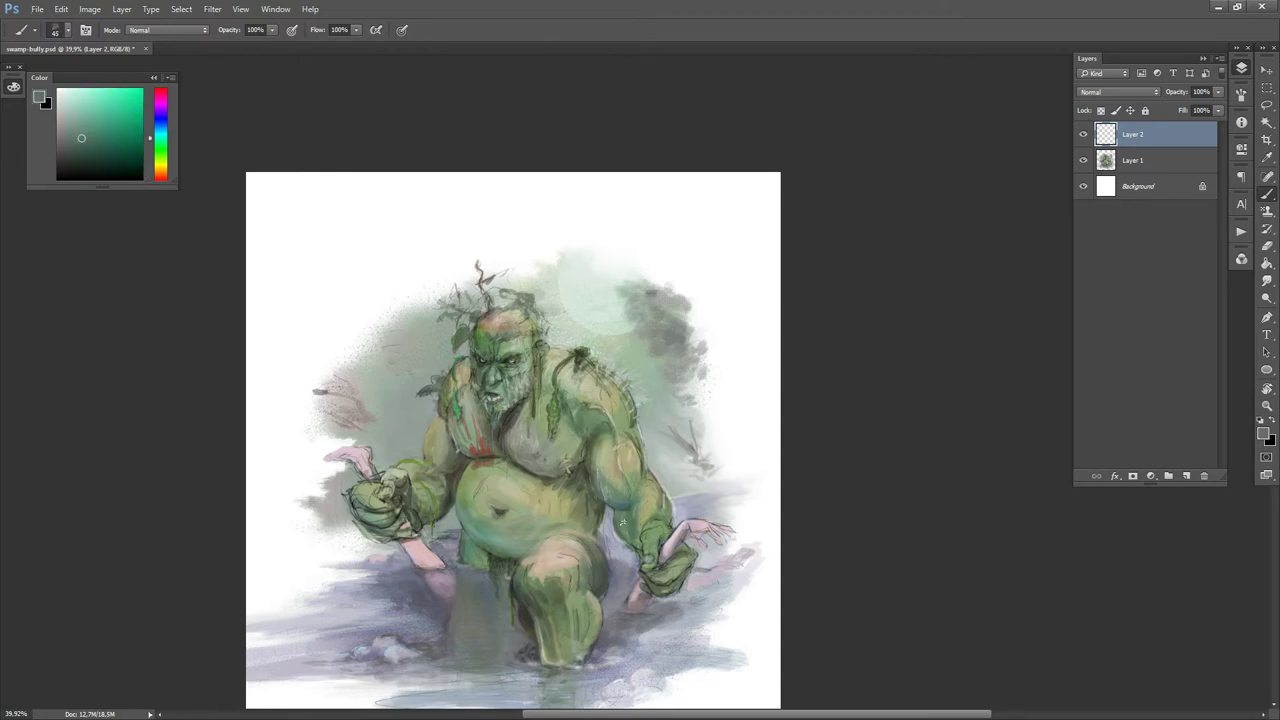
# - Work muted teal, sampled grey-green and white into the ogre's lowered forearm, reducing the brush to 35 px
pyautogui.press('d')
pyautogui.press('x')
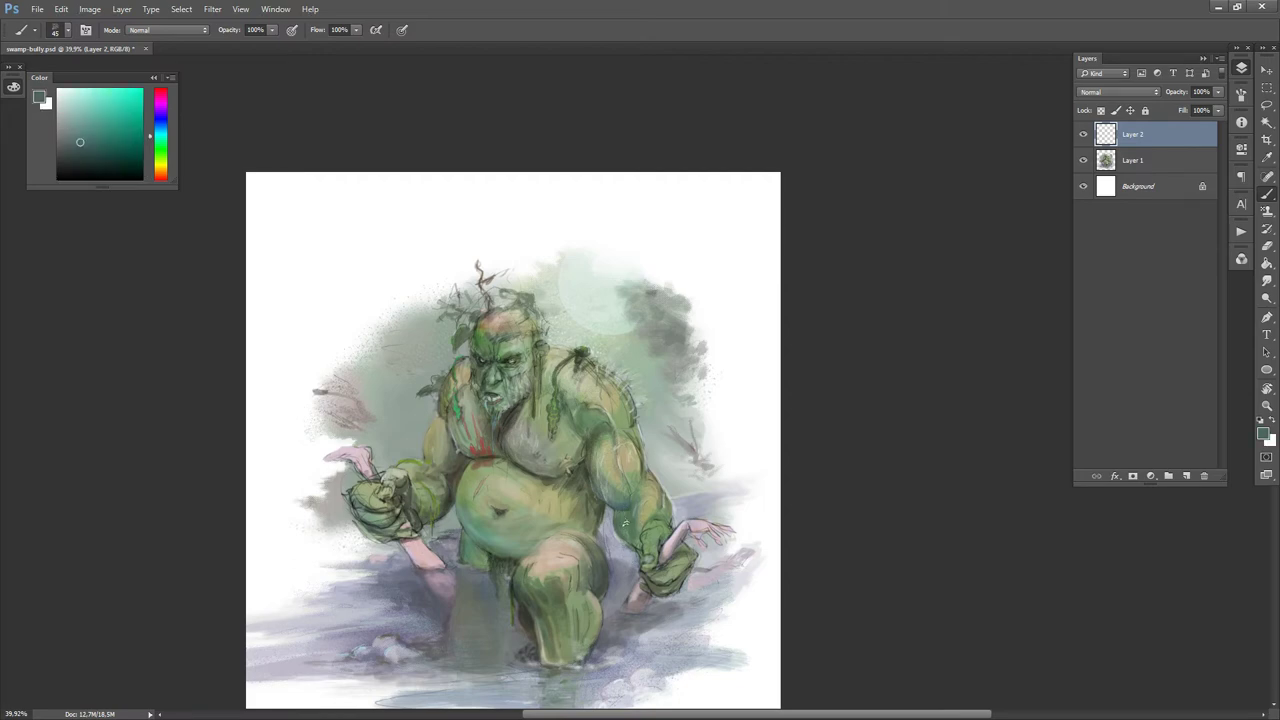
pyautogui.press('x')
pyautogui.press('x')
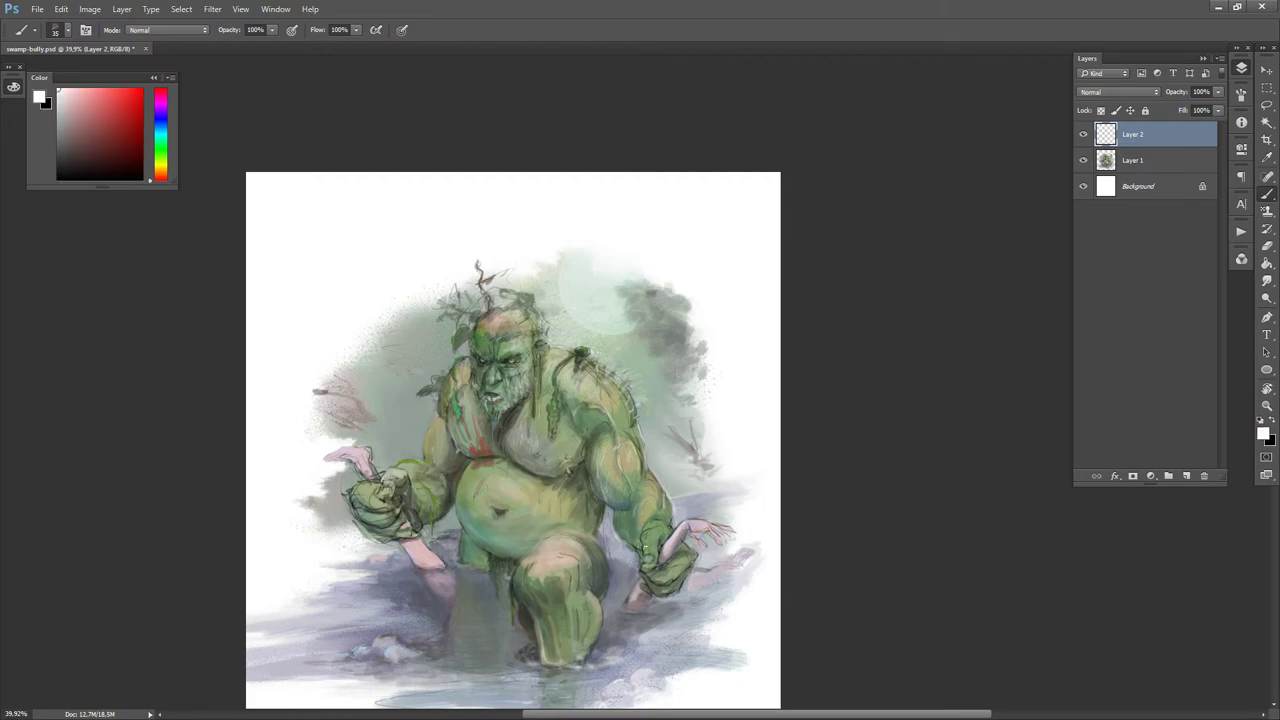
pyautogui.keyDown('alt'); pyautogui.click(654, 528); pyautogui.keyUp('alt')
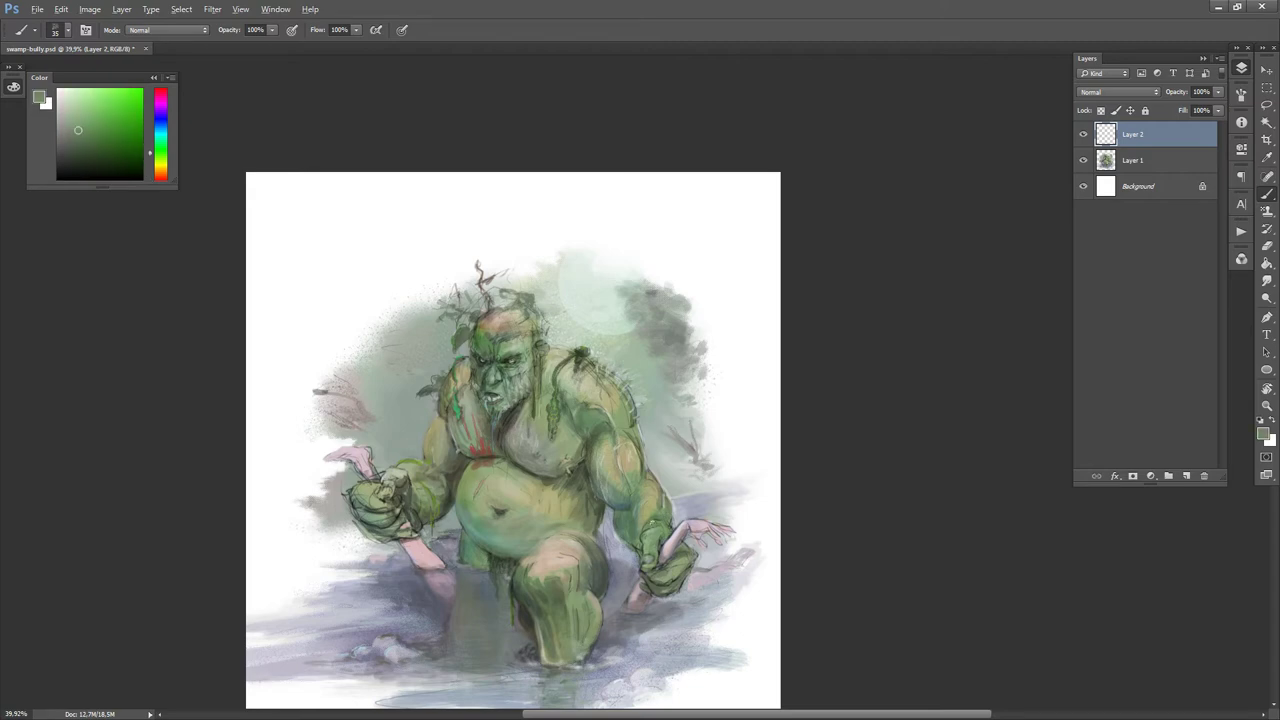
pyautogui.press('d')
pyautogui.press('x')
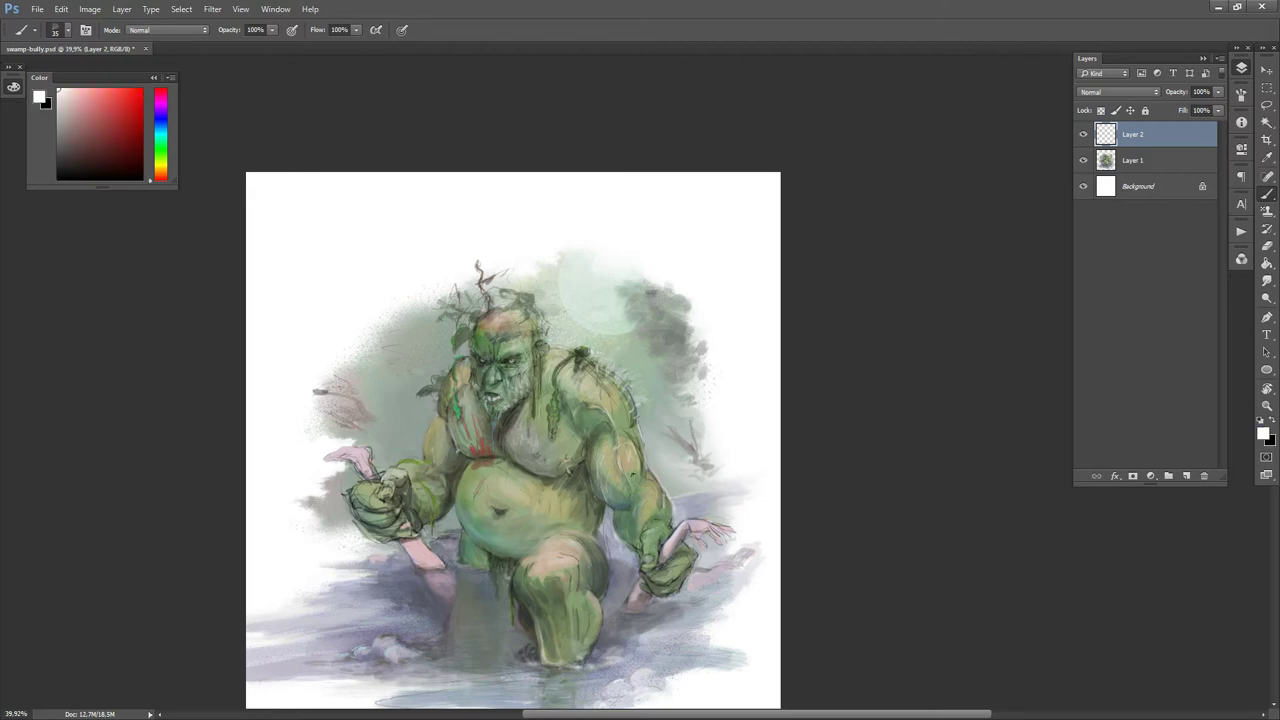
# - Touch up the ogre's lowered arm with a pale yellow-green and white, switching the brush tip and reducing it from 30 to 25 px
pyautogui.keyDown('alt'); pyautogui.click(629, 471); pyautogui.keyUp('alt')
pyautogui.press('.')
pyautogui.press('[')
pyautogui.press('[')
pyautogui.press('[')
pyautogui.press('[')
pyautogui.press('[')
pyautogui.press('[')
pyautogui.press('[')
pyautogui.press('[')
pyautogui.press('[')
pyautogui.press('[')
pyautogui.press('[')
pyautogui.press('[')
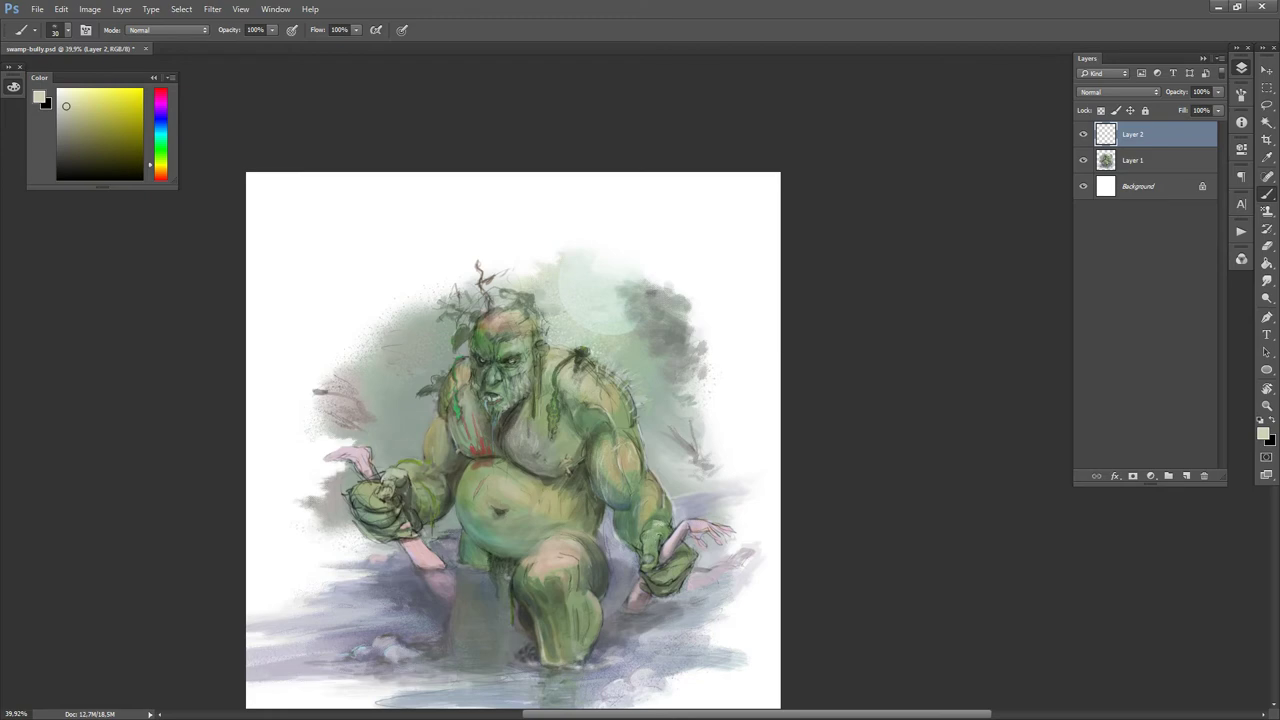
pyautogui.press('[')
pyautogui.press('d')
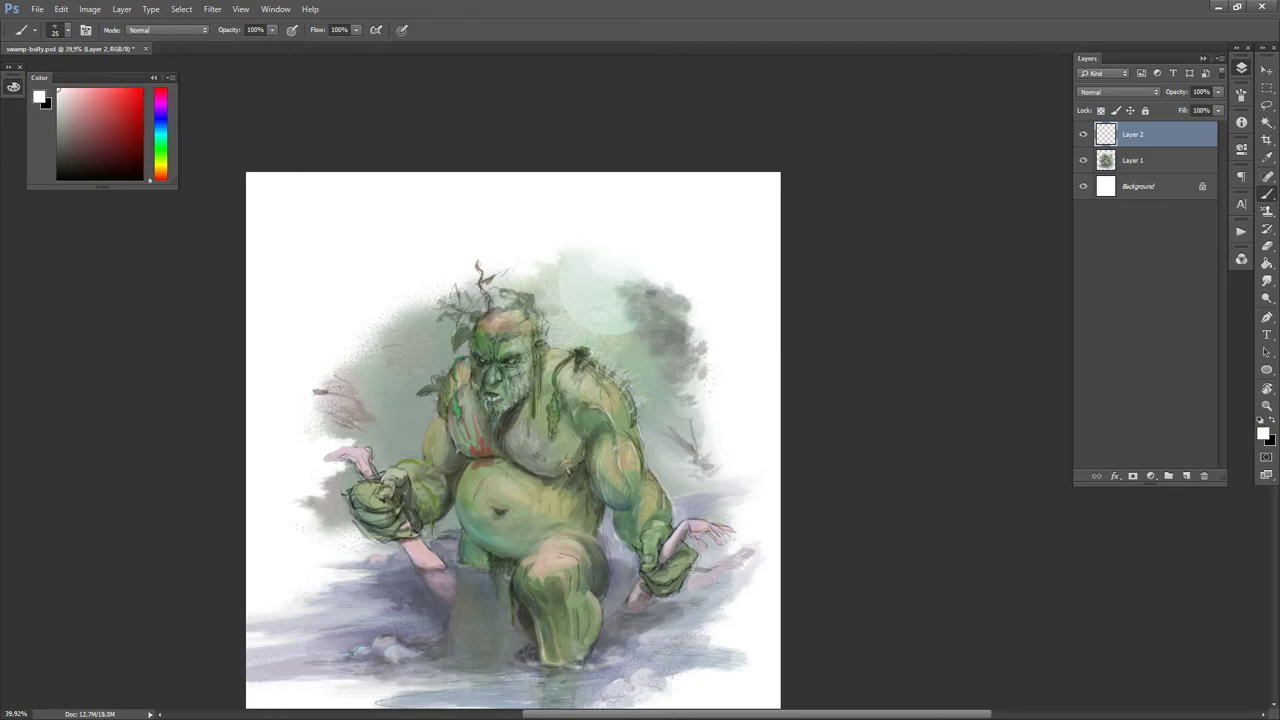
# - Paint white water drips beneath the ogre's lowered fist and the pale hand it grips with a 20 px brush
pyautogui.press('[')
pyautogui.press('[')
pyautogui.press('x')
pyautogui.press('x')
pyautogui.press('x')
pyautogui.keyDown('alt'); pyautogui.click(716, 531); pyautogui.keyUp('alt')
pyautogui.keyDown('alt'); pyautogui.click(695, 537); pyautogui.keyUp('alt')
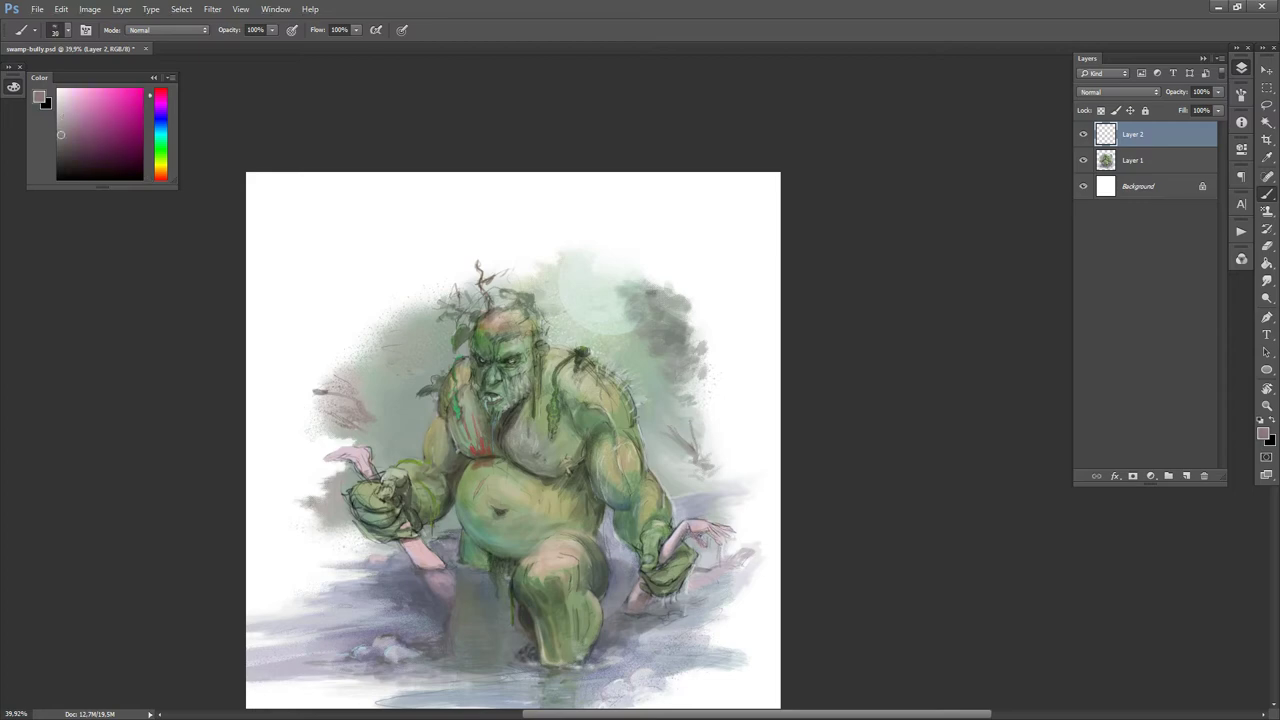
# - Refine the water drips beneath the pale hand with sampled light greys and white, enlarging the brush to 25 px
pyautogui.keyDown('alt'); pyautogui.click(704, 546); pyautogui.keyUp('alt')
pyautogui.keyDown('alt'); pyautogui.click(707, 541); pyautogui.keyUp('alt')
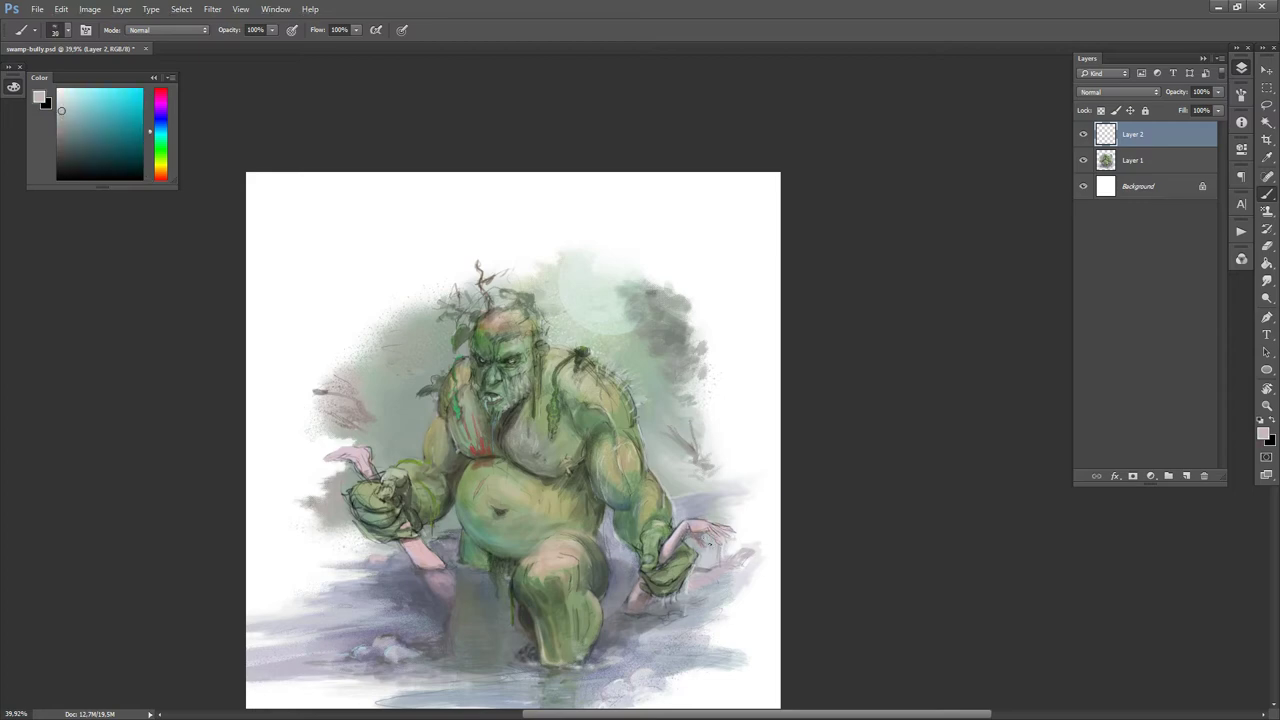
pyautogui.keyDown('alt'); pyautogui.click(701, 543); pyautogui.keyUp('alt')
pyautogui.keyDown('alt'); pyautogui.click(708, 551); pyautogui.keyUp('alt')
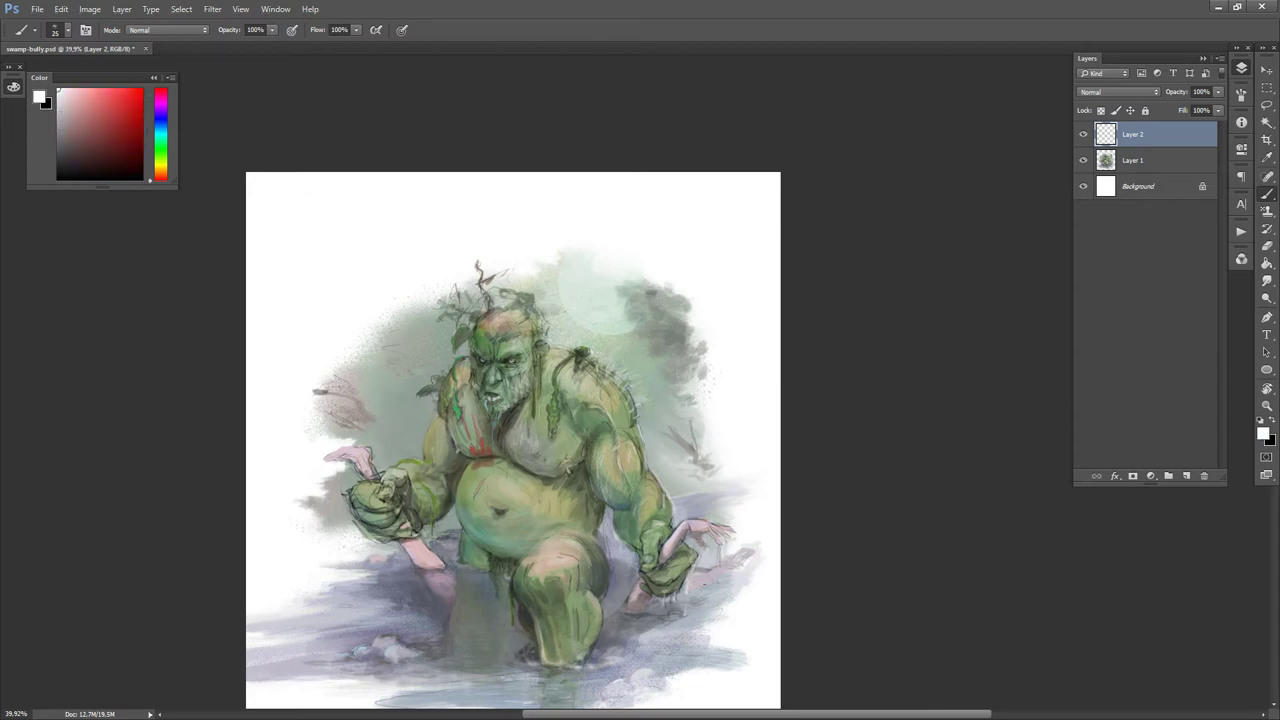
pyautogui.keyDown('alt'); pyautogui.click(707, 563); pyautogui.keyUp('alt')
pyautogui.keyDown('alt'); pyautogui.click(704, 570); pyautogui.keyUp('alt')
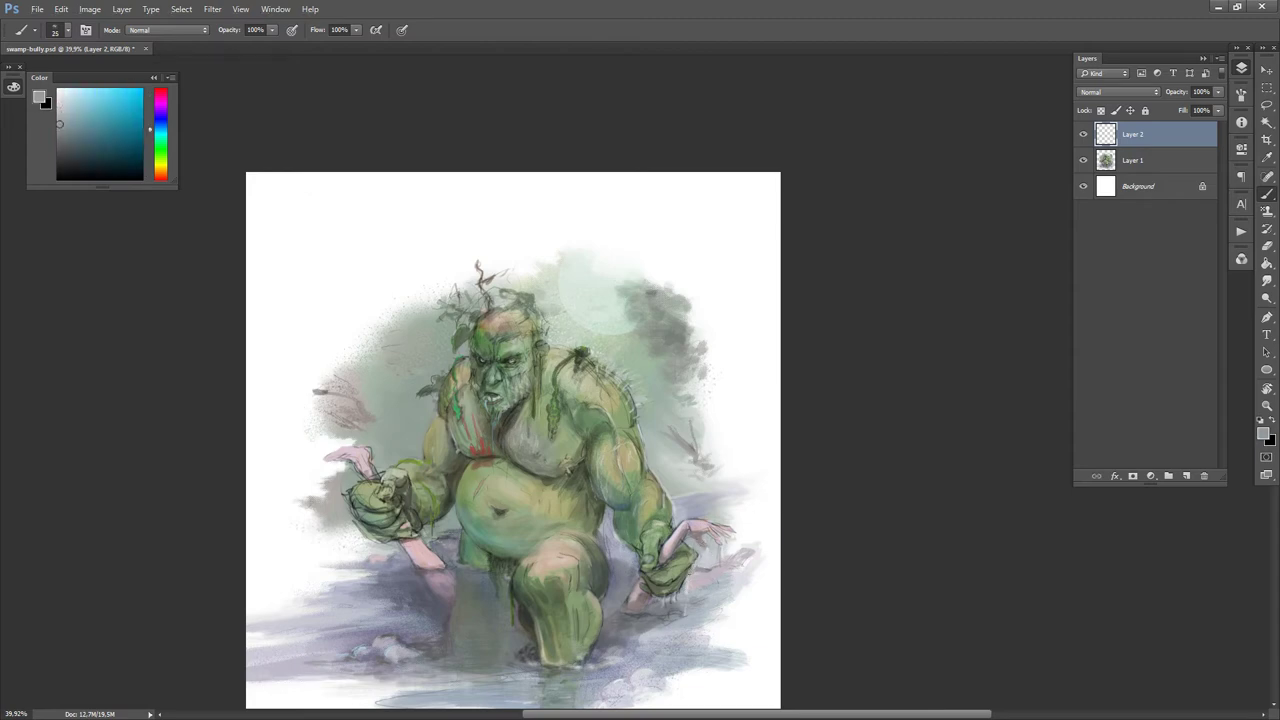
# - Rework the underside of the ogre's lowered fist with sampled dark olive, white and grey-green at 25 px
pyautogui.keyDown('alt'); pyautogui.click(683, 576); pyautogui.keyUp('alt')
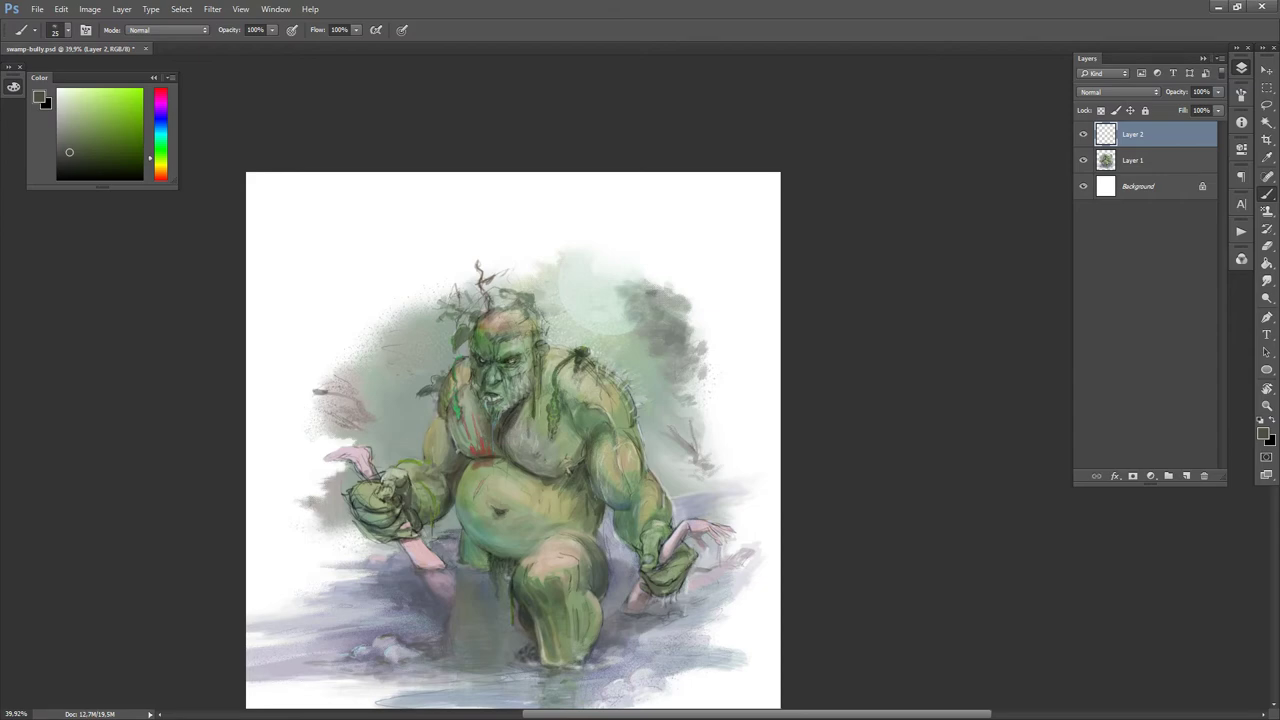
pyautogui.keyDown('alt'); pyautogui.click(682, 573); pyautogui.keyUp('alt')
pyautogui.keyDown('alt'); pyautogui.click(682, 571); pyautogui.keyUp('alt')
pyautogui.keyDown('alt'); pyautogui.click(660, 583); pyautogui.keyUp('alt')
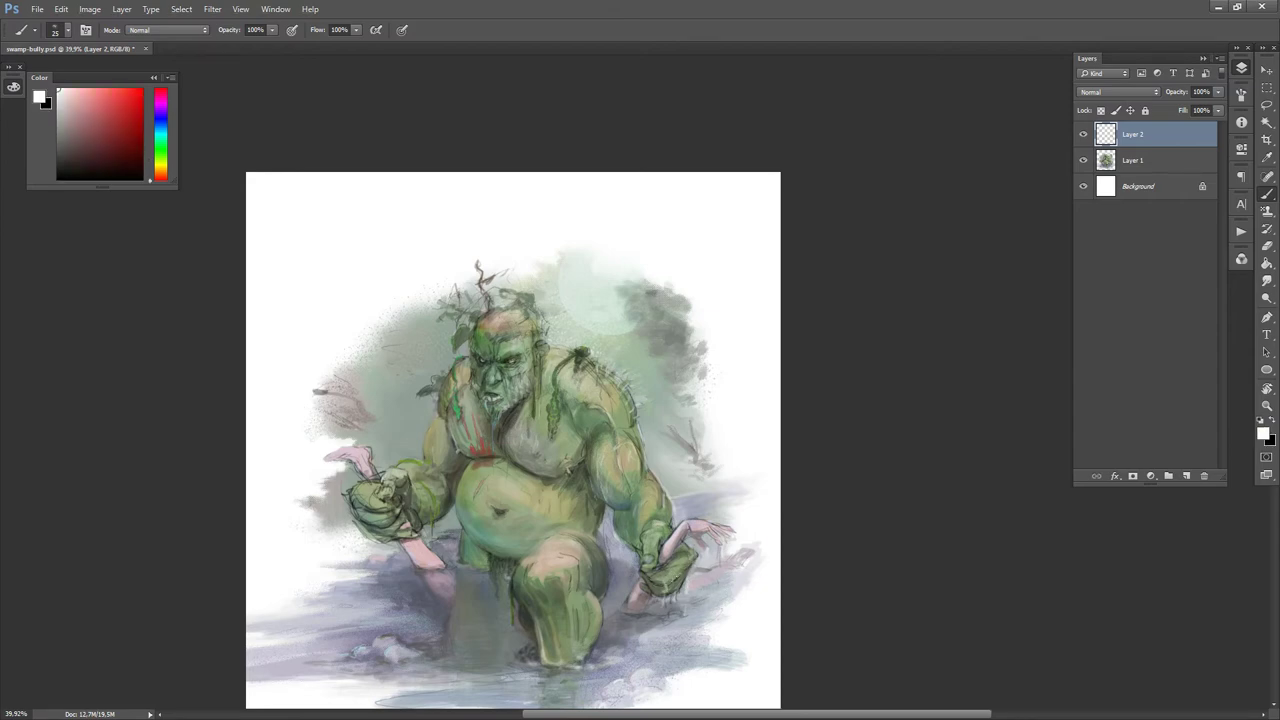
pyautogui.keyDown('alt'); pyautogui.click(686, 569); pyautogui.keyUp('alt')
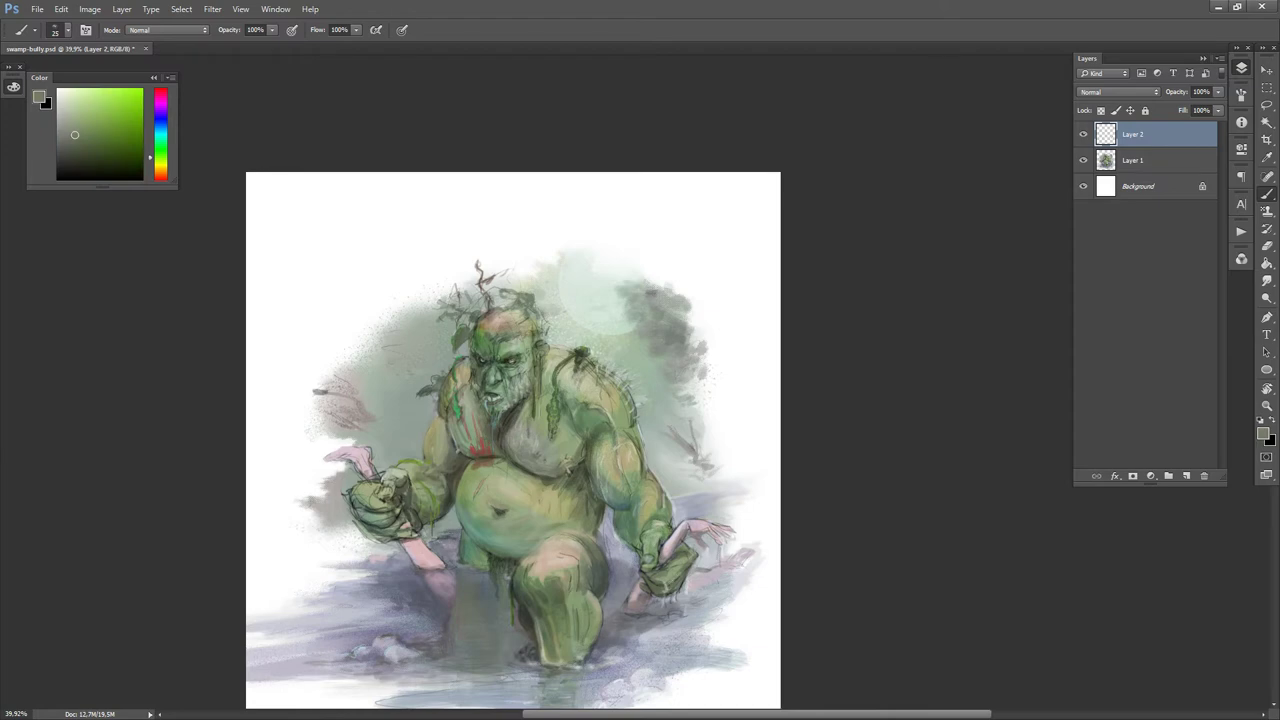
# - Blend the drips and the lowered fist's surface with sampled warm grey and light green at 25 px
pyautogui.keyDown('alt'); pyautogui.click(671, 588); pyautogui.keyUp('alt')
pyautogui.keyDown('alt'); pyautogui.click(673, 582); pyautogui.keyUp('alt')
pyautogui.keyDown('alt'); pyautogui.click(670, 584); pyautogui.keyUp('alt')
pyautogui.keyDown('alt'); pyautogui.click(665, 558); pyautogui.keyUp('alt')
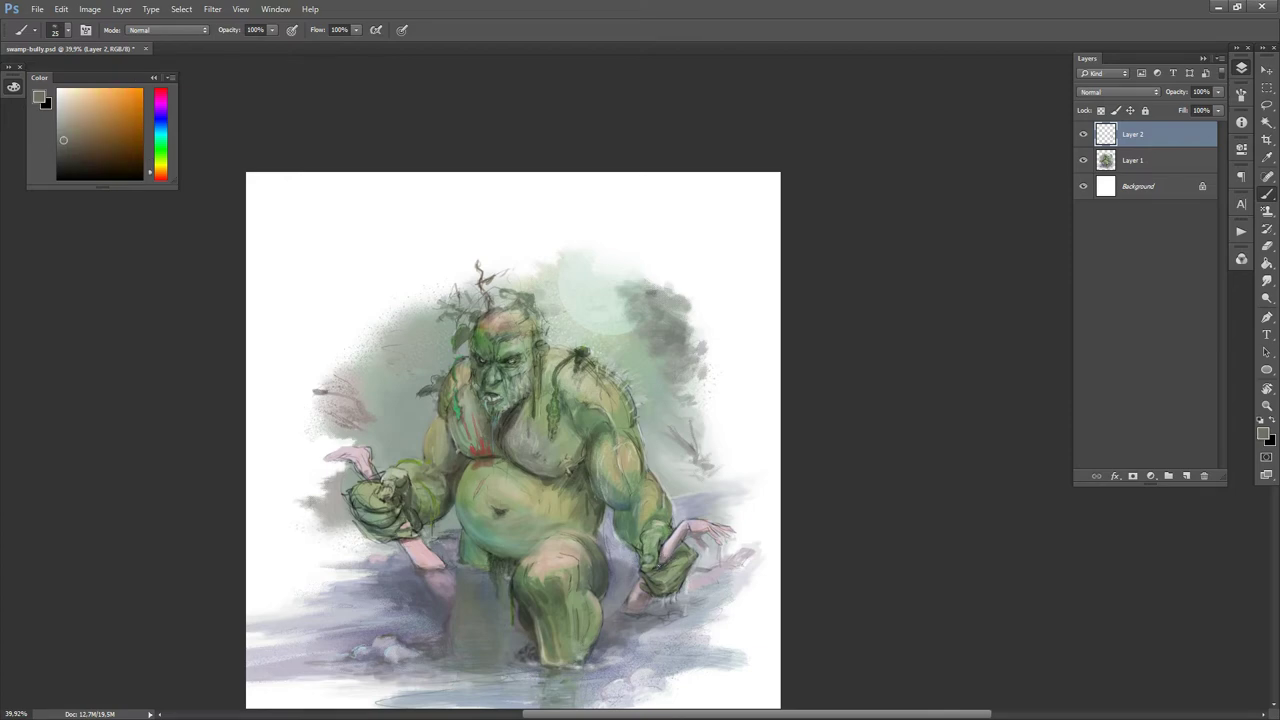
pyautogui.keyDown('alt'); pyautogui.click(660, 568); pyautogui.keyUp('alt')
pyautogui.keyDown('alt'); pyautogui.click(683, 561); pyautogui.keyUp('alt')
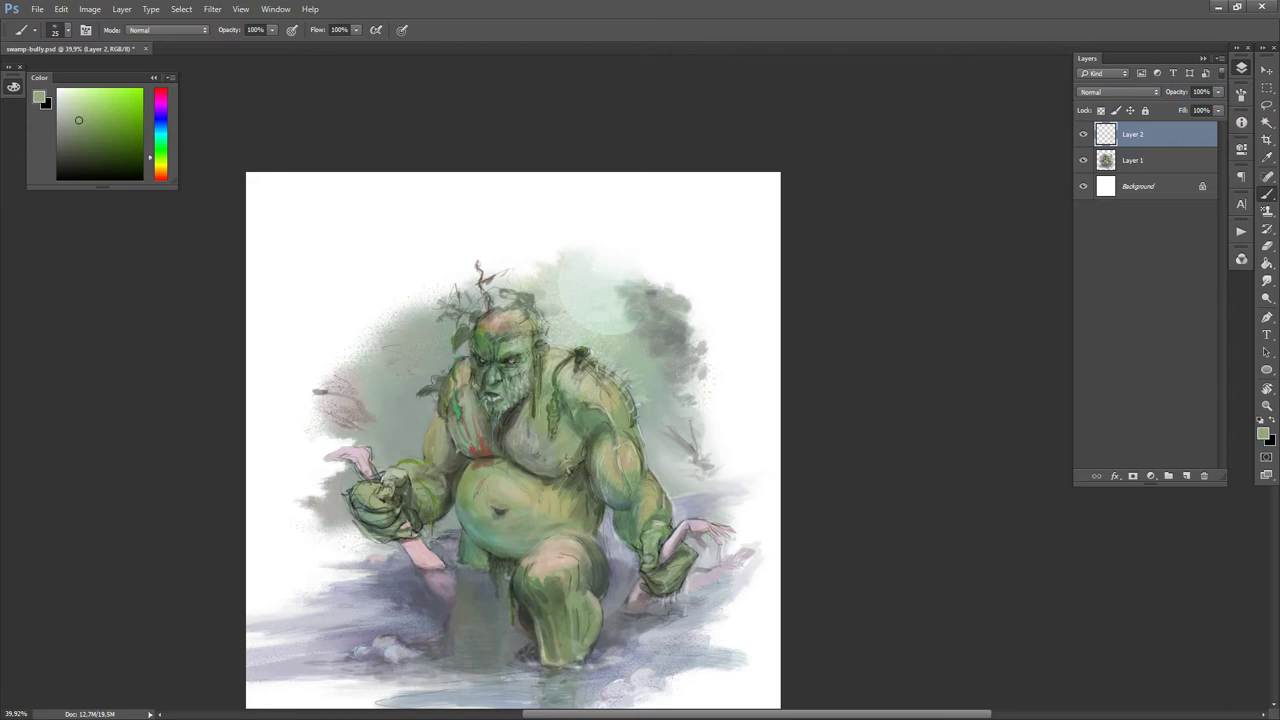
# - Refine the water drips on the ogre's lowered fist with white and sampled greys at 15 px
pyautogui.press('d')
pyautogui.press('x')
pyautogui.press('[')
pyautogui.press('[')
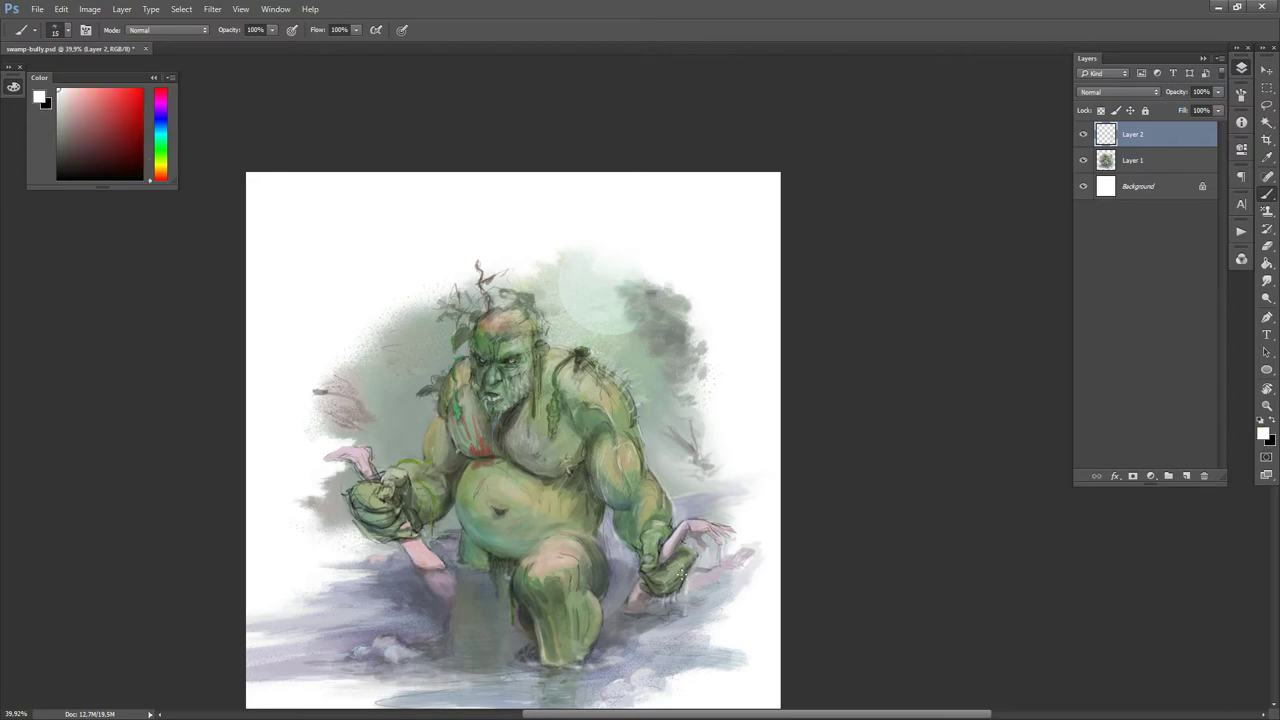
pyautogui.keyDown('alt'); pyautogui.click(684, 572); pyautogui.keyUp('alt')
pyautogui.press('d')
pyautogui.keyDown('alt'); pyautogui.click(680, 572); pyautogui.keyUp('alt')
pyautogui.press('d')
pyautogui.press('x')
pyautogui.keyDown('alt'); pyautogui.click(672, 600); pyautogui.keyUp('alt')
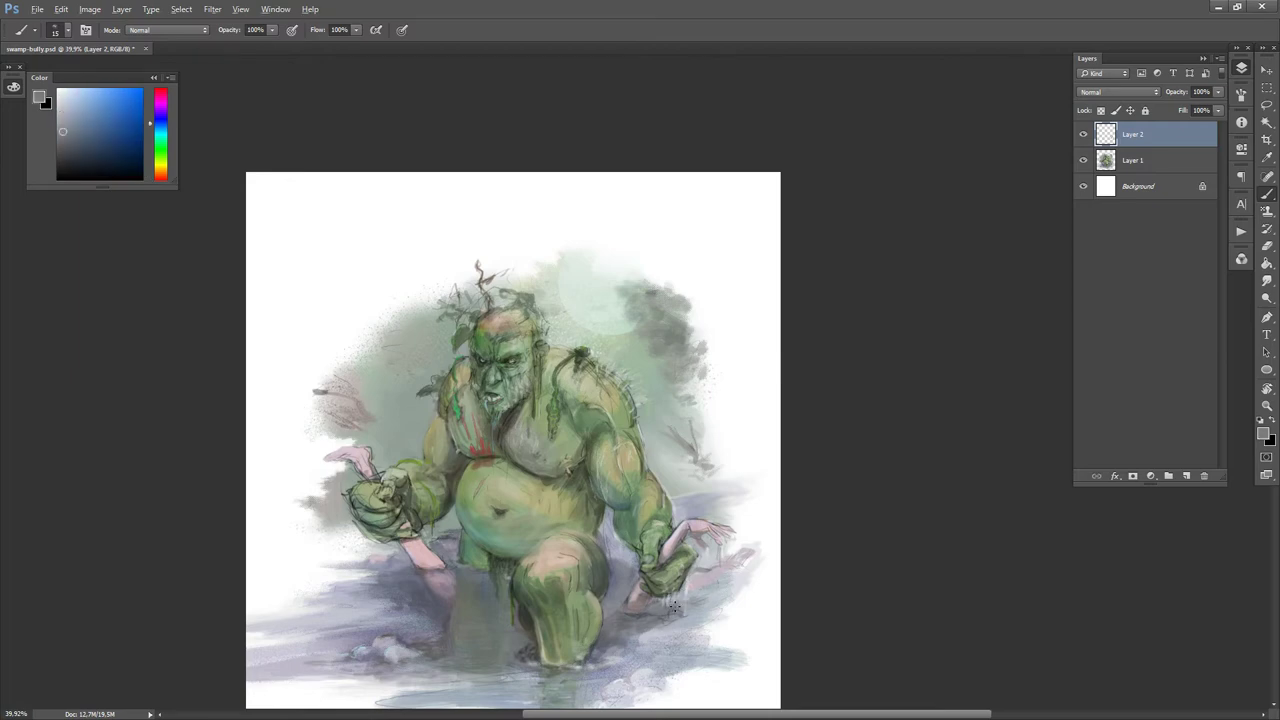
# - Darken the water surface beneath the lowered fist's drips with black and sampled blue-greys at 40 px
pyautogui.press('d')
pyautogui.press('x')
pyautogui.press(']')
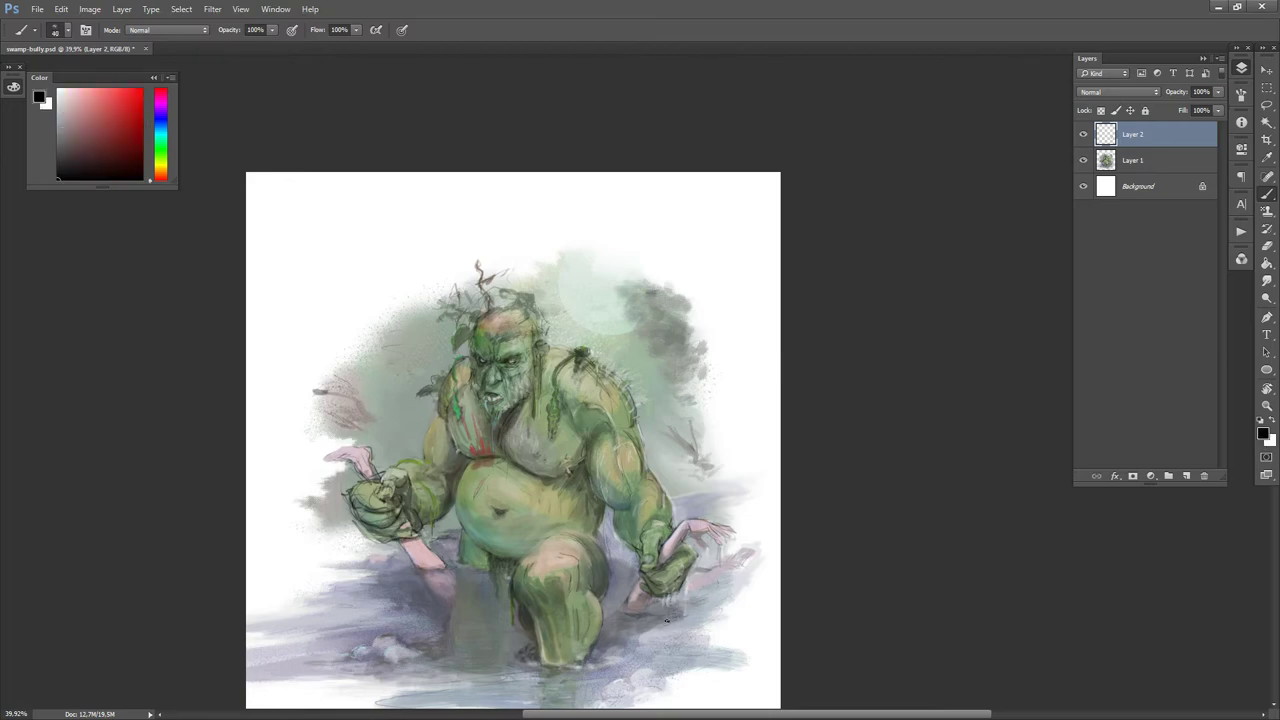
pyautogui.keyDown('alt'); pyautogui.click(670, 612); pyautogui.keyUp('alt')
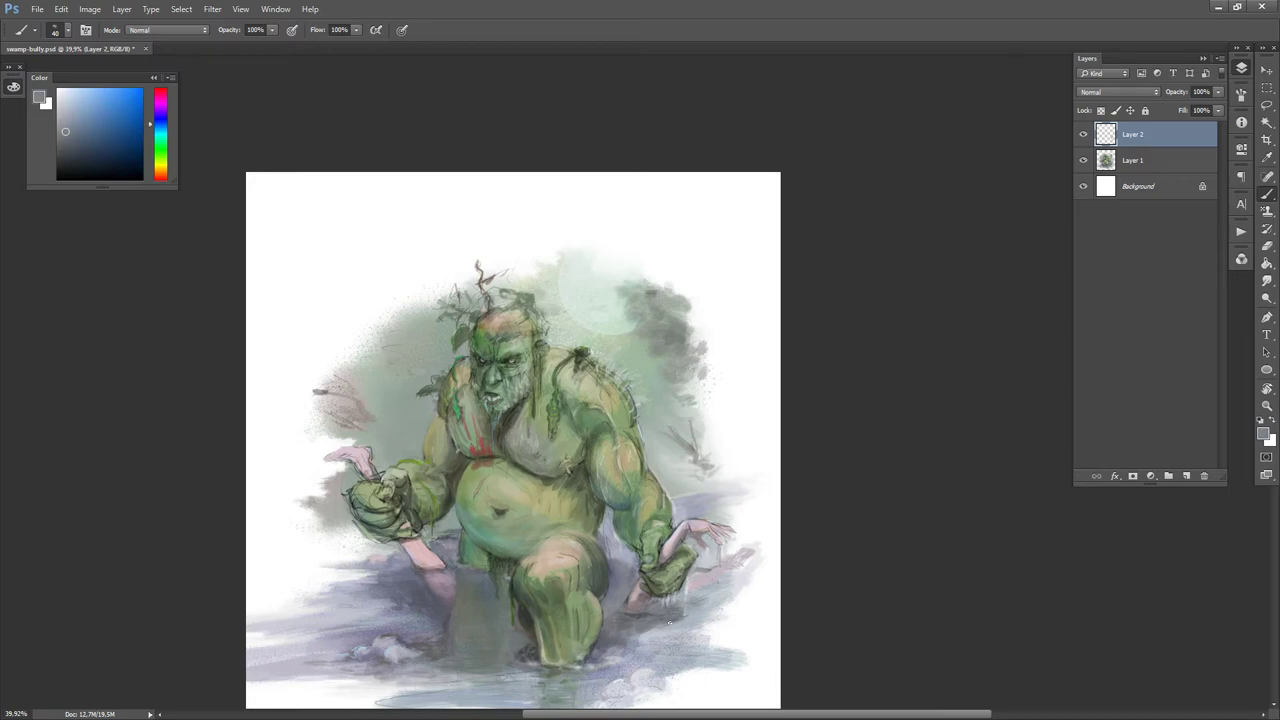
pyautogui.press('d')
pyautogui.keyDown('alt'); pyautogui.click(677, 617); pyautogui.keyUp('alt')
# - Touch up the water around the pale reflection beneath the gripped hand with black and sampled light greys at 30 px
pyautogui.press('d')
pyautogui.press('[')
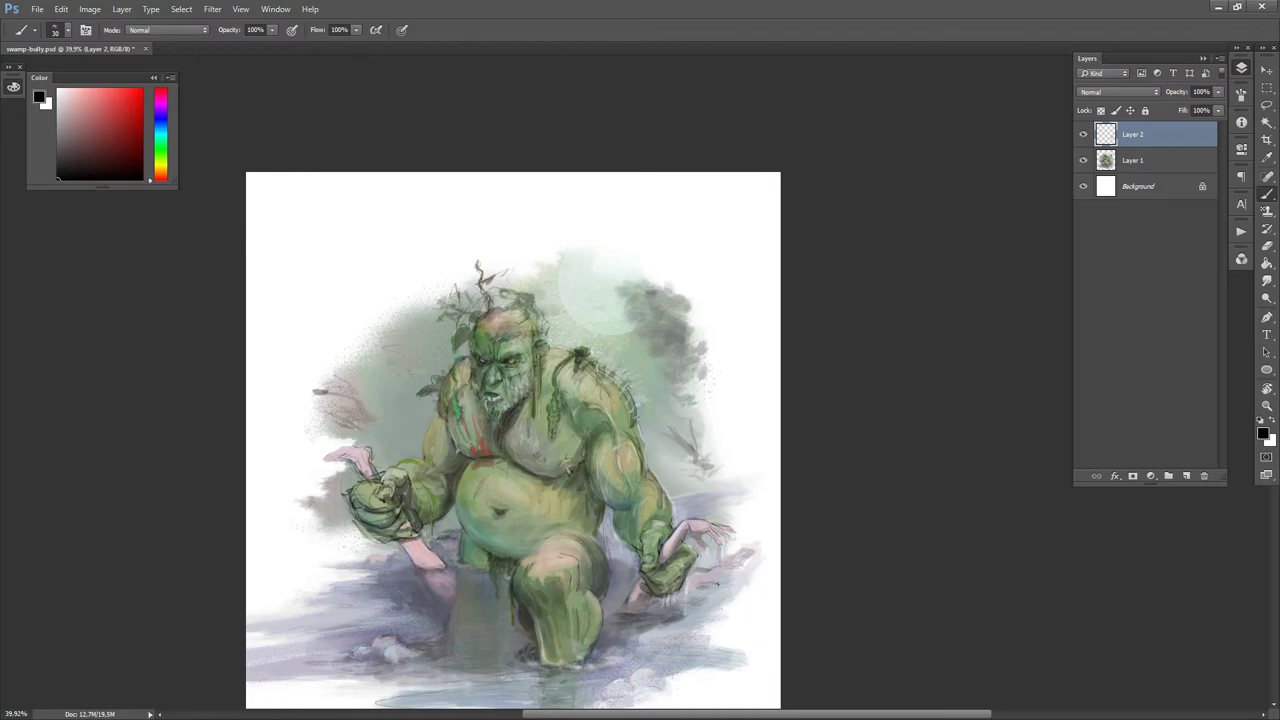
pyautogui.keyDown('alt'); pyautogui.click(690, 588); pyautogui.keyUp('alt')
pyautogui.keyDown('alt'); pyautogui.click(701, 577); pyautogui.keyUp('alt')
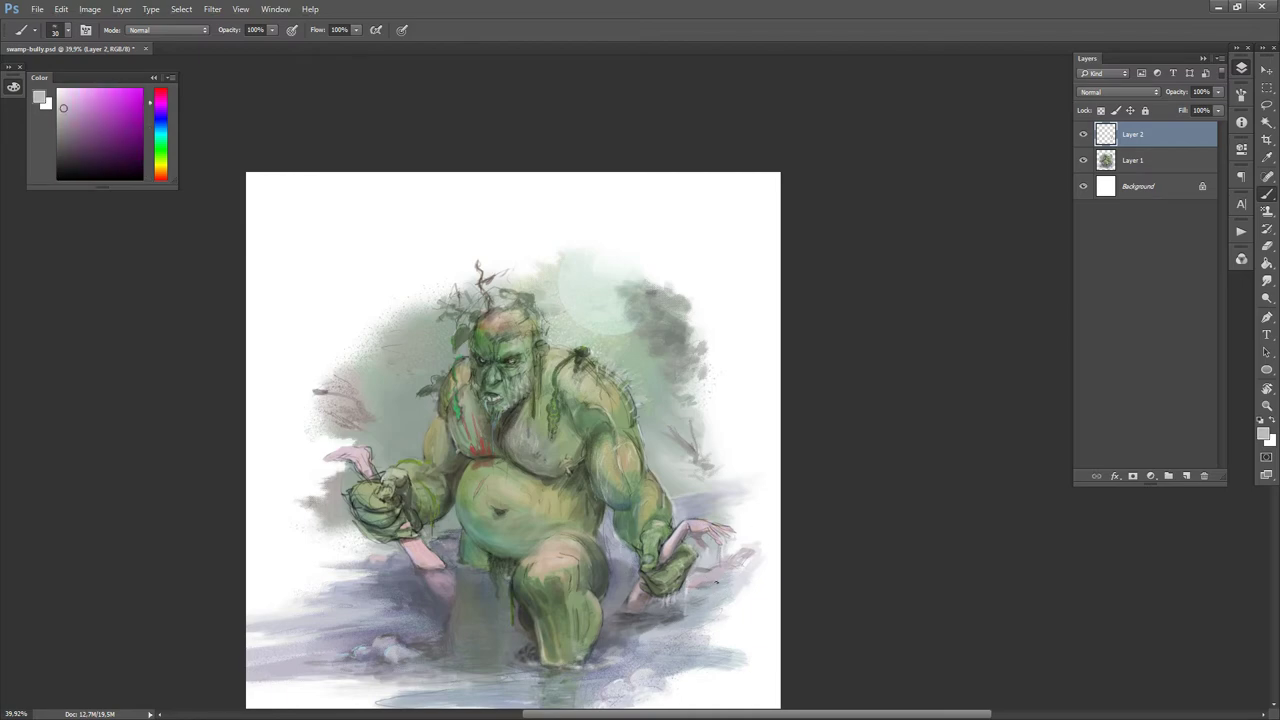
pyautogui.keyDown('alt'); pyautogui.click(710, 561); pyautogui.keyUp('alt')
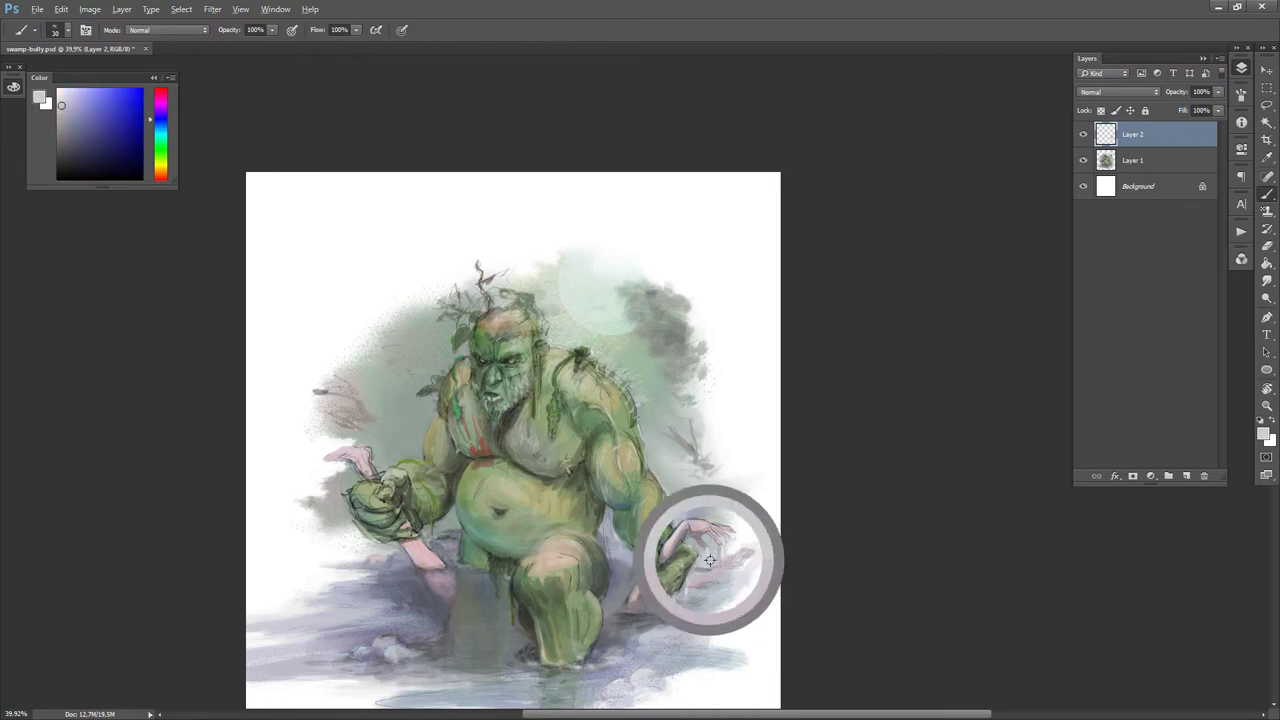
# - Paint white drips beneath the pale hand's fingers at 15 px and retouch the hand with sampled greys
pyautogui.press('d')
pyautogui.press('x')
pyautogui.press('[')
pyautogui.press('[')
pyautogui.press('[')
pyautogui.moveTo(719, 545); pyautogui.dragTo(719, 567)
pyautogui.keyDown('alt'); pyautogui.click(713, 535); pyautogui.keyUp('alt')
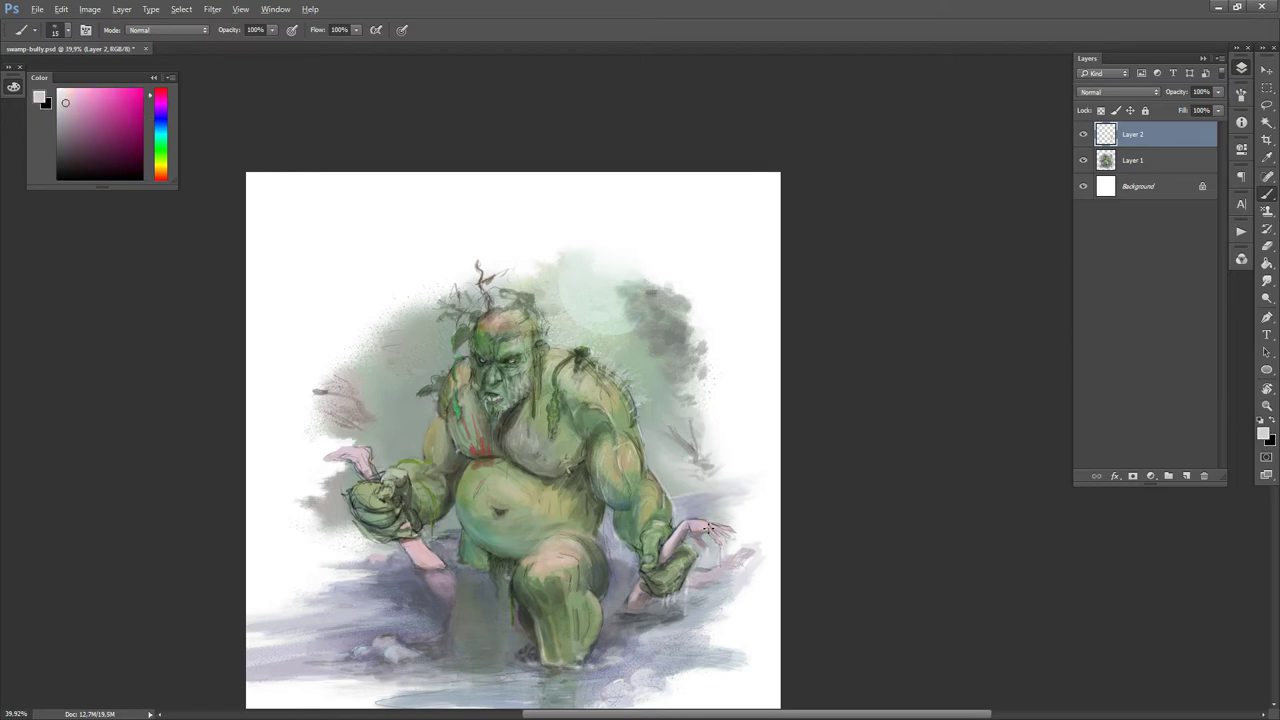
pyautogui.keyDown('alt'); pyautogui.click(697, 532); pyautogui.keyUp('alt')
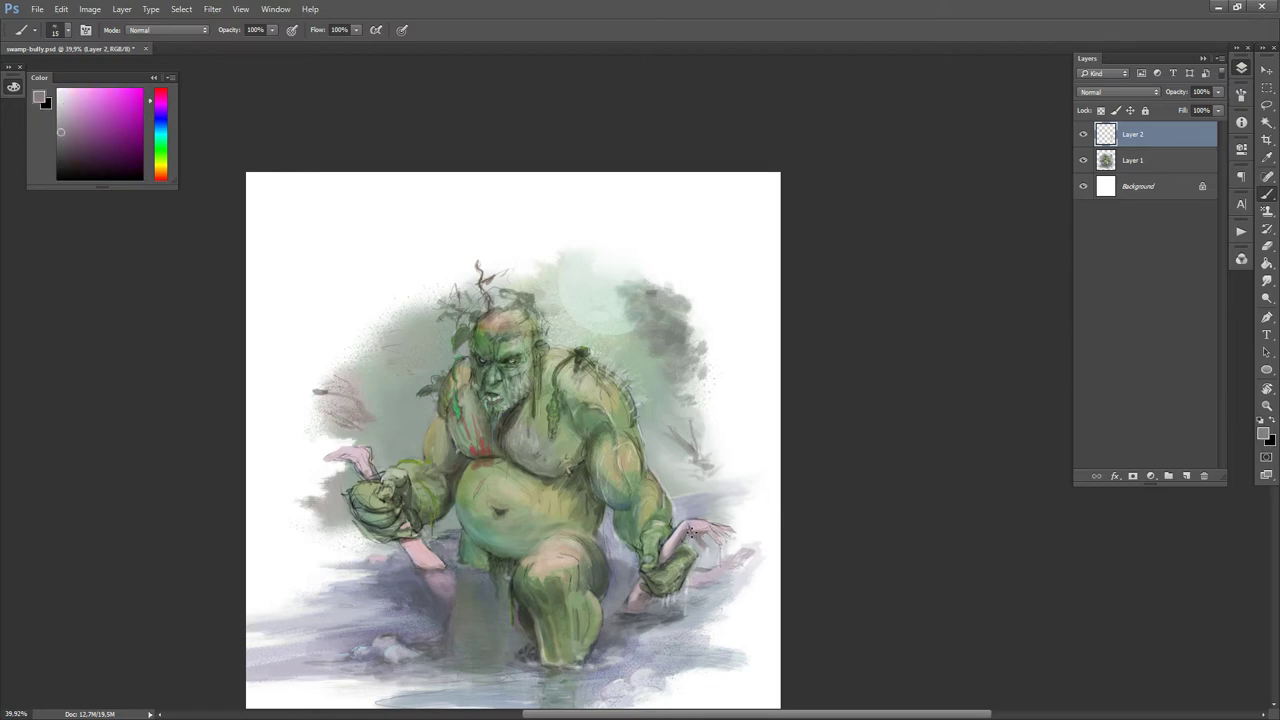
pyautogui.keyDown('alt'); pyautogui.click(682, 538); pyautogui.keyUp('alt')
pyautogui.keyDown('alt'); pyautogui.click(744, 556); pyautogui.keyUp('alt')
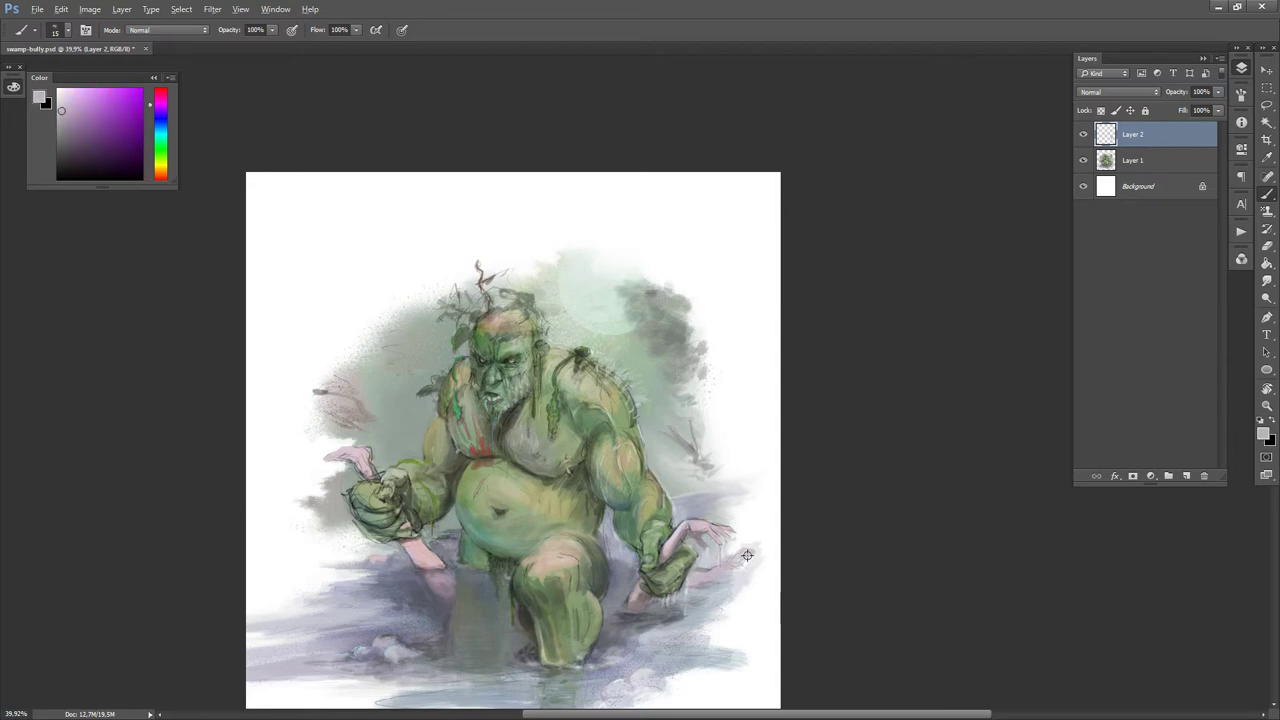
# - Erase stray paint around the pale fingers with a 30 px eraser on Layer 2 and 20 px on Layer 1
pyautogui.press('e')
pyautogui.press('[')
pyautogui.press('[')
pyautogui.press('[')
pyautogui.press('[')
pyautogui.press('[')
pyautogui.press('[')
pyautogui.press('[')
pyautogui.press('[')
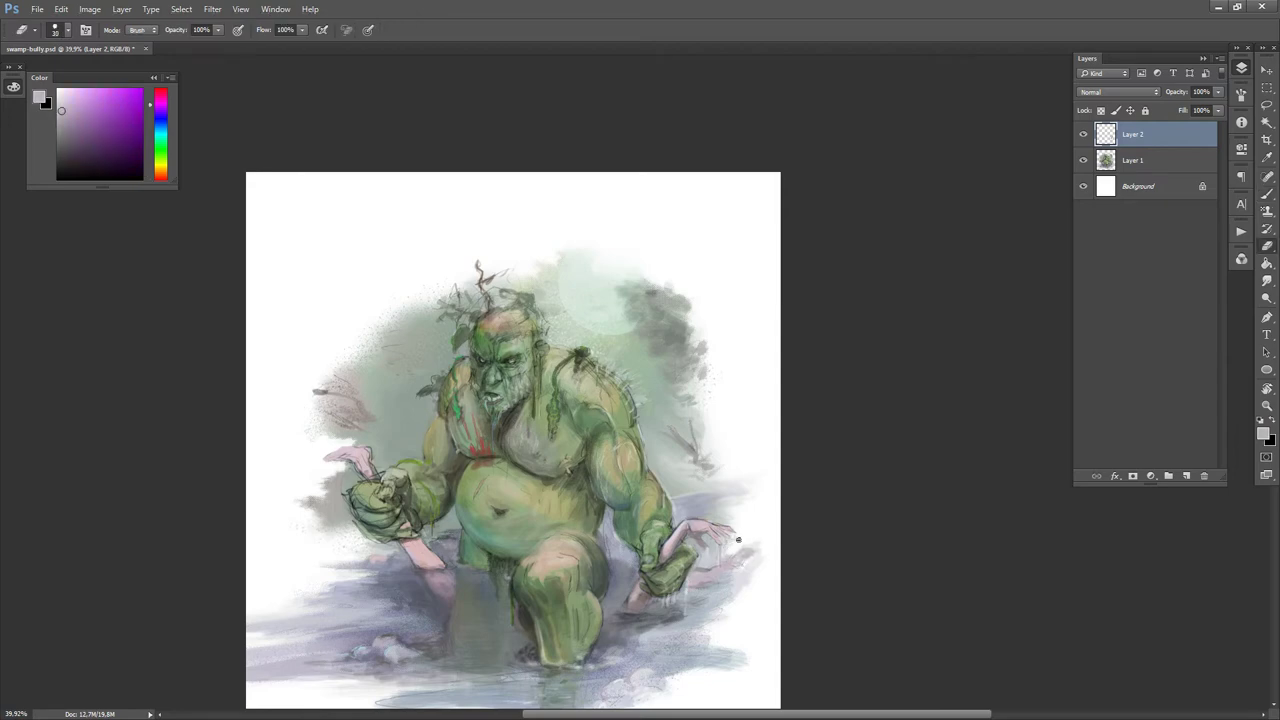
pyautogui.hotkey('alt', '[')
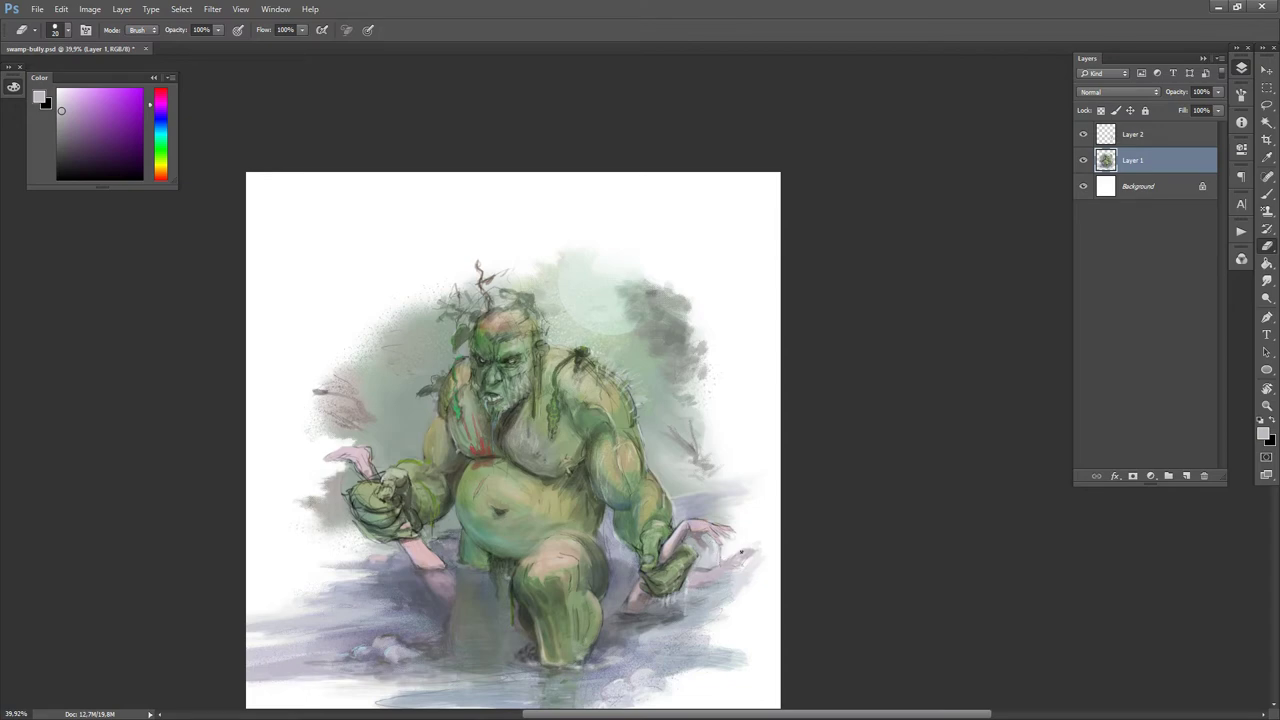
# - Switch back to the Brush tool and merge Layer 2 down into Layer 1
pyautogui.press('b')
pyautogui.keyDown('alt'); pyautogui.click(711, 547); pyautogui.keyUp('alt')
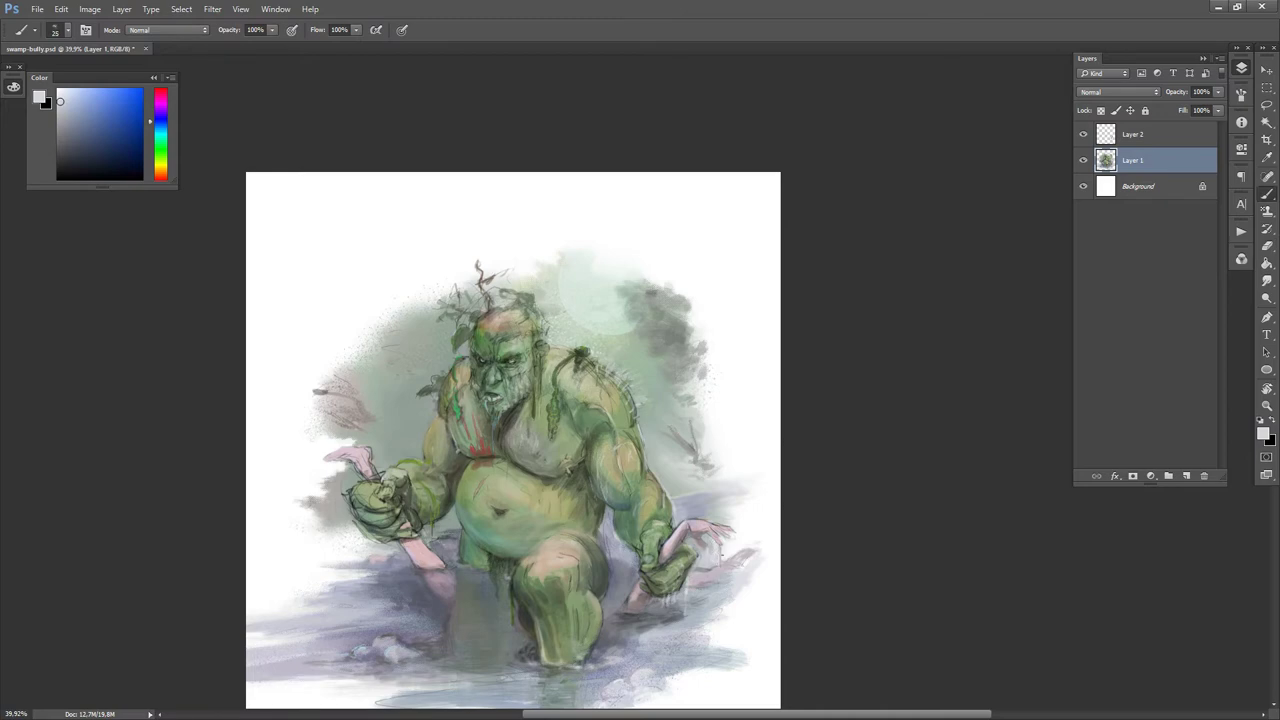
pyautogui.click(1145, 139)
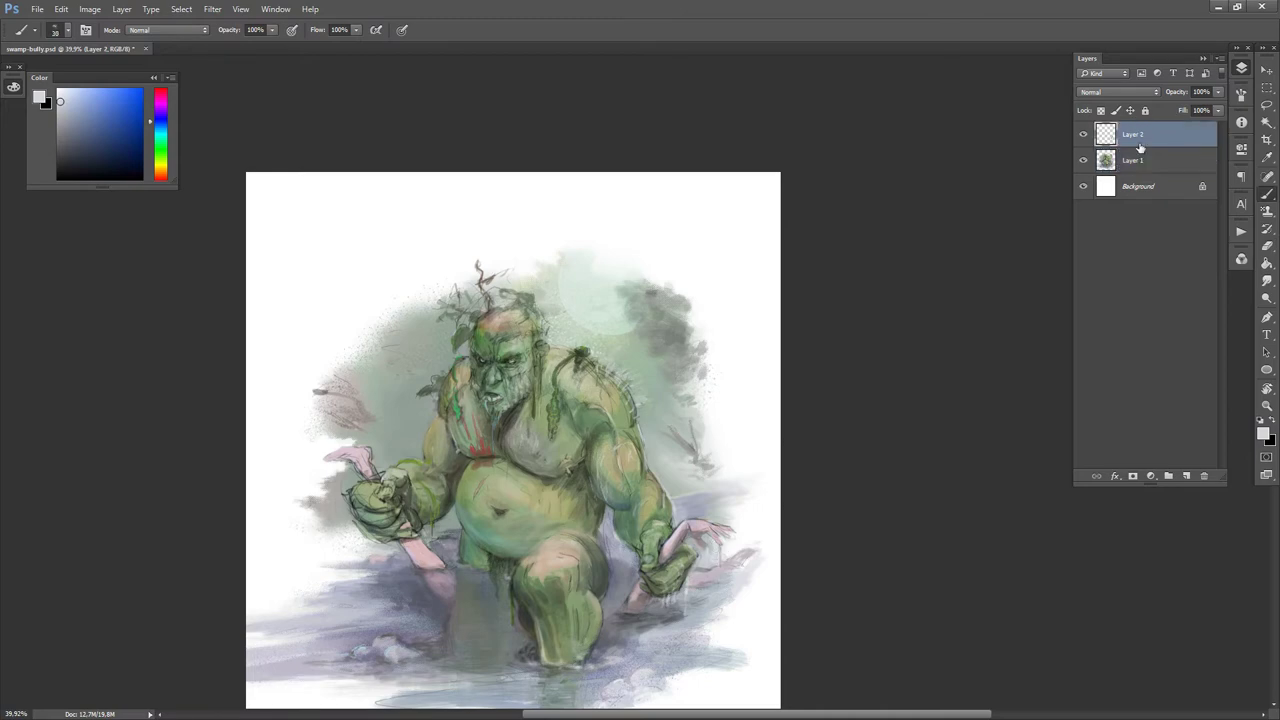
pyautogui.hotkey('ctrl', 'e')
# - Retouch the fingers and drips of the pale hand with sampled light greys at 30 px
pyautogui.keyDown('alt'); pyautogui.click(710, 542); pyautogui.keyUp('alt')
pyautogui.keyDown('alt'); pyautogui.click(703, 543); pyautogui.keyUp('alt')
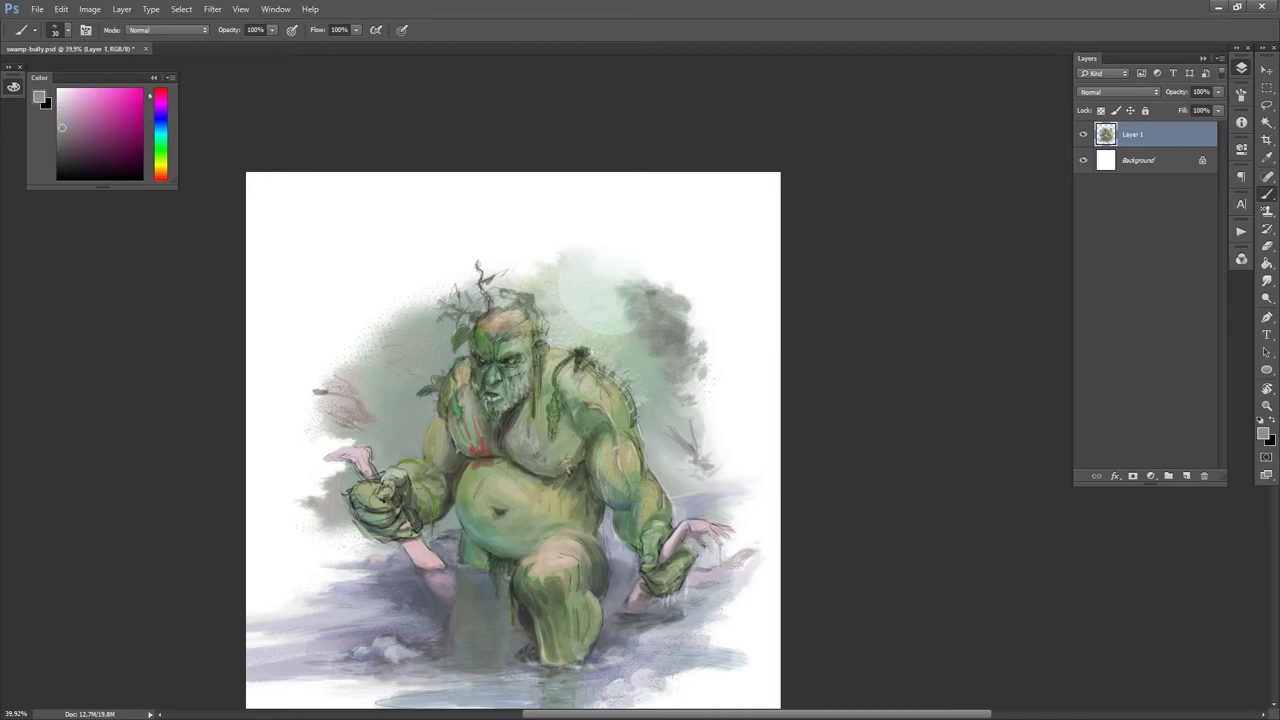
pyautogui.keyDown('alt'); pyautogui.click(710, 548); pyautogui.keyUp('alt')
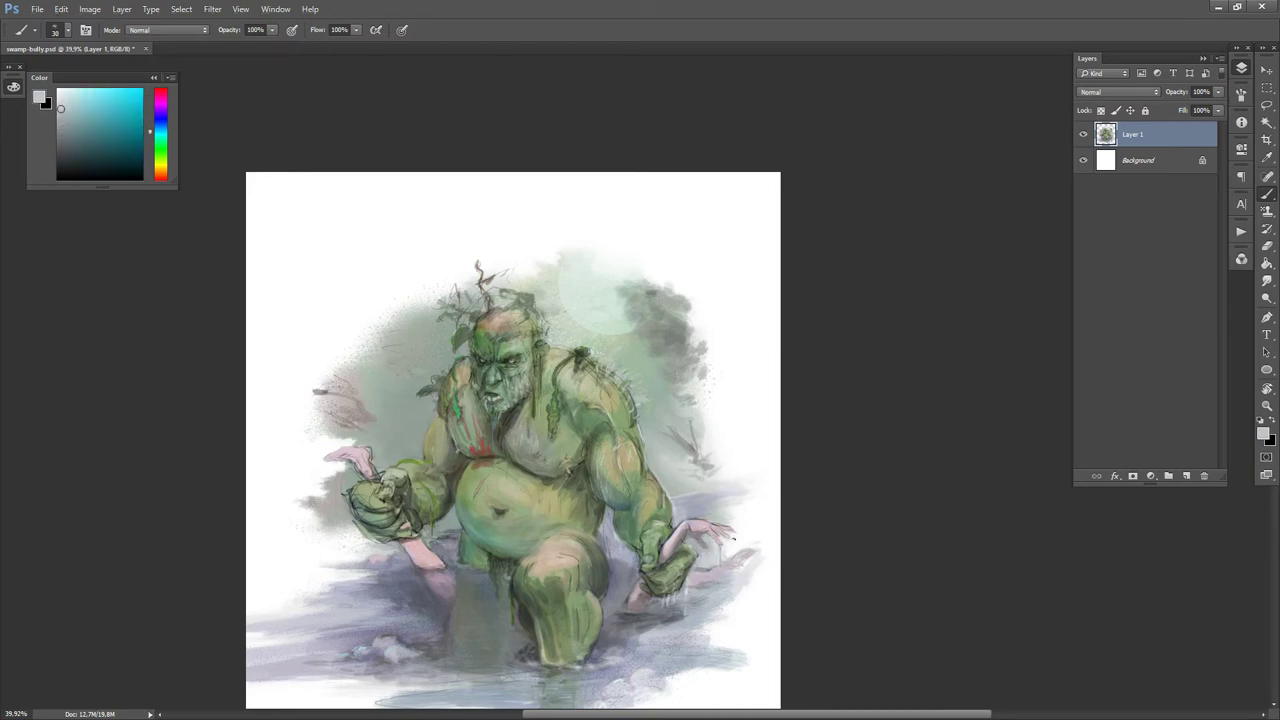
pyautogui.keyDown('alt'); pyautogui.click(735, 542); pyautogui.keyUp('alt')
pyautogui.keyDown('alt'); pyautogui.click(726, 557); pyautogui.keyUp('alt')
pyautogui.keyDown('alt'); pyautogui.click(728, 549); pyautogui.keyUp('alt')
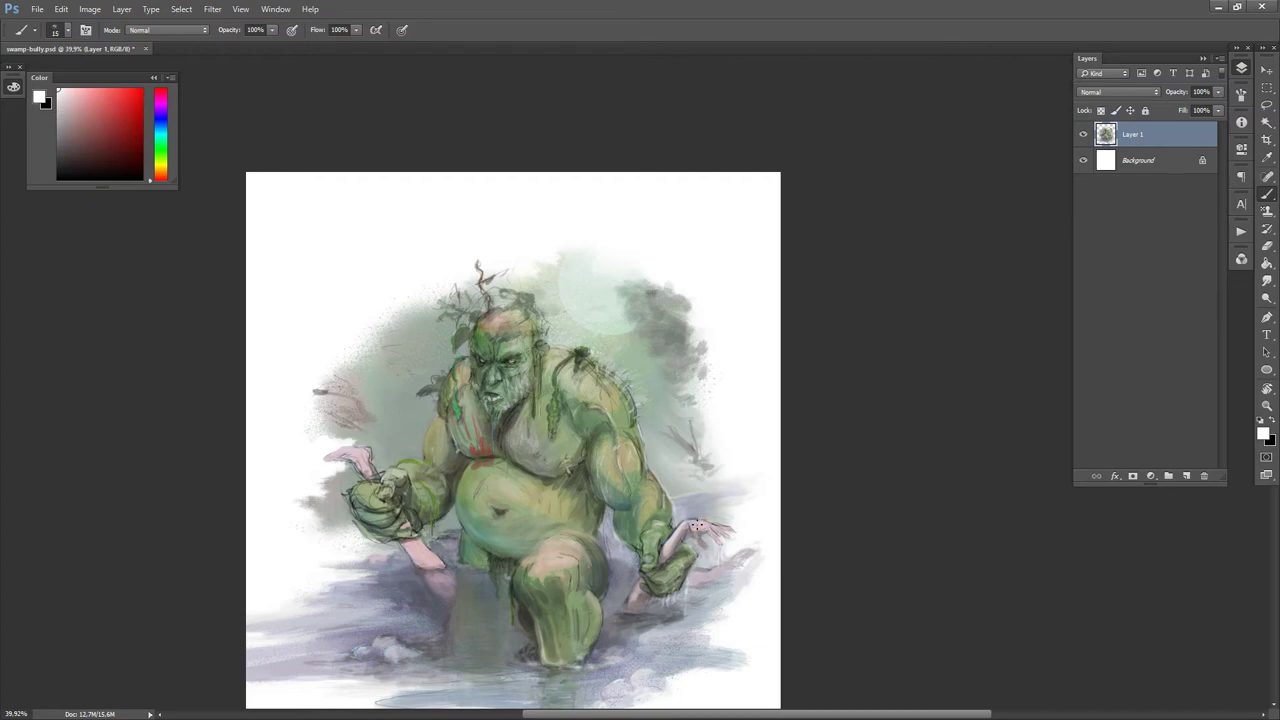
# - Switch to another brush preset, shrink it to 30 px and rework the pale hand's wrist with sampled blue-grey and white
pyautogui.scroll(3, 677, 510)
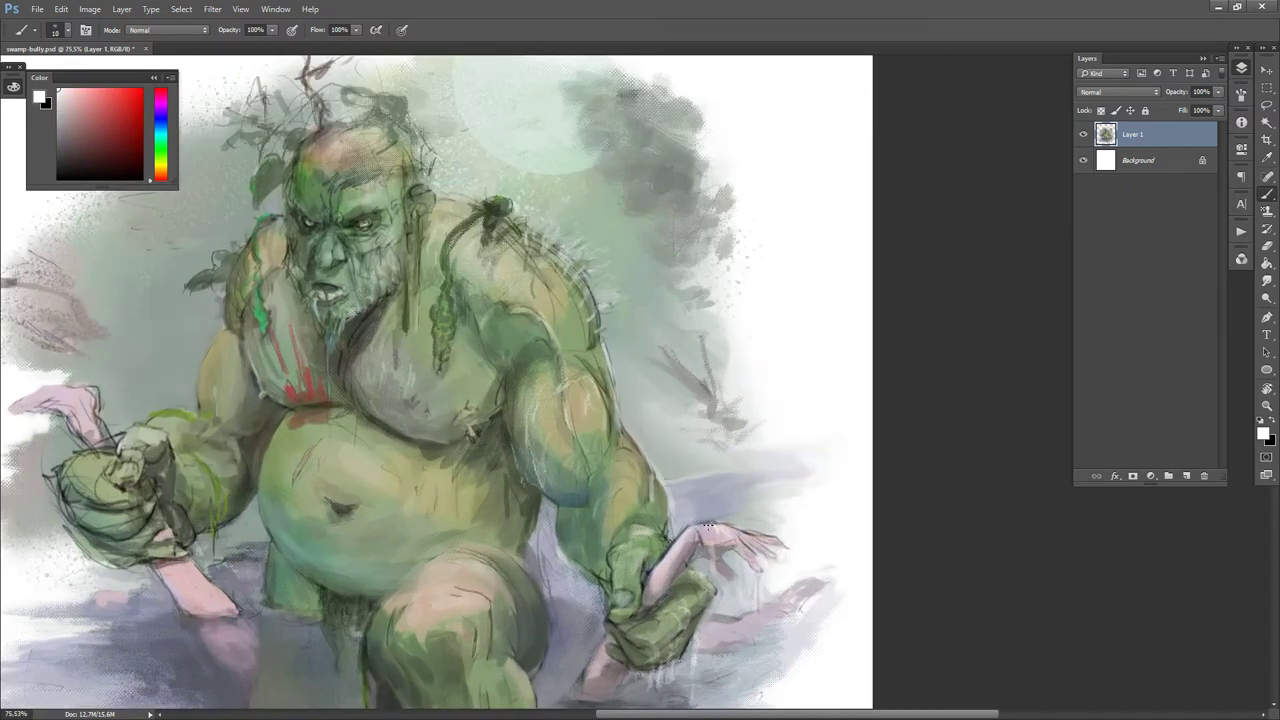
pyautogui.keyDown('alt'); pyautogui.click(714, 516); pyautogui.keyUp('alt')
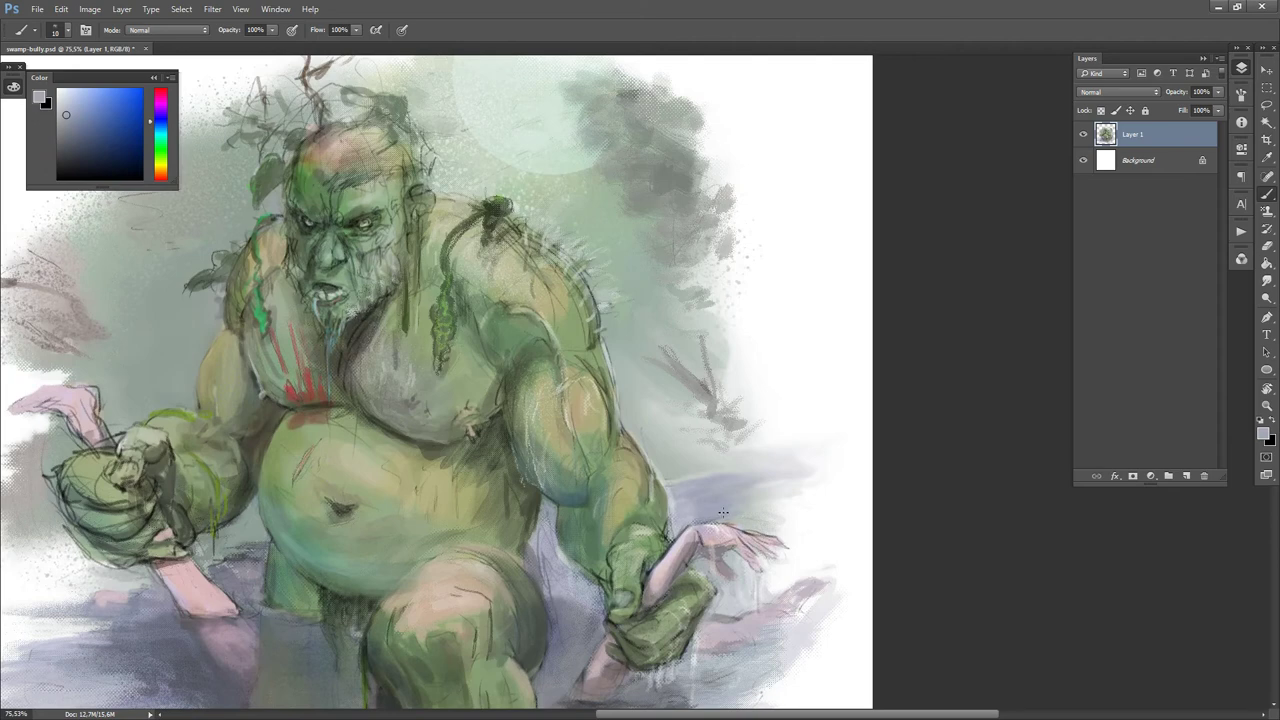
pyautogui.moveTo(723, 512); pyautogui.dragTo(725, 427)
pyautogui.press('.')
pyautogui.keyDown('alt'); pyautogui.click(714, 424); pyautogui.keyUp('alt')
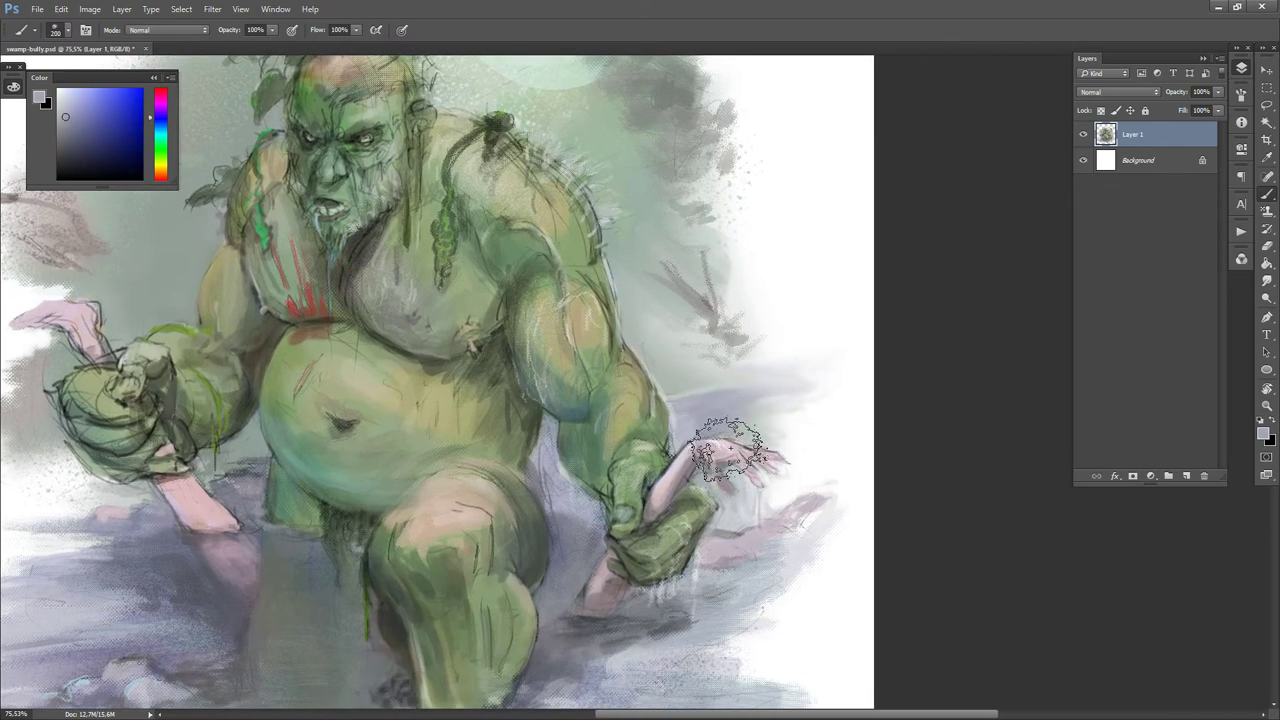
pyautogui.press('[')
pyautogui.press('[')
pyautogui.press('[')
pyautogui.press('[')
pyautogui.press('[')
pyautogui.press('[')
pyautogui.press('[')
pyautogui.press('[')
pyautogui.press('[')
pyautogui.press('[')
pyautogui.press('[')
pyautogui.press('[')
pyautogui.press('[')
pyautogui.keyDown('alt'); pyautogui.click(706, 438); pyautogui.keyUp('alt')
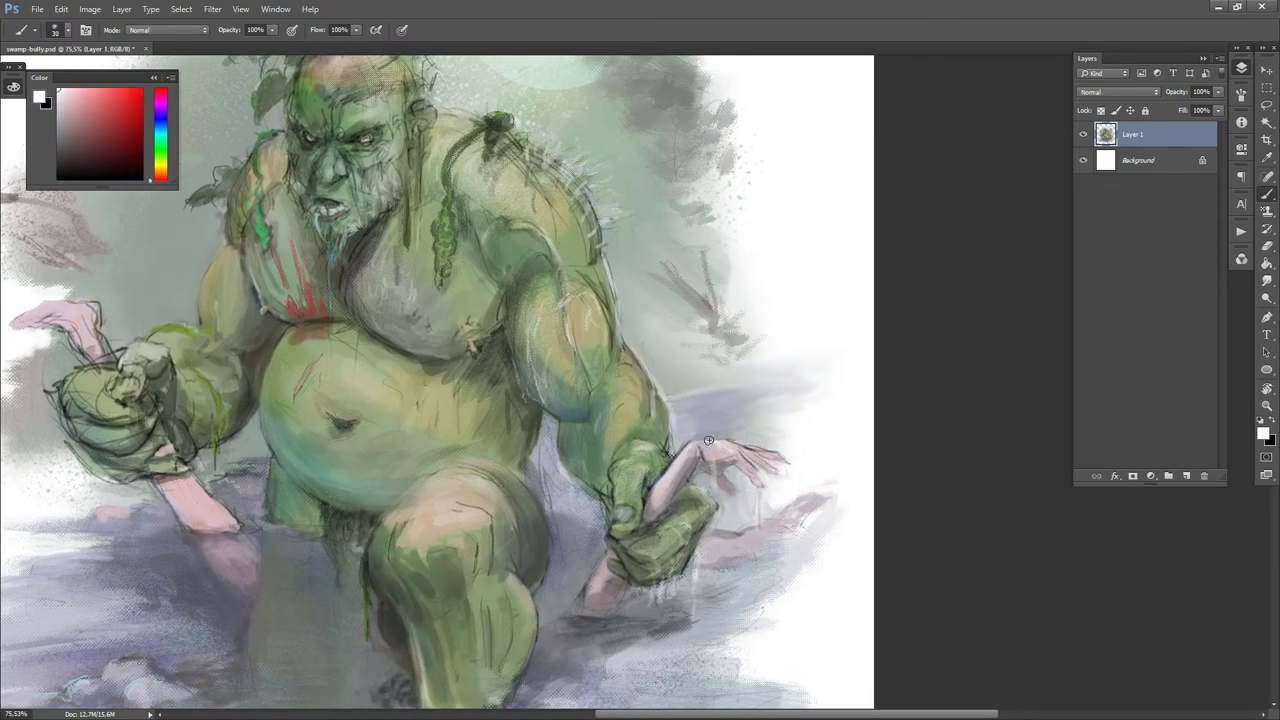
# - Highlight the back, fingers and forearm of the pale hand with sampled light grey and white, reducing the brush to 10 px
pyautogui.press('[')
pyautogui.keyDown('alt'); pyautogui.click(745, 445); pyautogui.keyUp('alt')
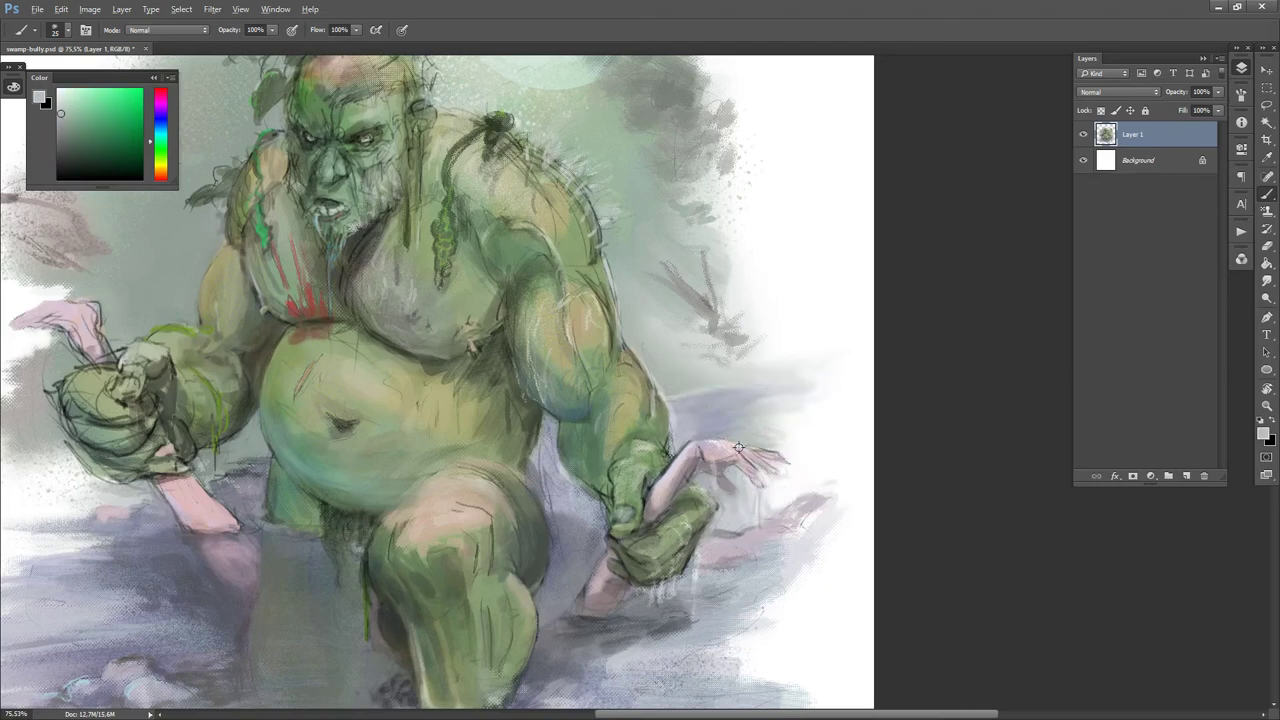
pyautogui.keyDown('alt'); pyautogui.click(738, 447); pyautogui.keyUp('alt')
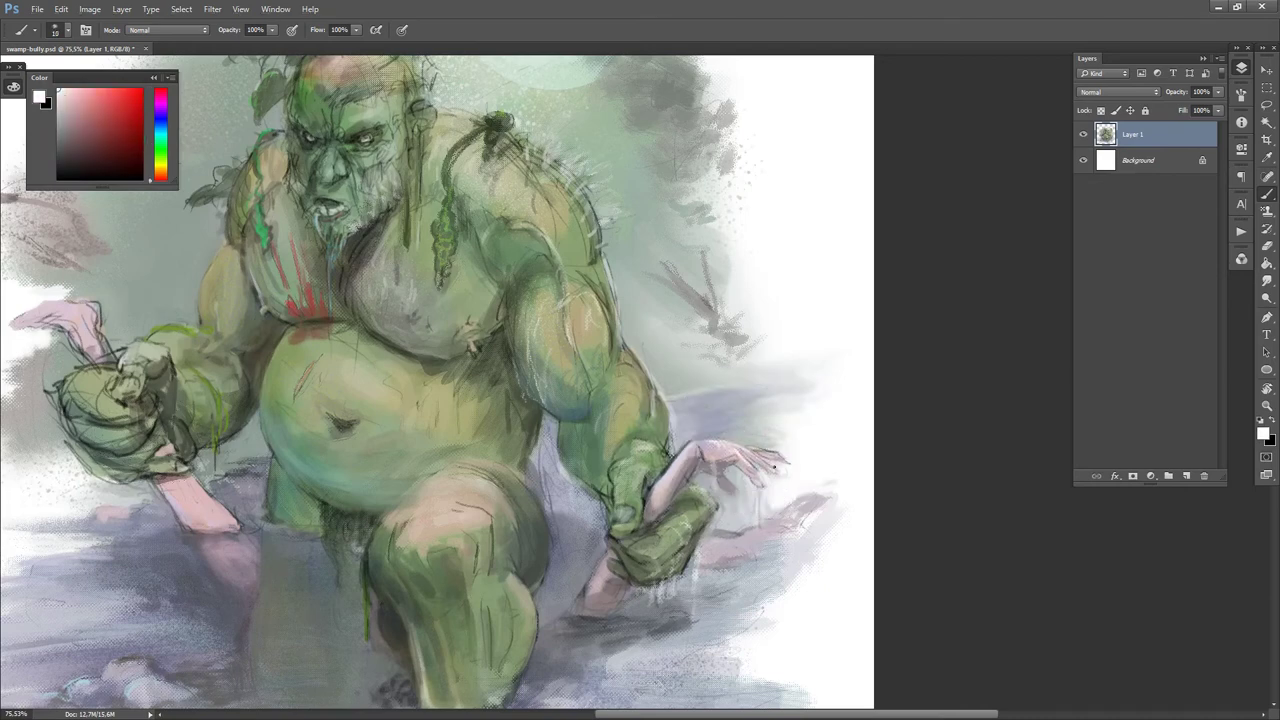
pyautogui.keyDown('alt'); pyautogui.click(672, 474); pyautogui.keyUp('alt')
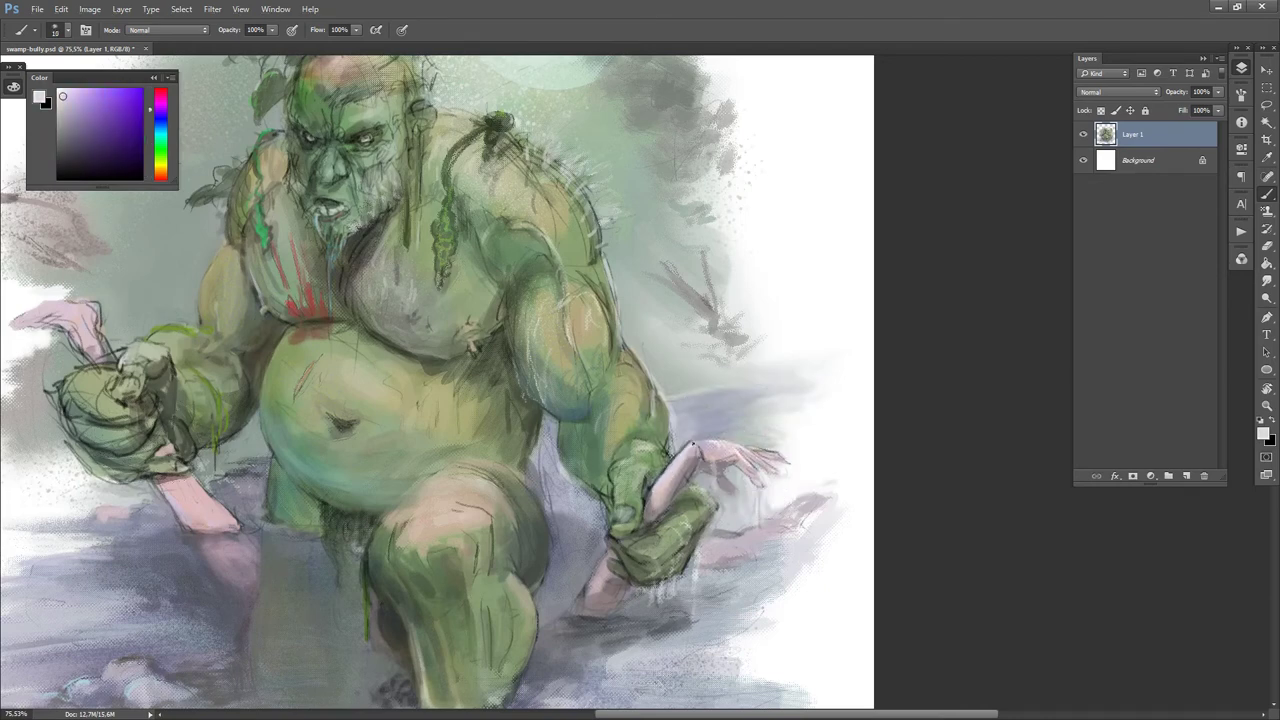
# - Clean up the outer edge of the ogre's lowered forearm with sampled green and blue-greys, enlarging the brush to 15 px
pyautogui.keyDown('alt'); pyautogui.click(662, 459); pyautogui.keyUp('alt')
pyautogui.keyDown('alt'); pyautogui.click(660, 440); pyautogui.keyUp('alt')
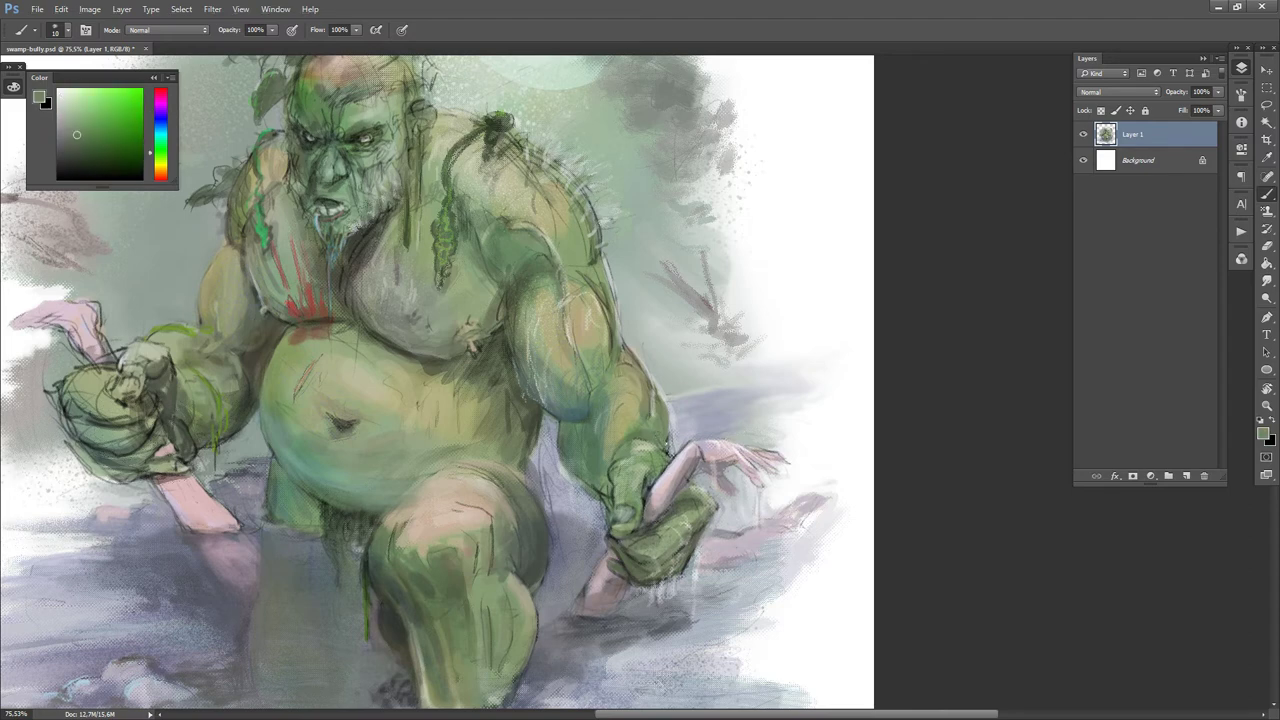
pyautogui.keyDown('alt'); pyautogui.click(679, 408); pyautogui.keyUp('alt')
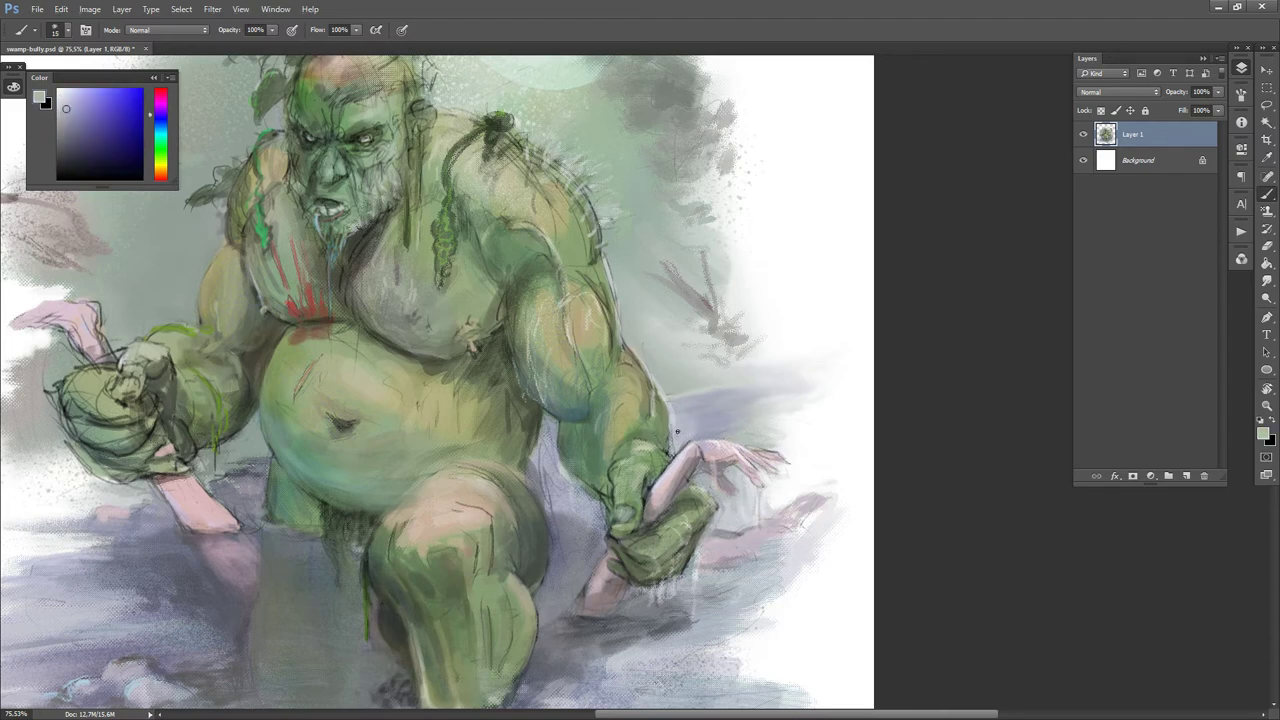
pyautogui.keyDown('alt'); pyautogui.click(680, 376); pyautogui.keyUp('alt')
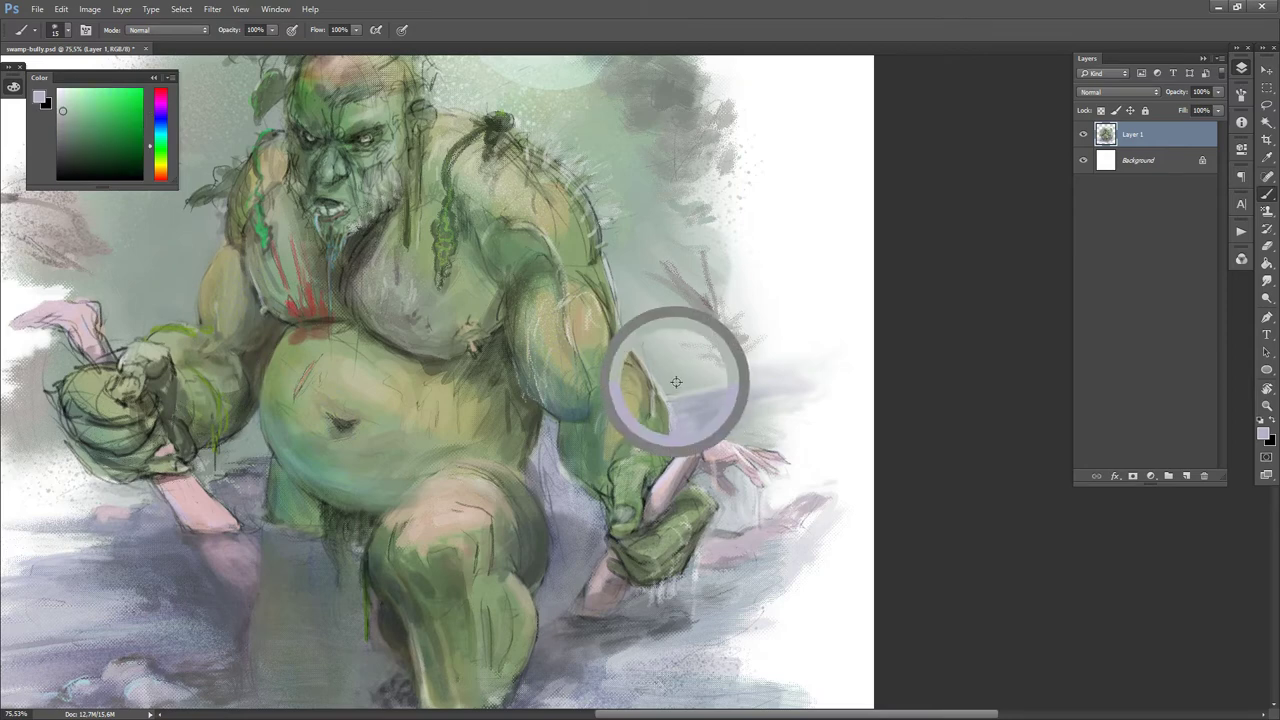
pyautogui.keyDown('alt'); pyautogui.click(715, 397); pyautogui.keyUp('alt')
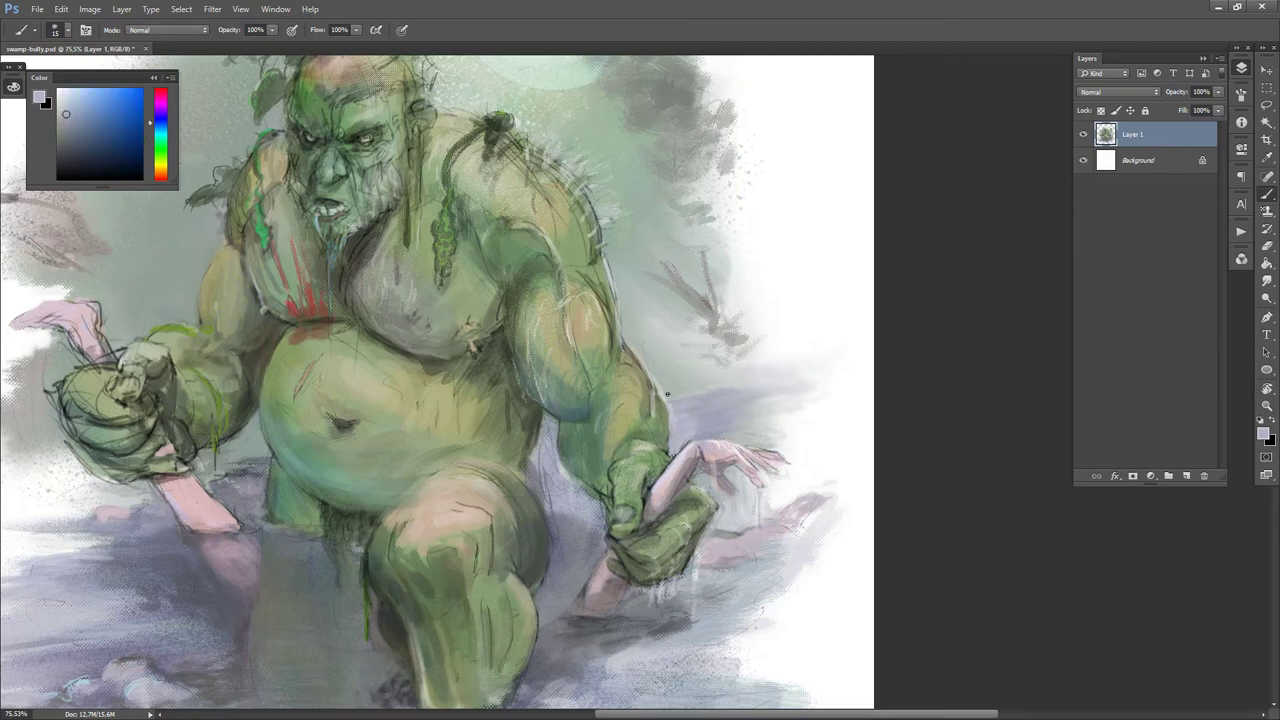
# - Paint a small ripple at the water's far edge beyond the pale hand with sampled blue-greys and near-whites at 15 px
pyautogui.moveTo(788, 369)
pyautogui.mouseDown()
pyautogui.moveTo(757, 366)
pyautogui.moveTo(790, 363)
pyautogui.moveTo(758, 380)
pyautogui.mouseUp()
pyautogui.keyDown('alt'); pyautogui.click(758, 380); pyautogui.keyUp('alt')
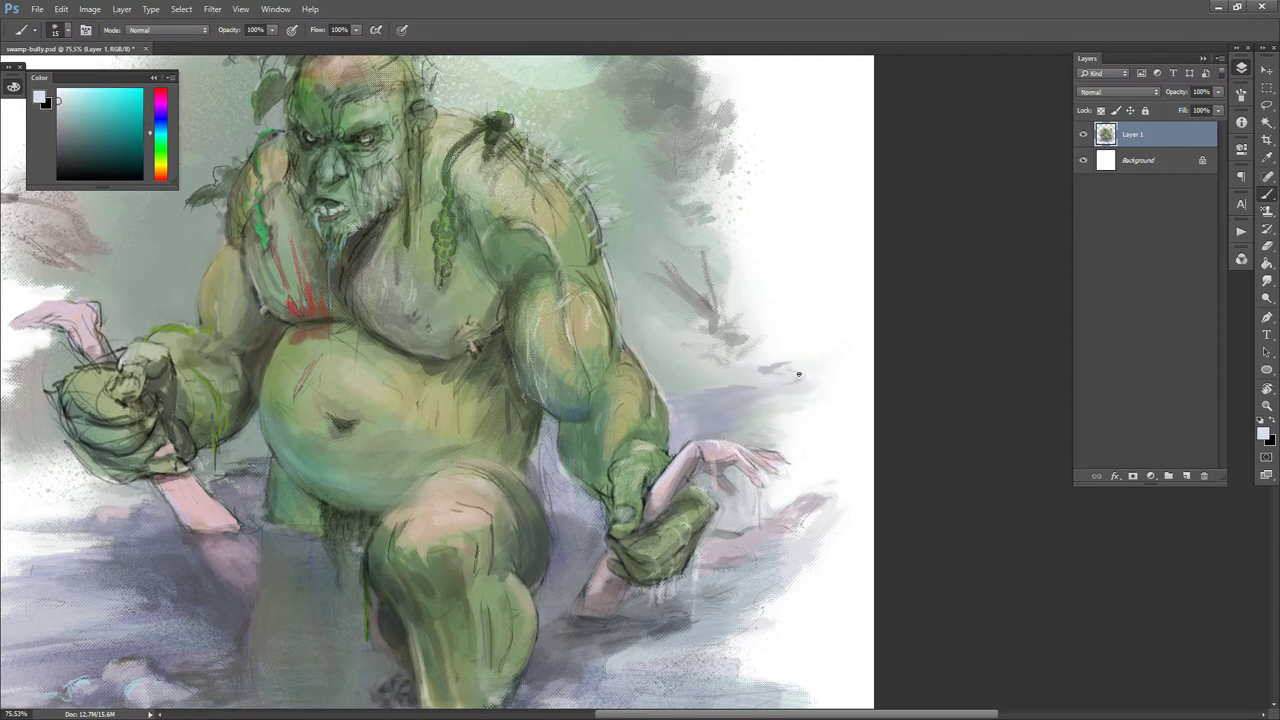
pyautogui.keyDown('alt'); pyautogui.click(770, 371); pyautogui.keyUp('alt')
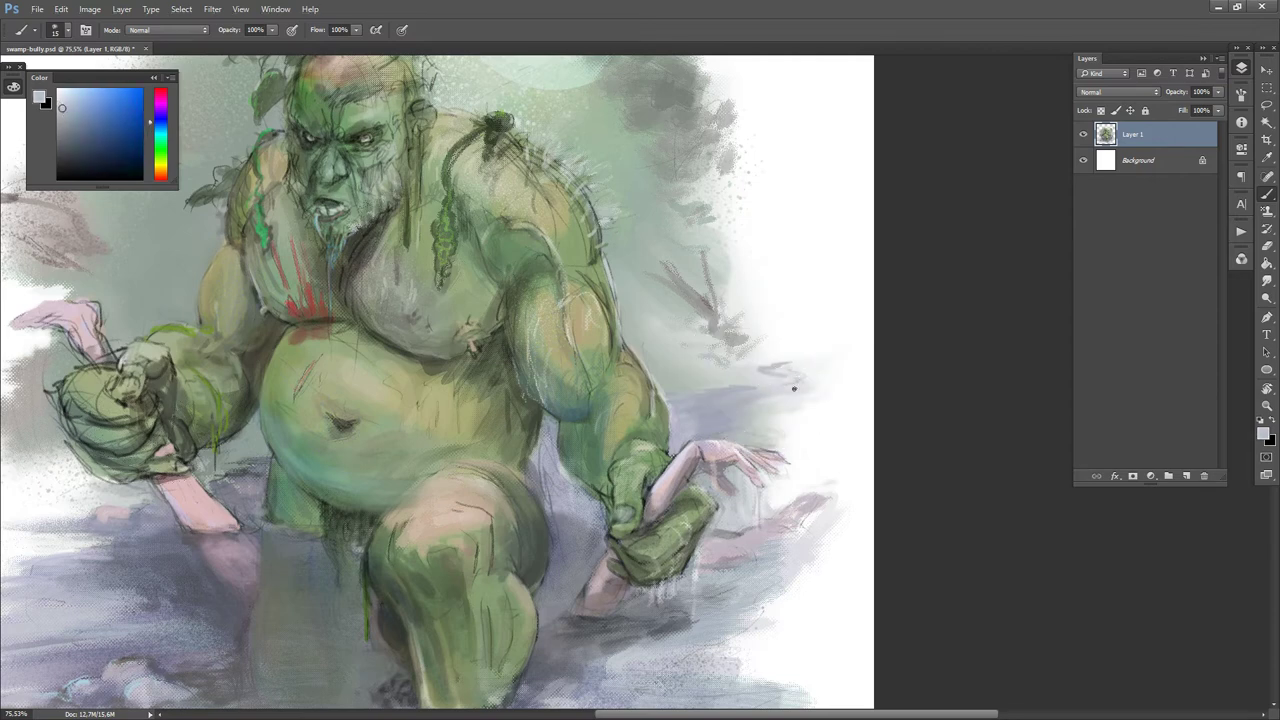
pyautogui.keyDown('alt'); pyautogui.click(786, 408); pyautogui.keyUp('alt')
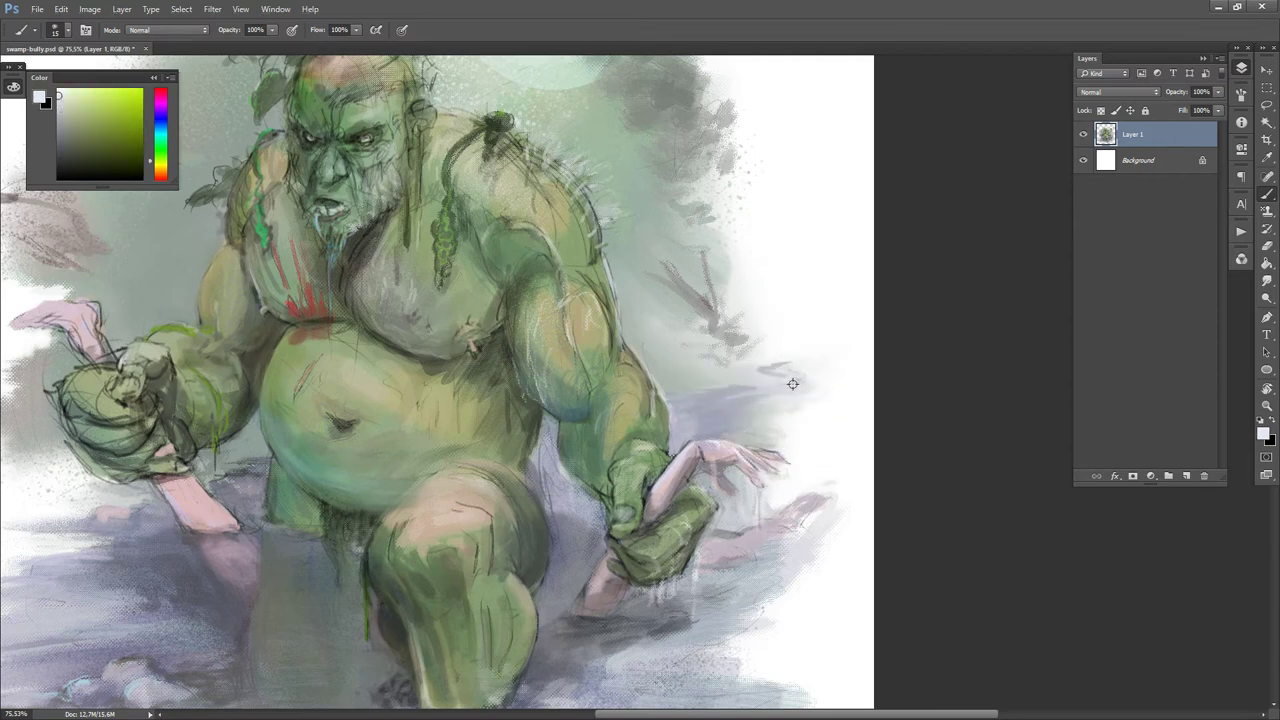
pyautogui.keyDown('alt'); pyautogui.click(797, 383); pyautogui.keyUp('alt')
pyautogui.moveTo(797, 382); pyautogui.dragTo(794, 366)
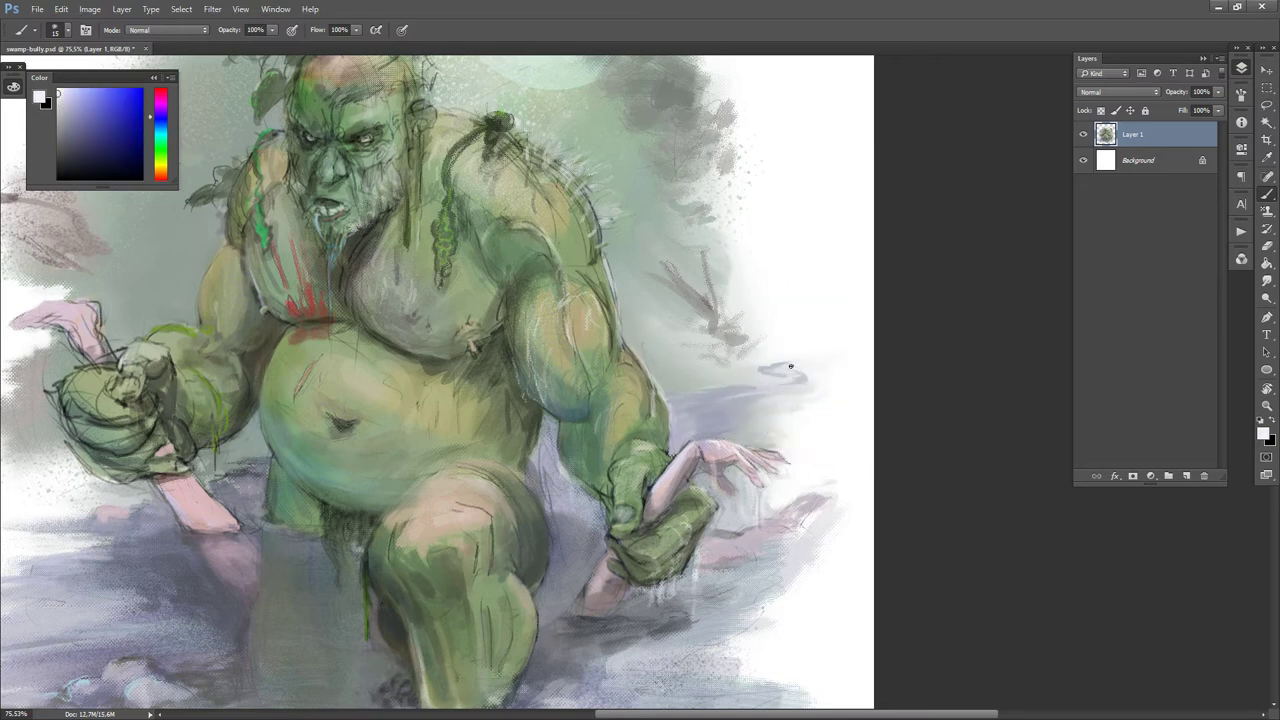
pyautogui.keyDown('alt'); pyautogui.click(794, 365); pyautogui.keyUp('alt')
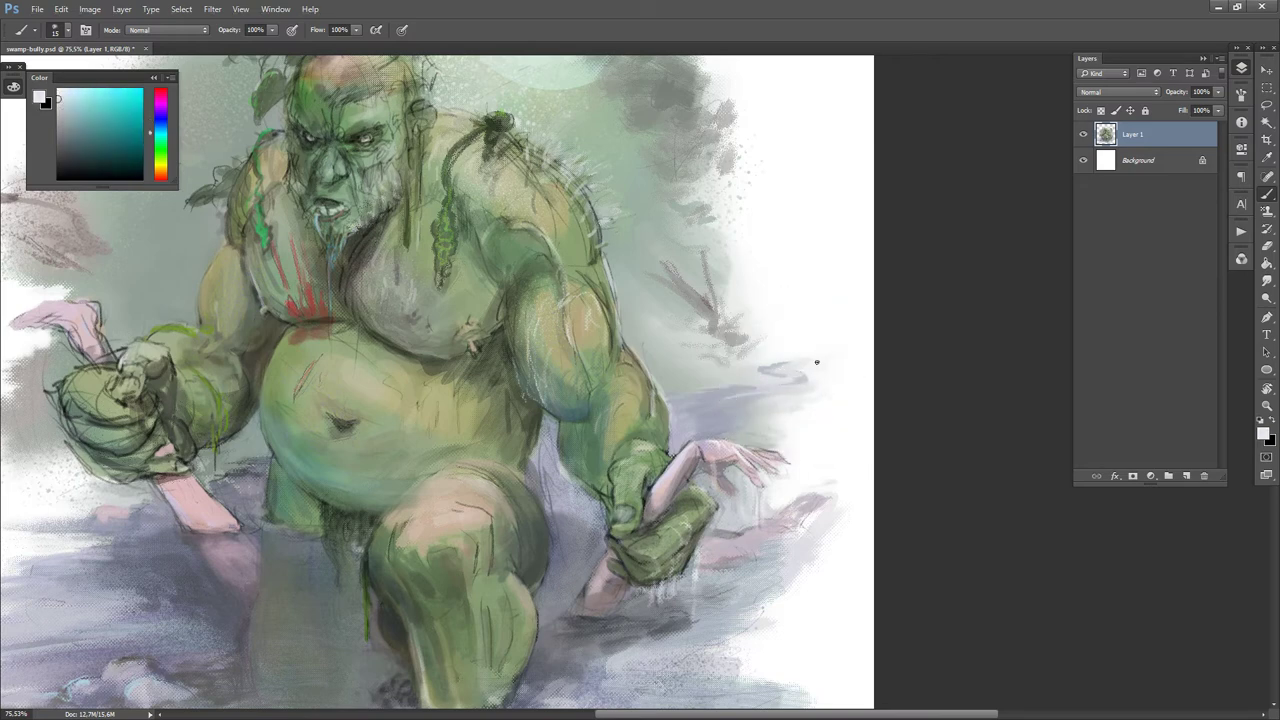
pyautogui.keyDown('alt'); pyautogui.click(816, 362); pyautogui.keyUp('alt')
# - Erase part of the ripple's outer edge and paint twig strokes and reflections below the bare branches with sampled greys at 15 px
pyautogui.press('e')
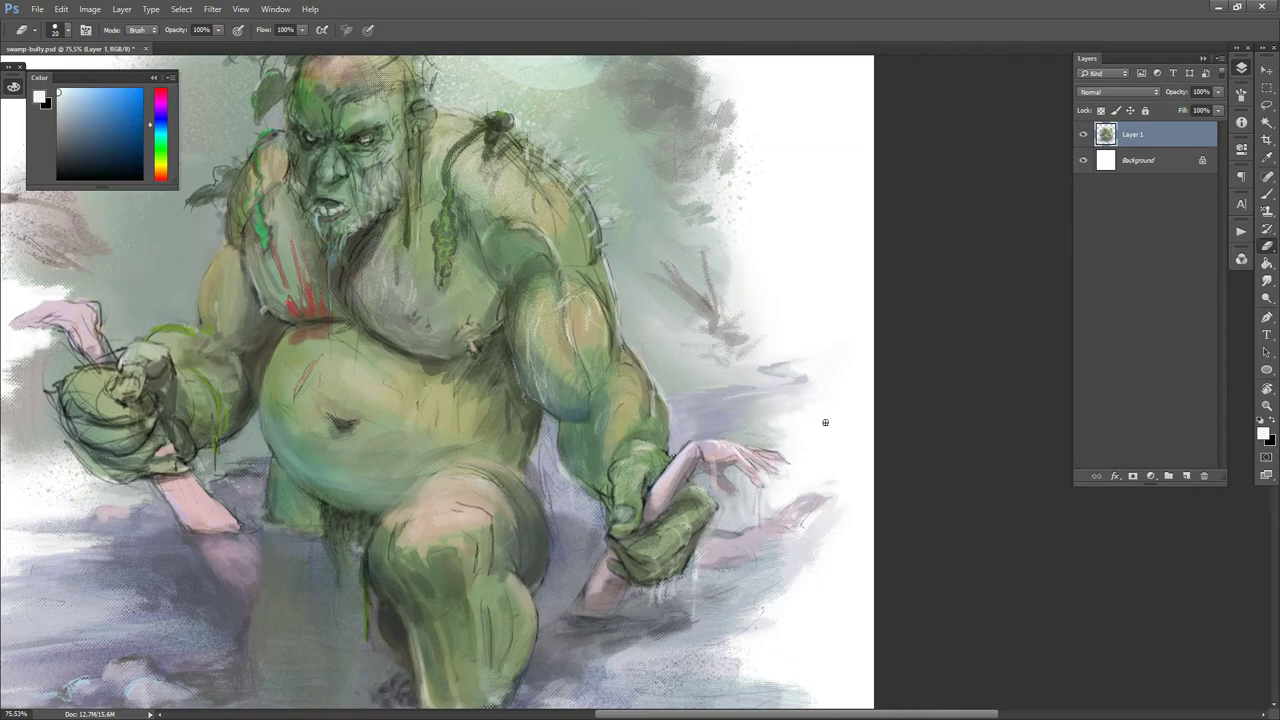
pyautogui.press('b')
pyautogui.keyDown('alt'); pyautogui.click(734, 357); pyautogui.keyUp('alt')
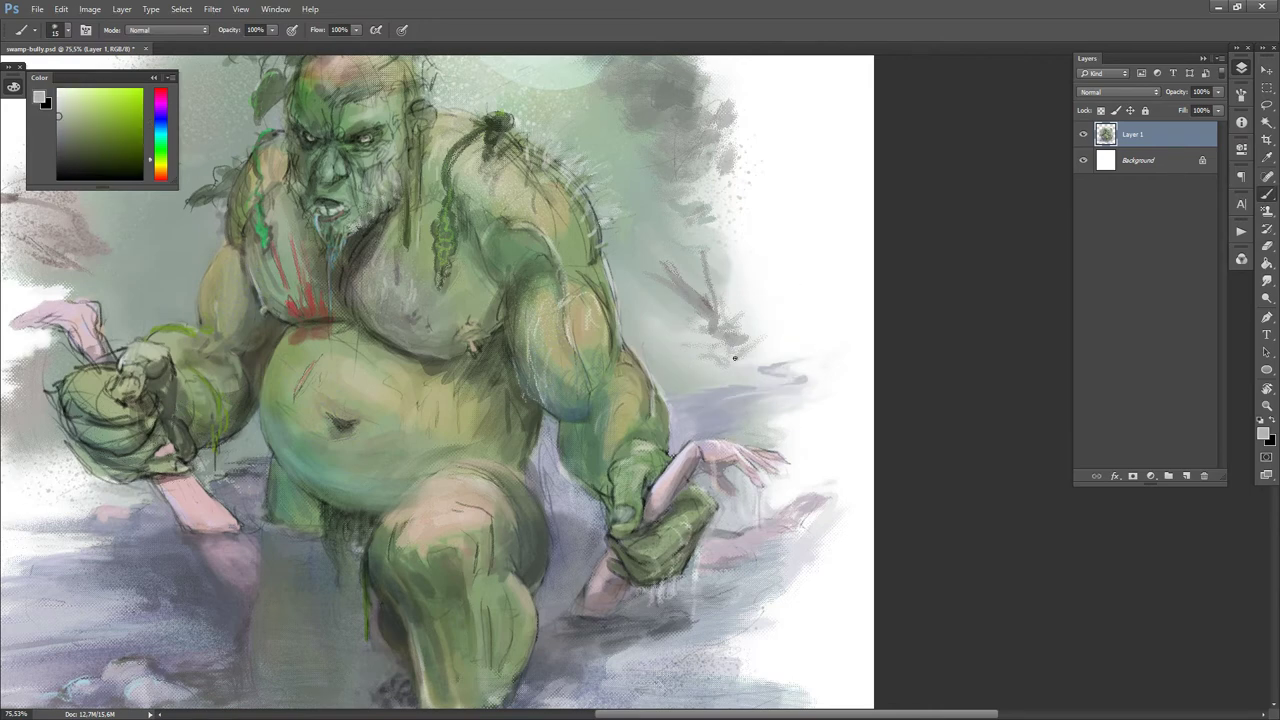
pyautogui.keyDown('alt'); pyautogui.click(715, 291); pyautogui.keyUp('alt')
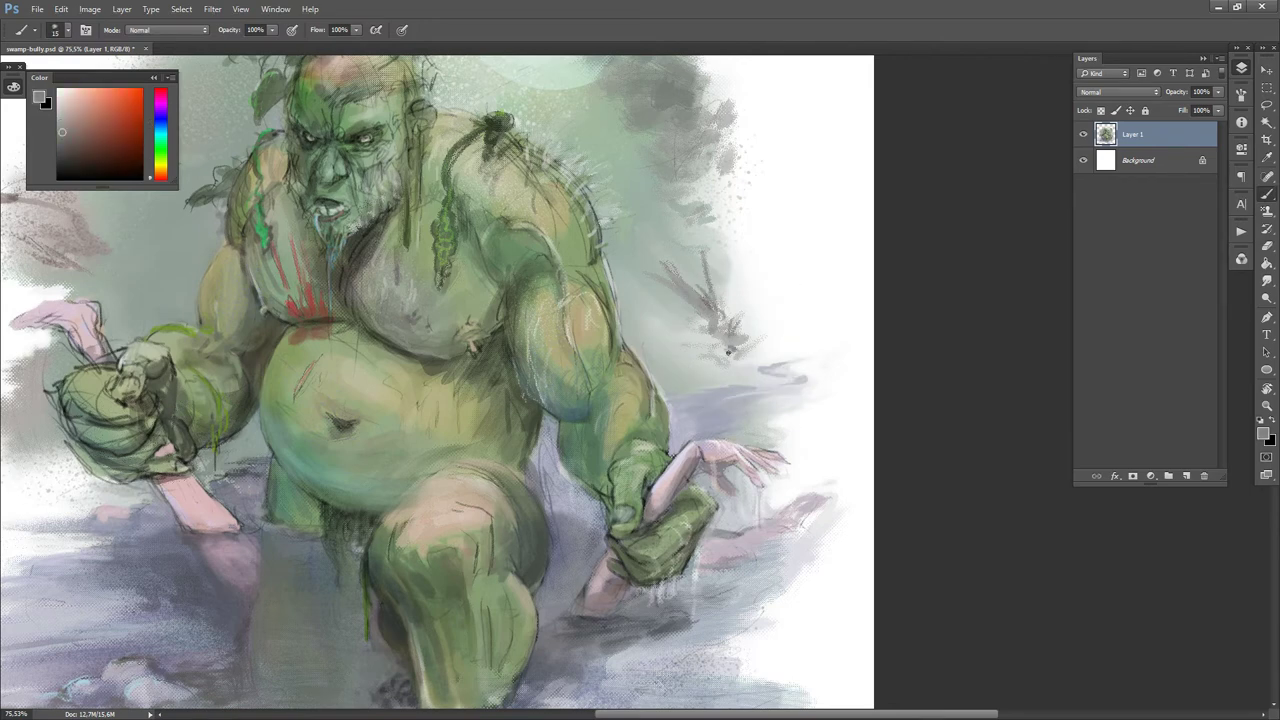
pyautogui.moveTo(728, 352)
pyautogui.mouseDown()
pyautogui.moveTo(738, 359)
pyautogui.moveTo(705, 363)
pyautogui.moveTo(727, 366)
pyautogui.mouseUp()
pyautogui.moveTo(738, 361)
pyautogui.mouseDown()
pyautogui.moveTo(754, 359)
pyautogui.moveTo(692, 344)
pyautogui.mouseUp()
pyautogui.keyDown('alt'); pyautogui.click(732, 386); pyautogui.keyUp('alt')
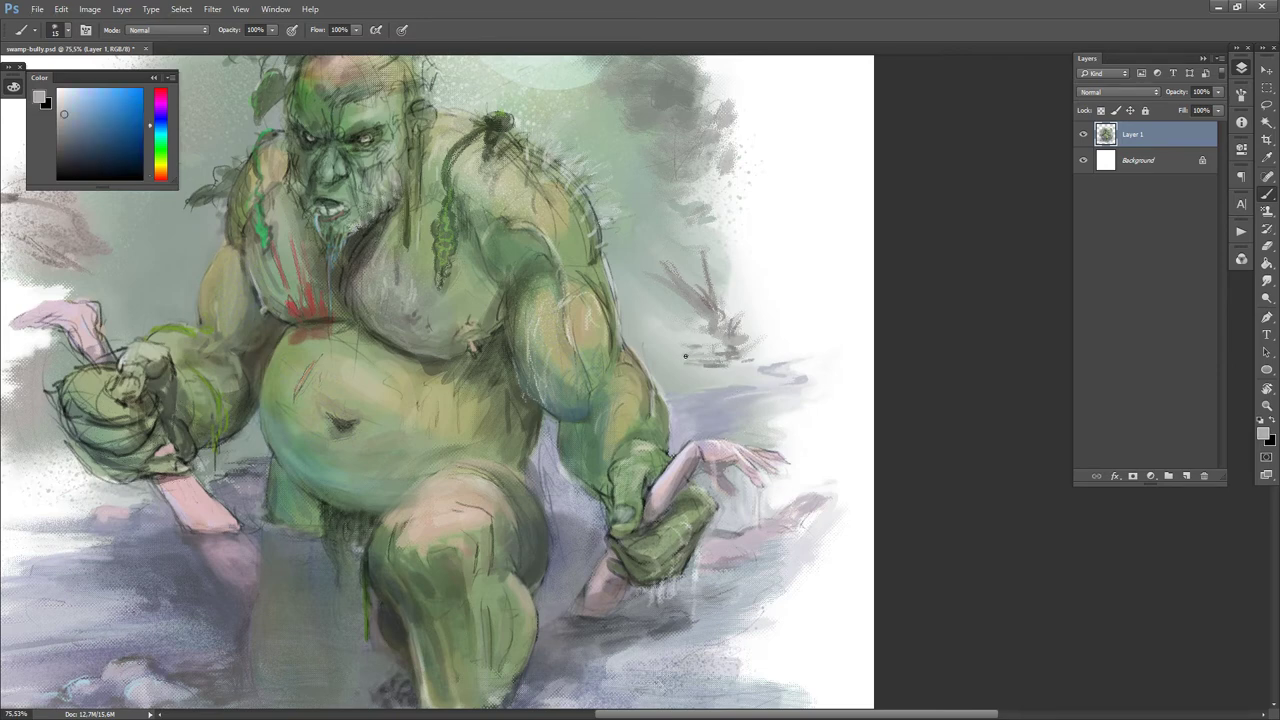
# - Clean up the outer contour of the ogre's lowered upper arm with sampled greens and light greys, enlarging the brush to 40 px
pyautogui.press(']')
pyautogui.keyDown('alt'); pyautogui.click(639, 364); pyautogui.keyUp('alt')
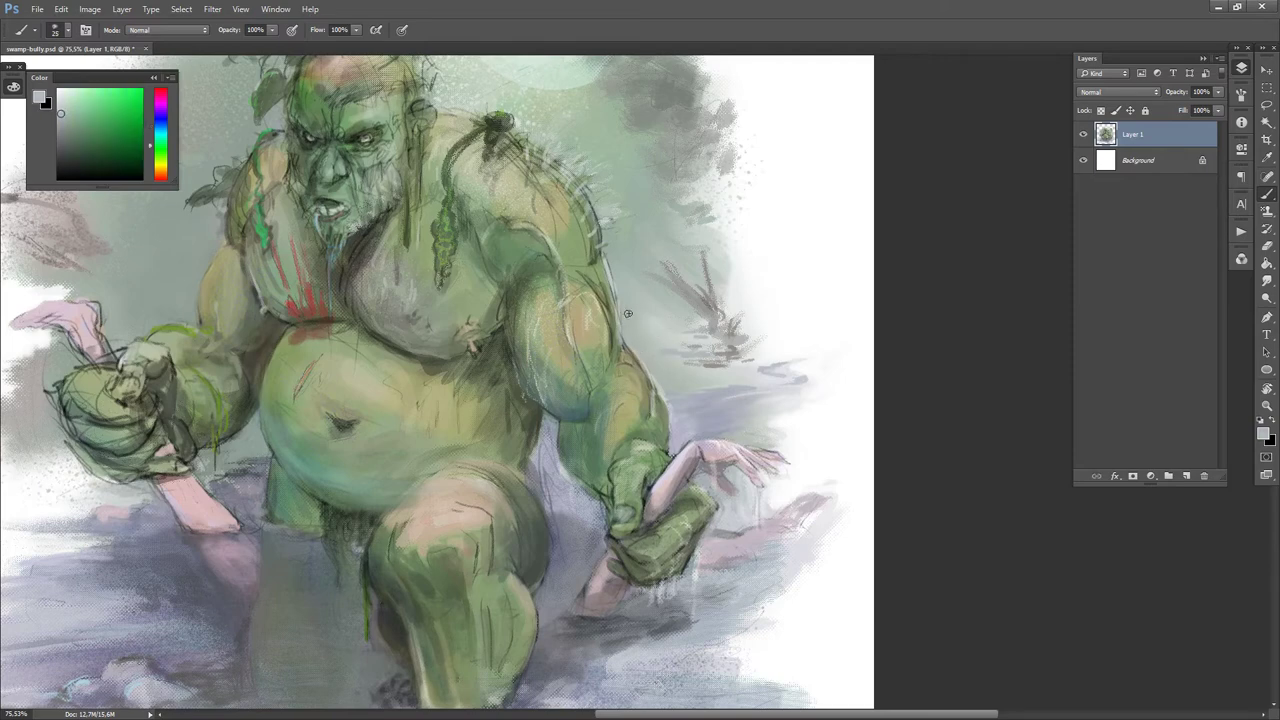
pyautogui.keyDown('alt'); pyautogui.click(606, 256); pyautogui.keyUp('alt')
pyautogui.keyDown('alt'); pyautogui.click(597, 270); pyautogui.keyUp('alt')
pyautogui.keyDown('alt'); pyautogui.click(605, 290); pyautogui.keyUp('alt')
pyautogui.press(']')
pyautogui.press(']')
pyautogui.press(']')
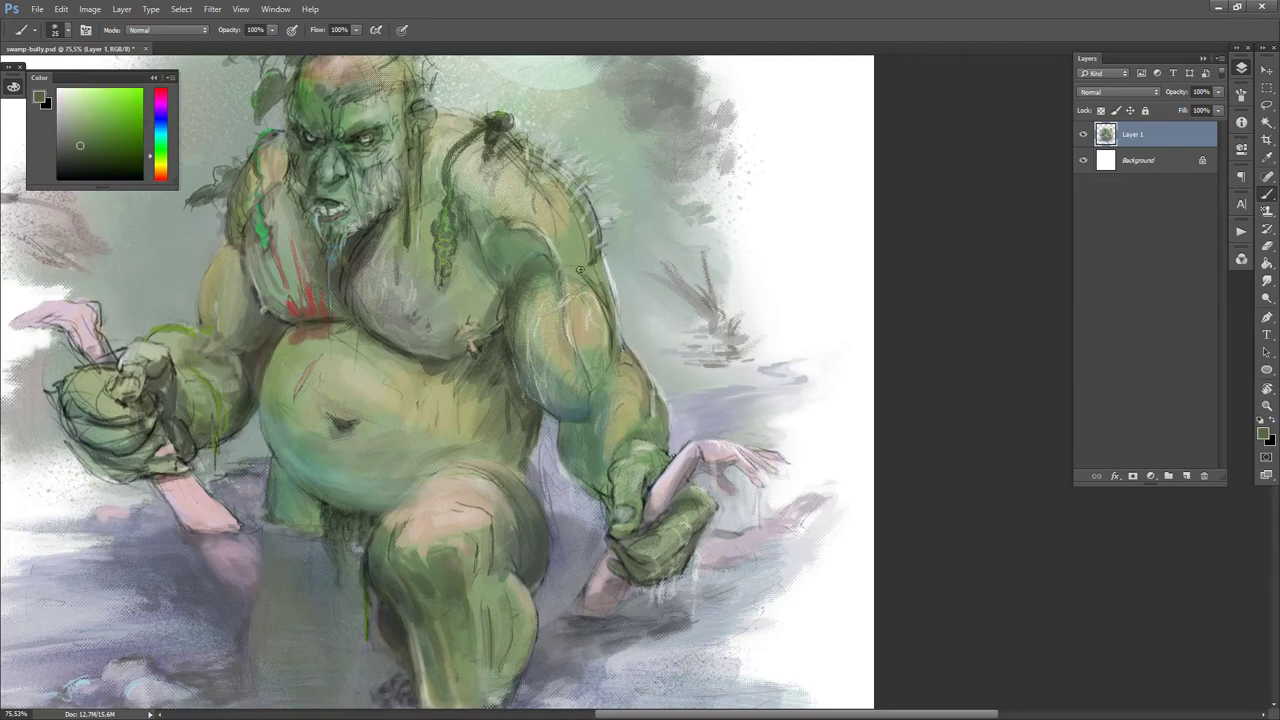
pyautogui.moveTo(597, 273); pyautogui.dragTo(571, 275)
pyautogui.keyDown('alt'); pyautogui.click(591, 262); pyautogui.keyUp('alt')
pyautogui.keyDown('alt'); pyautogui.click(604, 298); pyautogui.keyUp('alt')
pyautogui.keyDown('alt'); pyautogui.click(600, 272); pyautogui.keyUp('alt')
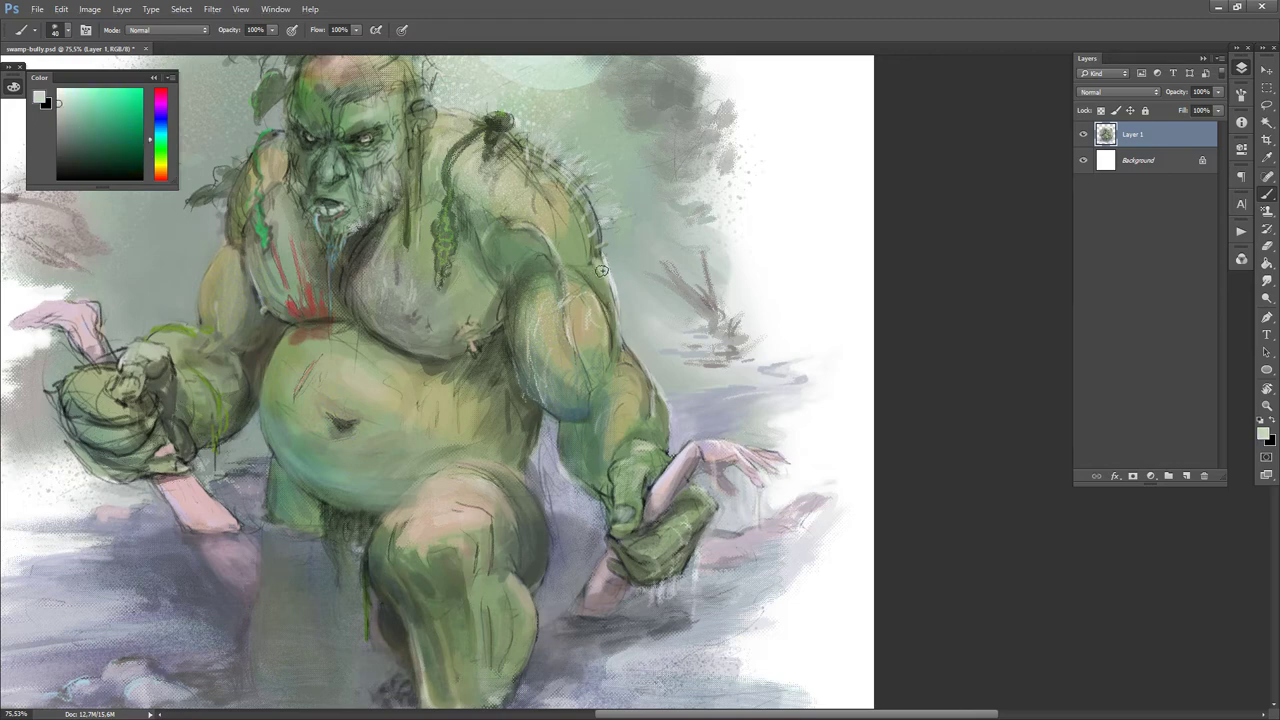
# - Shrink the brush to 15 px and add short white rim highlights along the outer edge of the lowered upper arm
pyautogui.press('[')
pyautogui.press('[')
pyautogui.press('d')
pyautogui.press('x')
pyautogui.press('[')
pyautogui.moveTo(606, 260); pyautogui.dragTo(614, 279)
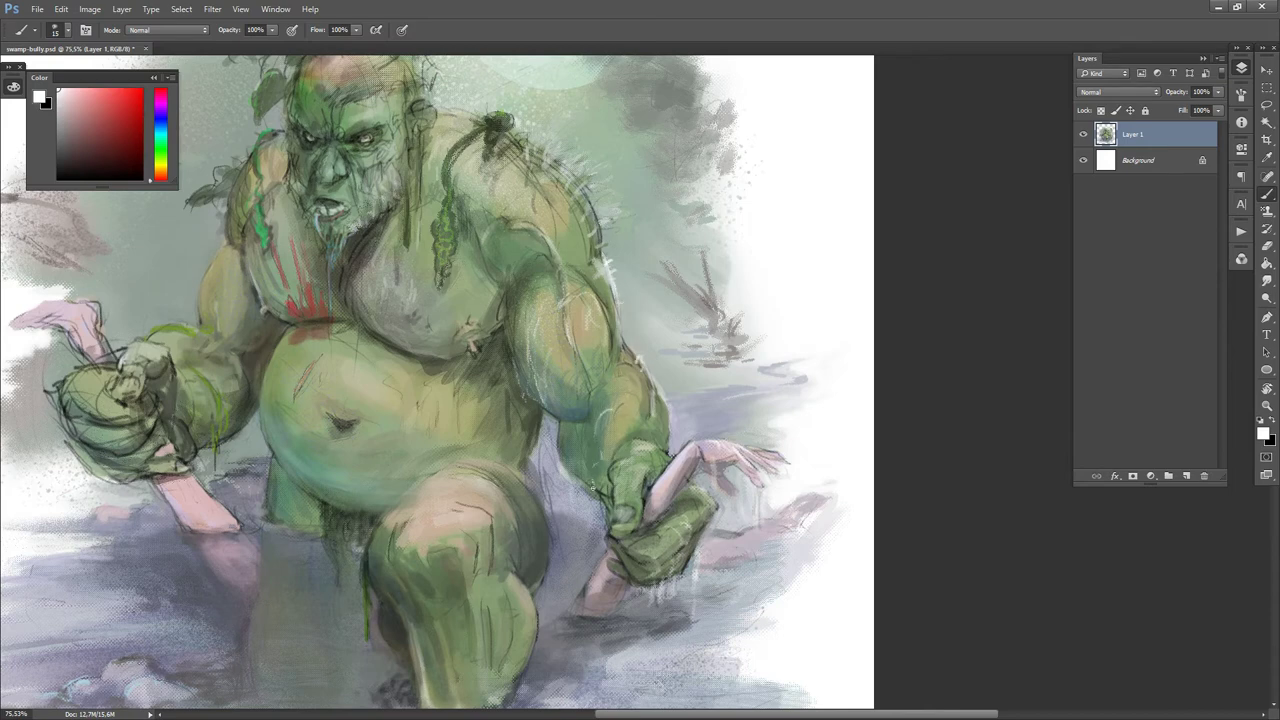
# - Paint wet highlight streaks on the lowered forearm below the elbow with white and sampled greens
pyautogui.moveTo(601, 456); pyautogui.dragTo(597, 420)
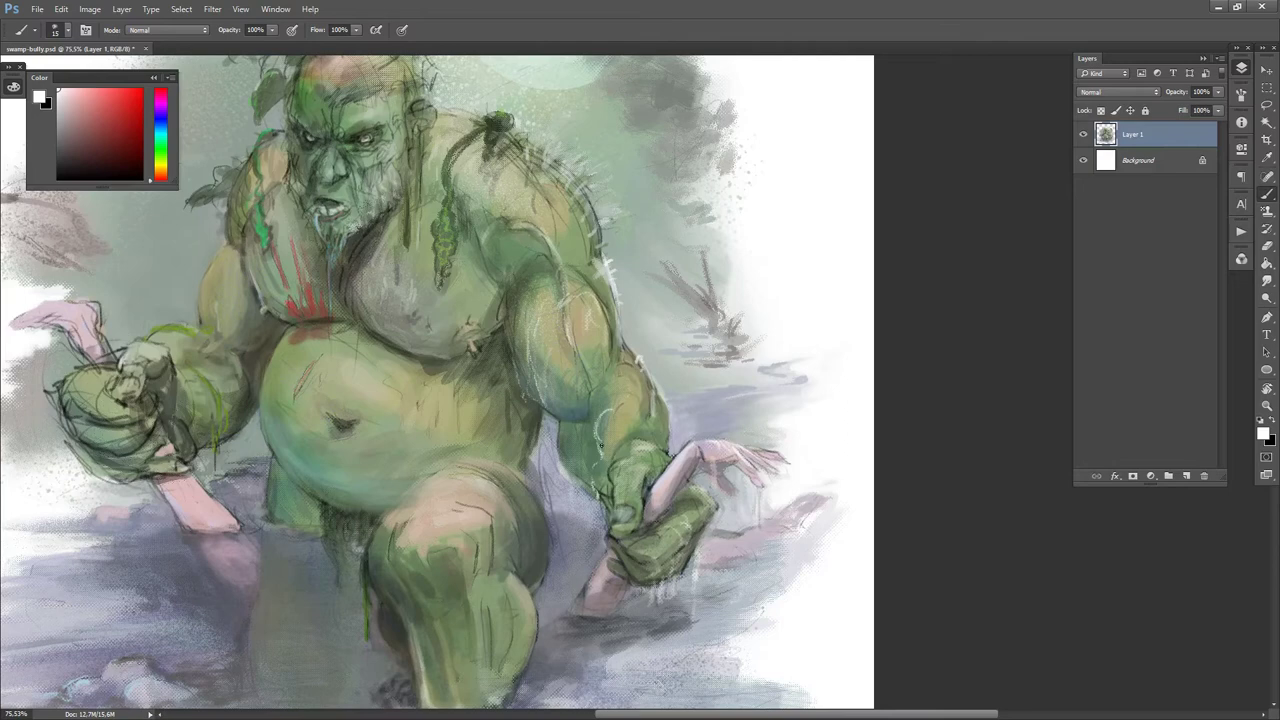
pyautogui.keyDown('alt'); pyautogui.click(558, 399); pyautogui.keyUp('alt')
pyautogui.press('d')
pyautogui.keyDown('alt'); pyautogui.click(607, 409); pyautogui.keyUp('alt')
pyautogui.press('d')
pyautogui.press('x')
pyautogui.moveTo(612, 399); pyautogui.dragTo(608, 402)
# - Switch to a speckled brush preset, adjust its size and add white sparkle texture to the lowered arm
pyautogui.press('.')
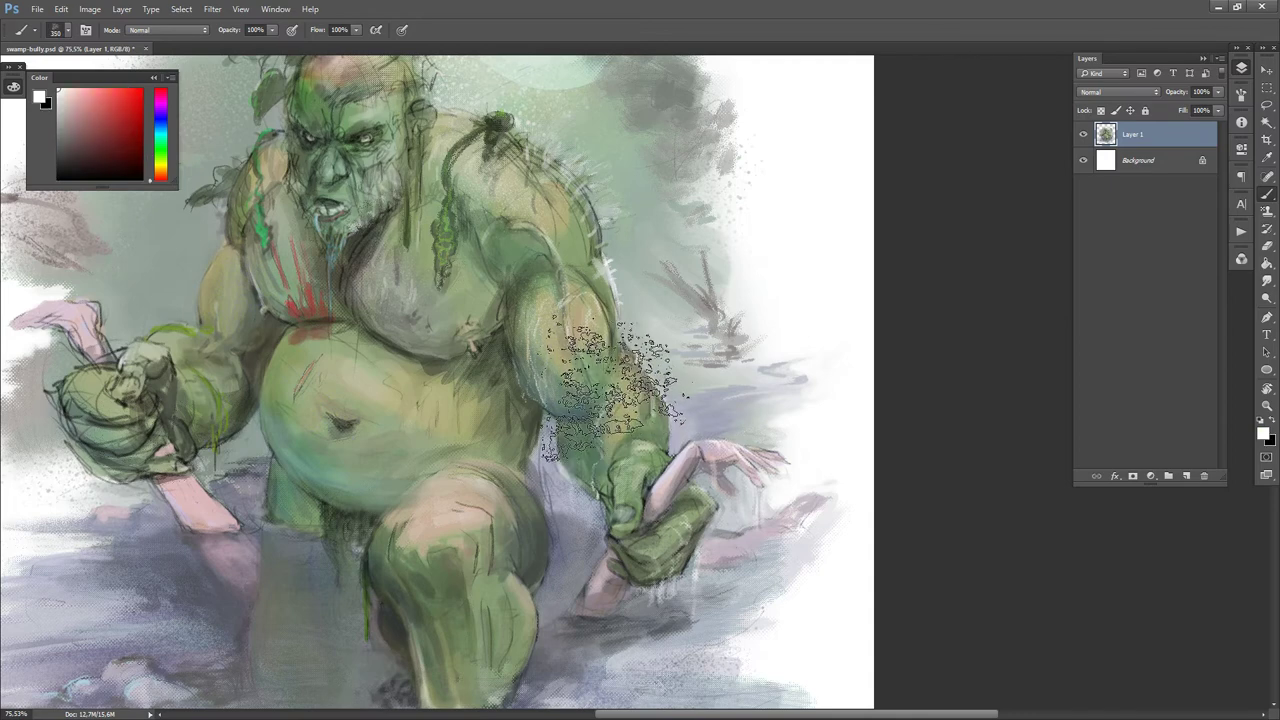
pyautogui.press('[')
pyautogui.press('[')
pyautogui.press('[')
pyautogui.press('[')
pyautogui.press('[')
pyautogui.press('[')
pyautogui.press('[')
pyautogui.press('[')
pyautogui.press('[')
pyautogui.press('[')
pyautogui.press('[')
pyautogui.press(']')
pyautogui.press(']')
pyautogui.press(']')
pyautogui.press(']')
pyautogui.press(']')
pyautogui.press(']')
pyautogui.press(']')
pyautogui.press(']')
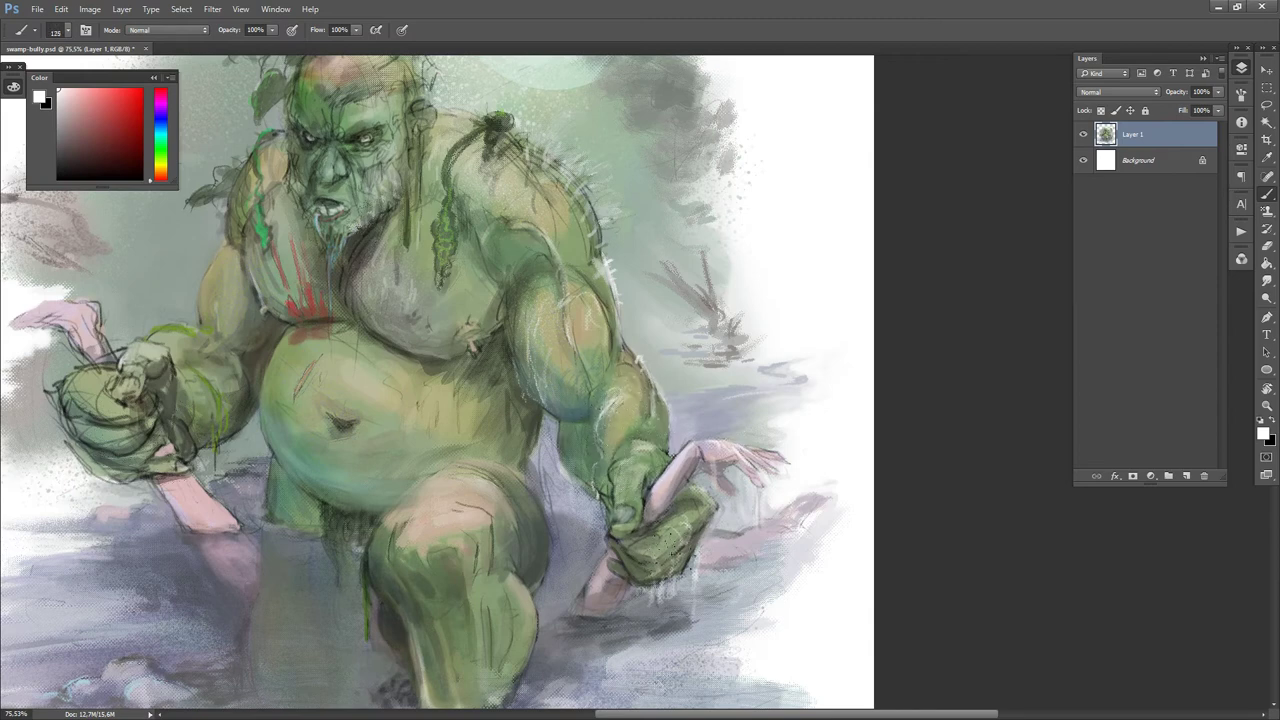
pyautogui.press('[')
pyautogui.press('[')
pyautogui.press('[')
pyautogui.press(']')
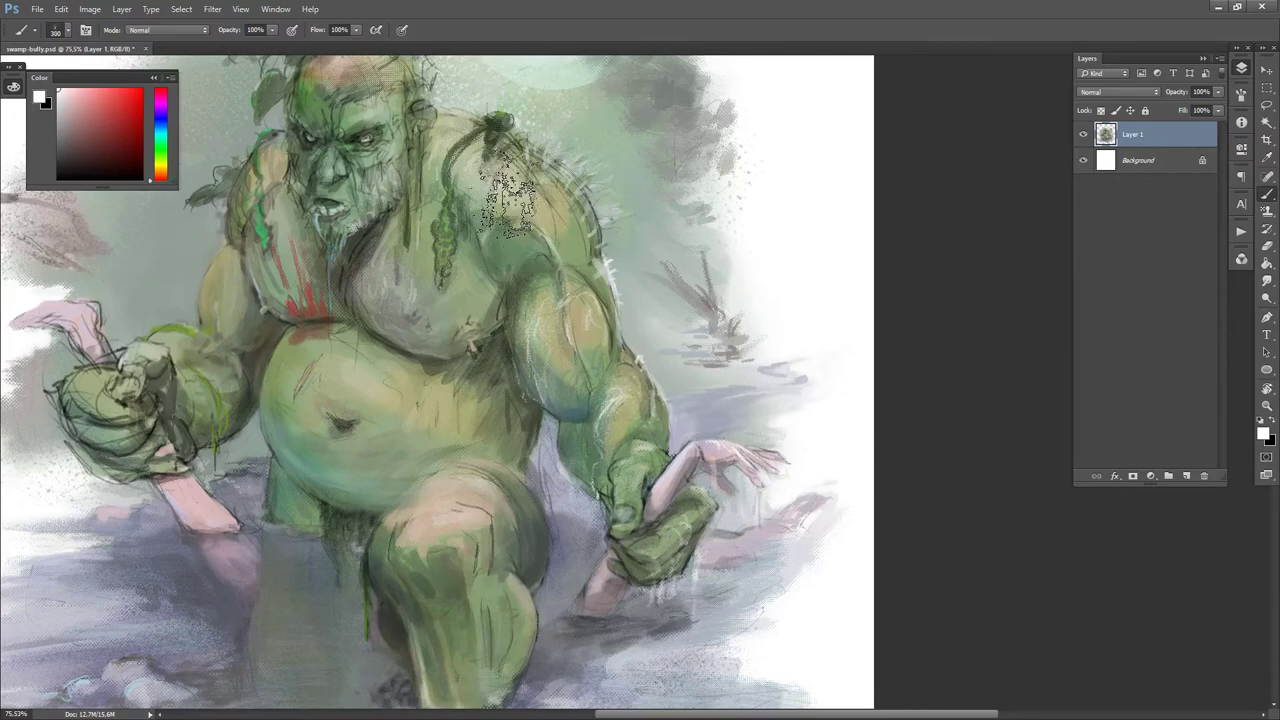
# - Reduce the brush to 30 px and highlight the shoulder and the upper edge of the biceps with sampled light green and white
pyautogui.press('[')
pyautogui.press('[')
pyautogui.press('[')
pyautogui.keyDown('alt'); pyautogui.click(512, 182); pyautogui.keyUp('alt')
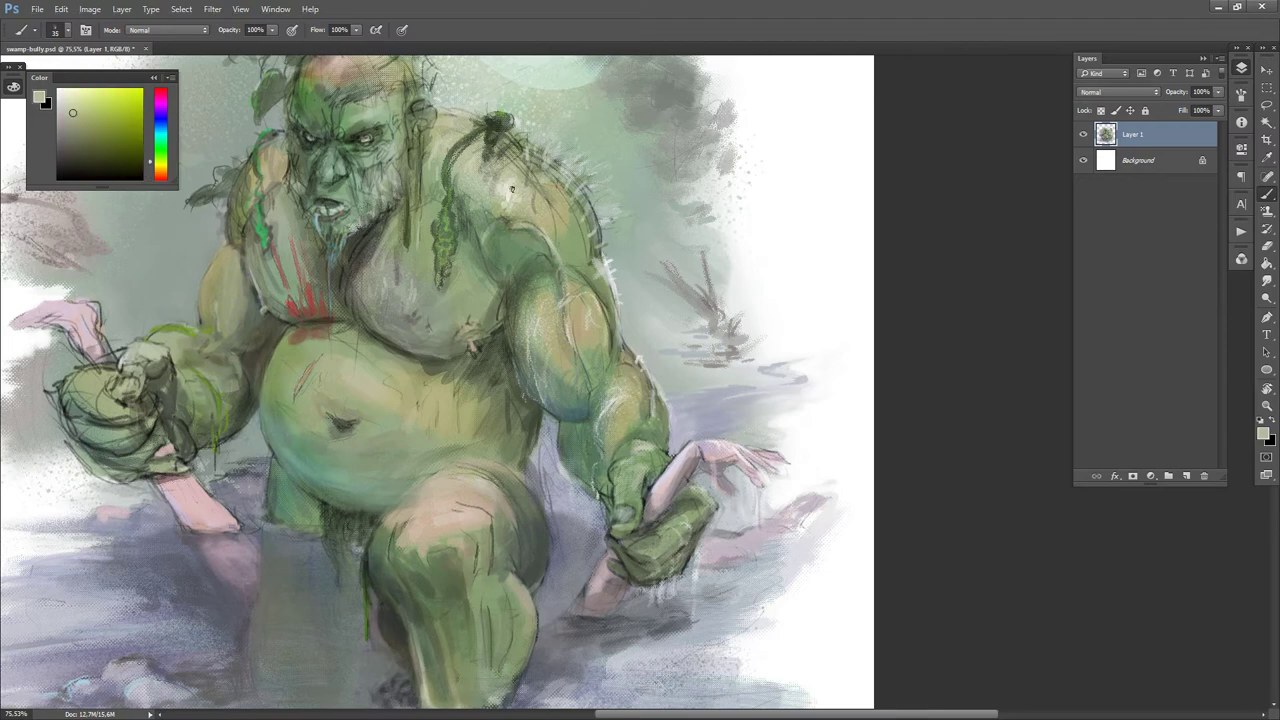
pyautogui.keyDown('alt'); pyautogui.click(508, 191); pyautogui.keyUp('alt')
pyautogui.press('[')
pyautogui.moveTo(501, 224); pyautogui.dragTo(529, 226)
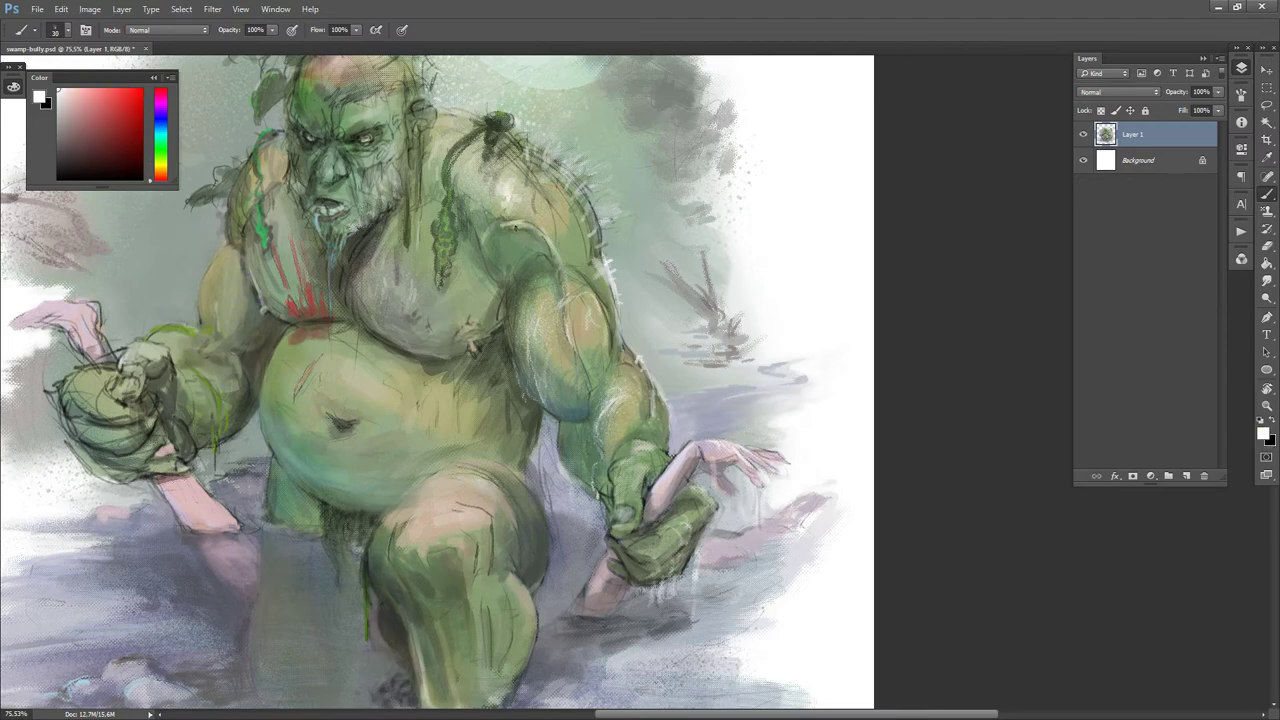
pyautogui.keyDown('alt'); pyautogui.click(546, 241); pyautogui.keyUp('alt')
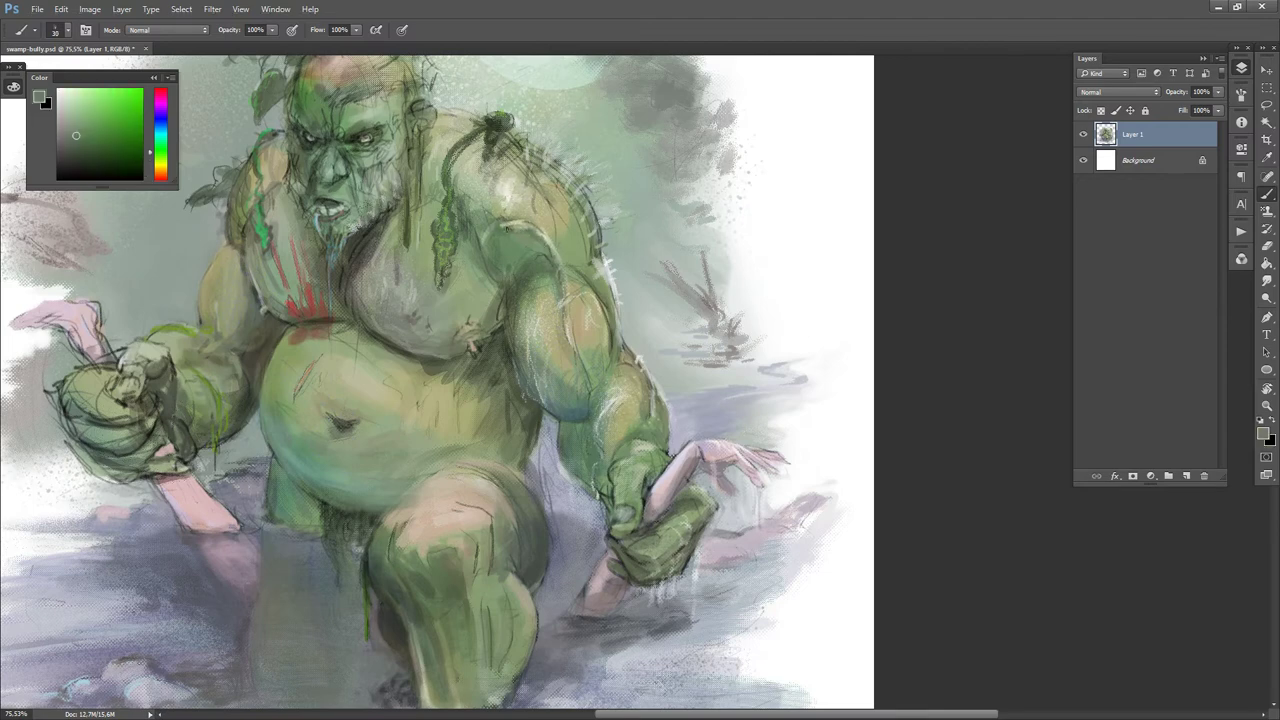
pyautogui.press('d')
pyautogui.press('x')
# - Rework the armpit crease beside the chest with sampled grey-greens and dark green, reducing the brush to 25 px
pyautogui.keyDown('alt'); pyautogui.click(482, 244); pyautogui.keyUp('alt')
pyautogui.keyDown('alt'); pyautogui.click(505, 298); pyautogui.keyUp('alt')
pyautogui.keyDown('alt'); pyautogui.click(496, 311); pyautogui.keyUp('alt')
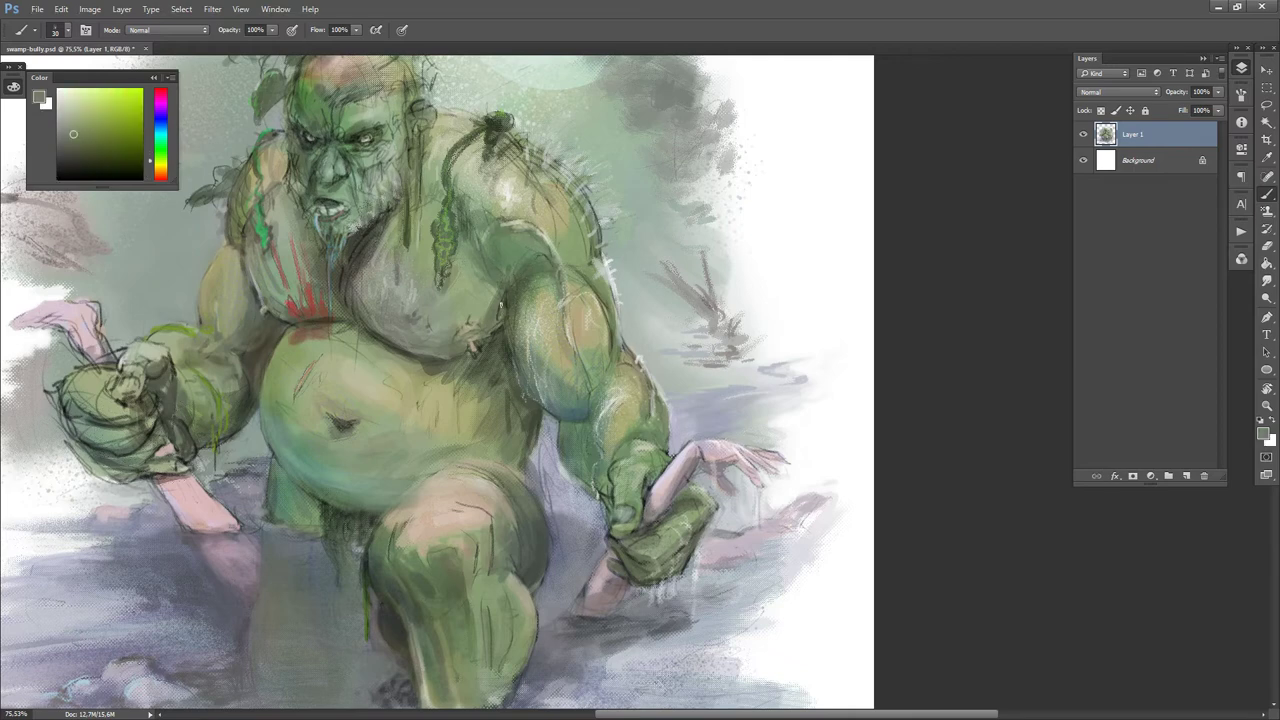
pyautogui.keyDown('alt'); pyautogui.click(514, 289); pyautogui.keyUp('alt')
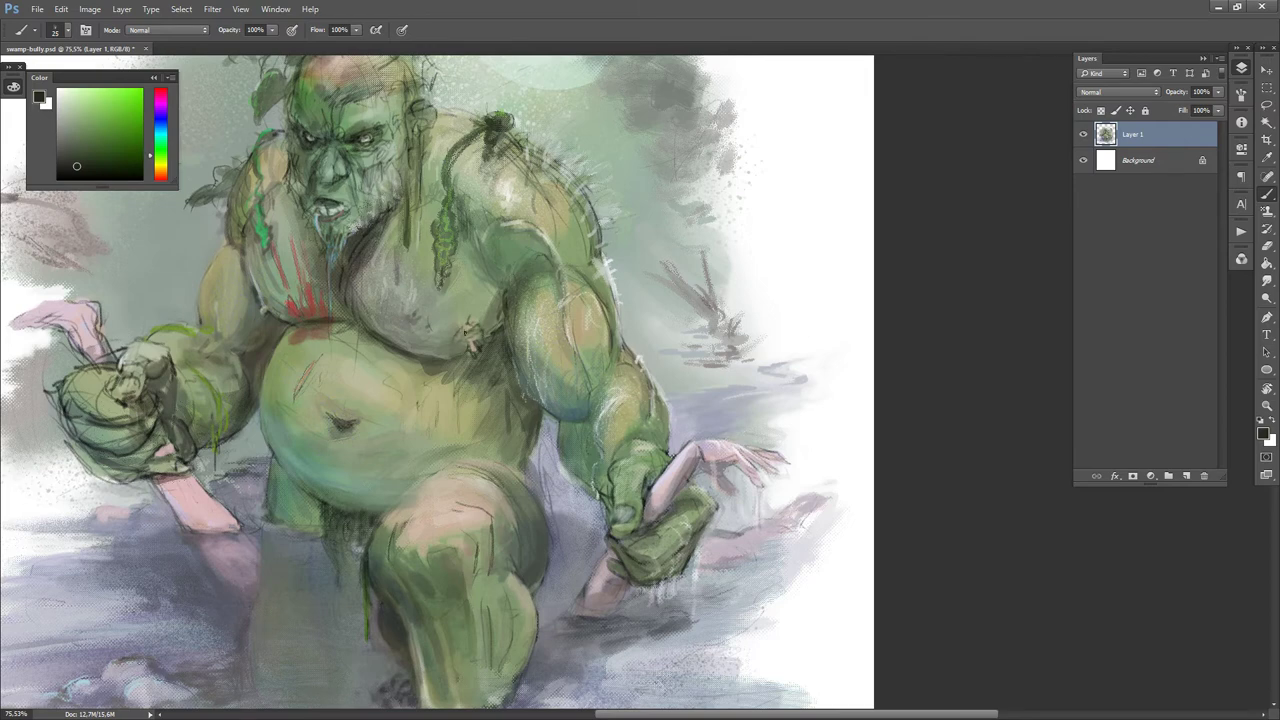
pyautogui.keyDown('alt'); pyautogui.click(463, 308); pyautogui.keyUp('alt')
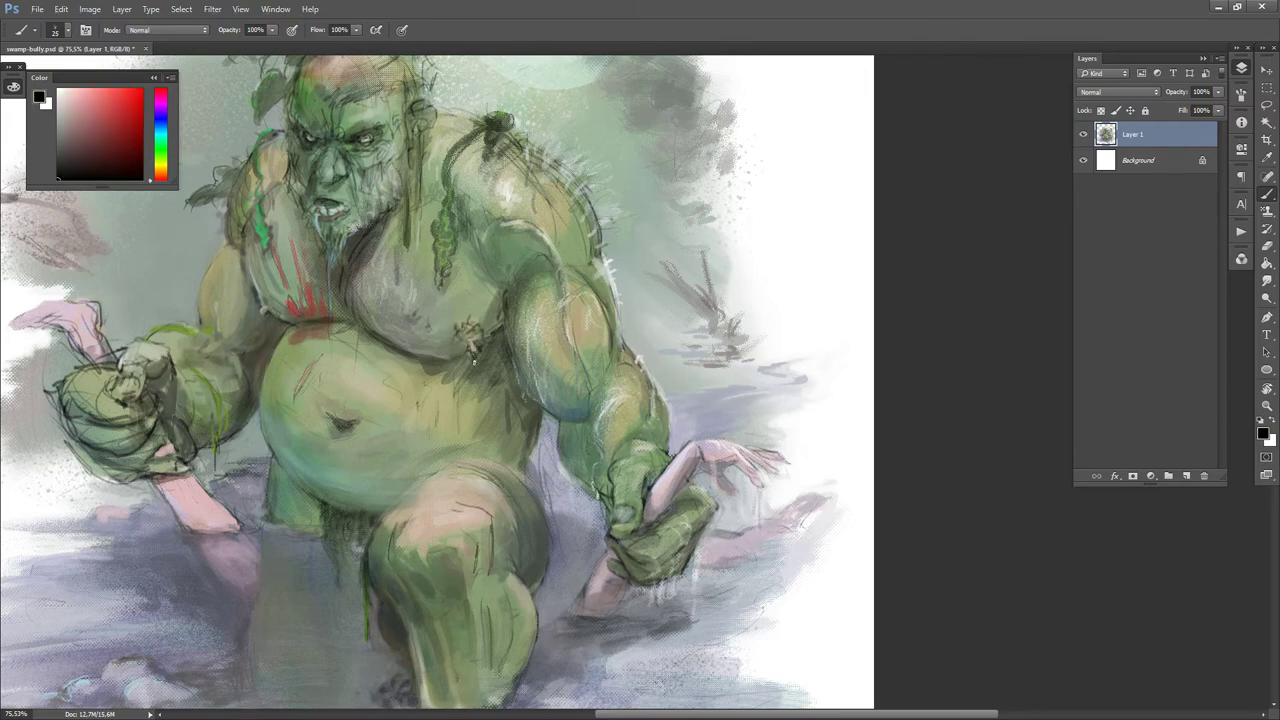
# - Shade the crease under the ogre's sagging chest with black and sampled grey-greens
pyautogui.keyDown('alt'); pyautogui.click(459, 357); pyautogui.keyUp('alt')
pyautogui.keyDown('alt'); pyautogui.click(437, 352); pyautogui.keyUp('alt')
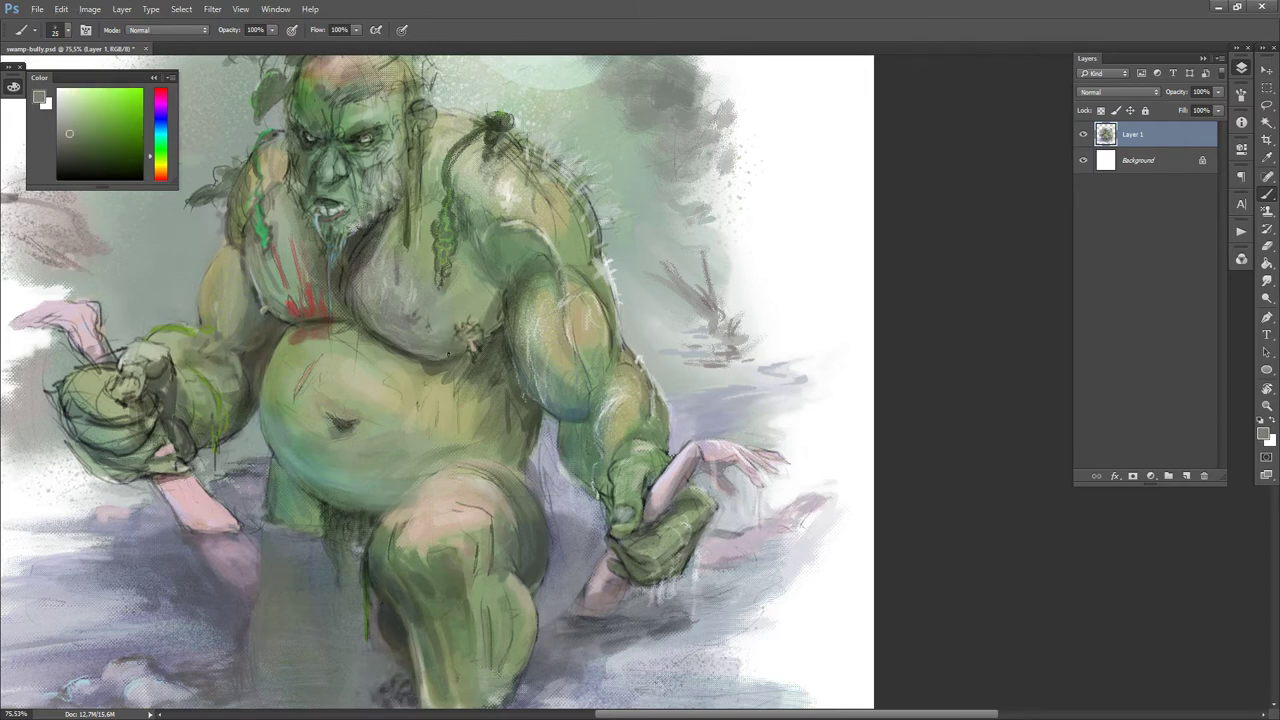
pyautogui.keyDown('alt'); pyautogui.click(430, 355); pyautogui.keyUp('alt')
pyautogui.keyDown('alt'); pyautogui.click(395, 347); pyautogui.keyUp('alt')
pyautogui.keyDown('alt'); pyautogui.click(408, 344); pyautogui.keyUp('alt')
pyautogui.keyDown('alt'); pyautogui.click(411, 355); pyautogui.keyUp('alt')
pyautogui.keyDown('alt'); pyautogui.click(452, 356); pyautogui.keyUp('alt')
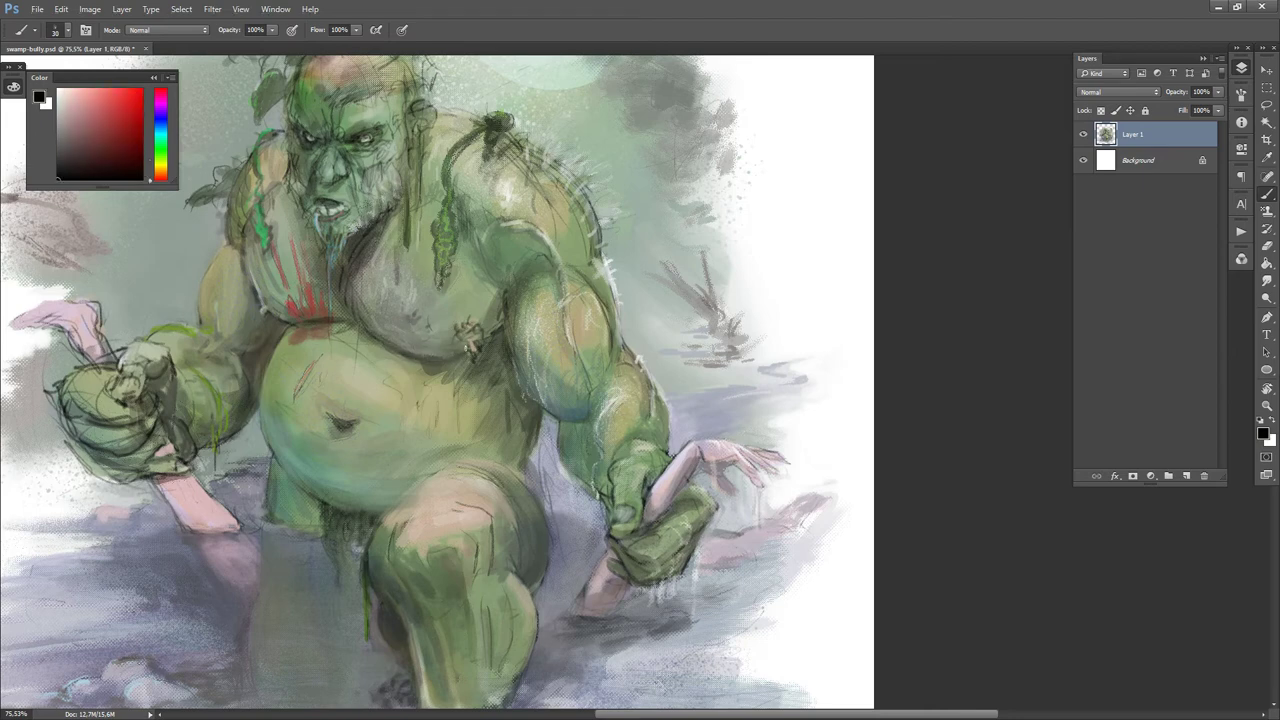
# - Refine the ogre's nipple with sampled light tans at 25 px
pyautogui.press('[')
pyautogui.keyDown('alt'); pyautogui.click(470, 346); pyautogui.keyUp('alt')
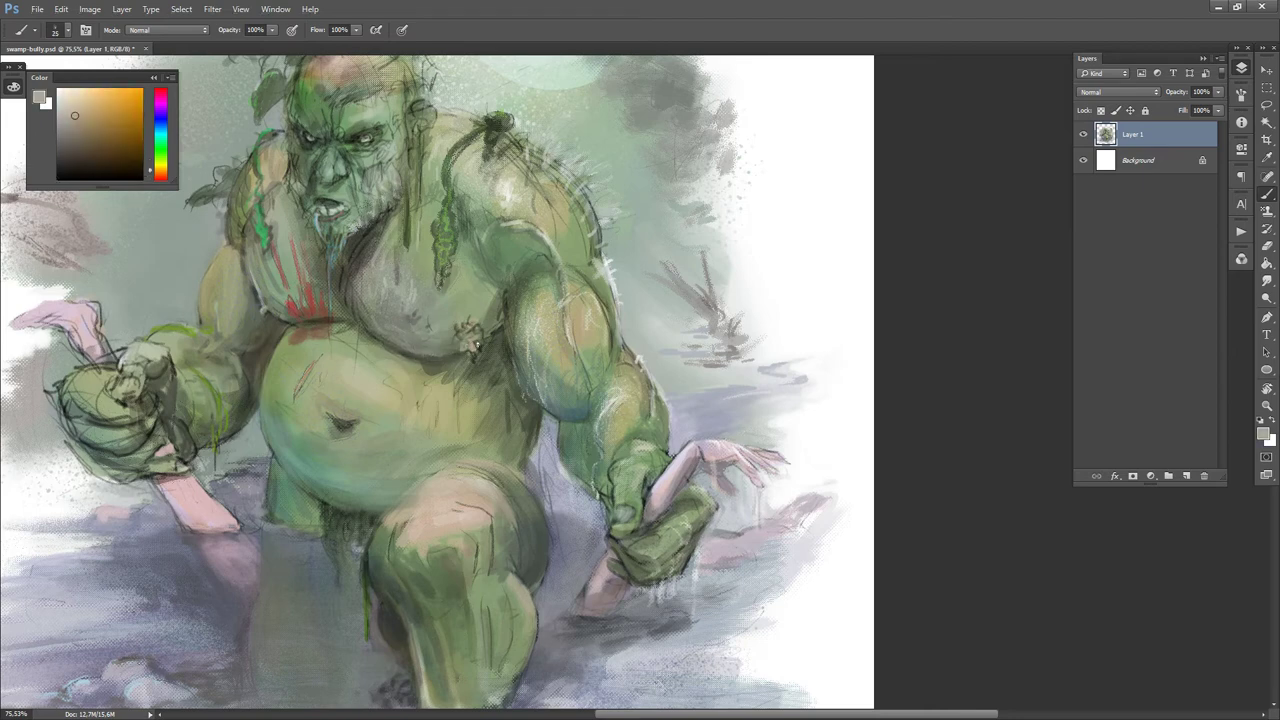
pyautogui.keyDown('alt'); pyautogui.click(475, 341); pyautogui.keyUp('alt')
pyautogui.keyDown('alt'); pyautogui.click(477, 341); pyautogui.keyUp('alt')
pyautogui.keyDown('alt'); pyautogui.click(482, 336); pyautogui.keyUp('alt')
pyautogui.keyDown('alt'); pyautogui.click(472, 338); pyautogui.keyUp('alt')
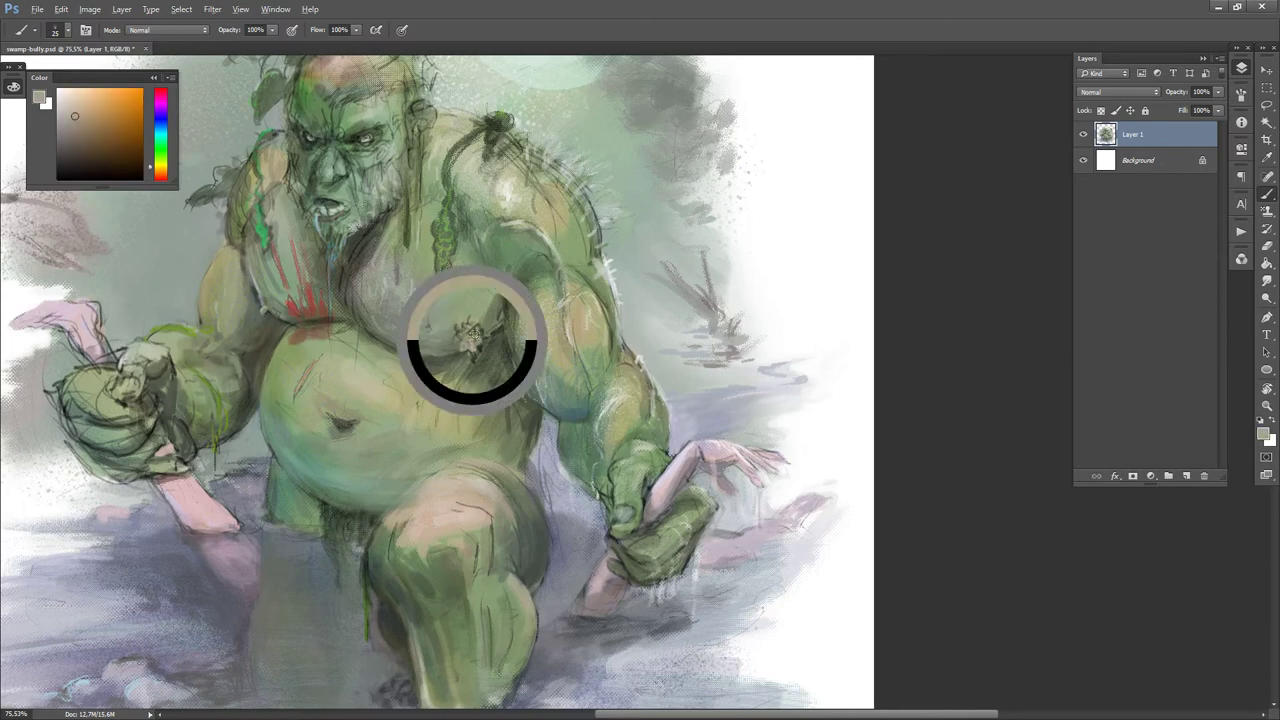
pyautogui.keyDown('alt'); pyautogui.click(472, 338); pyautogui.keyUp('alt')
pyautogui.keyDown('alt'); pyautogui.click(471, 339); pyautogui.keyUp('alt')
# - Deepen the shadow directly beneath the nipple with black and sampled dark greens
pyautogui.keyDown('alt'); pyautogui.click(480, 345); pyautogui.keyUp('alt')
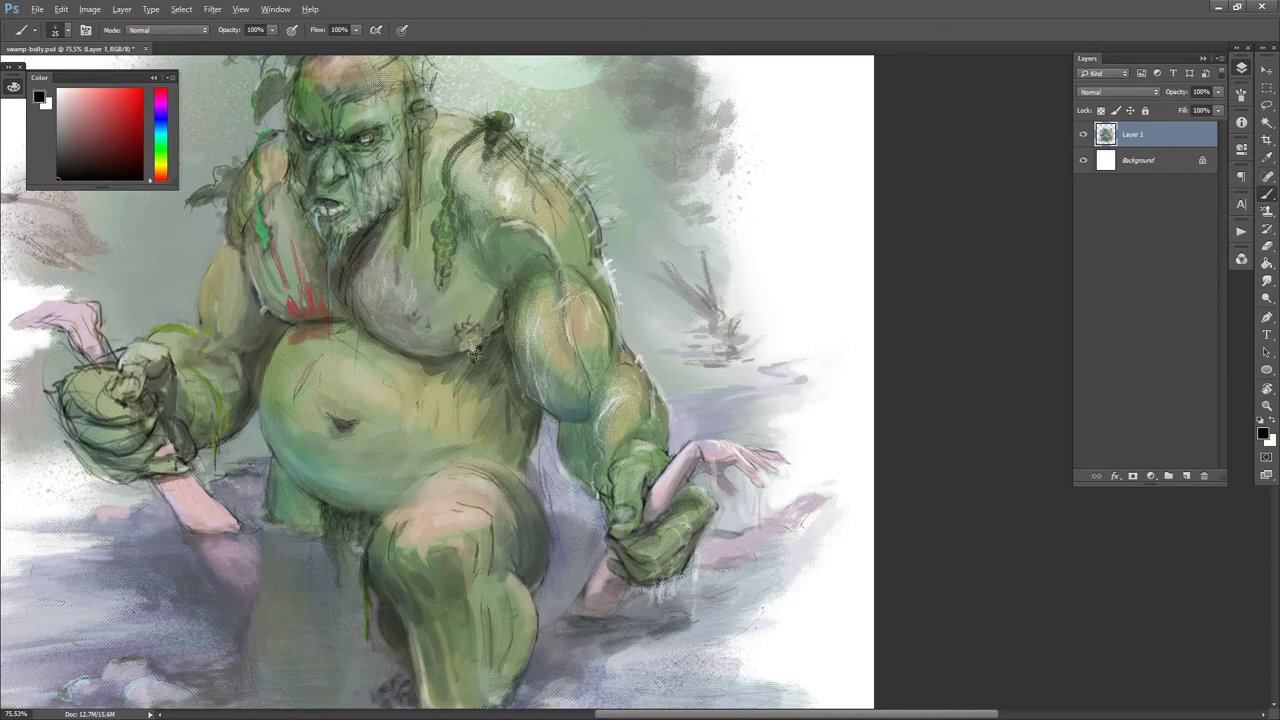
pyautogui.keyDown('alt'); pyautogui.click(468, 354); pyautogui.keyUp('alt')
pyautogui.keyDown('alt'); pyautogui.click(480, 348); pyautogui.keyUp('alt')
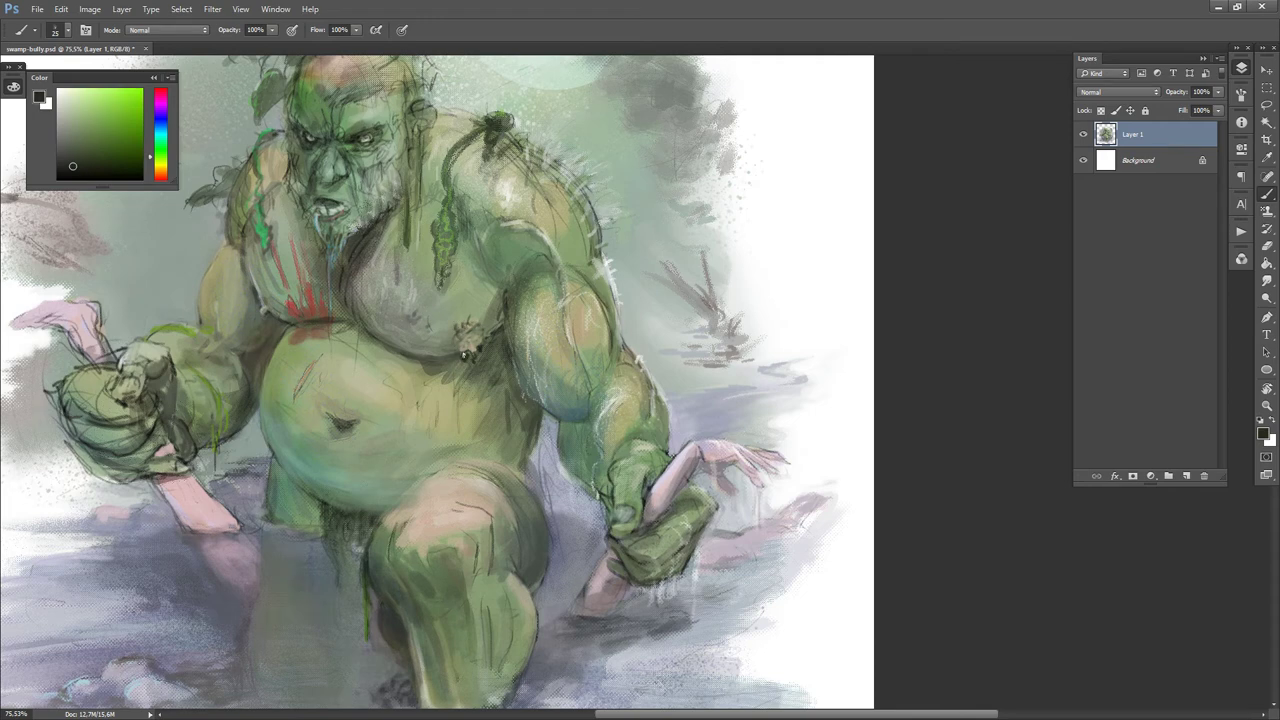
pyautogui.keyDown('alt'); pyautogui.click(466, 355); pyautogui.keyUp('alt')
pyautogui.keyDown('alt'); pyautogui.click(462, 354); pyautogui.keyUp('alt')
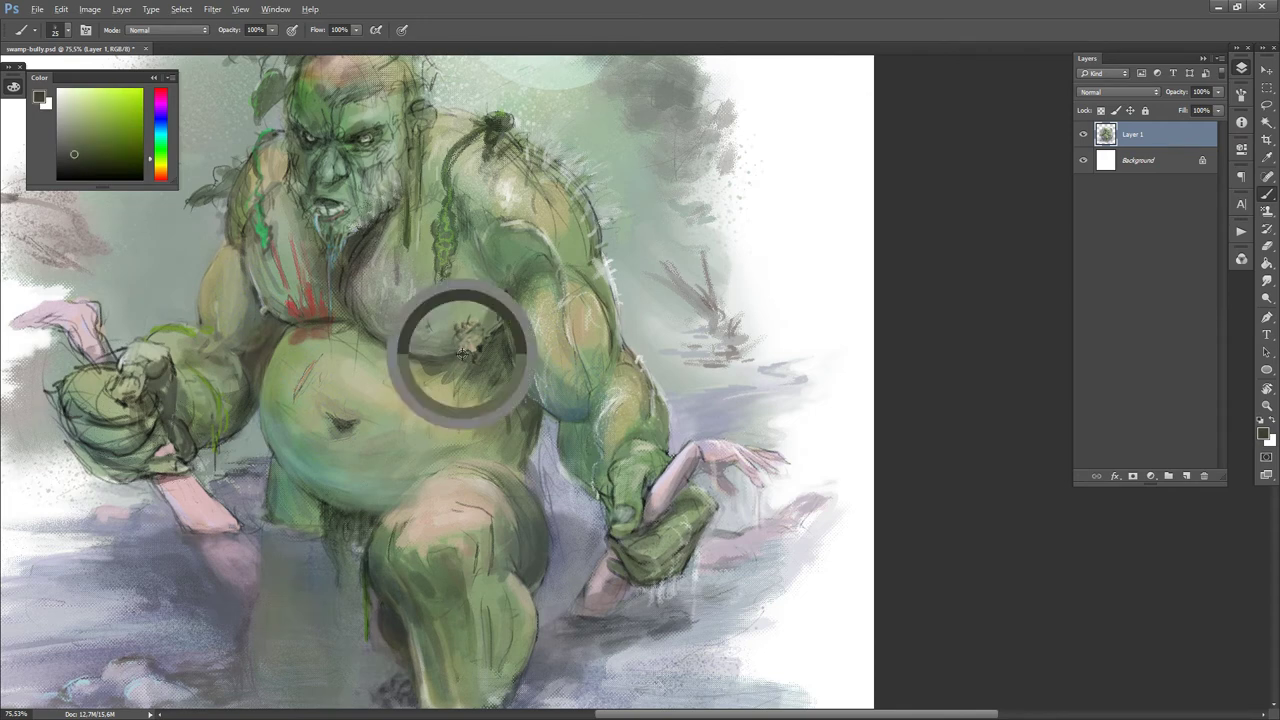
pyautogui.keyDown('alt'); pyautogui.click(472, 358); pyautogui.keyUp('alt')
pyautogui.keyDown('alt'); pyautogui.click(470, 360); pyautogui.keyUp('alt')
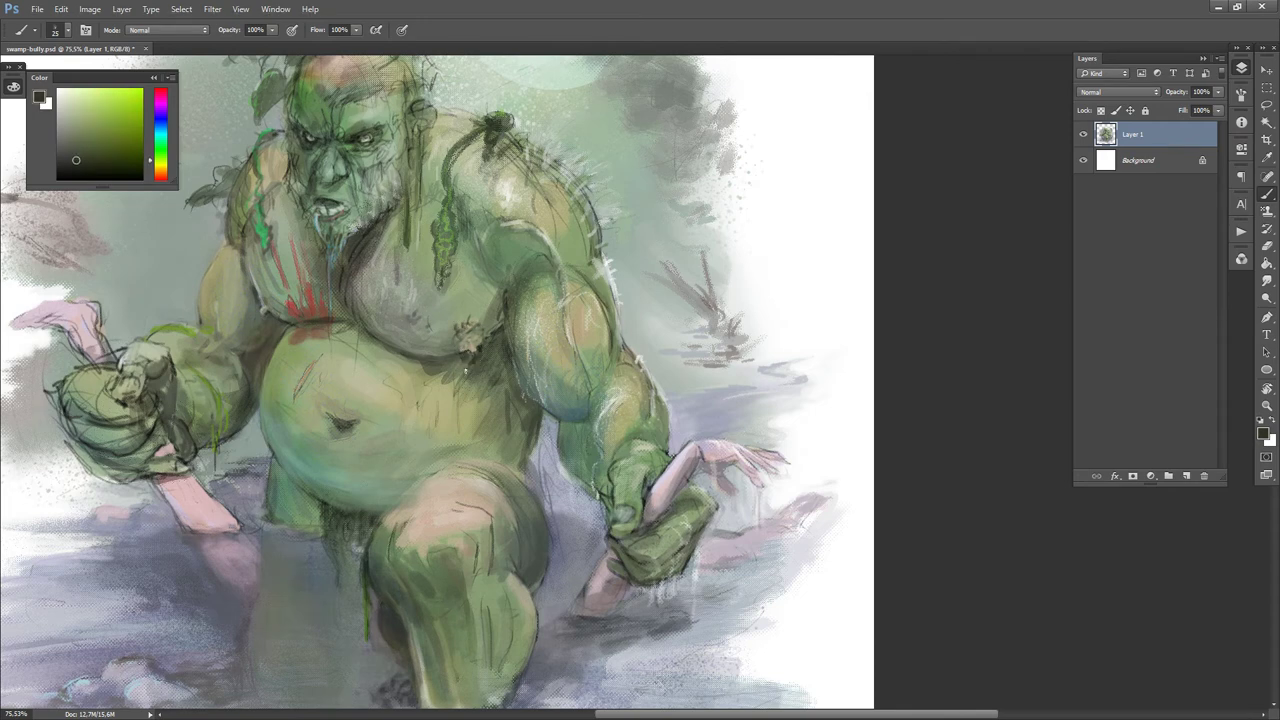
# - Touch up the top of the belly just below the chest crease with sampled skin tones
pyautogui.keyDown('alt'); pyautogui.click(437, 380); pyautogui.keyUp('alt')
pyautogui.keyDown('alt'); pyautogui.click(429, 375); pyautogui.keyUp('alt')
pyautogui.keyDown('alt'); pyautogui.click(436, 365); pyautogui.keyUp('alt')
pyautogui.keyDown('alt'); pyautogui.click(428, 367); pyautogui.keyUp('alt')
pyautogui.keyDown('alt'); pyautogui.click(425, 365); pyautogui.keyUp('alt')
pyautogui.keyDown('alt'); pyautogui.click(381, 383); pyautogui.keyUp('alt')
# - Dab a cluster of dark and white droplet spots on the belly above the navel, using brush sizes up to 20 px
pyautogui.press('d')
pyautogui.press('[')
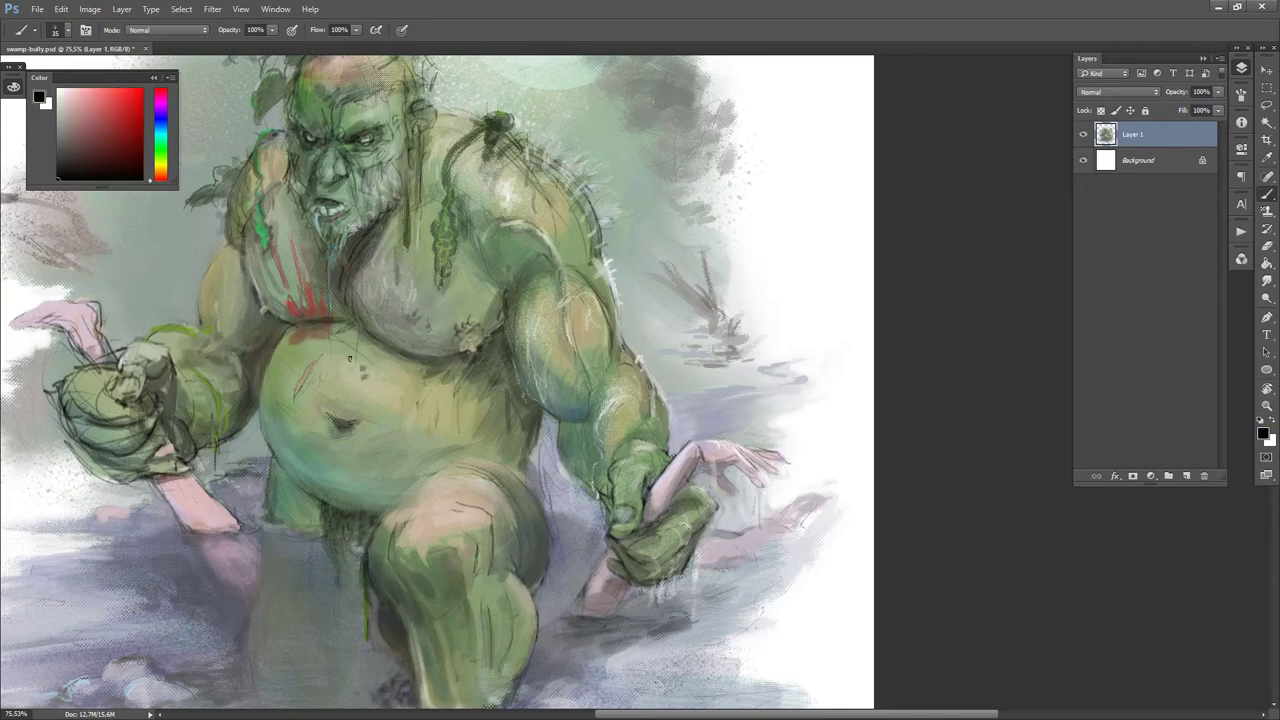
pyautogui.press('x')
pyautogui.click(362, 373)
pyautogui.click(364, 380)
pyautogui.press(']')
pyautogui.click(380, 382)
pyautogui.click(363, 366)
# - Highlight the lower edge of the belly with white and sampled grey-greens at 20 px
pyautogui.moveTo(355, 504); pyautogui.dragTo(345, 472)
pyautogui.keyDown('alt'); pyautogui.click(345, 460); pyautogui.keyUp('alt')
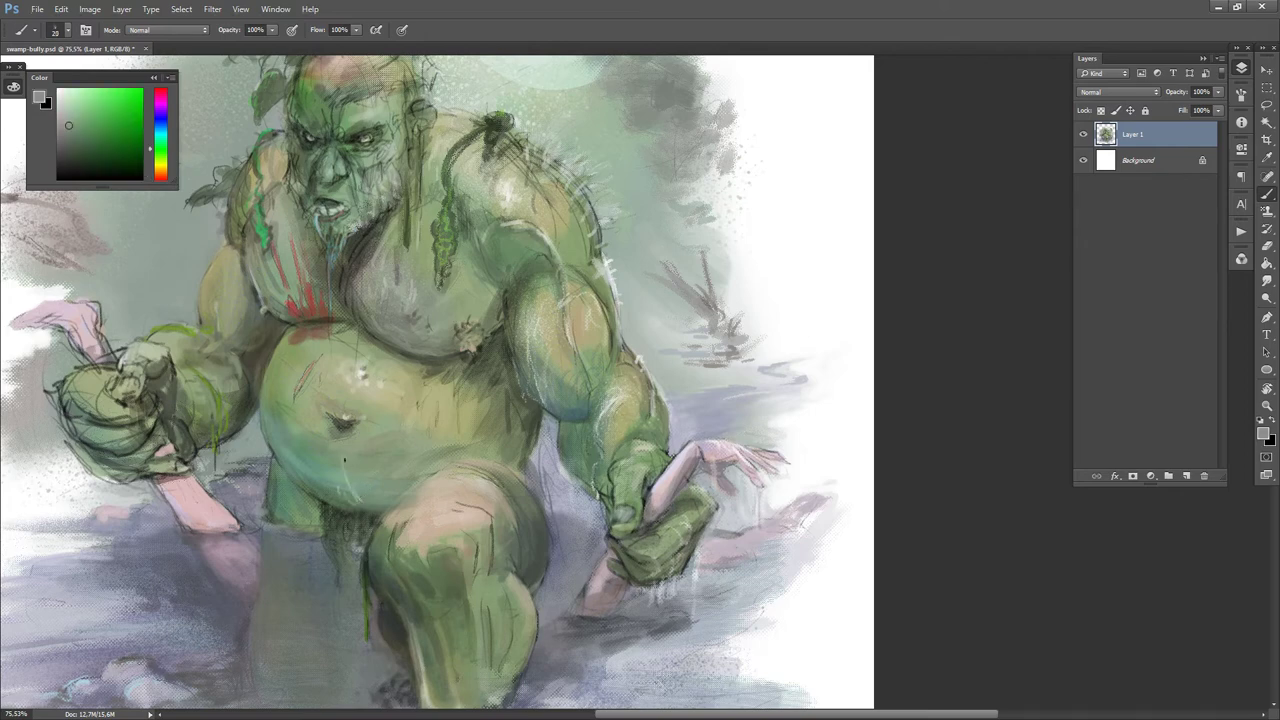
pyautogui.keyDown('alt'); pyautogui.click(360, 496); pyautogui.keyUp('alt')
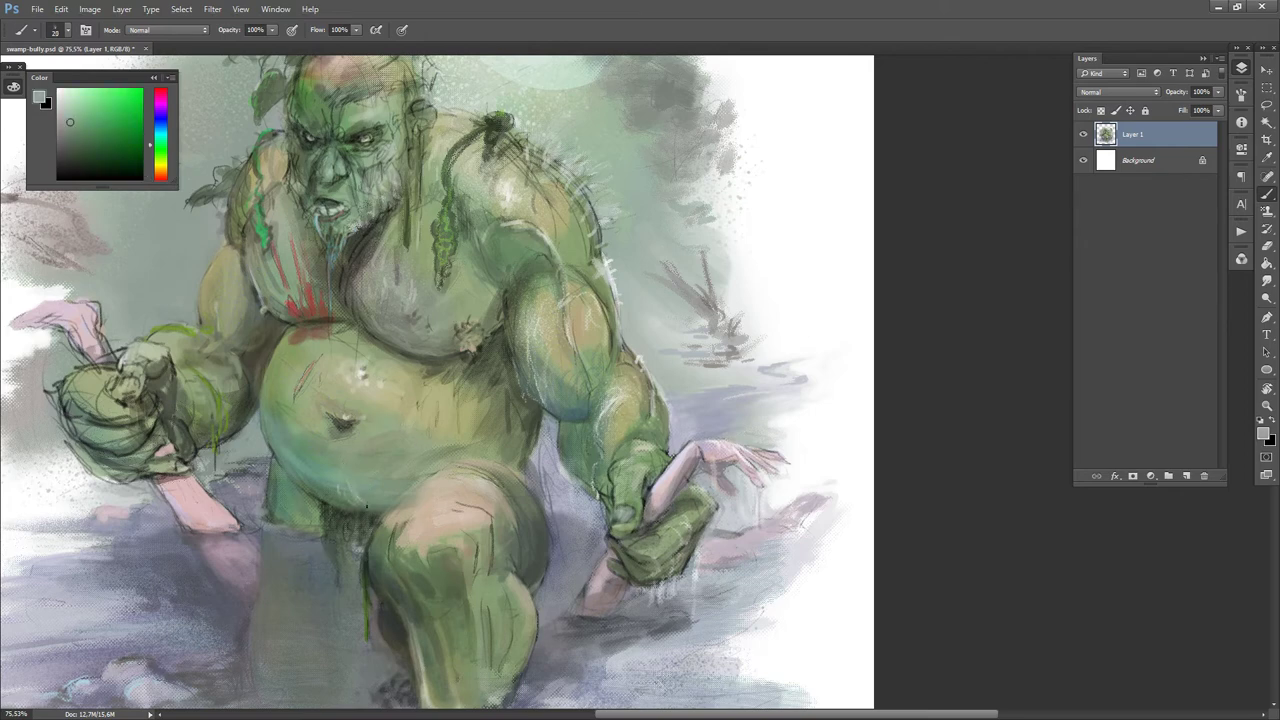
pyautogui.keyDown('alt'); pyautogui.click(290, 457); pyautogui.keyUp('alt')
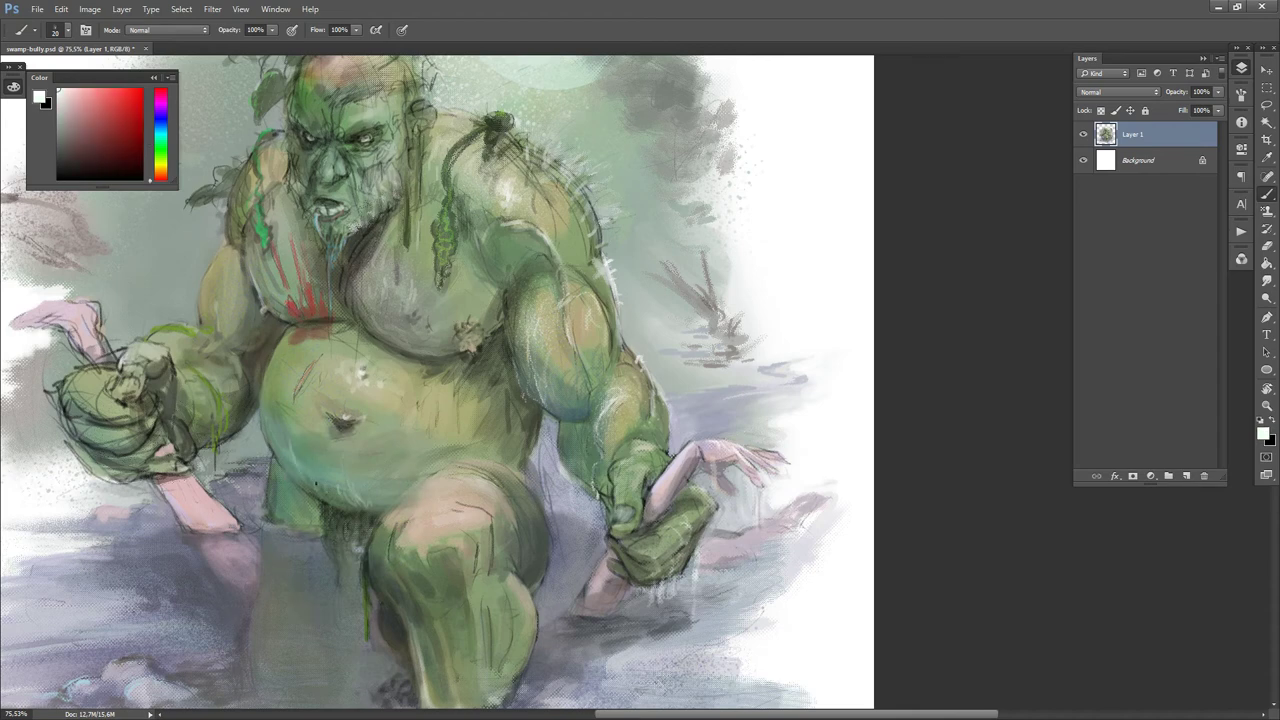
pyautogui.keyDown('alt'); pyautogui.click(292, 452); pyautogui.keyUp('alt')
pyautogui.keyDown('alt'); pyautogui.click(273, 448); pyautogui.keyUp('alt')
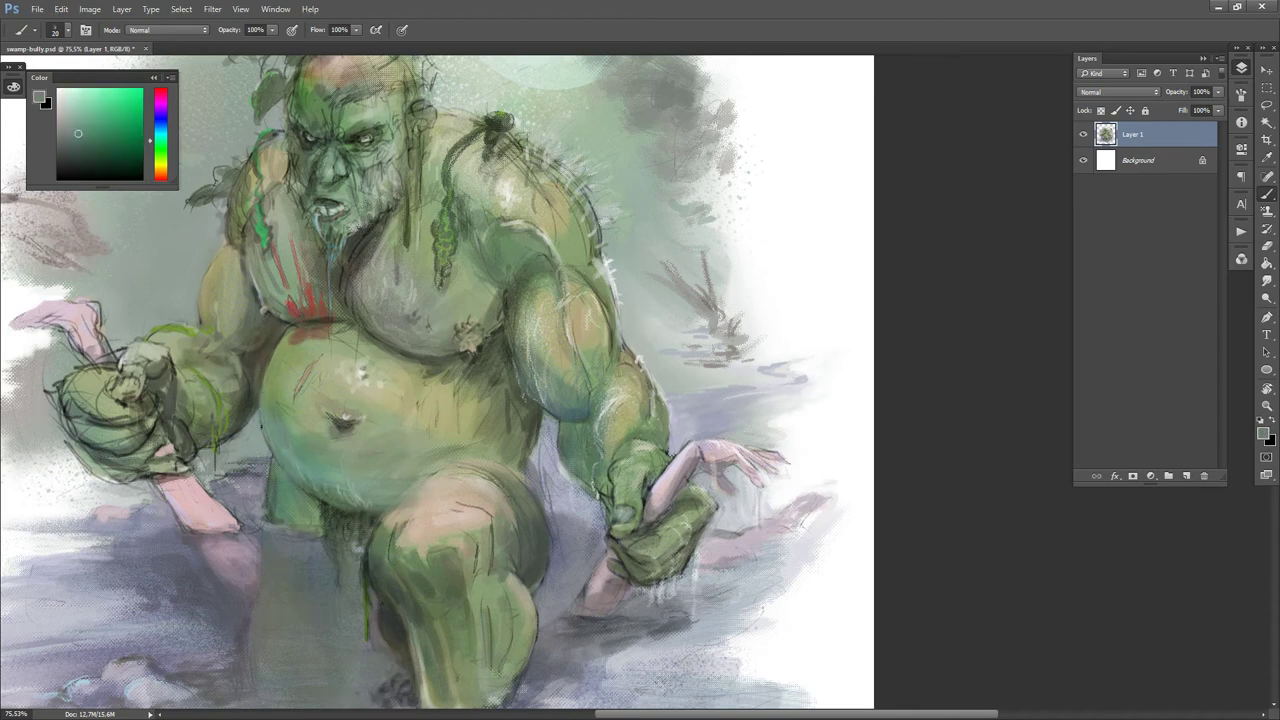
# - Define the belly's outer edge beside the raised forearm with sampled grey-greens and dark green, enlarging the brush to 35 px
pyautogui.keyDown('alt'); pyautogui.click(254, 399); pyautogui.keyUp('alt')
pyautogui.keyDown('alt'); pyautogui.click(260, 432); pyautogui.keyUp('alt')
pyautogui.keyDown('alt'); pyautogui.click(241, 411); pyautogui.keyUp('alt')
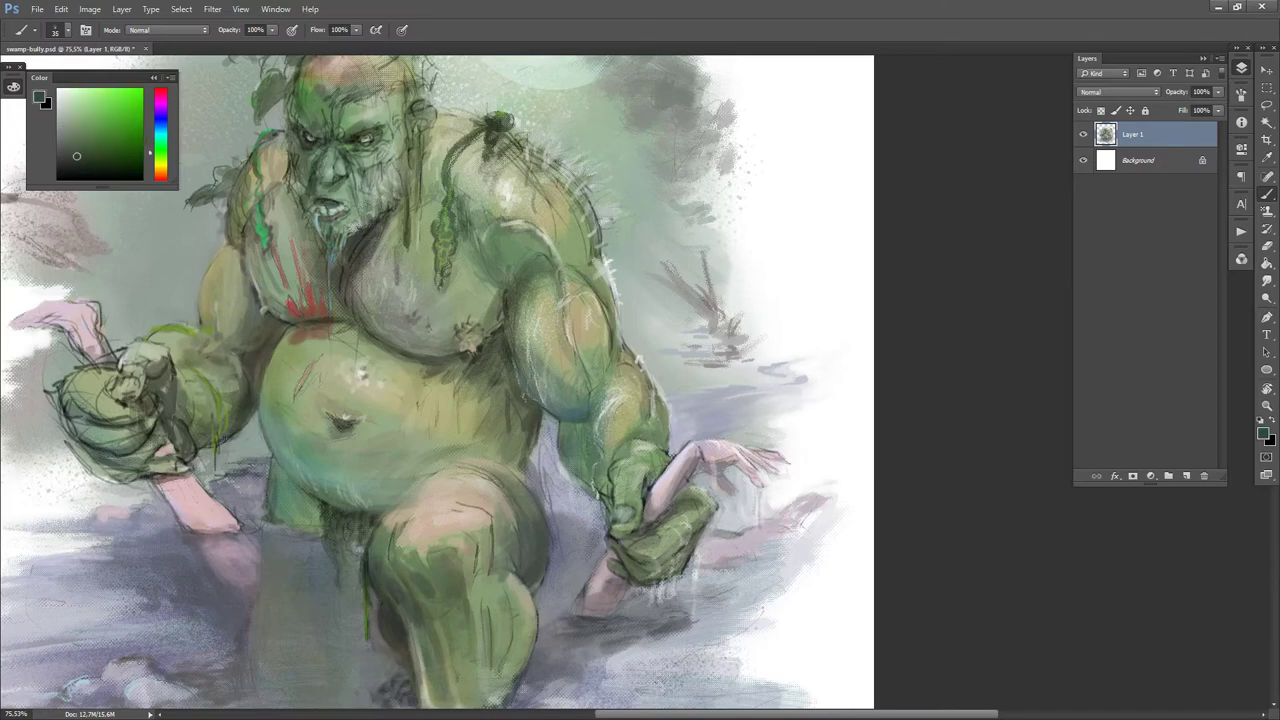
# - Refine the waterline and reflection below the pale arm under the raised fist with black, white and sampled greys at 30 px
pyautogui.press('d')
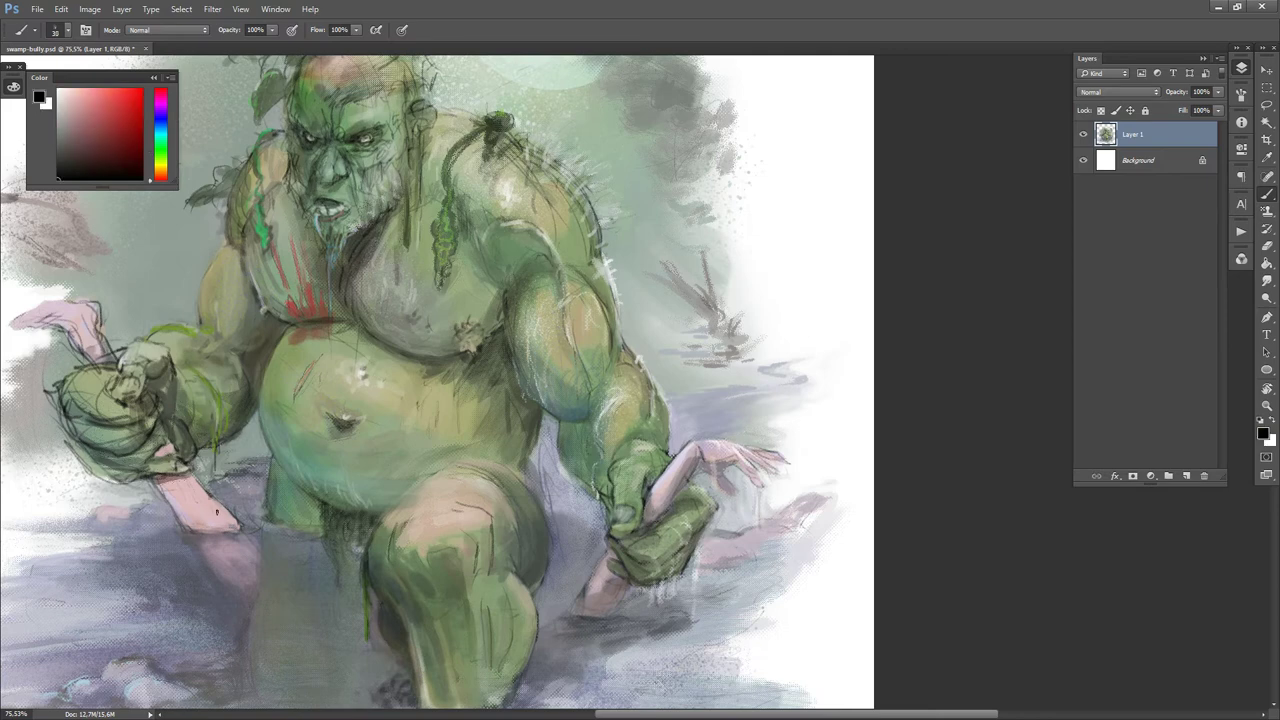
pyautogui.press('x')
pyautogui.keyDown('alt'); pyautogui.click(214, 557); pyautogui.keyUp('alt')
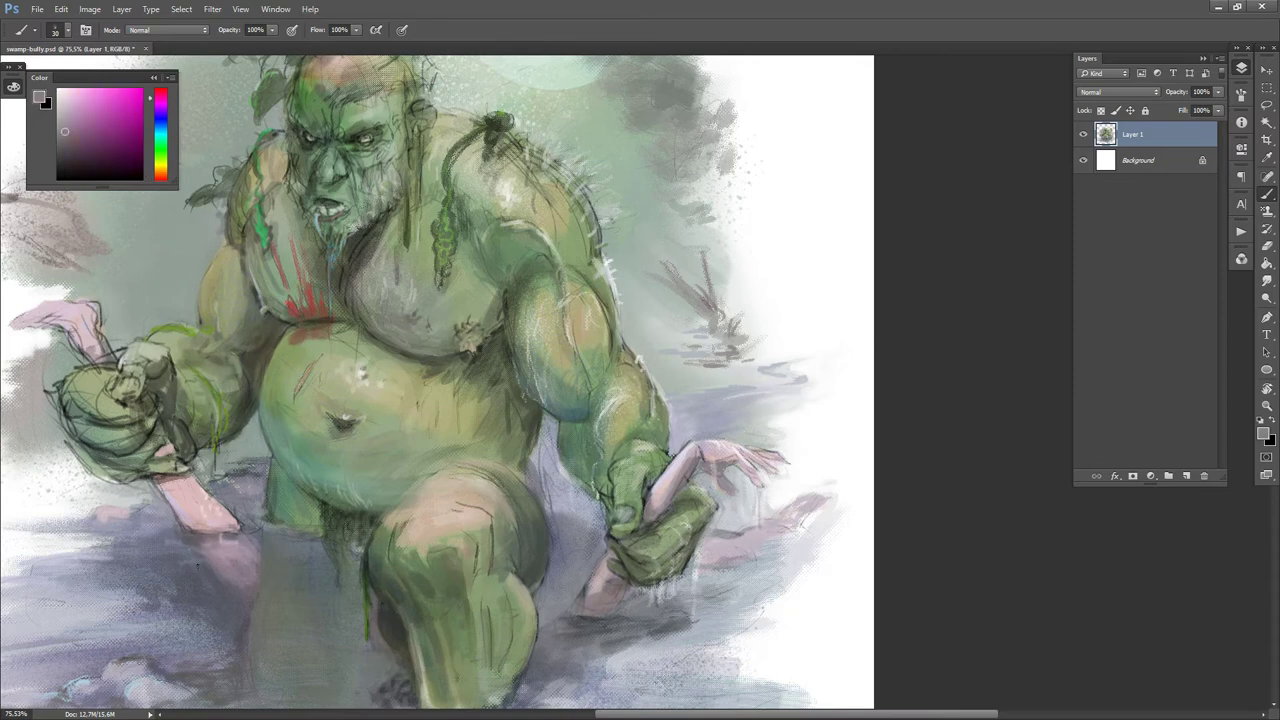
pyautogui.keyDown('alt'); pyautogui.click(211, 575); pyautogui.keyUp('alt')
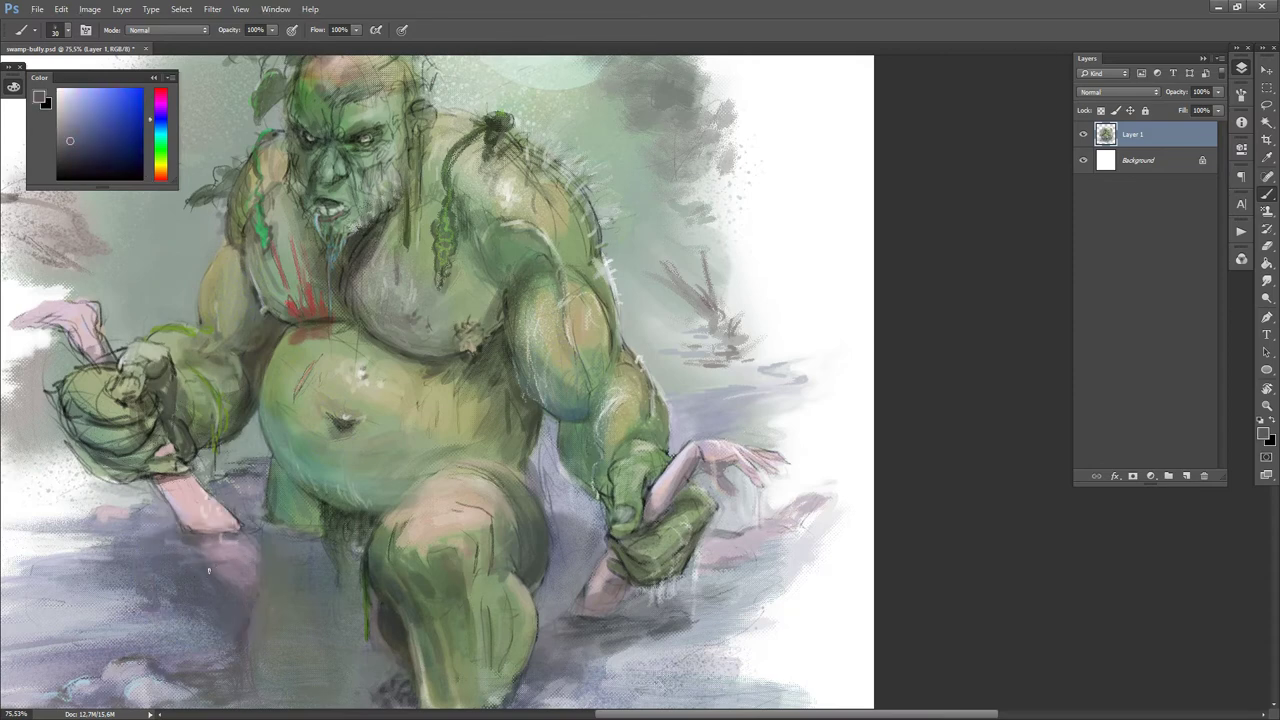
pyautogui.keyDown('alt'); pyautogui.click(206, 577); pyautogui.keyUp('alt')
pyautogui.press('d')
pyautogui.press('x')
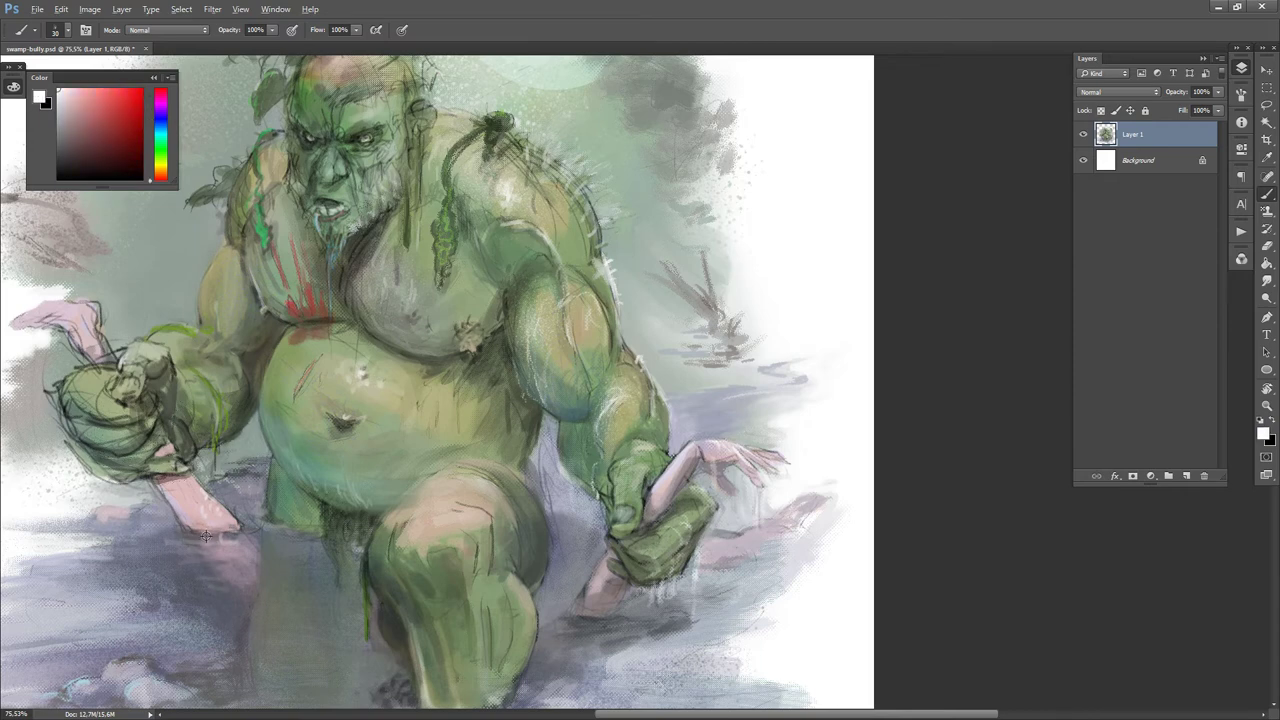
pyautogui.keyDown('alt'); pyautogui.click(206, 536); pyautogui.keyUp('alt')
pyautogui.keyDown('alt'); pyautogui.click(186, 525); pyautogui.keyUp('alt')
pyautogui.keyDown('alt'); pyautogui.click(193, 537); pyautogui.keyUp('alt')
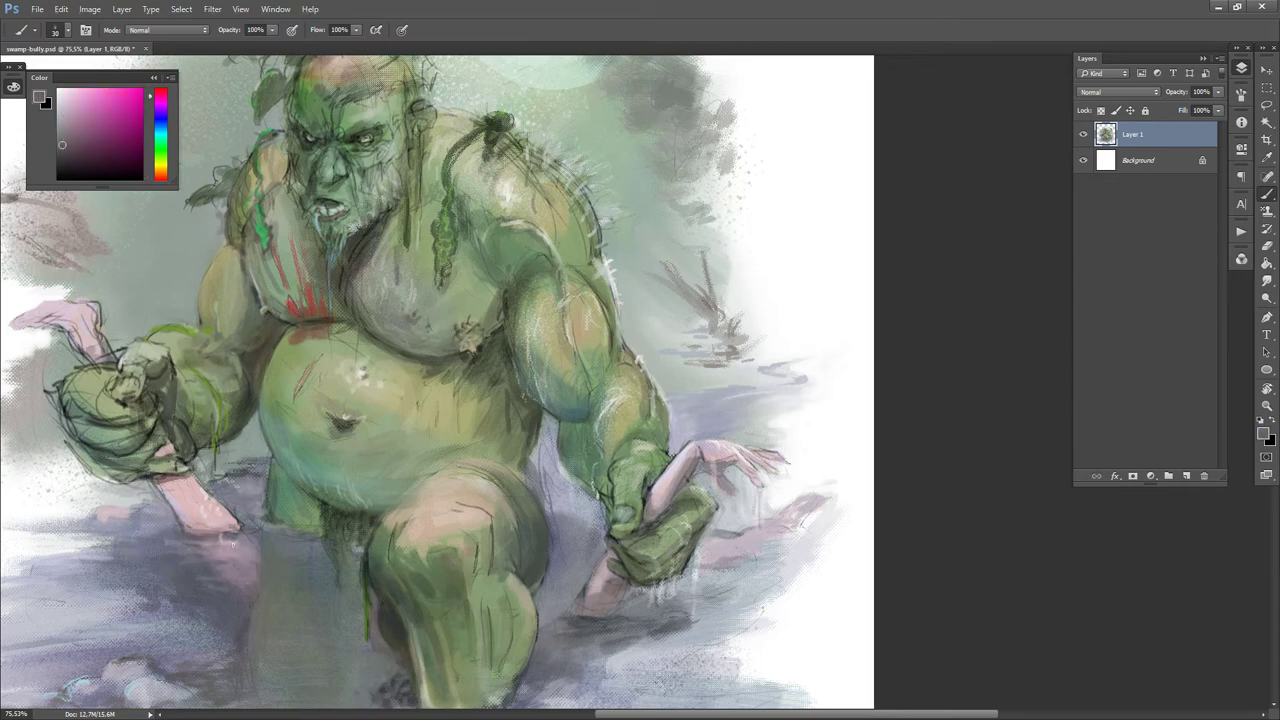
# - Blend the water between the submerged pale arm and the ogre's rear leg with sampled dark and mid blue-greys
pyautogui.keyDown('alt'); pyautogui.click(262, 530); pyautogui.keyUp('alt')
pyautogui.keyDown('alt'); pyautogui.click(269, 520); pyautogui.keyUp('alt')
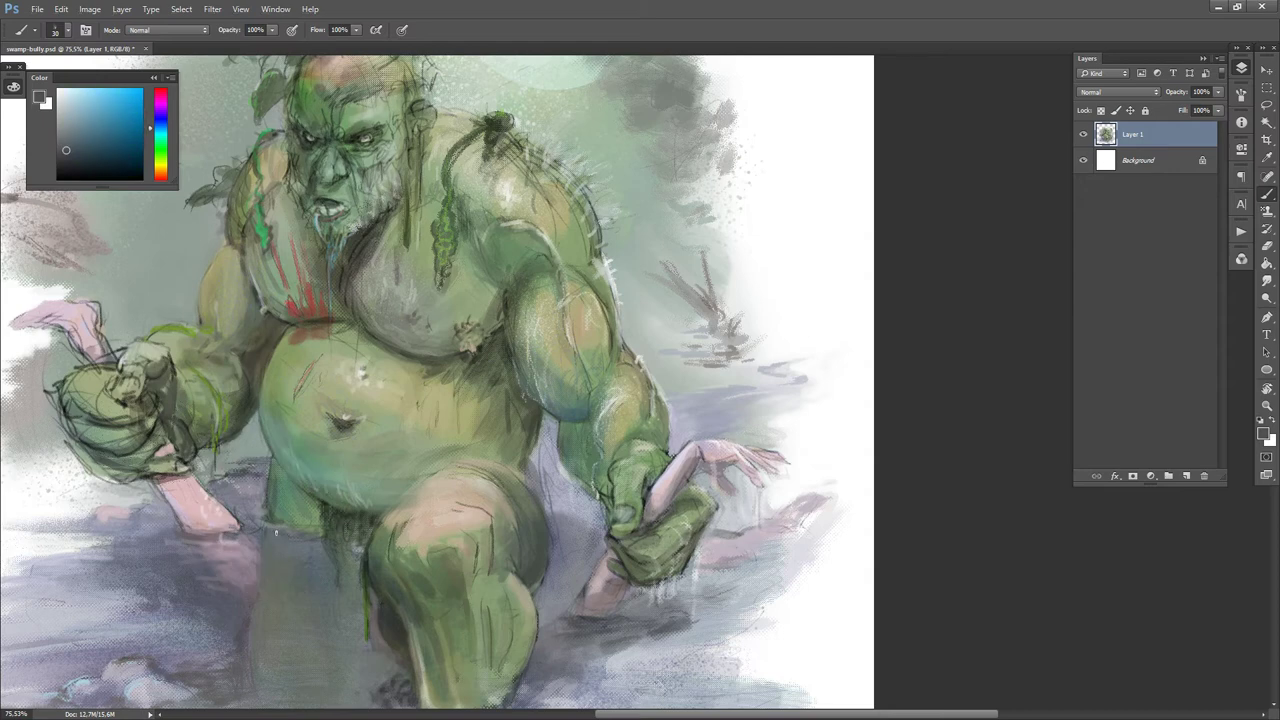
pyautogui.keyDown('alt'); pyautogui.click(267, 506); pyautogui.keyUp('alt')
pyautogui.keyDown('alt'); pyautogui.click(254, 521); pyautogui.keyUp('alt')
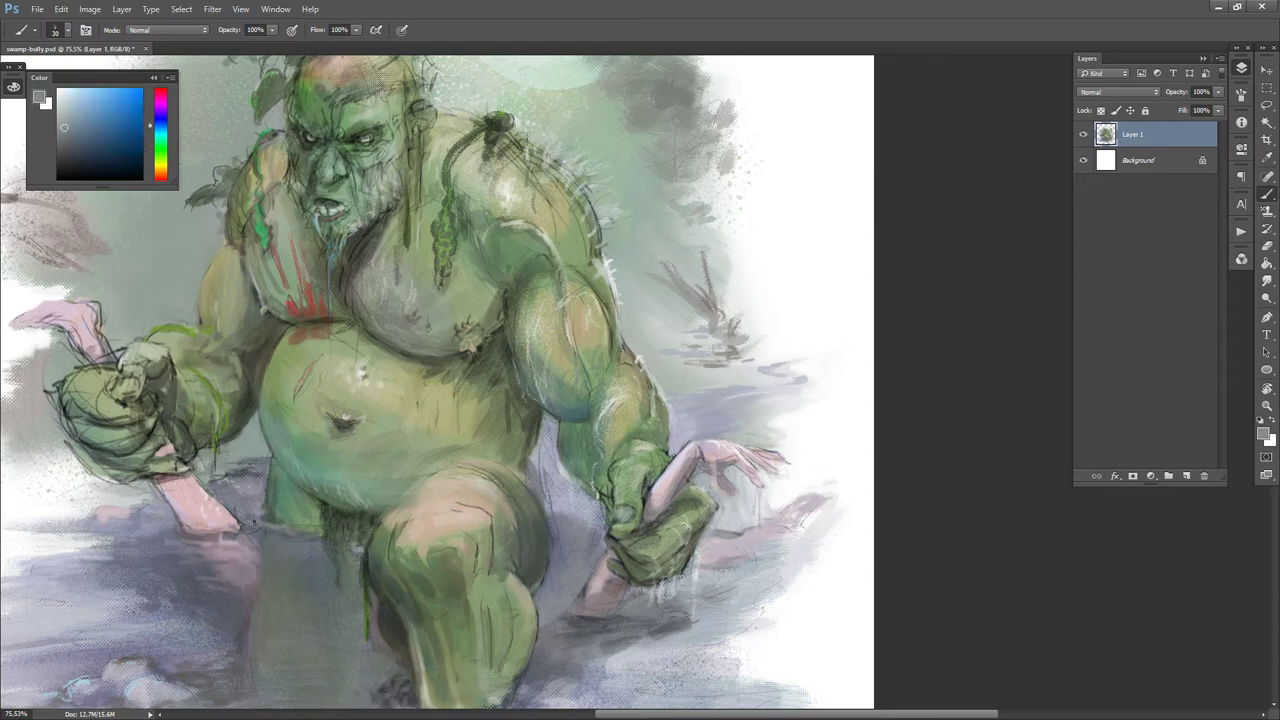
pyautogui.keyDown('alt'); pyautogui.click(224, 514); pyautogui.keyUp('alt')
pyautogui.keyDown('alt'); pyautogui.click(243, 515); pyautogui.keyUp('alt')
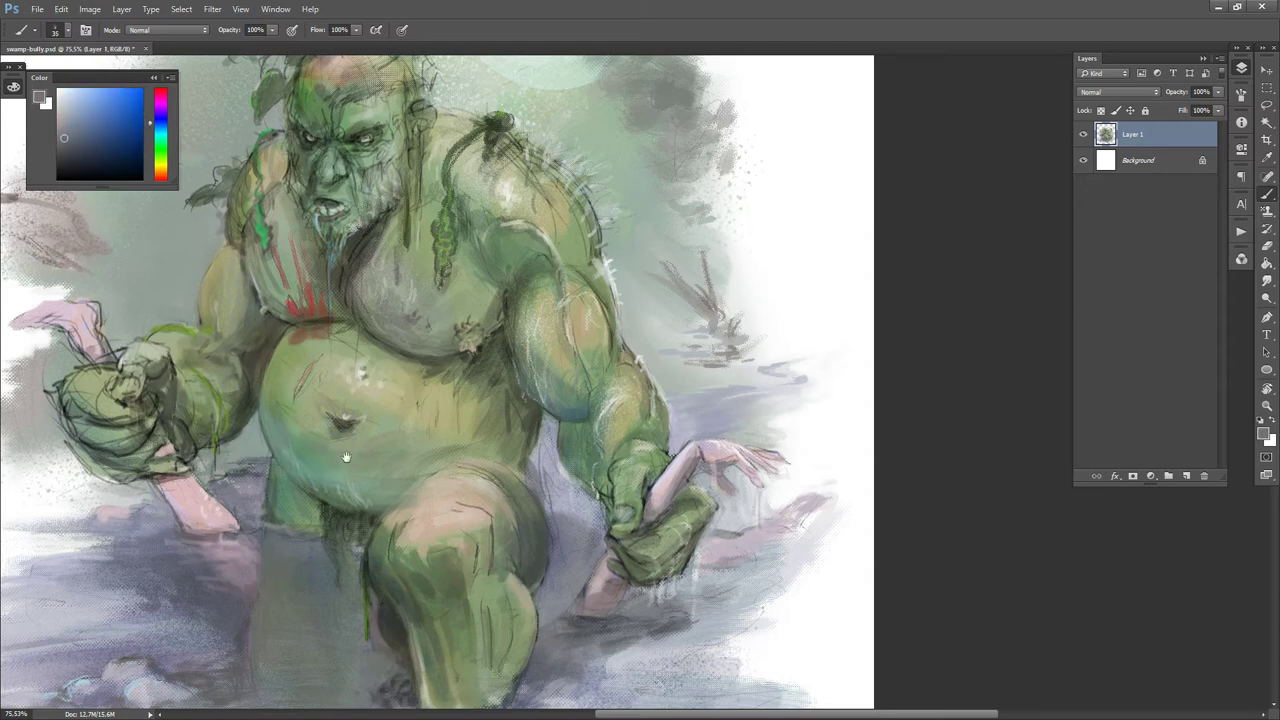
# - Paint the far edge of the water behind the pale arm and below the raised forearm with sampled greys at 35 px
pyautogui.moveTo(352, 435); pyautogui.dragTo(476, 327)
pyautogui.keyDown('alt'); pyautogui.click(372, 368); pyautogui.keyUp('alt')
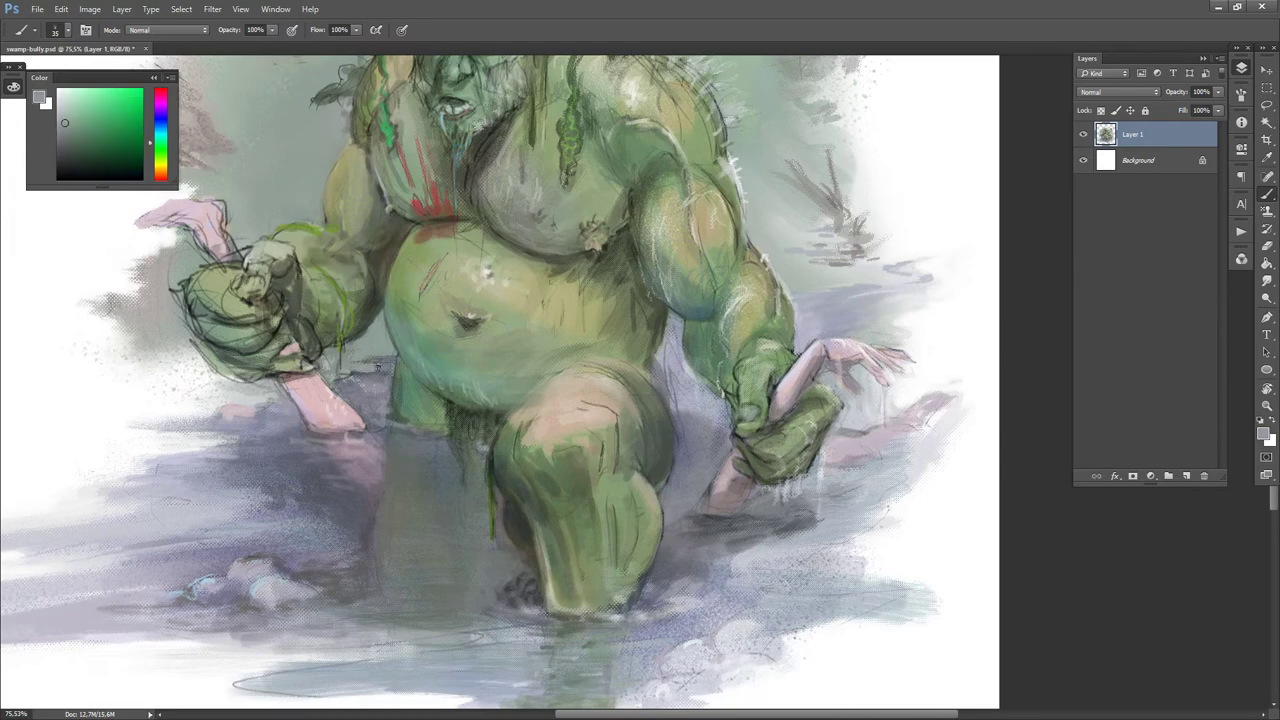
pyautogui.keyDown('alt'); pyautogui.click(386, 369); pyautogui.keyUp('alt')
pyautogui.keyDown('alt'); pyautogui.click(353, 367); pyautogui.keyUp('alt')
pyautogui.keyDown('alt'); pyautogui.click(318, 374); pyautogui.keyUp('alt')
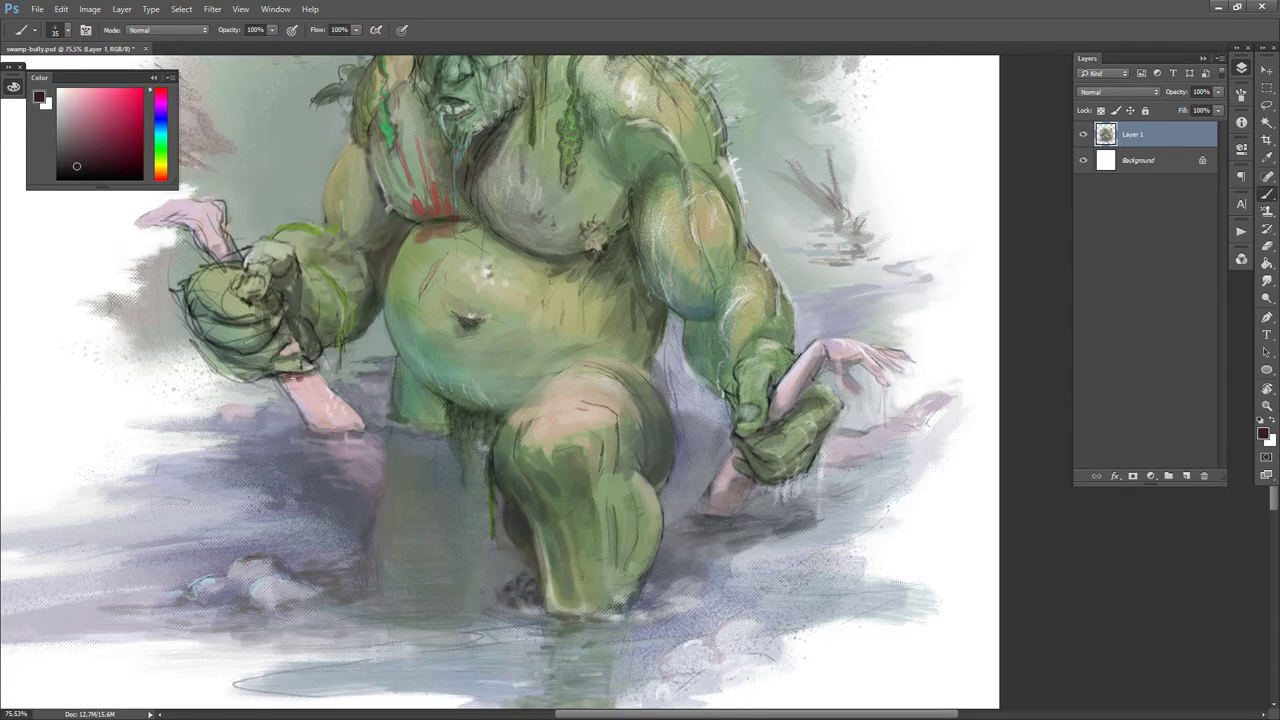
pyautogui.keyDown('alt'); pyautogui.click(277, 391); pyautogui.keyUp('alt')
pyautogui.keyDown('alt'); pyautogui.click(281, 402); pyautogui.keyUp('alt')
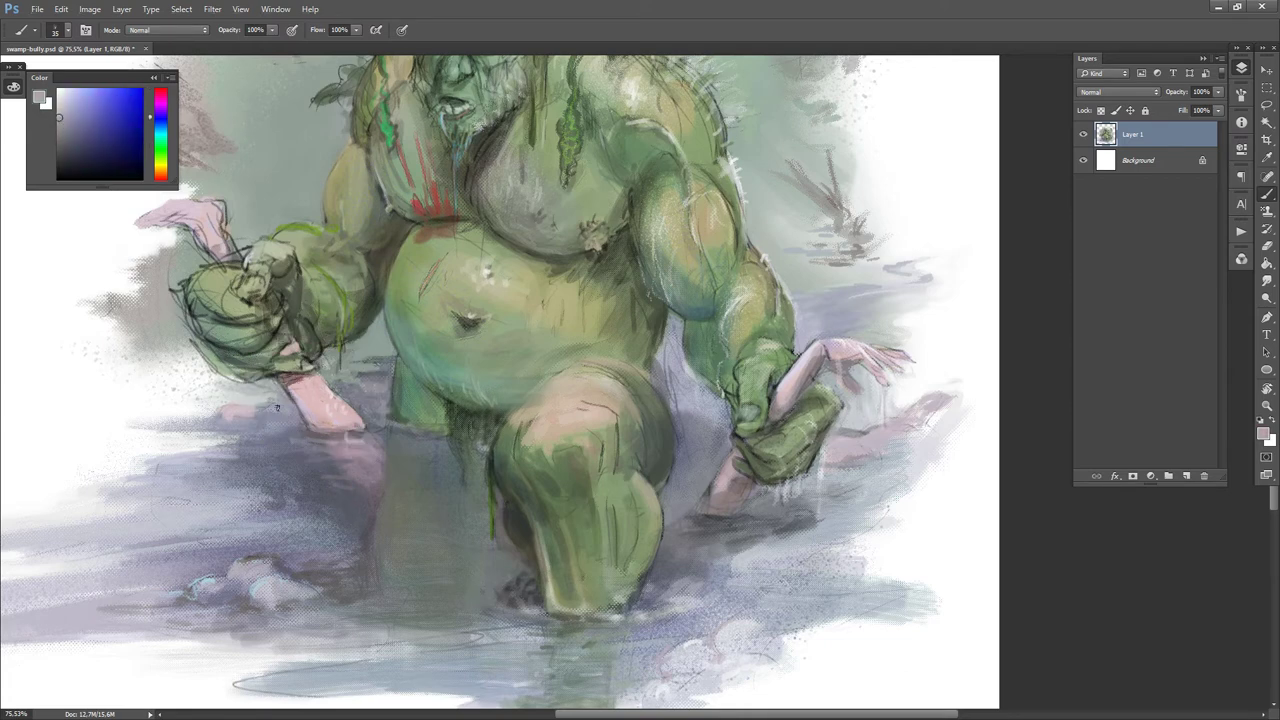
pyautogui.keyDown('alt'); pyautogui.click(230, 397); pyautogui.keyUp('alt')
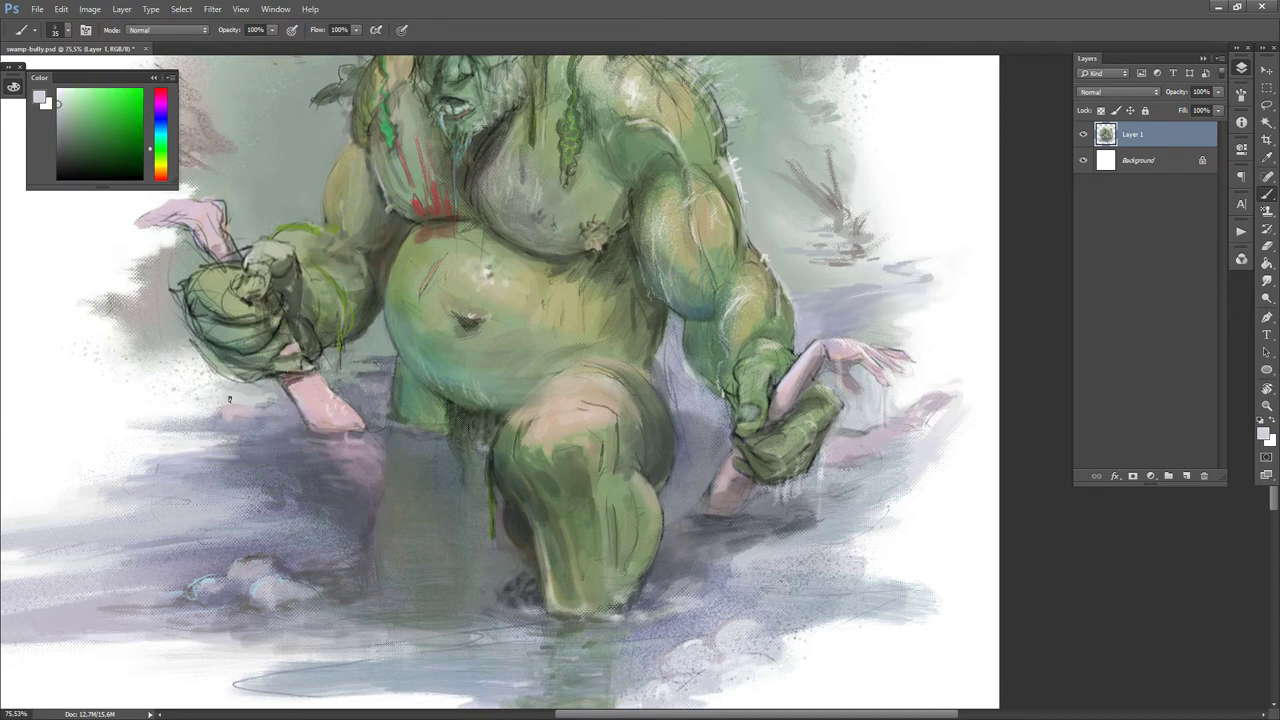
pyautogui.moveTo(206, 364); pyautogui.dragTo(226, 374)
# - Fill the pale background beneath the raised fist with sampled light greys, switching to a textured brush reduced to 80 px
pyautogui.moveTo(279, 288); pyautogui.dragTo(383, 415)
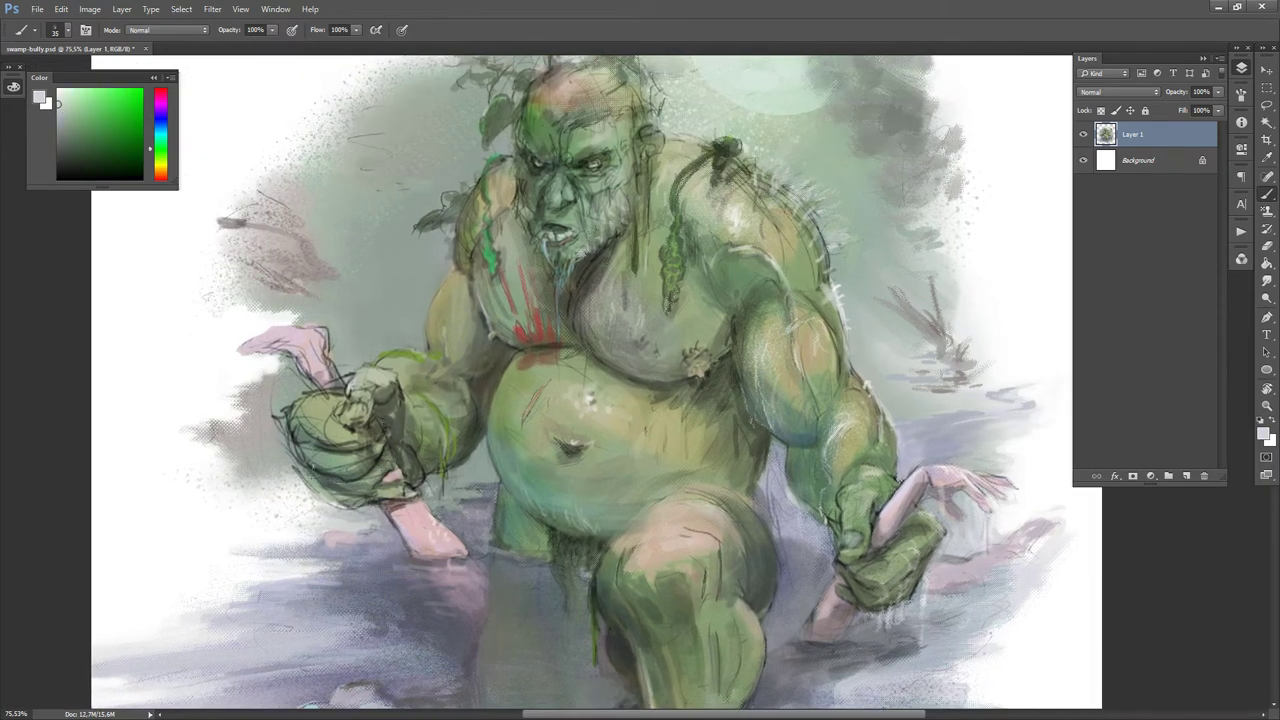
pyautogui.keyDown('alt'); pyautogui.click(328, 486); pyautogui.keyUp('alt')
pyautogui.moveTo(305, 466); pyautogui.dragTo(350, 498)
pyautogui.keyDown('alt'); pyautogui.click(282, 466); pyautogui.keyUp('alt')
pyautogui.moveTo(291, 464); pyautogui.dragTo(316, 495)
pyautogui.press('.')
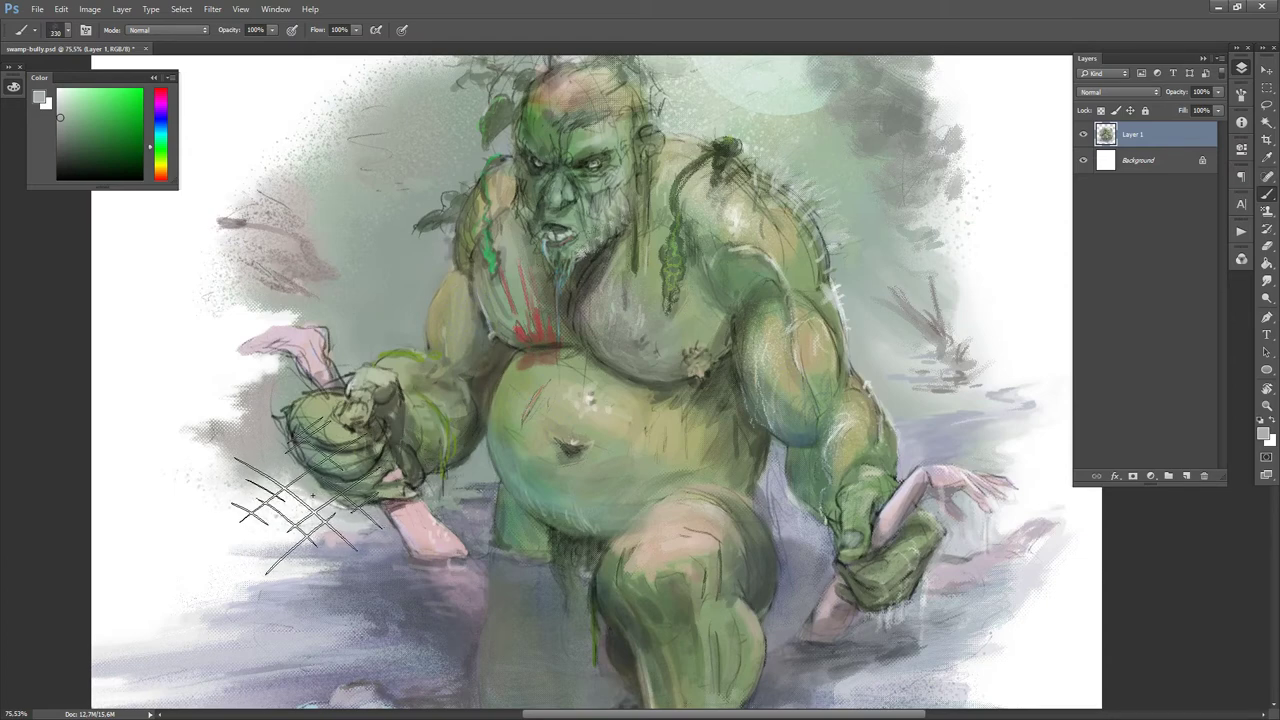
pyautogui.press('[')
pyautogui.press('[')
pyautogui.press('[')
pyautogui.press('[')
pyautogui.press('[')
pyautogui.press('[')
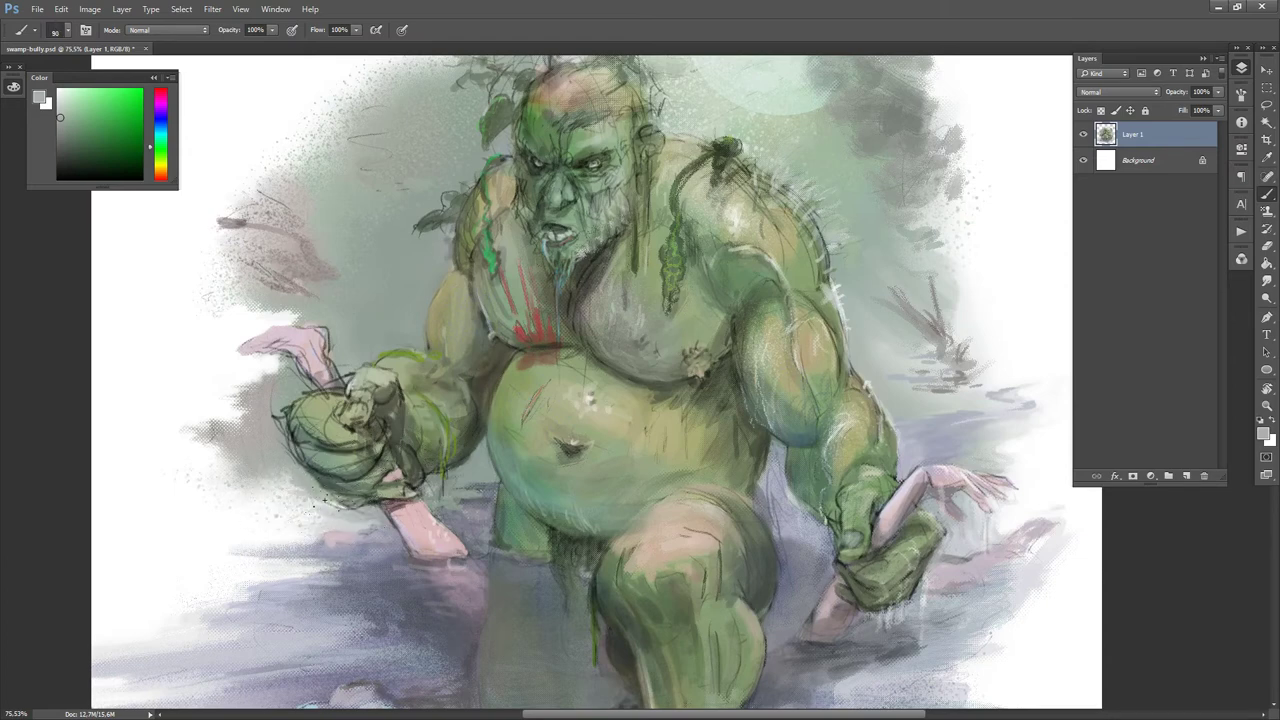
pyautogui.keyDown('alt'); pyautogui.click(345, 509); pyautogui.keyUp('alt')
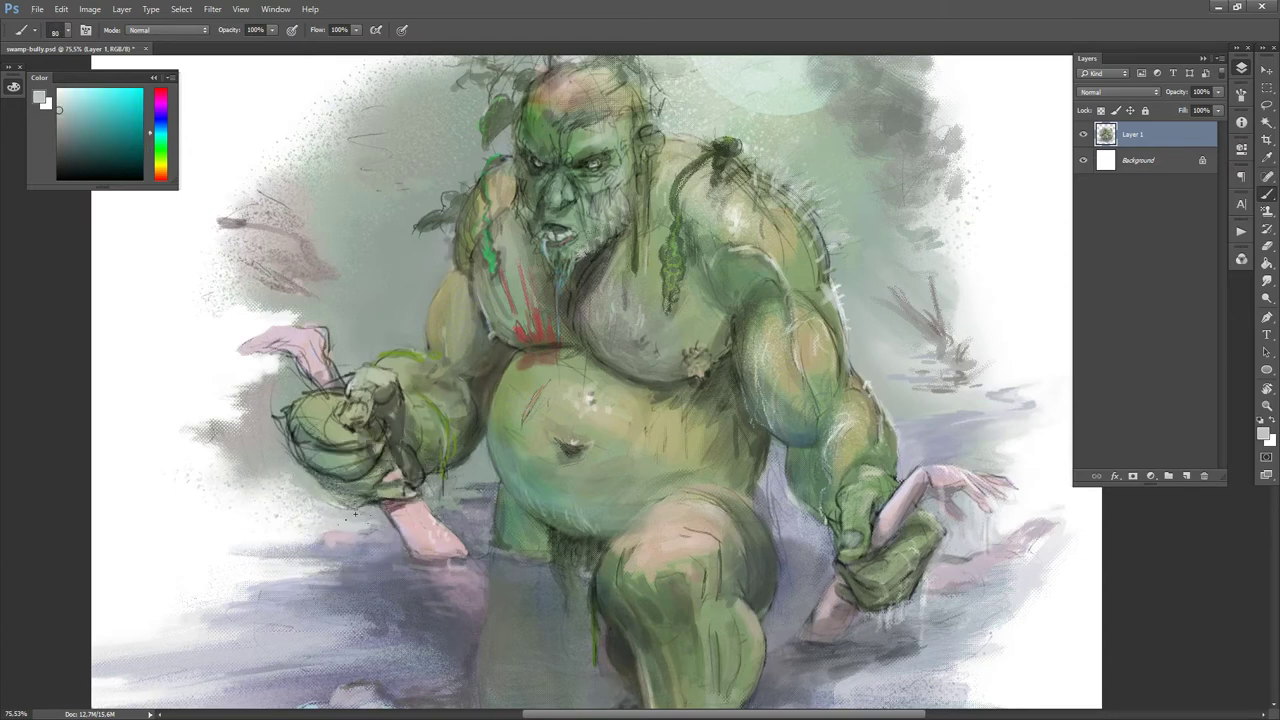
# - Clean up the underside of the raised fist around the pale arm with sampled background and skin tones at 40 px
pyautogui.press('[')
pyautogui.press('[')
pyautogui.press('[')
pyautogui.press('[')
pyautogui.keyDown('alt'); pyautogui.click(306, 468); pyautogui.keyUp('alt')
pyautogui.keyDown('alt'); pyautogui.click(345, 512); pyautogui.keyUp('alt')
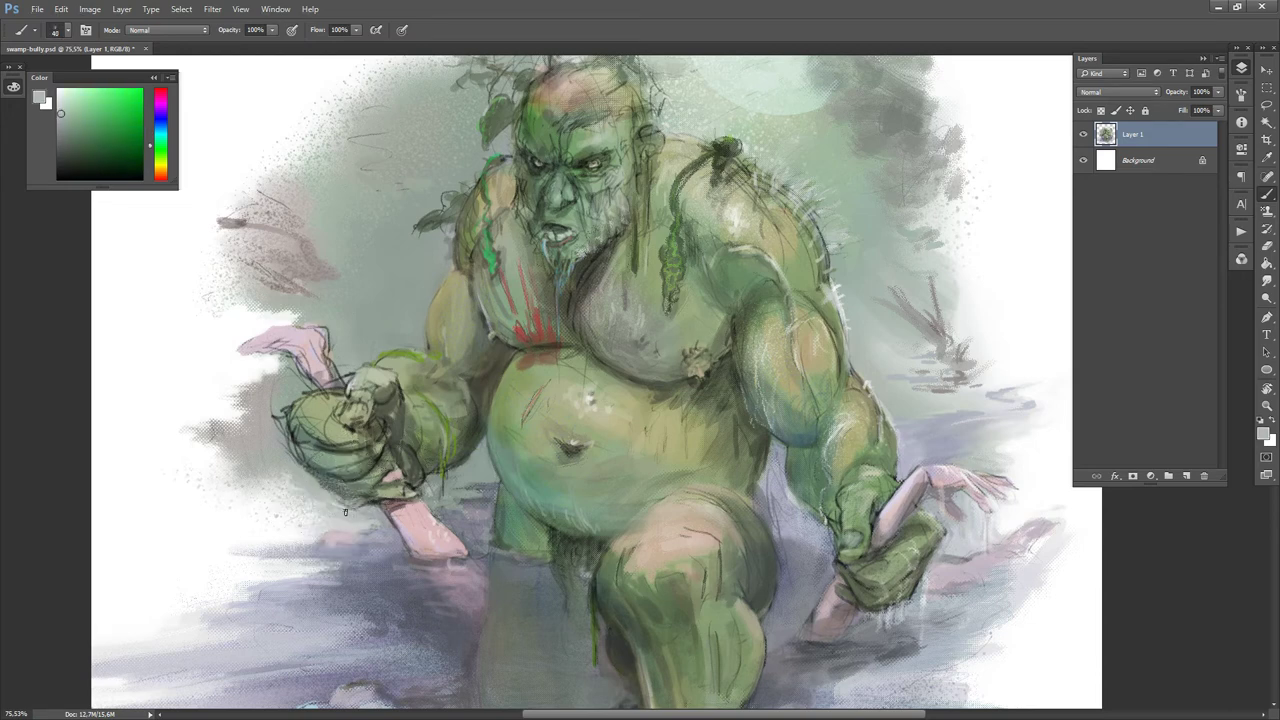
pyautogui.keyDown('alt'); pyautogui.click(328, 484); pyautogui.keyUp('alt')
pyautogui.keyDown('alt'); pyautogui.click(362, 502); pyautogui.keyUp('alt')
pyautogui.keyDown('alt'); pyautogui.click(401, 495); pyautogui.keyUp('alt')
pyautogui.keyDown('alt'); pyautogui.click(396, 476); pyautogui.keyUp('alt')
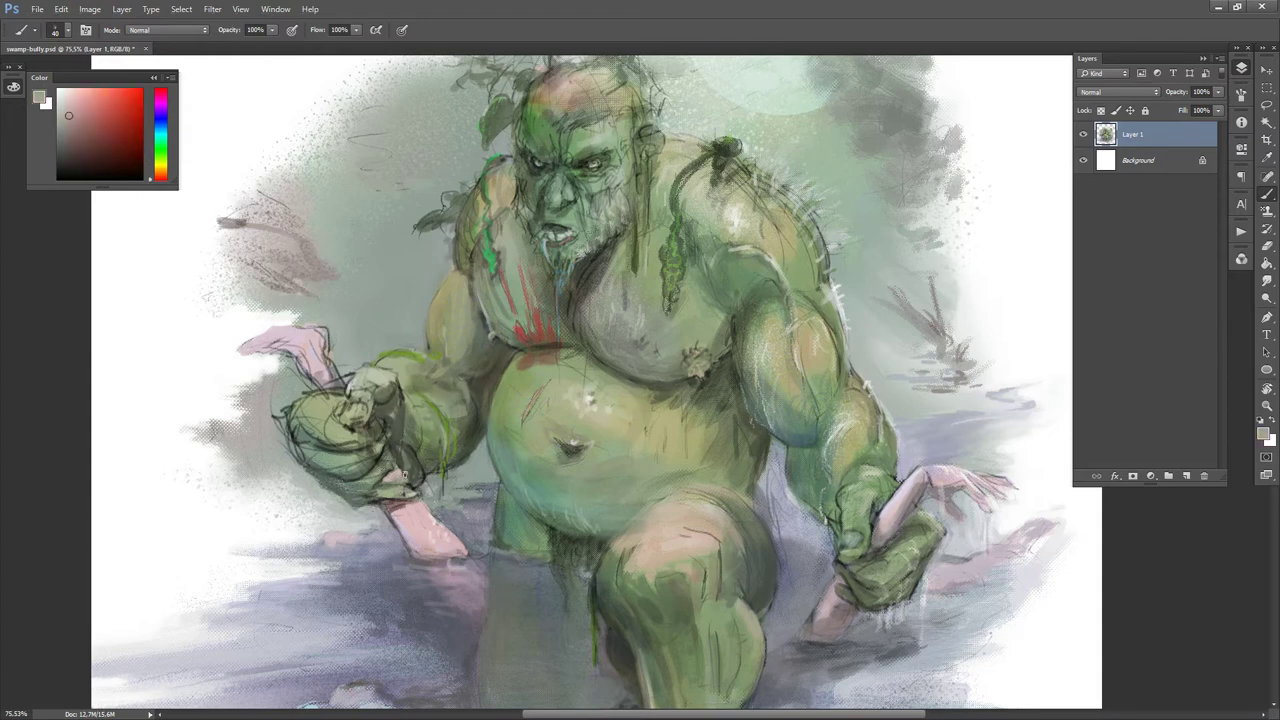
# - Paint over the sketch lines on the raised fist's outer contour and knuckles with sampled grey-greens at 40 px
pyautogui.keyDown('alt'); pyautogui.click(315, 427); pyautogui.keyUp('alt')
pyautogui.keyDown('alt'); pyautogui.click(276, 395); pyautogui.keyUp('alt')
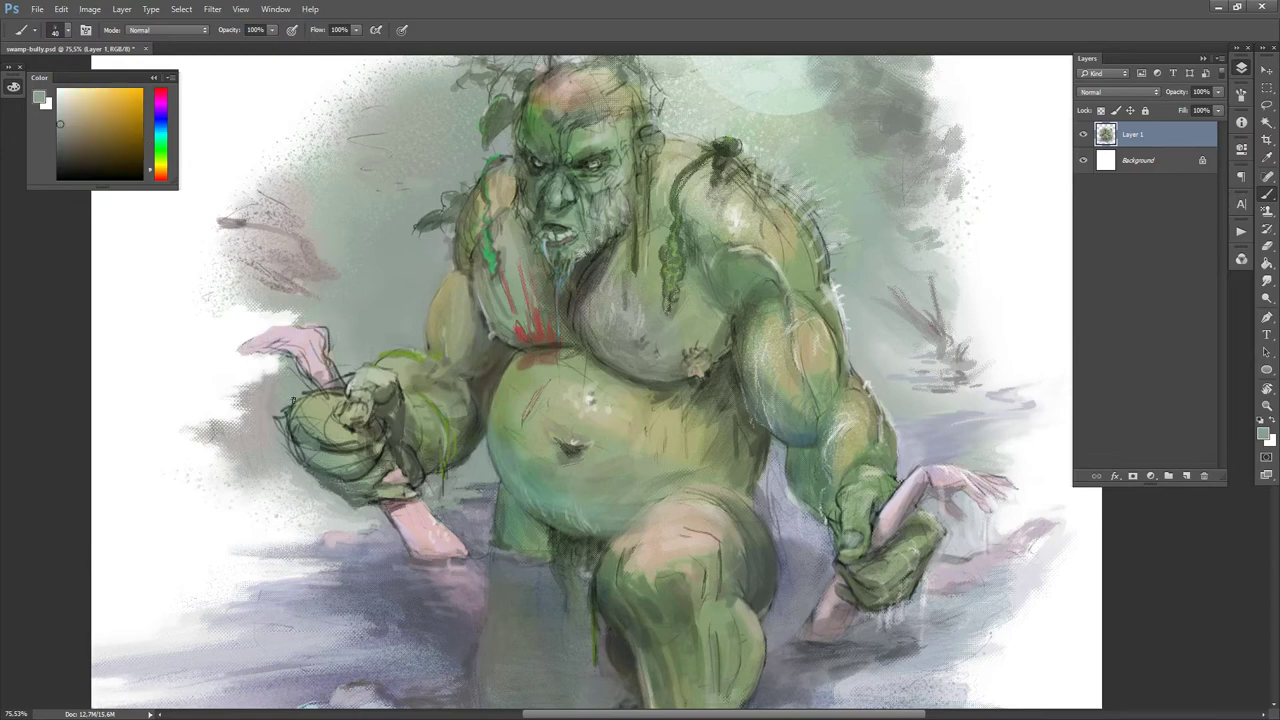
pyautogui.keyDown('alt'); pyautogui.click(294, 432); pyautogui.keyUp('alt')
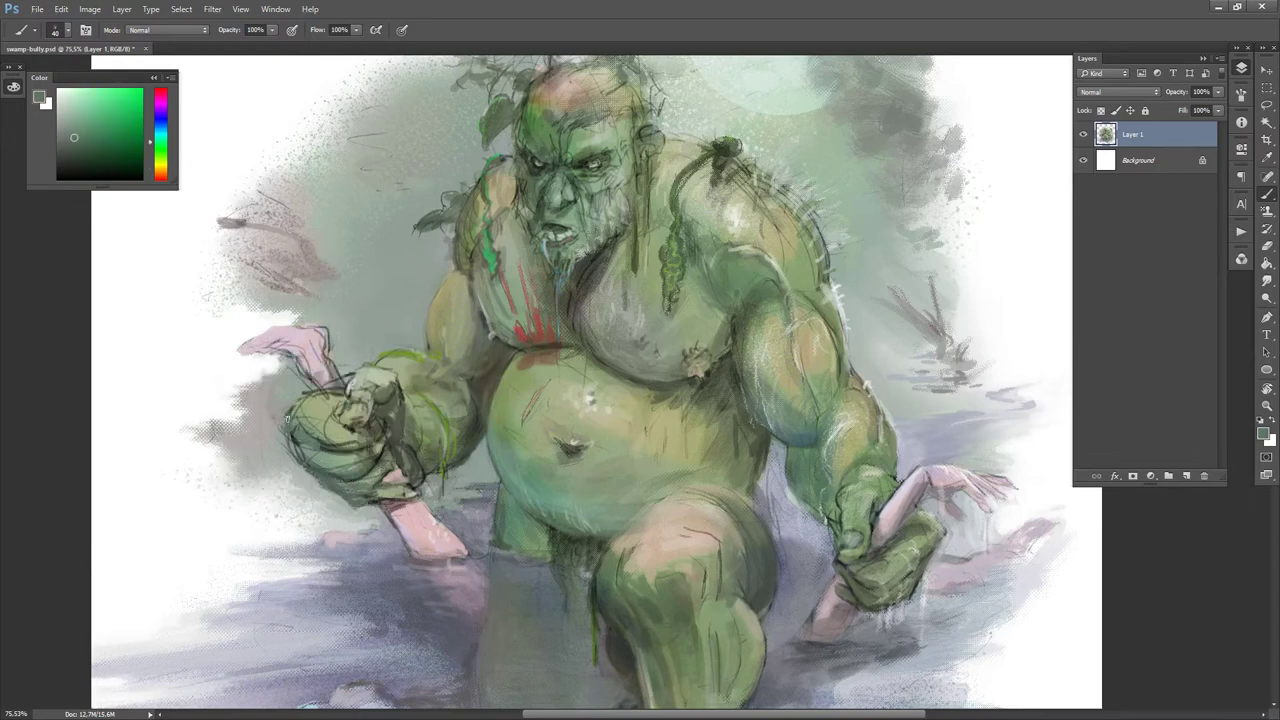
pyautogui.keyDown('alt'); pyautogui.click(315, 420); pyautogui.keyUp('alt')
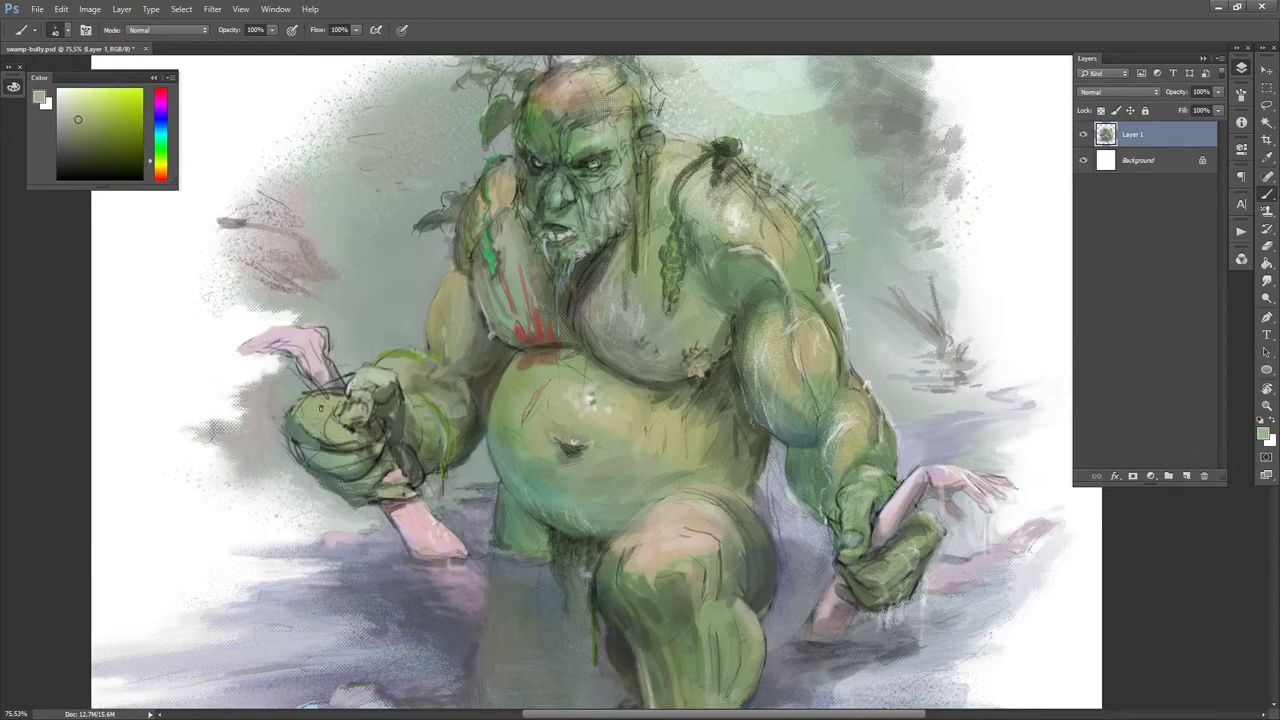
pyautogui.keyDown('alt'); pyautogui.click(321, 408); pyautogui.keyUp('alt')
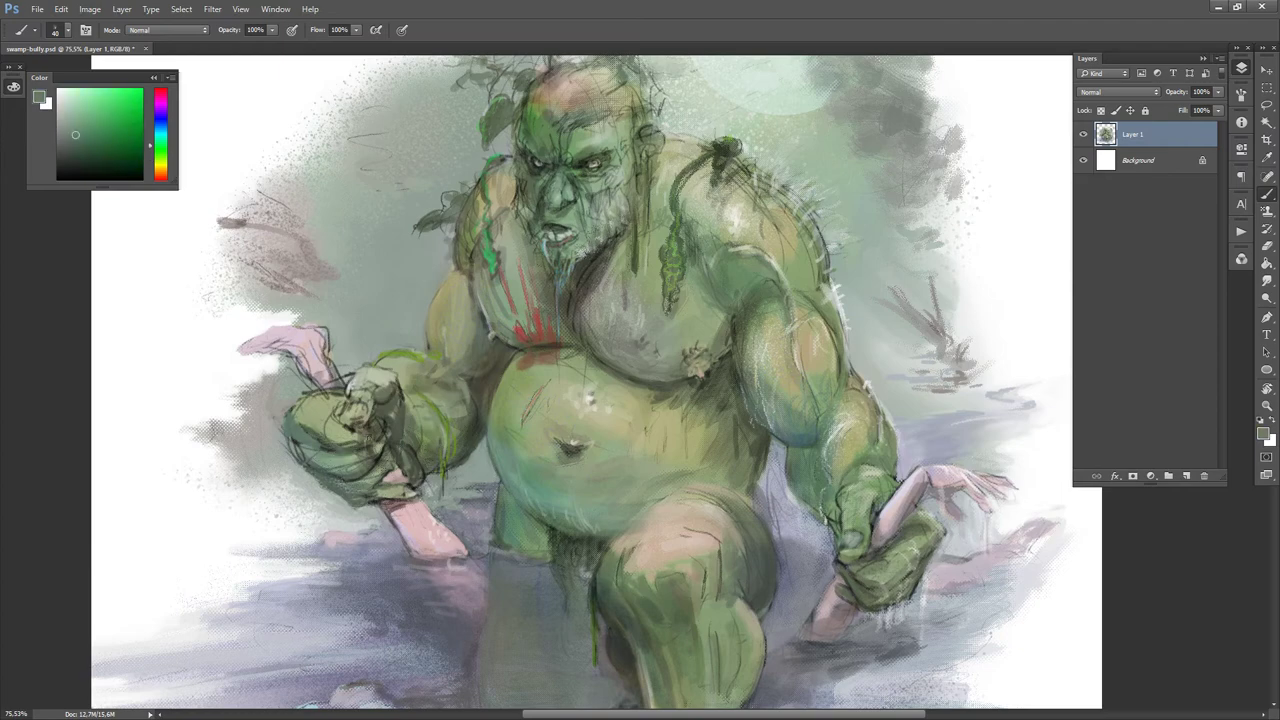
pyautogui.keyDown('alt'); pyautogui.click(286, 448); pyautogui.keyUp('alt')
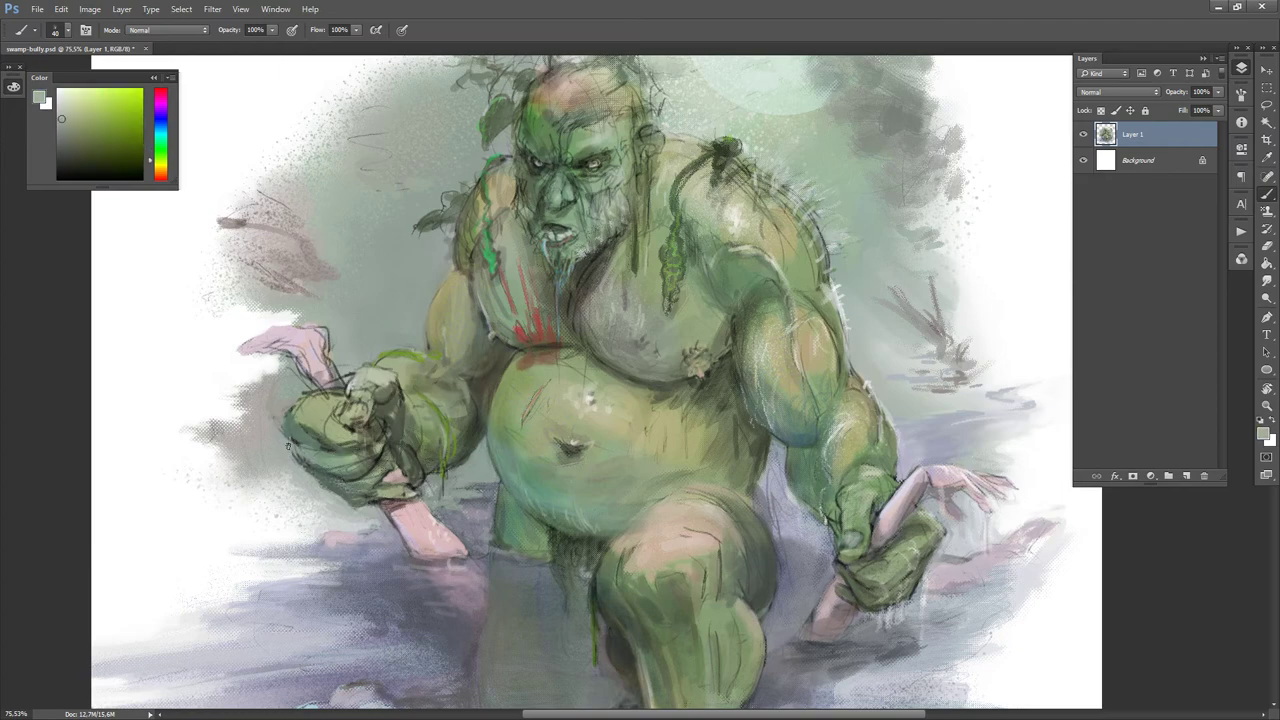
# - Touch up the lowered fist where it meets the pale hand with sampled tones and black, reducing the brush to 30 px
pyautogui.moveTo(532, 347); pyautogui.dragTo(471, 296)
pyautogui.moveTo(700, 400); pyautogui.dragTo(647, 404)
pyautogui.keyDown('alt'); pyautogui.click(769, 452); pyautogui.keyUp('alt')
pyautogui.keyDown('alt'); pyautogui.click(730, 458); pyautogui.keyUp('alt')
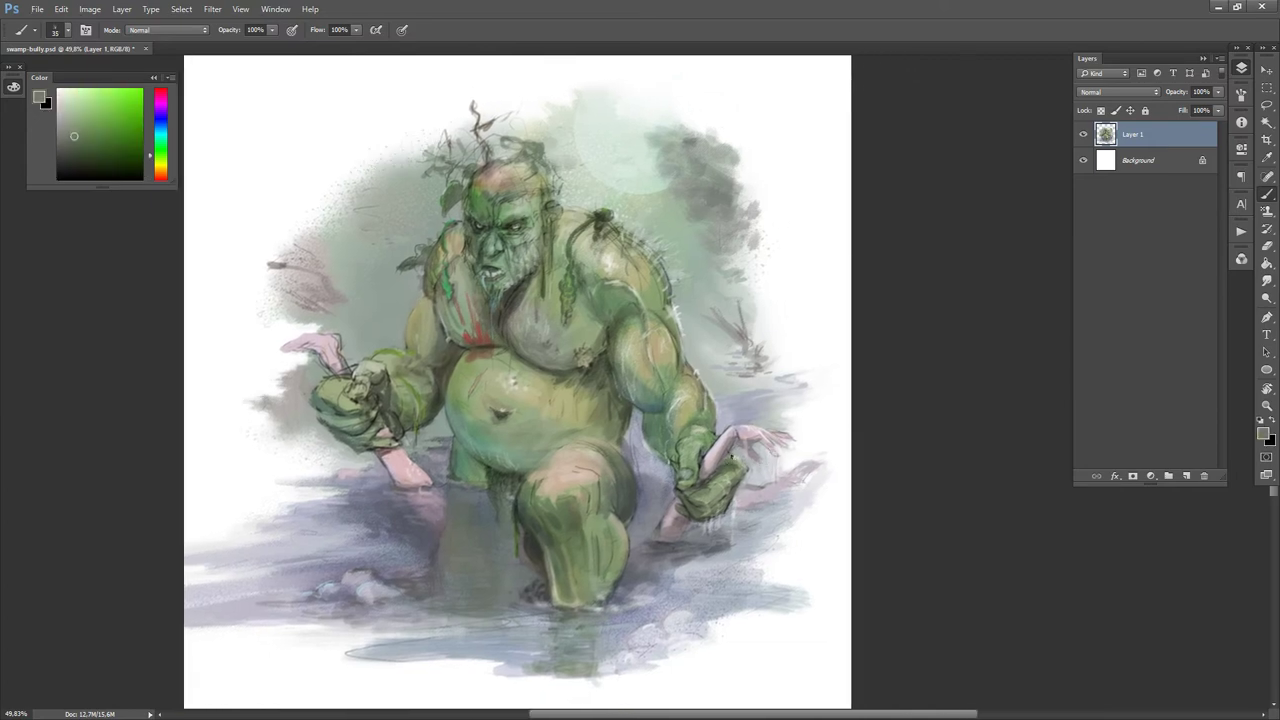
pyautogui.keyDown('alt'); pyautogui.click(735, 450); pyautogui.keyUp('alt')
pyautogui.keyDown('alt'); pyautogui.click(737, 460); pyautogui.keyUp('alt')
pyautogui.keyDown('alt'); pyautogui.click(740, 458); pyautogui.keyUp('alt')
pyautogui.keyDown('alt'); pyautogui.click(739, 458); pyautogui.keyUp('alt')
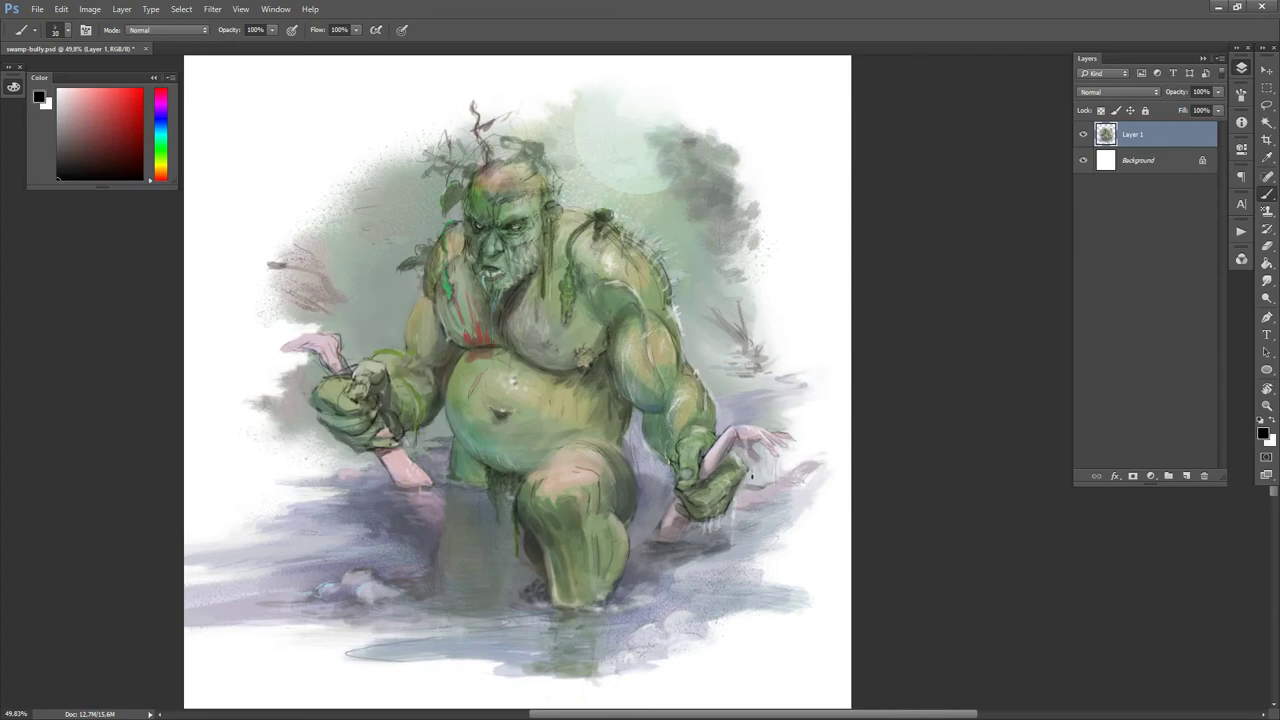
# - Shade the lowered fist's fingers and grip around the pale arm with sampled dark greys and greens at 30 px
pyautogui.keyDown('alt'); pyautogui.click(734, 452); pyautogui.keyUp('alt')
pyautogui.keyDown('alt'); pyautogui.click(729, 457); pyautogui.keyUp('alt')
pyautogui.keyDown('alt'); pyautogui.click(729, 459); pyautogui.keyUp('alt')
pyautogui.keyDown('alt'); pyautogui.click(715, 473); pyautogui.keyUp('alt')
pyautogui.keyDown('alt'); pyautogui.click(711, 476); pyautogui.keyUp('alt')
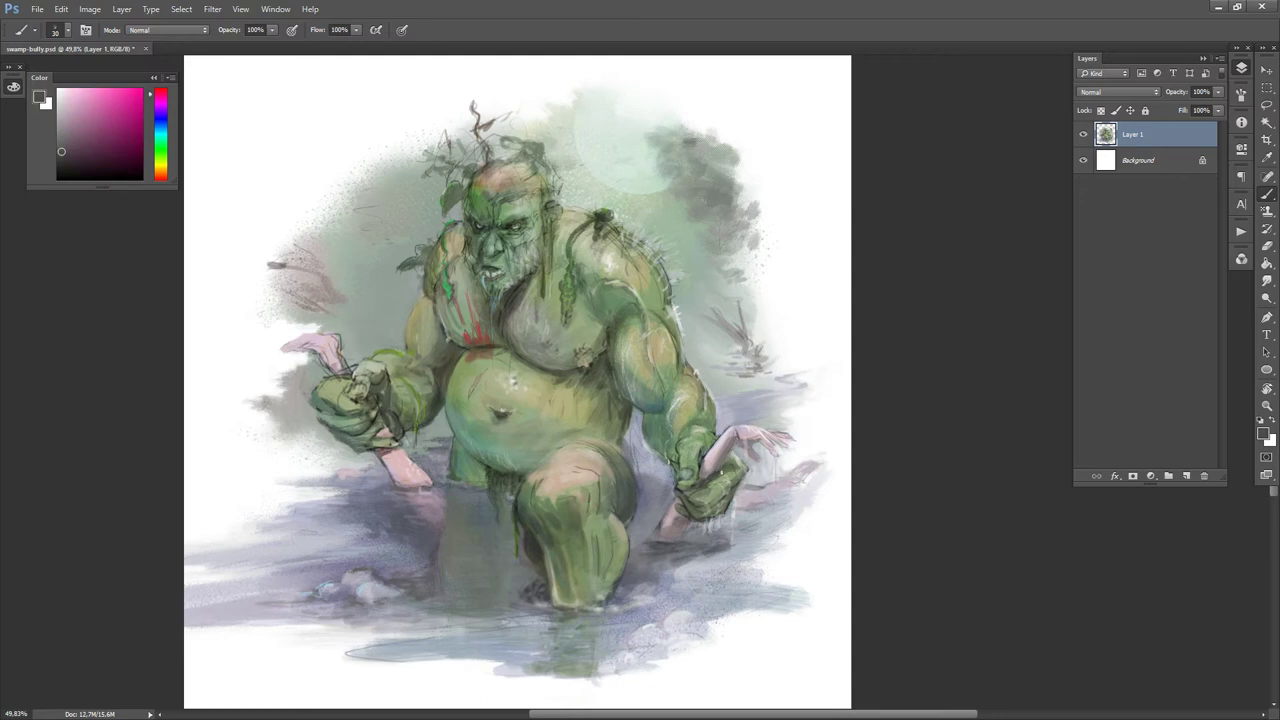
pyautogui.keyDown('alt'); pyautogui.click(720, 457); pyautogui.keyUp('alt')
pyautogui.keyDown('alt'); pyautogui.click(701, 460); pyautogui.keyUp('alt')
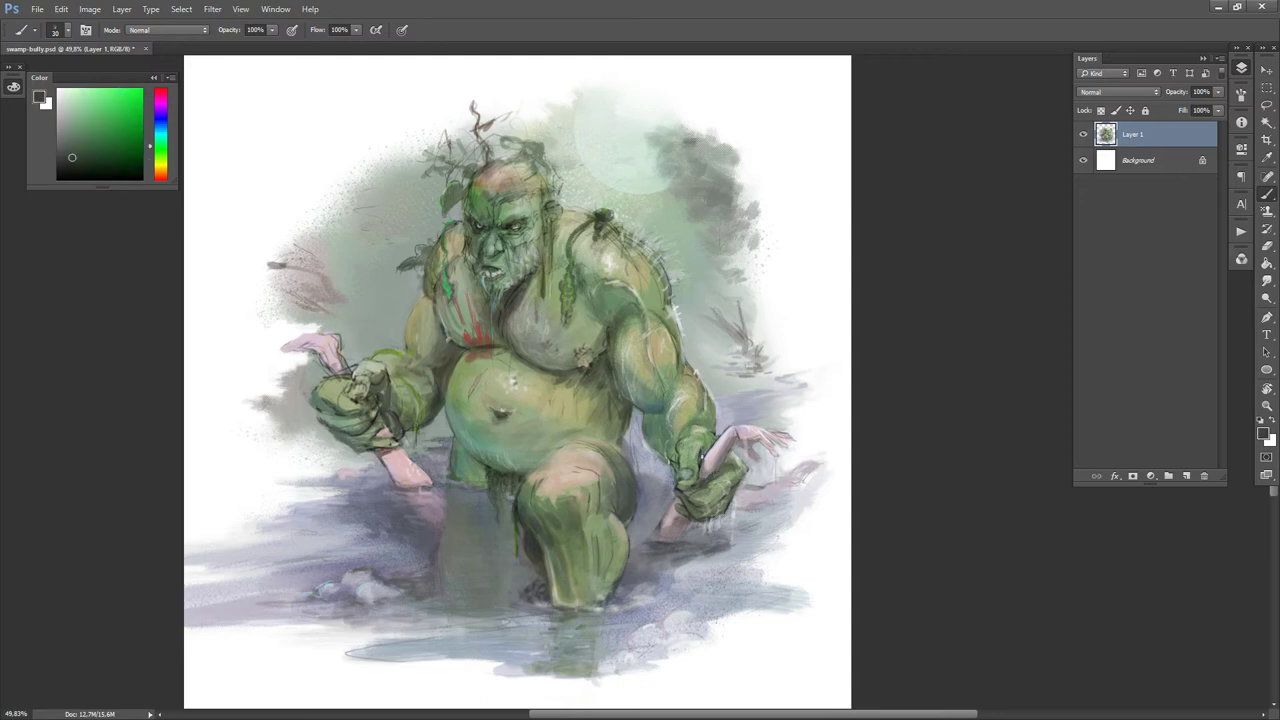
# - Add wet highlights to the lowered wrist and forearm with white and sampled grey-greens, reducing the brush to 20 px
pyautogui.press('d')
pyautogui.press('x')
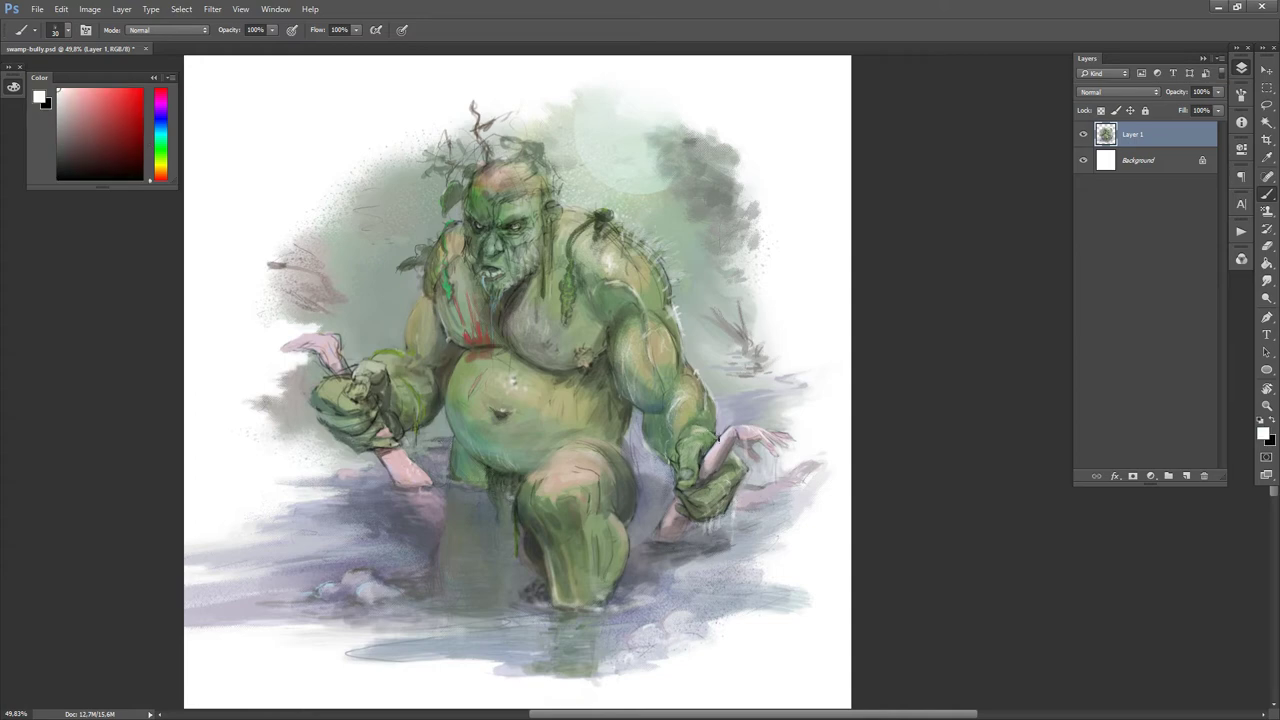
pyautogui.keyDown('alt'); pyautogui.click(703, 458); pyautogui.keyUp('alt')
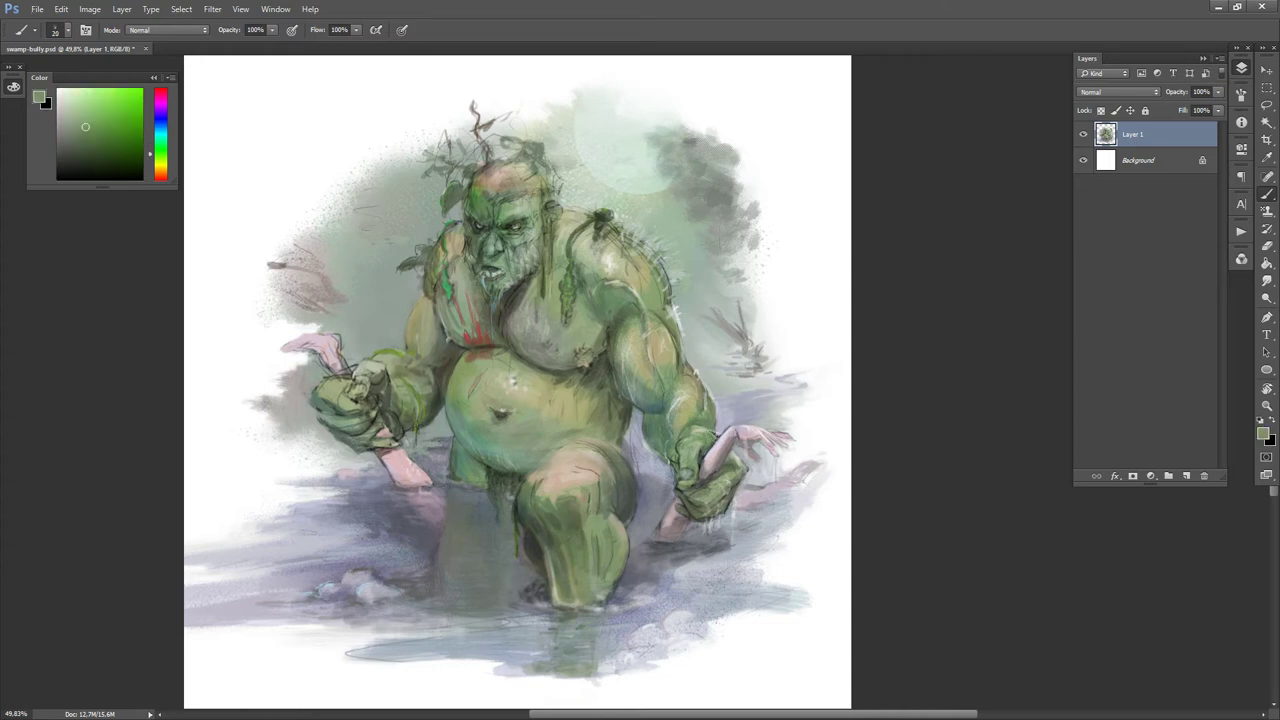
pyautogui.press('d')
pyautogui.press('x')
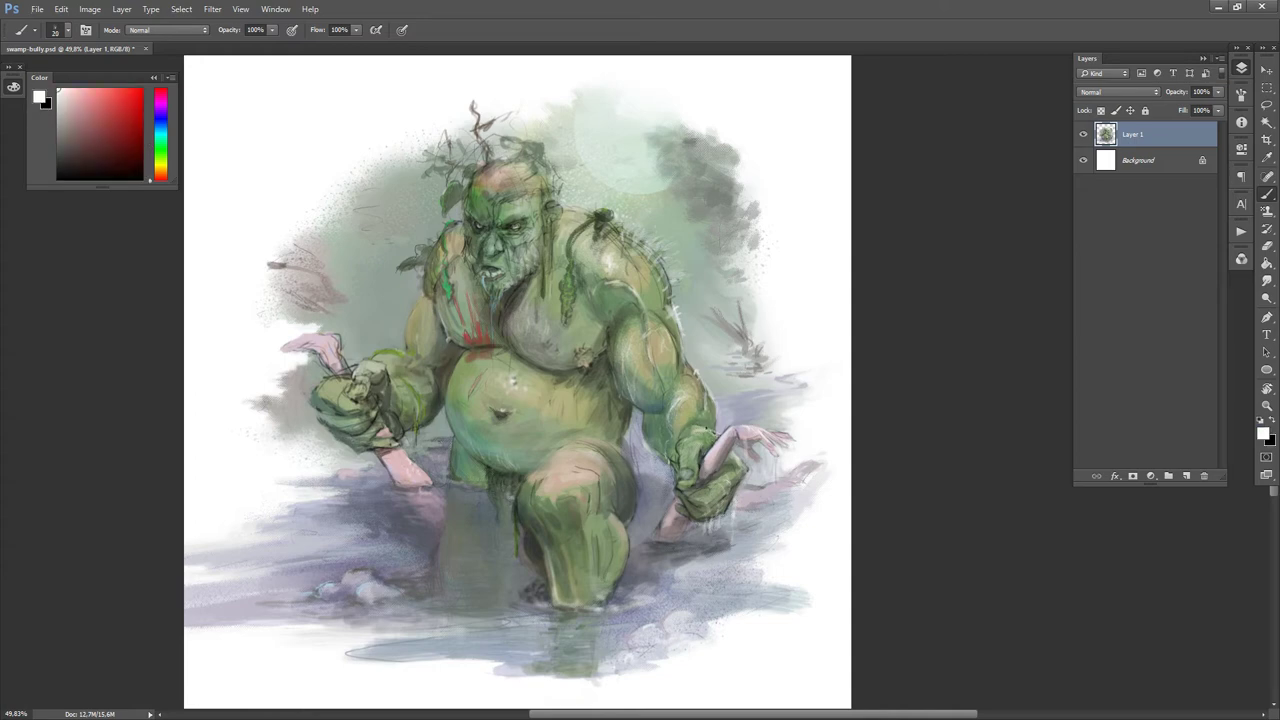
pyautogui.keyDown('alt'); pyautogui.click(708, 425); pyautogui.keyUp('alt')
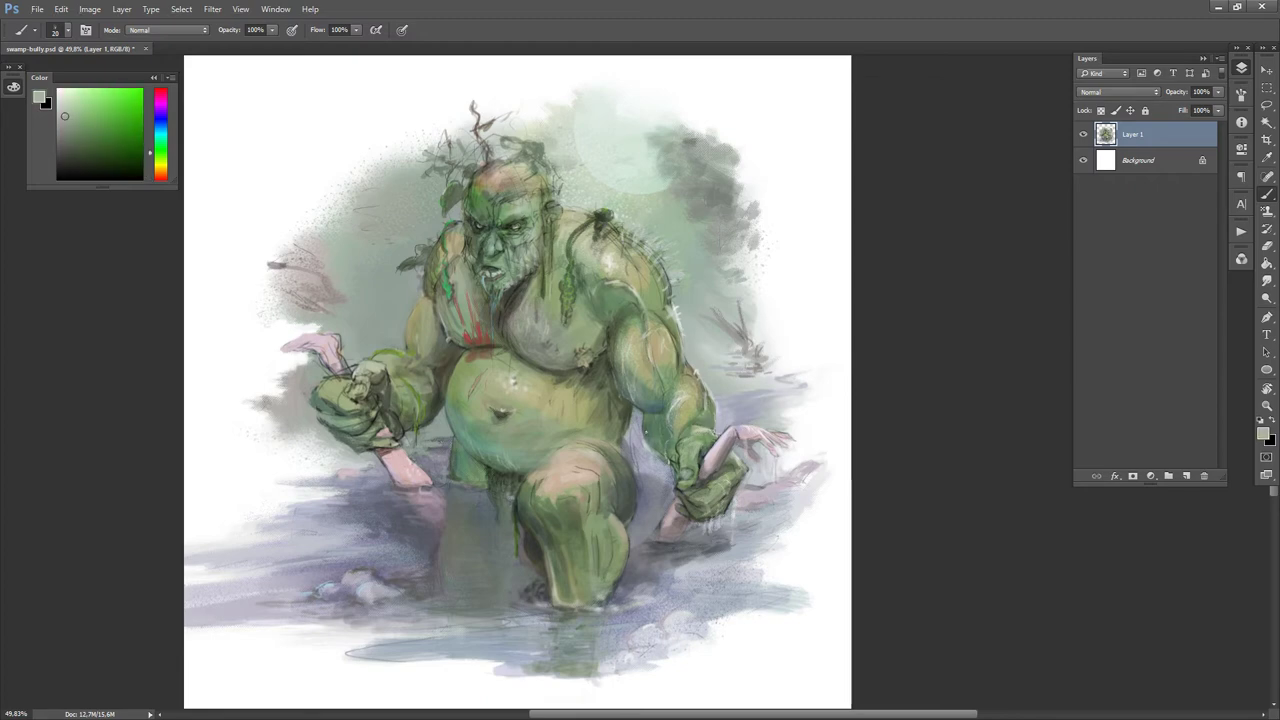
pyautogui.press('d')
pyautogui.press('x')
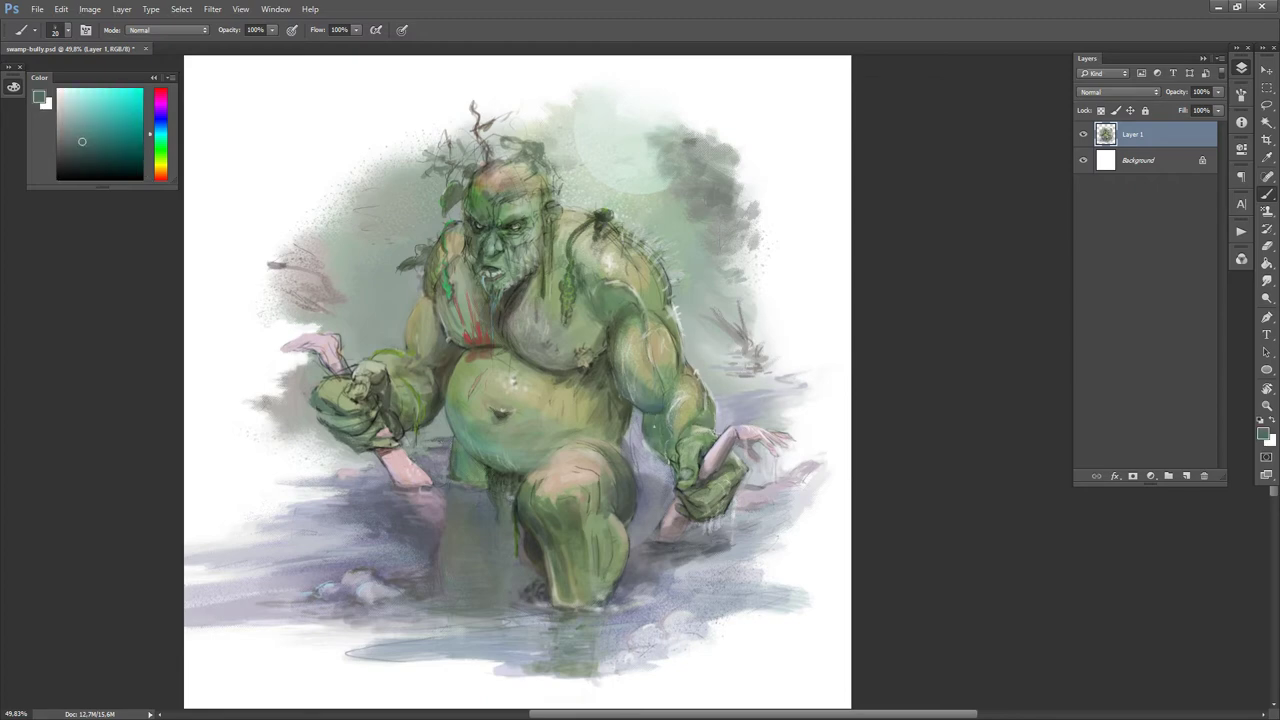
# - Retouch the lower edge of the forearm above the water with sampled grey and default black and white
pyautogui.keyDown('alt'); pyautogui.click(660, 498); pyautogui.keyUp('alt')
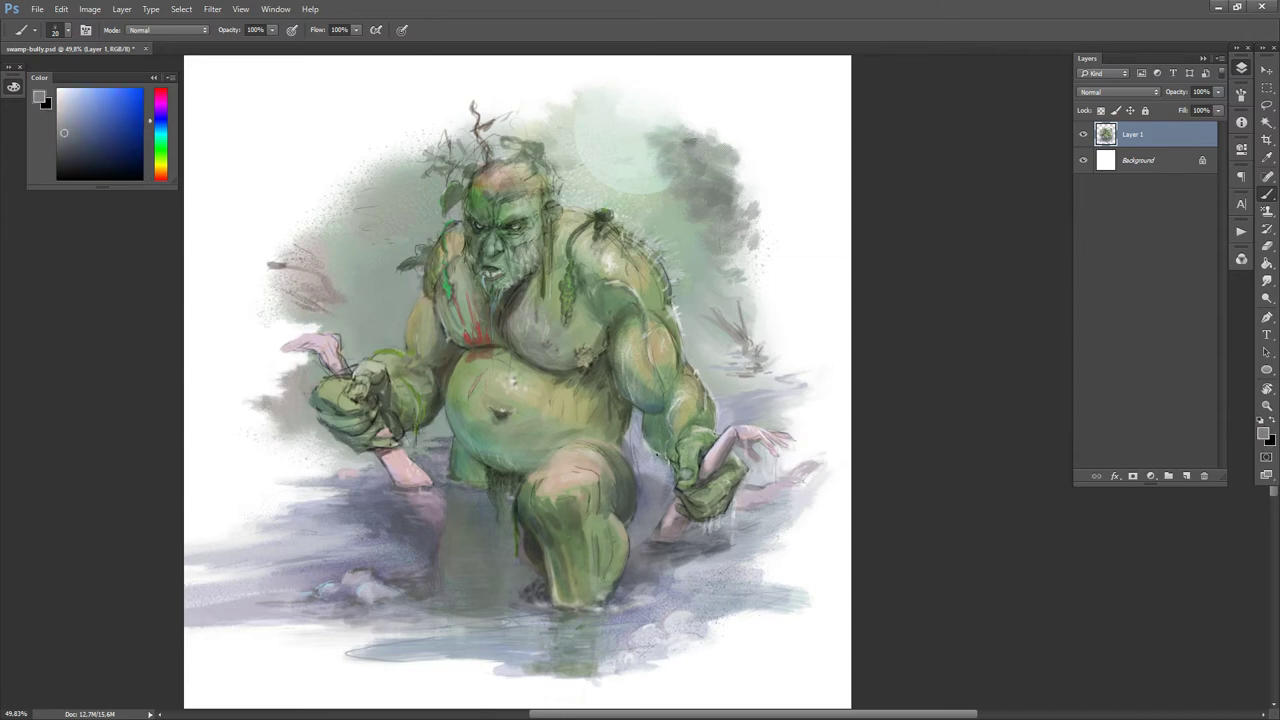
pyautogui.press('d')
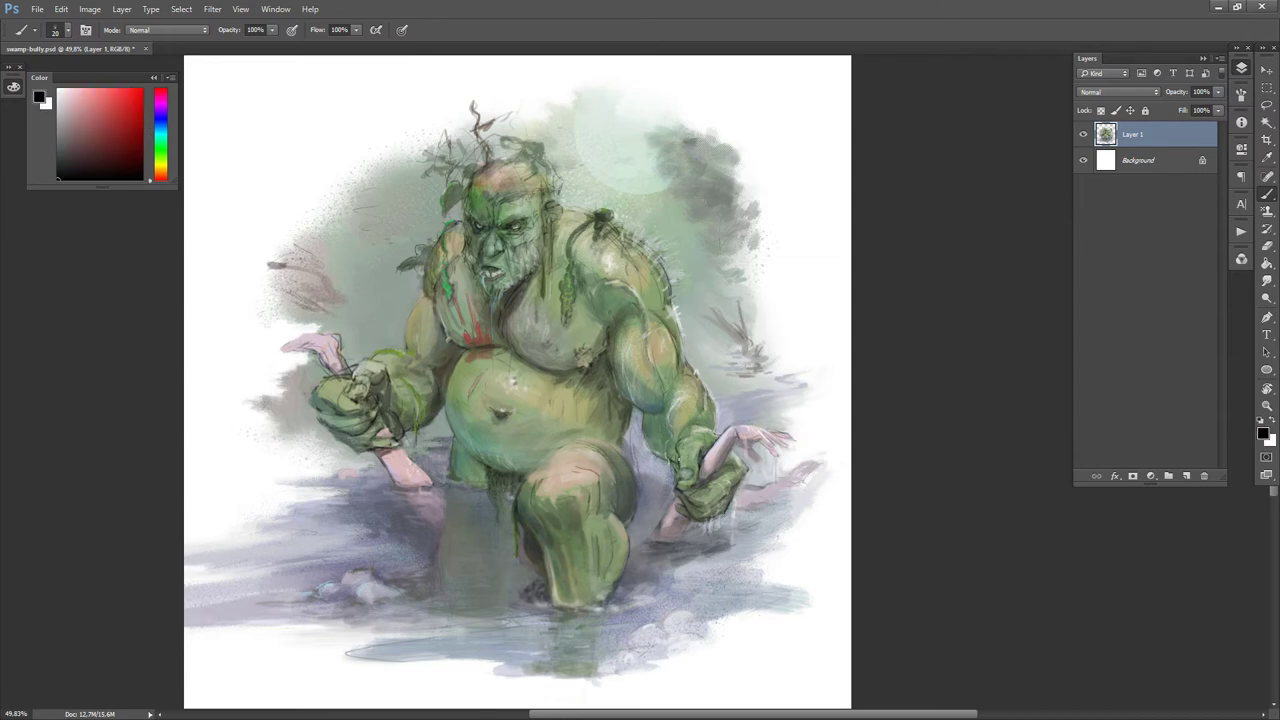
pyautogui.keyDown('alt'); pyautogui.click(653, 439); pyautogui.keyUp('alt')
pyautogui.press('d')
pyautogui.press('x')
pyautogui.press('x')
# - Lasso the underside of the troll's forearm, shade inside the selection with an enlarged brush, and deselect
pyautogui.press('l')
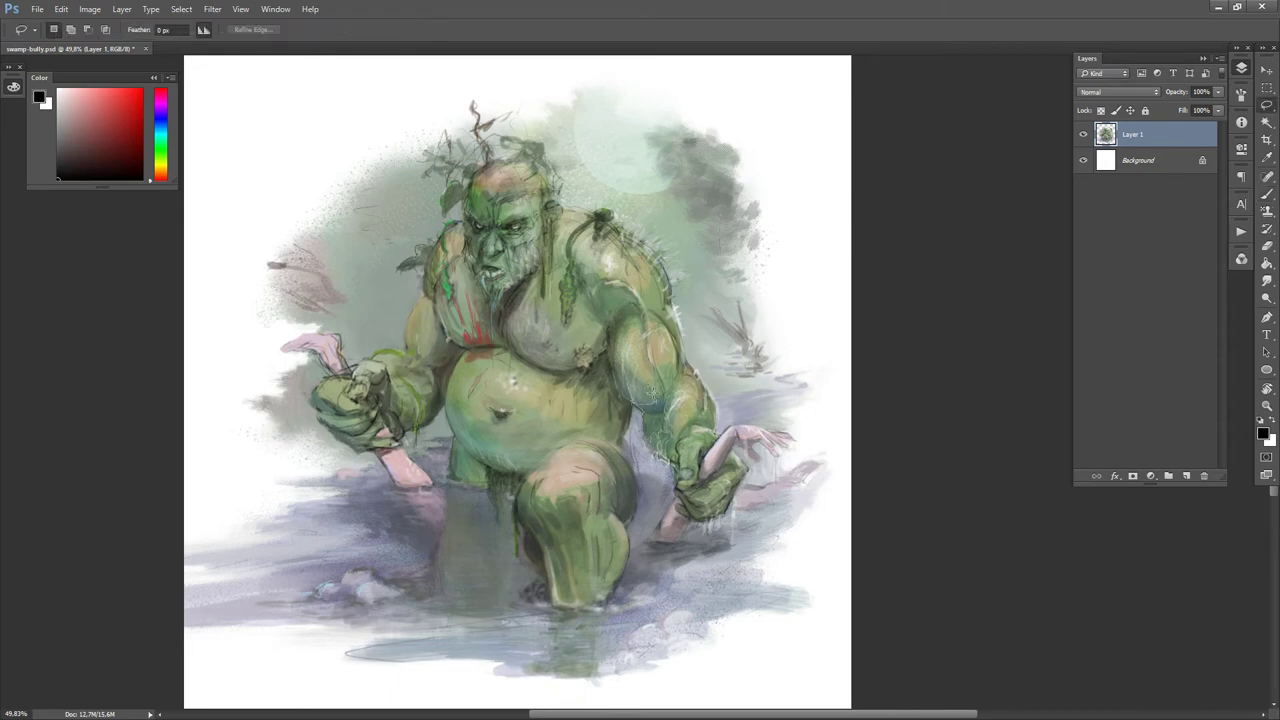
pyautogui.moveTo(656, 374)
pyautogui.mouseDown()
pyautogui.moveTo(662, 398)
pyautogui.moveTo(644, 414)
pyautogui.moveTo(654, 372)
pyautogui.mouseUp()
pyautogui.press('b')
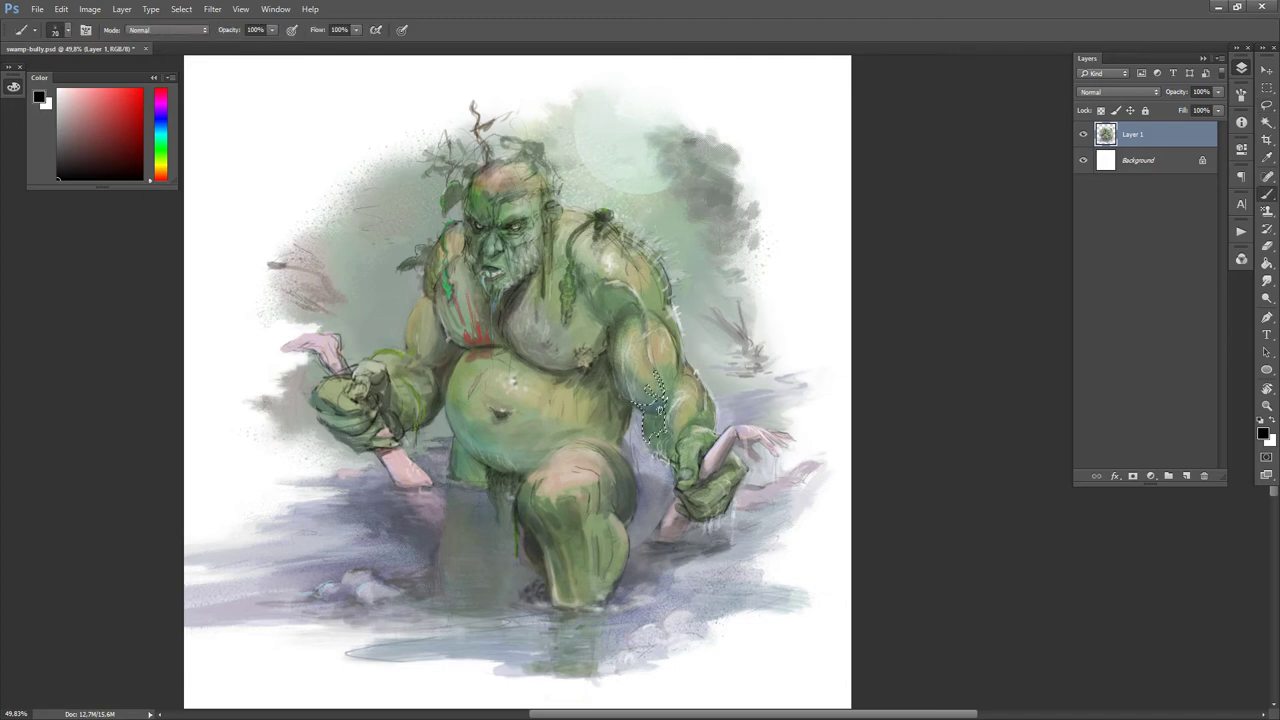
pyautogui.keyDown('alt'); pyautogui.click(508, 300); pyautogui.keyUp('alt')
pyautogui.press('d')
pyautogui.press(']')
pyautogui.press(']')
pyautogui.moveTo(640, 409); pyautogui.dragTo(668, 404)
pyautogui.press('[')
pyautogui.press('[')
pyautogui.press('[')
pyautogui.press('[')
pyautogui.hotkey('ctrl', 'd')
# - Darken the thigh contour beside the gap to the forearm with sampled greys and black, reducing the brush to 30 px
pyautogui.keyDown('alt'); pyautogui.click(628, 450); pyautogui.keyUp('alt')
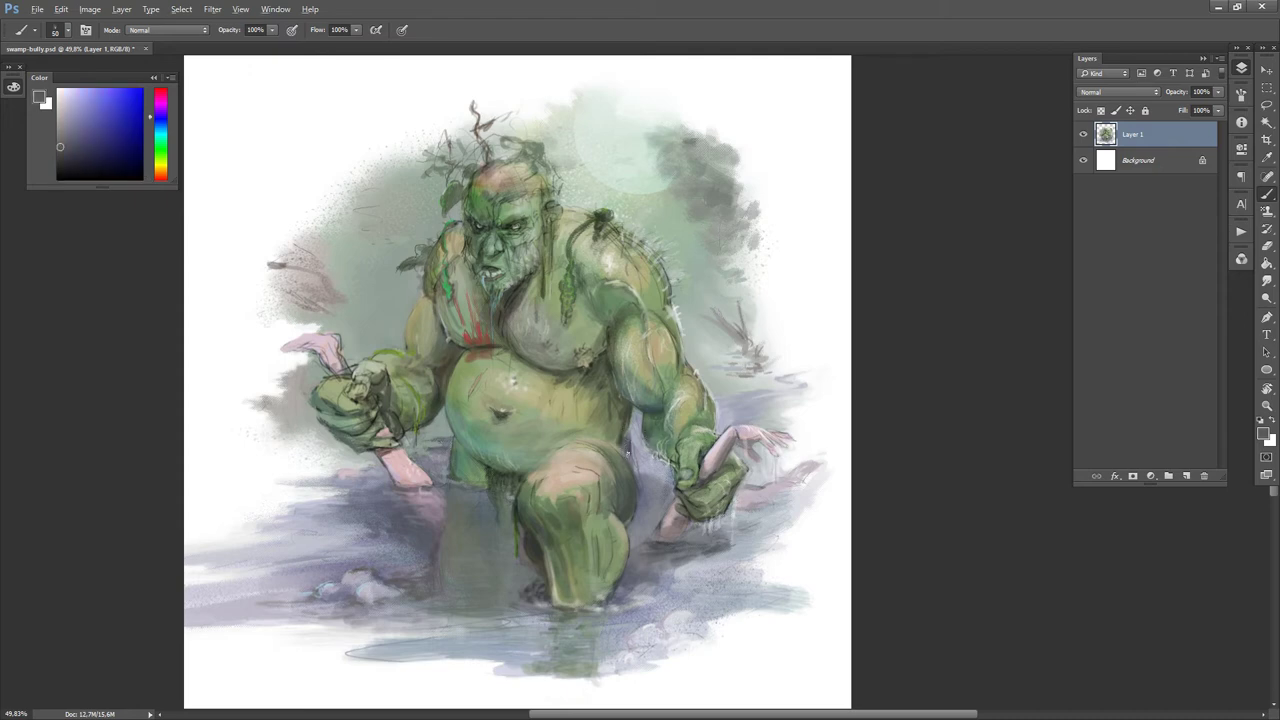
pyautogui.keyDown('alt'); pyautogui.click(622, 447); pyautogui.keyUp('alt')
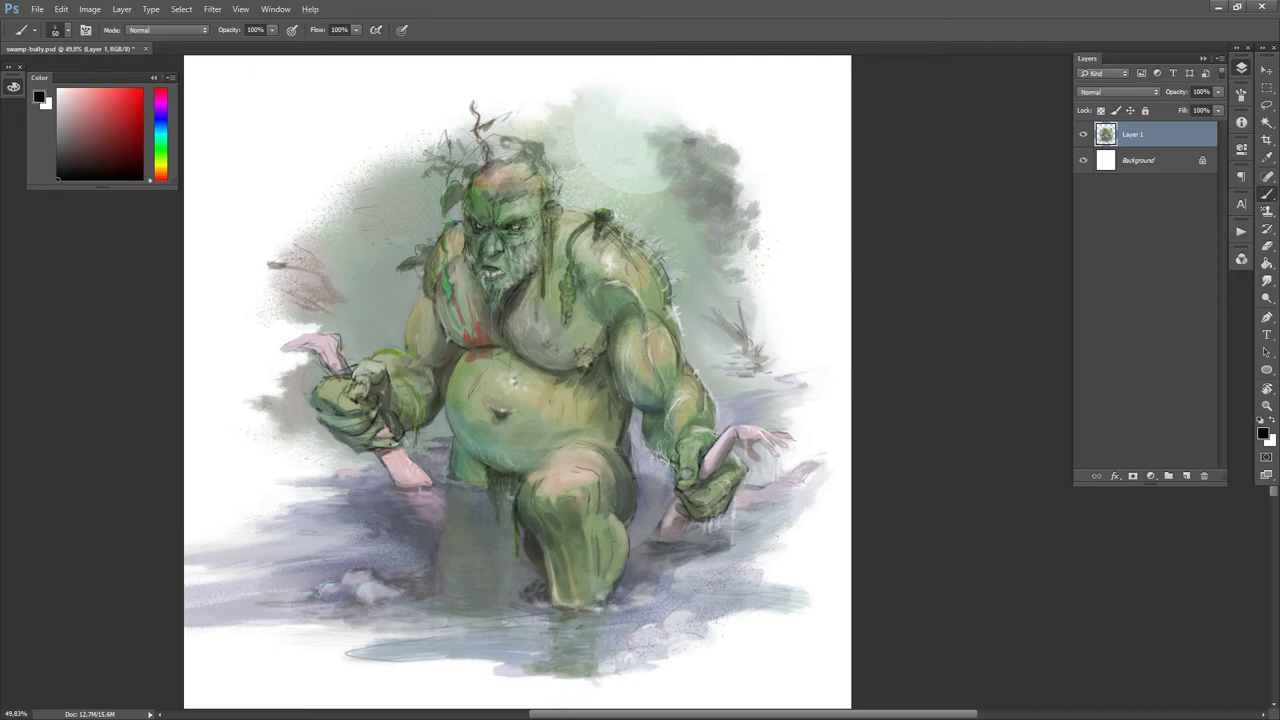
pyautogui.keyDown('alt'); pyautogui.click(623, 462); pyautogui.keyUp('alt')
pyautogui.keyDown('alt'); pyautogui.click(628, 460); pyautogui.keyUp('alt')
pyautogui.press('d')
pyautogui.press('[')
pyautogui.keyDown('alt'); pyautogui.click(634, 438); pyautogui.keyUp('alt')
pyautogui.press('d')
pyautogui.press('x')
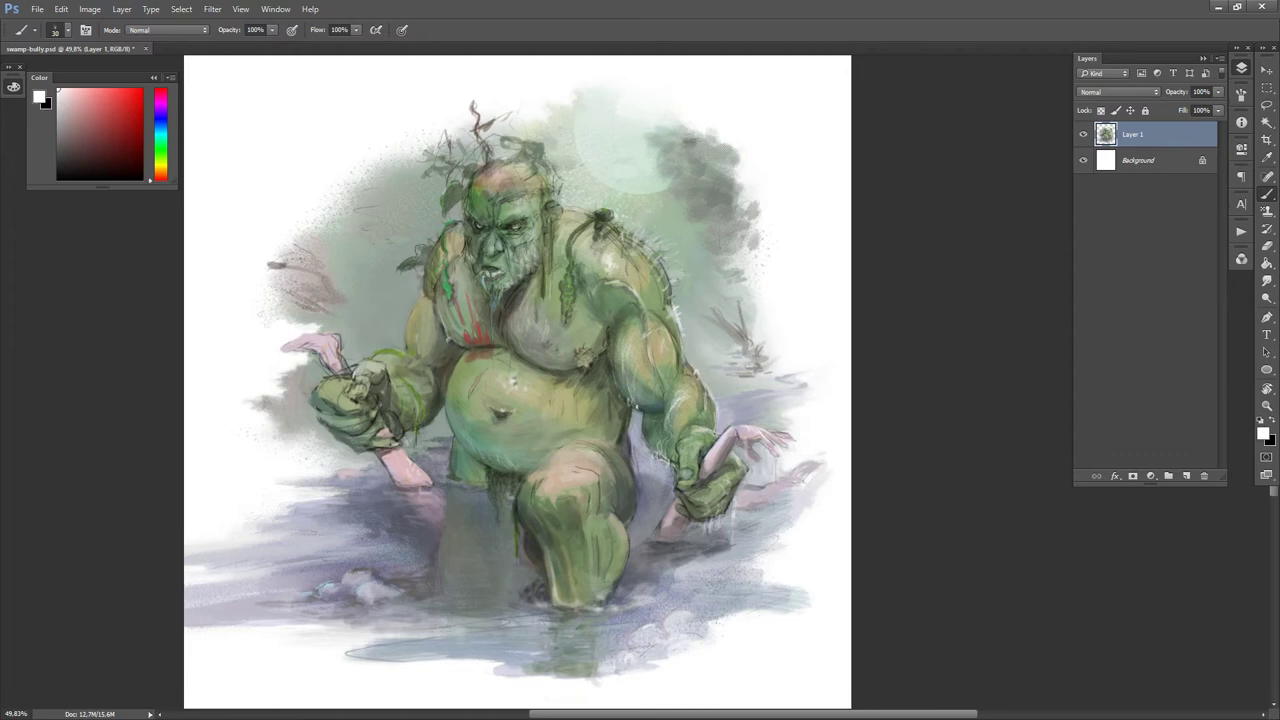
# - Refine the elbow and lower forearm edge with sampled grey-greens, black and white at 30 px
pyautogui.keyDown('alt'); pyautogui.click(640, 403); pyautogui.keyUp('alt')
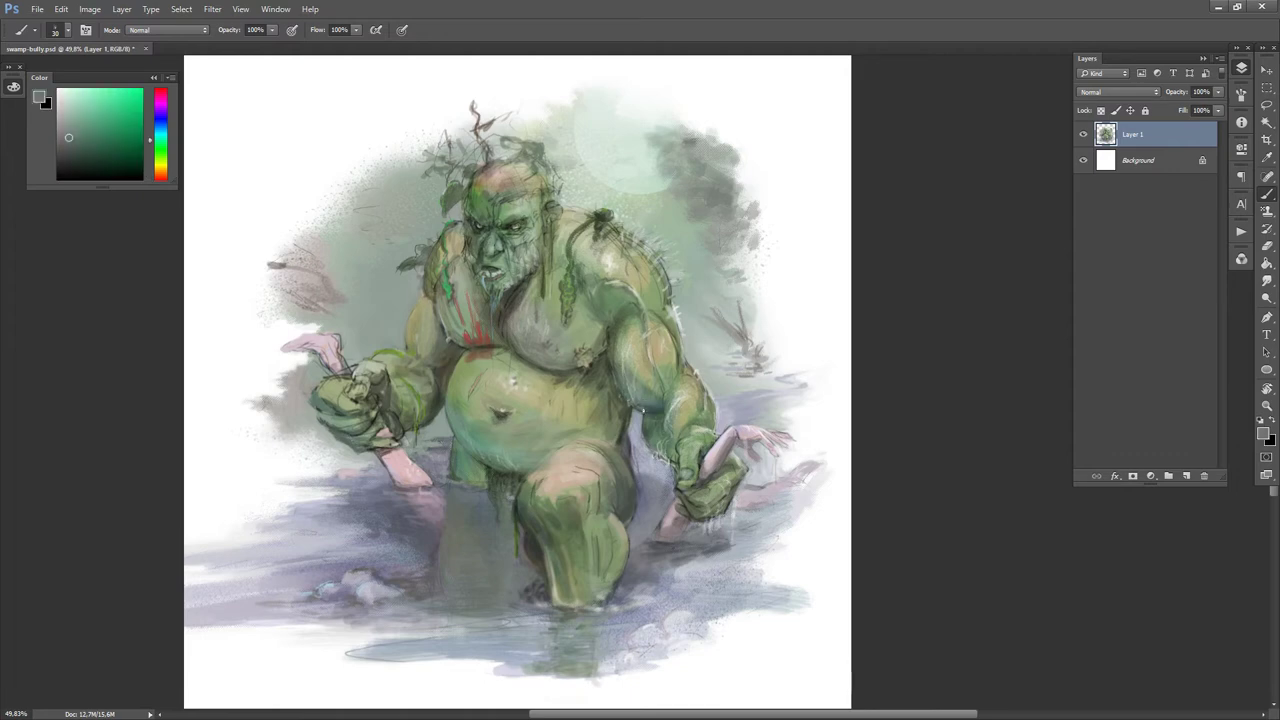
pyautogui.press('d')
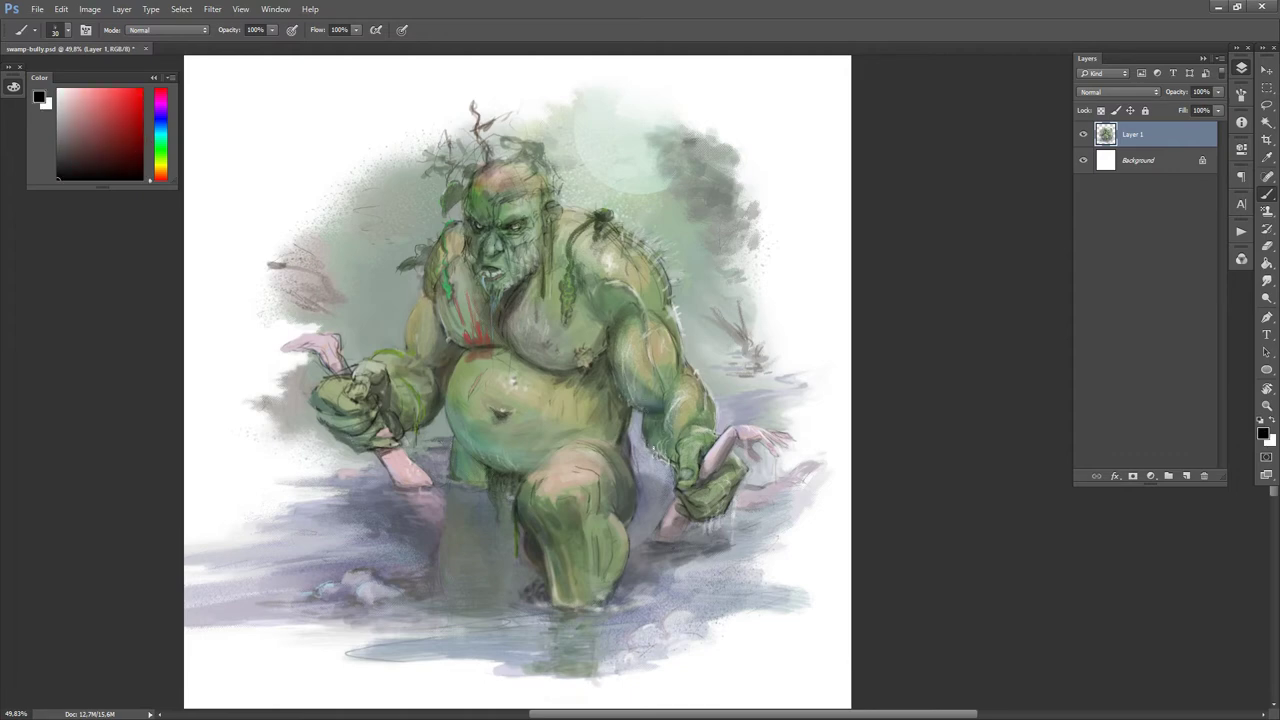
pyautogui.press('x')
pyautogui.keyDown('alt'); pyautogui.click(649, 433); pyautogui.keyUp('alt')
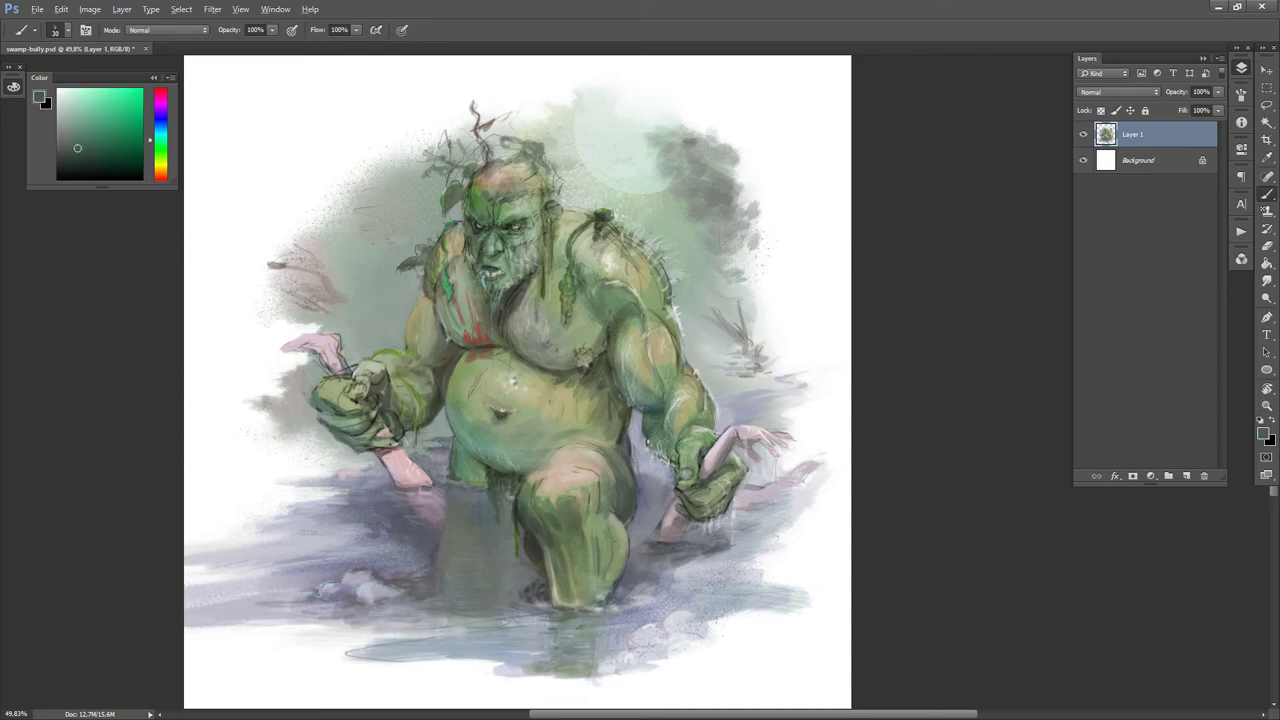
pyautogui.press('d')
pyautogui.press('x')
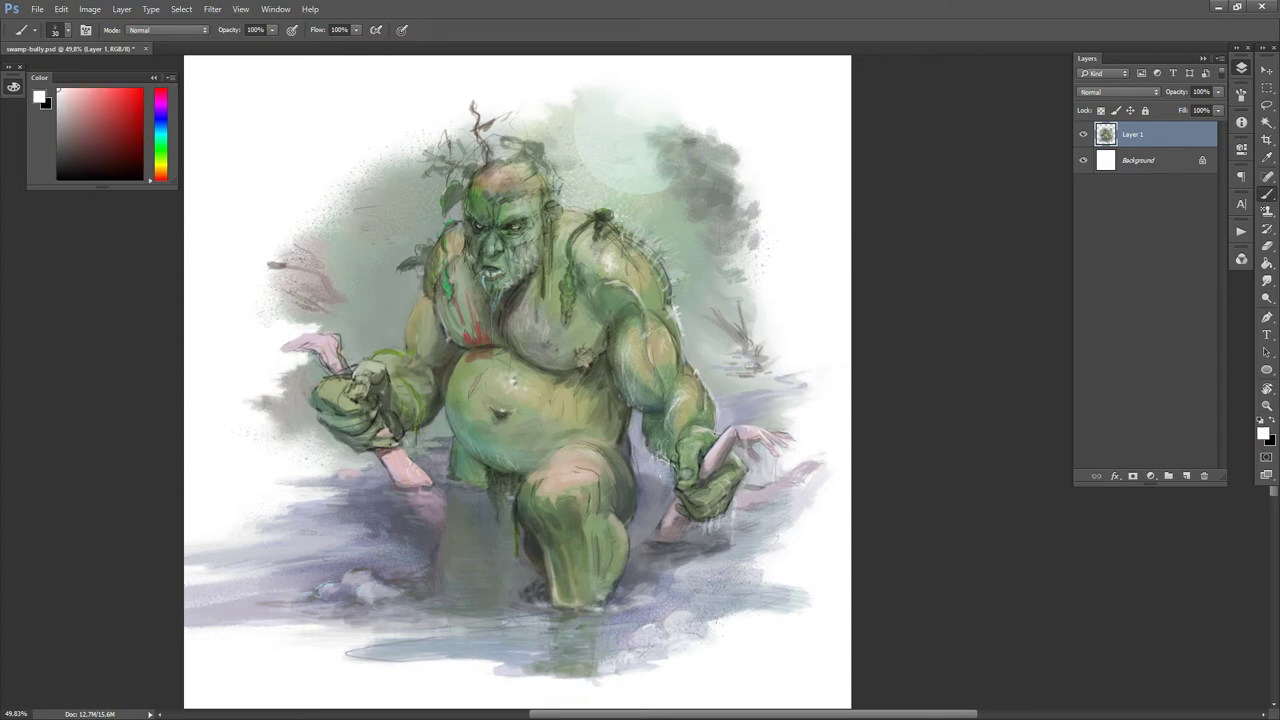
pyautogui.press('x')
pyautogui.press('x')
# - Retouch the water beside the submerged captive's arm with sampled blue-grey, reducing the brush to 80 px
pyautogui.keyDown('alt'); pyautogui.click(657, 517); pyautogui.keyUp('alt')
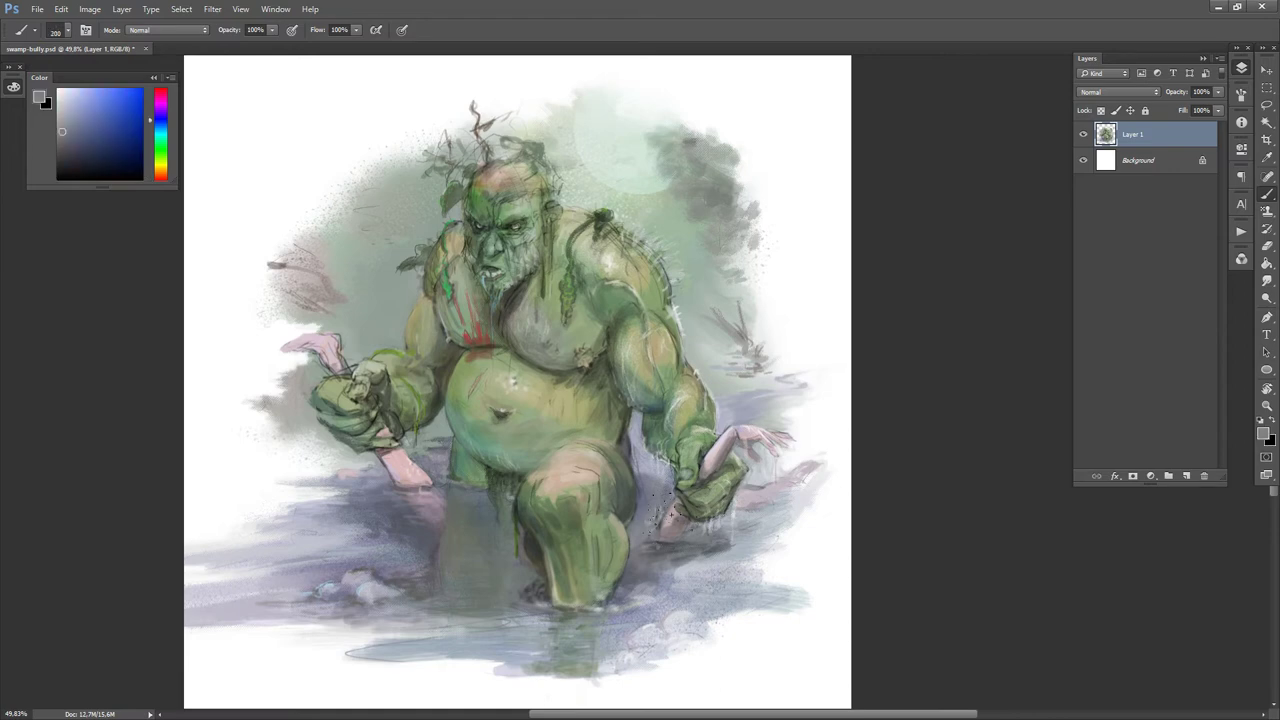
pyautogui.press('[')
pyautogui.press('[')
pyautogui.press('[')
pyautogui.press('[')
pyautogui.press('[')
pyautogui.press('d')
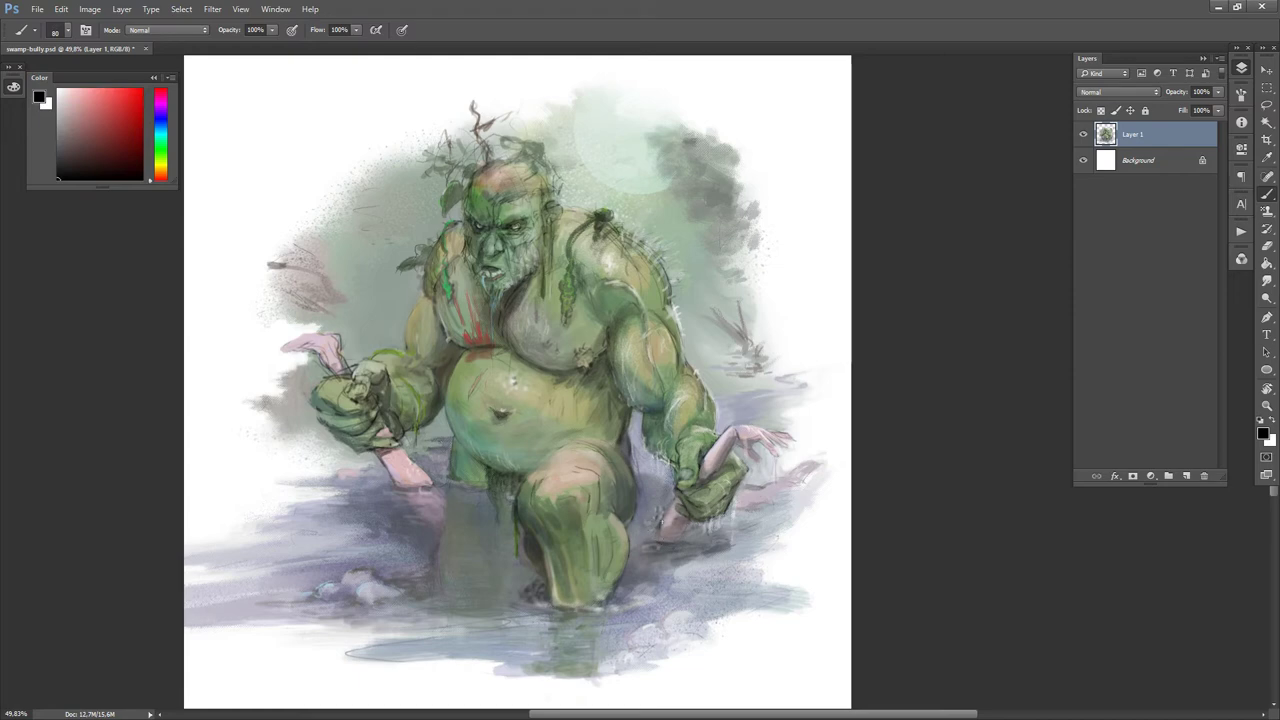
pyautogui.press('x')
# - Sample the water grey between the thigh and the captive's arm and resize the brush to 40 px for retouching there
pyautogui.keyDown('alt'); pyautogui.click(646, 505); pyautogui.keyUp('alt')
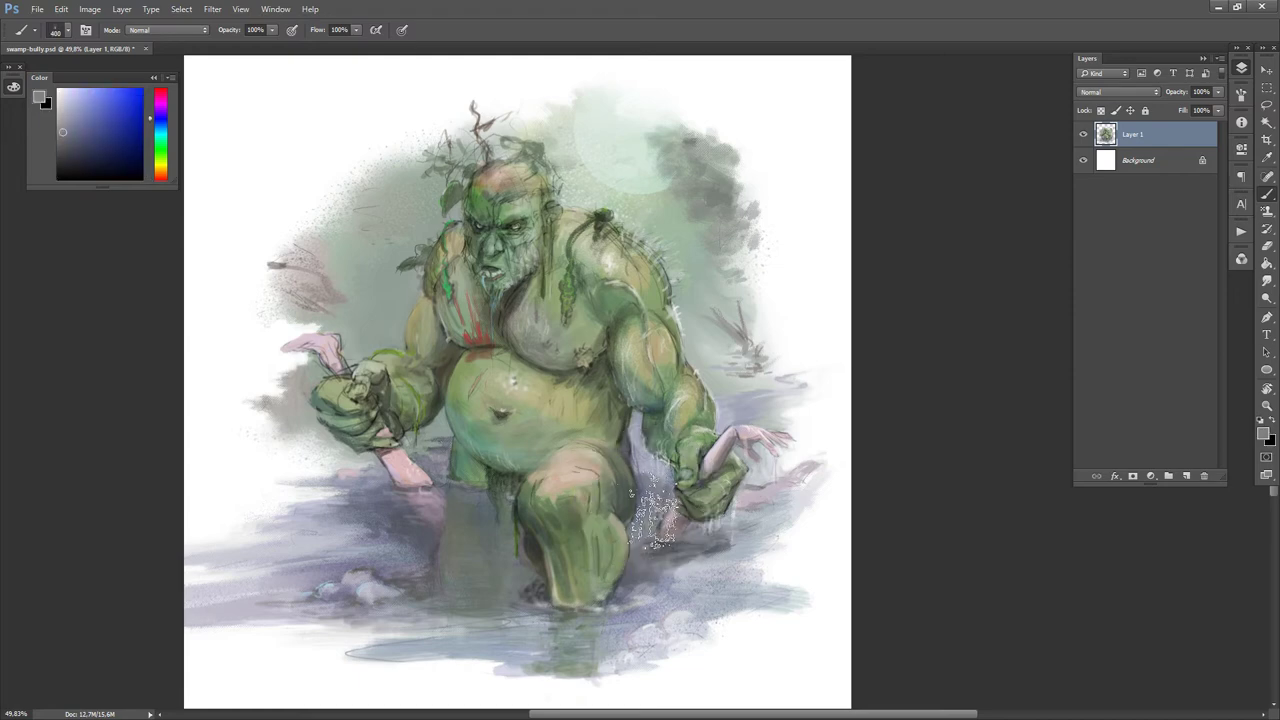
pyautogui.press(']')
pyautogui.press(']')
pyautogui.press(']')
pyautogui.press(']')
pyautogui.press(']')
pyautogui.press(']')
pyautogui.press('[')
pyautogui.press('[')
pyautogui.press('[')
pyautogui.press('[')
pyautogui.press('[')
pyautogui.press('[')
pyautogui.press('[')
pyautogui.press('[')
pyautogui.press('[')
pyautogui.press('[')
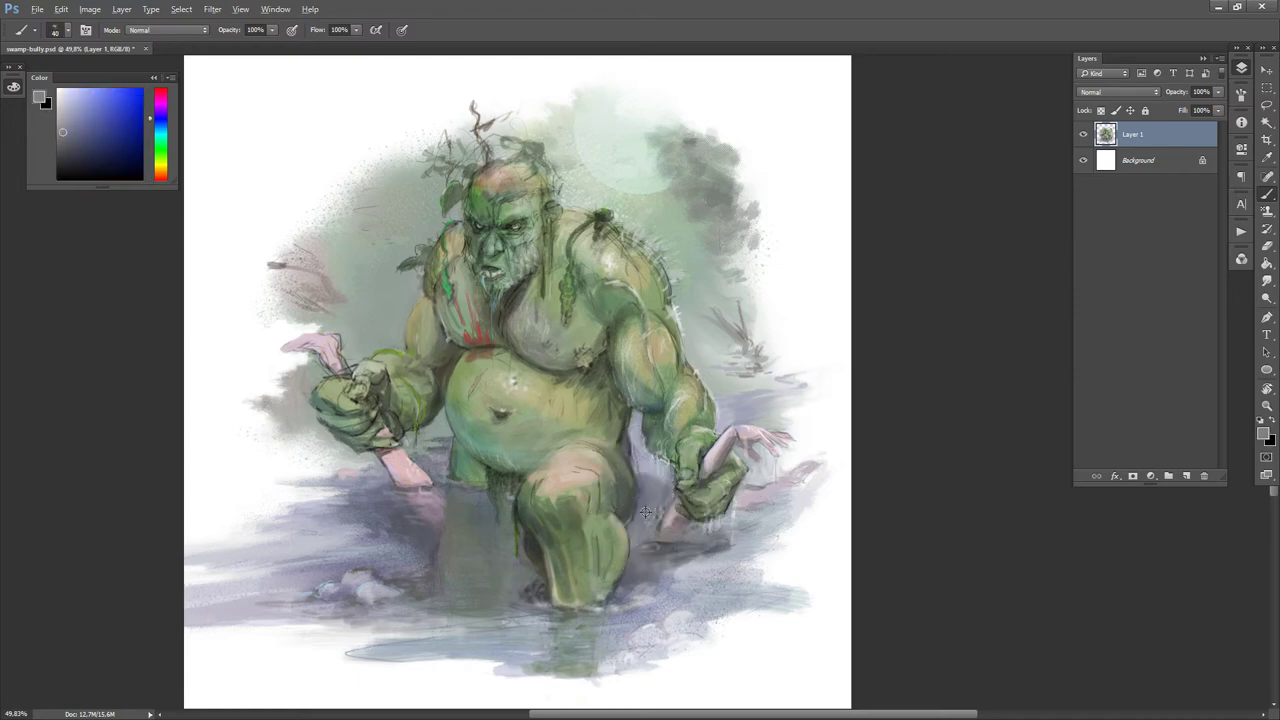
# - Paint the water along the outer side of the front knee with sampled greys and black at 30 px
pyautogui.keyDown('alt'); pyautogui.click(651, 516); pyautogui.keyUp('alt')
pyautogui.press('d')
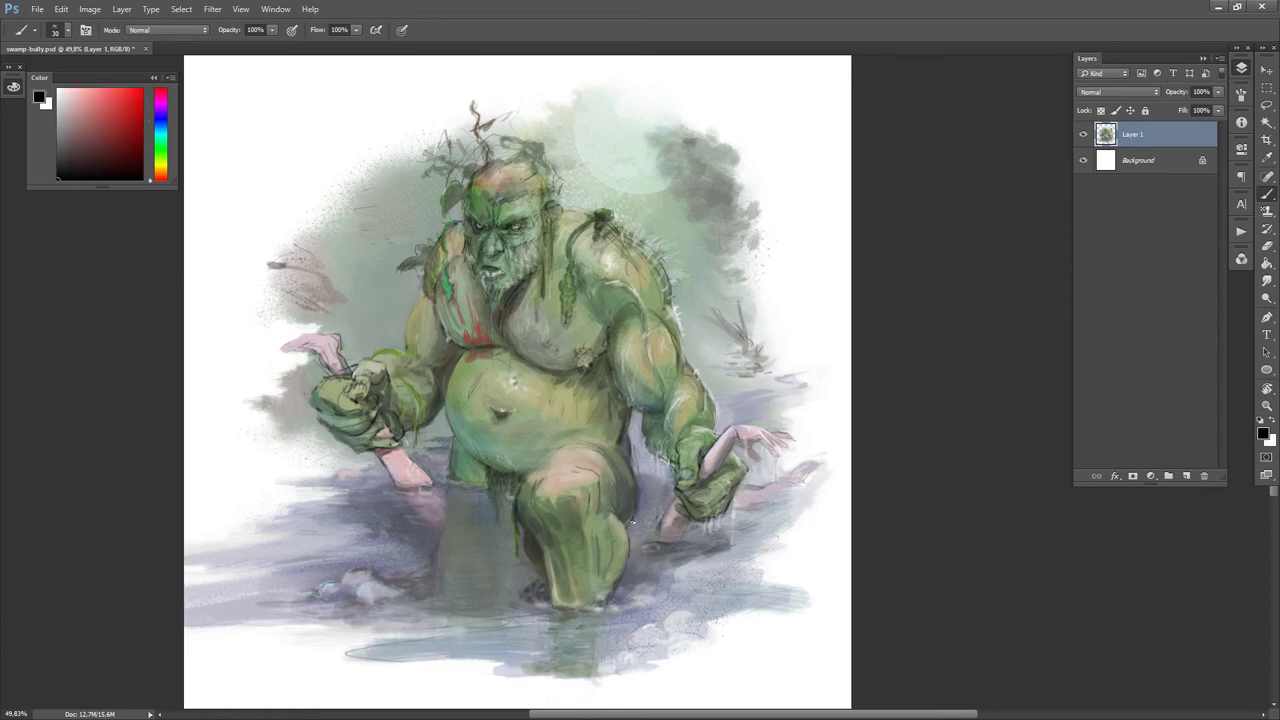
pyautogui.keyDown('alt'); pyautogui.click(632, 530); pyautogui.keyUp('alt')
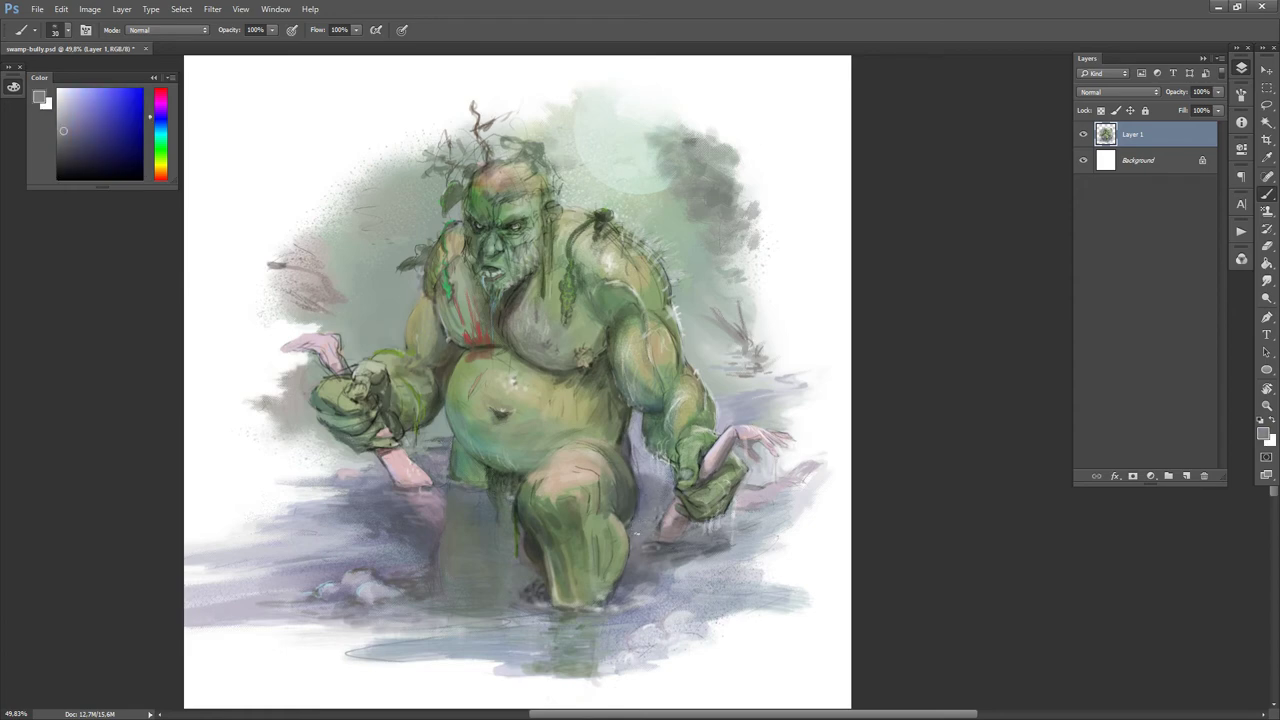
pyautogui.keyDown('alt'); pyautogui.click(637, 528); pyautogui.keyUp('alt')
pyautogui.press('d')
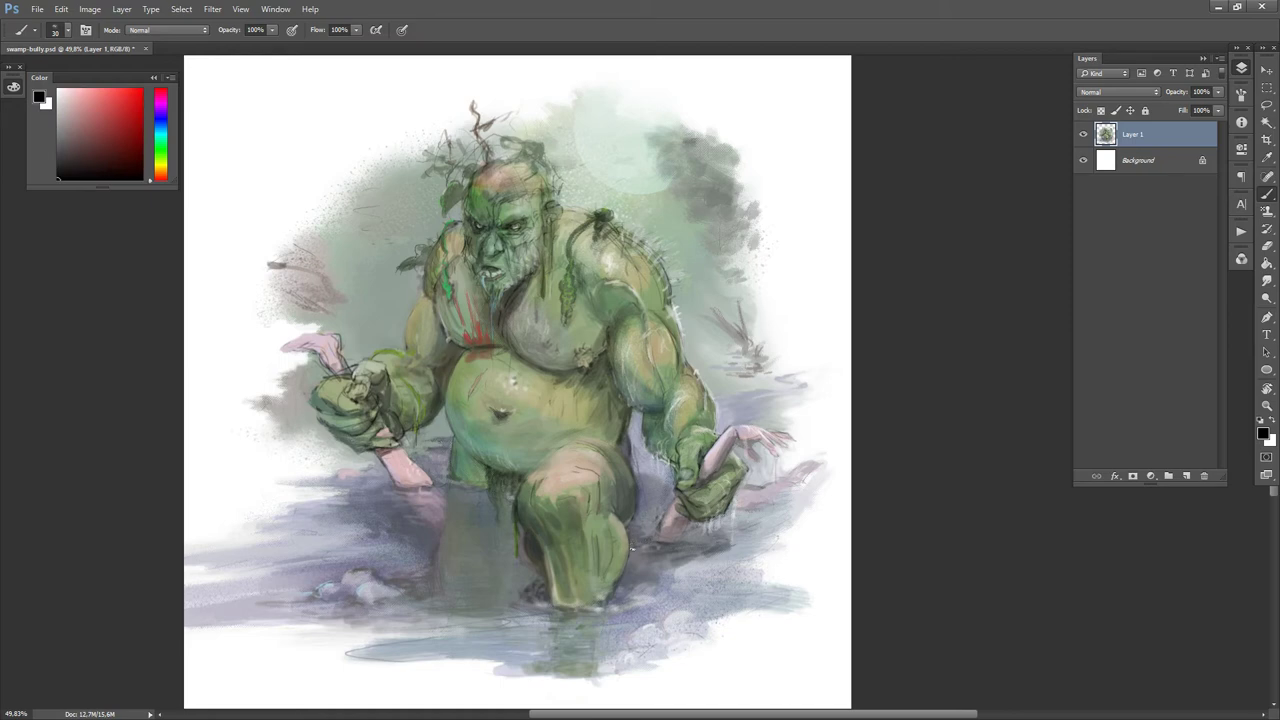
# - Sharpen the outer thigh contour against the water using sampled violet-greys and dark tones with a 25 to 30 px brush
pyautogui.keyDown('alt'); pyautogui.click(634, 528); pyautogui.keyUp('alt')
pyautogui.keyDown('alt'); pyautogui.click(626, 489); pyautogui.keyUp('alt')
pyautogui.keyDown('alt'); pyautogui.click(632, 492); pyautogui.keyUp('alt')
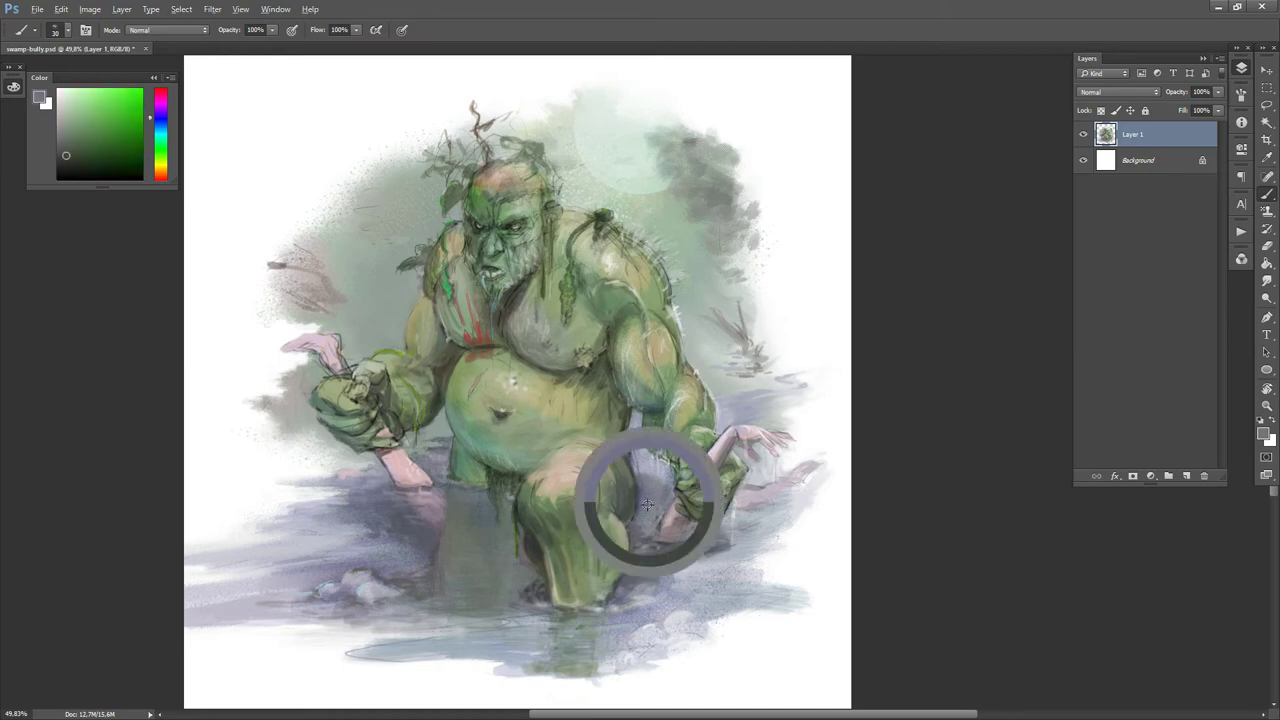
pyautogui.press('d')
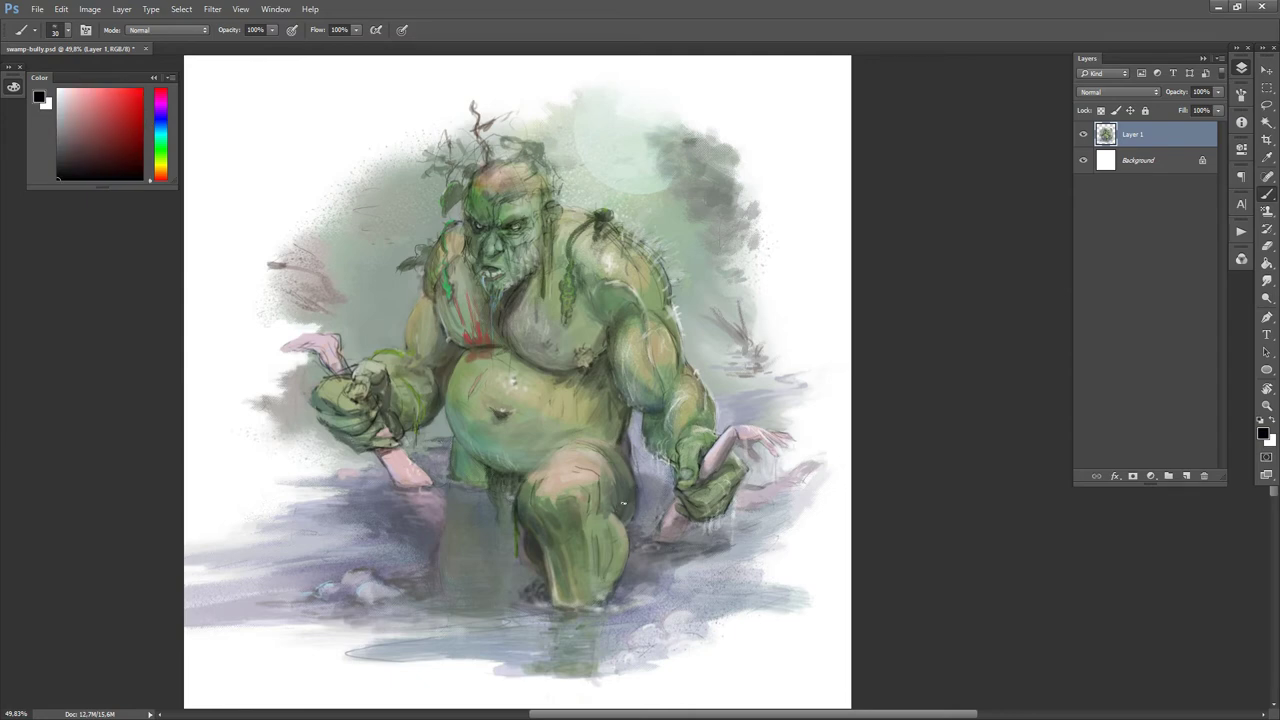
pyautogui.keyDown('alt'); pyautogui.click(626, 506); pyautogui.keyUp('alt')
pyautogui.keyDown('alt'); pyautogui.click(641, 490); pyautogui.keyUp('alt')
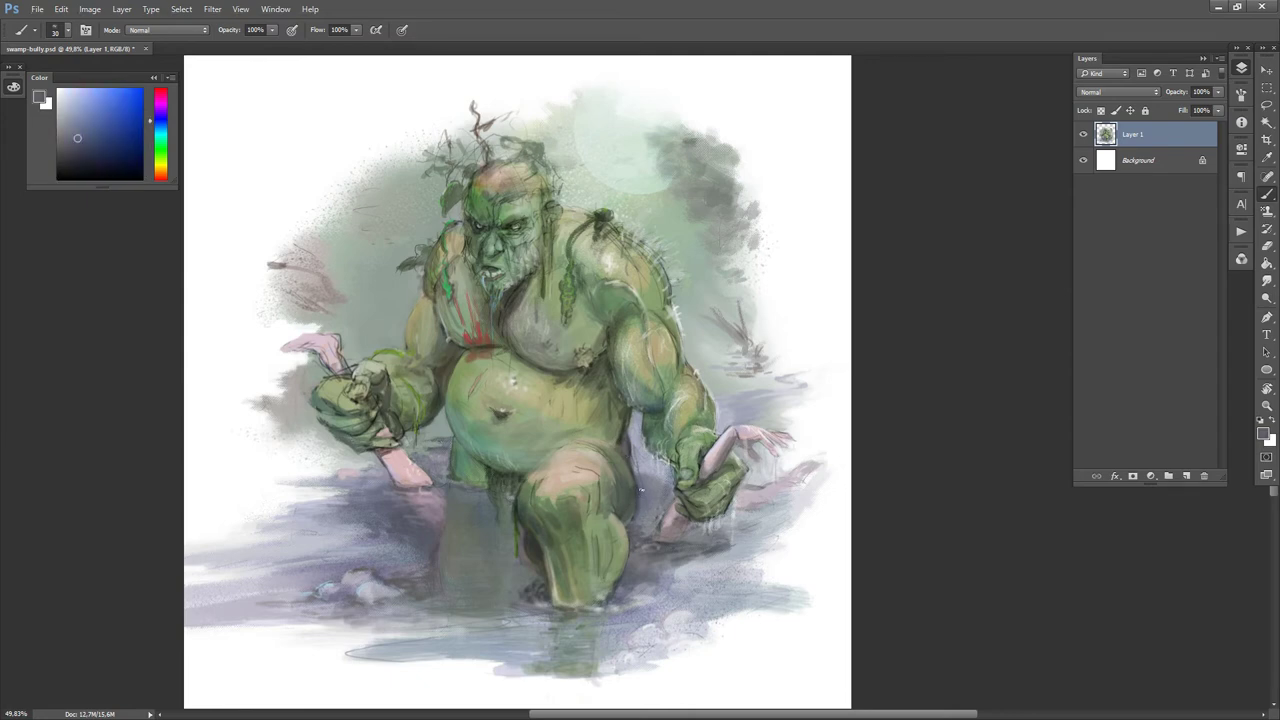
pyautogui.keyDown('alt'); pyautogui.click(634, 485); pyautogui.keyUp('alt')
pyautogui.press('d')
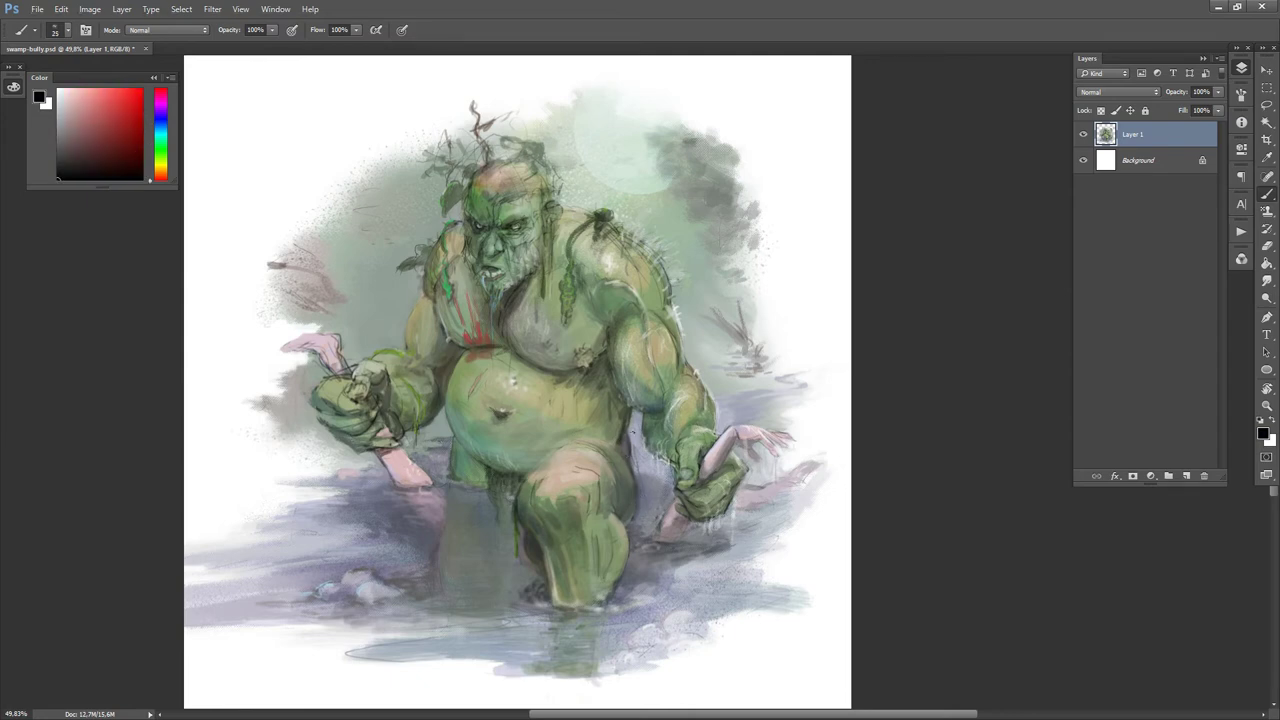
pyautogui.press('x')
pyautogui.keyDown('alt'); pyautogui.click(632, 484); pyautogui.keyUp('alt')
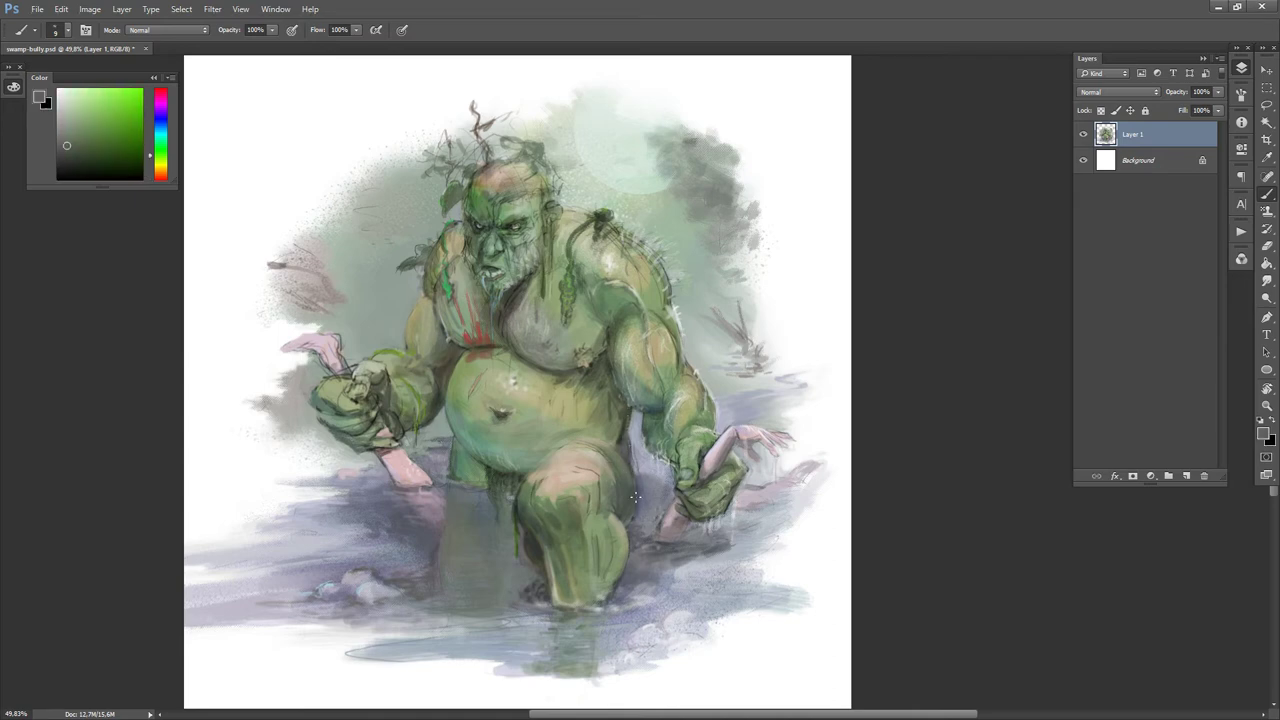
# - Switch to the last brush preset at 20 px and retouch the upper thigh edge with a sampled dark grey
pyautogui.press('.')
pyautogui.press('[')
pyautogui.press('[')
pyautogui.press('[')
pyautogui.press('[')
pyautogui.press('[')
pyautogui.press('[')
pyautogui.press('[')
pyautogui.press('[')
pyautogui.press('[')
pyautogui.press('[')
pyautogui.press('[')
pyautogui.press('[')
pyautogui.press('d')
pyautogui.press('x')
pyautogui.keyDown('alt'); pyautogui.click(627, 448); pyautogui.keyUp('alt')
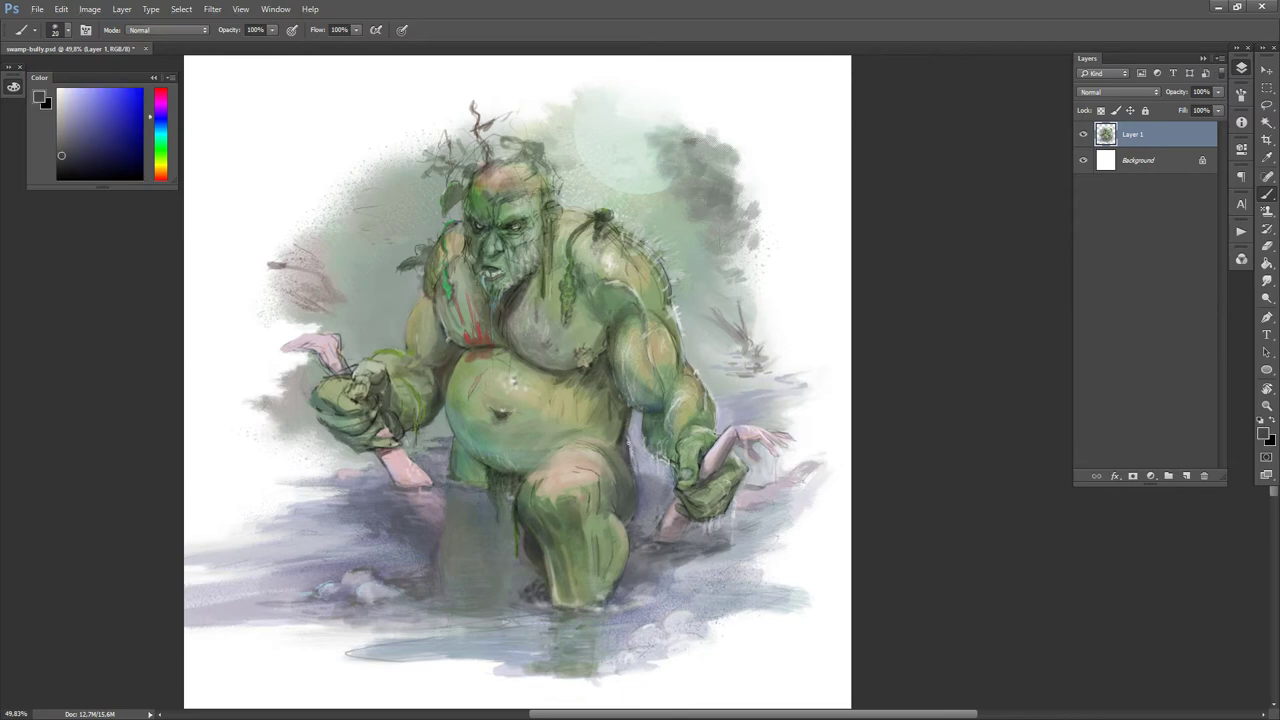
# - Paint a mid-grey patch across the gap between the thigh and the forearm, and reset the foreground to white
pyautogui.keyDown('alt'); pyautogui.click(638, 448); pyautogui.keyUp('alt')
pyautogui.click(70, 131)
pyautogui.moveTo(637, 451); pyautogui.dragTo(652, 454)
pyautogui.keyDown('alt'); pyautogui.click(650, 443); pyautogui.keyUp('alt')
pyautogui.press('d')
pyautogui.press('x')
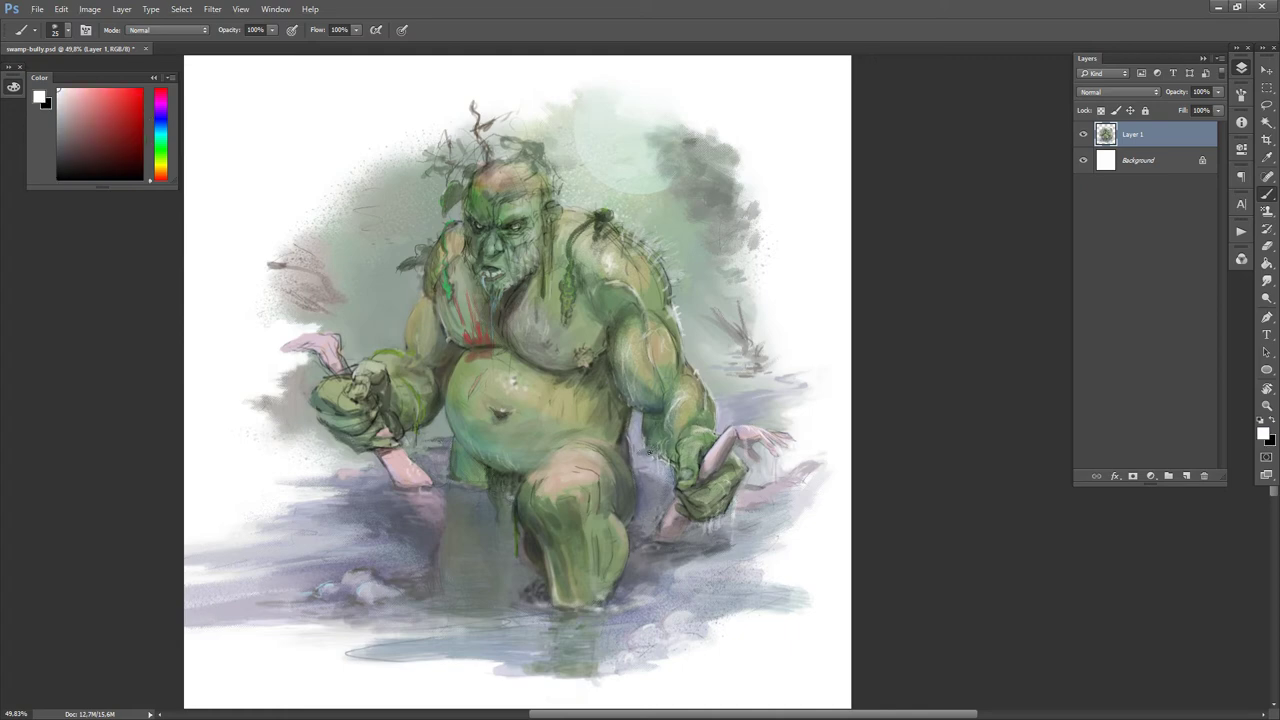
# - Blend the background between the thigh and the troll's fist with sampled lavender greys, enlarging the brush to 35 px
pyautogui.keyDown('alt'); pyautogui.click(640, 456); pyautogui.keyUp('alt')
pyautogui.keyDown('alt'); pyautogui.click(635, 436); pyautogui.keyUp('alt')
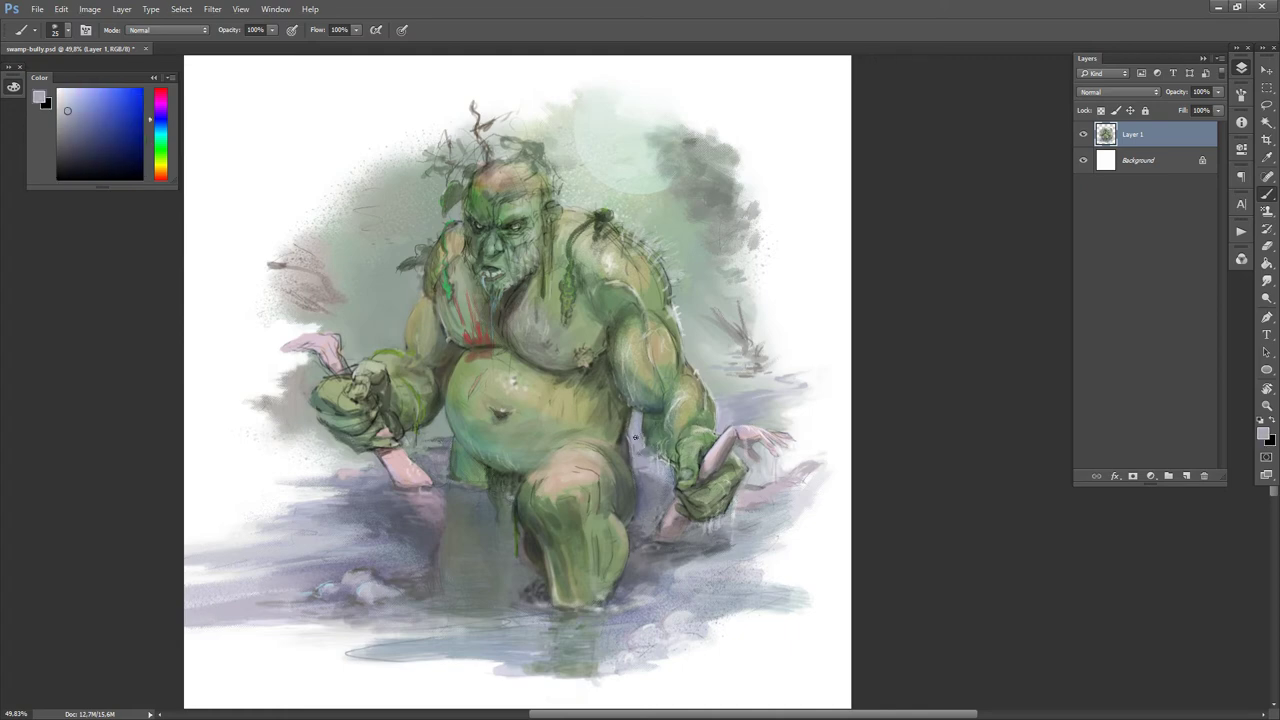
pyautogui.keyDown('alt'); pyautogui.click(656, 473); pyautogui.keyUp('alt')
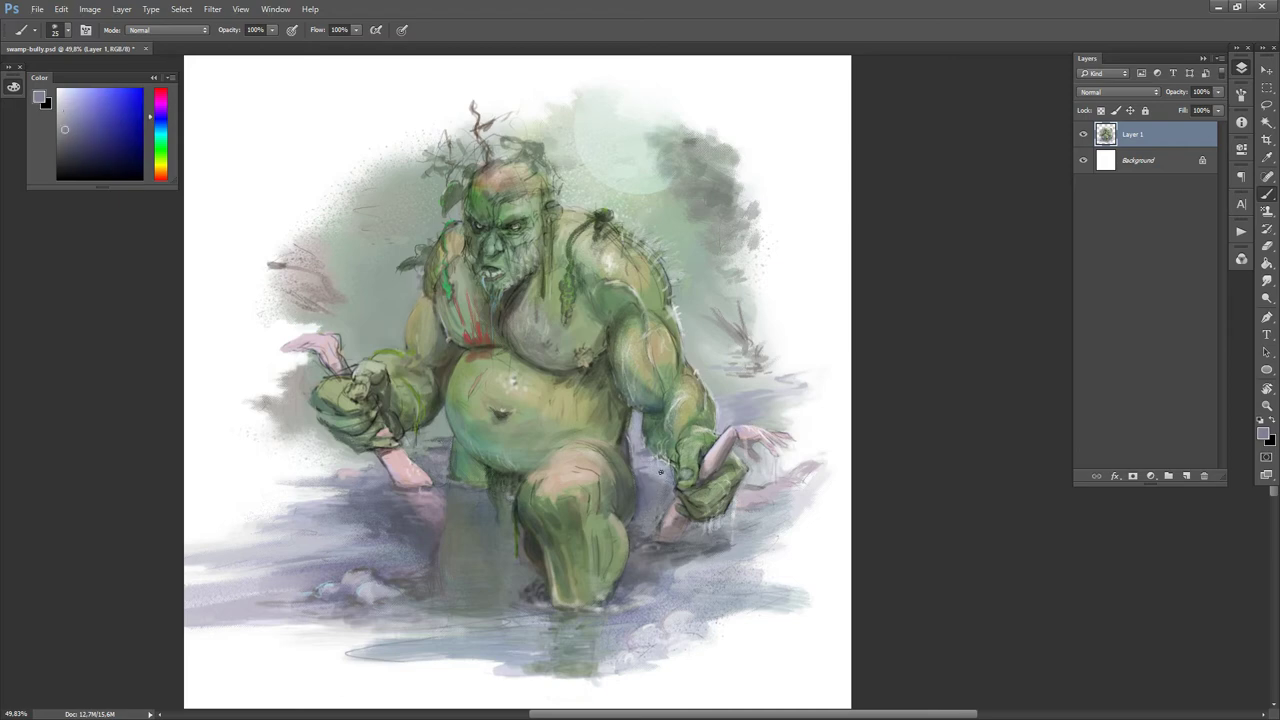
pyautogui.keyDown('alt'); pyautogui.click(656, 475); pyautogui.keyUp('alt')
pyautogui.press(']')
pyautogui.press(']')
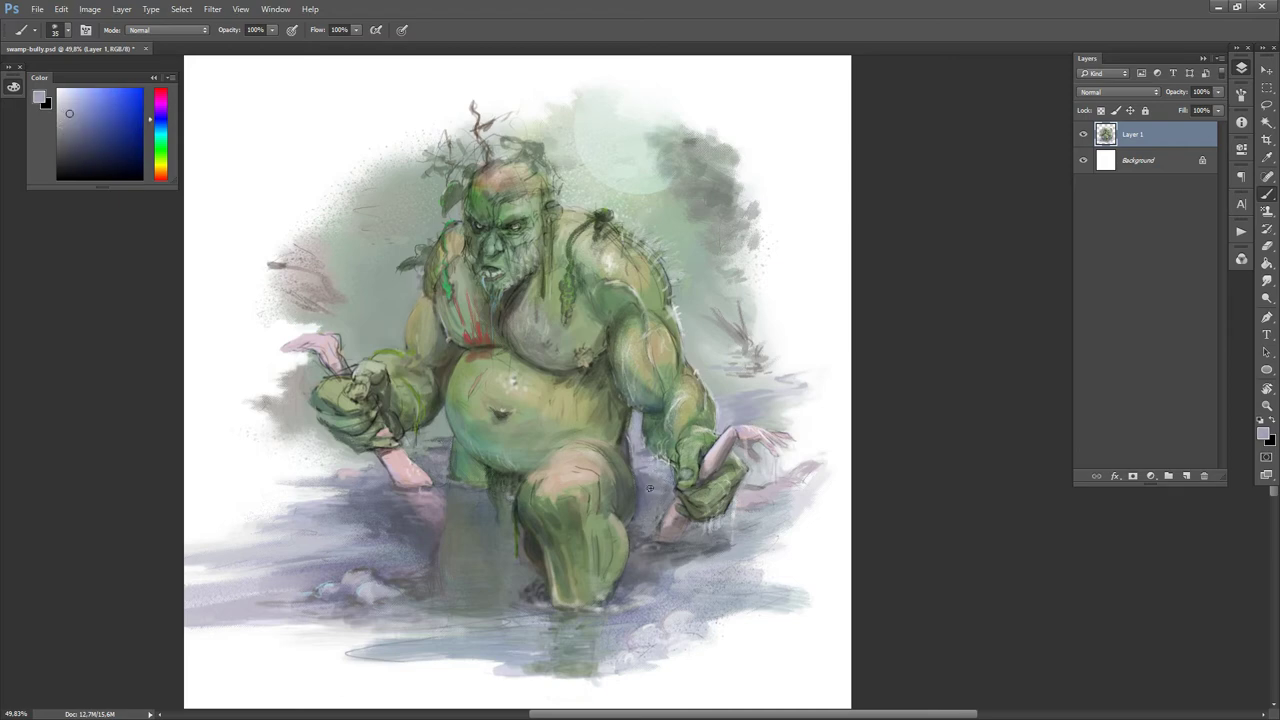
pyautogui.keyDown('alt'); pyautogui.click(653, 490); pyautogui.keyUp('alt')
pyautogui.keyDown('alt'); pyautogui.click(646, 470); pyautogui.keyUp('alt')
# - Smudge the pink water streak beyond the captive's hand at 50% strength and erase the water's rough outer edge
pyautogui.press('r')
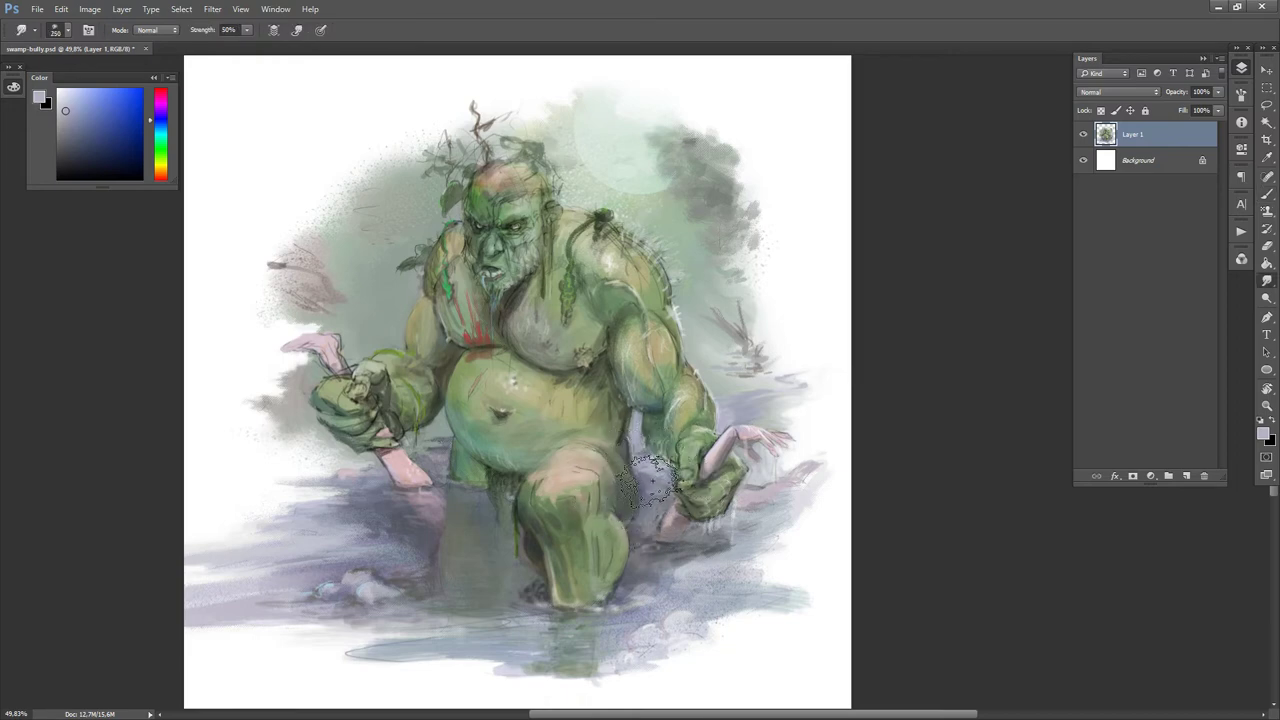
pyautogui.moveTo(819, 483)
pyautogui.mouseDown()
pyautogui.moveTo(808, 467)
pyautogui.moveTo(821, 452)
pyautogui.moveTo(805, 456)
pyautogui.mouseUp()
pyautogui.press('b')
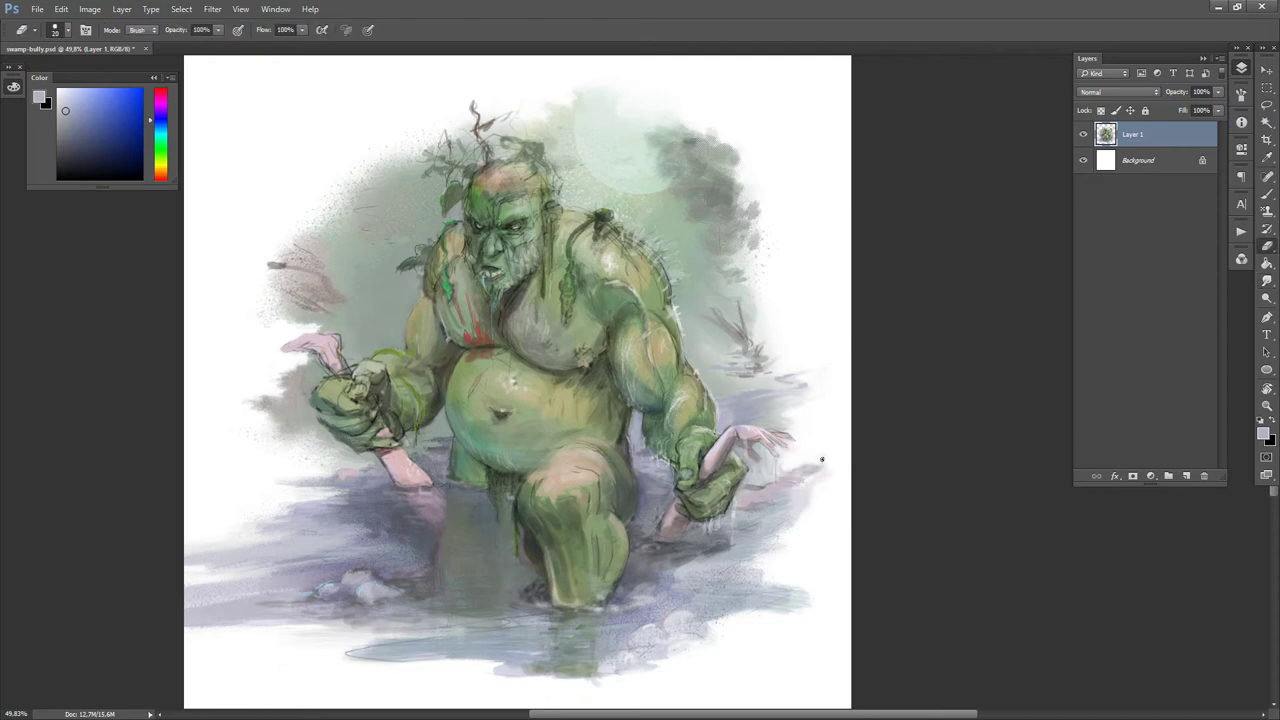
pyautogui.press(']')
pyautogui.press(']')
pyautogui.press(']')
pyautogui.press(']')
pyautogui.press(']')
pyautogui.press(']')
pyautogui.press(']')
pyautogui.moveTo(809, 511); pyautogui.dragTo(830, 477)
pyautogui.press('[')
pyautogui.press('[')
# - Lasso the ragged water edge below the pink streak, clean it up, and deselect
pyautogui.press('l')
pyautogui.moveTo(808, 499)
pyautogui.mouseDown()
pyautogui.moveTo(824, 456)
pyautogui.moveTo(786, 467)
pyautogui.moveTo(756, 514)
pyautogui.moveTo(790, 538)
pyautogui.moveTo(816, 512)
pyautogui.mouseUp()
pyautogui.hotkey('ctrl', 'd')
pyautogui.press('b')
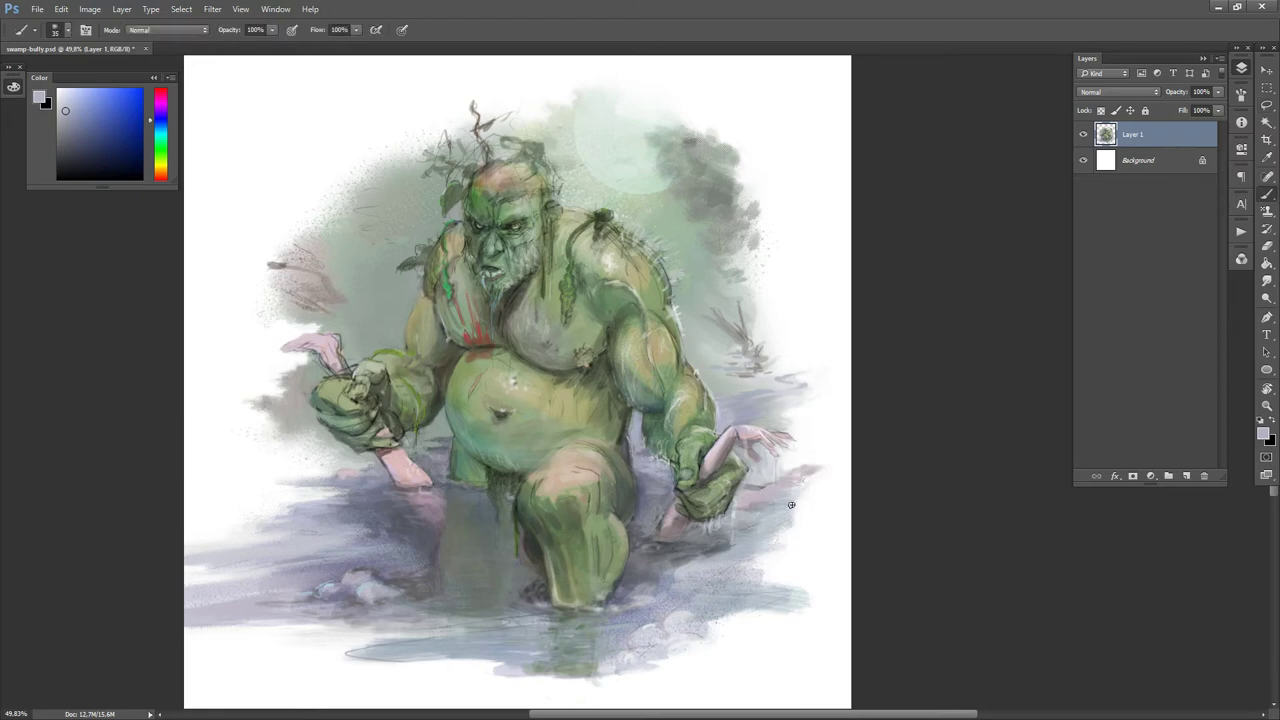
# - Add blue-grey ripples to the water below the pink streak using colours sampled from the surrounding water
pyautogui.keyDown('alt'); pyautogui.click(778, 534); pyautogui.keyUp('alt')
pyautogui.keyDown('alt'); pyautogui.click(758, 548); pyautogui.keyUp('alt')
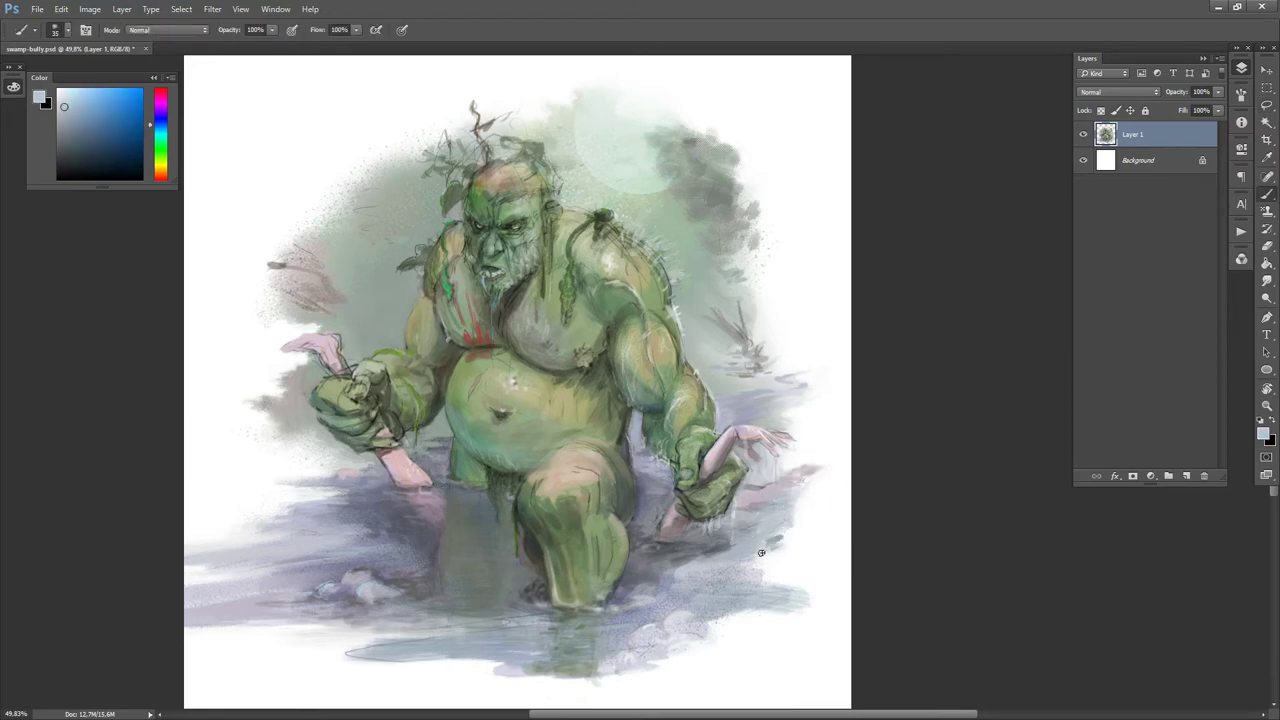
pyautogui.keyDown('alt'); pyautogui.click(791, 536); pyautogui.keyUp('alt')
pyautogui.keyDown('alt'); pyautogui.click(757, 541); pyautogui.keyUp('alt')
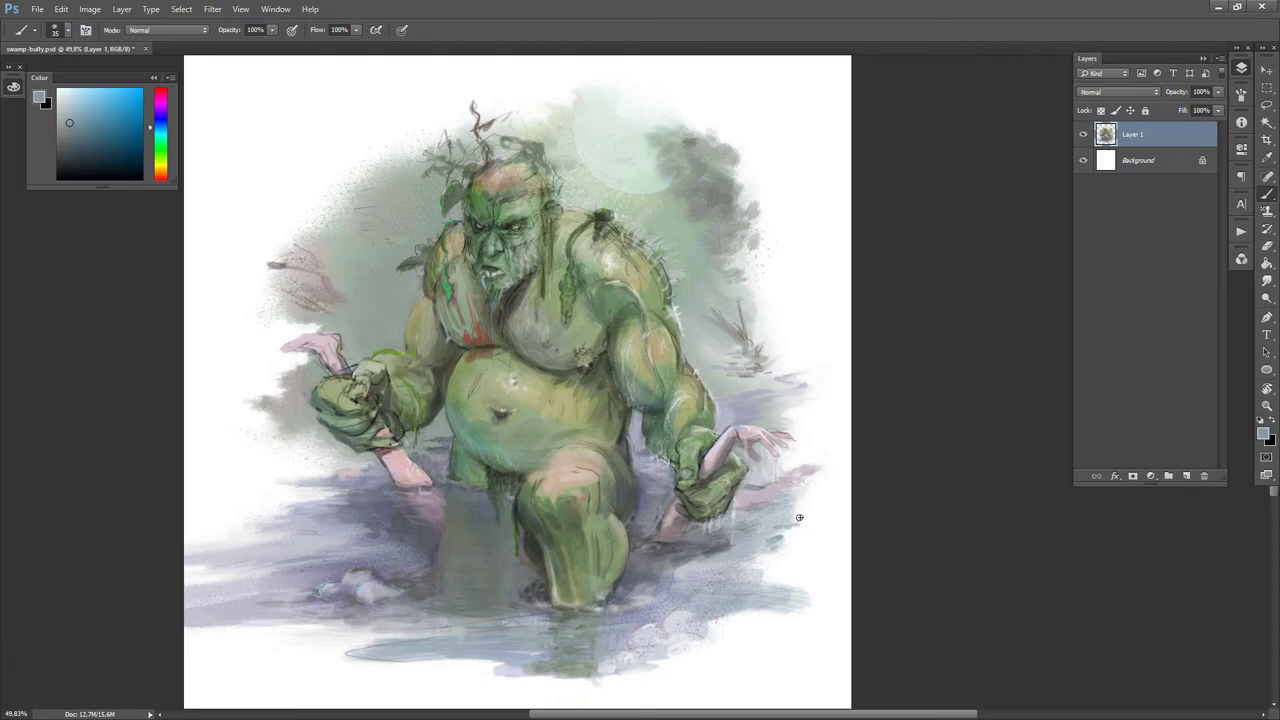
# - Erase stray paint along the water's outer edge with the last brush tip at a reduced size, and return to the Brush
pyautogui.press('e')
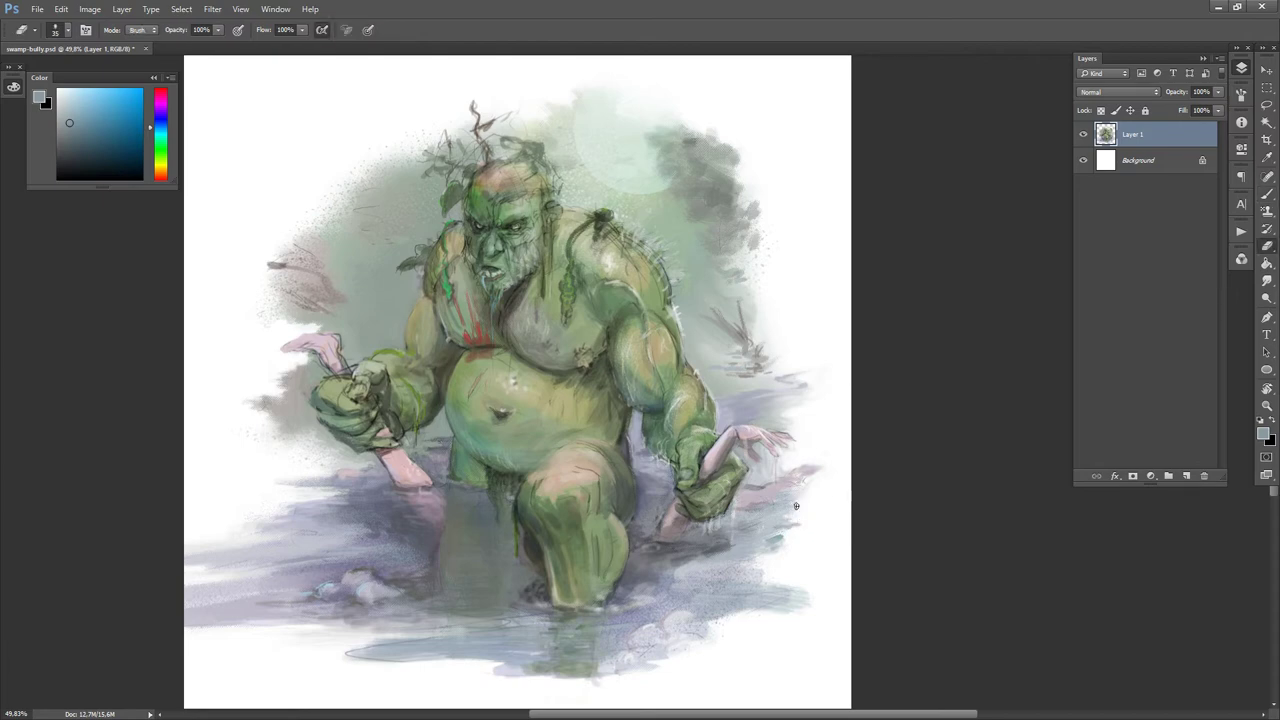
pyautogui.press('.')
pyautogui.press('[')
pyautogui.press('[')
pyautogui.press('[')
pyautogui.press('[')
pyautogui.press('[')
pyautogui.press('[')
pyautogui.press('[')
pyautogui.press('[')
pyautogui.press('[')
pyautogui.press('[')
pyautogui.press('[')
pyautogui.press('[')
pyautogui.press('b')
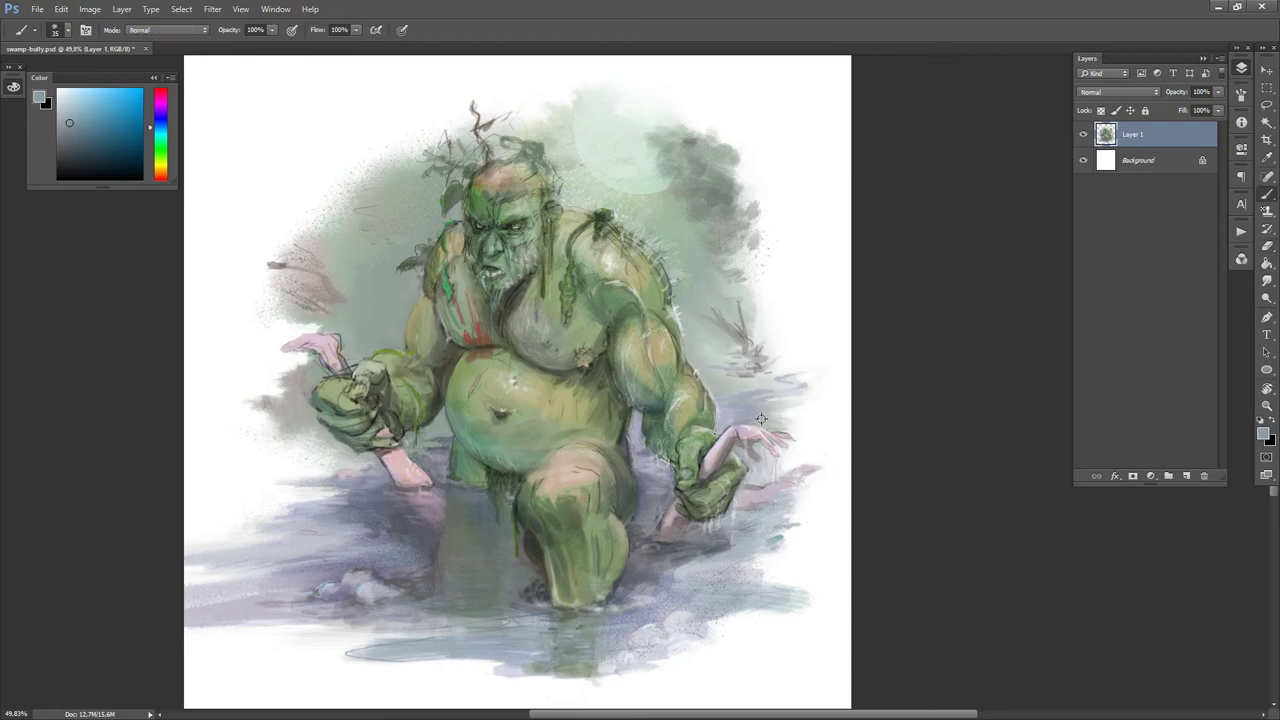
# - Paint short white bristles along the outer edge of the troll's forearm beside the captive's hand, using a smaller brush
pyautogui.keyDown('alt'); pyautogui.click(756, 419); pyautogui.keyUp('alt')
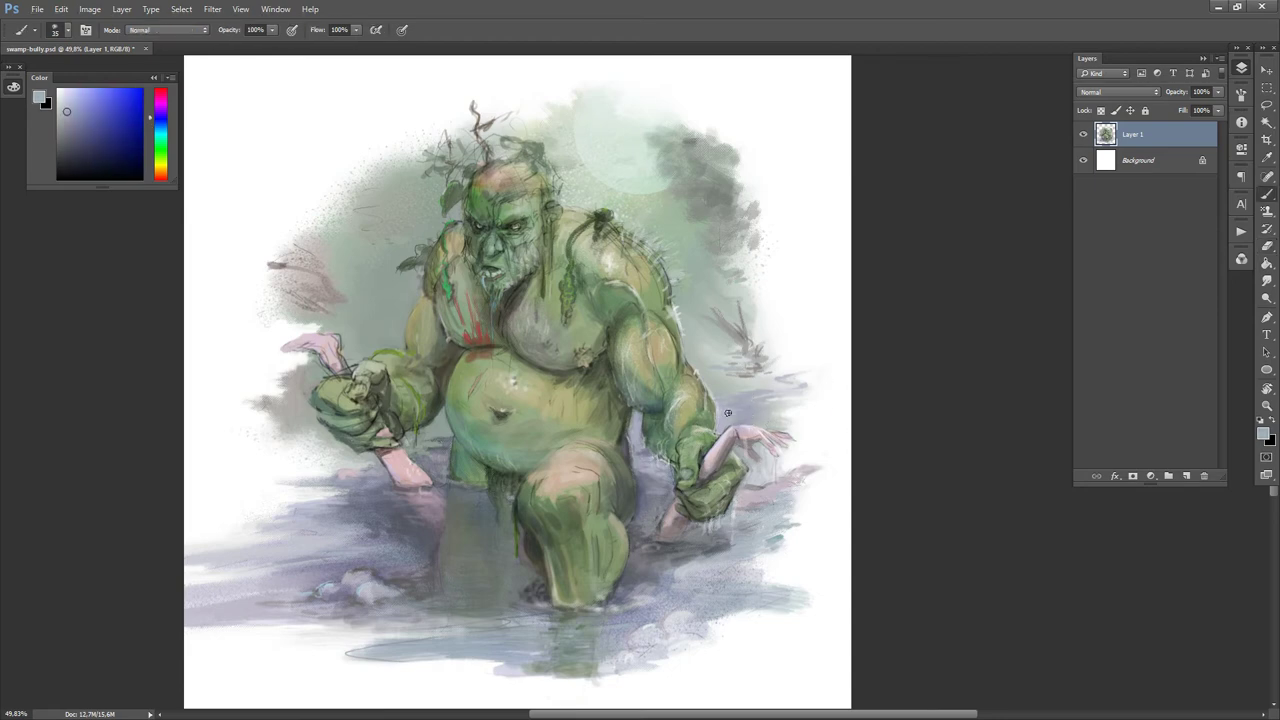
pyautogui.press('d')
pyautogui.press('x')
pyautogui.press('[')
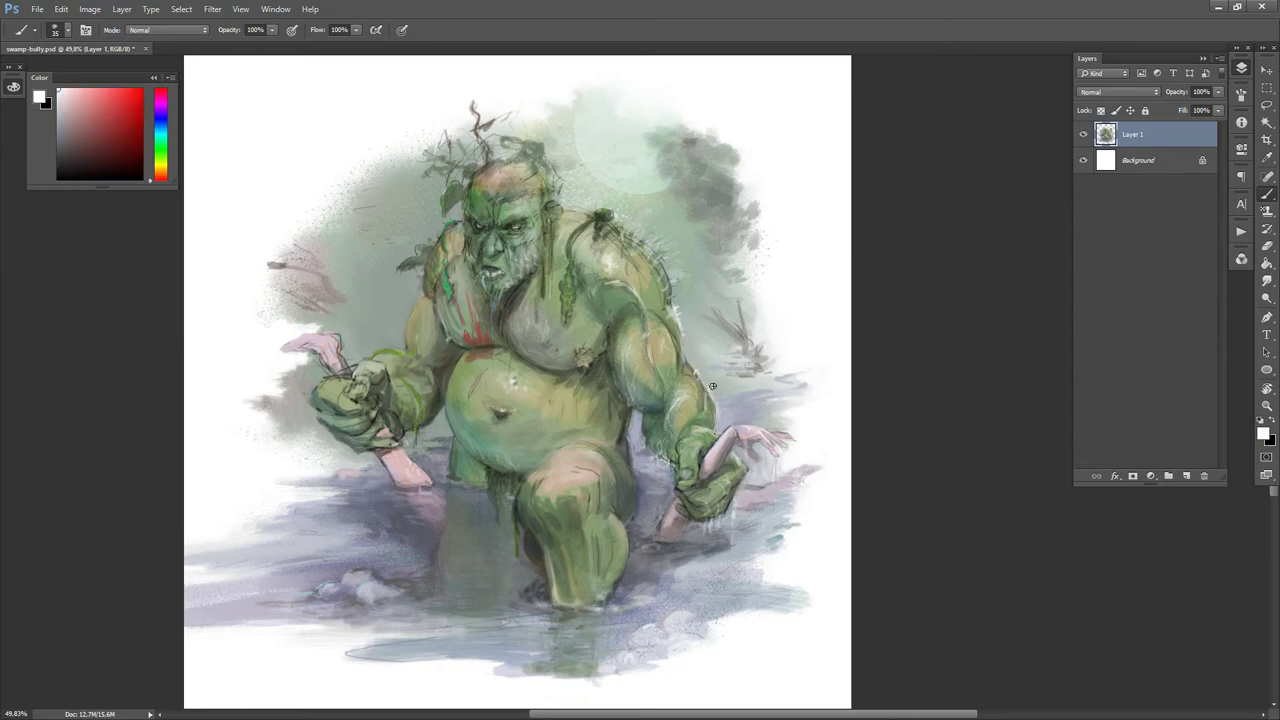
pyautogui.moveTo(707, 387); pyautogui.dragTo(712, 383)
pyautogui.press('x')
pyautogui.press('x')
pyautogui.press('[')
pyautogui.press('[')
# - Extend the bristles down the outer forearm, alternating colours sampled from the skin with white
pyautogui.keyDown('alt'); pyautogui.click(701, 387); pyautogui.keyUp('alt')
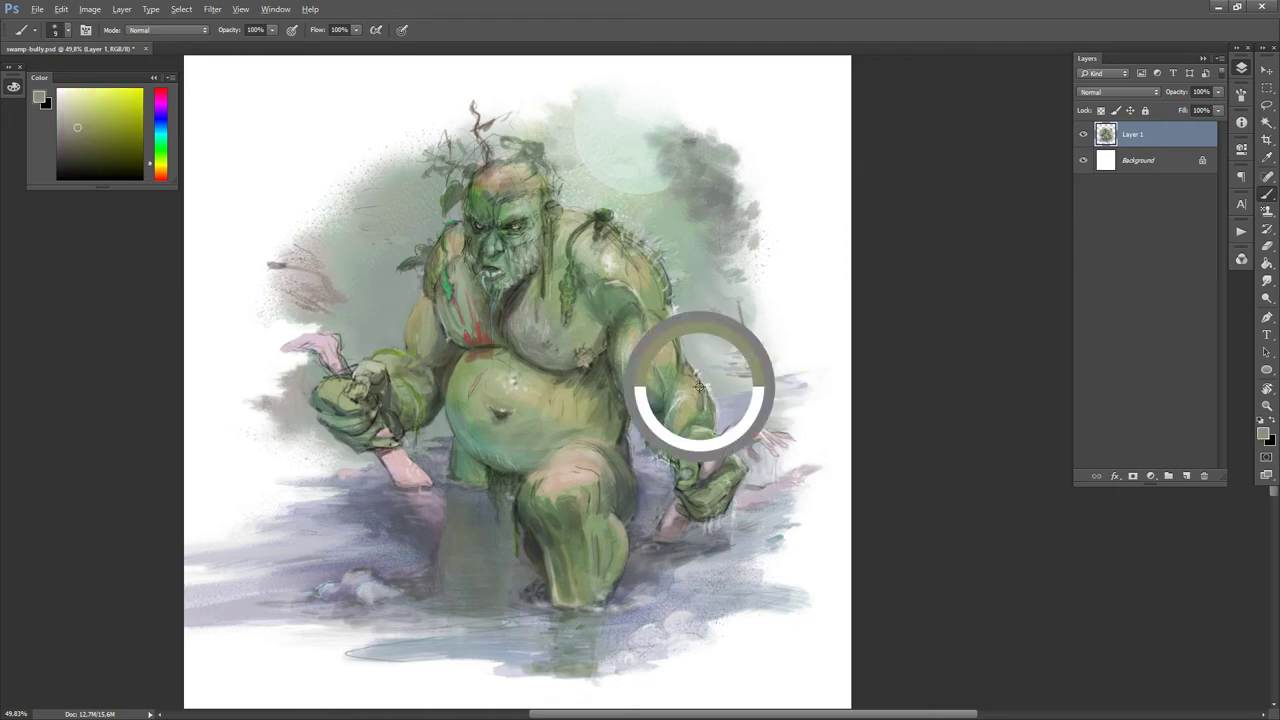
pyautogui.moveTo(700, 387); pyautogui.dragTo(712, 374)
pyautogui.press('d')
pyautogui.press('x')
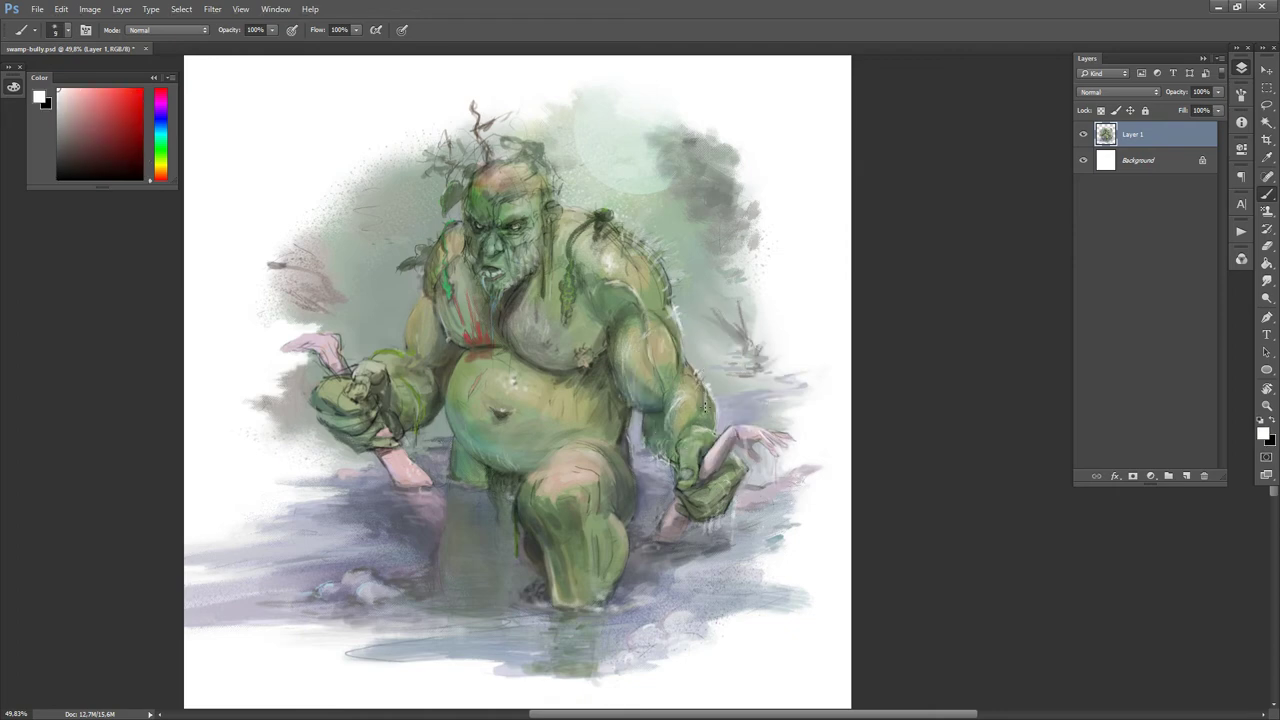
pyautogui.press('x')
pyautogui.keyDown('alt'); pyautogui.click(708, 416); pyautogui.keyUp('alt')
pyautogui.moveTo(709, 418); pyautogui.dragTo(707, 408)
# - Darken the contours of the troll's wrist and thumb above the captive's arm with black and sampled dark greens
pyautogui.press('d')
pyautogui.keyDown('alt'); pyautogui.click(681, 446); pyautogui.keyUp('alt')
pyautogui.press('d')
pyautogui.keyDown('alt'); pyautogui.click(677, 462); pyautogui.keyUp('alt')
pyautogui.press('d')
pyautogui.keyDown('alt'); pyautogui.click(677, 474); pyautogui.keyUp('alt')
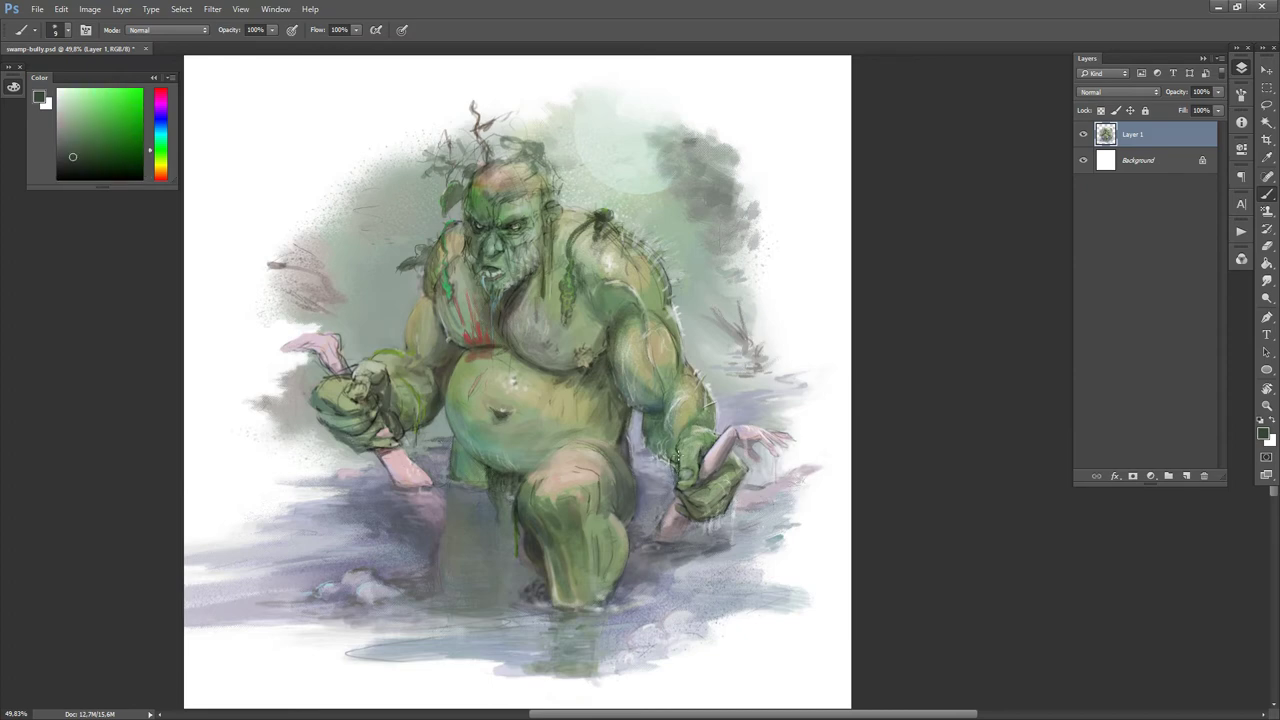
pyautogui.scroll(-2, 758, 453)
pyautogui.press('d')
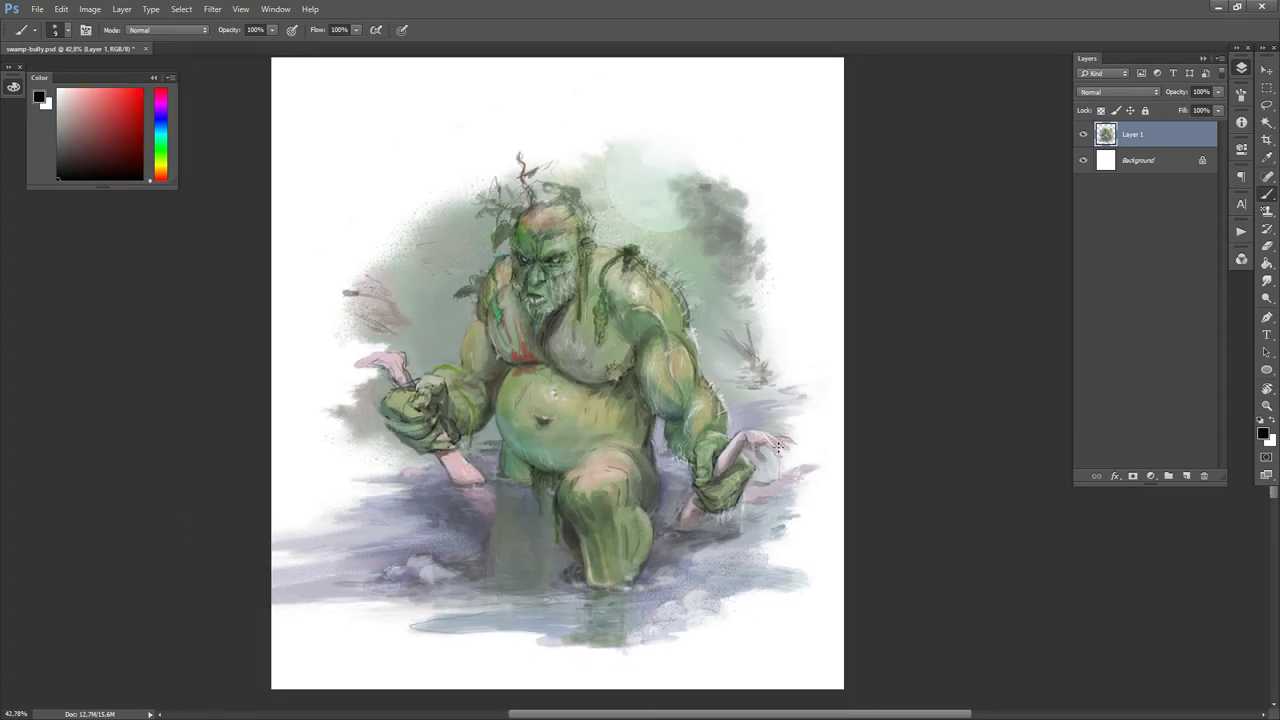
# - Touch up the shading and contours beneath the captive's raised hand with sampled greys and black
pyautogui.scroll(4, 775, 450)
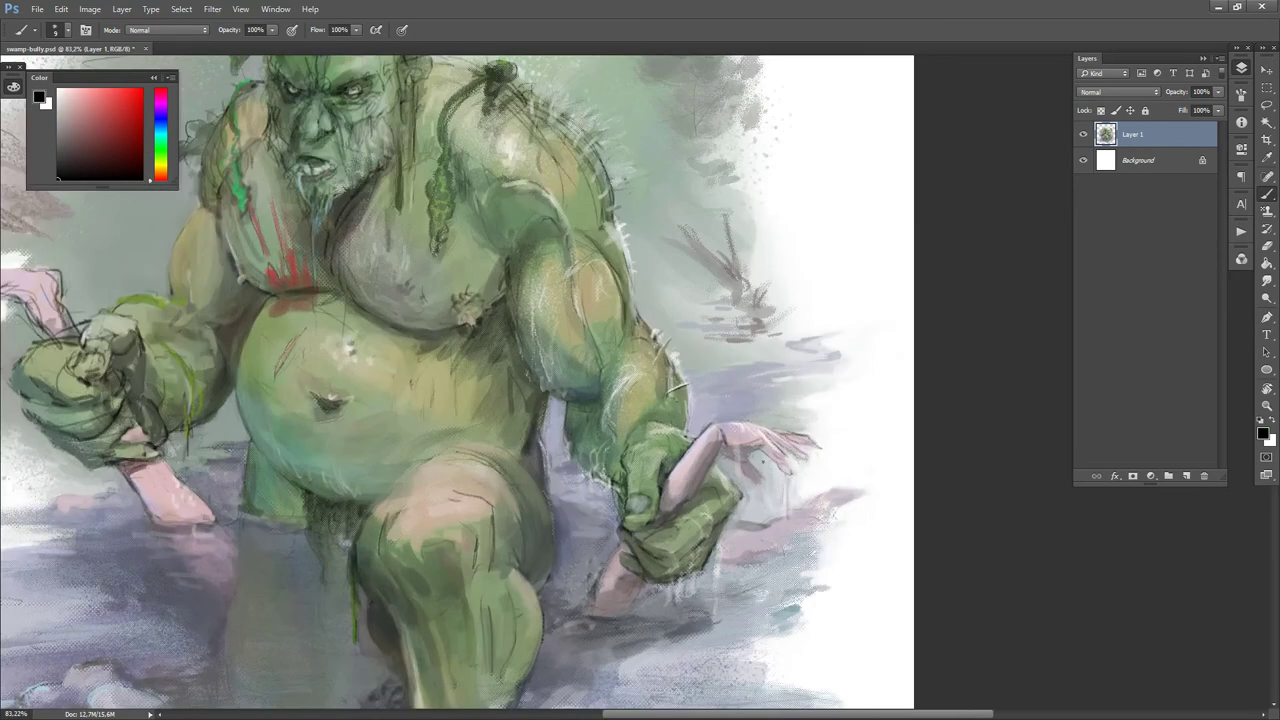
pyautogui.keyDown('alt'); pyautogui.click(755, 474); pyautogui.keyUp('alt')
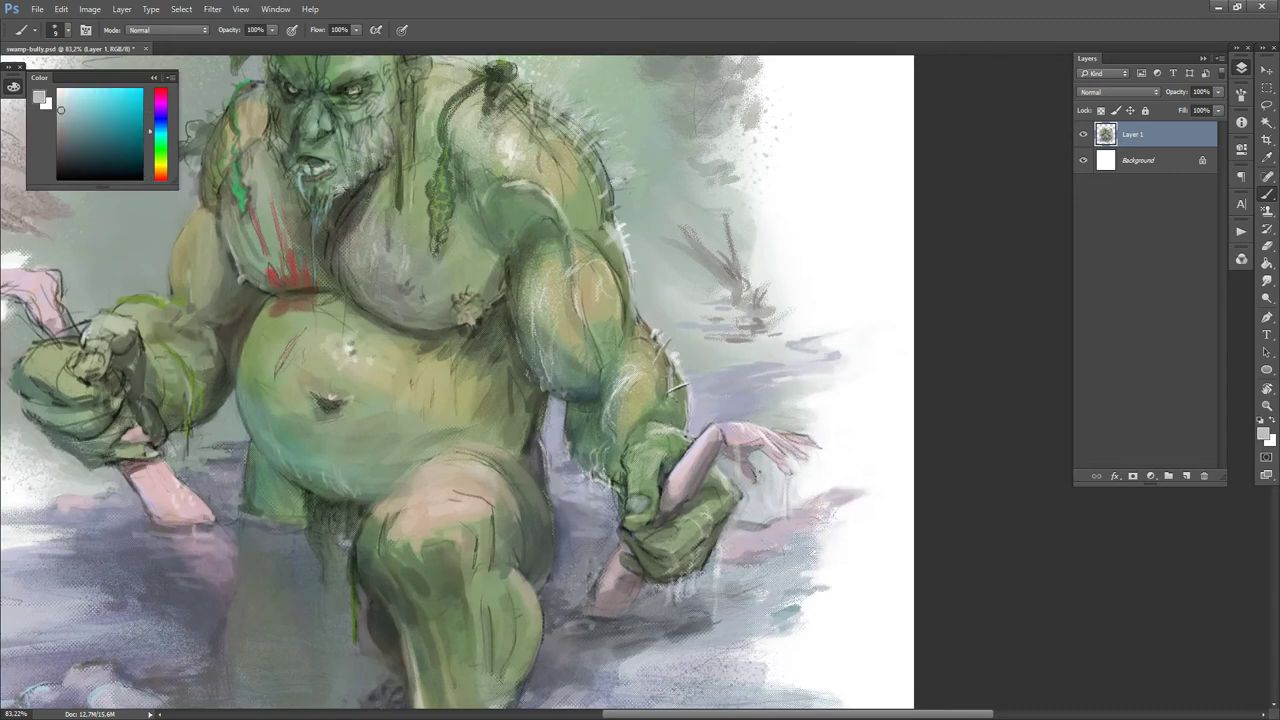
pyautogui.keyDown('alt'); pyautogui.click(754, 479); pyautogui.keyUp('alt')
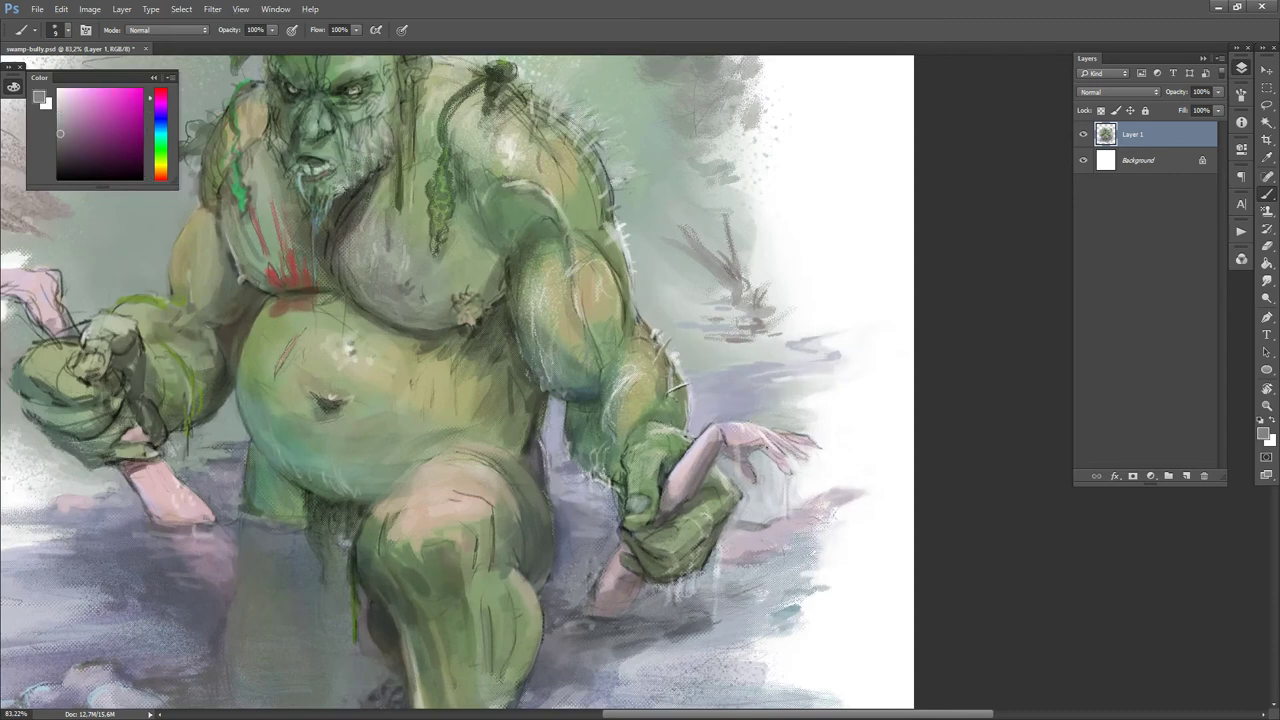
pyautogui.press('d')
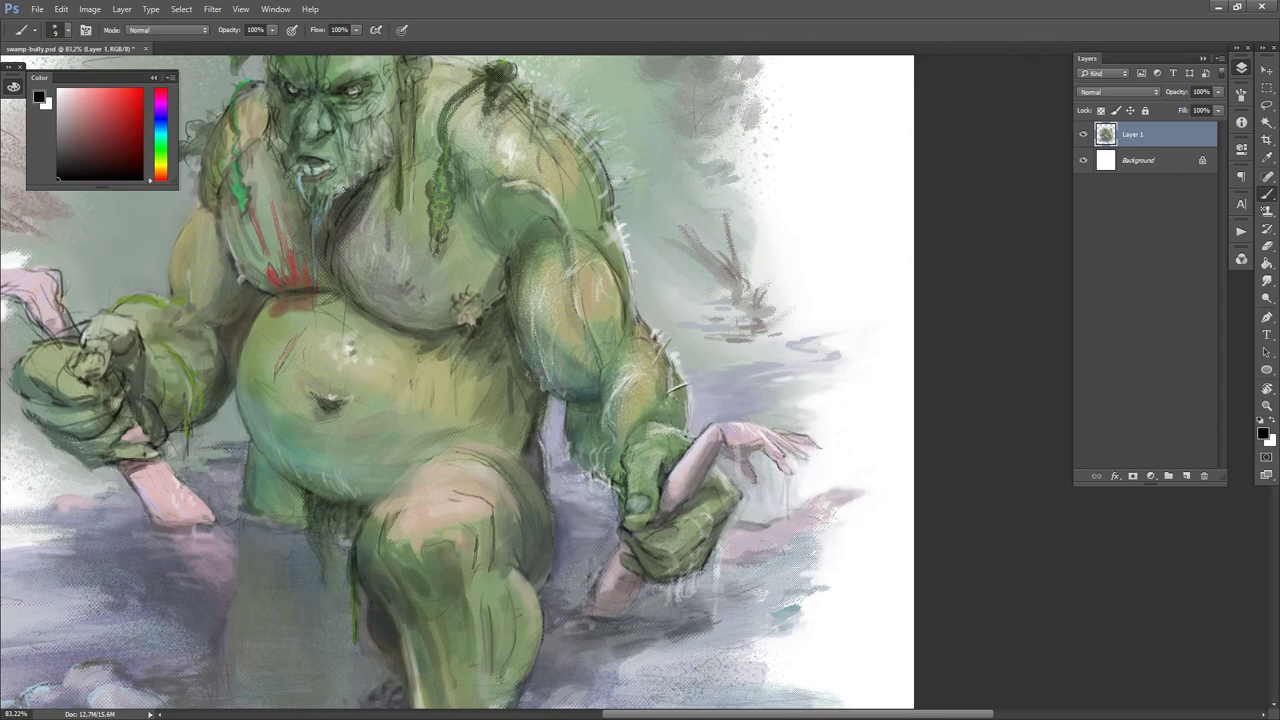
pyautogui.press('x')
# - Refine the highlights on the captive's fingers with white and colours sampled around the fingertips
pyautogui.keyDown('alt'); pyautogui.click(785, 443); pyautogui.keyUp('alt')
pyautogui.press('d')
pyautogui.press('x')
pyautogui.keyDown('alt'); pyautogui.click(795, 435); pyautogui.keyUp('alt')
pyautogui.keyDown('alt'); pyautogui.click(814, 438); pyautogui.keyUp('alt')
# - Erase stray paint along the water's outer edge below the pink streak and return to the Brush
pyautogui.press('e')
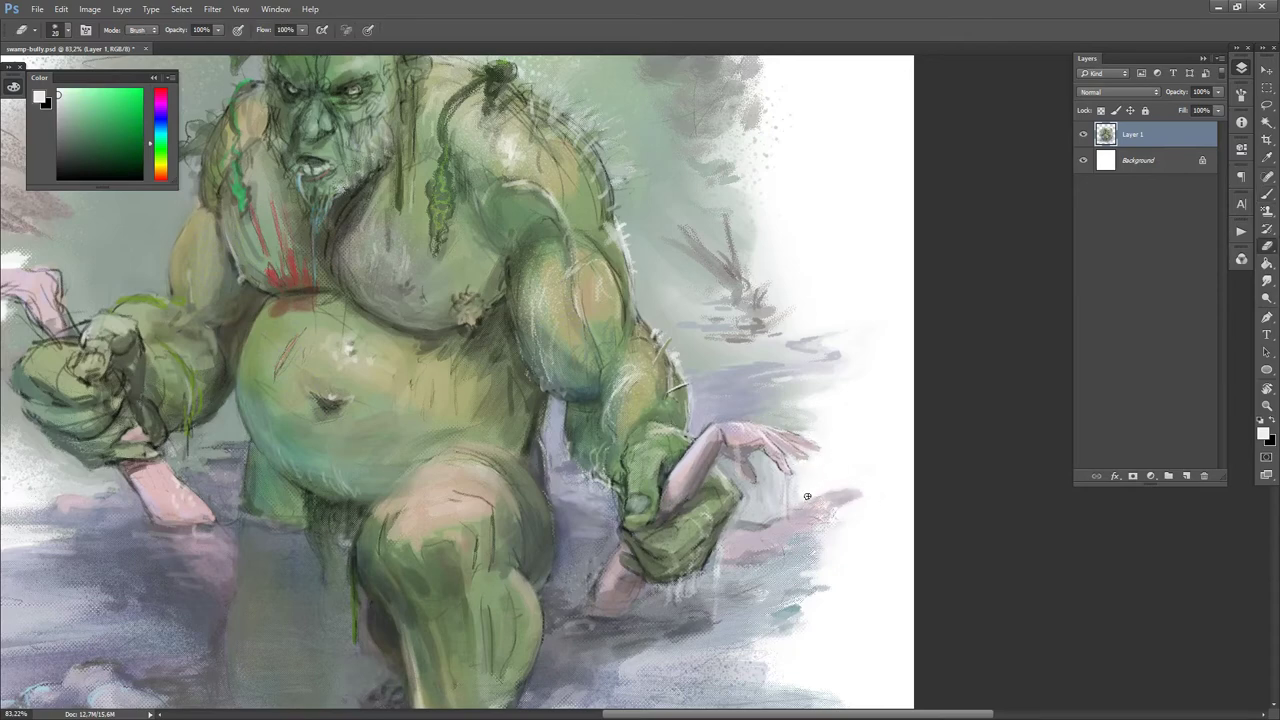
pyautogui.moveTo(850, 565); pyautogui.dragTo(924, 462)
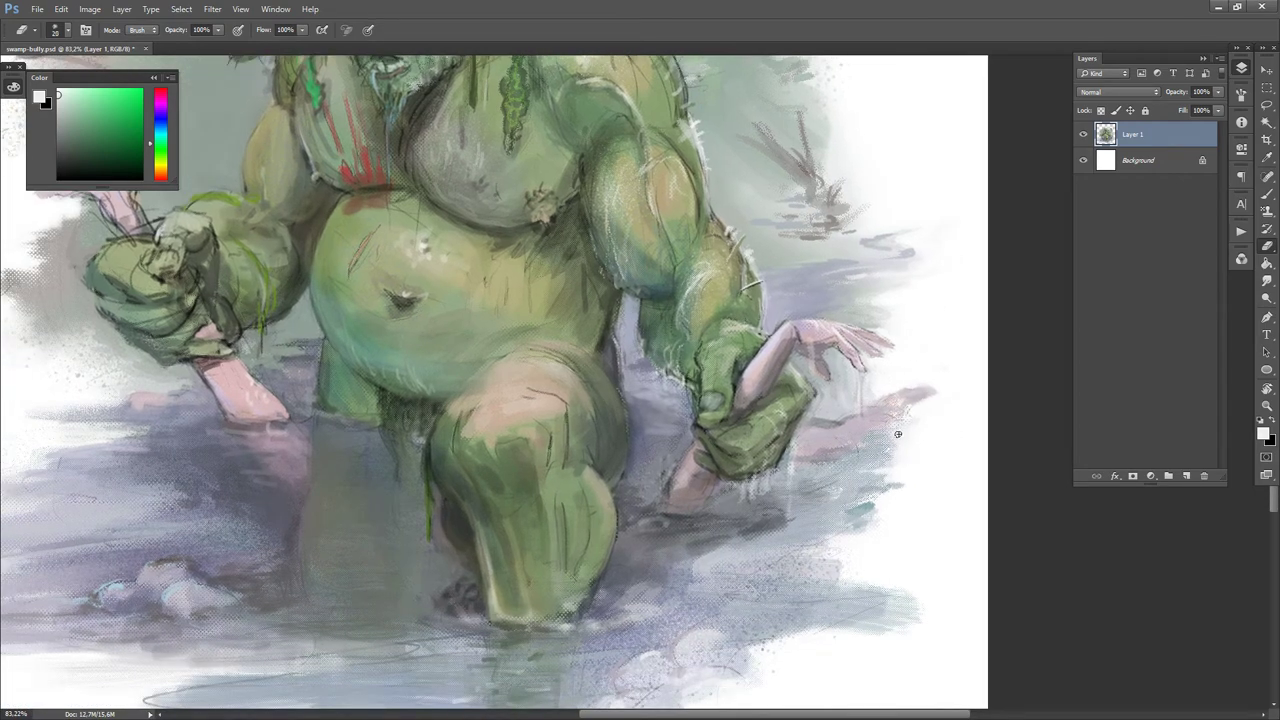
pyautogui.moveTo(888, 504)
pyautogui.mouseDown()
pyautogui.moveTo(853, 516)
pyautogui.moveTo(910, 513)
pyautogui.mouseUp()
pyautogui.press('b')
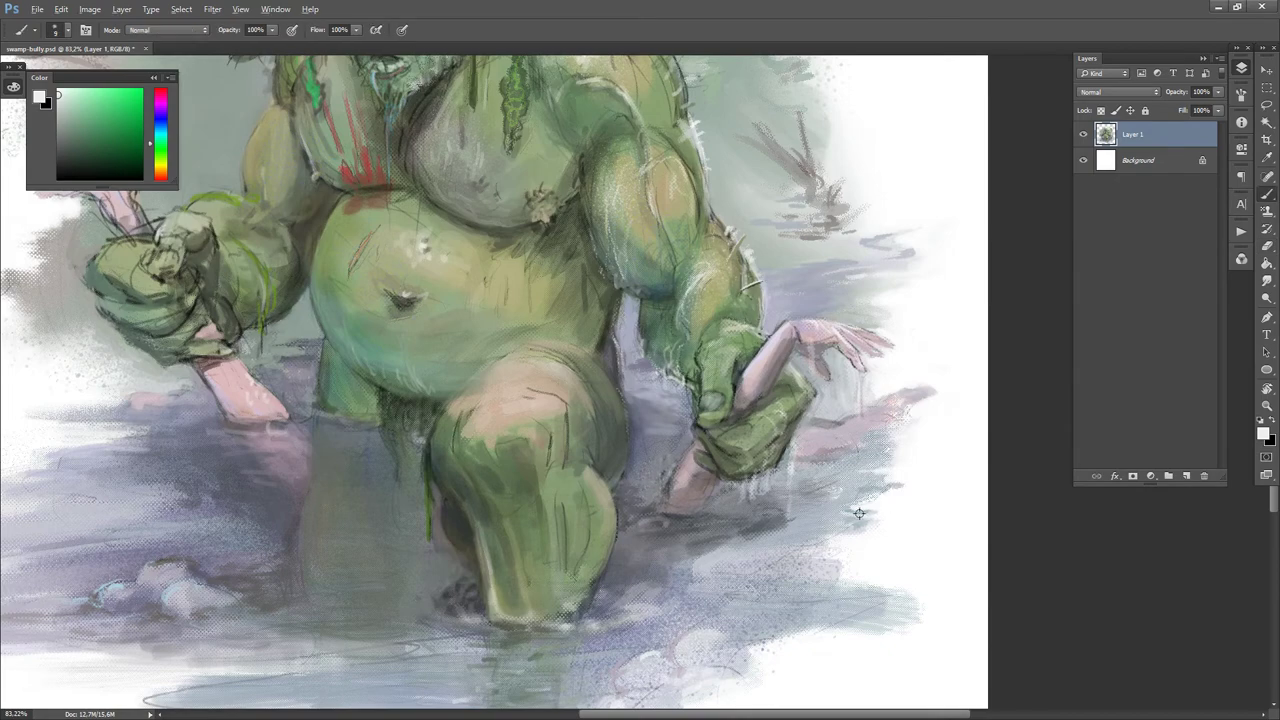
# - Paint blue-grey ripples at the water's outer edge below the pink streak with a sampled colour and a size 35 brush
pyautogui.keyDown('alt'); pyautogui.click(859, 513); pyautogui.keyUp('alt')
pyautogui.press('[')
pyautogui.press('[')
pyautogui.press('[')
pyautogui.press('[')
pyautogui.press('[')
pyautogui.press('[')
pyautogui.press('[')
pyautogui.press('[')
pyautogui.press('[')
pyautogui.press('[')
pyautogui.press('[')
pyautogui.press('[')
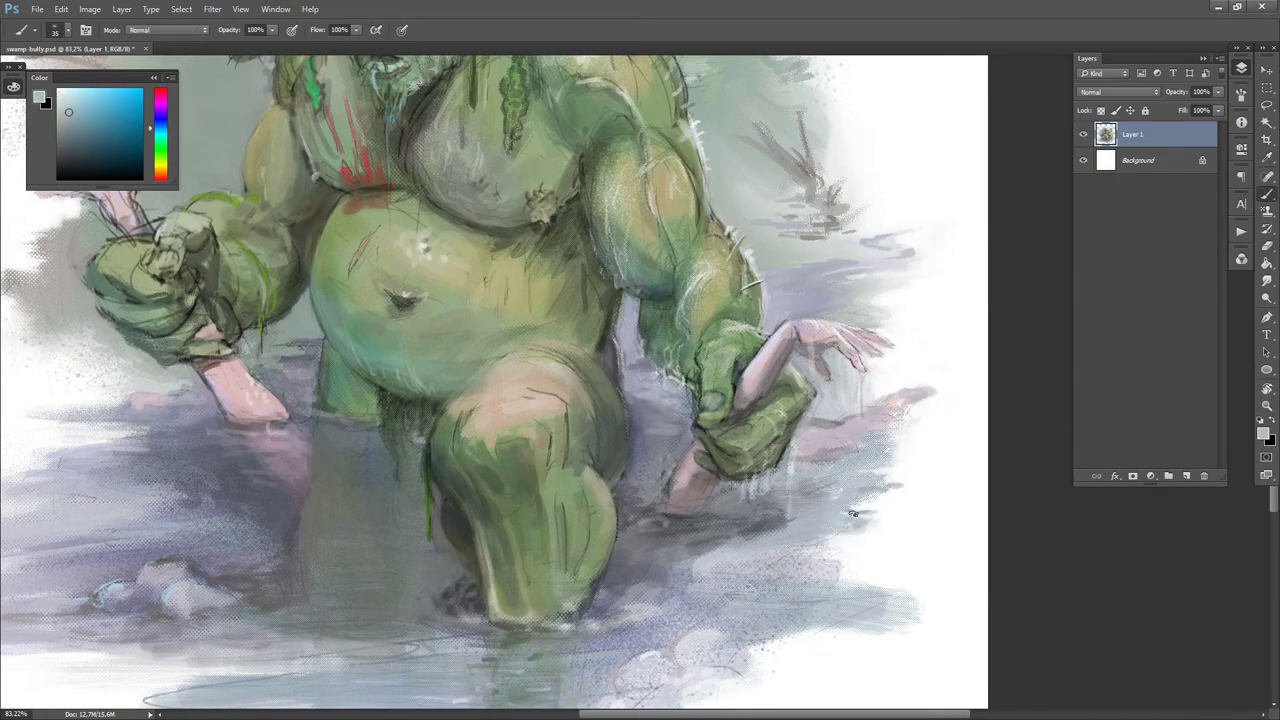
pyautogui.moveTo(870, 509)
pyautogui.mouseDown()
pyautogui.moveTo(853, 515)
pyautogui.moveTo(888, 523)
pyautogui.mouseUp()
pyautogui.hotkey('ctrl', '0')
# - Trim the water's outer edge with the Eraser at a reduced size and return to the Brush
pyautogui.press('e')
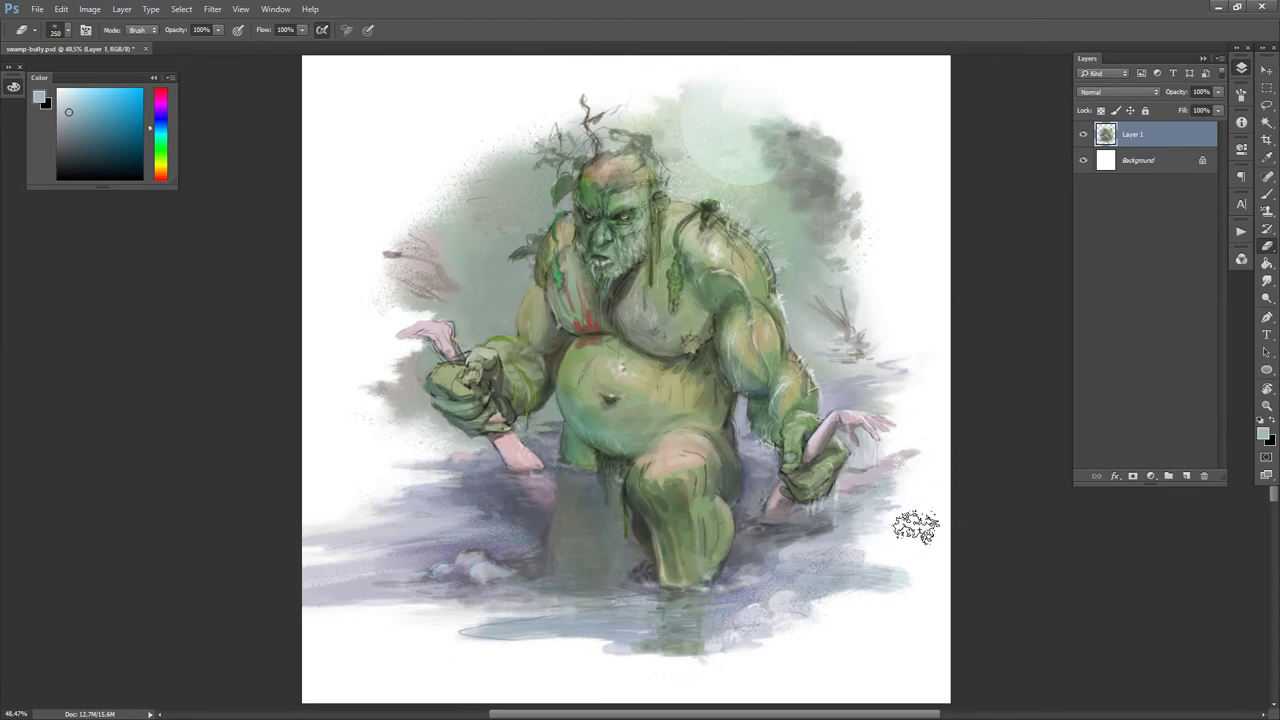
pyautogui.press('[')
pyautogui.press('[')
pyautogui.press('[')
pyautogui.press('[')
pyautogui.press('[')
pyautogui.press('[')
pyautogui.press('[')
pyautogui.press('[')
pyautogui.press('b')
# - Paint ripples around the captive's submerged arm below the troll's fist with sampled blue-greys and dark greys at size 30
pyautogui.keyDown('alt'); pyautogui.click(817, 531); pyautogui.keyUp('alt')
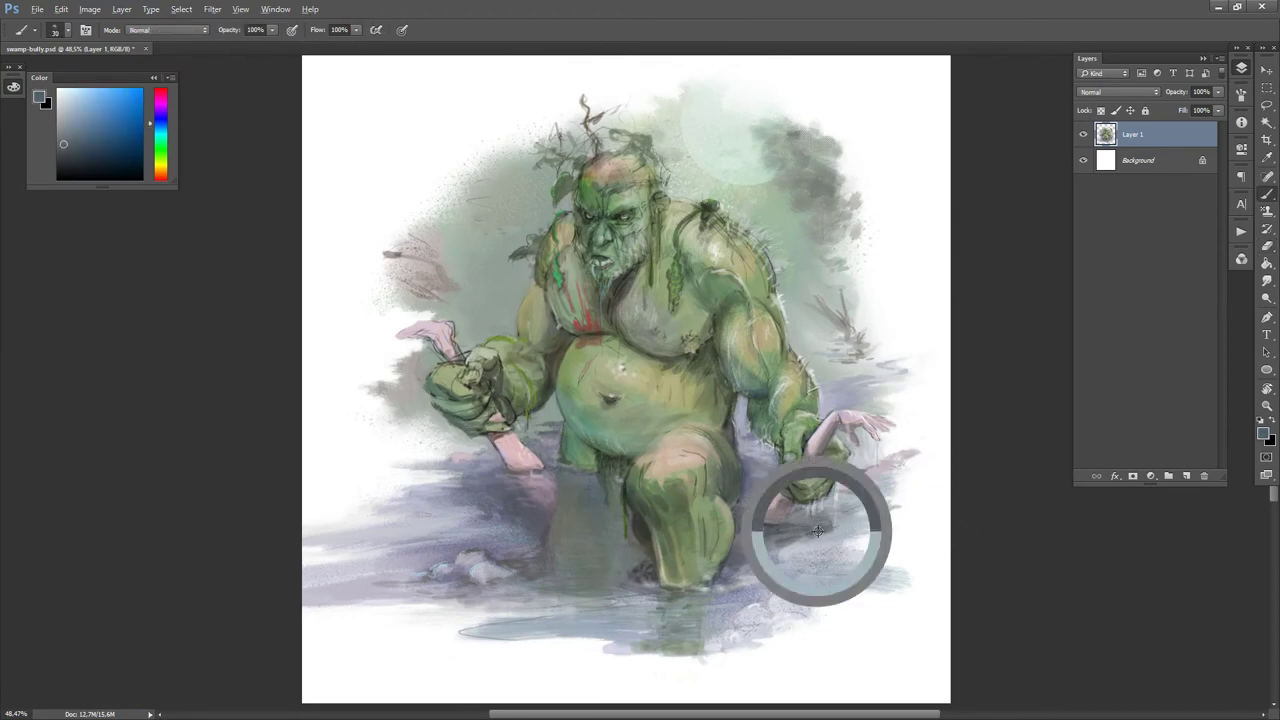
pyautogui.keyDown('alt'); pyautogui.click(805, 546); pyautogui.keyUp('alt')
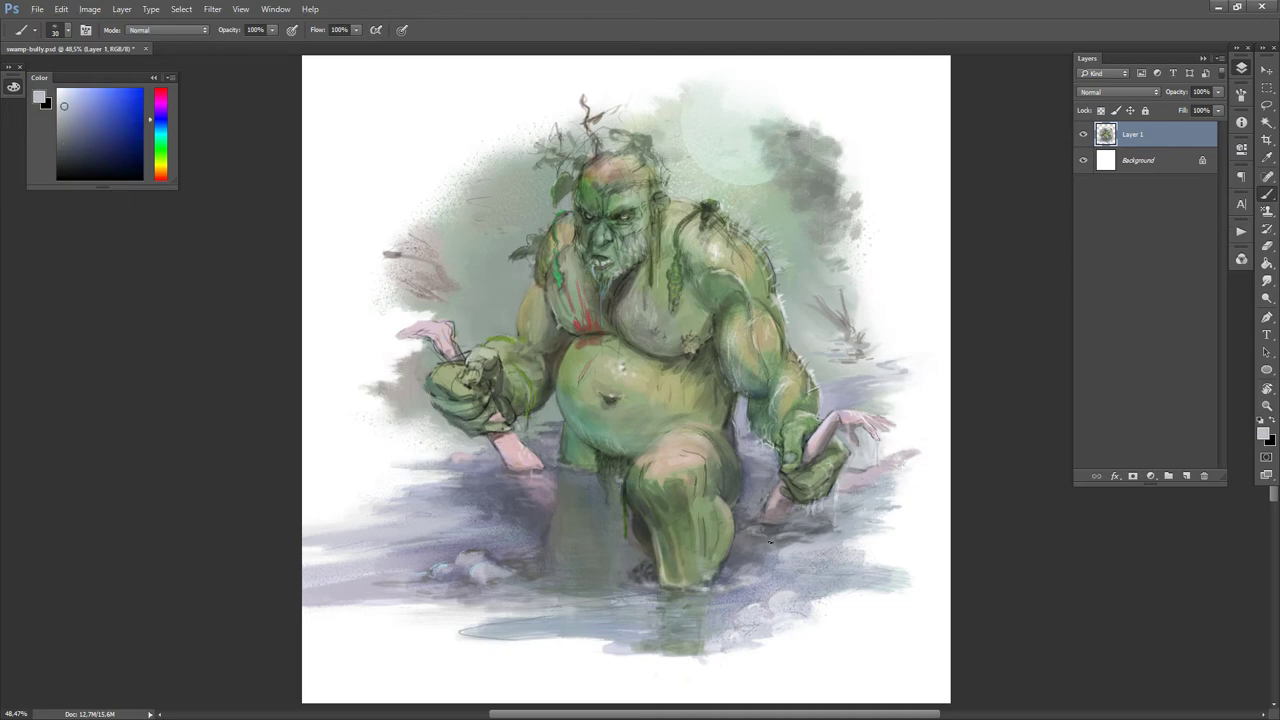
pyautogui.keyDown('alt'); pyautogui.click(770, 522); pyautogui.keyUp('alt')
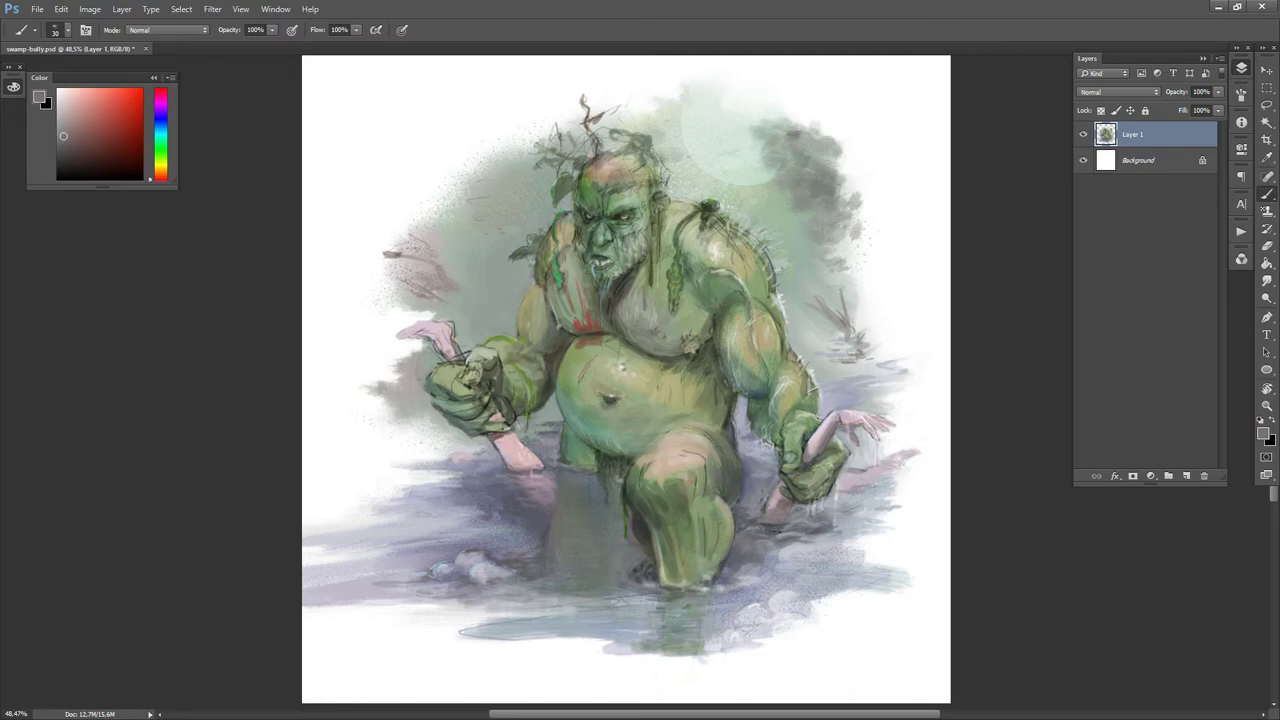
pyautogui.keyDown('alt'); pyautogui.click(761, 525); pyautogui.keyUp('alt')
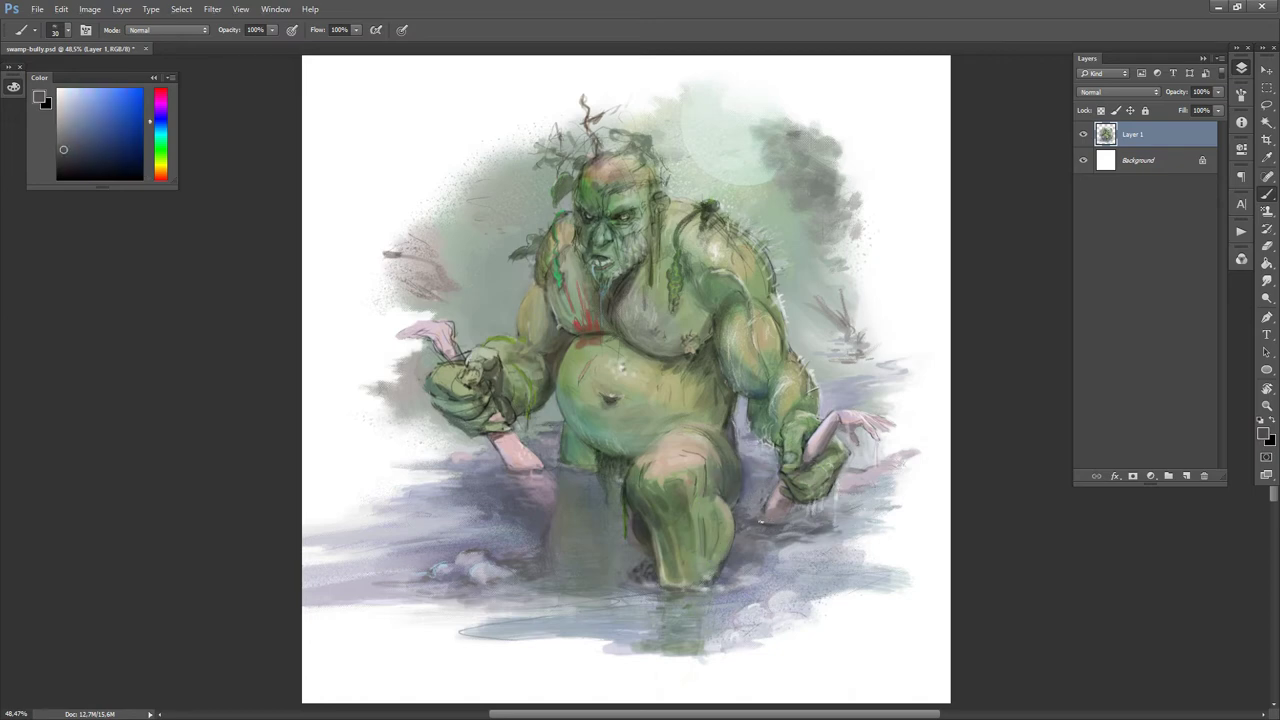
pyautogui.keyDown('alt'); pyautogui.click(761, 520); pyautogui.keyUp('alt')
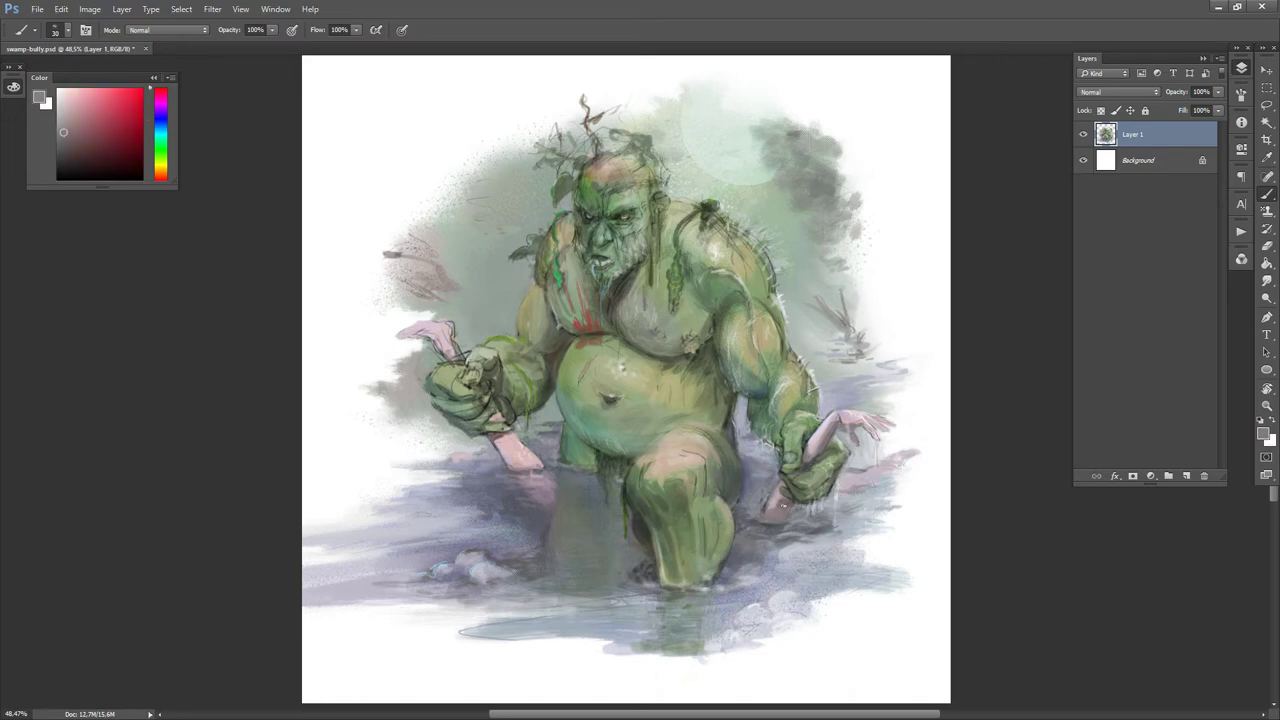
# - Repaint the captive's forearm below the troll's fist with sampled pink-greys, white and black accents
pyautogui.keyDown('alt'); pyautogui.click(774, 497); pyautogui.keyUp('alt')
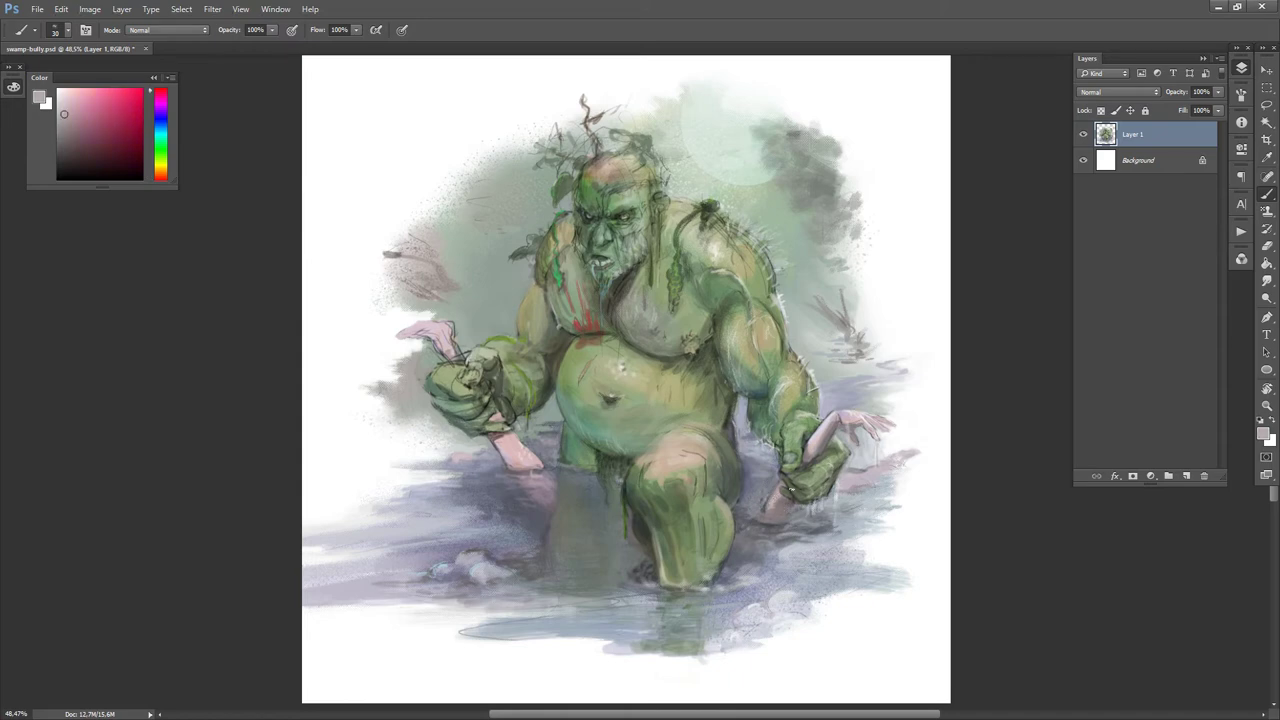
pyautogui.press('d')
pyautogui.press('x')
pyautogui.keyDown('alt'); pyautogui.click(779, 492); pyautogui.keyUp('alt')
pyautogui.press('d')
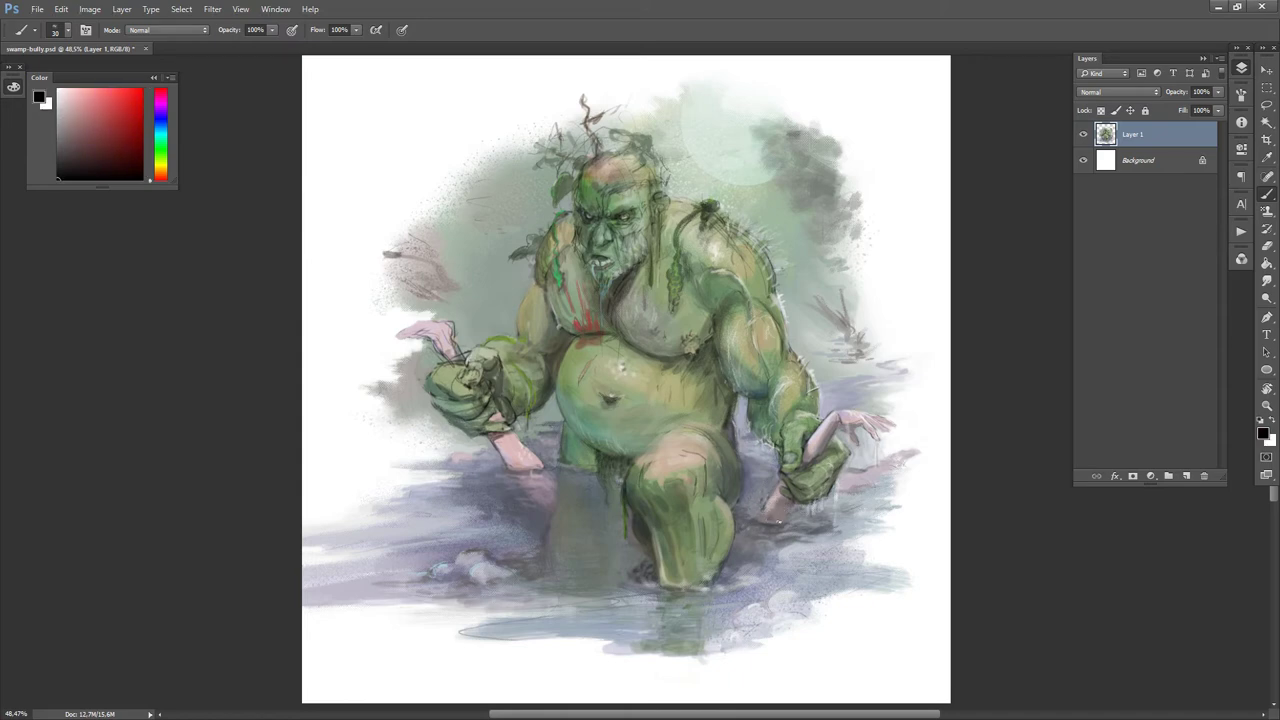
# - Define the waterline where the captive's arm enters the water with sampled greys, black and white at size 25
pyautogui.keyDown('alt'); pyautogui.click(780, 515); pyautogui.keyUp('alt')
pyautogui.press('d')
pyautogui.keyDown('alt'); pyautogui.click(762, 524); pyautogui.keyUp('alt')
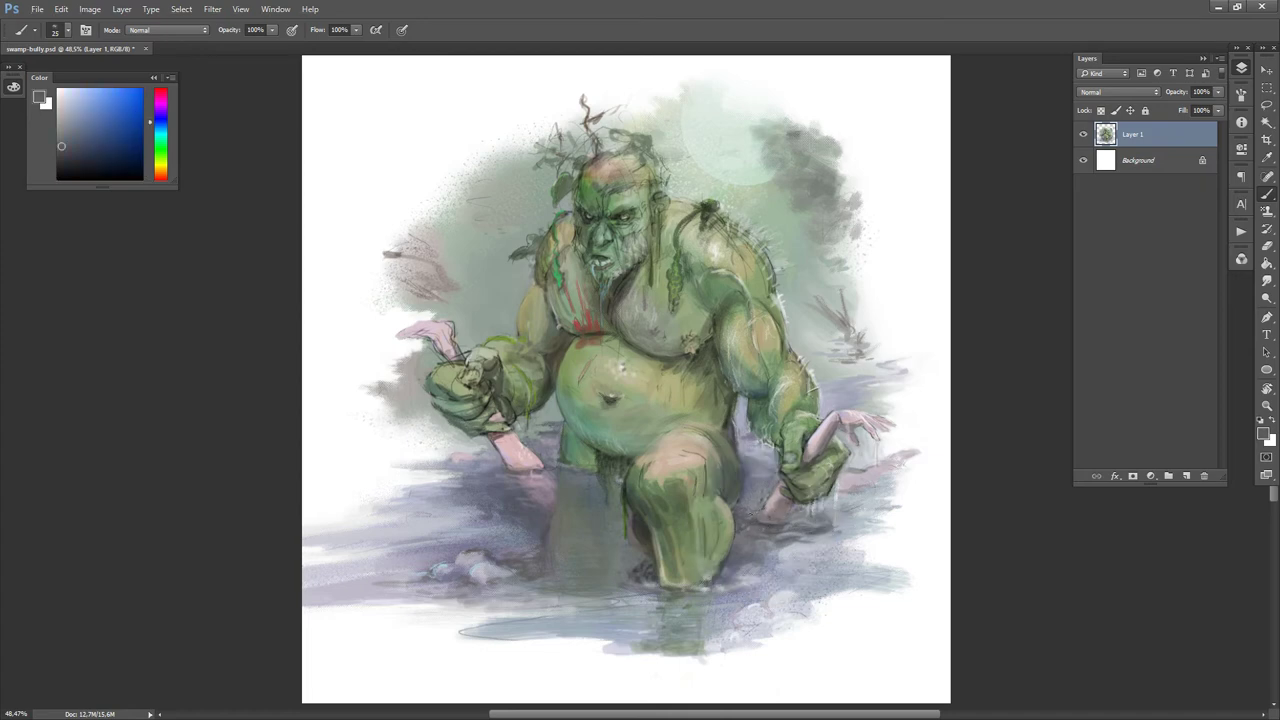
pyautogui.press('d')
pyautogui.press('x')
pyautogui.keyDown('alt'); pyautogui.click(750, 513); pyautogui.keyUp('alt')
pyautogui.keyDown('alt'); pyautogui.click(745, 513); pyautogui.keyUp('alt')
pyautogui.keyDown('alt'); pyautogui.click(742, 513); pyautogui.keyUp('alt')
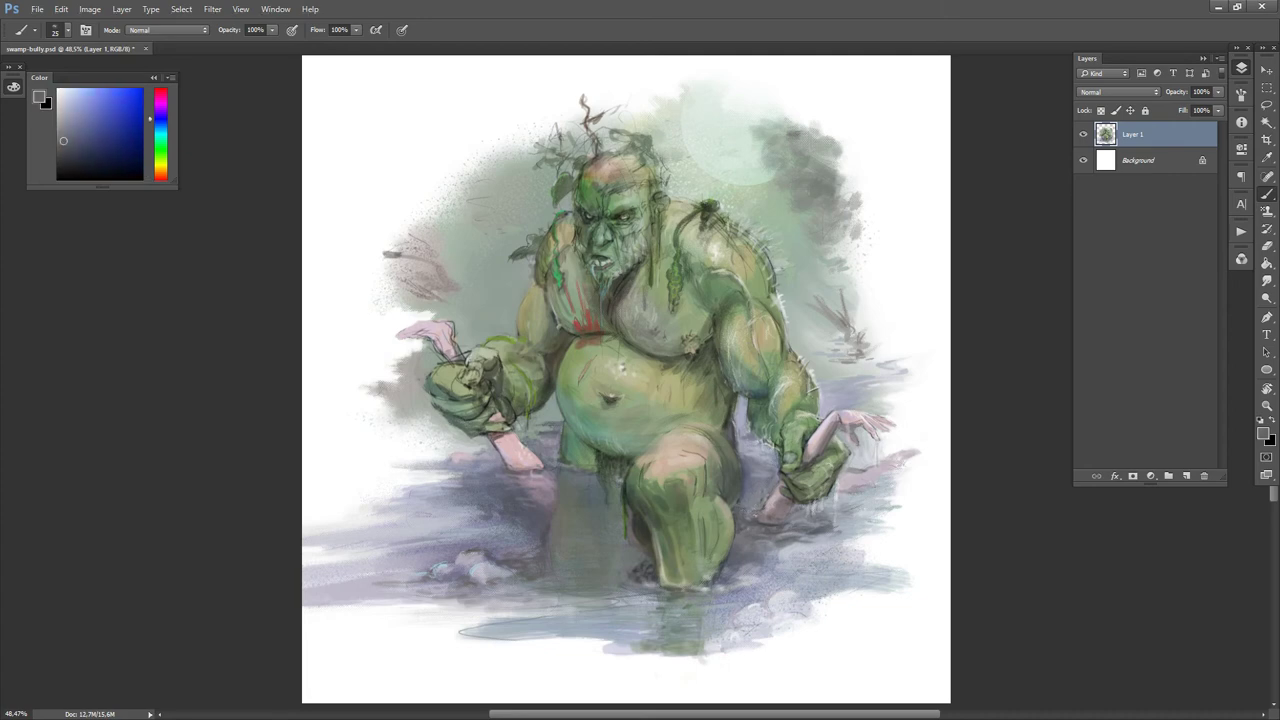
# - Add light and dark accents to the captive's lower arm and the troll's fist with sampled colours, white and black
pyautogui.press('d')
pyautogui.press('x')
pyautogui.keyDown('alt'); pyautogui.click(757, 514); pyautogui.keyUp('alt')
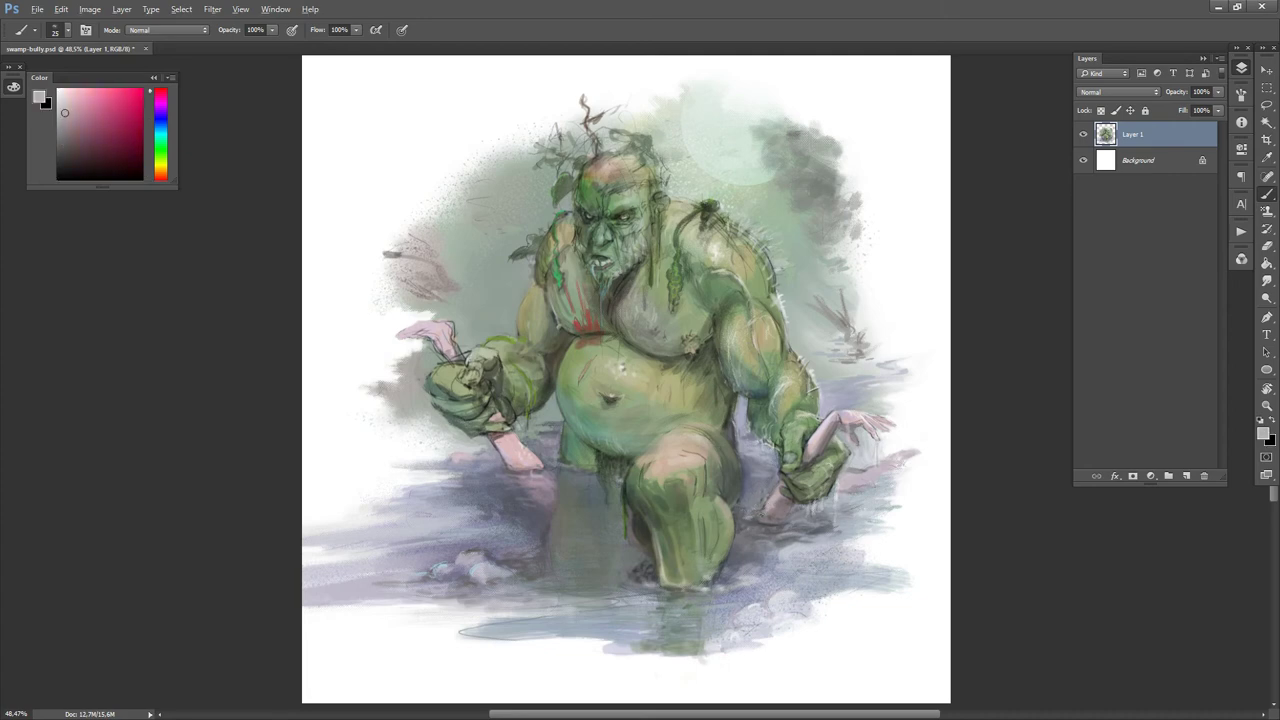
pyautogui.press('d')
pyautogui.keyDown('alt'); pyautogui.click(805, 489); pyautogui.keyUp('alt')
pyautogui.keyDown('alt'); pyautogui.click(784, 508); pyautogui.keyUp('alt')
pyautogui.press('d')
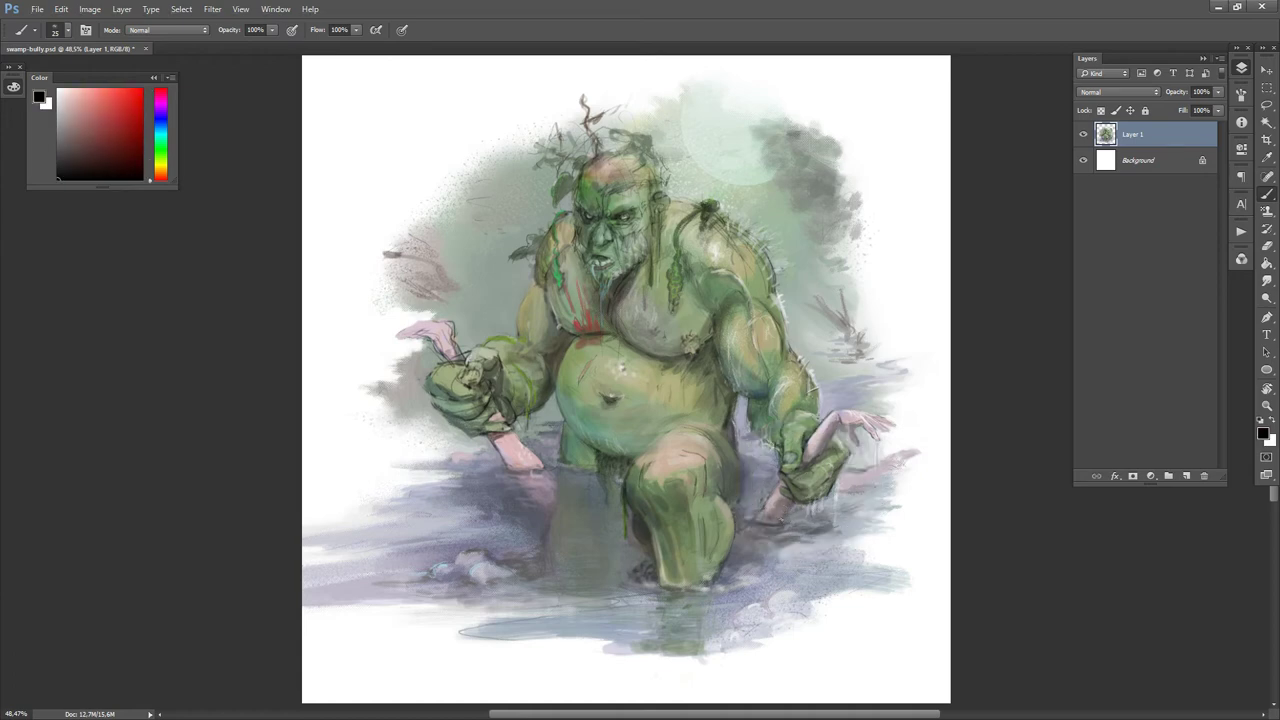
# - Texture the water between the troll's shin and the captive's arm with sampled blue-greys and a large size 350 speckled brush
pyautogui.keyDown('alt'); pyautogui.click(773, 549); pyautogui.keyUp('alt')
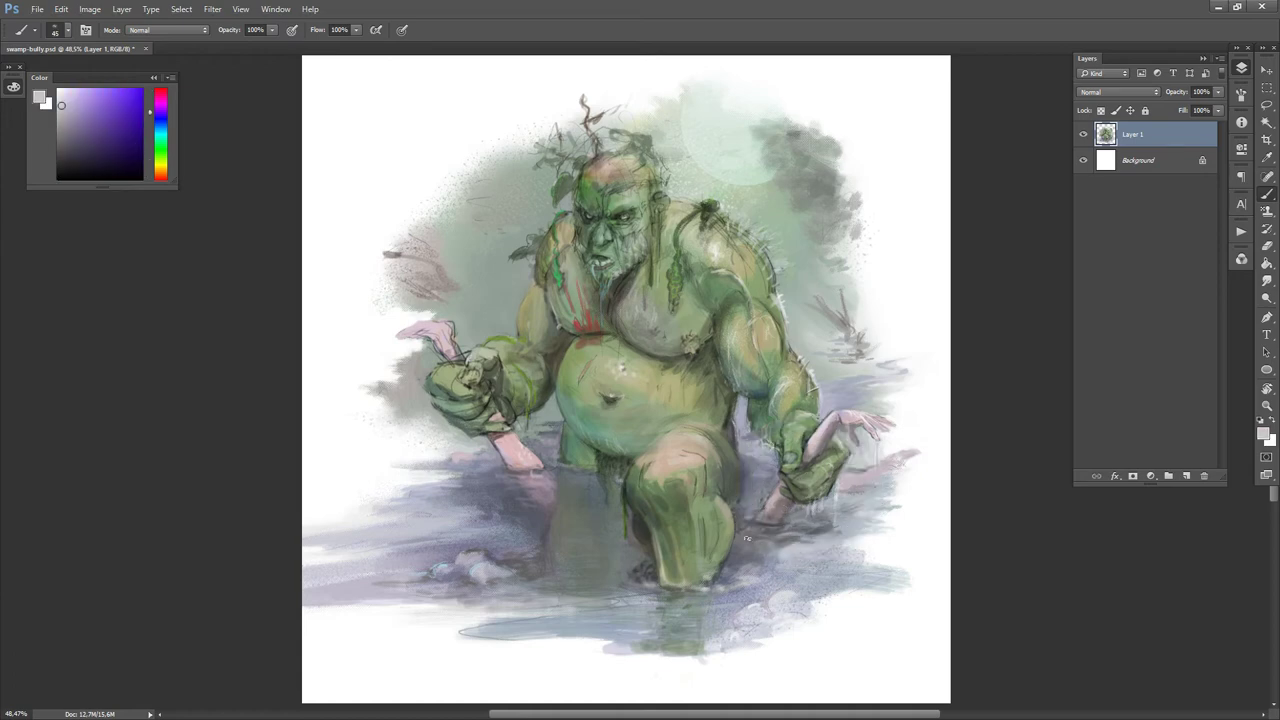
pyautogui.keyDown('alt'); pyautogui.click(738, 577); pyautogui.keyUp('alt')
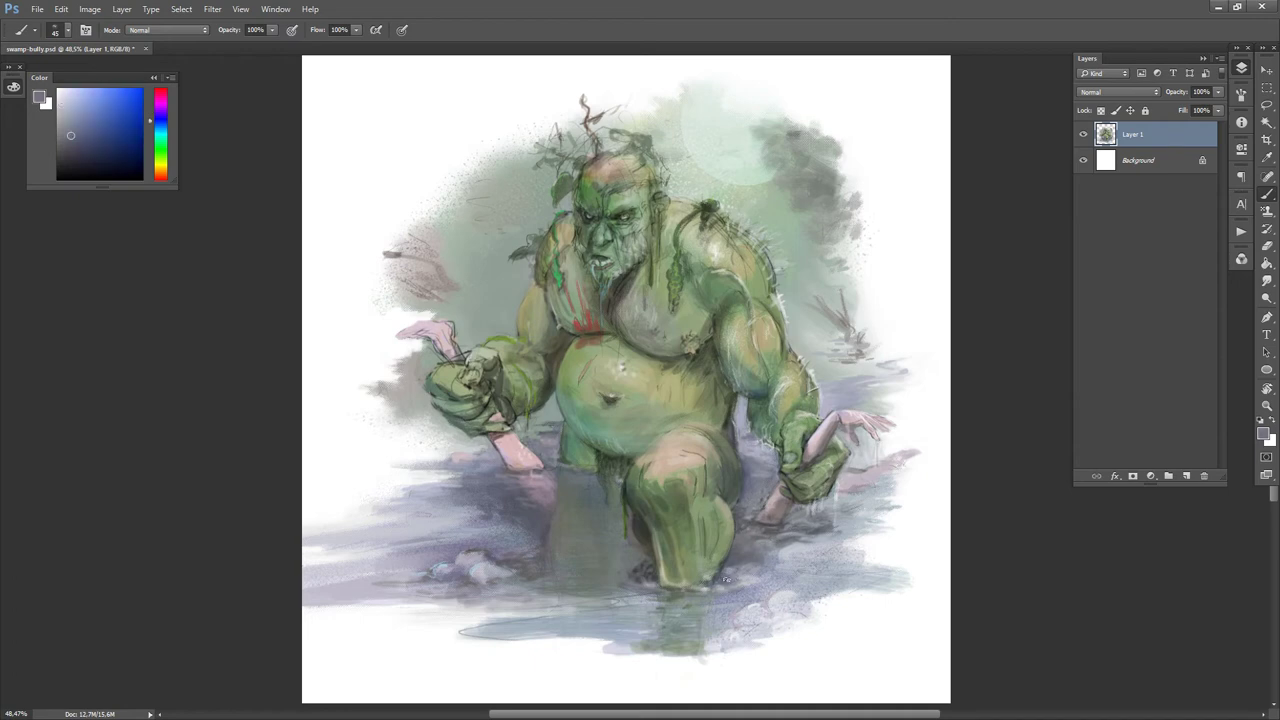
pyautogui.keyDown('alt'); pyautogui.click(738, 572); pyautogui.keyUp('alt')
pyautogui.press(']')
pyautogui.press(']')
pyautogui.press(']')
pyautogui.press(']')
pyautogui.press(']')
pyautogui.press(']')
pyautogui.press(']')
pyautogui.press(']')
pyautogui.press(']')
pyautogui.press(']')
pyautogui.press(']')
pyautogui.press(']')
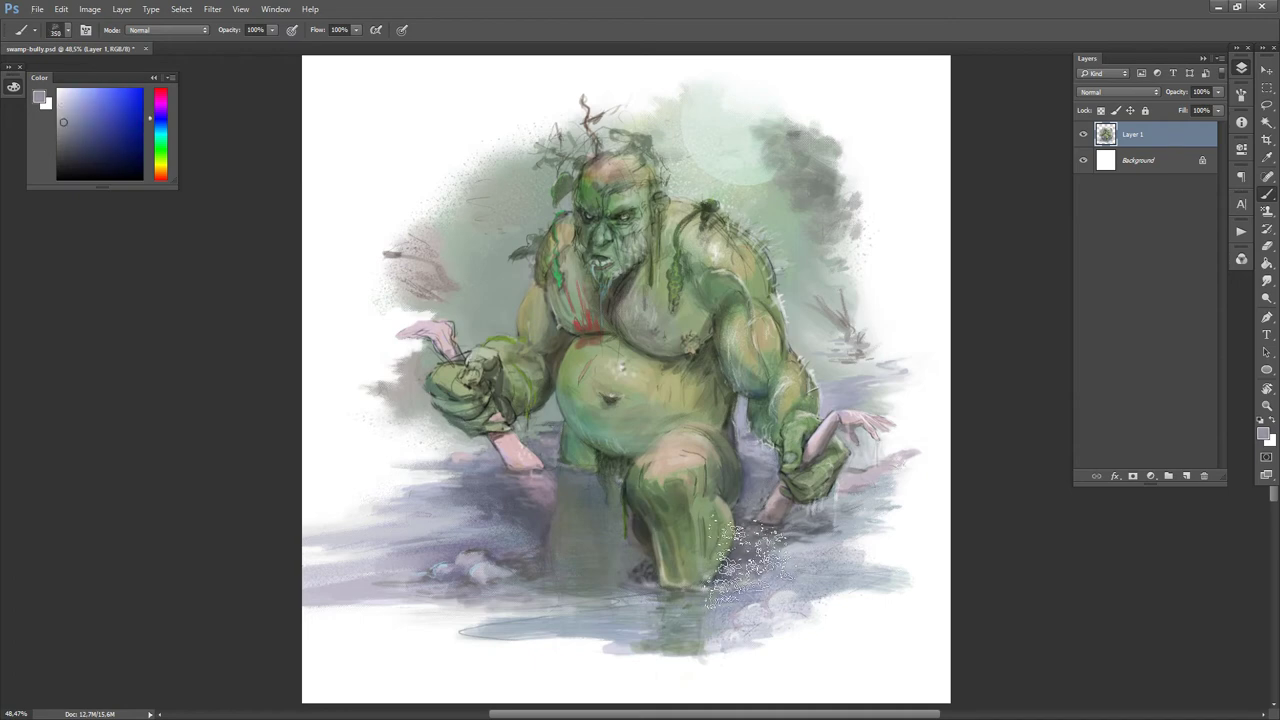
pyautogui.moveTo(768, 561); pyautogui.dragTo(784, 573)
# - Add white and sampled light grey speckles to the water beside the troll's shin with the brush reduced to about 80
pyautogui.press('[')
pyautogui.press('[')
pyautogui.press('[')
pyautogui.press('[')
pyautogui.press('[')
pyautogui.press('[')
pyautogui.press('[')
pyautogui.press('d')
pyautogui.press('x')
pyautogui.press('[')
pyautogui.press('[')
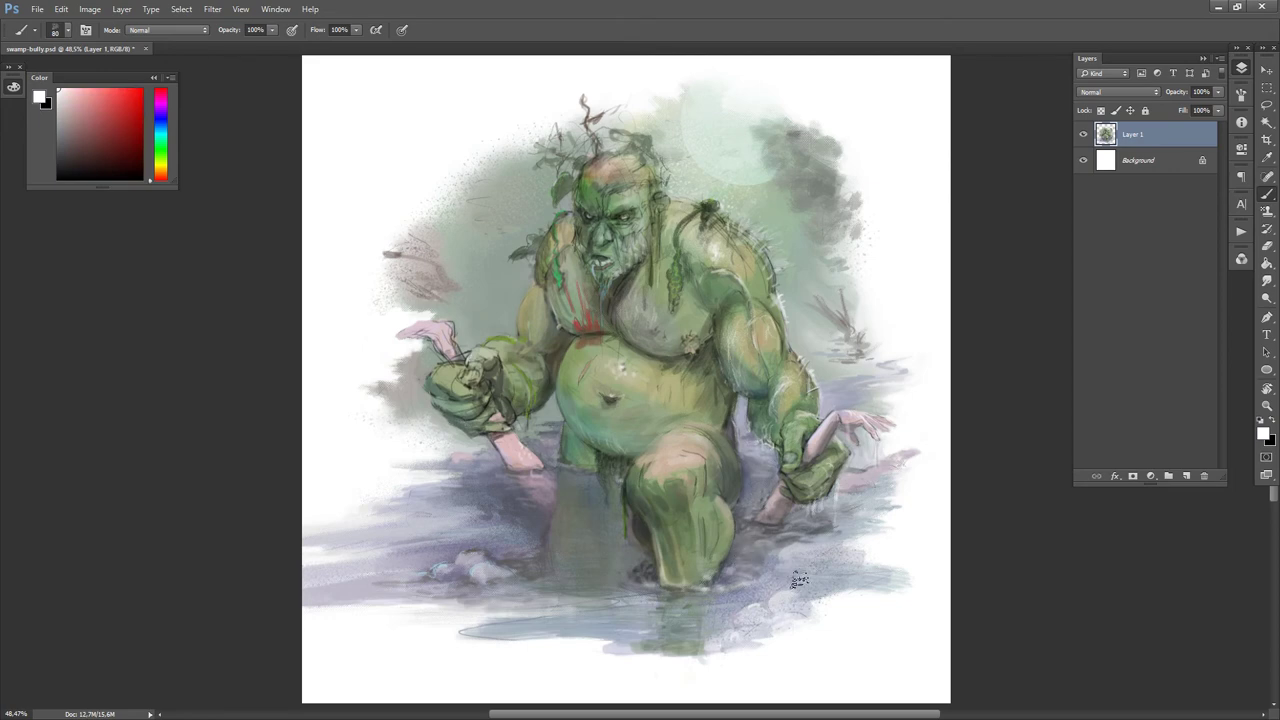
pyautogui.keyDown('alt'); pyautogui.click(793, 551); pyautogui.keyUp('alt')
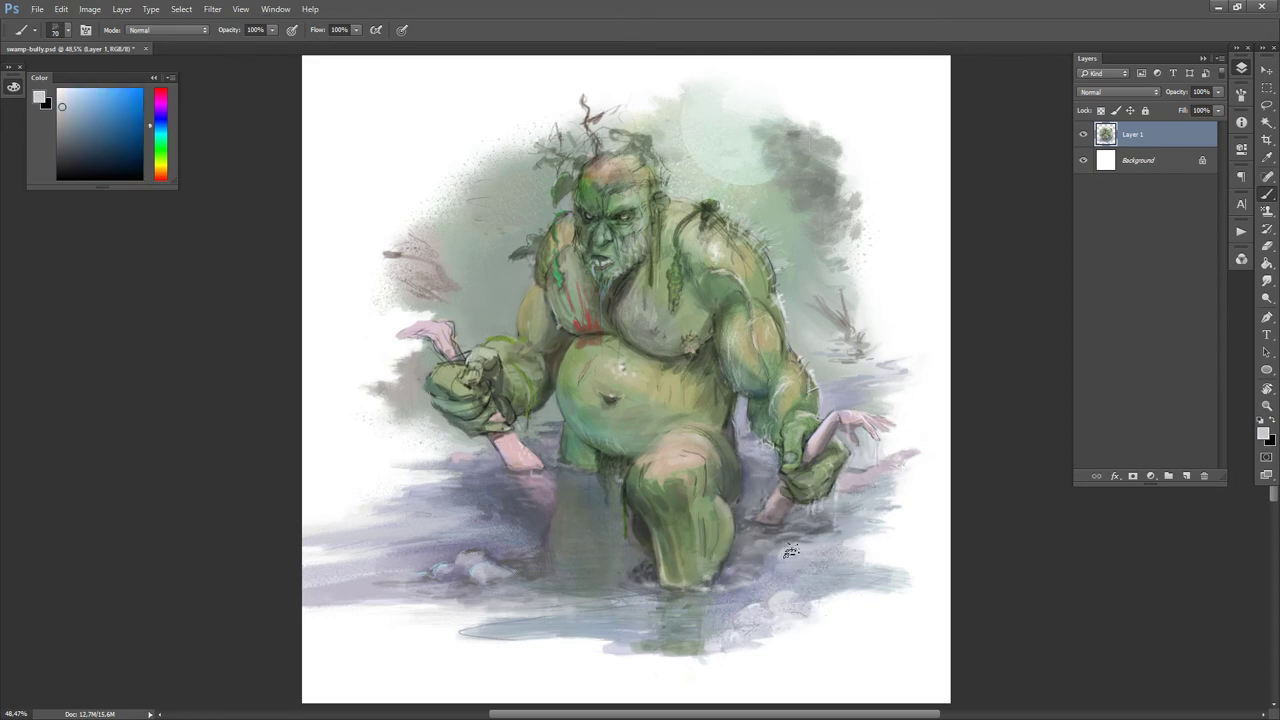
# - Paint muted brown tints into the water around the troll's legs, blending with blue-greys sampled from the reflection
pyautogui.click(161, 172)
pyautogui.moveTo(78, 120); pyautogui.dragTo(76, 130)
pyautogui.press(']')
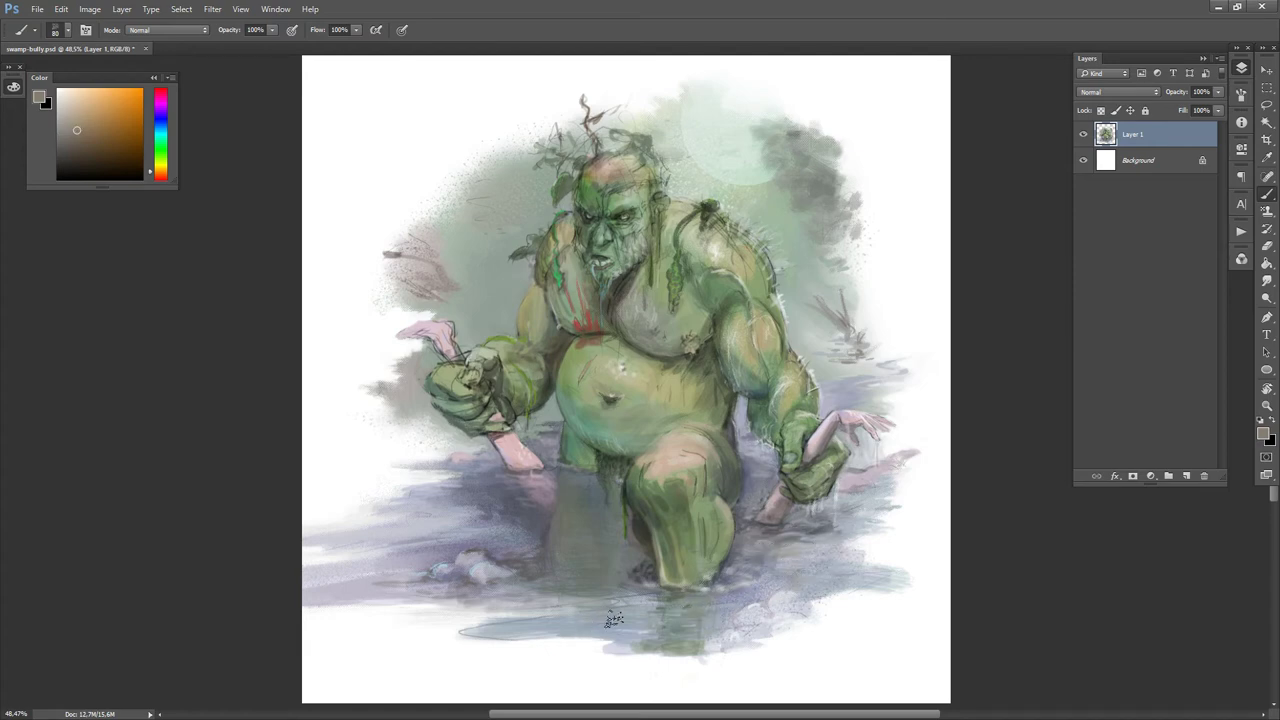
pyautogui.keyDown('alt'); pyautogui.click(605, 588); pyautogui.keyUp('alt')
pyautogui.keyDown('alt'); pyautogui.click(590, 617); pyautogui.keyUp('alt')
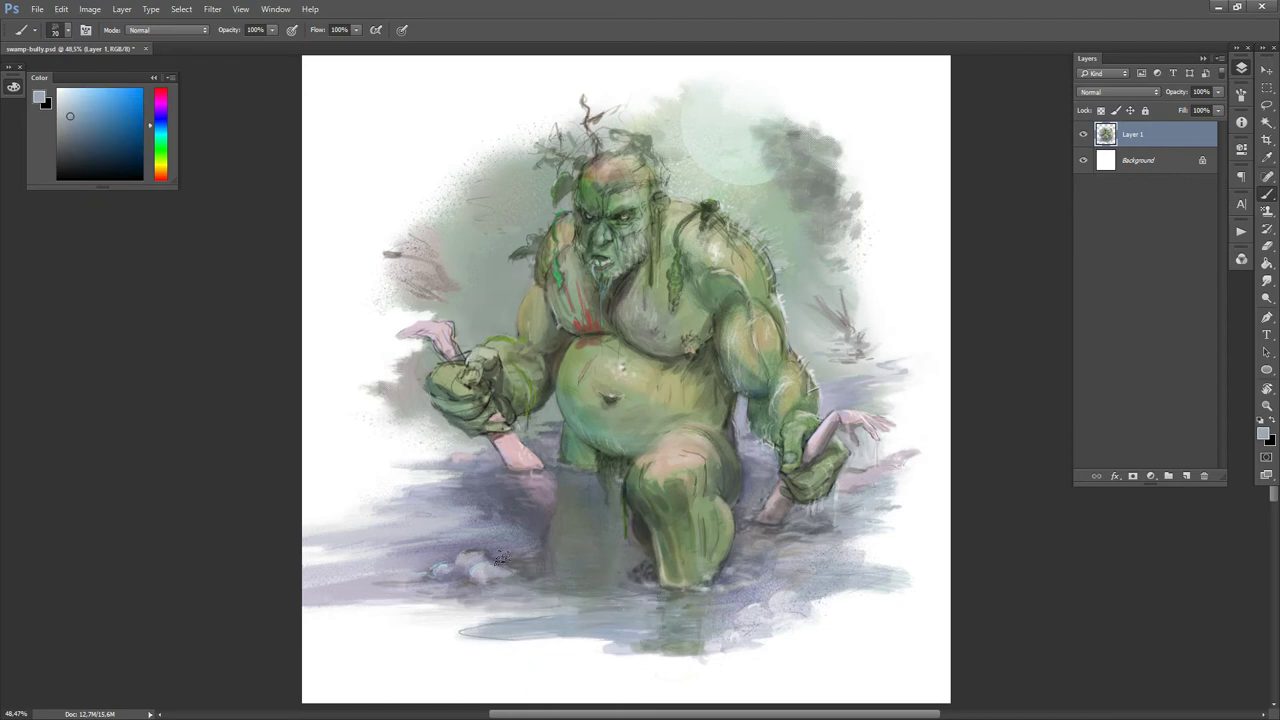
# - Rework the rocks in the water beyond the troll's reflection with sampled light greys and black, reducing the brush to size 45
pyautogui.keyDown('alt'); pyautogui.click(486, 578); pyautogui.keyUp('alt')
pyautogui.press(']')
pyautogui.press(']')
pyautogui.press(']')
pyautogui.press(']')
pyautogui.press(']')
pyautogui.press(']')
pyautogui.press('[')
pyautogui.press('[')
pyautogui.press('[')
pyautogui.press('[')
pyautogui.press('[')
pyautogui.press('[')
pyautogui.press('[')
pyautogui.press('[')
pyautogui.keyDown('alt'); pyautogui.click(484, 562); pyautogui.keyUp('alt')
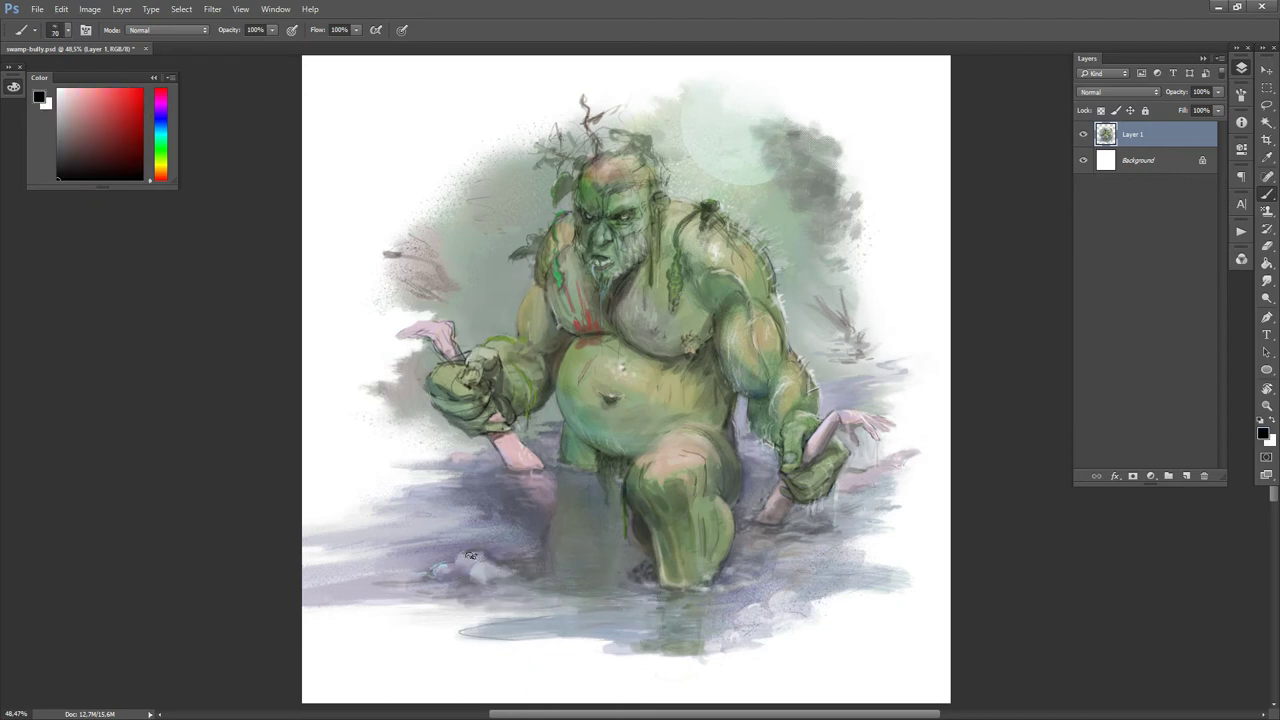
pyautogui.keyDown('alt'); pyautogui.click(481, 560); pyautogui.keyUp('alt')
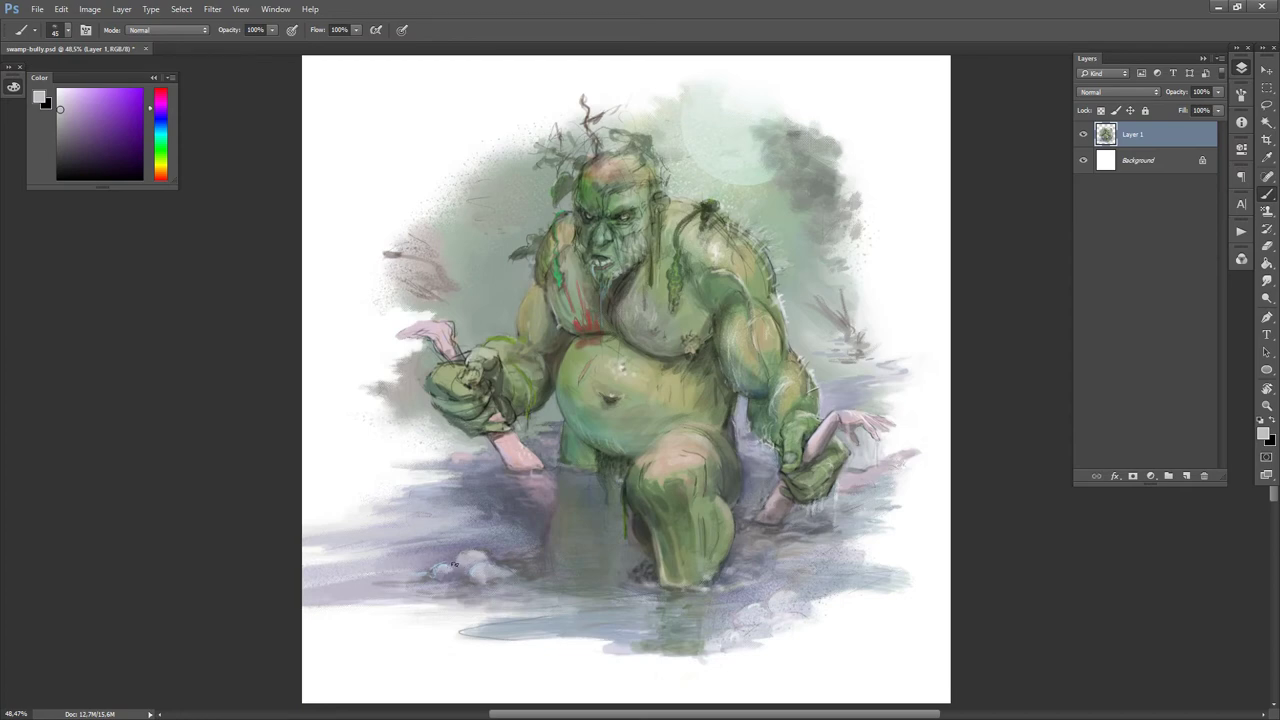
# - Brighten the rocks in the water beyond the troll's reflection with white, using brush size 60
pyautogui.press('d')
pyautogui.press('x')
pyautogui.moveTo(488, 568); pyautogui.dragTo(507, 572)
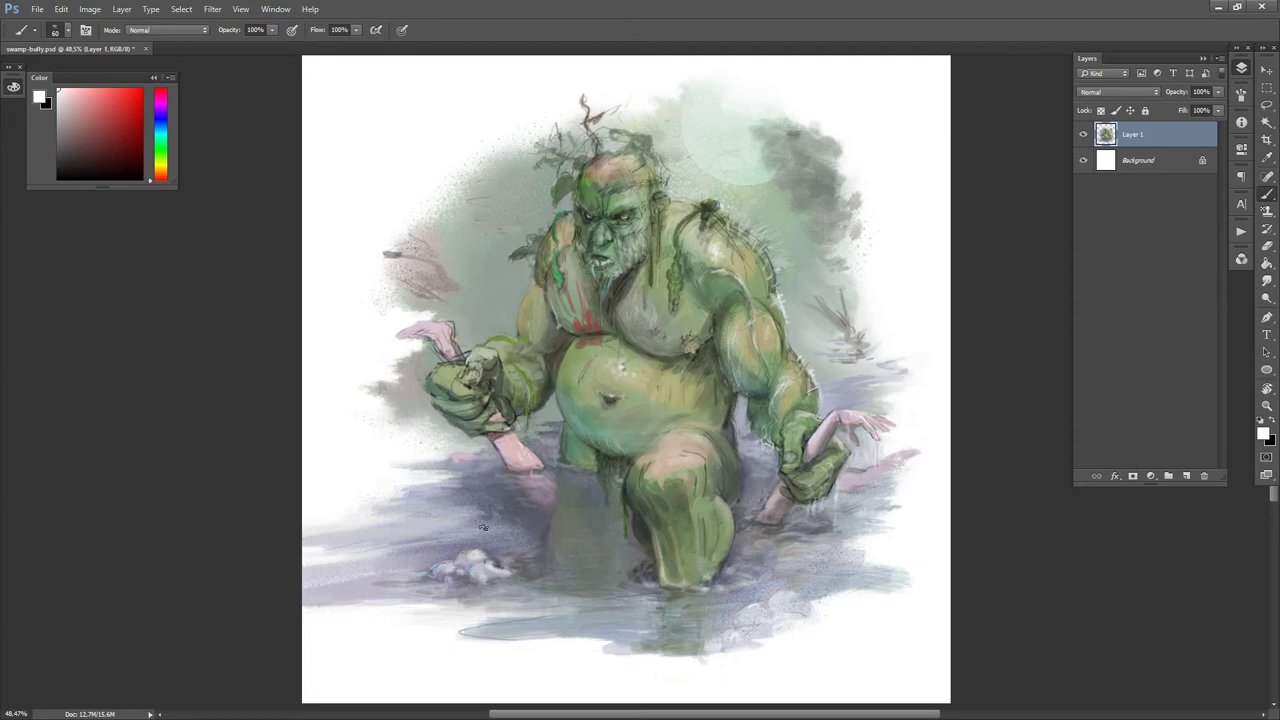
# - Lasso the front rock of the cluster, lighten it with a white speckled brush enlarged to about 250, and deselect
pyautogui.keyDown('ctrl'); pyautogui.click(564, 547); pyautogui.keyUp('ctrl')
pyautogui.moveTo(588, 520); pyautogui.dragTo(751, 382)
pyautogui.press('l')
pyautogui.keyDown('ctrl'); pyautogui.click(704, 428); pyautogui.keyUp('ctrl')
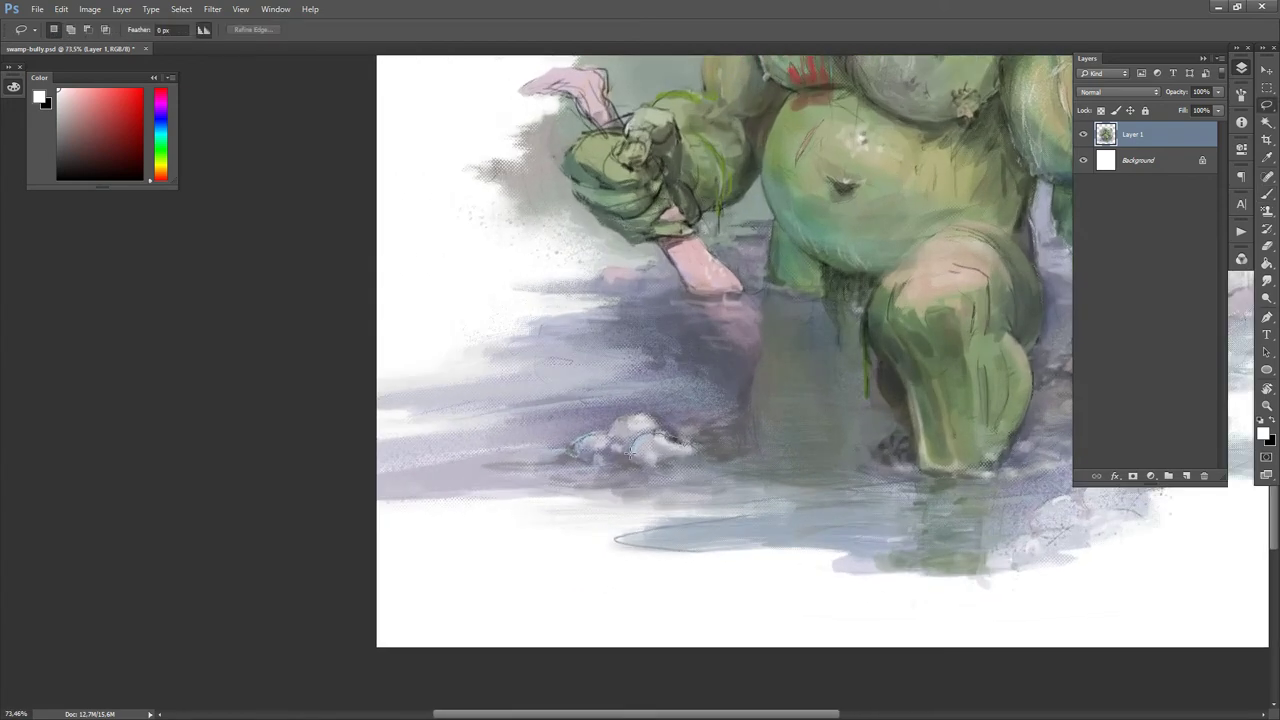
pyautogui.moveTo(664, 468); pyautogui.dragTo(700, 464)
pyautogui.press('b')
pyautogui.press('x')
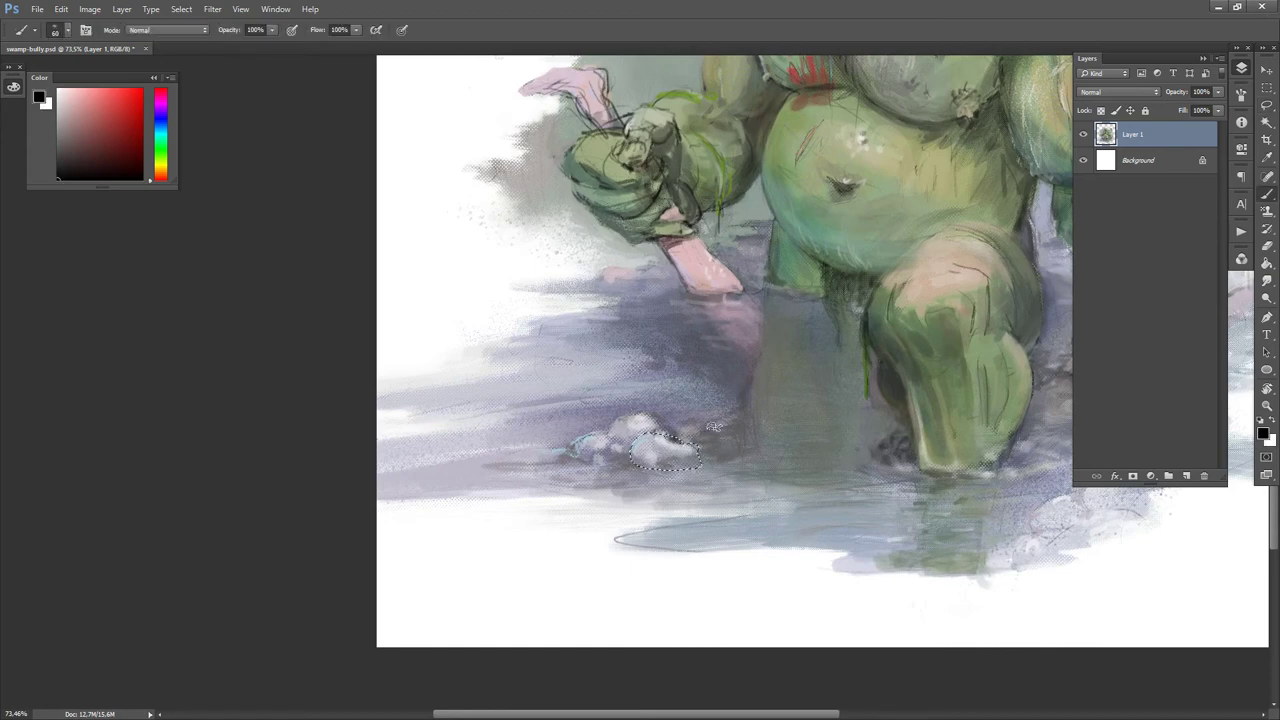
pyautogui.press('x')
pyautogui.press(']')
pyautogui.press(']')
pyautogui.press(']')
pyautogui.press(']')
pyautogui.press(']')
pyautogui.press(']')
pyautogui.press(']')
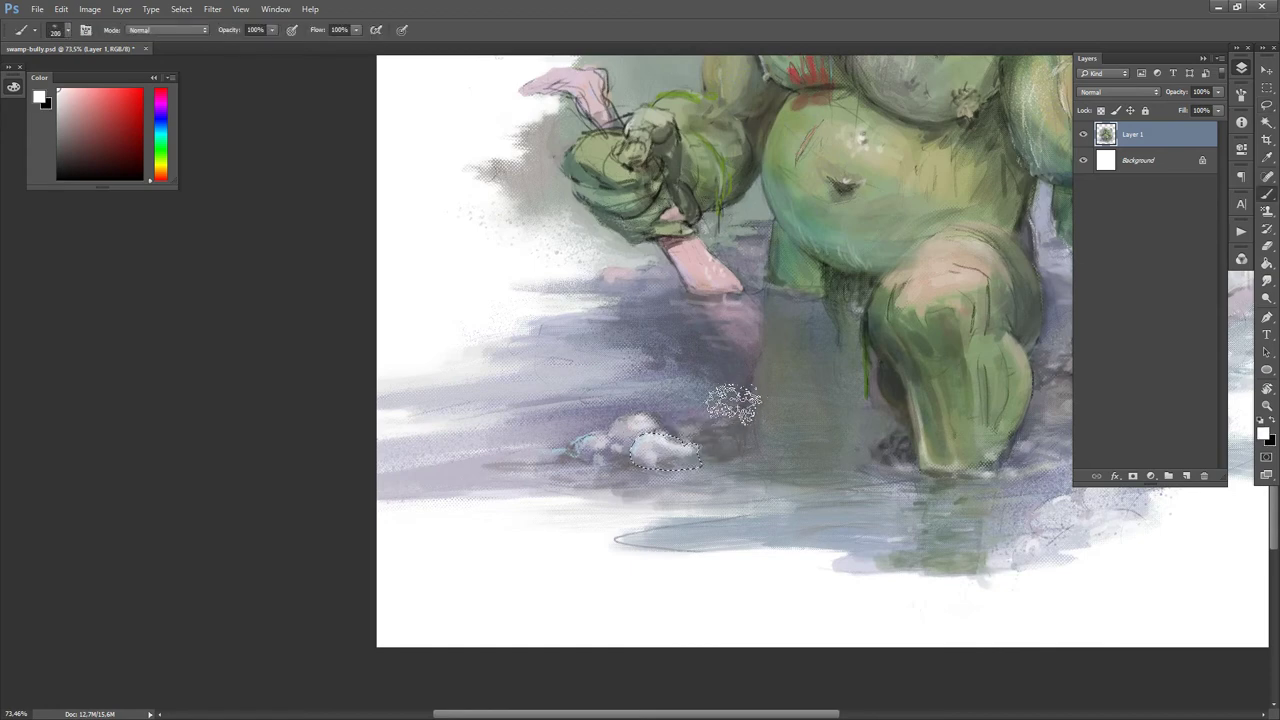
pyautogui.click(740, 413)
pyautogui.click(735, 408)
pyautogui.hotkey('ctrl', 'd')
# - Lasso the rear rock of the cluster, lighten it with the white size 250 brush, and deselect
pyautogui.press('l')
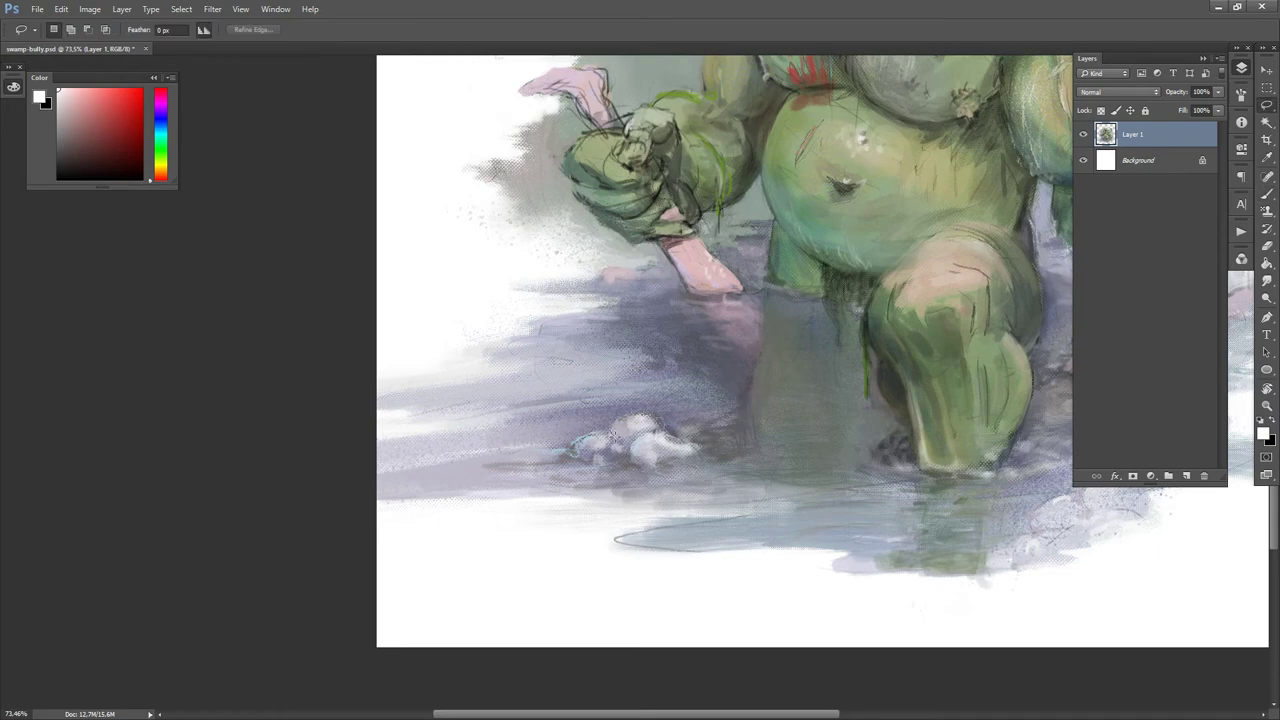
pyautogui.moveTo(614, 437); pyautogui.dragTo(657, 437)
pyautogui.press('b')
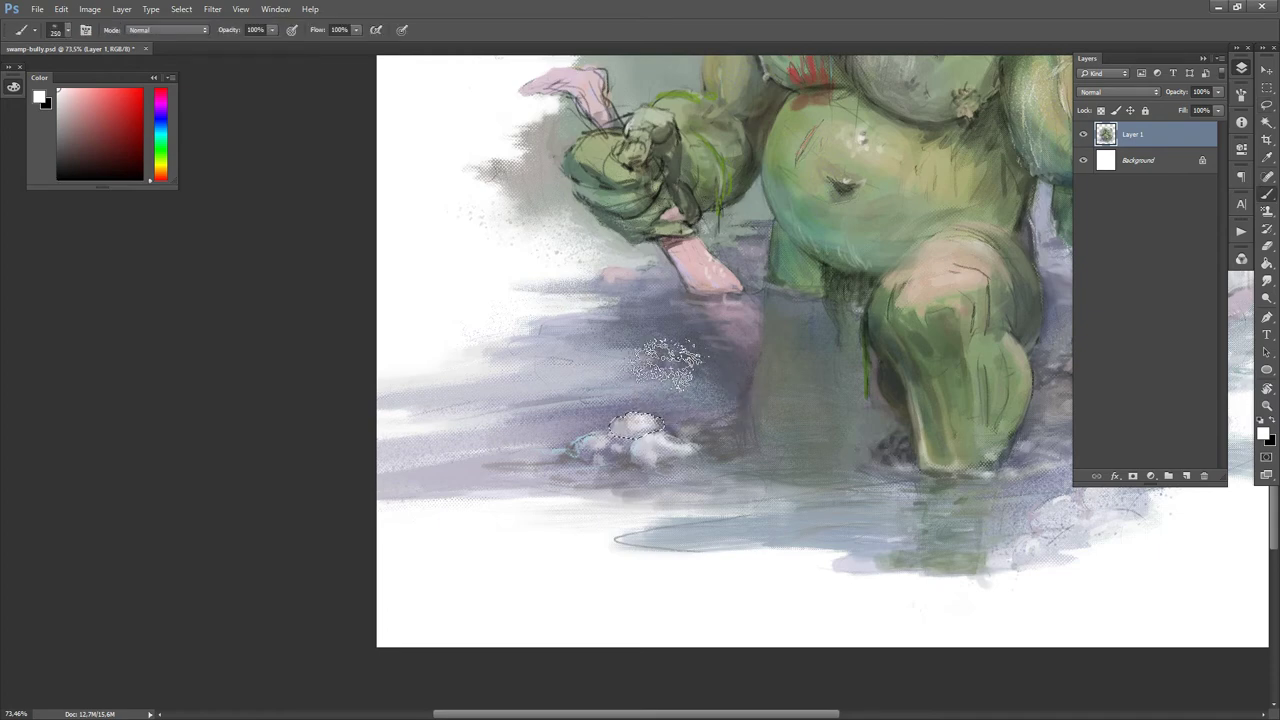
pyautogui.click(629, 423)
pyautogui.hotkey('ctrl', 'd')
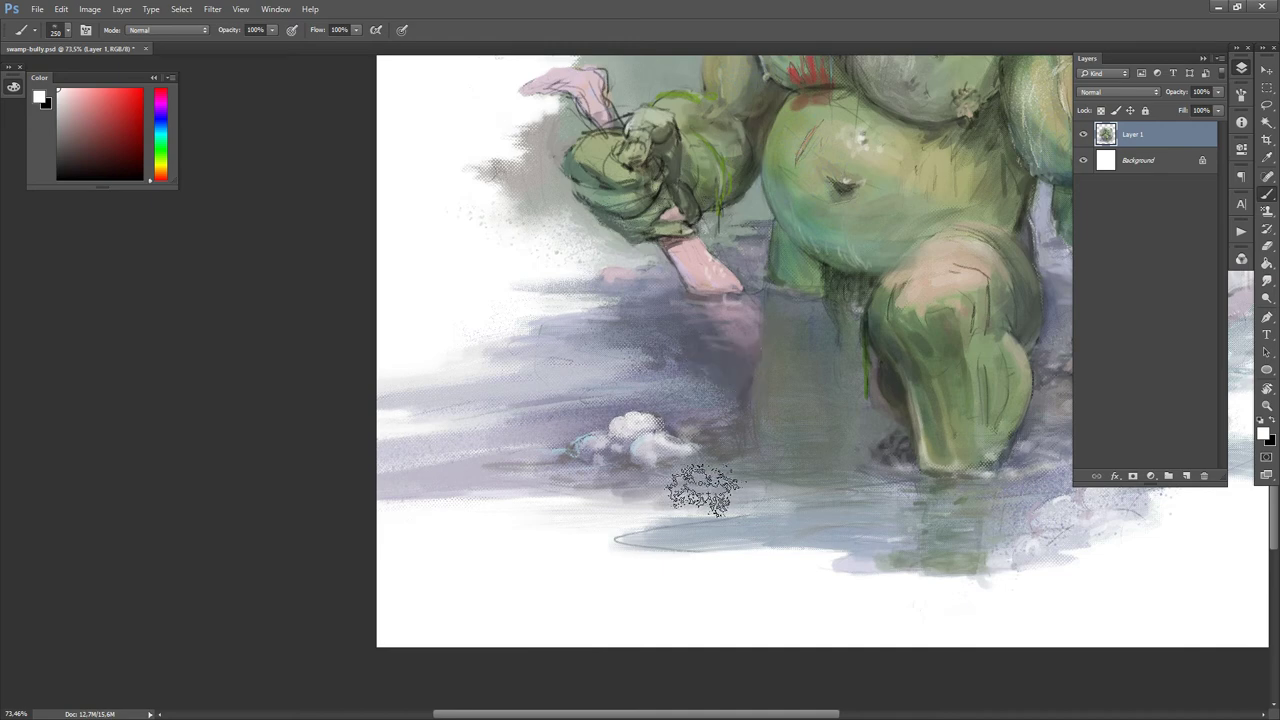
# - Lasso small pebble and ripple shapes around the rock cluster and brush white into them at size 350
pyautogui.press('l')
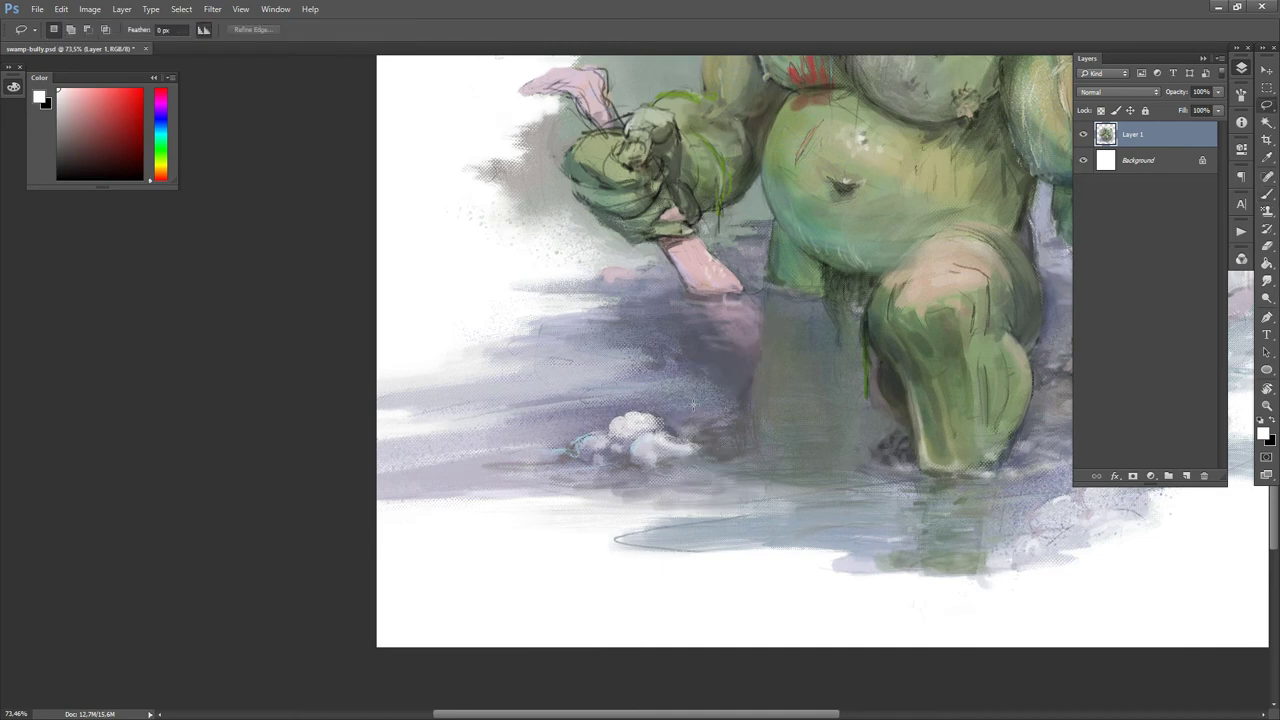
pyautogui.moveTo(693, 405); pyautogui.dragTo(673, 408)
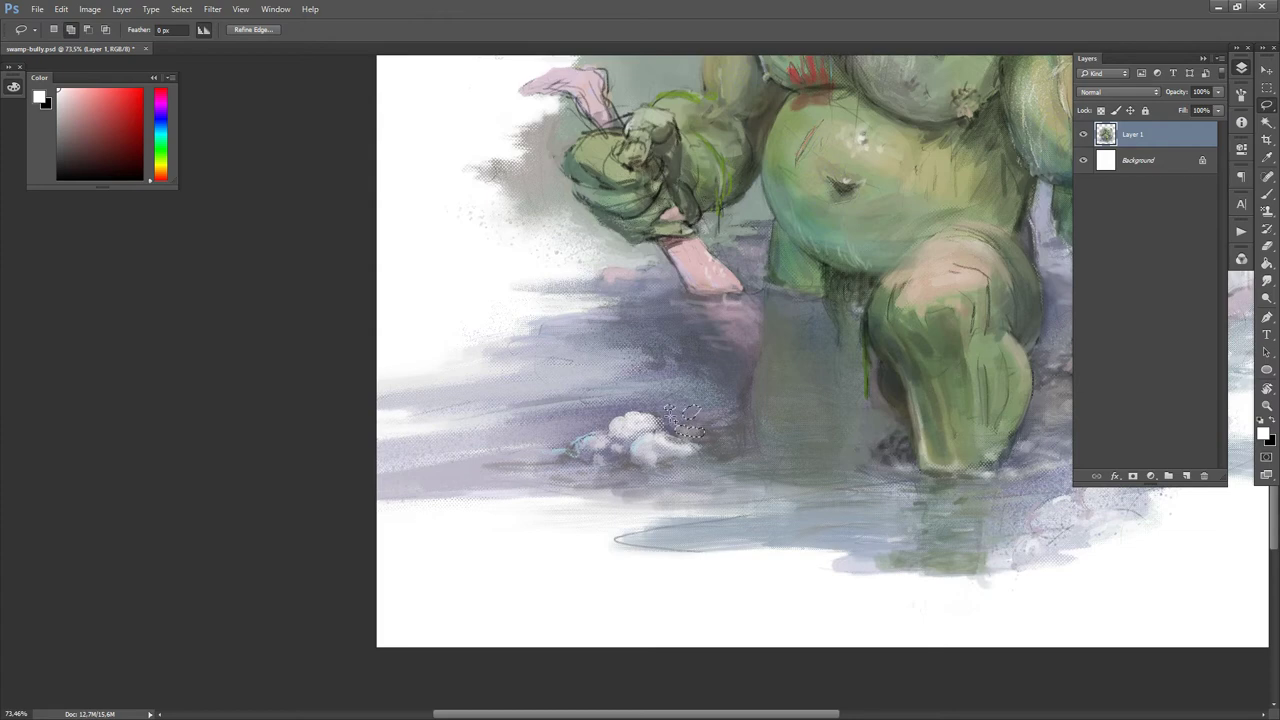
pyautogui.moveTo(665, 418); pyautogui.dragTo(668, 423)
pyautogui.moveTo(589, 418)
pyautogui.mouseDown()
pyautogui.moveTo(562, 420)
pyautogui.moveTo(600, 418)
pyautogui.moveTo(608, 385)
pyautogui.moveTo(634, 388)
pyautogui.moveTo(595, 399)
pyautogui.mouseUp()
pyautogui.moveTo(541, 366)
pyautogui.mouseDown()
pyautogui.moveTo(550, 361)
pyautogui.moveTo(505, 346)
pyautogui.moveTo(536, 346)
pyautogui.moveTo(552, 328)
pyautogui.moveTo(621, 347)
pyautogui.mouseUp()
pyautogui.moveTo(582, 448)
pyautogui.mouseDown()
pyautogui.moveTo(548, 456)
pyautogui.moveTo(622, 452)
pyautogui.moveTo(596, 454)
pyautogui.mouseUp()
pyautogui.press('b')
pyautogui.press('x')
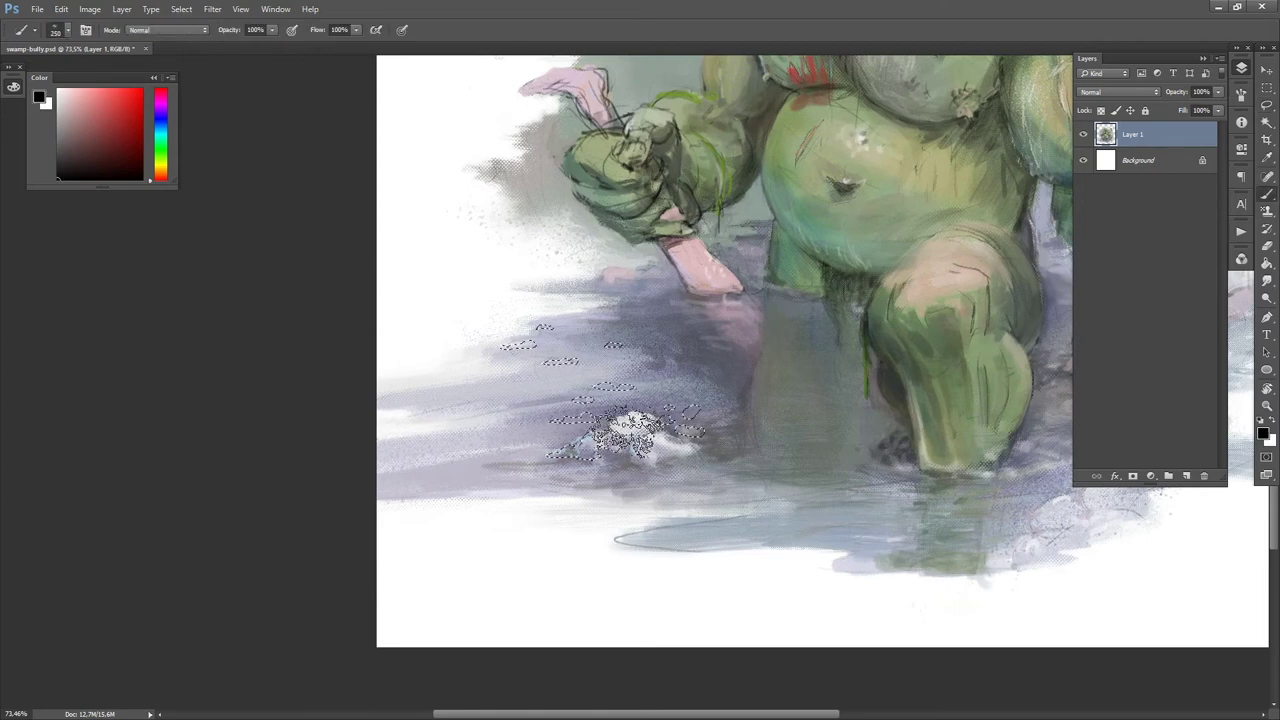
pyautogui.press('x')
pyautogui.press(']')
pyautogui.press(']')
pyautogui.press(']')
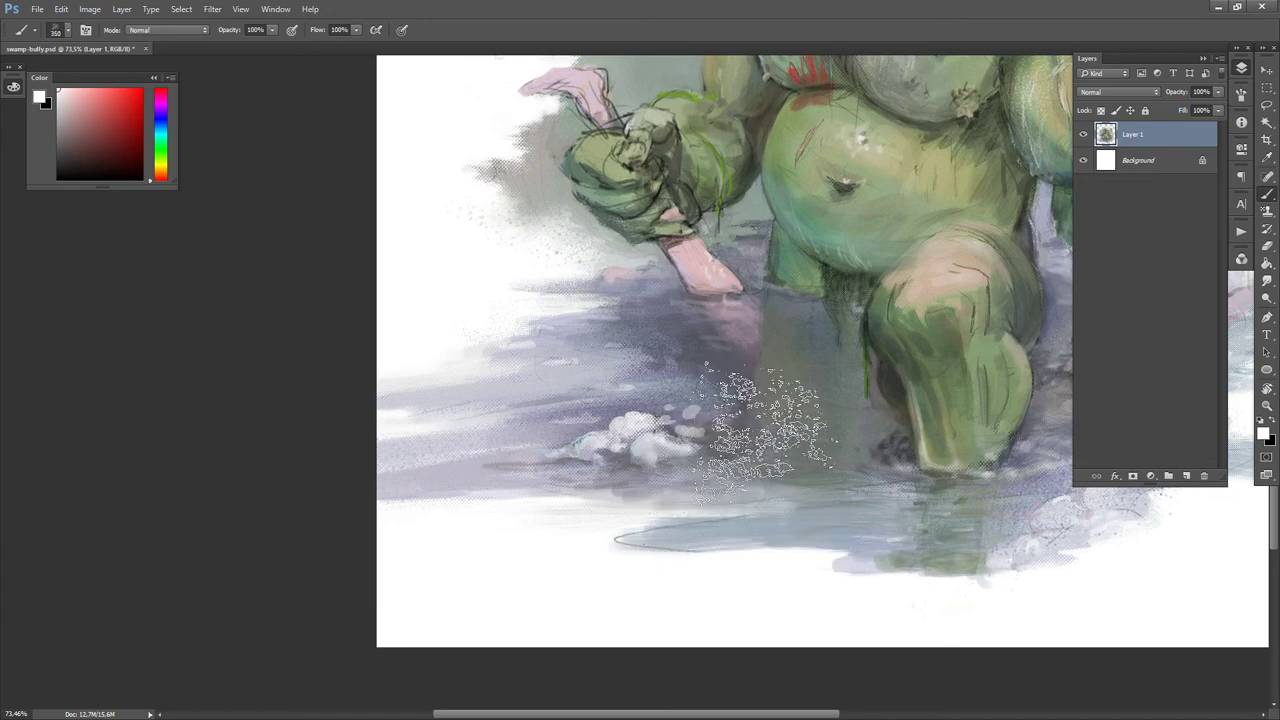
# - Add small white and sampled light grey touches to the water around the rocks, reducing the brush to size 20
pyautogui.press('x')
pyautogui.press('x')
pyautogui.press('[')
pyautogui.press('[')
pyautogui.press('[')
pyautogui.press('[')
pyautogui.press('[')
pyautogui.press('[')
pyautogui.press('[')
pyautogui.press('[')
pyautogui.press('[')
pyautogui.press('[')
pyautogui.press('[')
pyautogui.press('[')
pyautogui.press('[')
pyautogui.press('[')
pyautogui.press('[')
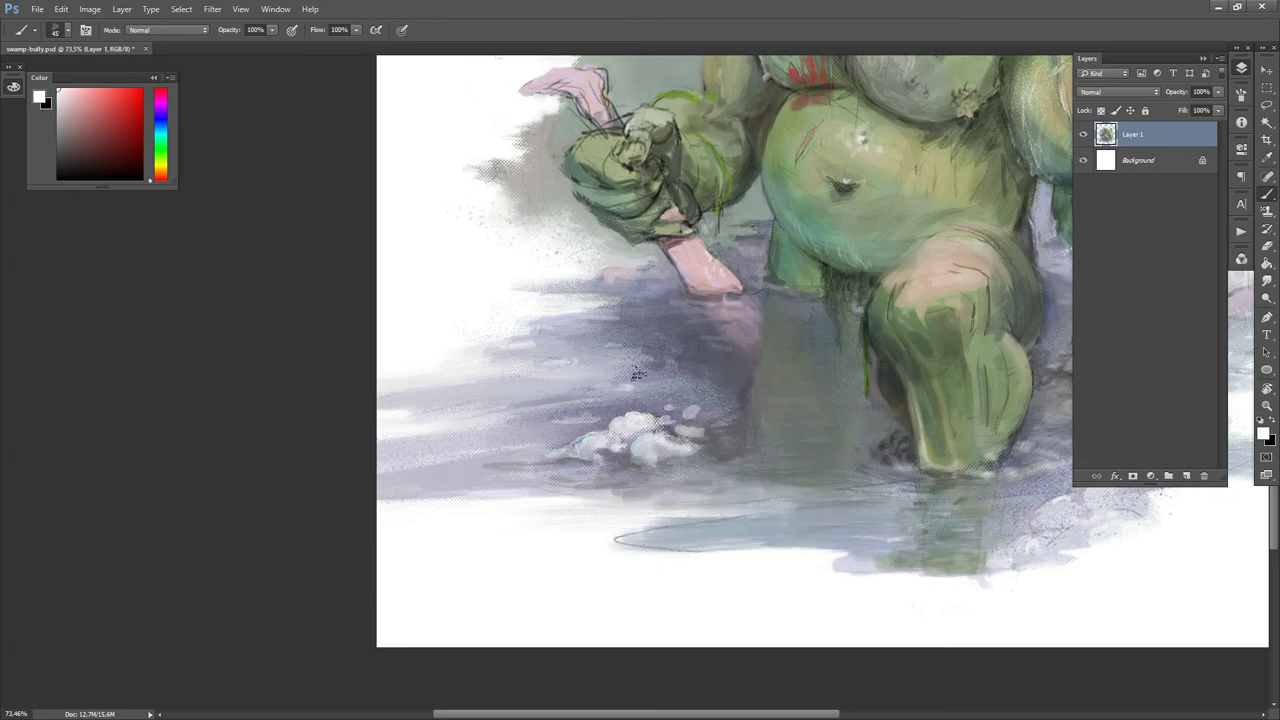
pyautogui.press('x')
pyautogui.press('x')
pyautogui.press('x')
pyautogui.press('x')
pyautogui.press('[')
pyautogui.keyDown('alt'); pyautogui.click(712, 410); pyautogui.keyUp('alt')
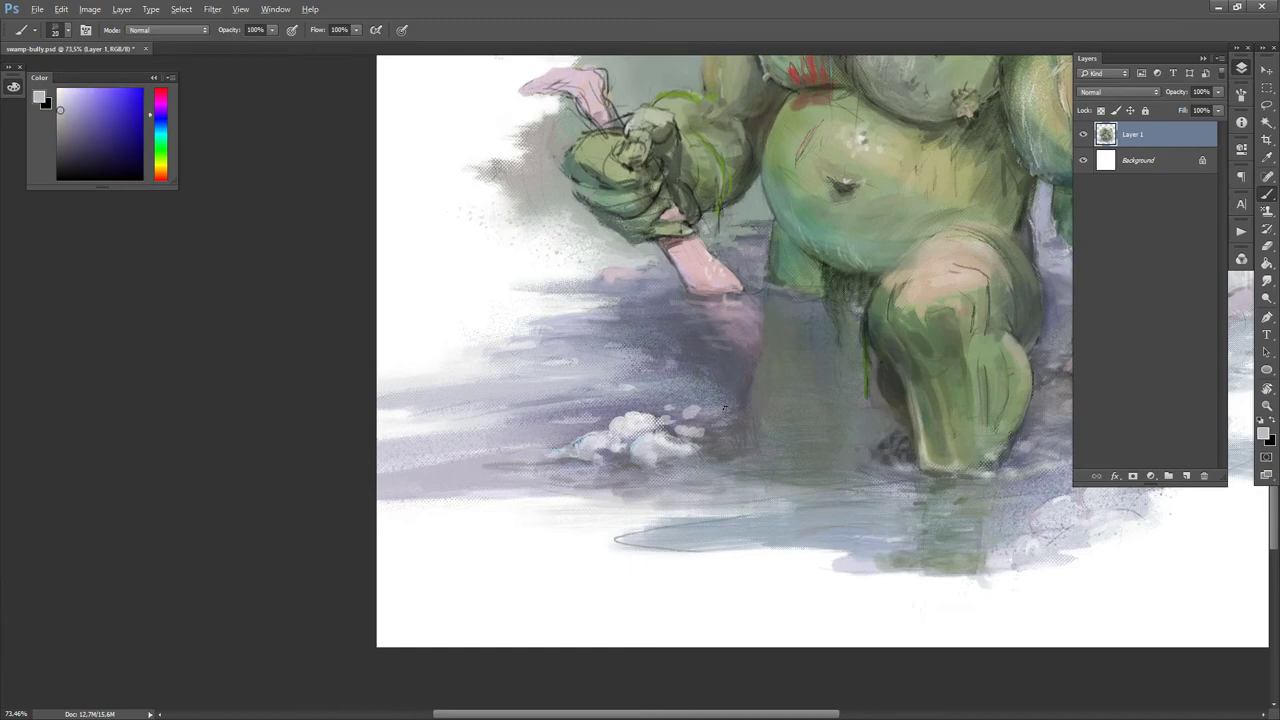
pyautogui.press('d')
pyautogui.press('x')
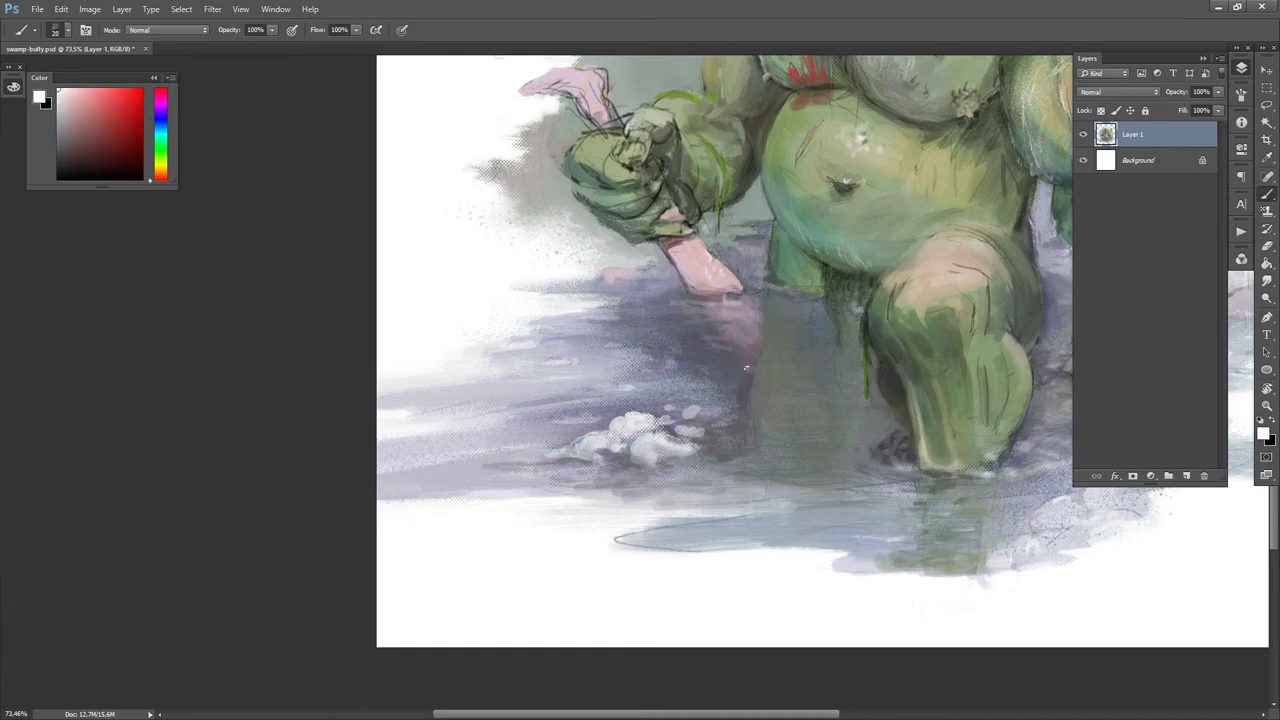
# - Retouch the reflection of the captive's arm with white and purple-greys sampled from the water, using brush size 20
pyautogui.keyDown('alt'); pyautogui.click(740, 331); pyautogui.keyUp('alt')
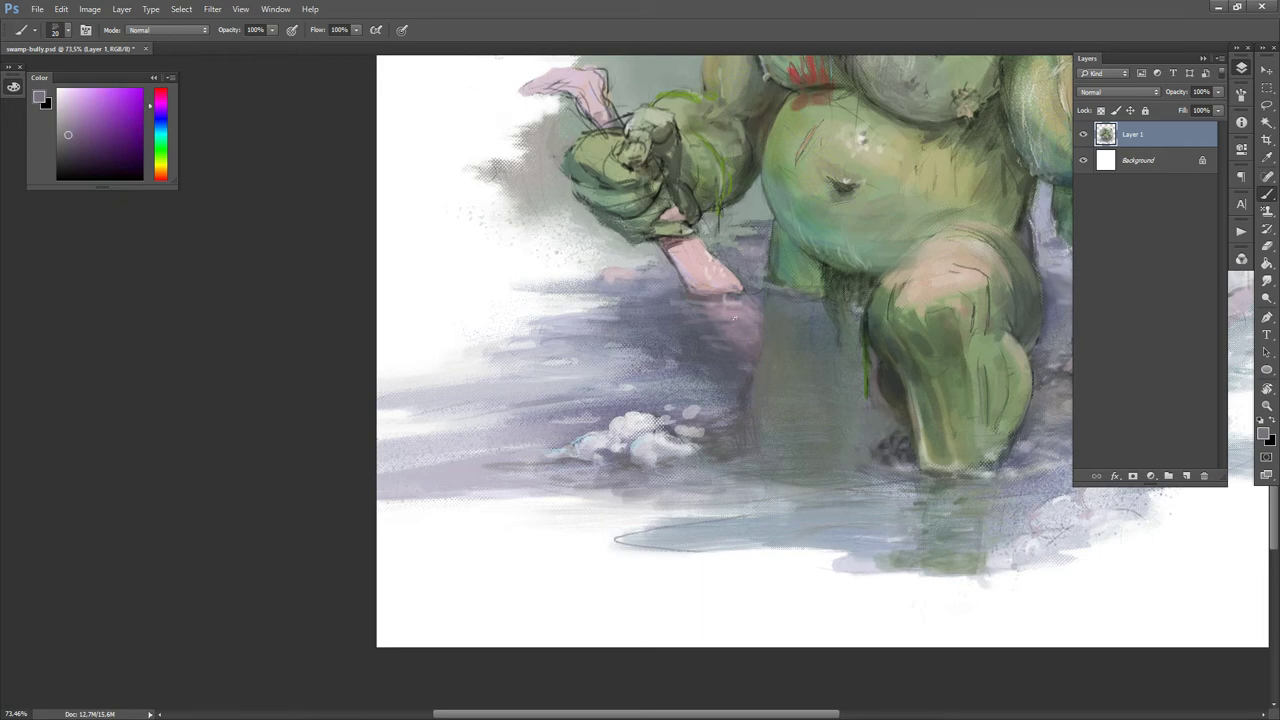
pyautogui.press('d')
pyautogui.press('x')
pyautogui.keyDown('alt'); pyautogui.click(783, 370); pyautogui.keyUp('alt')
pyautogui.keyDown('alt'); pyautogui.click(744, 364); pyautogui.keyUp('alt')
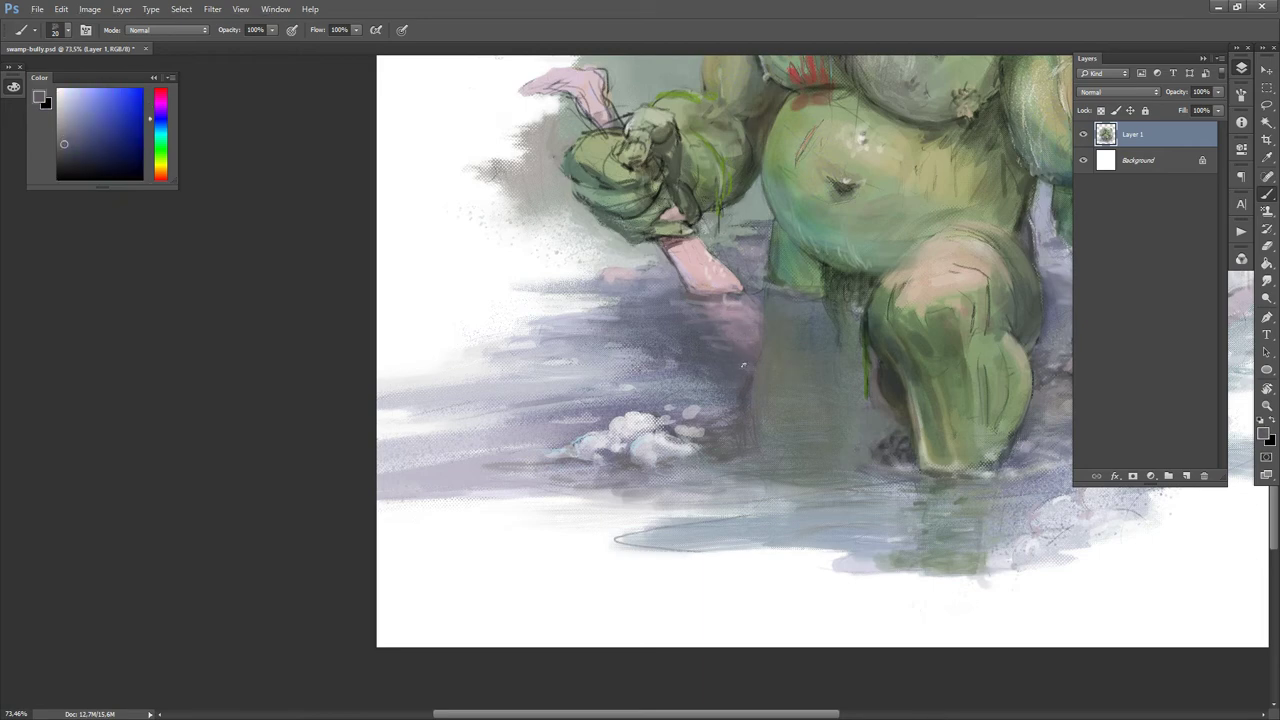
pyautogui.keyDown('alt'); pyautogui.click(724, 306); pyautogui.keyUp('alt')
pyautogui.keyDown('alt'); pyautogui.click(615, 285); pyautogui.keyUp('alt')
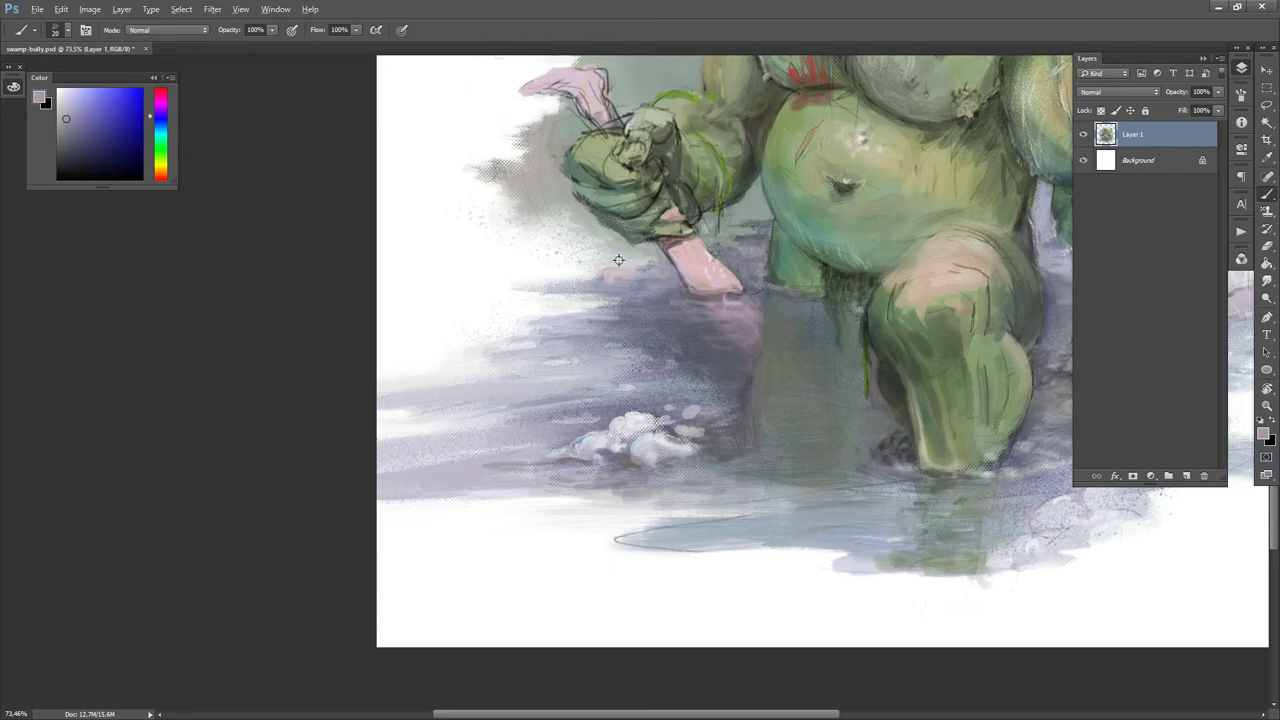
# - Soften the misty edge below the troll's fist with sampled light greys at brush size 25 and an eraser reduced to 35
pyautogui.keyDown('alt'); pyautogui.click(598, 262); pyautogui.keyUp('alt')
pyautogui.keyDown('alt'); pyautogui.click(622, 250); pyautogui.keyUp('alt')
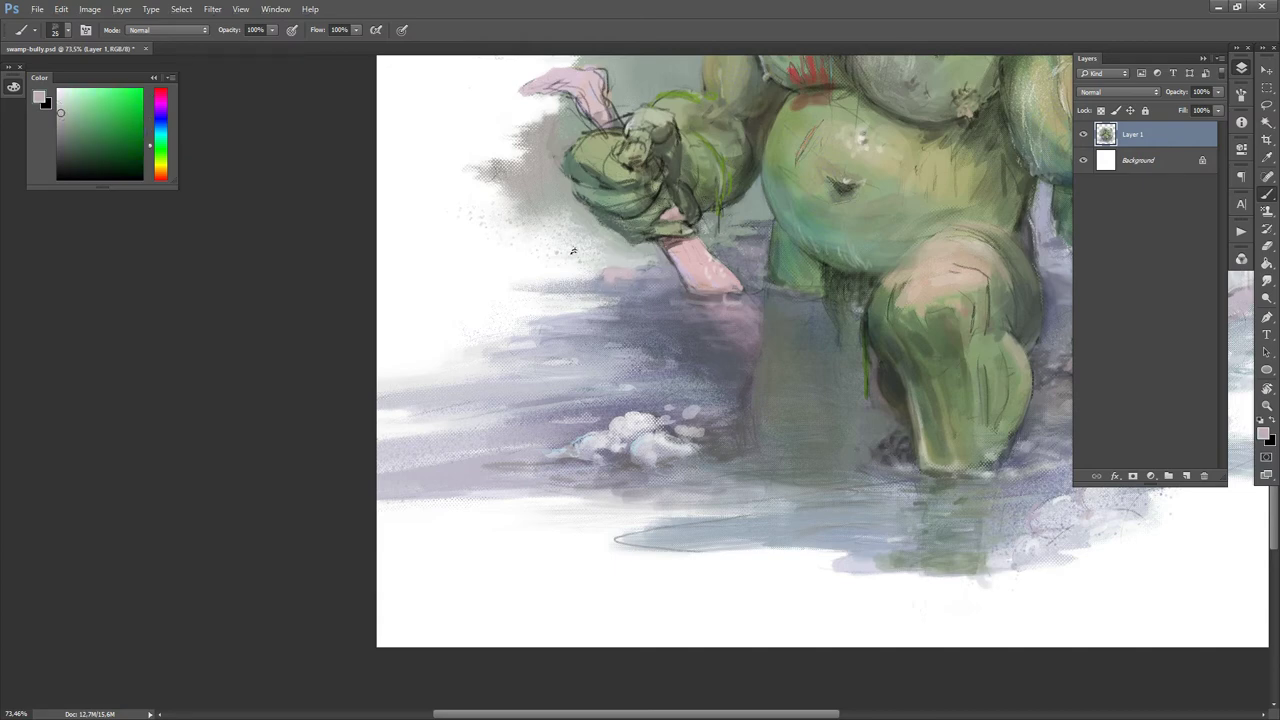
pyautogui.moveTo(533, 228)
pyautogui.mouseDown()
pyautogui.moveTo(583, 340)
pyautogui.moveTo(562, 331)
pyautogui.mouseUp()
pyautogui.press('e')
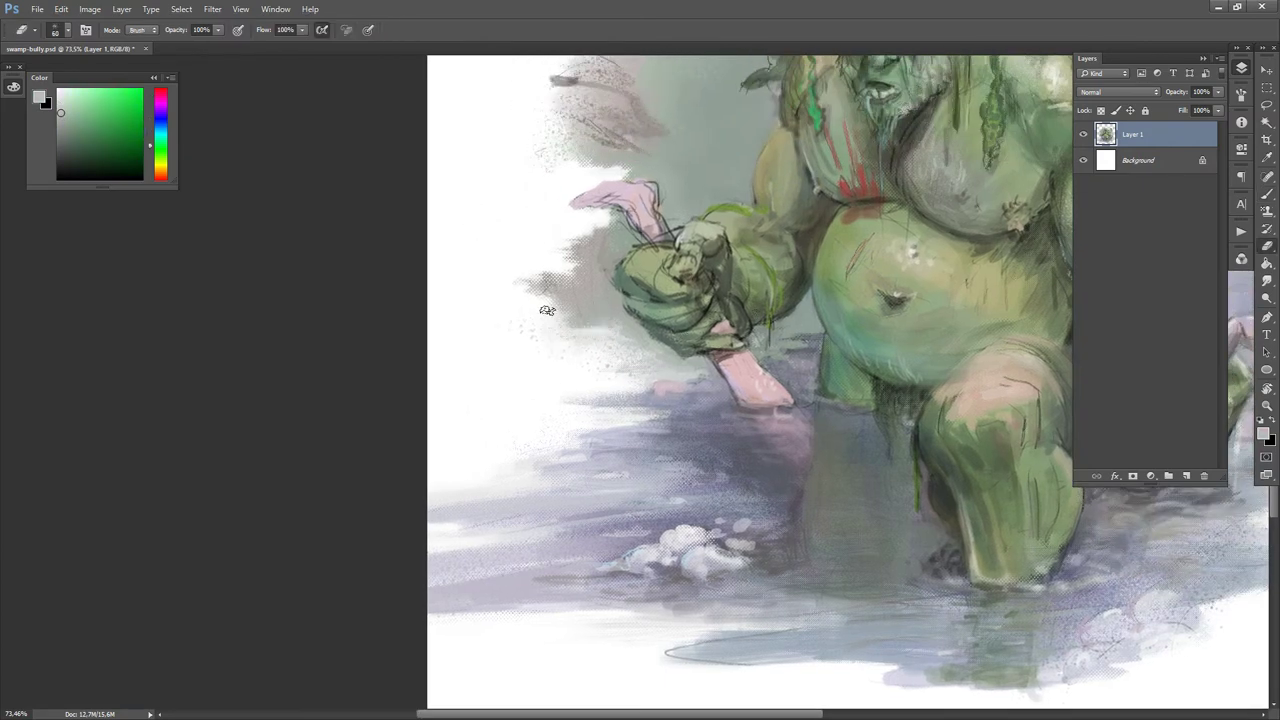
pyautogui.press('[')
pyautogui.press('[')
pyautogui.press('[')
pyautogui.press('[')
pyautogui.press('[')
# - Blend sampled greys into the background beside the troll's fist with a size 30 brush, and erase along its outer edge
pyautogui.press('b')
pyautogui.keyDown('alt'); pyautogui.click(607, 303); pyautogui.keyUp('alt')
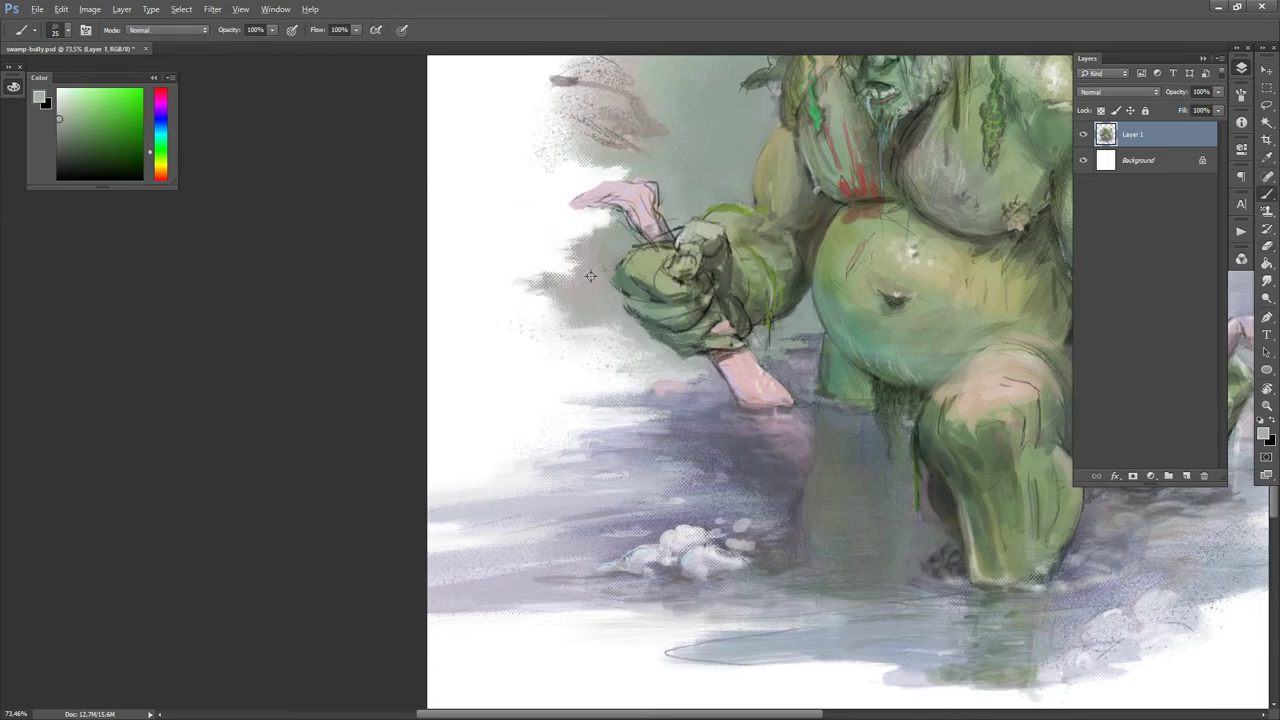
pyautogui.keyDown('alt'); pyautogui.click(590, 274); pyautogui.keyUp('alt')
pyautogui.keyDown('alt'); pyautogui.click(600, 262); pyautogui.keyUp('alt')
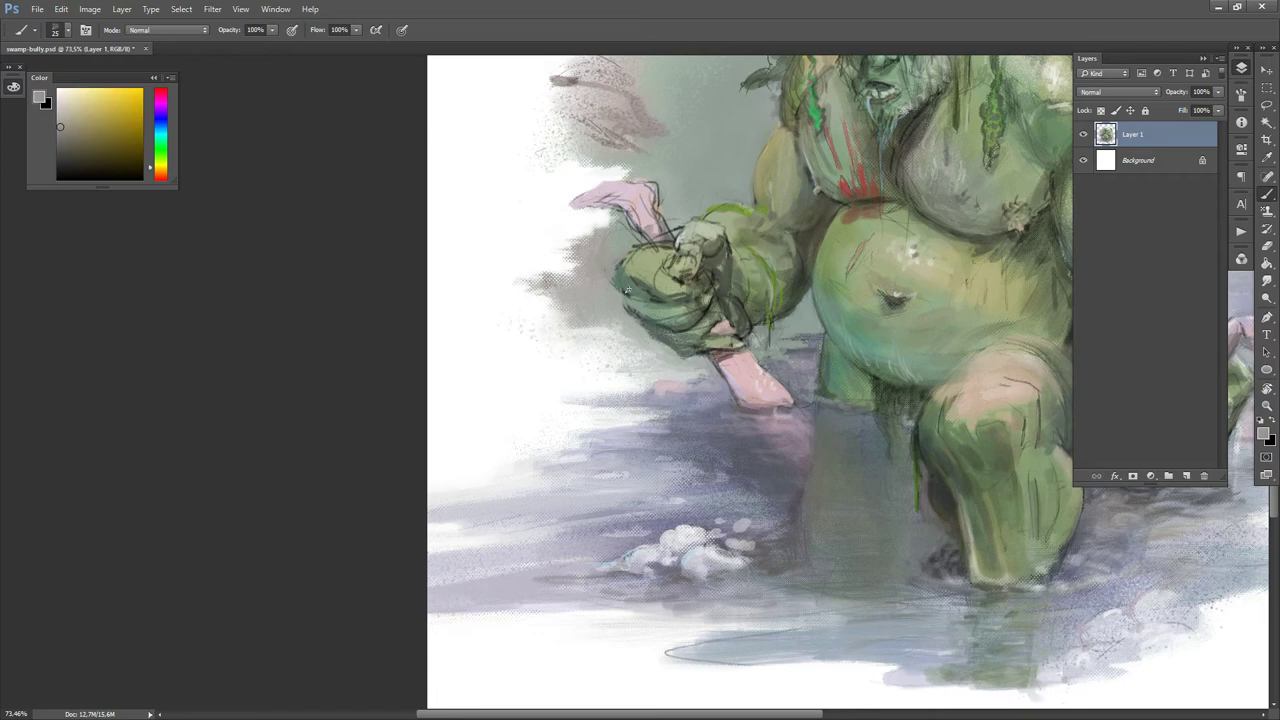
pyautogui.keyDown('alt'); pyautogui.click(627, 290); pyautogui.keyUp('alt')
pyautogui.press(']')
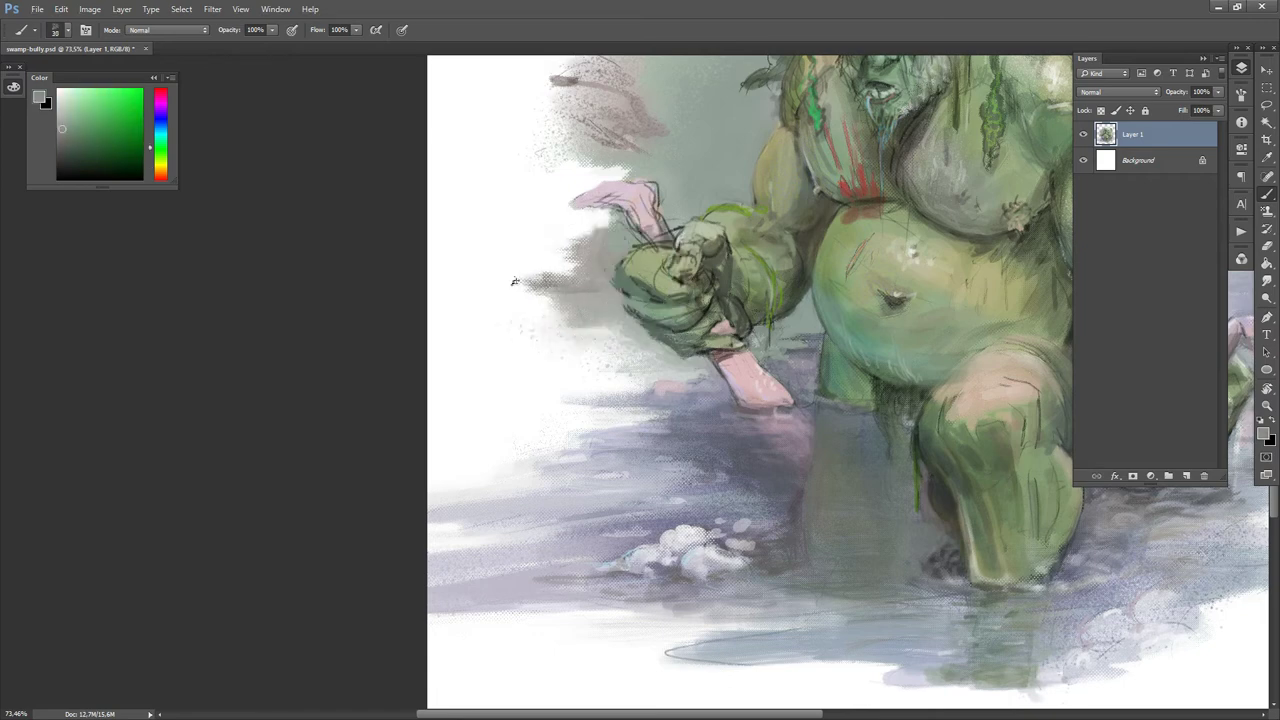
pyautogui.press('e')
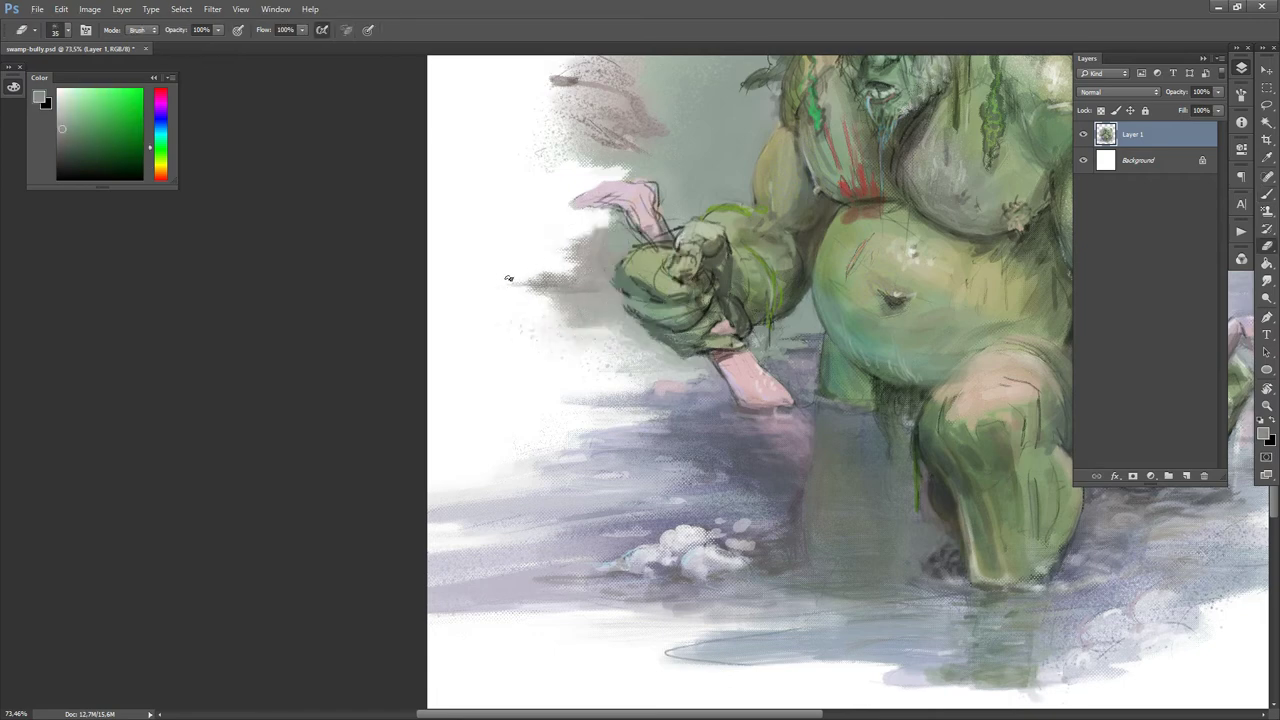
pyautogui.moveTo(512, 279)
pyautogui.mouseDown()
pyautogui.moveTo(570, 271)
pyautogui.moveTo(545, 272)
pyautogui.moveTo(582, 303)
pyautogui.moveTo(605, 293)
pyautogui.mouseUp()
pyautogui.press(']')
# - Review the whole painting at several magnifications to check the overall composition
pyautogui.moveTo(835, 408); pyautogui.dragTo(765, 425)
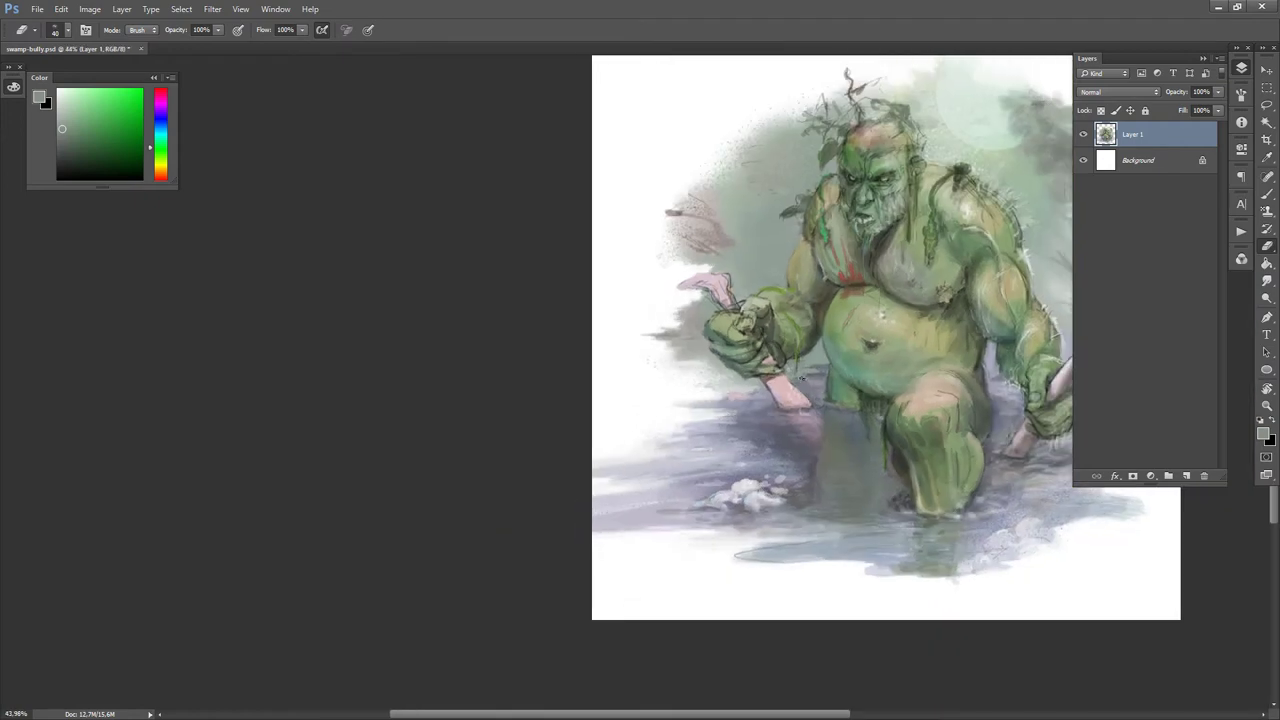
pyautogui.moveTo(856, 471); pyautogui.dragTo(720, 440)
pyautogui.moveTo(882, 443); pyautogui.dragTo(796, 487)
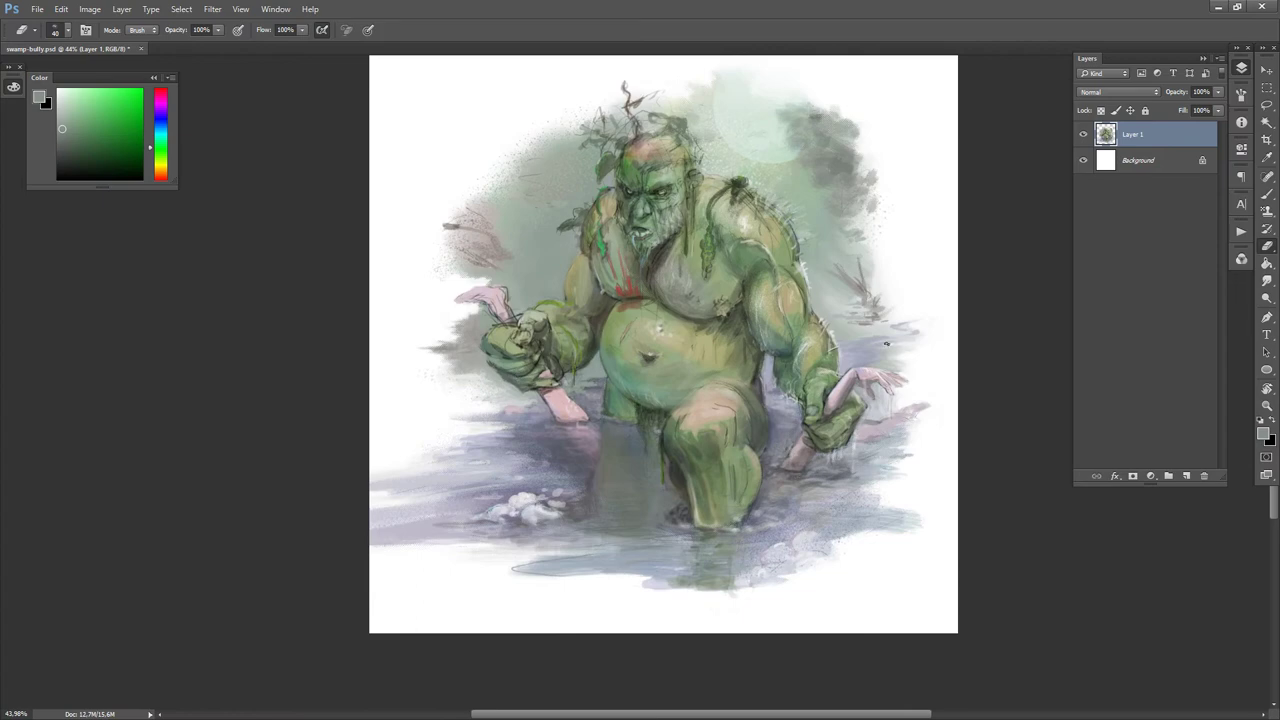
pyautogui.scroll(-2, 859, 432)
pyautogui.moveTo(859, 432); pyautogui.dragTo(777, 438)
pyautogui.press('v')
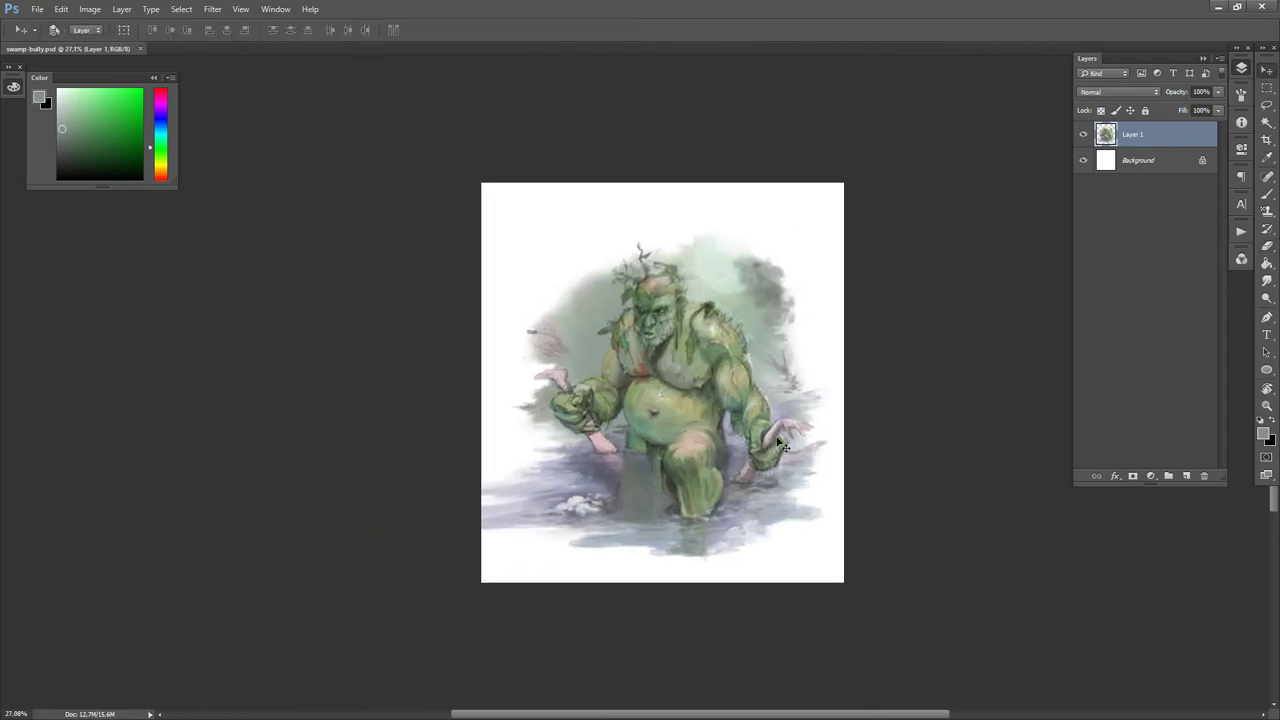
pyautogui.scroll(1, 713, 436)
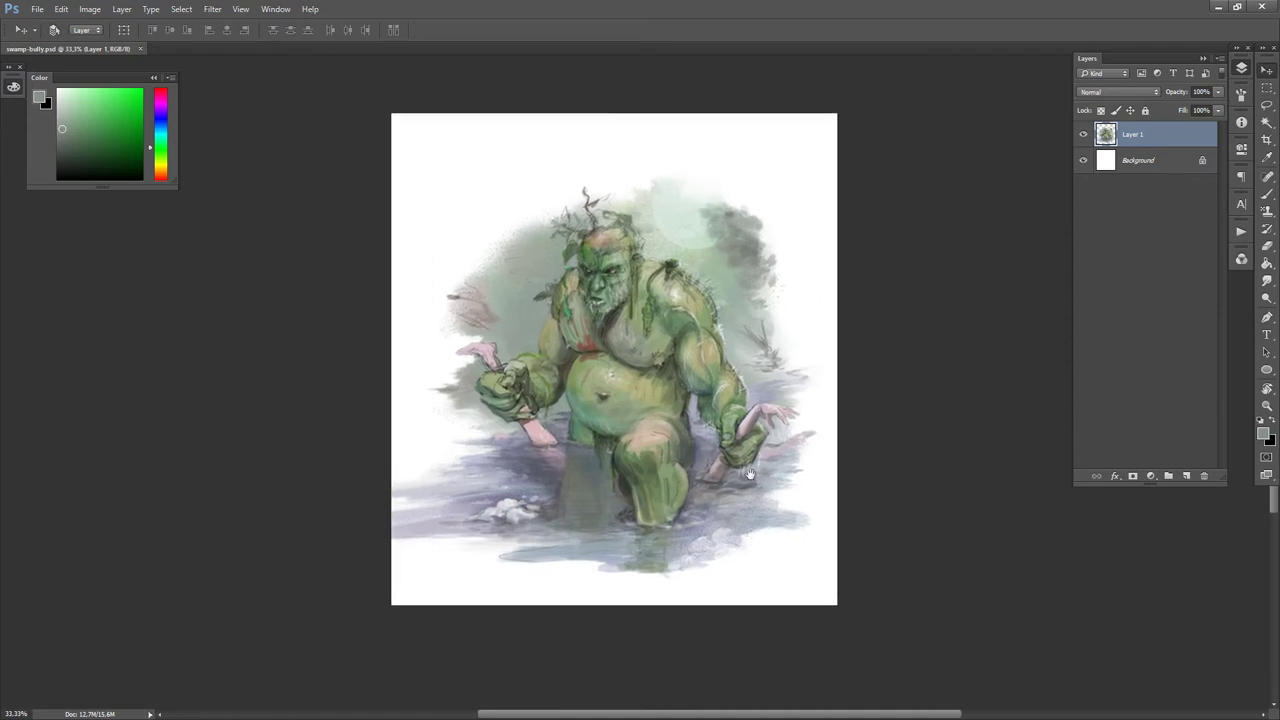
pyautogui.scroll(1, 715, 430)
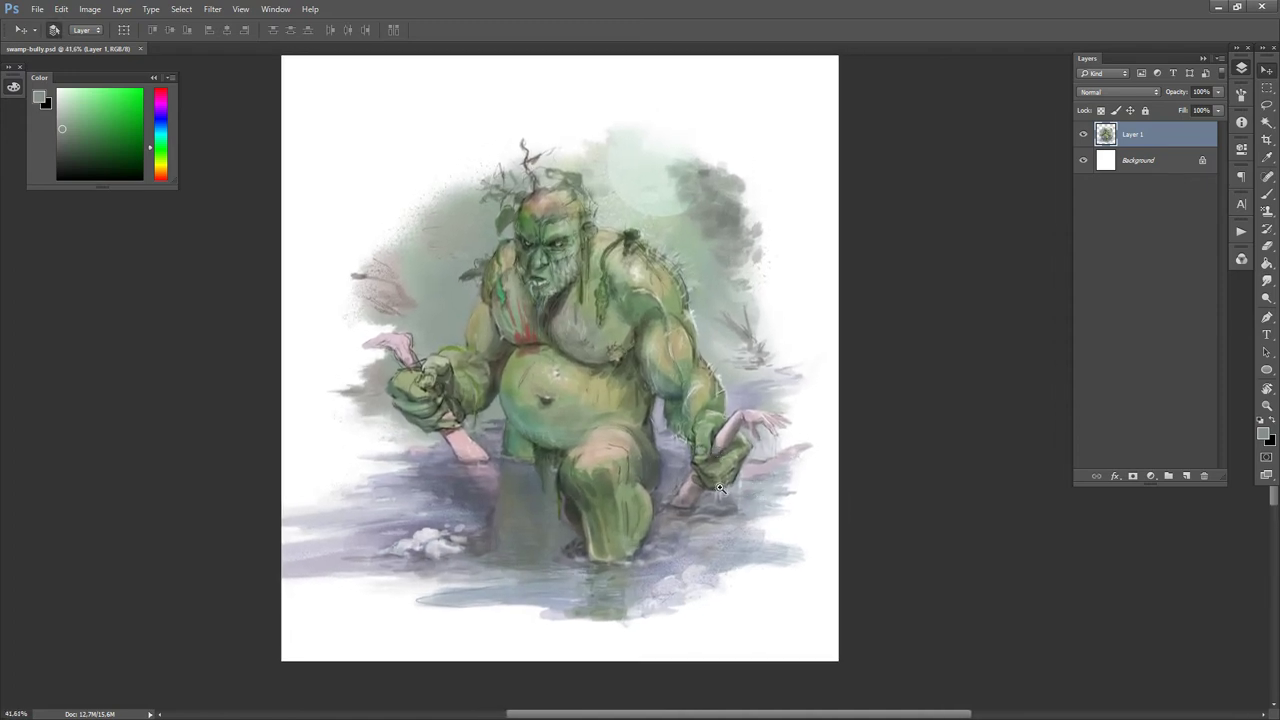
pyautogui.moveTo(750, 483); pyautogui.dragTo(710, 495)
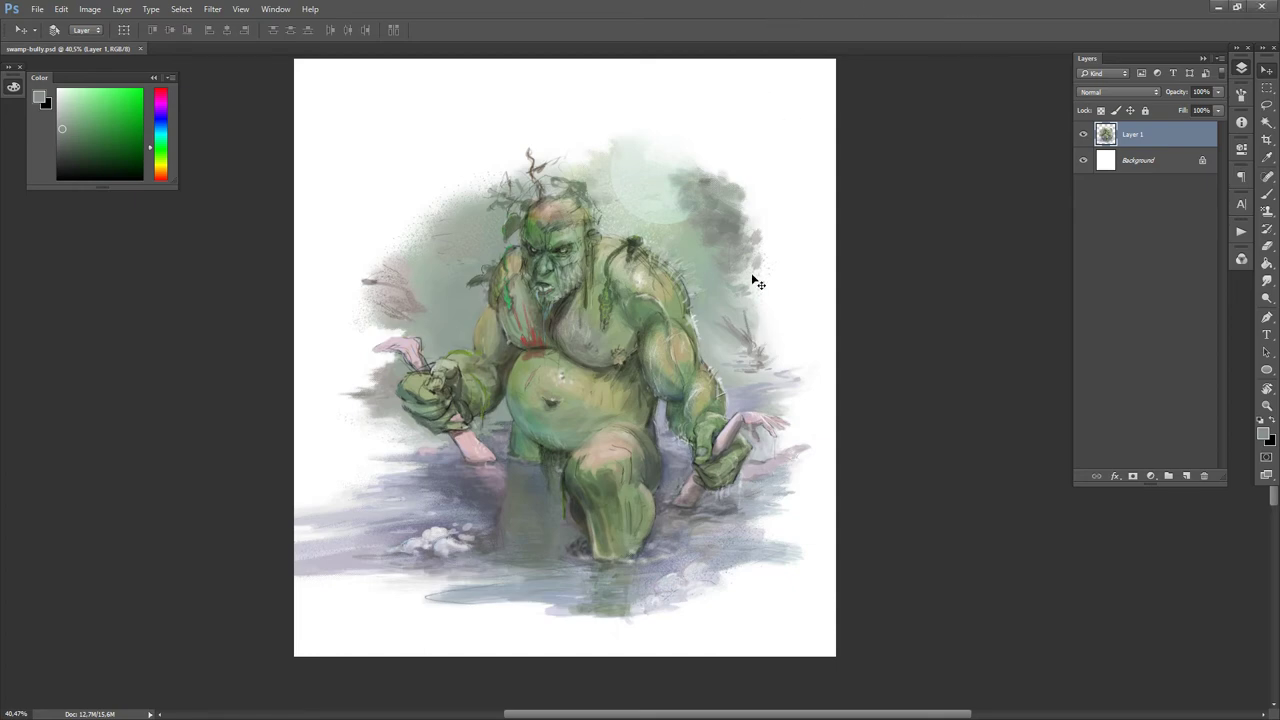
# - Set white as the paint colour and add a new layer above Layer 1
pyautogui.press('b')
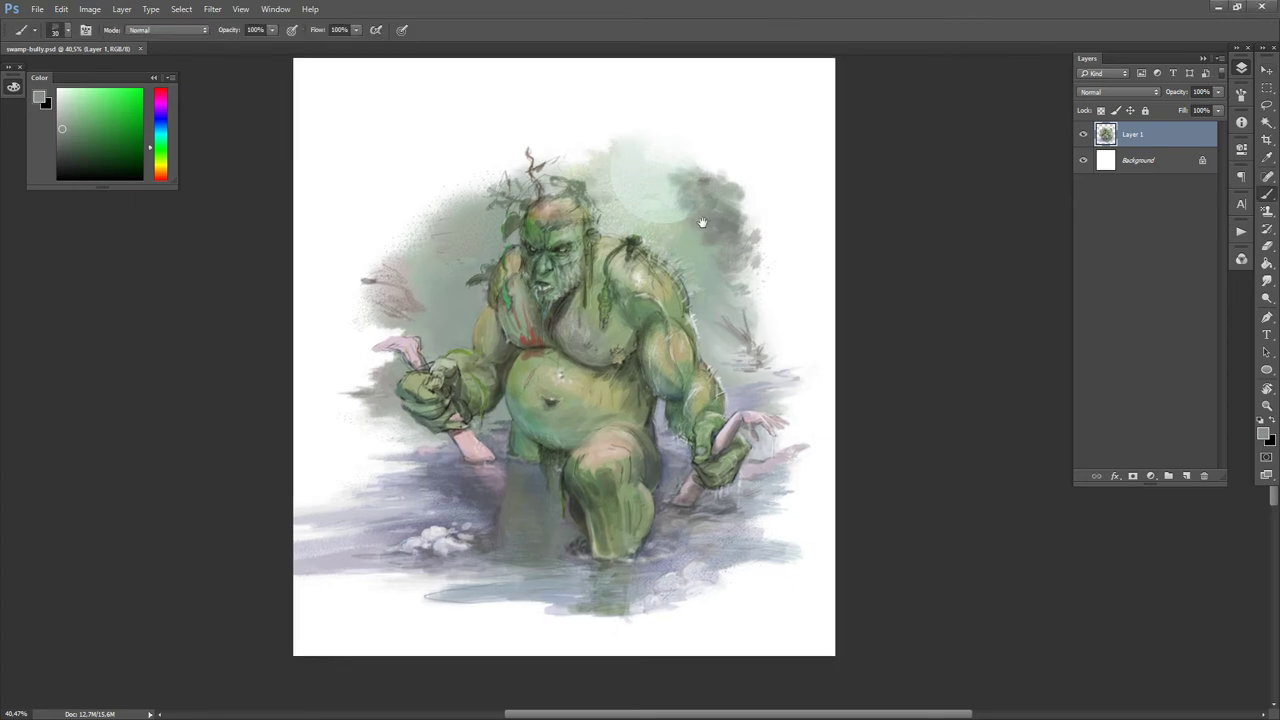
pyautogui.scroll(2, 703, 224)
pyautogui.press('d')
pyautogui.press('x')
pyautogui.click(1186, 476)
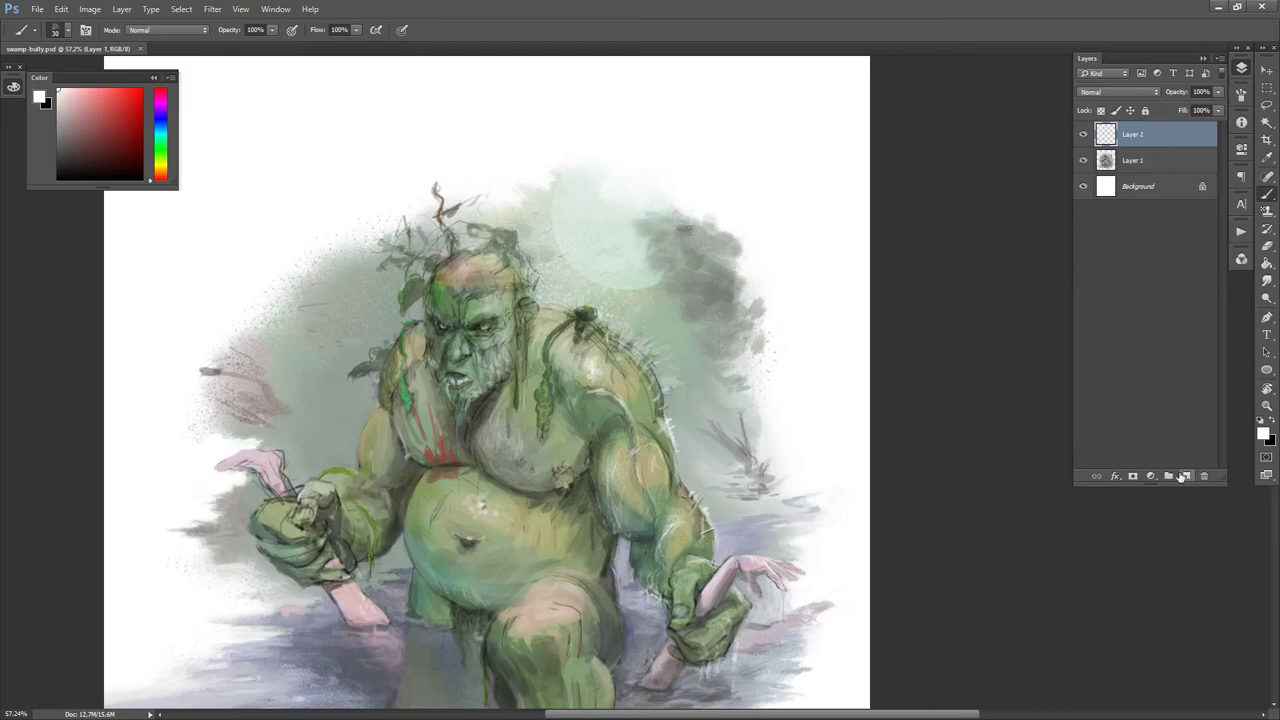
# - Spatter white speckles over the pale moon and sky behind the troll with a size 250 splatter brush, thinning them with the eraser
pyautogui.press('.')
pyautogui.press('.')
pyautogui.press('x')
pyautogui.press('x')
pyautogui.press(']')
pyautogui.moveTo(610, 213); pyautogui.dragTo(693, 238)
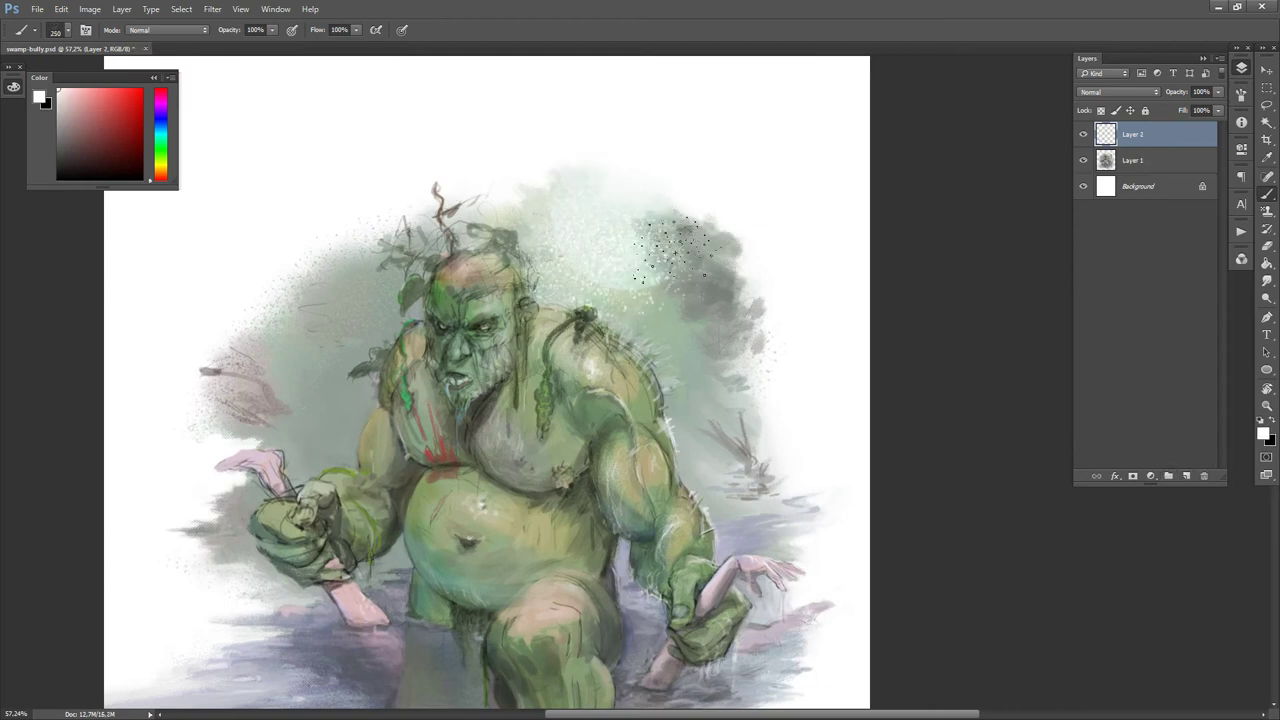
pyautogui.press('e')
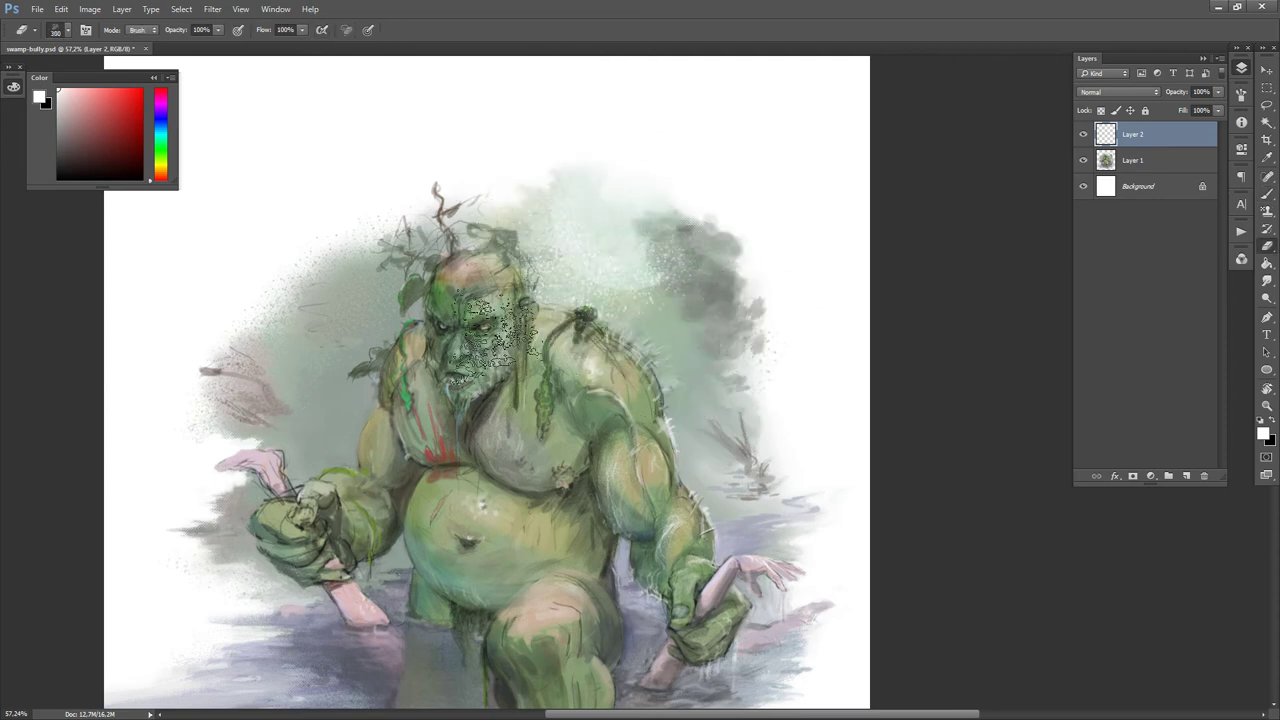
pyautogui.press('b')
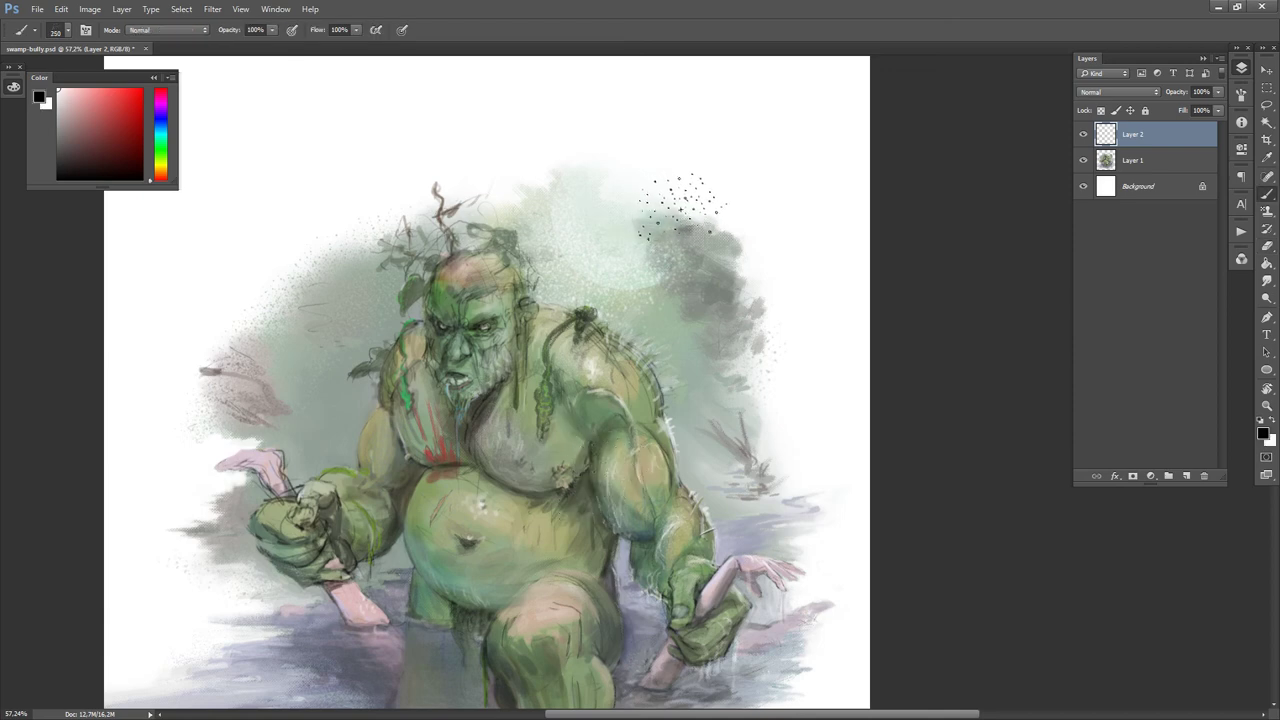
# - Spatter pale cyan speckles across the sky above the dark foliage on the new layer, enlarging the splatter brush to 500
pyautogui.press('x')
pyautogui.press('x')
pyautogui.keyDown('alt'); pyautogui.click(665, 190); pyautogui.keyUp('alt')
pyautogui.press(']')
pyautogui.press(']')
pyautogui.moveTo(694, 163)
pyautogui.mouseDown()
pyautogui.moveTo(667, 143)
pyautogui.moveTo(680, 168)
pyautogui.mouseUp()
pyautogui.keyDown('alt'); pyautogui.click(661, 163); pyautogui.keyUp('alt')
pyautogui.moveTo(757, 145); pyautogui.dragTo(746, 322)
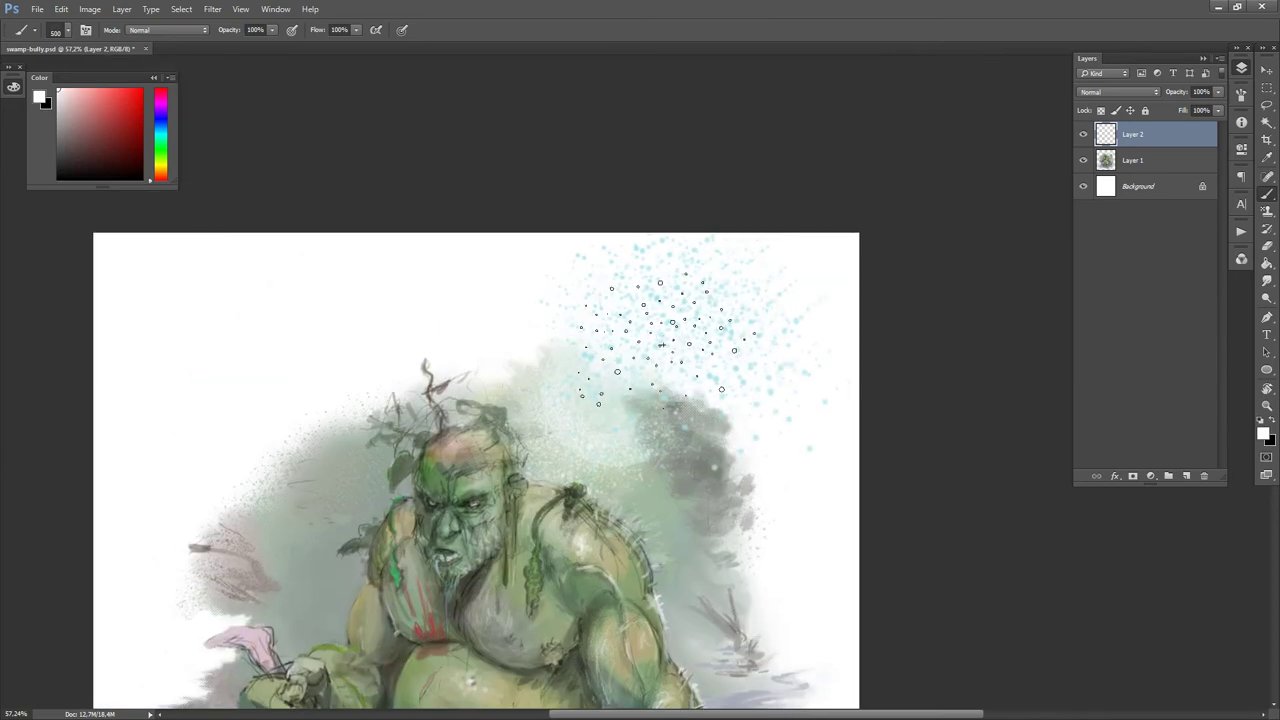
# - Turn Layer 2 with the speckles into a clipping mask on Layer 1
pyautogui.press('e')
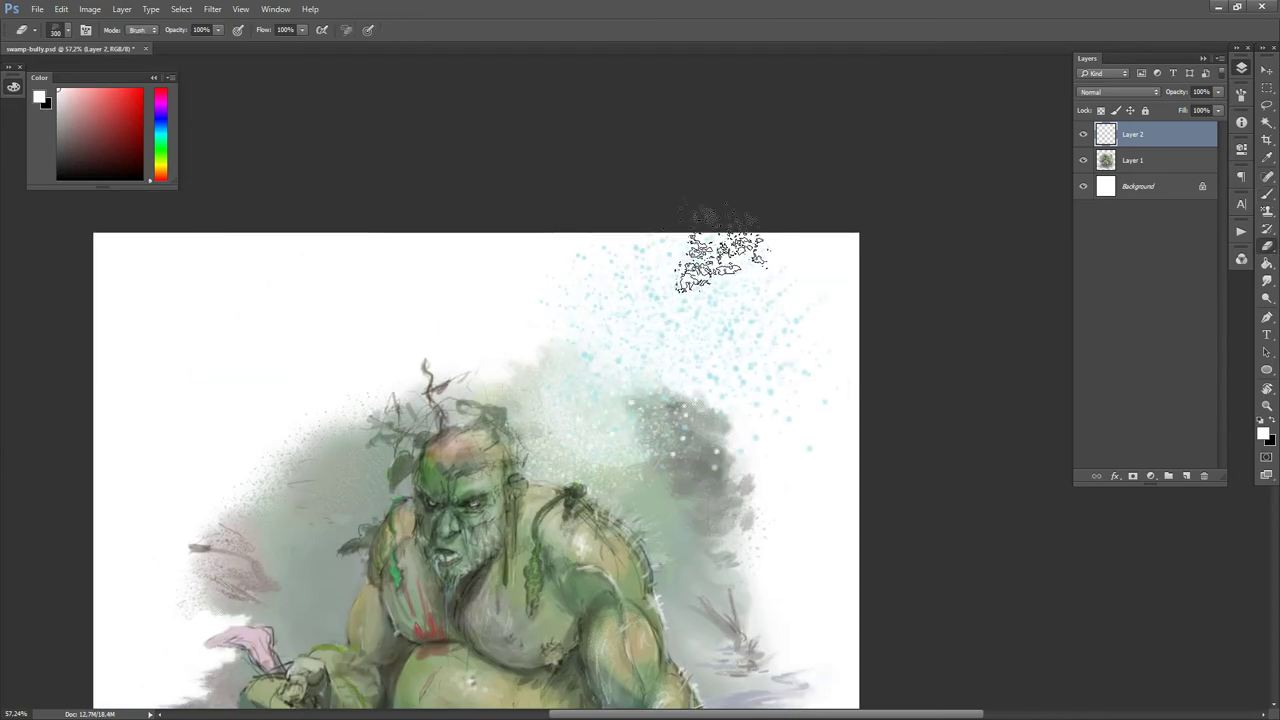
pyautogui.press('l')
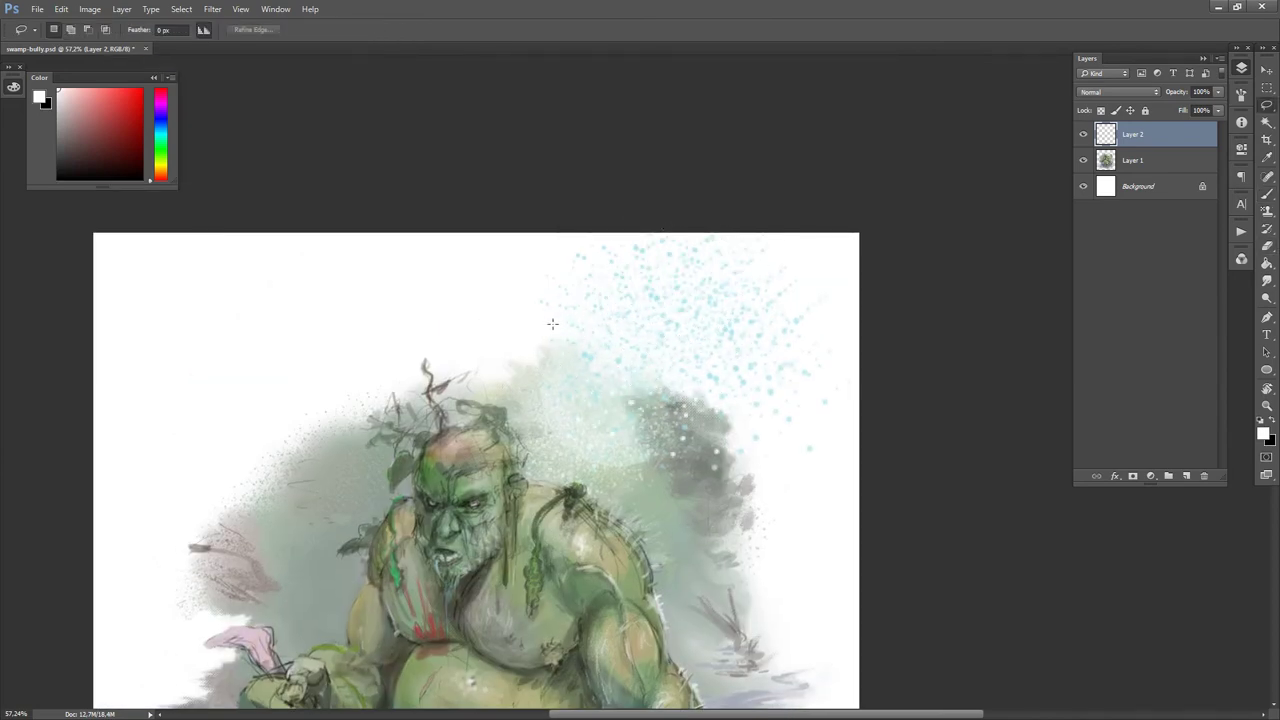
pyautogui.hotkey('ctrl', 'alt', 'g')
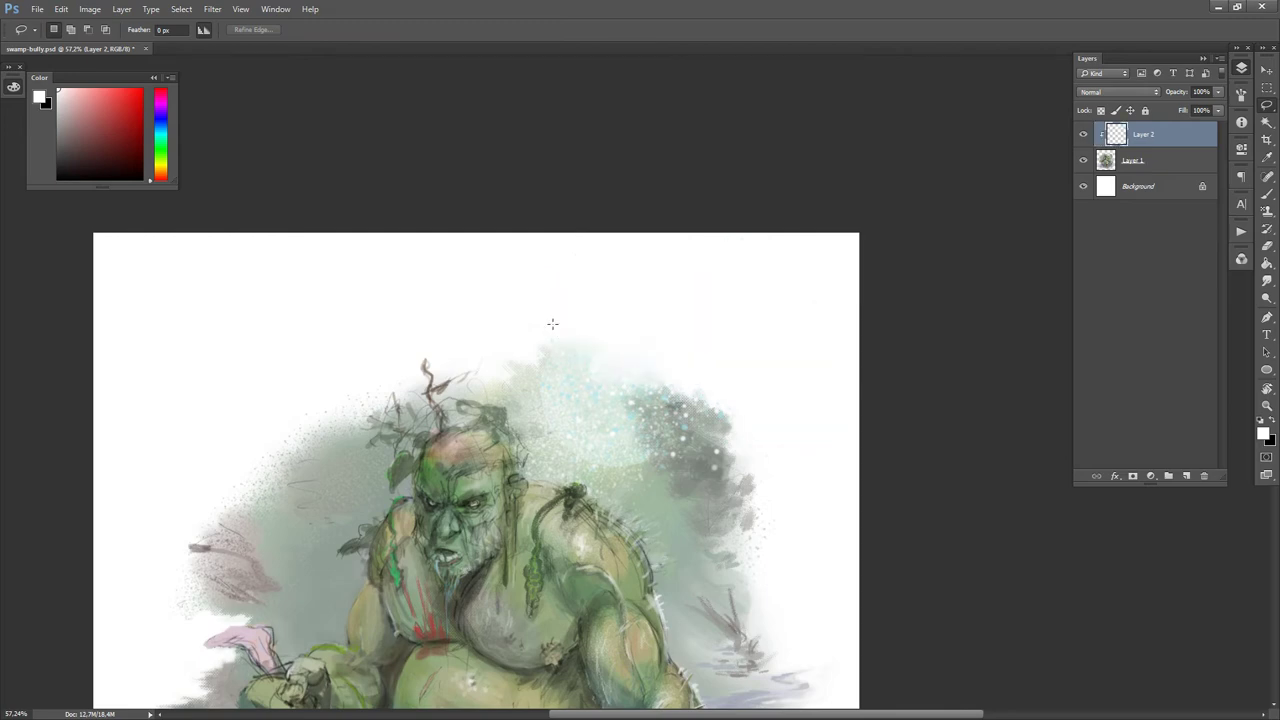
pyautogui.moveTo(776, 477); pyautogui.dragTo(738, 468)
pyautogui.moveTo(769, 451); pyautogui.dragTo(771, 359)
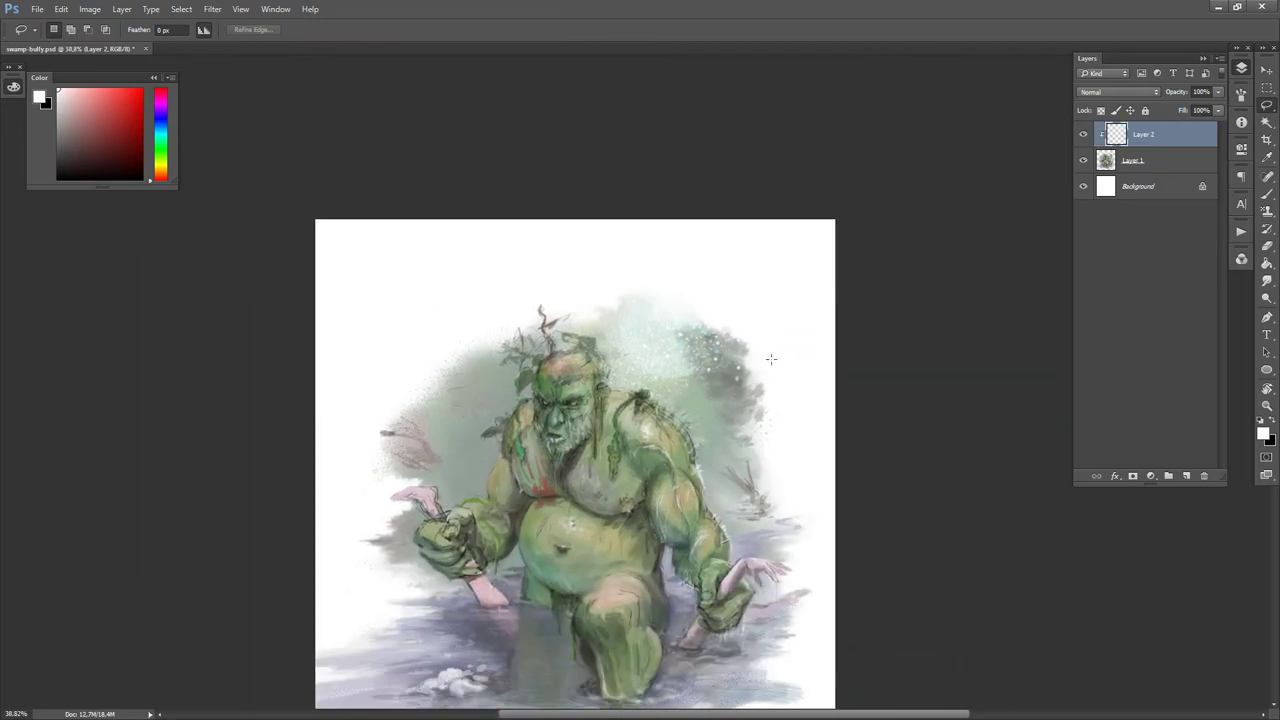
# - Erase the speckles over the dark foliage beside the pale moon with a textured eraser, varying its size between 150 and 250
pyautogui.press('e')
pyautogui.scroll(2, 781, 348)
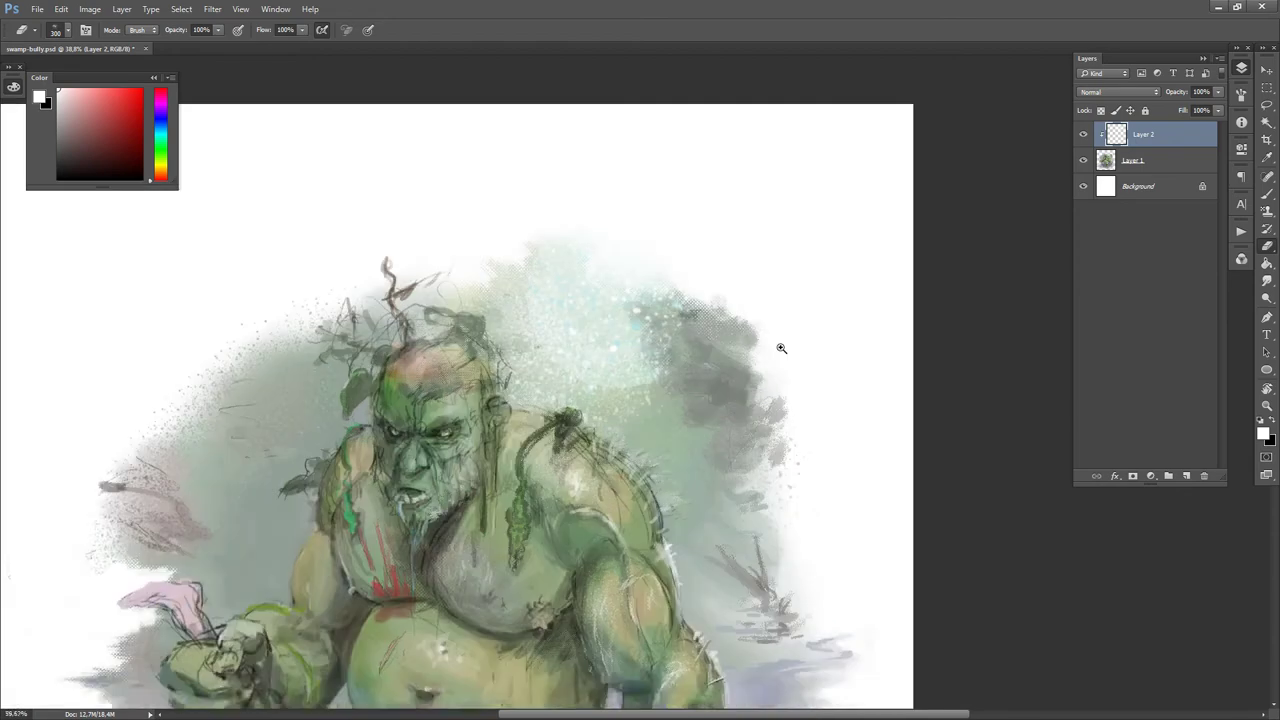
pyautogui.press('[')
pyautogui.press('[')
pyautogui.press('[')
pyautogui.press('[')
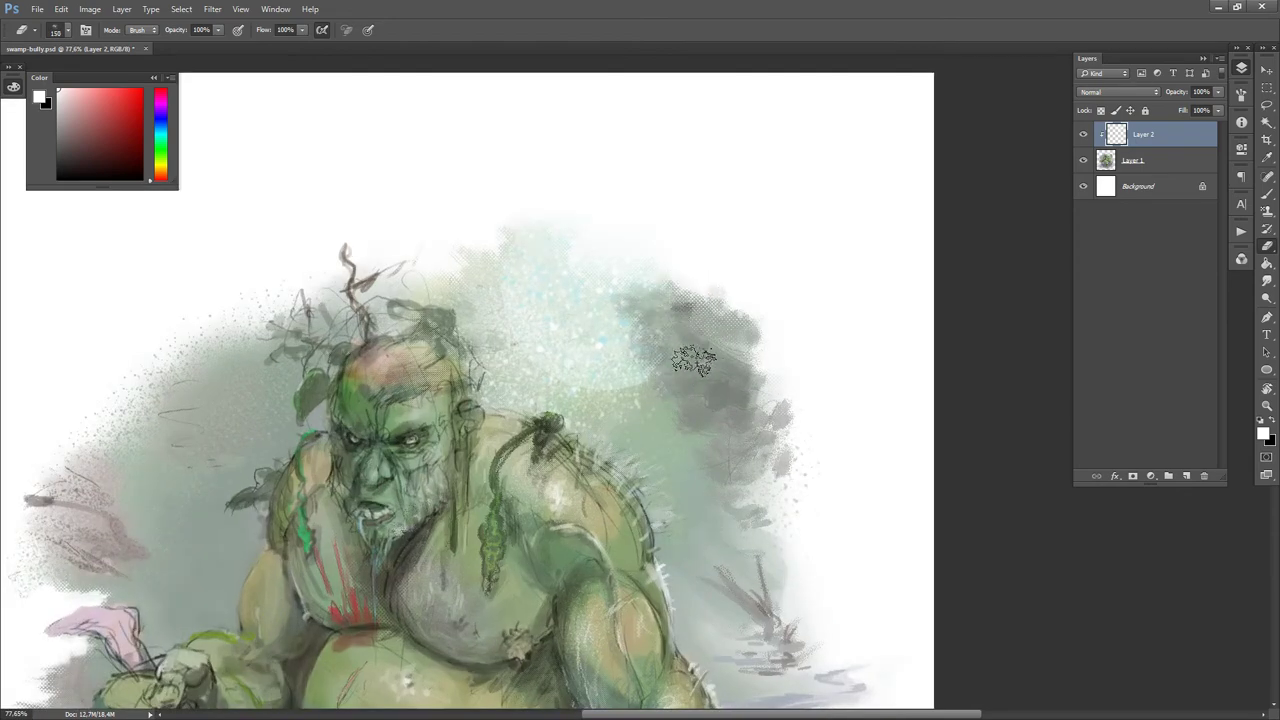
pyautogui.press(']')
pyautogui.press(']')
pyautogui.press(']')
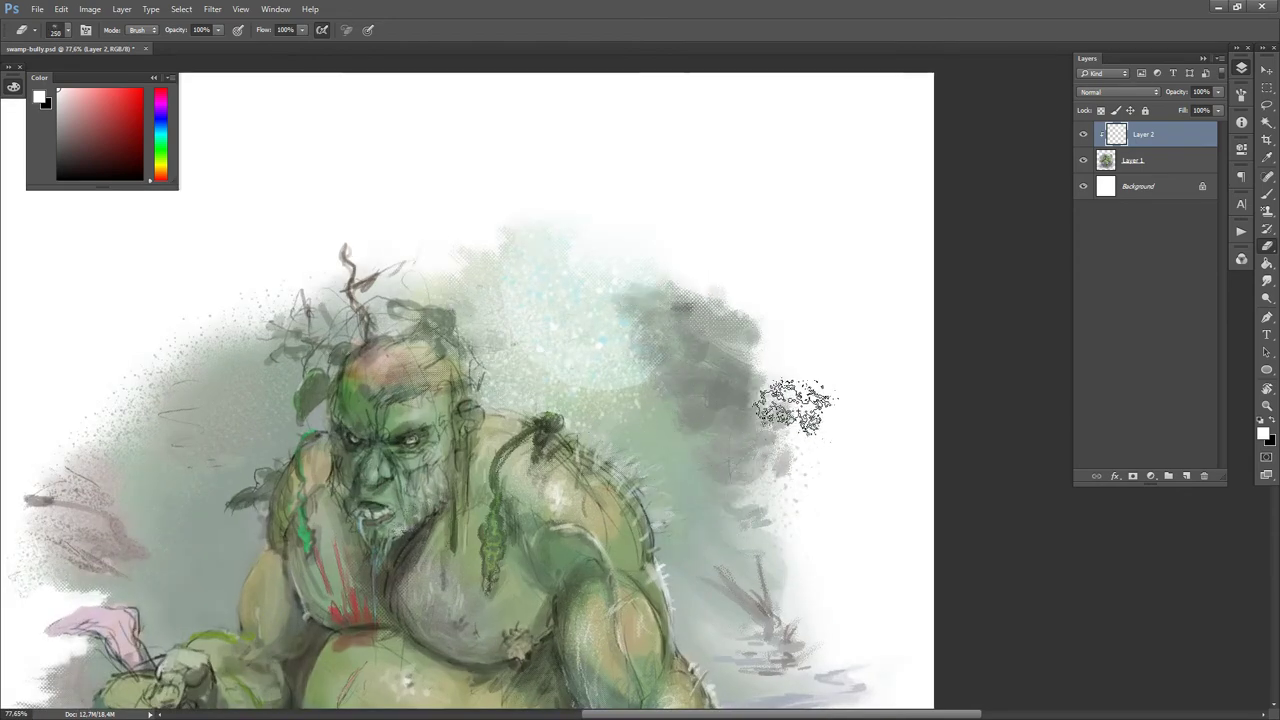
pyautogui.scroll(-2, 777, 314)
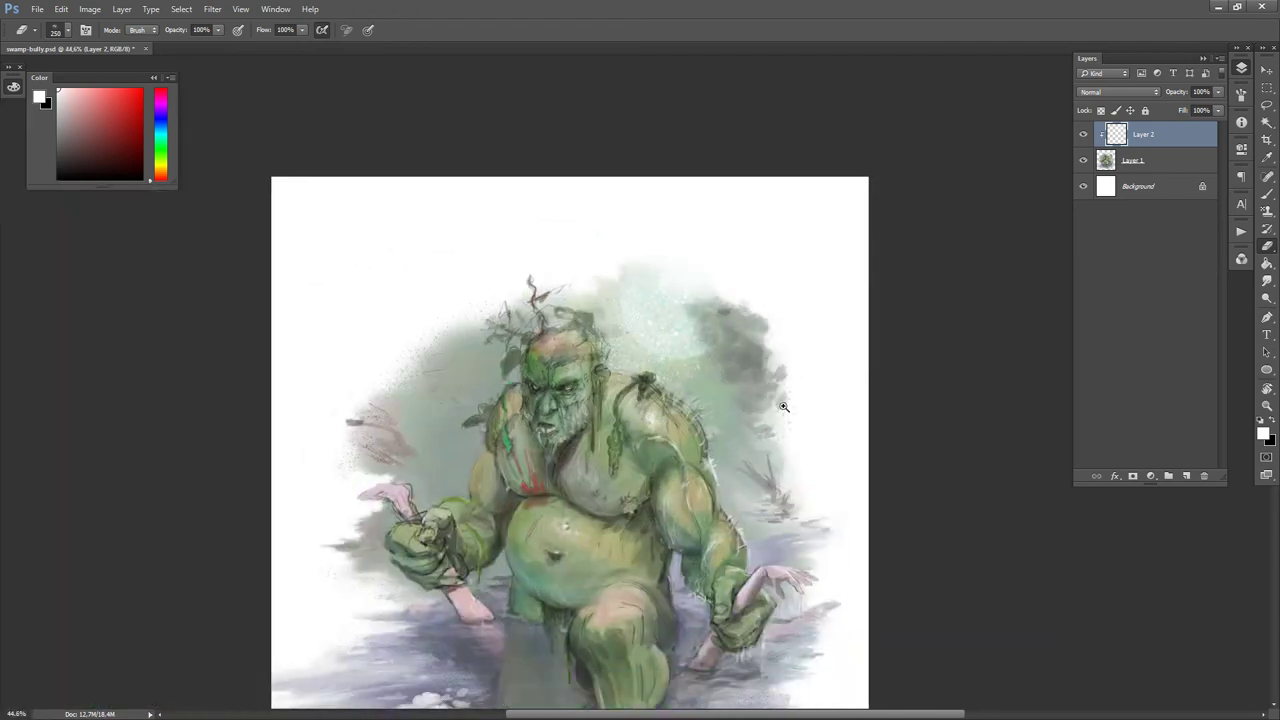
pyautogui.scroll(-1, 783, 406)
# - Spatter pale yellow-green speckles over the glowing sky behind the troll, using splatter brush sizes from 600 down to 175
pyautogui.press('b')
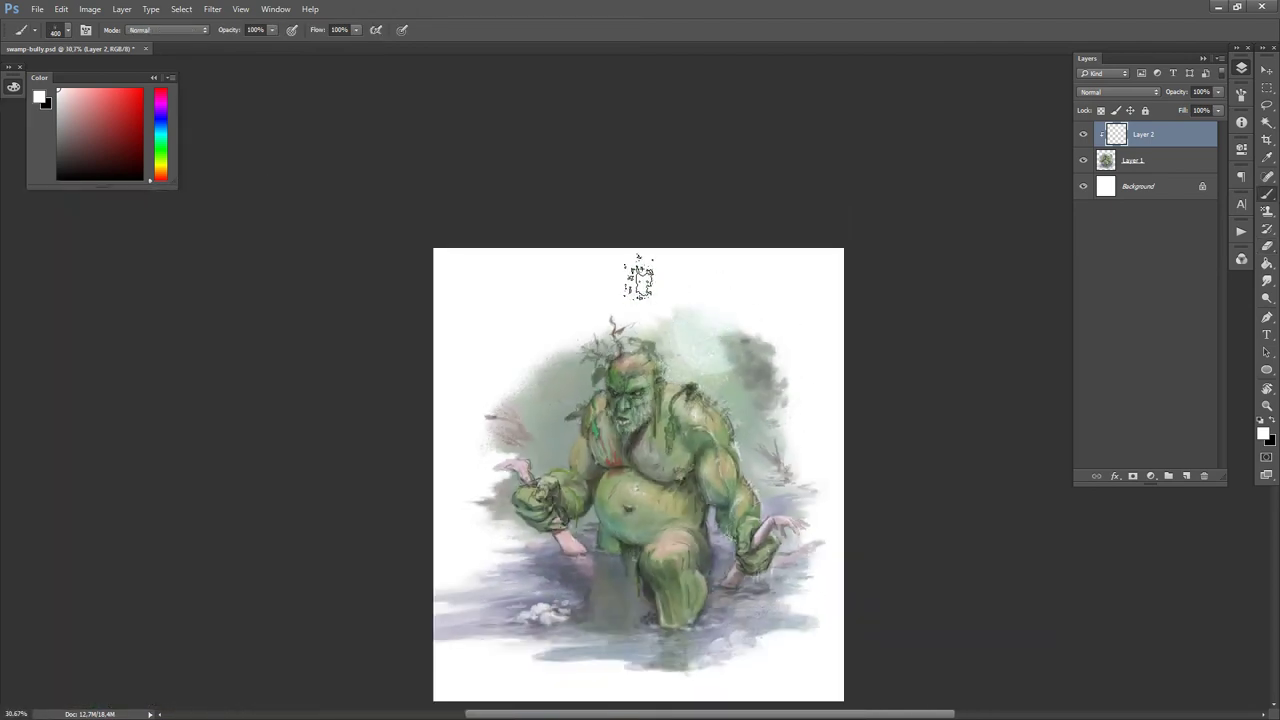
pyautogui.click(161, 163)
pyautogui.click(92, 100)
pyautogui.press(']')
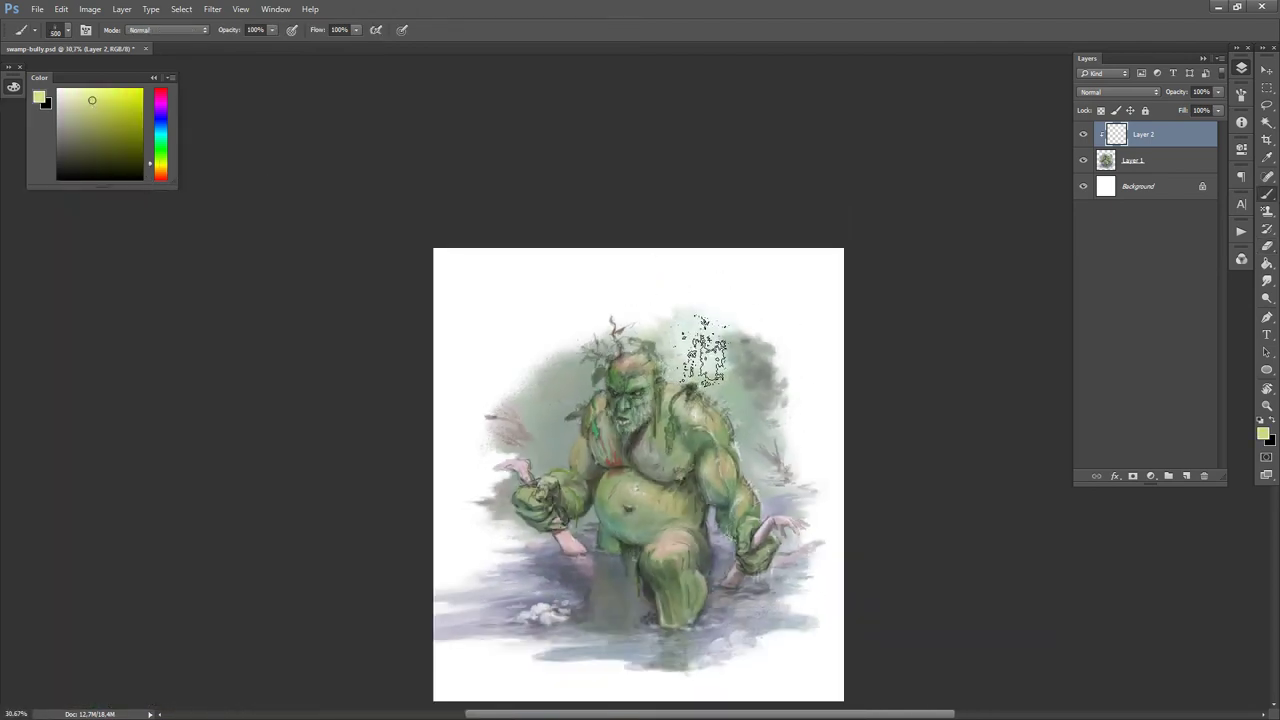
pyautogui.press(']')
pyautogui.press(']')
pyautogui.press('[')
pyautogui.press('[')
pyautogui.press('[')
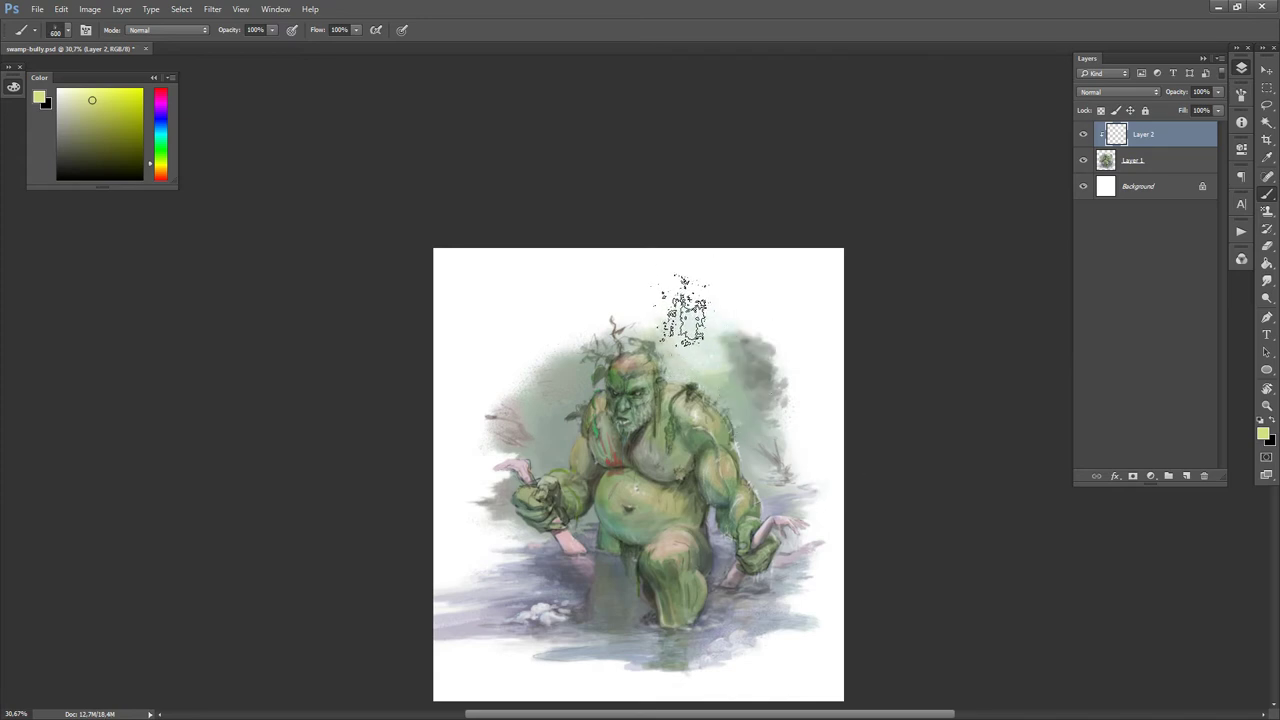
pyautogui.press('[')
pyautogui.press('[')
pyautogui.press('[')
pyautogui.press('[')
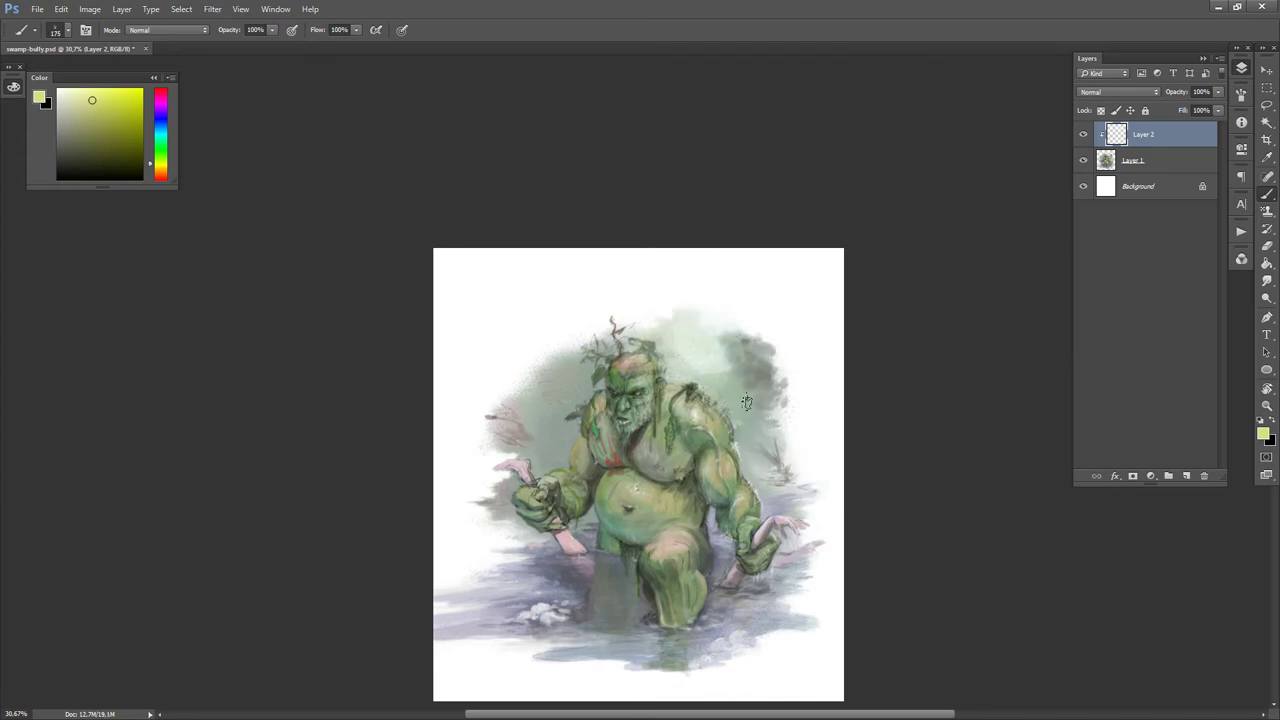
# - Add finer pale yellow-green speckles around the moon and the troll's shoulder, reducing the splatter brush from size 150 to 80
pyautogui.scroll(4, 737, 394)
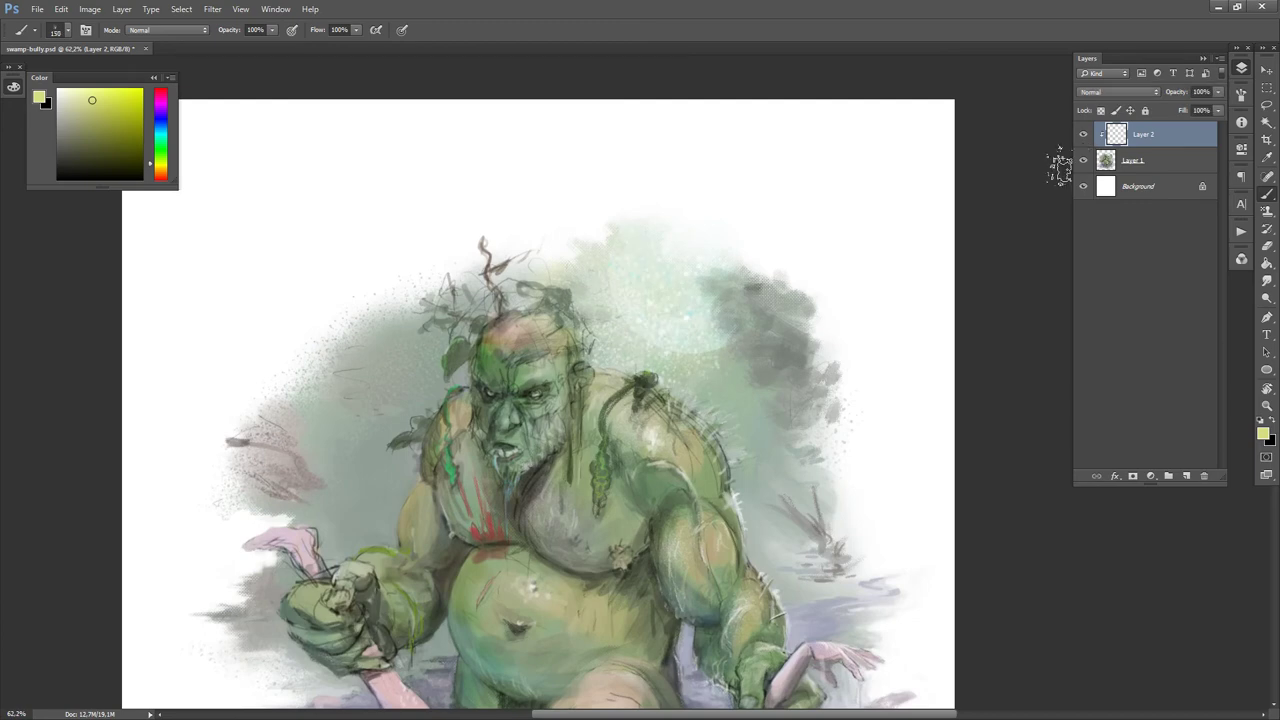
pyautogui.press('[')
pyautogui.press('[')
pyautogui.press('[')
pyautogui.press('[')
pyautogui.press('[')
pyautogui.press('[')
# - Paint bright yellow-green rim light along the leafy growth on the troll's head with a small brush
pyautogui.press('d')
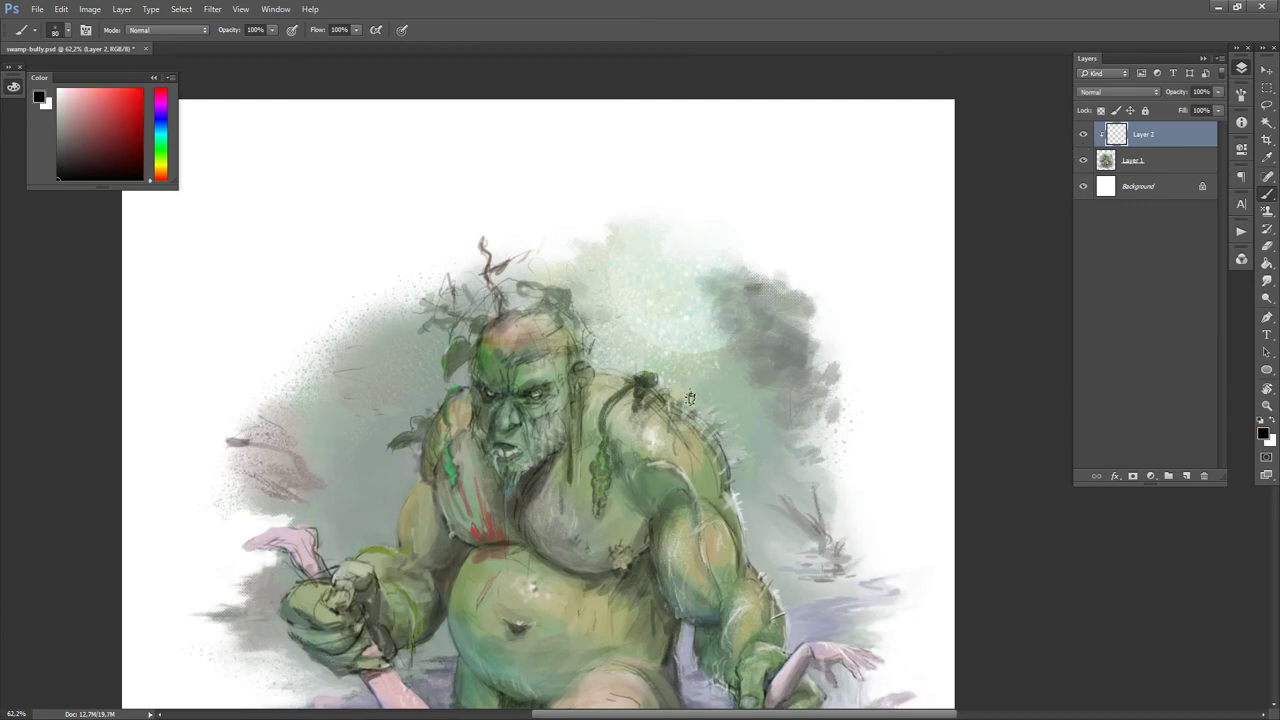
pyautogui.press('x')
pyautogui.moveTo(161, 172); pyautogui.dragTo(161, 159)
pyautogui.click(99, 92)
pyautogui.click(162, 164)
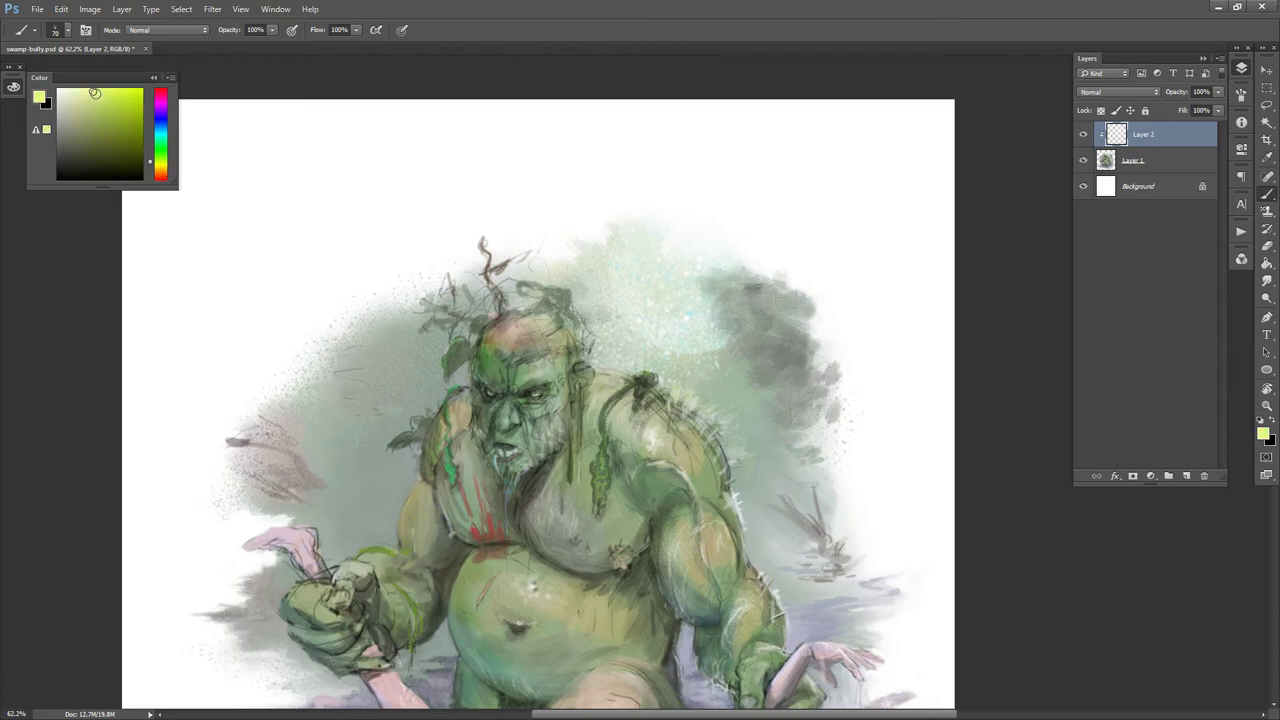
pyautogui.press('[')
pyautogui.press(']')
# - Retouch the twig base and the top of the troll's head with black and muted tones sampled nearby, using a size 40 brush
pyautogui.click(68, 130)
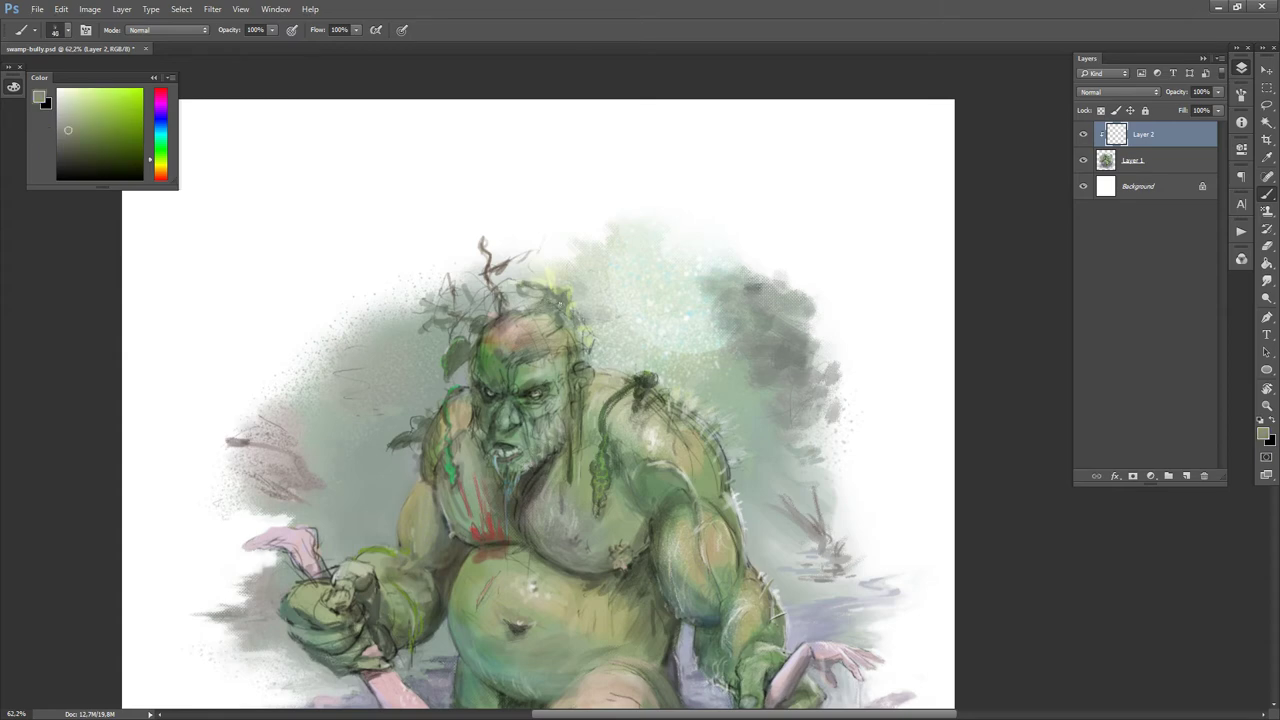
pyautogui.keyDown('alt'); pyautogui.click(498, 268); pyautogui.keyUp('alt')
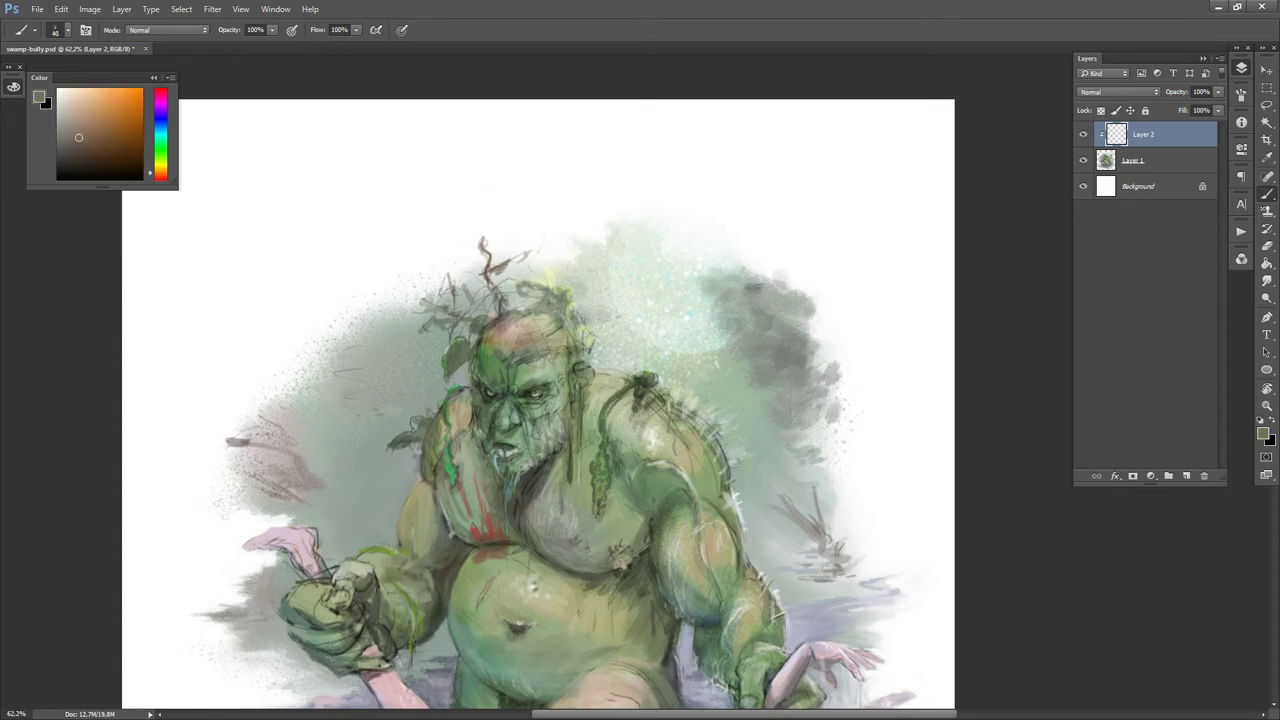
pyautogui.press('d')
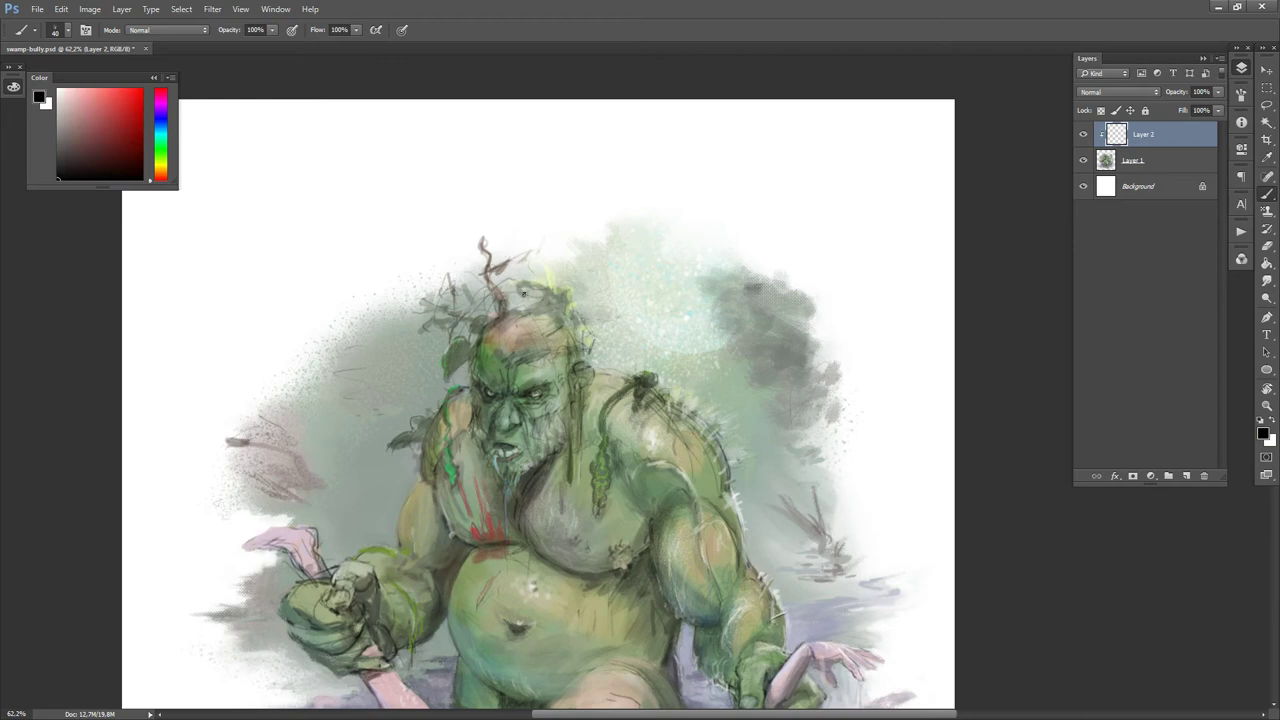
pyautogui.keyDown('alt'); pyautogui.click(502, 318); pyautogui.keyUp('alt')
pyautogui.keyDown('alt'); pyautogui.click(500, 339); pyautogui.keyUp('alt')
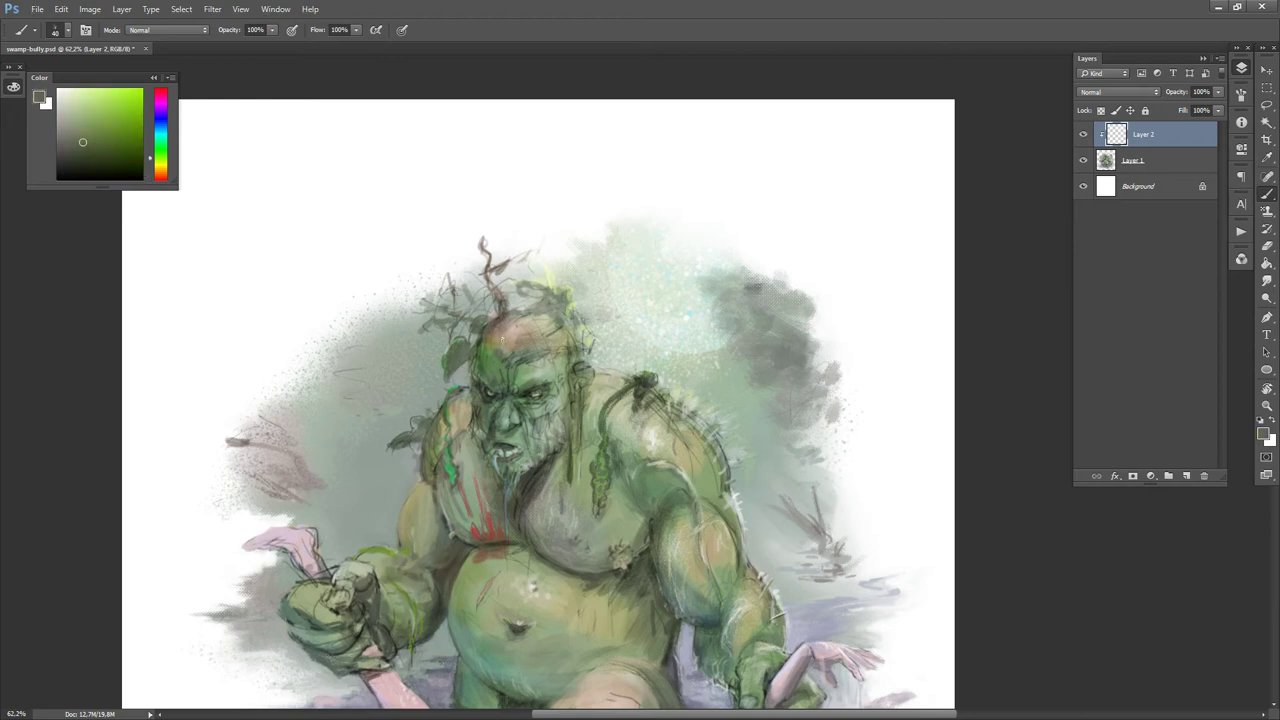
pyautogui.keyDown('alt'); pyautogui.click(518, 340); pyautogui.keyUp('alt')
pyautogui.press('d')
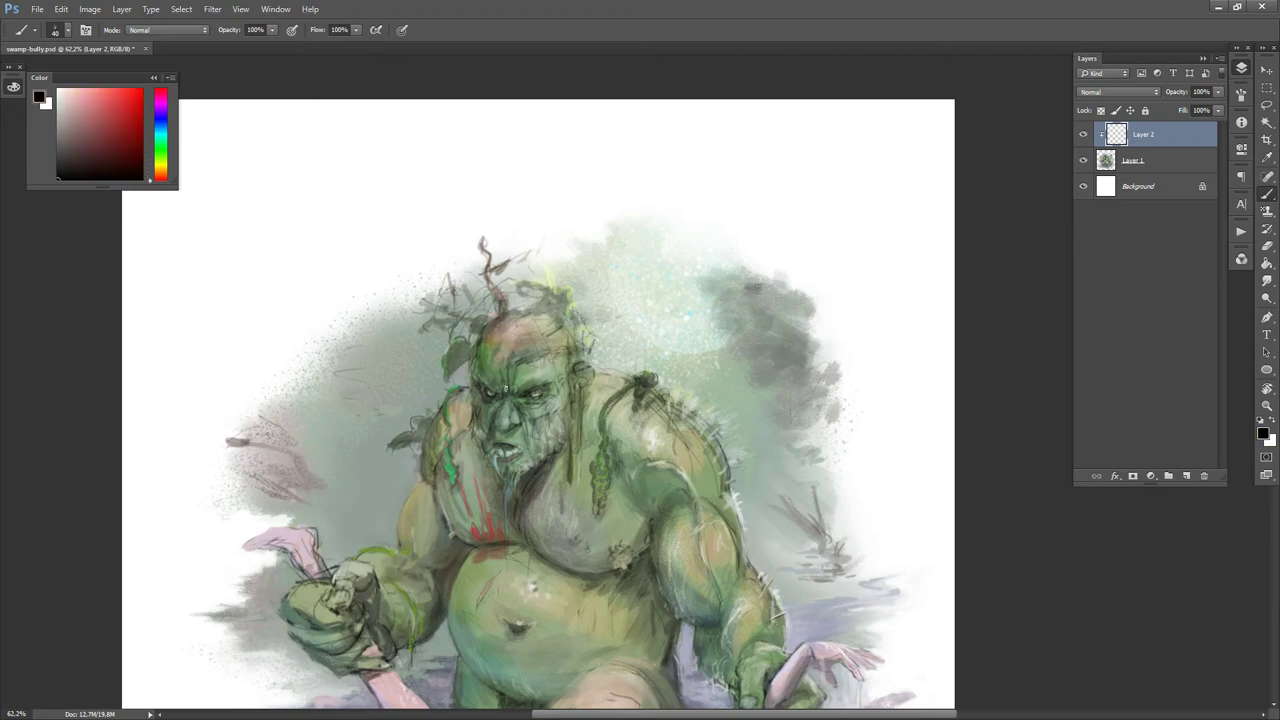
pyautogui.press('x')
pyautogui.press('x')
pyautogui.scroll(-3, 607, 377)
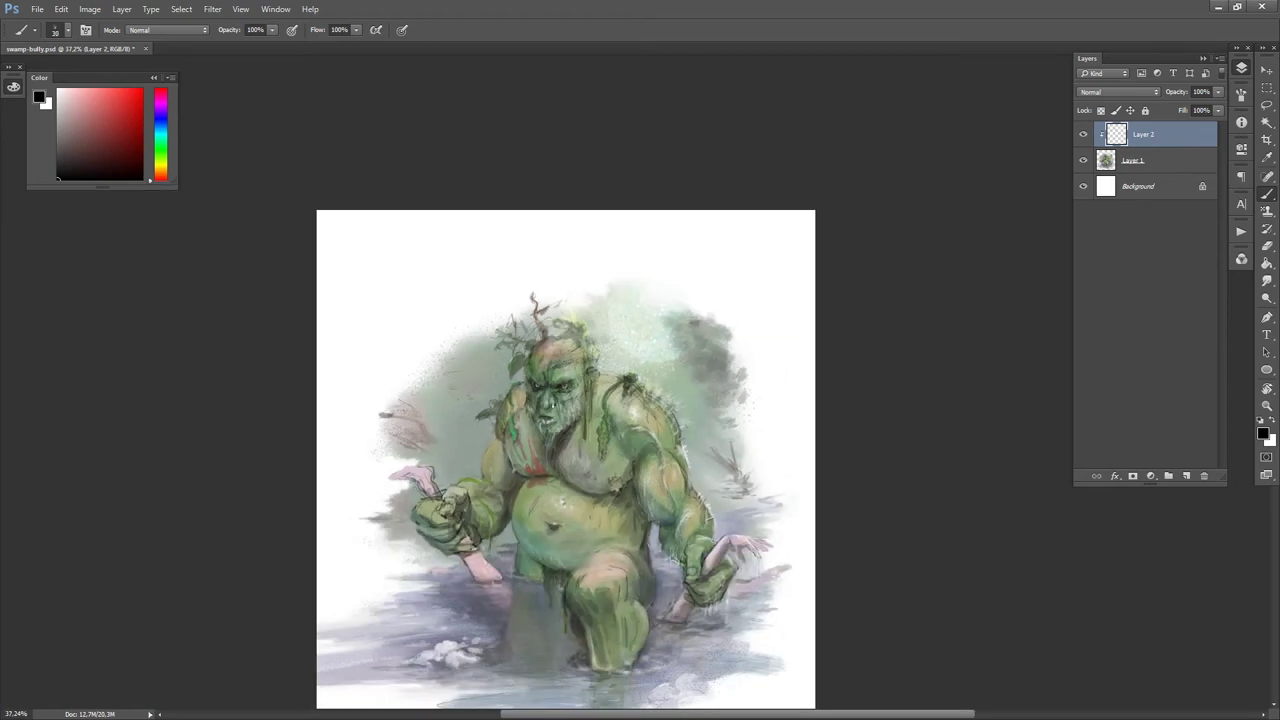
# - Touch up the troll's nose and cheek with sampled dark green, black and white, using a size 35 brush
pyautogui.press('x')
pyautogui.press('x')
pyautogui.keyDown('alt'); pyautogui.click(540, 412); pyautogui.keyUp('alt')
pyautogui.press('d')
pyautogui.press('x')
pyautogui.keyDown('alt'); pyautogui.click(550, 410); pyautogui.keyUp('alt')
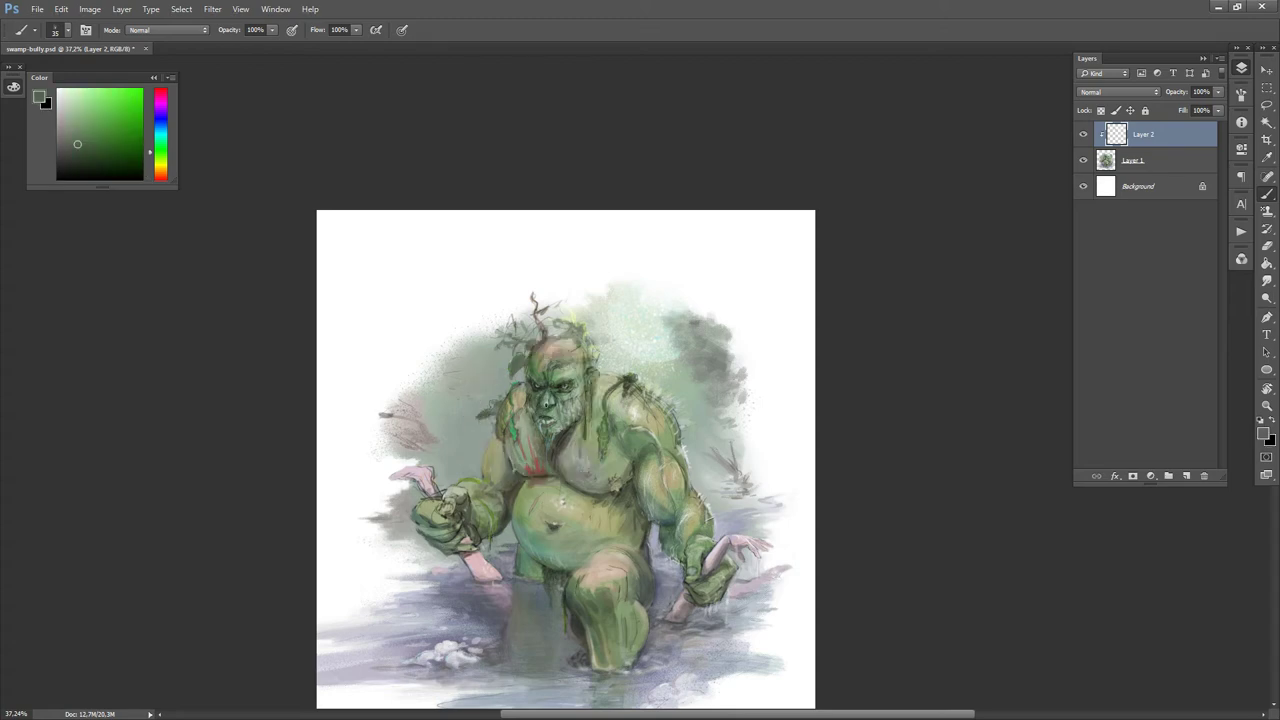
pyautogui.press('d')
pyautogui.press('x')
# - Shade the troll's nose and upper lip with dark greens sampled from the face, using a brush of about size 25
pyautogui.scroll(10, 544, 411)
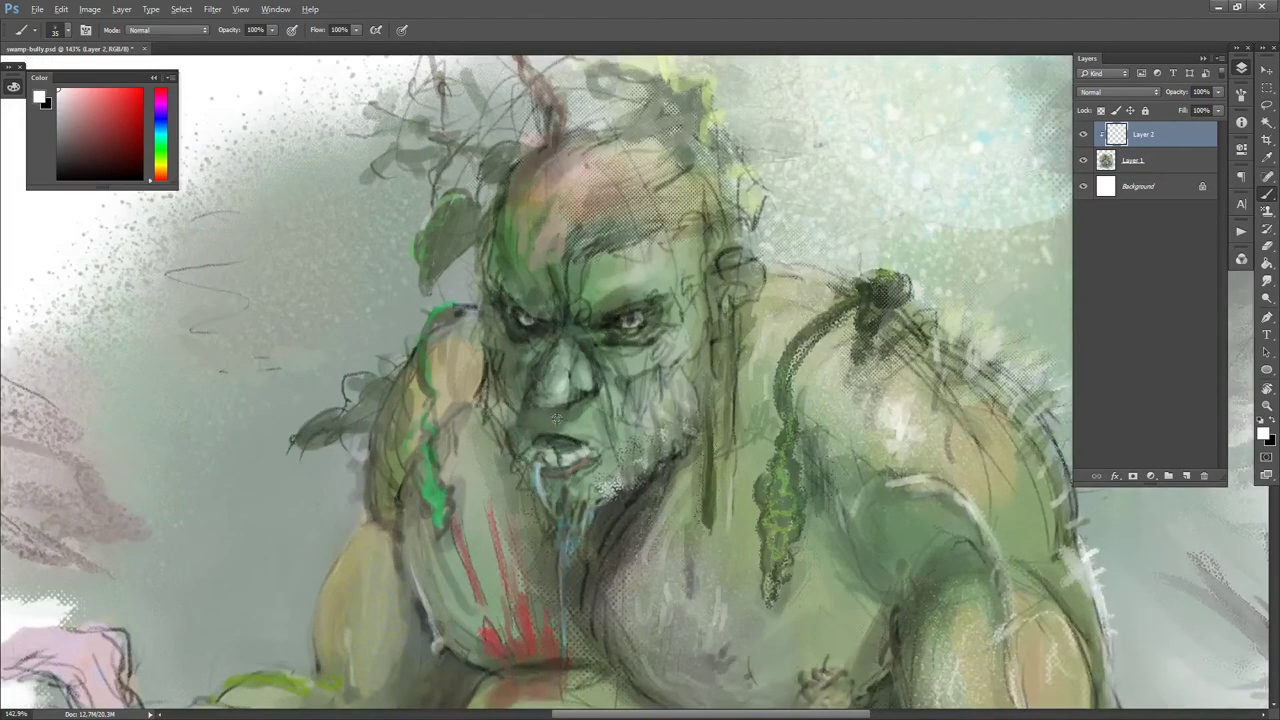
pyautogui.keyDown('alt'); pyautogui.click(545, 413); pyautogui.keyUp('alt')
pyautogui.keyDown('alt'); pyautogui.click(556, 396); pyautogui.keyUp('alt')
pyautogui.keyDown('alt'); pyautogui.click(552, 399); pyautogui.keyUp('alt')
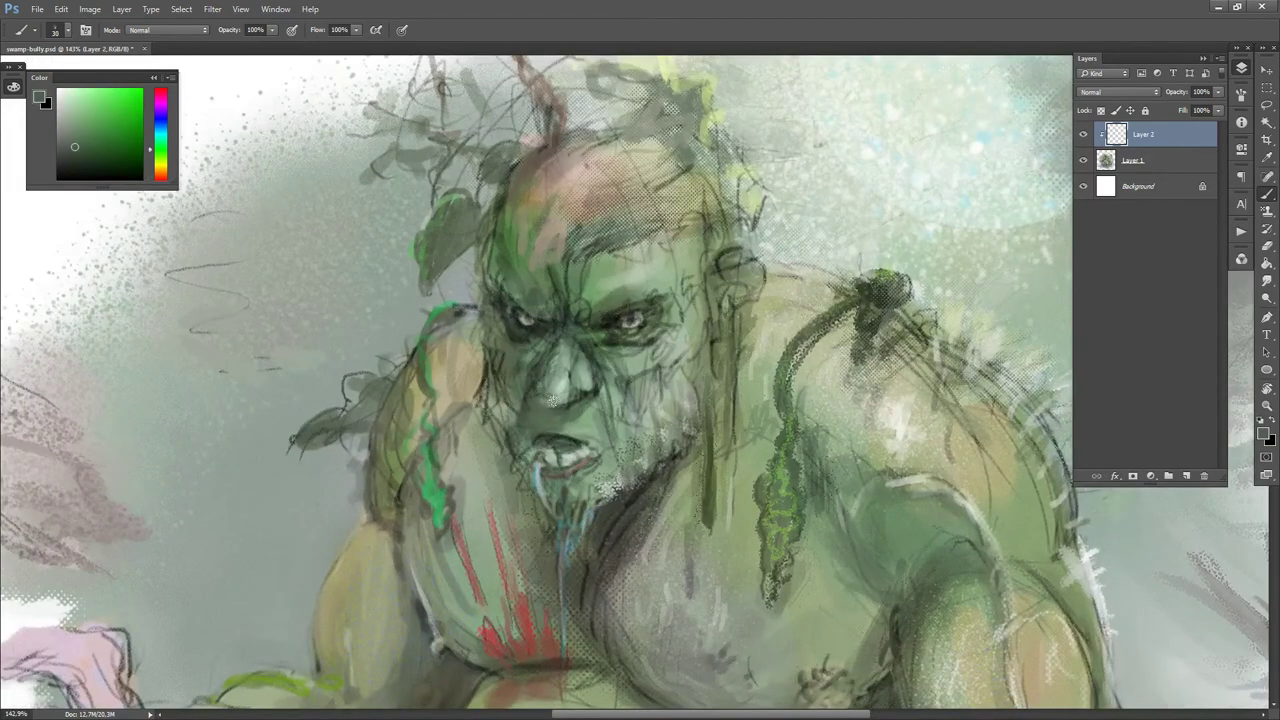
pyautogui.keyDown('alt'); pyautogui.click(549, 396); pyautogui.keyUp('alt')
pyautogui.keyDown('alt'); pyautogui.click(557, 413); pyautogui.keyUp('alt')
pyautogui.keyDown('alt'); pyautogui.click(551, 414); pyautogui.keyUp('alt')
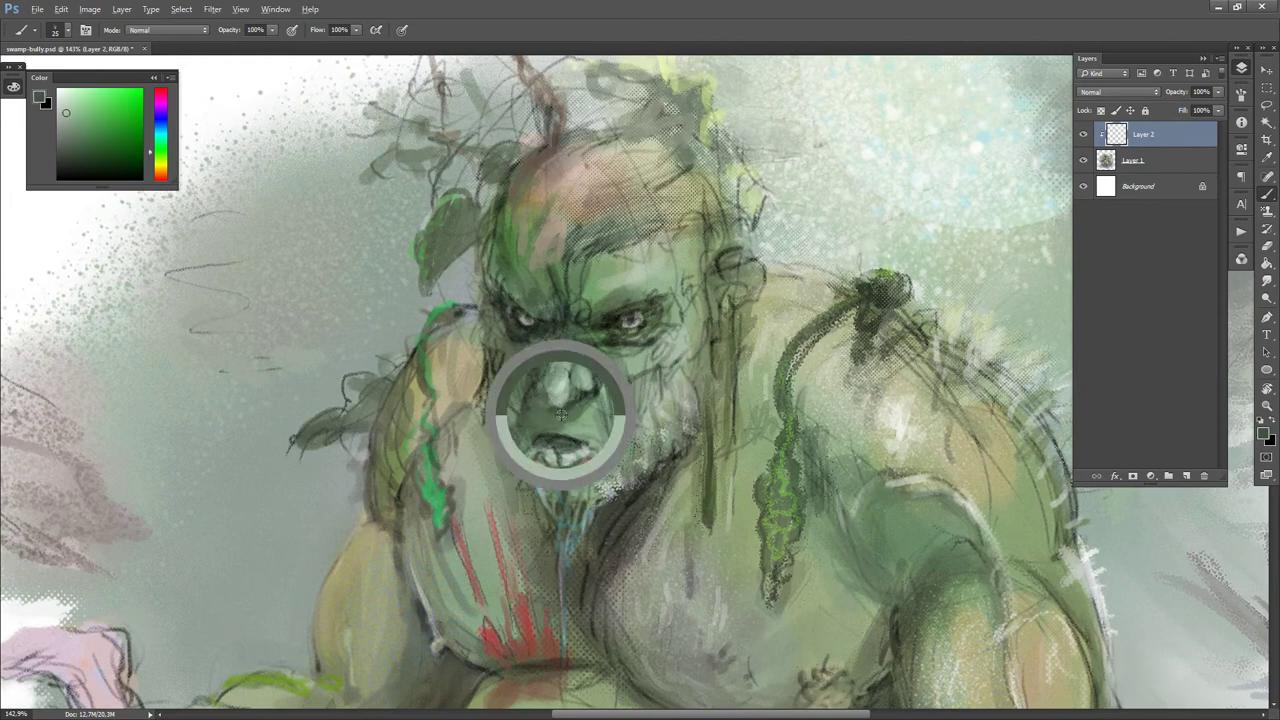
pyautogui.keyDown('alt'); pyautogui.click(563, 403); pyautogui.keyUp('alt')
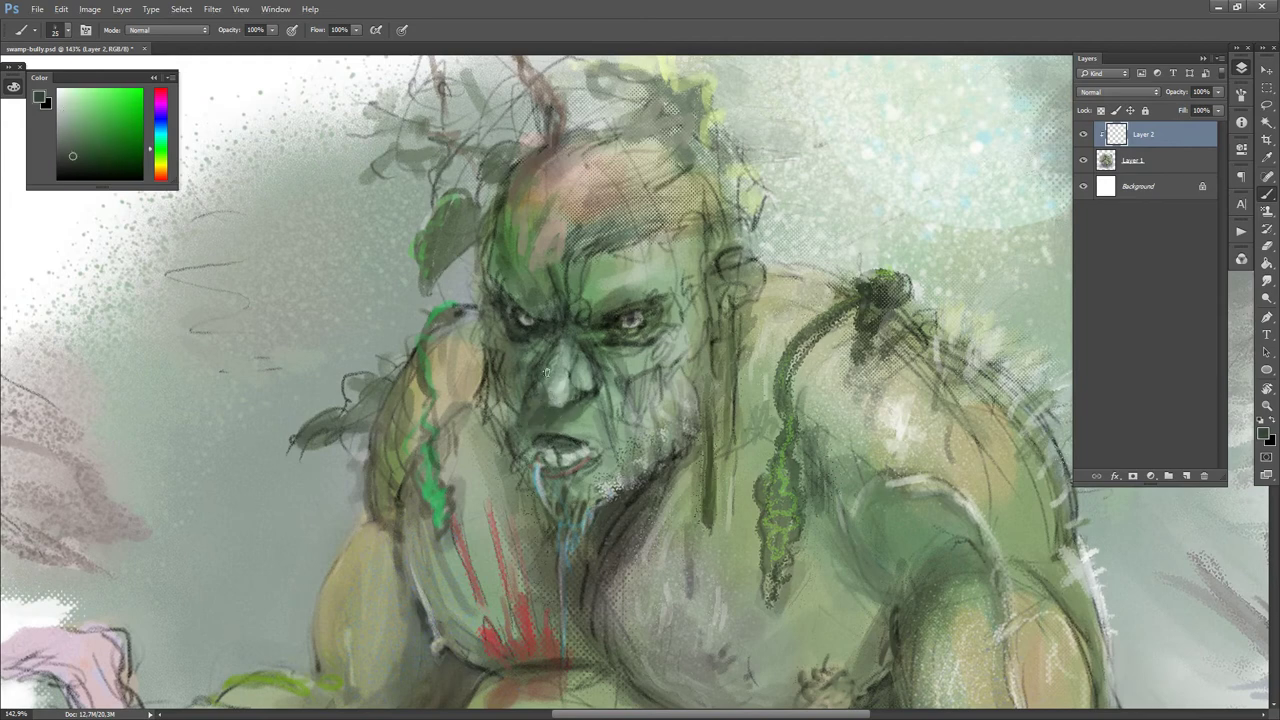
pyautogui.keyDown('alt'); pyautogui.click(553, 391); pyautogui.keyUp('alt')
pyautogui.keyDown('alt'); pyautogui.click(537, 398); pyautogui.keyUp('alt')
# - Refine the troll's forehead and the shadowed outer edge of his face with sampled brown and olive tones
pyautogui.keyDown('alt'); pyautogui.click(570, 212); pyautogui.keyUp('alt')
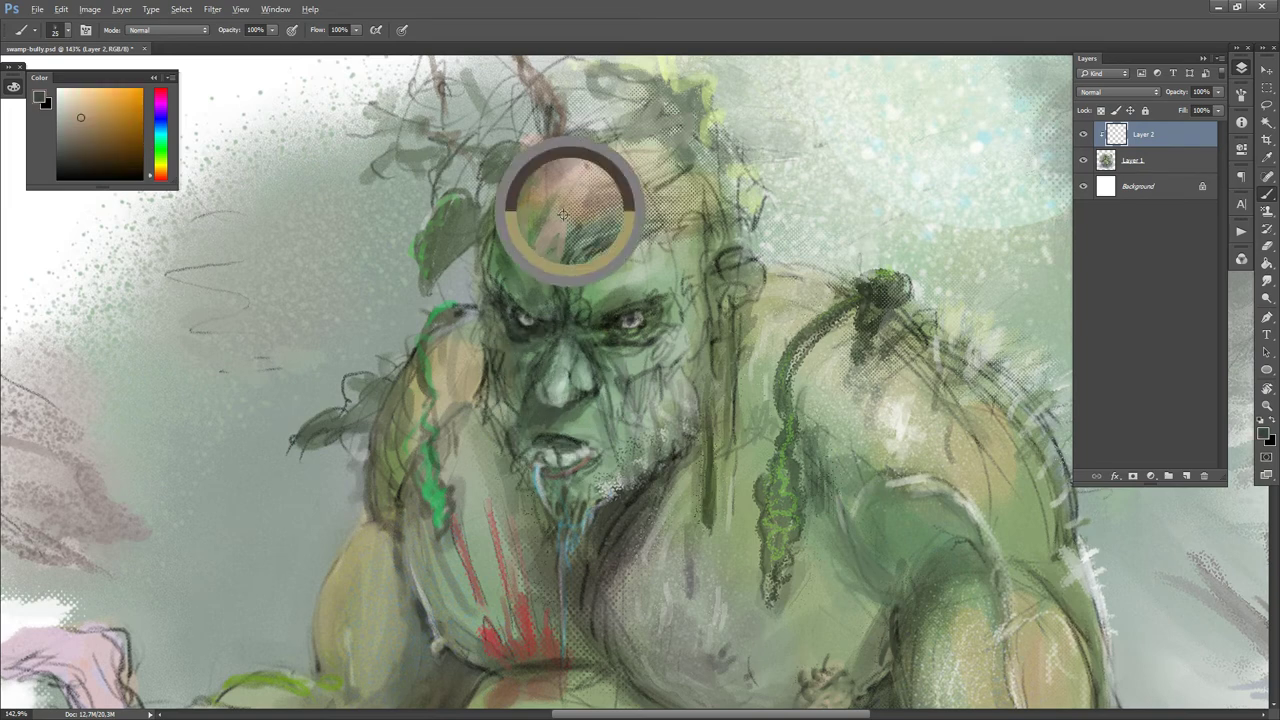
pyautogui.keyDown('alt'); pyautogui.click(494, 332); pyautogui.keyUp('alt')
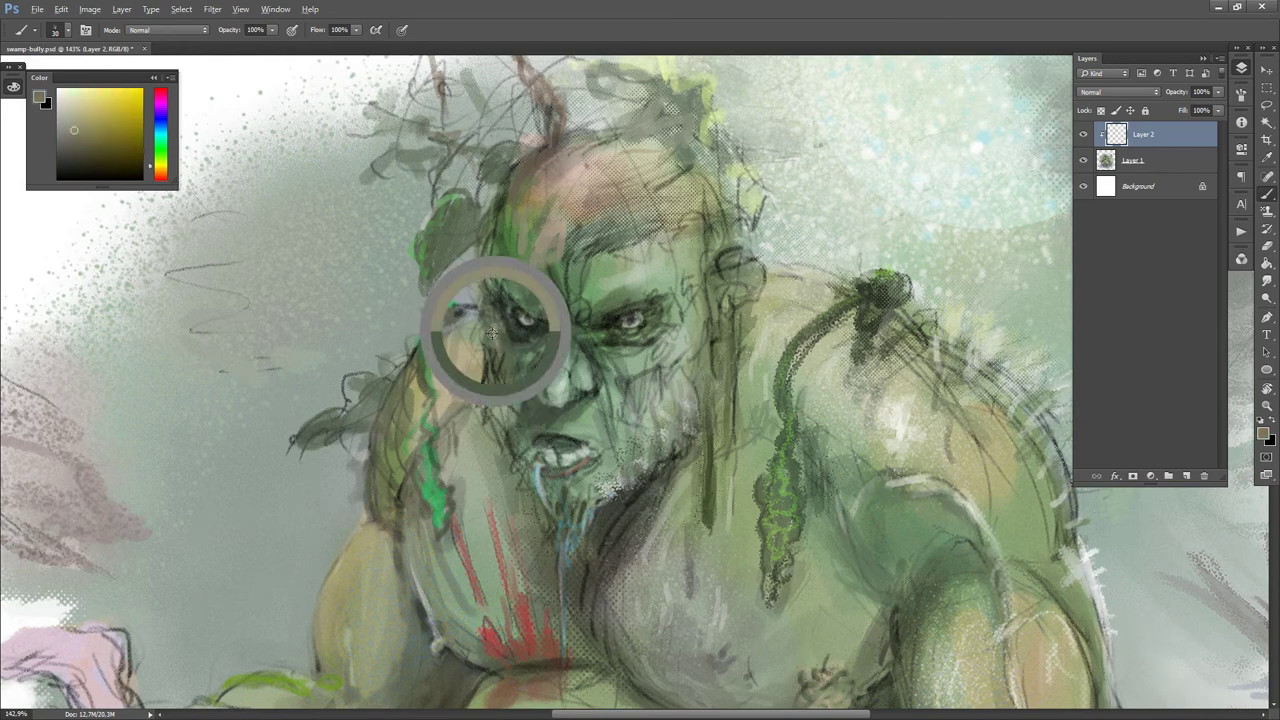
pyautogui.press('[')
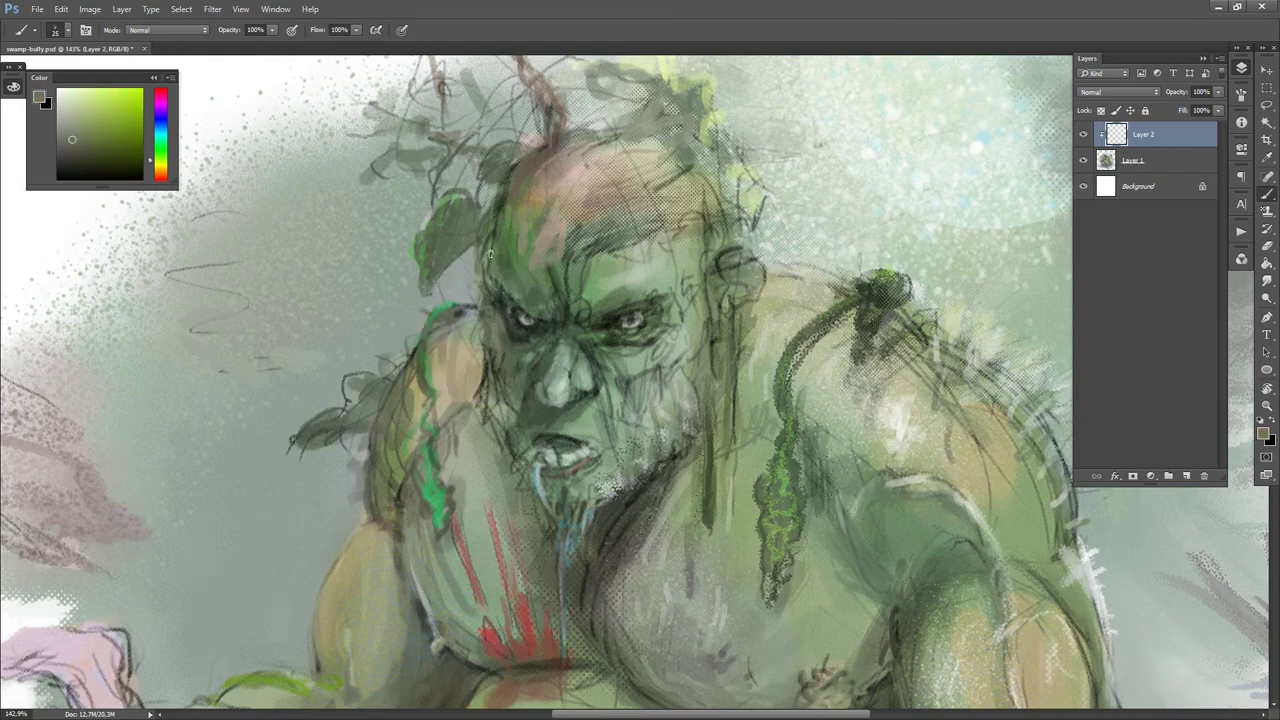
pyautogui.keyDown('alt'); pyautogui.click(502, 196); pyautogui.keyUp('alt')
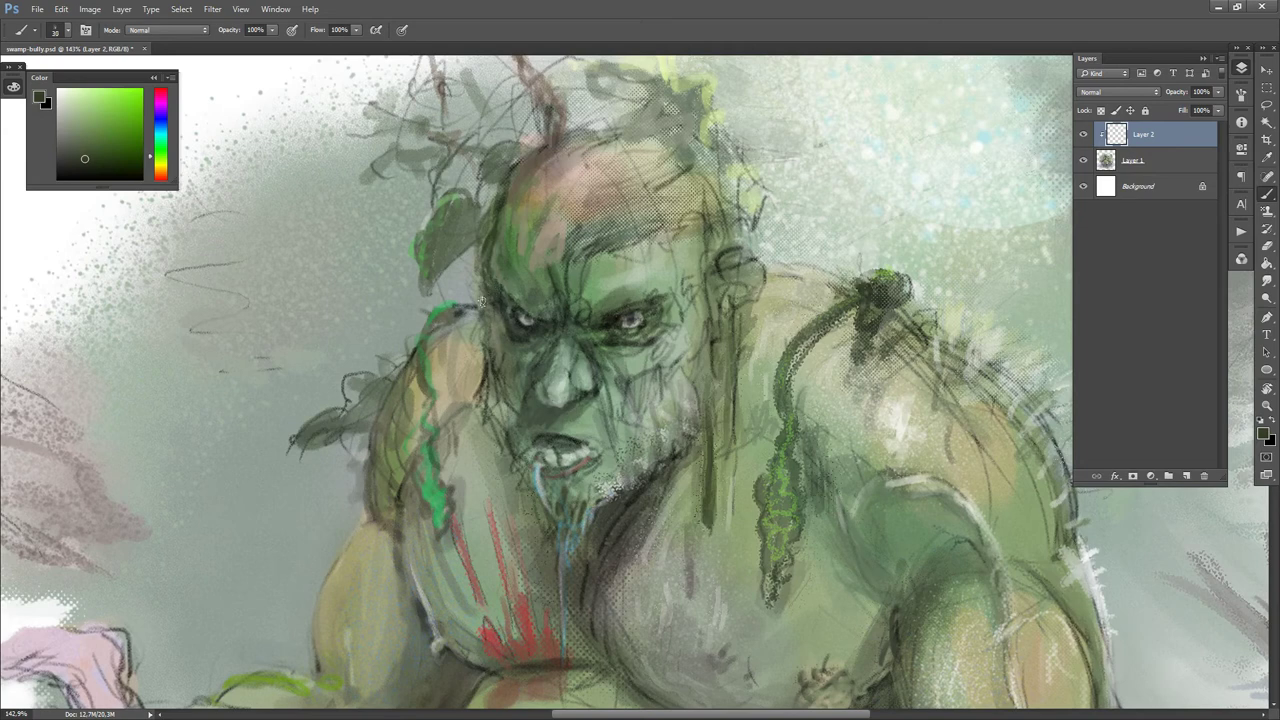
pyautogui.press(']')
# - Deepen the shadows around both eyes and the bridge of the nose with black and sampled dark greens at size 25
pyautogui.press('d')
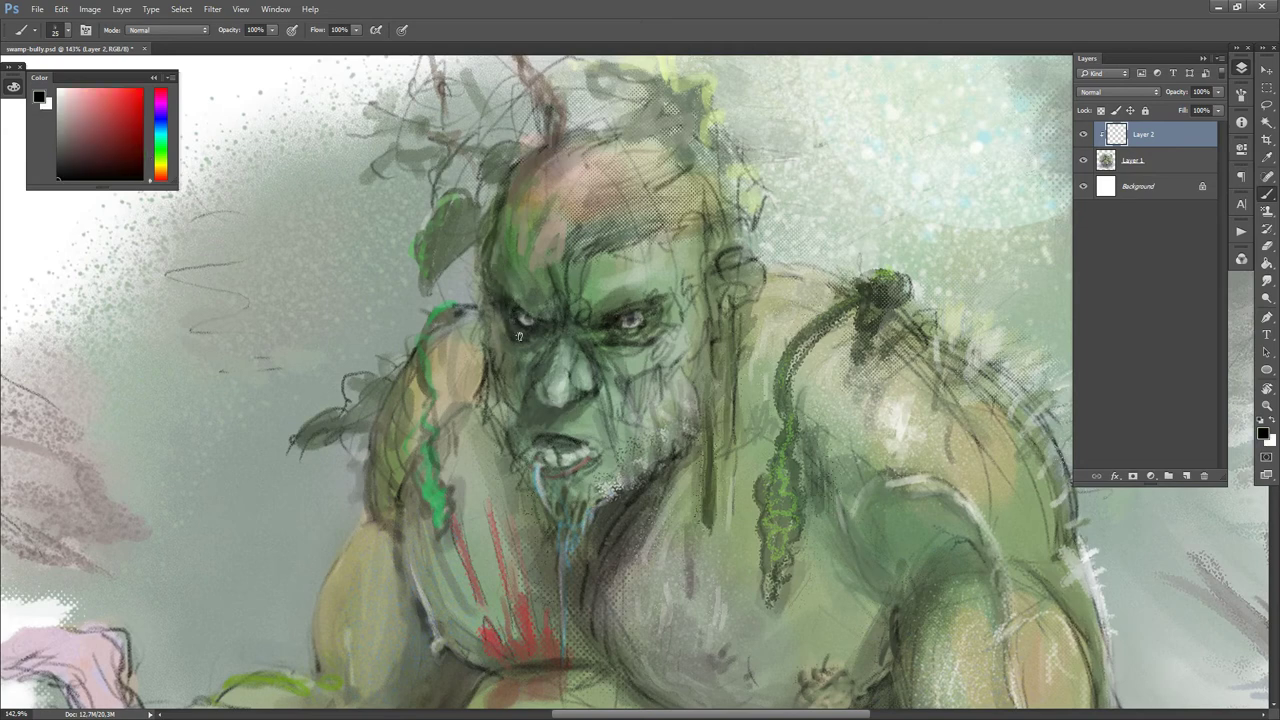
pyautogui.keyDown('alt'); pyautogui.click(619, 340); pyautogui.keyUp('alt')
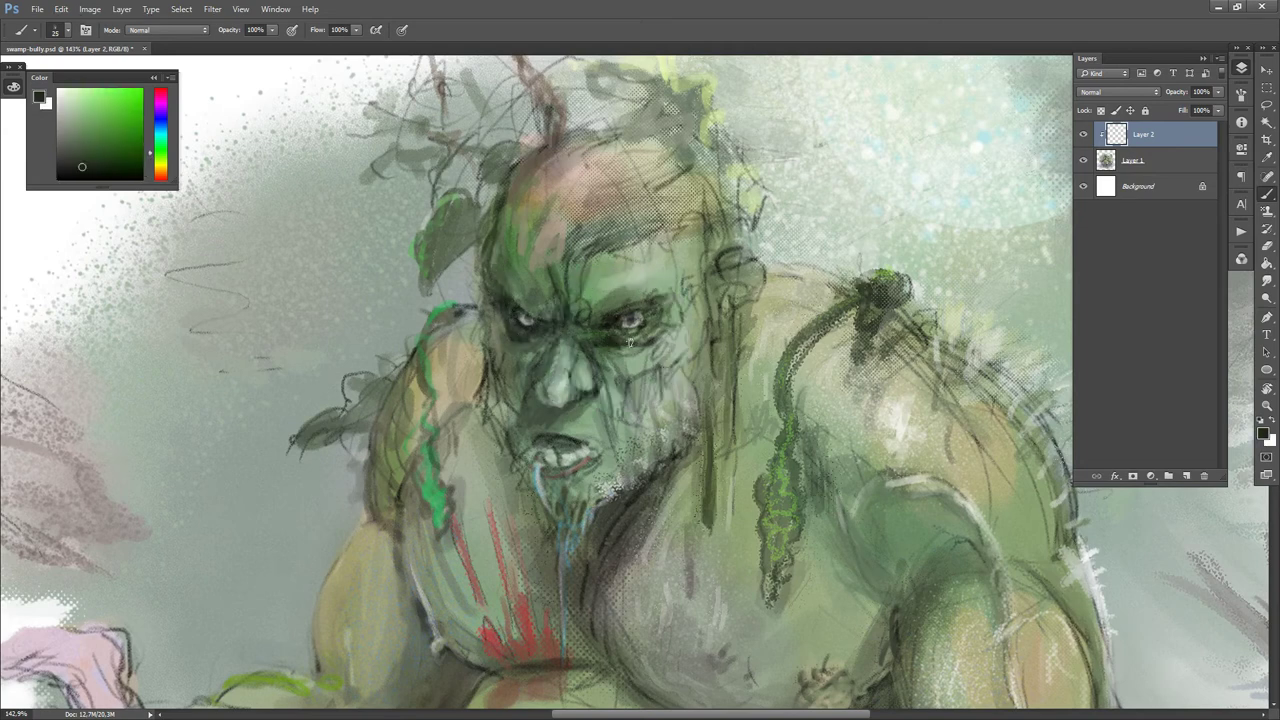
pyautogui.keyDown('alt'); pyautogui.click(612, 336); pyautogui.keyUp('alt')
pyautogui.keyDown('alt'); pyautogui.click(601, 307); pyautogui.keyUp('alt')
pyautogui.keyDown('alt'); pyautogui.click(595, 326); pyautogui.keyUp('alt')
# - Rework the brow and forehead creases above the nose with mid and light greens sampled from the face
pyautogui.keyDown('alt'); pyautogui.click(606, 224); pyautogui.keyUp('alt')
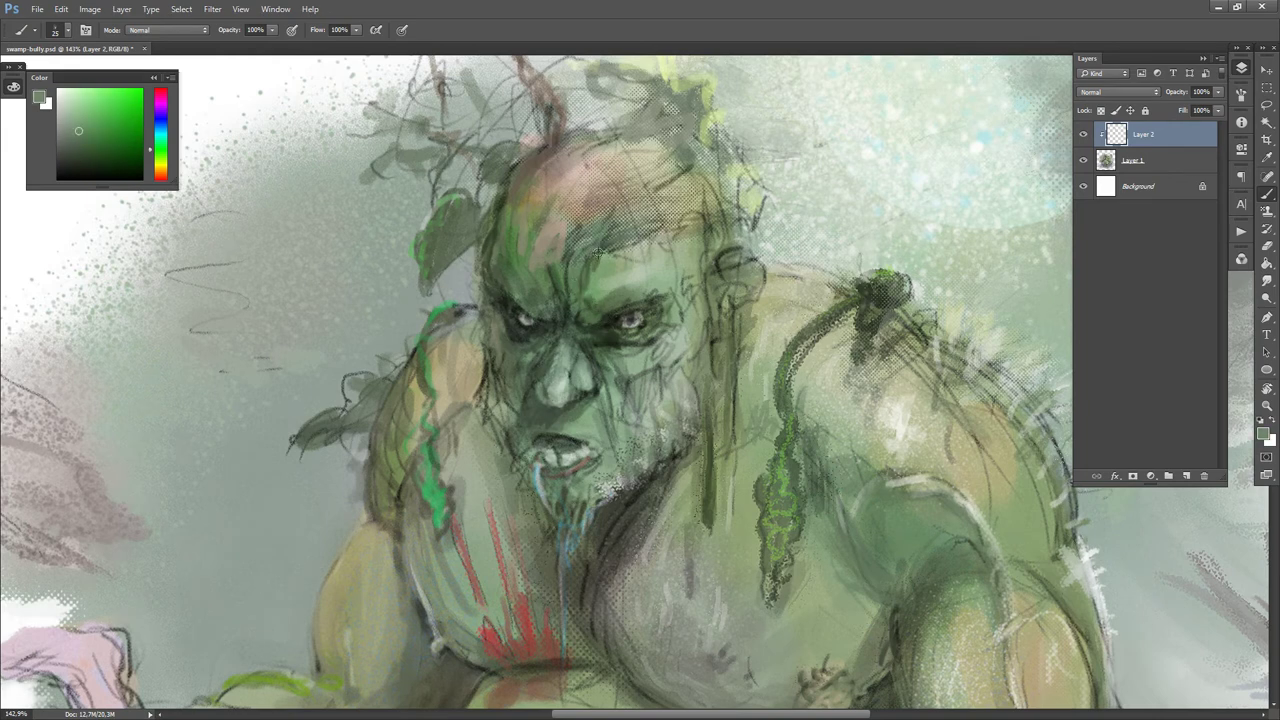
pyautogui.keyDown('alt'); pyautogui.click(600, 238); pyautogui.keyUp('alt')
pyautogui.keyDown('alt'); pyautogui.click(601, 301); pyautogui.keyUp('alt')
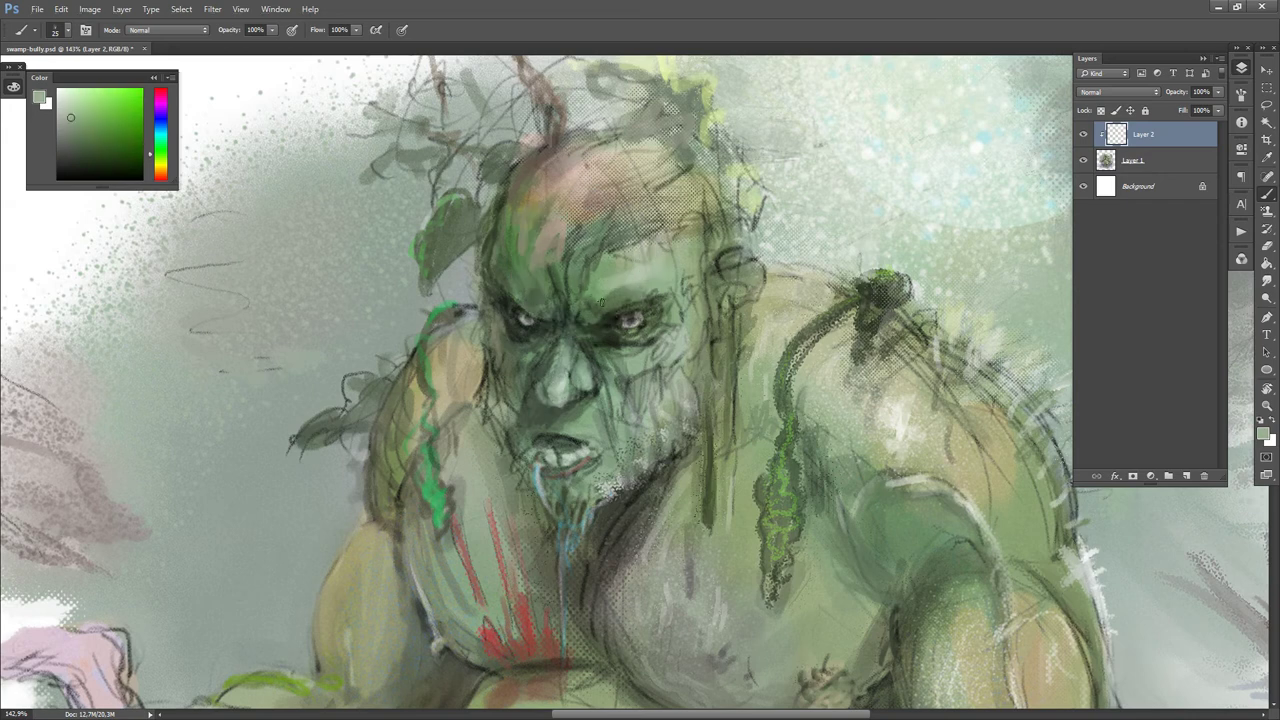
# - Paint white highlights on the troll's temple above the moonlit eye and blend them with a sampled skin tone
pyautogui.press('d')
pyautogui.press('x')
pyautogui.moveTo(674, 243); pyautogui.dragTo(661, 258)
pyautogui.keyDown('alt'); pyautogui.click(664, 267); pyautogui.keyUp('alt')
pyautogui.press('d')
pyautogui.press('x')
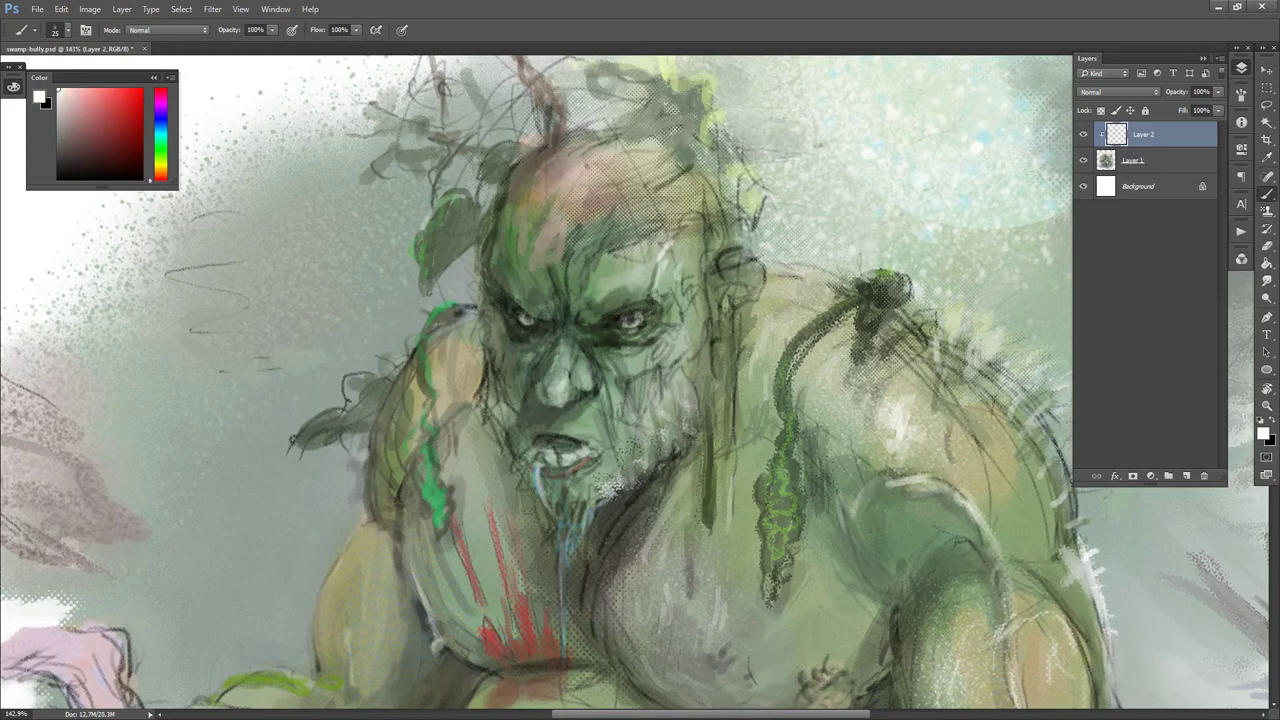
# - Paint fine white highlights around the moonlit eye and the skin just beneath it, sampling a light grey from the cheek
pyautogui.press('x')
pyautogui.press('x')
pyautogui.moveTo(642, 347); pyautogui.dragTo(637, 367)
pyautogui.moveTo(650, 301); pyautogui.dragTo(648, 340)
pyautogui.press(']')
pyautogui.press(']')
pyautogui.keyDown('alt'); pyautogui.click(677, 350); pyautogui.keyUp('alt')
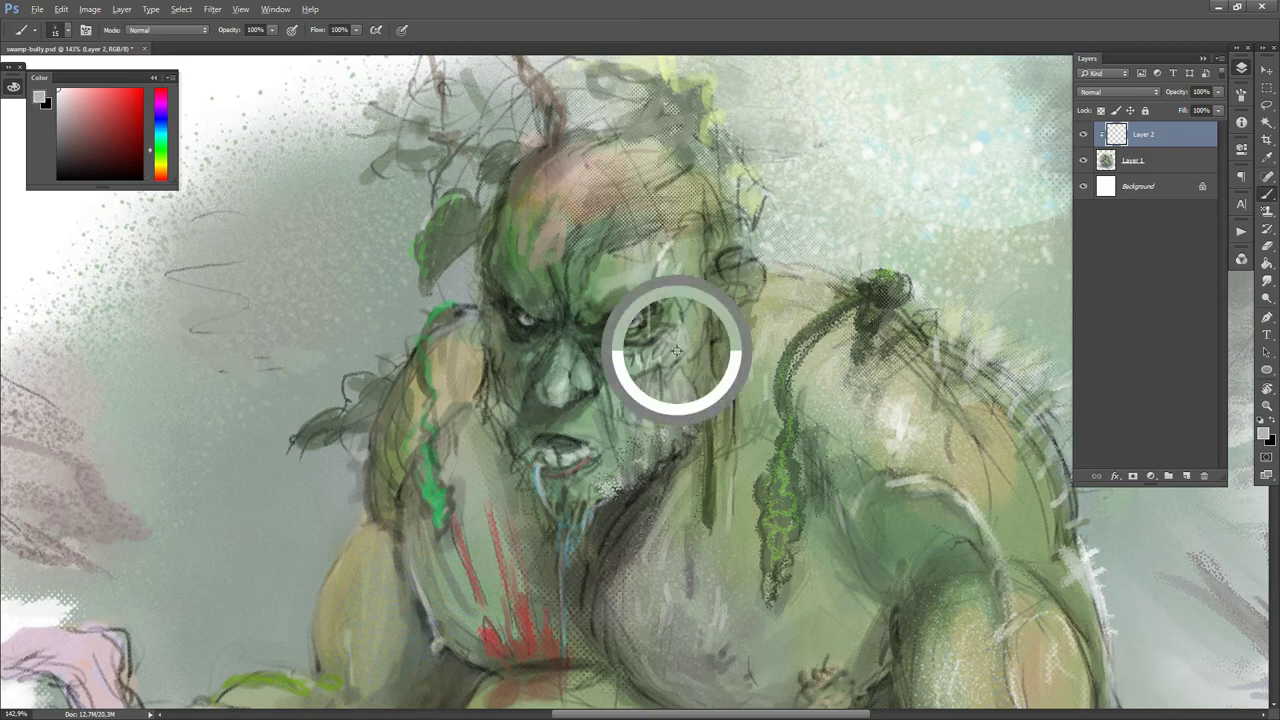
# - Add white highlights along the moonlit cheekbone and blend them with grey-green tones sampled from the cheek at size 35
pyautogui.press('d')
pyautogui.press('x')
pyautogui.moveTo(666, 340); pyautogui.dragTo(662, 352)
pyautogui.moveTo(671, 342)
pyautogui.mouseDown()
pyautogui.moveTo(642, 370)
pyautogui.moveTo(663, 373)
pyautogui.moveTo(637, 376)
pyautogui.moveTo(670, 371)
pyautogui.mouseUp()
pyautogui.press(']')
pyautogui.press(']')
pyautogui.keyDown('alt'); pyautogui.click(642, 371); pyautogui.keyUp('alt')
pyautogui.keyDown('alt'); pyautogui.click(636, 373); pyautogui.keyUp('alt')
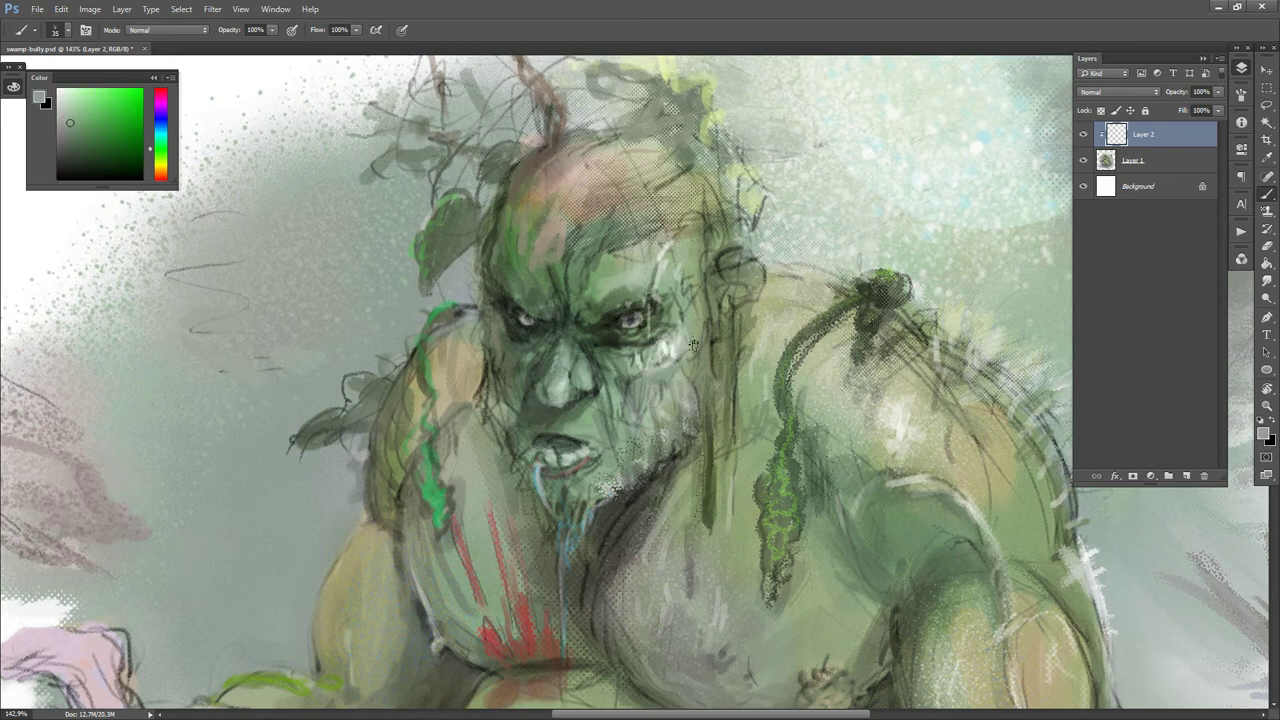
# - Rework the side of the face and the ear with sampled dark olive tones at size 35
pyautogui.keyDown('alt'); pyautogui.click(708, 328); pyautogui.keyUp('alt')
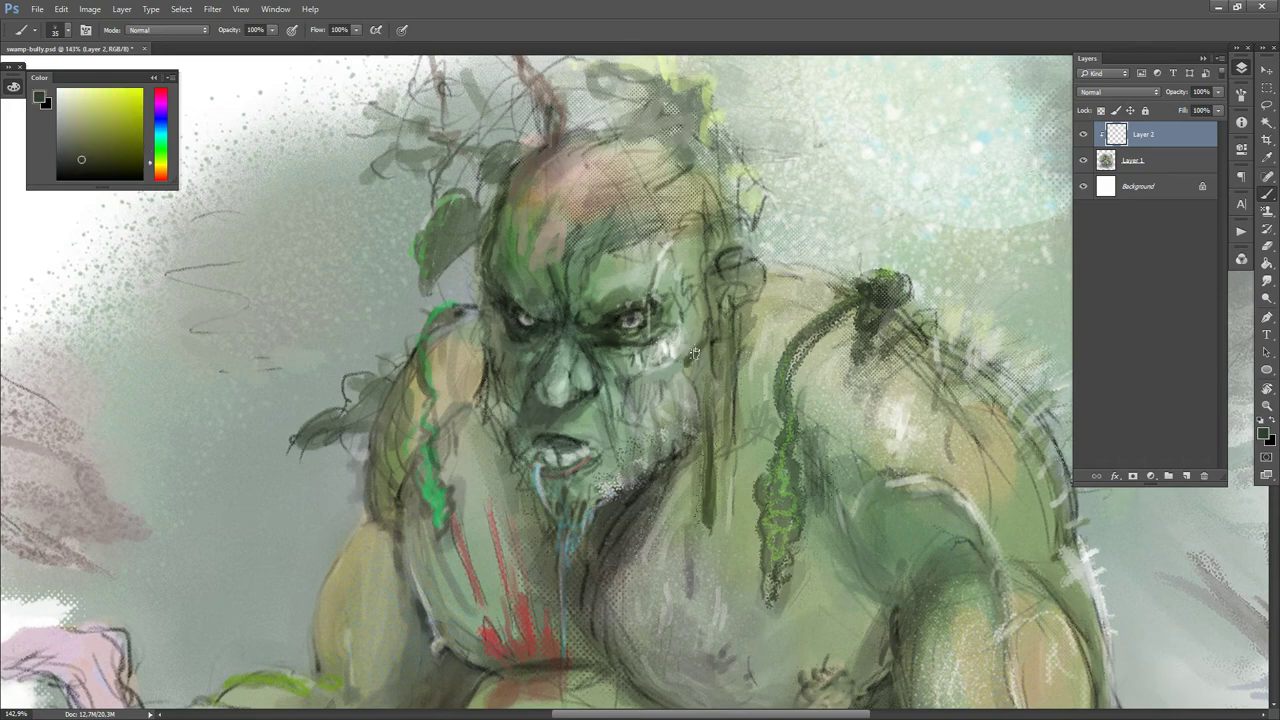
pyautogui.keyDown('alt'); pyautogui.click(706, 290); pyautogui.keyUp('alt')
pyautogui.keyDown('alt'); pyautogui.click(720, 261); pyautogui.keyUp('alt')
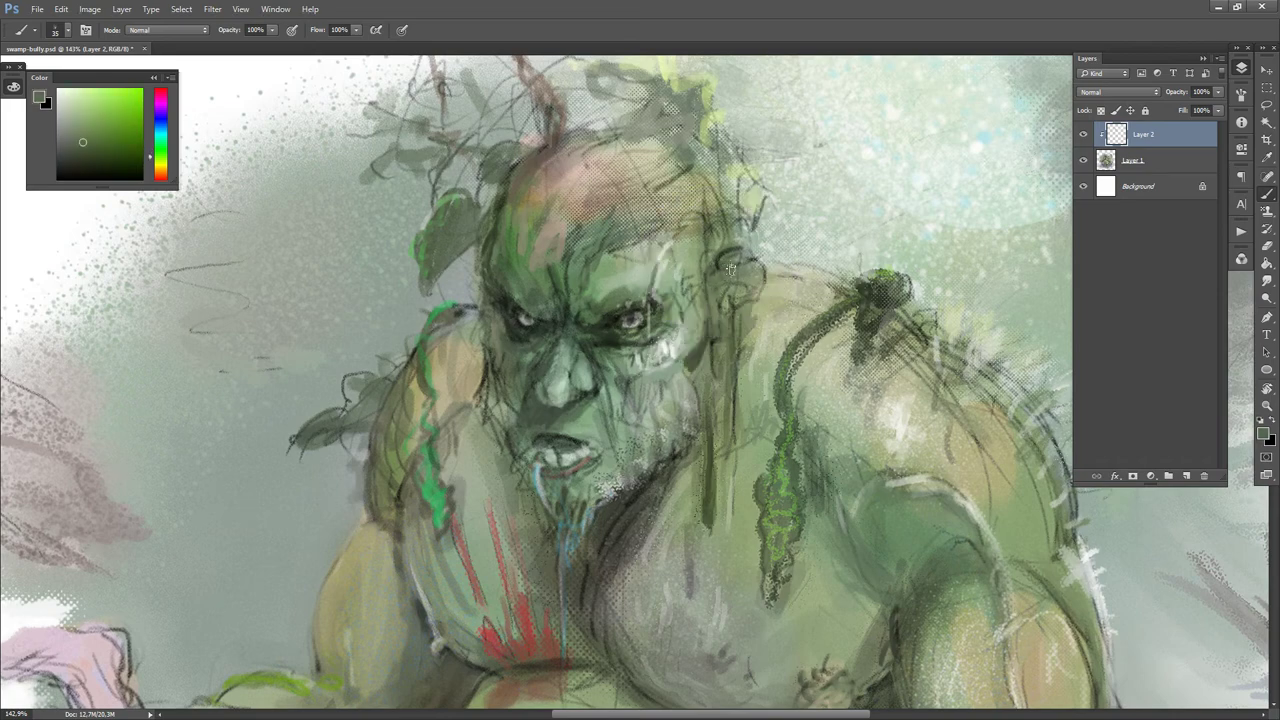
pyautogui.hotkey('ctrl', '0')
pyautogui.keyDown('alt'); pyautogui.click(669, 258); pyautogui.keyUp('alt')
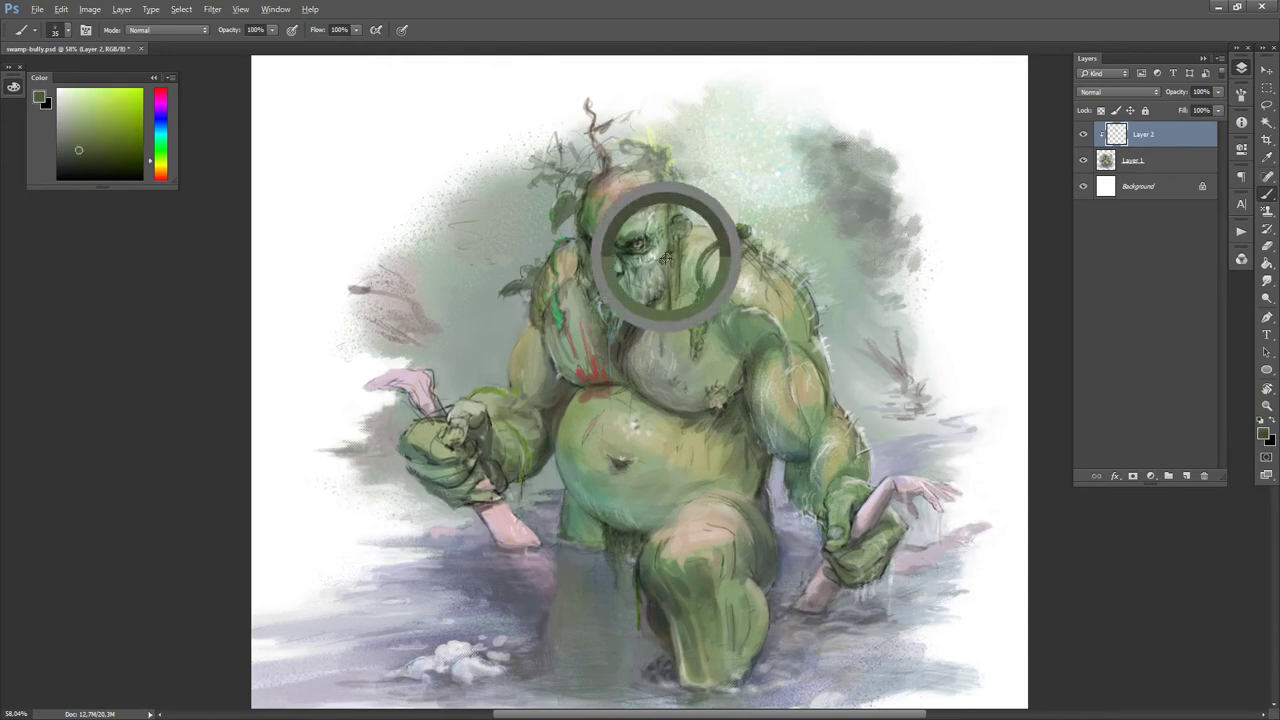
# - Refine the jaw edge and the area in front of the ear with white and sampled olive tones at size 30
pyautogui.press('d')
pyautogui.press('x')
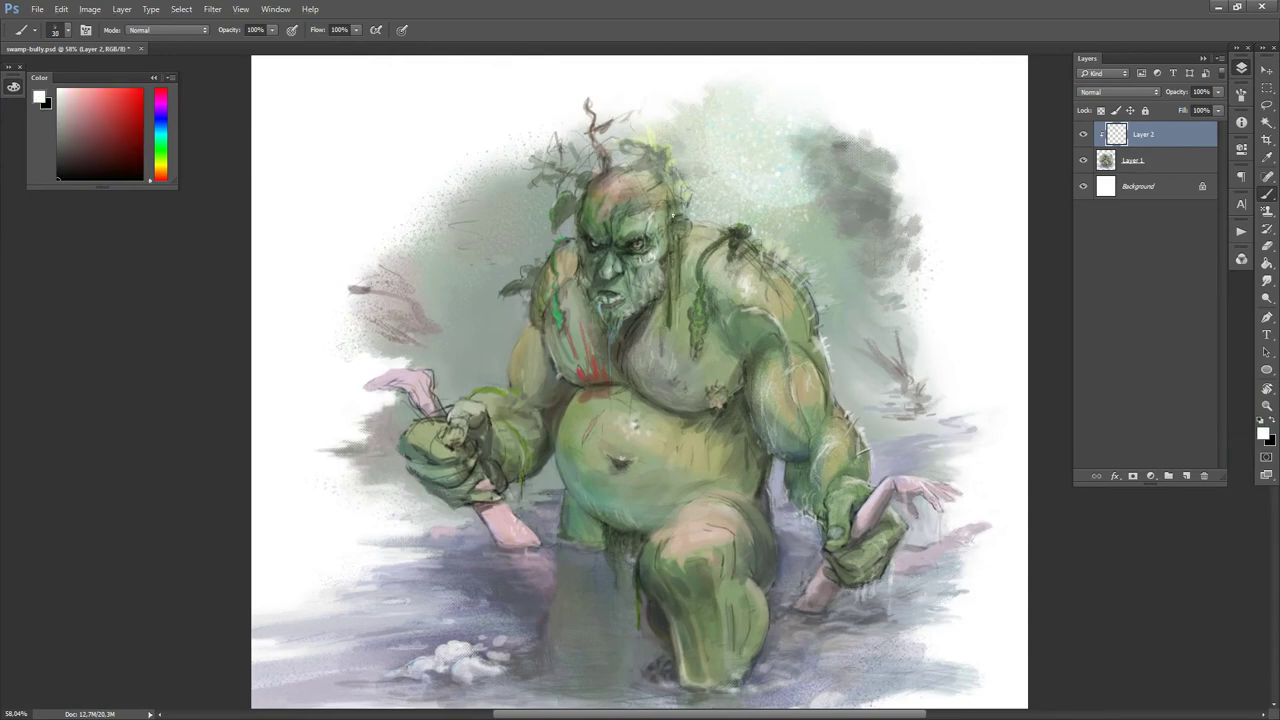
pyautogui.keyDown('alt'); pyautogui.click(668, 285); pyautogui.keyUp('alt')
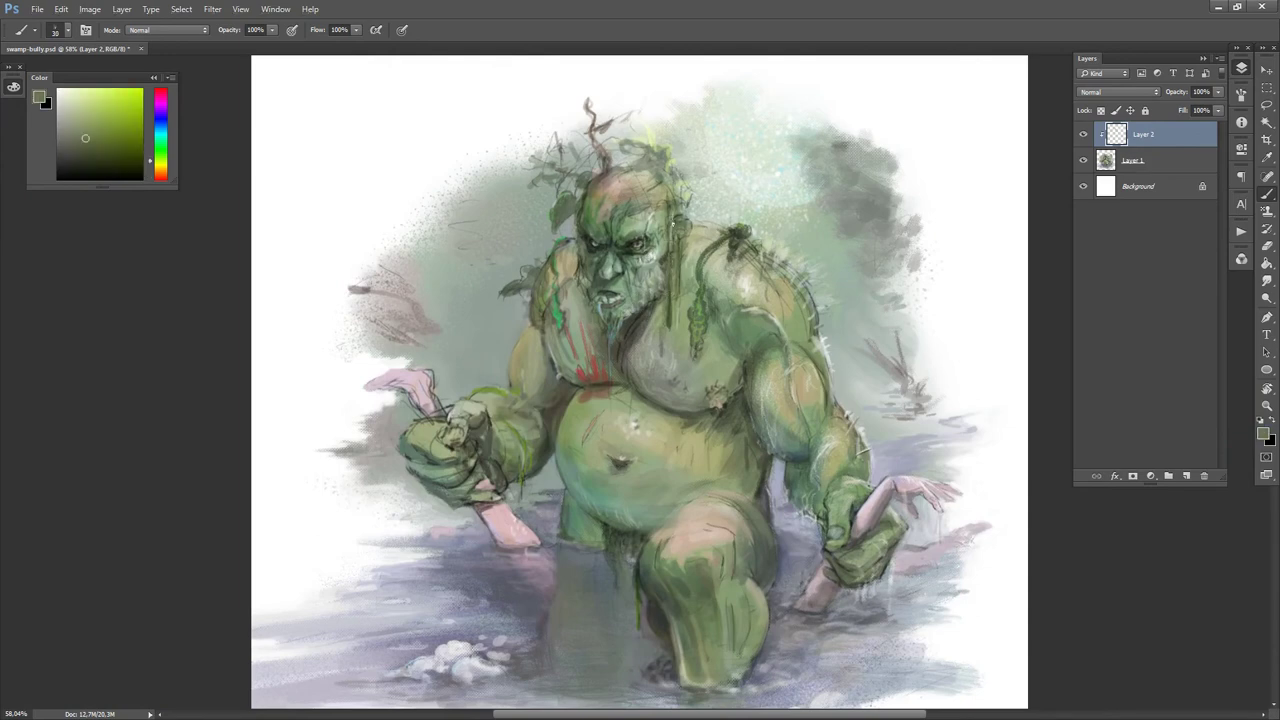
pyautogui.keyDown('alt'); pyautogui.click(674, 211); pyautogui.keyUp('alt')
pyautogui.press('d')
pyautogui.press('x')
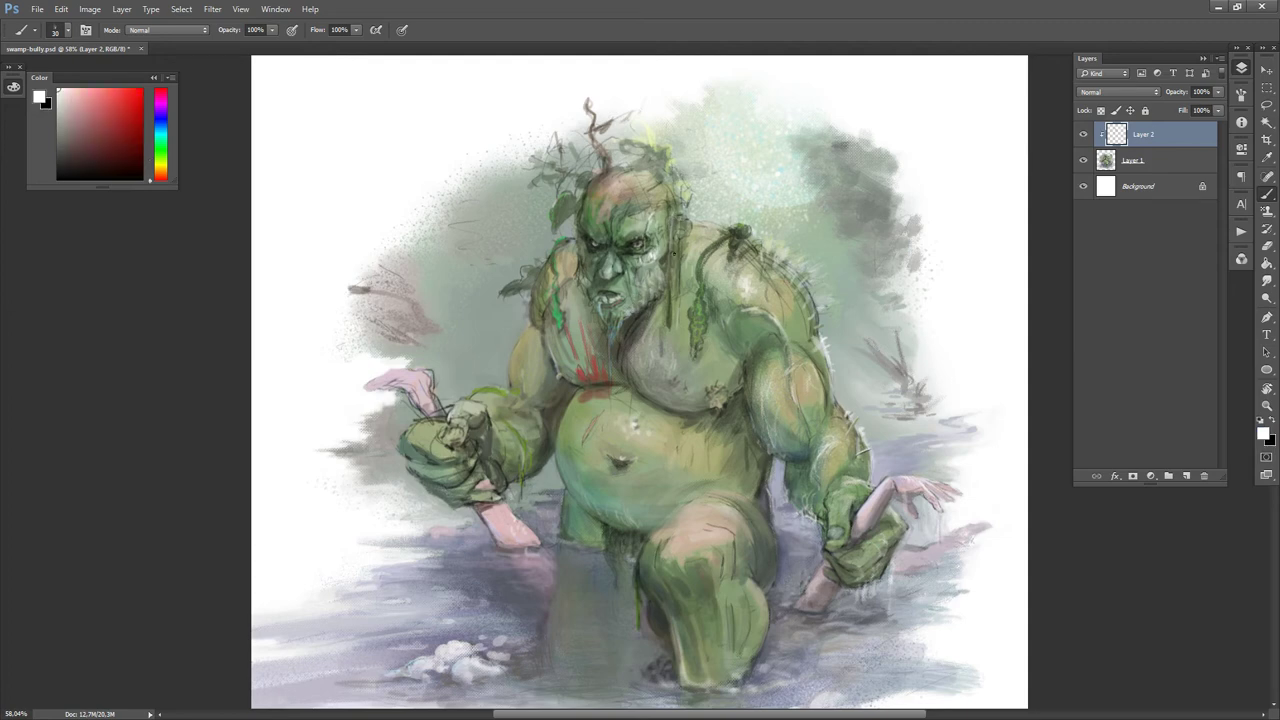
# - Shade the moonlit eye and the cheek below it with sampled dark greens, and choose a muted brown
pyautogui.press('x')
pyautogui.keyDown('alt'); pyautogui.click(632, 245); pyautogui.keyUp('alt')
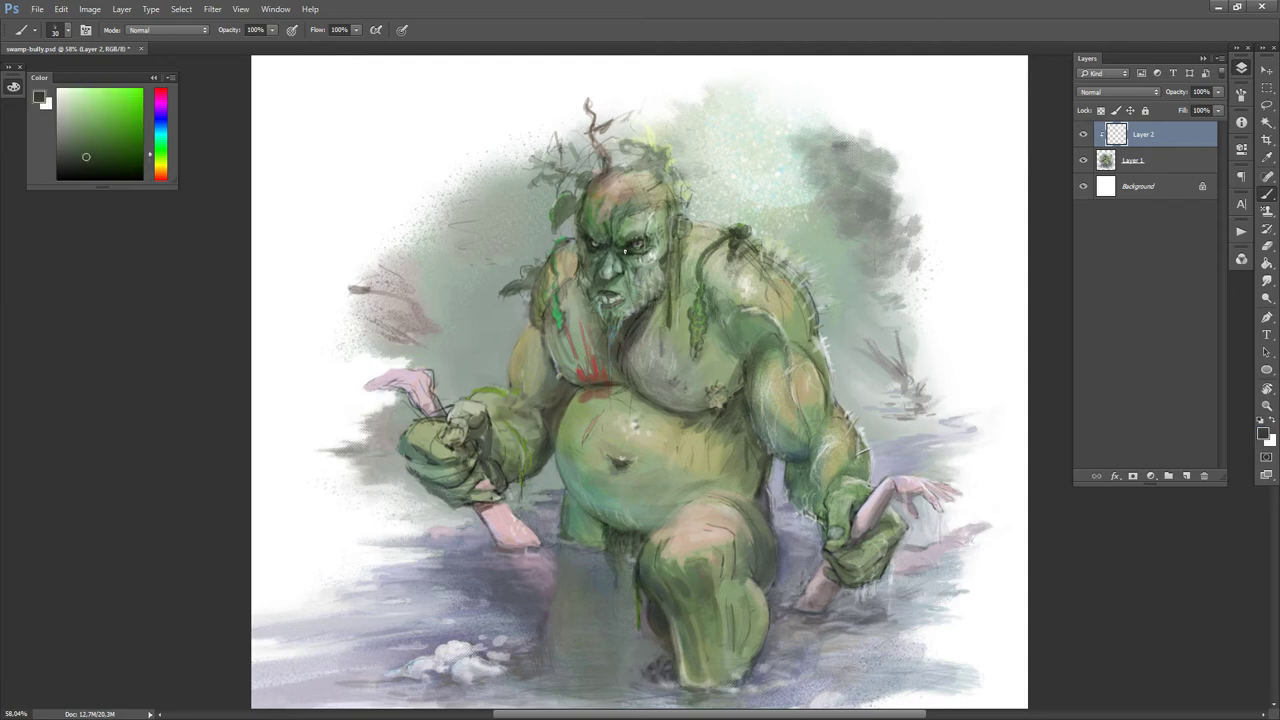
pyautogui.keyDown('alt'); pyautogui.click(628, 257); pyautogui.keyUp('alt')
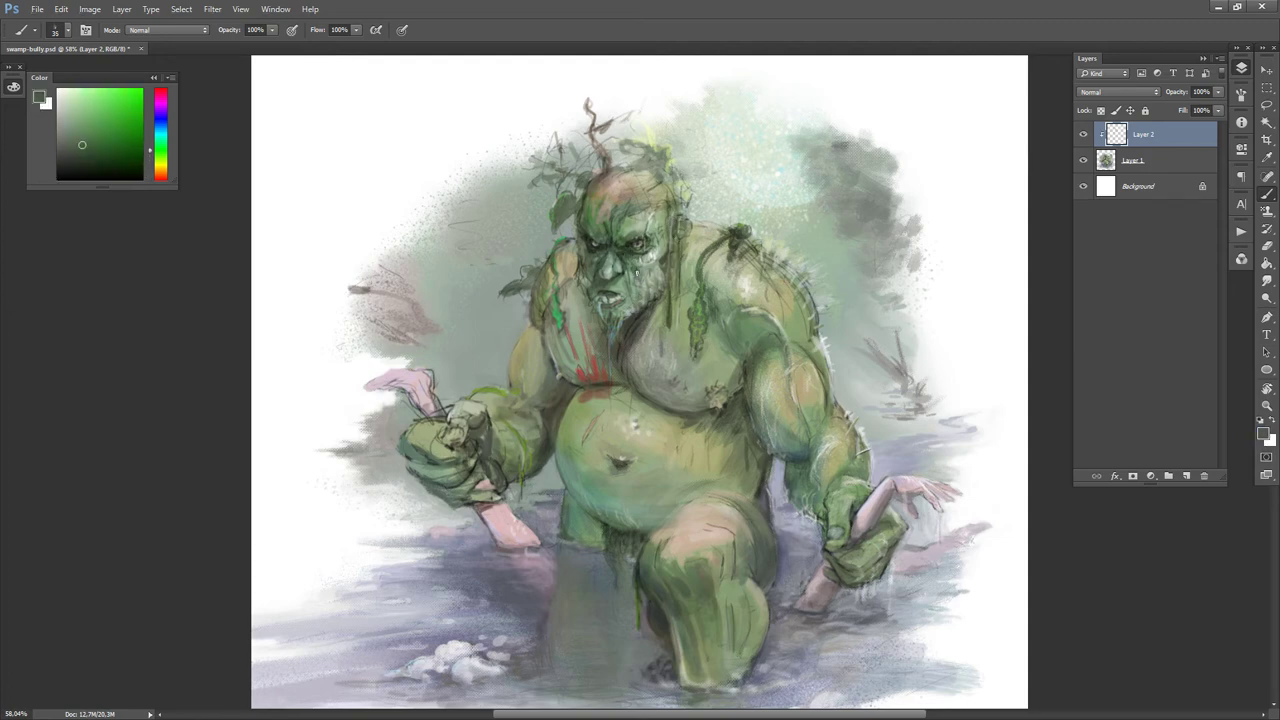
pyautogui.keyDown('alt'); pyautogui.click(637, 273); pyautogui.keyUp('alt')
pyautogui.click(153, 171)
pyautogui.click(101, 138)
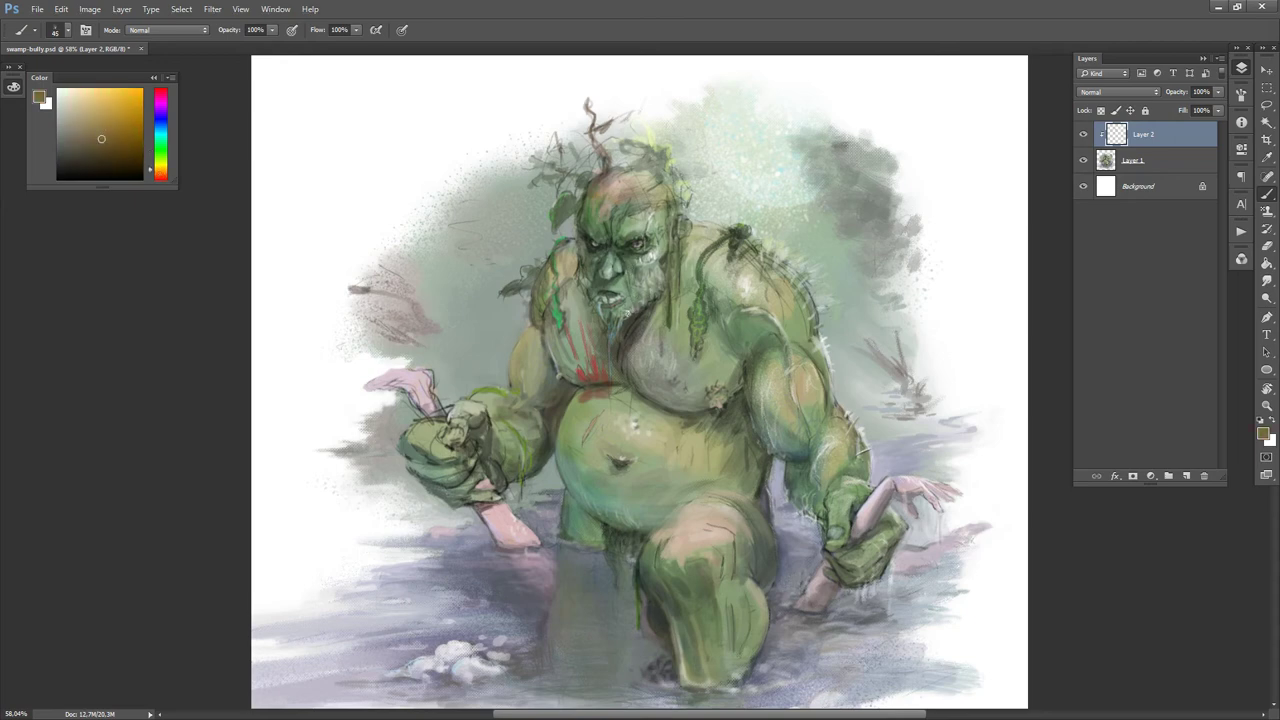
# - Darken the goatee and the shadow below the troll's chin with black and tones sampled there
pyautogui.keyDown('alt'); pyautogui.click(618, 340); pyautogui.keyUp('alt')
pyautogui.press('d')
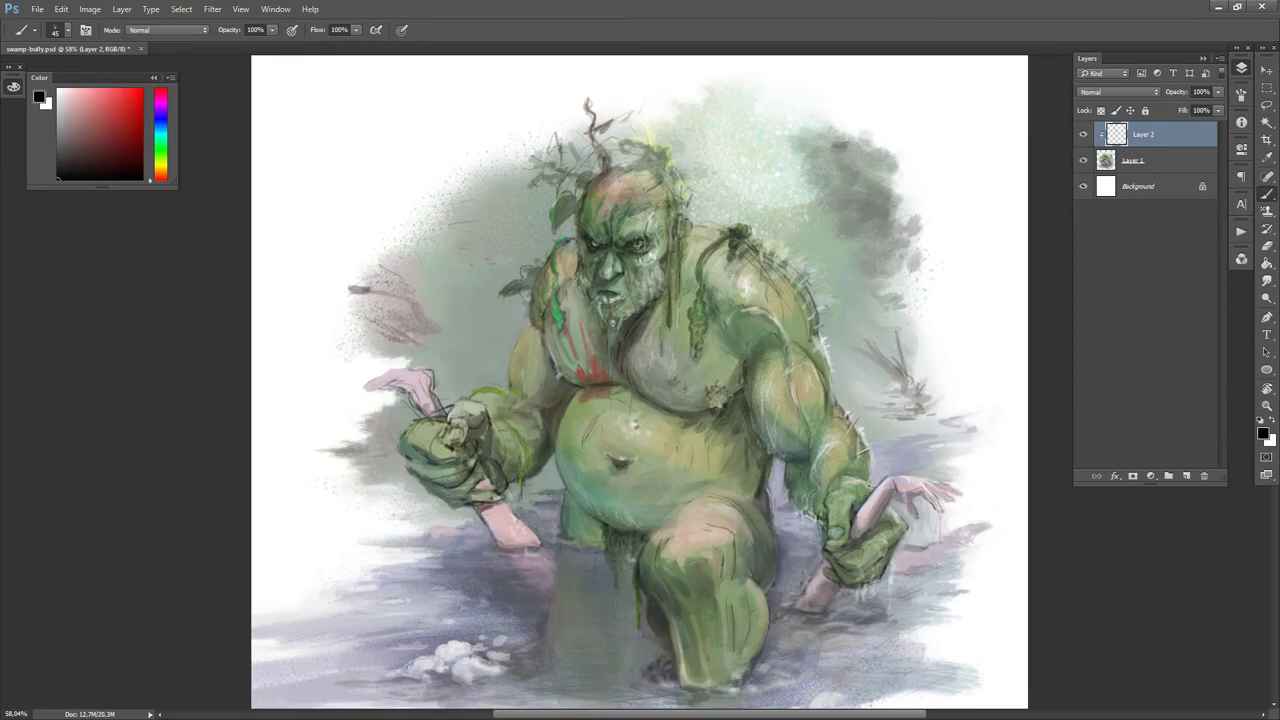
pyautogui.keyDown('alt'); pyautogui.click(612, 326); pyautogui.keyUp('alt')
pyautogui.press('.')
pyautogui.moveTo(612, 340)
pyautogui.mouseDown()
pyautogui.moveTo(614, 327)
pyautogui.moveTo(615, 341)
pyautogui.mouseUp()
# - Paint thin dark goatee strands hanging over the chest with black and sampled dark greens at size 30
pyautogui.press('[')
pyautogui.press('[')
pyautogui.press('[')
pyautogui.press('[')
pyautogui.press('[')
pyautogui.press('[')
pyautogui.press('[')
pyautogui.press('[')
pyautogui.press('[')
pyautogui.press('[')
pyautogui.press('[')
pyautogui.press('[')
pyautogui.press('[')
pyautogui.press('d')
pyautogui.press('x')
pyautogui.press('x')
pyautogui.keyDown('alt'); pyautogui.click(606, 330); pyautogui.keyUp('alt')
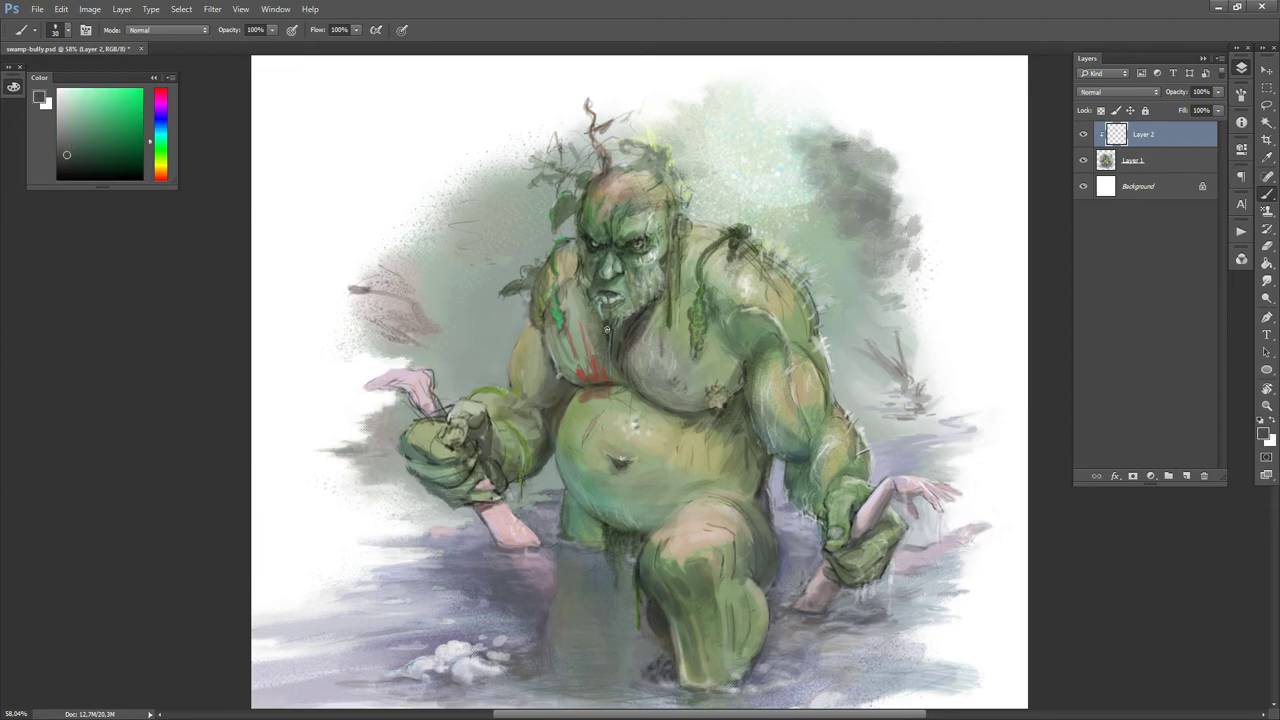
pyautogui.keyDown('alt'); pyautogui.click(605, 335); pyautogui.keyUp('alt')
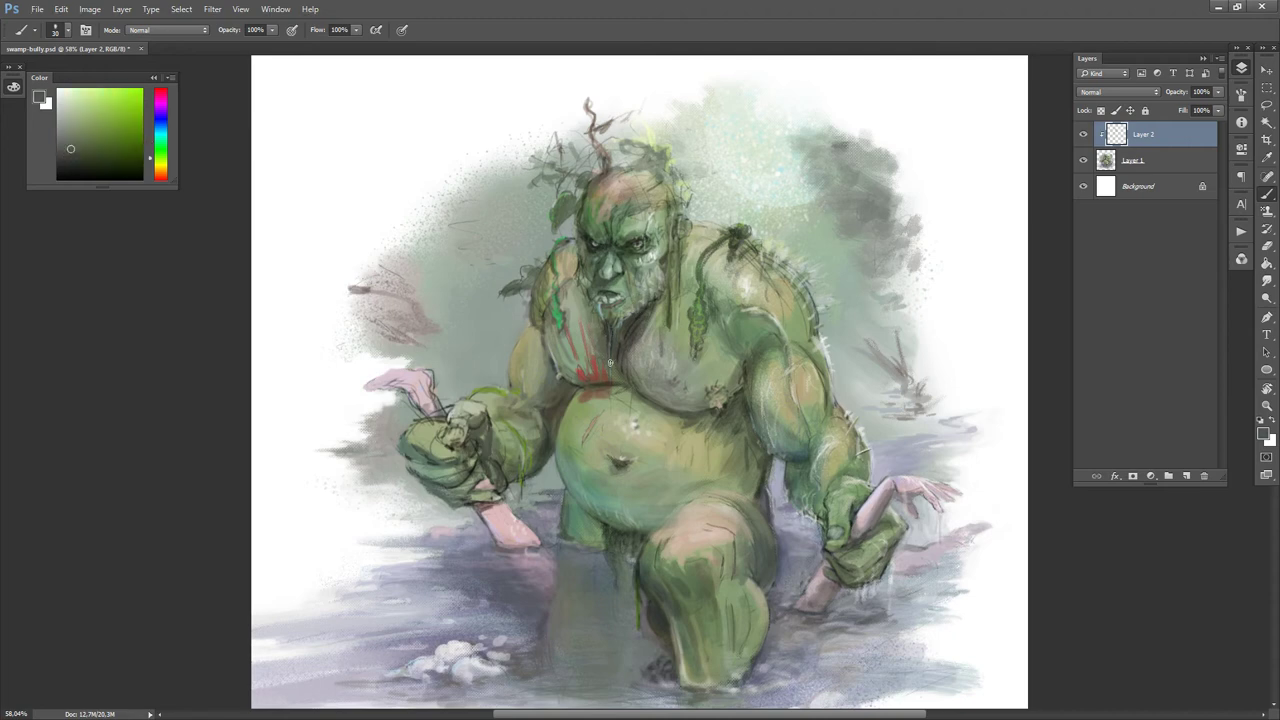
# - Paint a thin drool strand from the goatee down to the upper belly with white and sampled skin tones
pyautogui.keyDown('alt'); pyautogui.click(610, 372); pyautogui.keyUp('alt')
pyautogui.press('d')
pyautogui.press('x')
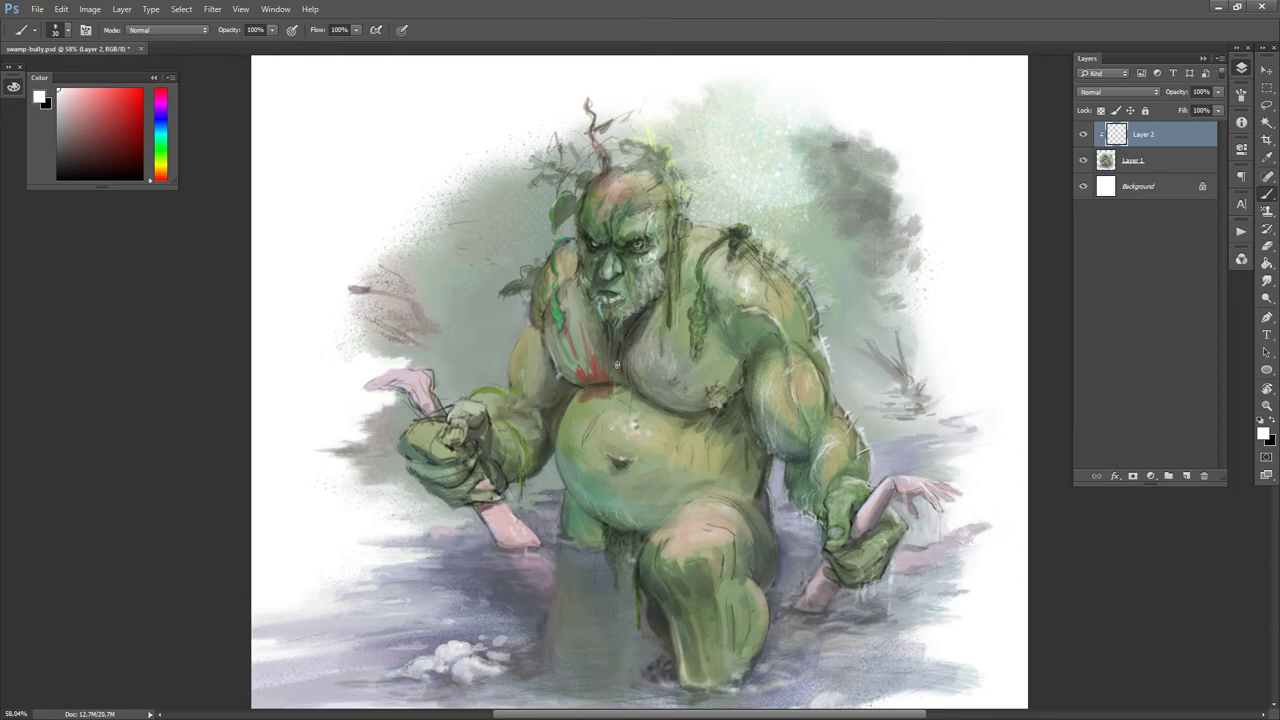
pyautogui.press('x')
pyautogui.keyDown('alt'); pyautogui.click(616, 389); pyautogui.keyUp('alt')
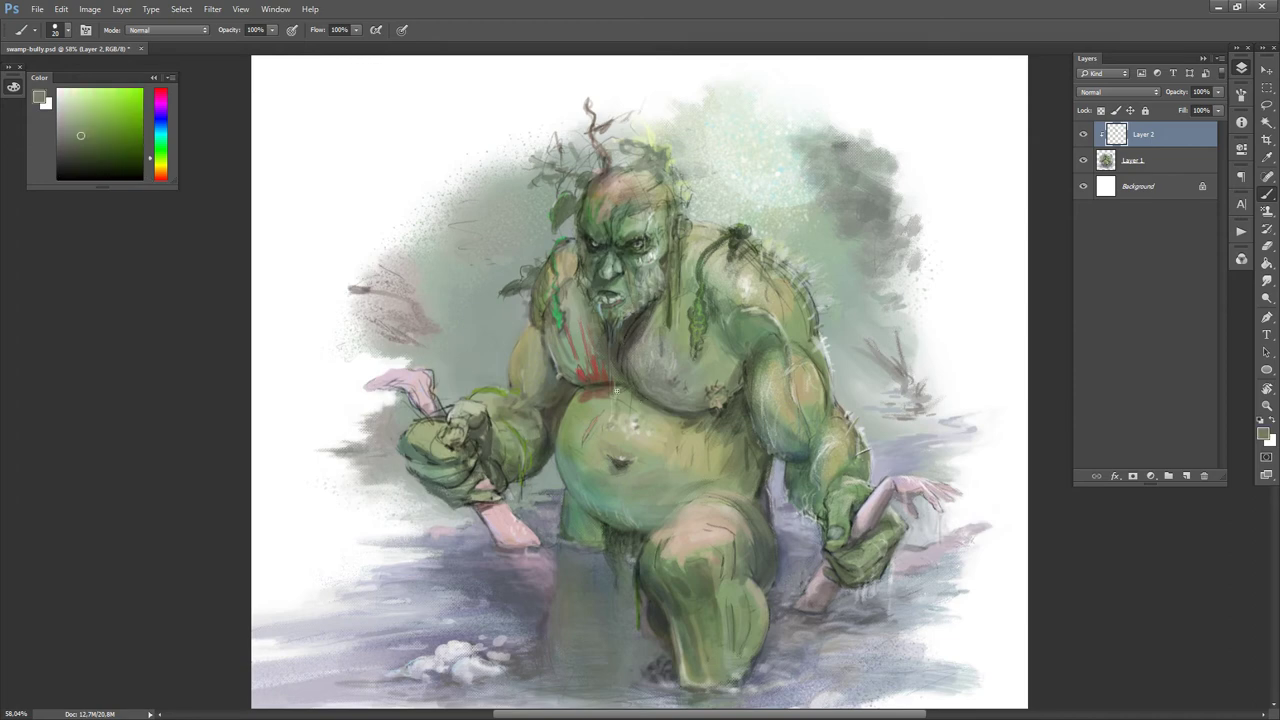
pyautogui.keyDown('alt'); pyautogui.click(630, 405); pyautogui.keyUp('alt')
pyautogui.press('d')
pyautogui.press('x')
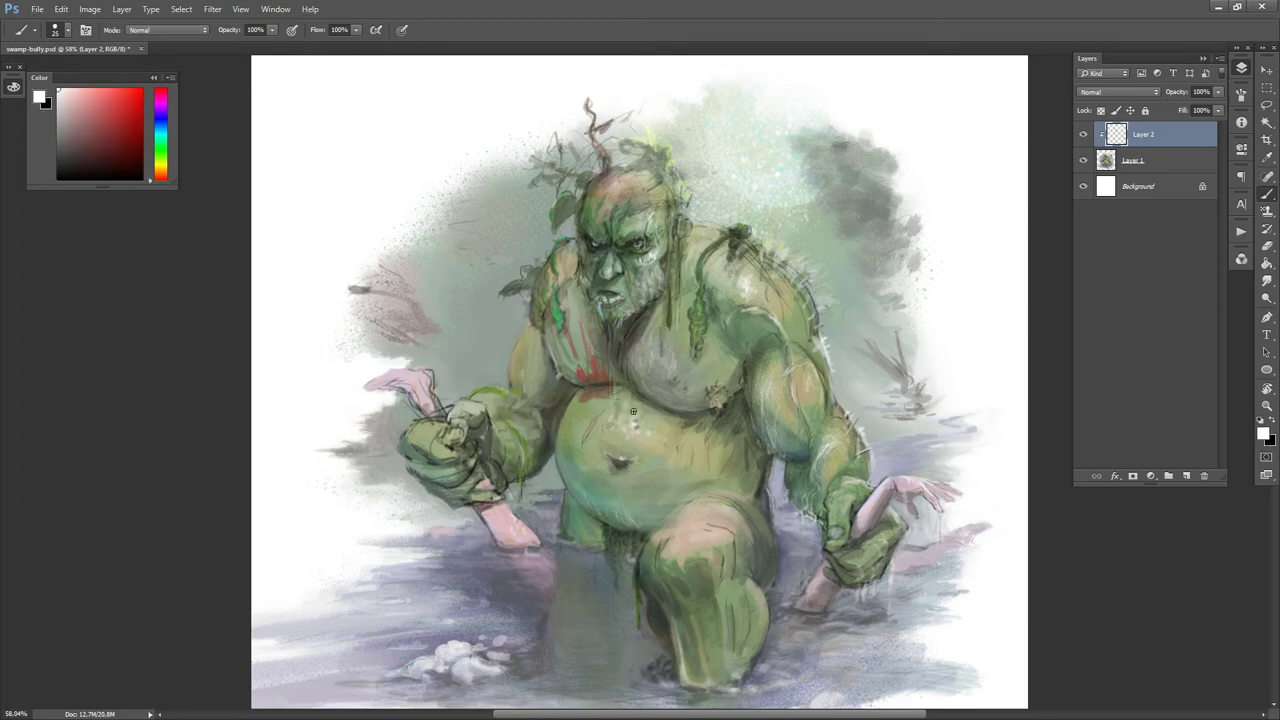
# - Brush a soft white highlight onto the belly above the navel with an enlarged tip, sampling a pale belly green
pyautogui.press(']')
pyautogui.press(']')
pyautogui.press(']')
pyautogui.press(']')
pyautogui.press(']')
pyautogui.press(']')
pyautogui.moveTo(628, 420); pyautogui.dragTo(634, 421)
pyautogui.keyDown('alt'); pyautogui.click(647, 447); pyautogui.keyUp('alt')
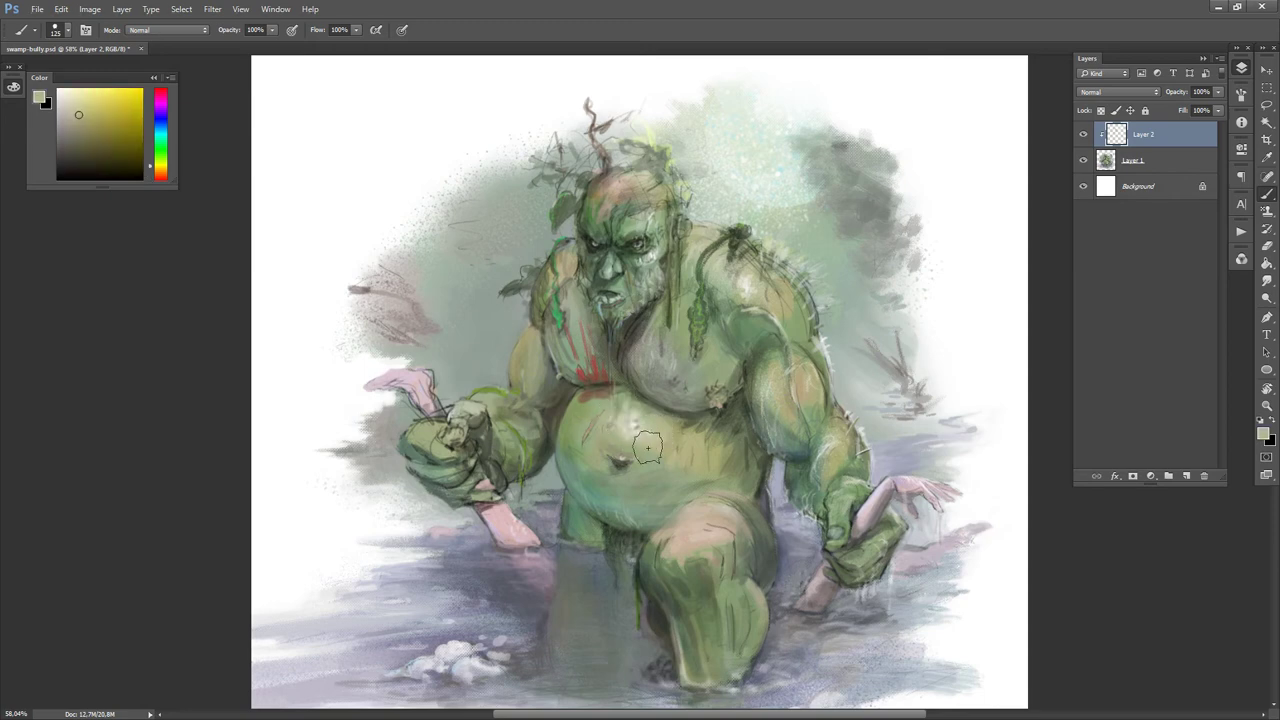
# - Switch to the crosshatch texture brush and texture the upper belly with a sampled light green at size 100
pyautogui.press('.')
pyautogui.press('.')
pyautogui.press('.')
pyautogui.press('.')
pyautogui.press('.')
pyautogui.press('.')
pyautogui.press('.')
pyautogui.press('.')
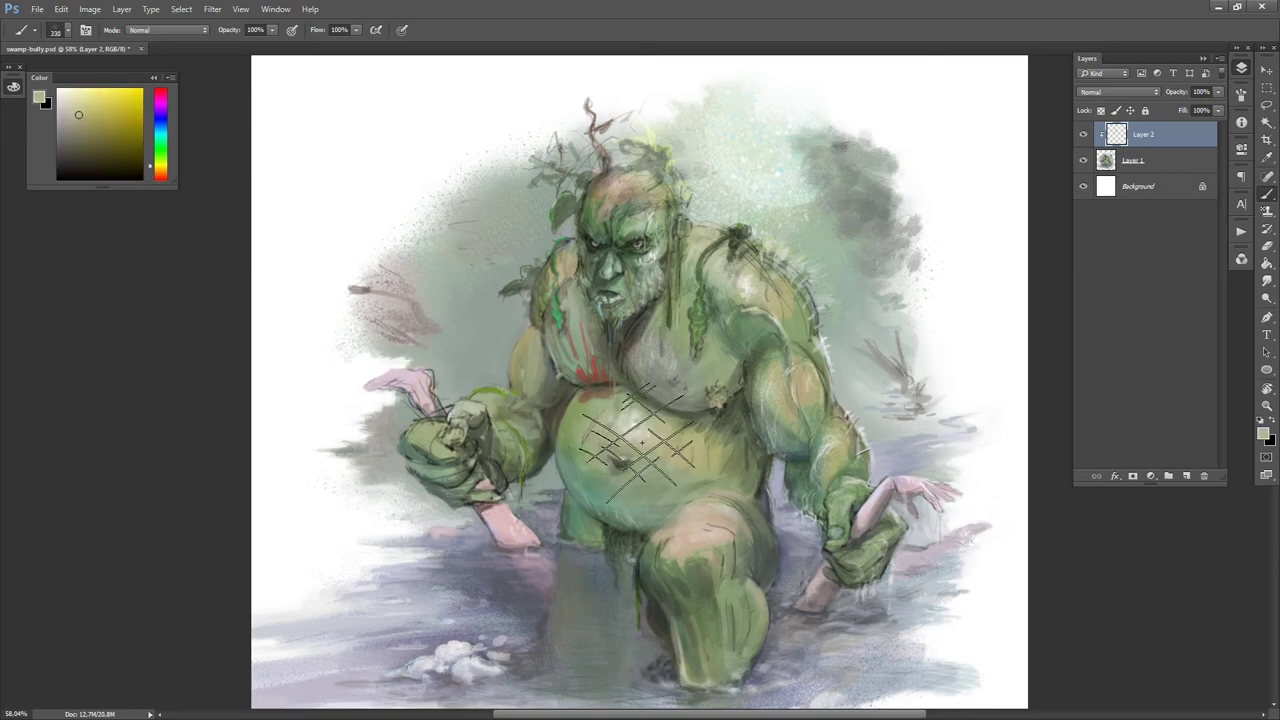
pyautogui.press('.')
pyautogui.keyDown('alt'); pyautogui.click(645, 456); pyautogui.keyUp('alt')
pyautogui.press('[')
pyautogui.press('[')
pyautogui.press('[')
pyautogui.press('[')
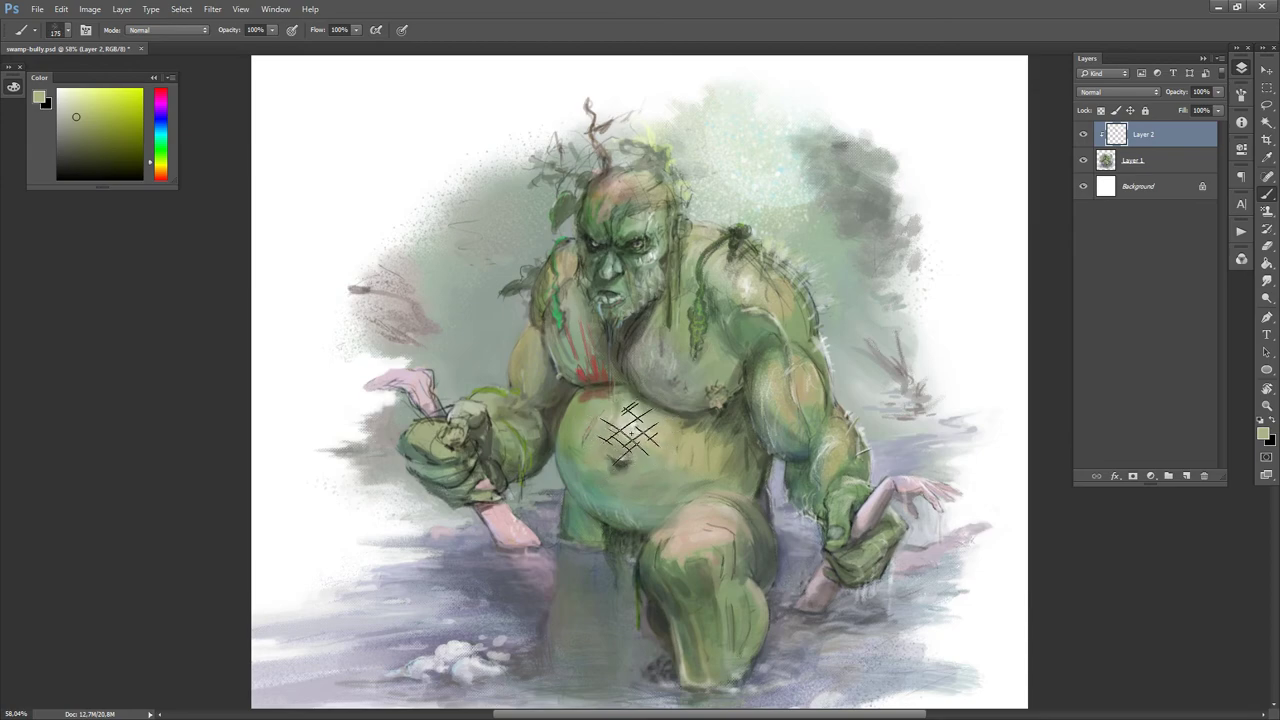
pyautogui.scroll(6, 640, 420)
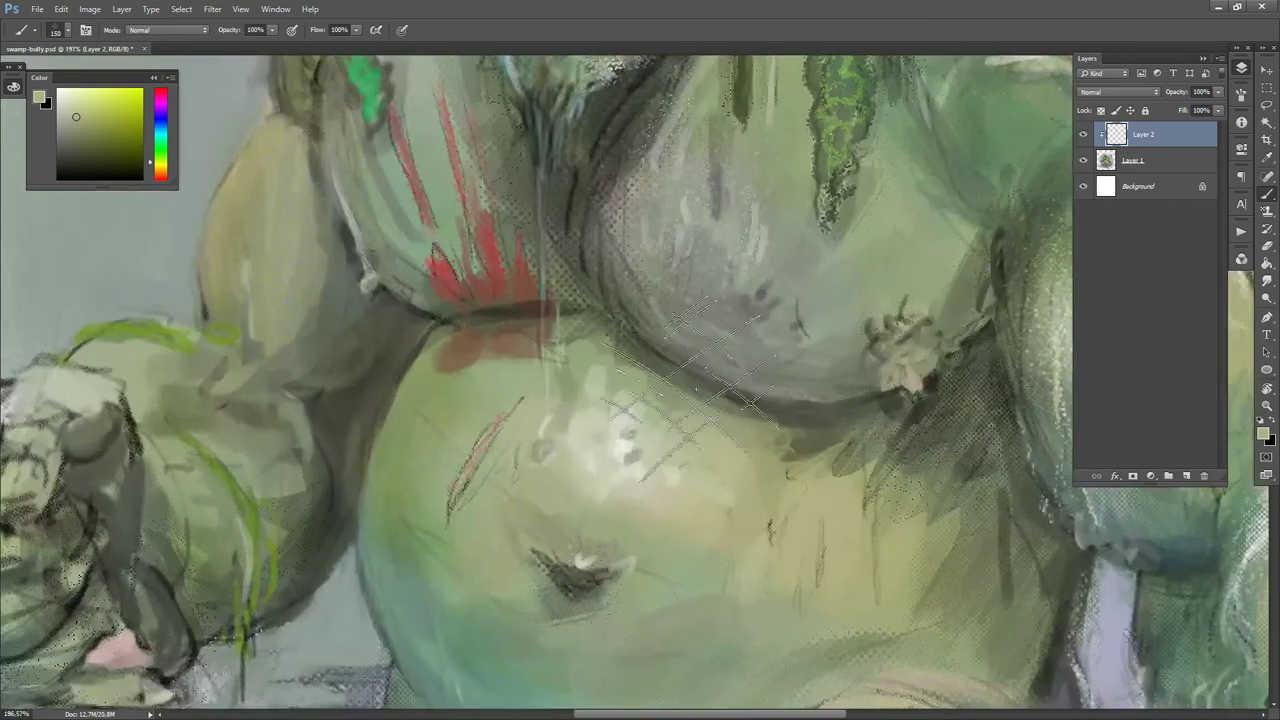
pyautogui.press('[')
pyautogui.press('[')
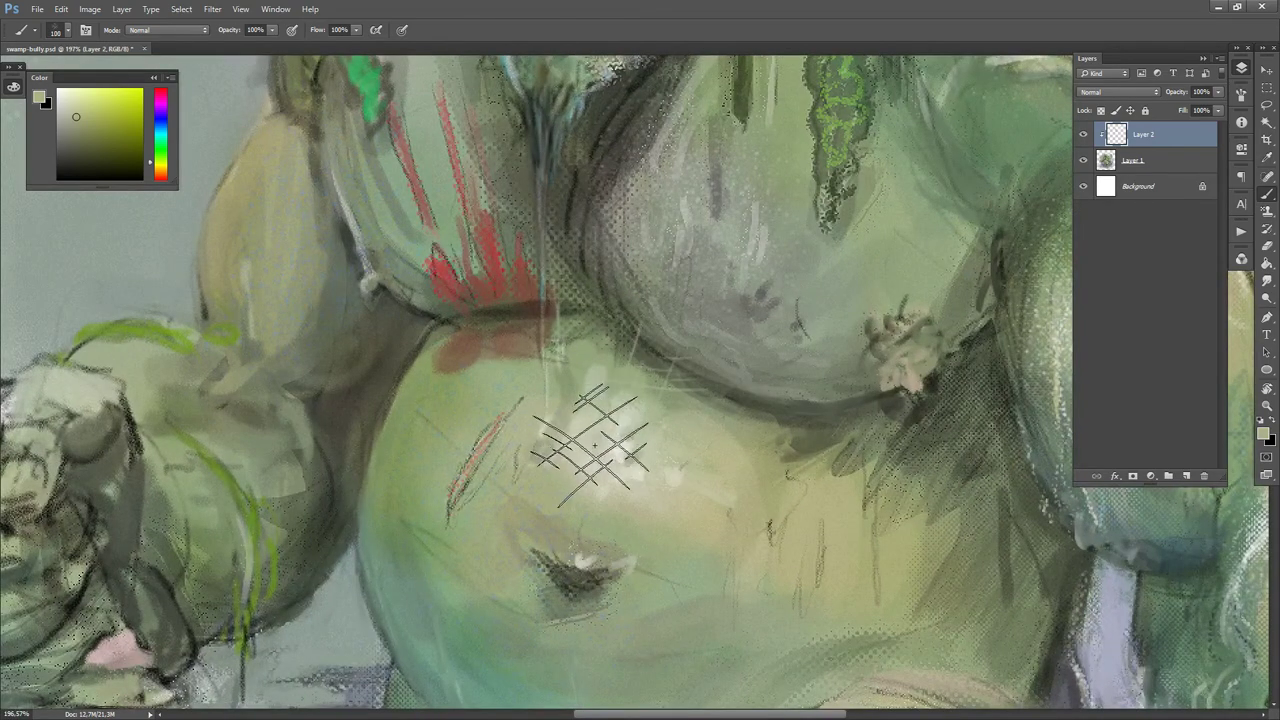
pyautogui.keyDown('alt'); pyautogui.click(687, 376); pyautogui.keyUp('alt')
pyautogui.press('[')
pyautogui.press('[')
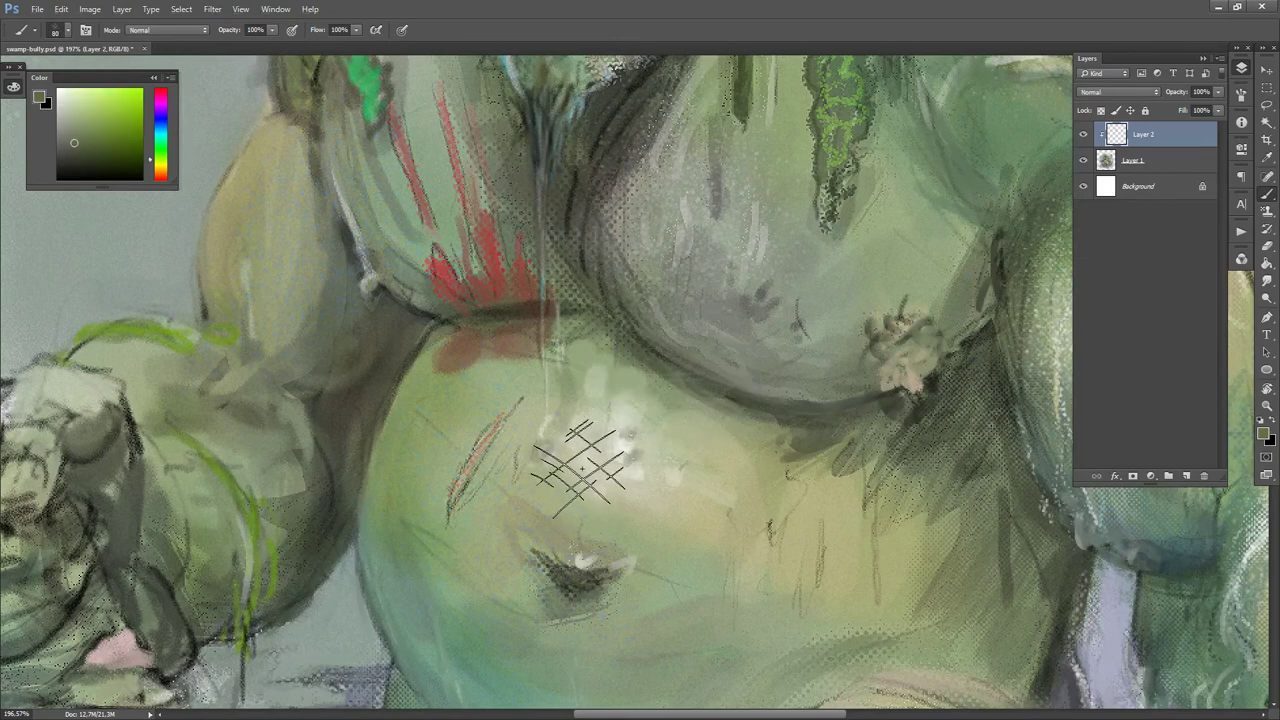
pyautogui.moveTo(580, 446); pyautogui.dragTo(606, 442)
pyautogui.hotkey('ctrl', 'z')
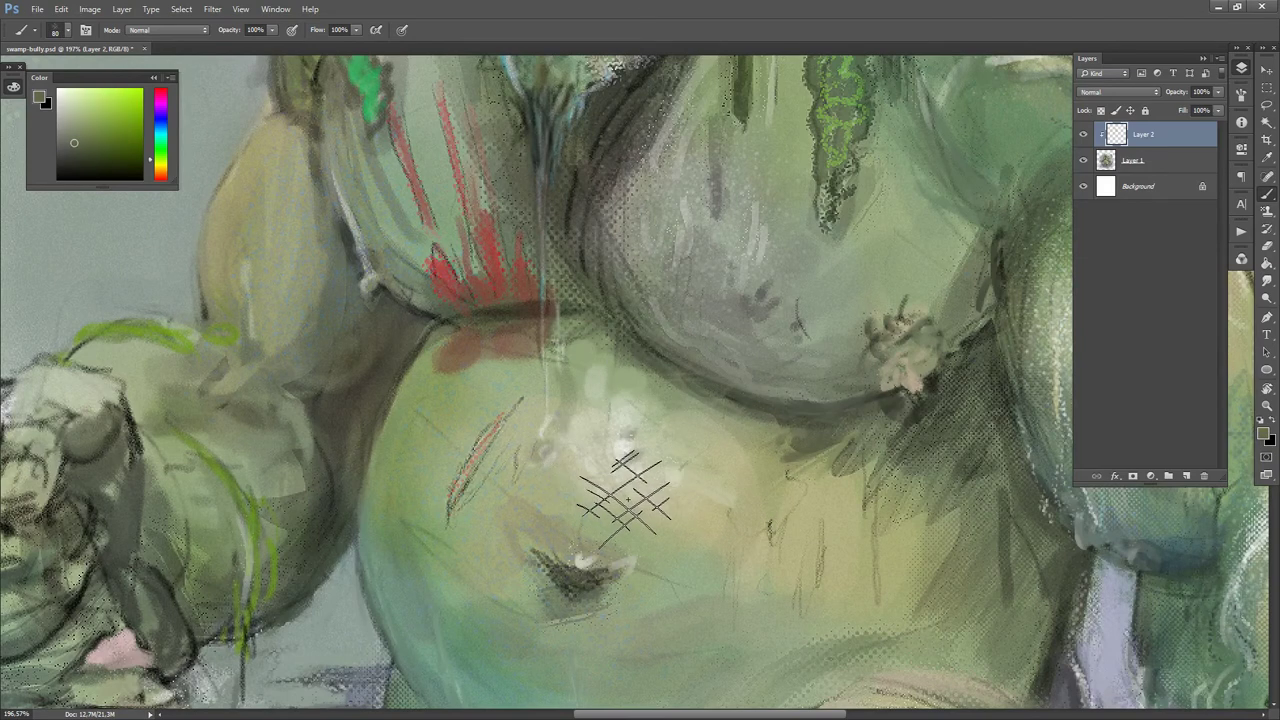
# - Strengthen the belly highlight in white with the crosshatch brush at size 80
pyautogui.keyDown('alt'); pyautogui.click(621, 438); pyautogui.keyUp('alt')
pyautogui.press('d')
pyautogui.press('x')
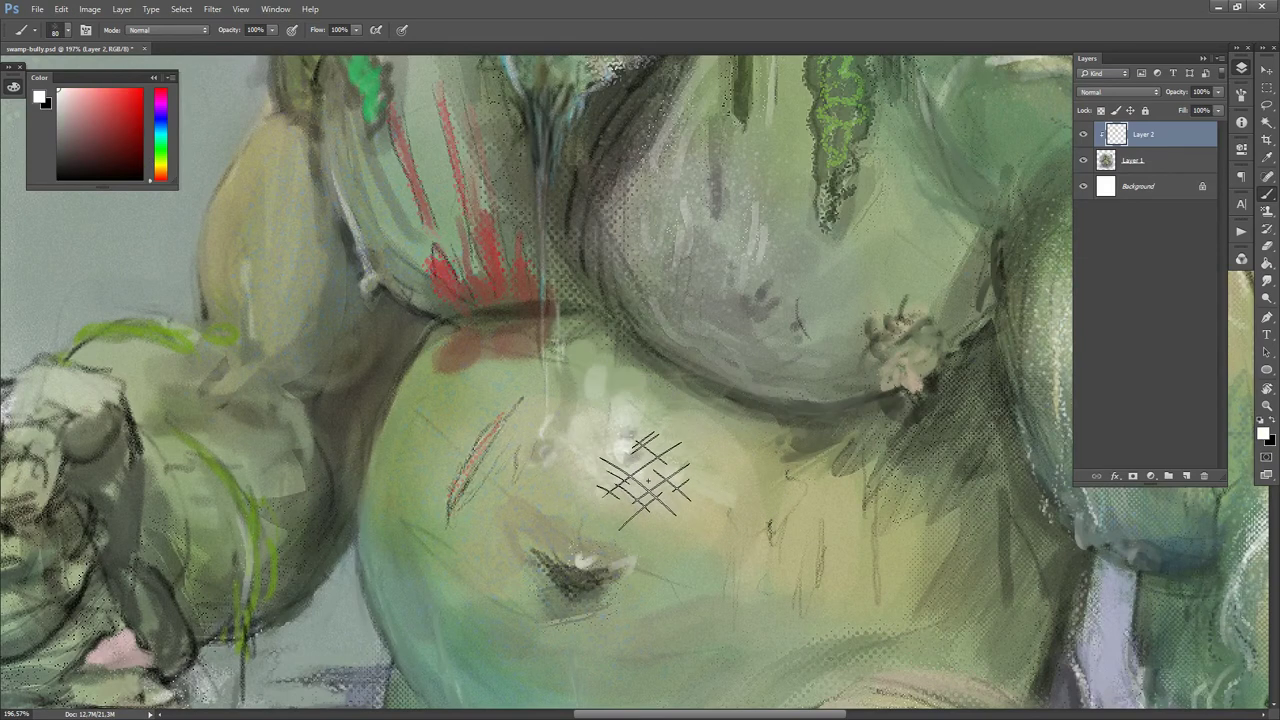
# - Switch to the speckle brush and dab white speckles onto the belly highlight at size 45
pyautogui.press('.')
pyautogui.keyDown('alt'); pyautogui.click(618, 452); pyautogui.keyUp('alt')
pyautogui.press('d')
pyautogui.press('x')
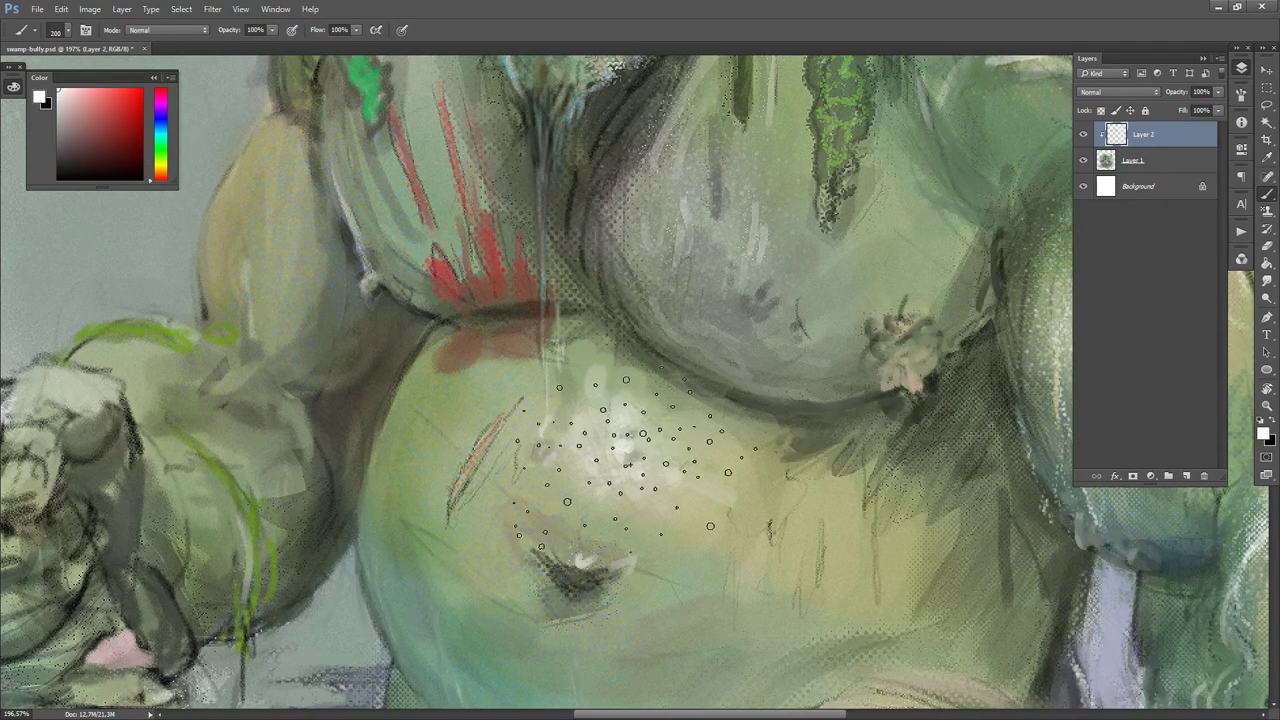
pyautogui.press('[')
pyautogui.press('[')
pyautogui.press('[')
pyautogui.press('[')
pyautogui.press('[')
pyautogui.press('[')
pyautogui.press('[')
pyautogui.press('[')
pyautogui.press('[')
pyautogui.press('[')
pyautogui.moveTo(624, 452); pyautogui.dragTo(618, 472)
pyautogui.hotkey('ctrl', '0')
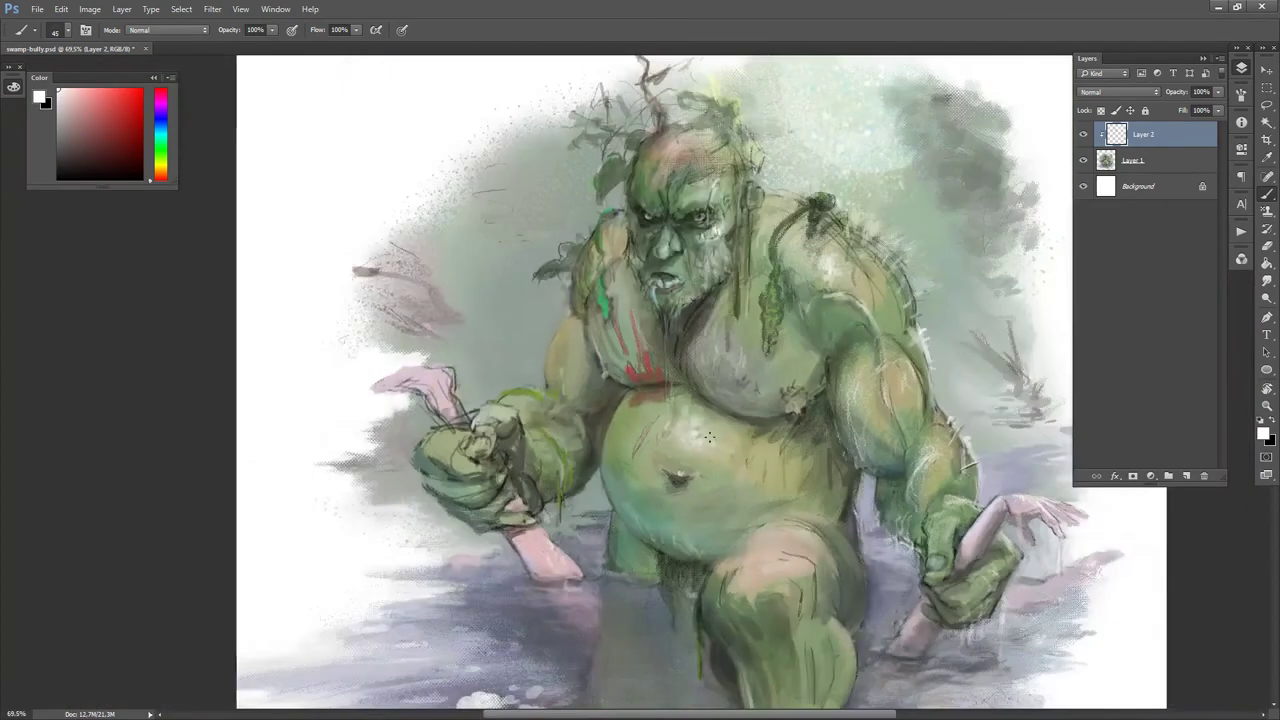
# - Stipple the skin around the belly scar with a coarse texture brush in a sampled grey-green at size 300
pyautogui.press(']')
pyautogui.press(']')
pyautogui.press(']')
pyautogui.press(']')
pyautogui.press(']')
pyautogui.press(']')
pyautogui.press(']')
pyautogui.press(']')
pyautogui.press(']')
pyautogui.press(']')
pyautogui.press(']')
pyautogui.press(']')
pyautogui.press(']')
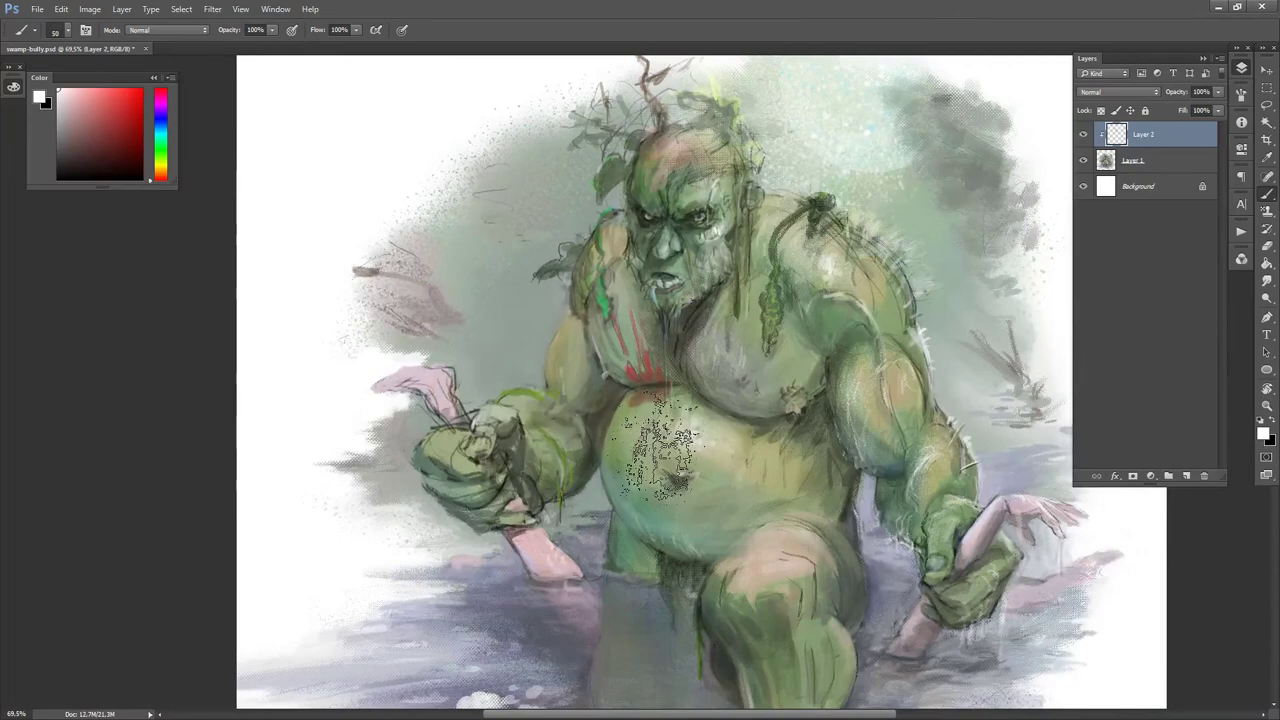
pyautogui.scroll(5, 646, 482)
pyautogui.keyDown('alt'); pyautogui.click(612, 514); pyautogui.keyUp('alt')
pyautogui.press('[')
pyautogui.press('[')
pyautogui.press('[')
pyautogui.press('[')
pyautogui.press('[')
pyautogui.press('[')
pyautogui.press('[')
pyautogui.press('[')
pyautogui.press('[')
pyautogui.press('[')
pyautogui.press('[')
pyautogui.press('[')
pyautogui.press('[')
pyautogui.press('[')
pyautogui.press('[')
pyautogui.press('[')
pyautogui.press('[')
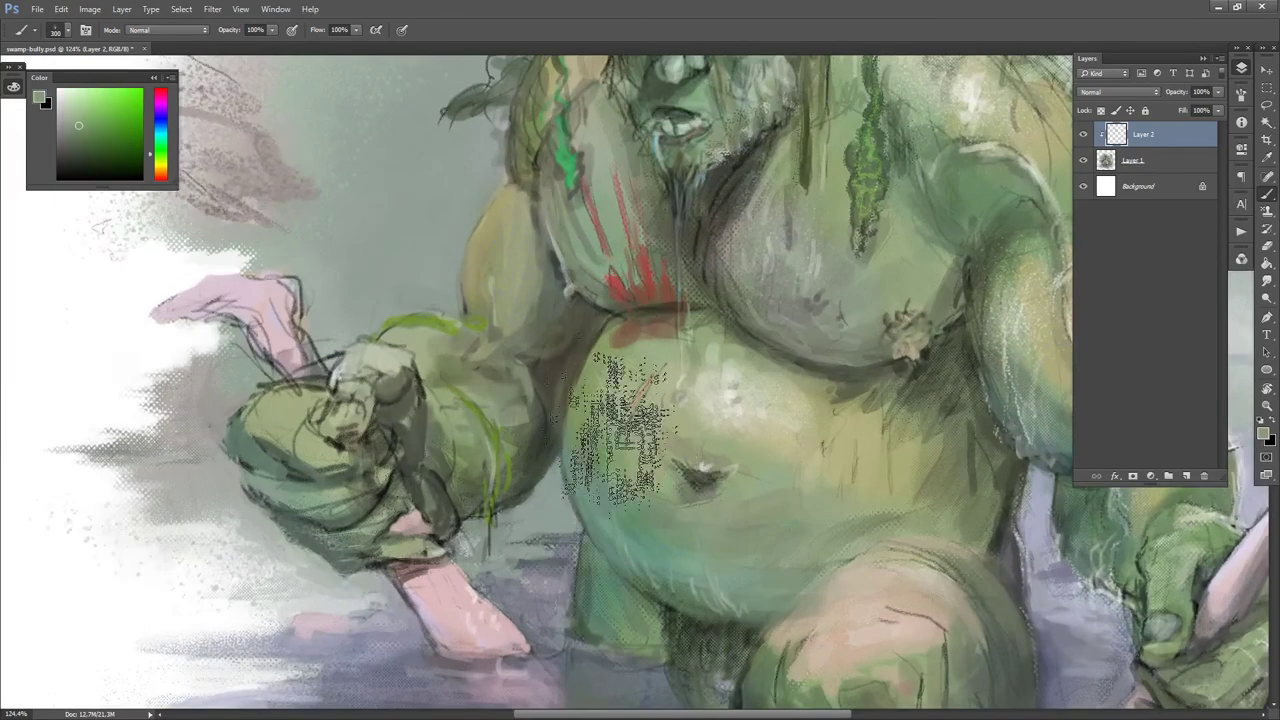
# - Refine the scar on the belly and the skin around it with sampled tan, brown and green tones at size 25
pyautogui.keyDown('alt'); pyautogui.click(668, 321); pyautogui.keyUp('alt')
pyautogui.moveTo(622, 432); pyautogui.dragTo(656, 380)
pyautogui.keyDown('alt'); pyautogui.click(660, 388); pyautogui.keyUp('alt')
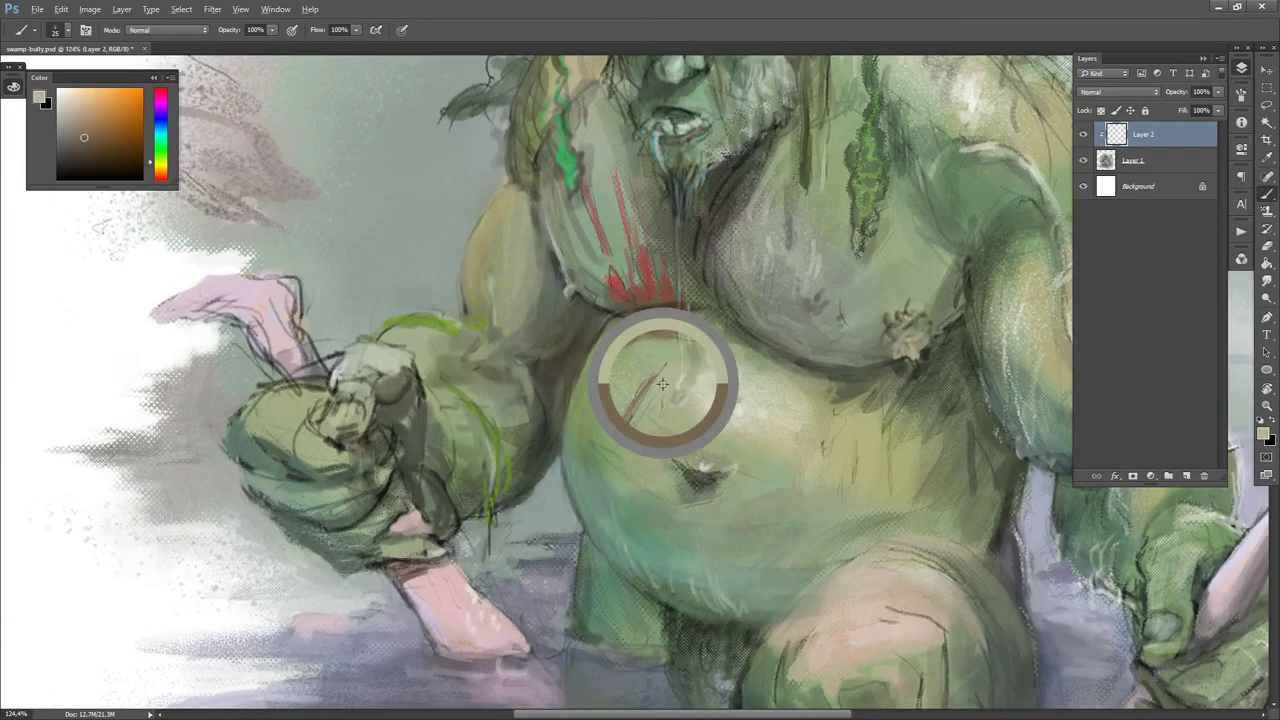
pyautogui.keyDown('alt'); pyautogui.click(631, 437); pyautogui.keyUp('alt')
pyautogui.keyDown('alt'); pyautogui.click(592, 438); pyautogui.keyUp('alt')
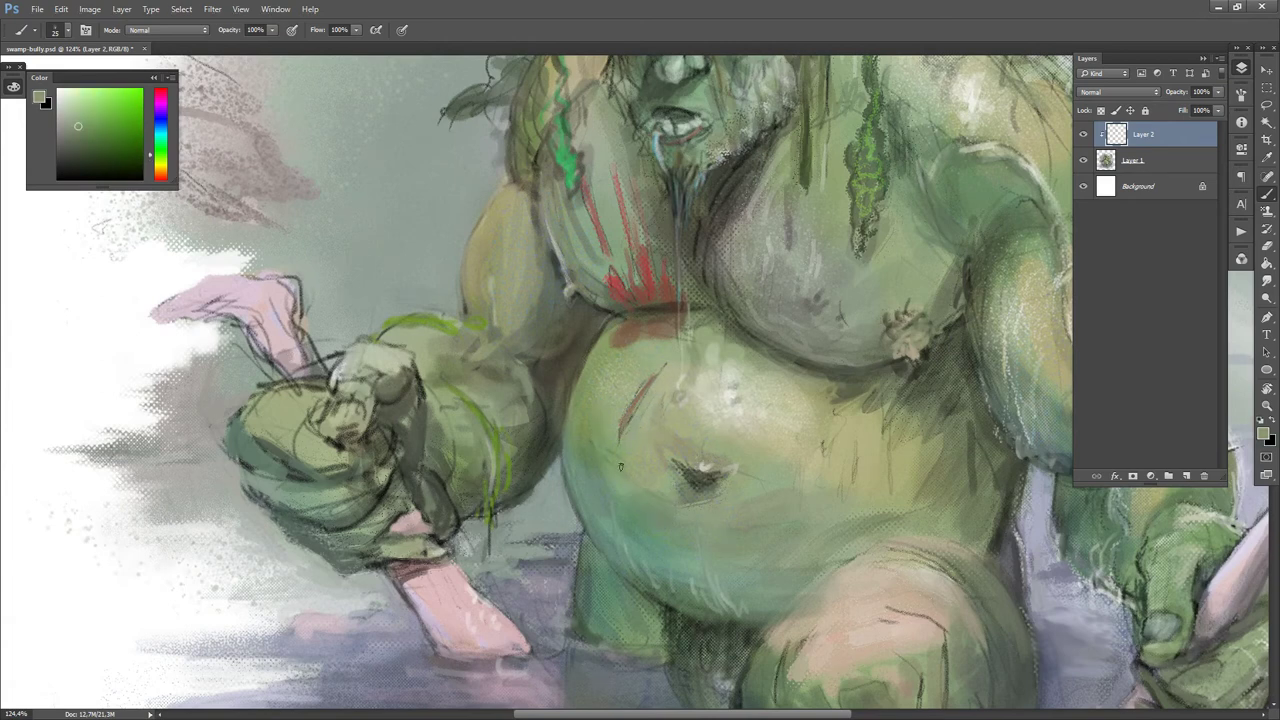
pyautogui.keyDown('alt'); pyautogui.click(607, 449); pyautogui.keyUp('alt')
pyautogui.keyDown('alt'); pyautogui.click(602, 466); pyautogui.keyUp('alt')
# - Reshape the navel's rim and shadow with white and sampled pale green and dark olive tones at size 25
pyautogui.keyDown('alt'); pyautogui.click(696, 474); pyautogui.keyUp('alt')
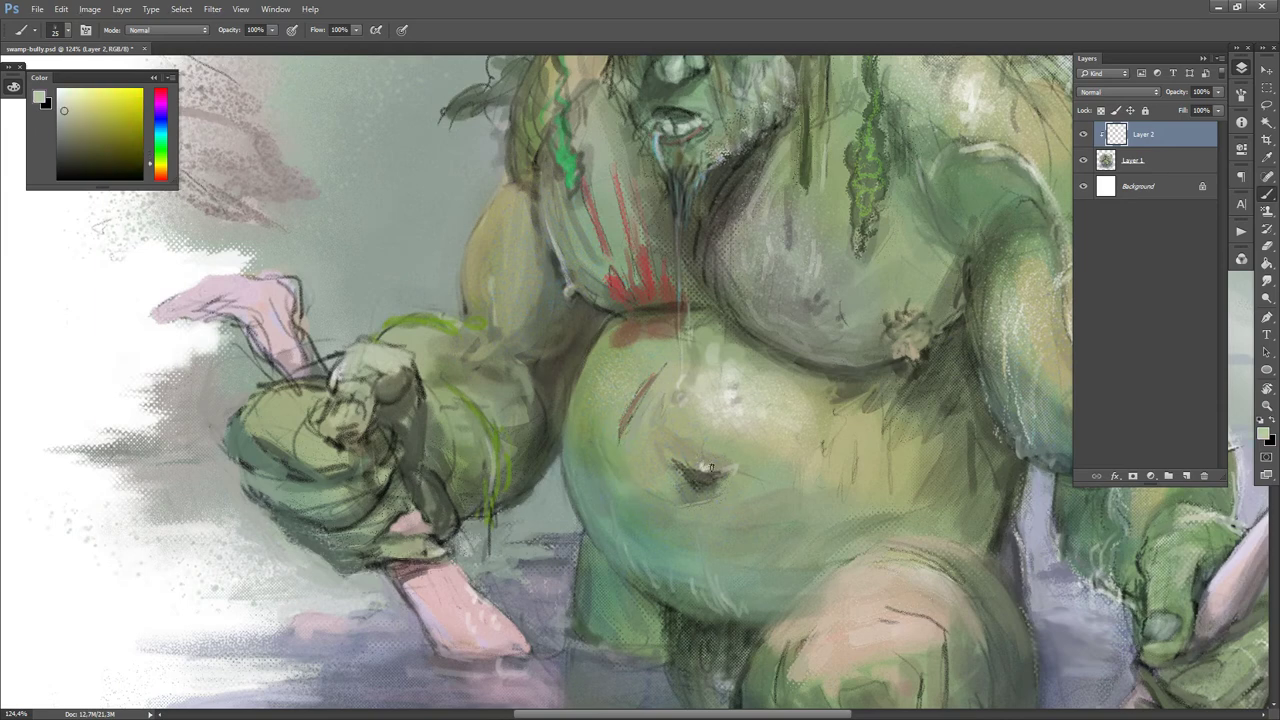
pyautogui.press('d')
pyautogui.press('x')
pyautogui.keyDown('alt'); pyautogui.click(692, 492); pyautogui.keyUp('alt')
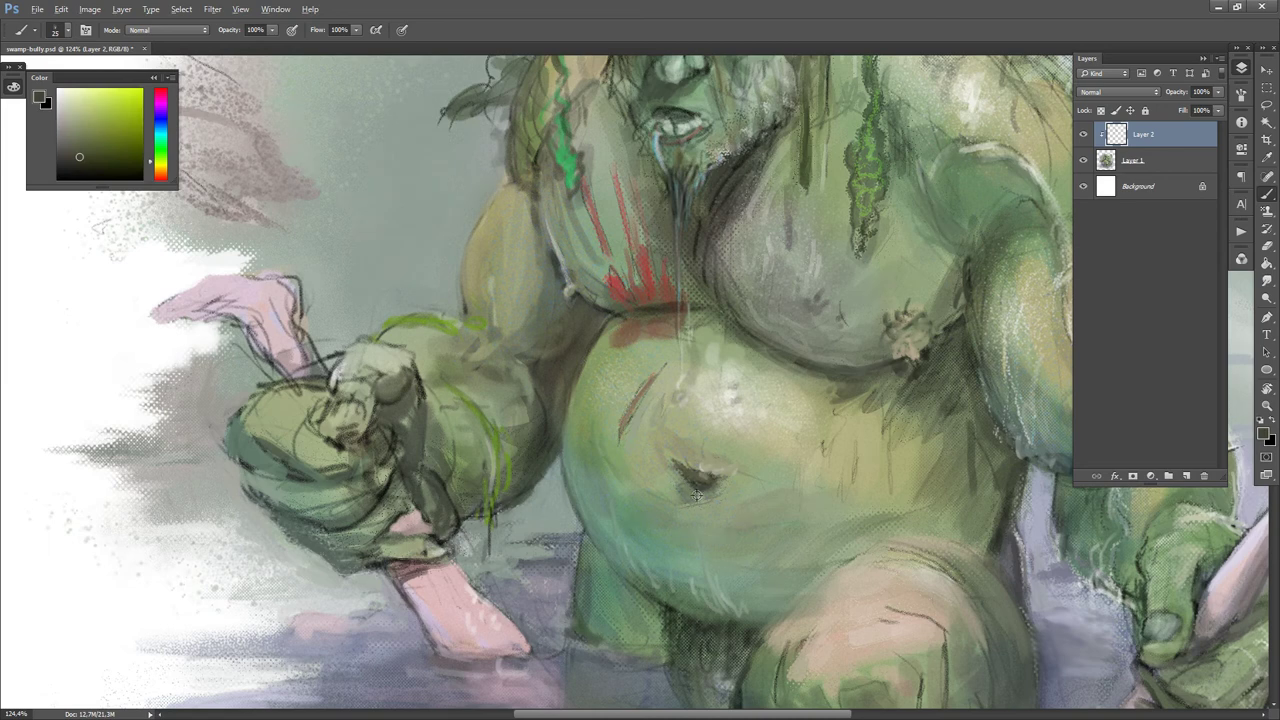
pyautogui.keyDown('alt'); pyautogui.click(670, 462); pyautogui.keyUp('alt')
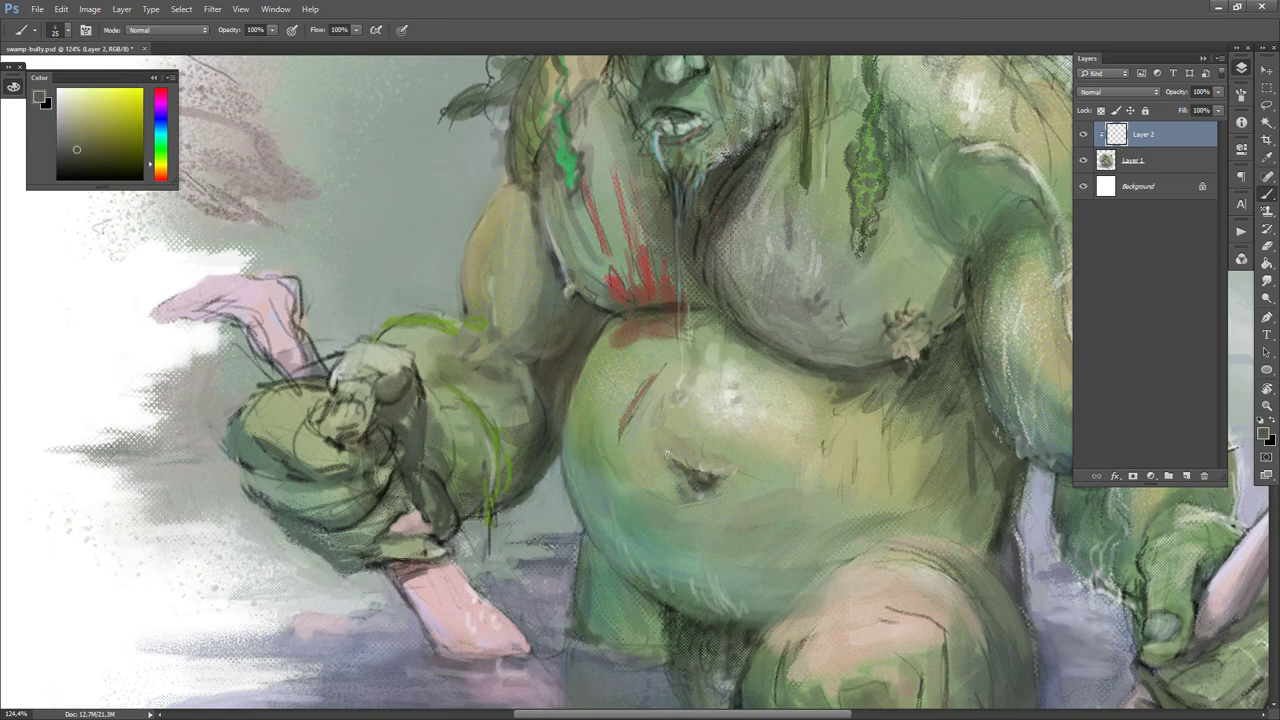
# - Rework the crease between the chest and belly with sampled reddish-brown and dark tones at size 20
pyautogui.keyDown('alt'); pyautogui.click(724, 394); pyautogui.keyUp('alt')
pyautogui.keyDown('alt'); pyautogui.click(660, 329); pyautogui.keyUp('alt')
pyautogui.keyDown('alt'); pyautogui.click(645, 315); pyautogui.keyUp('alt')
pyautogui.keyDown('alt'); pyautogui.click(642, 308); pyautogui.keyUp('alt')
pyautogui.keyDown('alt'); pyautogui.click(633, 318); pyautogui.keyUp('alt')
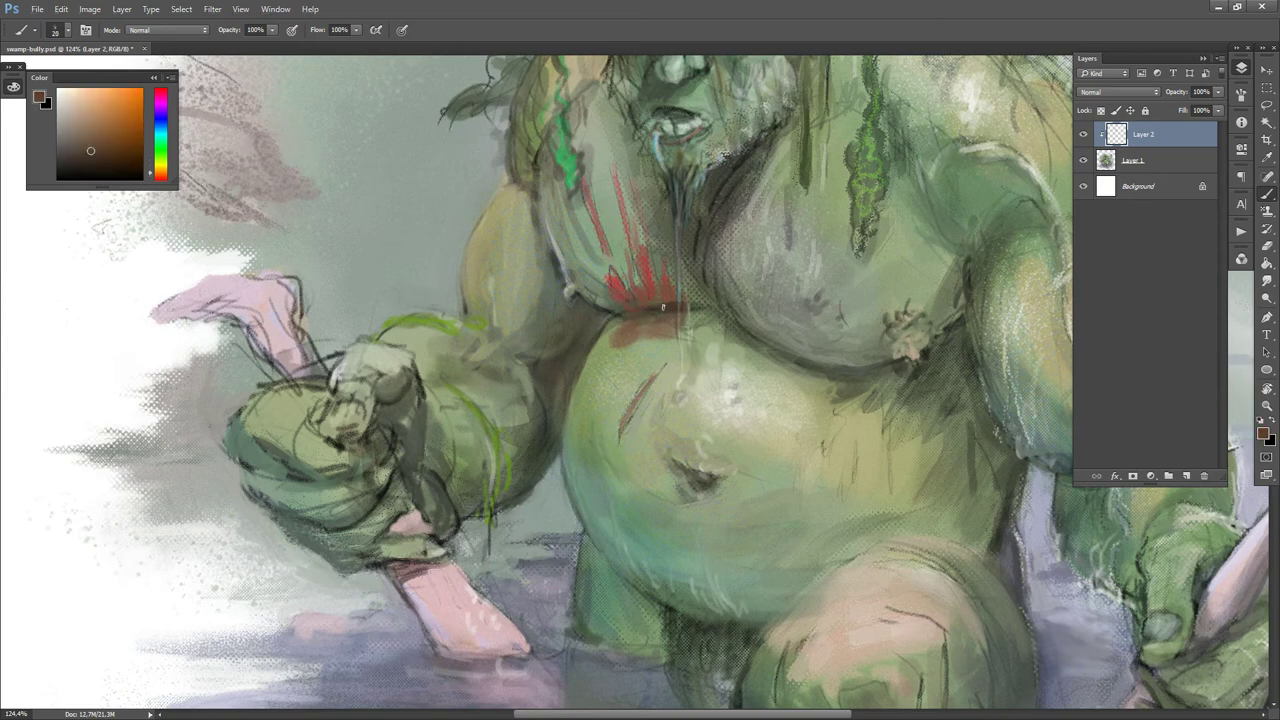
# - Paint white drool strands hanging from the beard across the chest crease and onto the upper belly
pyautogui.press('d')
pyautogui.press('x')
pyautogui.moveTo(680, 266); pyautogui.dragTo(680, 334)
pyautogui.moveTo(704, 326)
pyautogui.mouseDown()
pyautogui.moveTo(696, 414)
pyautogui.moveTo(676, 429)
pyautogui.moveTo(686, 459)
pyautogui.moveTo(683, 393)
pyautogui.mouseUp()
pyautogui.keyDown('alt'); pyautogui.click(676, 429); pyautogui.keyUp('alt')
# - Shade the inner edge of the grey breast beside the beard with sampled dark olive and grey tones
pyautogui.press('d')
pyautogui.press(']')
pyautogui.keyDown('alt'); pyautogui.click(702, 419); pyautogui.keyUp('alt')
pyautogui.keyDown('alt'); pyautogui.click(708, 385); pyautogui.keyUp('alt')
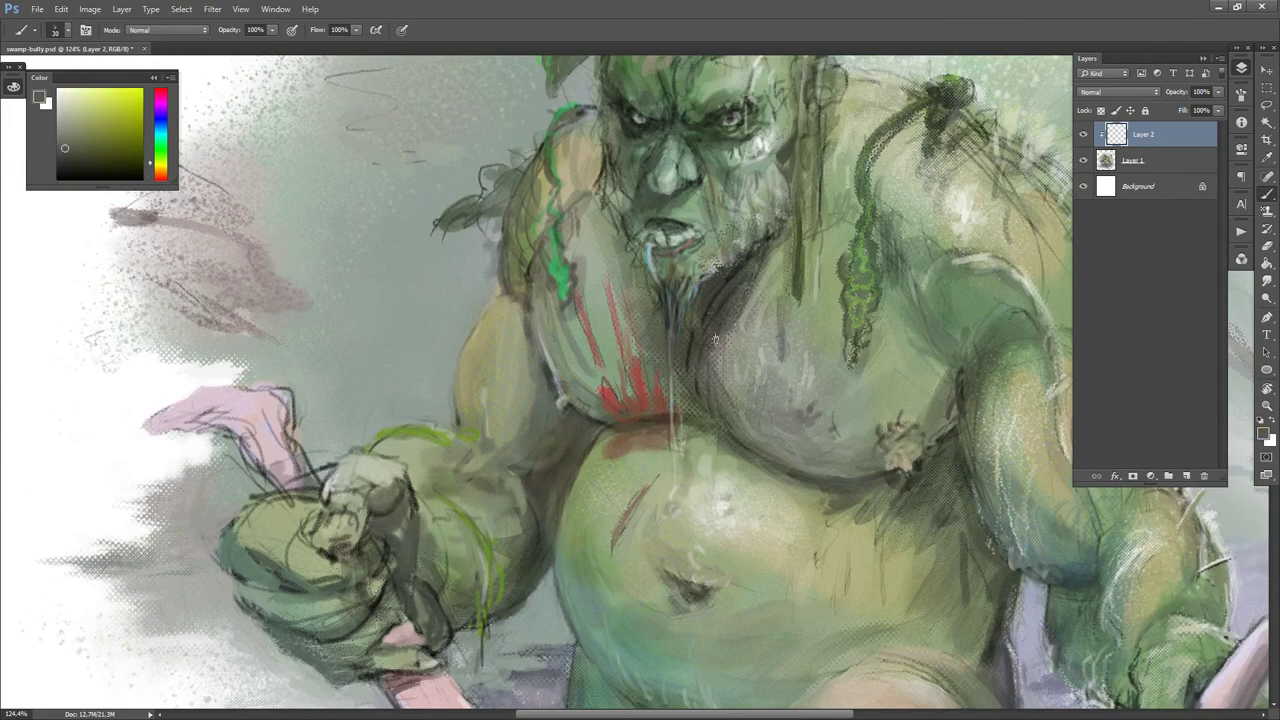
pyautogui.keyDown('alt'); pyautogui.click(729, 343); pyautogui.keyUp('alt')
pyautogui.keyDown('alt'); pyautogui.click(736, 370); pyautogui.keyUp('alt')
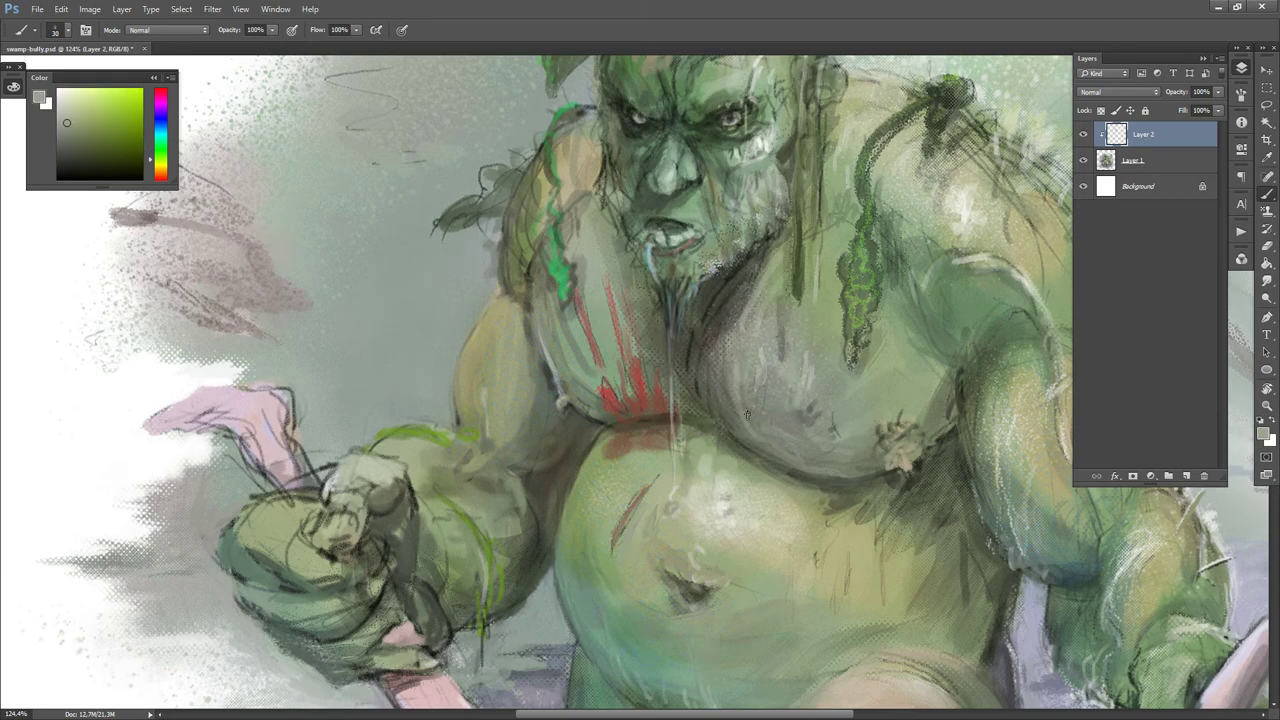
pyautogui.keyDown('alt'); pyautogui.click(735, 338); pyautogui.keyUp('alt')
pyautogui.keyDown('alt'); pyautogui.click(727, 349); pyautogui.keyUp('alt')
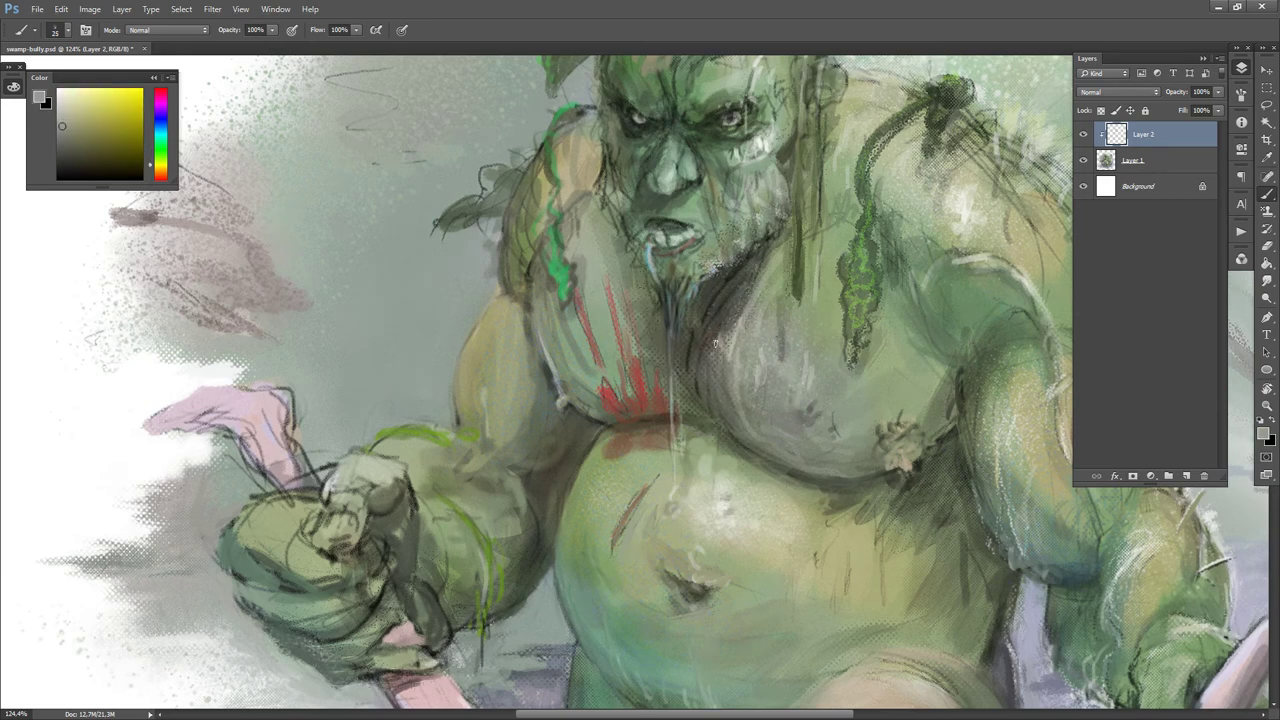
# - Stipple the bloodied side of the chest in white with a coarse texture brush at size 400
pyautogui.press('d')
pyautogui.press('x')
pyautogui.press(']')
pyautogui.press(']')
pyautogui.press(']')
pyautogui.press(']')
pyautogui.press(']')
pyautogui.press(']')
pyautogui.press(']')
pyautogui.press(']')
pyautogui.press(']')
pyautogui.press(']')
pyautogui.press(']')
pyautogui.press(']')
pyautogui.press(']')
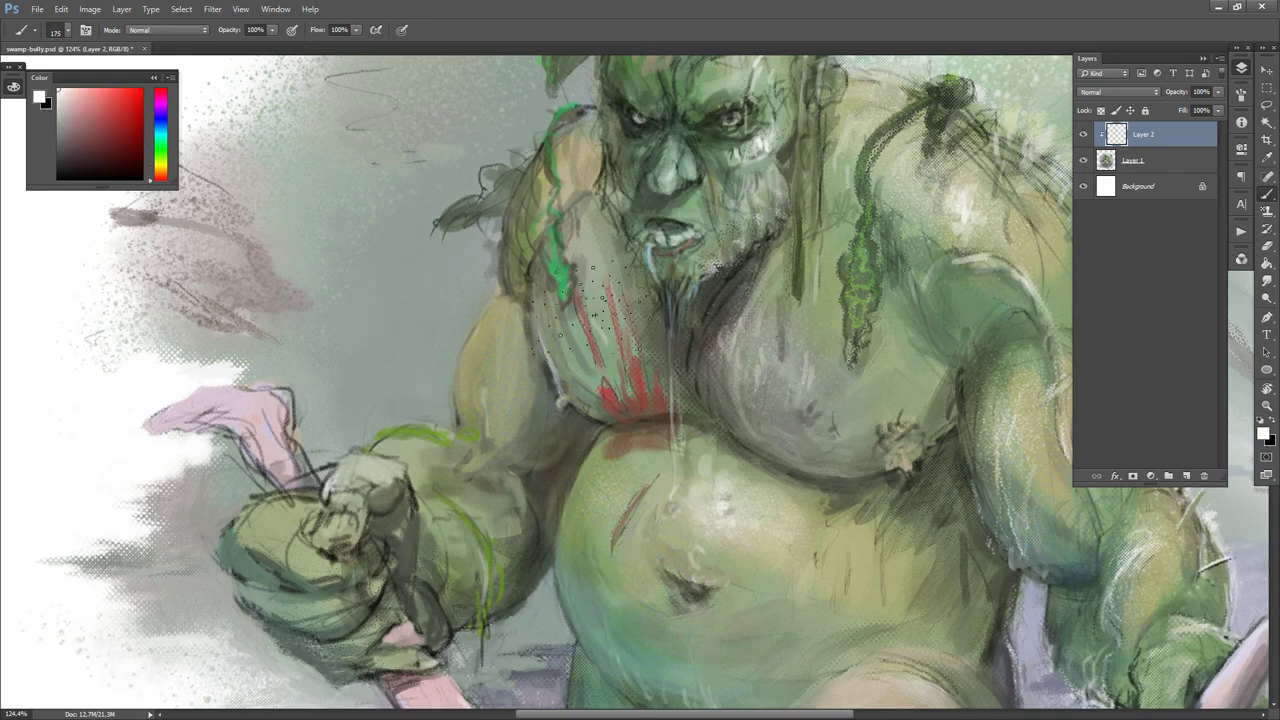
pyautogui.press('x')
pyautogui.press('x')
pyautogui.press('[')
pyautogui.press('[')
pyautogui.press(']')
pyautogui.press(']')
pyautogui.press(']')
pyautogui.press(']')
pyautogui.press(']')
pyautogui.press(']')
pyautogui.press(']')
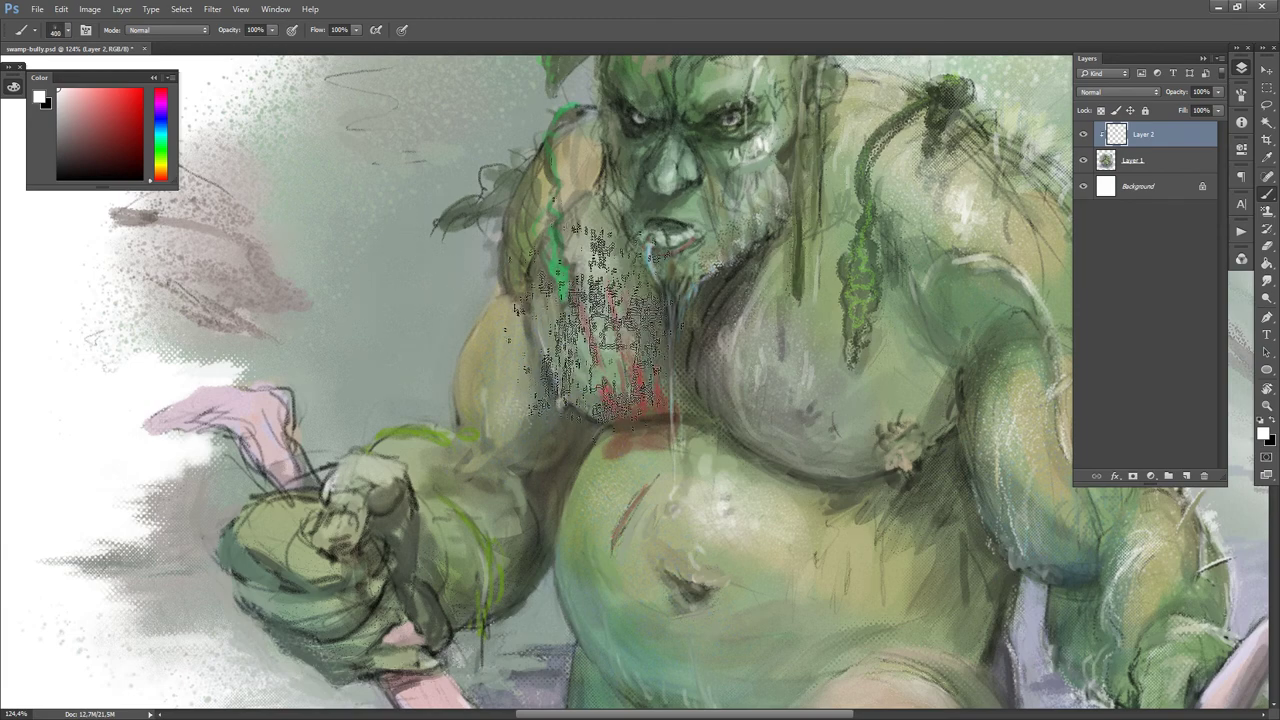
# - Reduce the brush size and dab a small white highlight near the top of the bloodied breast
pyautogui.press('[')
pyautogui.press('[')
pyautogui.press('[')
pyautogui.press('[')
pyautogui.press('[')
pyautogui.press('[')
pyautogui.press('[')
pyautogui.press('[')
pyautogui.press('[')
pyautogui.press('[')
pyautogui.press('x')
pyautogui.press('x')
pyautogui.click(594, 264)
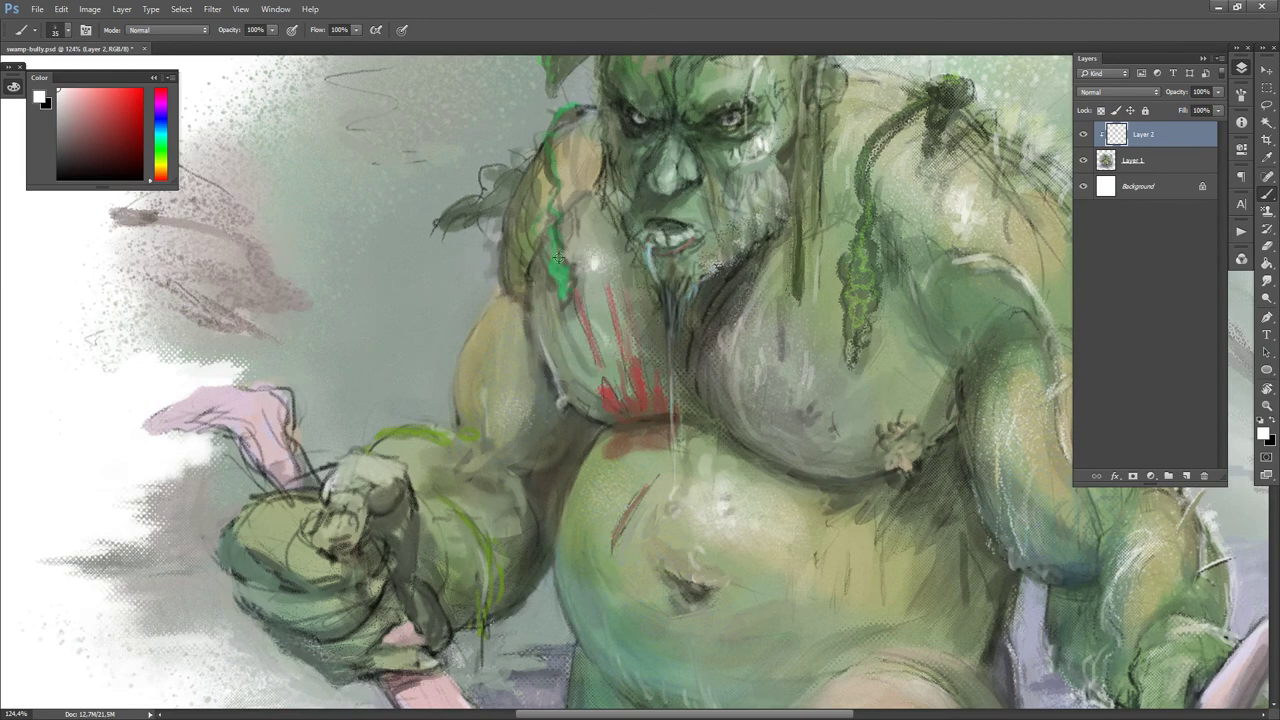
# - Refine the bright green vine on the shoulder with sampled green and fine black accents at size 9
pyautogui.keyDown('alt'); pyautogui.click(556, 260); pyautogui.keyUp('alt')
pyautogui.moveTo(554, 229); pyautogui.dragTo(553, 210)
pyautogui.press('d')
pyautogui.press('[')
pyautogui.press('[')
pyautogui.press('[')
pyautogui.press('x')
pyautogui.press('x')
pyautogui.press('[')
pyautogui.press('[')
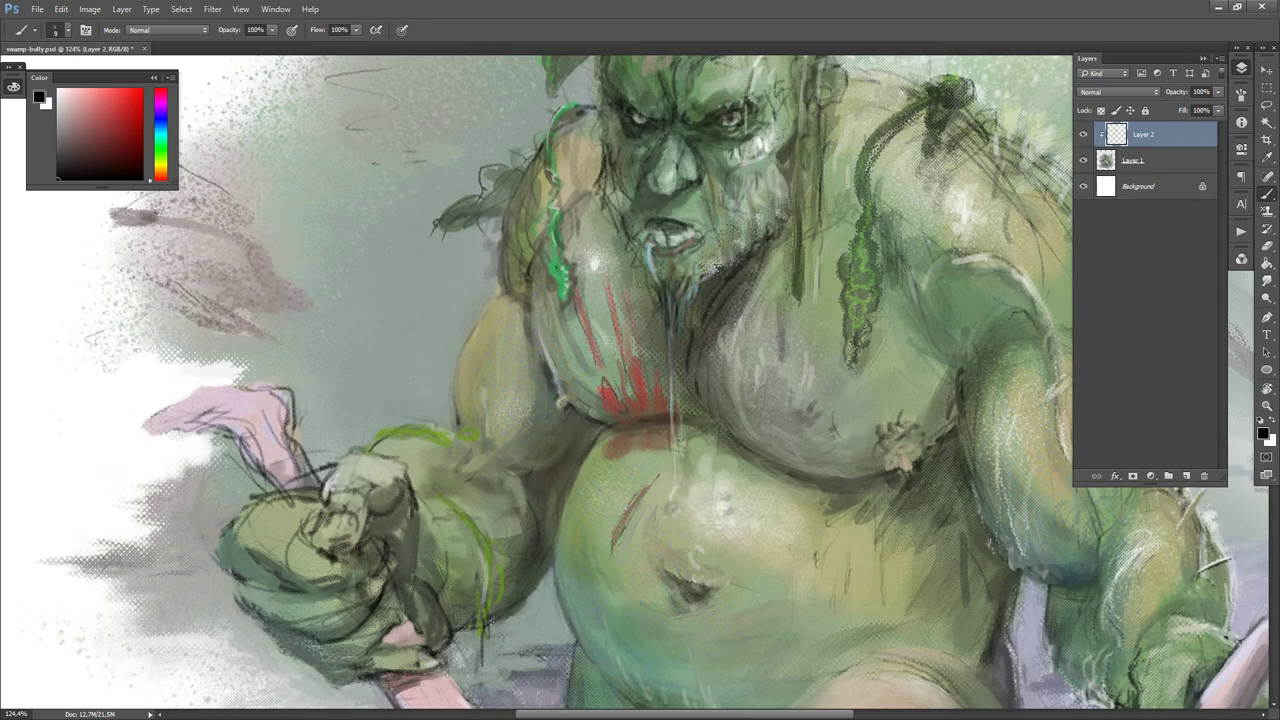
pyautogui.press('x')
pyautogui.press('x')
# - Touch up the bloody streaks on the chest with sampled pink and red tones
pyautogui.keyDown('alt'); pyautogui.click(414, 685); pyautogui.keyUp('alt')
pyautogui.keyDown('alt'); pyautogui.click(604, 385); pyautogui.keyUp('alt')
pyautogui.keyDown('alt'); pyautogui.click(641, 418); pyautogui.keyUp('alt')
# - Paint white highlights on the upper arm beside the bloodied breast at size 15 and soften them with sampled grey-green
pyautogui.press('d')
pyautogui.press('x')
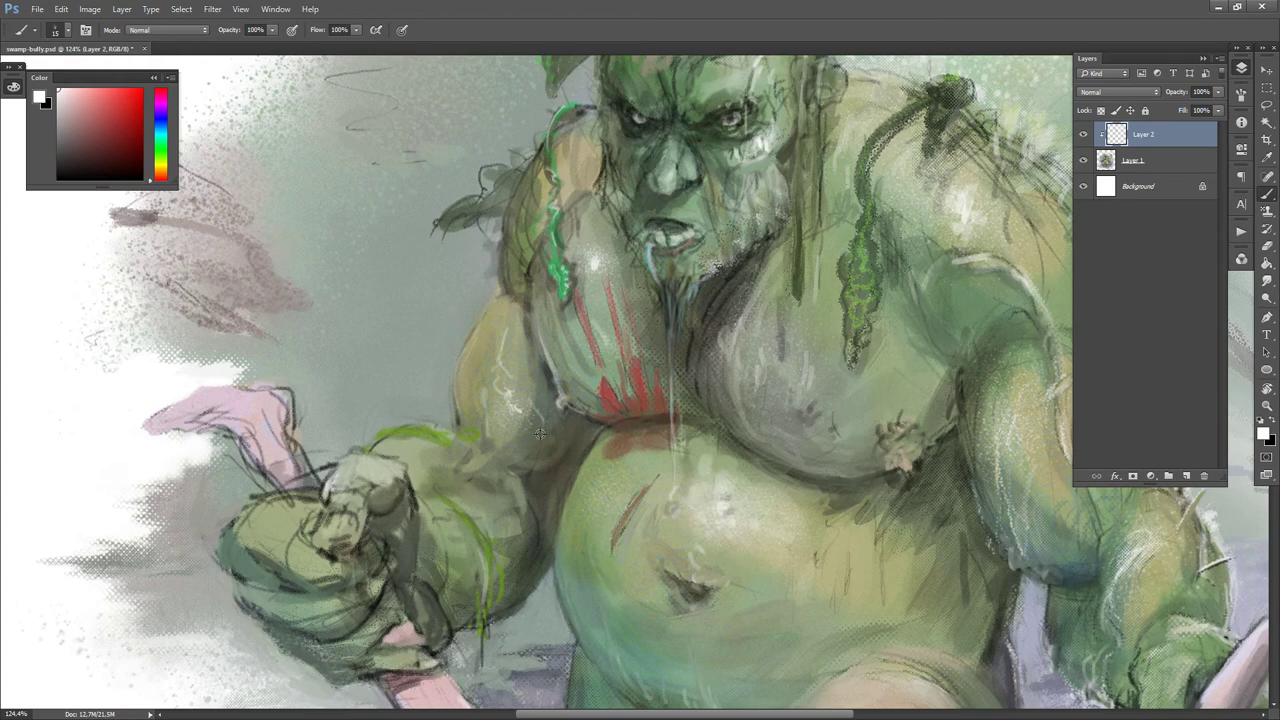
pyautogui.keyDown('alt'); pyautogui.click(534, 418); pyautogui.keyUp('alt')
pyautogui.keyDown('alt'); pyautogui.click(507, 337); pyautogui.keyUp('alt')
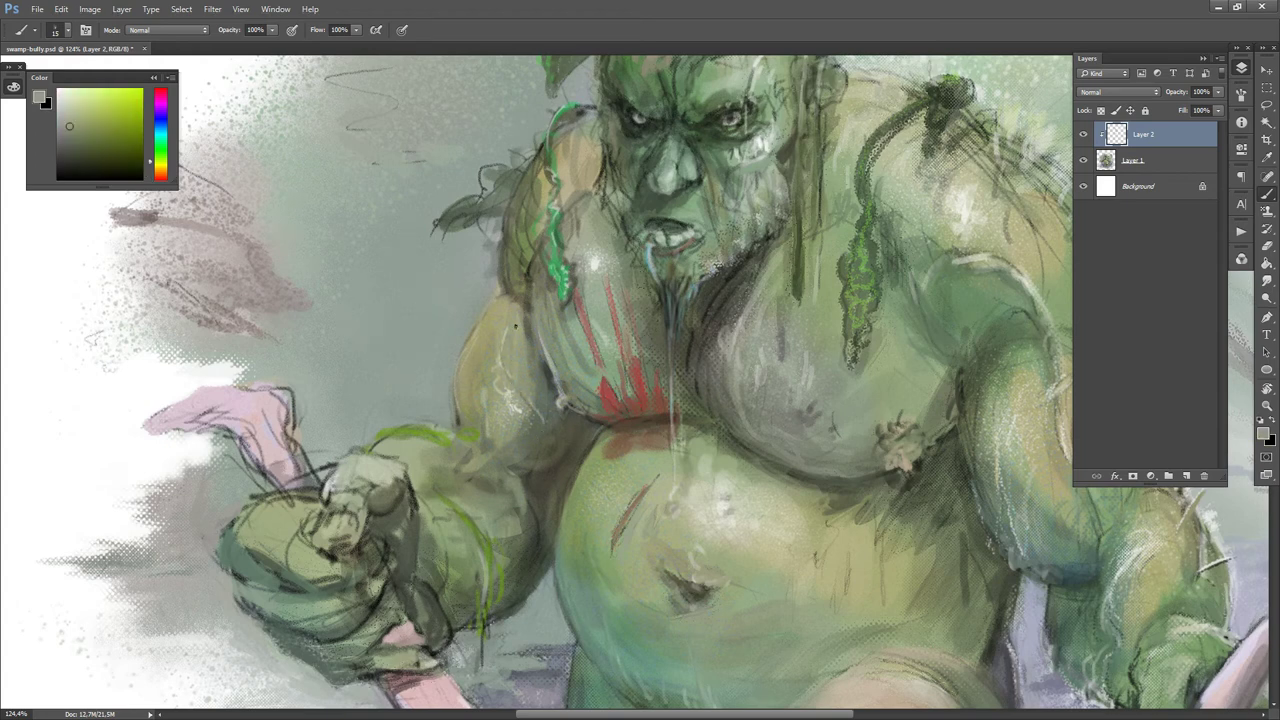
# - Define the outer edge of the bloodied breast with sampled dark olive and add white highlights along the red streaks
pyautogui.keyDown('alt'); pyautogui.click(550, 376); pyautogui.keyUp('alt')
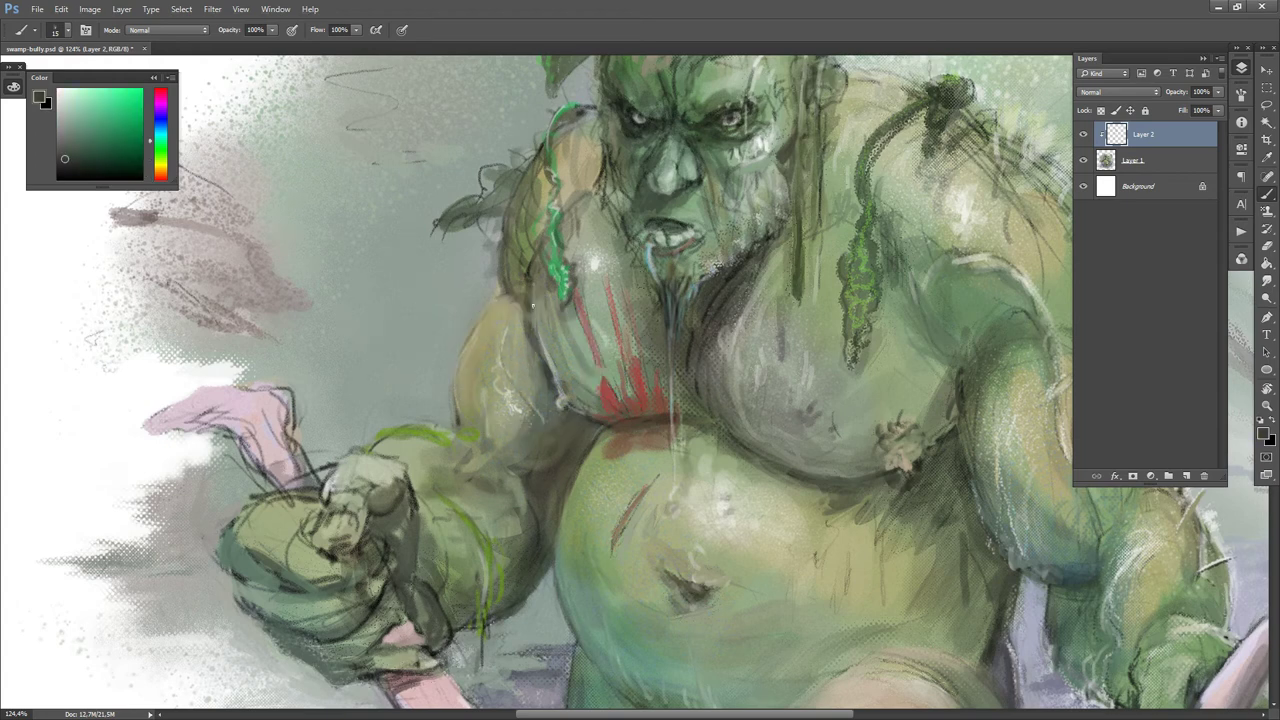
pyautogui.press('d')
pyautogui.press('x')
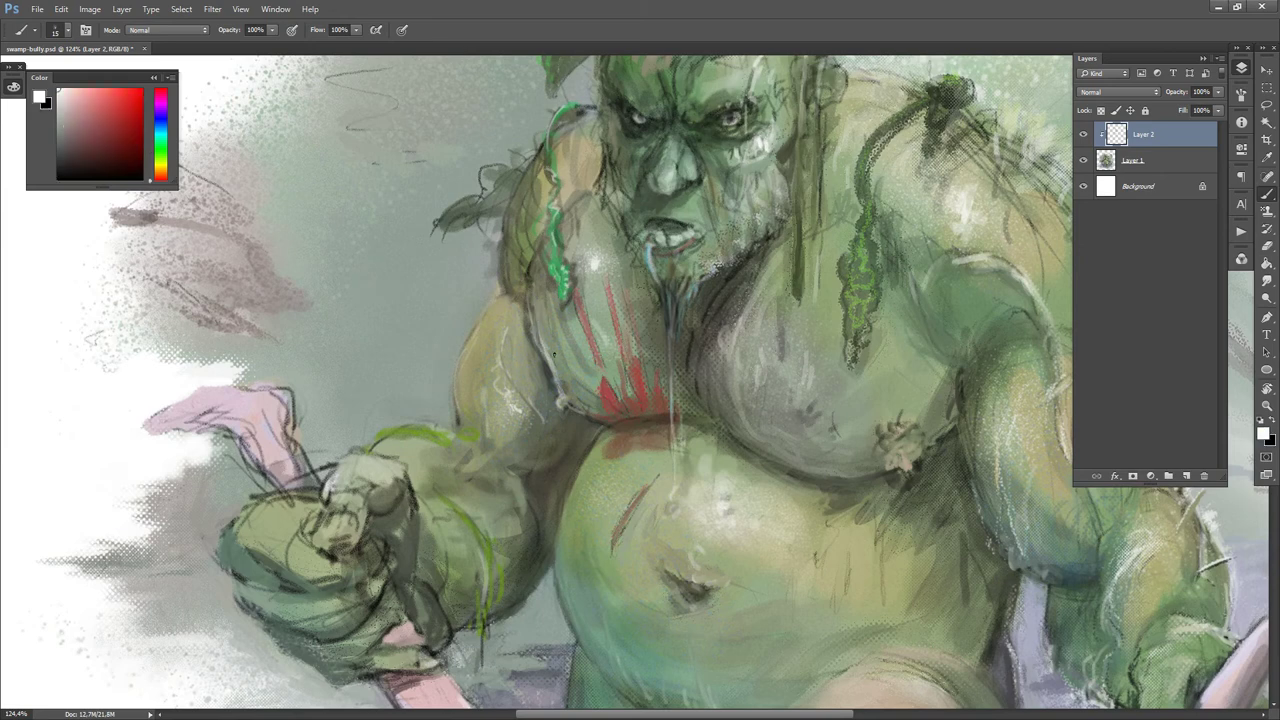
pyautogui.moveTo(606, 381); pyautogui.dragTo(612, 403)
pyautogui.moveTo(582, 312)
pyautogui.mouseDown()
pyautogui.moveTo(590, 342)
pyautogui.moveTo(626, 374)
pyautogui.mouseUp()
pyautogui.keyDown('alt'); pyautogui.click(614, 286); pyautogui.keyUp('alt')
pyautogui.moveTo(606, 280); pyautogui.dragTo(611, 293)
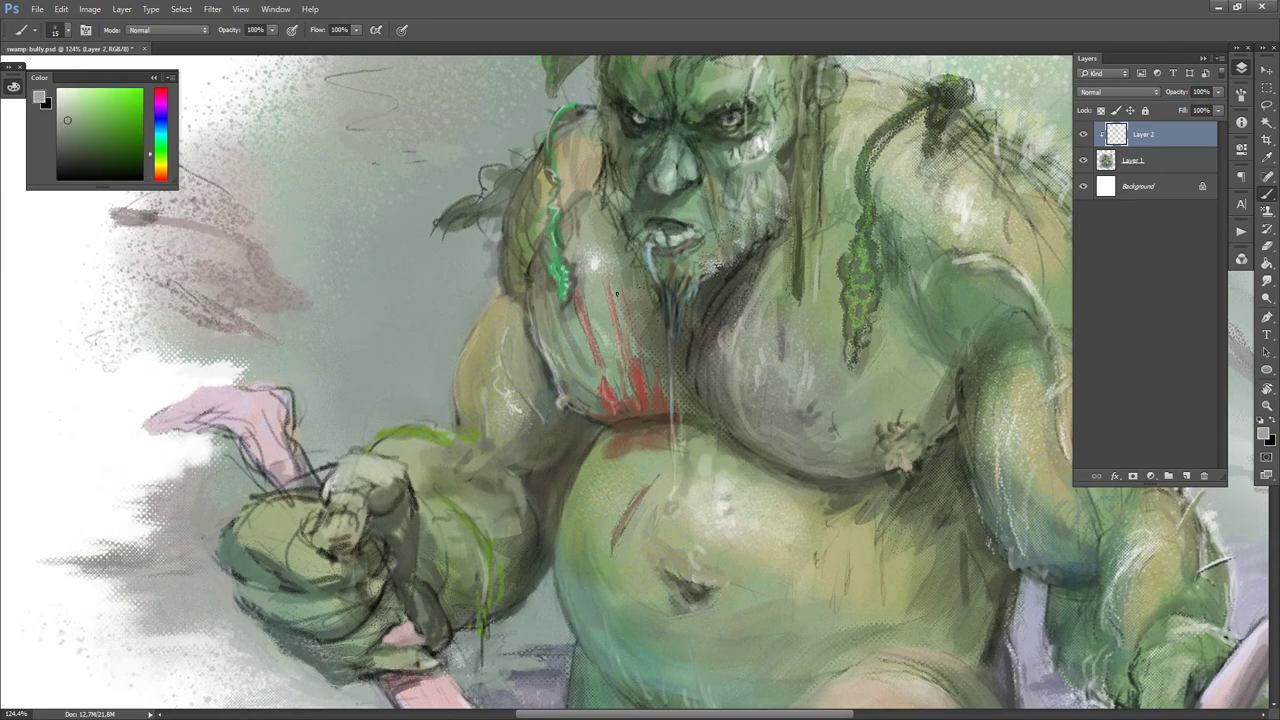
# - Add more white highlight strokes to the upper bloodied breast and the upper part of the opposite breast at size 15
pyautogui.press('d')
pyautogui.press('x')
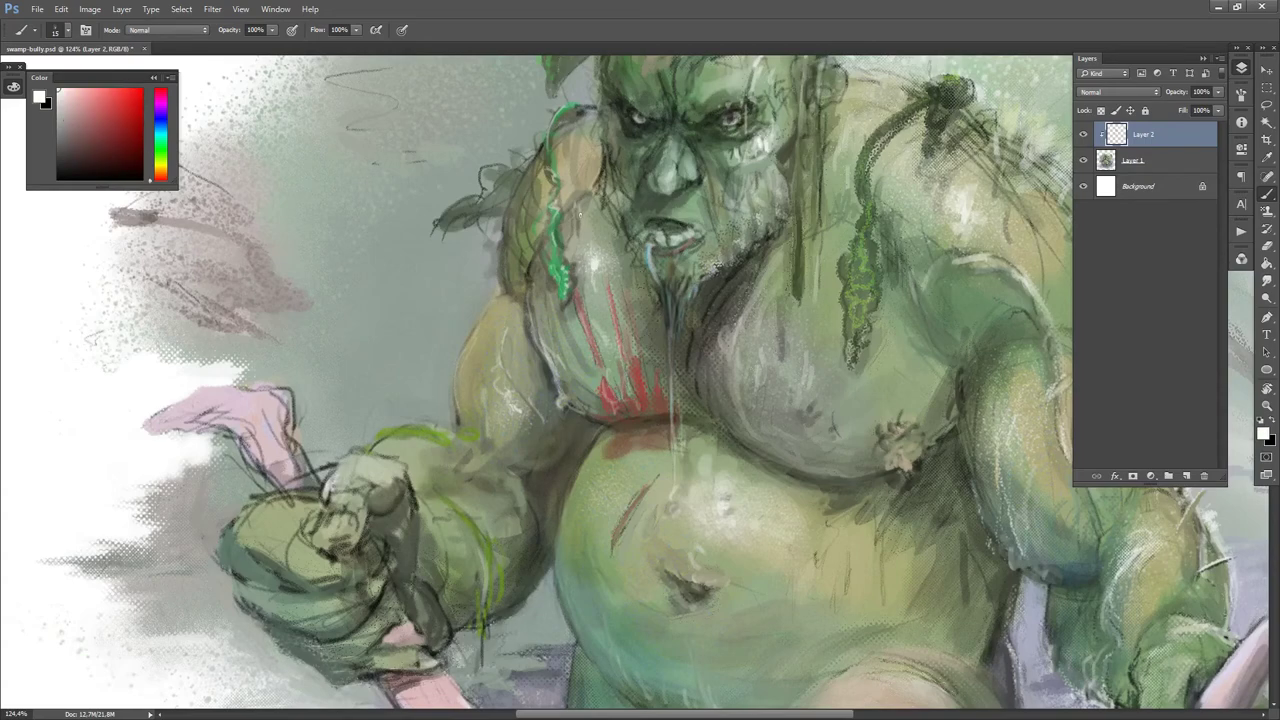
pyautogui.keyDown('alt'); pyautogui.click(579, 211); pyautogui.keyUp('alt')
pyautogui.press('d')
pyautogui.press('x')
pyautogui.moveTo(792, 282); pyautogui.dragTo(771, 282)
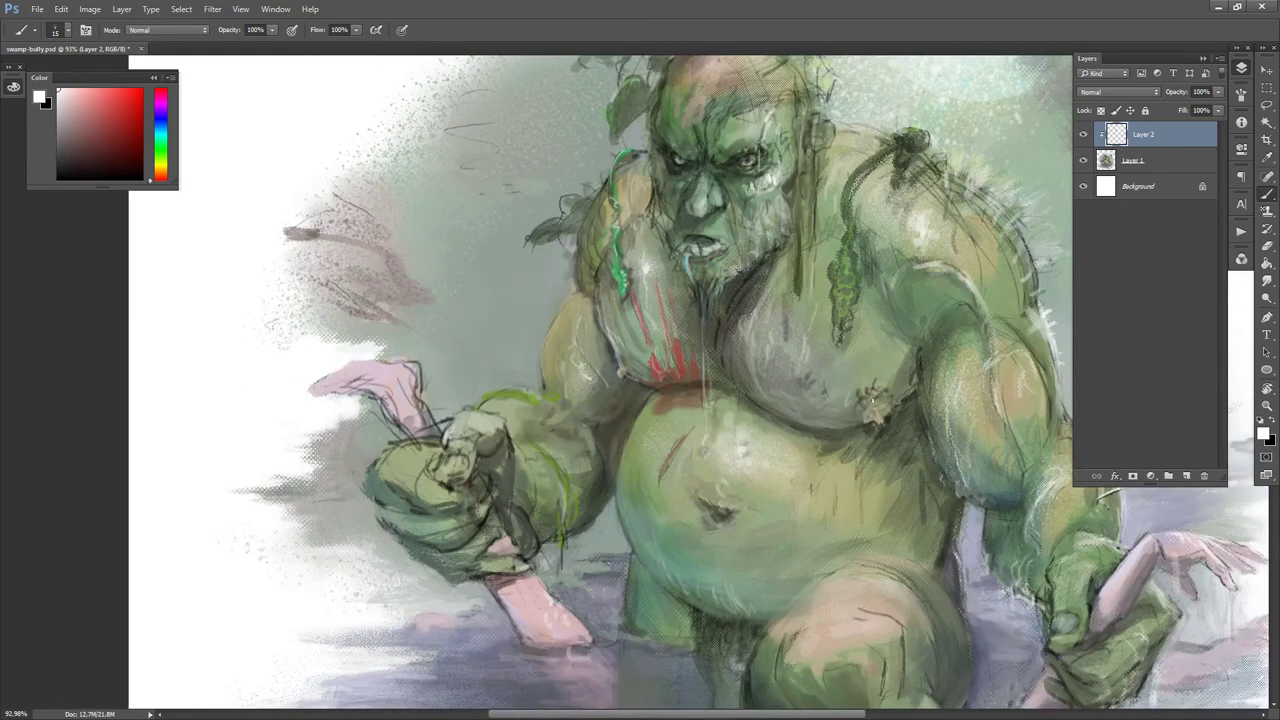
# - Refine the nipple and the skin around it with white and sampled olive and grey-green tones at size 20
pyautogui.press('x')
pyautogui.keyDown('alt'); pyautogui.click(868, 418); pyautogui.keyUp('alt')
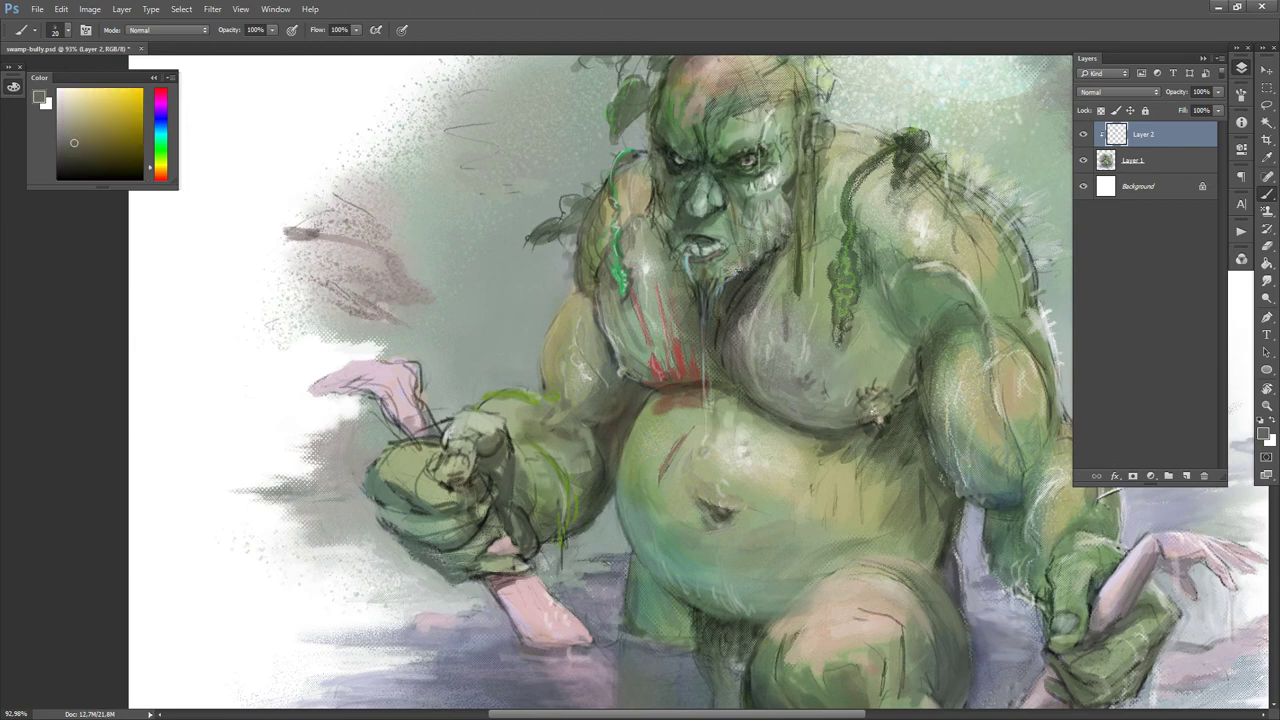
pyautogui.press('d')
pyautogui.press('x')
pyautogui.keyDown('alt'); pyautogui.click(879, 401); pyautogui.keyUp('alt')
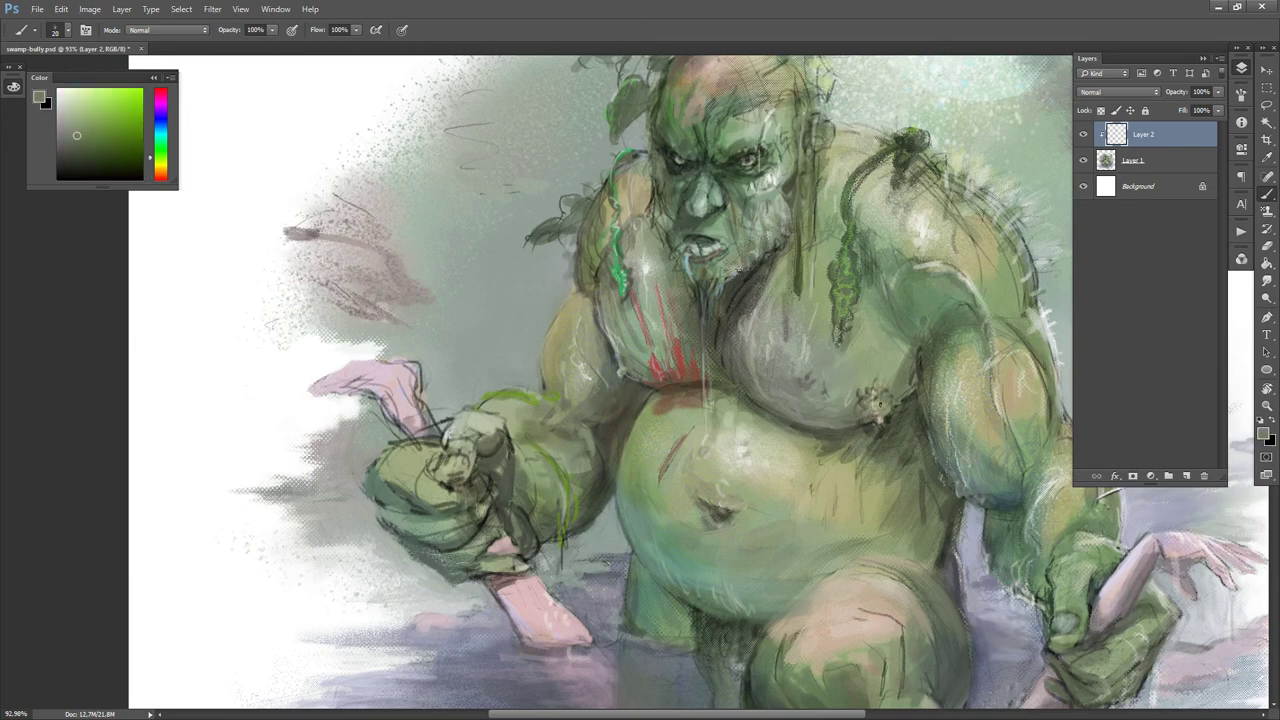
pyautogui.keyDown('alt'); pyautogui.click(886, 372); pyautogui.keyUp('alt')
pyautogui.keyDown('alt'); pyautogui.click(868, 371); pyautogui.keyUp('alt')
# - Try to dab white speckles onto the breast above the nipple with the speckle brush at size 70
pyautogui.press(']')
pyautogui.press(']')
pyautogui.press(']')
pyautogui.press(']')
pyautogui.press(']')
pyautogui.press(']')
pyautogui.press(']')
pyautogui.press(']')
pyautogui.press(']')
pyautogui.press(']')
pyautogui.press(']')
pyautogui.press(']')
pyautogui.press(']')
pyautogui.press(']')
pyautogui.press('.')
pyautogui.press('d')
pyautogui.press('x')
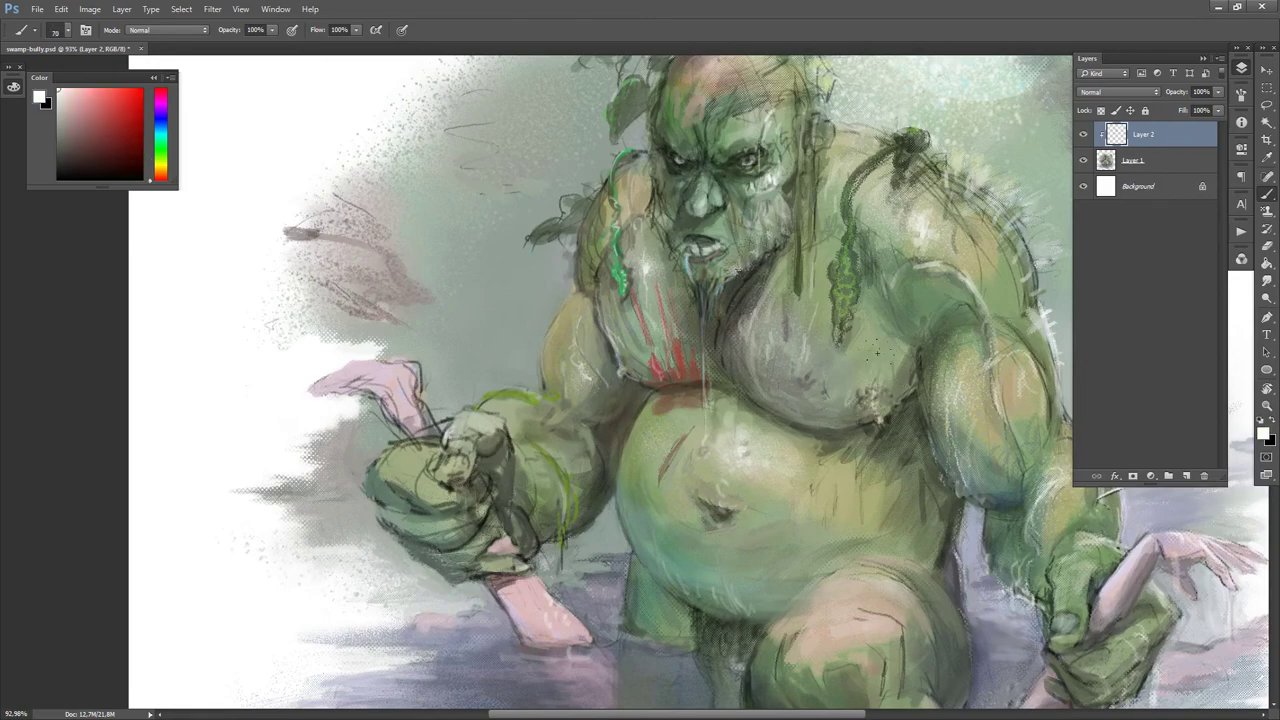
pyautogui.hotkey('ctrl', 'z')
# - Reduce the brush size and stroke white highlights onto the inner part of the grey breast
pyautogui.press('[')
pyautogui.press('[')
pyautogui.press('[')
pyautogui.press('[')
pyautogui.press('[')
pyautogui.press('[')
pyautogui.press('[')
pyautogui.press('[')
pyautogui.press('[')
pyautogui.press('[')
pyautogui.press('[')
pyautogui.press('[')
pyautogui.press('[')
pyautogui.press('[')
pyautogui.press('[')
pyautogui.press('[')
pyautogui.press('[')
pyautogui.press('[')
pyautogui.moveTo(771, 337); pyautogui.dragTo(768, 360)
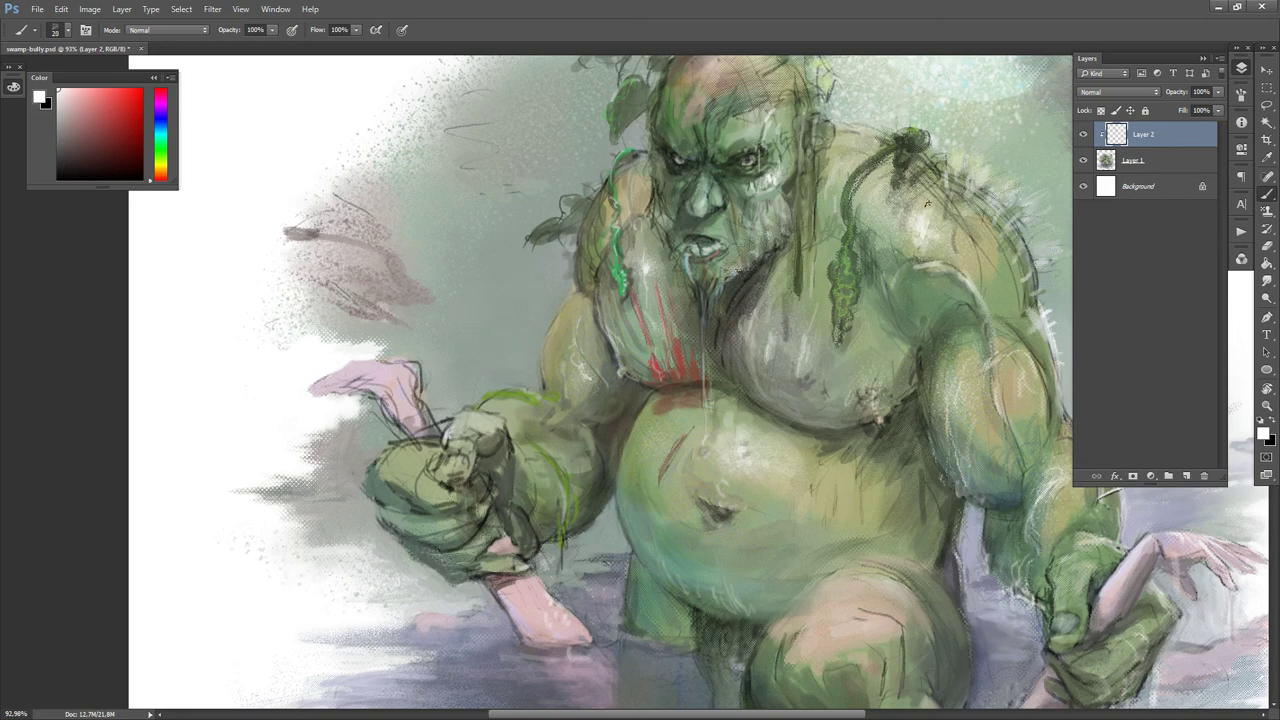
# - Stipple white texture onto the breast just above the nipple with a coarse brush at size 250
pyautogui.press('[')
pyautogui.press('[')
pyautogui.press('[')
pyautogui.press(']')
pyautogui.press(']')
pyautogui.press(']')
pyautogui.press(']')
pyautogui.press(']')
pyautogui.press(']')
pyautogui.press(']')
pyautogui.press(']')
pyautogui.press(']')
pyautogui.press(']')
pyautogui.press(']')
pyautogui.press(']')
pyautogui.press(']')
pyautogui.press(']')
pyautogui.press(']')
pyautogui.press(']')
pyautogui.press(']')
pyautogui.press(']')
pyautogui.press(']')
pyautogui.click(874, 372)
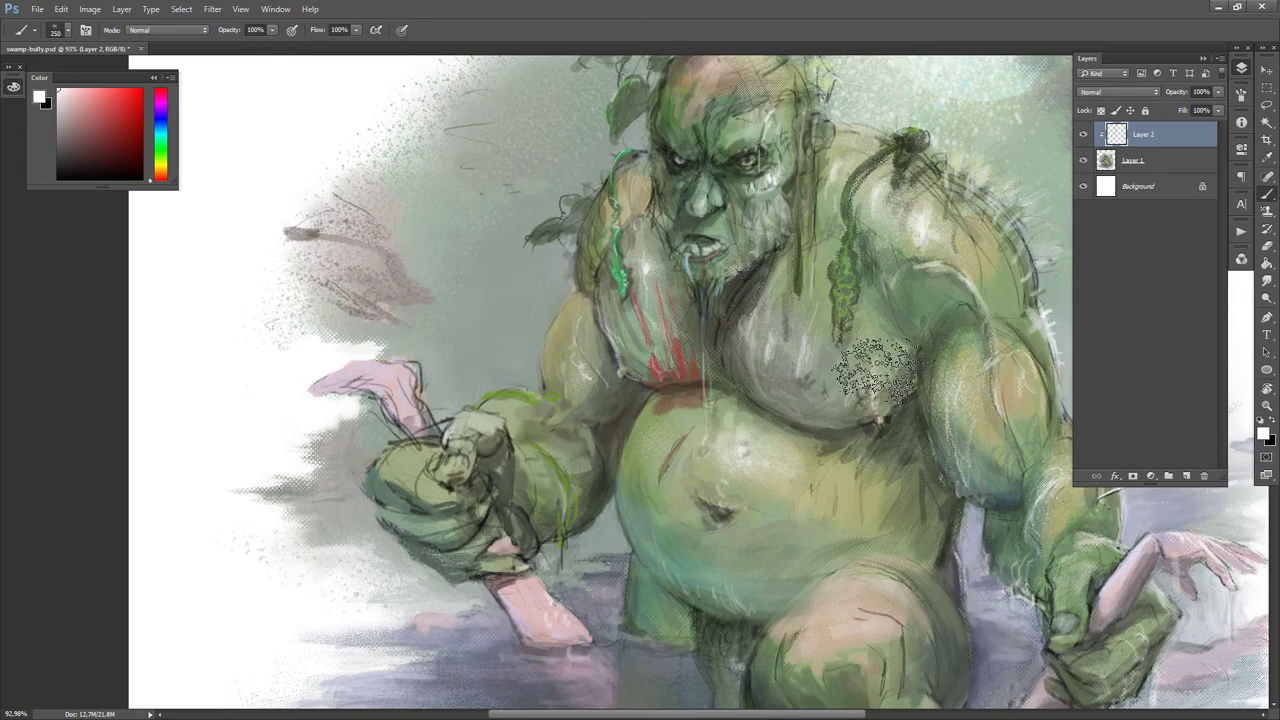
# - Undo the stippling above the nipple and stroke fine white highlights around the nipple and across the breast with a small brush
pyautogui.hotkey('ctrl', 'z')
pyautogui.press('[')
pyautogui.press('[')
pyautogui.press('[')
pyautogui.press('[')
pyautogui.press('[')
pyautogui.press('[')
pyautogui.press('[')
pyautogui.press('[')
pyautogui.press('[')
pyautogui.press('[')
pyautogui.press('[')
pyautogui.press('[')
pyautogui.press('[')
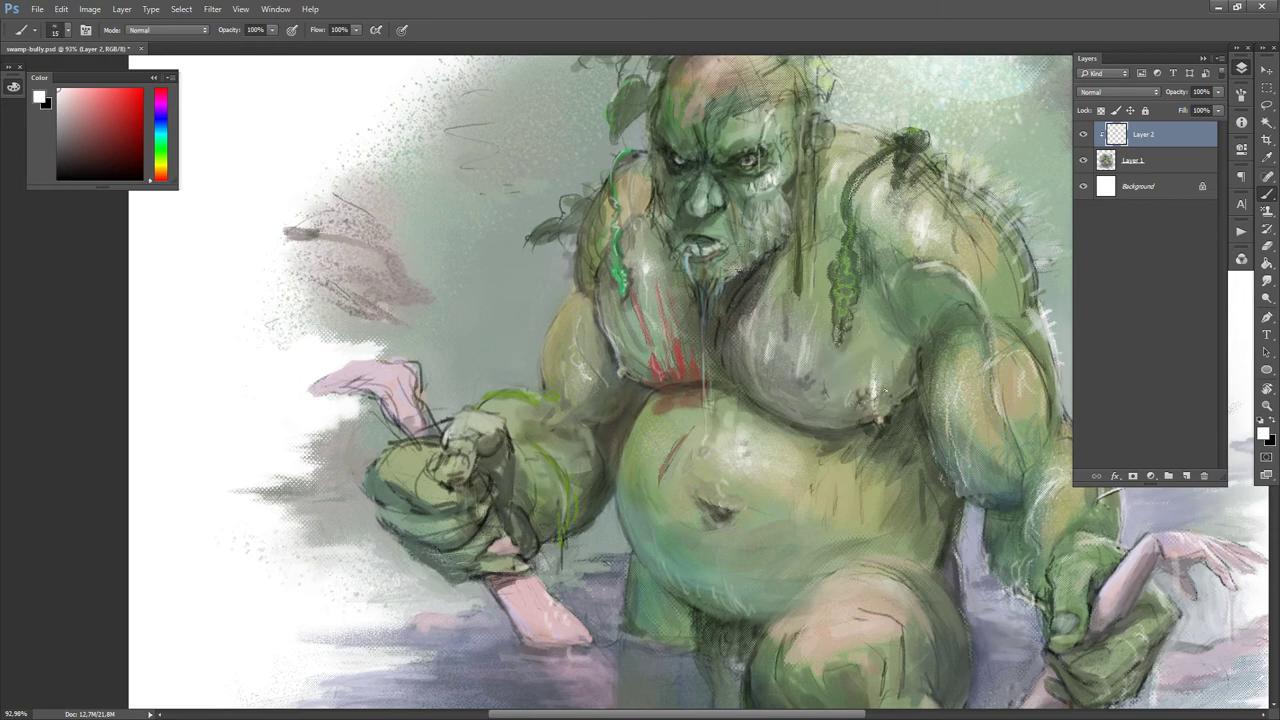
pyautogui.moveTo(885, 391); pyautogui.dragTo(890, 402)
pyautogui.moveTo(853, 398); pyautogui.dragTo(856, 407)
pyautogui.moveTo(802, 366); pyautogui.dragTo(809, 308)
pyautogui.moveTo(645, 266); pyautogui.dragTo(636, 272)
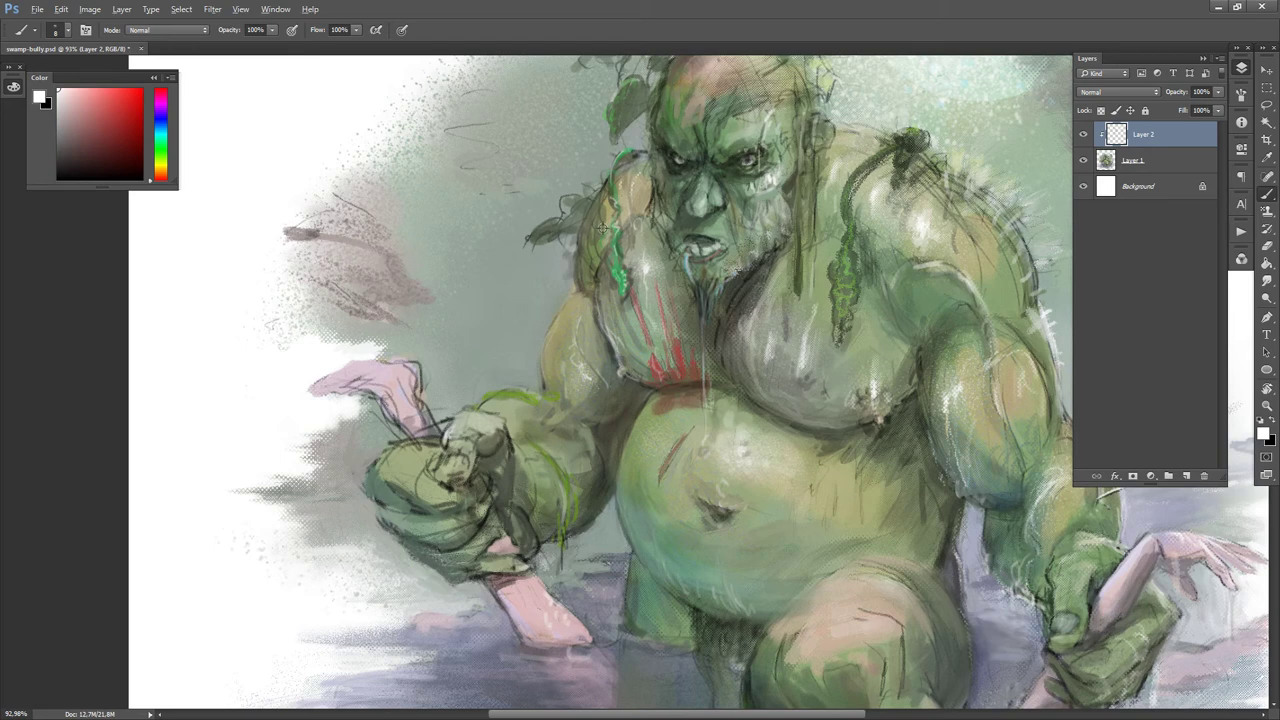
# - Paint over the shoulder beside the bright green vine with sampled olive tones at brush size 45
pyautogui.keyDown('alt'); pyautogui.click(603, 205); pyautogui.keyUp('alt')
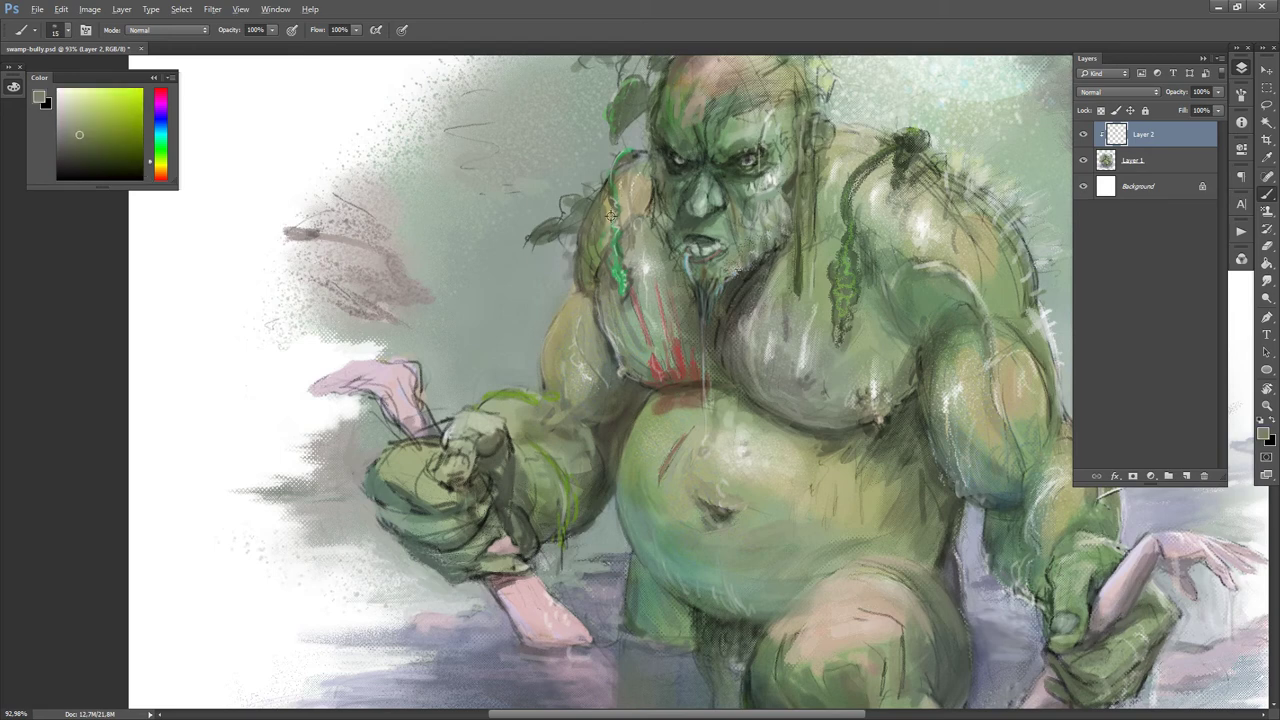
pyautogui.keyDown('alt'); pyautogui.click(610, 212); pyautogui.keyUp('alt')
pyautogui.keyDown('alt'); pyautogui.click(593, 238); pyautogui.keyUp('alt')
pyautogui.press(']')
pyautogui.press(']')
pyautogui.press(']')
pyautogui.press(']')
pyautogui.press(']')
pyautogui.press(']')
pyautogui.press(']')
pyautogui.press(']')
pyautogui.press(']')
pyautogui.press(']')
pyautogui.press(']')
pyautogui.press(']')
pyautogui.press(']')
pyautogui.press(']')
pyautogui.press(']')
pyautogui.press(']')
pyautogui.press(']')
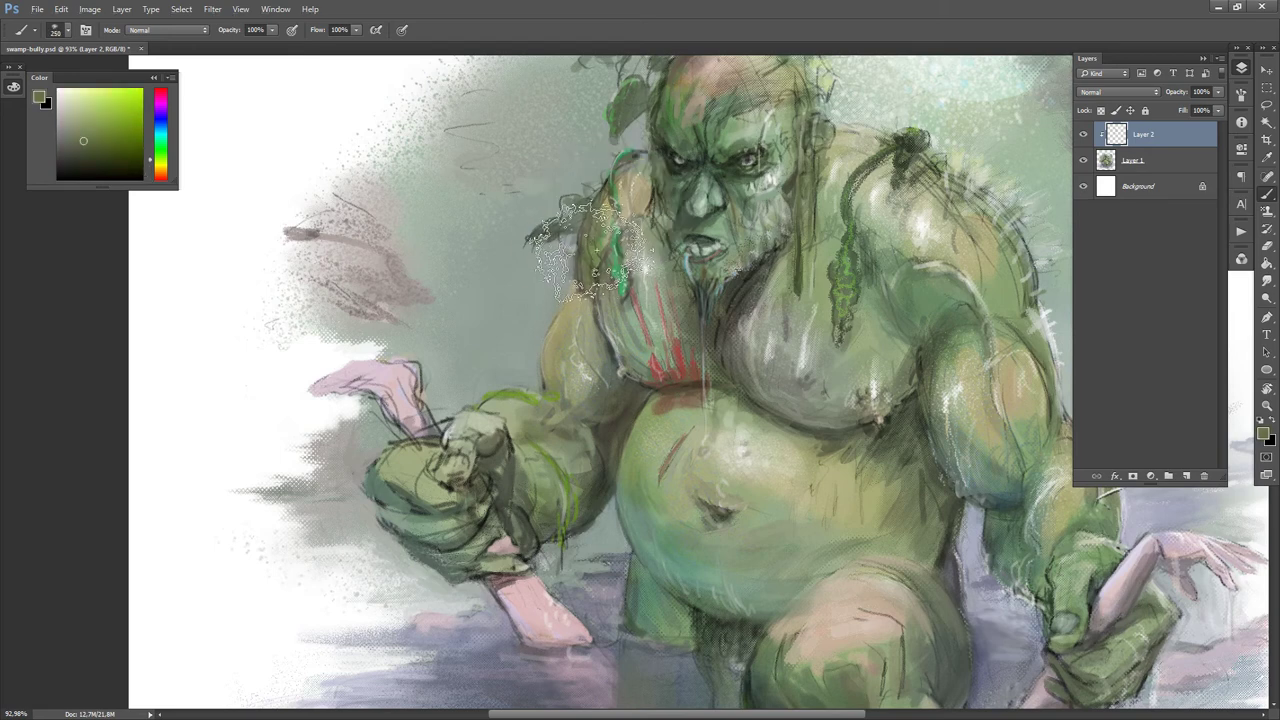
pyautogui.press('[')
pyautogui.press('[')
pyautogui.press('[')
pyautogui.press('[')
pyautogui.press('[')
pyautogui.press('[')
pyautogui.press('[')
pyautogui.press('[')
pyautogui.press('[')
pyautogui.press('[')
pyautogui.press('[')
pyautogui.keyDown('alt'); pyautogui.click(599, 244); pyautogui.keyUp('alt')
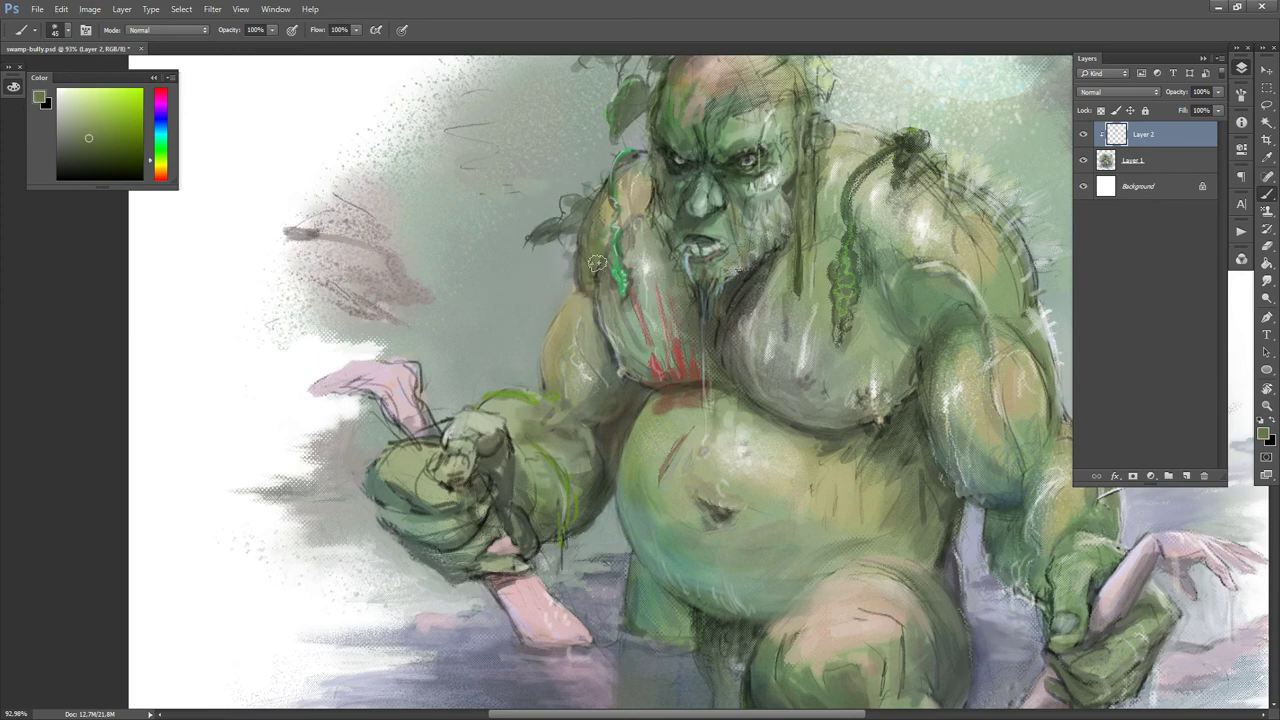
# - Blend the upper contour of the vine-side shoulder with sampled olive-grey tones at brush size 25
pyautogui.keyDown('alt'); pyautogui.click(608, 210); pyautogui.keyUp('alt')
pyautogui.keyDown('alt'); pyautogui.click(599, 228); pyautogui.keyUp('alt')
pyautogui.press('[')
pyautogui.press('[')
pyautogui.press('[')
pyautogui.press('[')
pyautogui.keyDown('alt'); pyautogui.click(608, 179); pyautogui.keyUp('alt')
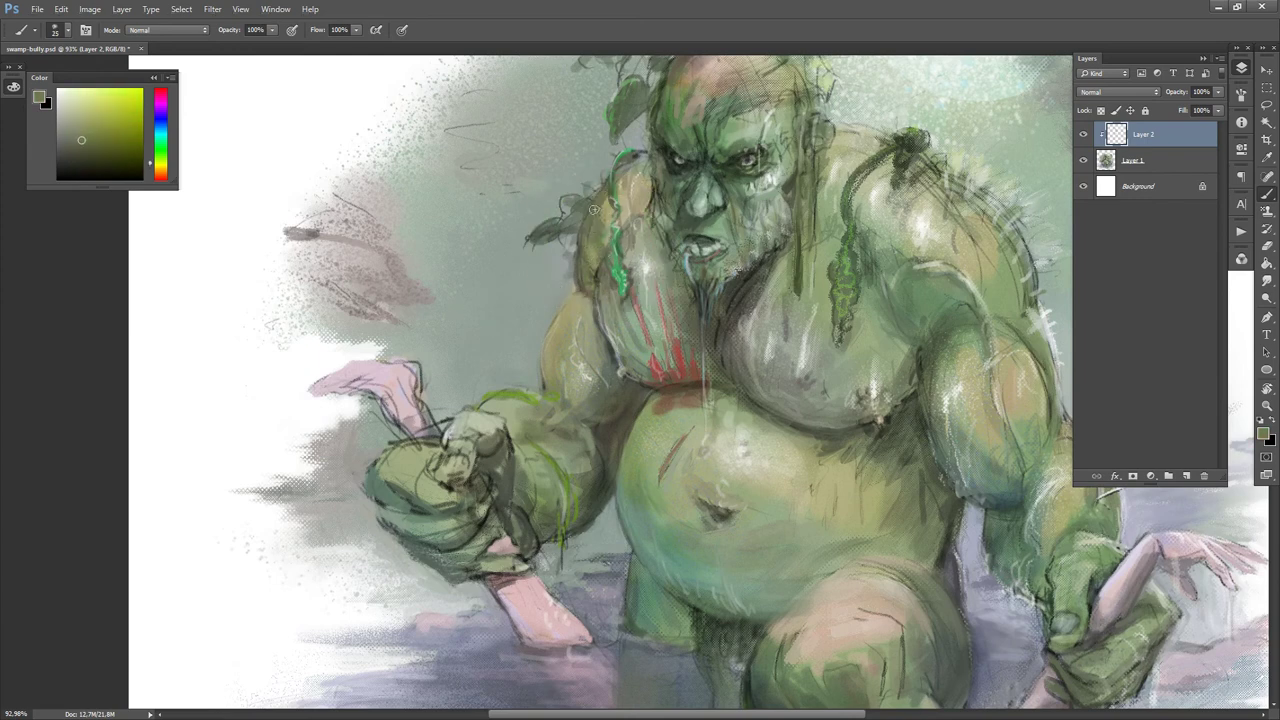
# - Clean up the outer edge of the vine-side arm with sampled tones and add fine white hairs at size 10
pyautogui.keyDown('alt'); pyautogui.click(577, 266); pyautogui.keyUp('alt')
pyautogui.keyDown('alt'); pyautogui.click(572, 258); pyautogui.keyUp('alt')
pyautogui.keyDown('alt'); pyautogui.click(575, 250); pyautogui.keyUp('alt')
pyautogui.keyDown('alt'); pyautogui.click(575, 246); pyautogui.keyUp('alt')
pyautogui.press('d')
pyautogui.press('x')
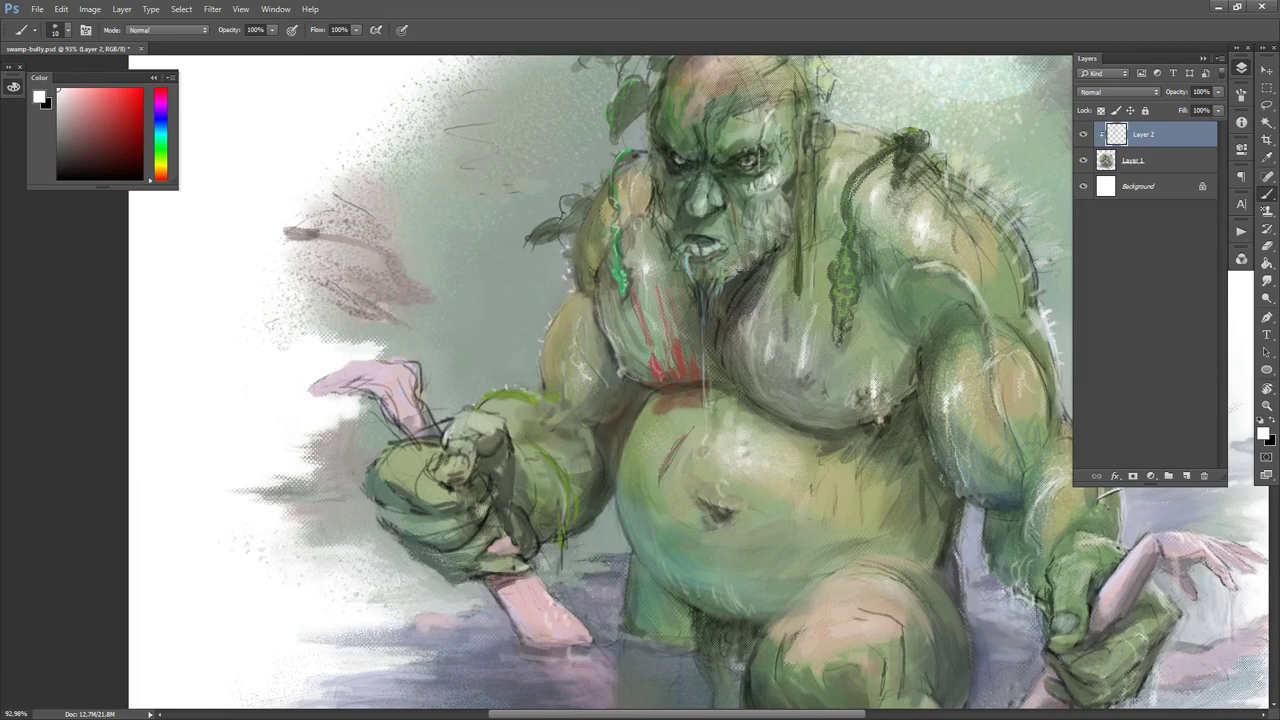
# - Repaint the bend of the pink limb above the fist with sampled pale pinks and dark brown at size 15
pyautogui.keyDown('alt'); pyautogui.click(410, 386); pyautogui.keyUp('alt')
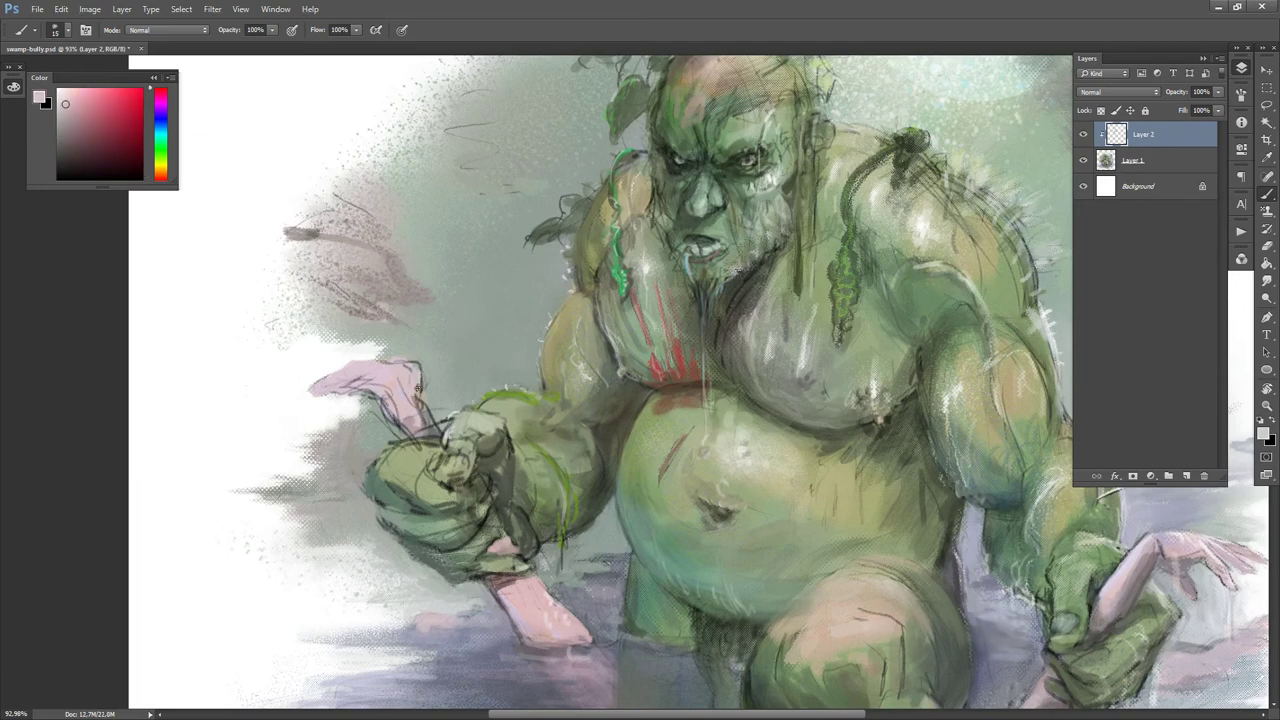
pyautogui.keyDown('alt'); pyautogui.click(418, 405); pyautogui.keyUp('alt')
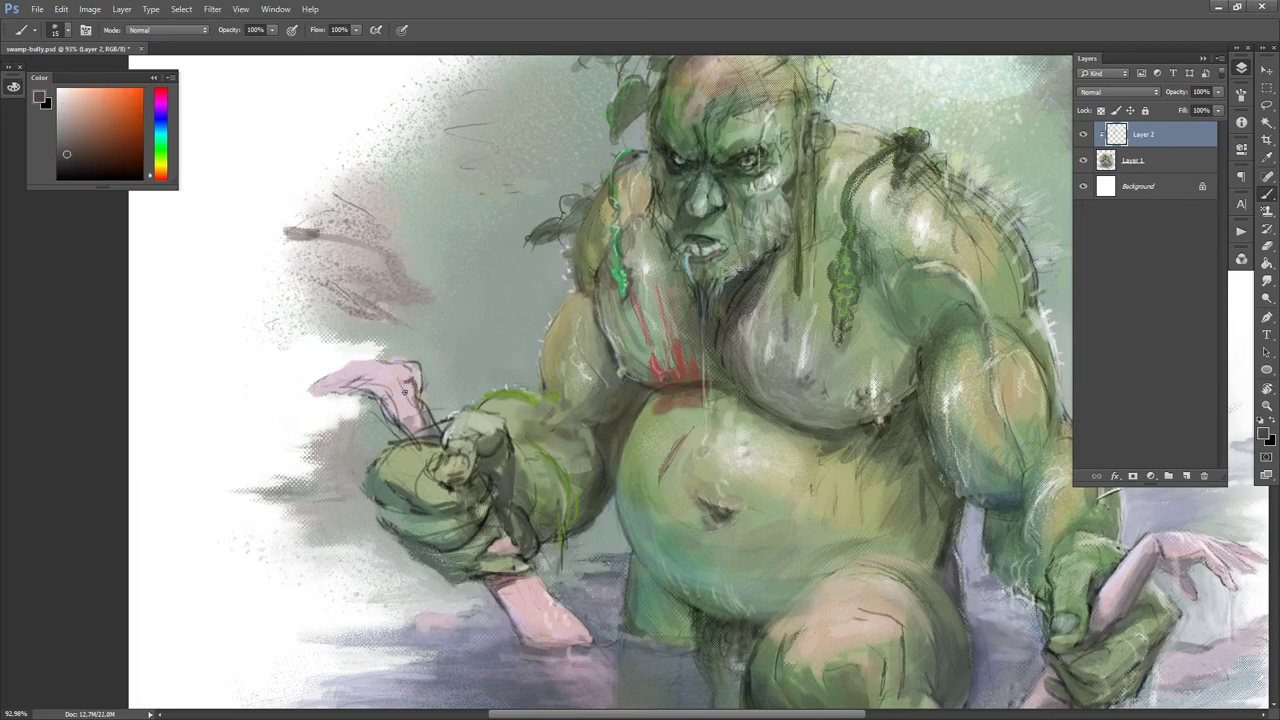
pyautogui.keyDown('alt'); pyautogui.click(406, 395); pyautogui.keyUp('alt')
pyautogui.keyDown('alt'); pyautogui.click(398, 401); pyautogui.keyUp('alt')
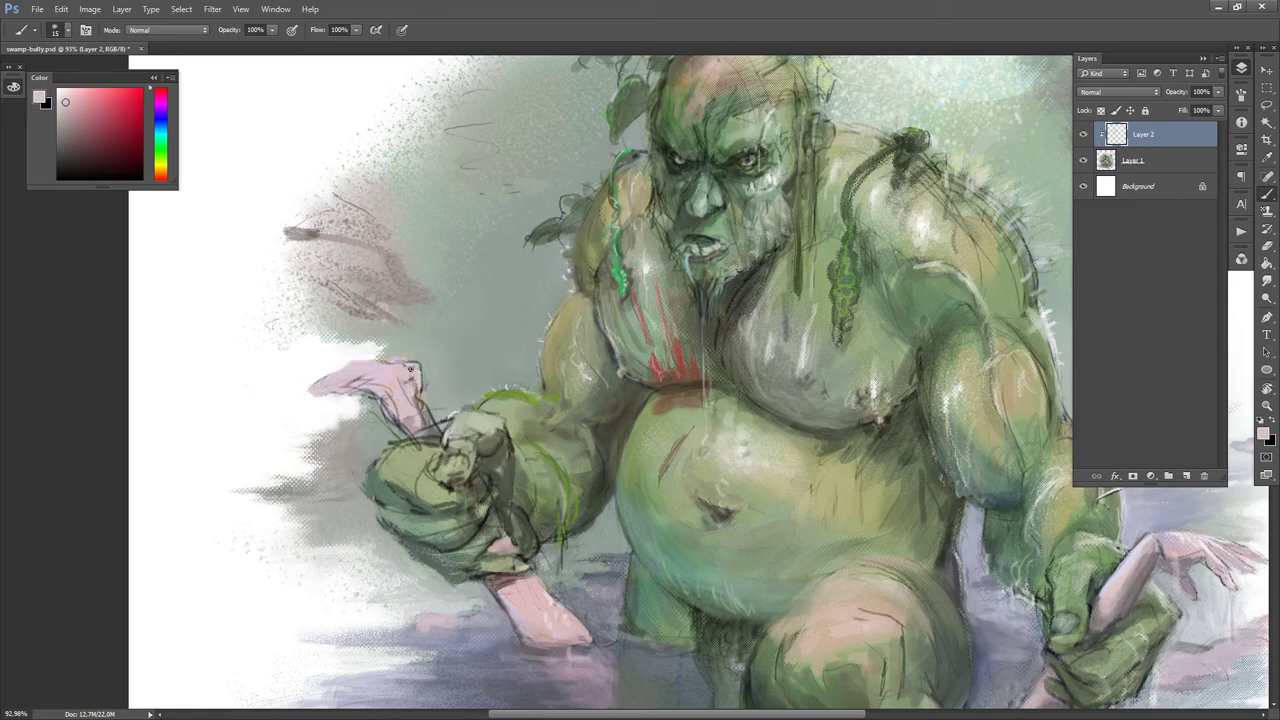
pyautogui.keyDown('alt'); pyautogui.click(392, 356); pyautogui.keyUp('alt')
pyautogui.keyDown('alt'); pyautogui.click(402, 371); pyautogui.keyUp('alt')
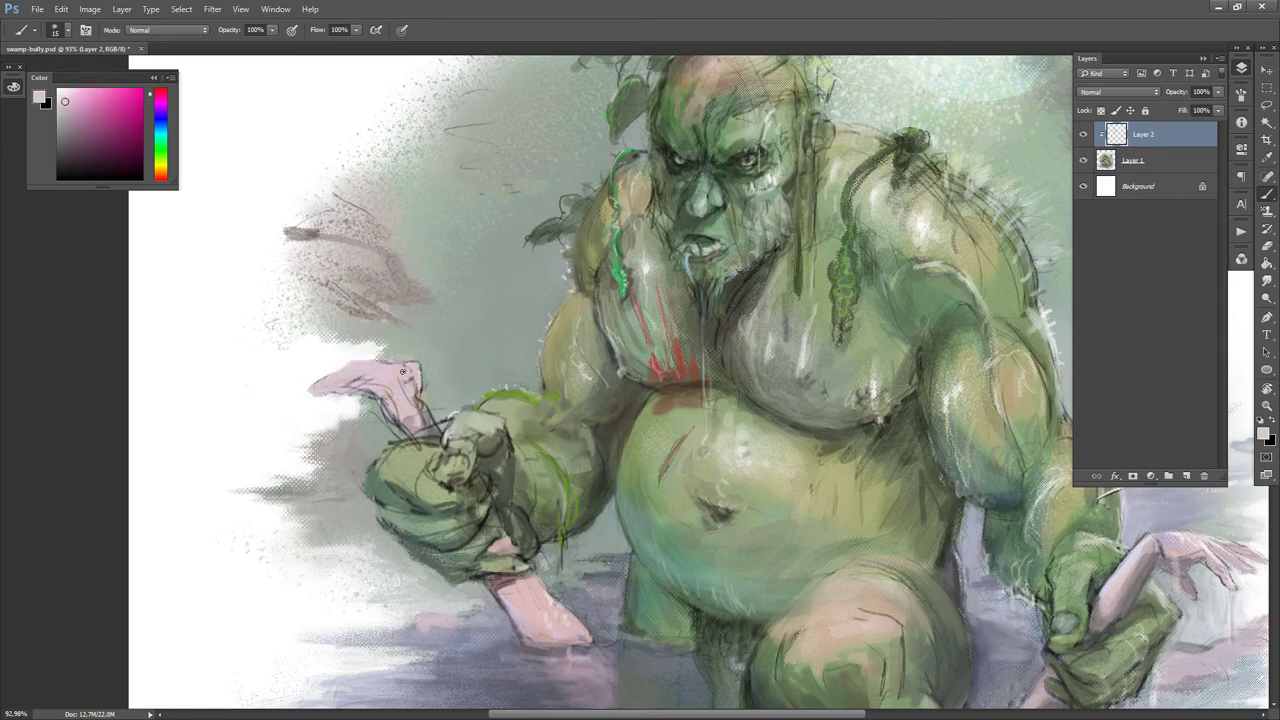
# - Shade the pink limb from the bend out to its tip with sampled dusty pink tones at size 15
pyautogui.keyDown('alt'); pyautogui.click(366, 371); pyautogui.keyUp('alt')
pyautogui.keyDown('alt'); pyautogui.click(355, 373); pyautogui.keyUp('alt')
pyautogui.keyDown('alt'); pyautogui.click(335, 377); pyautogui.keyUp('alt')
pyautogui.keyDown('alt'); pyautogui.click(330, 387); pyautogui.keyUp('alt')
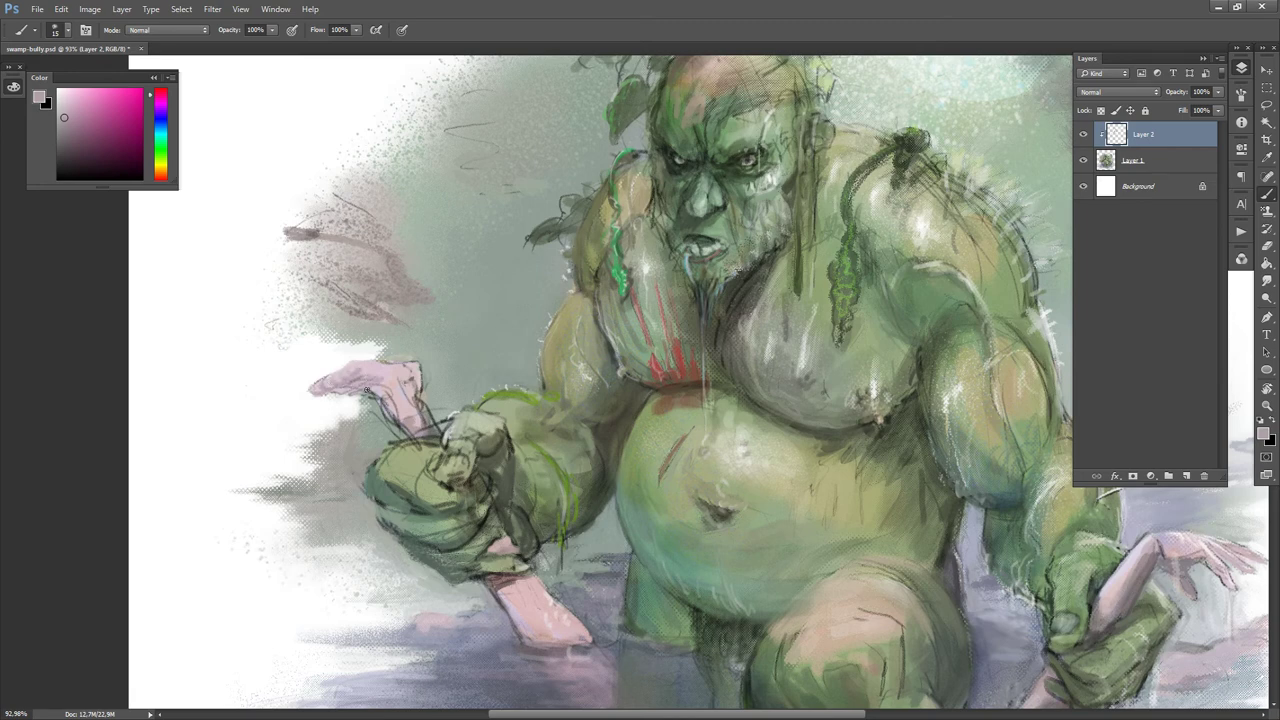
# - Cover the sketch lines beneath the pink limb with sampled background grey and skin tones at brush sizes 20 to 40
pyautogui.keyDown('alt'); pyautogui.click(404, 422); pyautogui.keyUp('alt')
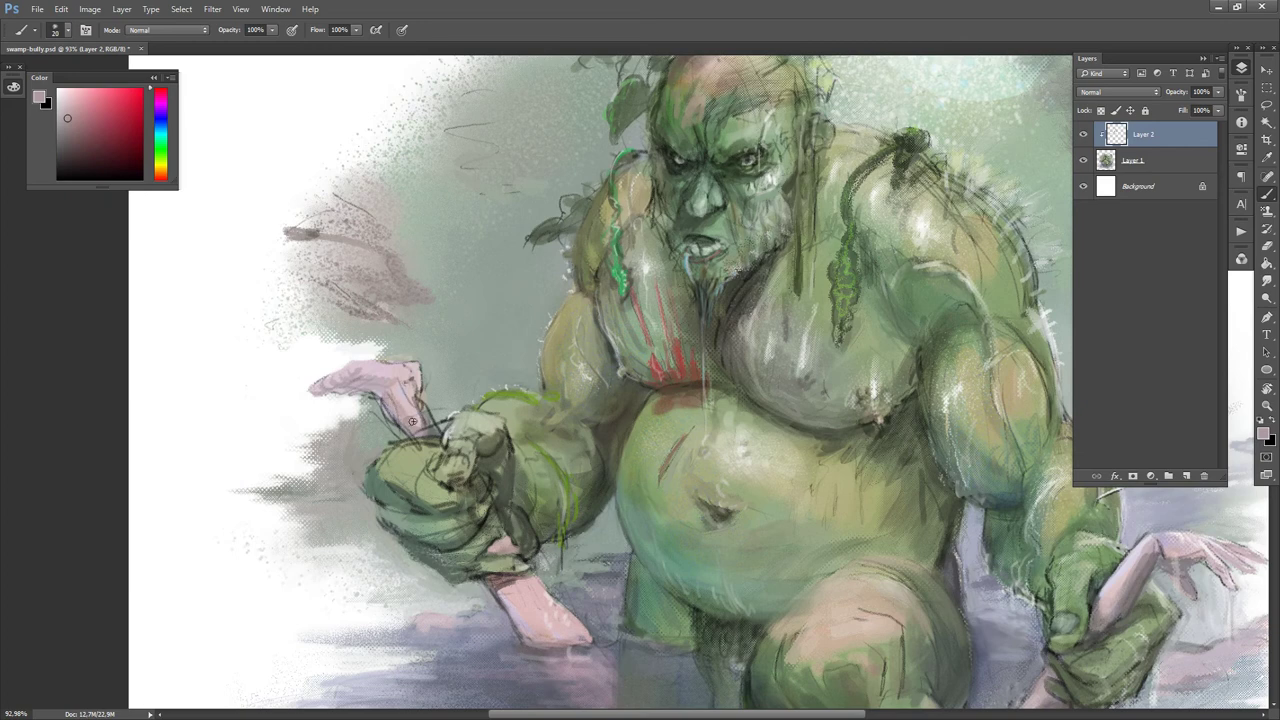
pyautogui.keyDown('alt'); pyautogui.click(380, 428); pyautogui.keyUp('alt')
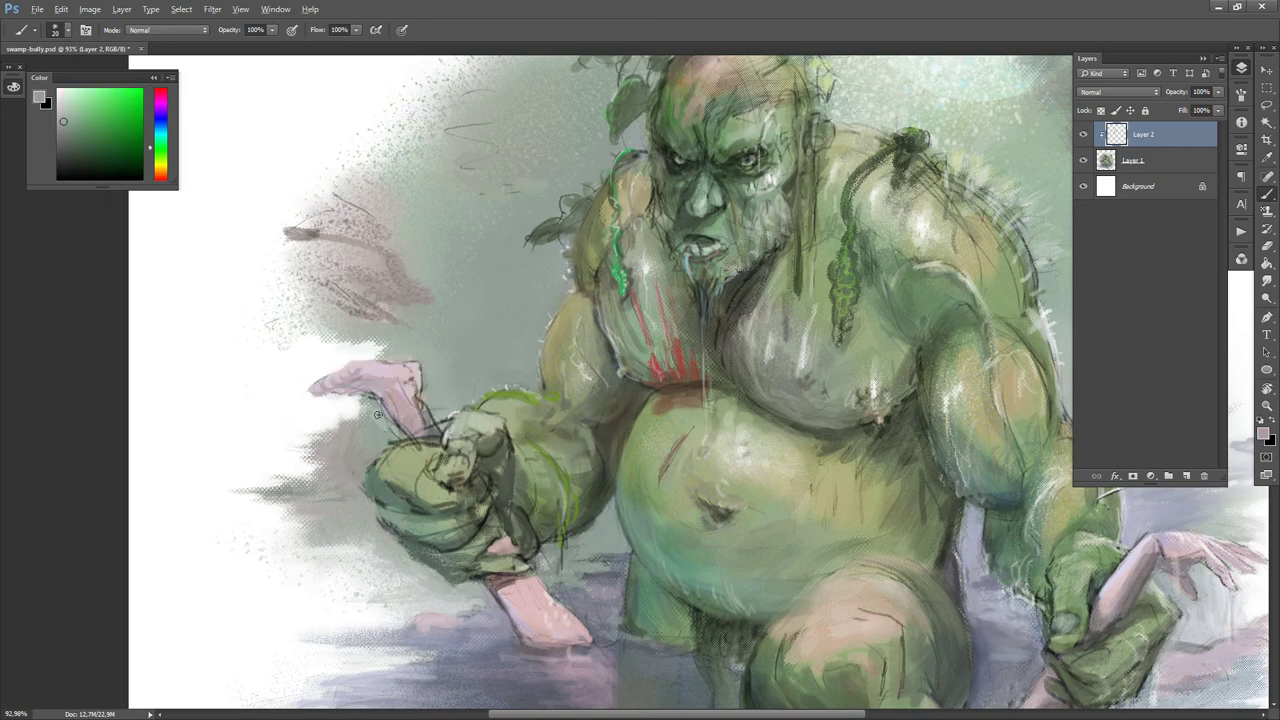
pyautogui.keyDown('alt'); pyautogui.click(378, 415); pyautogui.keyUp('alt')
pyautogui.keyDown('alt'); pyautogui.click(380, 438); pyautogui.keyUp('alt')
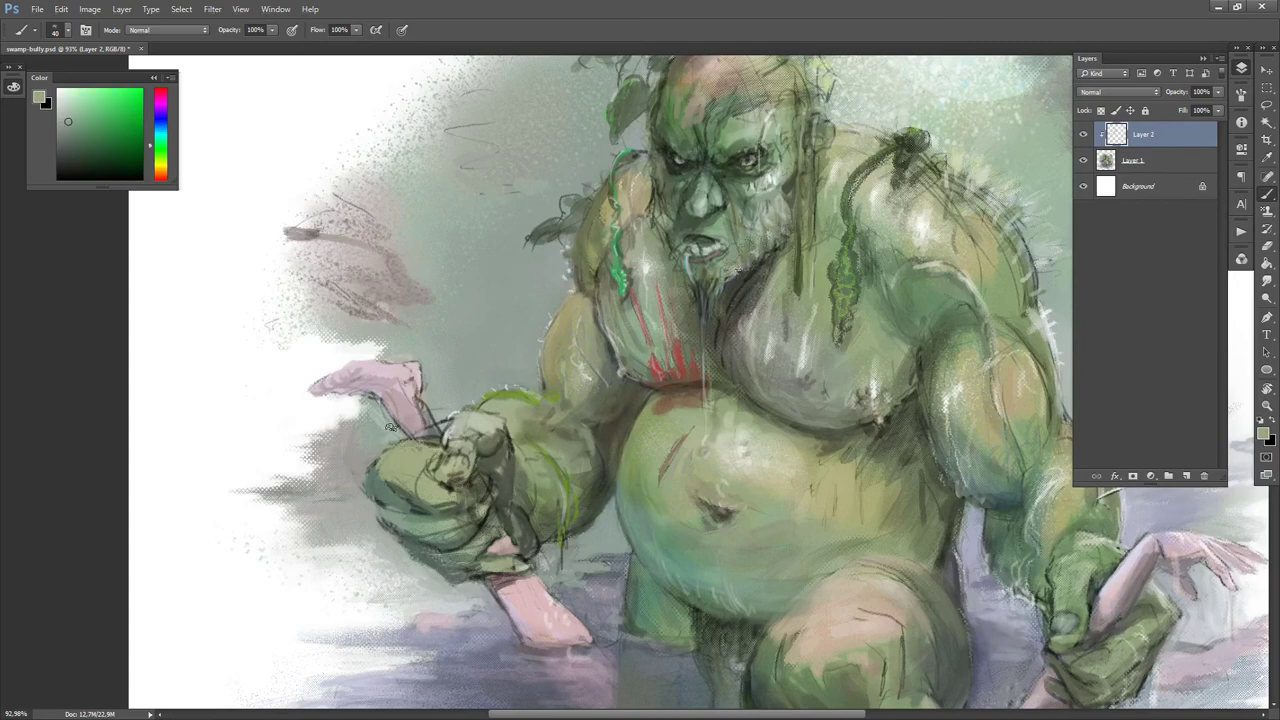
pyautogui.keyDown('alt'); pyautogui.click(410, 421); pyautogui.keyUp('alt')
pyautogui.keyDown('alt'); pyautogui.click(370, 436); pyautogui.keyUp('alt')
pyautogui.keyDown('alt'); pyautogui.click(371, 398); pyautogui.keyUp('alt')
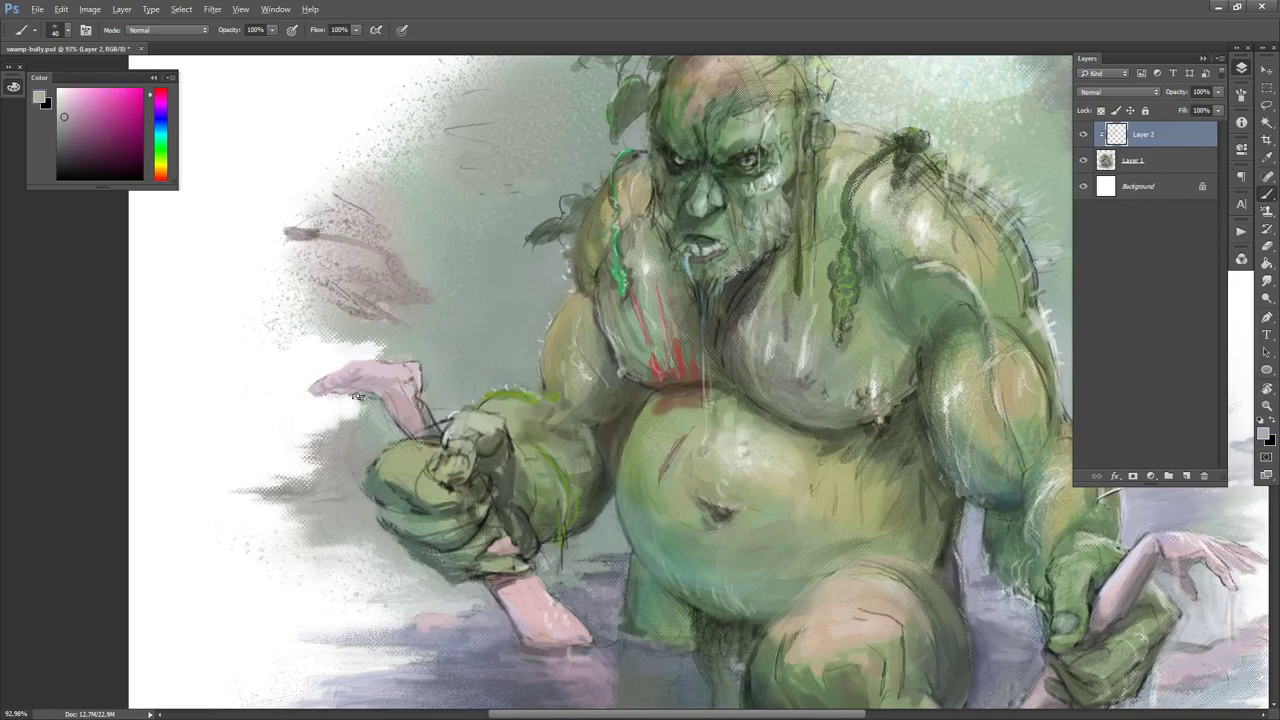
# - Clean up the underside of the pink limb's tip with sampled near-white tones at brush size 25
pyautogui.press(']')
pyautogui.press(']')
pyautogui.press(']')
pyautogui.press(']')
pyautogui.press(']')
pyautogui.press(']')
pyautogui.press('[')
pyautogui.press('[')
pyautogui.press('[')
pyautogui.press('[')
pyautogui.press('[')
pyautogui.press('[')
pyautogui.press('[')
pyautogui.press('[')
pyautogui.keyDown('alt'); pyautogui.click(345, 392); pyautogui.keyUp('alt')
pyautogui.keyDown('alt'); pyautogui.click(340, 396); pyautogui.keyUp('alt')
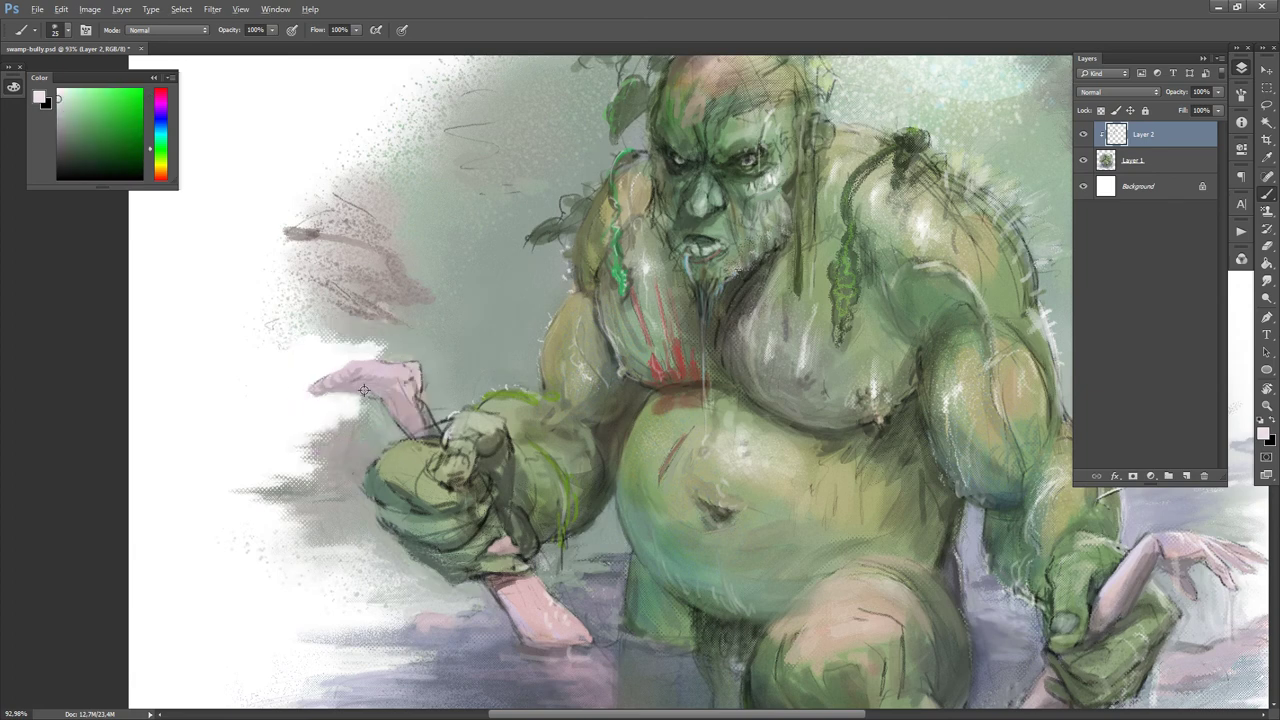
# - Paint over the dark sketch lines where the pink limb enters the fist with sampled pink and green tones at size 25
pyautogui.keyDown('alt'); pyautogui.click(365, 391); pyautogui.keyUp('alt')
pyautogui.keyDown('alt'); pyautogui.click(397, 412); pyautogui.keyUp('alt')
pyautogui.moveTo(396, 417)
pyautogui.mouseDown()
pyautogui.moveTo(434, 446)
pyautogui.moveTo(420, 405)
pyautogui.moveTo(435, 430)
pyautogui.mouseUp()
pyautogui.keyDown('alt'); pyautogui.click(435, 444); pyautogui.keyUp('alt')
pyautogui.keyDown('alt'); pyautogui.click(403, 421); pyautogui.keyUp('alt')
pyautogui.keyDown('alt'); pyautogui.click(438, 424); pyautogui.keyUp('alt')
pyautogui.keyDown('alt'); pyautogui.click(422, 424); pyautogui.keyUp('alt')
pyautogui.keyDown('alt'); pyautogui.click(417, 377); pyautogui.keyUp('alt')
pyautogui.keyDown('alt'); pyautogui.click(421, 396); pyautogui.keyUp('alt')
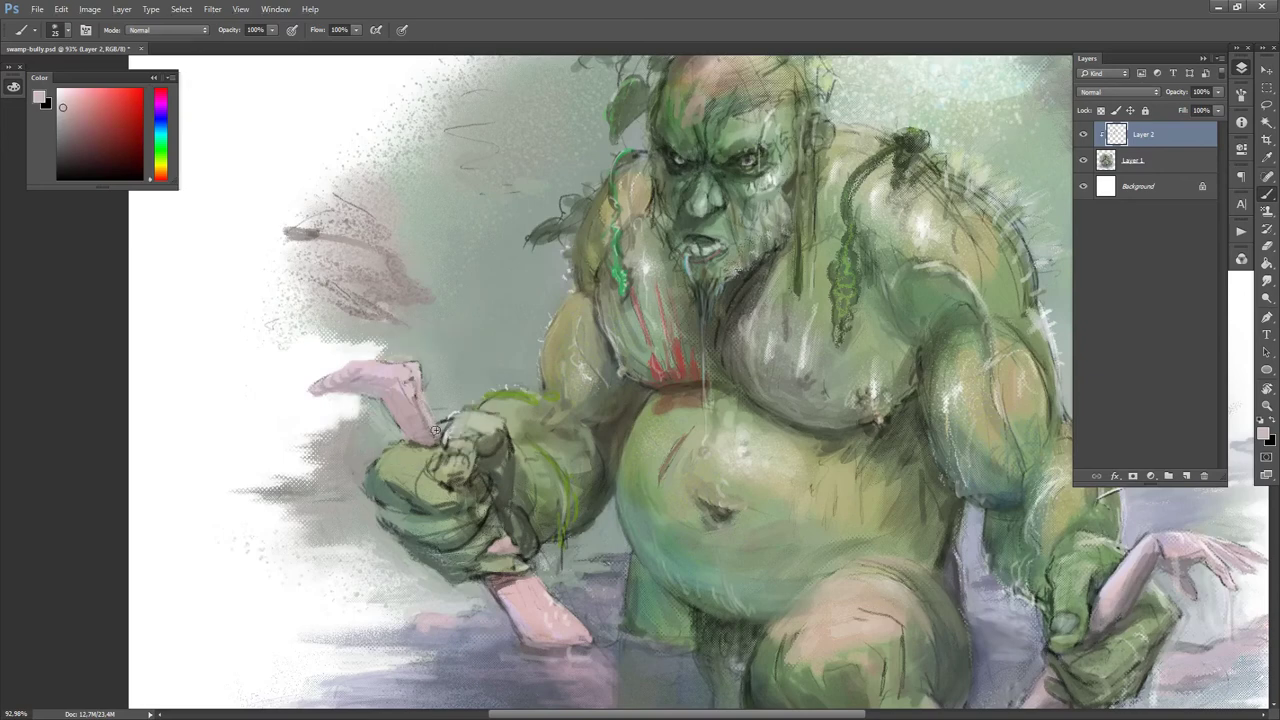
pyautogui.keyDown('alt'); pyautogui.click(396, 388); pyautogui.keyUp('alt')
pyautogui.moveTo(409, 384); pyautogui.dragTo(436, 434)
pyautogui.keyDown('alt'); pyautogui.click(421, 400); pyautogui.keyUp('alt')
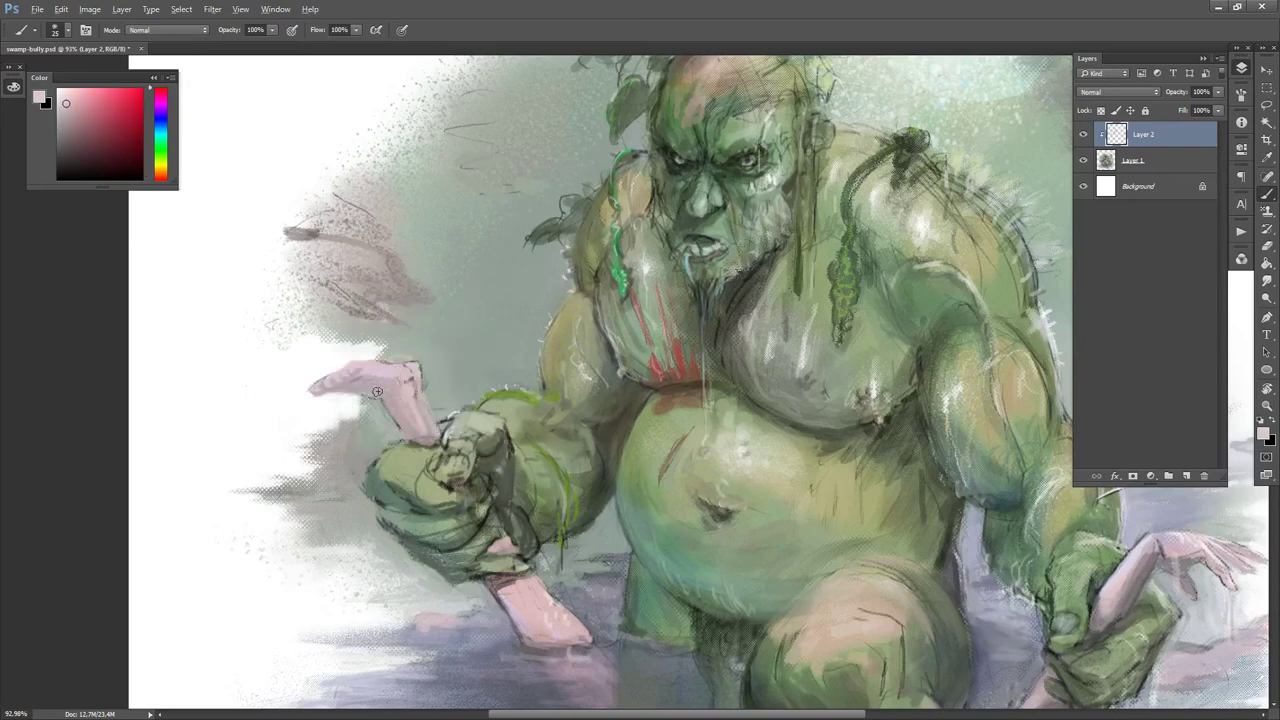
# - Add white highlights at the bend of the pink limb and tidy its outline with sampled background grey at size 15
pyautogui.press('d')
pyautogui.press('[')
pyautogui.press('x')
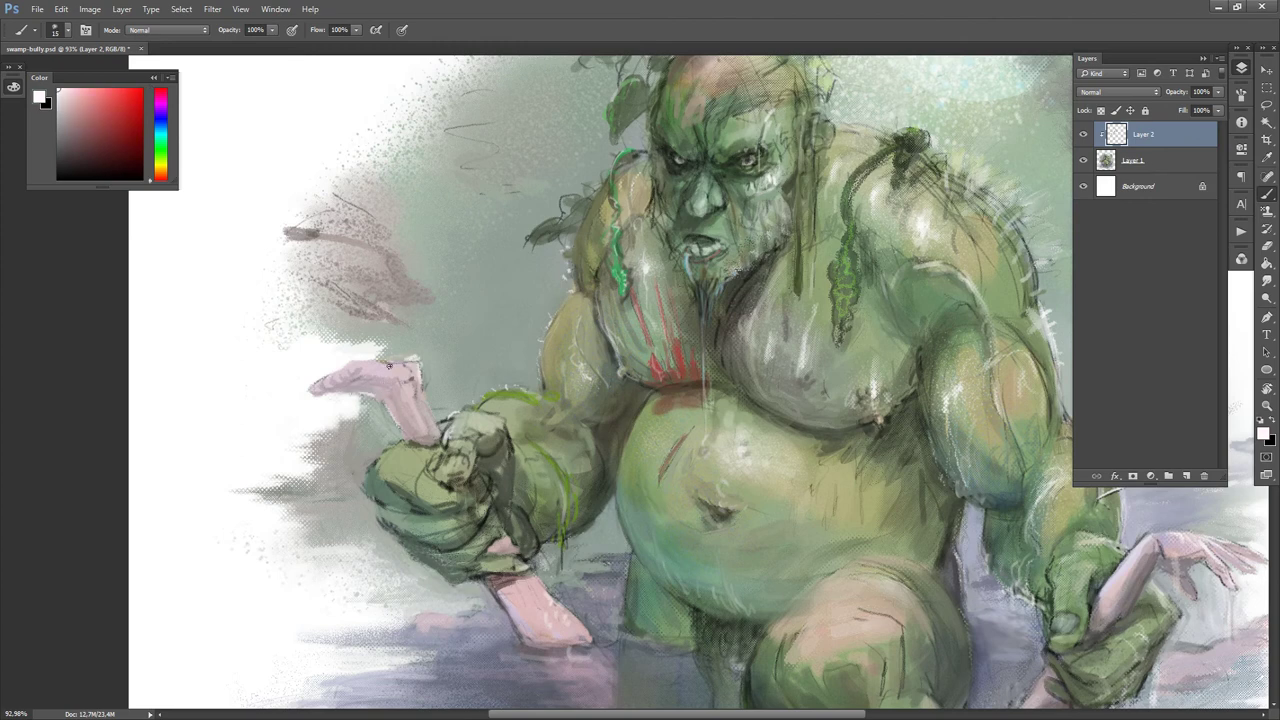
pyautogui.keyDown('alt'); pyautogui.click(409, 355); pyautogui.keyUp('alt')
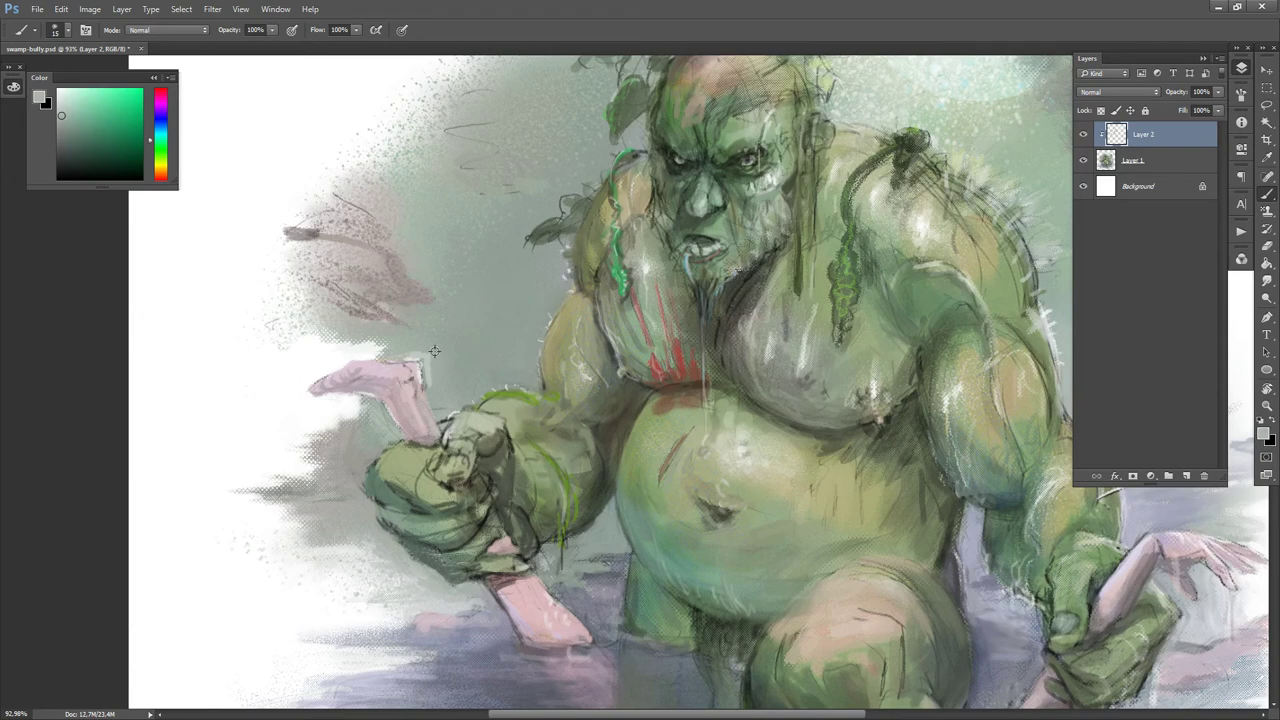
pyautogui.keyDown('alt'); pyautogui.click(430, 375); pyautogui.keyUp('alt')
pyautogui.keyDown('alt'); pyautogui.click(439, 382); pyautogui.keyUp('alt')
# - Merge Layer 2 into Layer 1 and touch up the background around the pink limb's bend with sampled grey and white
pyautogui.hotkey('ctrl', 'e')
pyautogui.keyDown('alt'); pyautogui.click(432, 380); pyautogui.keyUp('alt')
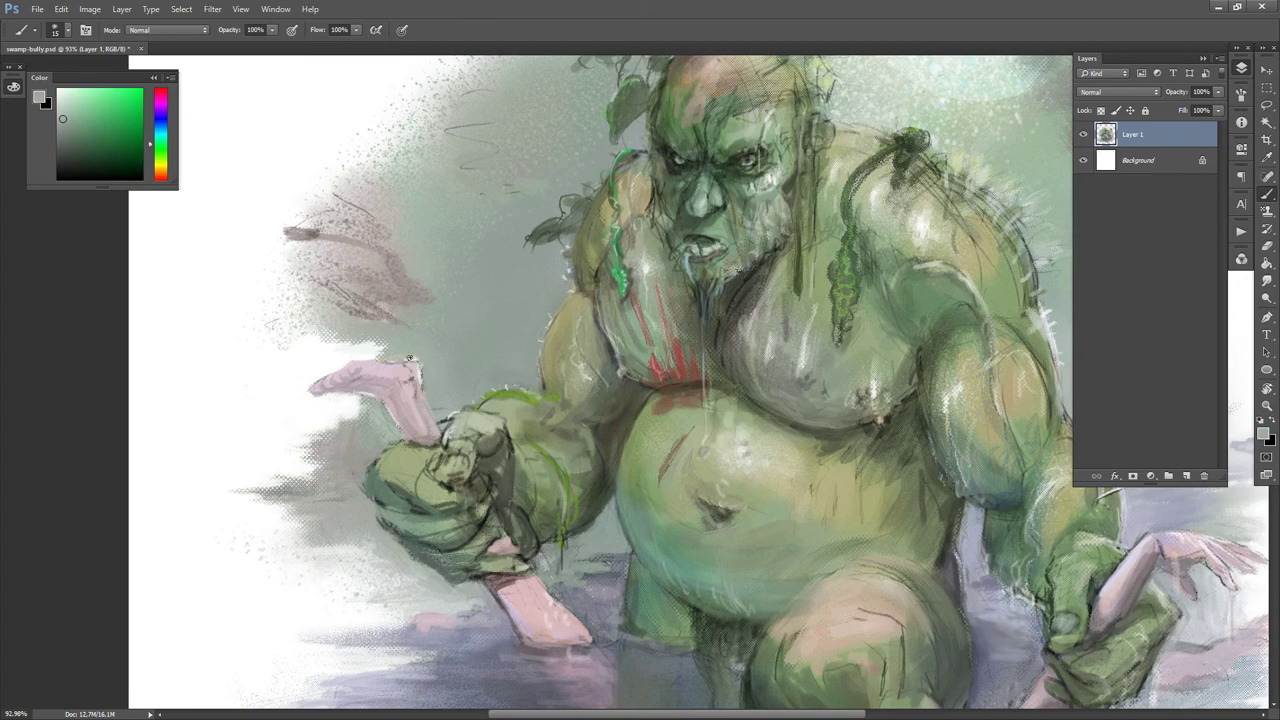
pyautogui.press(']')
pyautogui.keyDown('alt'); pyautogui.click(378, 345); pyautogui.keyUp('alt')
# - Erase stray background marks above the pink limb and speckles around the reddish-brown patch
pyautogui.press('e')
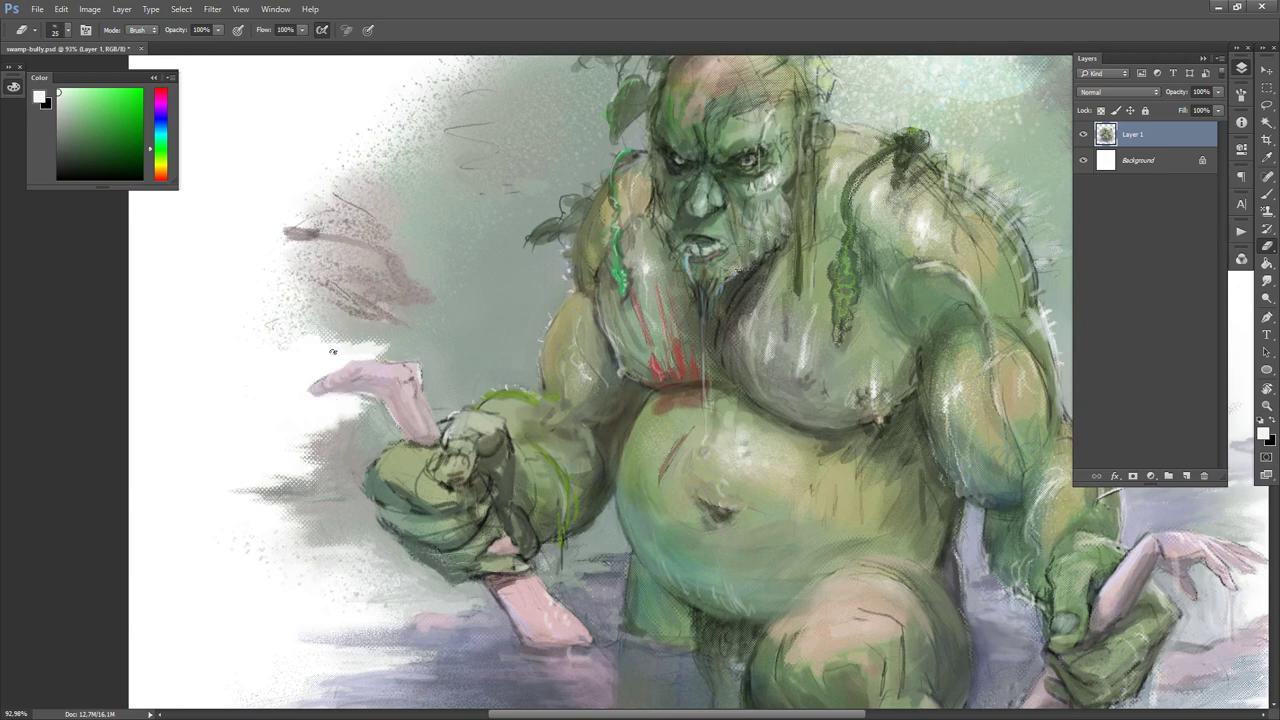
pyautogui.moveTo(378, 354); pyautogui.dragTo(397, 352)
pyautogui.press(']')
pyautogui.press(']')
pyautogui.press(']')
pyautogui.press(']')
pyautogui.press(']')
pyautogui.moveTo(325, 284)
pyautogui.mouseDown()
pyautogui.moveTo(257, 278)
pyautogui.moveTo(285, 284)
pyautogui.moveTo(303, 367)
pyautogui.moveTo(308, 345)
pyautogui.moveTo(273, 314)
pyautogui.moveTo(287, 324)
pyautogui.mouseUp()
pyautogui.press(']')
pyautogui.press(']')
# - Erase the speckled outer edge of the background beside the reddish-brown patch, enlarging the eraser to 150
pyautogui.scroll(-2, 337, 298)
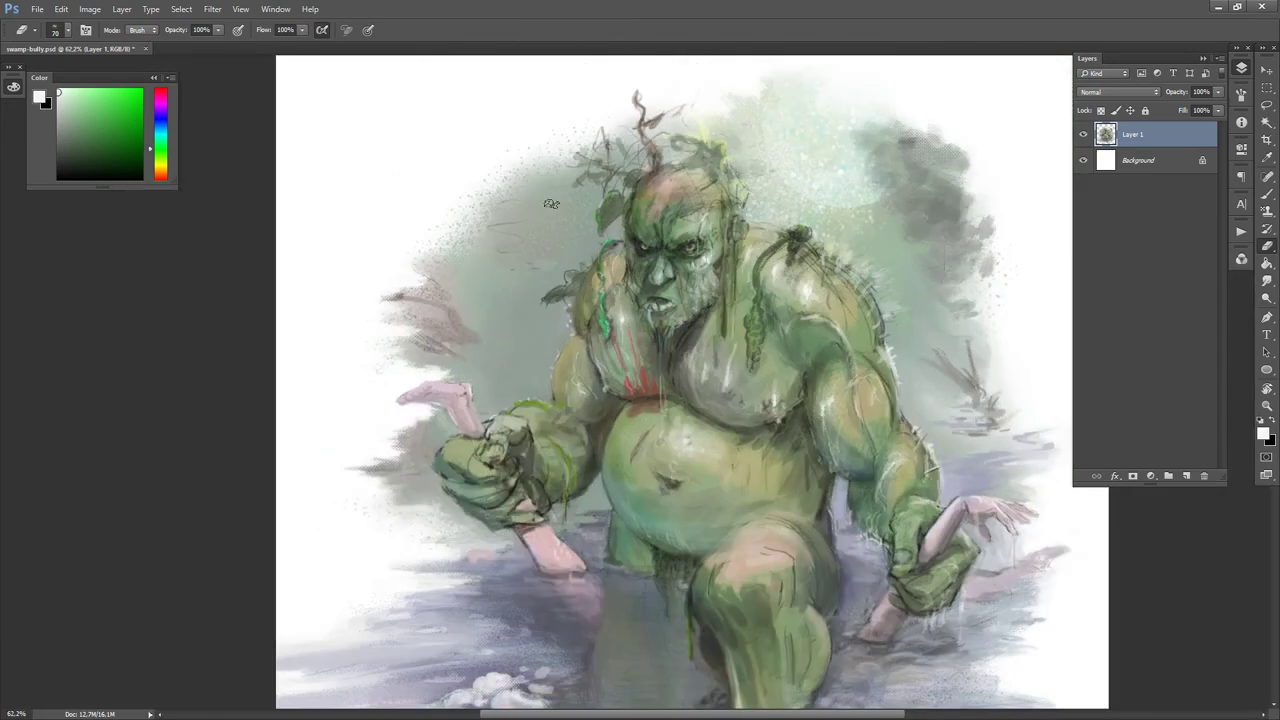
pyautogui.press(']')
pyautogui.press(']')
pyautogui.press(']')
pyautogui.press(']')
pyautogui.press('[')
pyautogui.moveTo(410, 306)
pyautogui.mouseDown()
pyautogui.moveTo(371, 286)
pyautogui.moveTo(417, 318)
pyautogui.moveTo(385, 298)
pyautogui.moveTo(401, 269)
pyautogui.mouseUp()
pyautogui.press(']')
pyautogui.press(']')
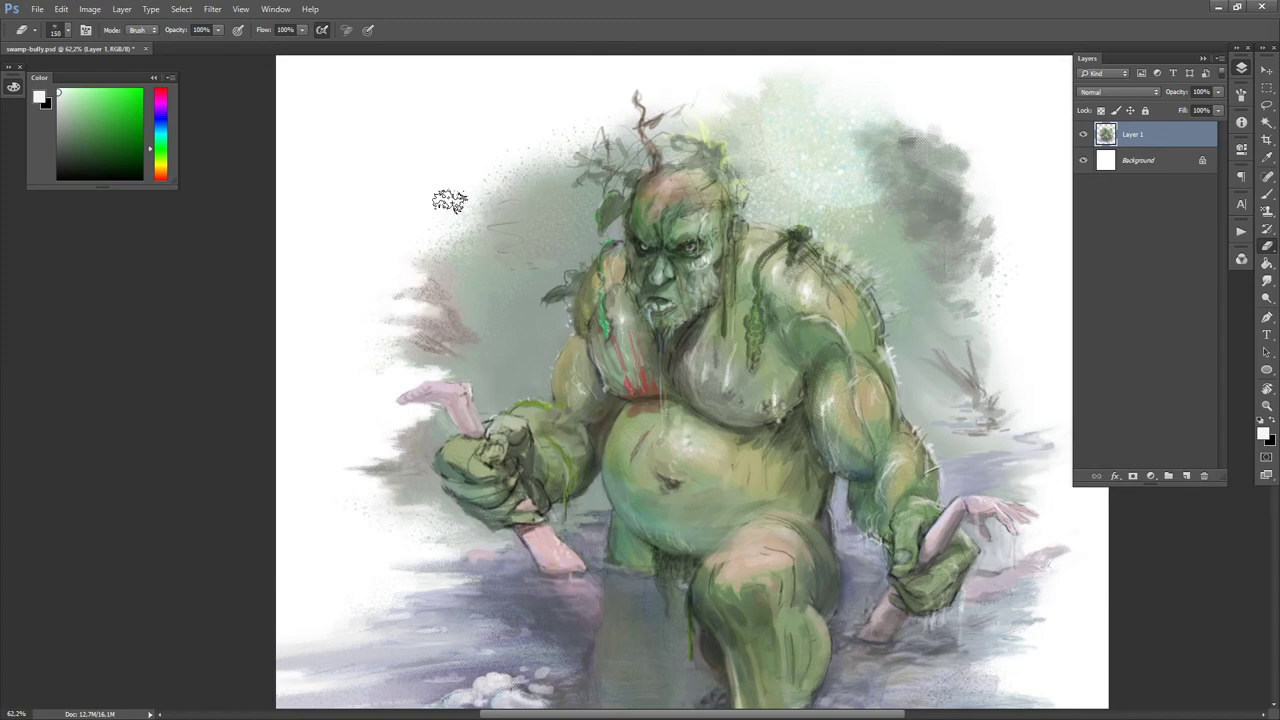
# - Trim the background's edge around the reddish-brown patch and the head's twigs with the eraser at size 100
pyautogui.moveTo(700, 181); pyautogui.dragTo(688, 269)
pyautogui.press('[')
pyautogui.press('[')
pyautogui.moveTo(435, 298)
pyautogui.mouseDown()
pyautogui.moveTo(492, 293)
pyautogui.moveTo(440, 308)
pyautogui.moveTo(440, 322)
pyautogui.moveTo(528, 235)
pyautogui.mouseUp()
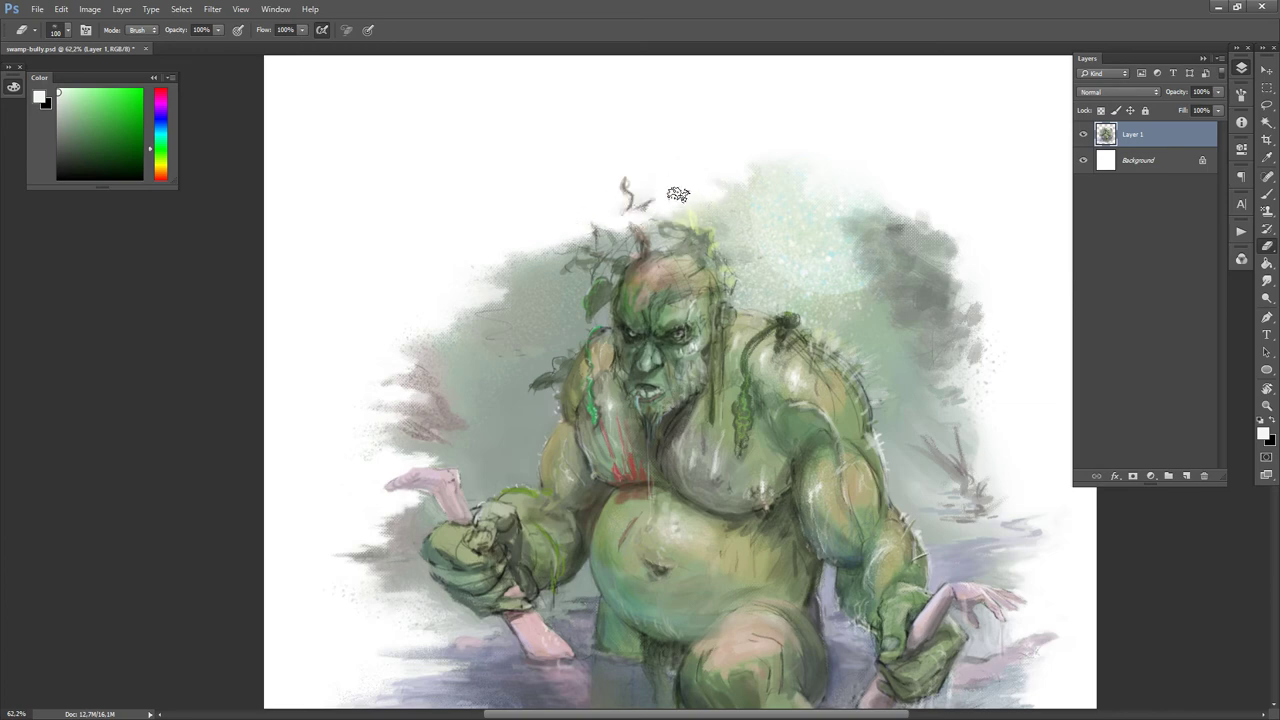
# - Redraw the erased part of the twig growing from the head with a sampled grey brush at size 15
pyautogui.press('b')
pyautogui.keyDown('alt'); pyautogui.click(647, 244); pyautogui.keyUp('alt')
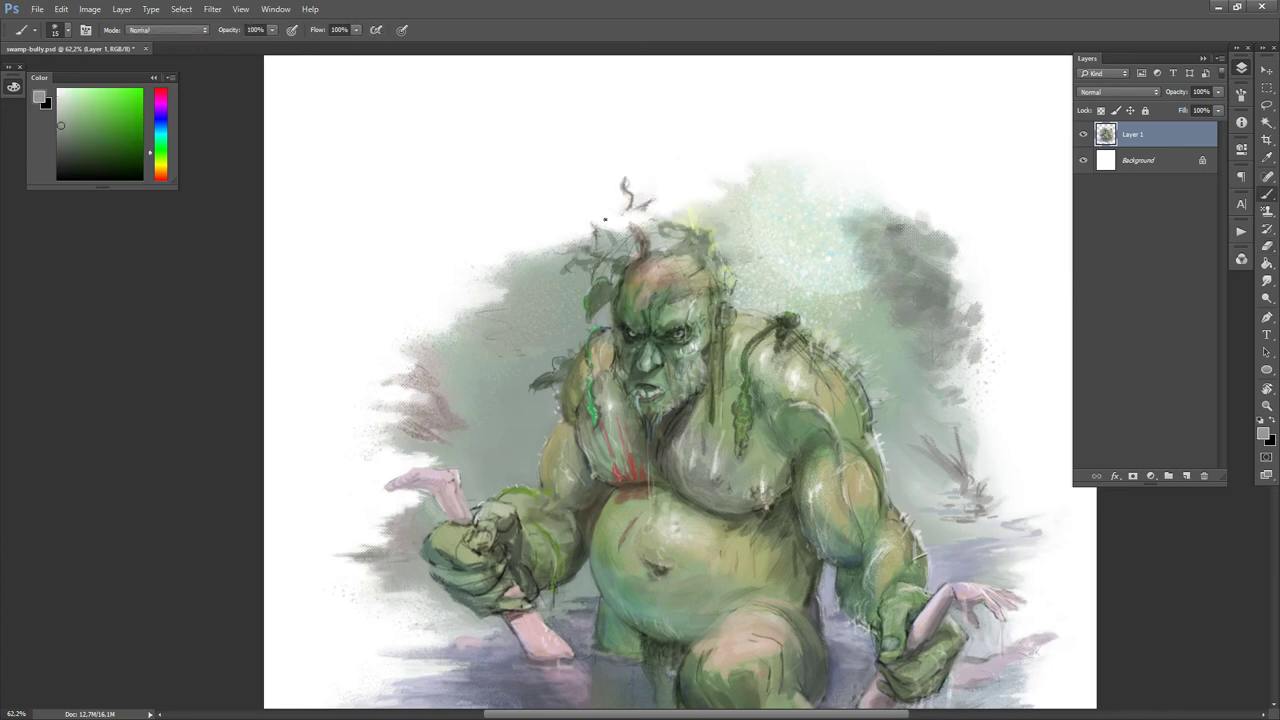
pyautogui.moveTo(657, 219)
pyautogui.mouseDown()
pyautogui.moveTo(602, 257)
pyautogui.moveTo(570, 257)
pyautogui.moveTo(587, 275)
pyautogui.moveTo(594, 242)
pyautogui.mouseUp()
# - Strengthen the knot on the shoulder with a sampled dark green and add fine white hairs around it at size 15
pyautogui.keyDown('alt'); pyautogui.click(734, 358); pyautogui.keyUp('alt')
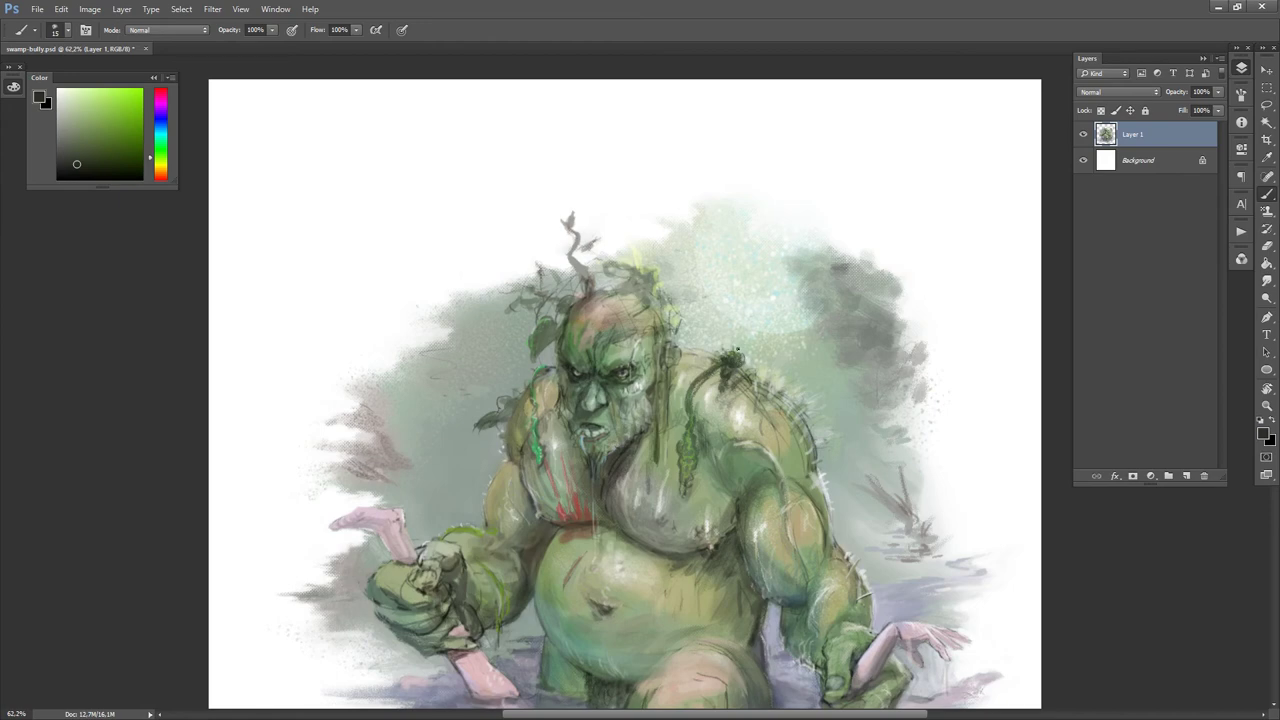
pyautogui.press('d')
pyautogui.press('x')
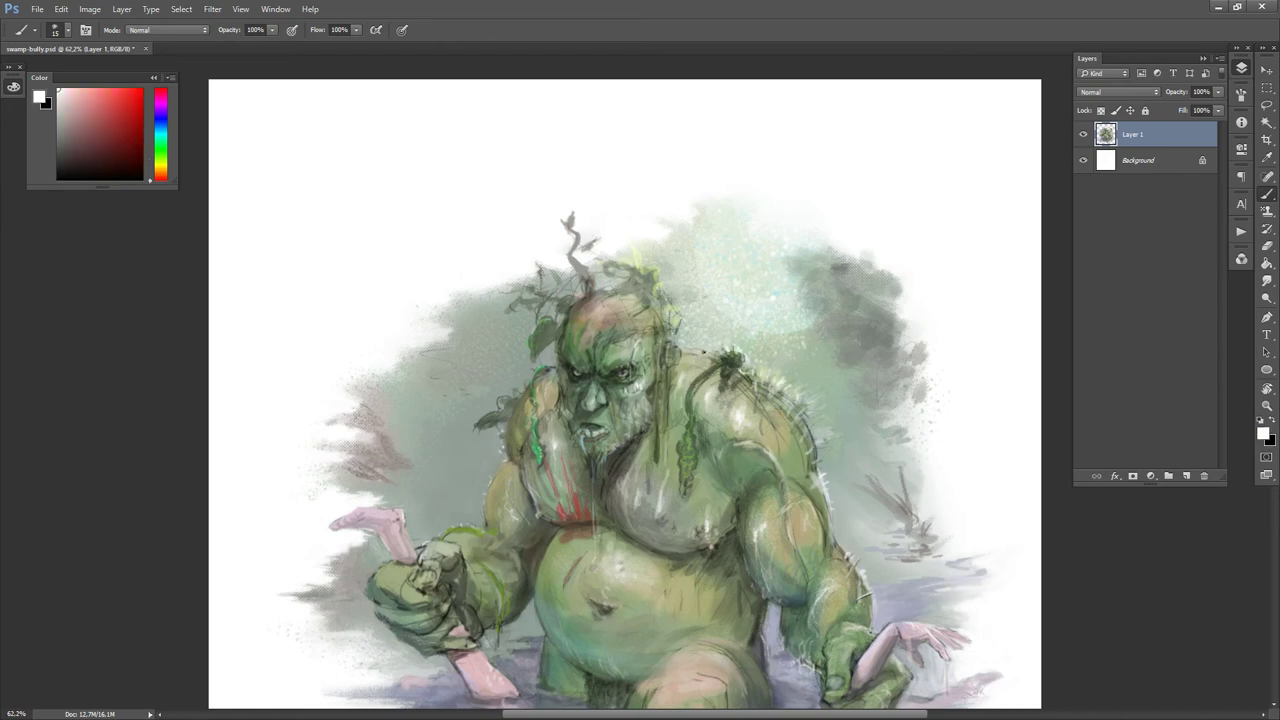
# - Texture the shoulder between neck and knot with a coarse brush, using white at size 40, sampled dark at 30 and white at 25
pyautogui.press('.')
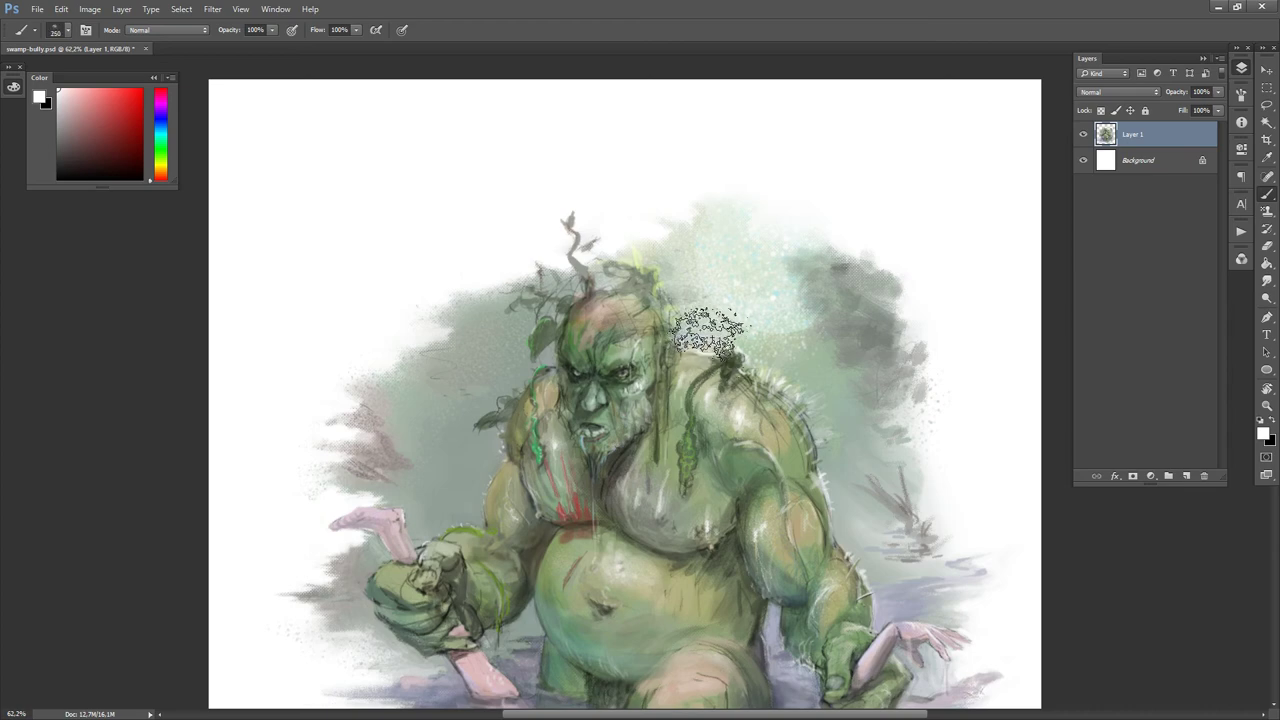
pyautogui.press('[')
pyautogui.press('[')
pyautogui.press('[')
pyautogui.press('[')
pyautogui.press('[')
pyautogui.press('[')
pyautogui.press('[')
pyautogui.press('[')
pyautogui.press('[')
pyautogui.press('[')
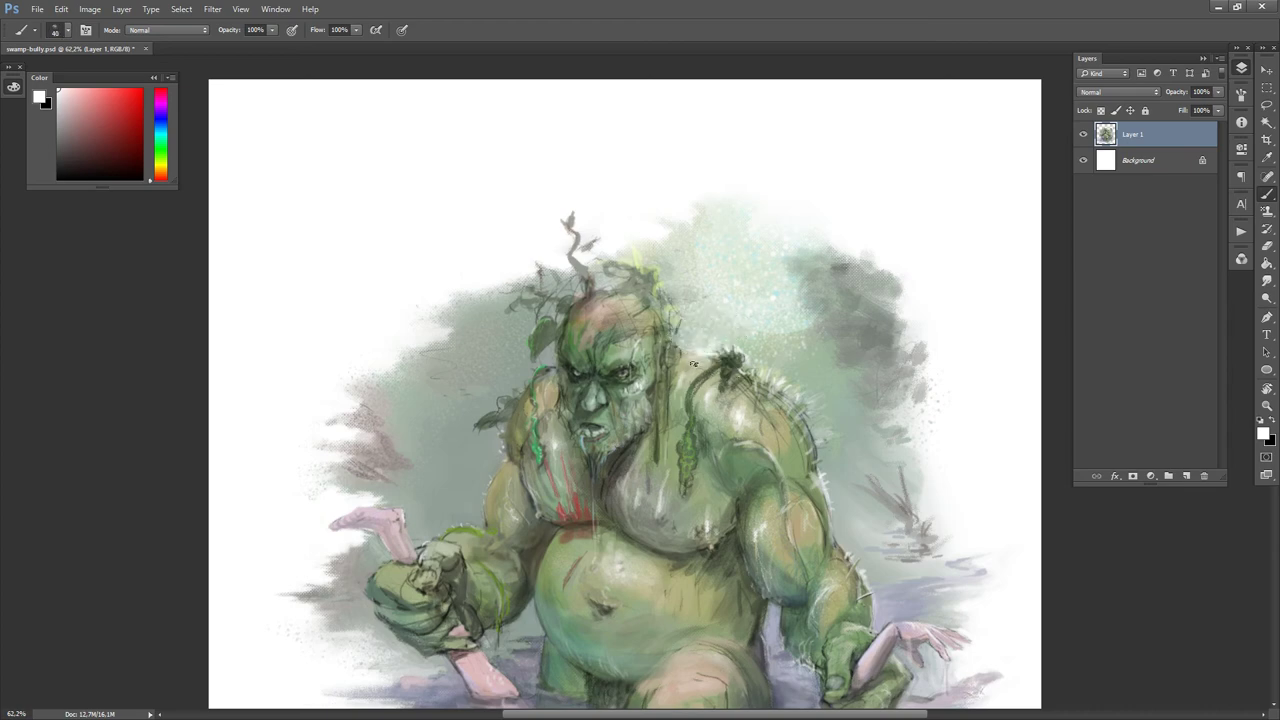
pyautogui.keyDown('alt'); pyautogui.click(727, 362); pyautogui.keyUp('alt')
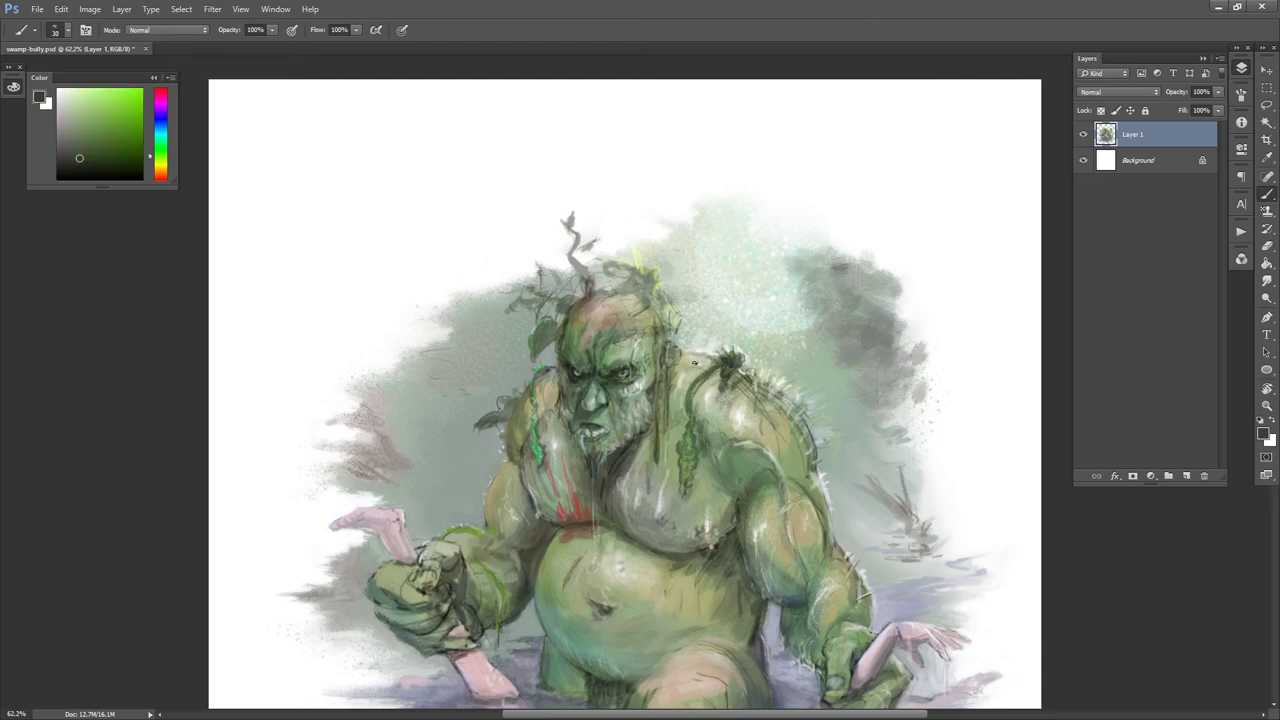
pyautogui.press('x')
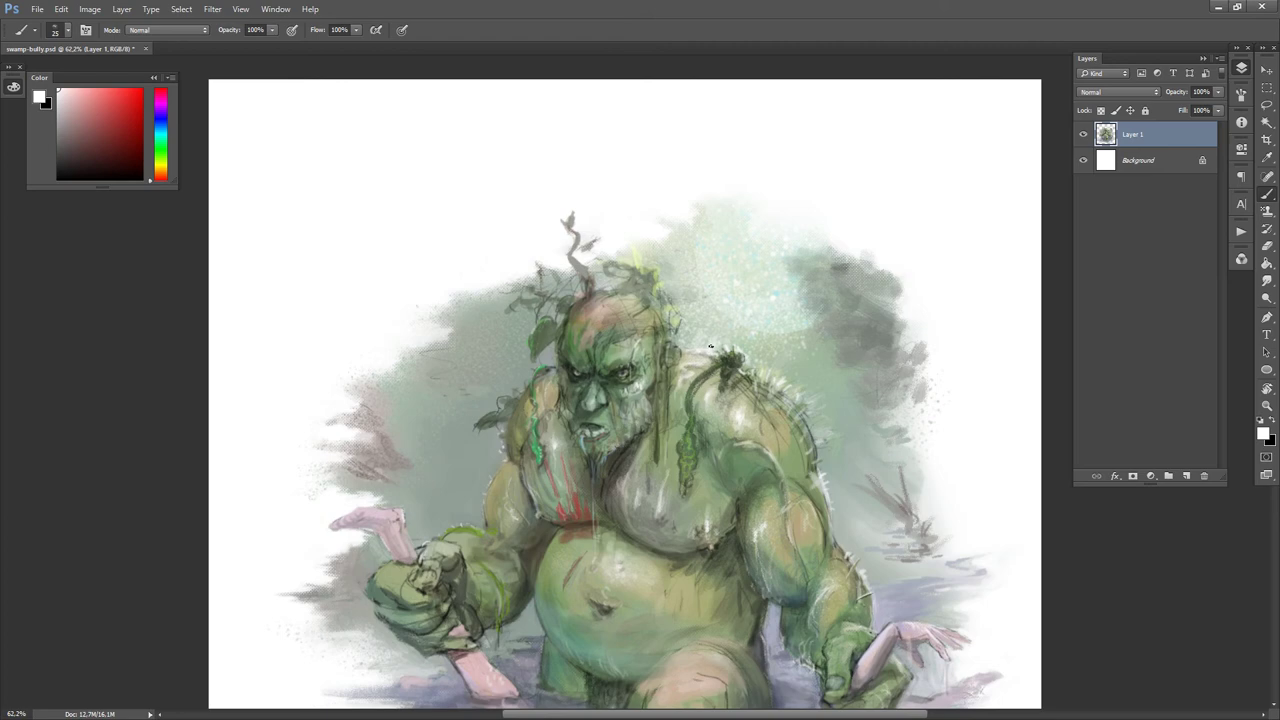
# - Add fine light blue and yellow accents between the neck and the shoulder knot at brush sizes 20 and 10
pyautogui.click(160, 130)
pyautogui.click(94, 102)
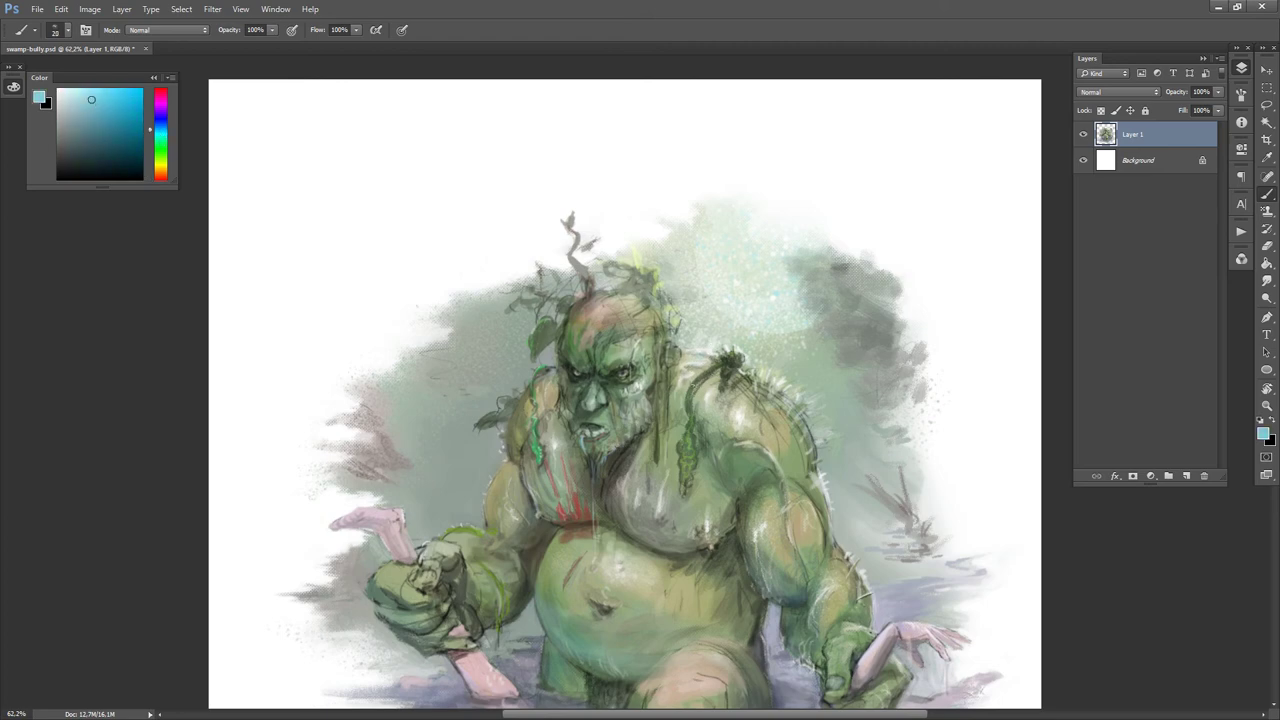
pyautogui.click(161, 163)
pyautogui.click(107, 97)
pyautogui.press('[')
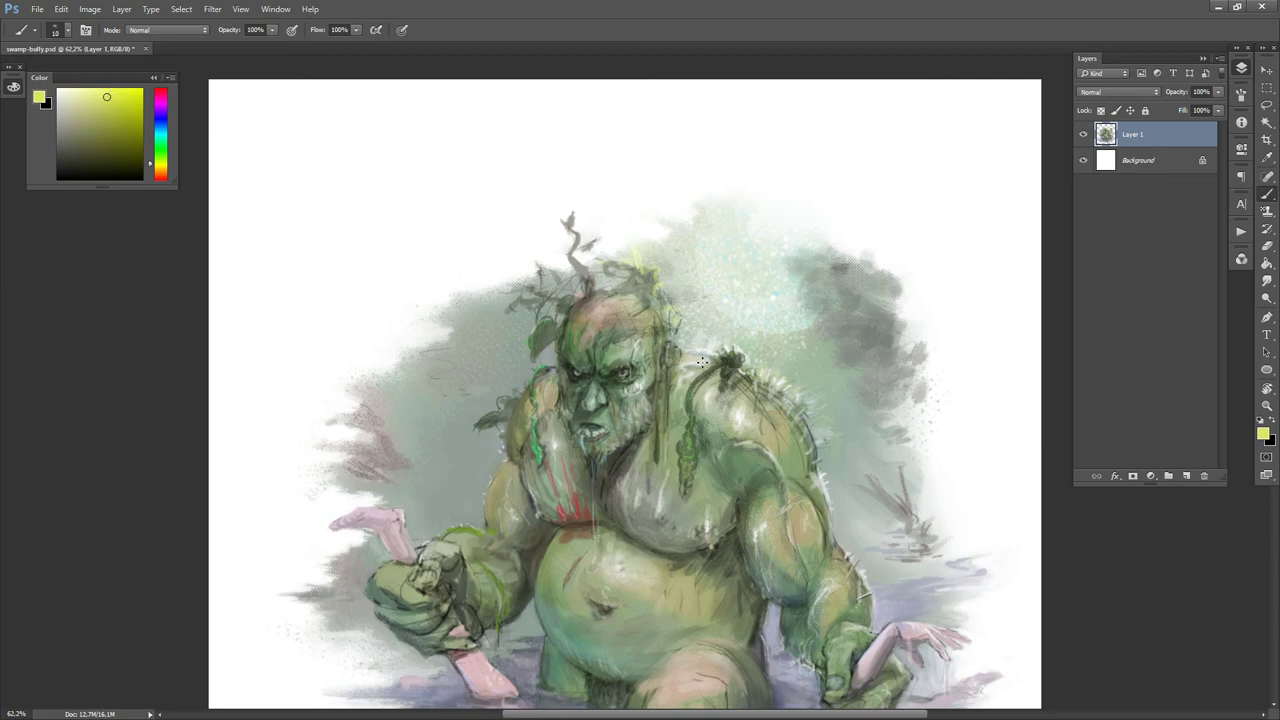
pyautogui.click(90, 94)
# - Rework the reddish patch on the forehead with sampled olive-grey and pinkish tones at brush sizes 20 to 35
pyautogui.keyDown('alt'); pyautogui.click(645, 318); pyautogui.keyUp('alt')
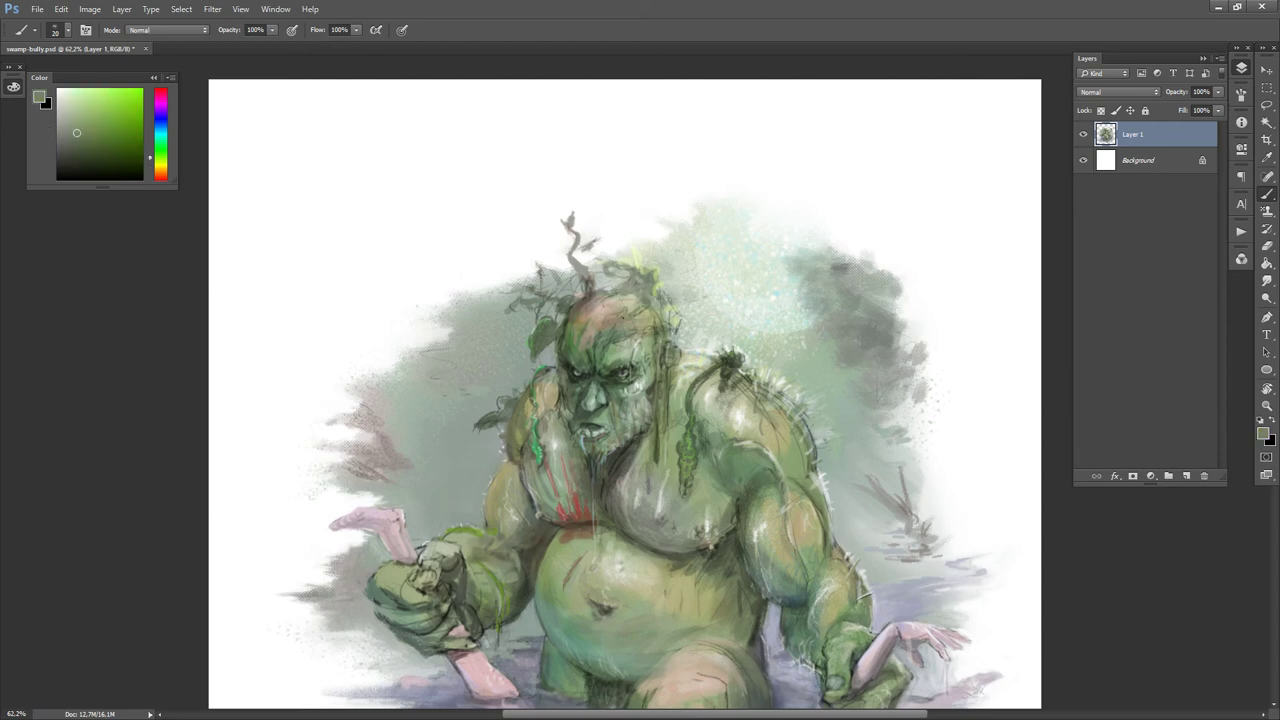
pyautogui.keyDown('alt'); pyautogui.click(612, 312); pyautogui.keyUp('alt')
pyautogui.keyDown('alt'); pyautogui.click(622, 299); pyautogui.keyUp('alt')
pyautogui.press(']')
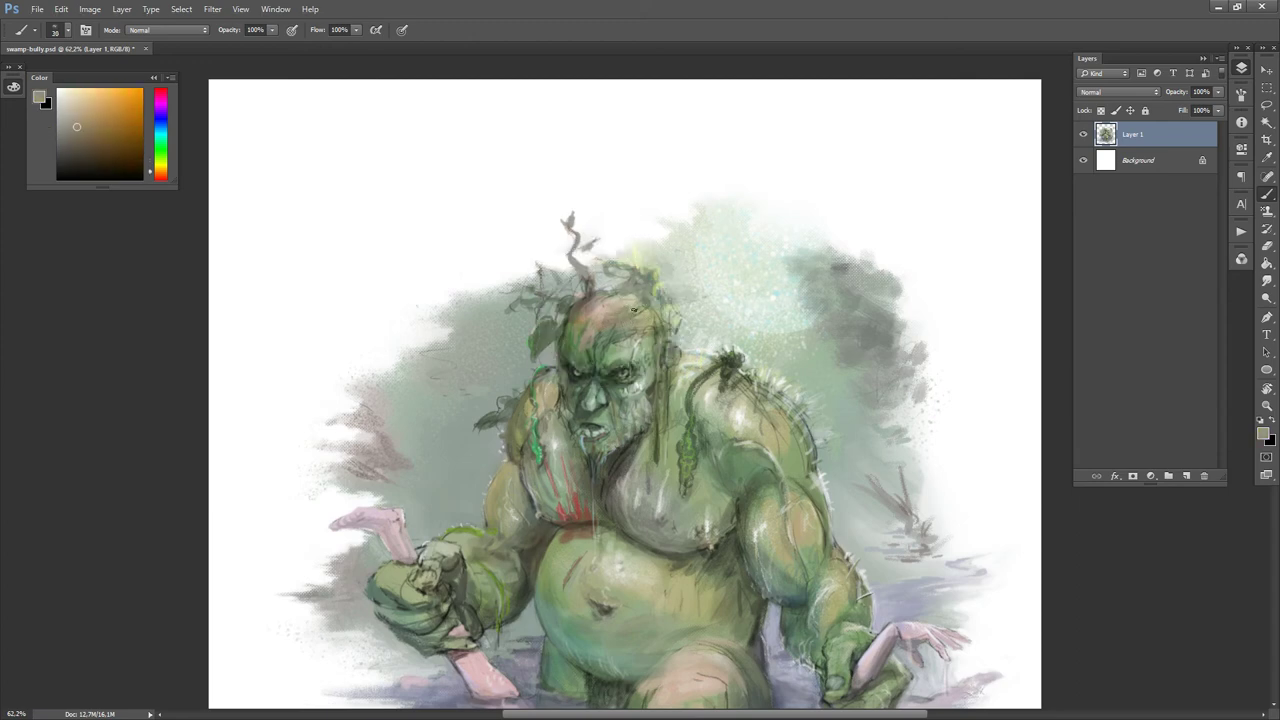
pyautogui.keyDown('alt'); pyautogui.click(600, 313); pyautogui.keyUp('alt')
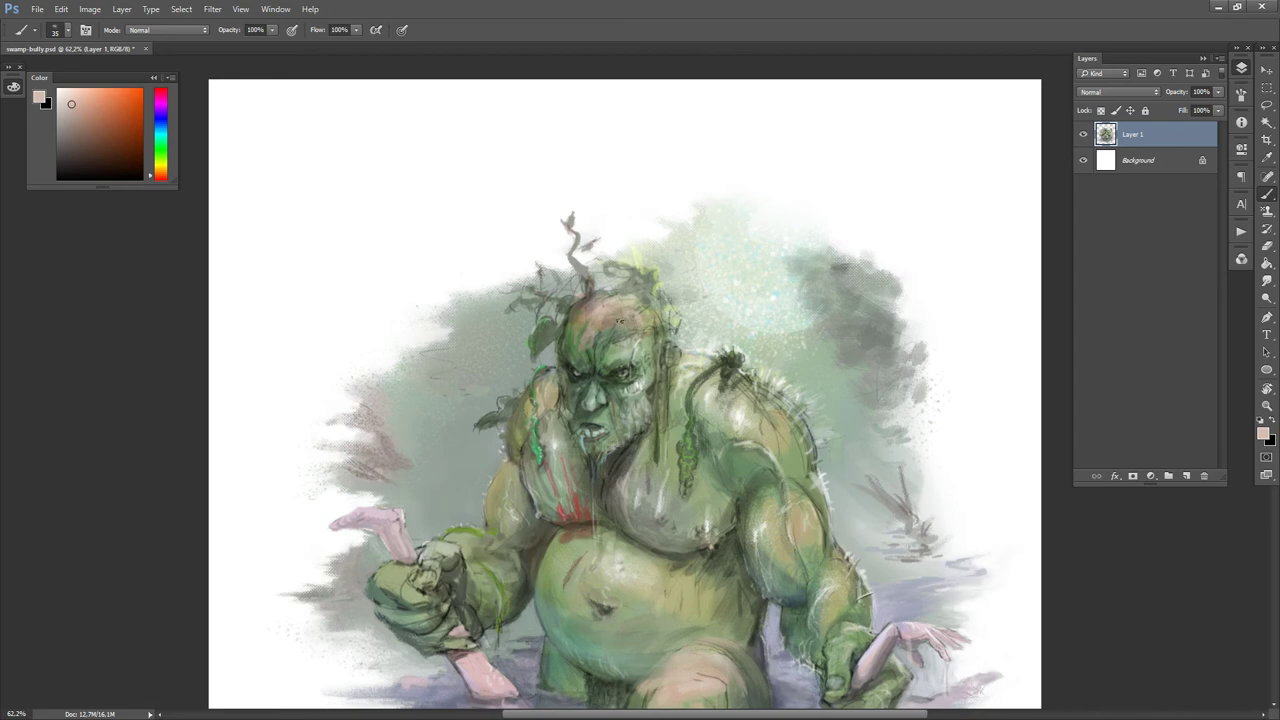
# - Blend the brow and forehead with sampled grey-green and beige tones at brush size 40
pyautogui.keyDown('alt'); pyautogui.click(620, 337); pyautogui.keyUp('alt')
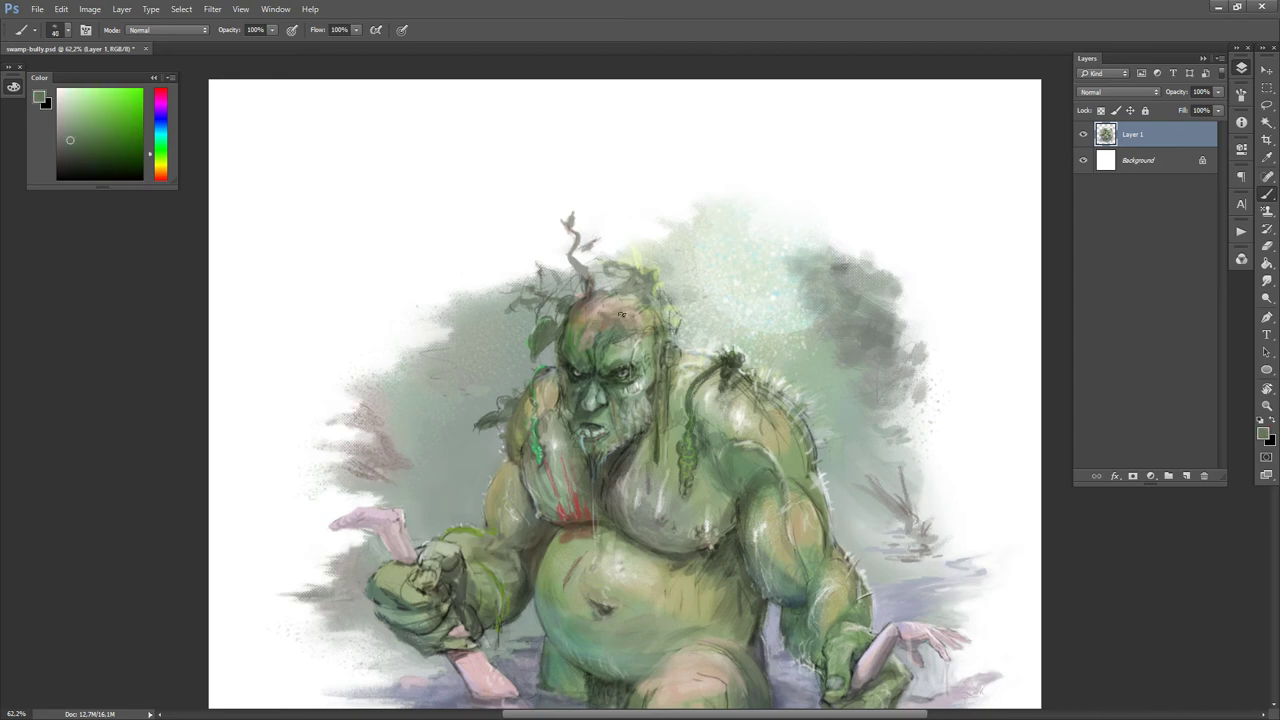
pyautogui.keyDown('alt'); pyautogui.click(618, 350); pyautogui.keyUp('alt')
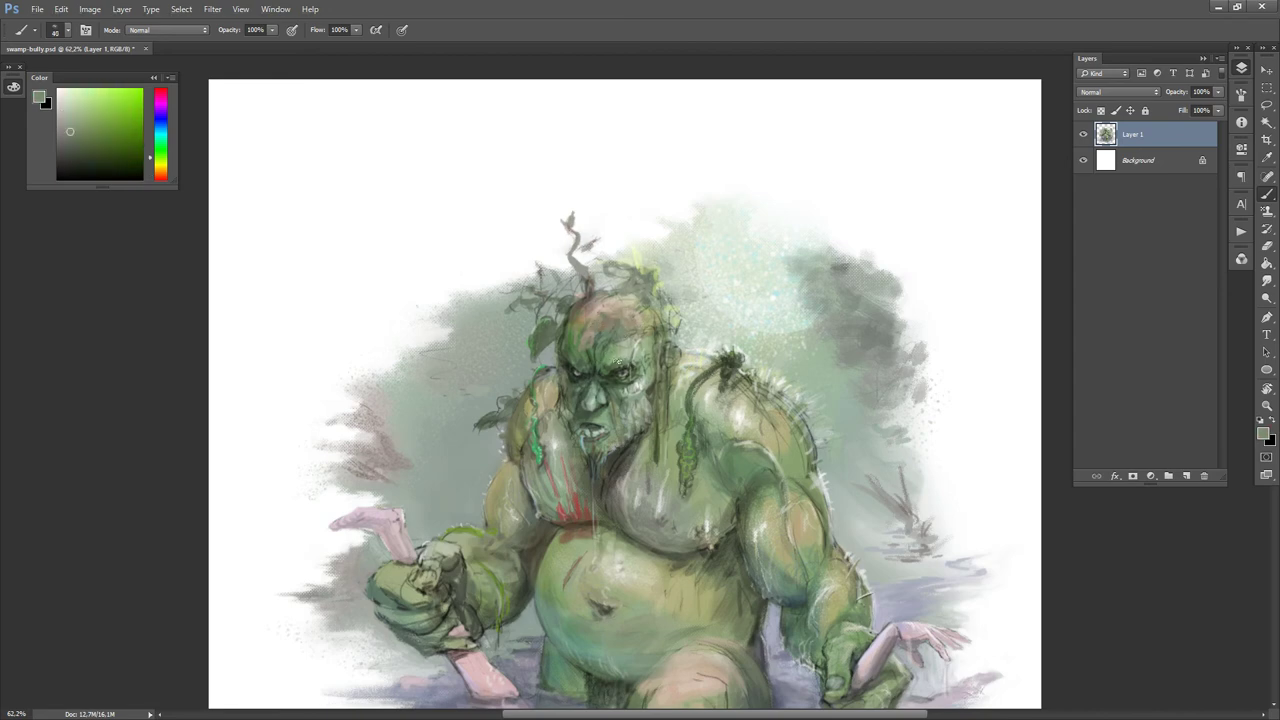
pyautogui.keyDown('alt'); pyautogui.click(612, 350); pyautogui.keyUp('alt')
pyautogui.keyDown('alt'); pyautogui.click(590, 328); pyautogui.keyUp('alt')
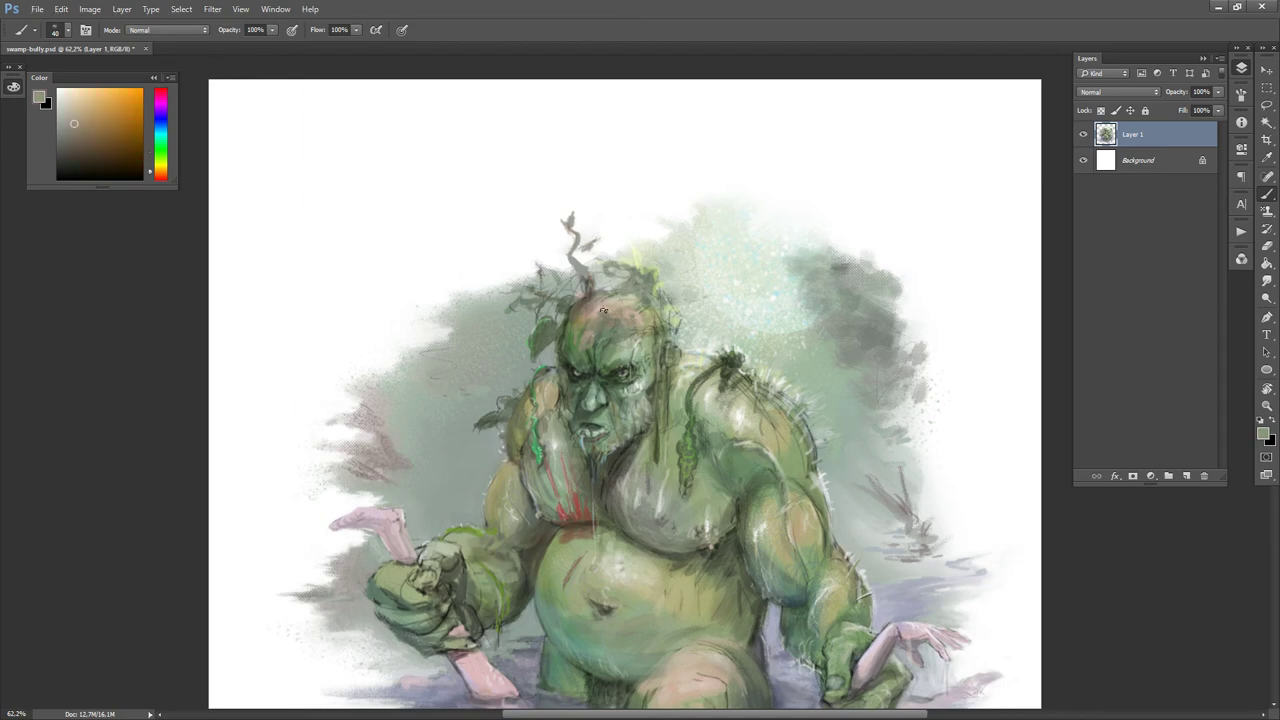
pyautogui.keyDown('alt'); pyautogui.click(606, 306); pyautogui.keyUp('alt')
# - Define the foliage on top of the head with black, white and sampled greens, reducing the brush to size 25
pyautogui.keyDown('alt'); pyautogui.click(636, 286); pyautogui.keyUp('alt')
pyautogui.press('d')
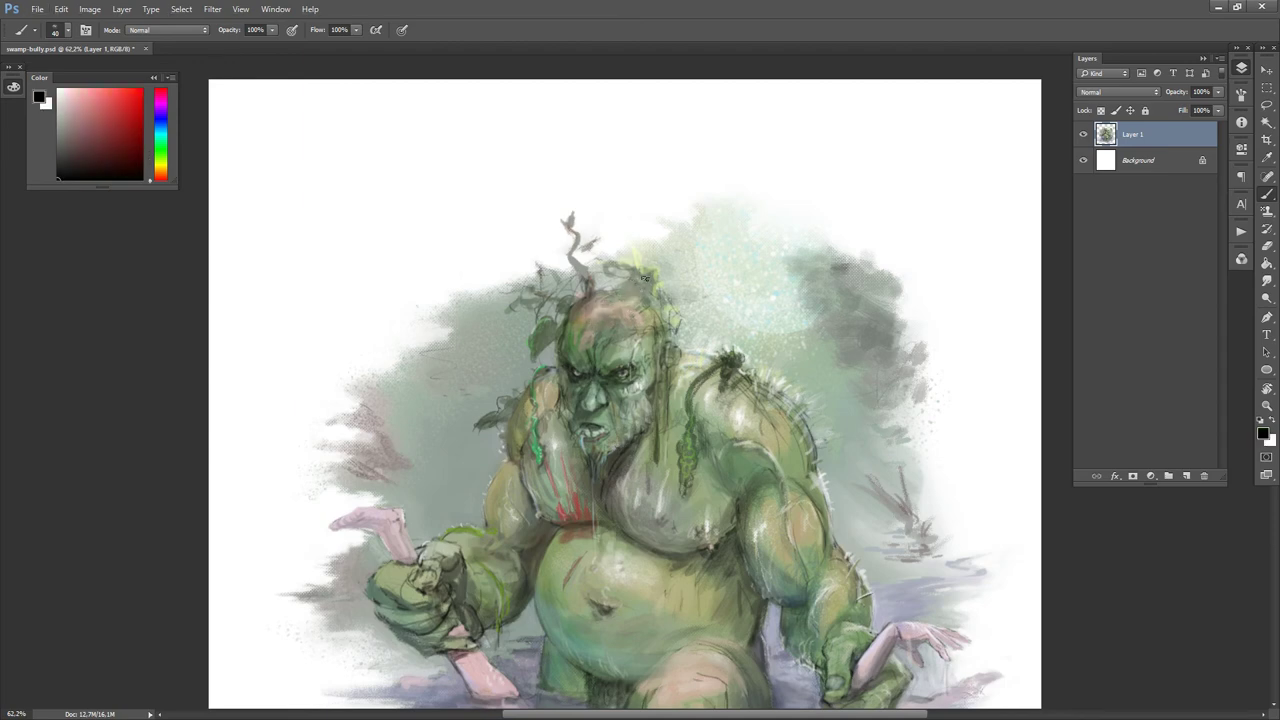
pyautogui.press('x')
pyautogui.press('[')
pyautogui.keyDown('alt'); pyautogui.click(641, 263); pyautogui.keyUp('alt')
pyautogui.keyDown('alt'); pyautogui.click(626, 278); pyautogui.keyUp('alt')
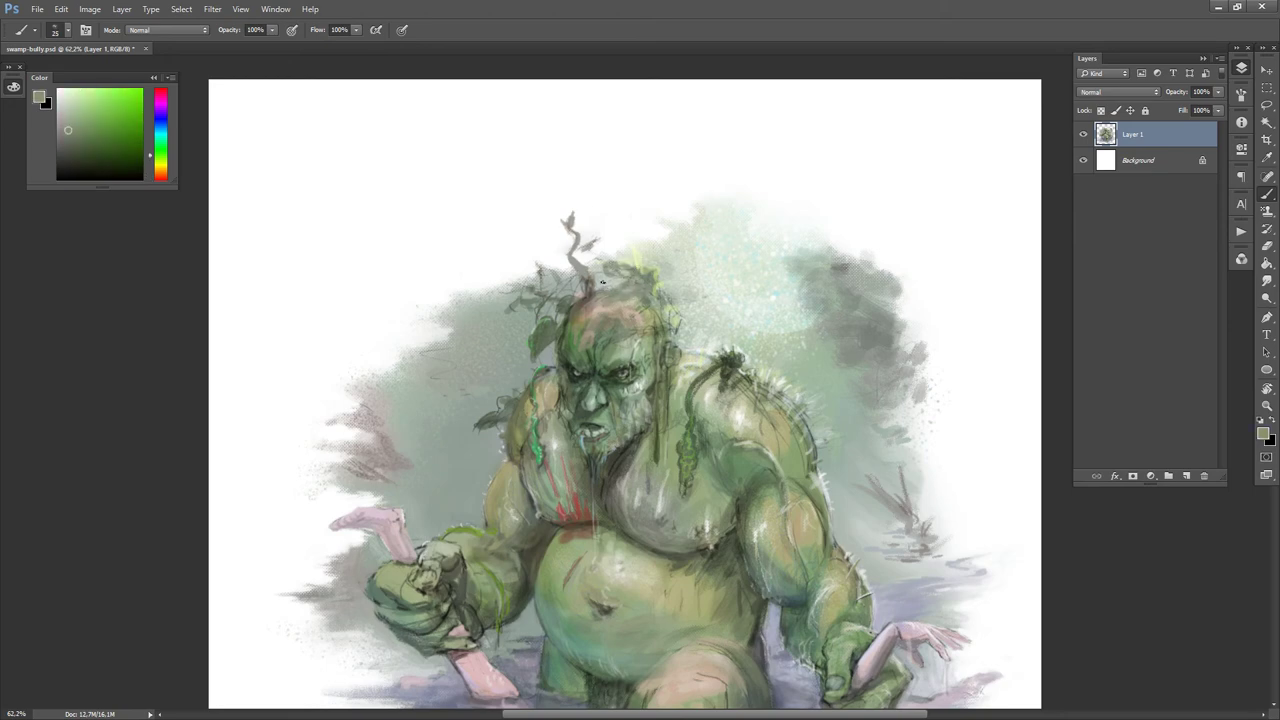
# - Thicken the twig on the head with sampled brown-grey at size 25 and paint thin budding twigs beside it at size 20
pyautogui.keyDown('alt'); pyautogui.click(578, 266); pyautogui.keyUp('alt')
pyautogui.keyDown('alt'); pyautogui.click(573, 259); pyautogui.keyUp('alt')
pyautogui.keyDown('alt'); pyautogui.click(584, 290); pyautogui.keyUp('alt')
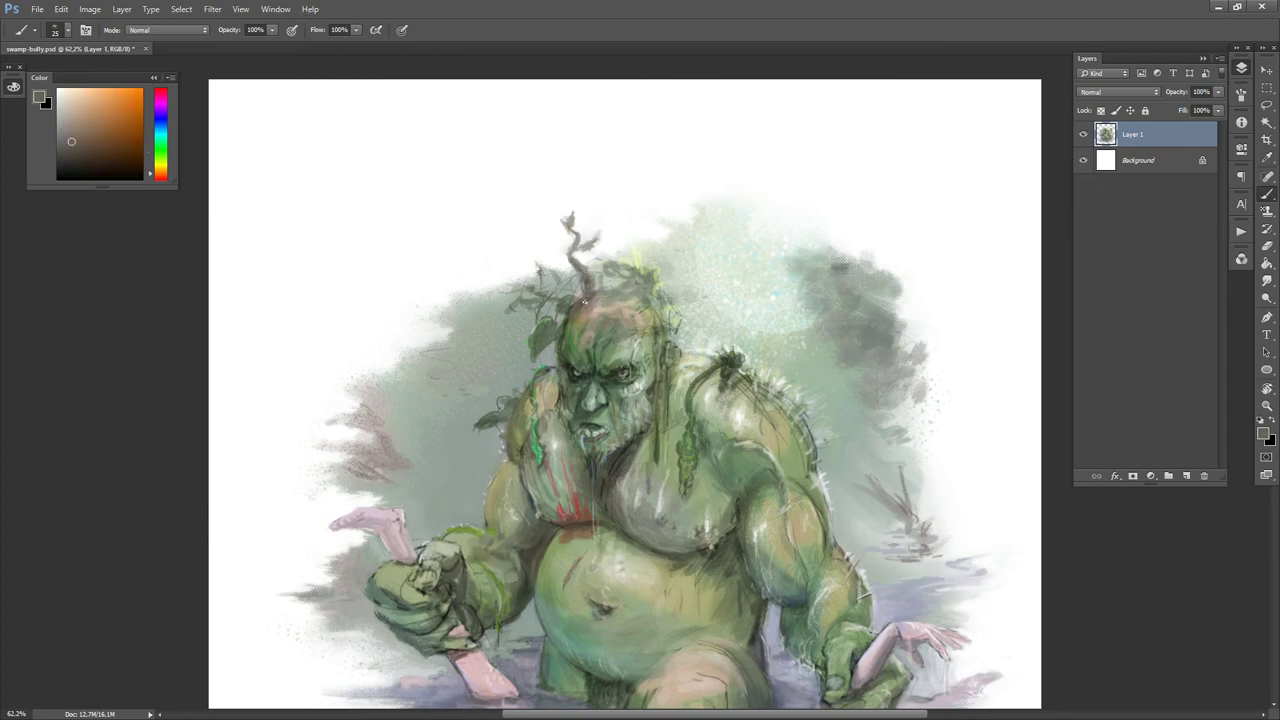
pyautogui.moveTo(558, 281); pyautogui.dragTo(548, 262)
pyautogui.moveTo(534, 253)
pyautogui.mouseDown()
pyautogui.moveTo(539, 272)
pyautogui.moveTo(500, 269)
pyautogui.mouseUp()
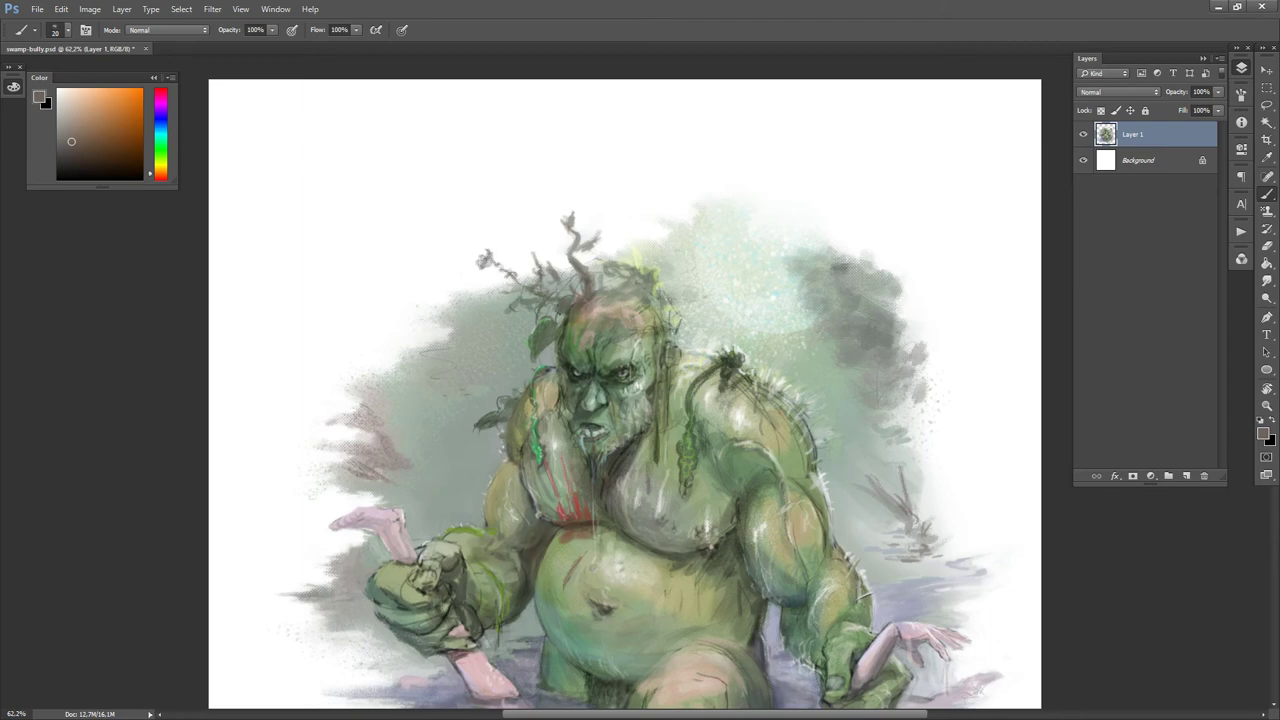
# - Strengthen the leaves beside the head with sampled greens at size 20 and cover the background sketch lines with sampled grey at size 30
pyautogui.keyDown('alt'); pyautogui.click(557, 333); pyautogui.keyUp('alt')
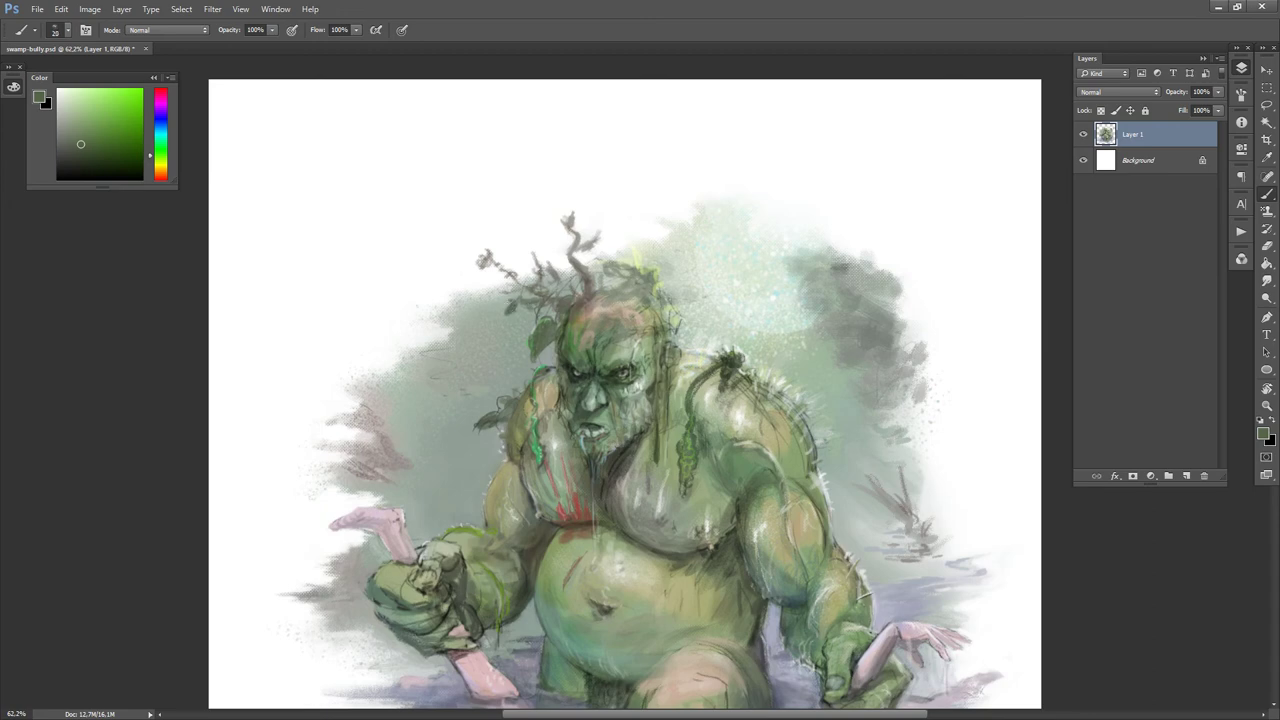
pyautogui.keyDown('alt'); pyautogui.click(521, 308); pyautogui.keyUp('alt')
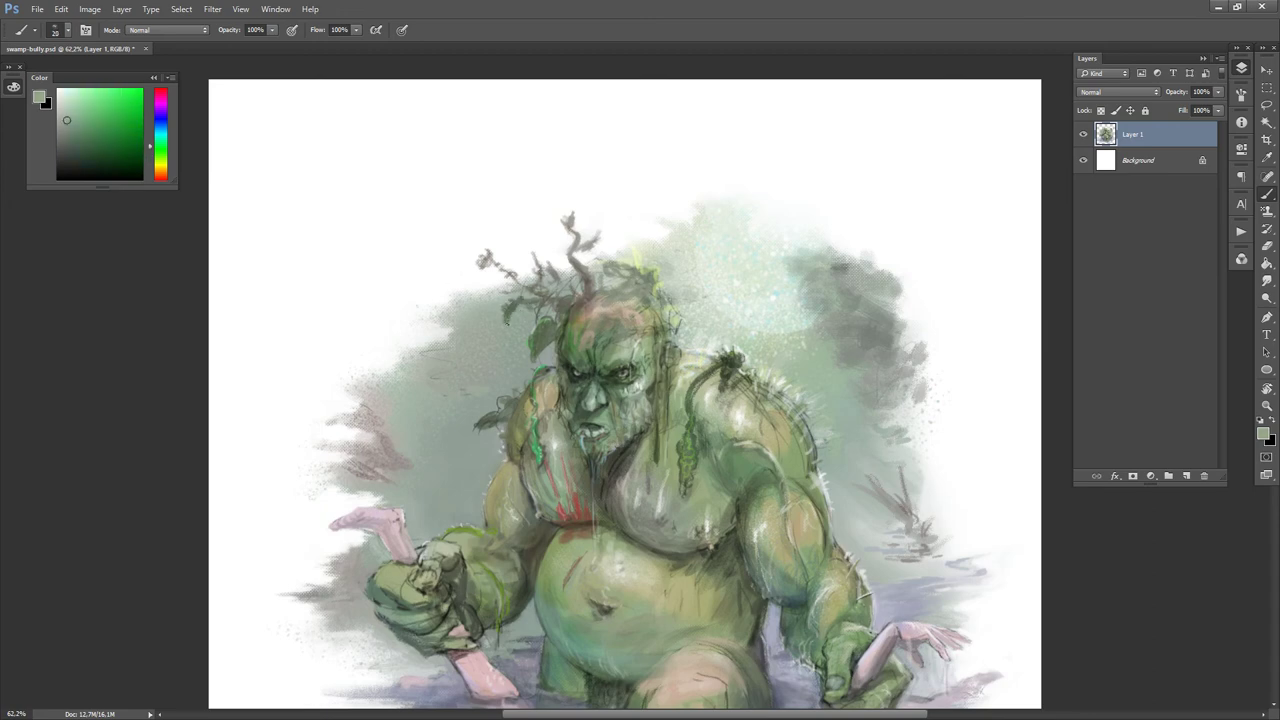
pyautogui.keyDown('alt'); pyautogui.click(549, 328); pyautogui.keyUp('alt')
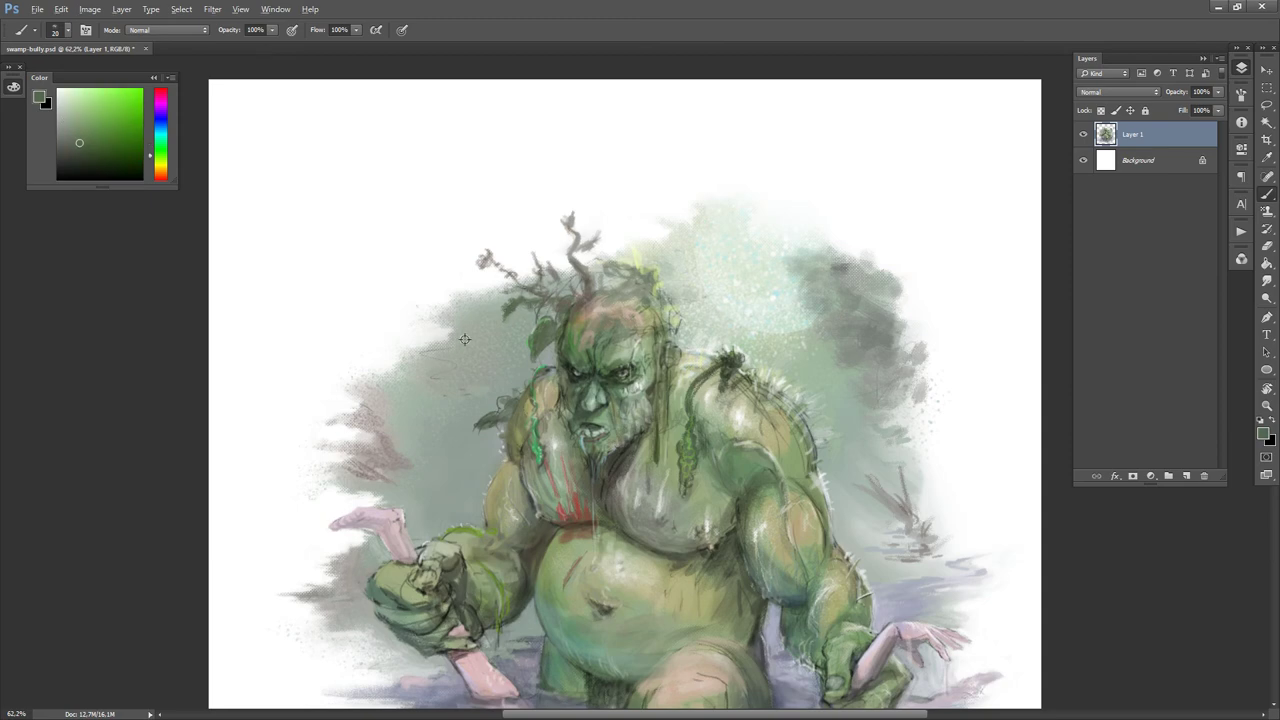
pyautogui.keyDown('alt'); pyautogui.click(432, 352); pyautogui.keyUp('alt')
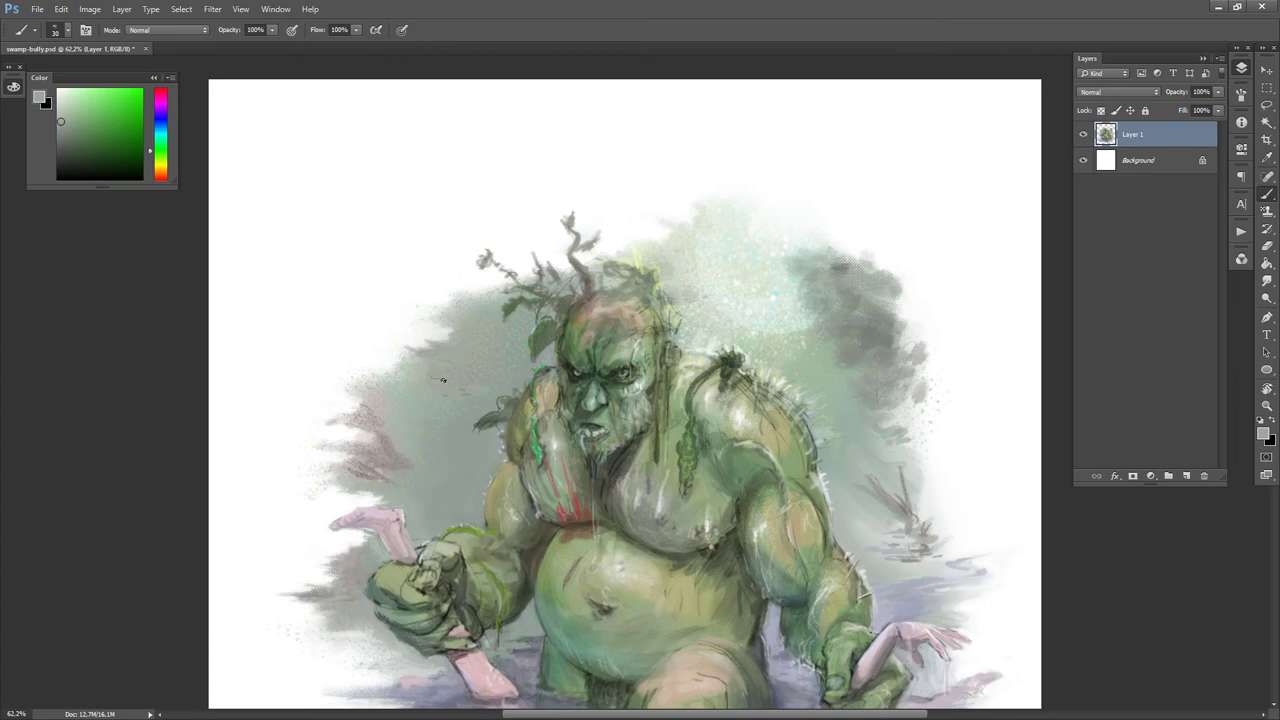
pyautogui.keyDown('alt'); pyautogui.click(447, 384); pyautogui.keyUp('alt')
# - Choose a dark greyish violet and add a new layer clipped to the painting layer
pyautogui.moveTo(163, 122); pyautogui.dragTo(162, 107)
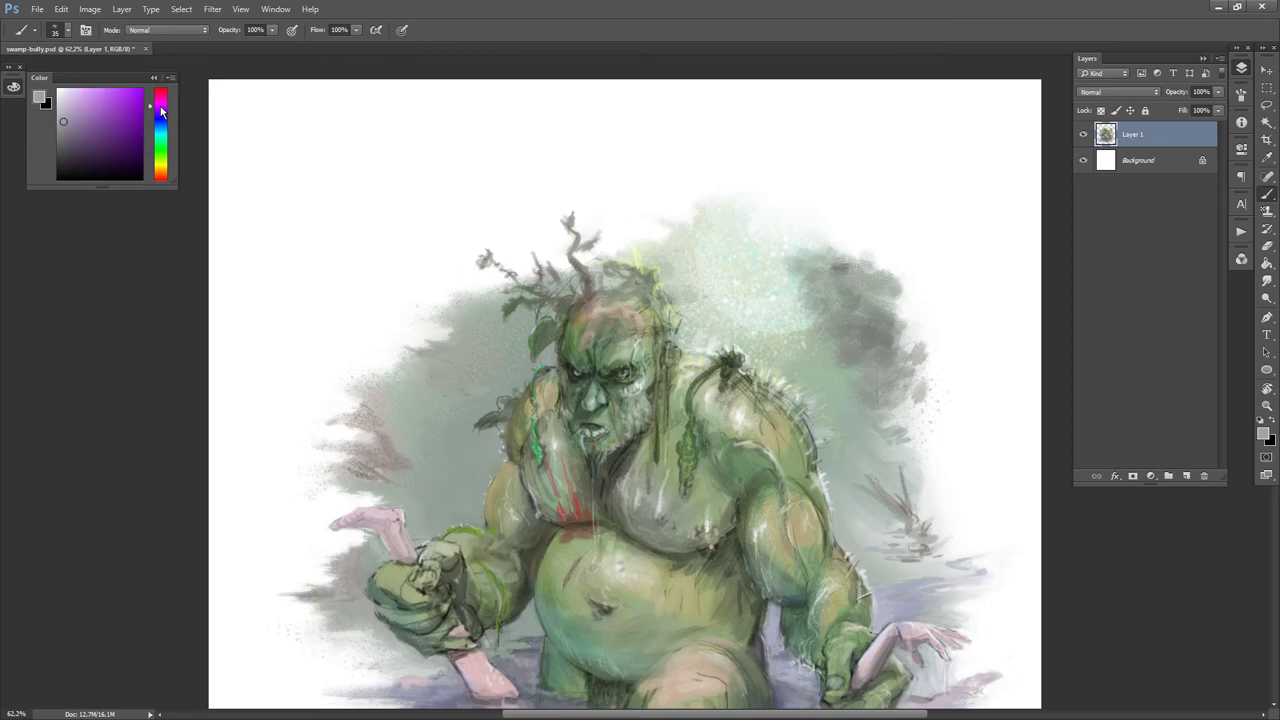
pyautogui.click(83, 148)
pyautogui.click(1185, 477)
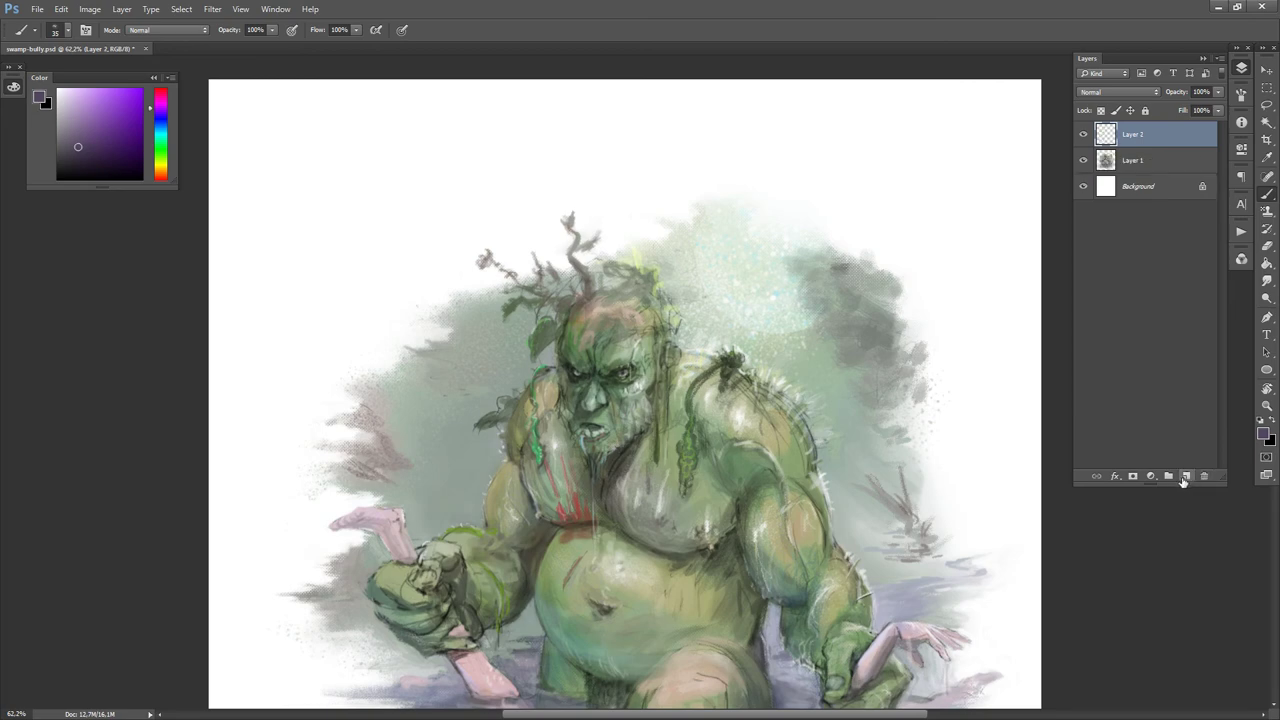
pyautogui.hotkey('ctrl', 'alt', 'g')
# - Paint dark violet patches into the background between the twigs and the reddish-brown patch with the coarse brush at size 100
pyautogui.press(']')
pyautogui.press(']')
pyautogui.press(']')
pyautogui.press(']')
pyautogui.press(']')
pyautogui.press(']')
pyautogui.press(']')
pyautogui.press(']')
pyautogui.press(']')
pyautogui.press(']')
pyautogui.press(']')
pyautogui.press(']')
pyautogui.press(']')
pyautogui.press(']')
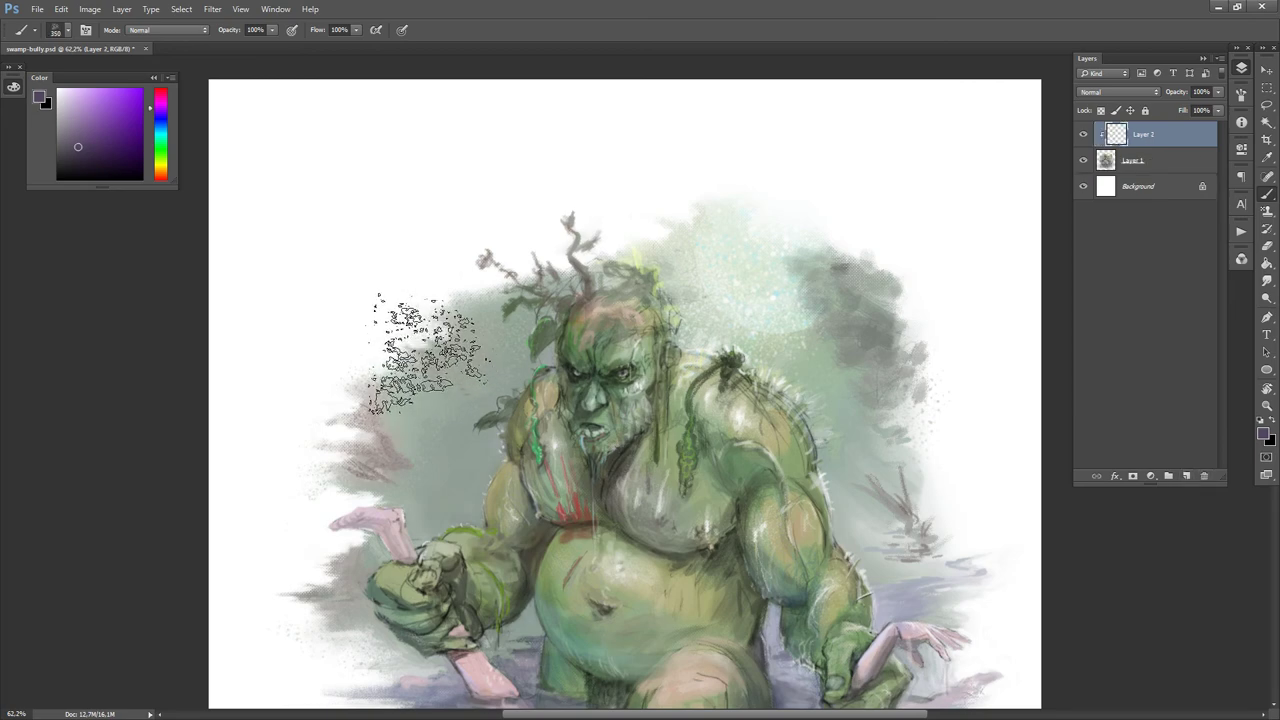
pyautogui.press('[')
pyautogui.press('[')
pyautogui.press('[')
pyautogui.press('[')
pyautogui.press('[')
pyautogui.press('[')
pyautogui.moveTo(405, 375)
pyautogui.mouseDown()
pyautogui.moveTo(417, 341)
pyautogui.moveTo(454, 363)
pyautogui.mouseUp()
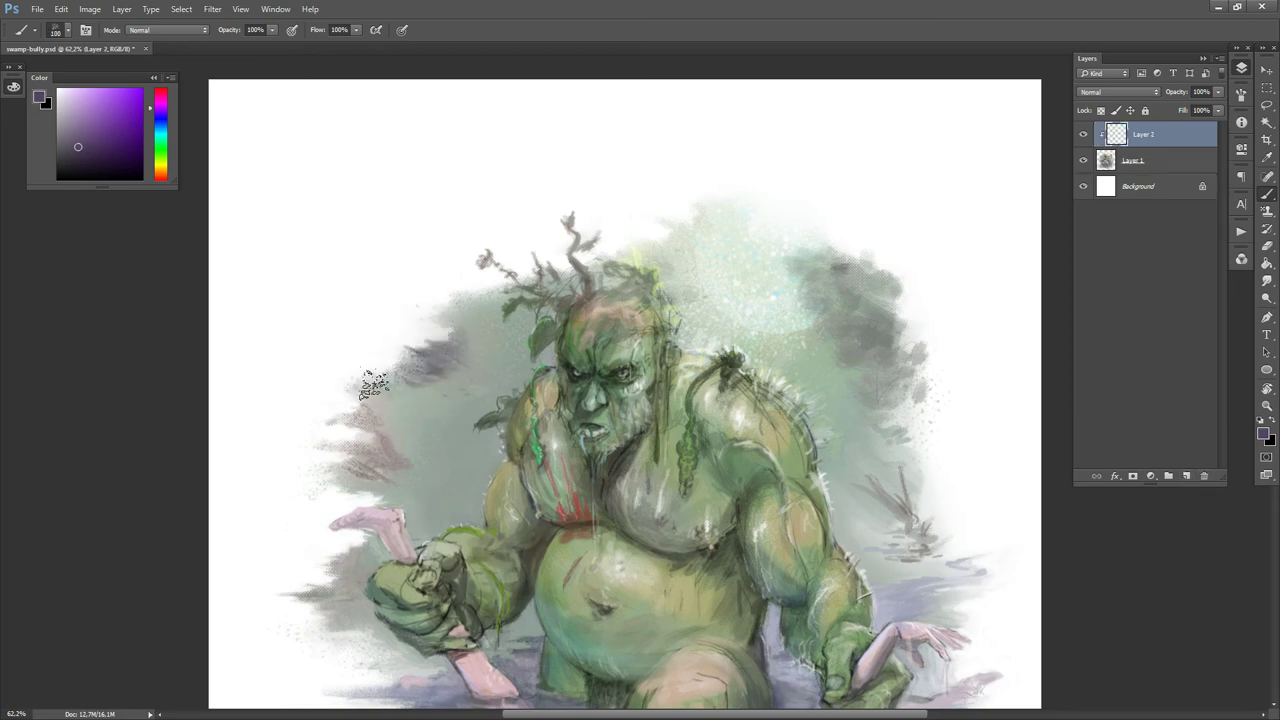
pyautogui.moveTo(360, 425)
pyautogui.mouseDown()
pyautogui.moveTo(355, 373)
pyautogui.moveTo(439, 367)
pyautogui.moveTo(457, 387)
pyautogui.moveTo(466, 305)
pyautogui.moveTo(457, 342)
pyautogui.moveTo(469, 350)
pyautogui.moveTo(450, 359)
pyautogui.moveTo(429, 307)
pyautogui.moveTo(399, 354)
pyautogui.moveTo(439, 344)
pyautogui.moveTo(459, 360)
pyautogui.moveTo(358, 362)
pyautogui.moveTo(353, 347)
pyautogui.moveTo(438, 398)
pyautogui.mouseUp()
# - Blend the violet patches into the background with sampled grey-violet and pale grey-green at brush size 200
pyautogui.keyDown('alt'); pyautogui.click(453, 354); pyautogui.keyUp('alt')
pyautogui.press(']')
pyautogui.press(']')
pyautogui.press(']')
pyautogui.press(']')
pyautogui.press(']')
pyautogui.press(']')
pyautogui.press(']')
pyautogui.press('[')
pyautogui.press('[')
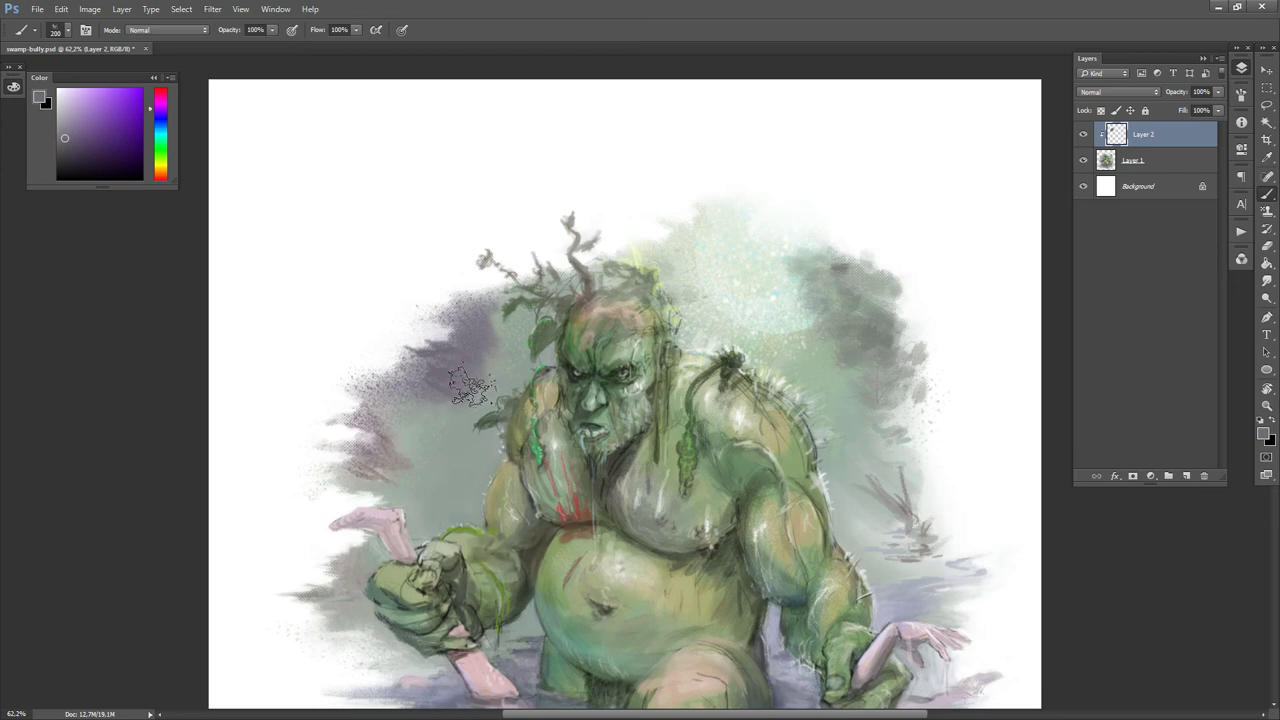
pyautogui.keyDown('alt'); pyautogui.click(507, 369); pyautogui.keyUp('alt')
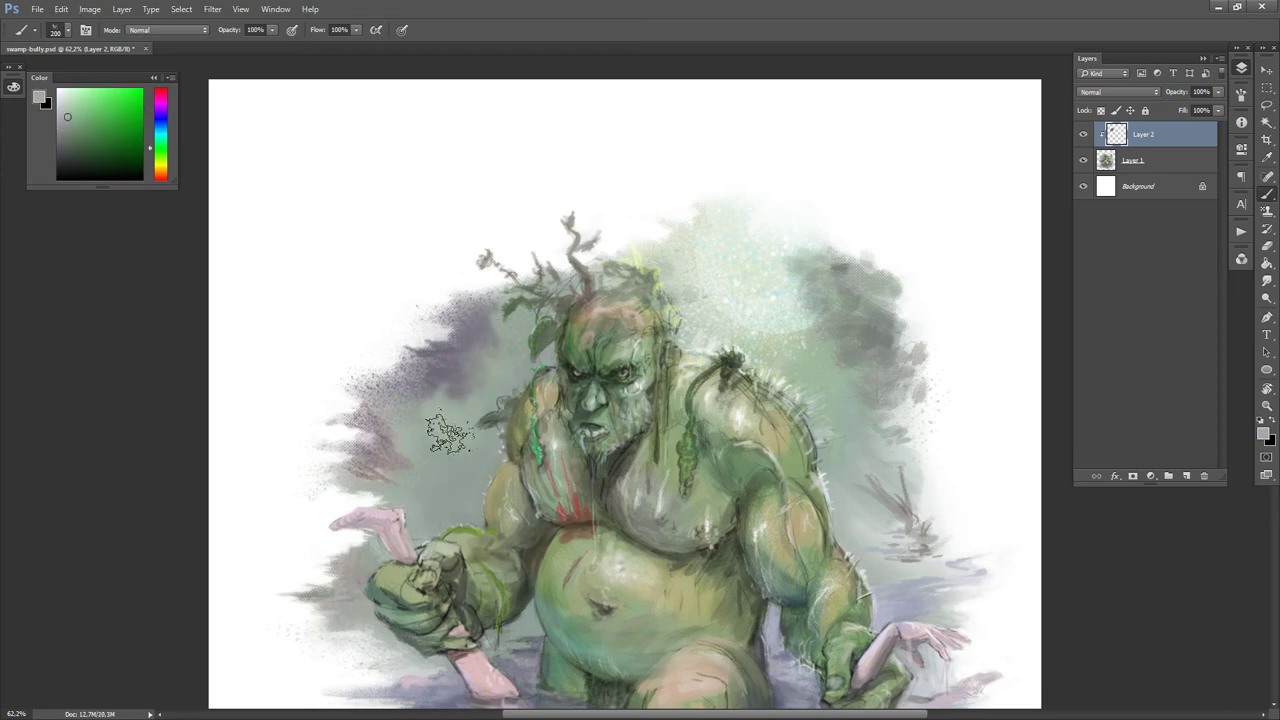
# - Erase the clipped layer's overspill around the upper arm with the textured eraser at size 200
pyautogui.press('e')
pyautogui.press('[')
pyautogui.press('[')
pyautogui.press('[')
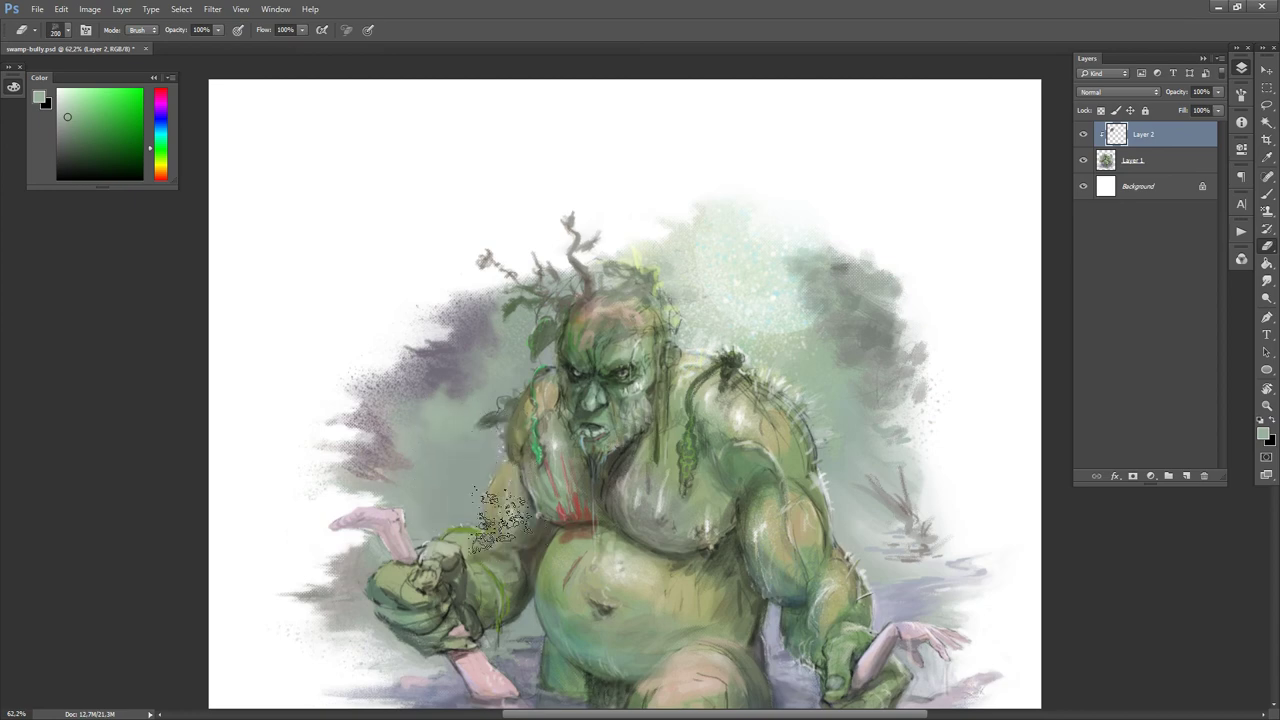
# - Adjust the clipped layer's Levels to input values 25, 1.20 and 228
pyautogui.hotkey('ctrl', '-')
pyautogui.hotkey('ctrl', '-')
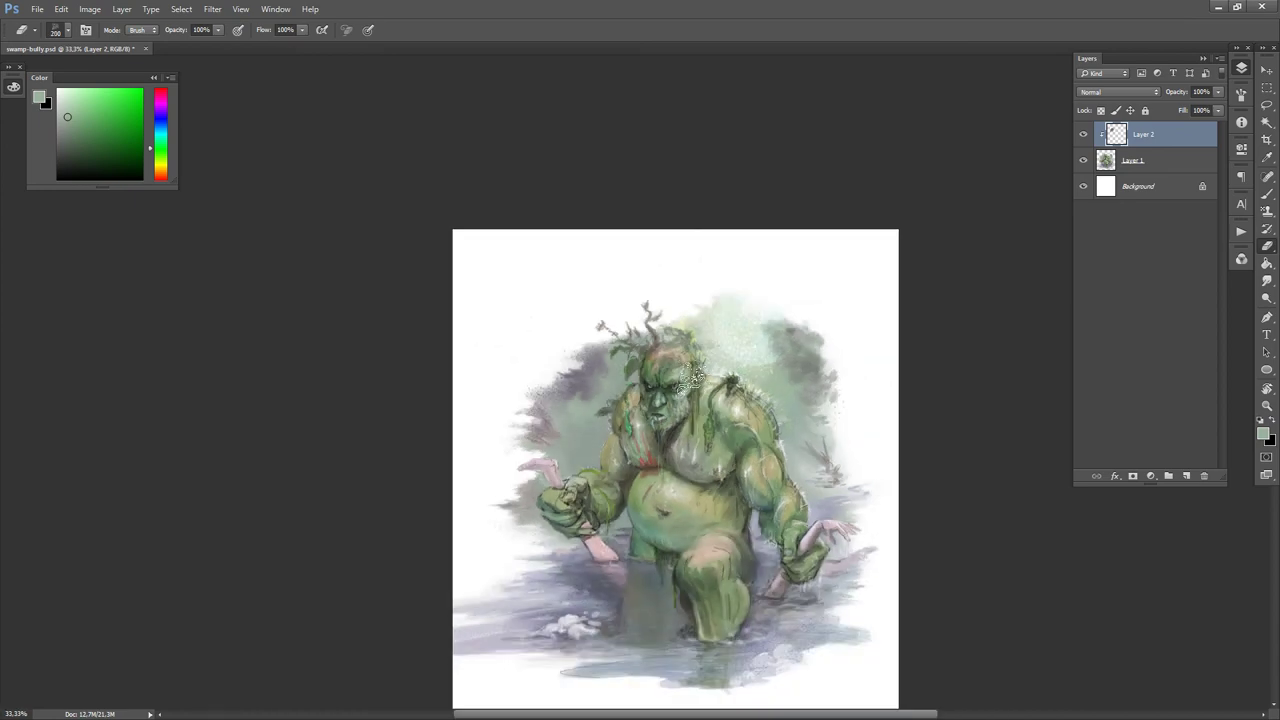
pyautogui.scroll(3, 778, 430)
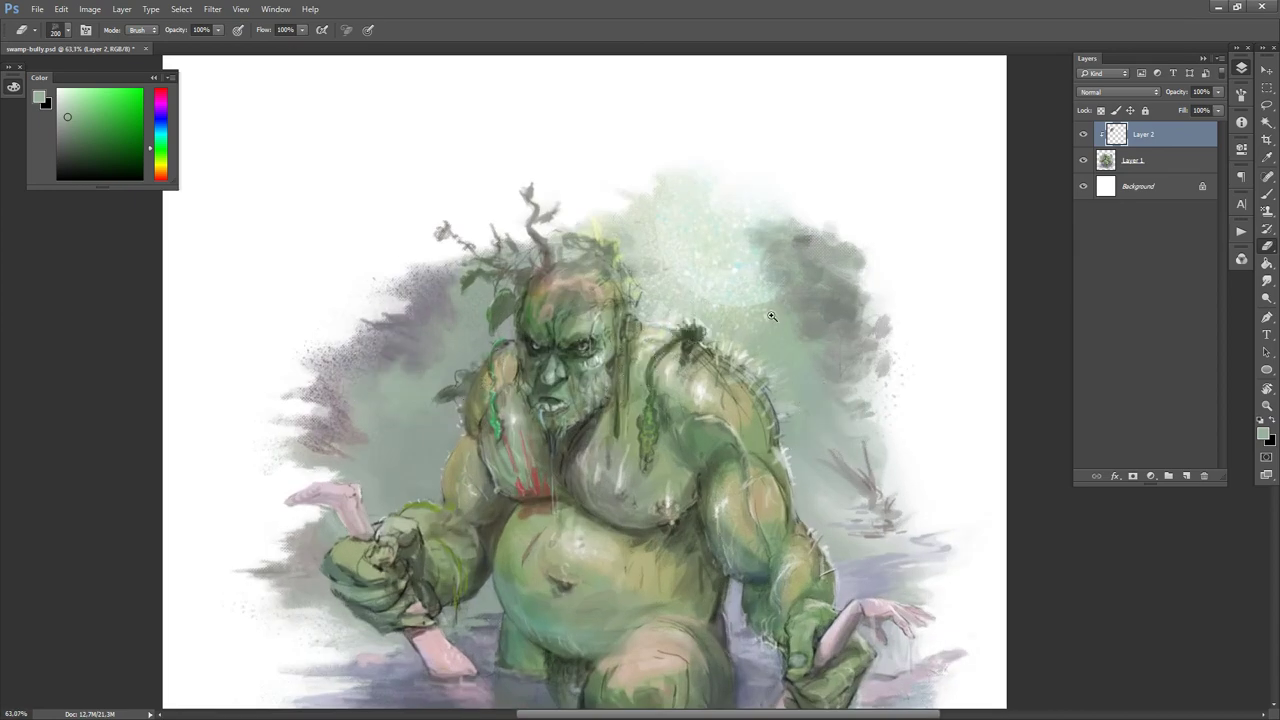
pyautogui.scroll(-2, 760, 300)
pyautogui.scroll(-1, 766, 381)
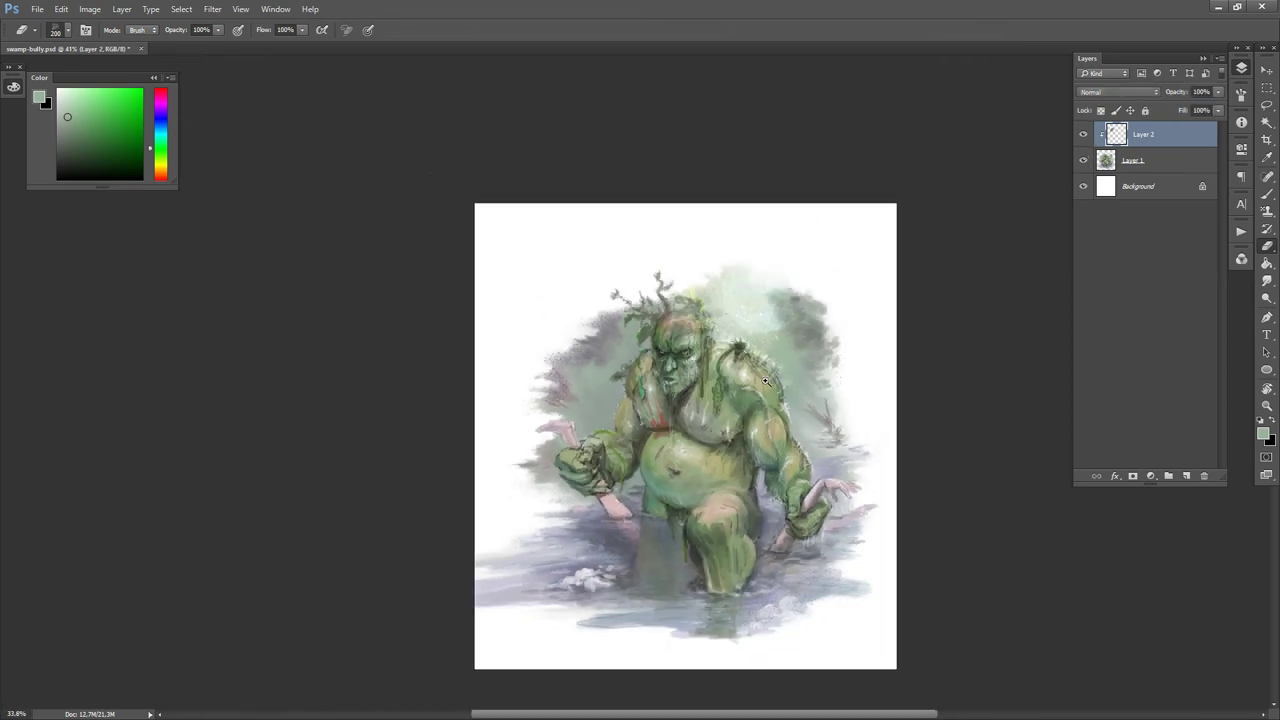
pyautogui.scroll(-1, 766, 381)
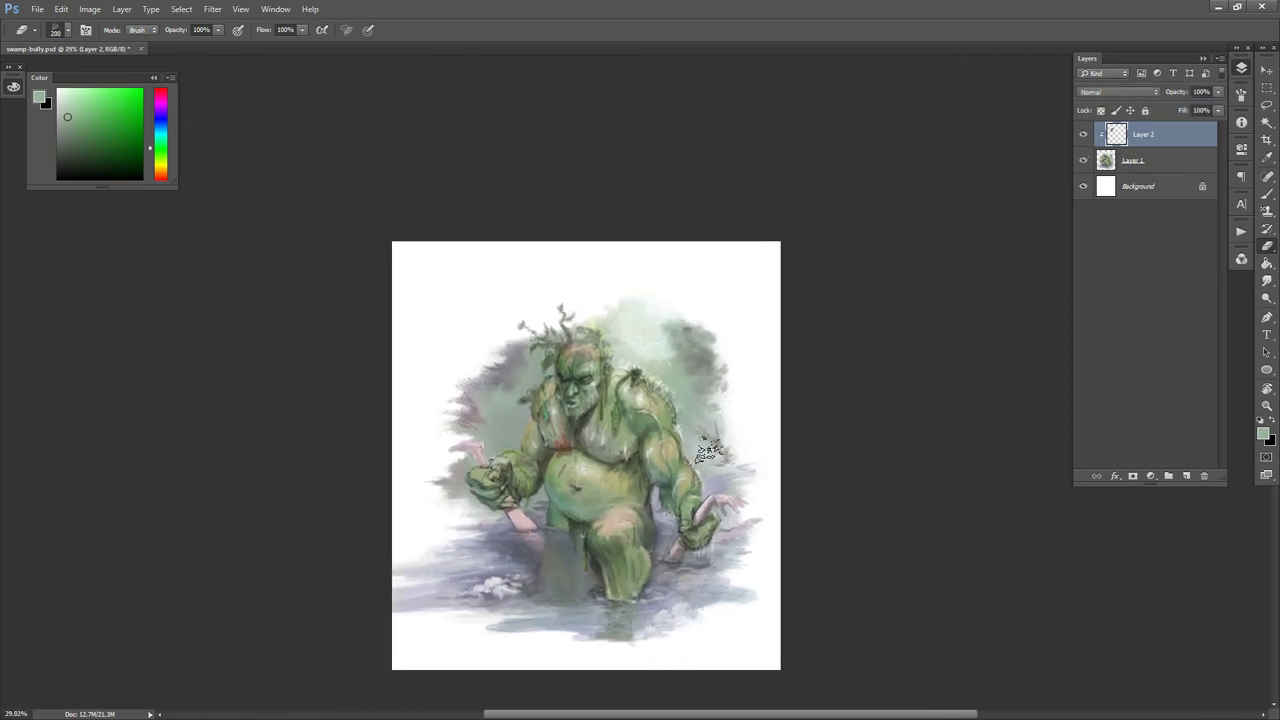
pyautogui.scroll(2, 650, 300)
pyautogui.hotkey('ctrl', 'l')
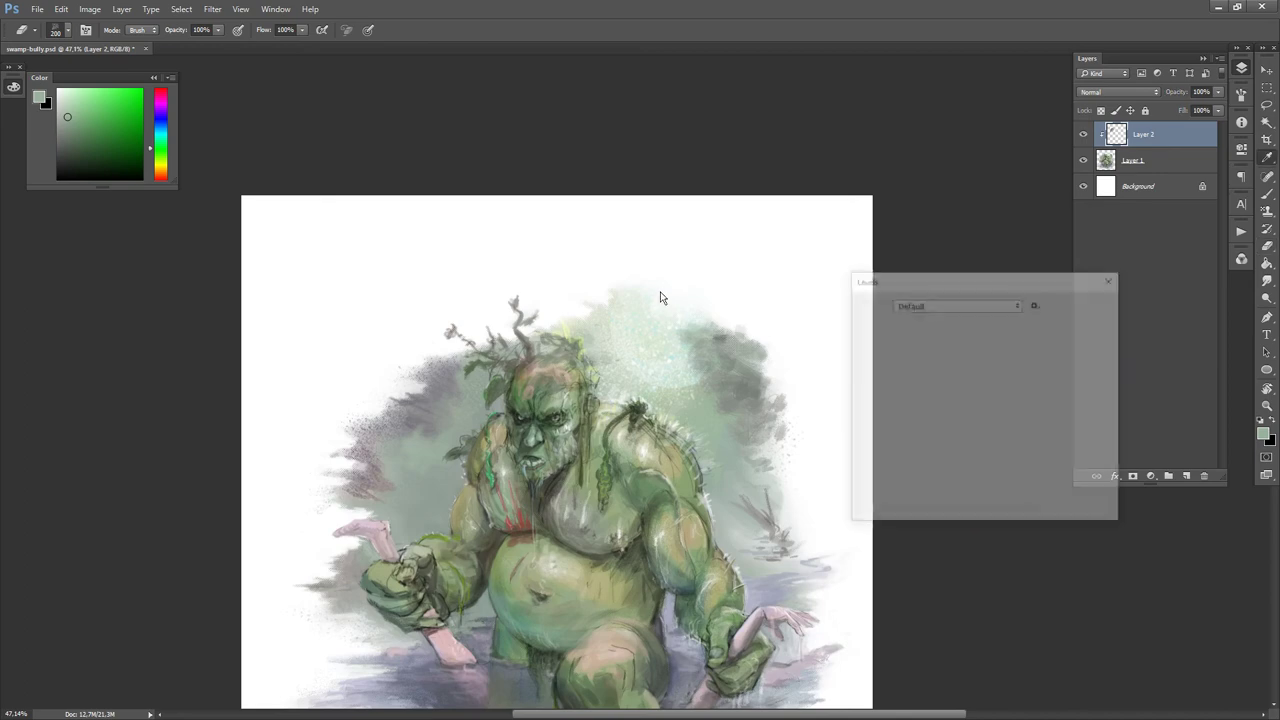
pyautogui.moveTo(950, 430); pyautogui.dragTo(881, 438)
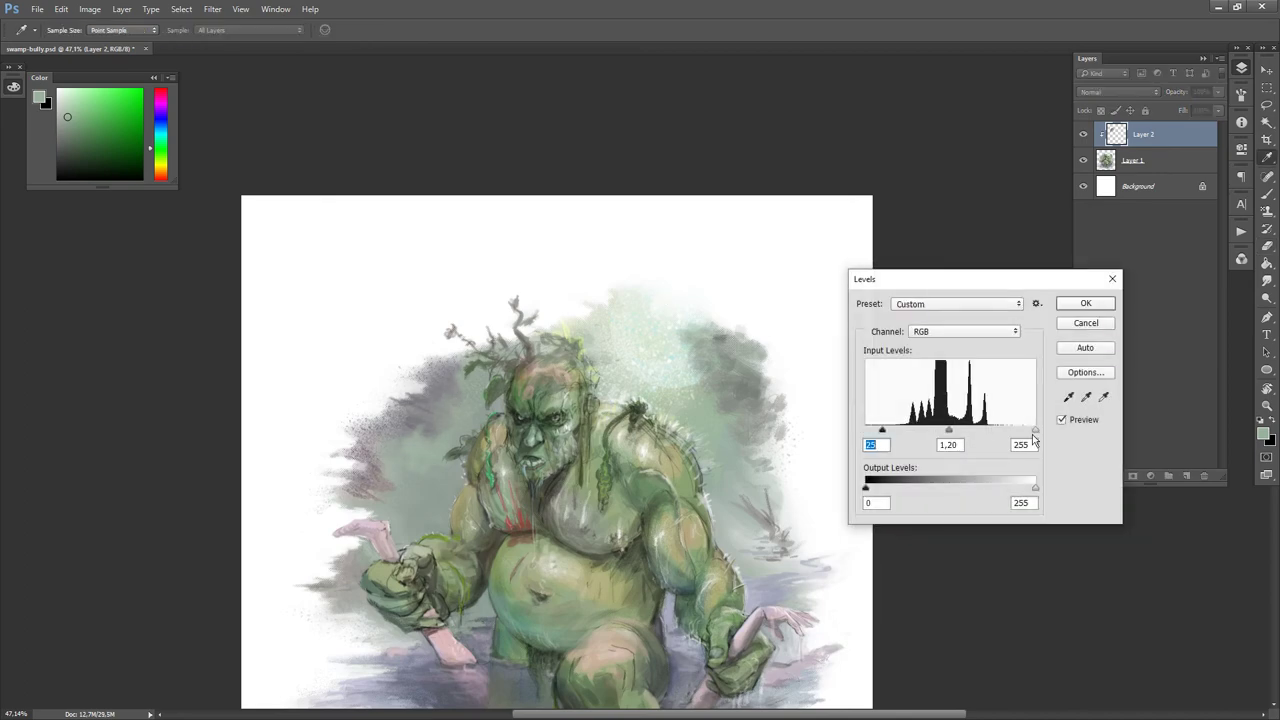
pyautogui.moveTo(1035, 432); pyautogui.dragTo(1019, 432)
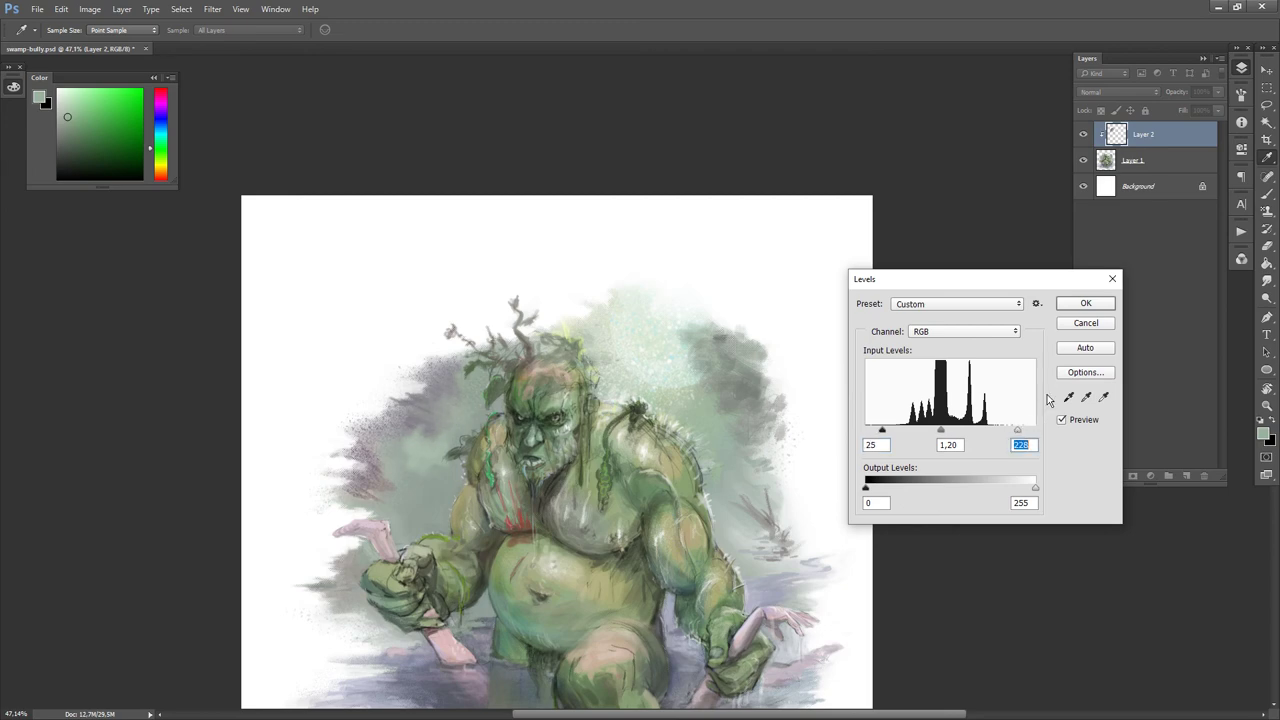
pyautogui.click(1086, 303)
# - Merge the clipped layer down into the painting layer and return to the brush
pyautogui.scroll(-3, 741, 520)
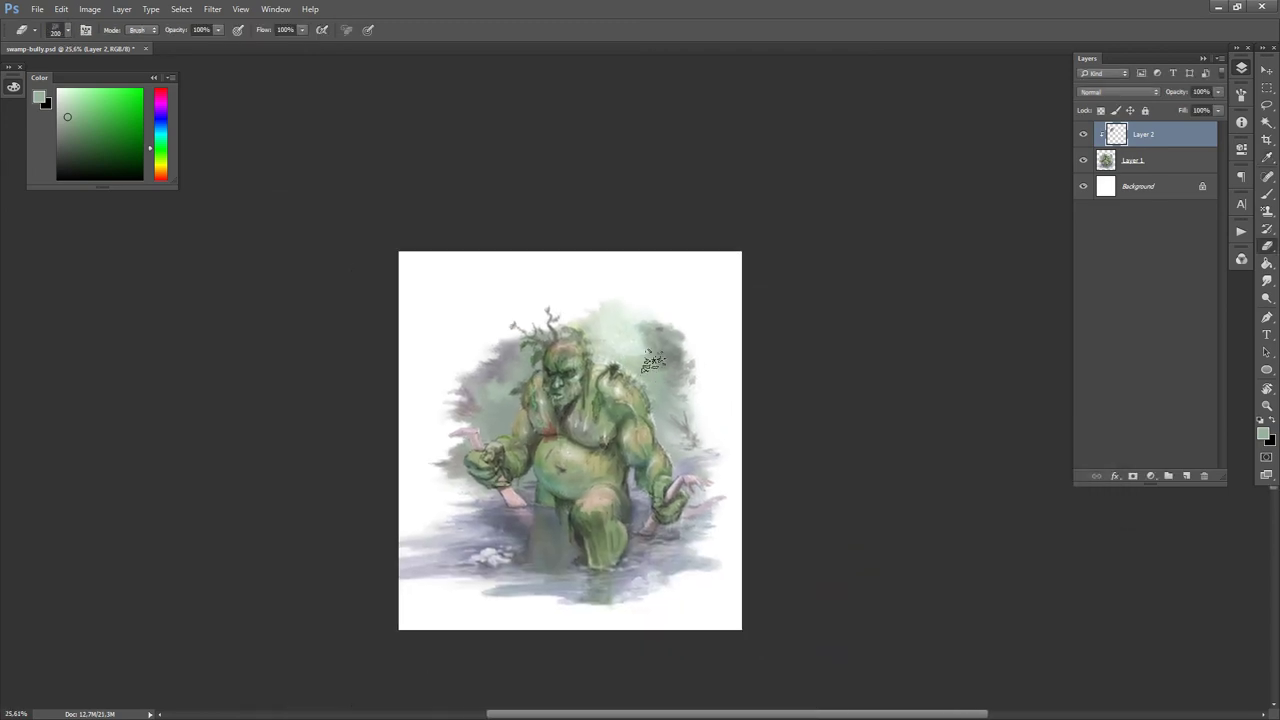
pyautogui.press('b')
pyautogui.scroll(2, 630, 390)
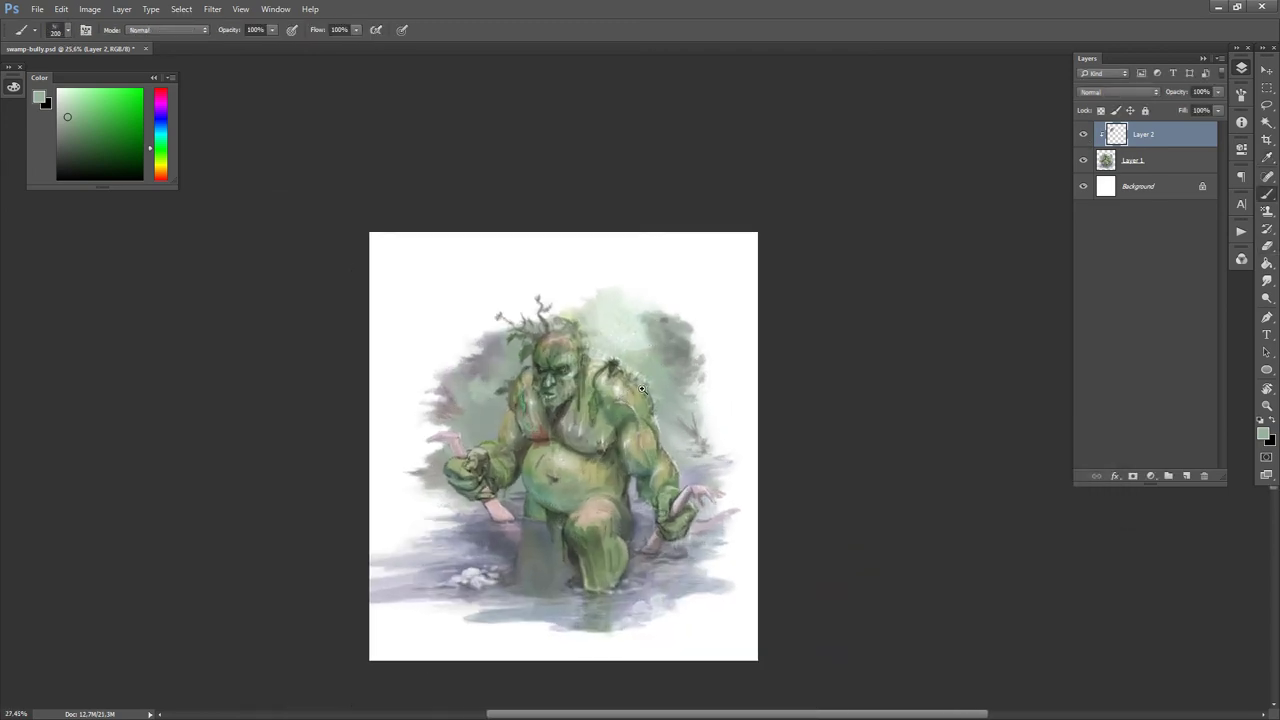
pyautogui.hotkey('ctrl', 'e')
pyautogui.moveTo(701, 454); pyautogui.dragTo(660, 426)
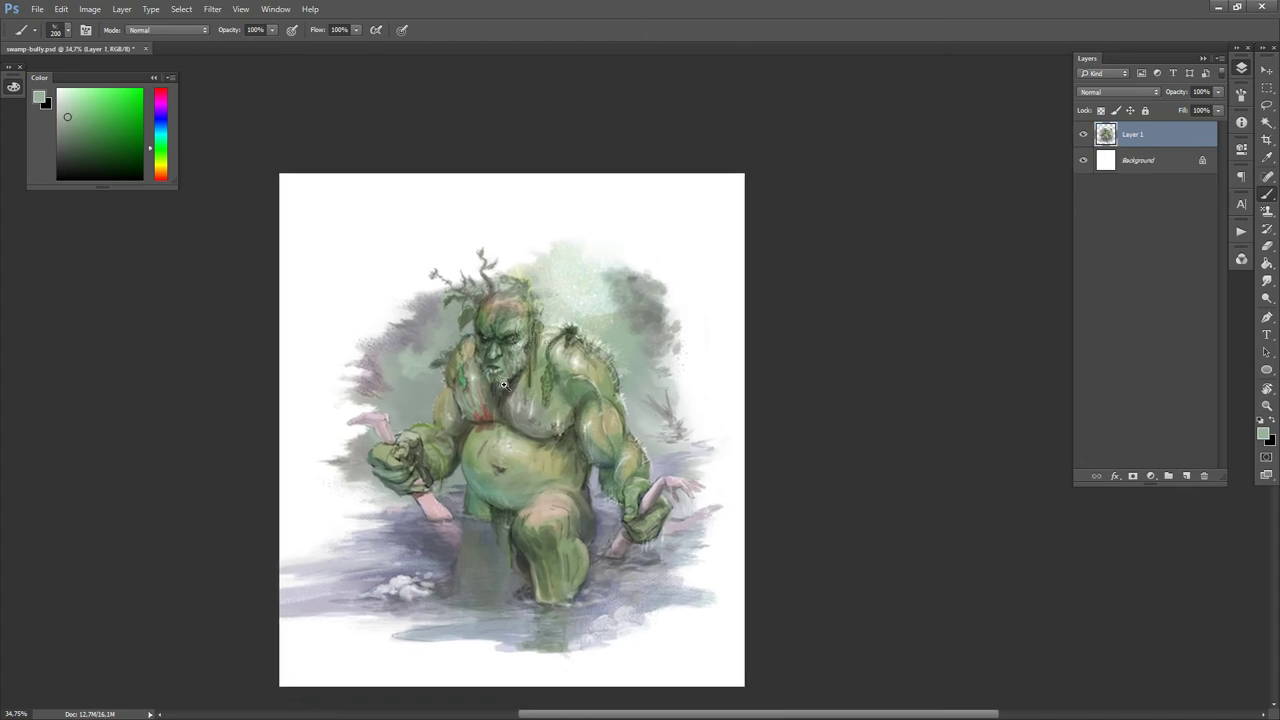
# - Repaint the troll's lower lip with a sampled warm grey at brush size 15
pyautogui.press('[')
pyautogui.scroll(8, 540, 340)
pyautogui.press('[')
pyautogui.press('[')
pyautogui.press('[')
pyautogui.press('[')
pyautogui.press('[')
pyautogui.press('[')
pyautogui.press('[')
pyautogui.press('[')
pyautogui.press('d')
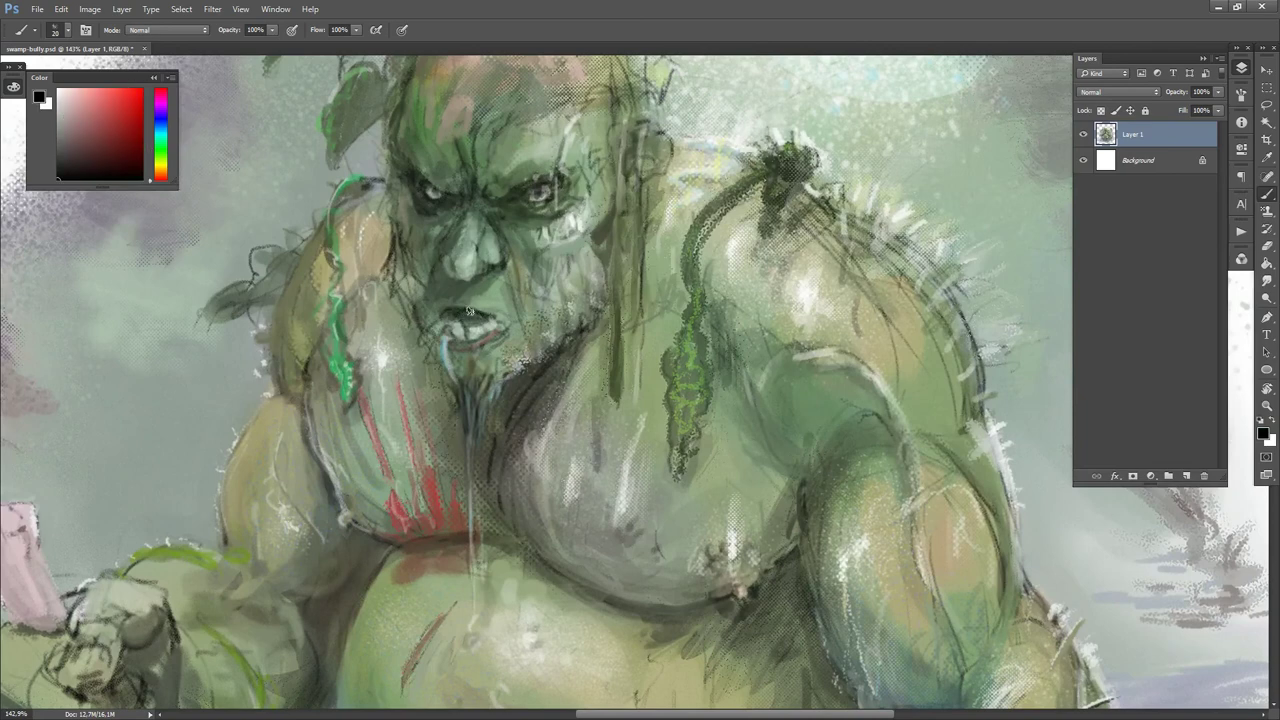
pyautogui.keyDown('alt'); pyautogui.click(466, 348); pyautogui.keyUp('alt')
pyautogui.moveTo(492, 343); pyautogui.dragTo(456, 346)
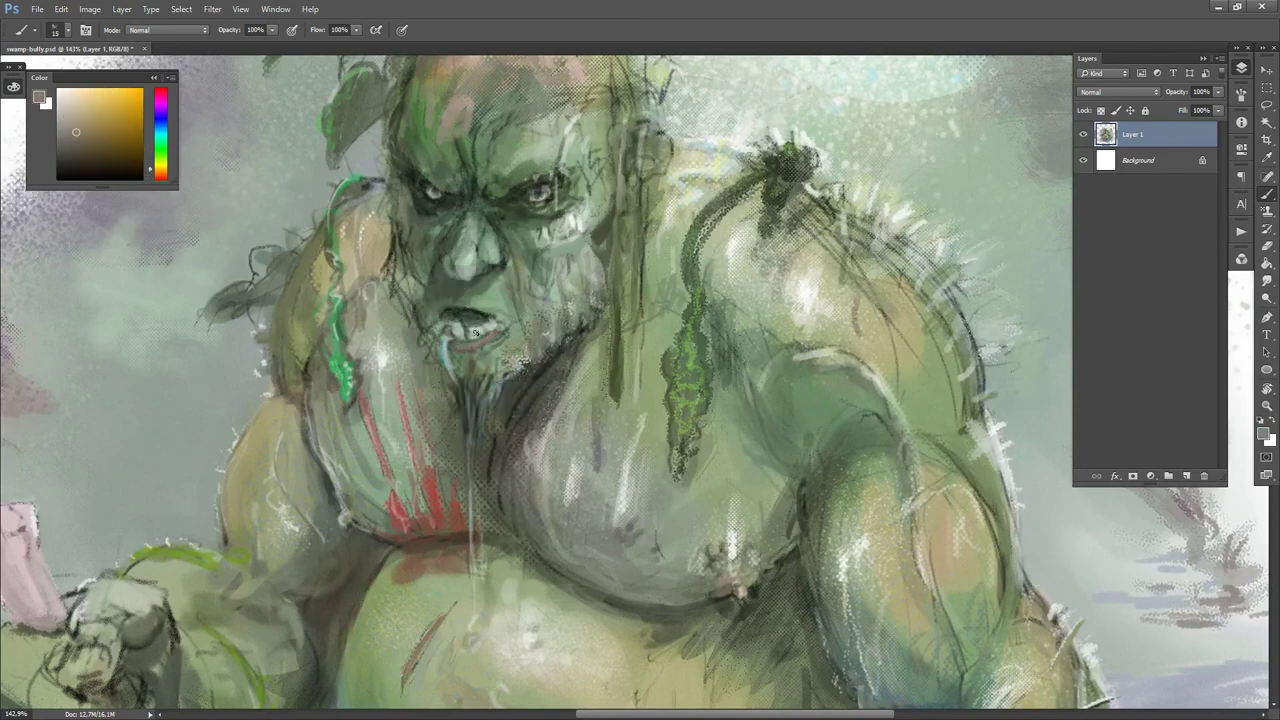
# - Define the troll's teeth with white and dark separating strokes at brush size 7
pyautogui.press('d')
pyautogui.press('x')
pyautogui.press('[')
pyautogui.press('x')
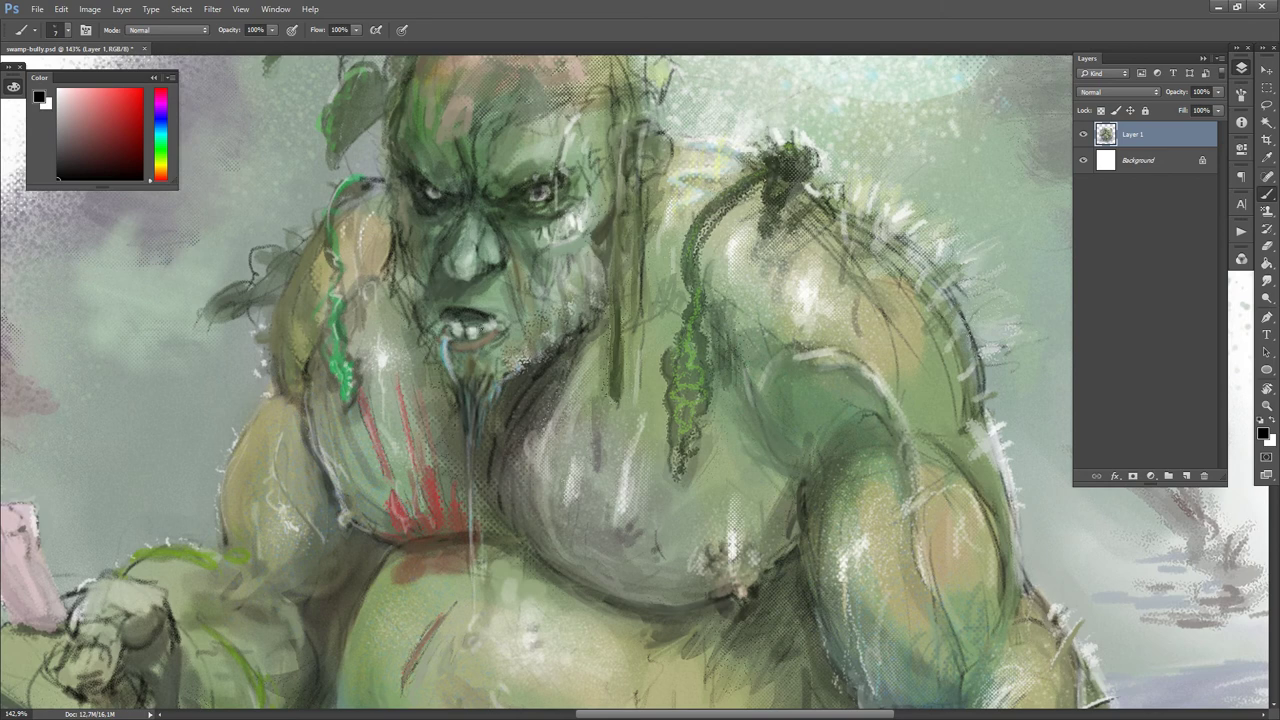
pyautogui.press('x')
pyautogui.keyDown('alt'); pyautogui.click(475, 315); pyautogui.keyUp('alt')
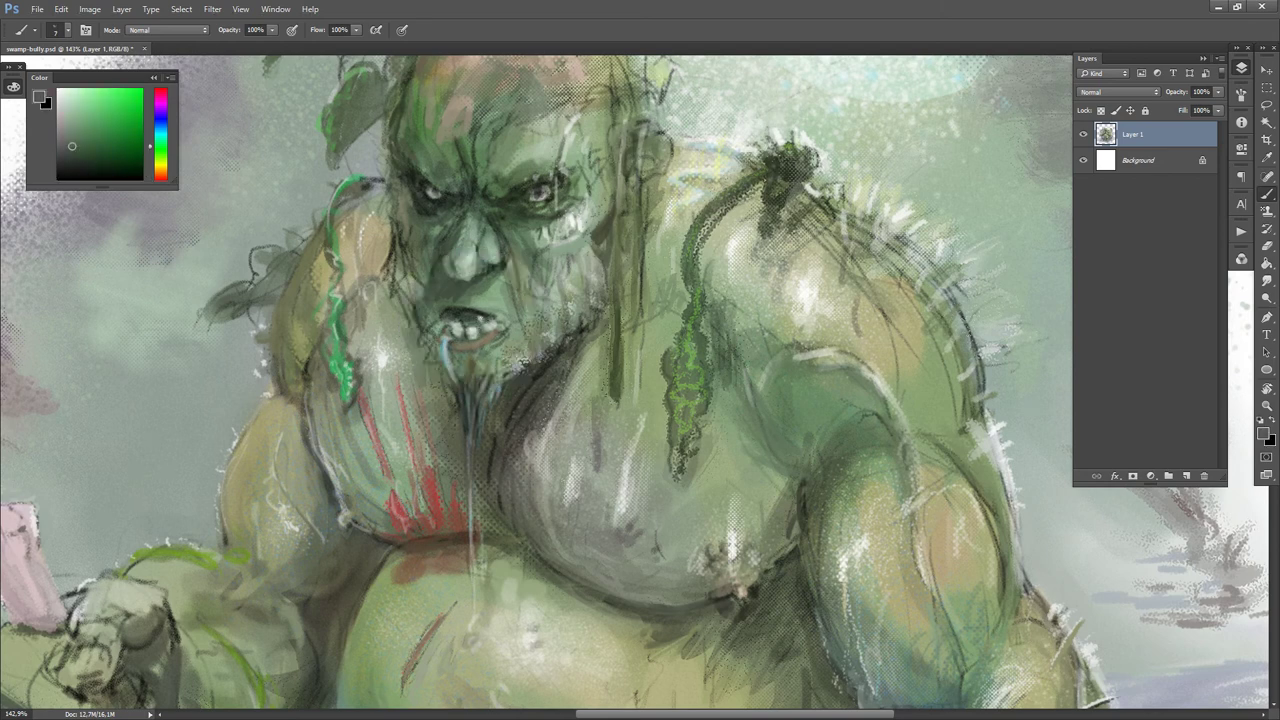
# - Refine the upper lip and mouth opening with sampled greens, and add white strokes at the mouth corner and chin
pyautogui.keyDown('alt'); pyautogui.click(457, 283); pyautogui.keyUp('alt')
pyautogui.keyDown('alt'); pyautogui.click(451, 313); pyautogui.keyUp('alt')
pyautogui.keyDown('alt'); pyautogui.click(463, 314); pyautogui.keyUp('alt')
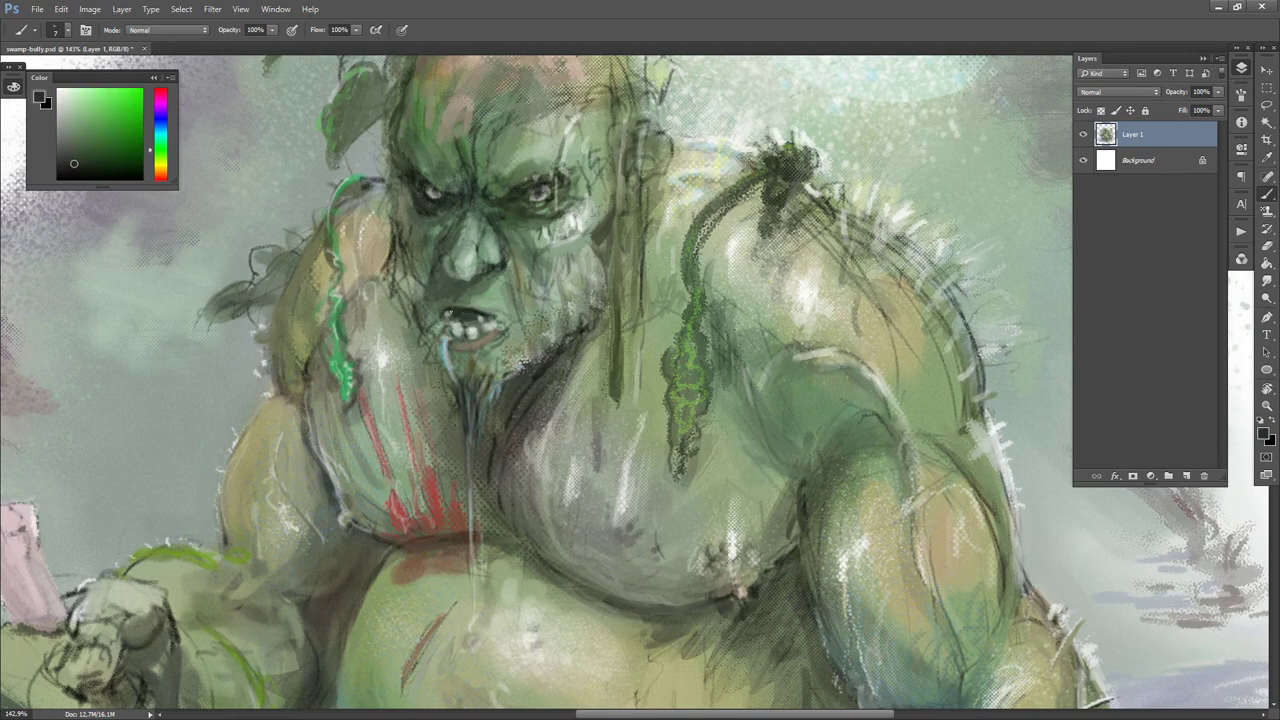
pyautogui.keyDown('alt'); pyautogui.click(443, 337); pyautogui.keyUp('alt')
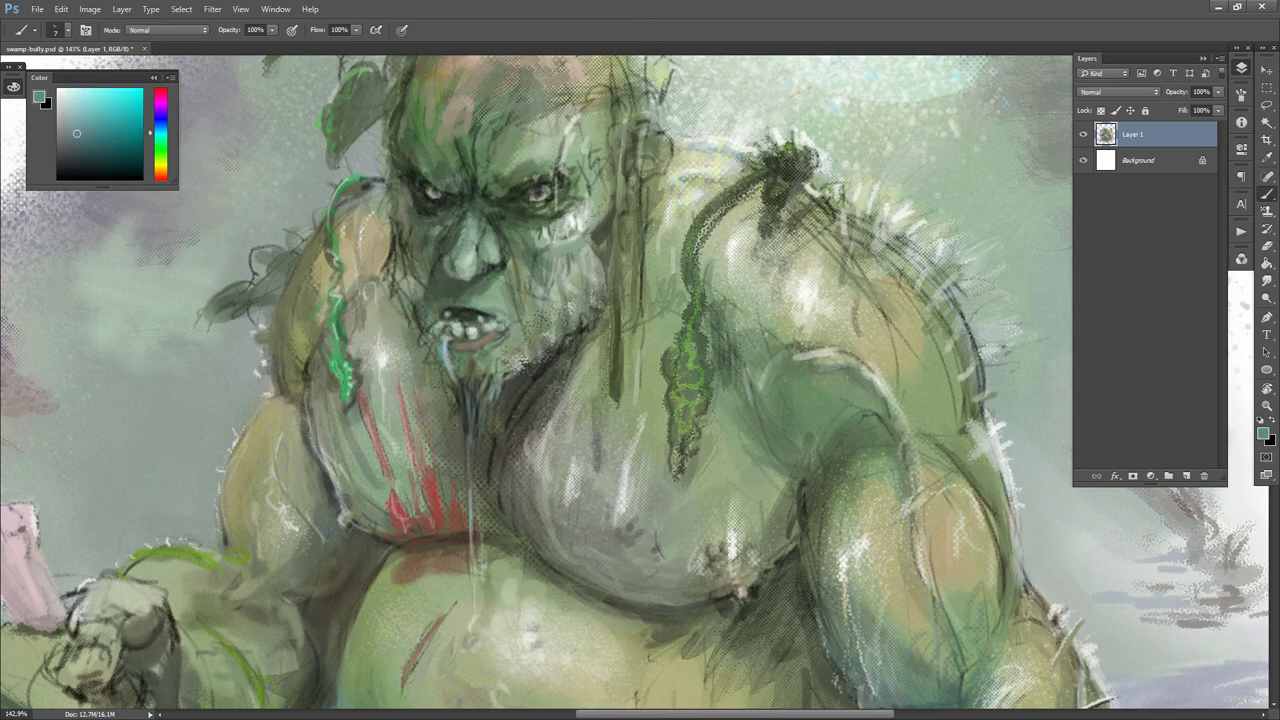
pyautogui.press('d')
pyautogui.press('x')
pyautogui.moveTo(436, 332); pyautogui.dragTo(430, 362)
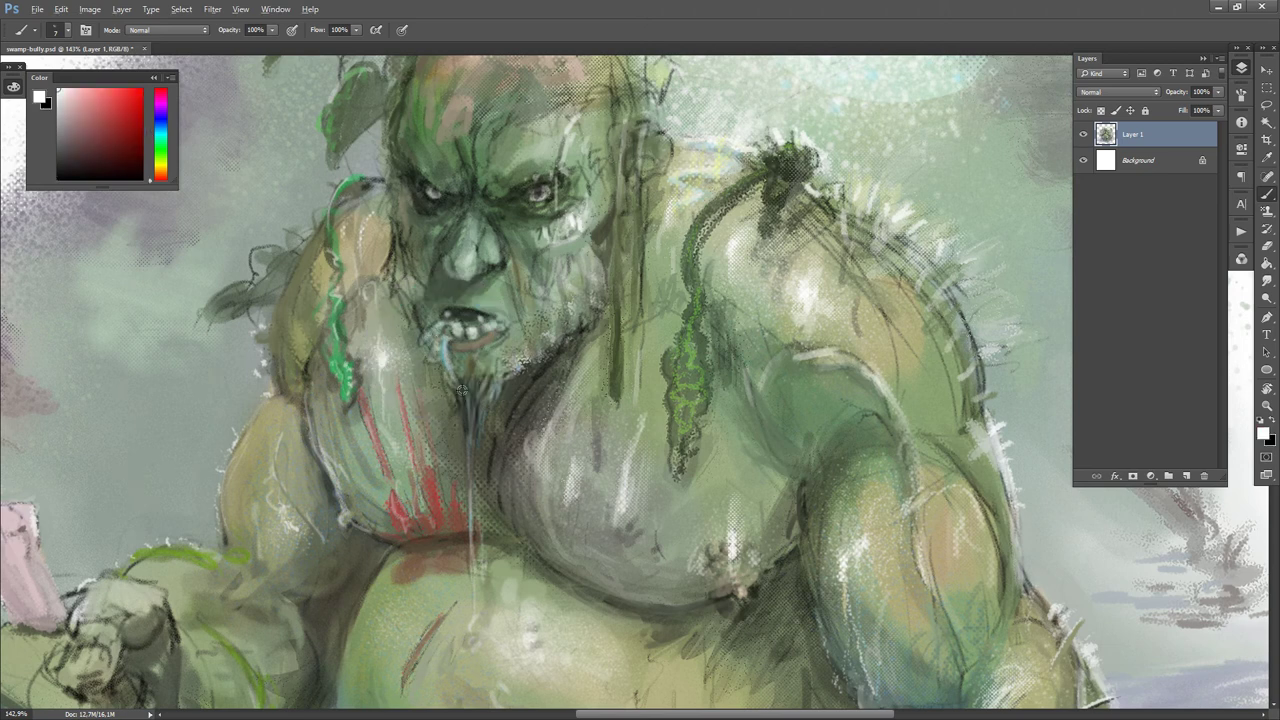
# - Switch to another brush at size 15 and darken the beard strands below the chin with black
pyautogui.press('x')
pyautogui.press('.')
pyautogui.press('[')
pyautogui.press('[')
pyautogui.press('[')
pyautogui.press('[')
pyautogui.press('[')
pyautogui.press('[')
pyautogui.press('[')
pyautogui.press('[')
pyautogui.press('[')
pyautogui.press('[')
pyautogui.press('[')
pyautogui.press('[')
pyautogui.press('[')
pyautogui.press('[')
pyautogui.press('[')
pyautogui.press('[')
pyautogui.press('[')
pyautogui.press('[')
pyautogui.press('[')
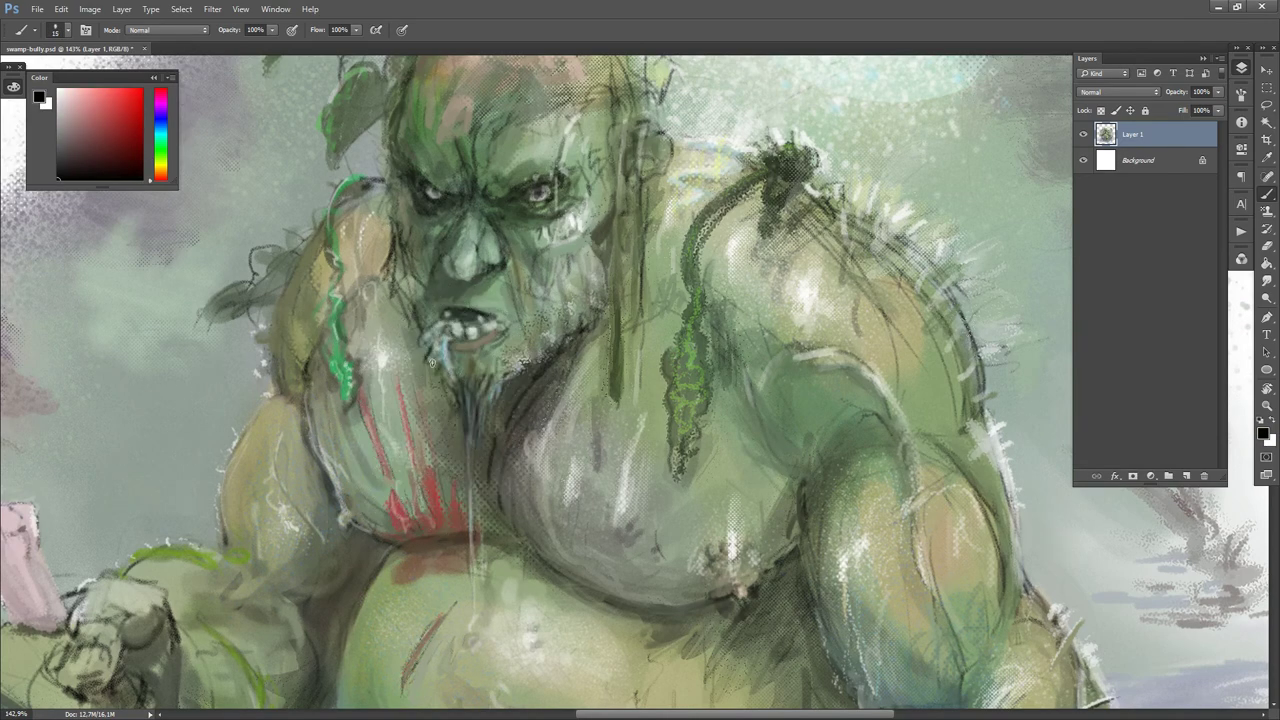
pyautogui.moveTo(460, 392); pyautogui.dragTo(468, 462)
pyautogui.keyDown('alt'); pyautogui.click(474, 384); pyautogui.keyUp('alt')
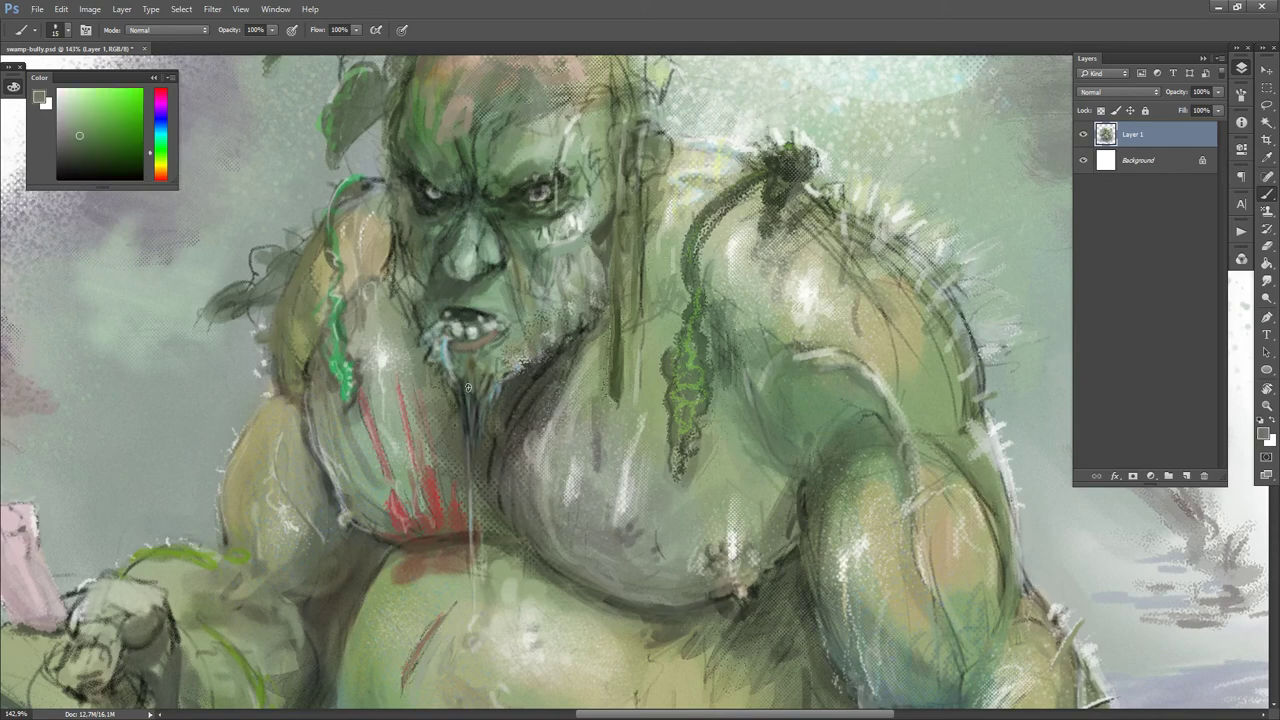
# - Shade the area under the lower lip with black and sampled tones at brush size 20
pyautogui.press('d')
pyautogui.press(']')
pyautogui.moveTo(457, 352); pyautogui.dragTo(479, 354)
pyautogui.keyDown('alt'); pyautogui.click(472, 366); pyautogui.keyUp('alt')
pyautogui.press('d')
pyautogui.press('[')
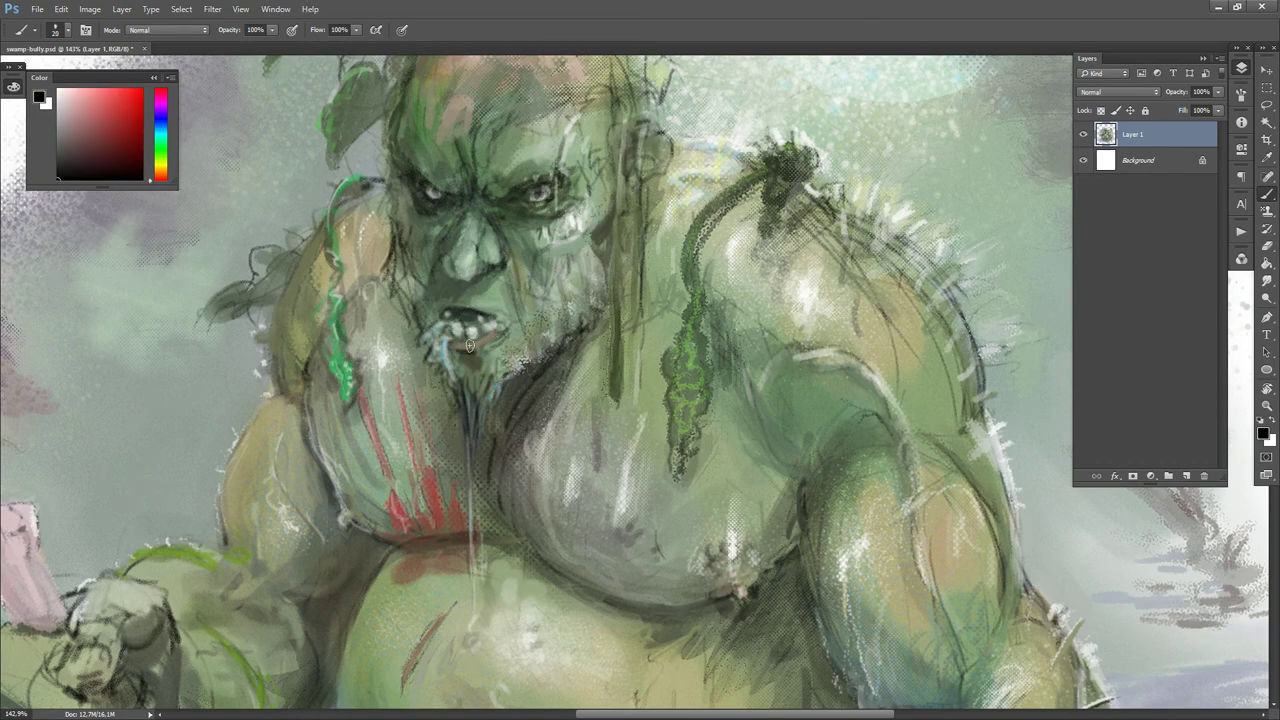
# - Shape the edge of the lower lip with black and a sampled warm grey at brush size 10
pyautogui.press('x')
pyautogui.press('x')
pyautogui.moveTo(484, 346); pyautogui.dragTo(495, 339)
pyautogui.keyDown('alt'); pyautogui.click(483, 341); pyautogui.keyUp('alt')
pyautogui.press('d')
pyautogui.keyDown('alt'); pyautogui.click(497, 319); pyautogui.keyUp('alt')
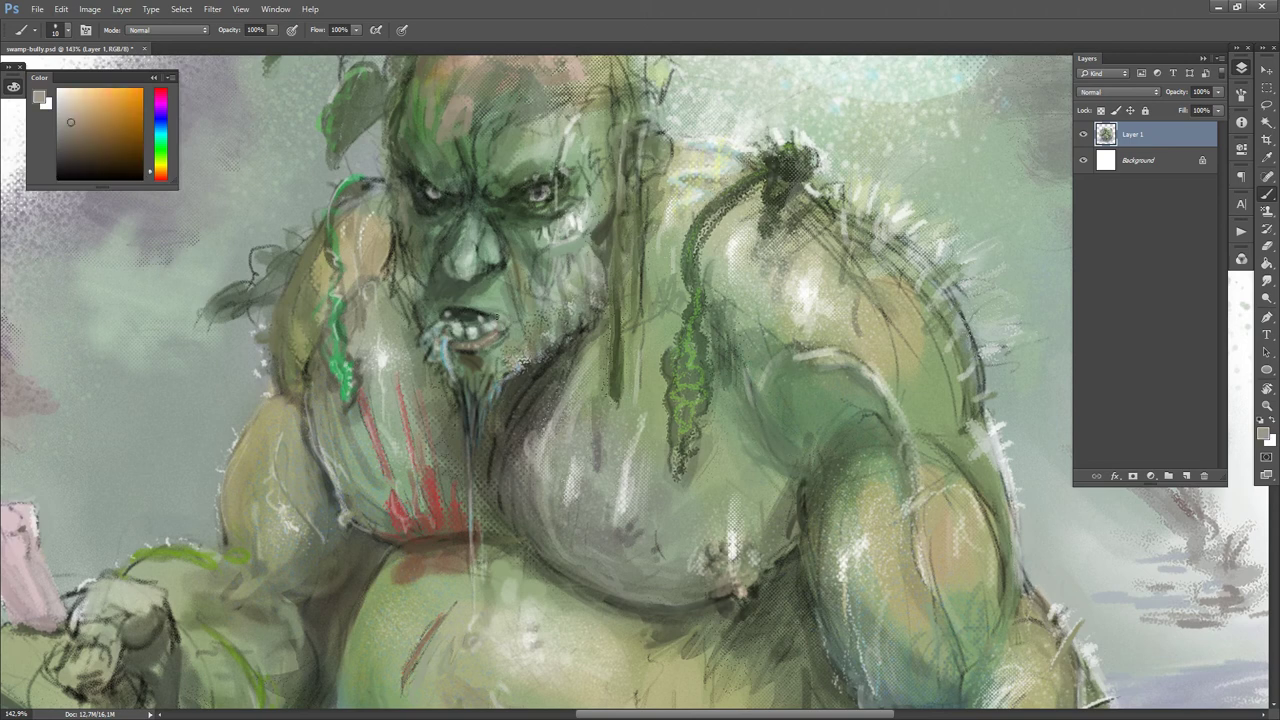
# - Deepen the mouth opening with black and sampled dark green, and soften the mouth corner with sampled grey-green
pyautogui.press('d')
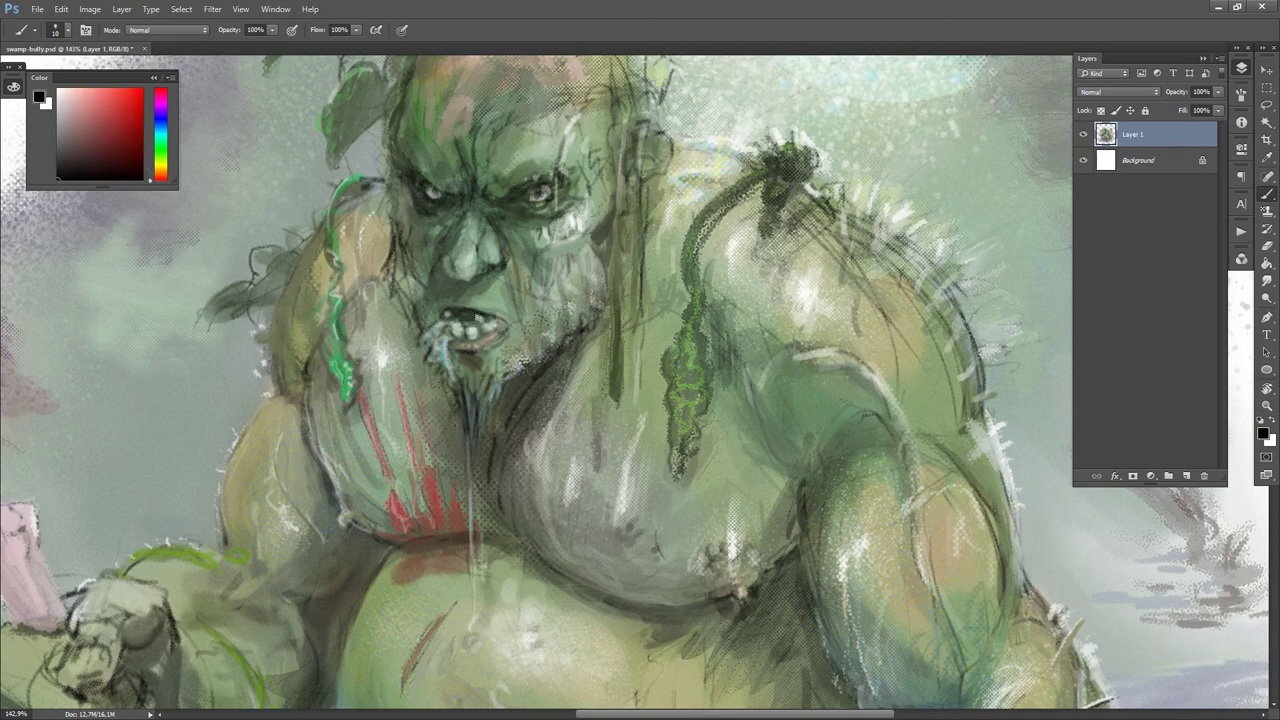
pyautogui.keyDown('alt'); pyautogui.click(472, 314); pyautogui.keyUp('alt')
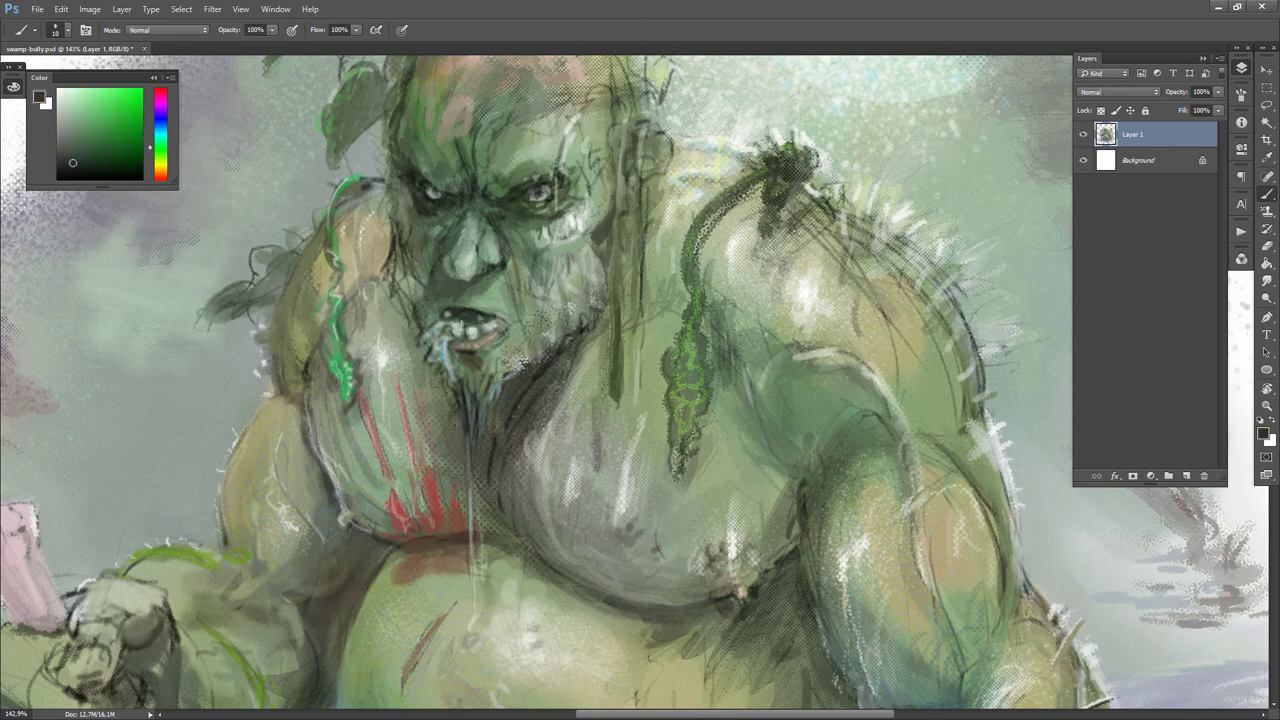
pyautogui.keyDown('alt'); pyautogui.click(432, 318); pyautogui.keyUp('alt')
pyautogui.keyDown('alt'); pyautogui.click(425, 362); pyautogui.keyUp('alt')
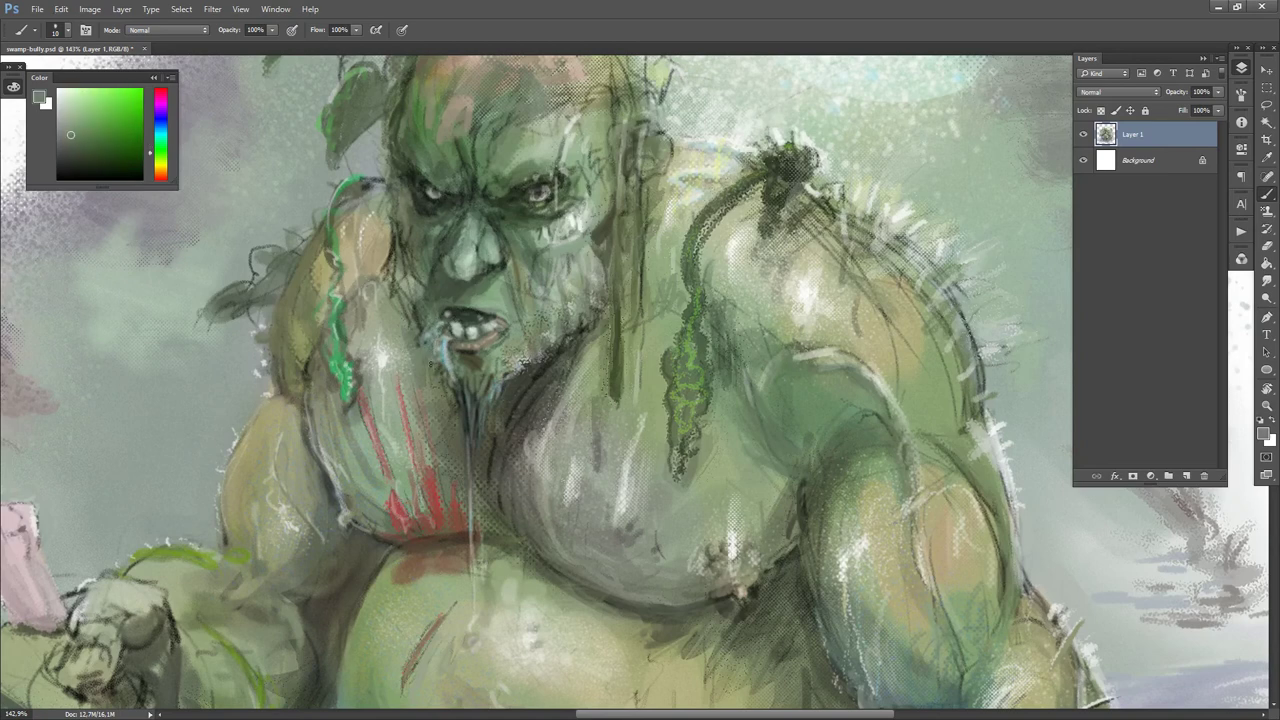
pyautogui.press('d')
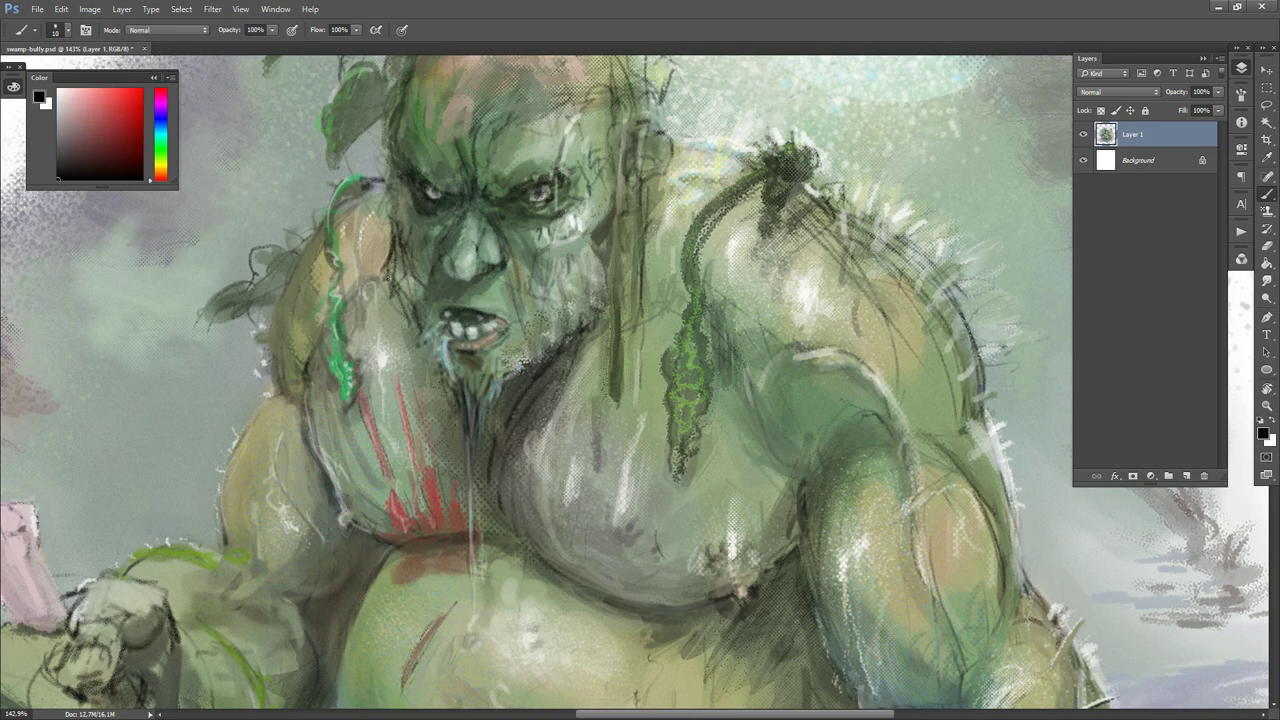
# - Darken the face's outer edge beside the shoulder with black and sampled dark olive tones at brush size 10
pyautogui.keyDown('alt'); pyautogui.click(388, 258); pyautogui.keyUp('alt')
pyautogui.keyDown('alt'); pyautogui.click(388, 258); pyautogui.keyUp('alt')
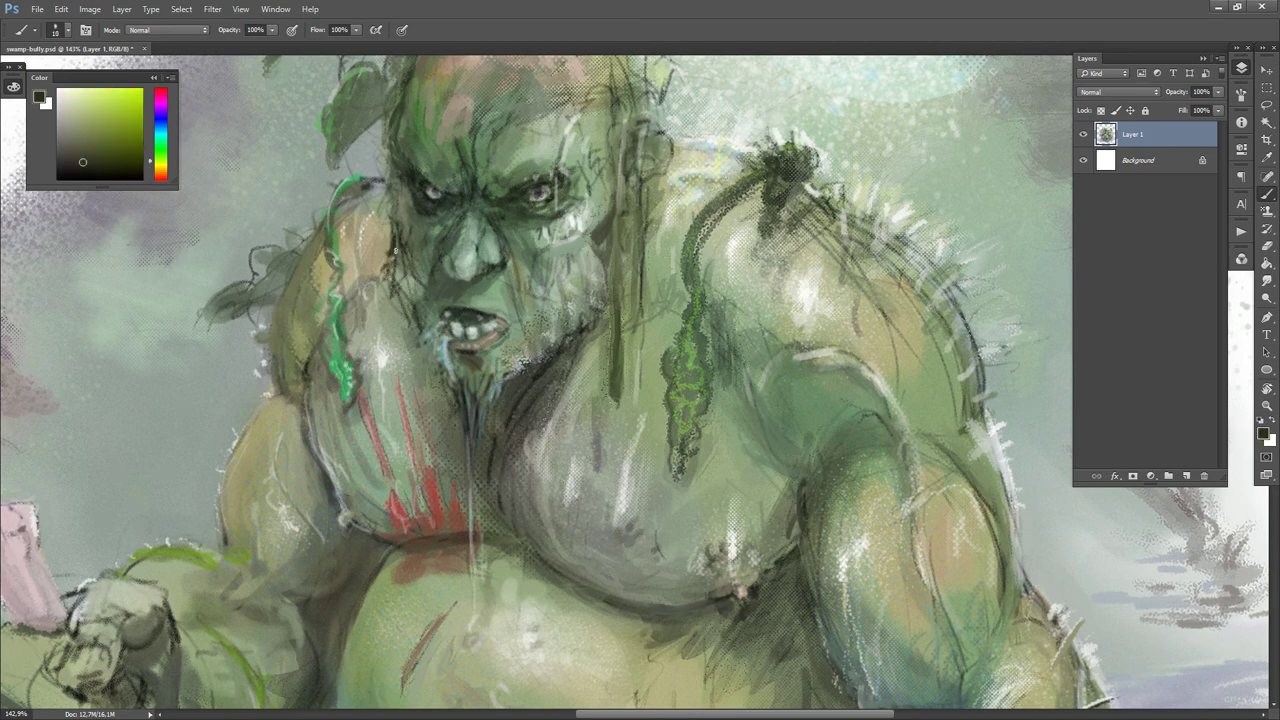
pyautogui.press('d')
pyautogui.keyDown('alt'); pyautogui.click(391, 259); pyautogui.keyUp('alt')
pyautogui.keyDown('alt'); pyautogui.click(440, 287); pyautogui.keyUp('alt')
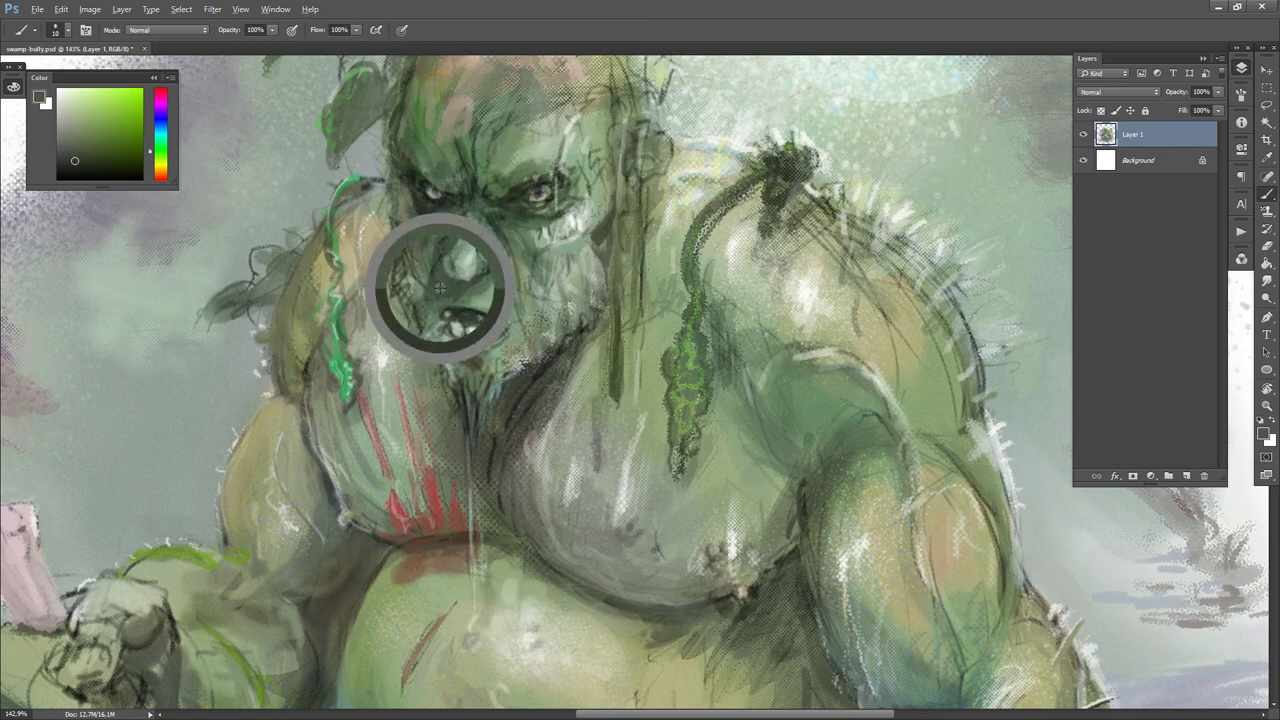
# - Dab a muted light violet onto the cheek's outer edge and blend it with sampled colours at brush size 15
pyautogui.click(162, 173)
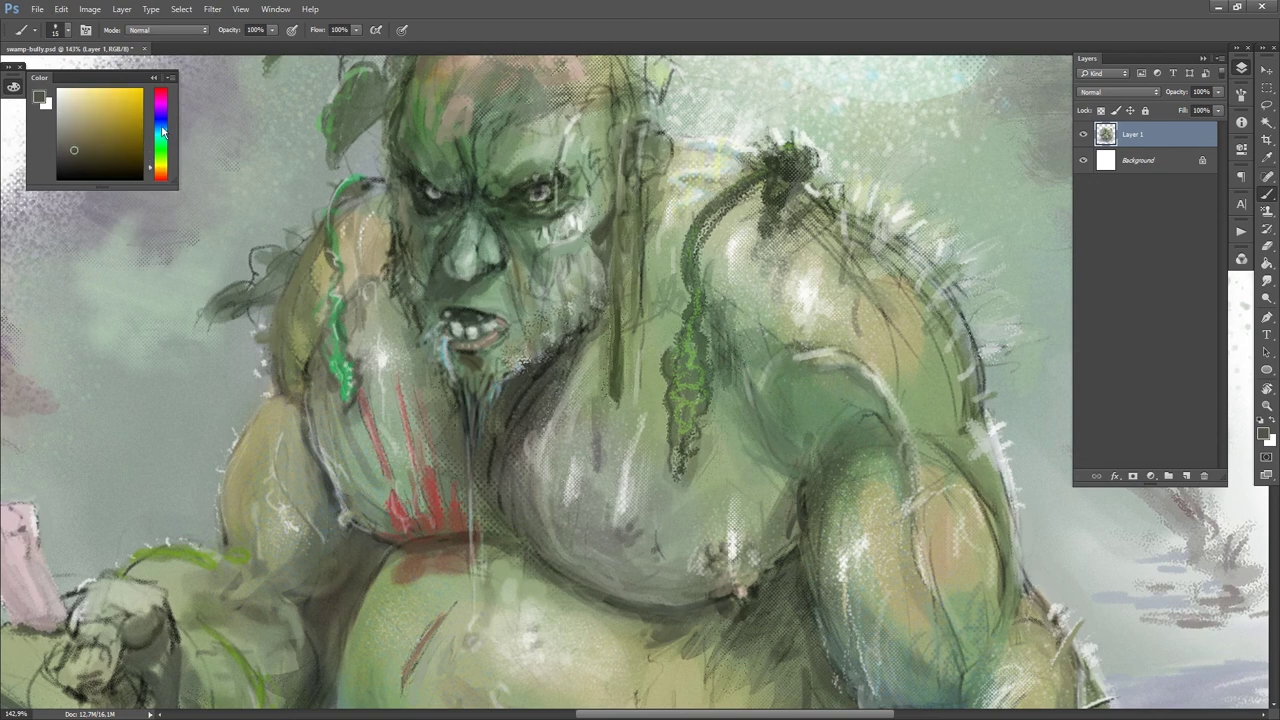
pyautogui.click(162, 102)
pyautogui.click(88, 115)
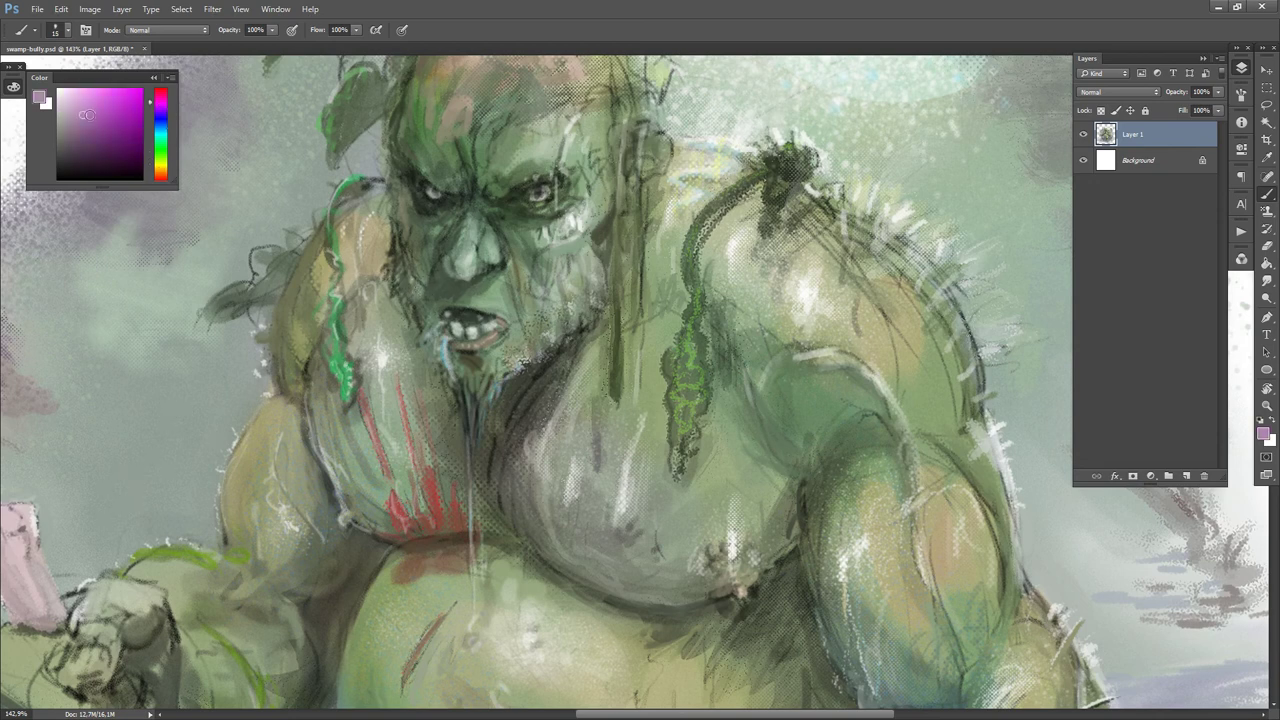
pyautogui.keyDown('alt'); pyautogui.click(409, 256); pyautogui.keyUp('alt')
pyautogui.click(409, 256)
pyautogui.keyDown('alt'); pyautogui.click(405, 268); pyautogui.keyUp('alt')
pyautogui.keyDown('alt'); pyautogui.click(399, 238); pyautogui.keyUp('alt')
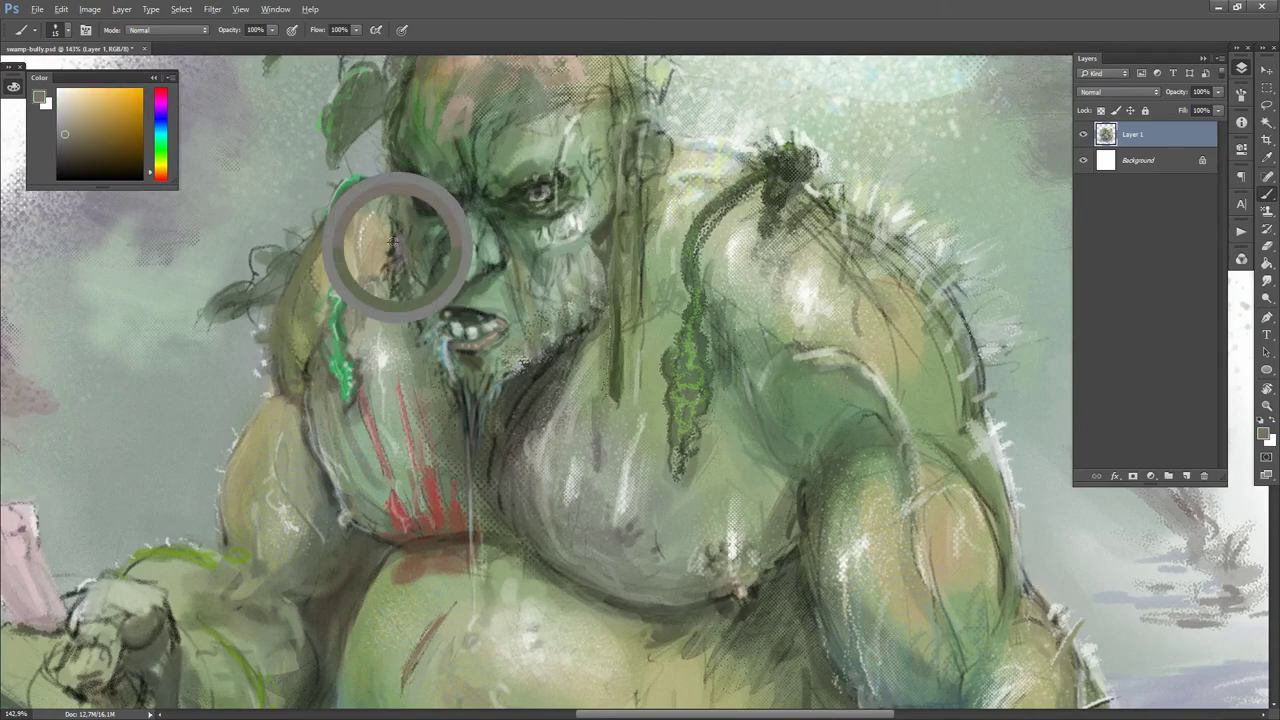
# - Paint a dark violet shadow along the cheek's outer edge with an enlarged brush, and refine it at size 15
pyautogui.click(160, 103)
pyautogui.click(89, 151)
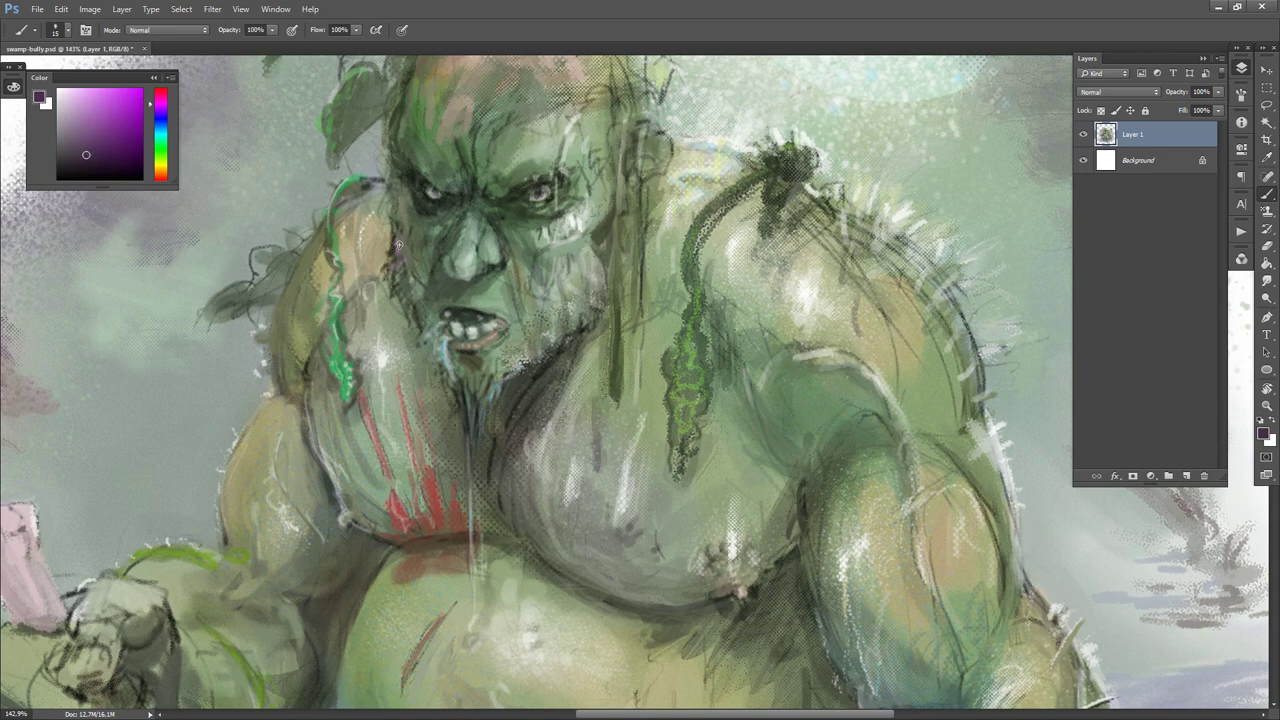
pyautogui.press(']')
pyautogui.press(']')
pyautogui.press(']')
pyautogui.press(']')
pyautogui.press(']')
pyautogui.press(']')
pyautogui.press(']')
pyautogui.moveTo(398, 244); pyautogui.dragTo(415, 287)
pyautogui.keyDown('alt'); pyautogui.click(408, 286); pyautogui.keyUp('alt')
pyautogui.press('[')
pyautogui.press('[')
pyautogui.press('[')
pyautogui.press('[')
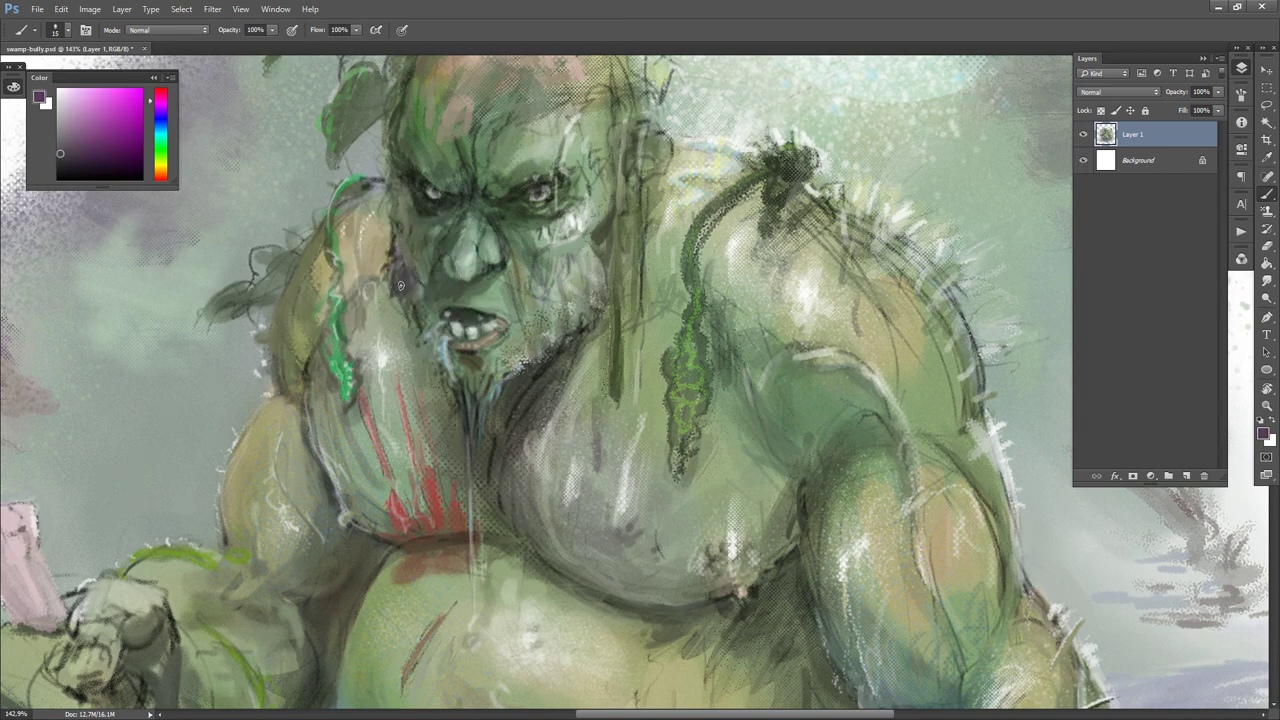
pyautogui.keyDown('alt'); pyautogui.click(407, 286); pyautogui.keyUp('alt')
# - Mix a warm grey-brown and tint the troll's nose with it at brush size 25
pyautogui.press('x')
pyautogui.moveTo(161, 166); pyautogui.dragTo(161, 171)
pyautogui.moveTo(86, 135); pyautogui.dragTo(72, 131)
pyautogui.press(']')
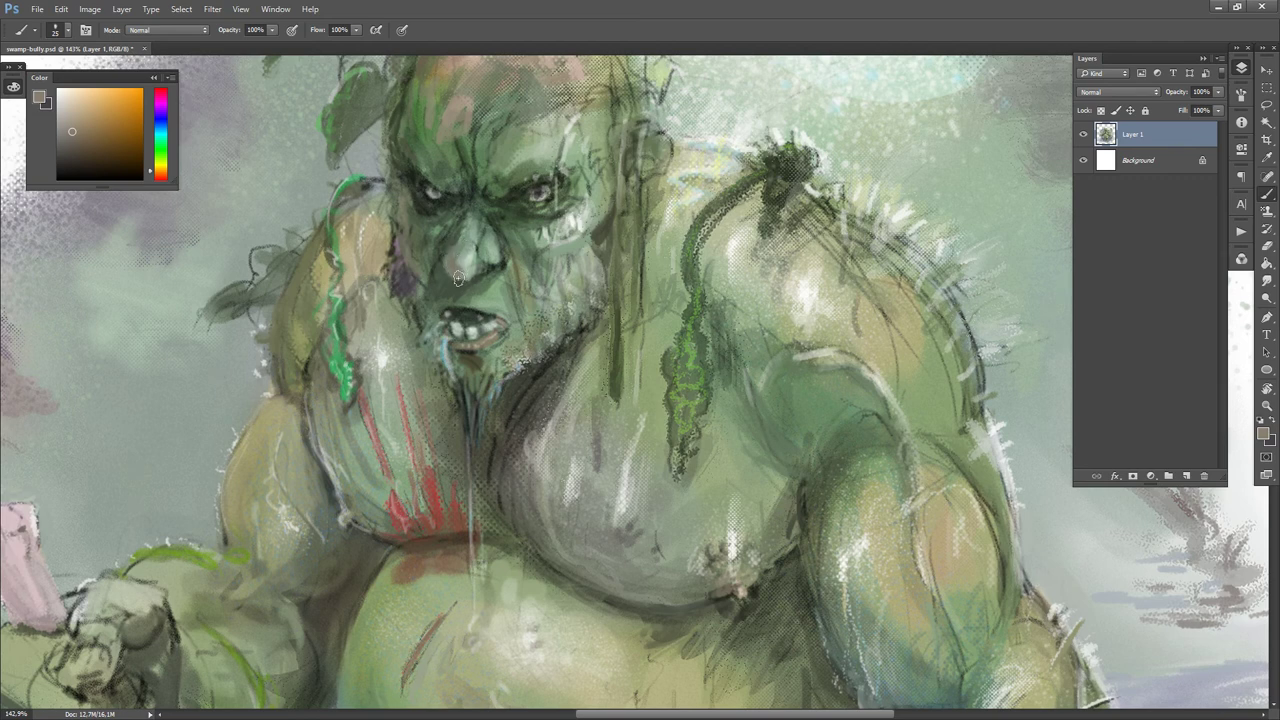
pyautogui.keyDown('alt'); pyautogui.click(452, 266); pyautogui.keyUp('alt')
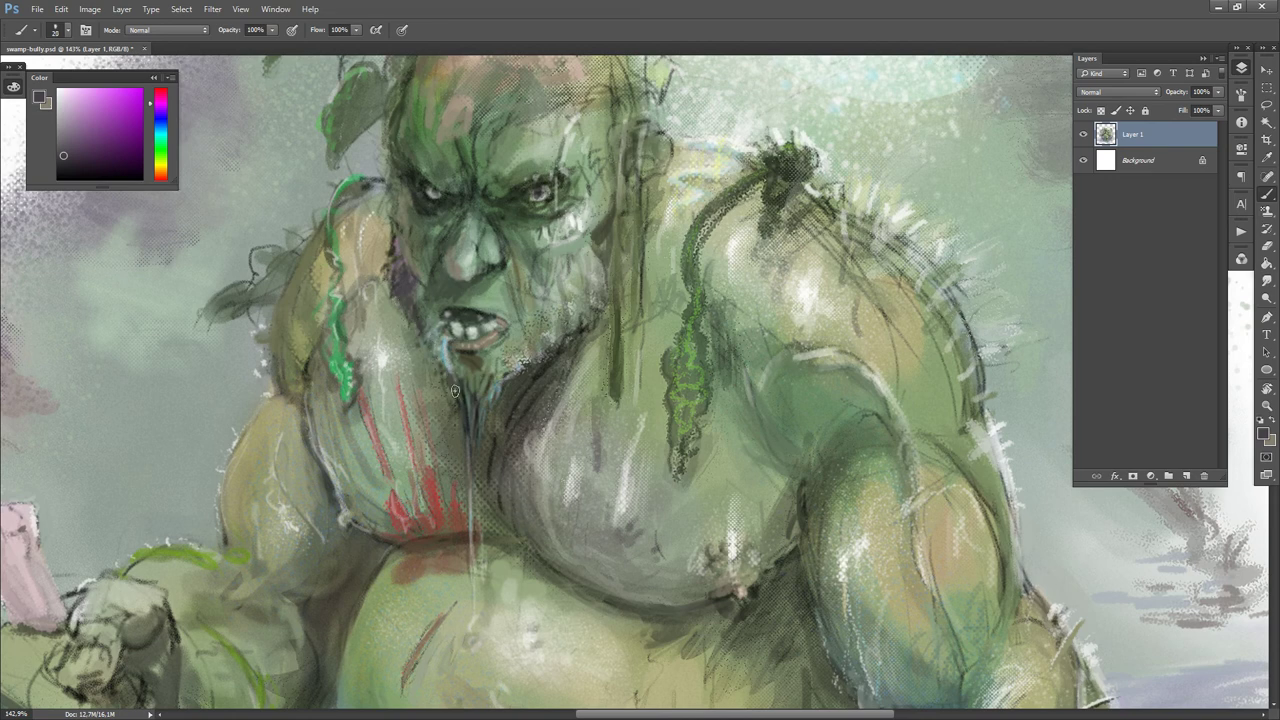
# - Work dark violet and warm grey strokes into the beard below the chin at brush size 20
pyautogui.keyDown('alt'); pyautogui.click(489, 415); pyautogui.keyUp('alt')
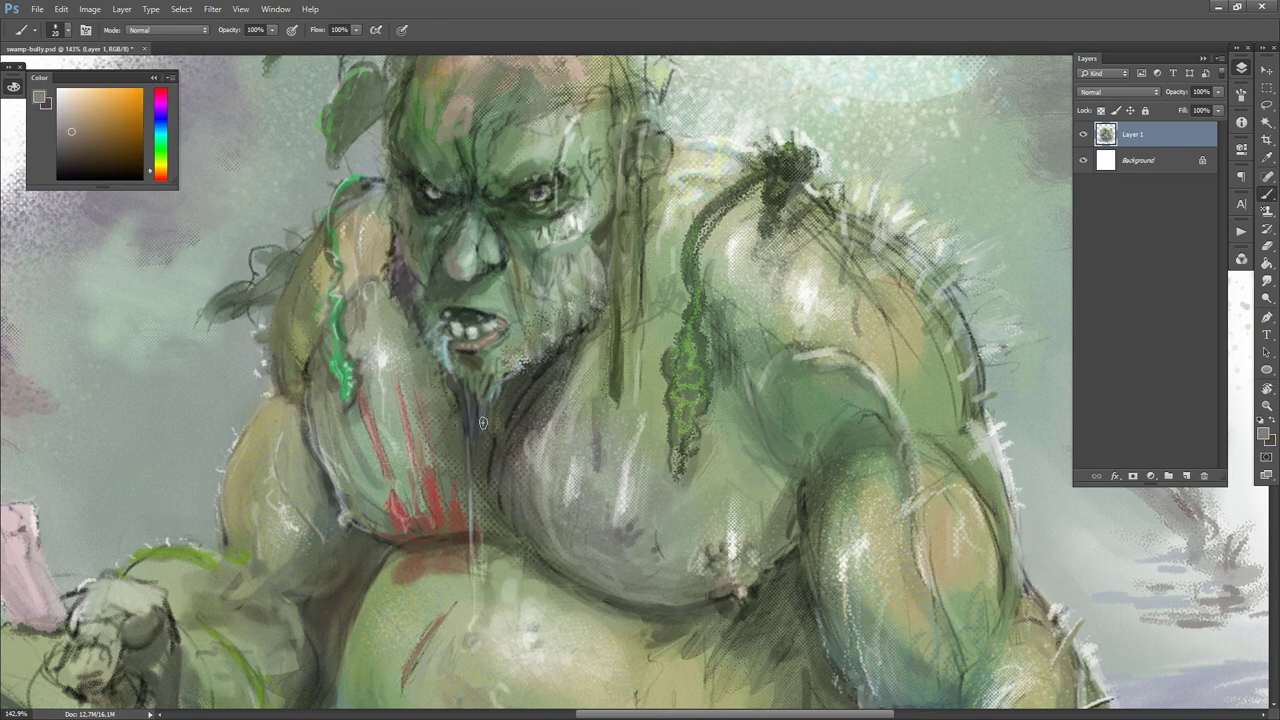
pyautogui.moveTo(484, 406); pyautogui.dragTo(483, 430)
pyautogui.keyDown('alt'); pyautogui.click(487, 411); pyautogui.keyUp('alt')
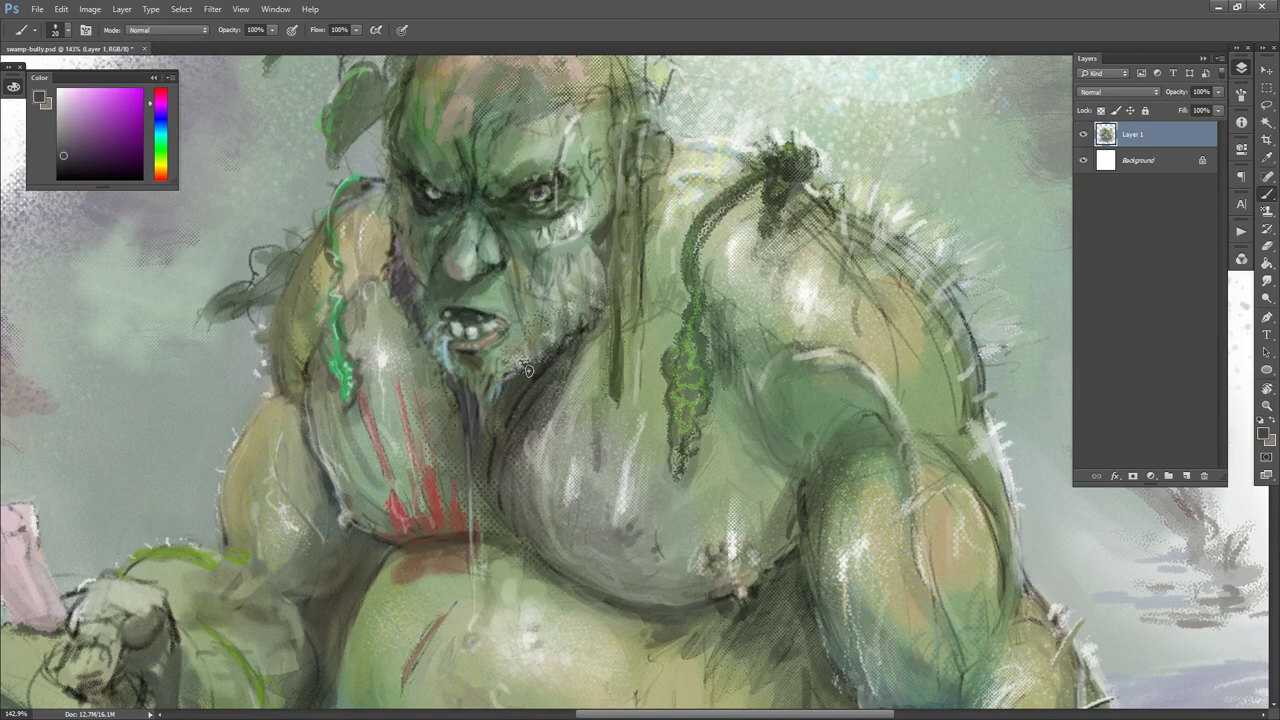
# - Add fine whisker strokes along the cheek and jawline in warm grey and dark violet at brush size 7
pyautogui.press('x')
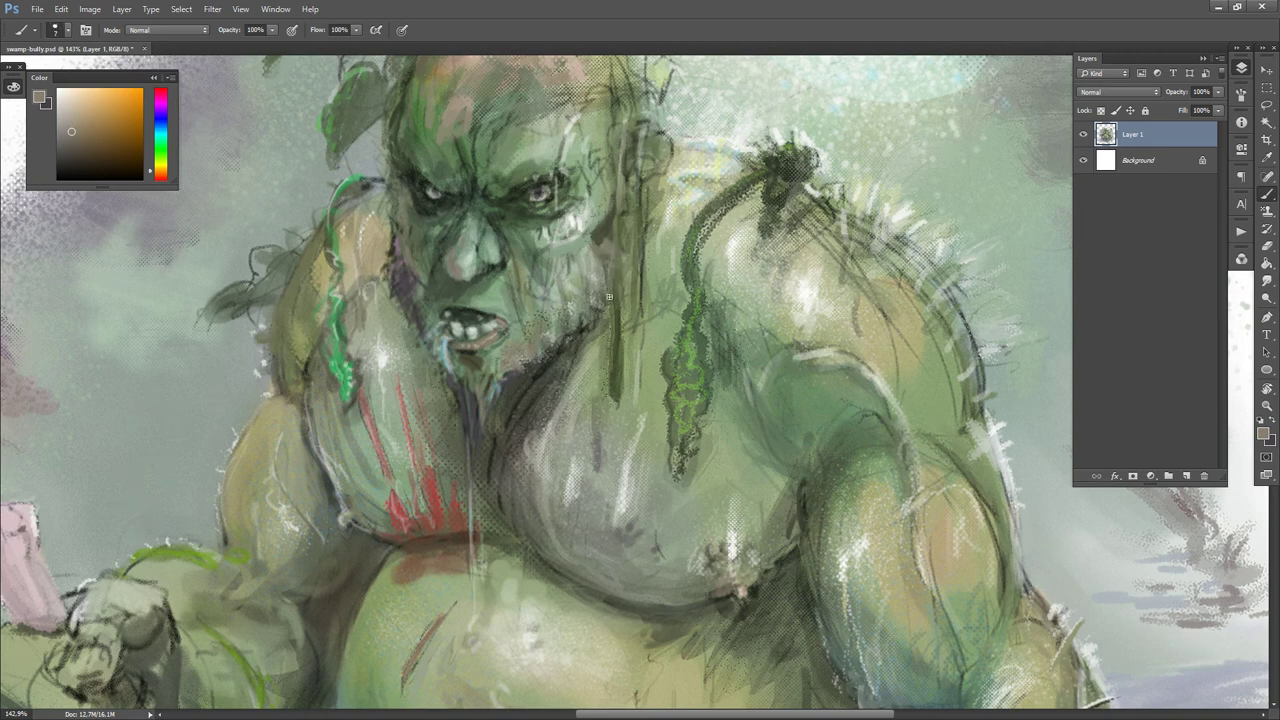
pyautogui.keyDown('alt'); pyautogui.click(598, 283); pyautogui.keyUp('alt')
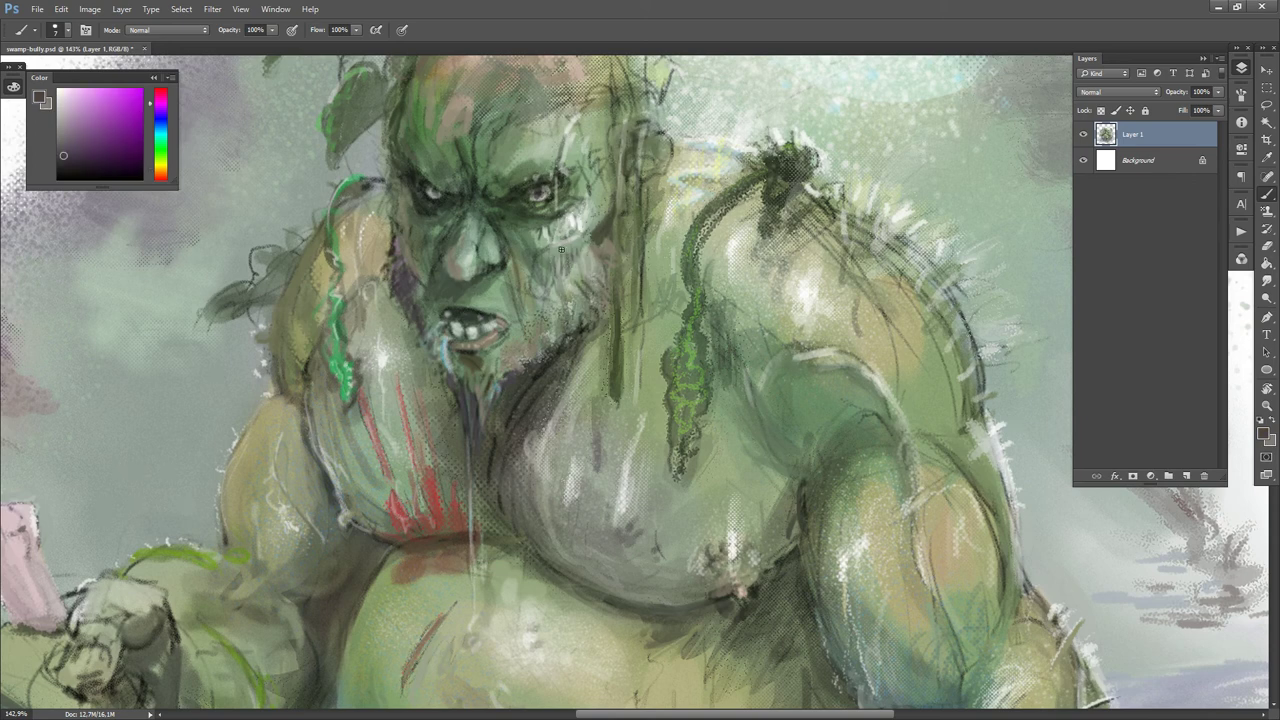
pyautogui.keyDown('alt'); pyautogui.click(584, 328); pyautogui.keyUp('alt')
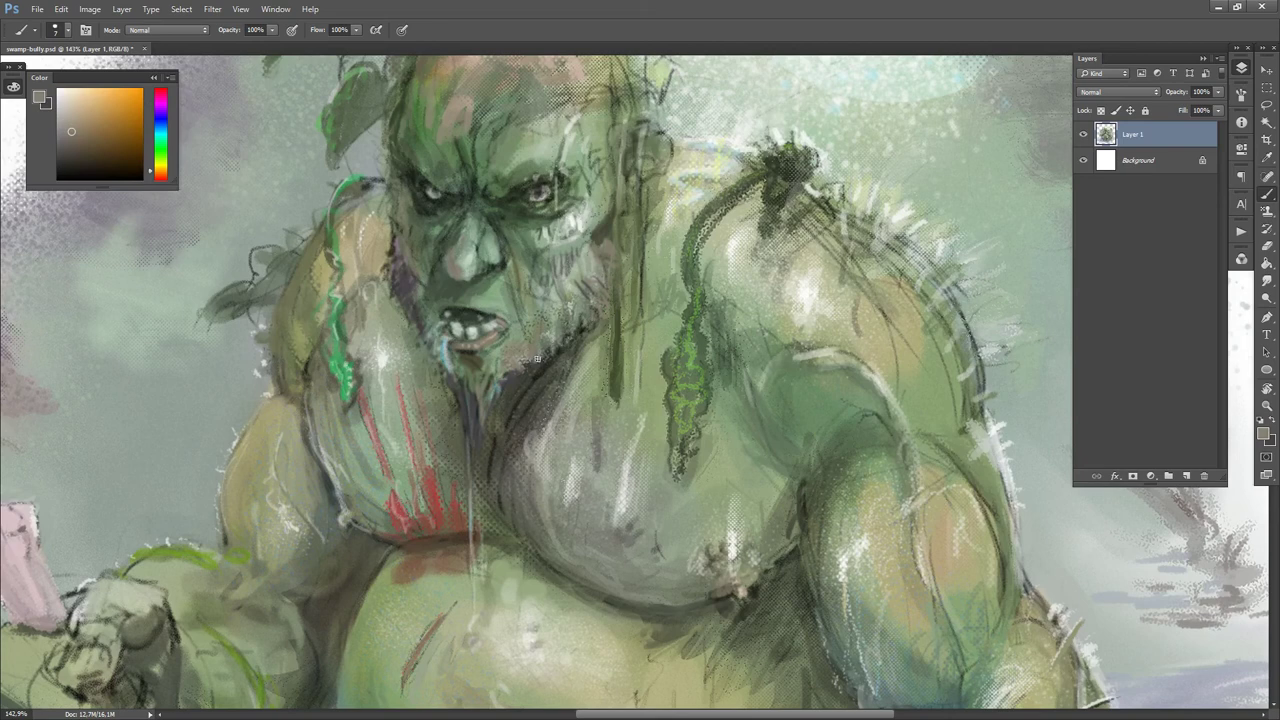
pyautogui.keyDown('alt'); pyautogui.click(505, 368); pyautogui.keyUp('alt')
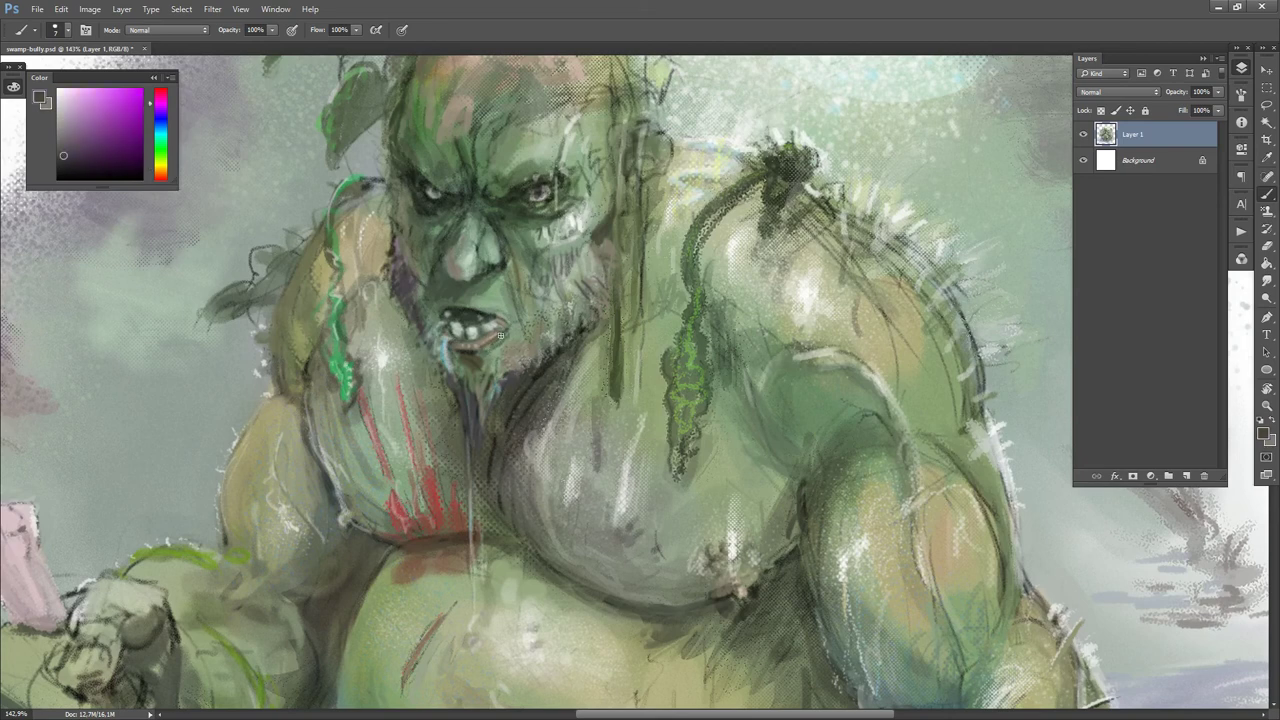
# - Refine the mouth corner and the side of the nose with sampled grey tones at brush size 7
pyautogui.keyDown('alt'); pyautogui.click(506, 327); pyautogui.keyUp('alt')
pyautogui.keyDown('alt'); pyautogui.click(467, 278); pyautogui.keyUp('alt')
pyautogui.keyDown('alt'); pyautogui.click(489, 242); pyautogui.keyUp('alt')
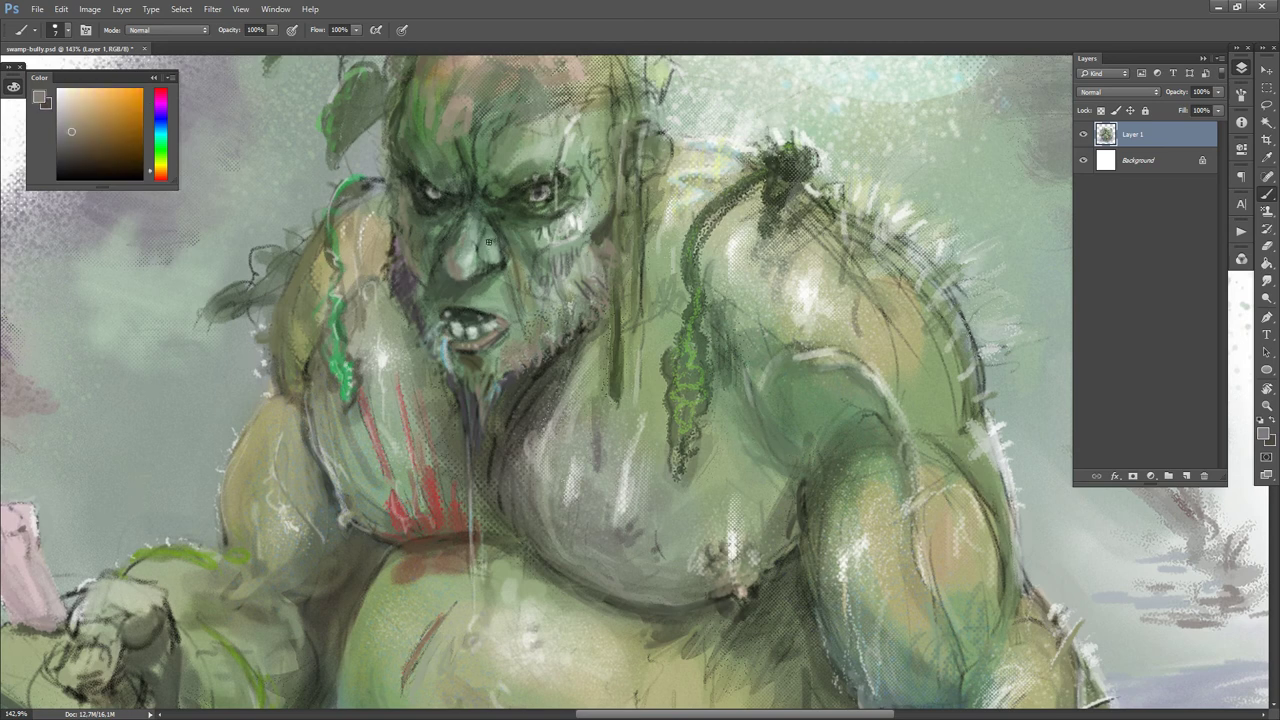
pyautogui.keyDown('alt'); pyautogui.click(490, 226); pyautogui.keyUp('alt')
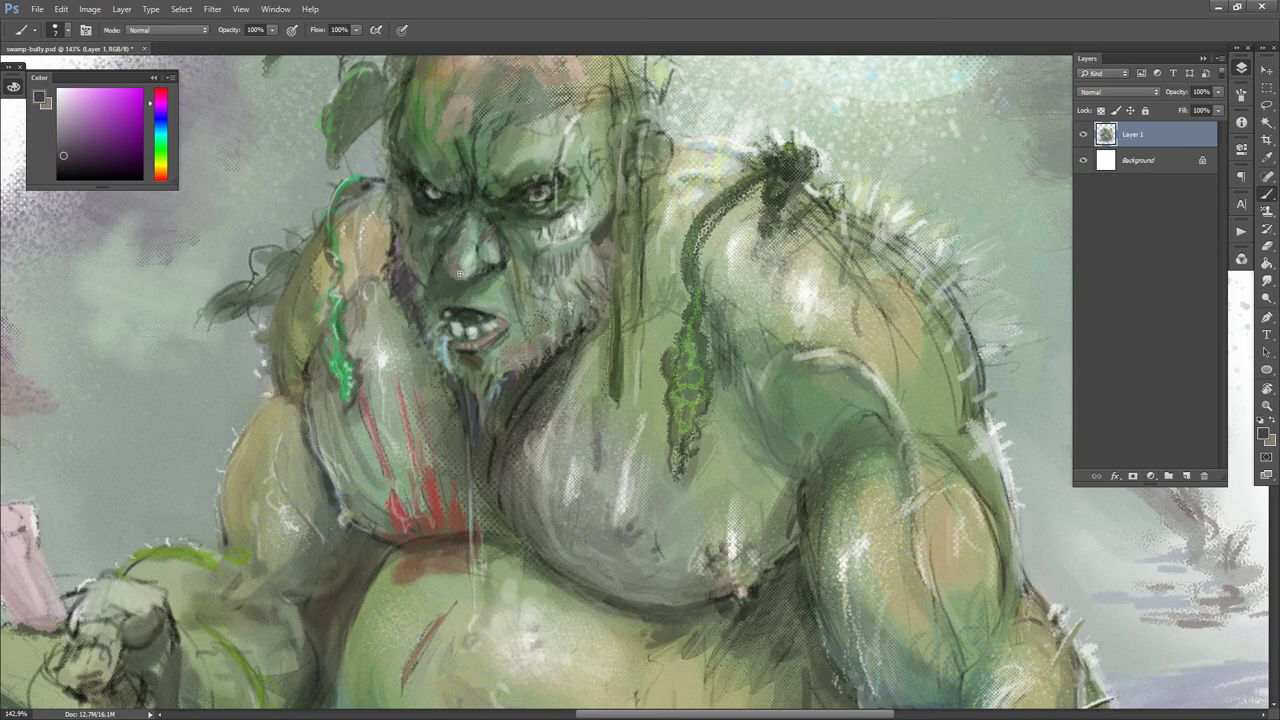
# - Detail the nose and its bridge with sampled dark greens, and add white highlights to the nose
pyautogui.keyDown('alt'); pyautogui.click(460, 272); pyautogui.keyUp('alt')
pyautogui.keyDown('alt'); pyautogui.click(457, 257); pyautogui.keyUp('alt')
pyautogui.keyDown('alt'); pyautogui.click(466, 196); pyautogui.keyUp('alt')
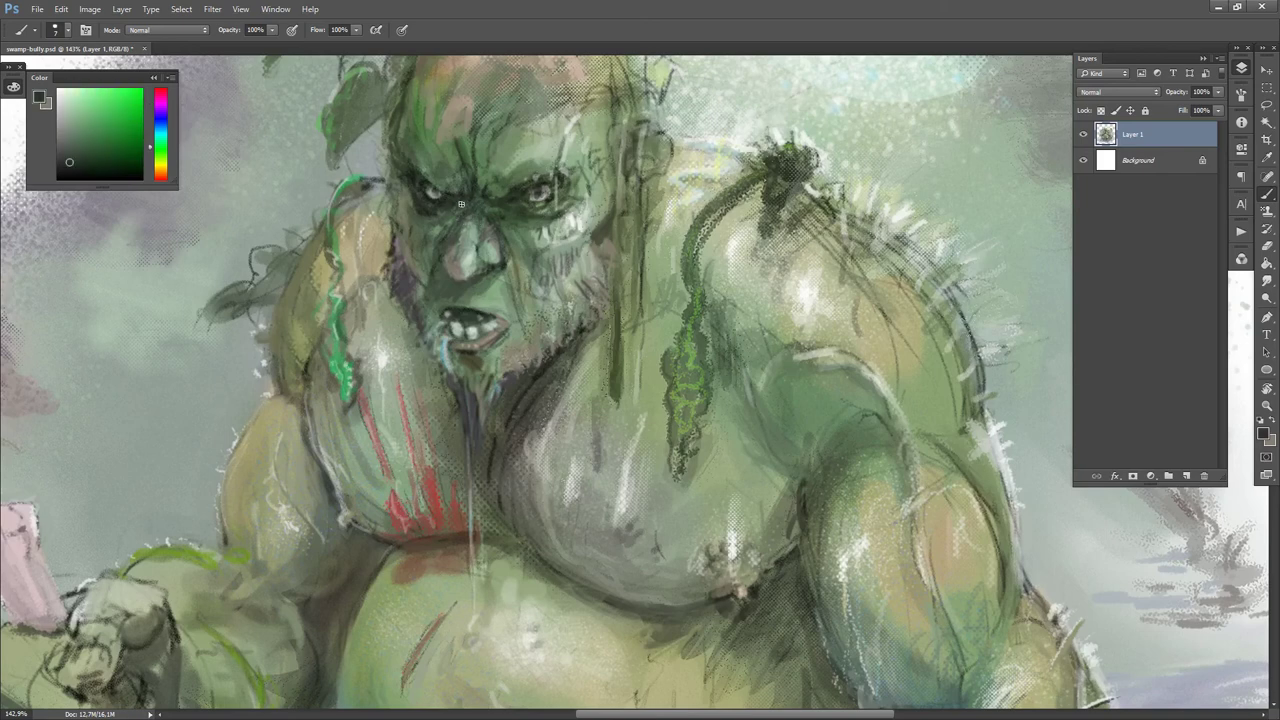
pyautogui.keyDown('alt'); pyautogui.click(484, 224); pyautogui.keyUp('alt')
pyautogui.press('d')
pyautogui.press('x')
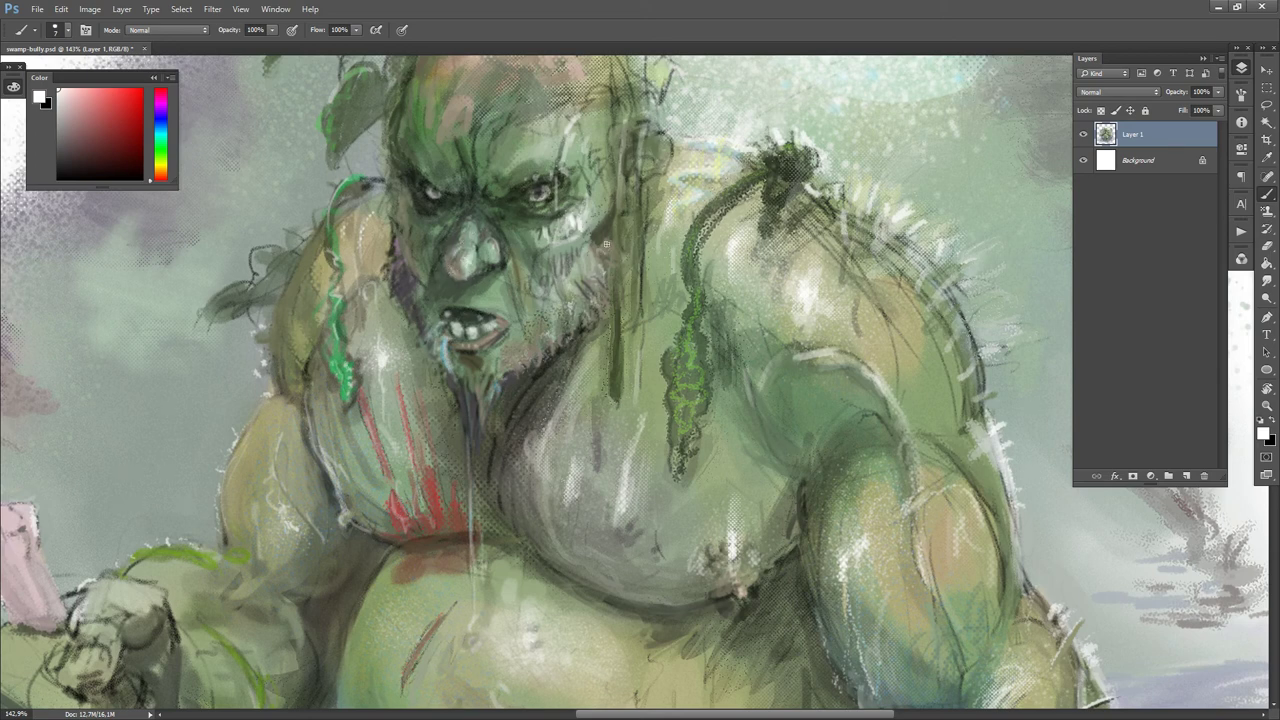
# - Darken the strands hanging beside the face and define the ear with black and white strokes at brush size 7
pyautogui.press('x')
pyautogui.moveTo(615, 313); pyautogui.dragTo(610, 386)
pyautogui.moveTo(647, 130)
pyautogui.mouseDown()
pyautogui.moveTo(645, 208)
pyautogui.moveTo(667, 213)
pyautogui.moveTo(656, 247)
pyautogui.moveTo(657, 230)
pyautogui.mouseUp()
pyautogui.keyDown('alt'); pyautogui.click(658, 224); pyautogui.keyUp('alt')
pyautogui.press('d')
pyautogui.press('x')
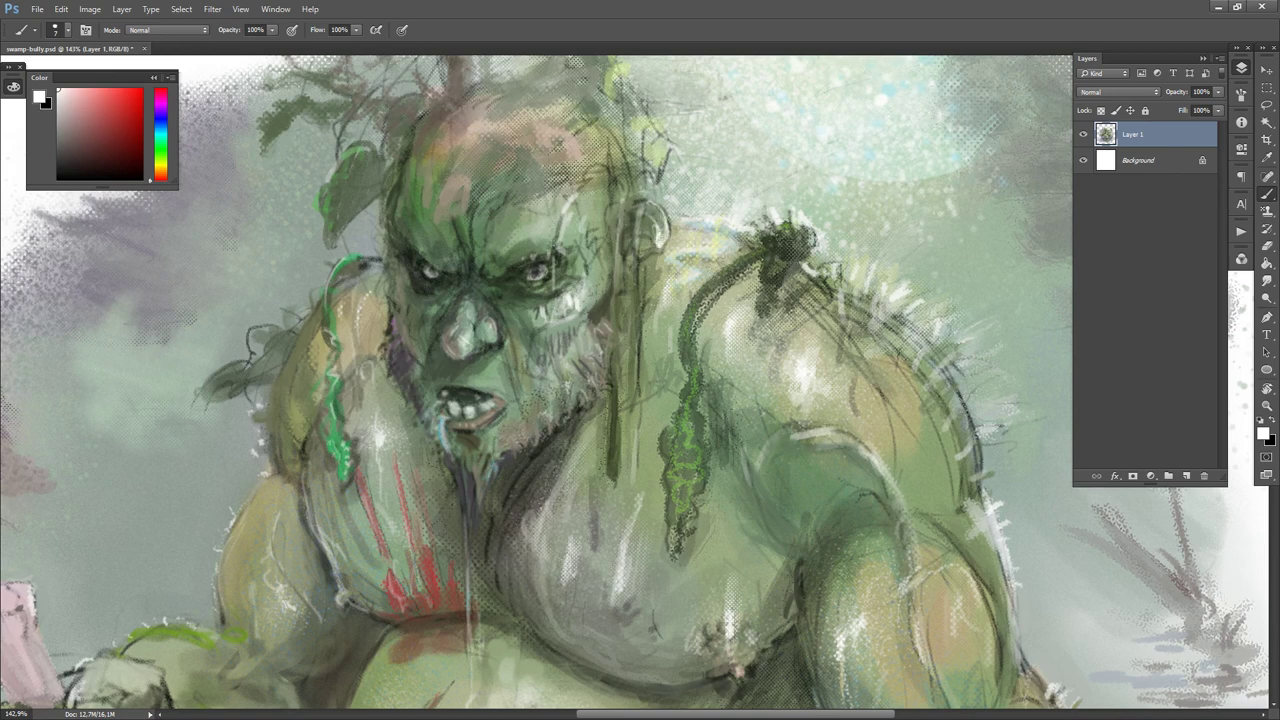
# - Shade the inside of the ear with sampled dark green and black, and brighten its outer rim with white strokes
pyautogui.press('x')
pyautogui.keyDown('alt'); pyautogui.click(643, 229); pyautogui.keyUp('alt')
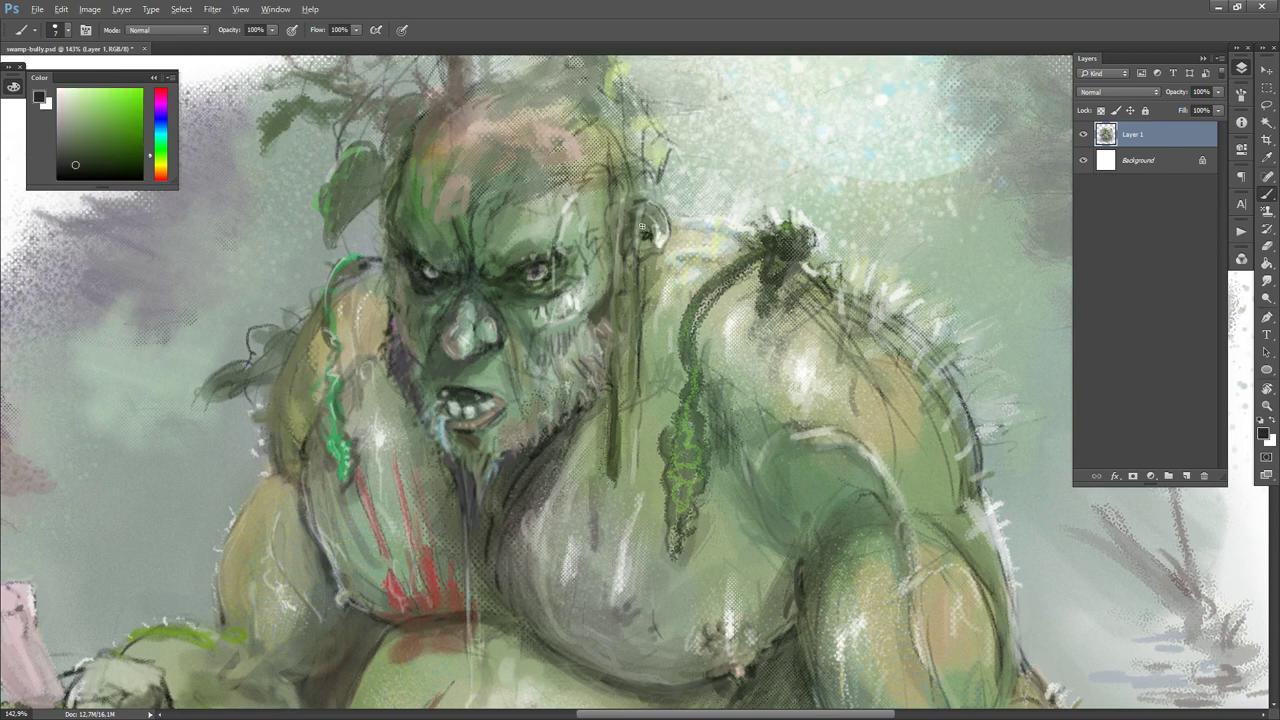
pyautogui.keyDown('alt'); pyautogui.click(646, 233); pyautogui.keyUp('alt')
pyautogui.press('d')
pyautogui.press('x')
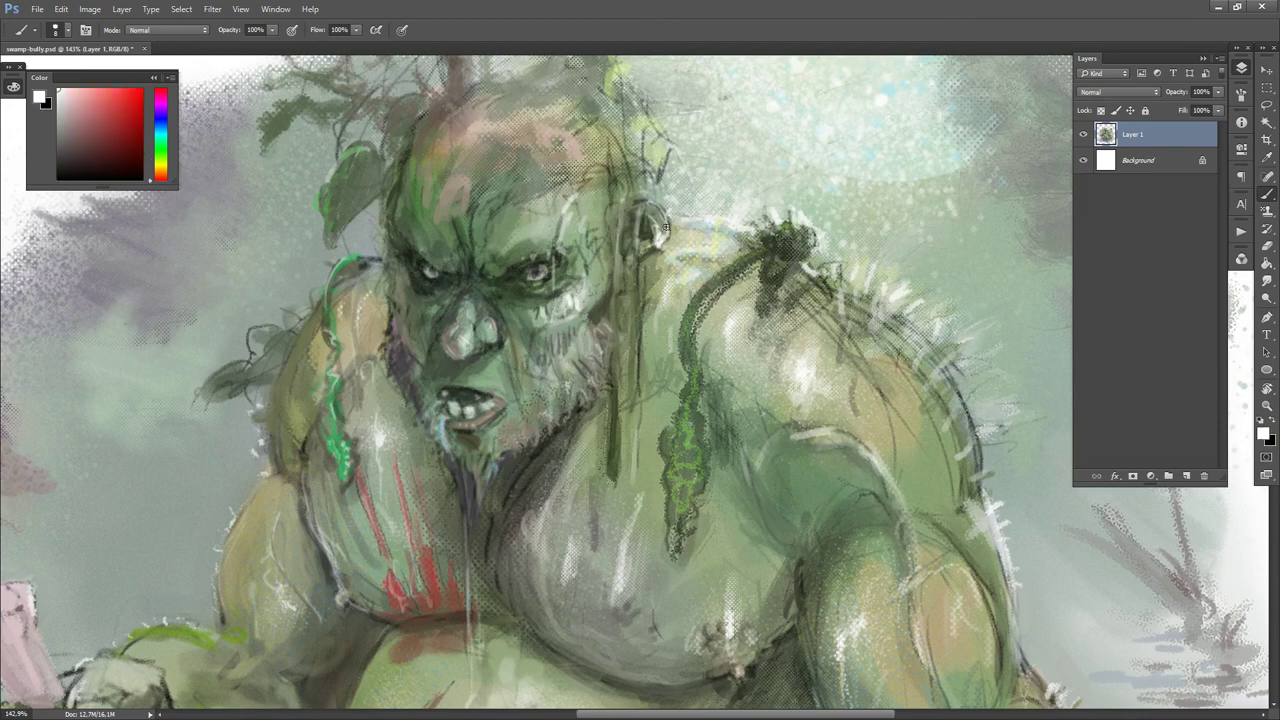
pyautogui.moveTo(682, 220)
pyautogui.mouseDown()
pyautogui.moveTo(696, 206)
pyautogui.moveTo(640, 195)
pyautogui.moveTo(655, 242)
pyautogui.mouseUp()
# - Brush sampled olive-grey tones onto the temple and the side of the head beside the ear
pyautogui.keyDown('alt'); pyautogui.click(599, 284); pyautogui.keyUp('alt')
pyautogui.press(']')
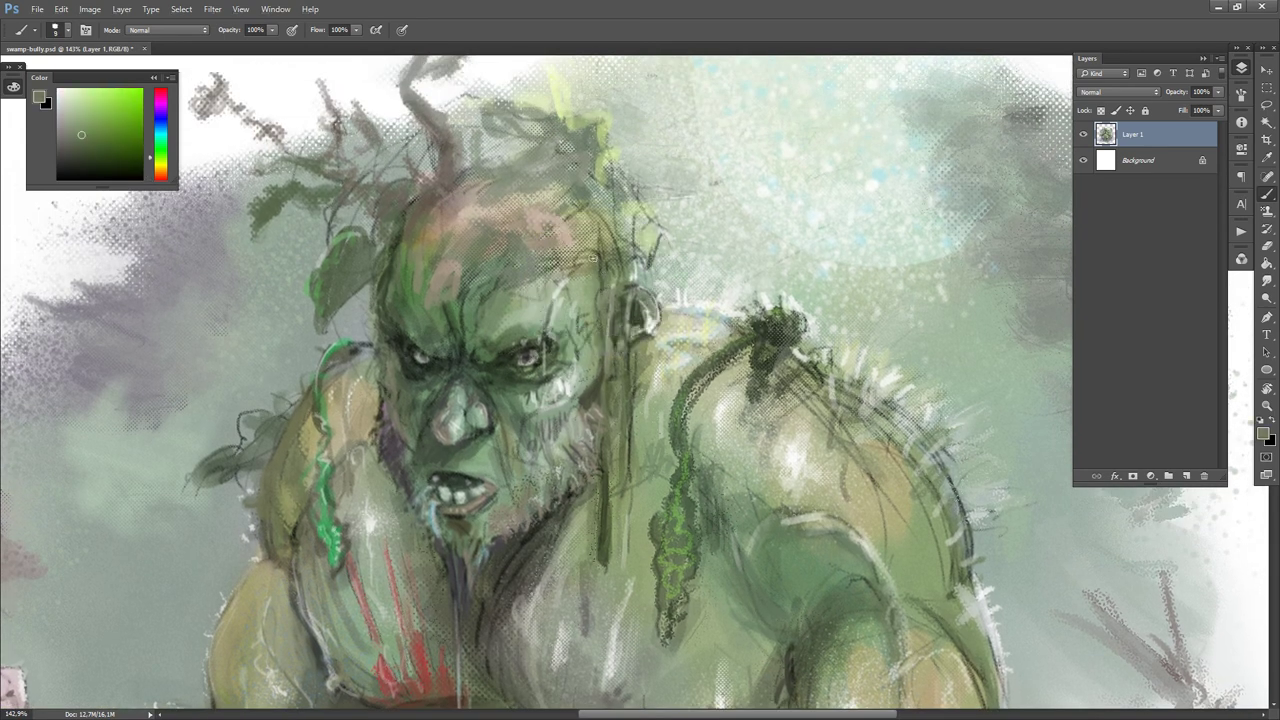
pyautogui.keyDown('alt'); pyautogui.click(590, 258); pyautogui.keyUp('alt')
pyautogui.keyDown('alt'); pyautogui.click(586, 257); pyautogui.keyUp('alt')
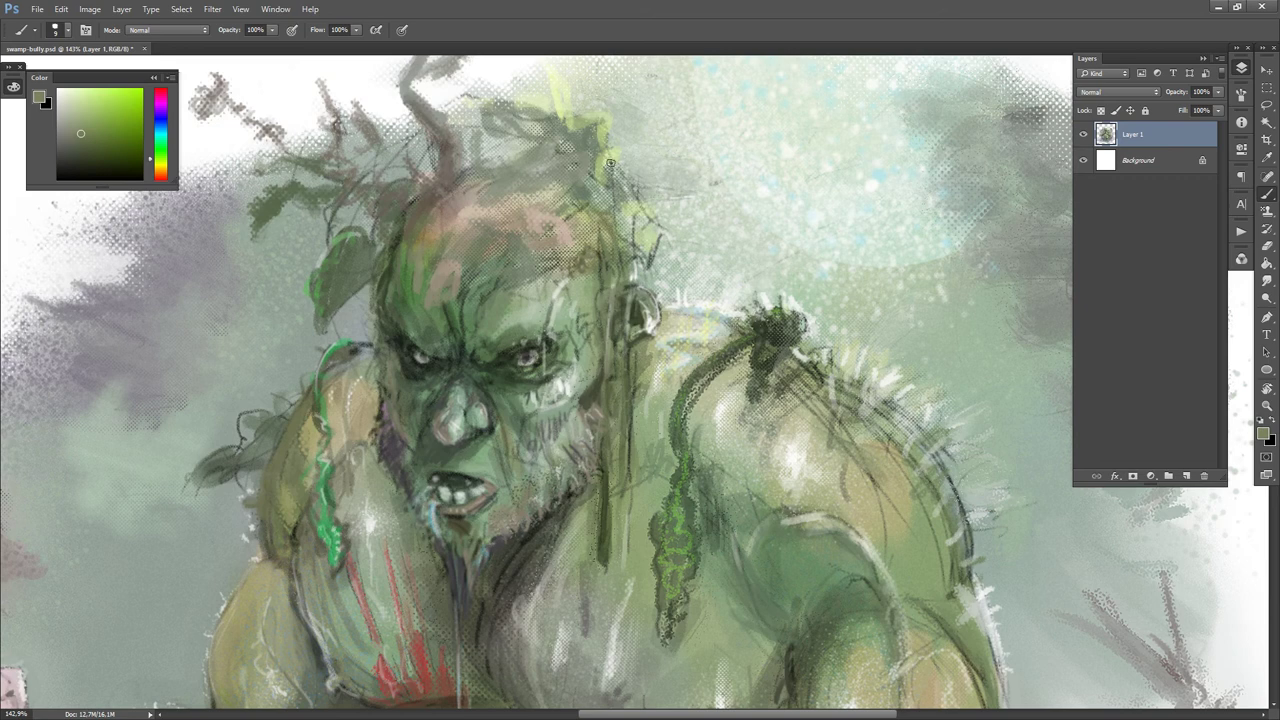
pyautogui.keyDown('alt'); pyautogui.click(617, 248); pyautogui.keyUp('alt')
pyautogui.keyDown('alt'); pyautogui.click(622, 258); pyautogui.keyUp('alt')
# - Define the leafy tufts along the back of the head with black and white strokes at brush size 10
pyautogui.press('d')
pyautogui.press(']')
pyautogui.moveTo(632, 195)
pyautogui.mouseDown()
pyautogui.moveTo(635, 235)
pyautogui.moveTo(657, 262)
pyautogui.moveTo(657, 226)
pyautogui.moveTo(612, 156)
pyautogui.moveTo(619, 145)
pyautogui.mouseUp()
pyautogui.keyDown('alt'); pyautogui.click(649, 244); pyautogui.keyUp('alt')
pyautogui.press('d')
pyautogui.press('x')
pyautogui.scroll(3, 619, 145)
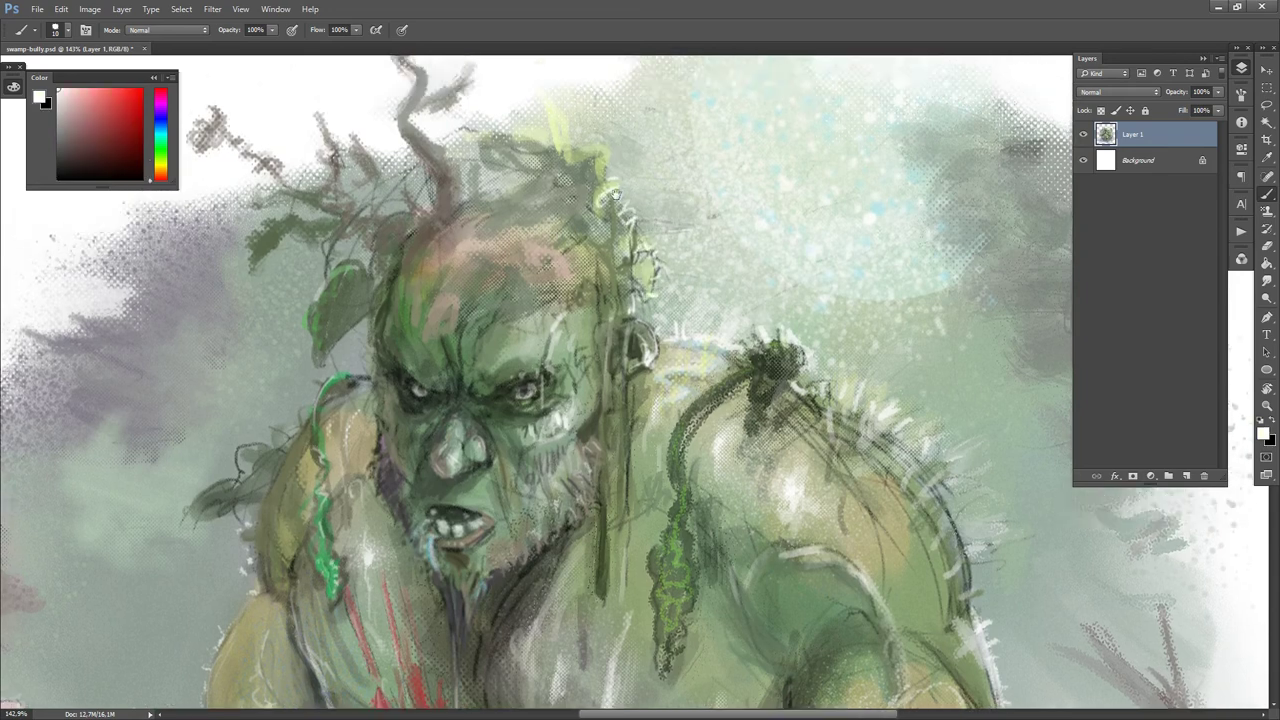
# - Shade the growth at the back of the crown with sampled olive tones and add white highlights along its upper edge
pyautogui.keyDown('alt'); pyautogui.click(586, 298); pyautogui.keyUp('alt')
pyautogui.keyDown('alt'); pyautogui.click(591, 309); pyautogui.keyUp('alt')
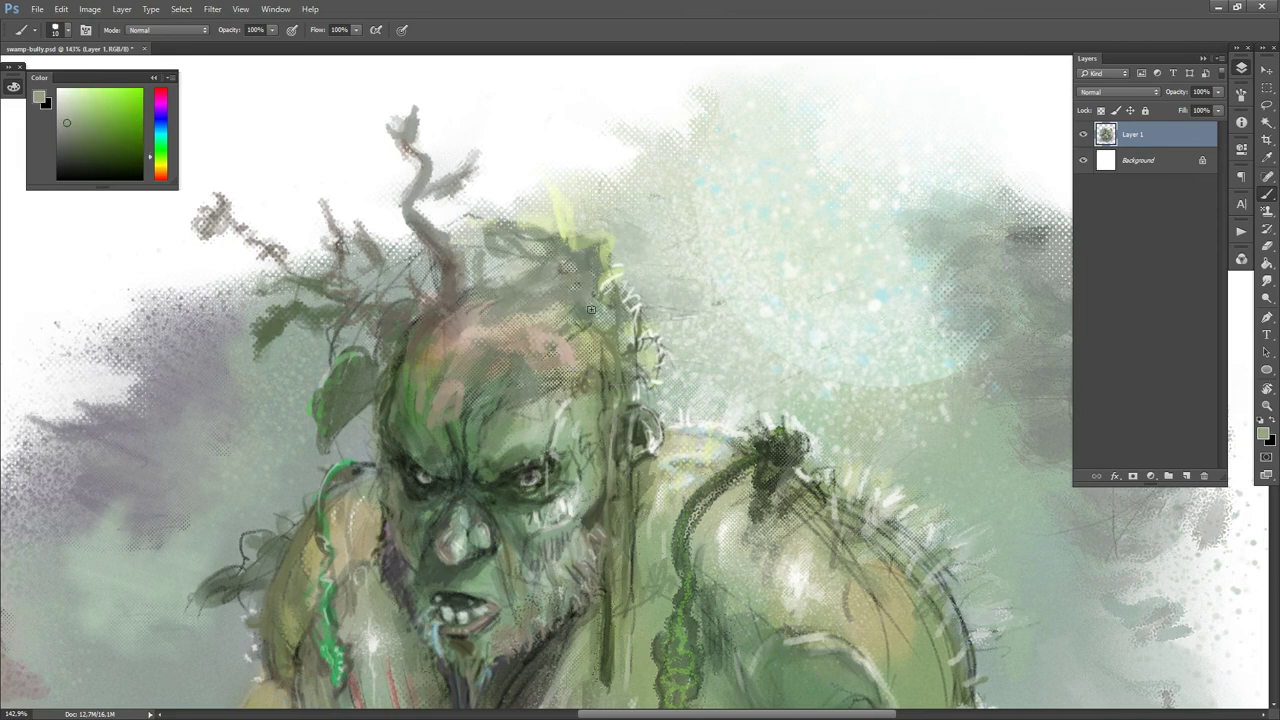
pyautogui.keyDown('alt'); pyautogui.click(587, 315); pyautogui.keyUp('alt')
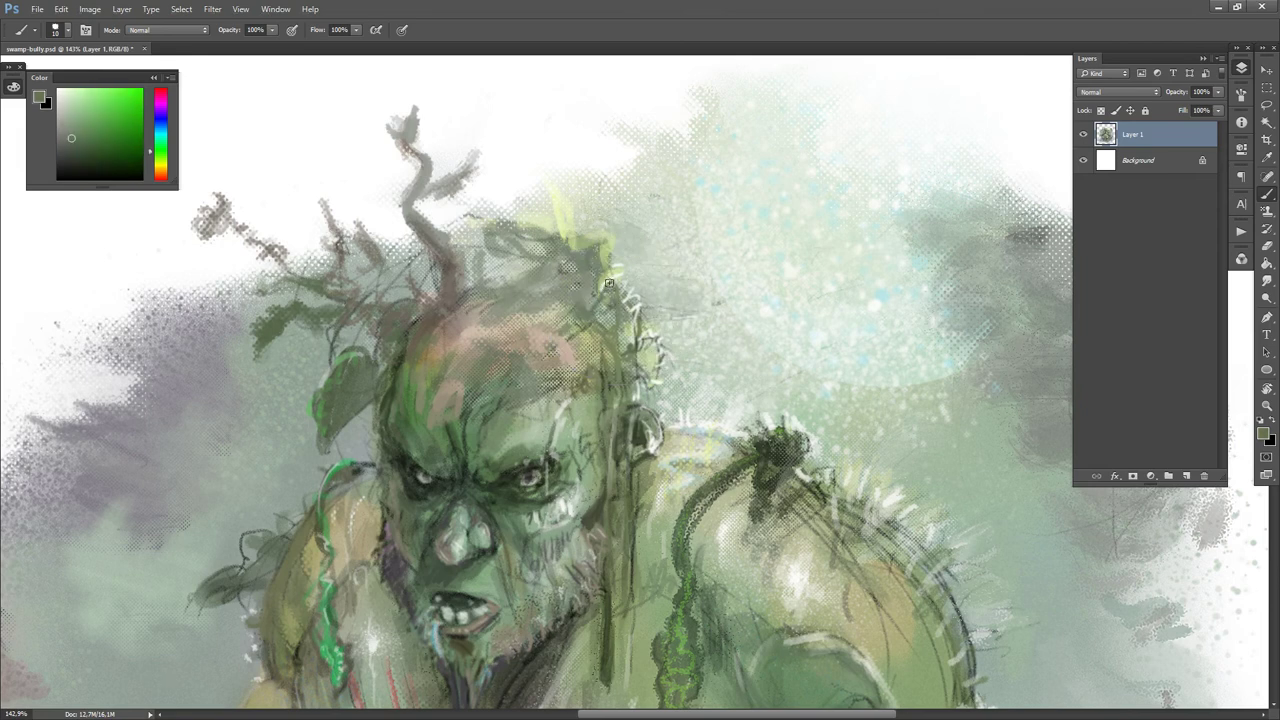
pyautogui.press('d')
pyautogui.press('x')
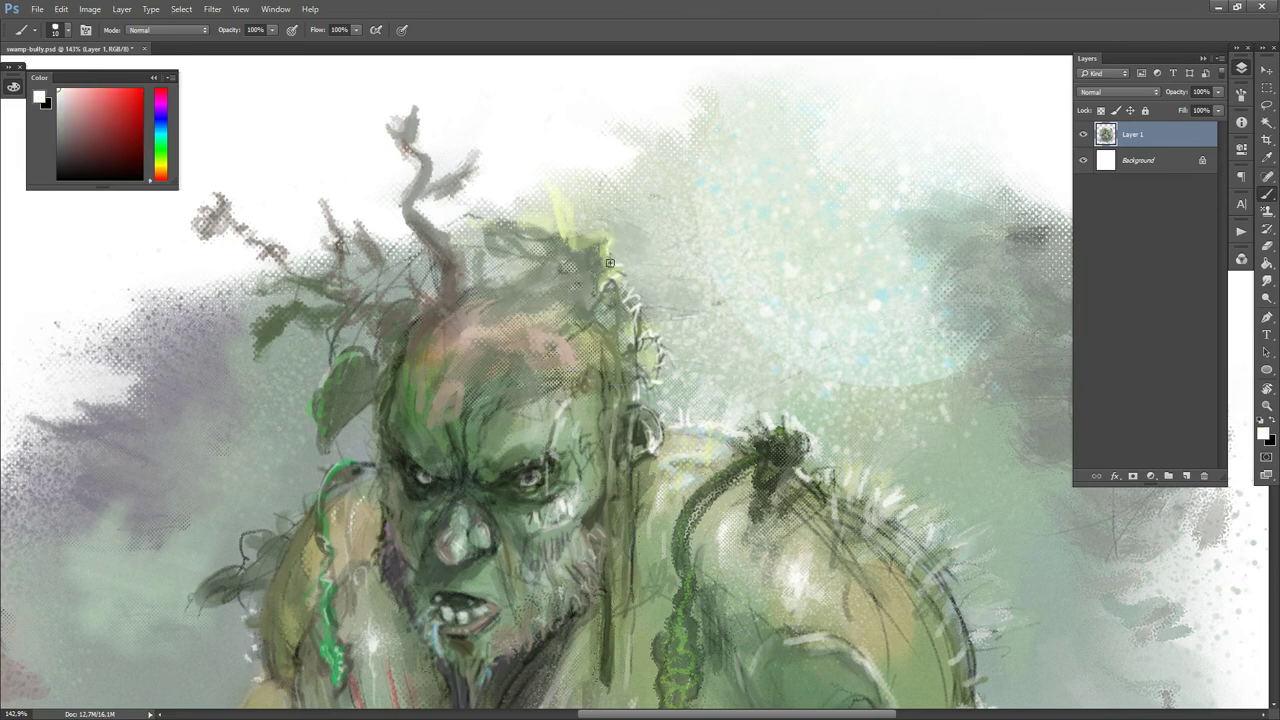
pyautogui.moveTo(595, 223)
pyautogui.mouseDown()
pyautogui.moveTo(577, 189)
pyautogui.moveTo(555, 200)
pyautogui.moveTo(540, 231)
pyautogui.mouseUp()
pyautogui.press('x')
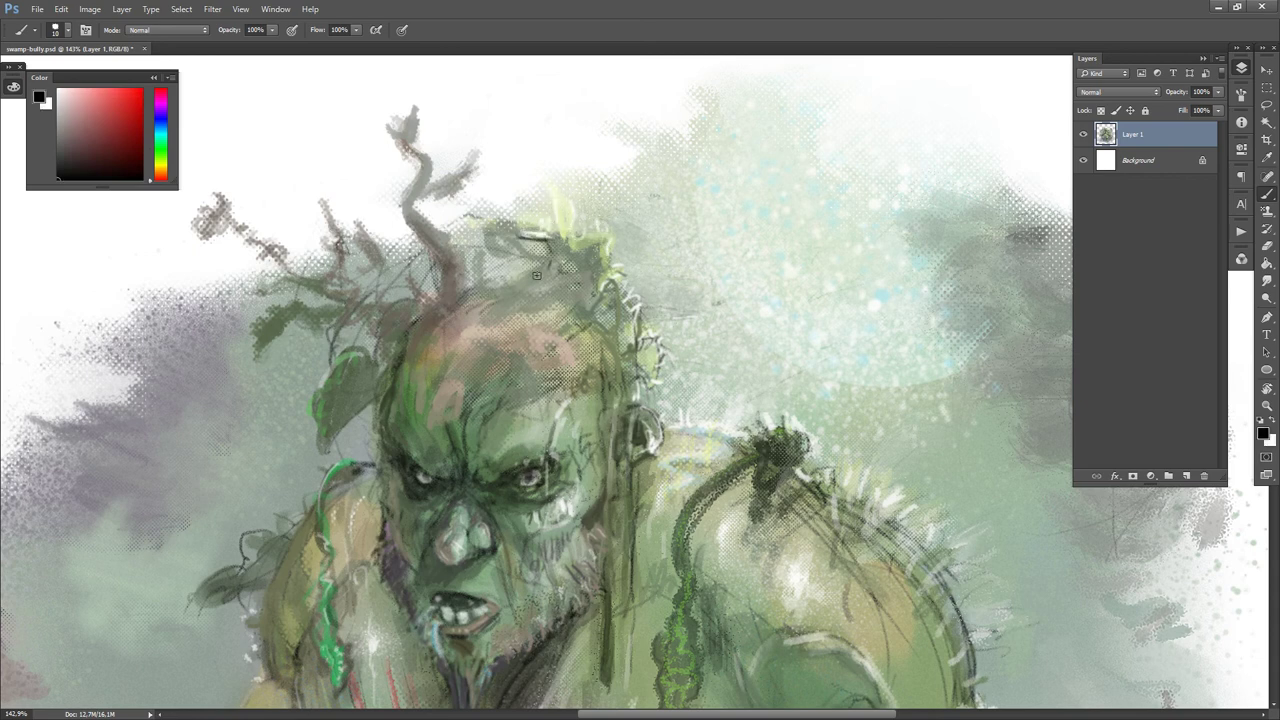
# - Shape the curling twig on top of the head with sampled greys, black accents and a pale highlight at brush size 10
pyautogui.keyDown('alt'); pyautogui.click(518, 291); pyautogui.keyUp('alt')
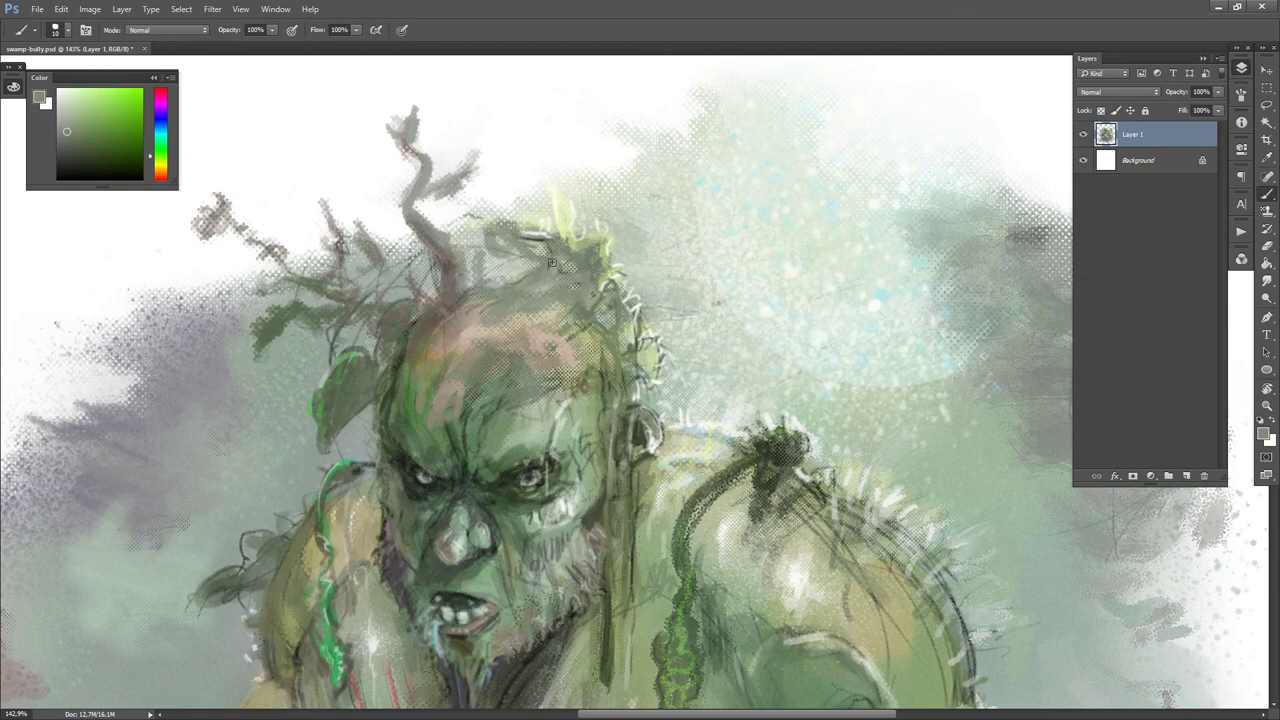
pyautogui.keyDown('alt'); pyautogui.click(498, 240); pyautogui.keyUp('alt')
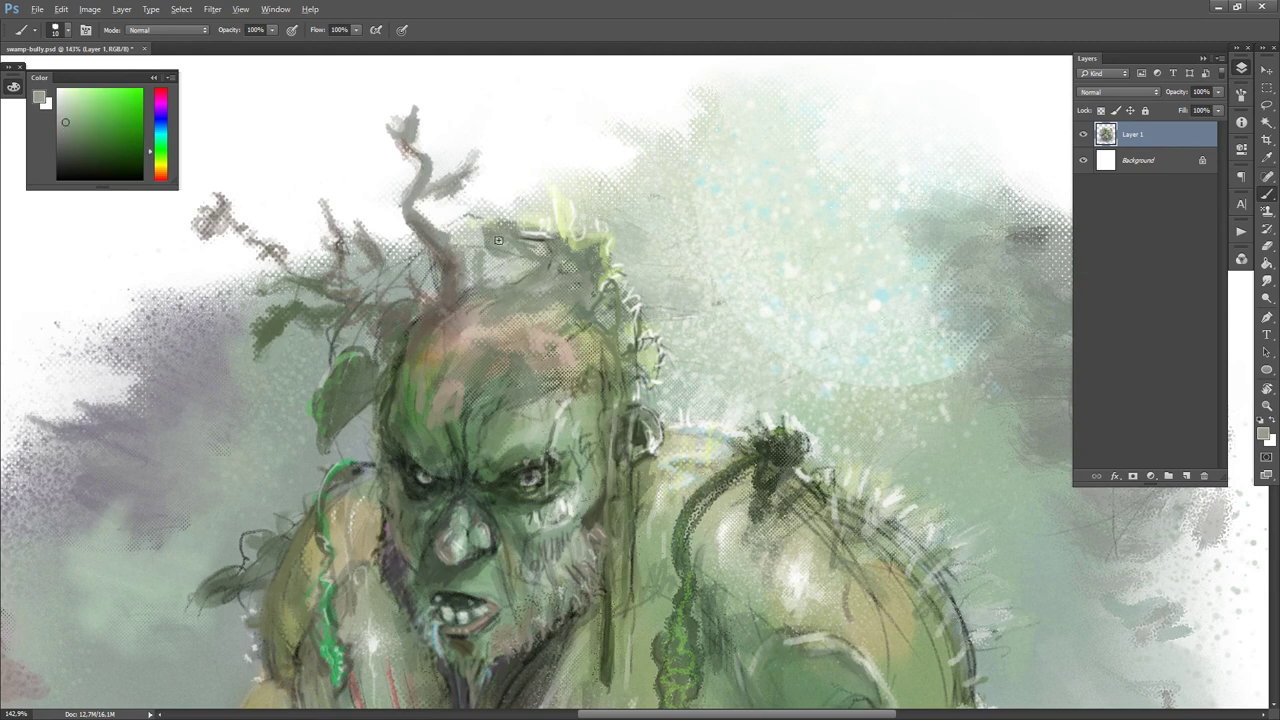
pyautogui.keyDown('alt'); pyautogui.click(516, 242); pyautogui.keyUp('alt')
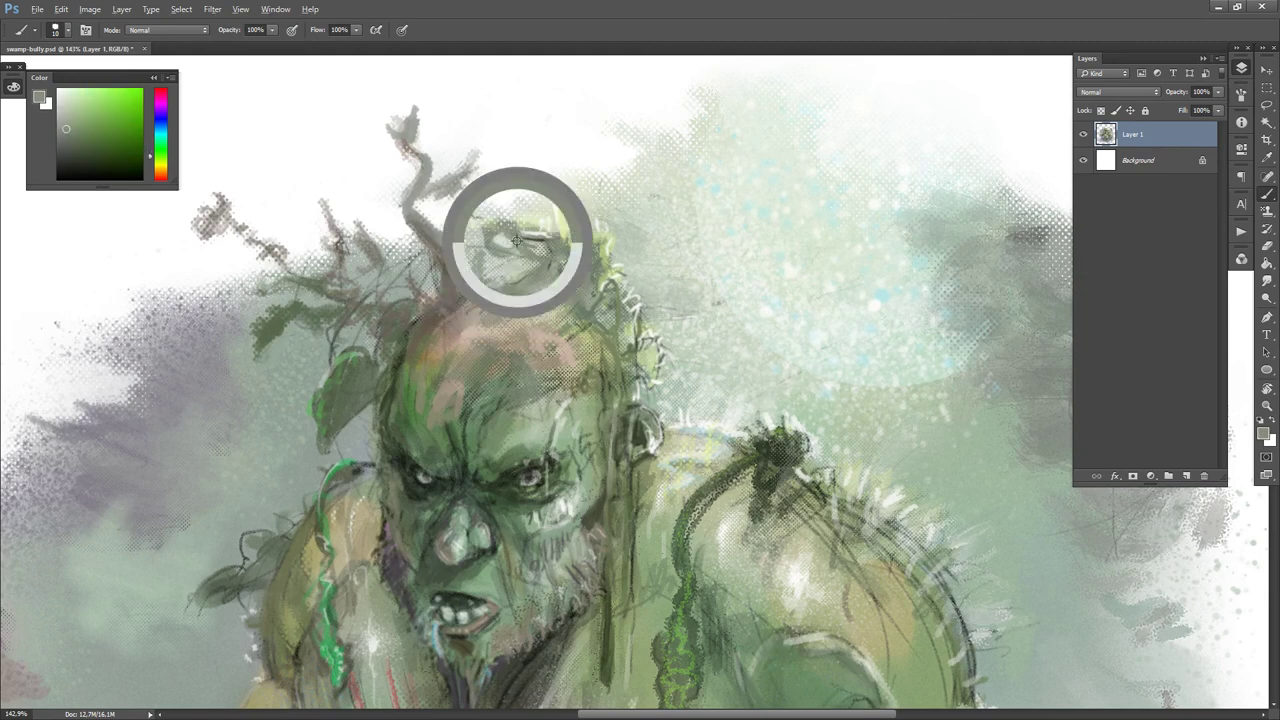
pyautogui.keyDown('alt'); pyautogui.click(497, 243); pyautogui.keyUp('alt')
pyautogui.press('d')
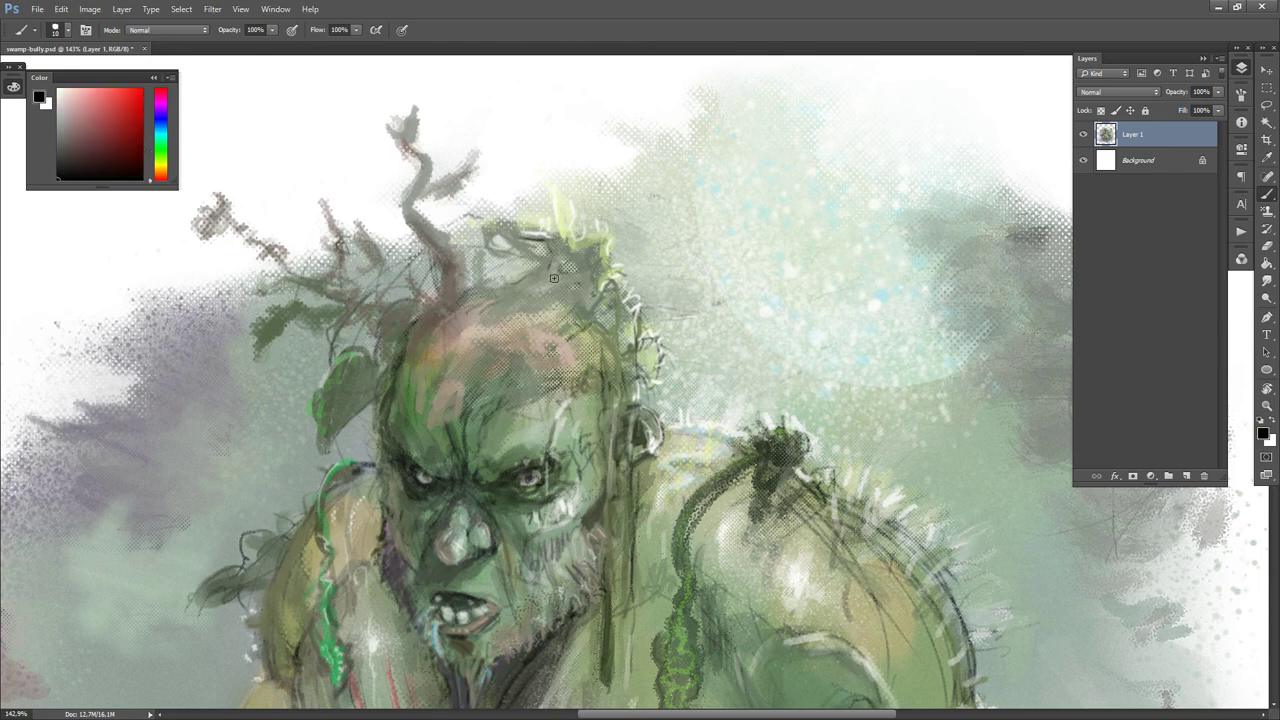
pyautogui.keyDown('alt'); pyautogui.click(500, 243); pyautogui.keyUp('alt')
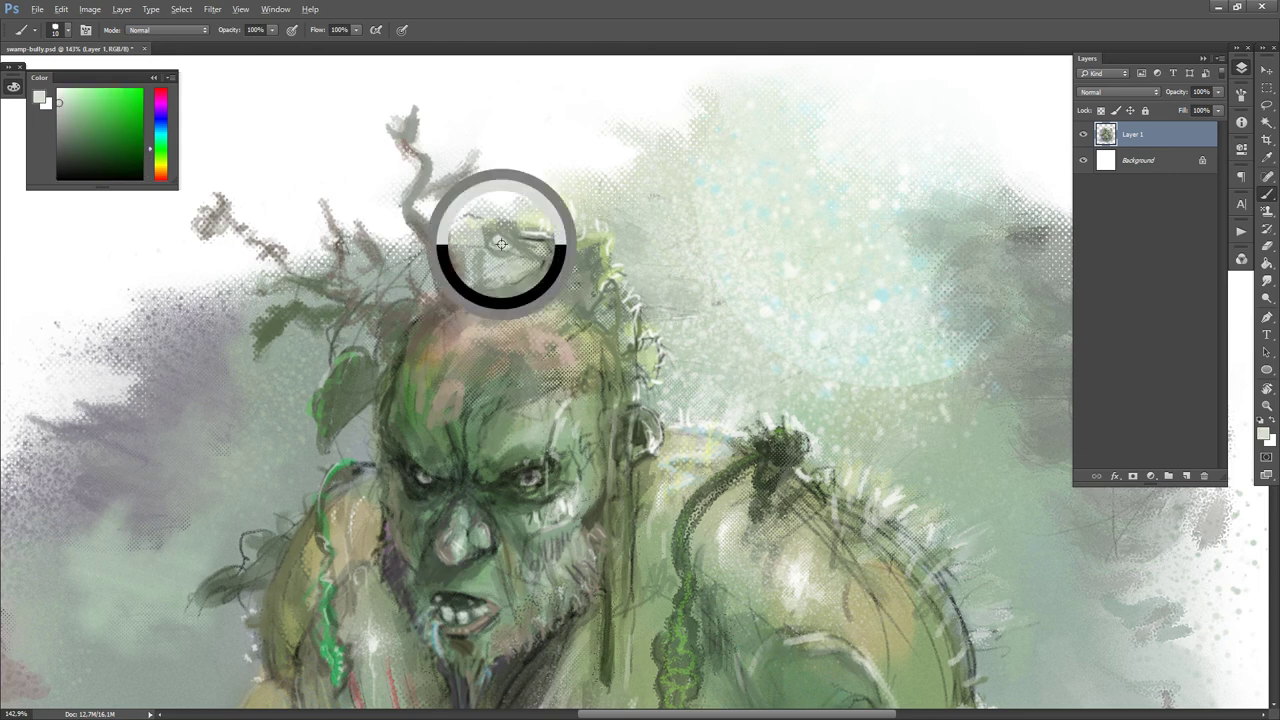
pyautogui.keyDown('alt'); pyautogui.click(540, 288); pyautogui.keyUp('alt')
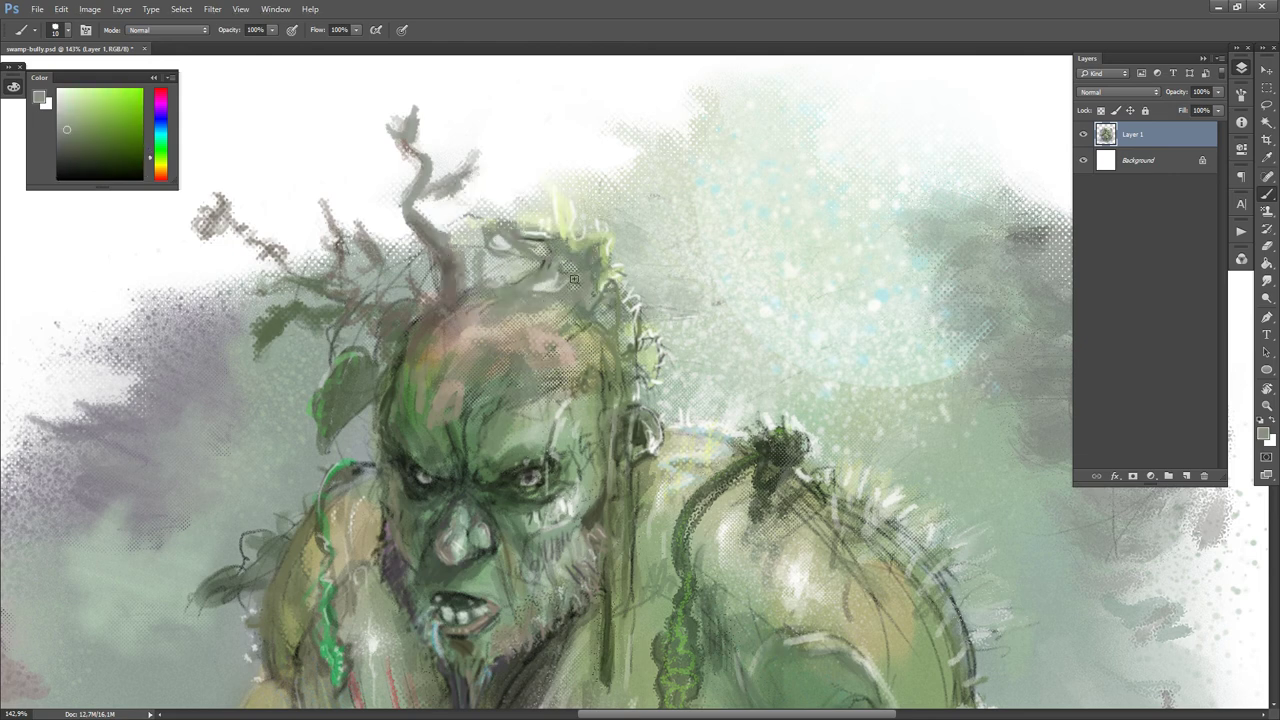
# - Extend the curling strand down towards the scalp with dark and sampled grey-green strokes
pyautogui.scroll(-4, 545, 285)
pyautogui.scroll(-2, 704, 302)
pyautogui.scroll(4, 620, 290)
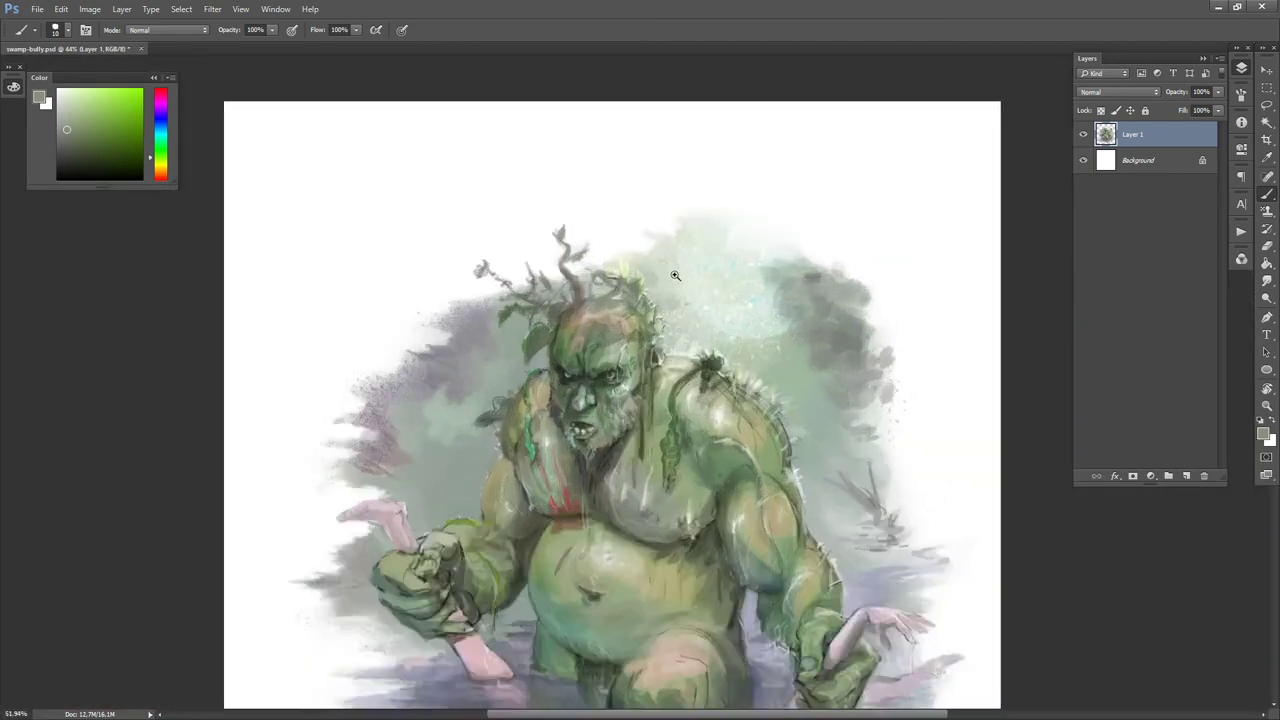
pyautogui.press('d')
pyautogui.keyDown('alt'); pyautogui.click(606, 288); pyautogui.keyUp('alt')
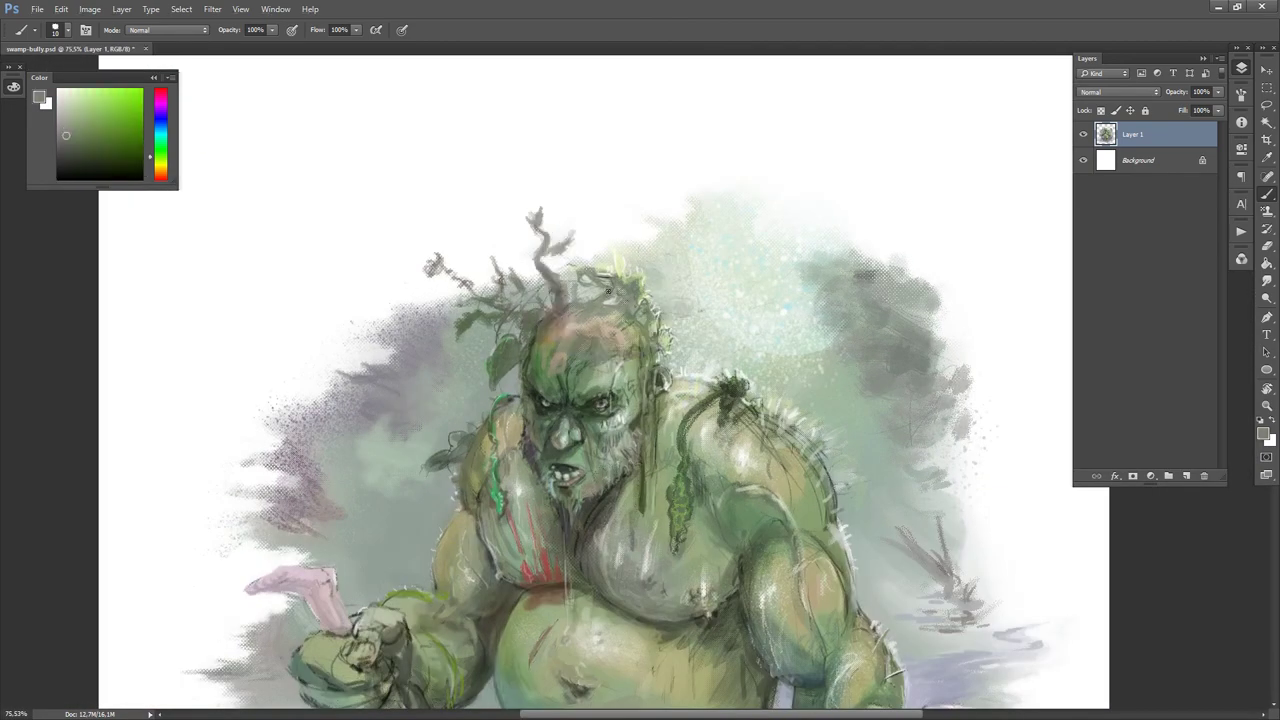
pyautogui.keyDown('alt'); pyautogui.click(607, 277); pyautogui.keyUp('alt')
# - Add strands along the upper forehead's hairline with sampled brown-grey tones and black
pyautogui.keyDown('alt'); pyautogui.click(549, 337); pyautogui.keyUp('alt')
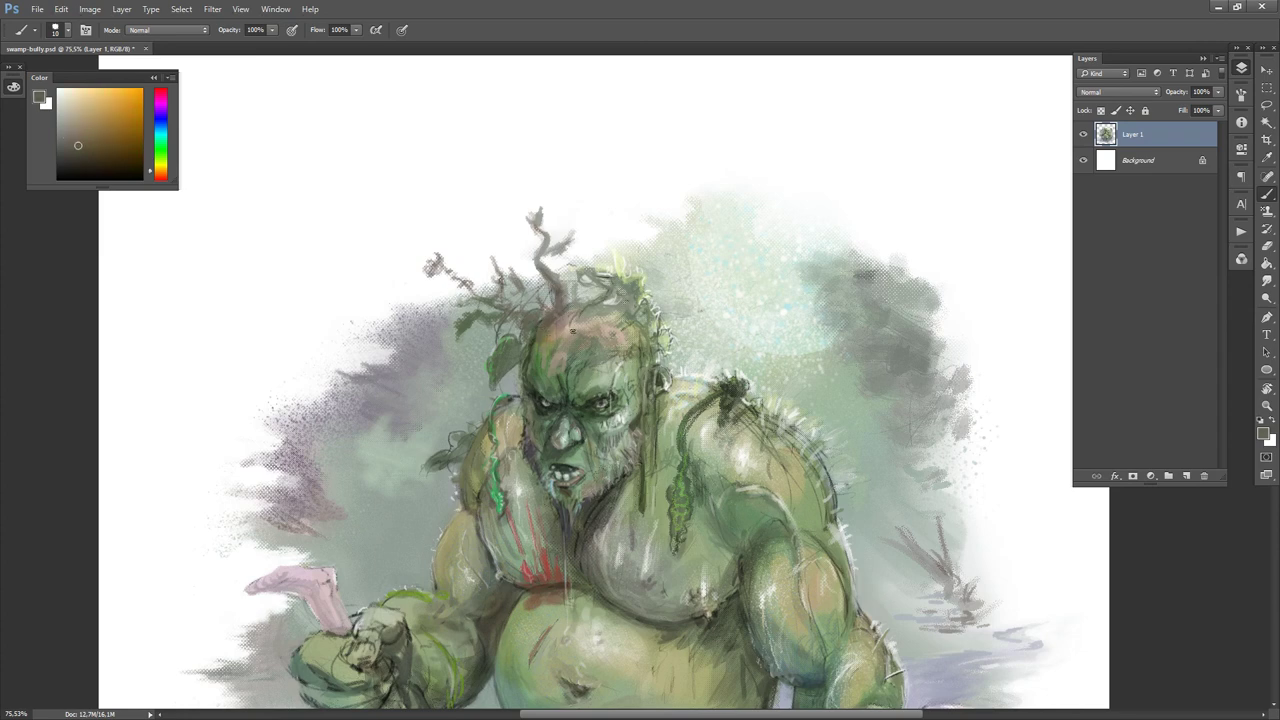
pyautogui.keyDown('alt'); pyautogui.click(581, 321); pyautogui.keyUp('alt')
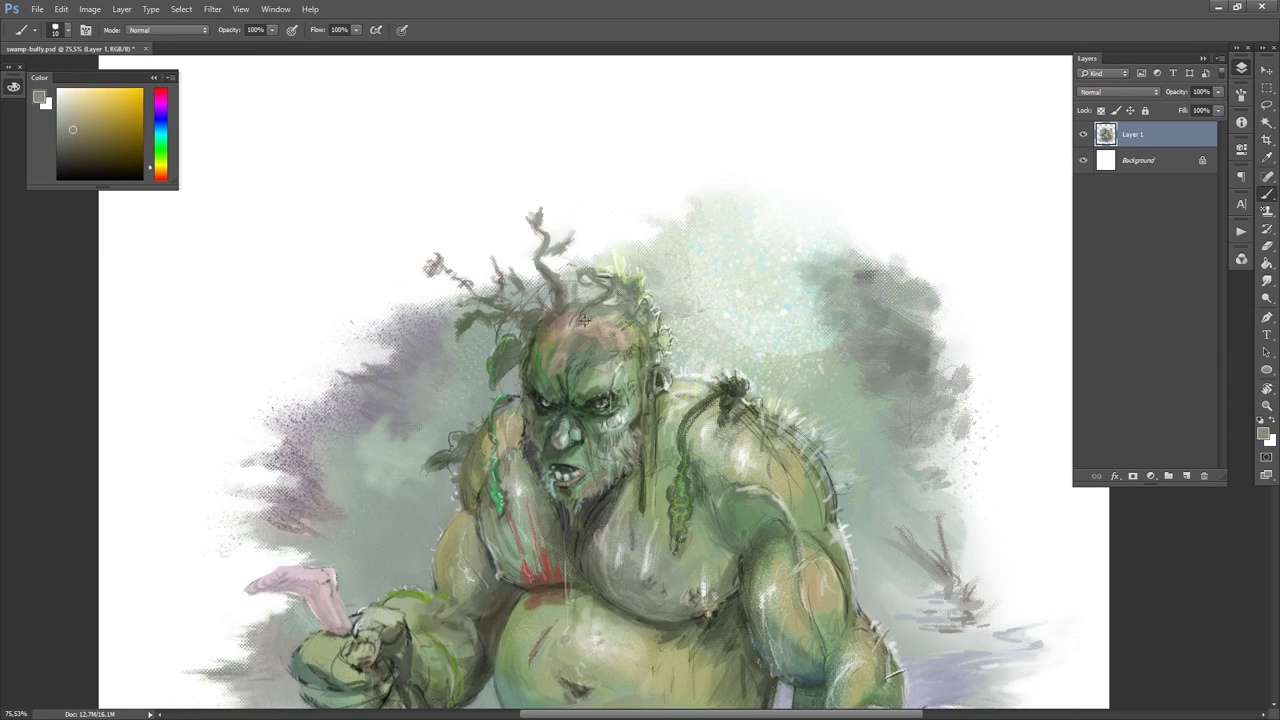
pyautogui.press('d')
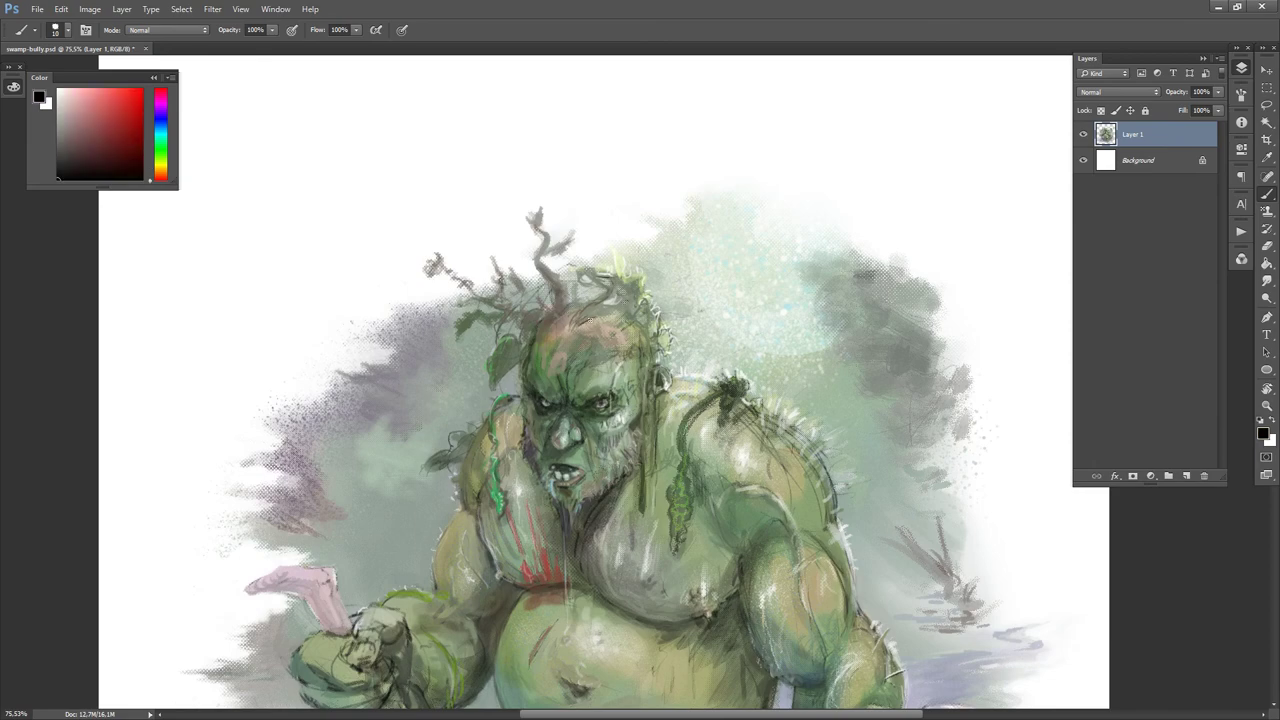
pyautogui.keyDown('alt'); pyautogui.click(577, 321); pyautogui.keyUp('alt')
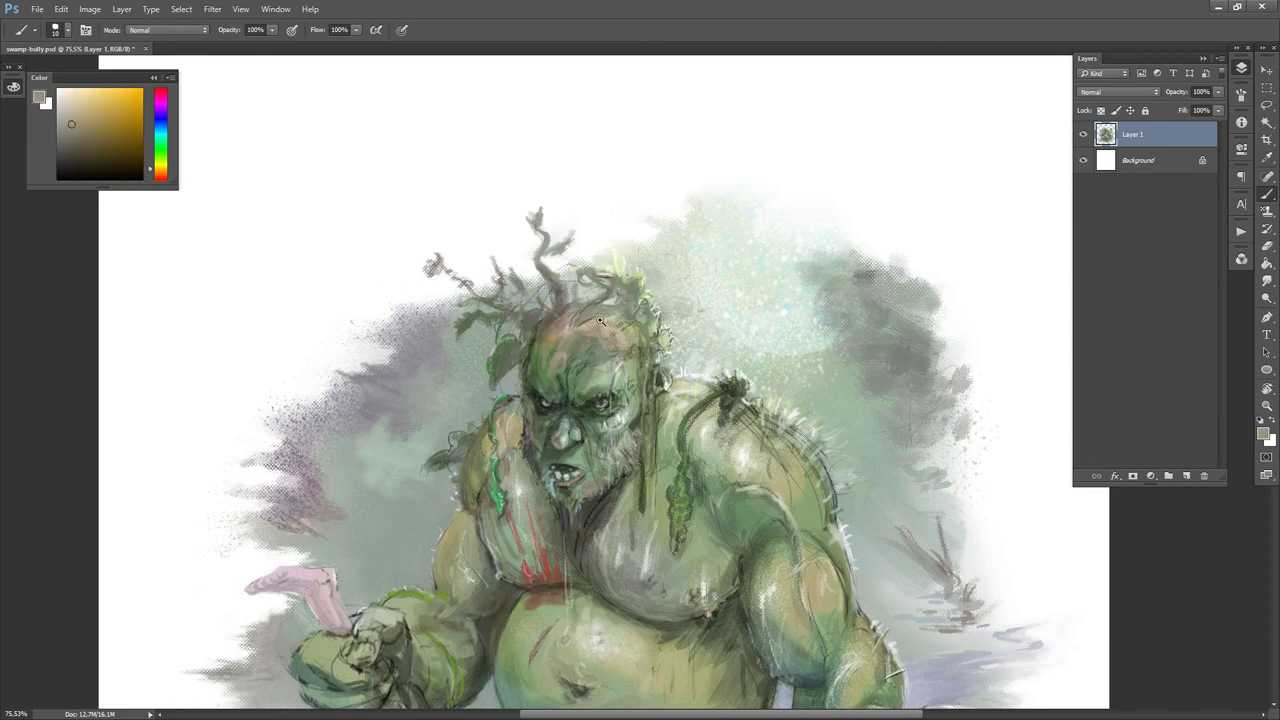
# - Paint broader dark olive strands at the hairline above the forehead at brush size 20
pyautogui.moveTo(600, 321); pyautogui.dragTo(640, 321)
pyautogui.press('.')
pyautogui.keyDown('alt'); pyautogui.click(463, 357); pyautogui.keyUp('alt')
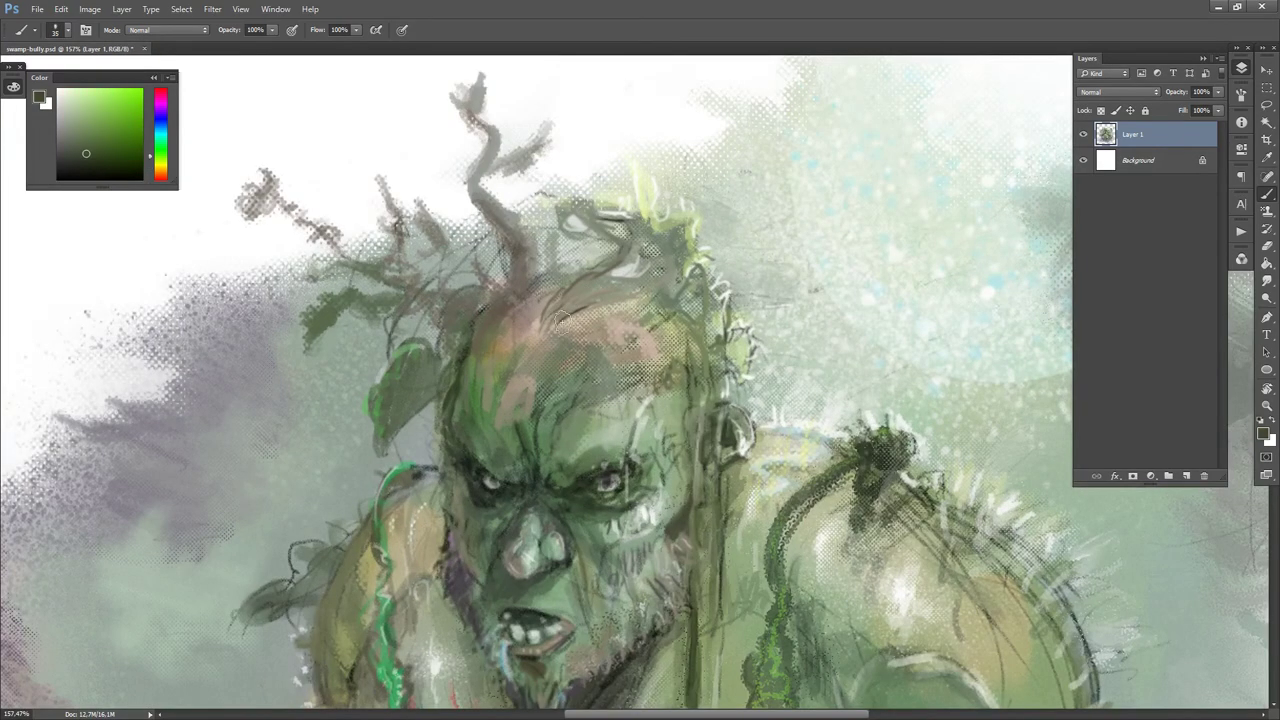
pyautogui.keyDown('alt'); pyautogui.click(560, 314); pyautogui.keyUp('alt')
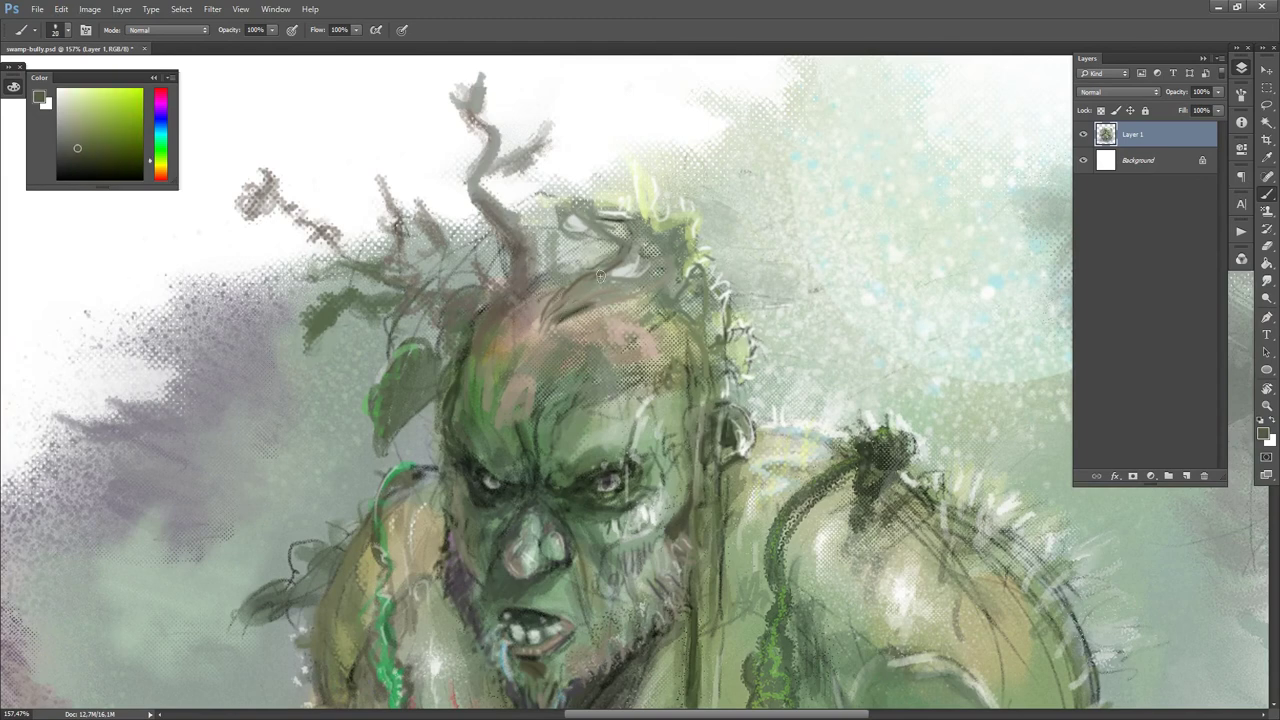
pyautogui.keyDown('alt'); pyautogui.click(580, 277); pyautogui.keyUp('alt')
pyautogui.press('d')
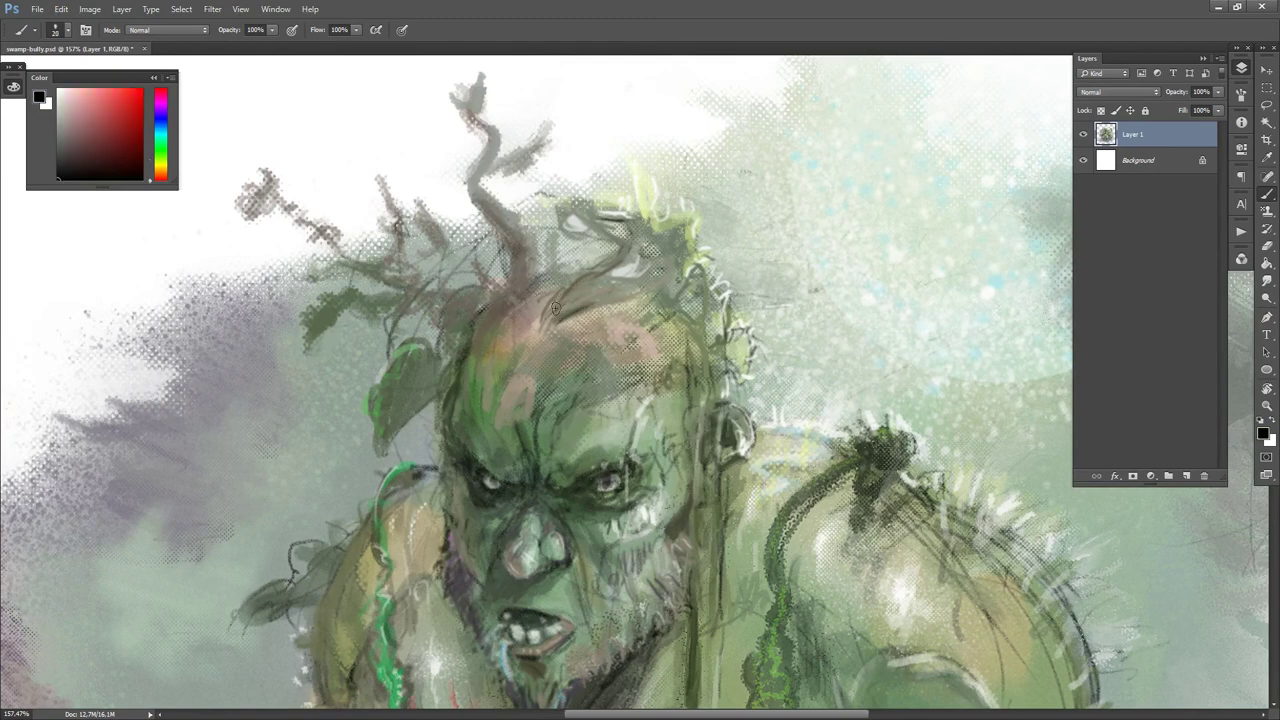
# - Refine the swept-back strands over the forehead with sampled warm grey, pale green and black at brush size 10
pyautogui.press('x')
pyautogui.keyDown('alt'); pyautogui.click(627, 278); pyautogui.keyUp('alt')
pyautogui.press('d')
pyautogui.press('[')
pyautogui.keyDown('alt'); pyautogui.click(626, 279); pyautogui.keyUp('alt')
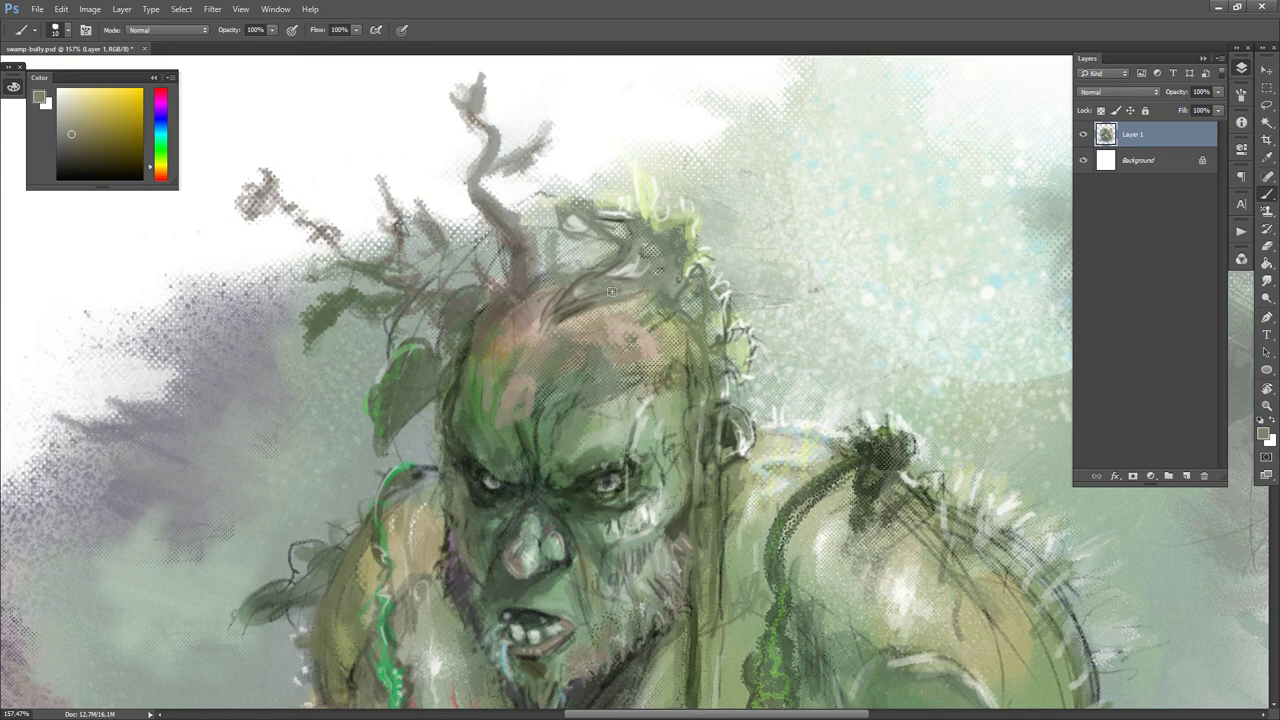
pyautogui.keyDown('alt'); pyautogui.click(623, 268); pyautogui.keyUp('alt')
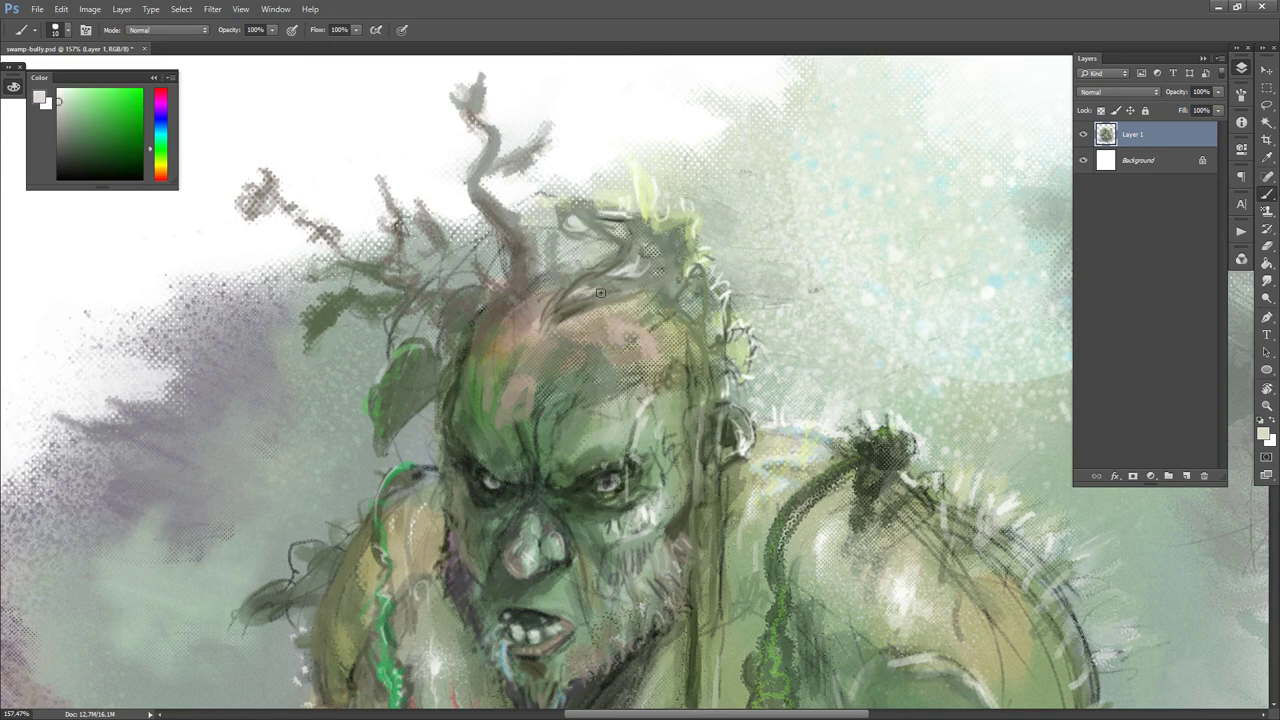
pyautogui.press('d')
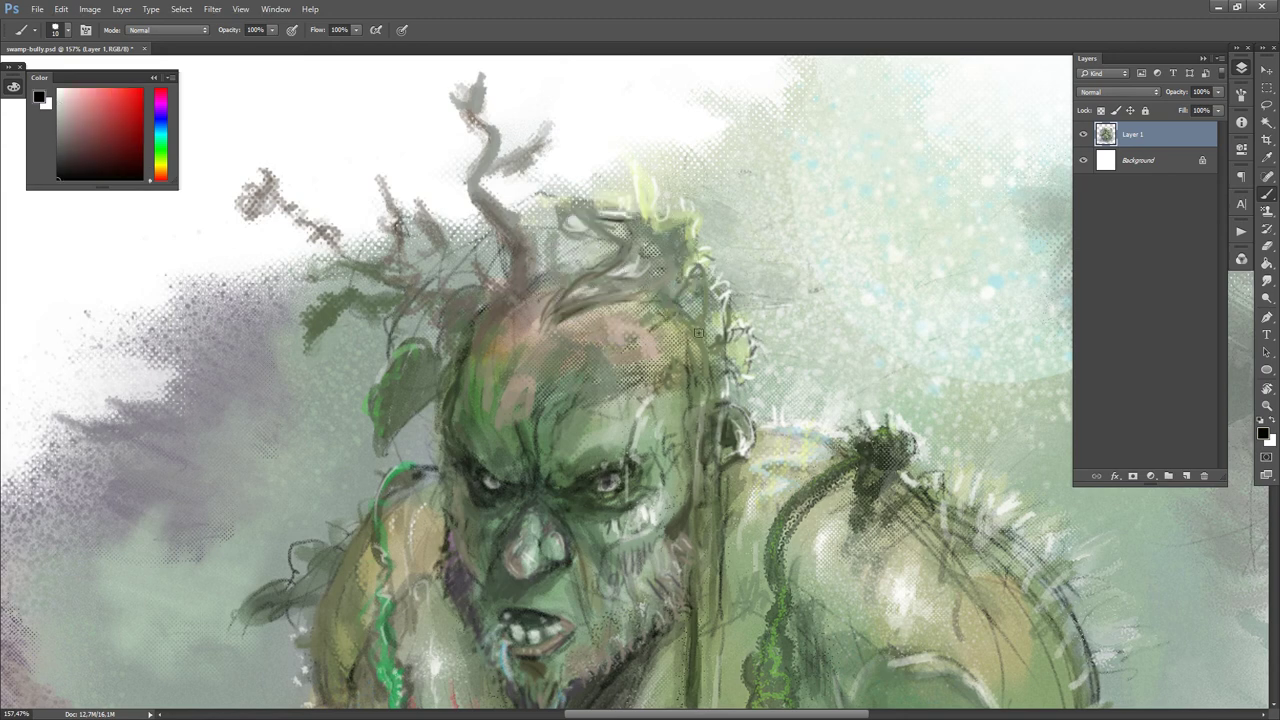
# - Rework the strands hanging beside the ear and cheek with sampled dark greens and thin white strokes at brush size 10
pyautogui.keyDown('alt'); pyautogui.click(688, 373); pyautogui.keyUp('alt')
pyautogui.keyDown('alt'); pyautogui.click(723, 439); pyautogui.keyUp('alt')
pyautogui.moveTo(722, 440)
pyautogui.mouseDown()
pyautogui.moveTo(721, 468)
pyautogui.moveTo(710, 319)
pyautogui.moveTo(712, 357)
pyautogui.mouseUp()
pyautogui.press('d')
pyautogui.press('x')
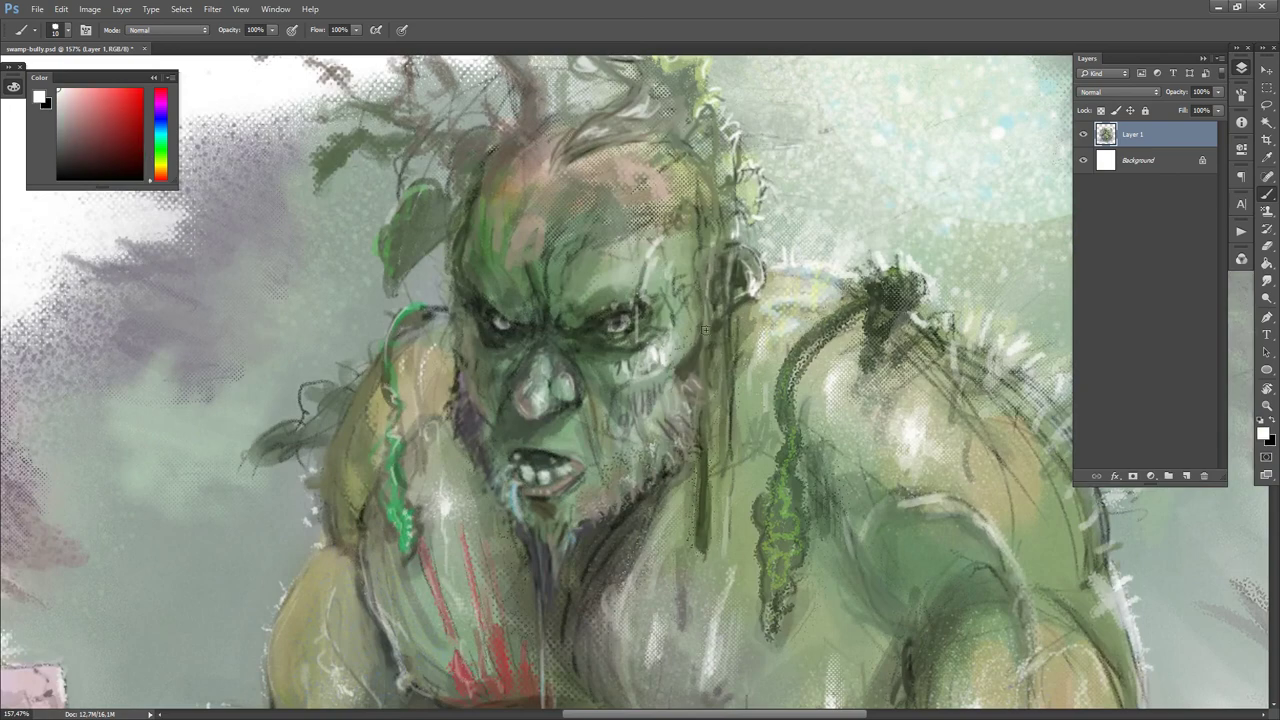
pyautogui.keyDown('alt'); pyautogui.click(705, 497); pyautogui.keyUp('alt')
pyautogui.scroll(-2, 707, 488)
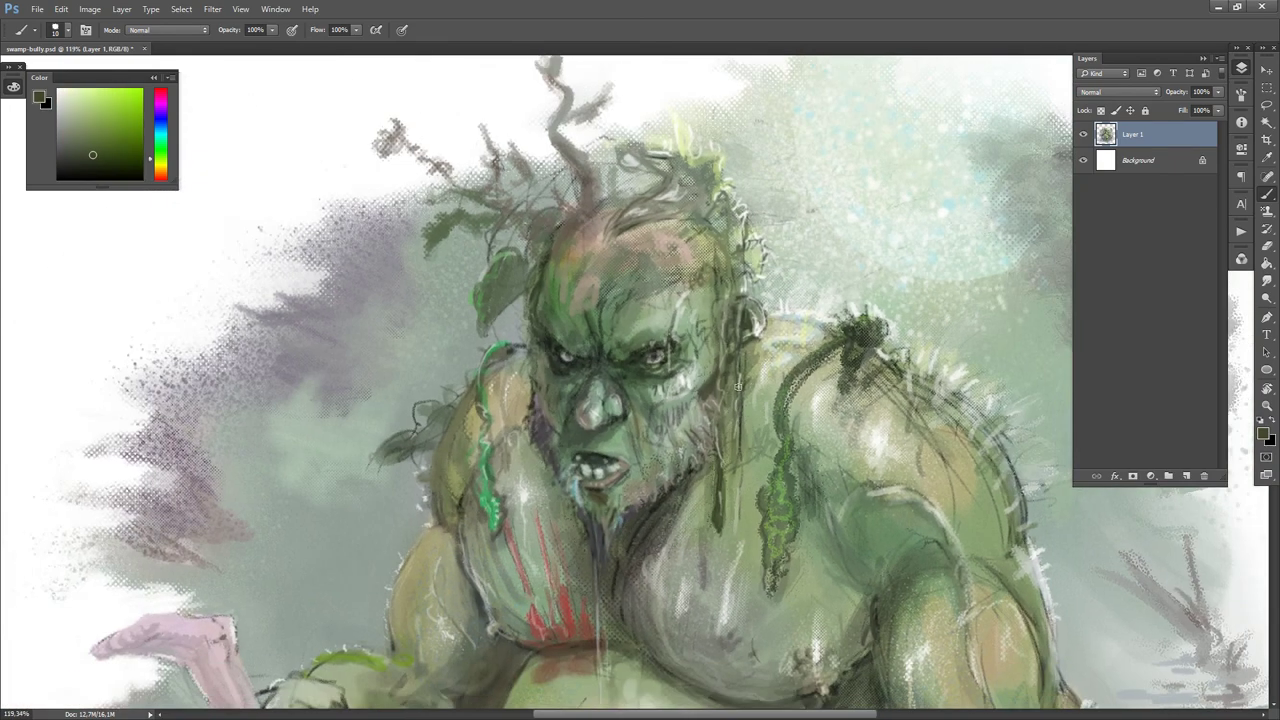
pyautogui.scroll(-2, 737, 518)
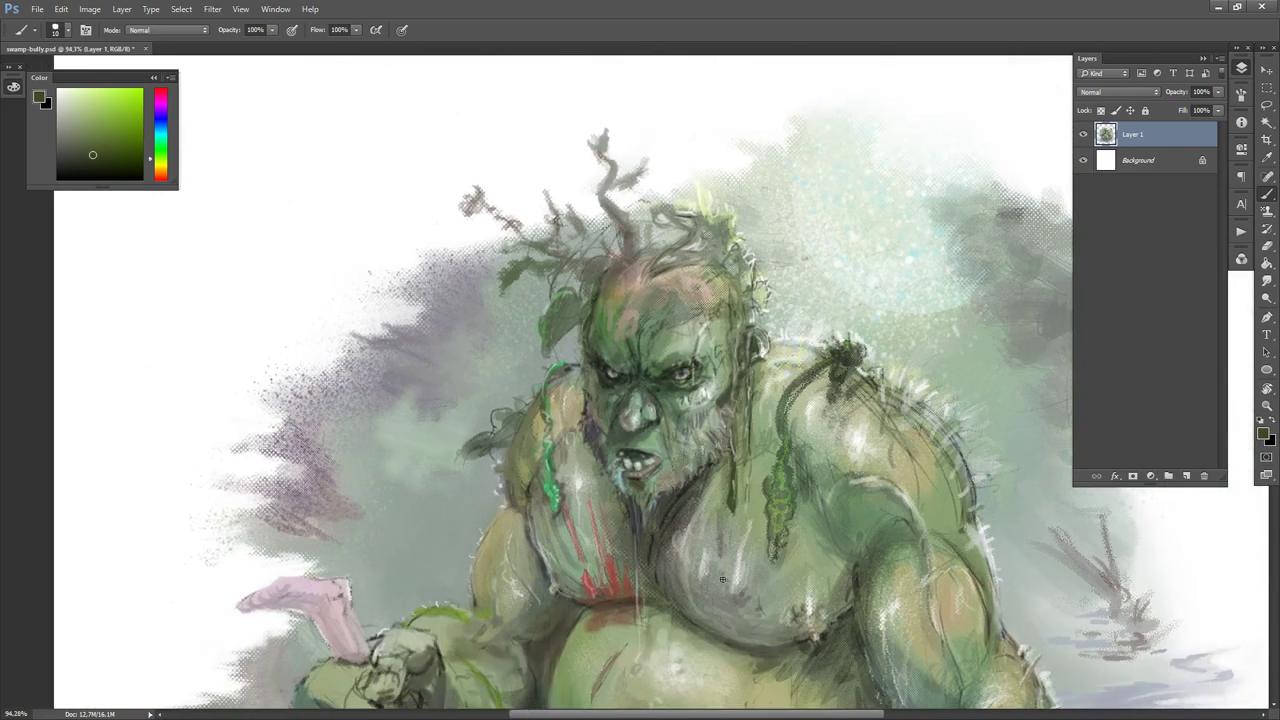
# - Deepen the fold under the larger breast with dark olive strokes and add pale highlights to the chest at brush size 10
pyautogui.moveTo(722, 579); pyautogui.dragTo(680, 444)
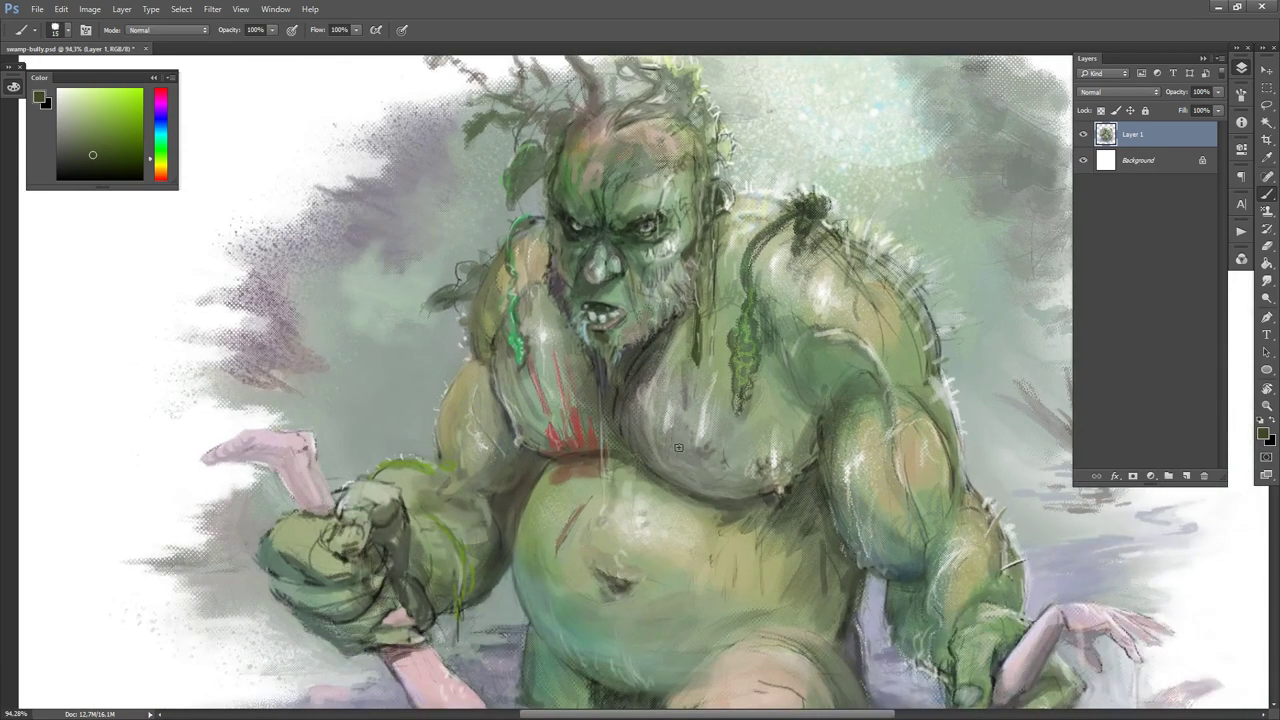
pyautogui.keyDown('alt'); pyautogui.click(720, 498); pyautogui.keyUp('alt')
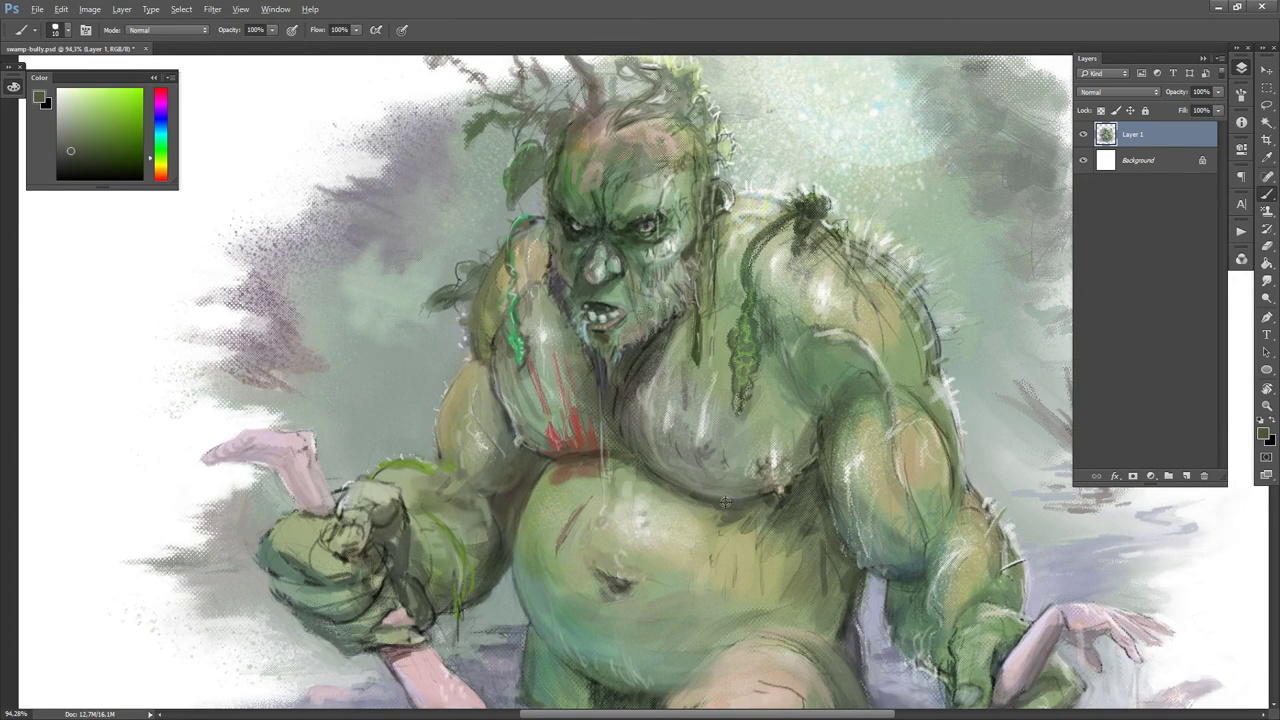
pyautogui.press('d')
pyautogui.press('x')
pyautogui.keyDown('alt'); pyautogui.click(697, 442); pyautogui.keyUp('alt')
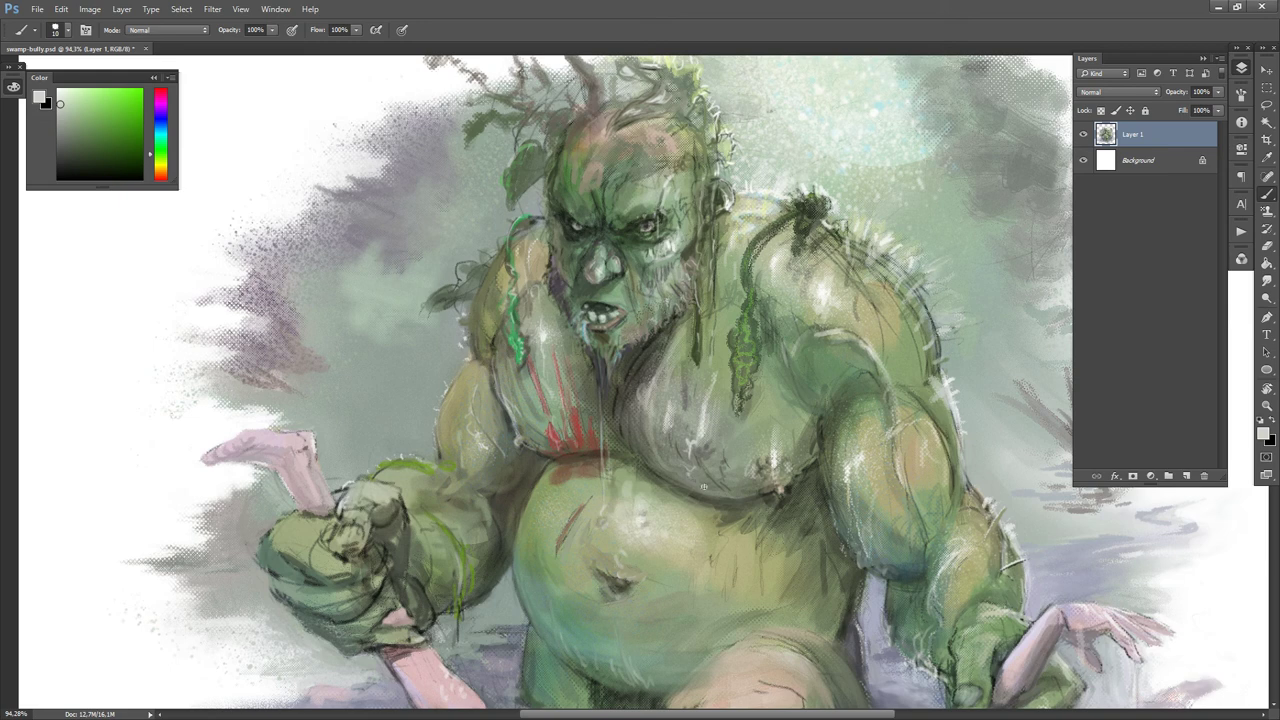
pyautogui.press('d')
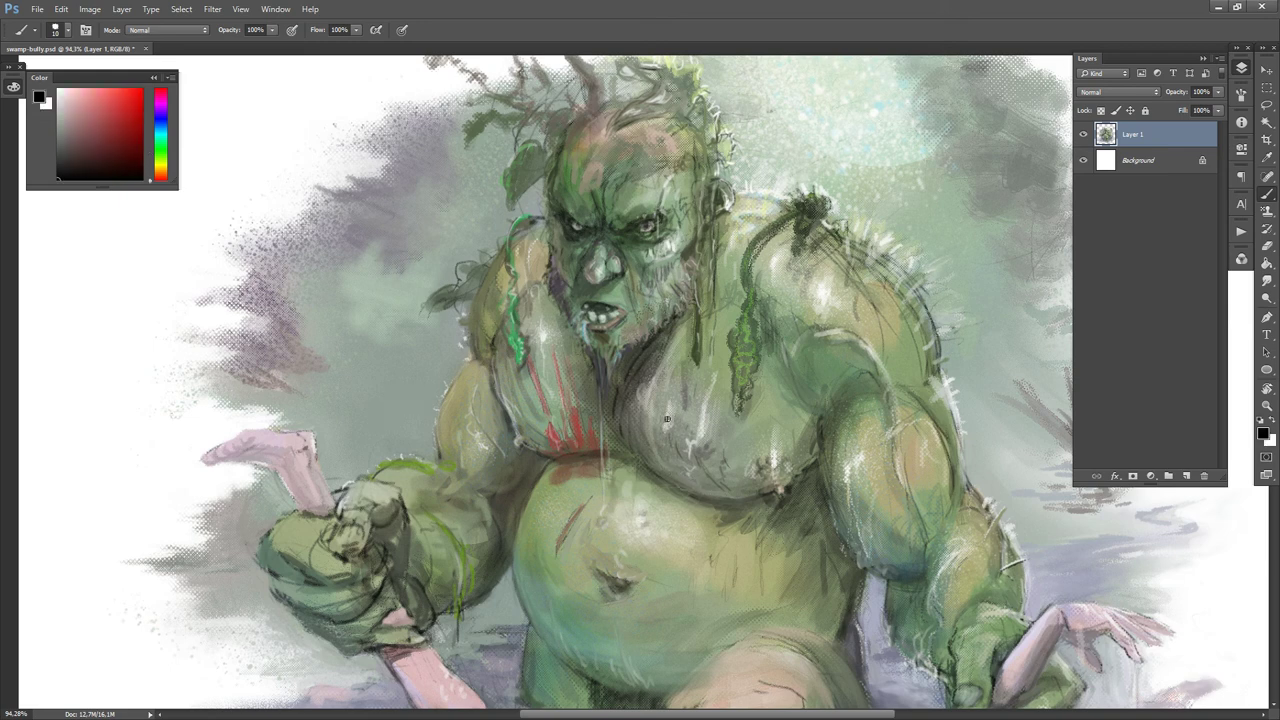
pyautogui.press('x')
pyautogui.keyDown('alt'); pyautogui.click(669, 427); pyautogui.keyUp('alt')
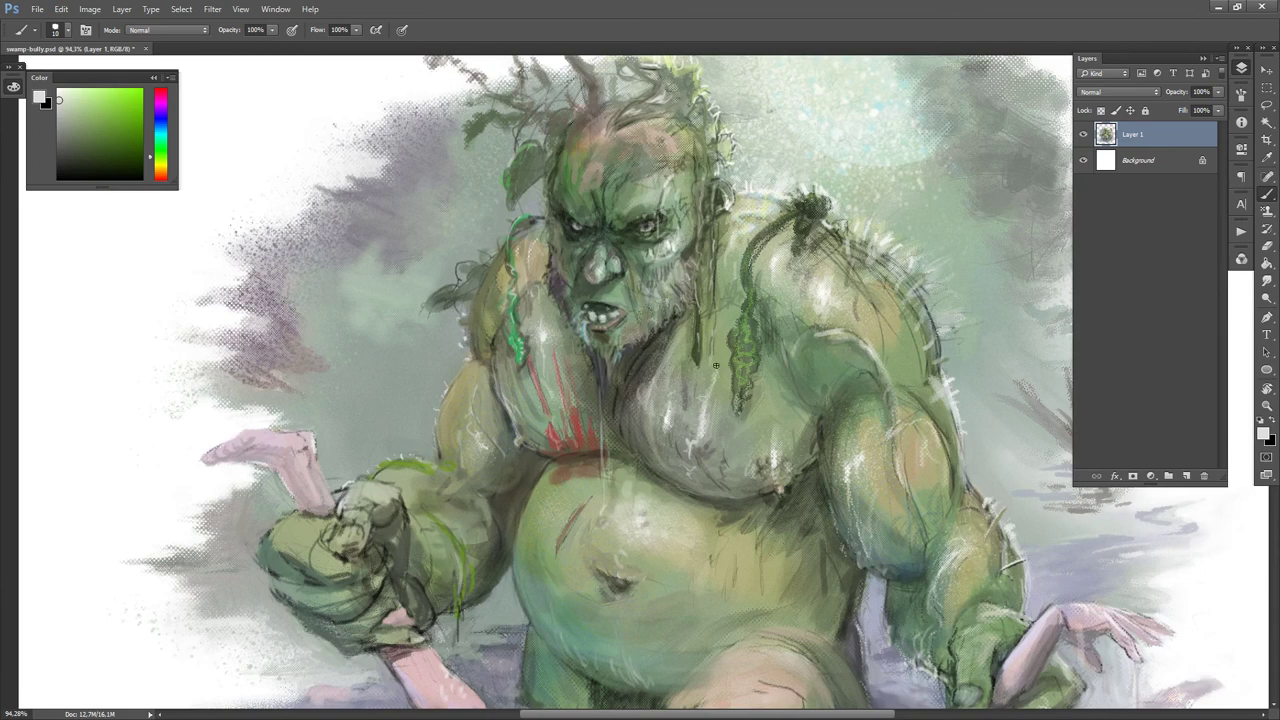
# - Brighten the larger breast's nipple and add thin white drip highlights to the belly at brush size 10
pyautogui.keyDown('alt'); pyautogui.click(777, 457); pyautogui.keyUp('alt')
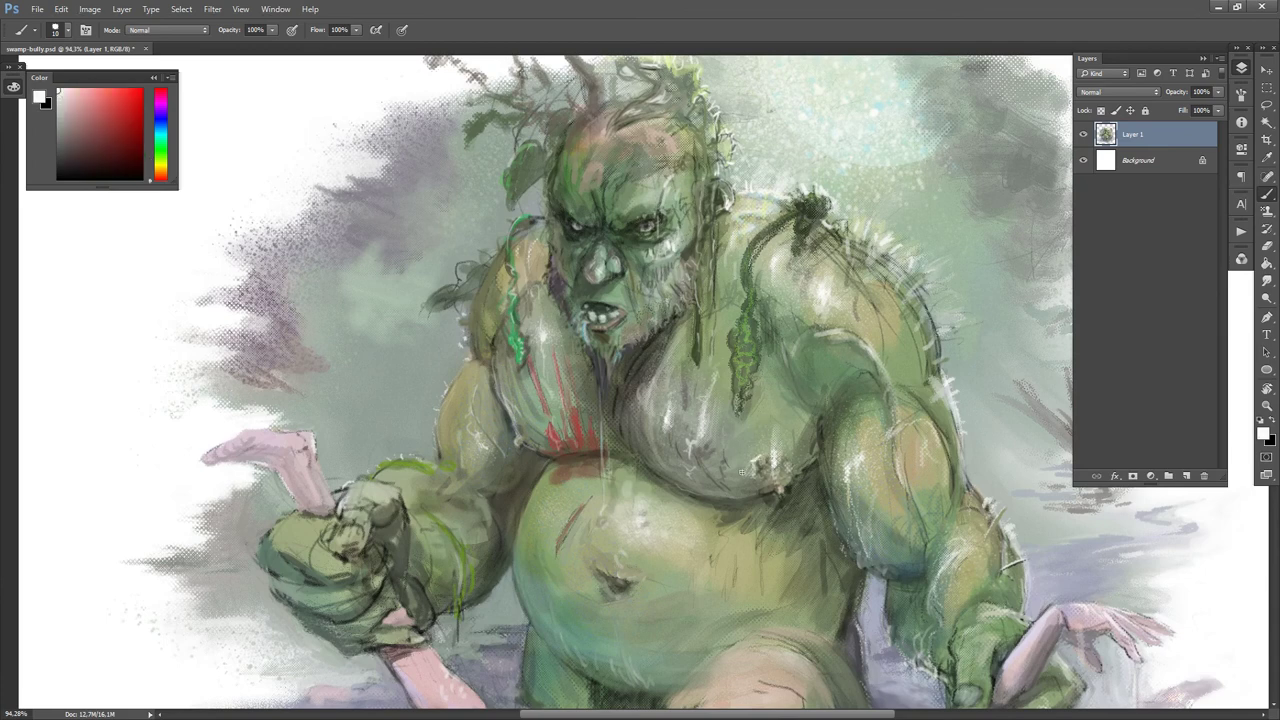
pyautogui.scroll(-3, 777, 457)
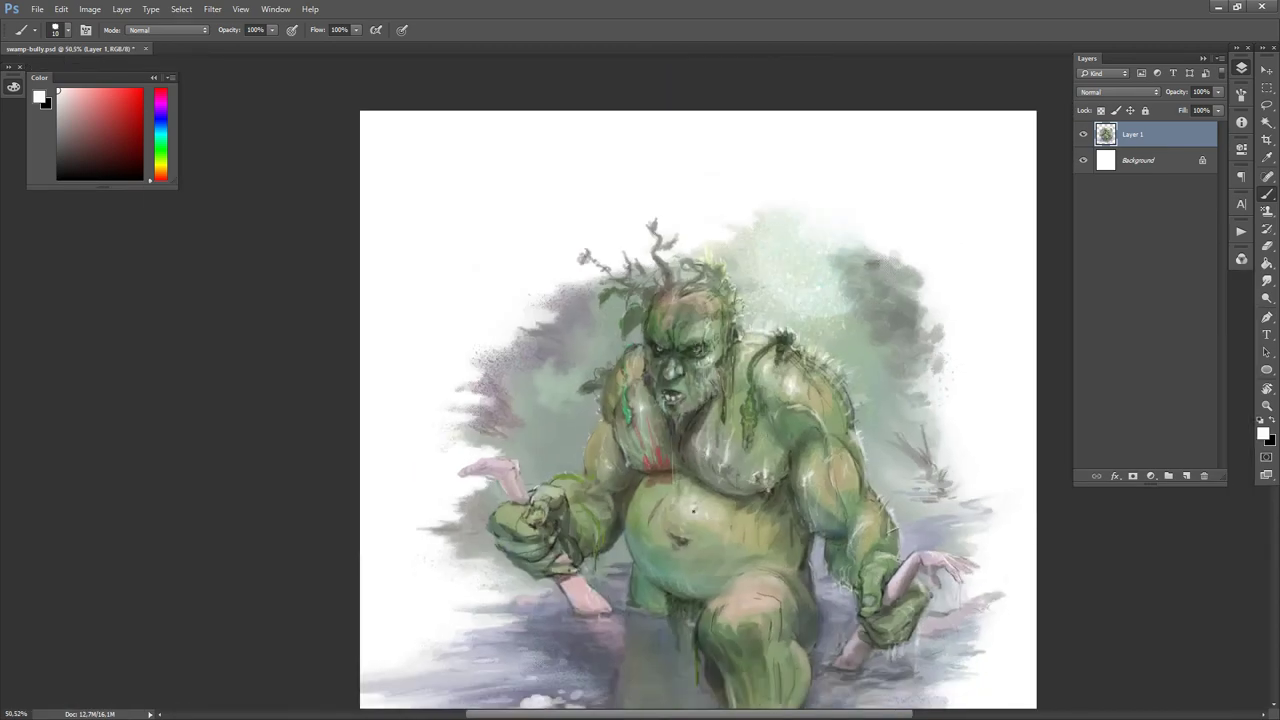
pyautogui.press('x')
pyautogui.press('x')
pyautogui.keyDown('alt'); pyautogui.click(703, 591); pyautogui.keyUp('alt')
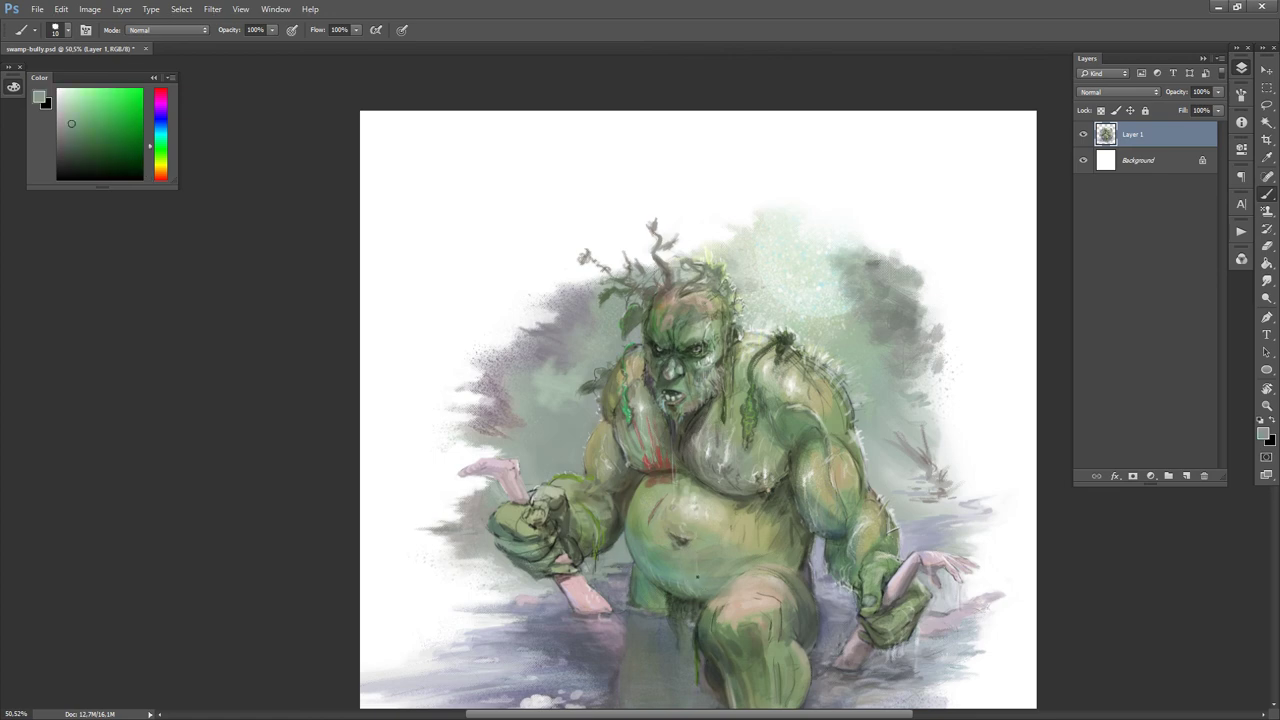
pyautogui.keyDown('alt'); pyautogui.click(706, 552); pyautogui.keyUp('alt')
pyautogui.press('d')
pyautogui.press('x')
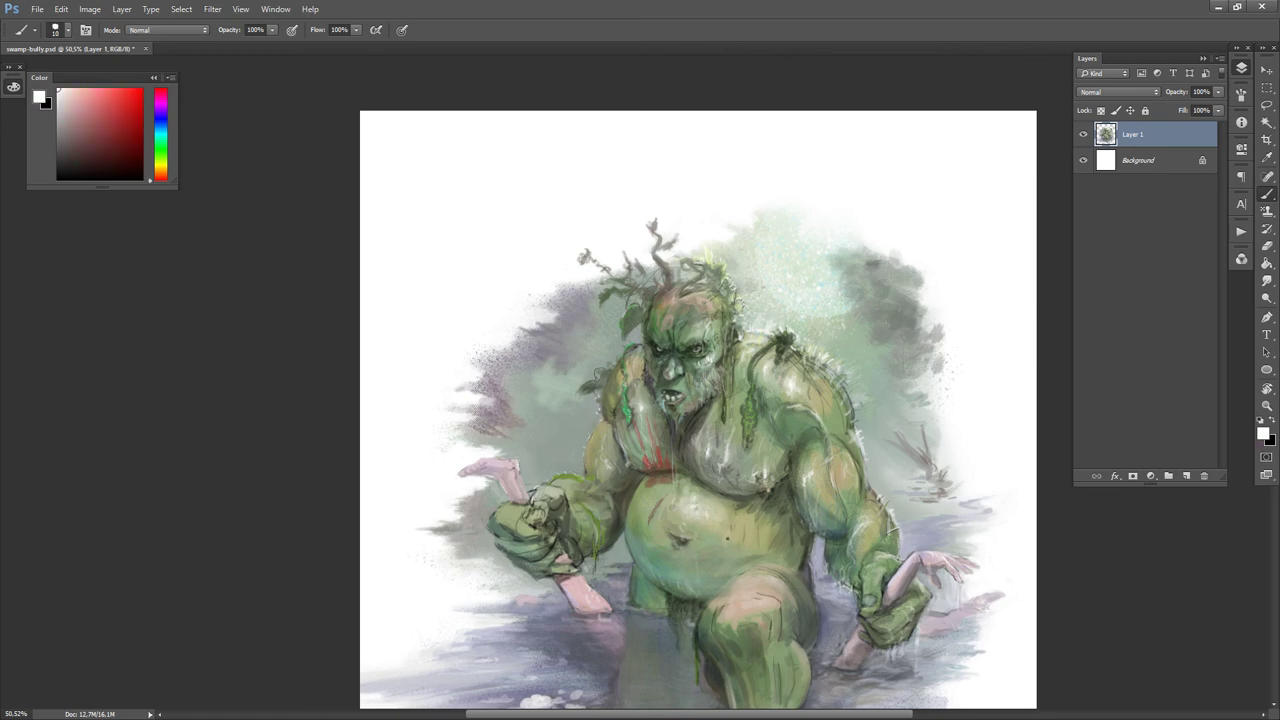
# - Change the brush preset and shrink its tip to tone down the white drip beside the navel with sampled olive
pyautogui.press('.')
pyautogui.moveTo(667, 533); pyautogui.dragTo(718, 445)
pyautogui.press('[')
pyautogui.press('[')
pyautogui.press('[')
pyautogui.press('[')
pyautogui.press('[')
pyautogui.press('[')
pyautogui.press('[')
pyautogui.press('[')
pyautogui.press('[')
pyautogui.press('[')
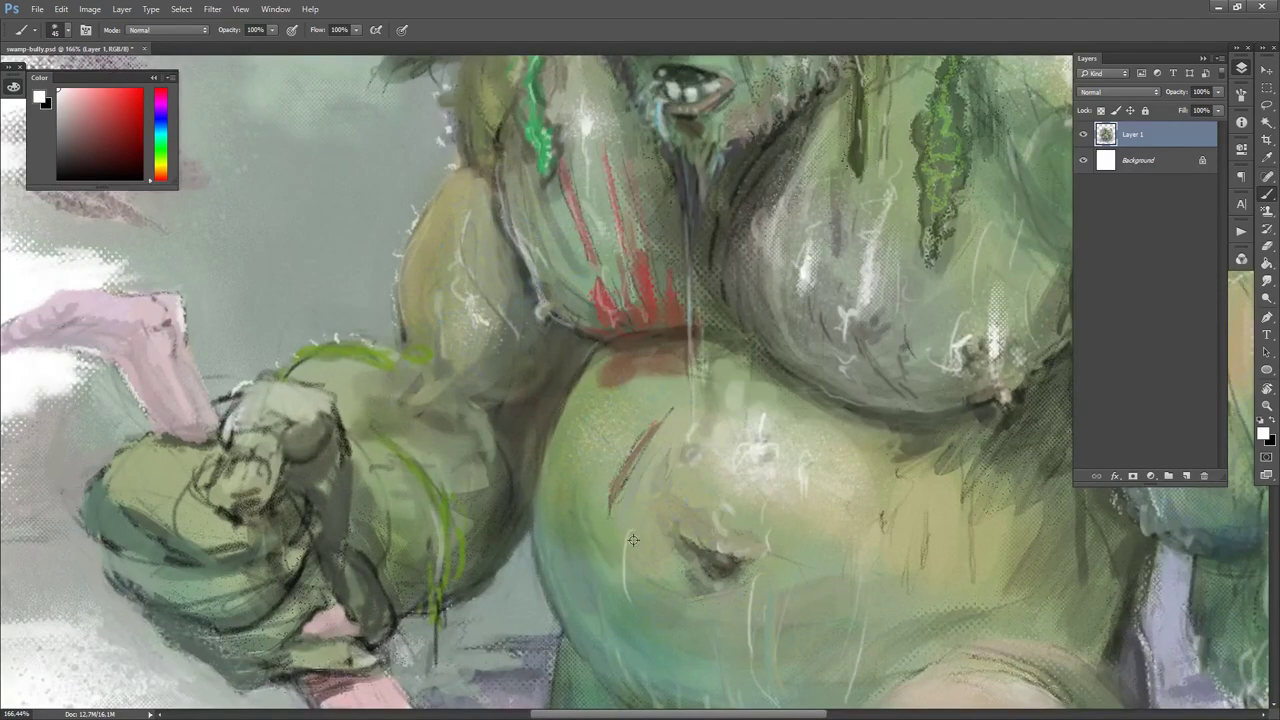
pyautogui.keyDown('alt'); pyautogui.click(635, 530); pyautogui.keyUp('alt')
pyautogui.press('[')
pyautogui.press('[')
pyautogui.press('[')
pyautogui.press('[')
pyautogui.press('[')
pyautogui.press('[')
pyautogui.press('[')
pyautogui.press('[')
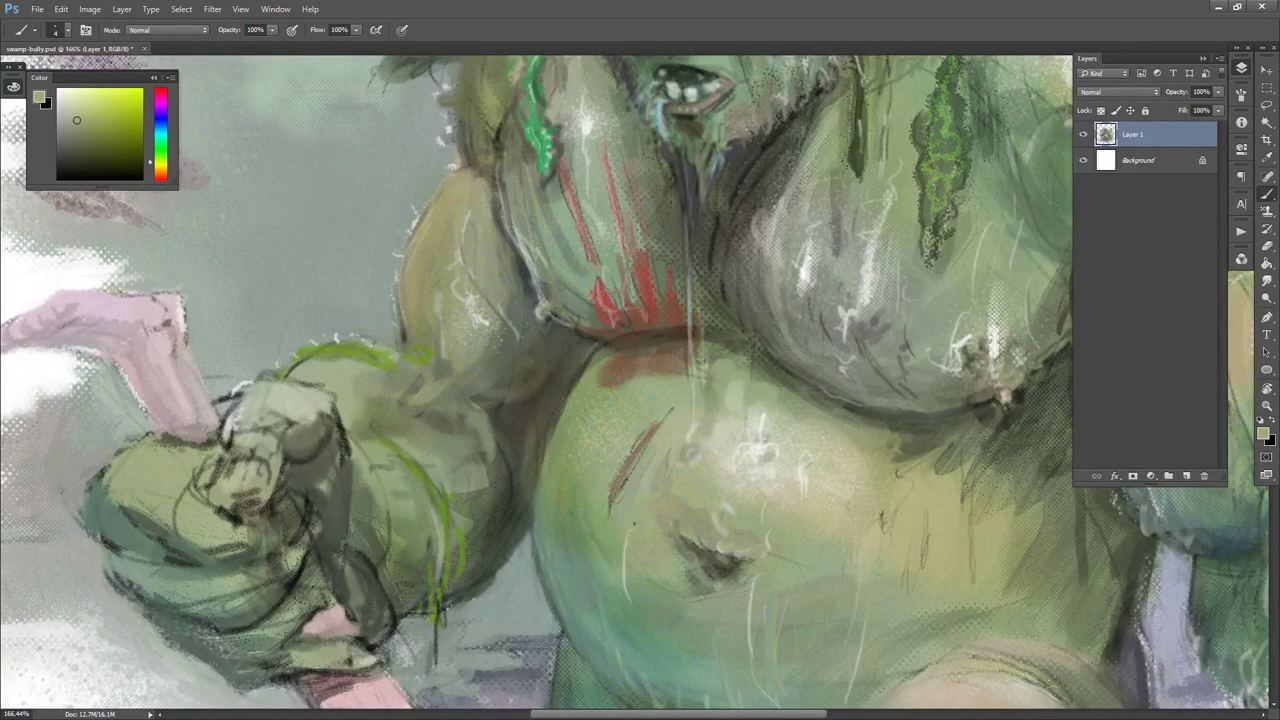
# - Refine the thin drip lines beside the navel with white and sampled belly greens using the small brush
pyautogui.press('d')
pyautogui.press('x')
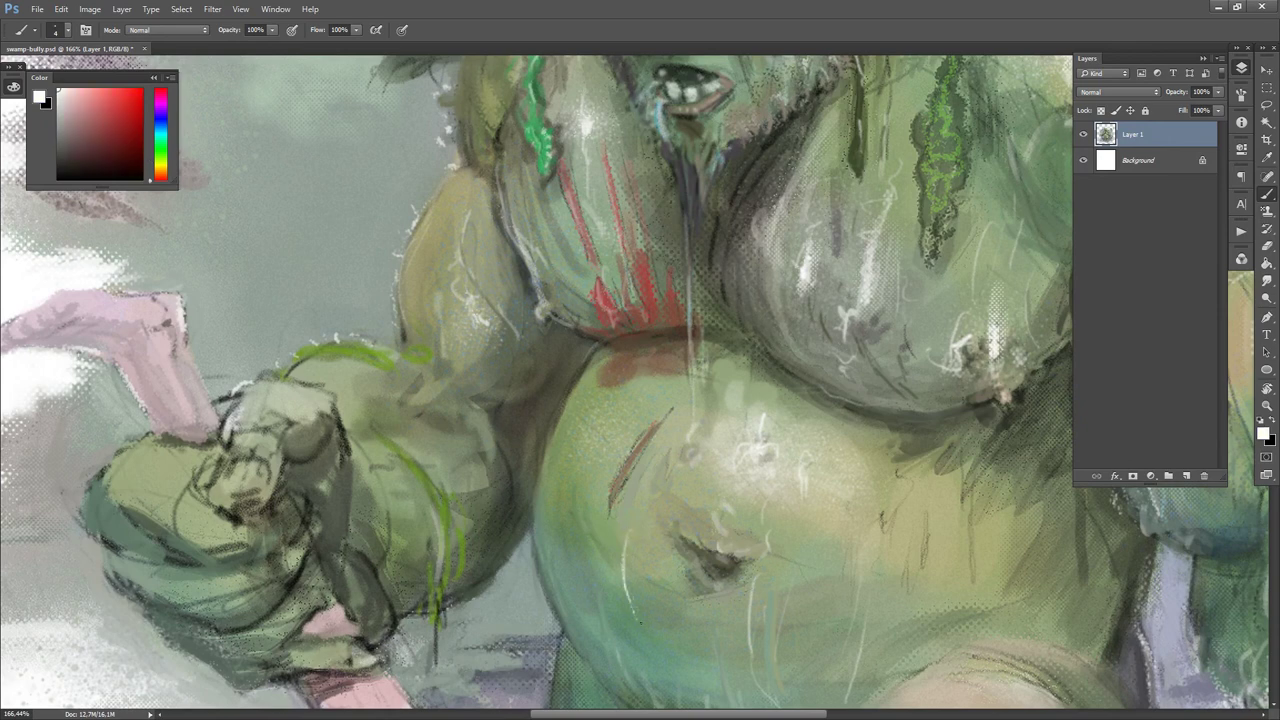
pyautogui.keyDown('alt'); pyautogui.click(621, 558); pyautogui.keyUp('alt')
pyautogui.press('d')
pyautogui.press('x')
pyautogui.keyDown('alt'); pyautogui.click(634, 612); pyautogui.keyUp('alt')
pyautogui.press('d')
pyautogui.press('x')
# - Paint a white rim light along the belly's outer edge beside the forearm at brush size 20 and soften it with sampled grey-green
pyautogui.moveTo(644, 620); pyautogui.dragTo(621, 458)
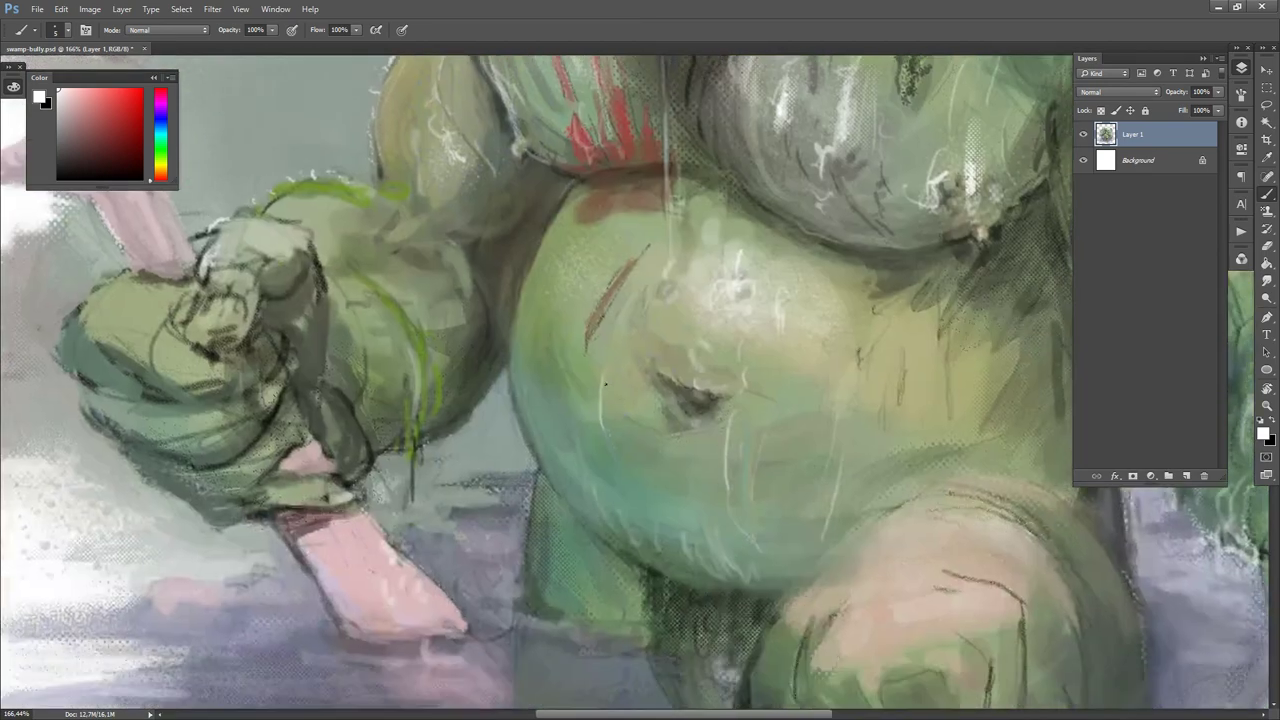
pyautogui.press('d')
pyautogui.press('x')
pyautogui.press(']')
pyautogui.press(']')
pyautogui.press(']')
pyautogui.press(']')
pyautogui.press(']')
pyautogui.press(']')
pyautogui.press(']')
pyautogui.press(']')
pyautogui.press(']')
pyautogui.press(']')
pyautogui.press('[')
pyautogui.press('[')
pyautogui.press('[')
pyautogui.press('[')
pyautogui.moveTo(514, 357); pyautogui.dragTo(538, 454)
pyautogui.keyDown('alt'); pyautogui.click(554, 474); pyautogui.keyUp('alt')
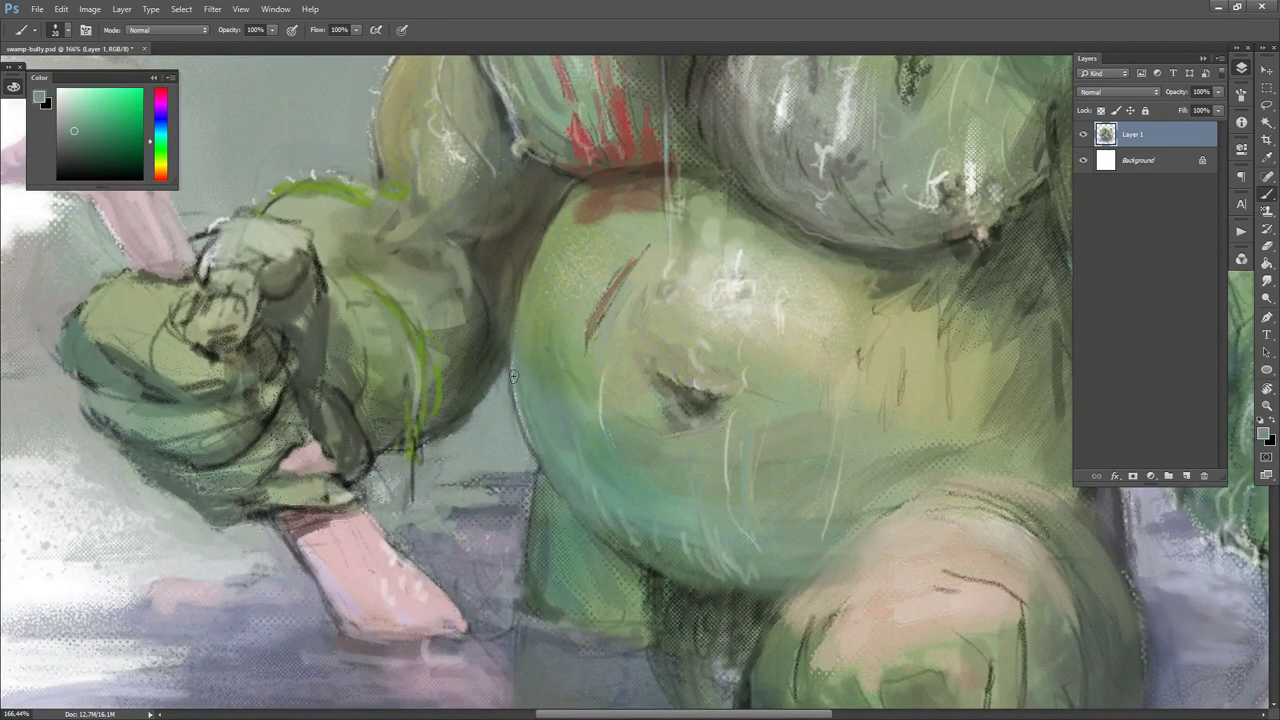
pyautogui.press('d')
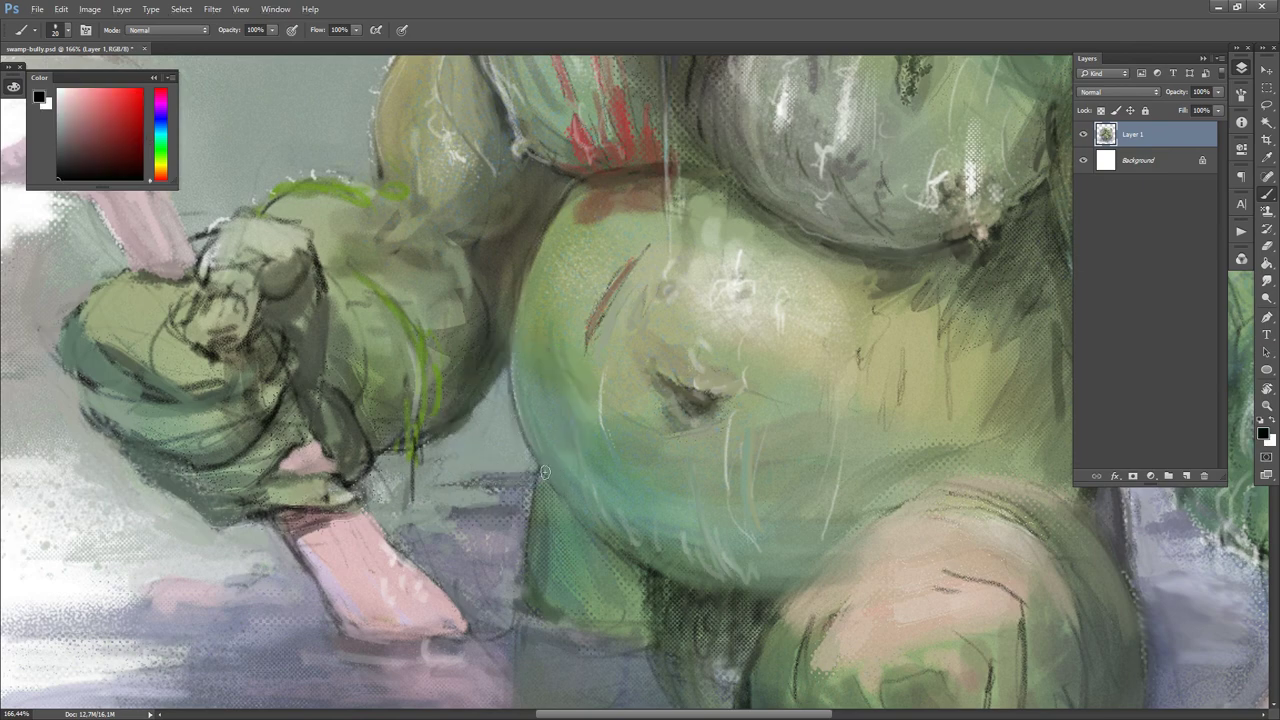
# - Blend the belly's outer edge into the background with sampled grey-greens at brush size 10
pyautogui.hotkey('ctrl', '0')
pyautogui.press('x')
pyautogui.press('[')
pyautogui.press('[')
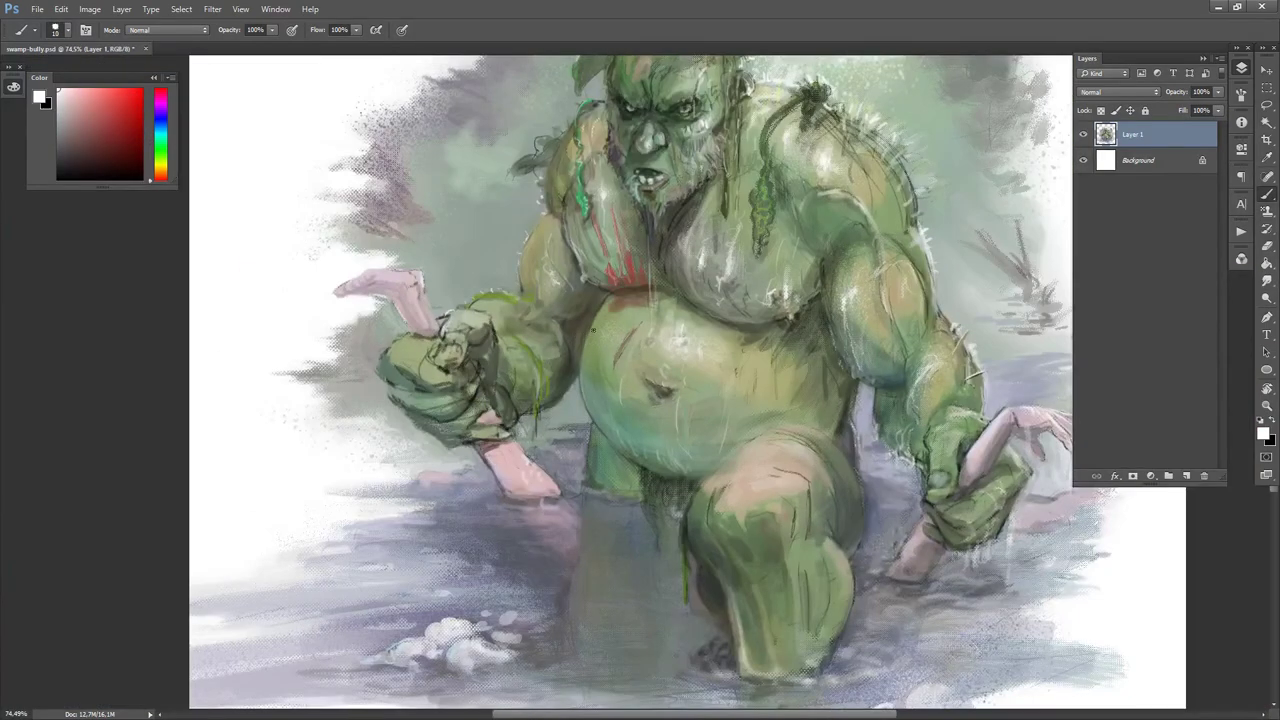
pyautogui.keyDown('alt'); pyautogui.click(607, 404); pyautogui.keyUp('alt')
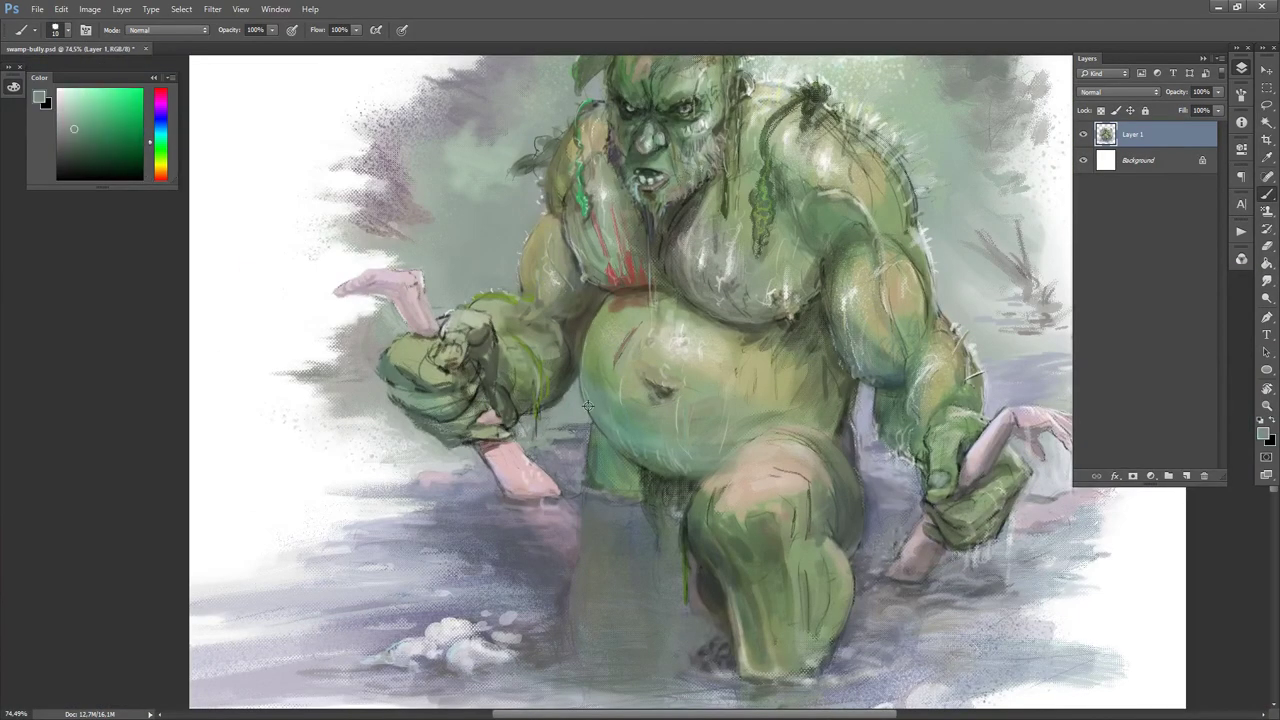
pyautogui.keyDown('alt'); pyautogui.click(586, 381); pyautogui.keyUp('alt')
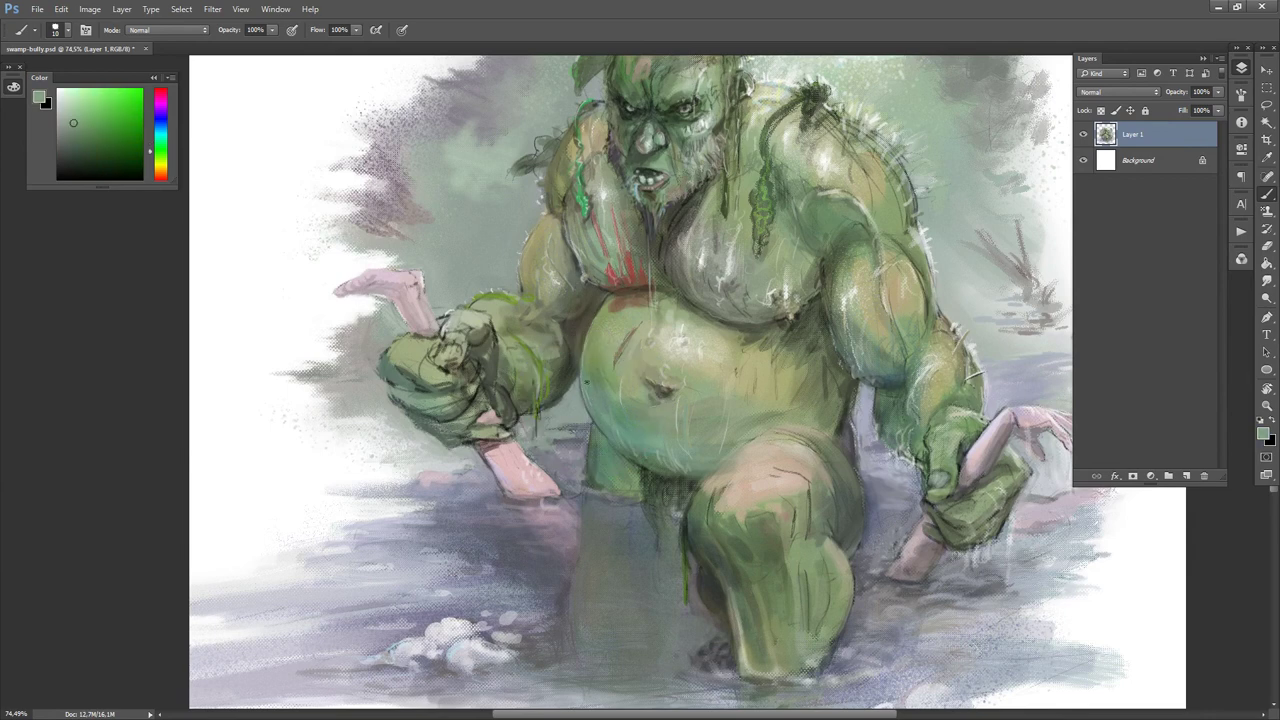
pyautogui.keyDown('alt'); pyautogui.click(601, 395); pyautogui.keyUp('alt')
pyautogui.scroll(-2, 703, 338)
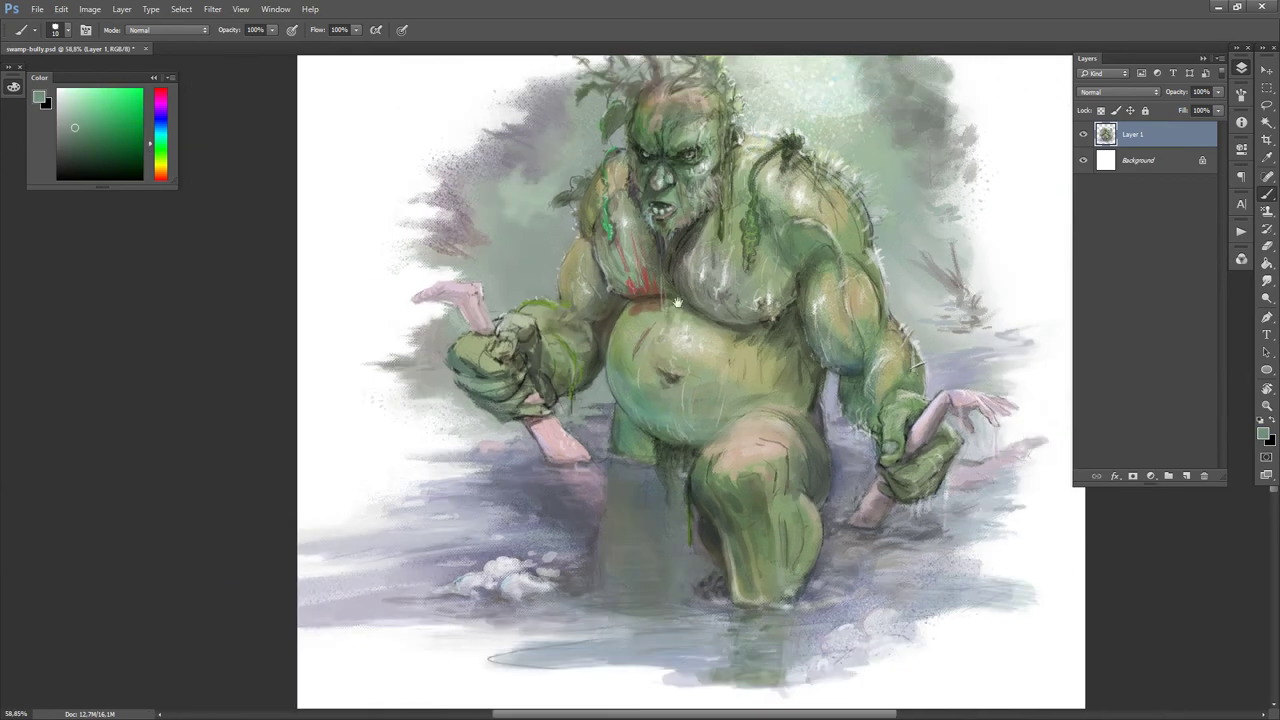
# - Rework the blood stain between the smaller breast and the upper belly with sampled red, olive, grey-green and white
pyautogui.moveTo(703, 338); pyautogui.dragTo(620, 453)
pyautogui.press('d')
pyautogui.press('x')
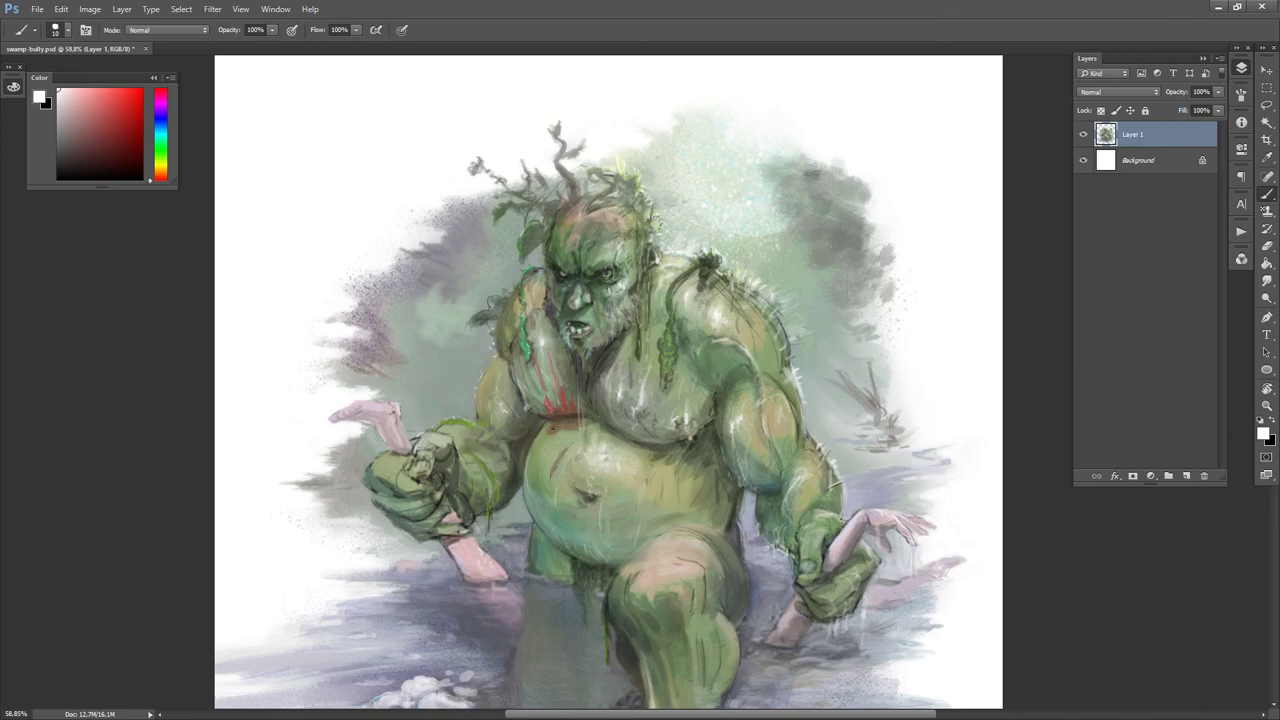
pyautogui.keyDown('alt'); pyautogui.click(564, 408); pyautogui.keyUp('alt')
pyautogui.keyDown('alt'); pyautogui.click(542, 437); pyautogui.keyUp('alt')
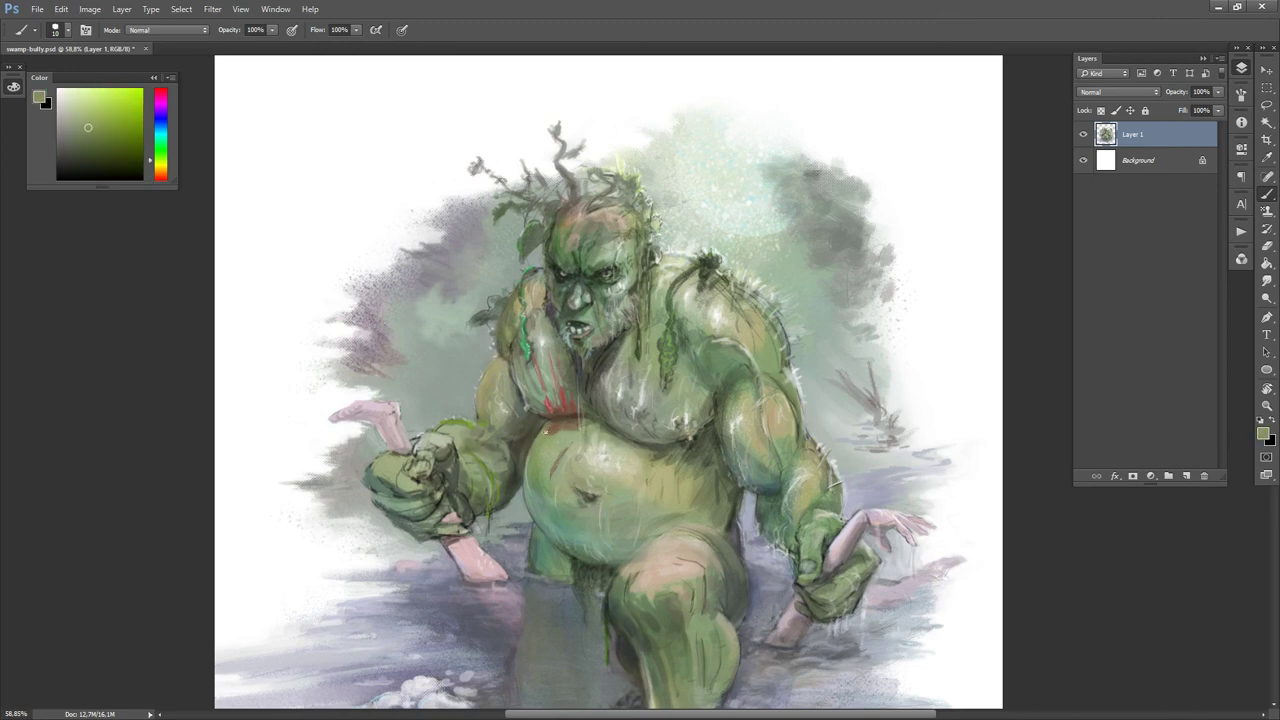
pyautogui.press('d')
pyautogui.press('x')
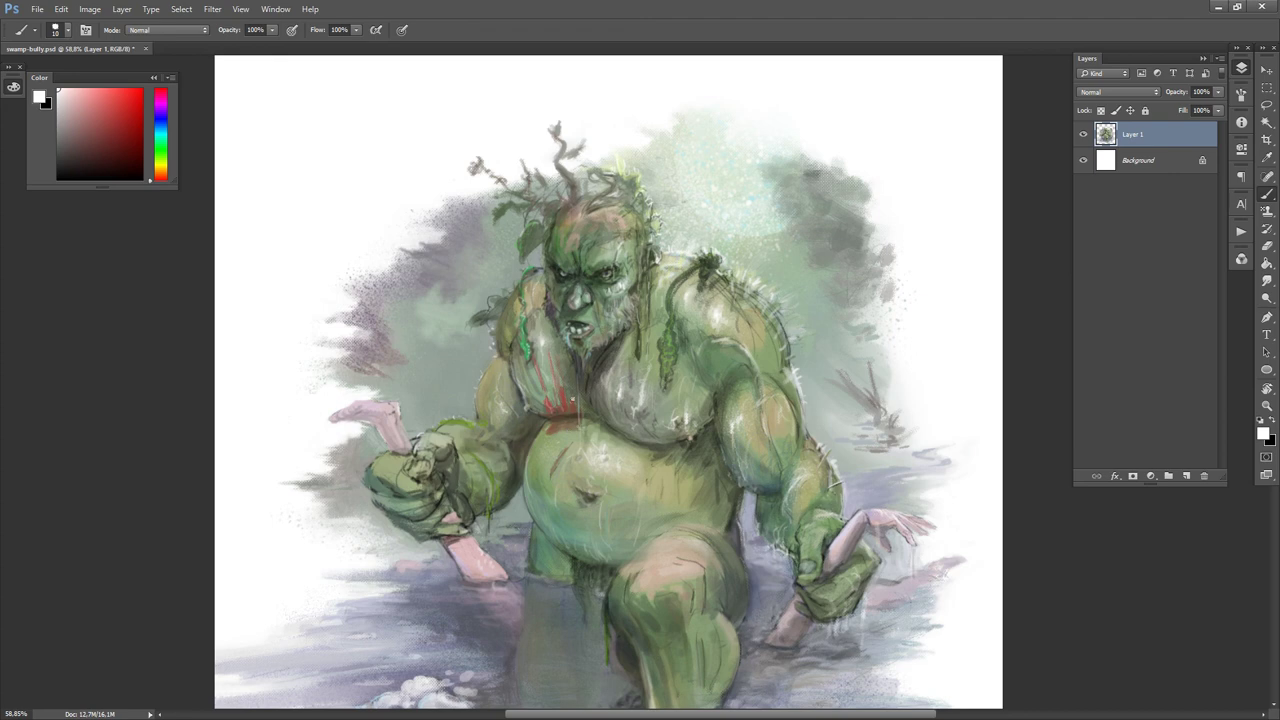
pyautogui.keyDown('alt'); pyautogui.click(568, 404); pyautogui.keyUp('alt')
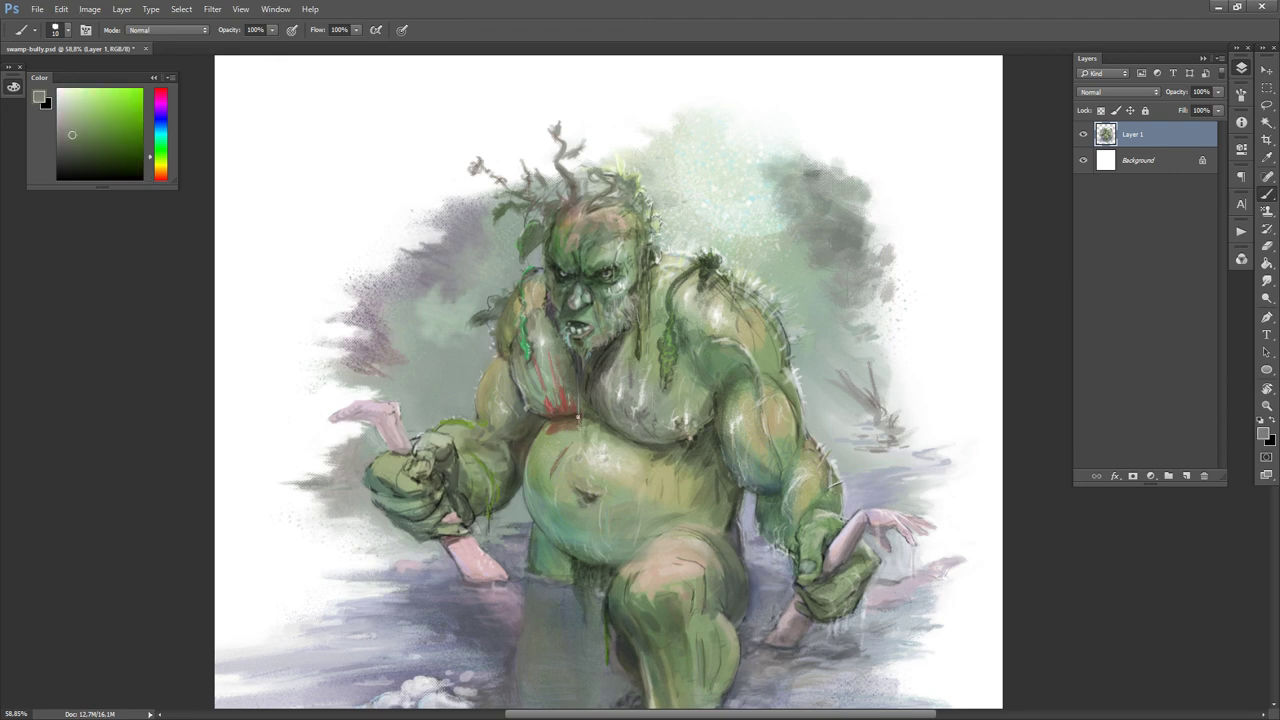
# - Shade the forearm beside the belly with sampled dark tones and touch up its moss with sampled bright green
pyautogui.press('d')
pyautogui.keyDown('alt'); pyautogui.click(519, 450); pyautogui.keyUp('alt')
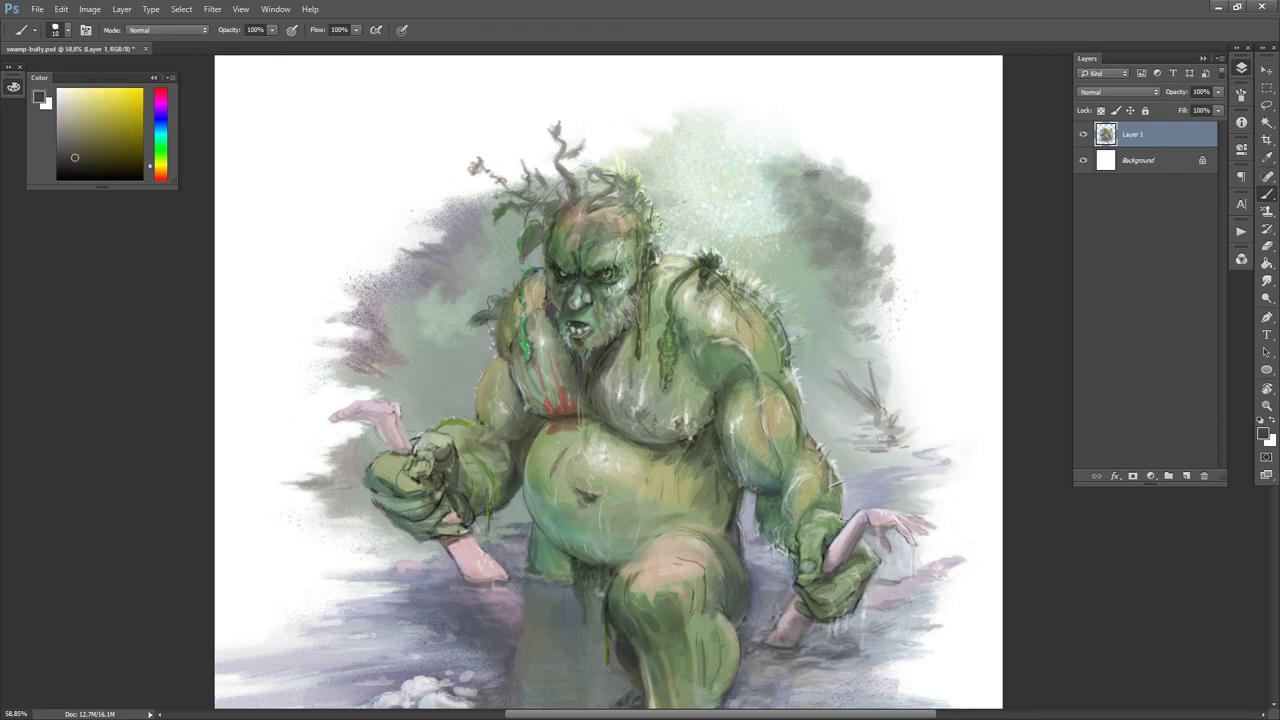
pyautogui.keyDown('alt'); pyautogui.click(488, 424); pyautogui.keyUp('alt')
pyautogui.keyDown('alt'); pyautogui.click(510, 442); pyautogui.keyUp('alt')
pyautogui.keyDown('alt'); pyautogui.click(465, 427); pyautogui.keyUp('alt')
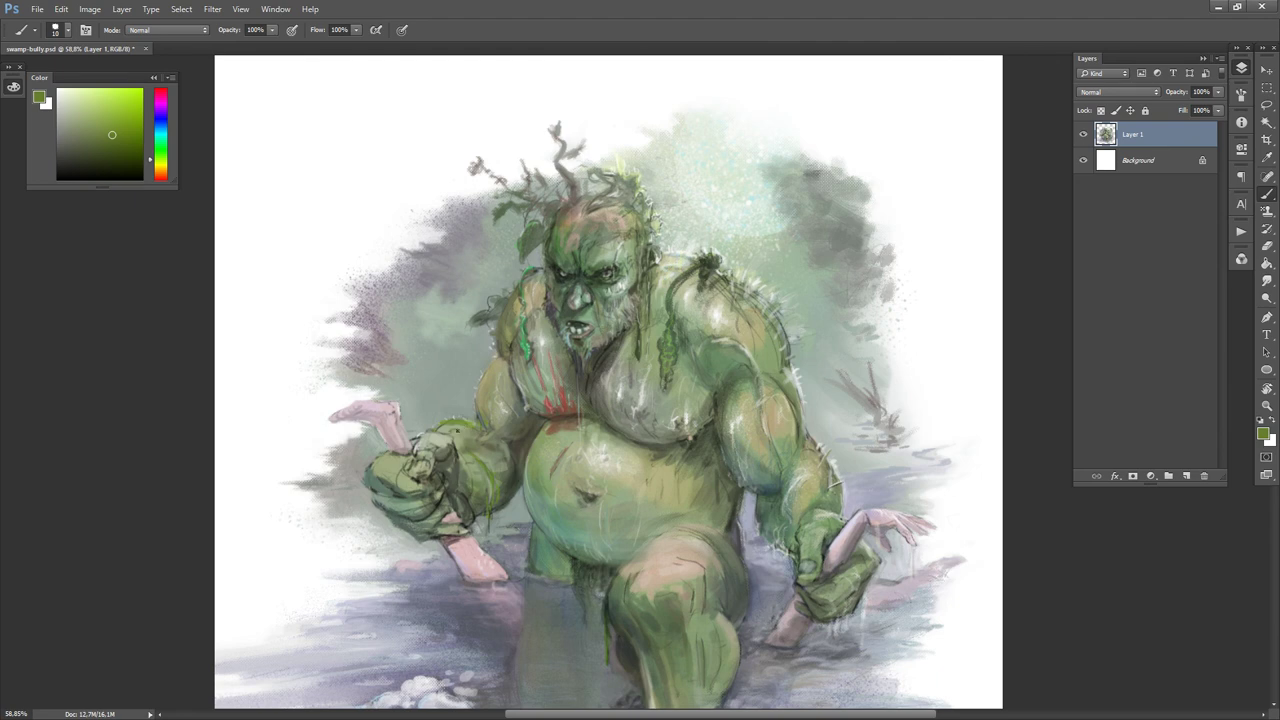
# - Darken the finger creases and wrist of the fist beside the belly with sampled dark olive, adding small pale grey accents
pyautogui.keyDown('alt'); pyautogui.click(447, 452); pyautogui.keyUp('alt')
pyautogui.keyDown('alt'); pyautogui.click(449, 470); pyautogui.keyUp('alt')
pyautogui.keyDown('alt'); pyautogui.click(442, 460); pyautogui.keyUp('alt')
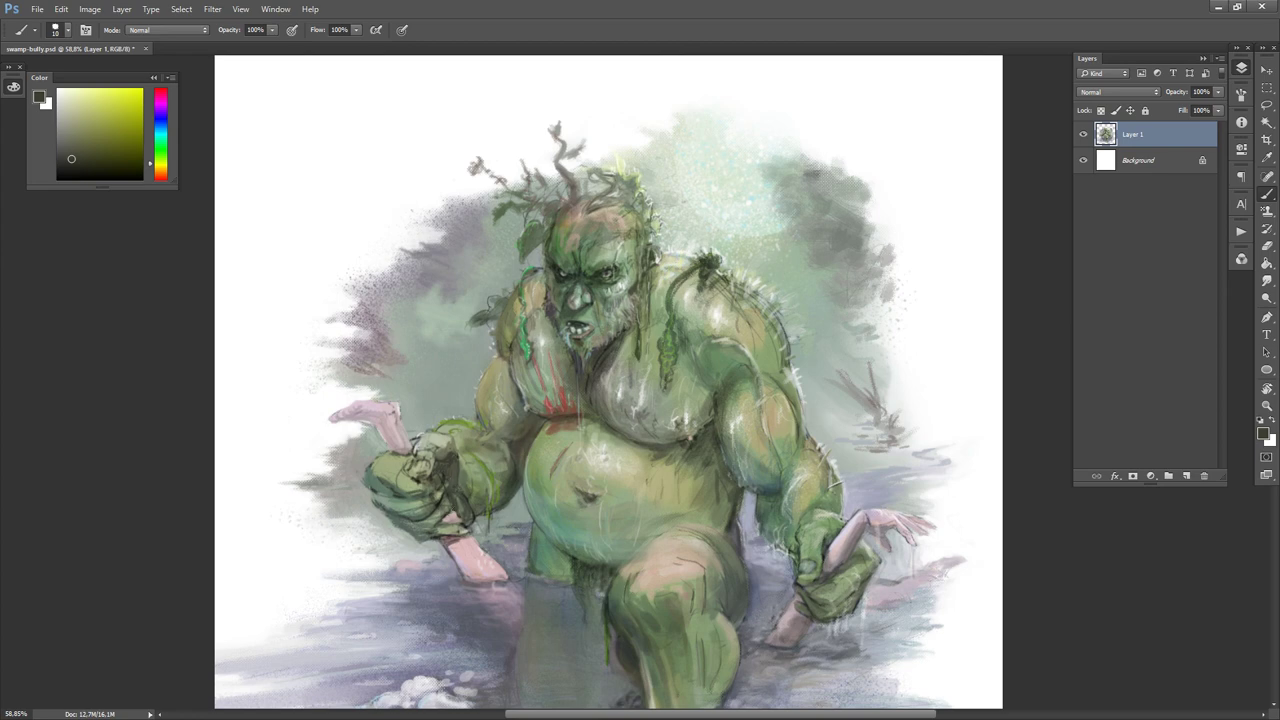
pyautogui.keyDown('alt'); pyautogui.click(463, 530); pyautogui.keyUp('alt')
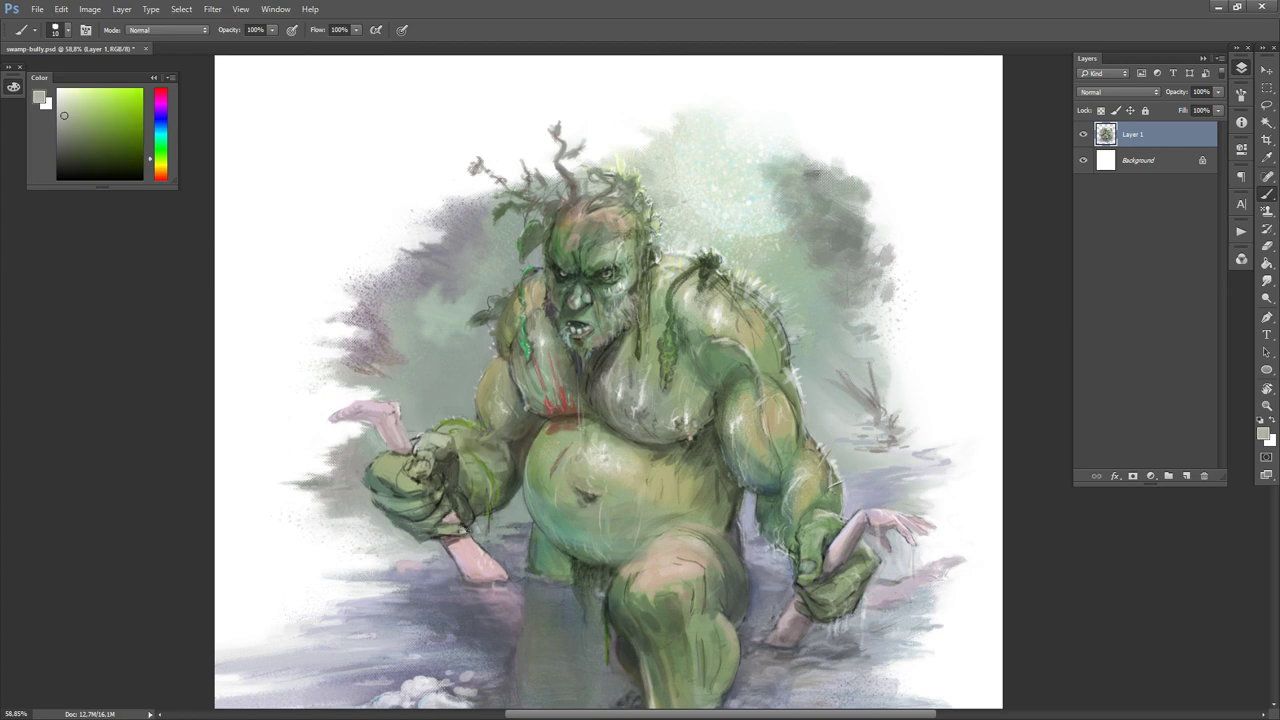
pyautogui.keyDown('alt'); pyautogui.click(451, 519); pyautogui.keyUp('alt')
pyautogui.keyDown('alt'); pyautogui.click(462, 519); pyautogui.keyUp('alt')
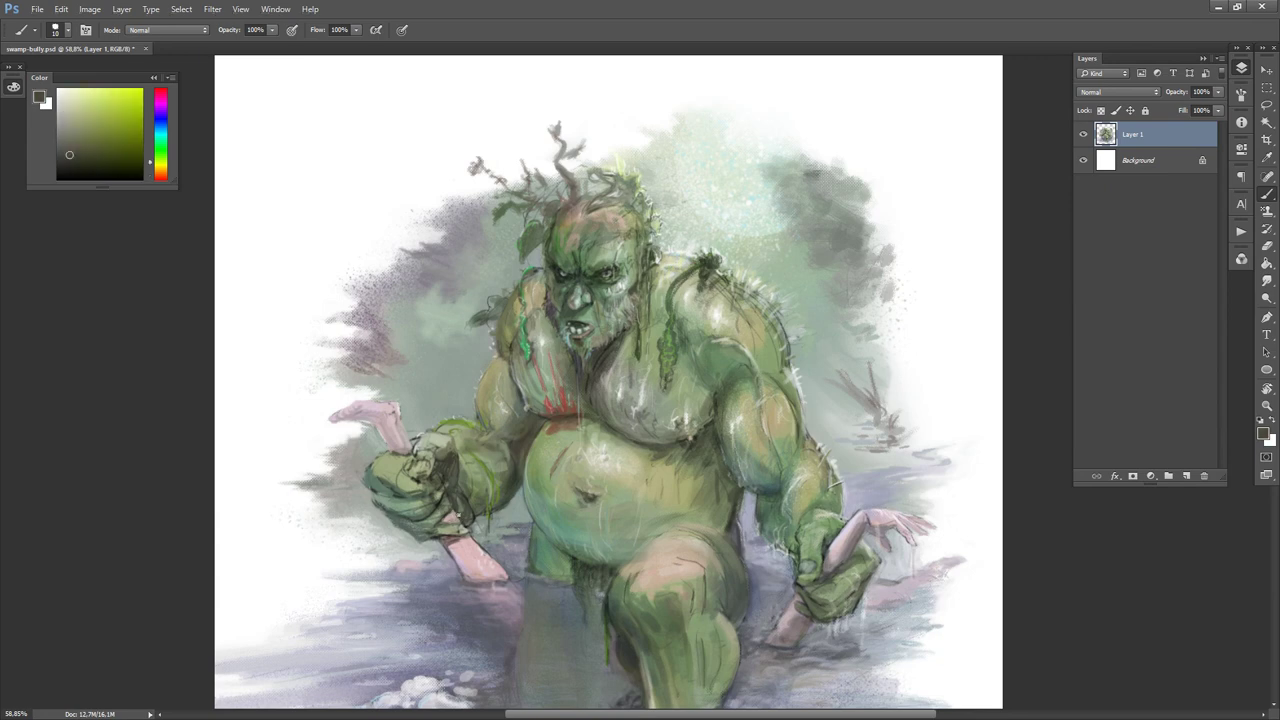
# - Define both ends of the pink limb held in that fist with sampled pale mauve, light grey and dark grey strokes
pyautogui.keyDown('alt'); pyautogui.click(462, 580); pyautogui.keyUp('alt')
pyautogui.keyDown('alt'); pyautogui.click(462, 577); pyautogui.keyUp('alt')
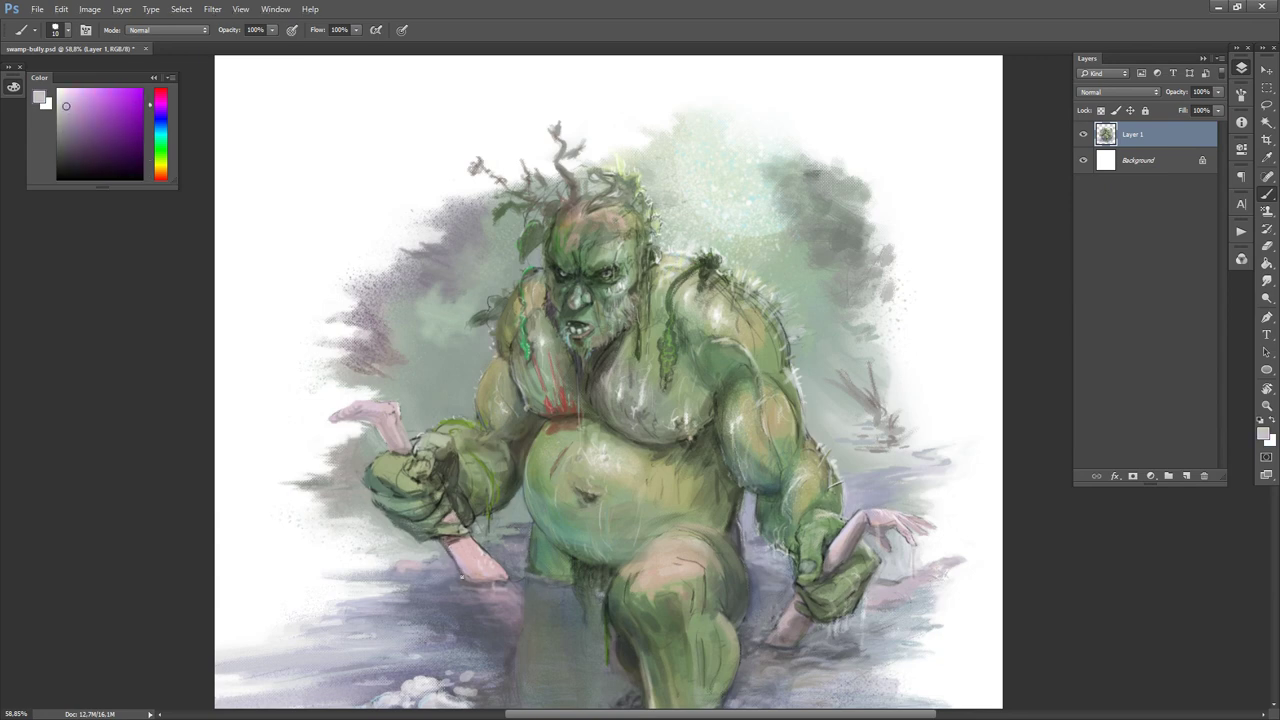
pyautogui.keyDown('alt'); pyautogui.click(445, 555); pyautogui.keyUp('alt')
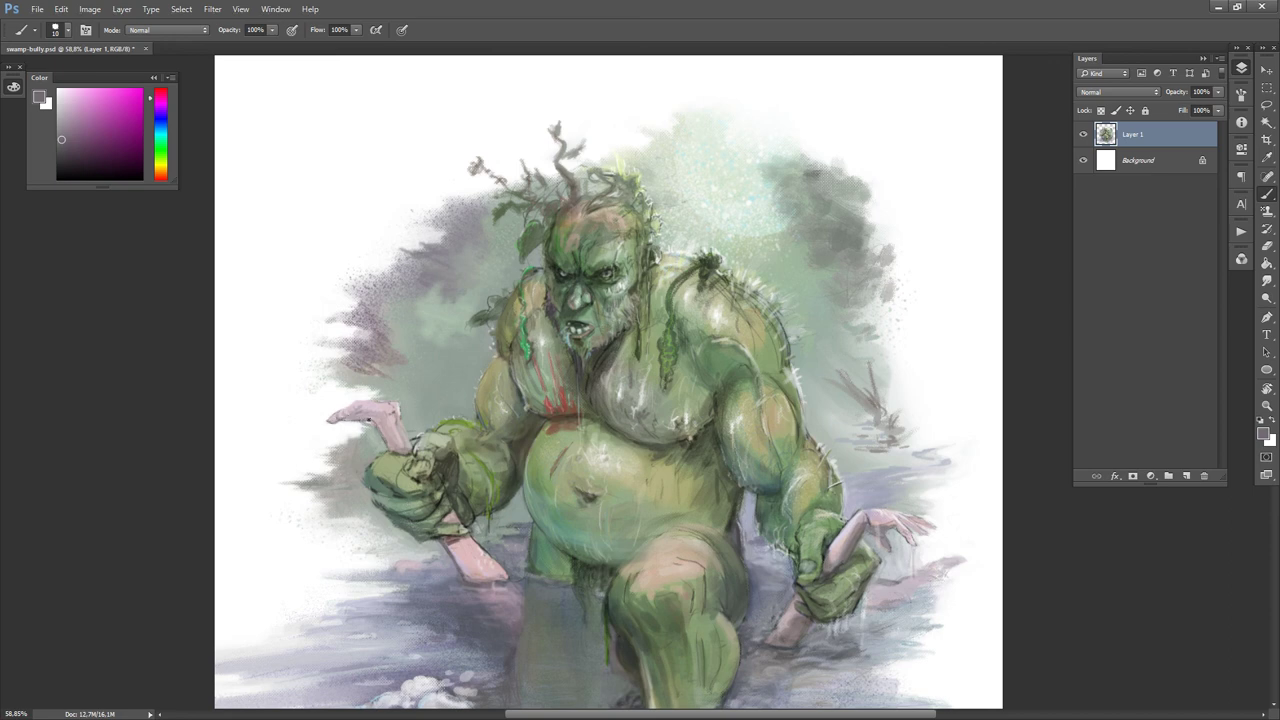
pyautogui.keyDown('alt'); pyautogui.click(363, 414); pyautogui.keyUp('alt')
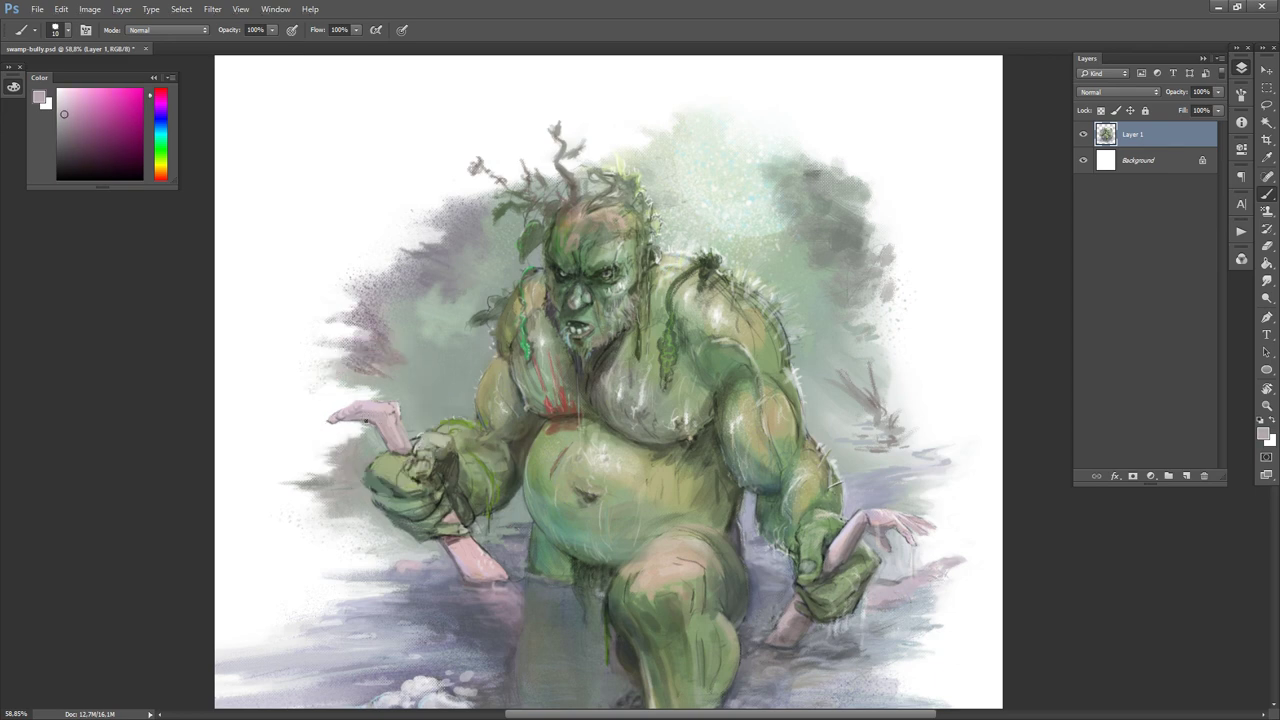
pyautogui.keyDown('alt'); pyautogui.click(413, 430); pyautogui.keyUp('alt')
pyautogui.keyDown('alt'); pyautogui.click(405, 432); pyautogui.keyUp('alt')
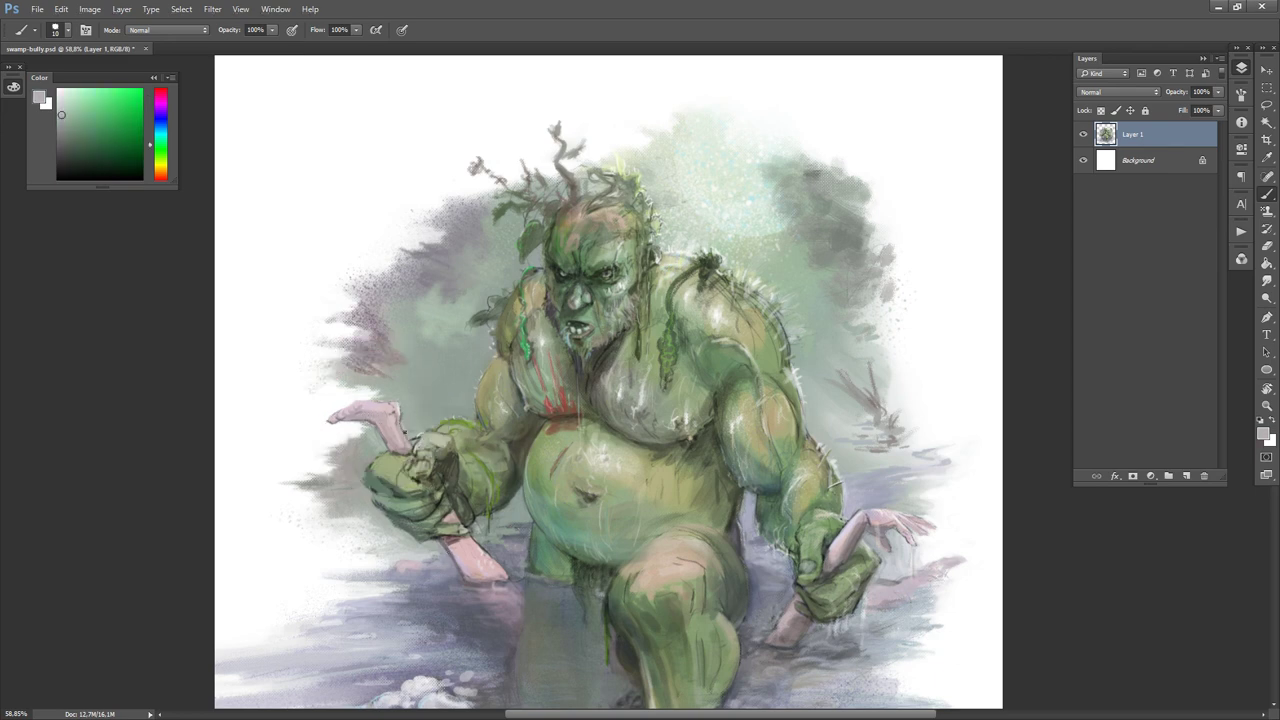
pyautogui.keyDown('alt'); pyautogui.click(411, 428); pyautogui.keyUp('alt')
# - Strengthen the outer contour and lower folds of the fist with sampled dark greens and near-black
pyautogui.keyDown('alt'); pyautogui.click(374, 490); pyautogui.keyUp('alt')
pyautogui.keyDown('alt'); pyautogui.click(389, 486); pyautogui.keyUp('alt')
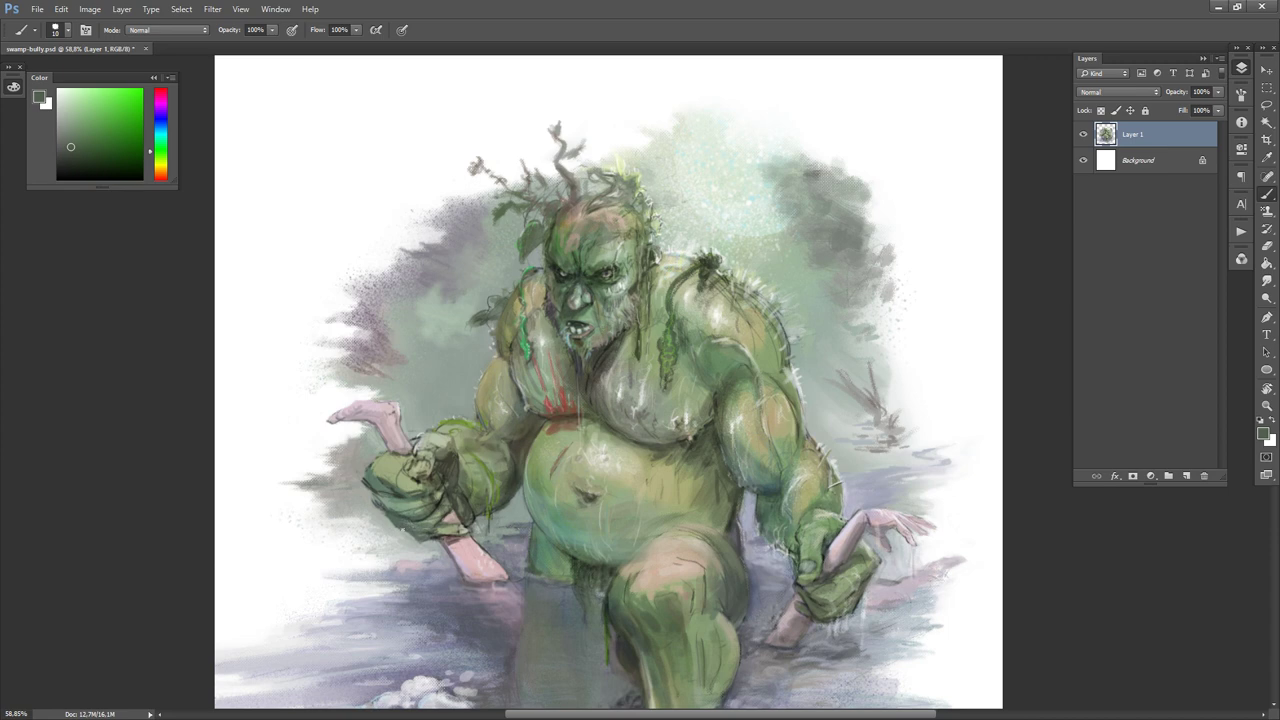
pyautogui.keyDown('alt'); pyautogui.click(436, 538); pyautogui.keyUp('alt')
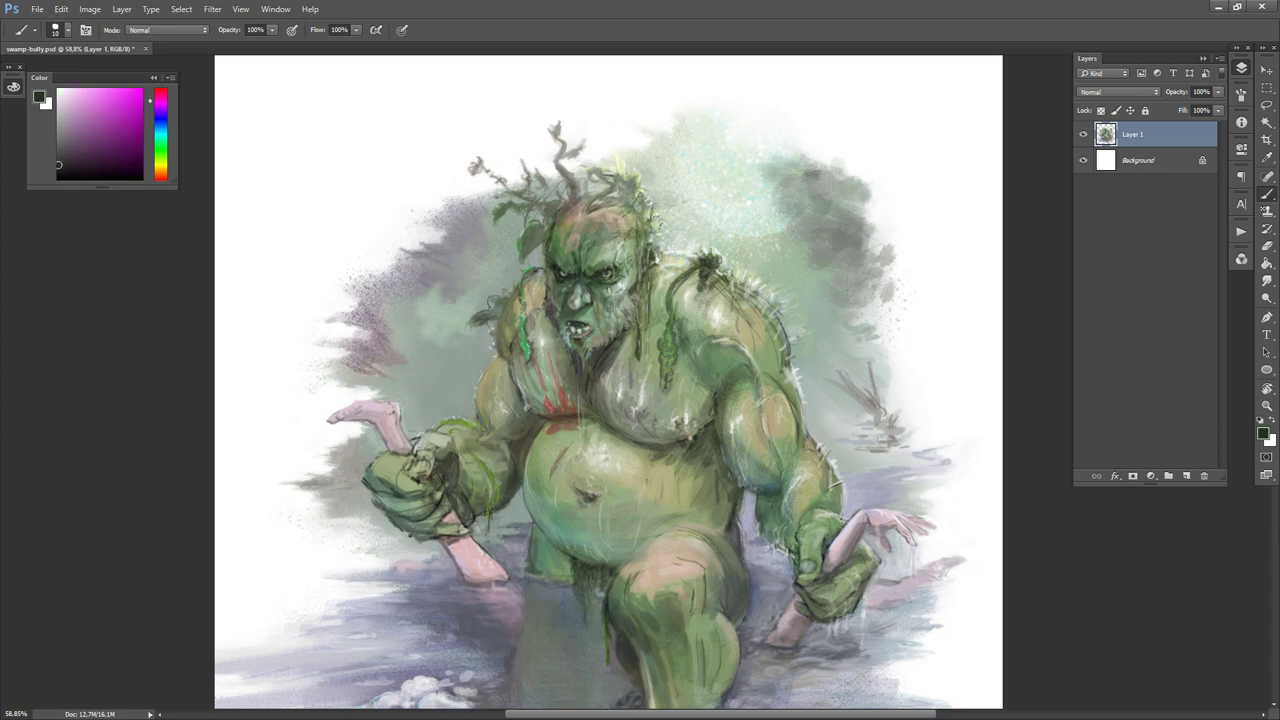
pyautogui.scroll(-4, 672, 366)
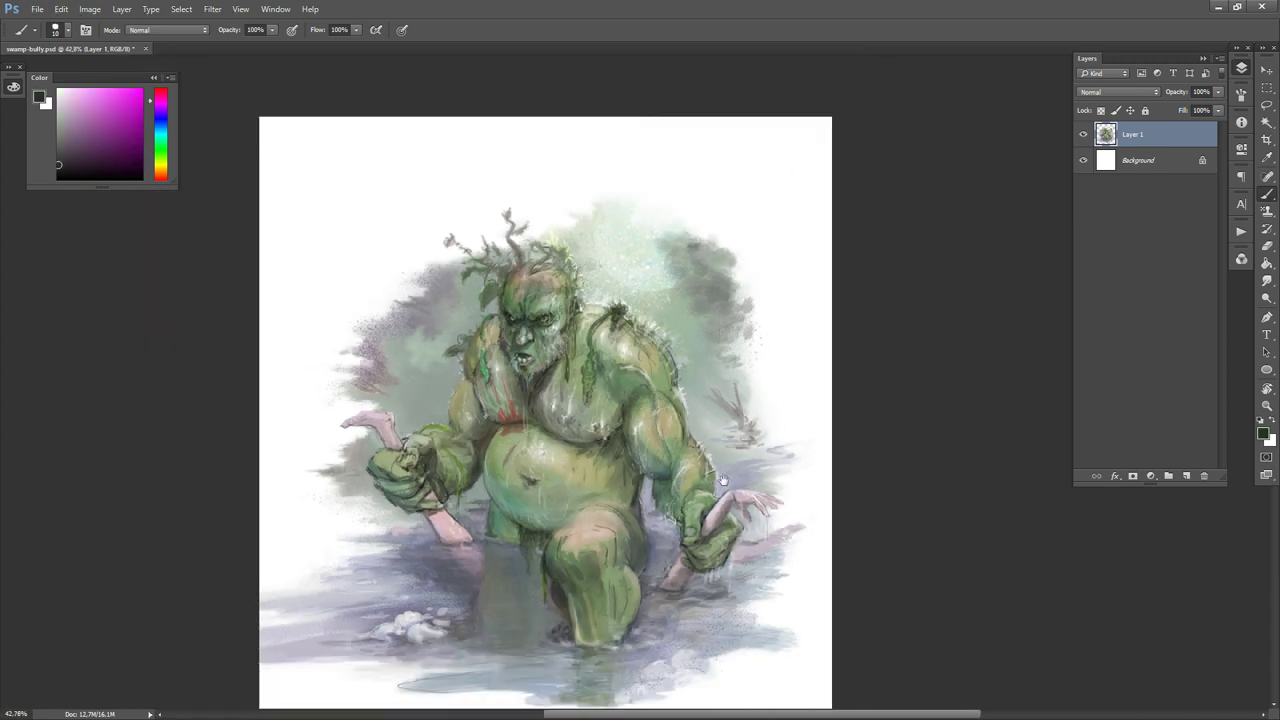
pyautogui.press('v')
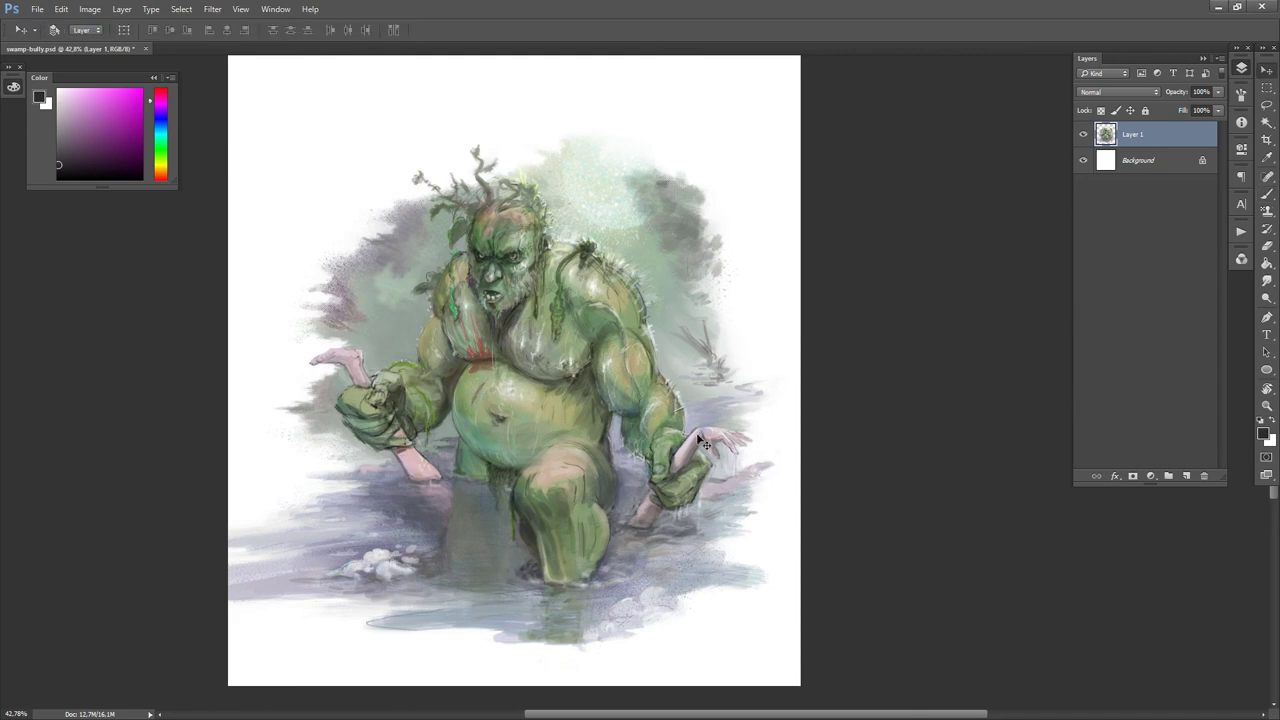
pyautogui.scroll(-2, 680, 455)
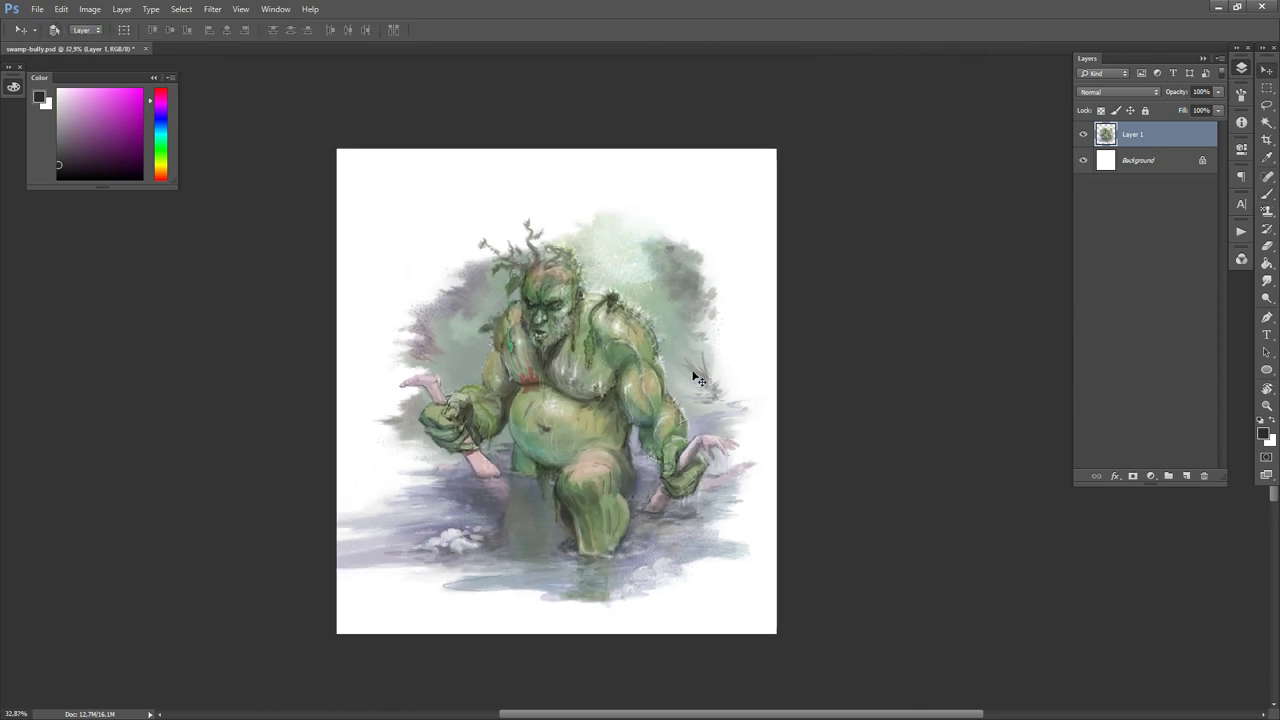
pyautogui.moveTo(695, 377); pyautogui.dragTo(659, 377)
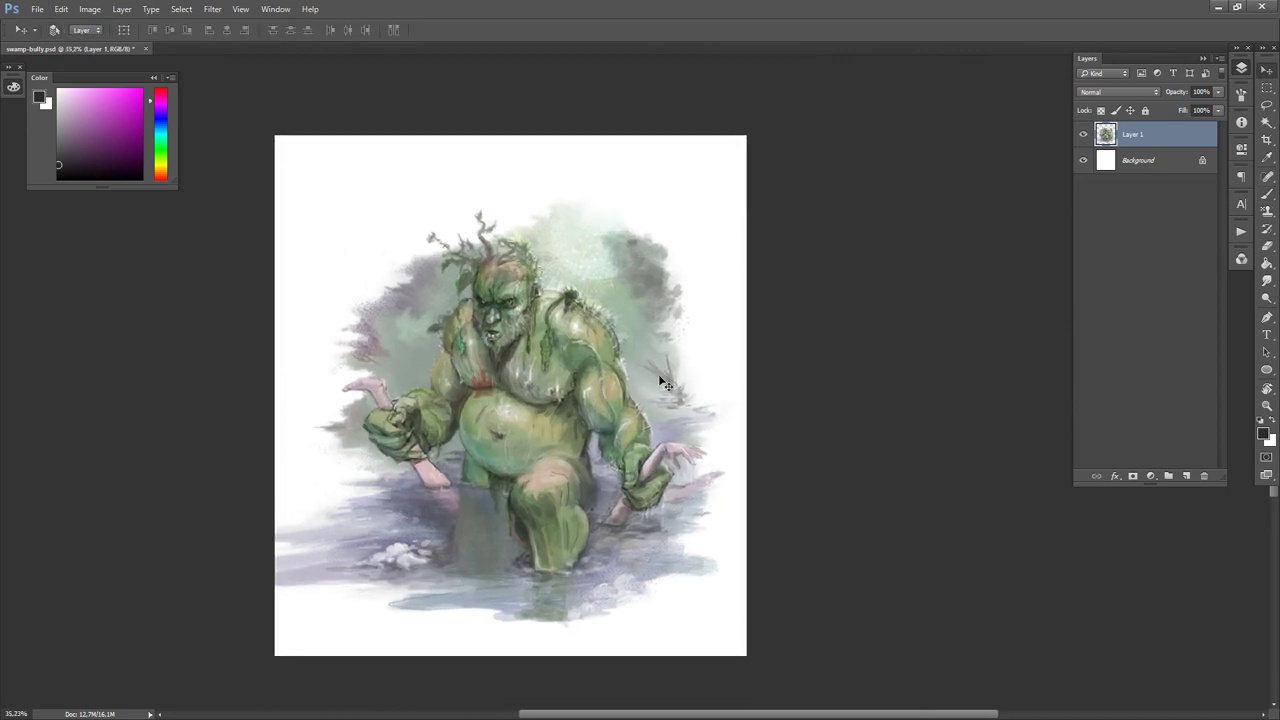
pyautogui.press('l')
pyautogui.scroll(2, 730, 350)
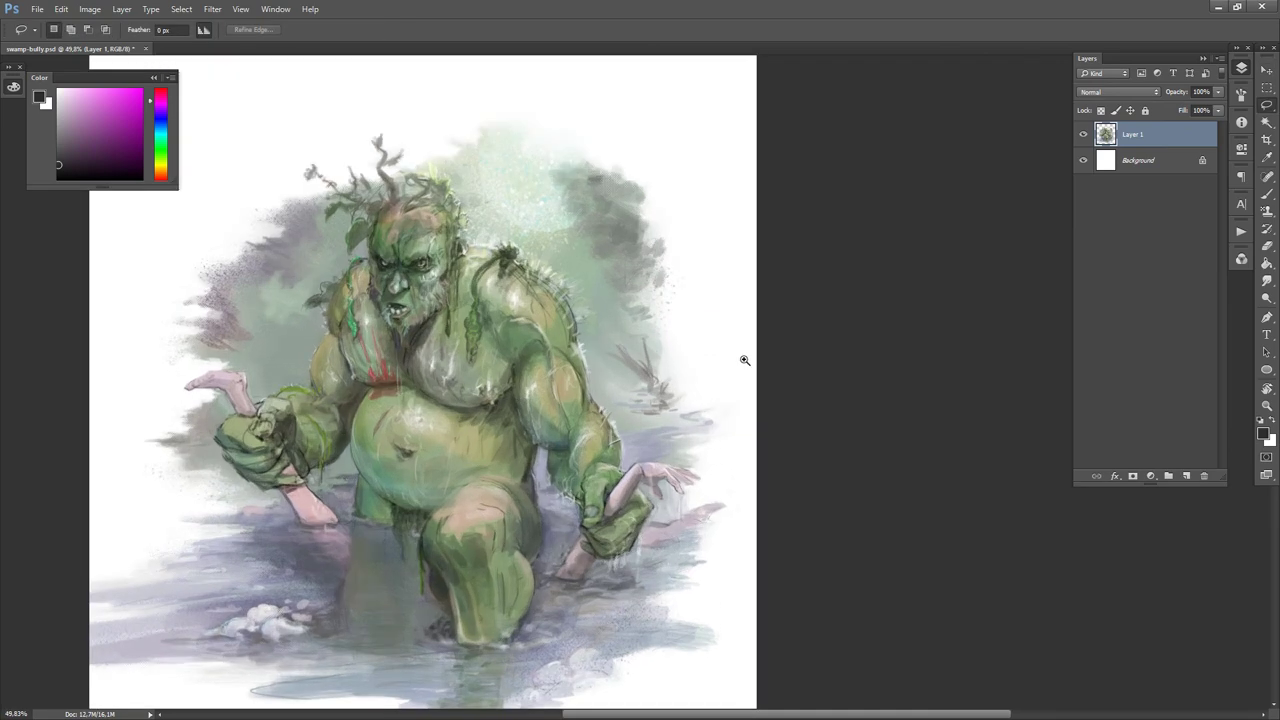
pyautogui.scroll(-2, 743, 359)
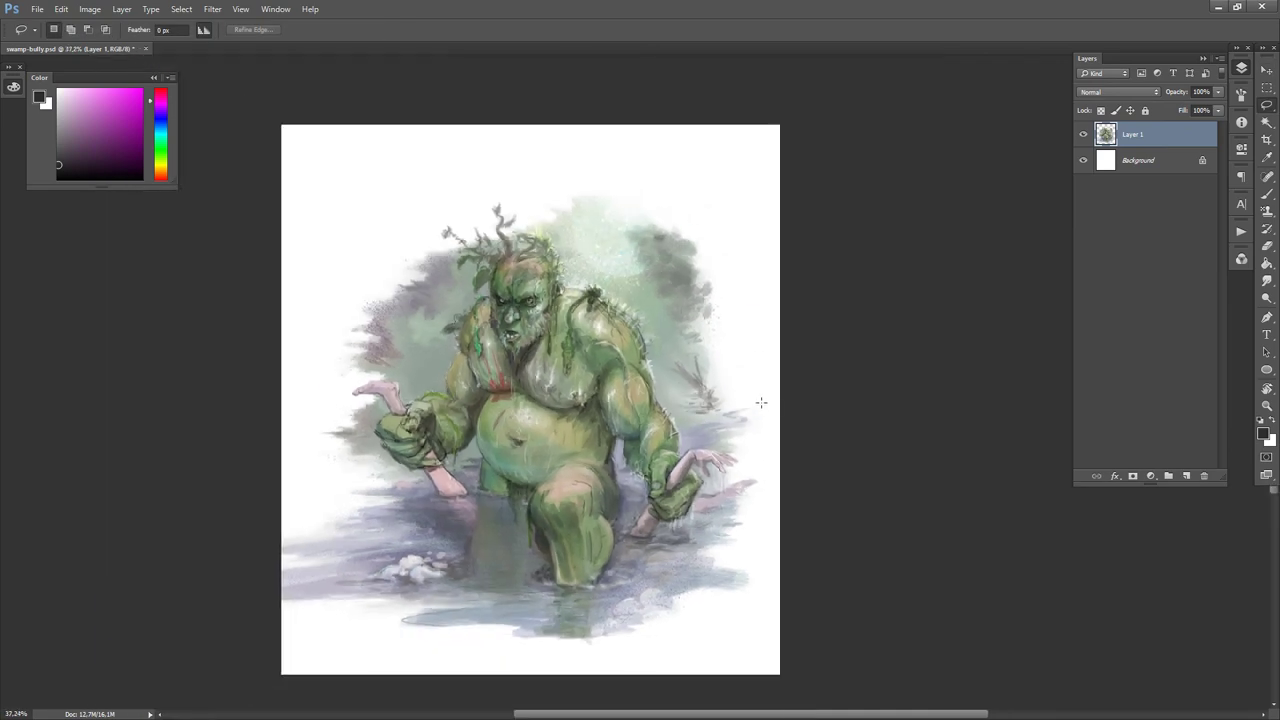
# - Select the painted background on both sides of the troll with the Lasso, following the head, shoulders, arms and fist beside the belly
pyautogui.moveTo(753, 411)
pyautogui.mouseDown()
pyautogui.moveTo(680, 425)
pyautogui.moveTo(660, 402)
pyautogui.moveTo(638, 312)
pyautogui.moveTo(566, 283)
pyautogui.moveTo(539, 228)
pyautogui.moveTo(518, 242)
pyautogui.moveTo(536, 206)
pyautogui.moveTo(712, 165)
pyautogui.mouseUp()
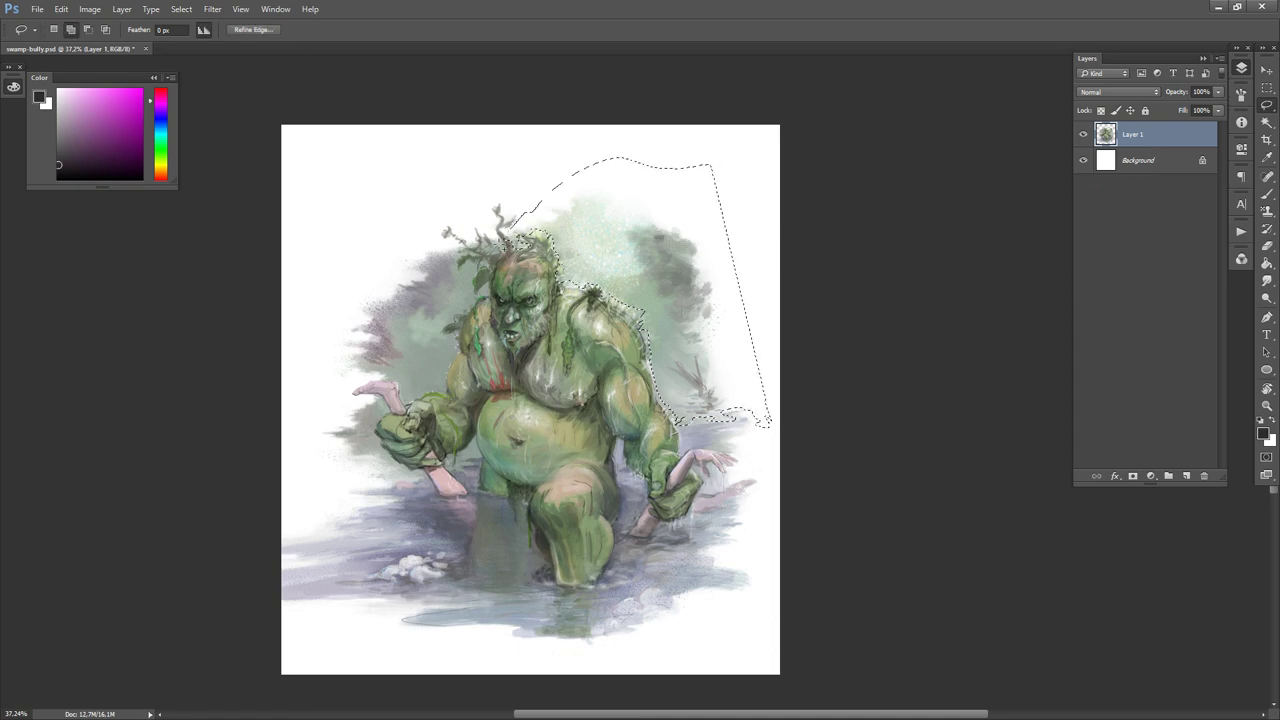
pyautogui.moveTo(508, 231)
pyautogui.mouseDown()
pyautogui.moveTo(503, 254)
pyautogui.moveTo(484, 248)
pyautogui.moveTo(495, 234)
pyautogui.moveTo(386, 264)
pyautogui.moveTo(341, 374)
pyautogui.moveTo(450, 389)
pyautogui.moveTo(459, 355)
pyautogui.moveTo(445, 331)
pyautogui.moveTo(484, 299)
pyautogui.moveTo(484, 268)
pyautogui.moveTo(445, 240)
pyautogui.mouseUp()
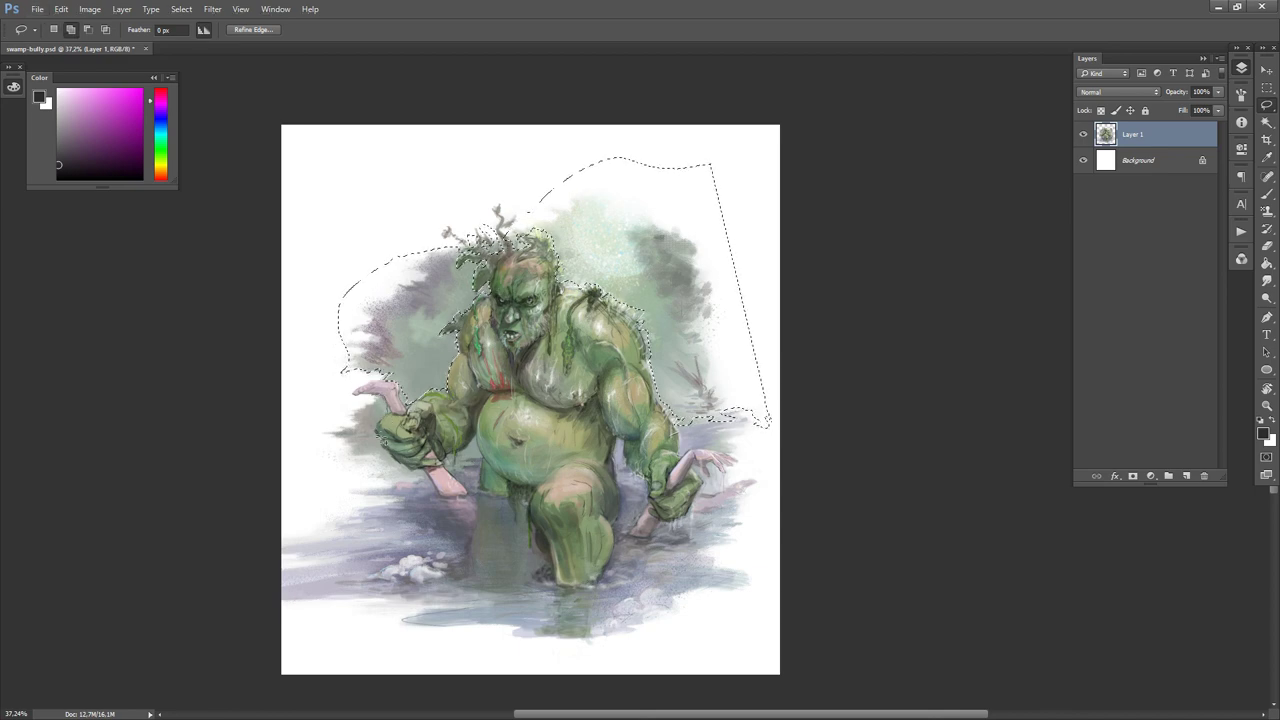
pyautogui.moveTo(425, 478)
pyautogui.mouseDown()
pyautogui.moveTo(376, 485)
pyautogui.moveTo(325, 470)
pyautogui.moveTo(350, 398)
pyautogui.moveTo(385, 400)
pyautogui.mouseUp()
pyautogui.moveTo(474, 446)
pyautogui.mouseDown()
pyautogui.moveTo(454, 471)
pyautogui.moveTo(424, 472)
pyautogui.mouseUp()
pyautogui.scroll(5, 650, 428)
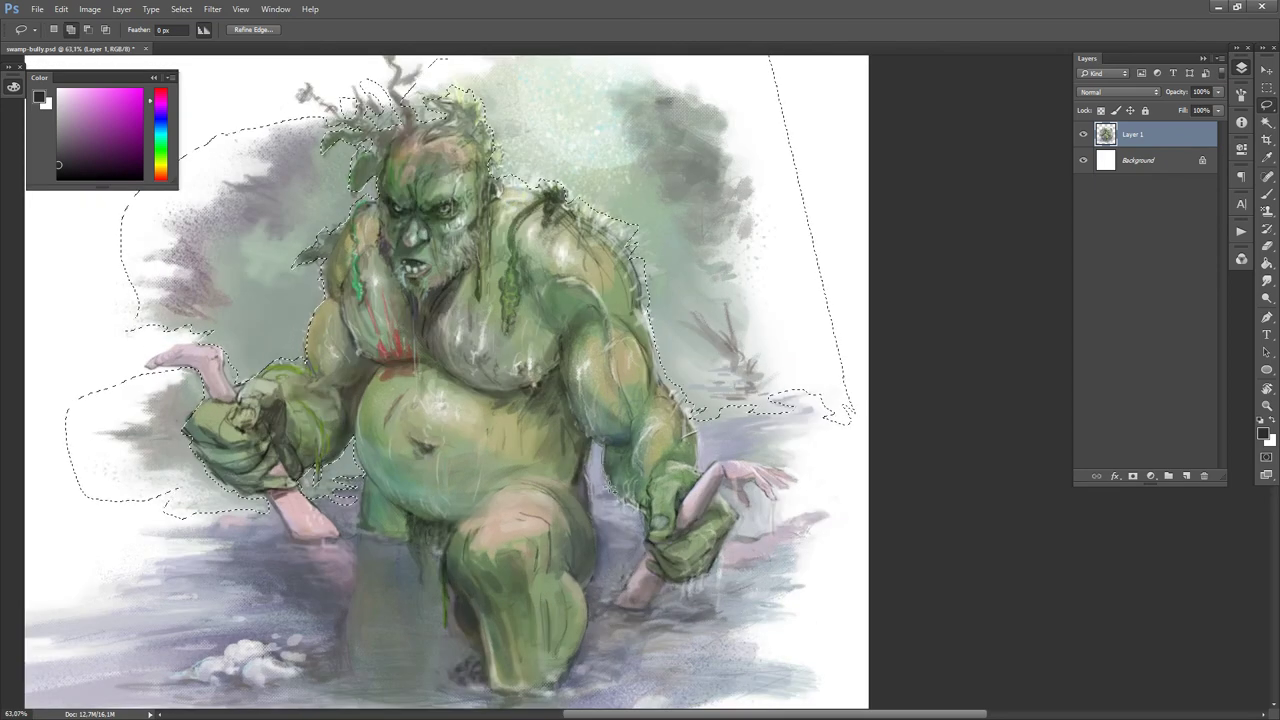
# - Add the gap between the far forearm and raised thigh to the selection and refine its edge along the mossy shoulder
pyautogui.moveTo(624, 517)
pyautogui.mouseDown()
pyautogui.moveTo(594, 505)
pyautogui.moveTo(590, 438)
pyautogui.moveTo(602, 500)
pyautogui.mouseUp()
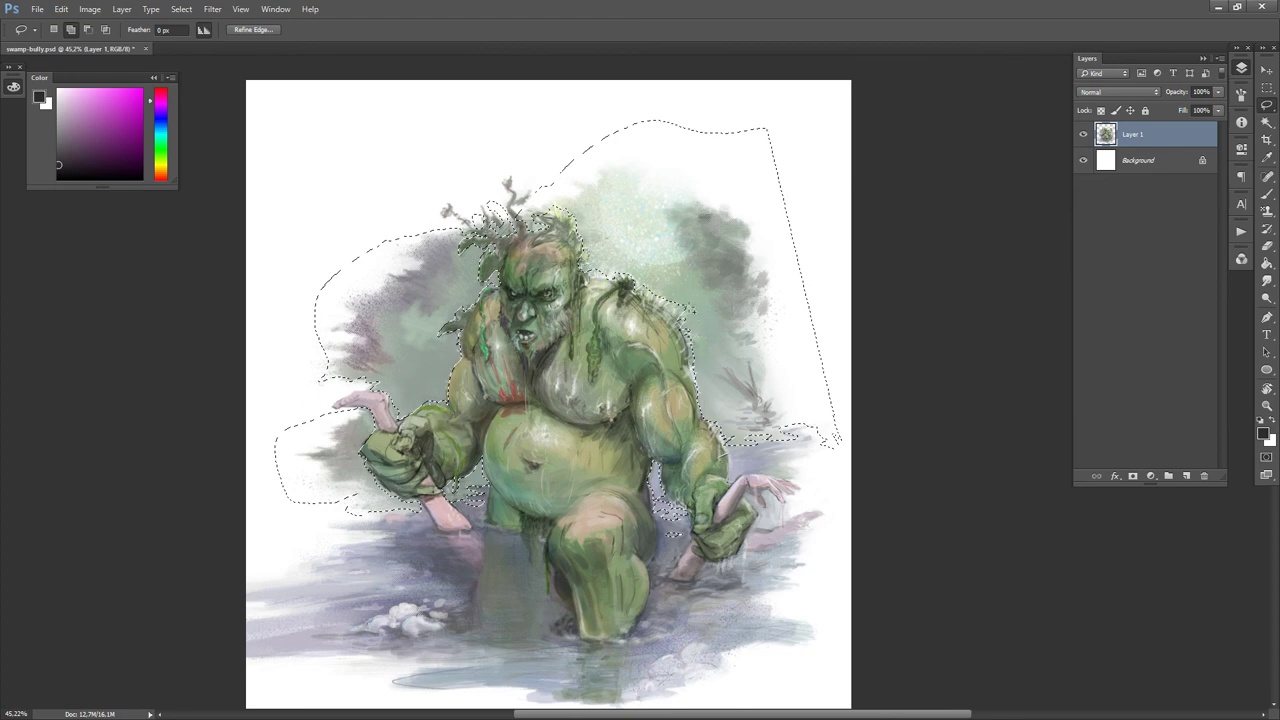
pyautogui.moveTo(657, 266); pyautogui.dragTo(684, 290)
pyautogui.moveTo(606, 275); pyautogui.dragTo(582, 272)
pyautogui.press('shift')
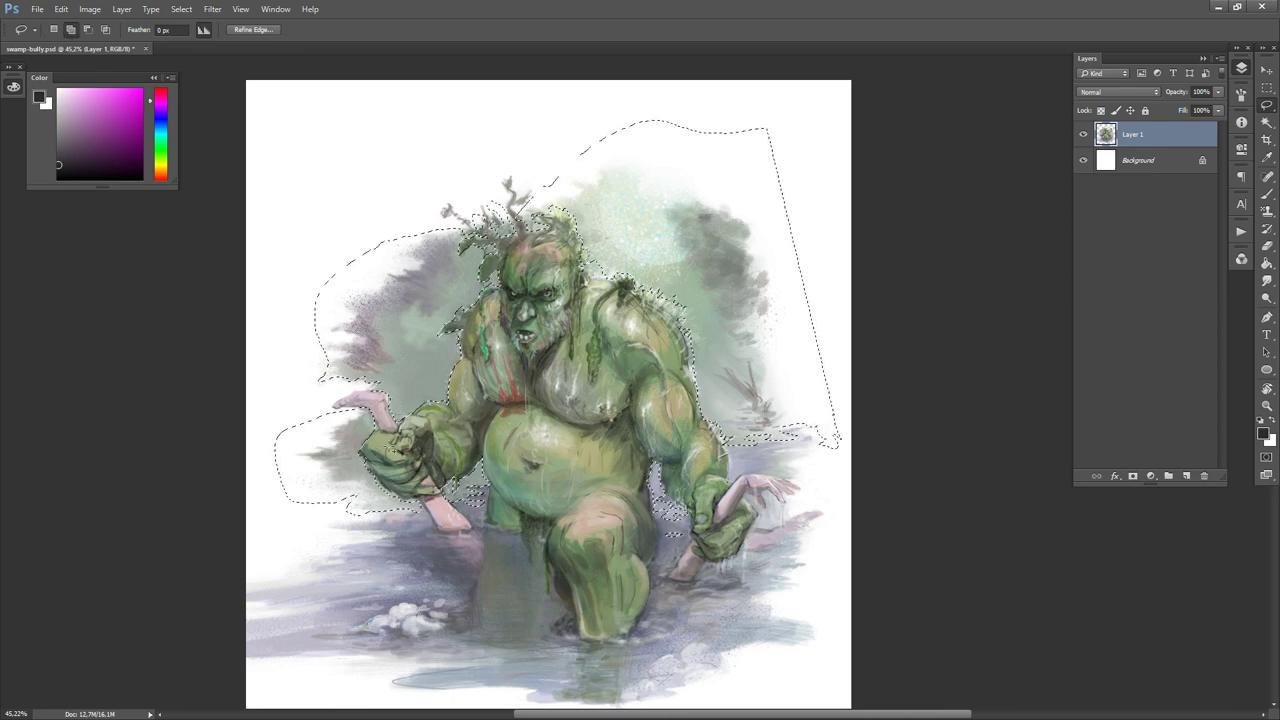
pyautogui.moveTo(591, 466); pyautogui.dragTo(567, 440)
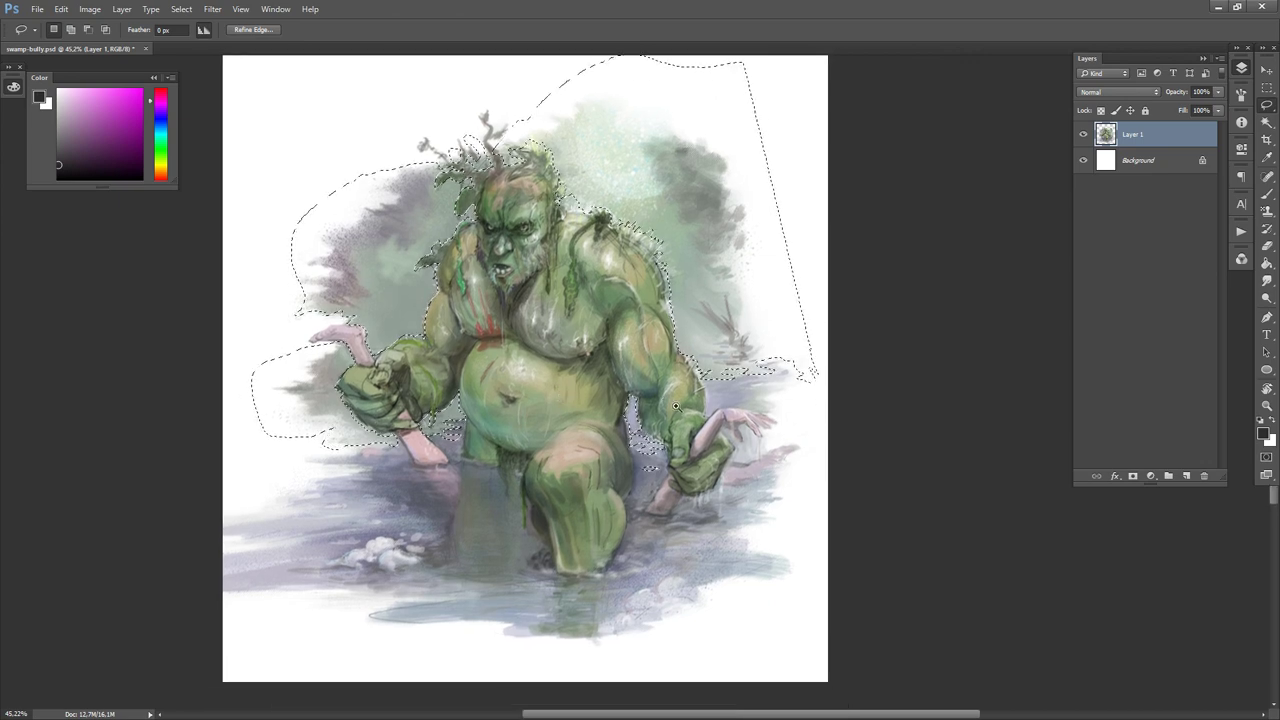
pyautogui.moveTo(676, 374); pyautogui.dragTo(610, 374)
pyautogui.moveTo(719, 387); pyautogui.dragTo(655, 411)
# - Create a new layer clipped to the painting layer and set its blending mode to Overlay
pyautogui.press('b')
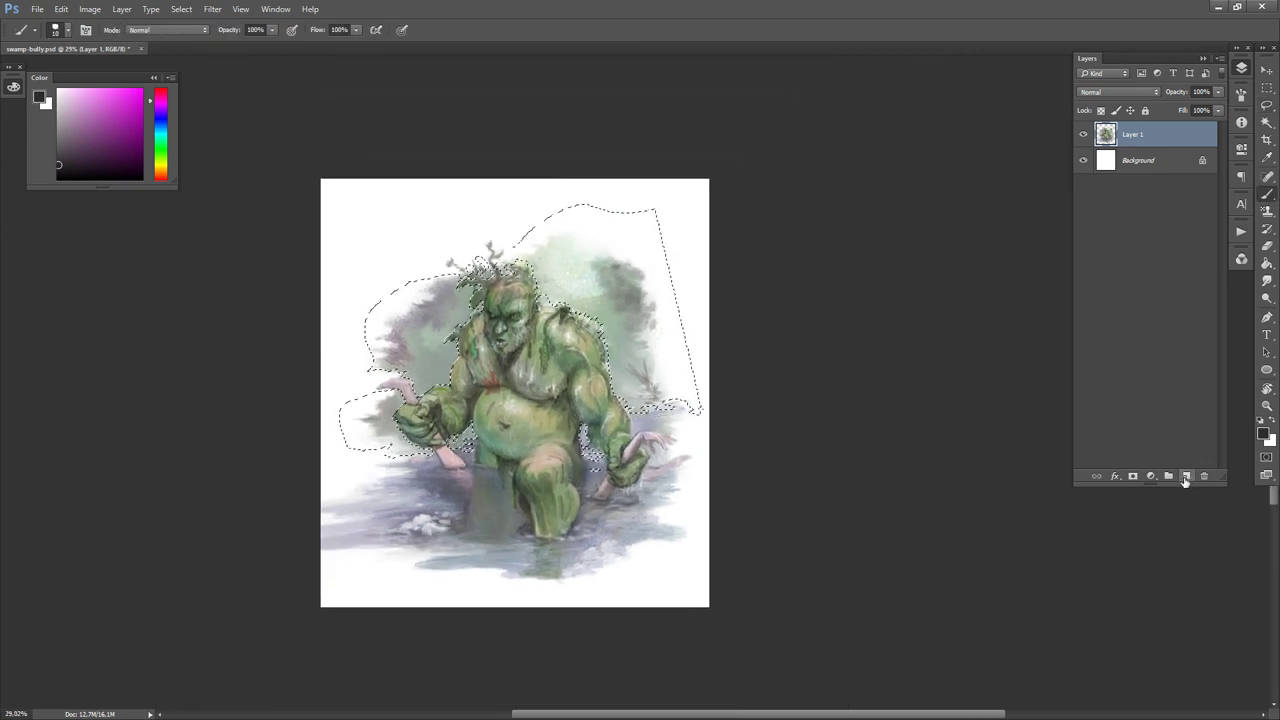
pyautogui.click(1186, 477)
pyautogui.hotkey('ctrl', 'alt', 'g')
pyautogui.press('.')
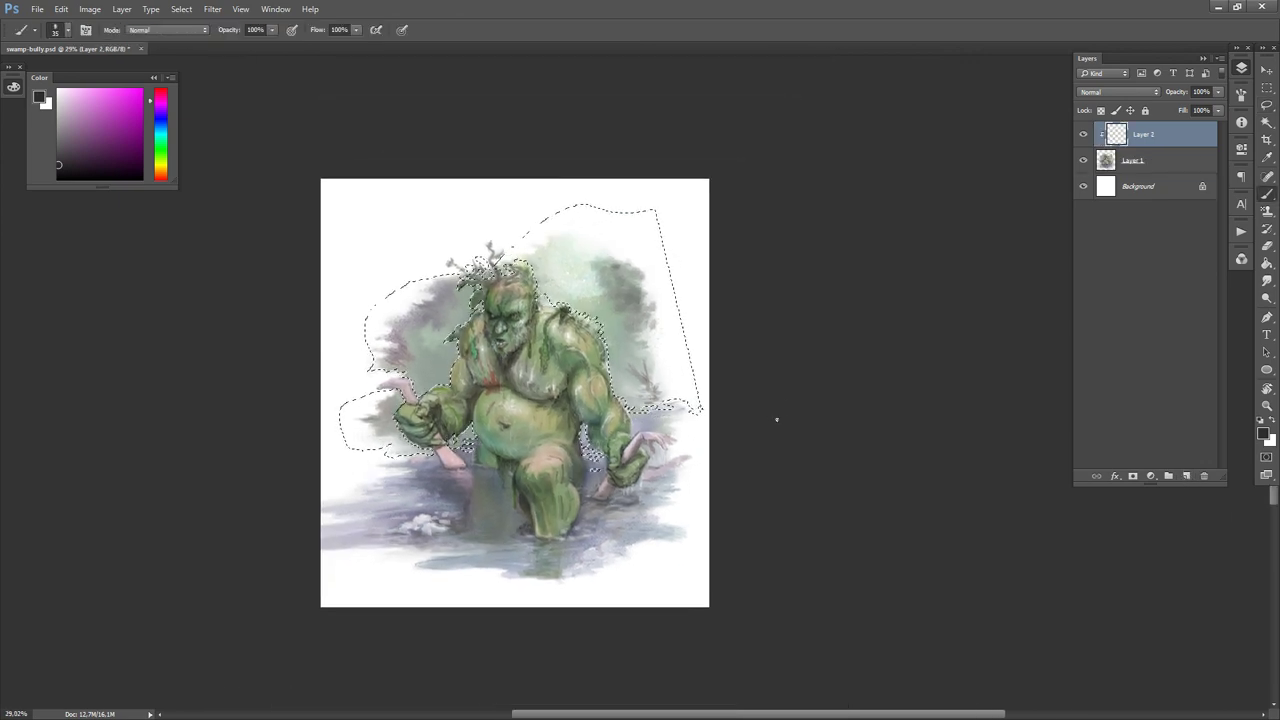
pyautogui.click(1119, 91)
pyautogui.click(1095, 256)
# - Glaze the selected background around the troll with soft mauve using a 1000 px brush
pyautogui.press(']')
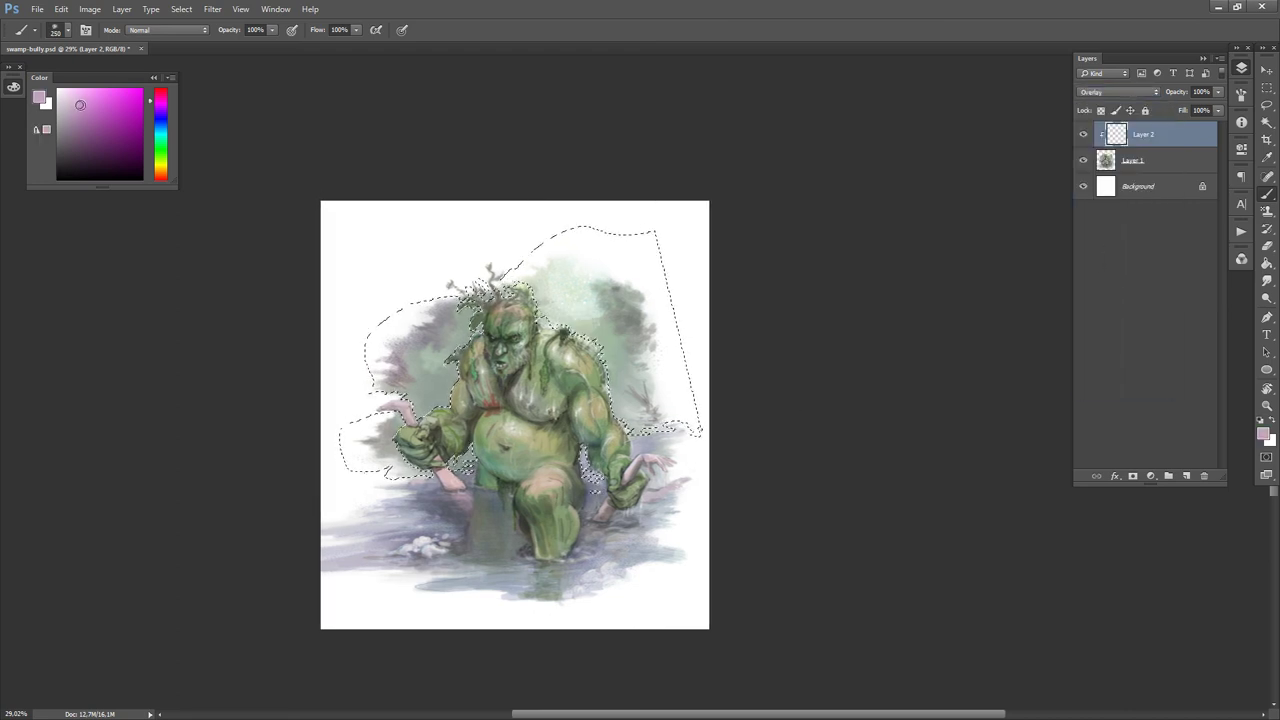
pyautogui.click(80, 107)
pyautogui.press(']')
pyautogui.press(']')
pyautogui.press(']')
pyautogui.press(']')
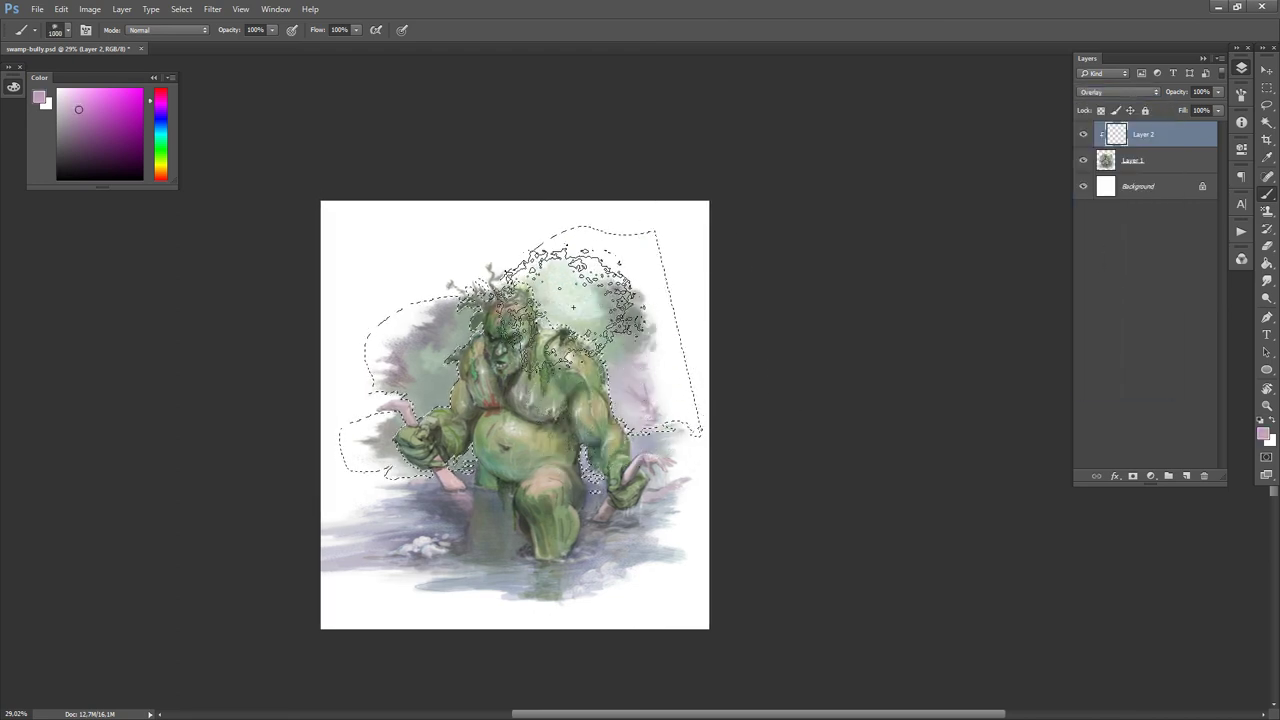
pyautogui.moveTo(400, 428)
pyautogui.mouseDown()
pyautogui.moveTo(483, 360)
pyautogui.moveTo(493, 445)
pyautogui.moveTo(403, 500)
pyautogui.moveTo(498, 415)
pyautogui.moveTo(515, 300)
pyautogui.mouseUp()
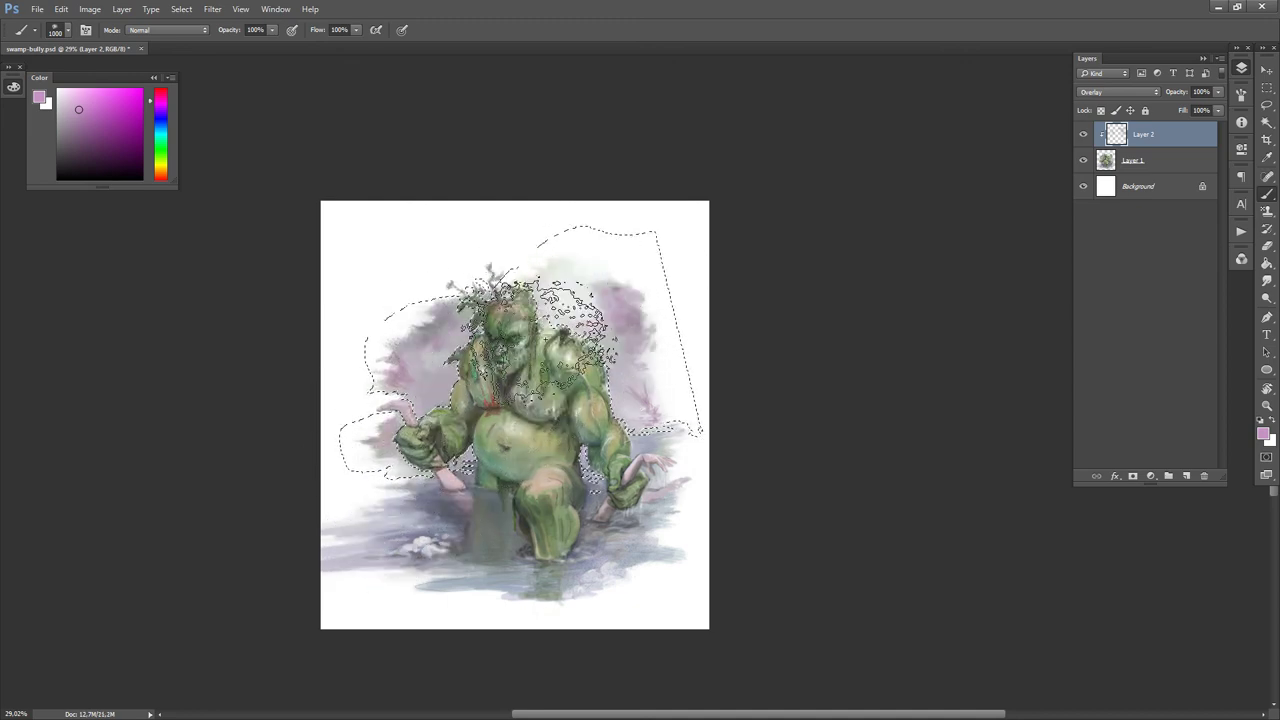
pyautogui.moveTo(650, 478)
pyautogui.mouseDown()
pyautogui.moveTo(525, 463)
pyautogui.moveTo(657, 600)
pyautogui.mouseUp()
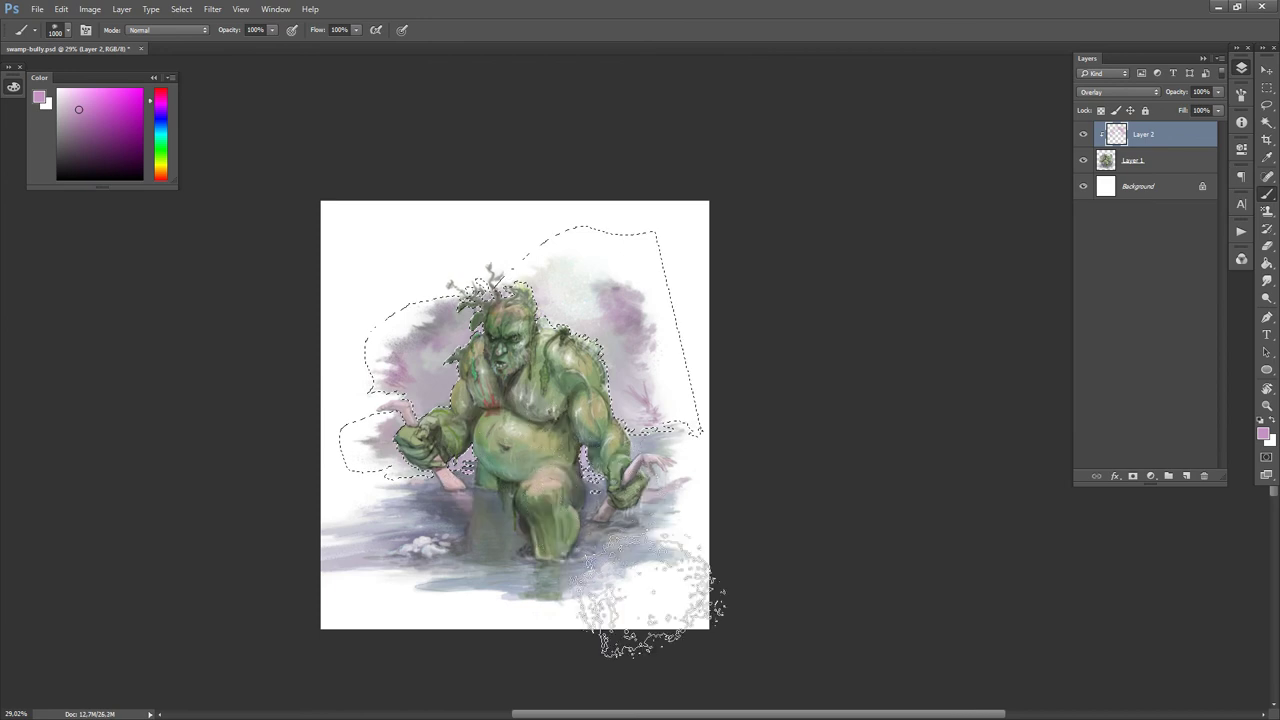
# - Glaze the selected background with muted light blue and pale yellow-green, reducing the brush from 1000 px for smaller touches
pyautogui.click(160, 124)
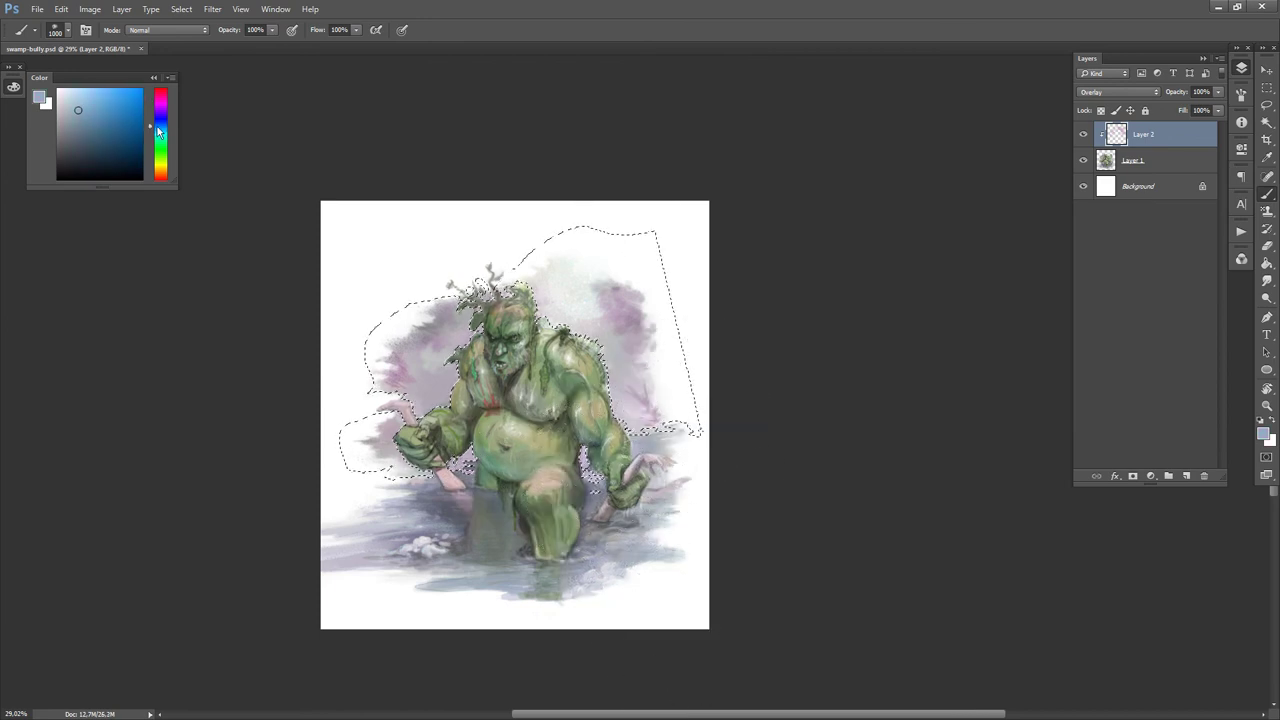
pyautogui.click(83, 107)
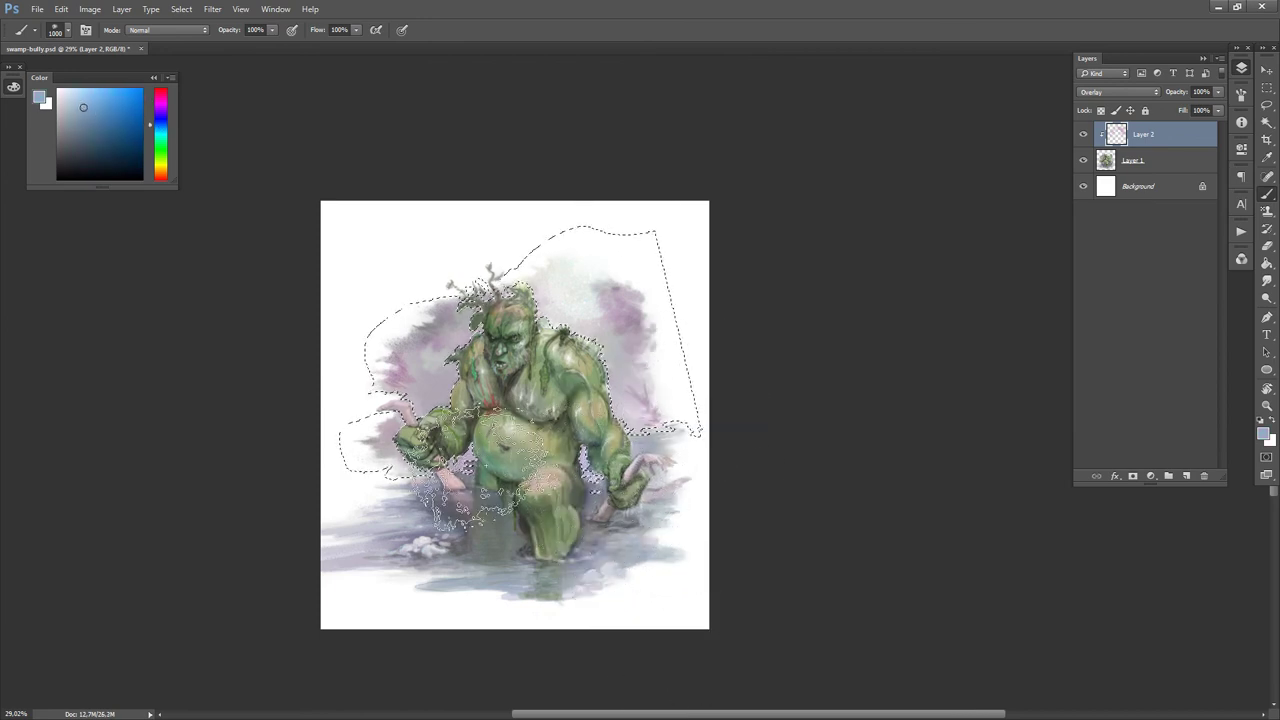
pyautogui.click(160, 162)
pyautogui.click(86, 101)
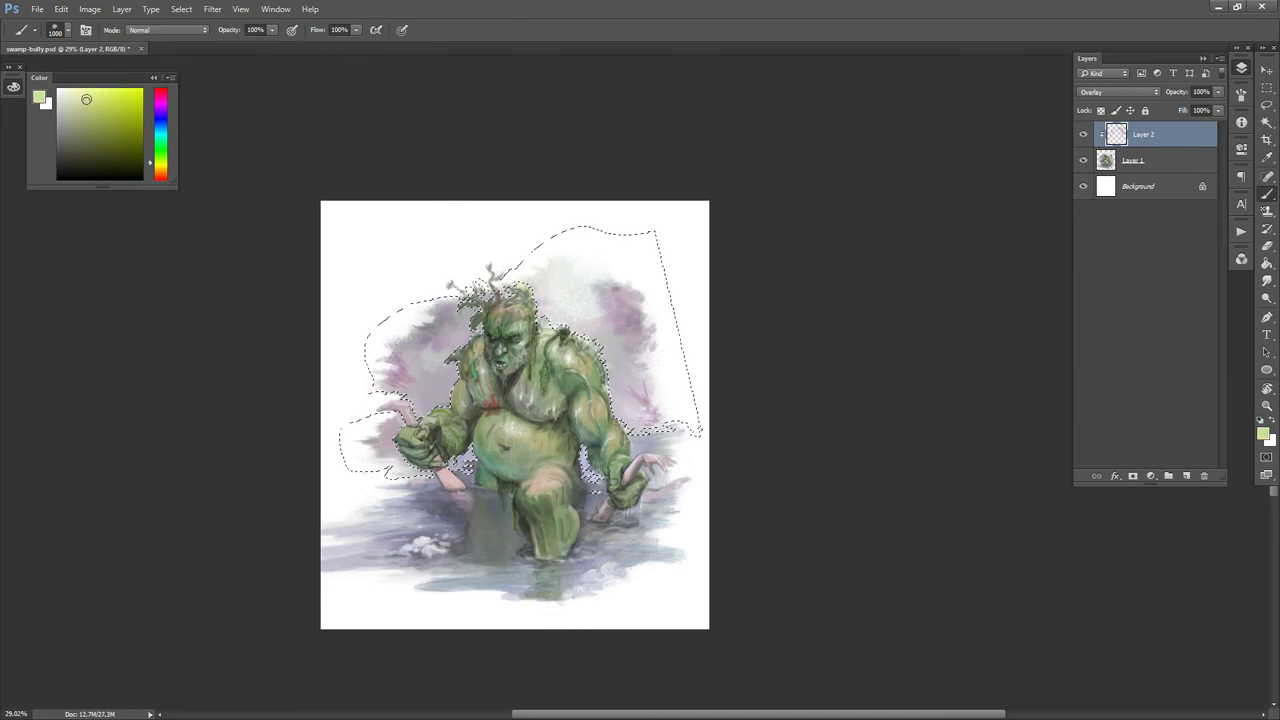
pyautogui.press('[')
pyautogui.press('[')
pyautogui.press('[')
pyautogui.press('[')
pyautogui.press('[')
pyautogui.press('[')
pyautogui.press('[')
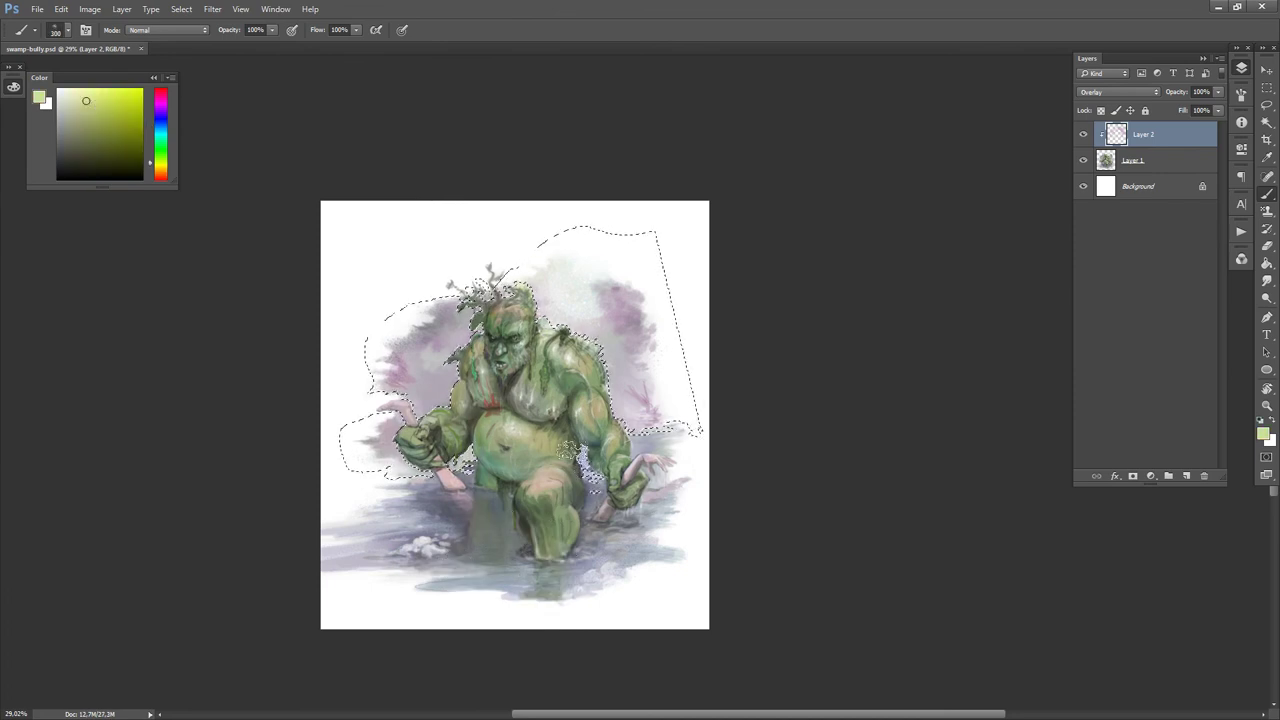
pyautogui.press(']')
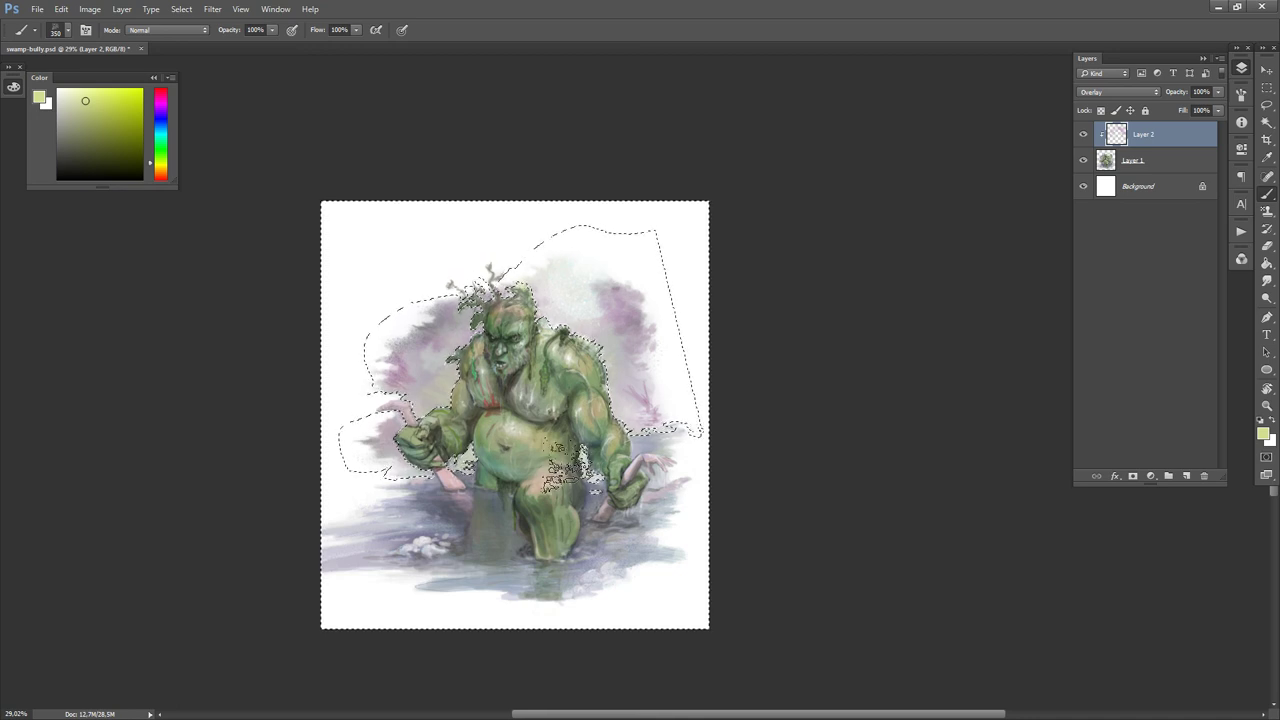
# - Tone the water around the troll's legs with muted olive and dark olive inside the inverted selection, using a 350 px brush
pyautogui.click(160, 119)
pyautogui.moveTo(171, 153)
pyautogui.mouseDown()
pyautogui.moveTo(160, 108)
pyautogui.moveTo(160, 163)
pyautogui.moveTo(152, 148)
pyautogui.mouseUp()
pyautogui.click(93, 150)
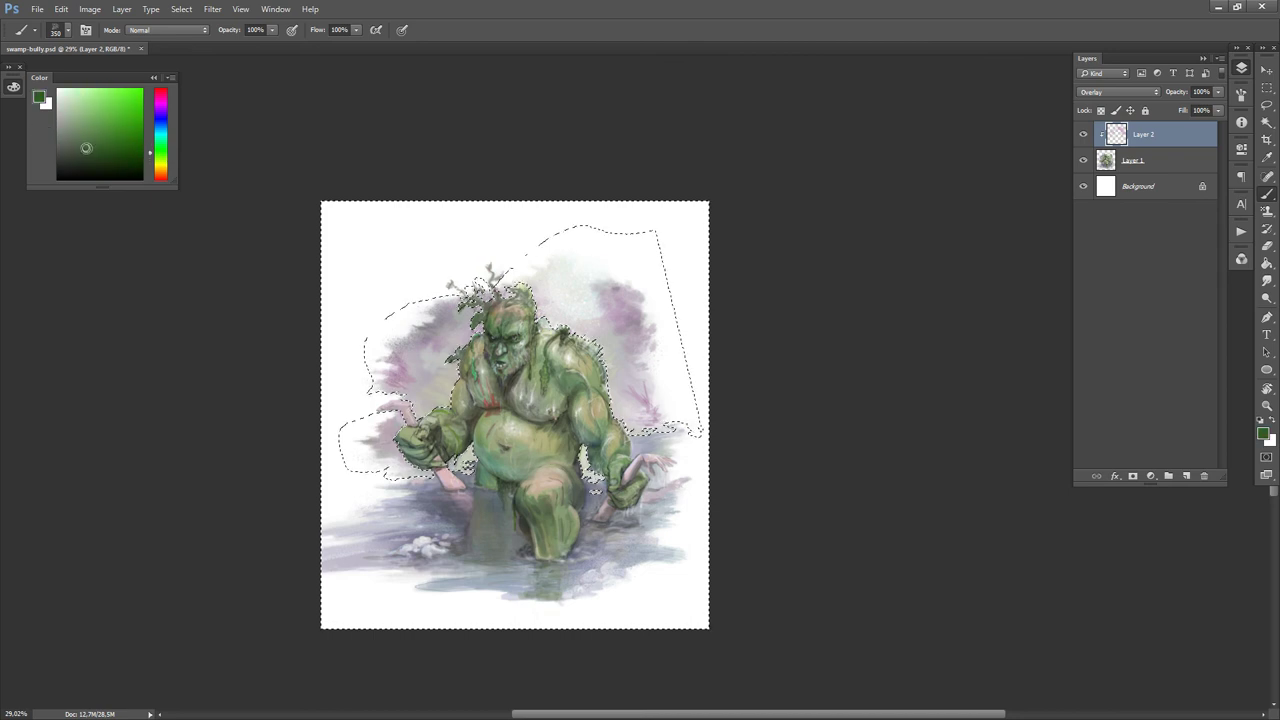
pyautogui.click(160, 163)
pyautogui.moveTo(71, 119); pyautogui.dragTo(81, 131)
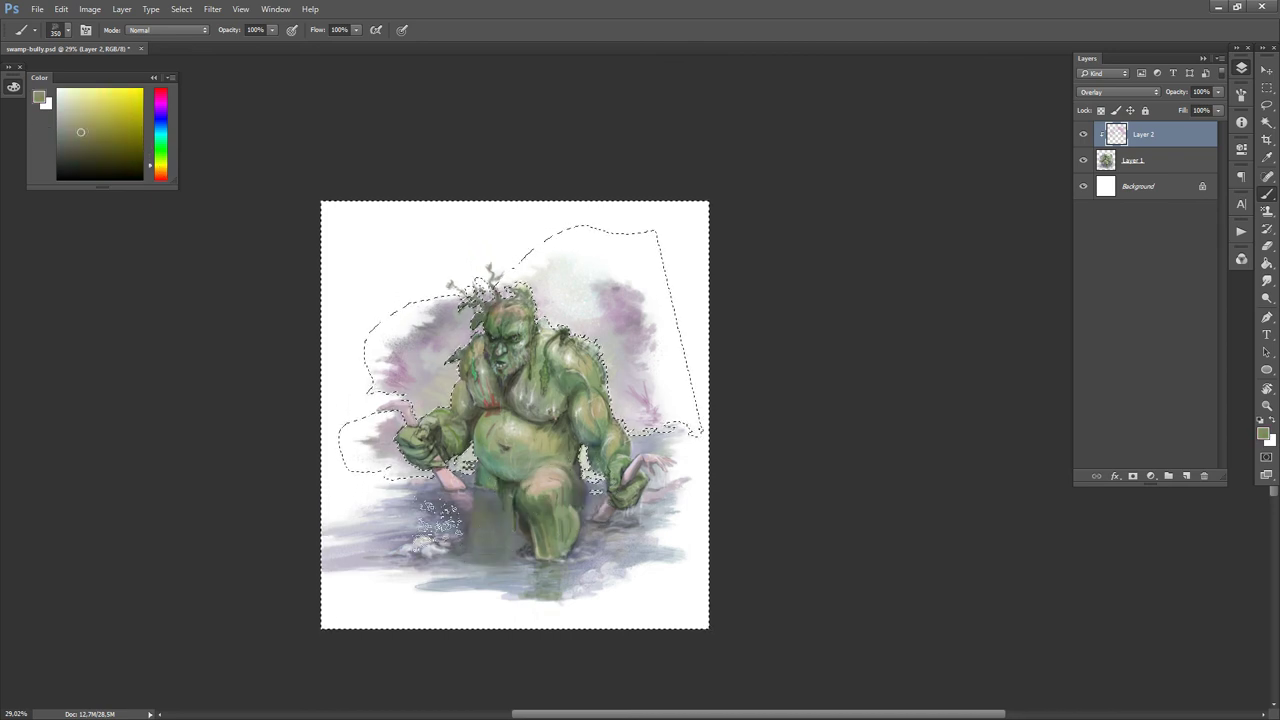
pyautogui.click(92, 155)
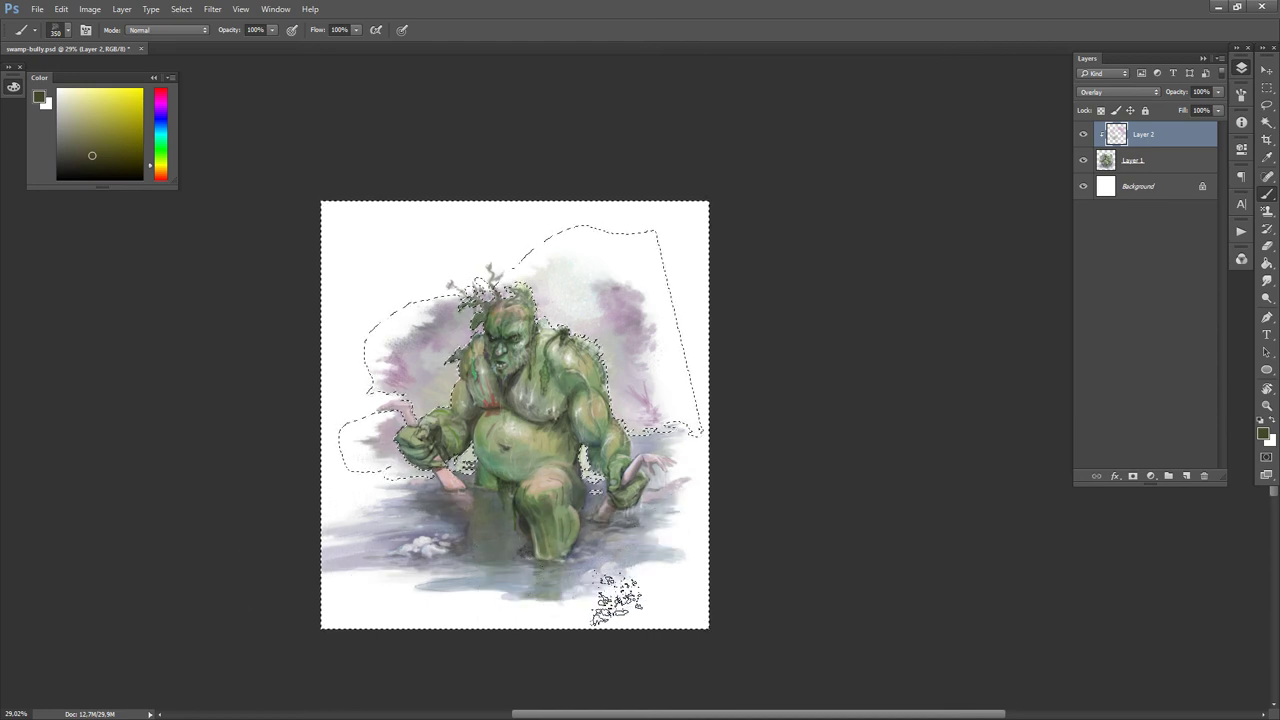
pyautogui.moveTo(409, 596)
pyautogui.mouseDown()
pyautogui.moveTo(540, 540)
pyautogui.moveTo(527, 502)
pyautogui.mouseUp()
pyautogui.press('[')
pyautogui.press('[')
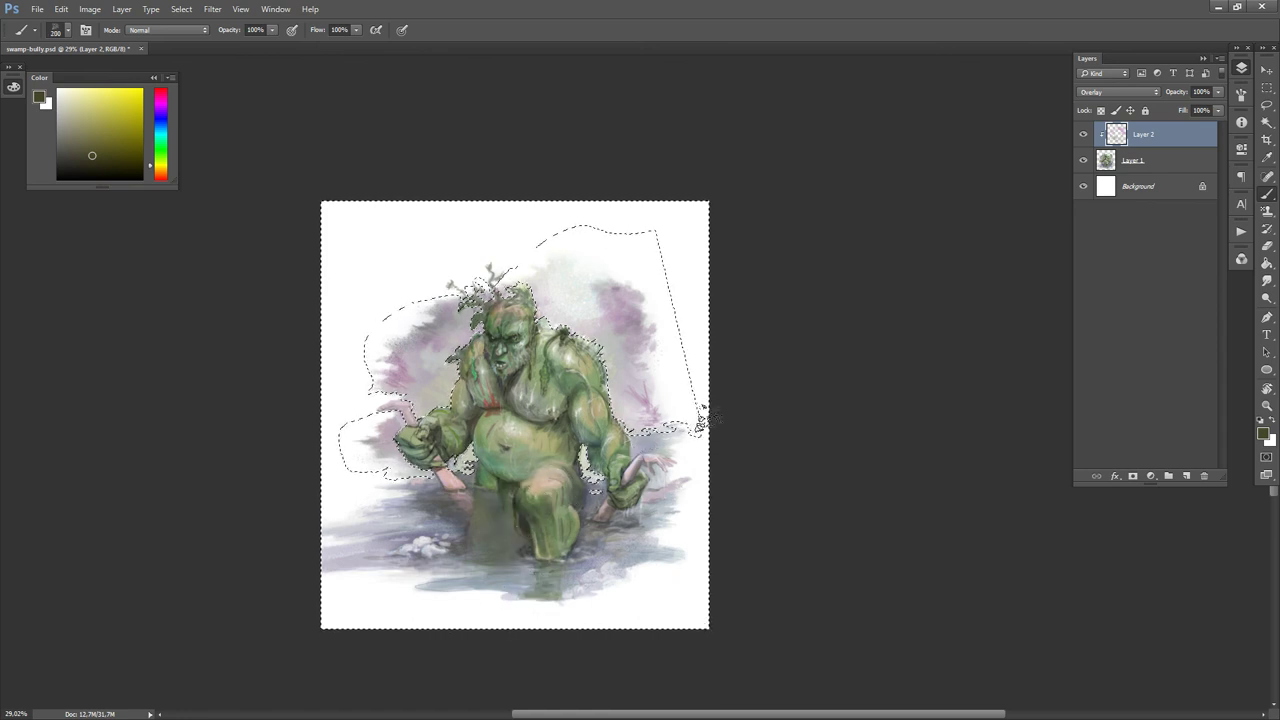
pyautogui.press(']')
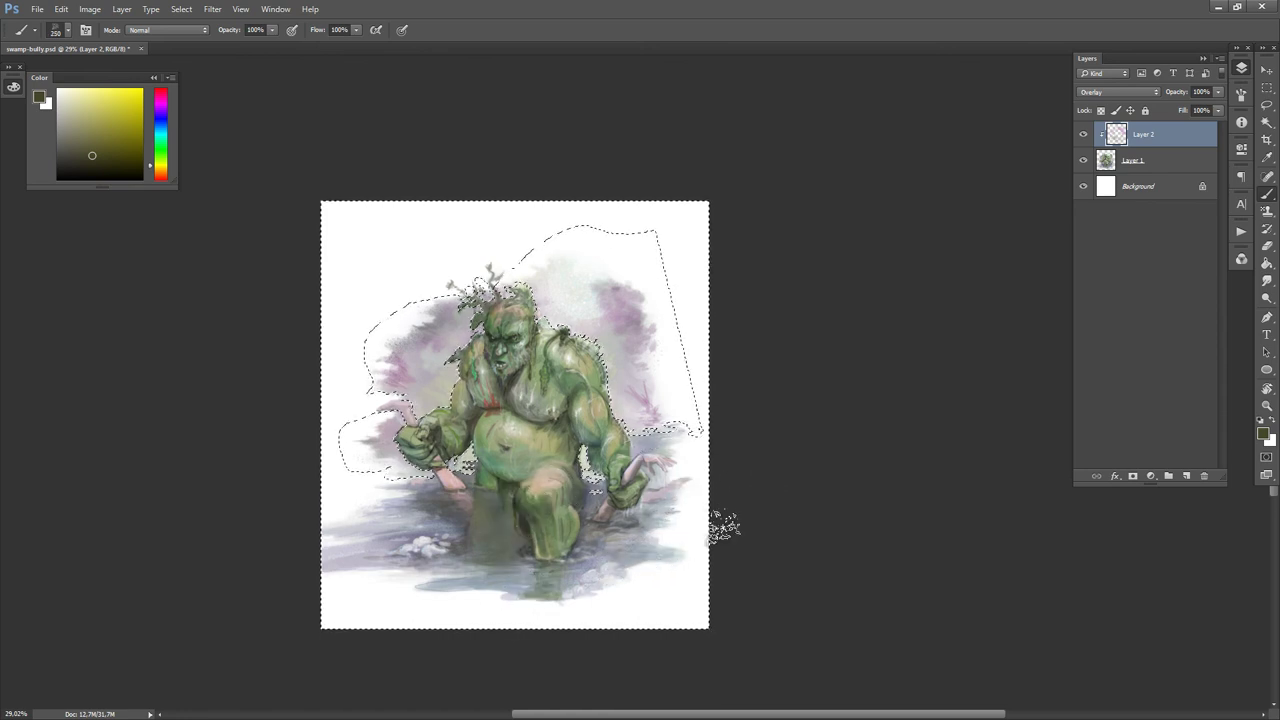
# - Clear the selection and save the painting
pyautogui.hotkey('ctrl', 'd')
pyautogui.scroll(3, 448, 370)
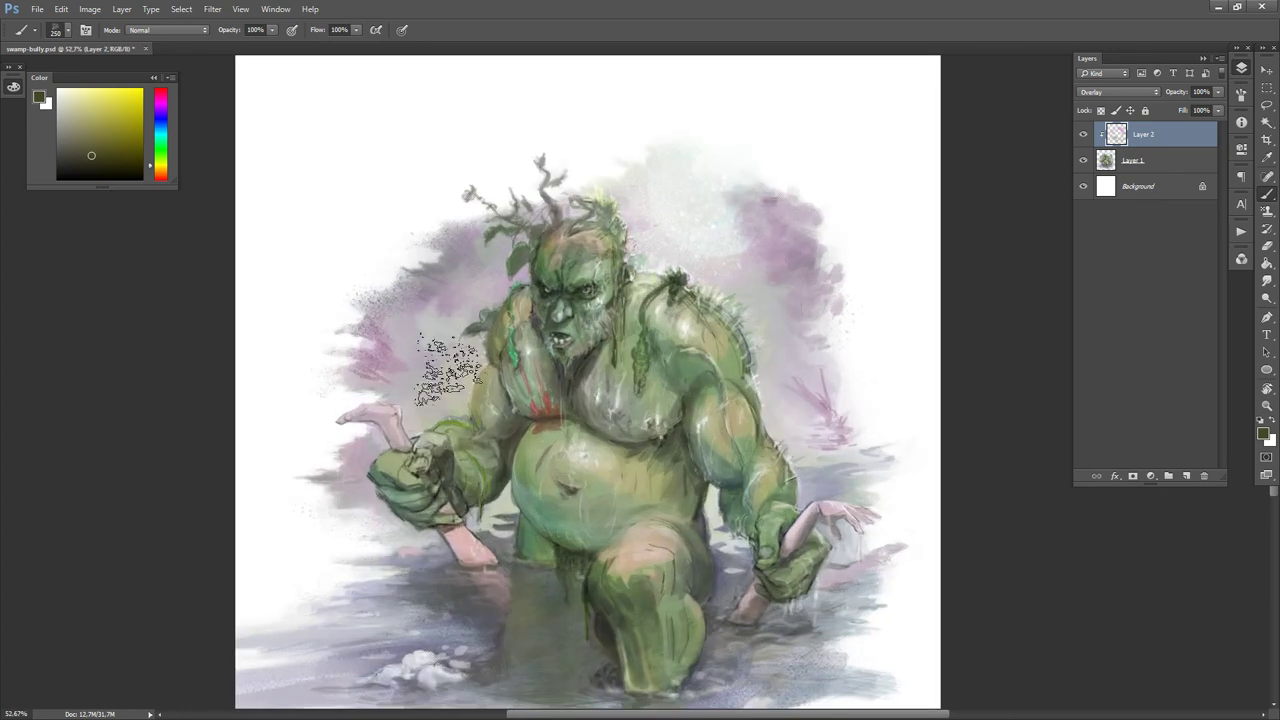
pyautogui.press(']')
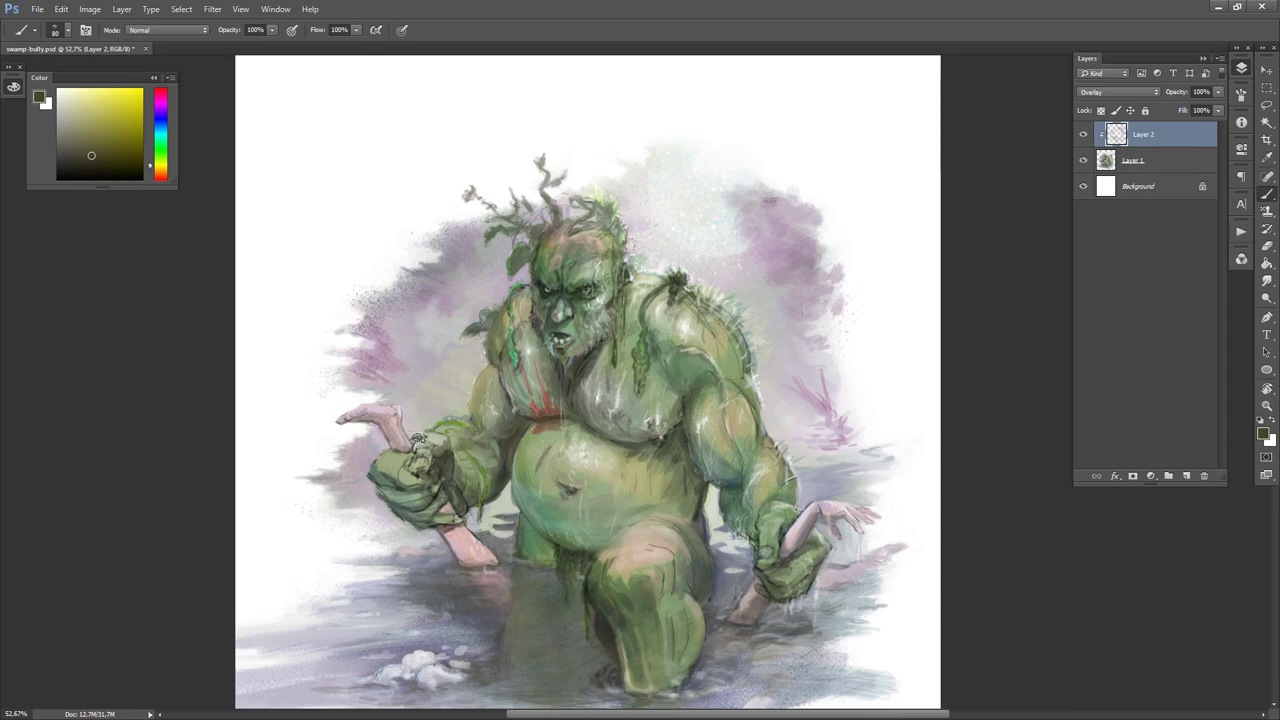
pyautogui.press('v')
pyautogui.hotkey('ctrl', 's')
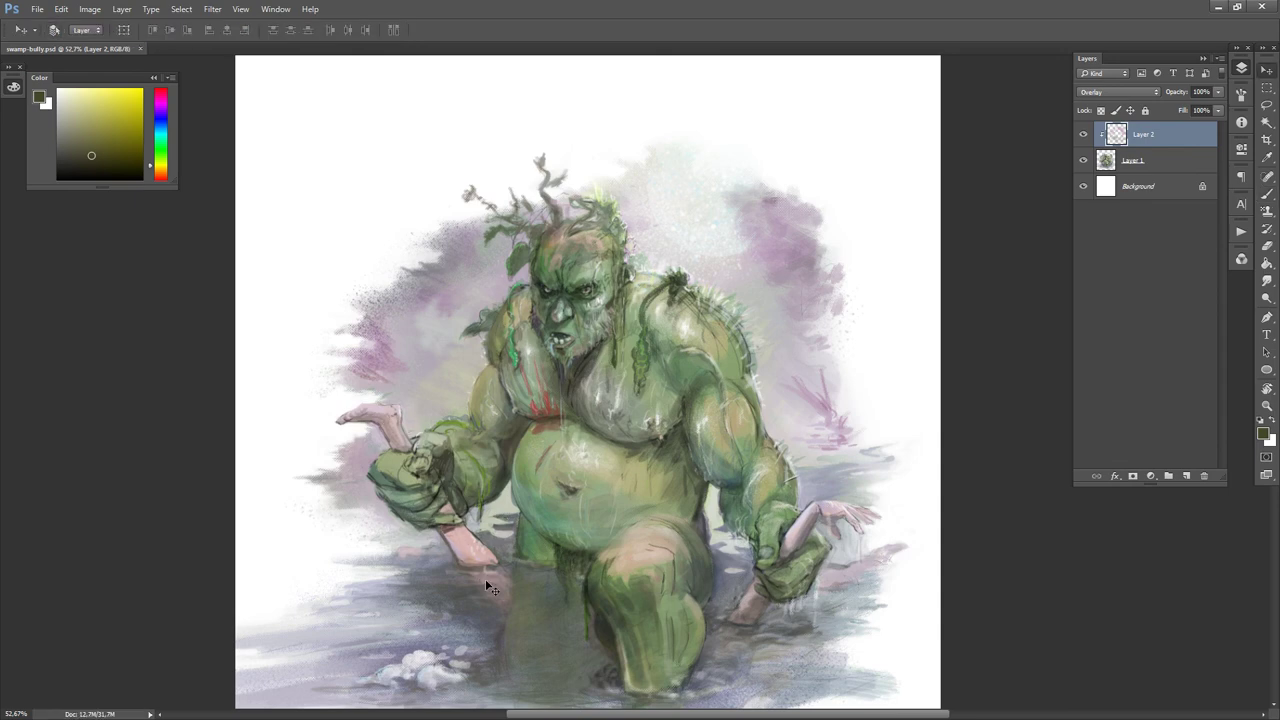